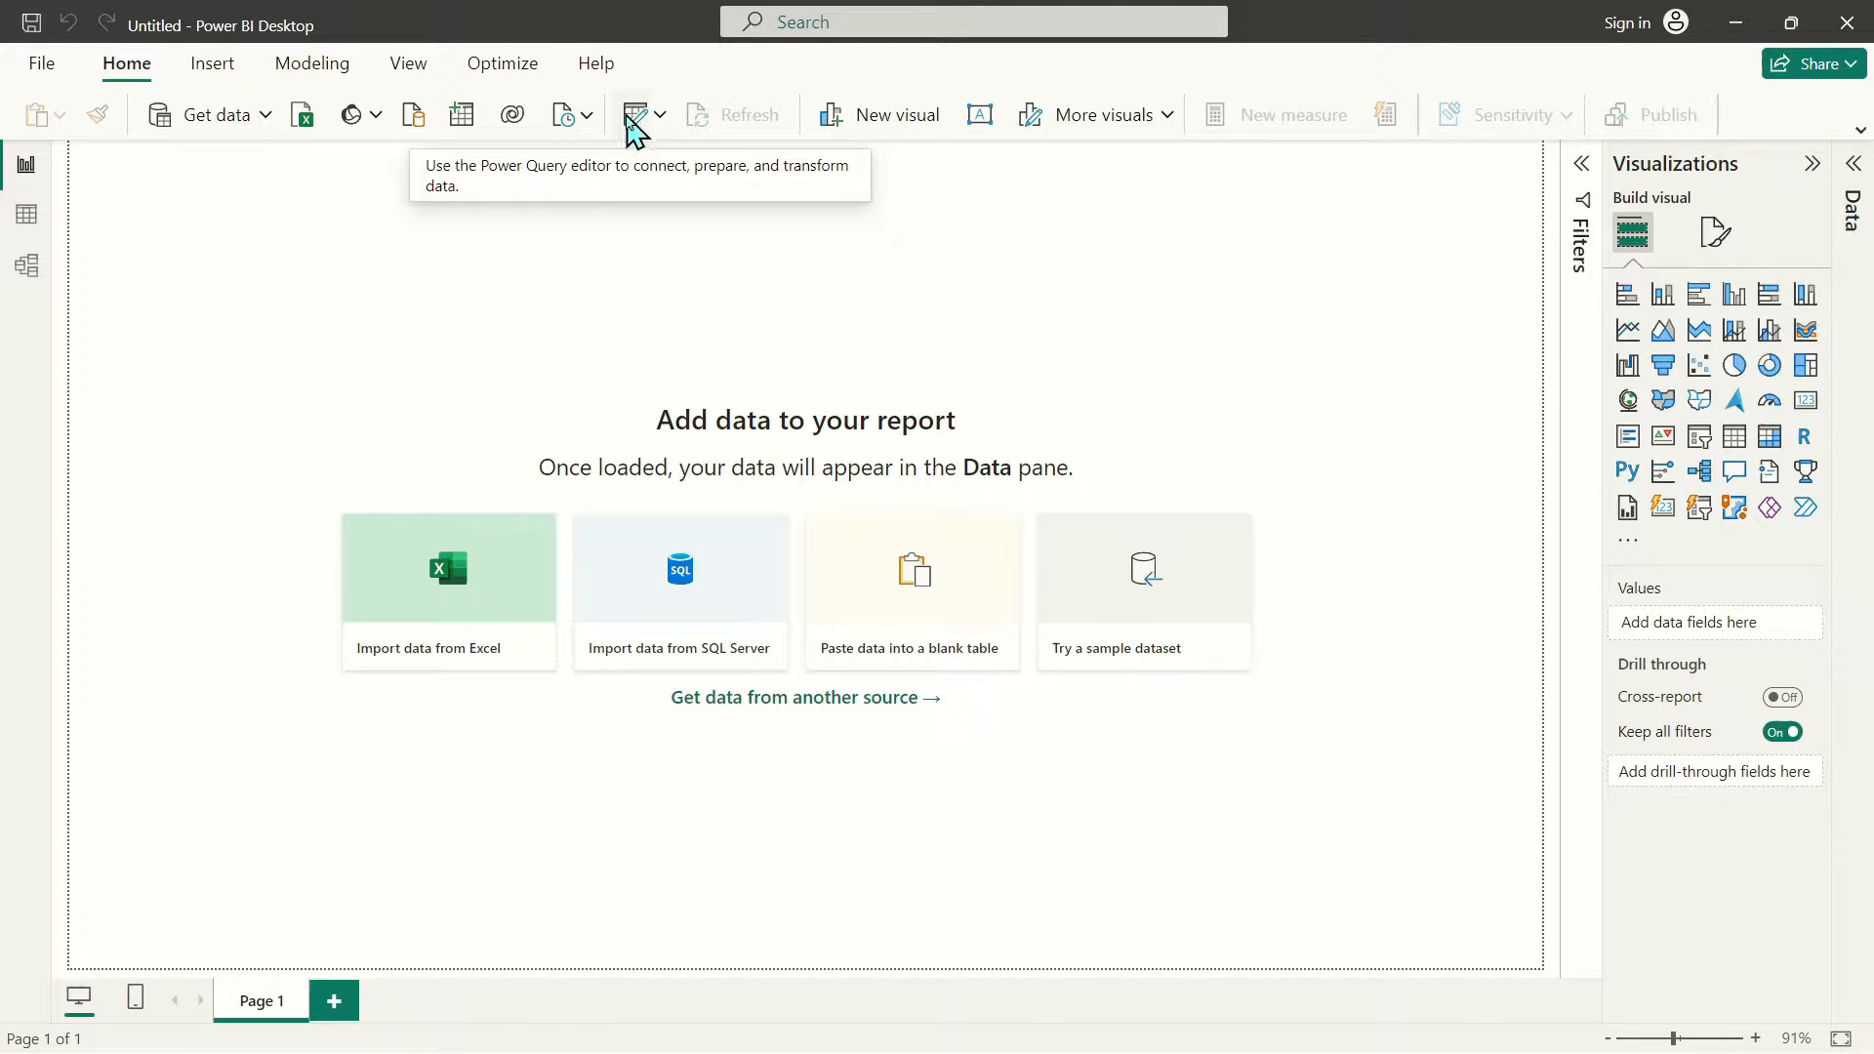
Launch the Power Query Editor with Transform data on the Home ribbon
{"action": "left_click", "coordinate": [633, 122]}
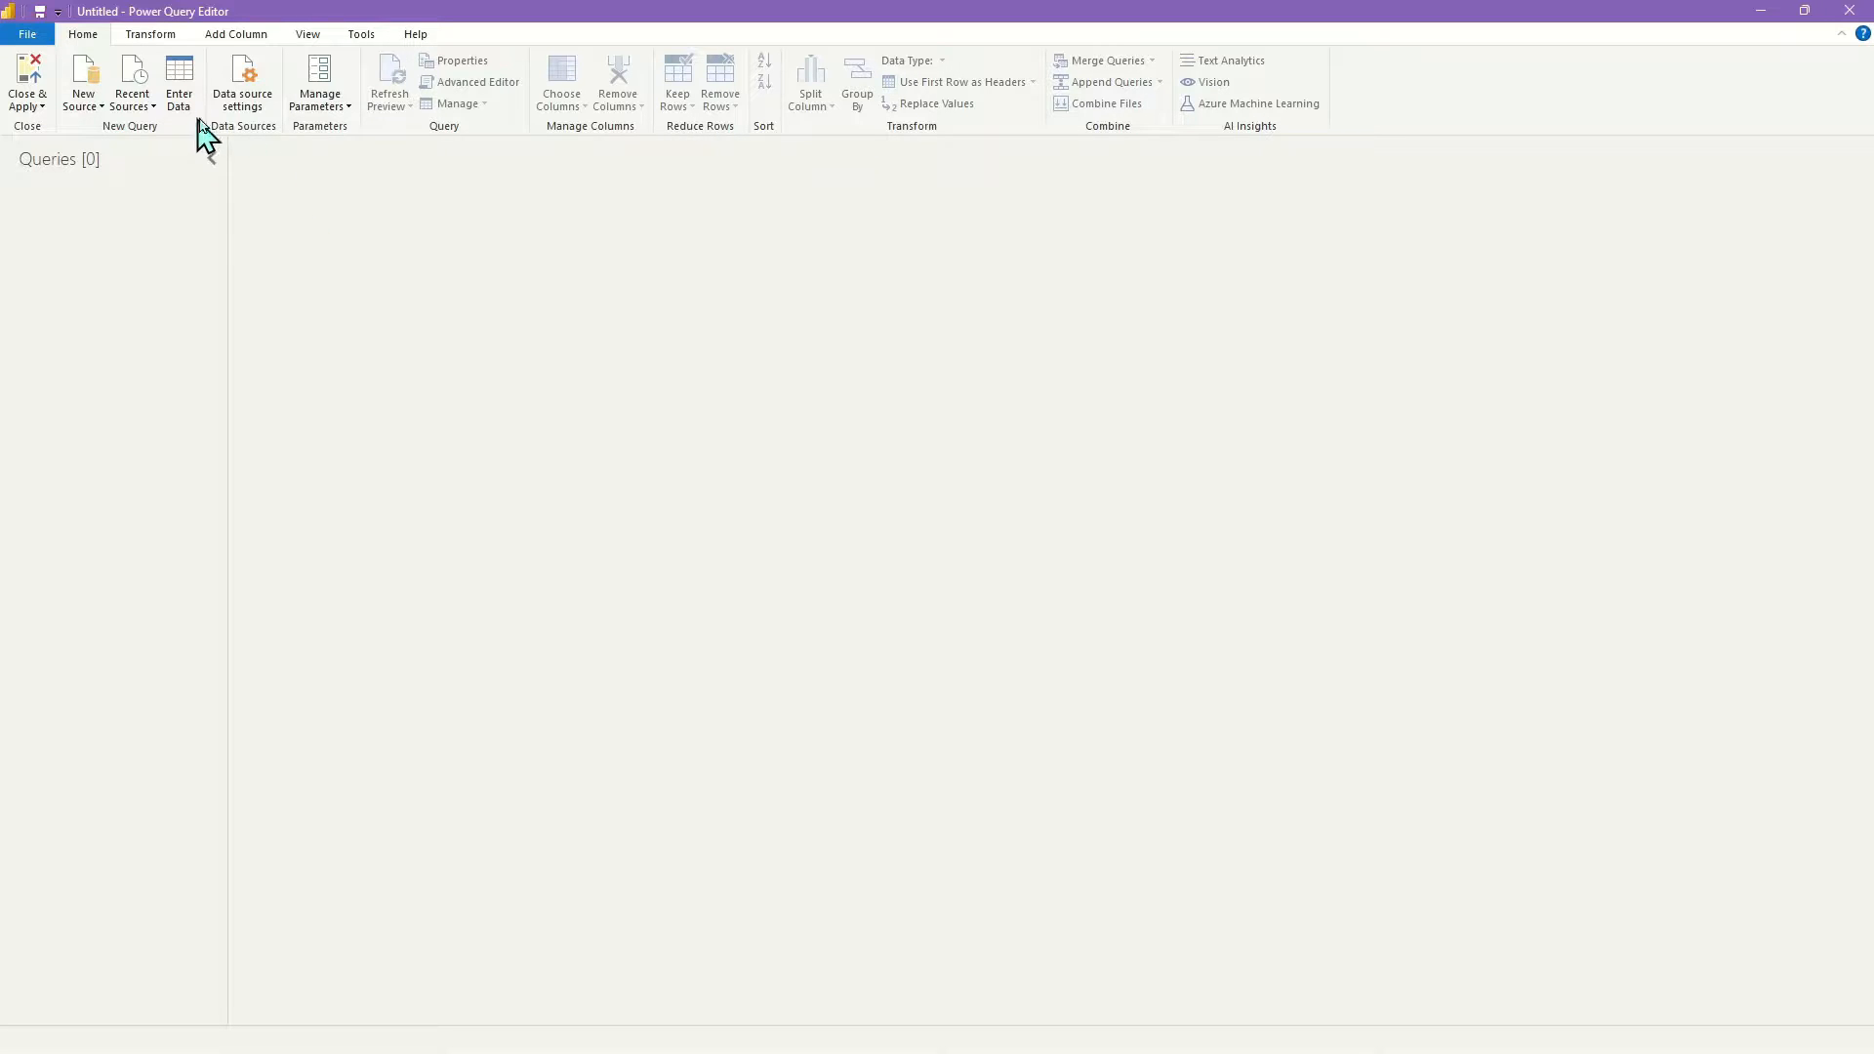
Pick austinHousingData.csv from Housing_Data\data as a new Text/CSV source
{"action": "left_click", "coordinate": [86, 107]}
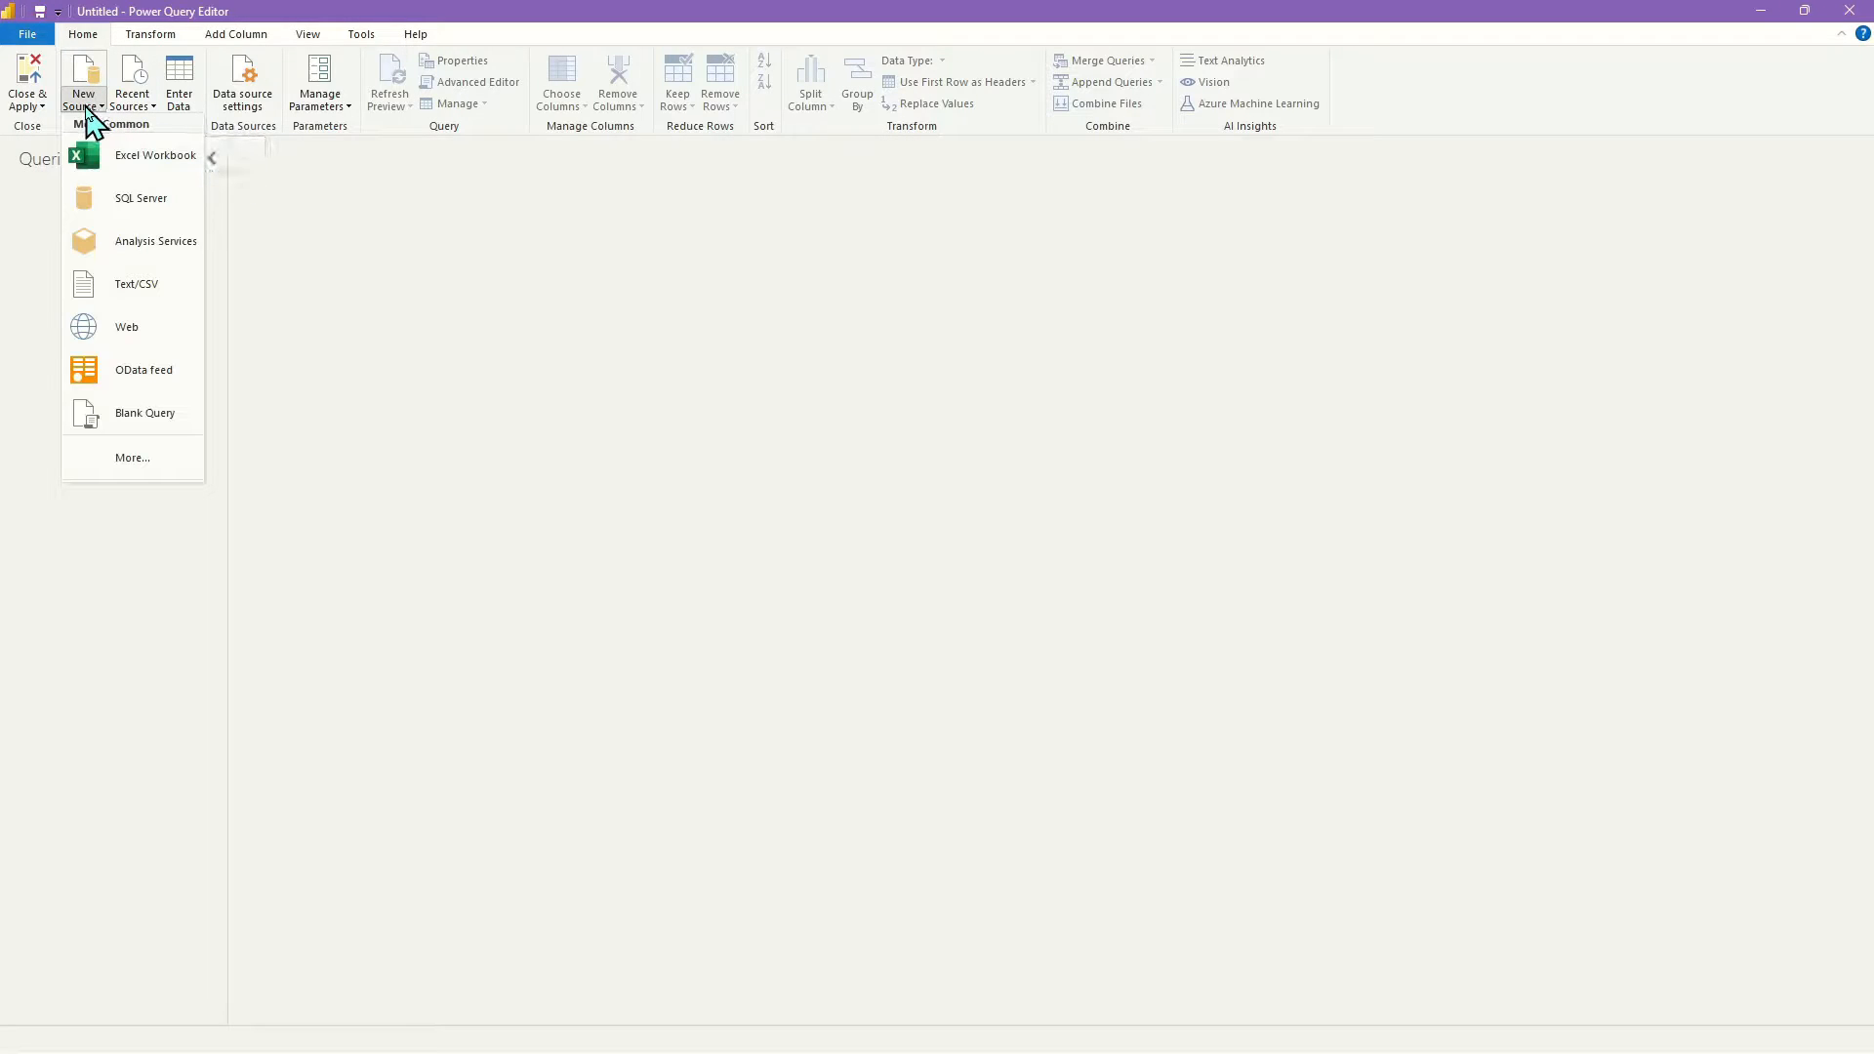
{"action": "left_click", "coordinate": [122, 289]}
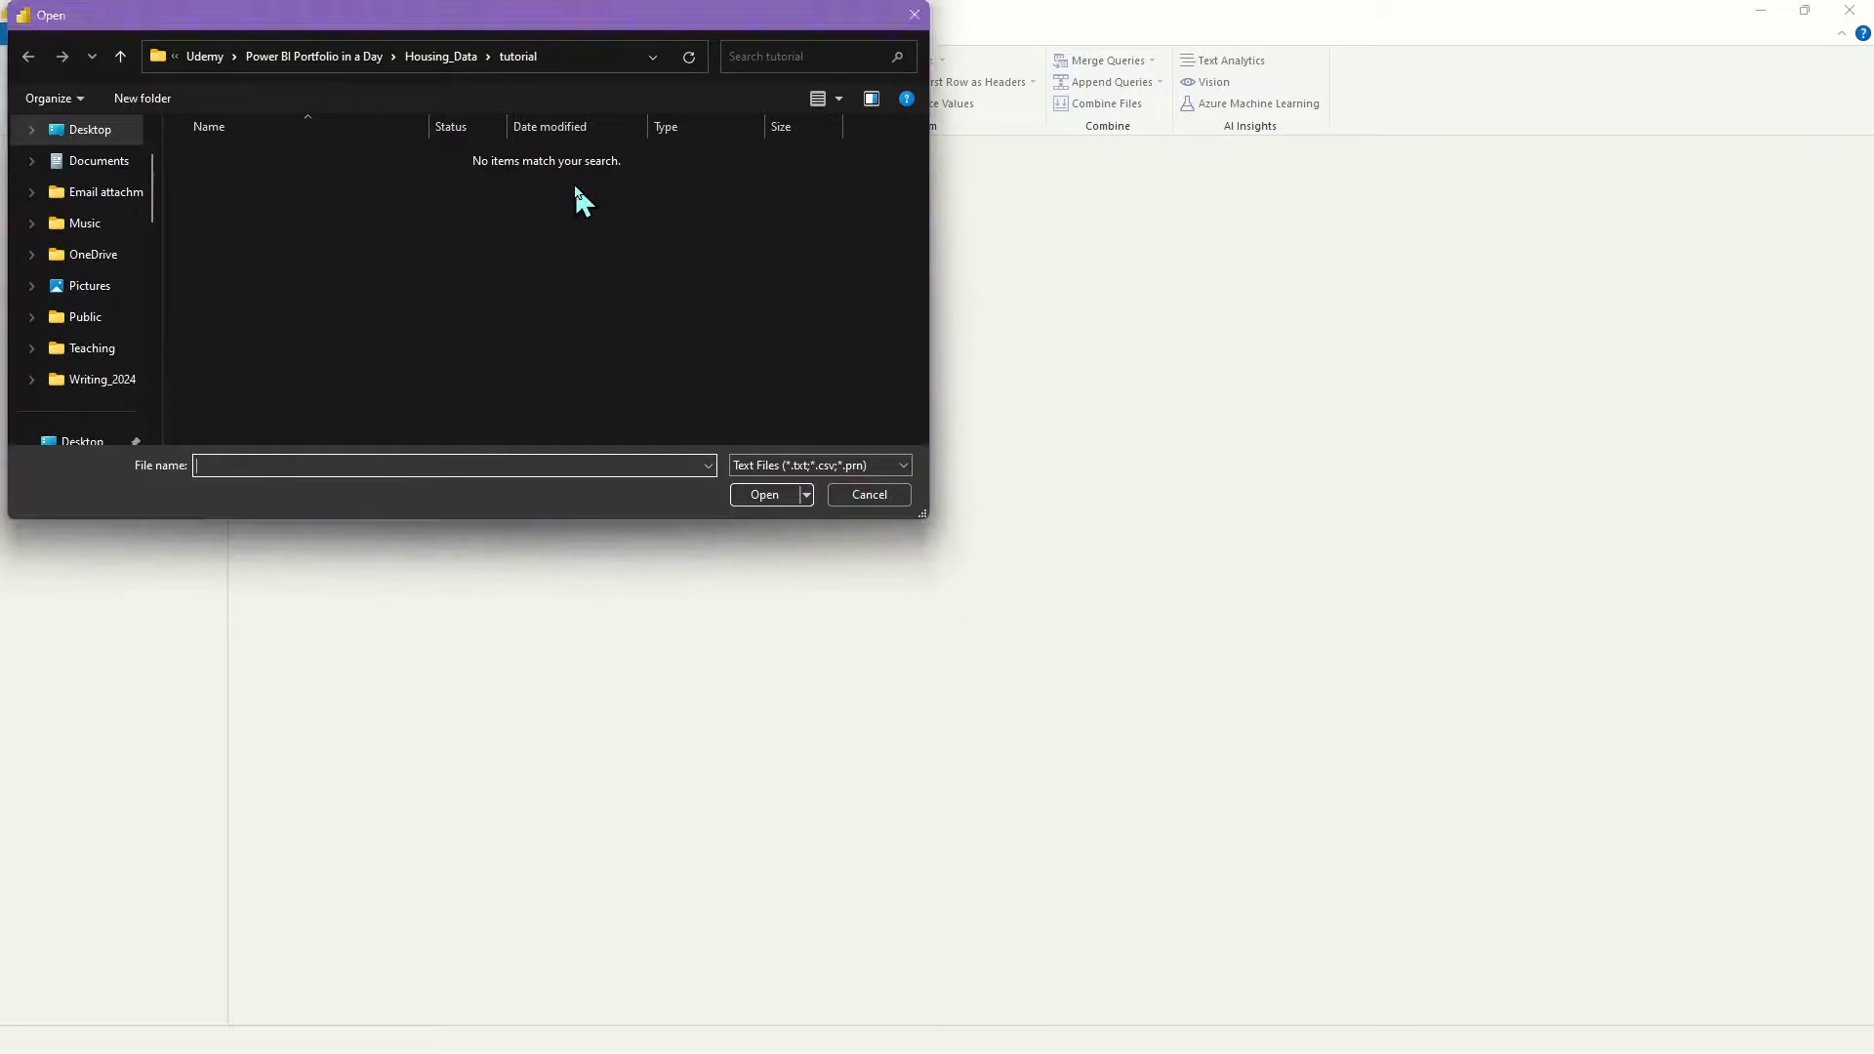
{"action": "left_click", "coordinate": [440, 60]}
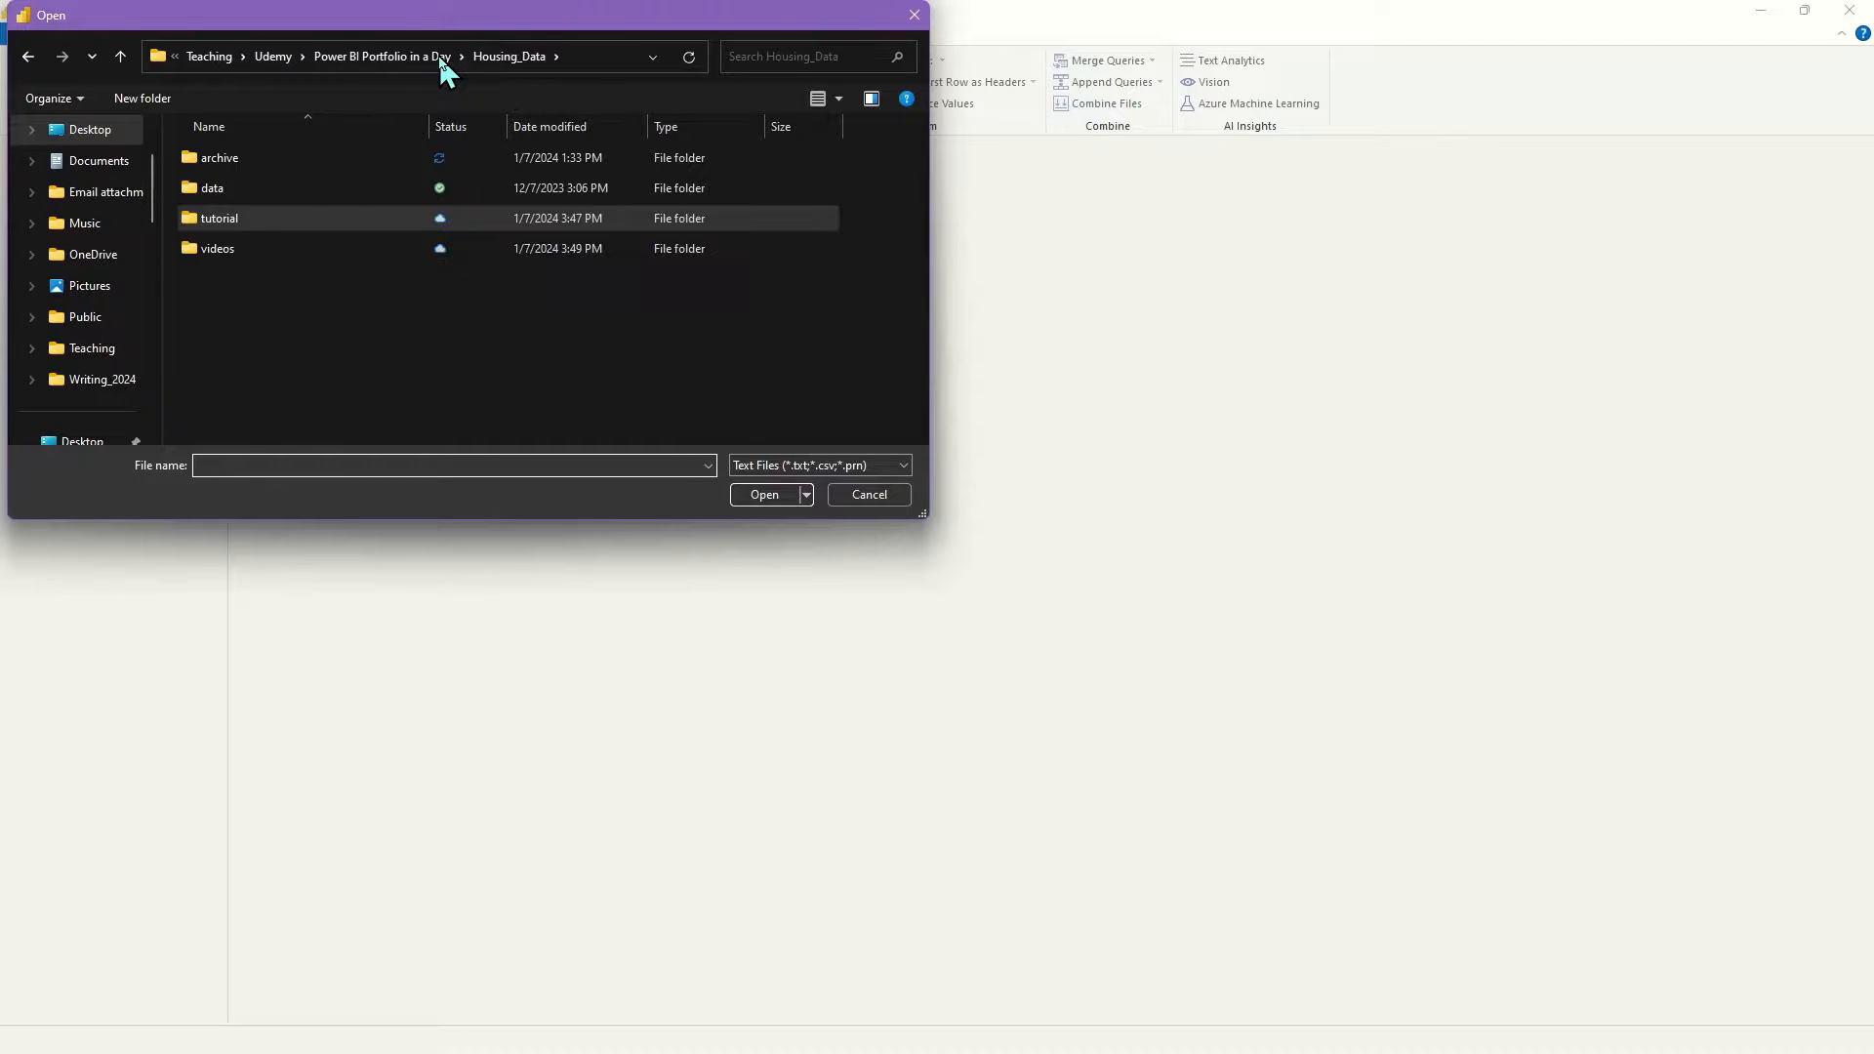
{"action": "double_click", "coordinate": [220, 193]}
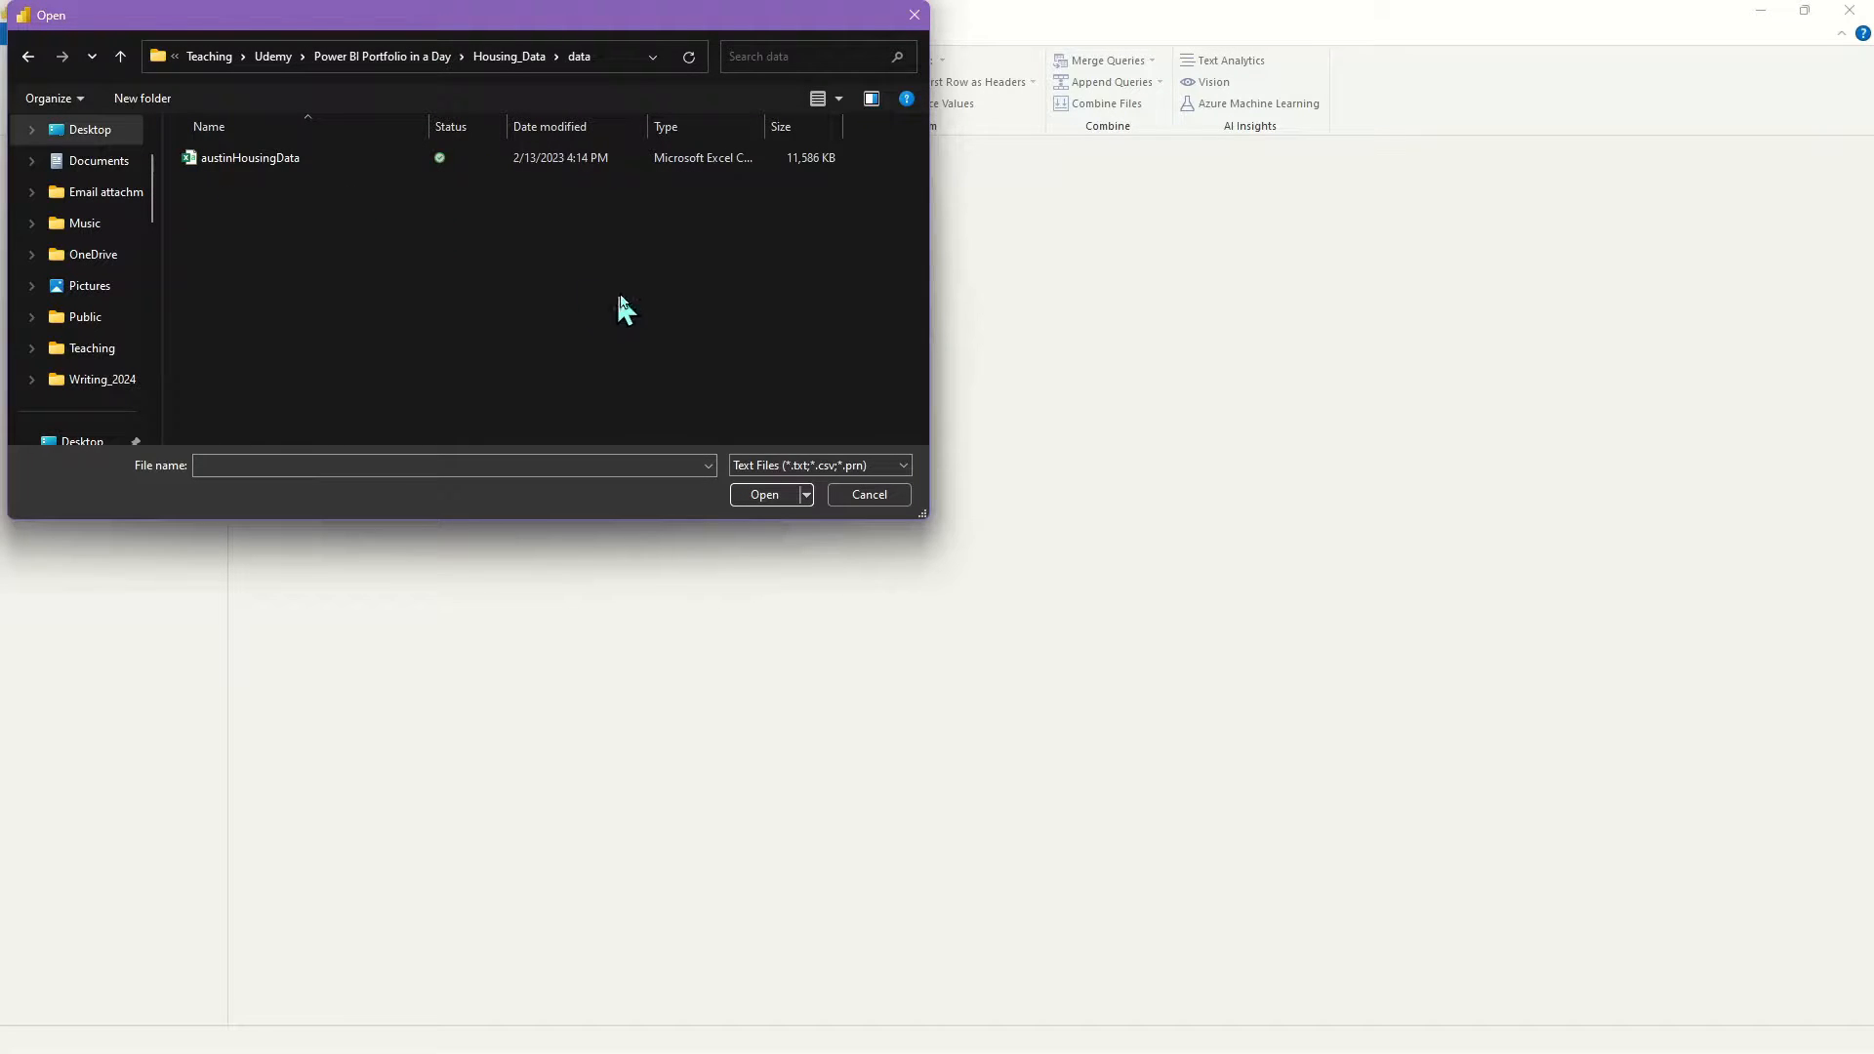
{"action": "left_click", "coordinate": [242, 166]}
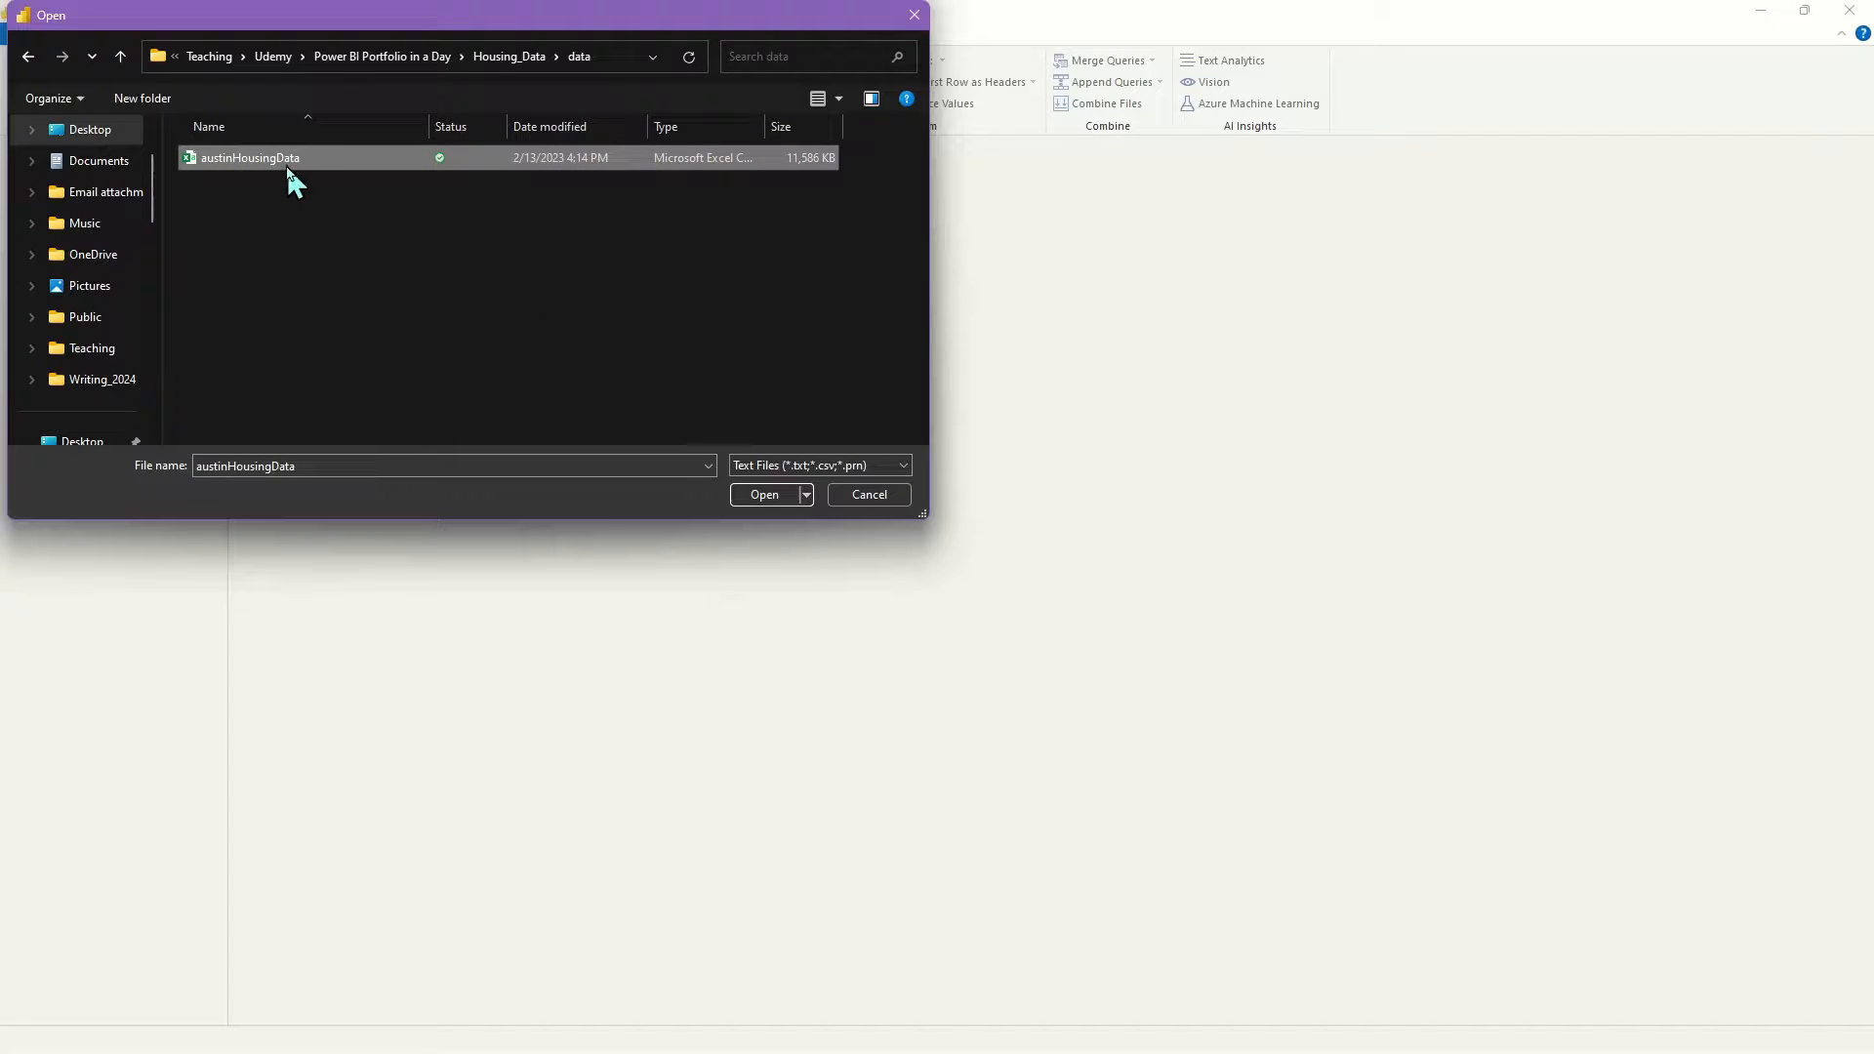
{"action": "left_click", "coordinate": [765, 495]}
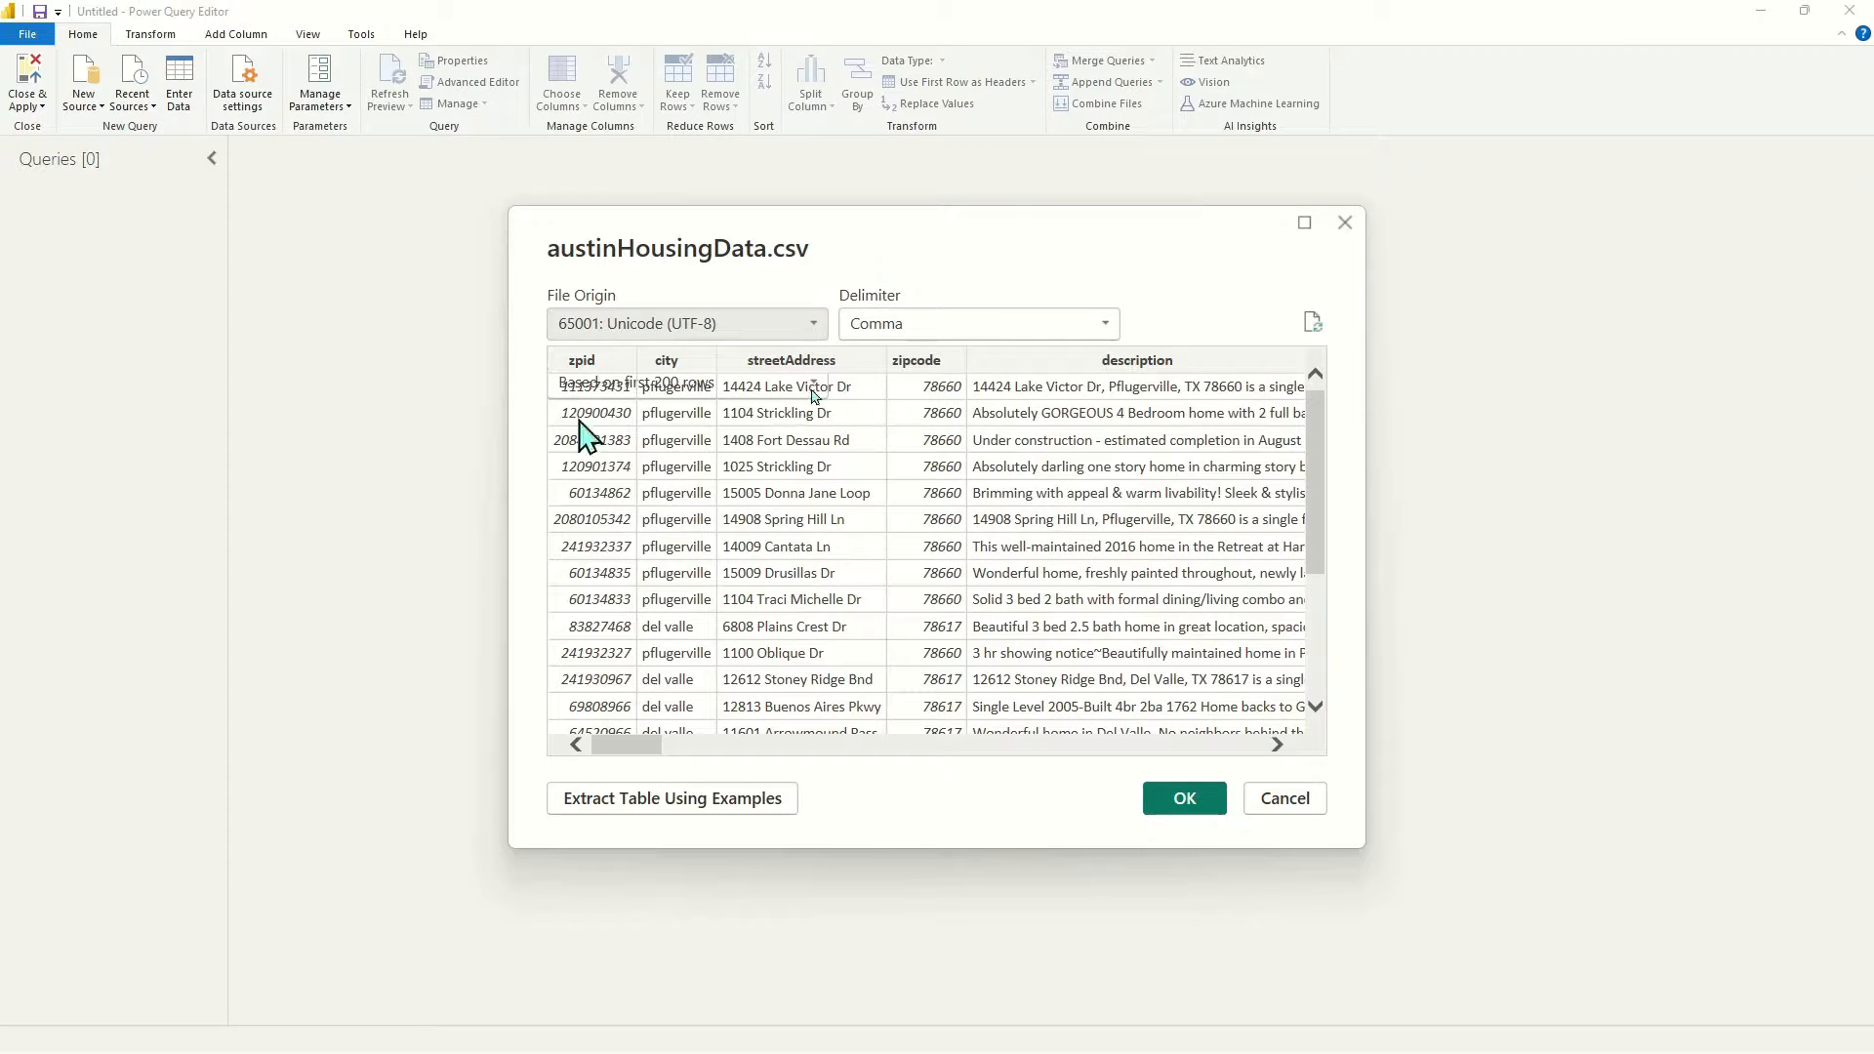
Review the comma-delimited UTF-8 preview and load austinHousingData as a query
{"action": "scroll", "coordinate": [701, 416], "scroll_direction": "down", "scroll_amount": 3}
{"action": "scroll", "coordinate": [701, 420], "scroll_direction": "up", "scroll_amount": 3}
{"action": "scroll", "coordinate": [645, 420], "scroll_direction": "down", "scroll_amount": 3}
{"action": "scroll", "coordinate": [669, 415], "scroll_direction": "up", "scroll_amount": 3}
{"action": "scroll", "coordinate": [688, 418], "scroll_direction": "down", "scroll_amount": 3}
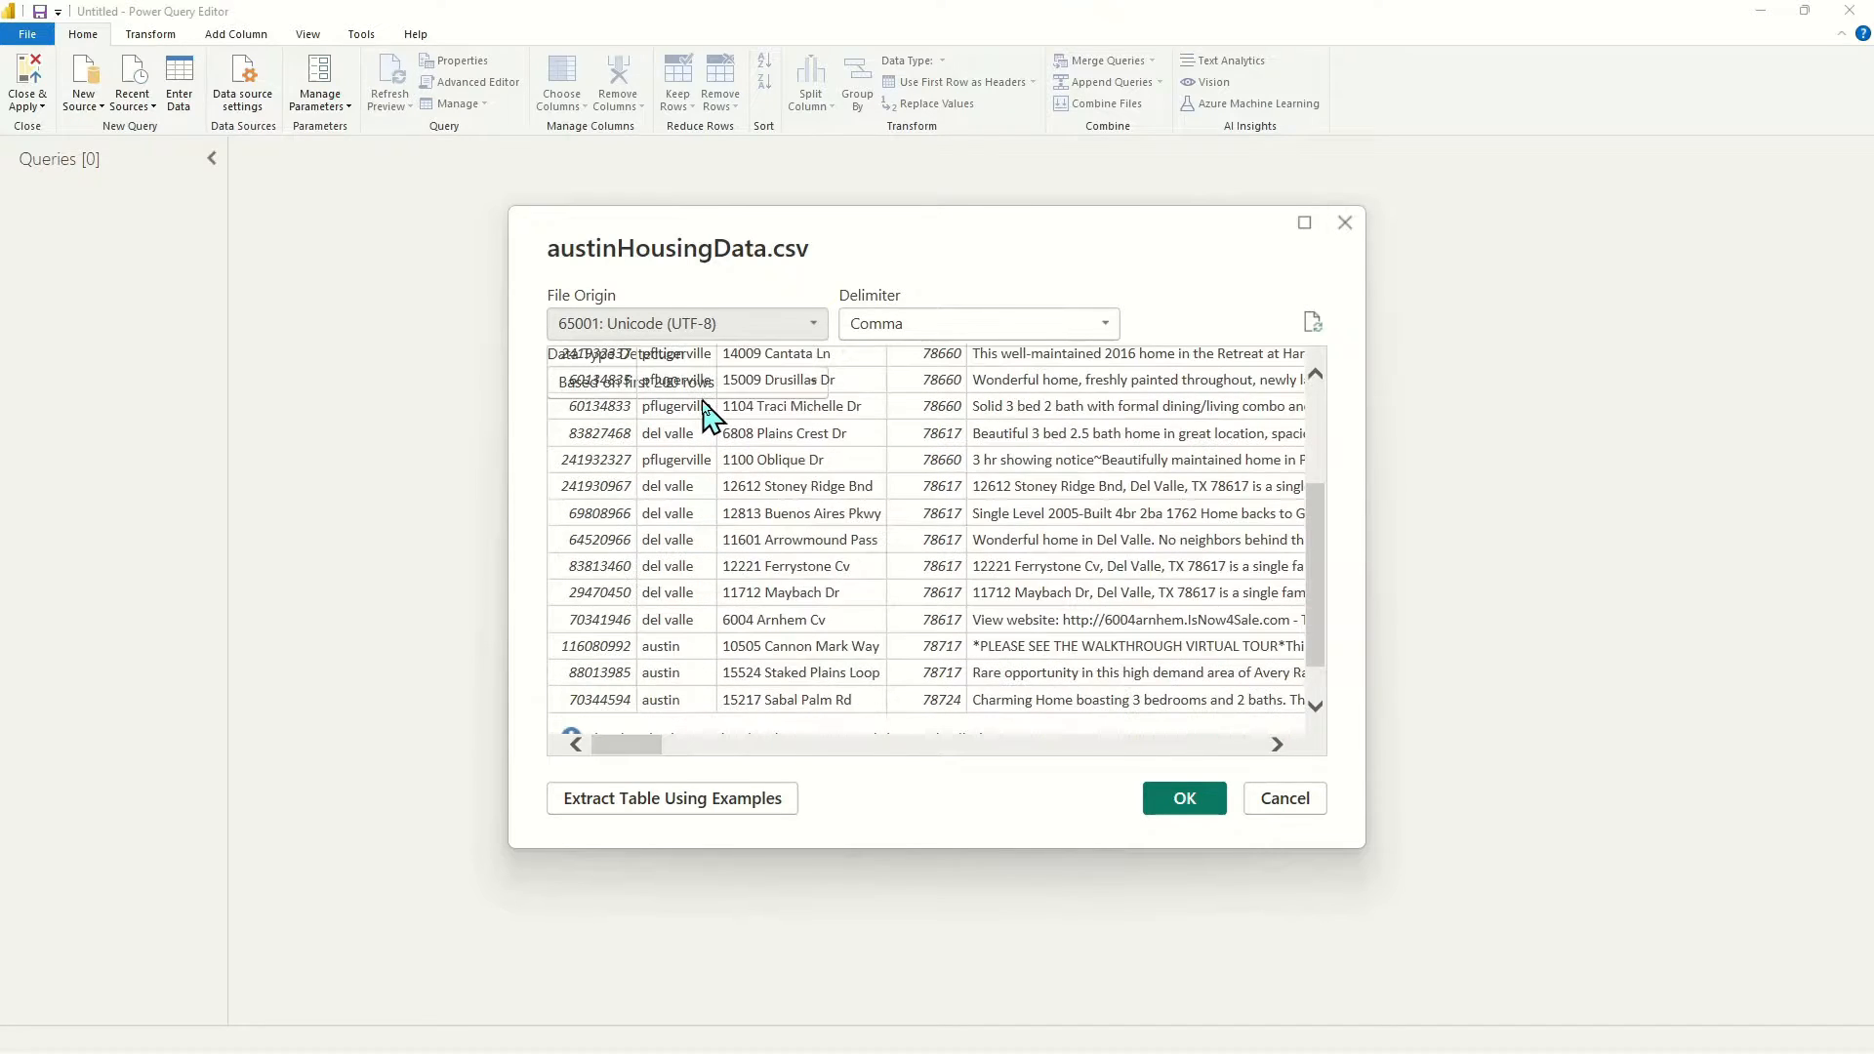
{"action": "scroll", "coordinate": [718, 425], "scroll_direction": "up", "scroll_amount": 3}
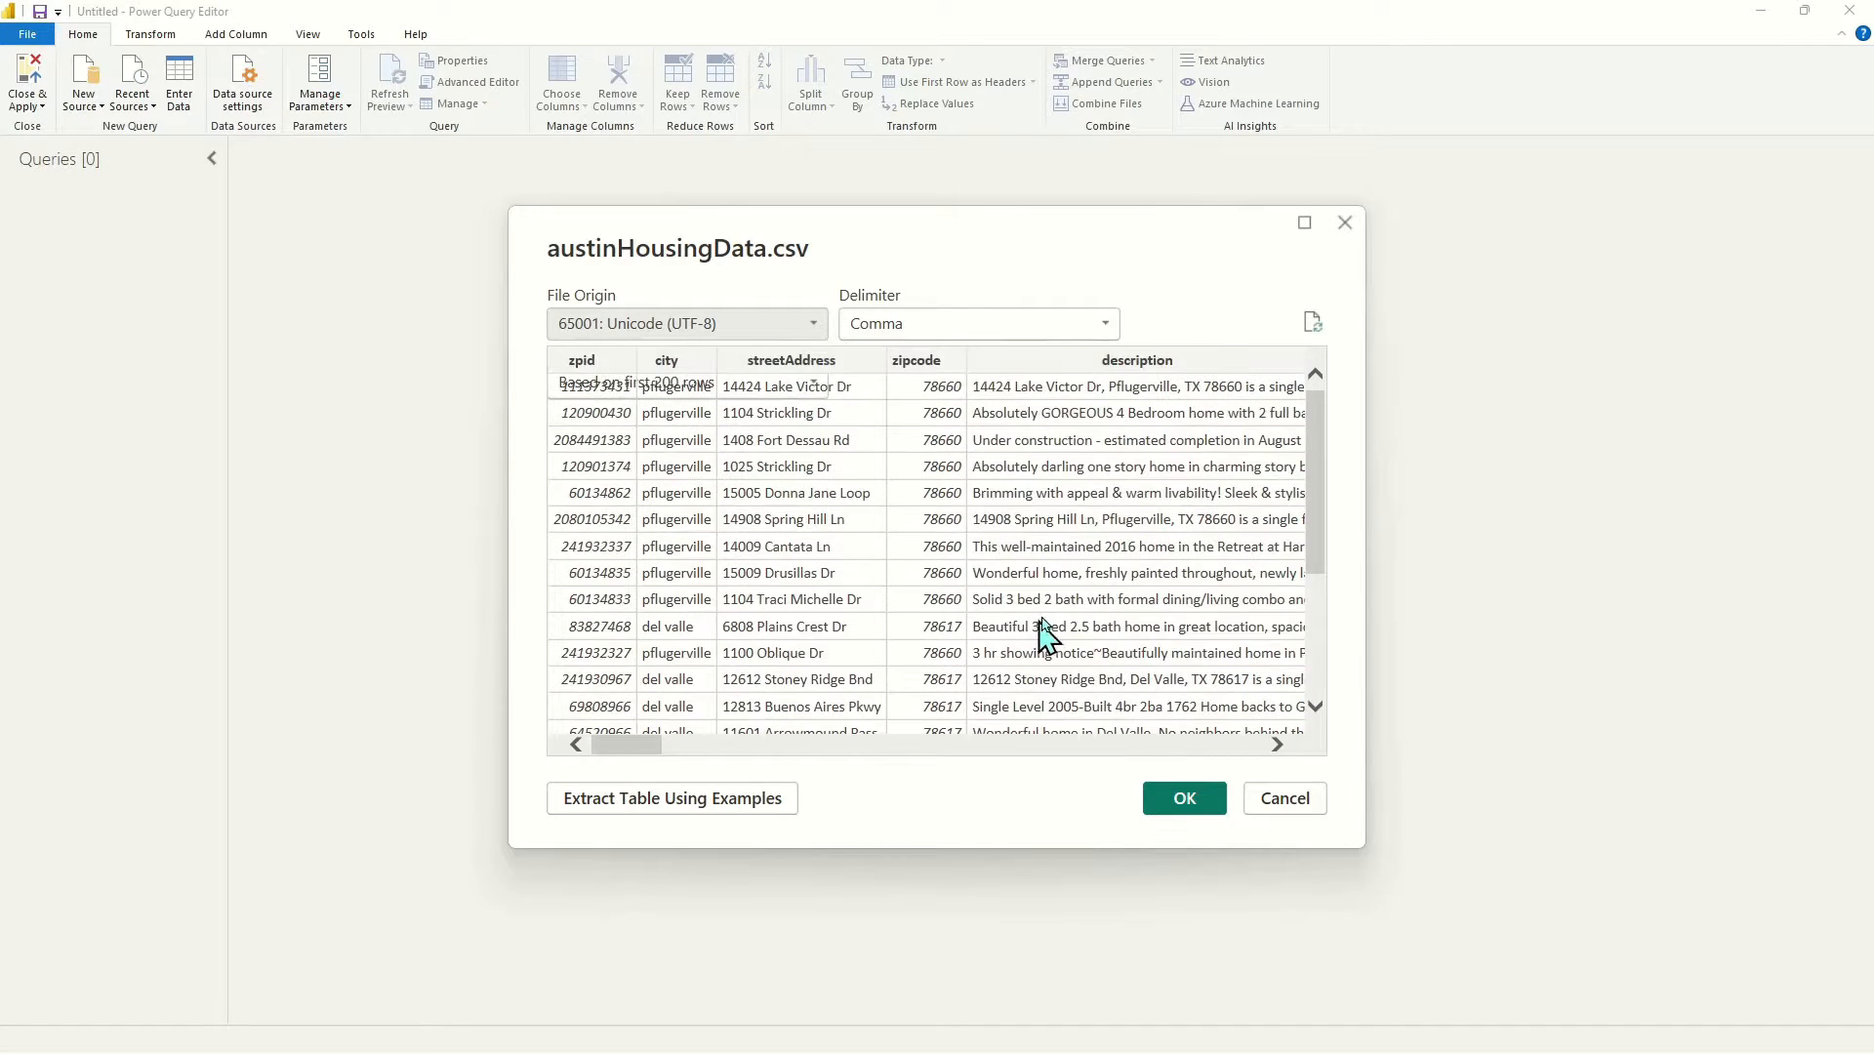
{"action": "left_click", "coordinate": [1185, 805]}
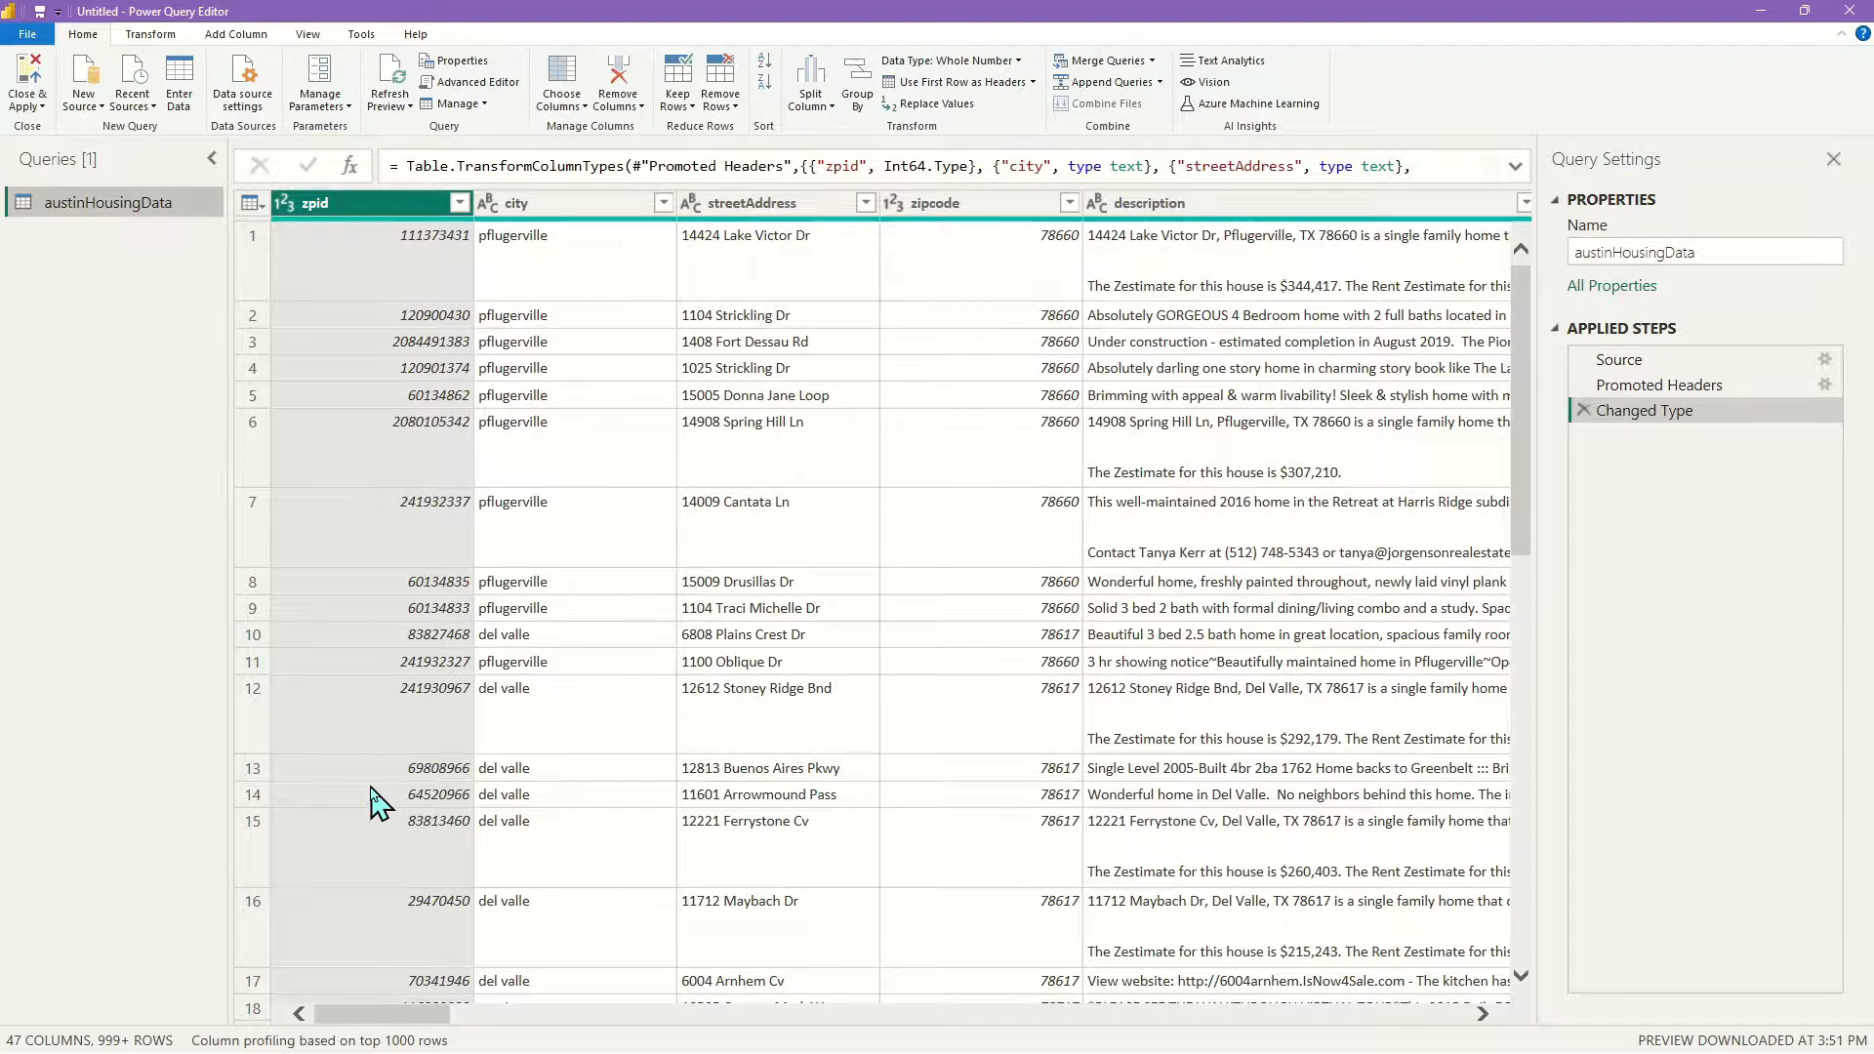
Scroll to the description column and display the first listing's full description
{"action": "left_click_drag", "start_coordinate": [352, 1017], "coordinate": [417, 1015]}
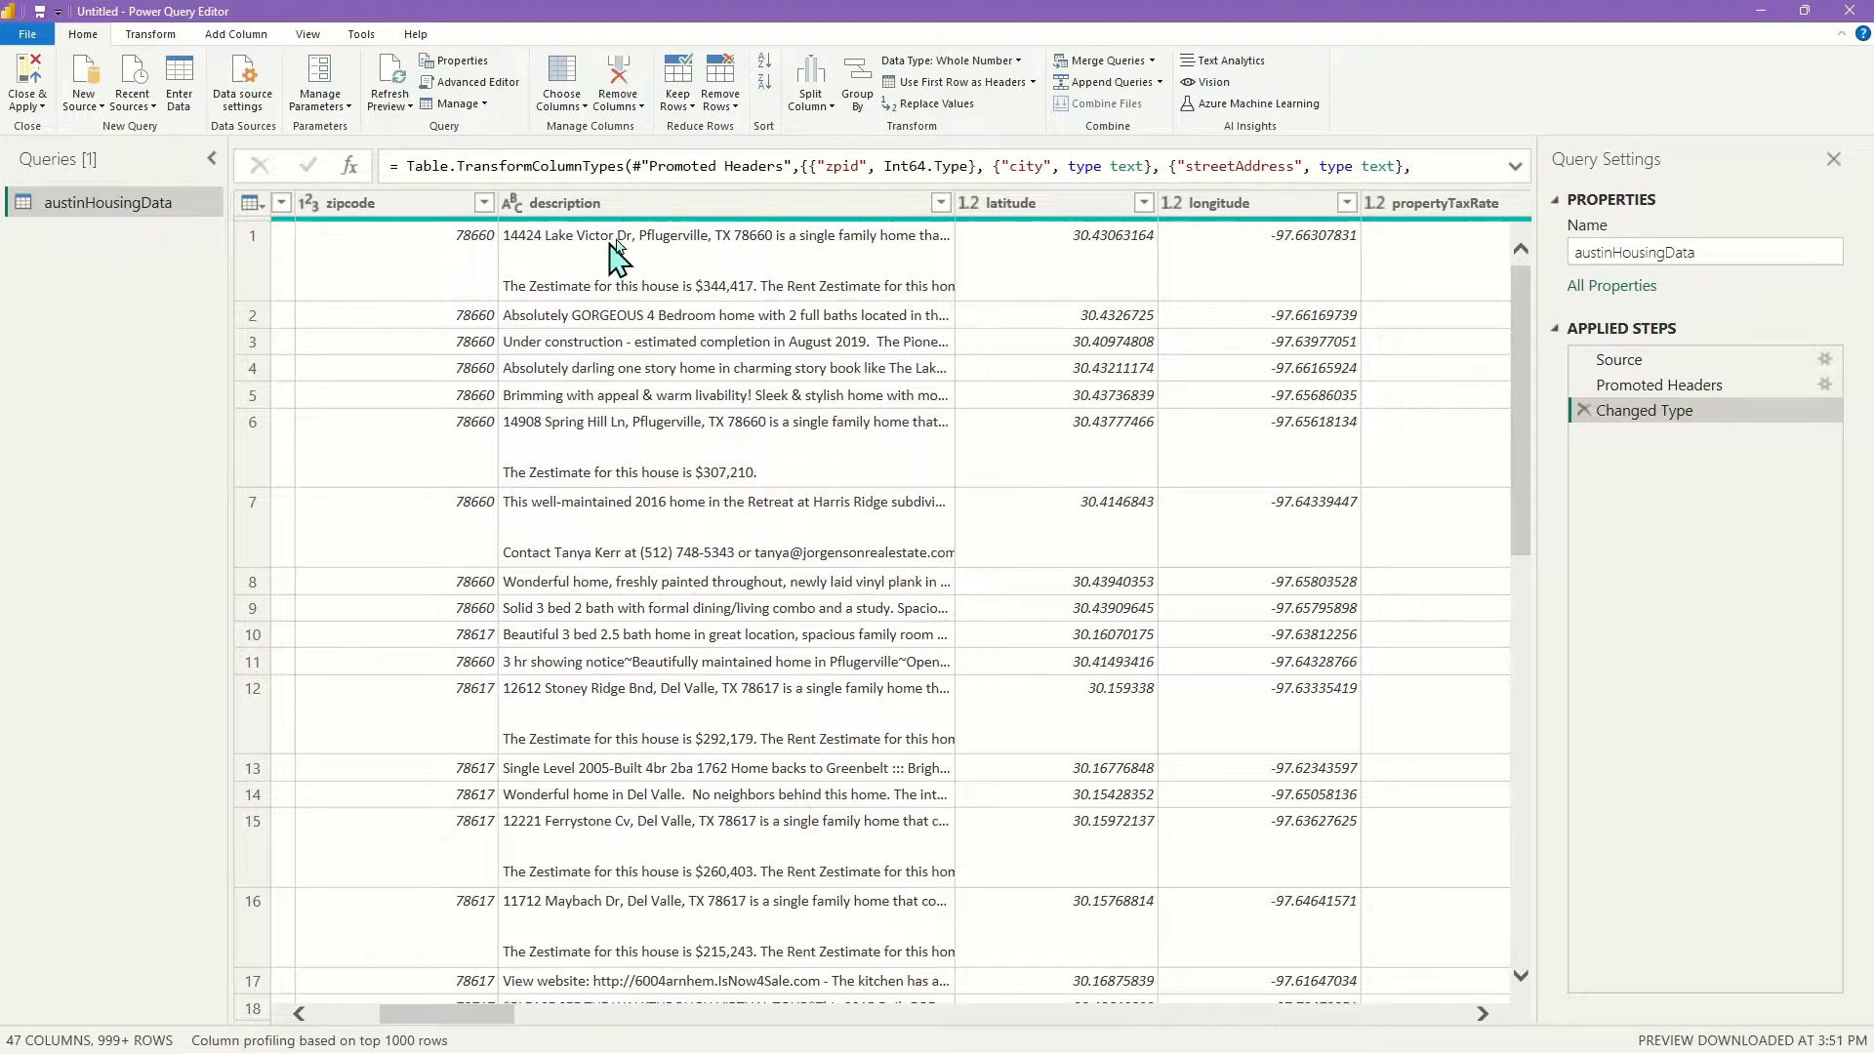
{"action": "left_click", "coordinate": [648, 203]}
{"action": "left_click", "coordinate": [730, 256]}
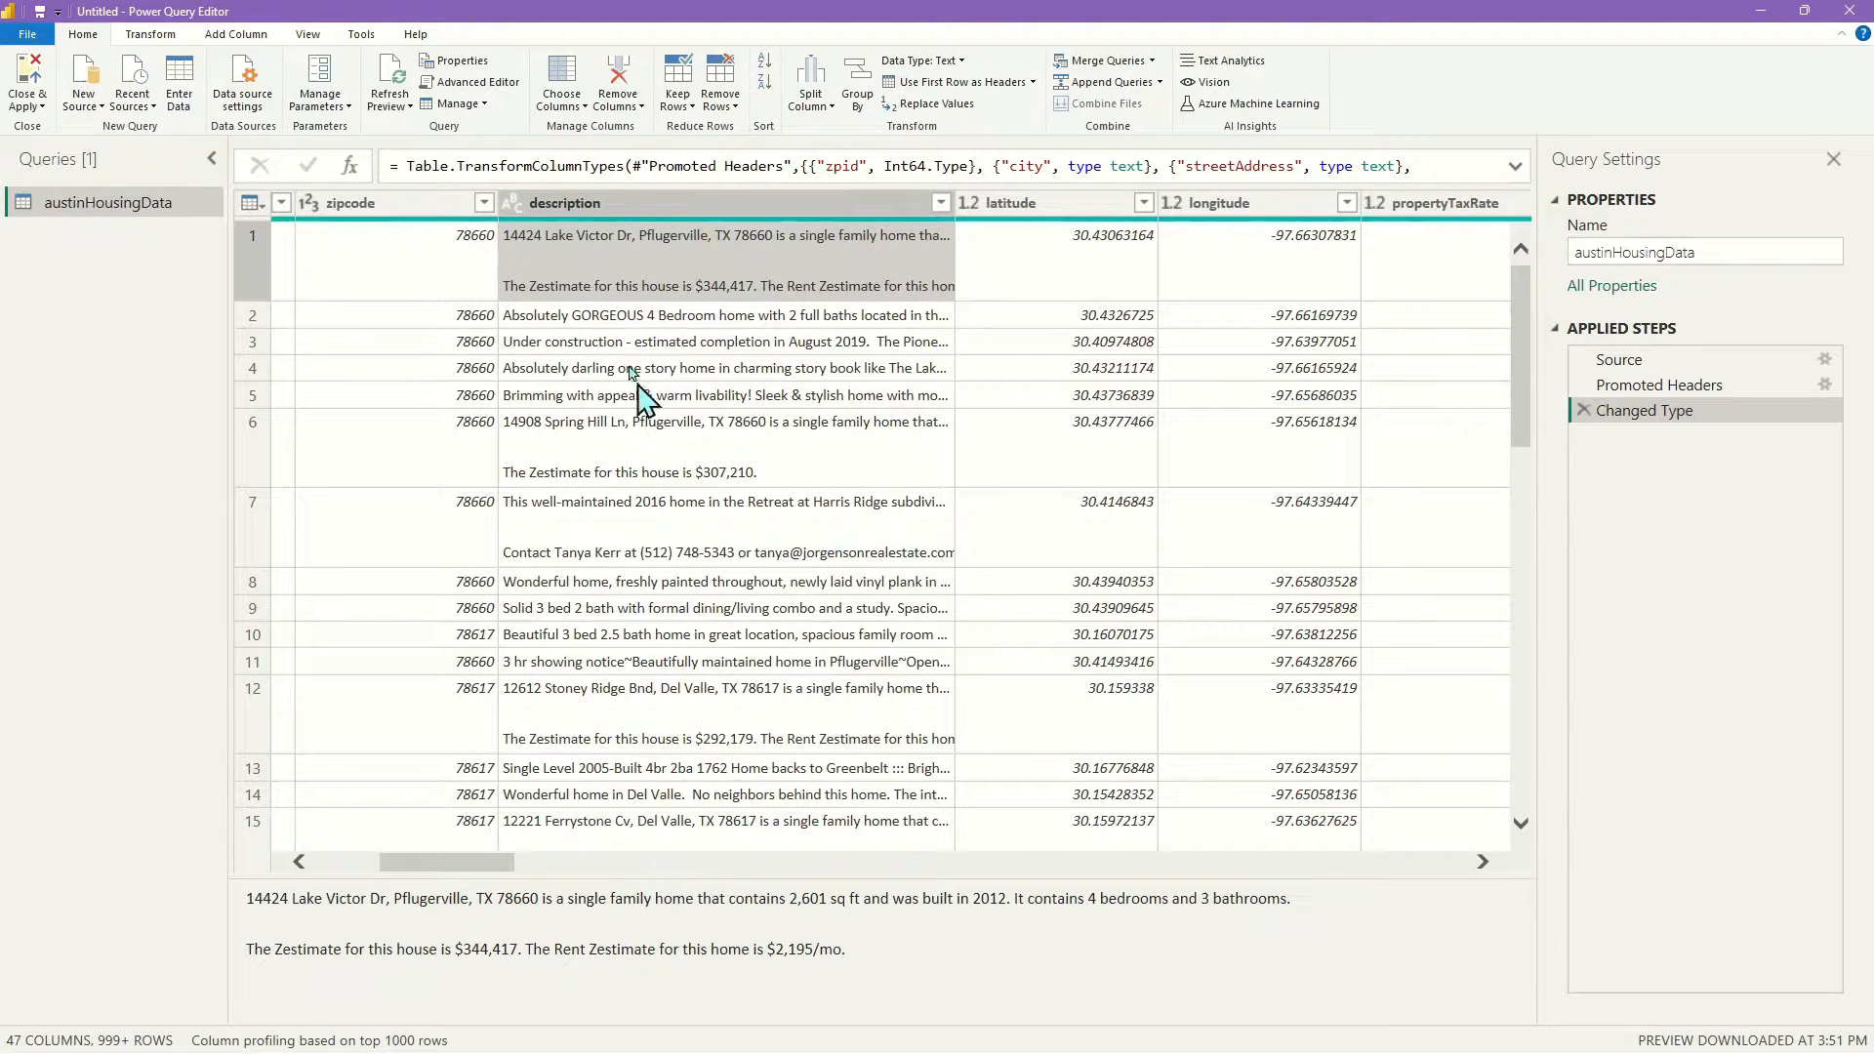
View the second listing's description, then select the latitude column to close the preview
{"action": "left_click", "coordinate": [693, 320]}
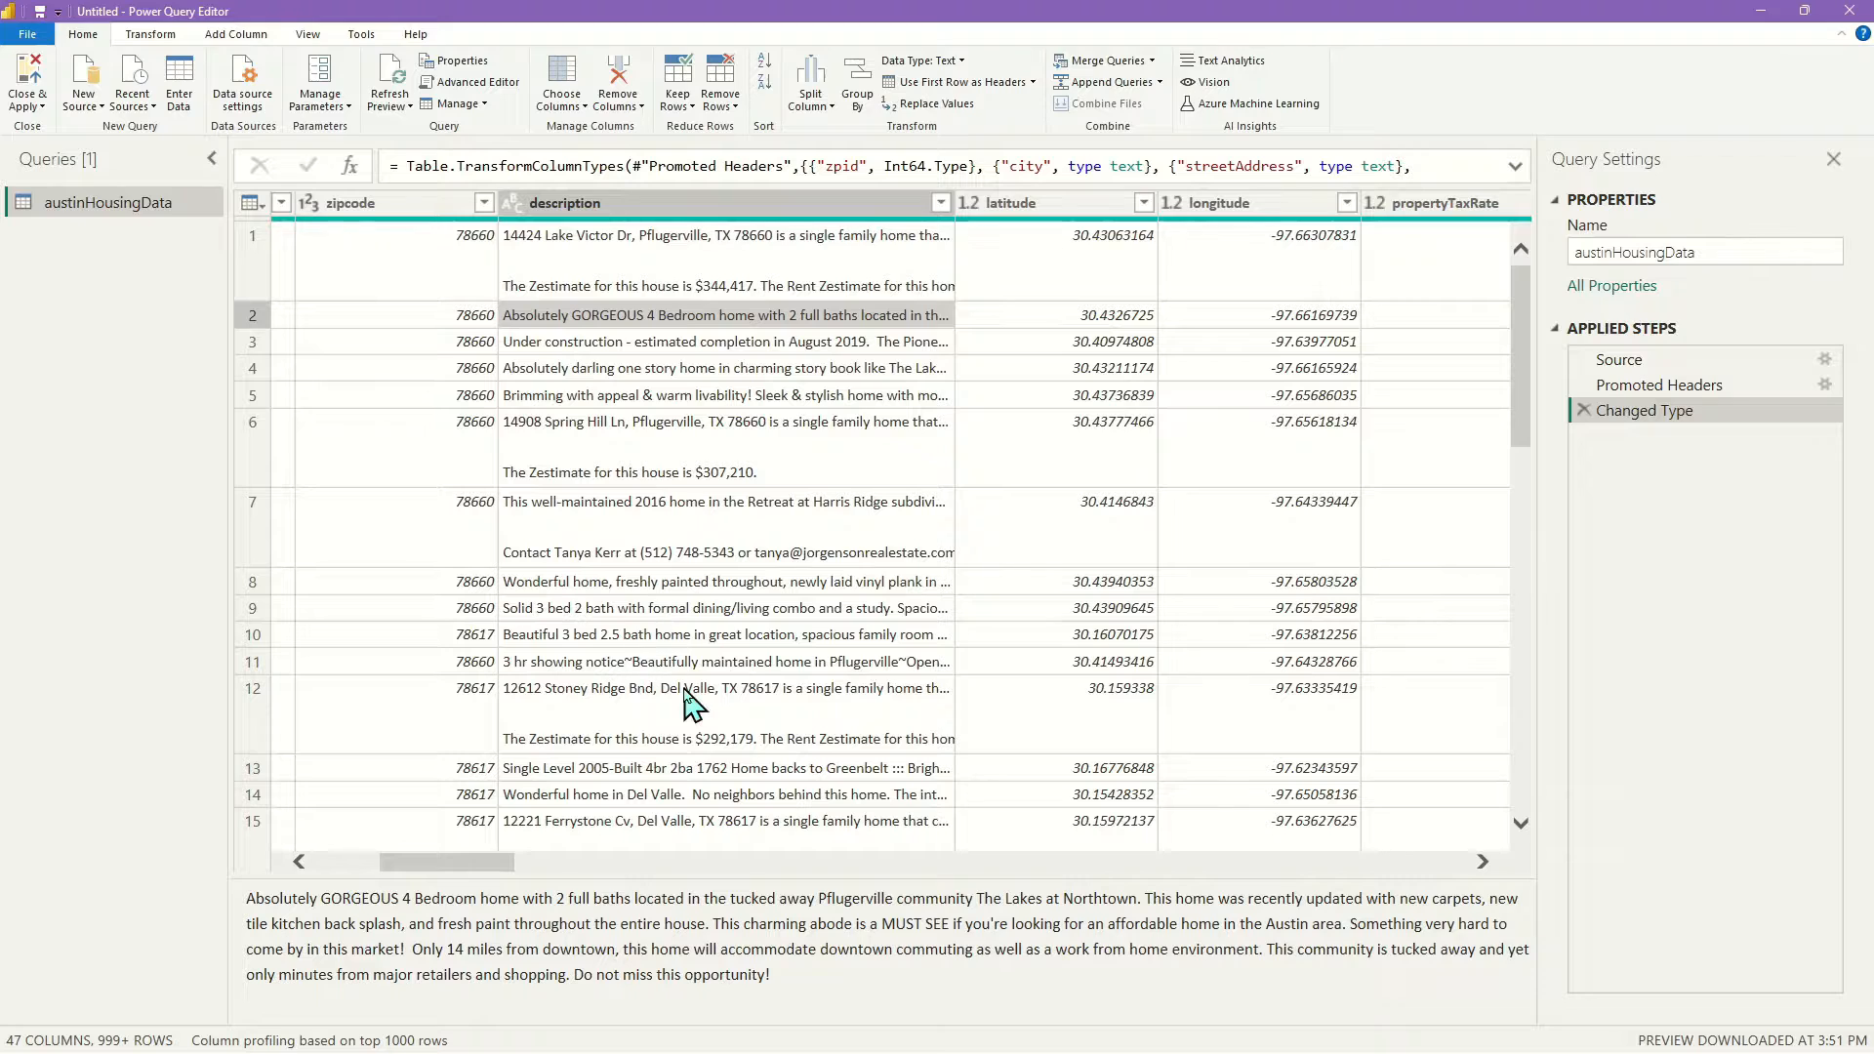
{"action": "left_click", "coordinate": [1015, 205]}
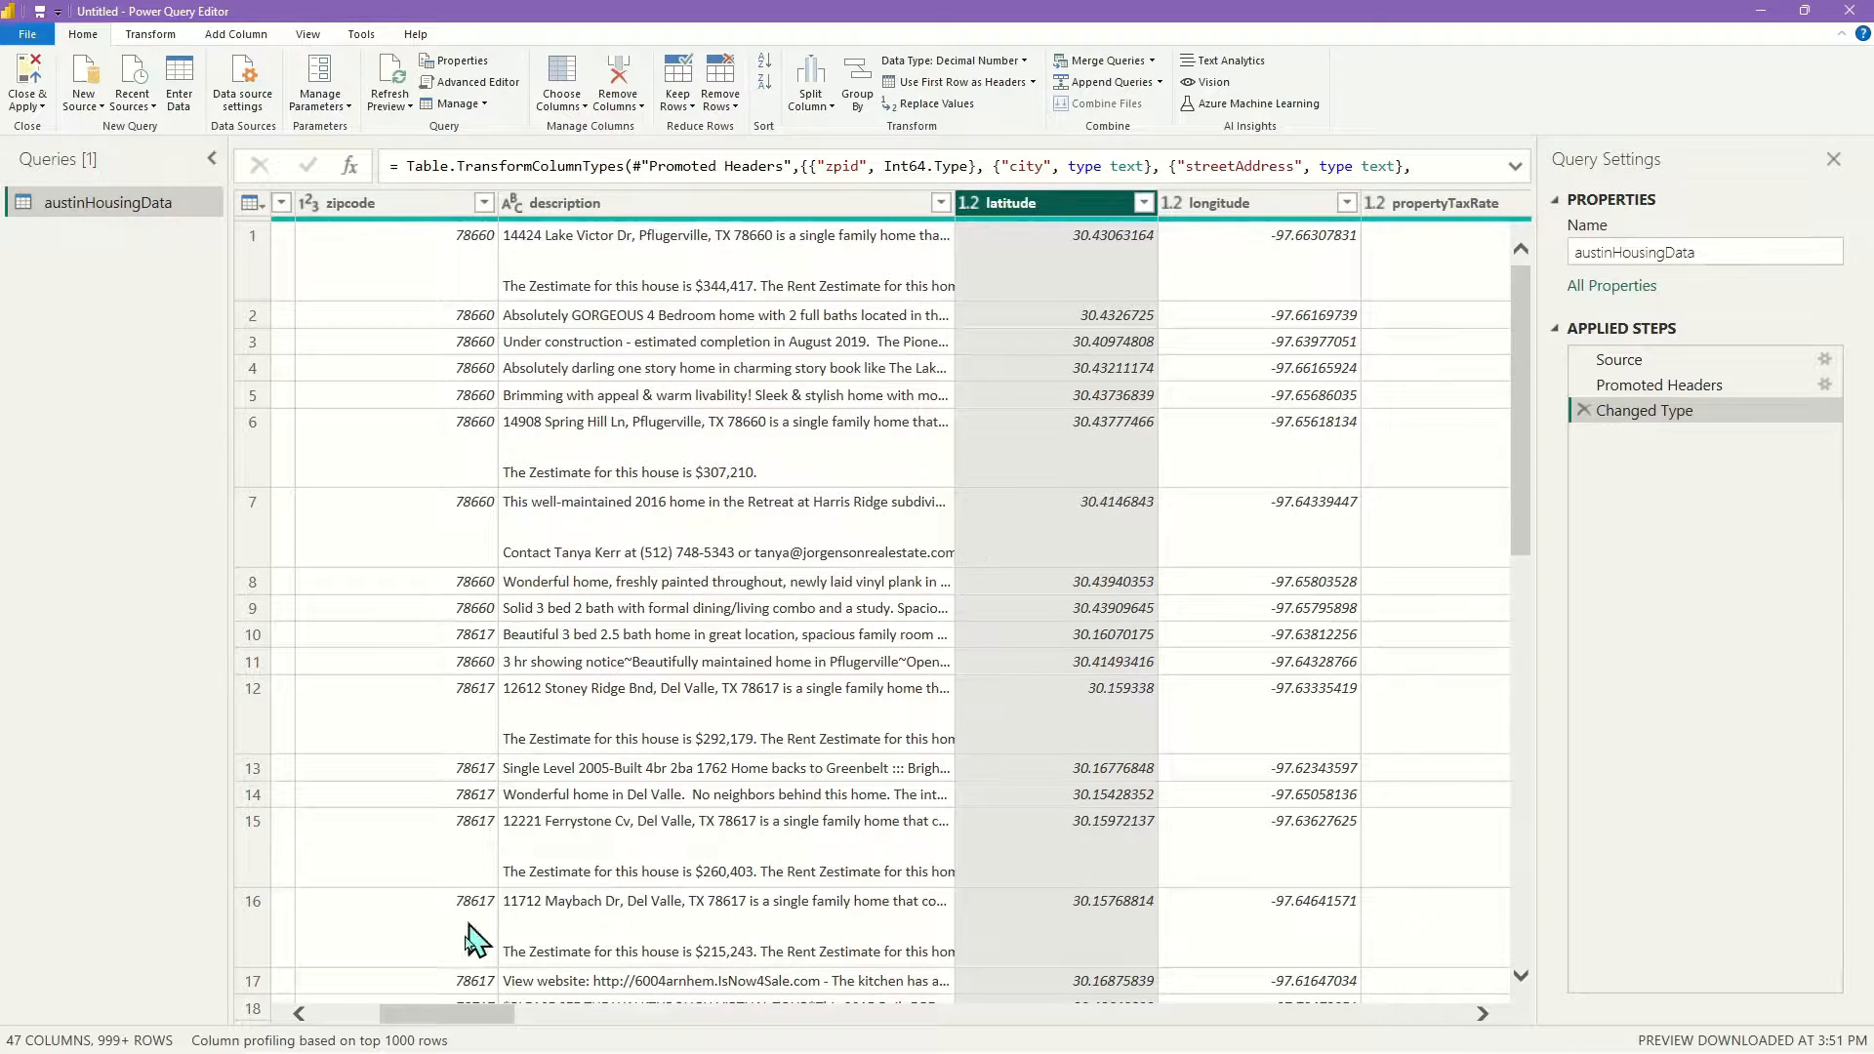
Scroll right to show hasAssociation, hasCooling, hasGarage, hasHeating, hasSpa and hasView
{"action": "left_click_drag", "start_coordinate": [469, 1015], "coordinate": [382, 1015]}
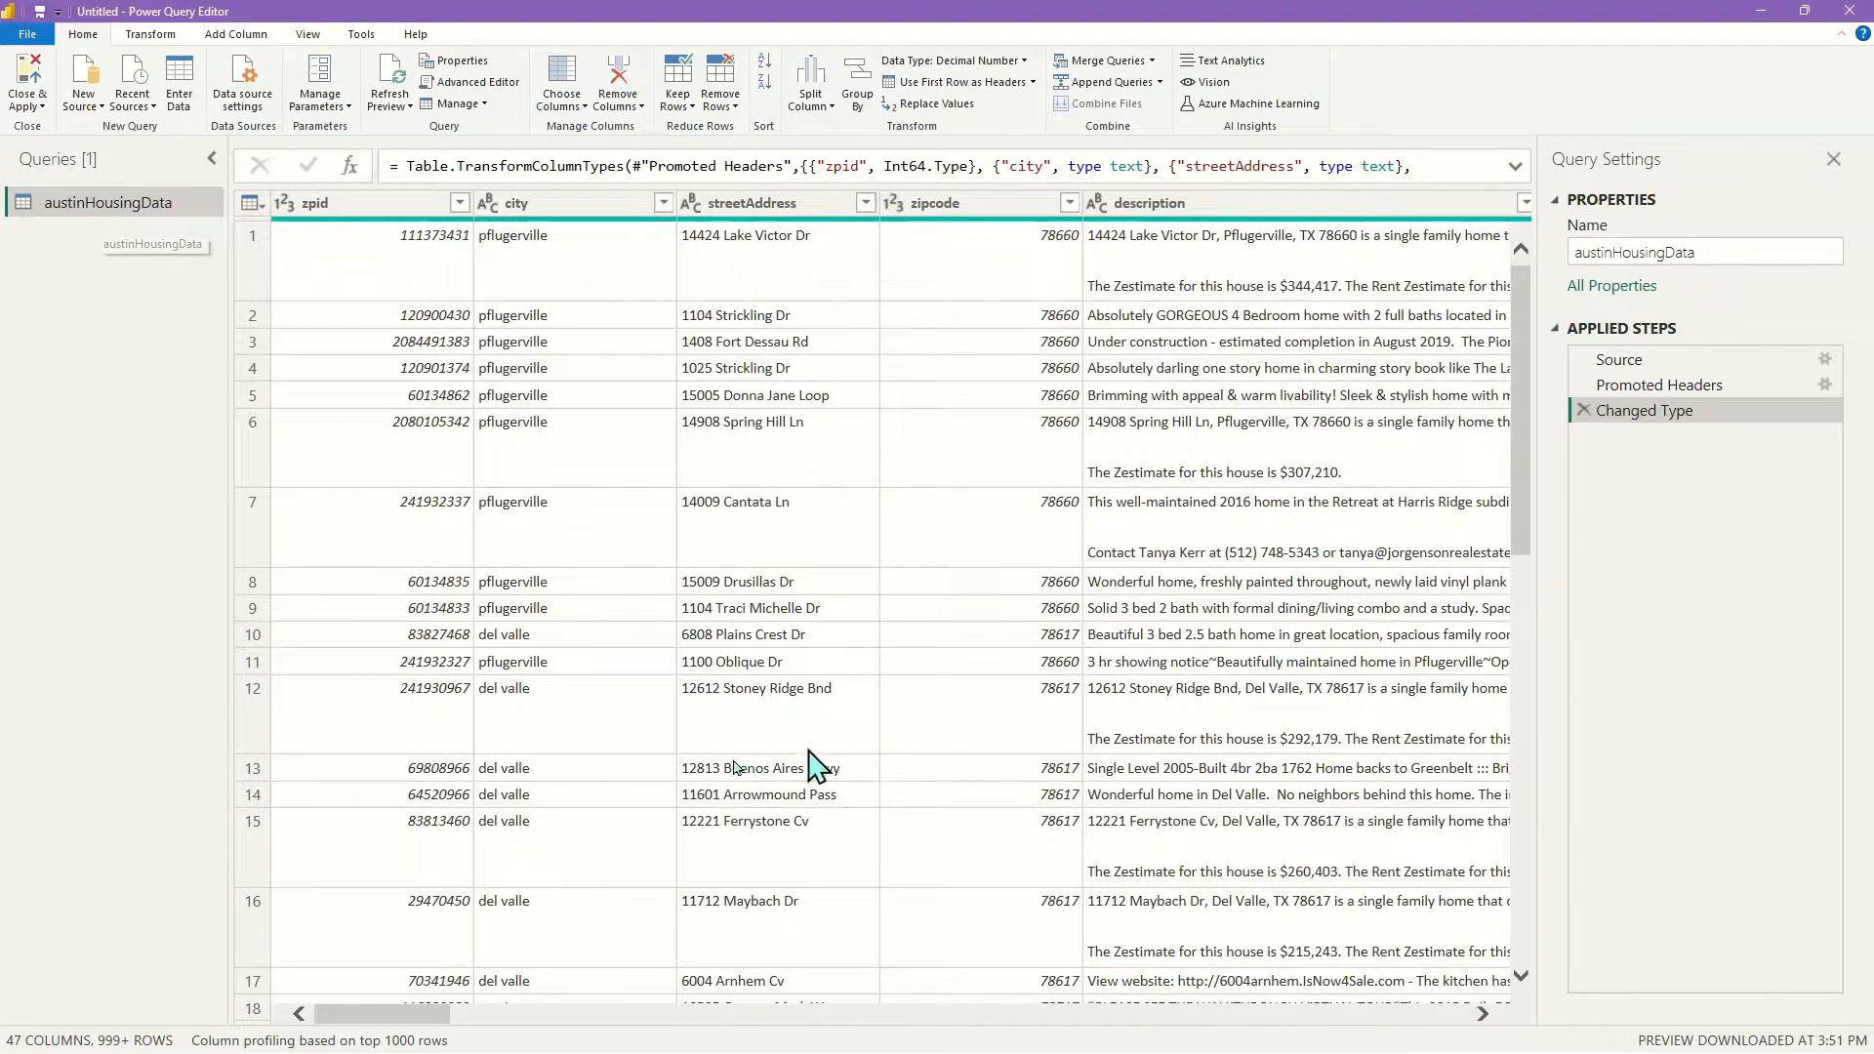
{"action": "left_click_drag", "start_coordinate": [426, 1016], "coordinate": [557, 1021]}
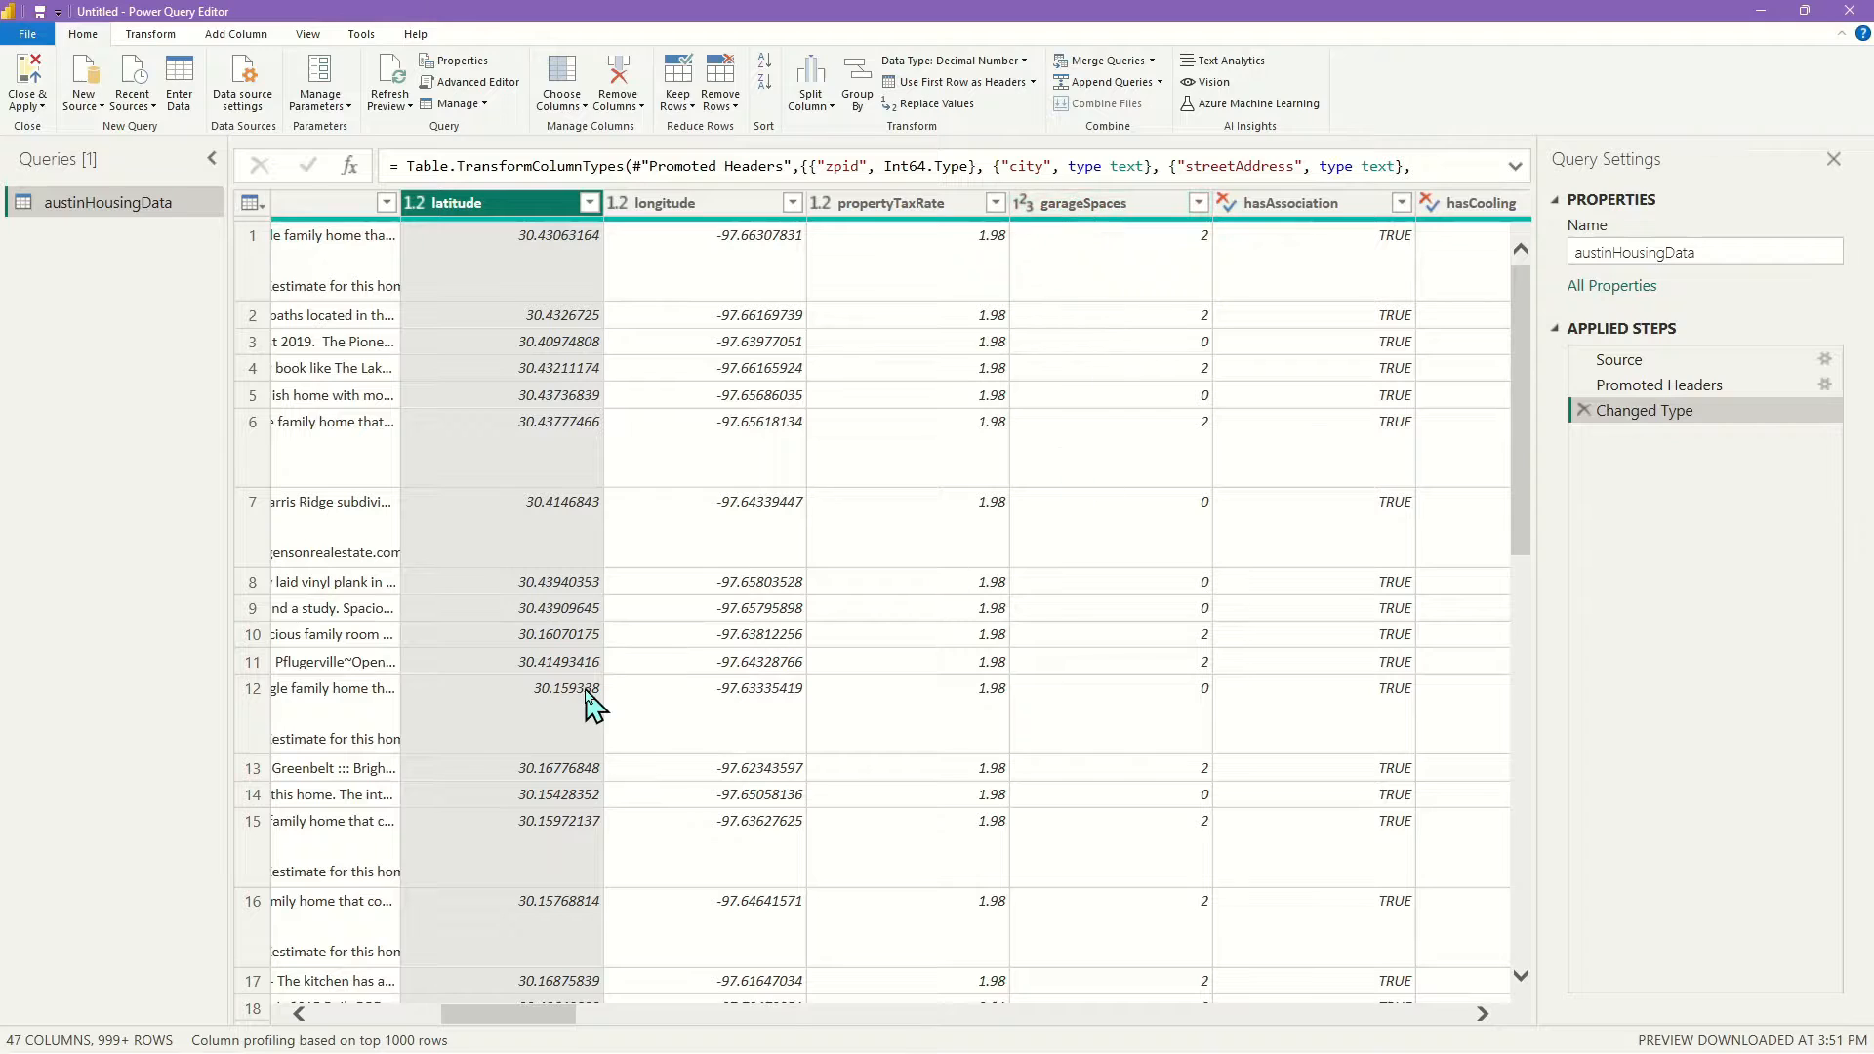
{"action": "left_click_drag", "start_coordinate": [502, 1027], "coordinate": [563, 1025]}
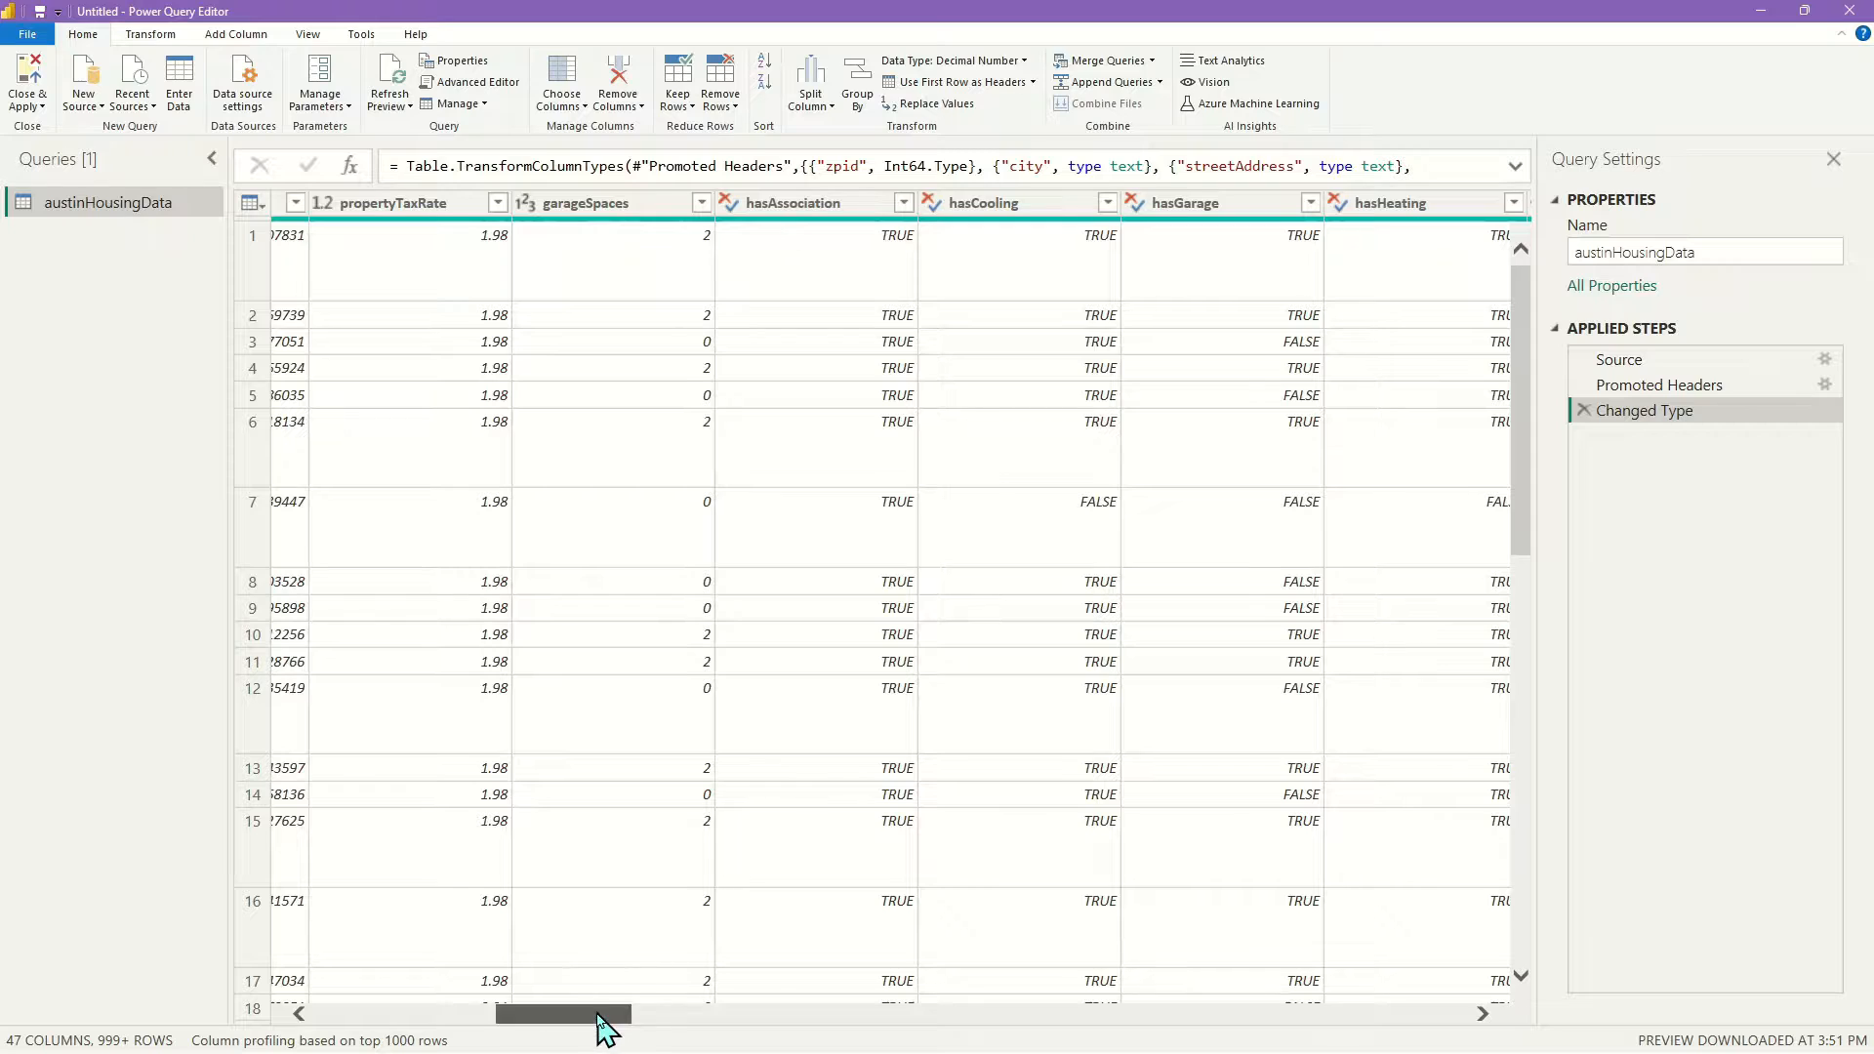
{"action": "left_click_drag", "start_coordinate": [600, 1015], "coordinate": [647, 1015]}
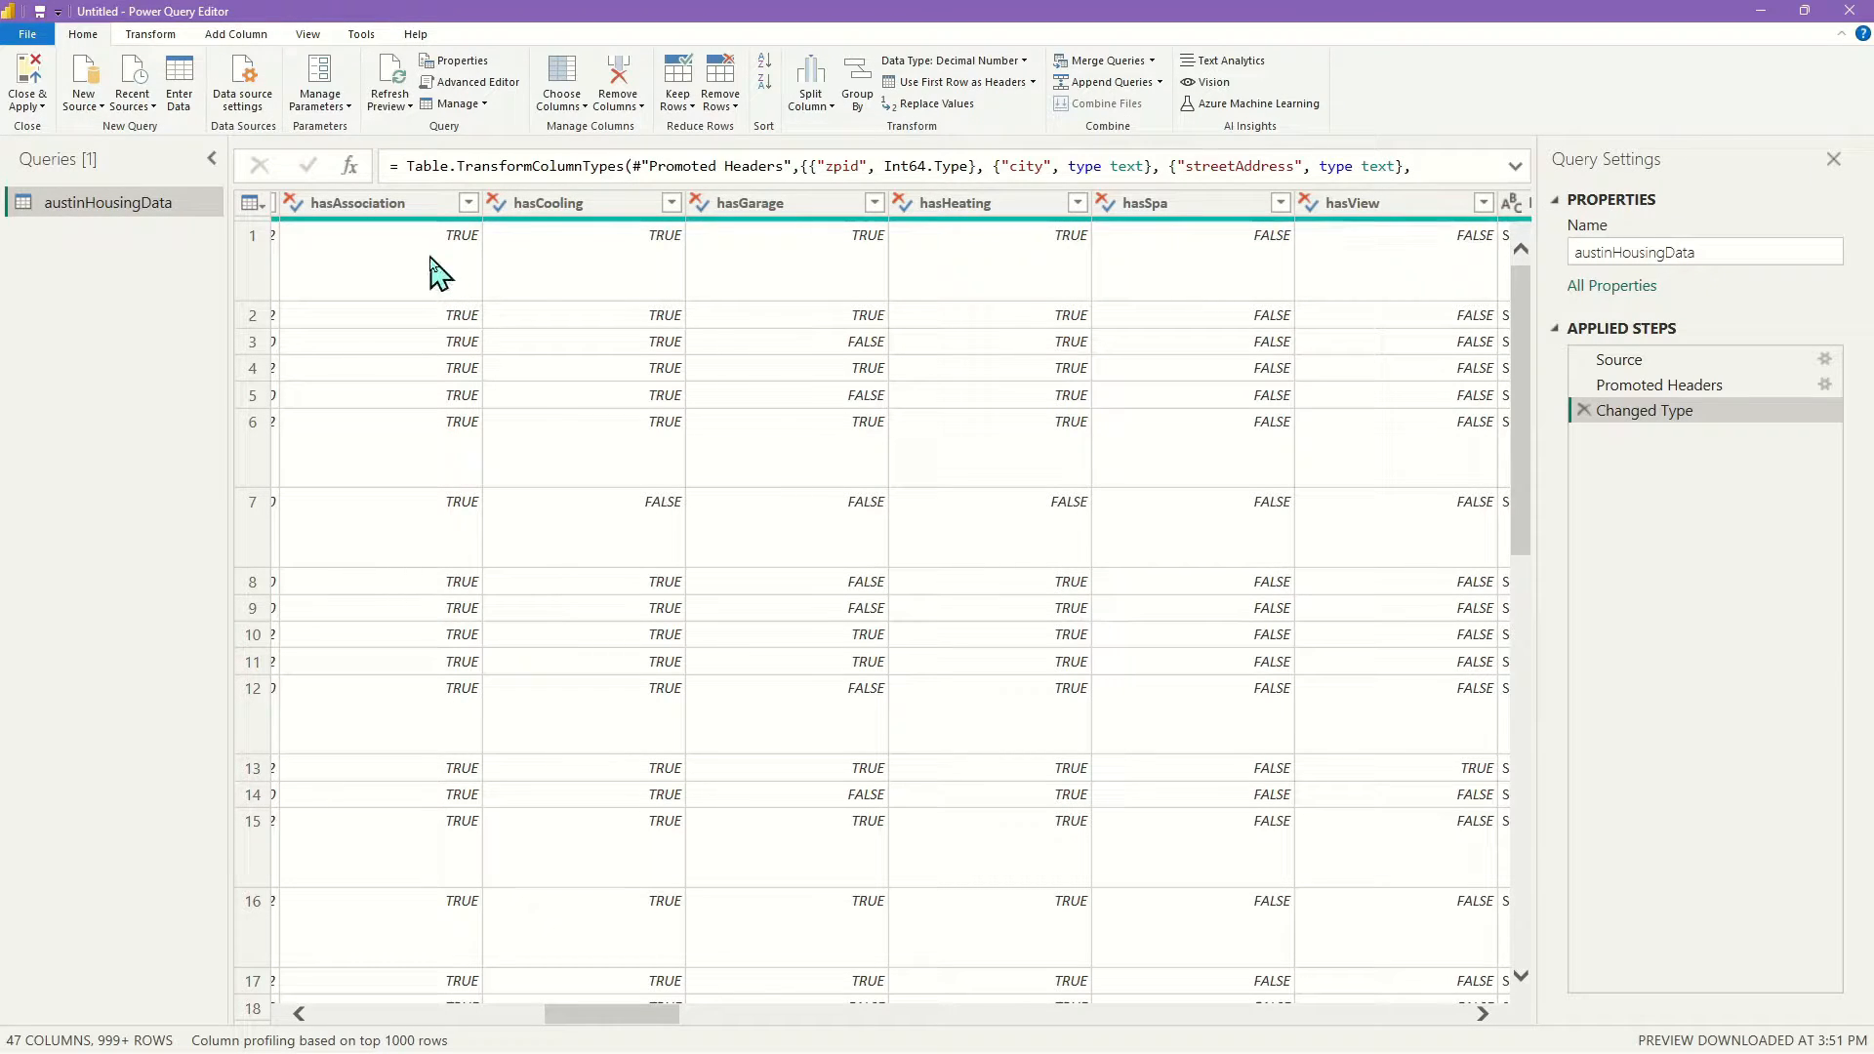
Inspect the has* TRUE/FALSE values and hasView's 100% validity, then reveal homeType through latestPrice
{"action": "scroll", "coordinate": [391, 733], "scroll_direction": "down", "scroll_amount": 6}
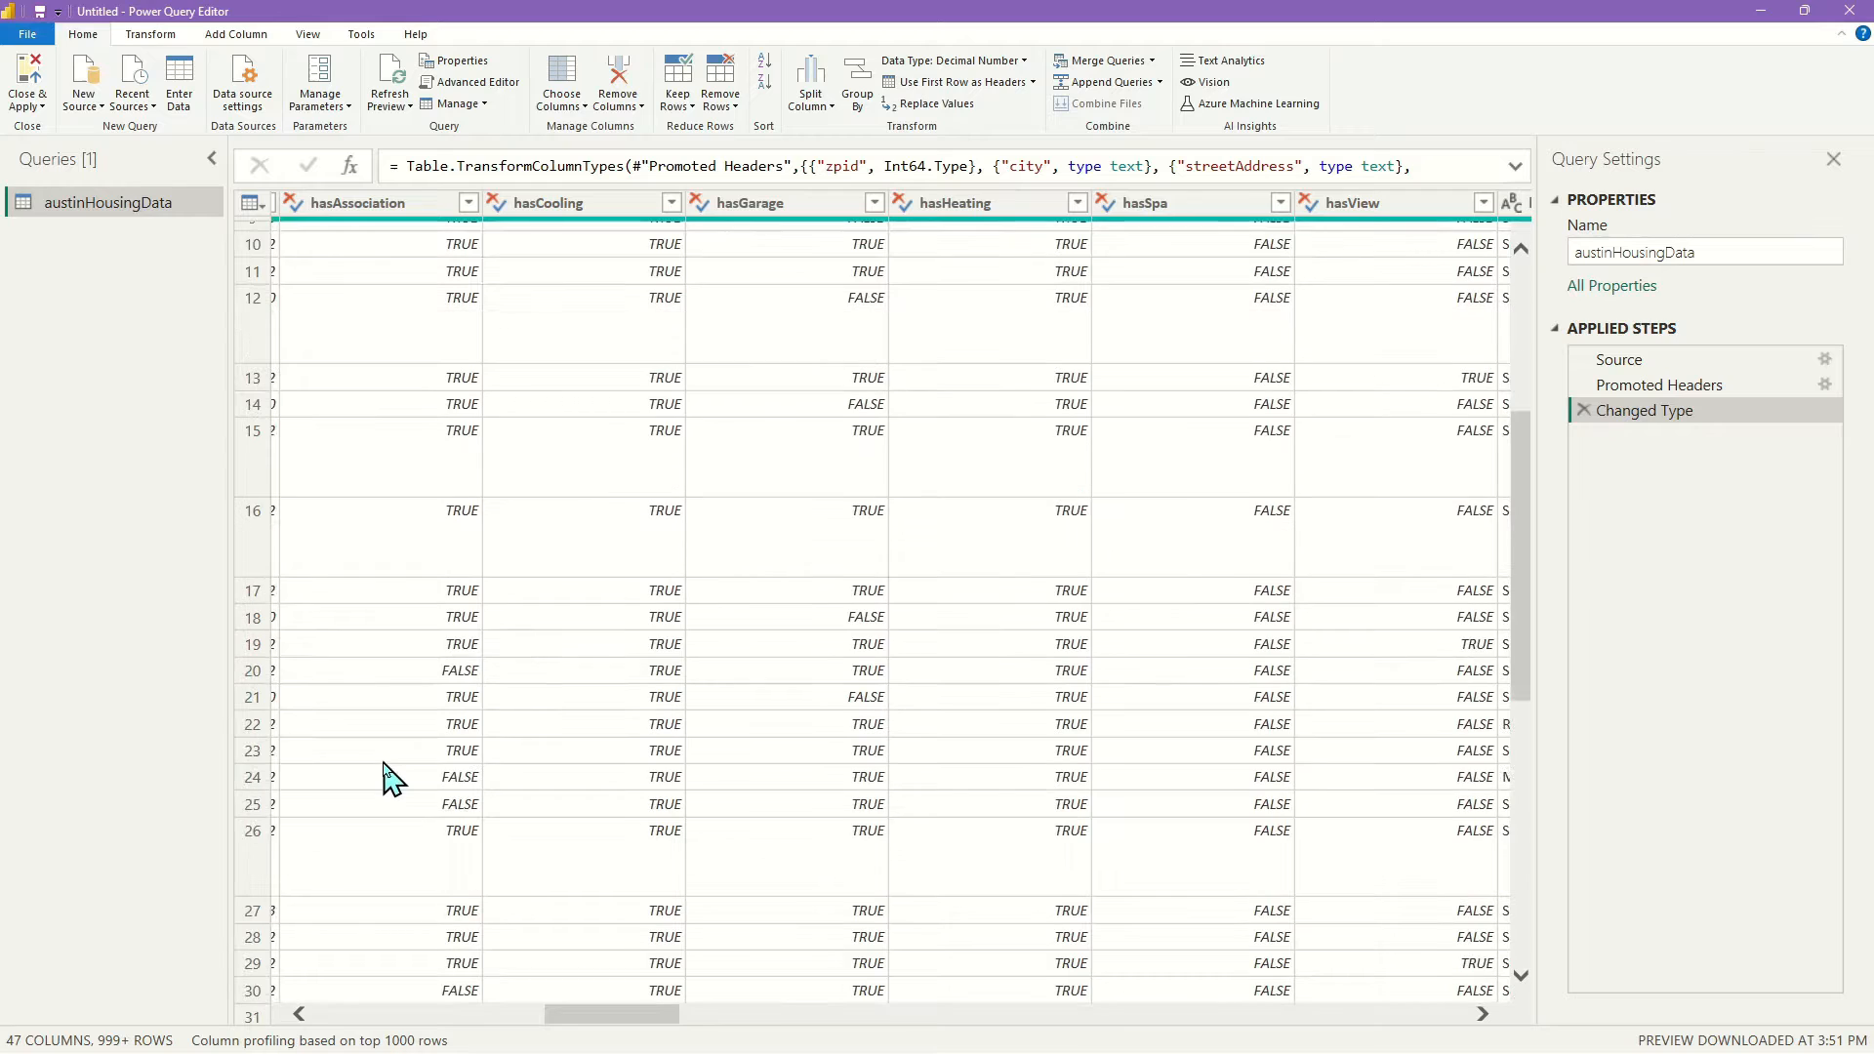
{"action": "scroll", "coordinate": [415, 663], "scroll_direction": "up", "scroll_amount": 6}
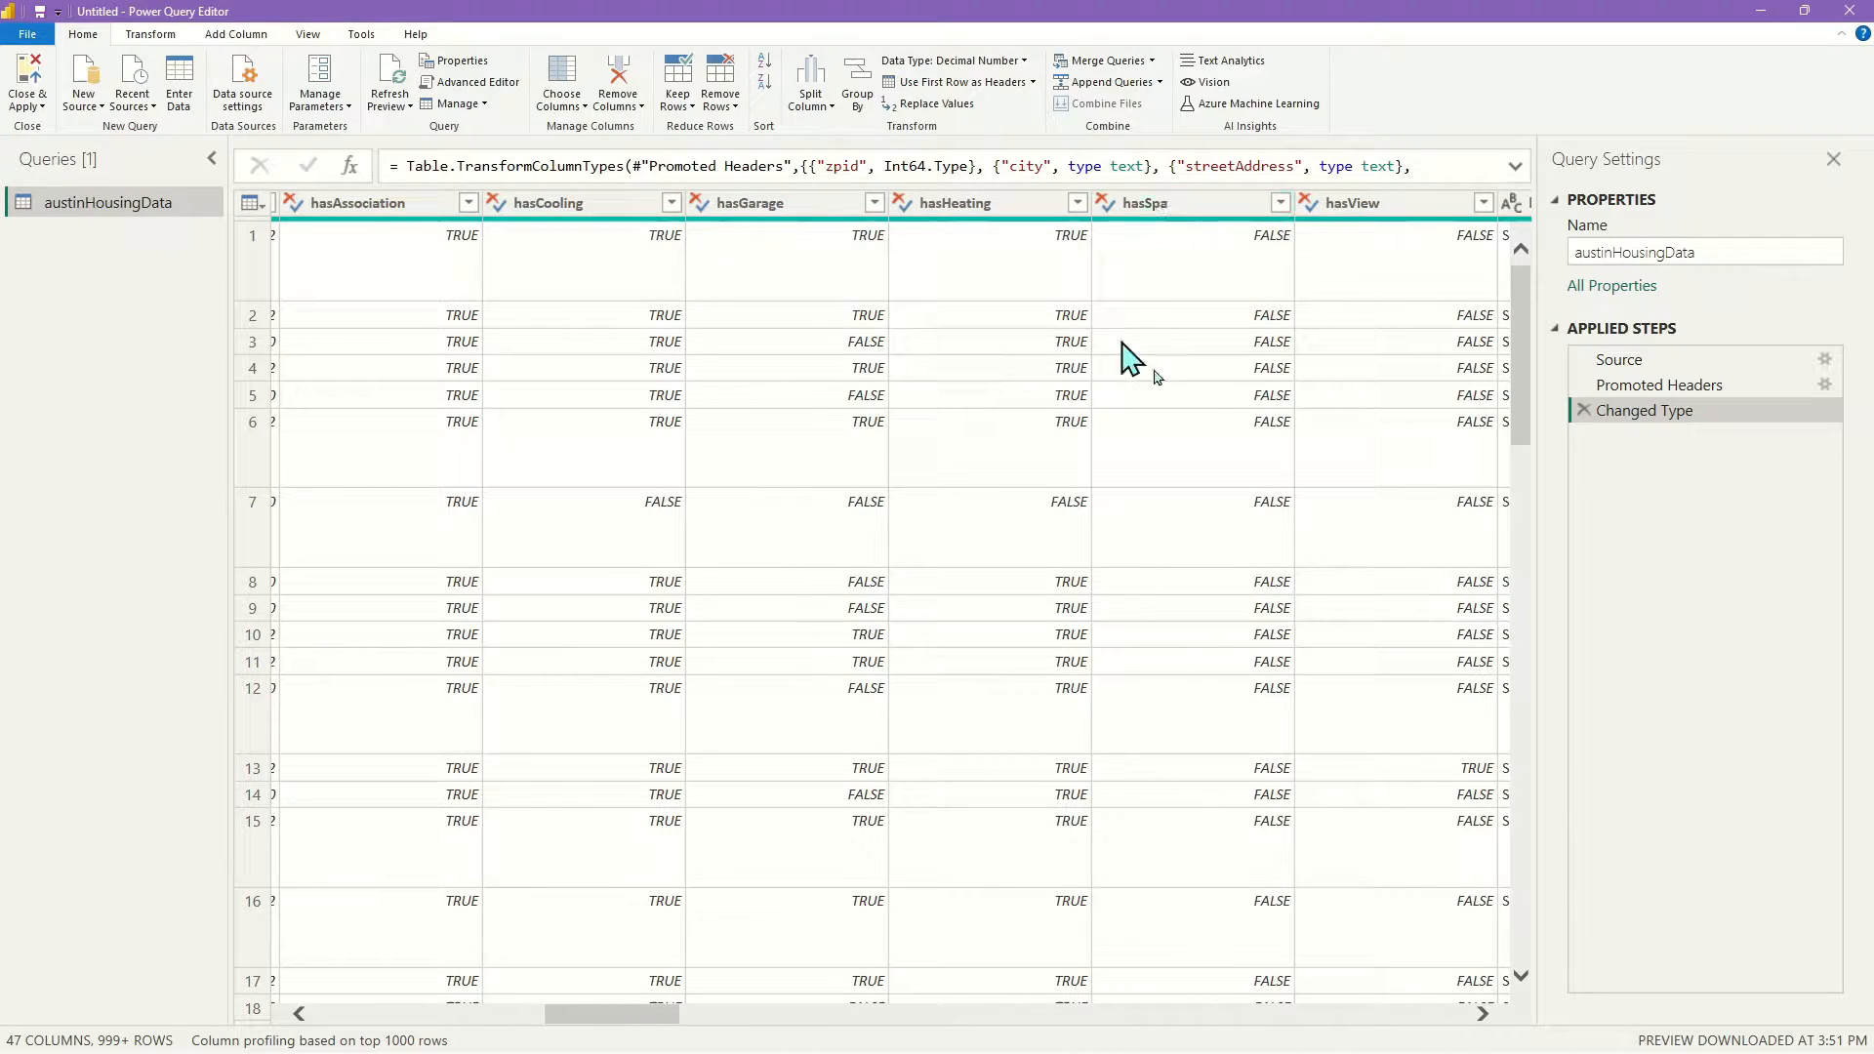
{"action": "scroll", "coordinate": [1199, 268], "scroll_direction": "down", "scroll_amount": 3}
{"action": "scroll", "coordinate": [1197, 274], "scroll_direction": "down", "scroll_amount": 10}
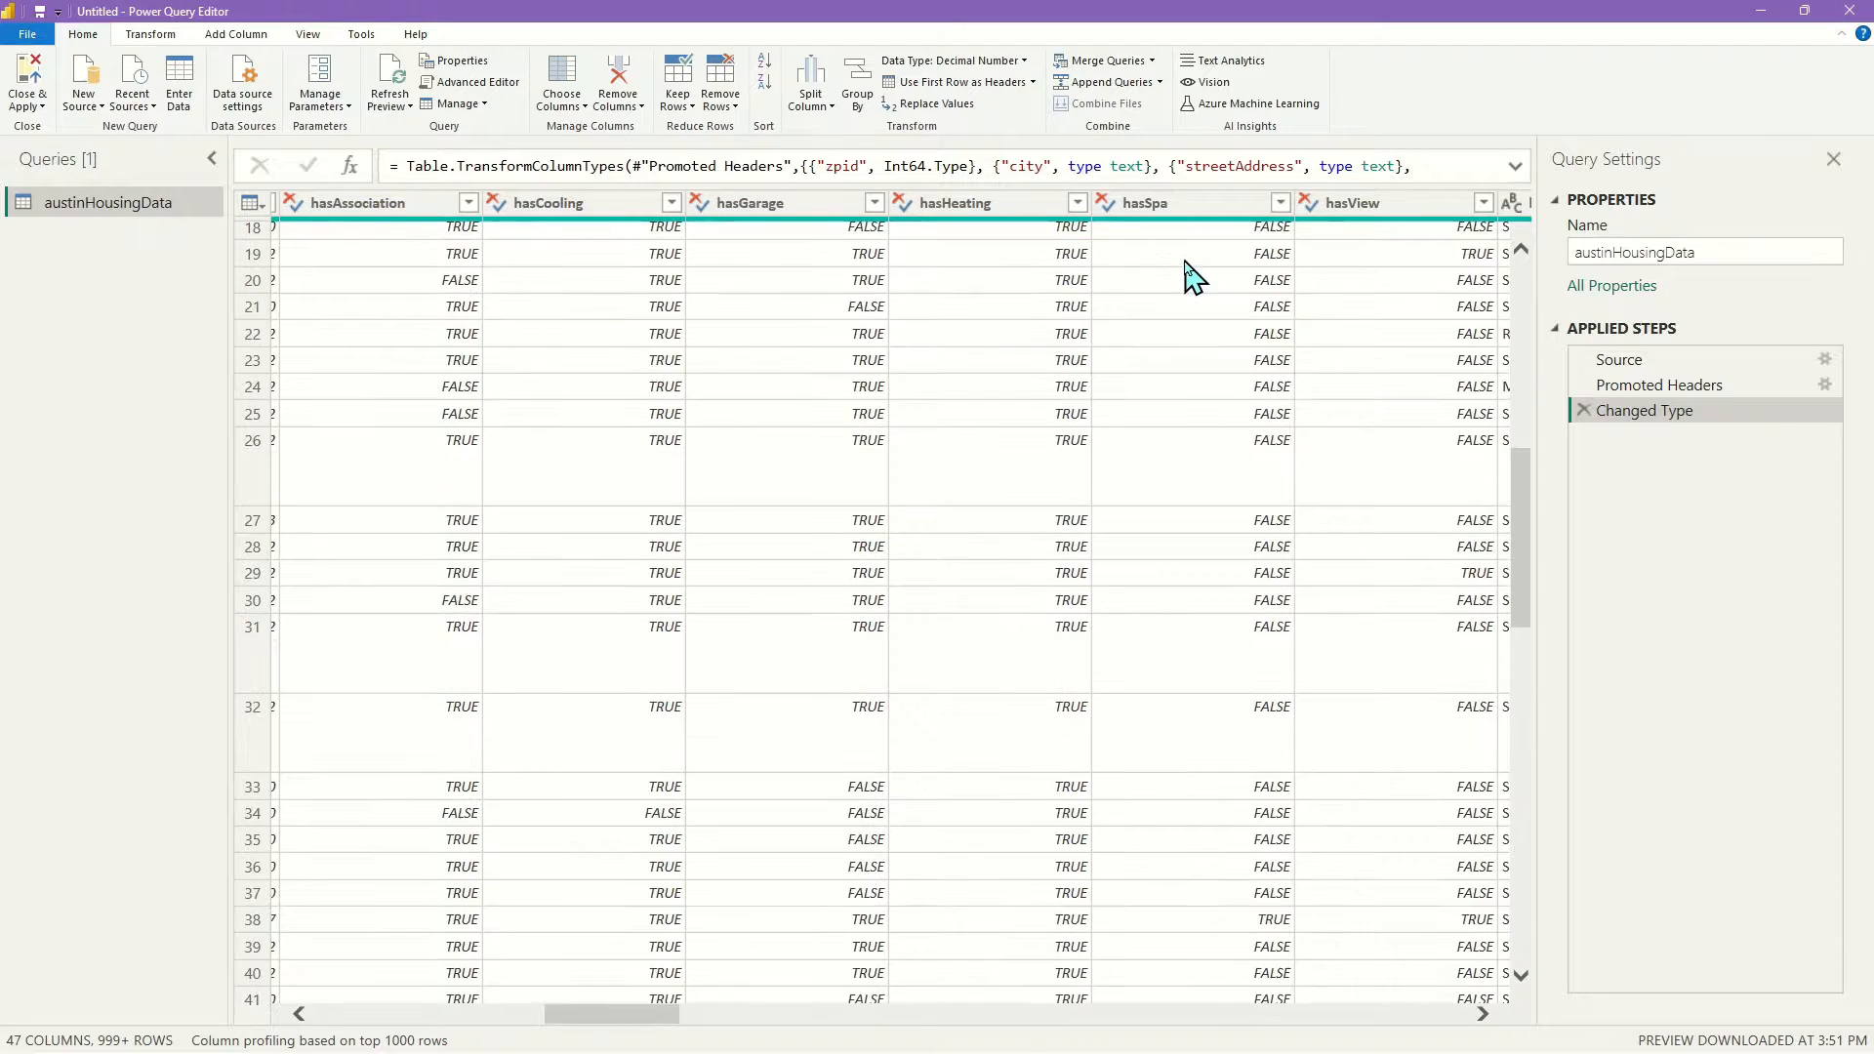
{"action": "scroll", "coordinate": [1235, 605], "scroll_direction": "up", "scroll_amount": 13}
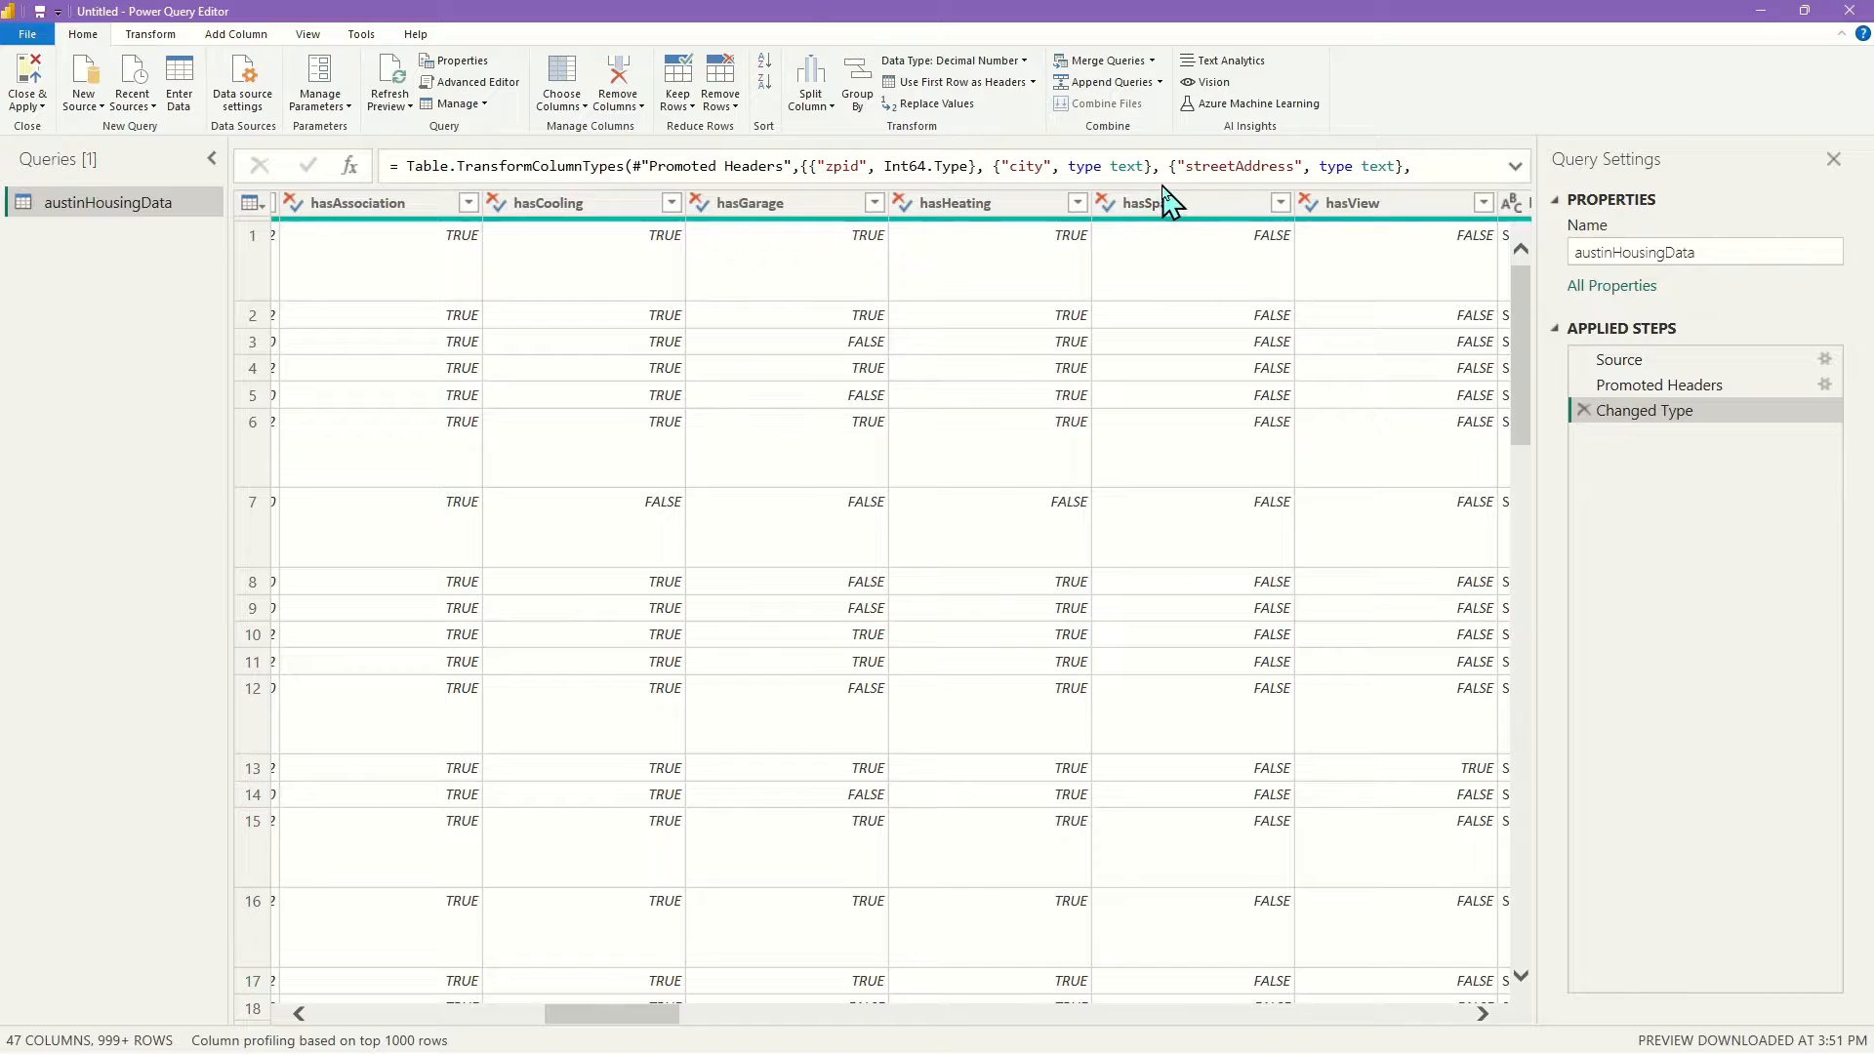
{"action": "left_click_drag", "start_coordinate": [640, 1014], "coordinate": [691, 1018]}
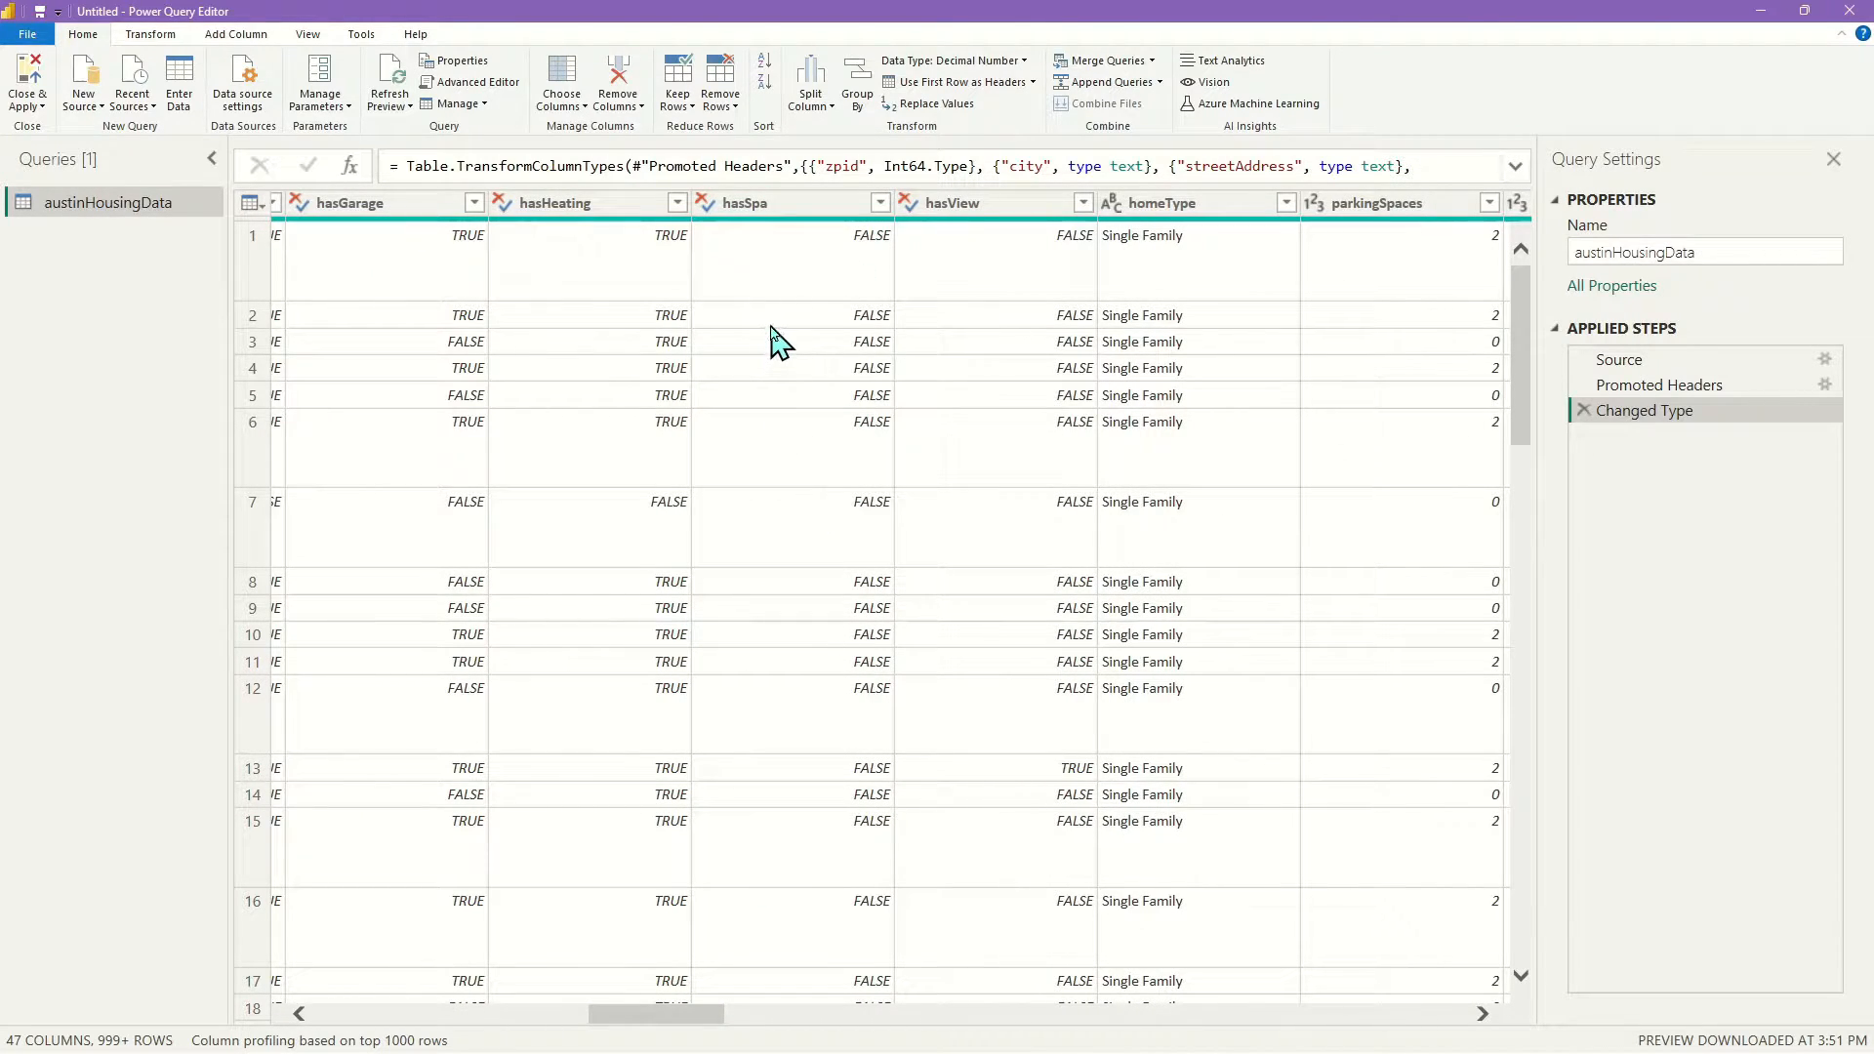
{"action": "left_click", "coordinate": [815, 213]}
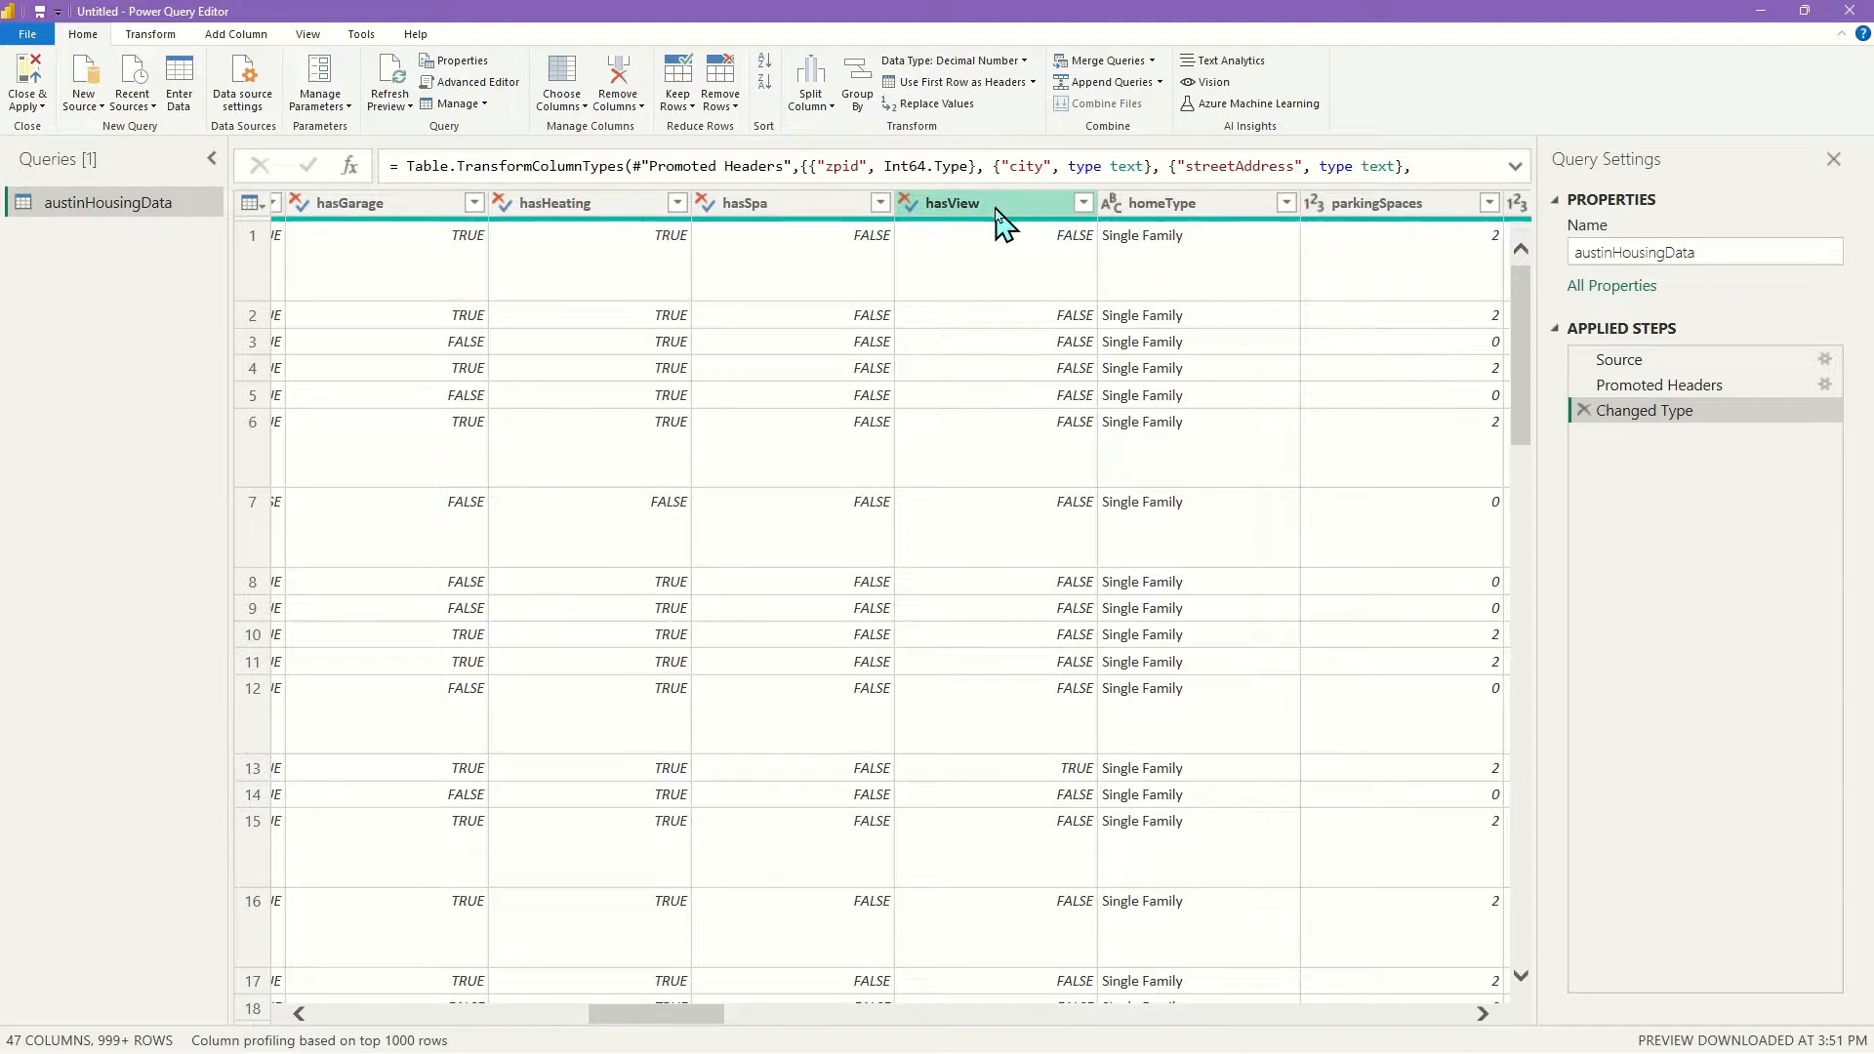
{"action": "mouse_move", "coordinate": [997, 221]}
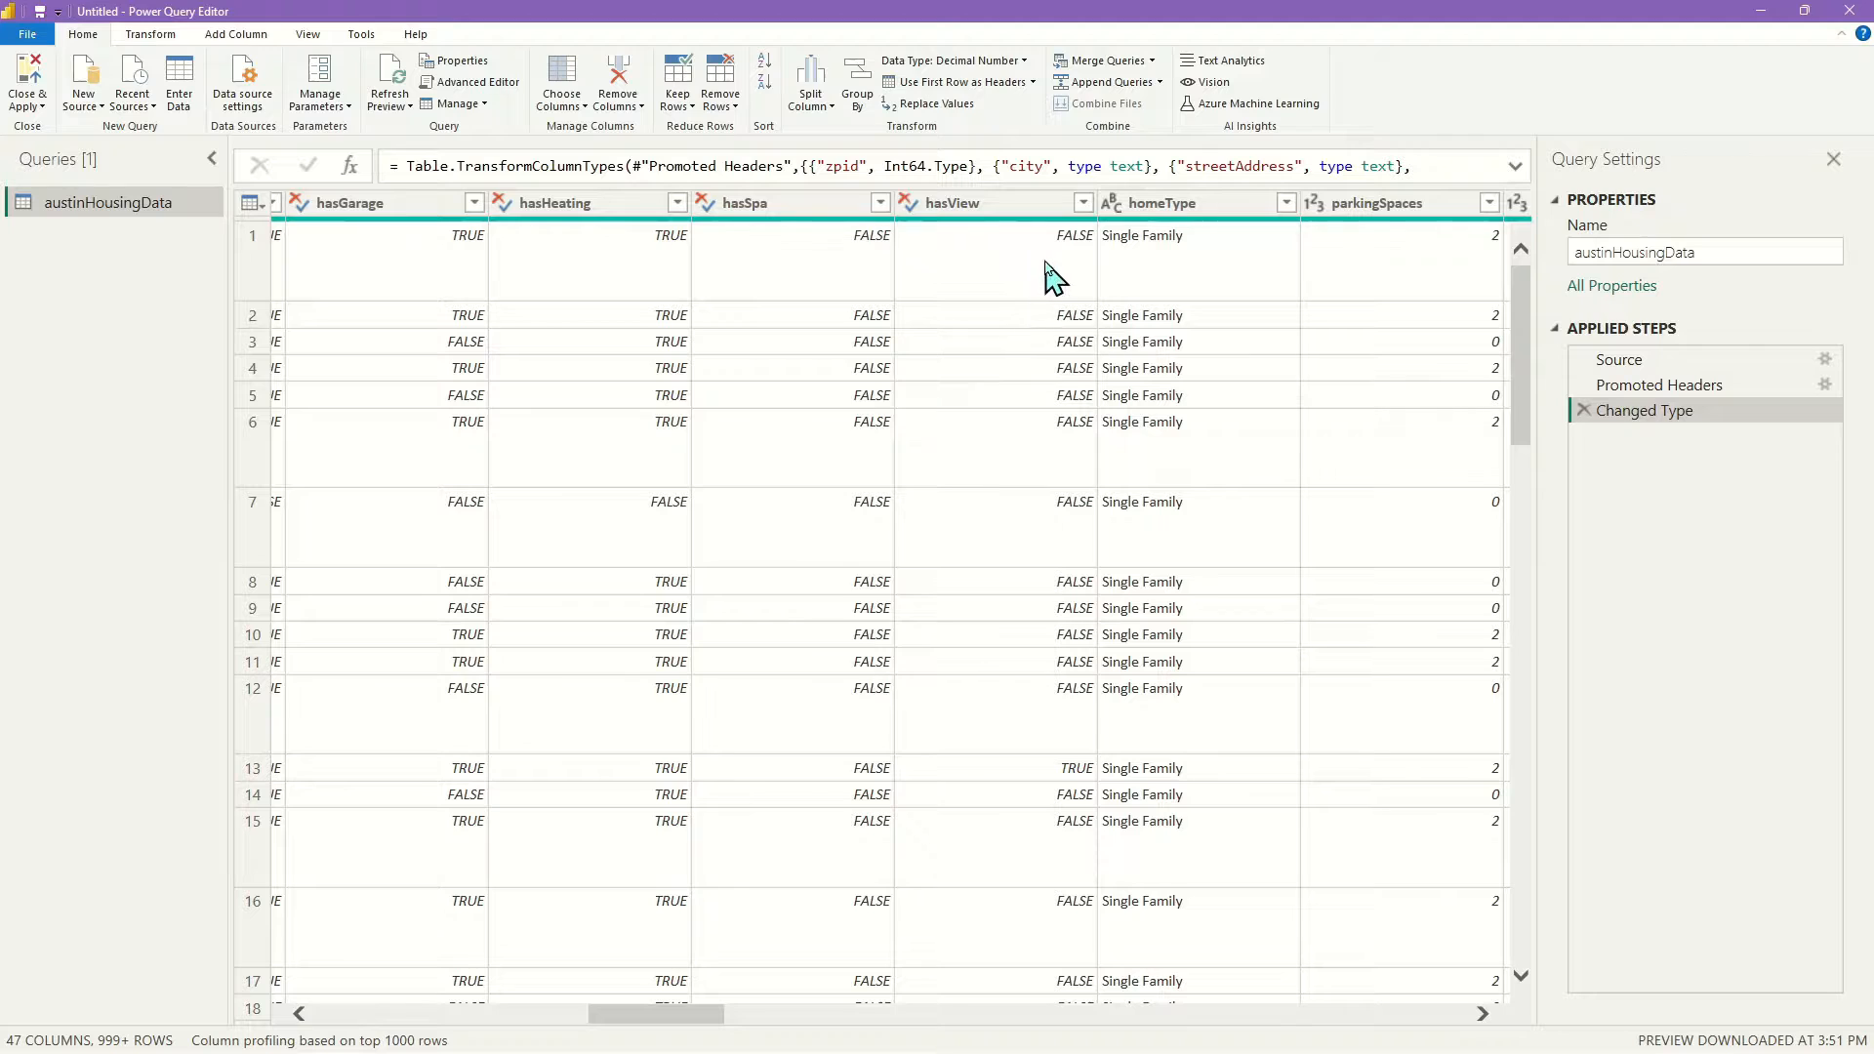
{"action": "left_click_drag", "start_coordinate": [629, 1016], "coordinate": [704, 1016]}
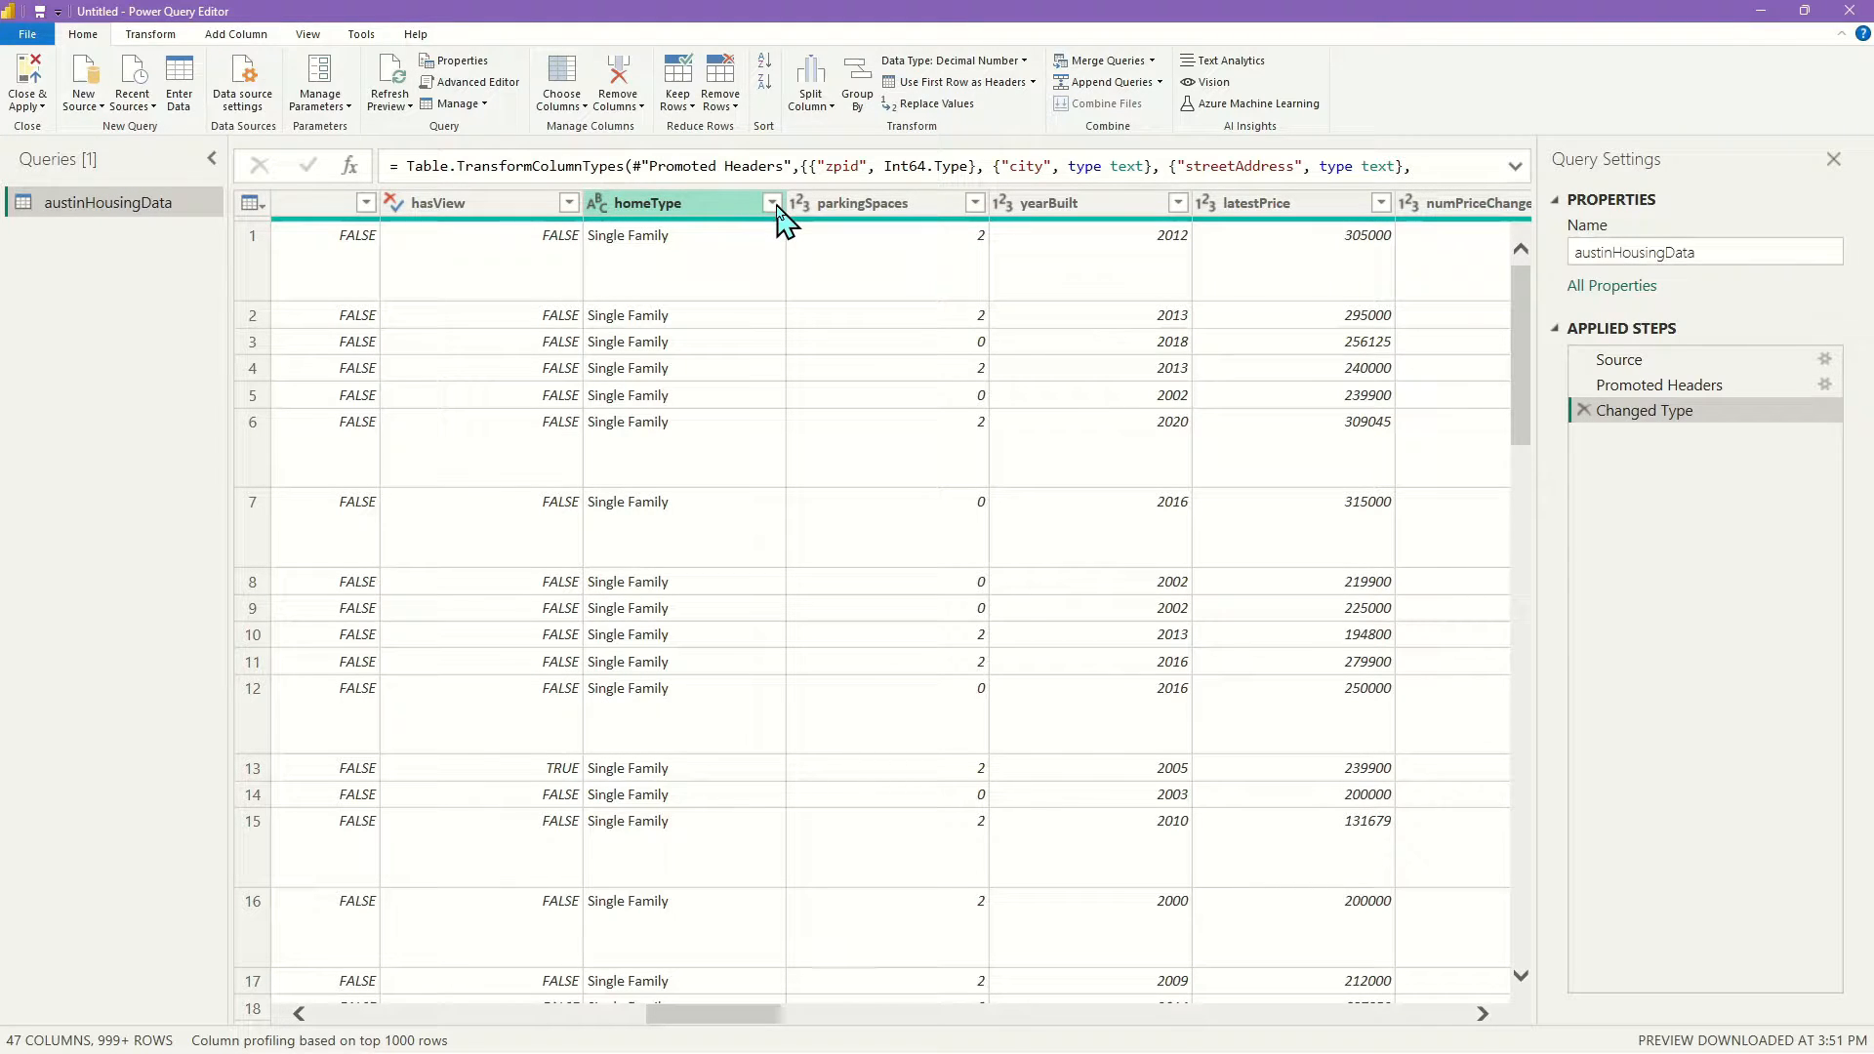
Filter homeType with every value still checked, adding a Filtered Rows step
{"action": "left_click", "coordinate": [773, 203]}
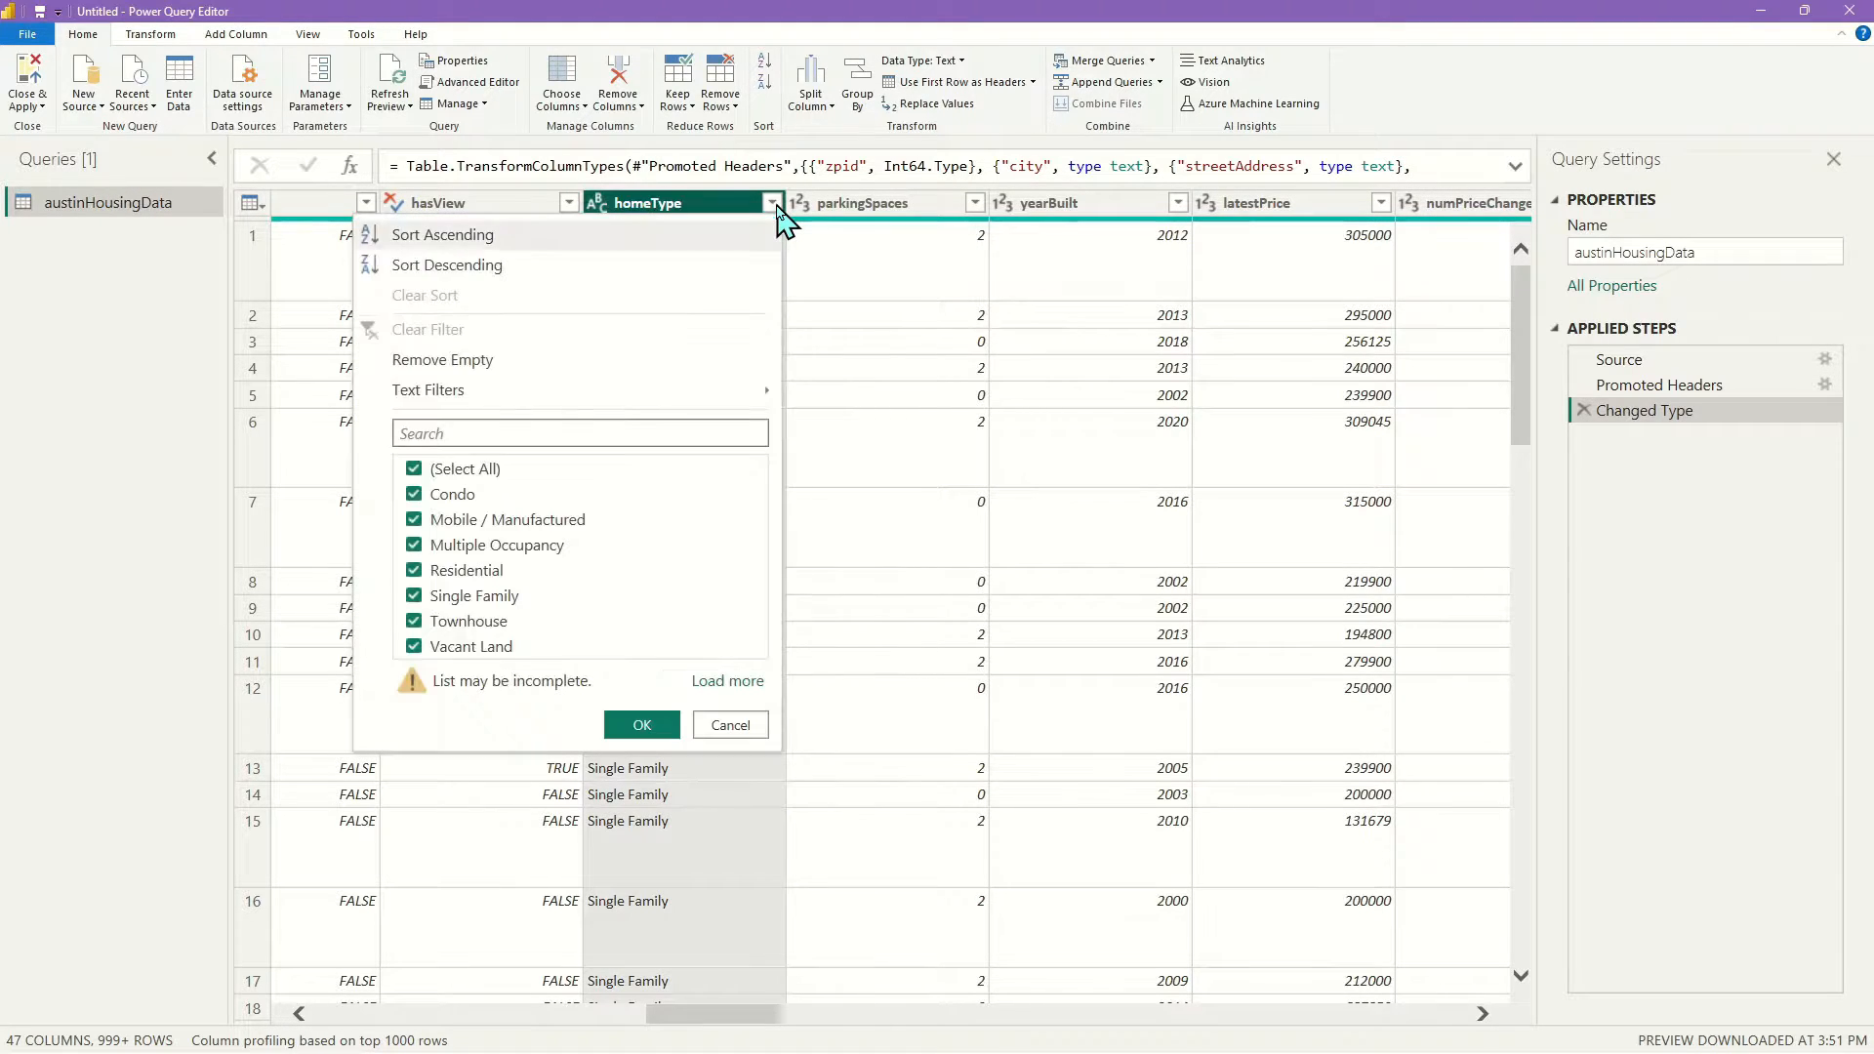
{"action": "left_click", "coordinate": [738, 683]}
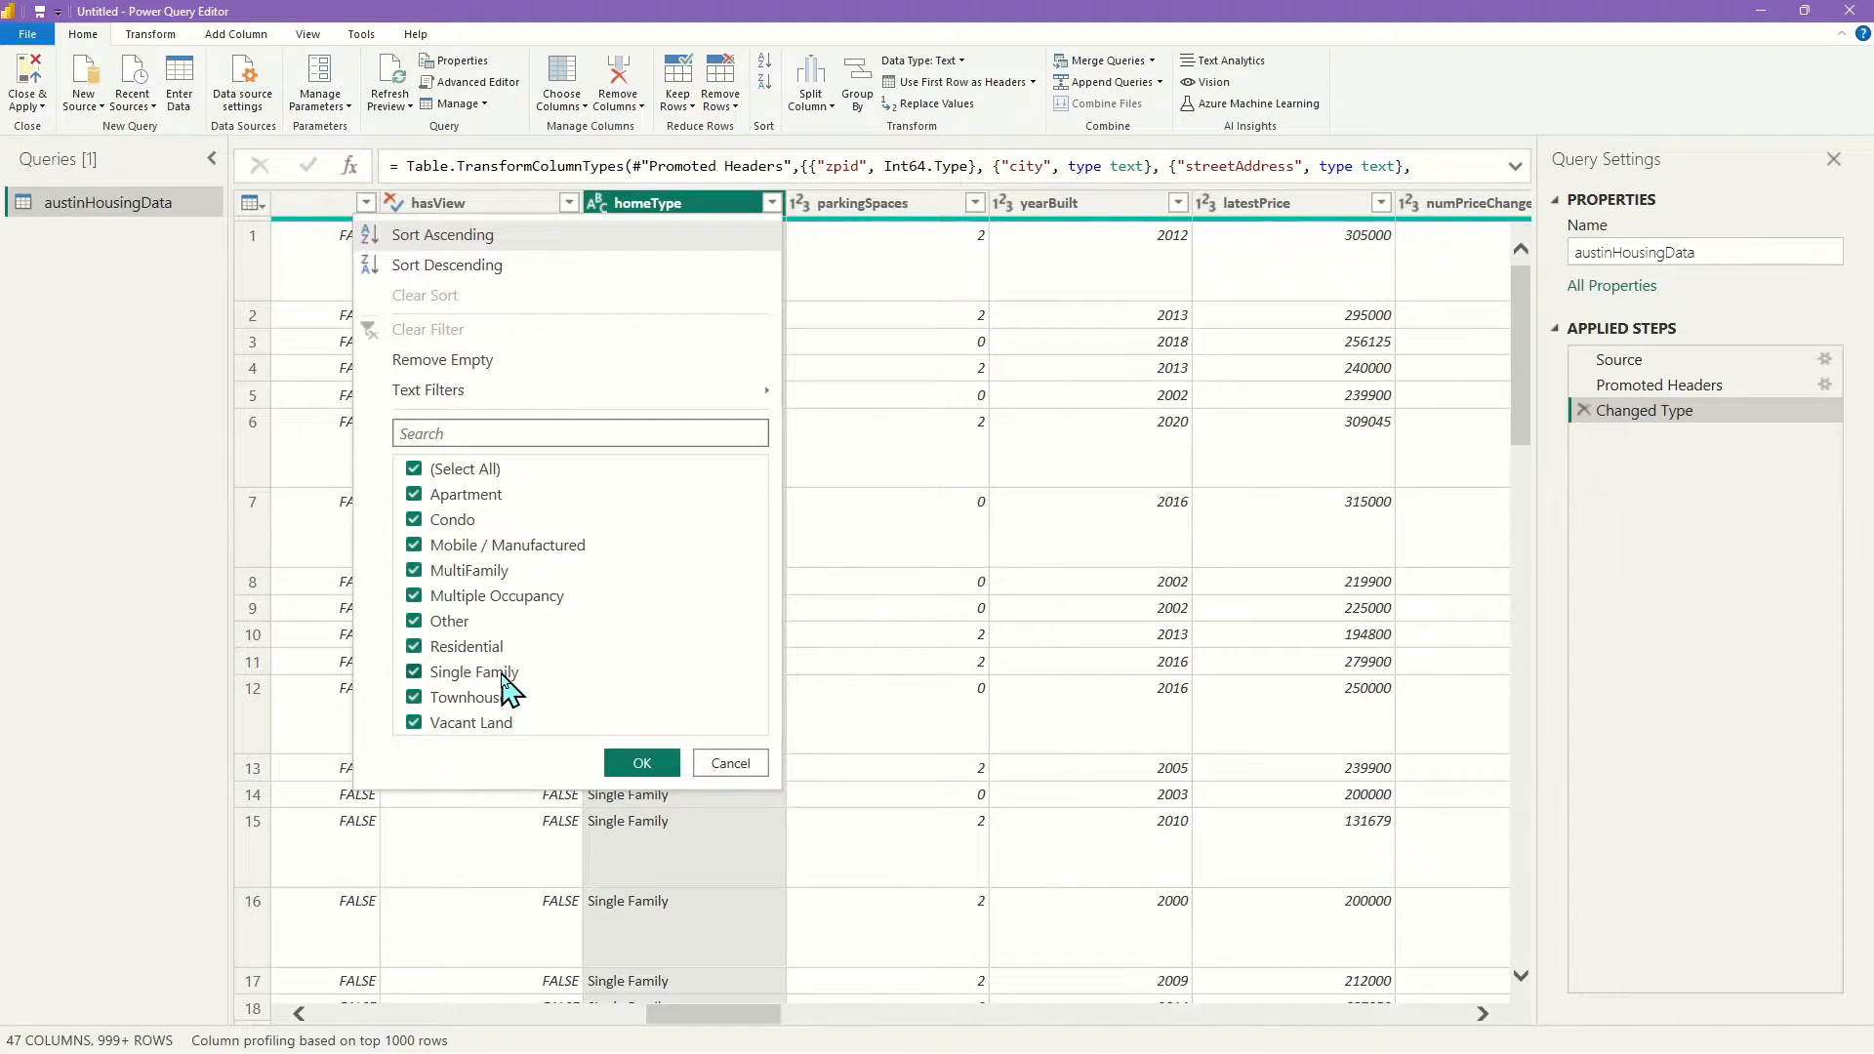
{"action": "left_click", "coordinate": [641, 765]}
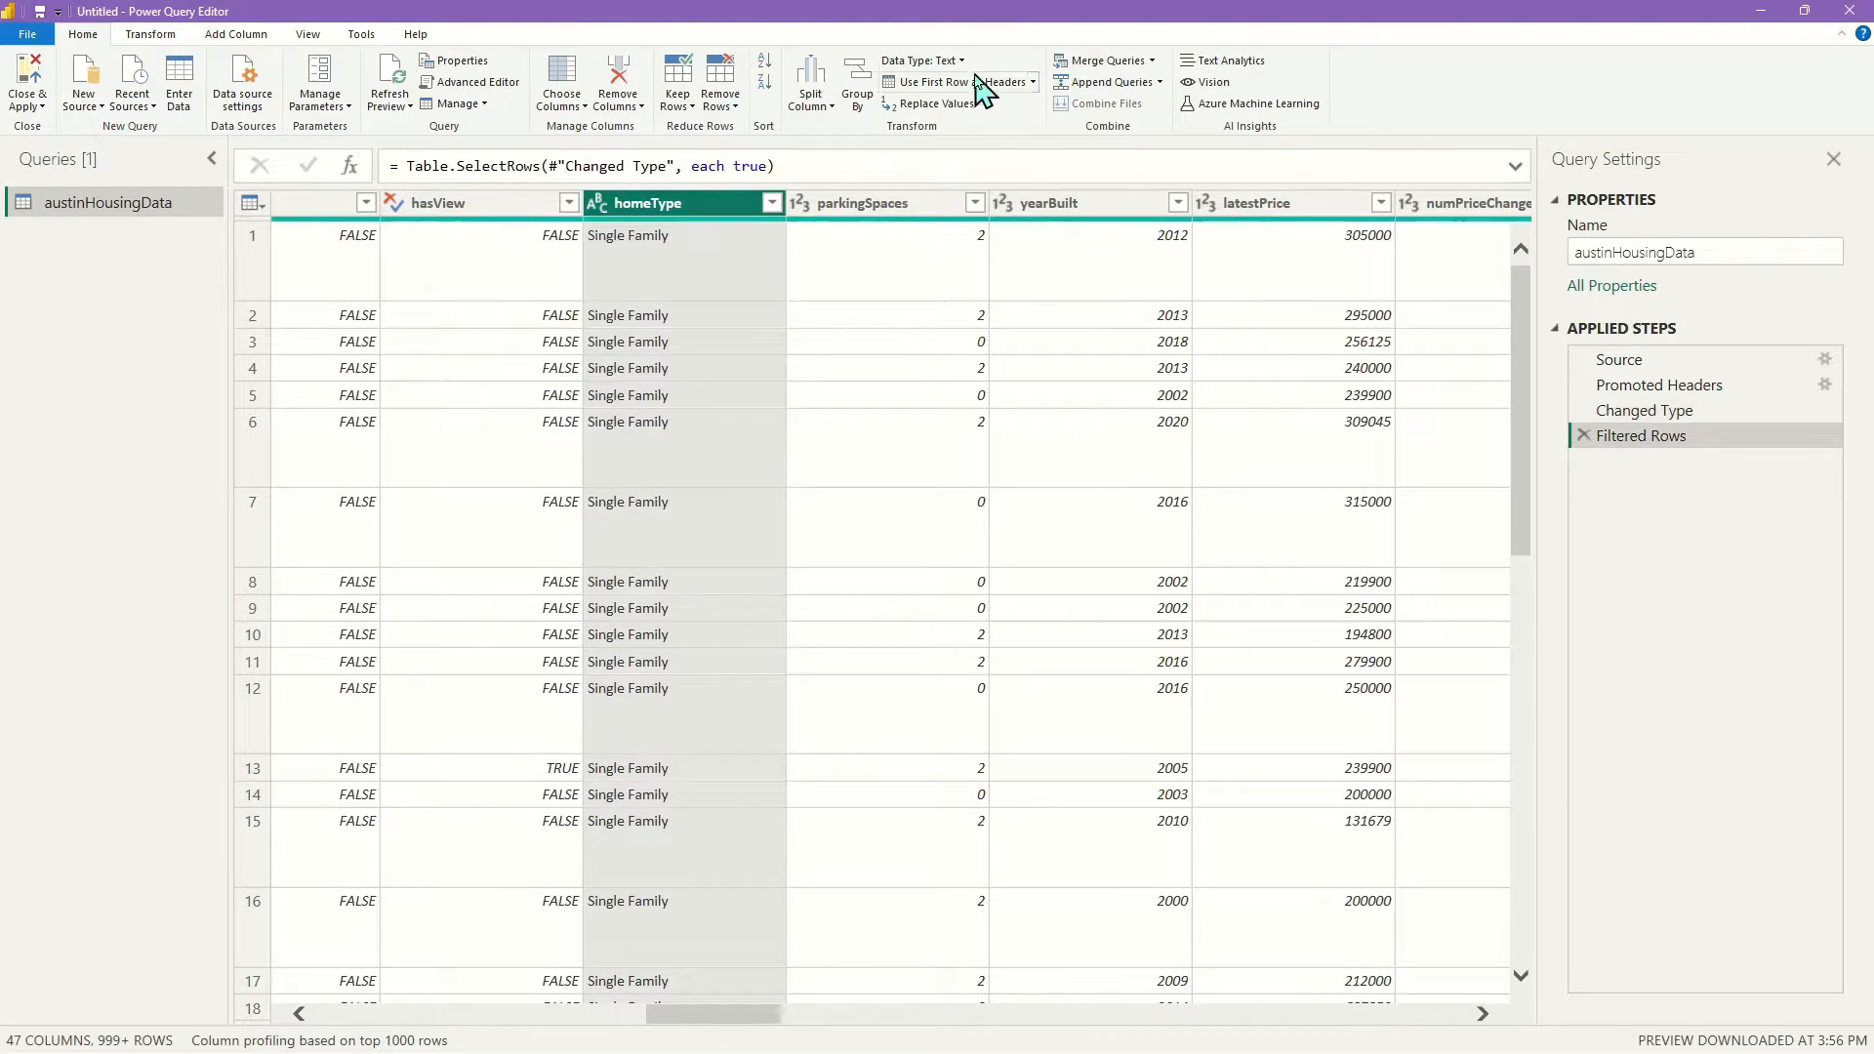
{"action": "left_click_drag", "start_coordinate": [758, 1017], "coordinate": [807, 1020]}
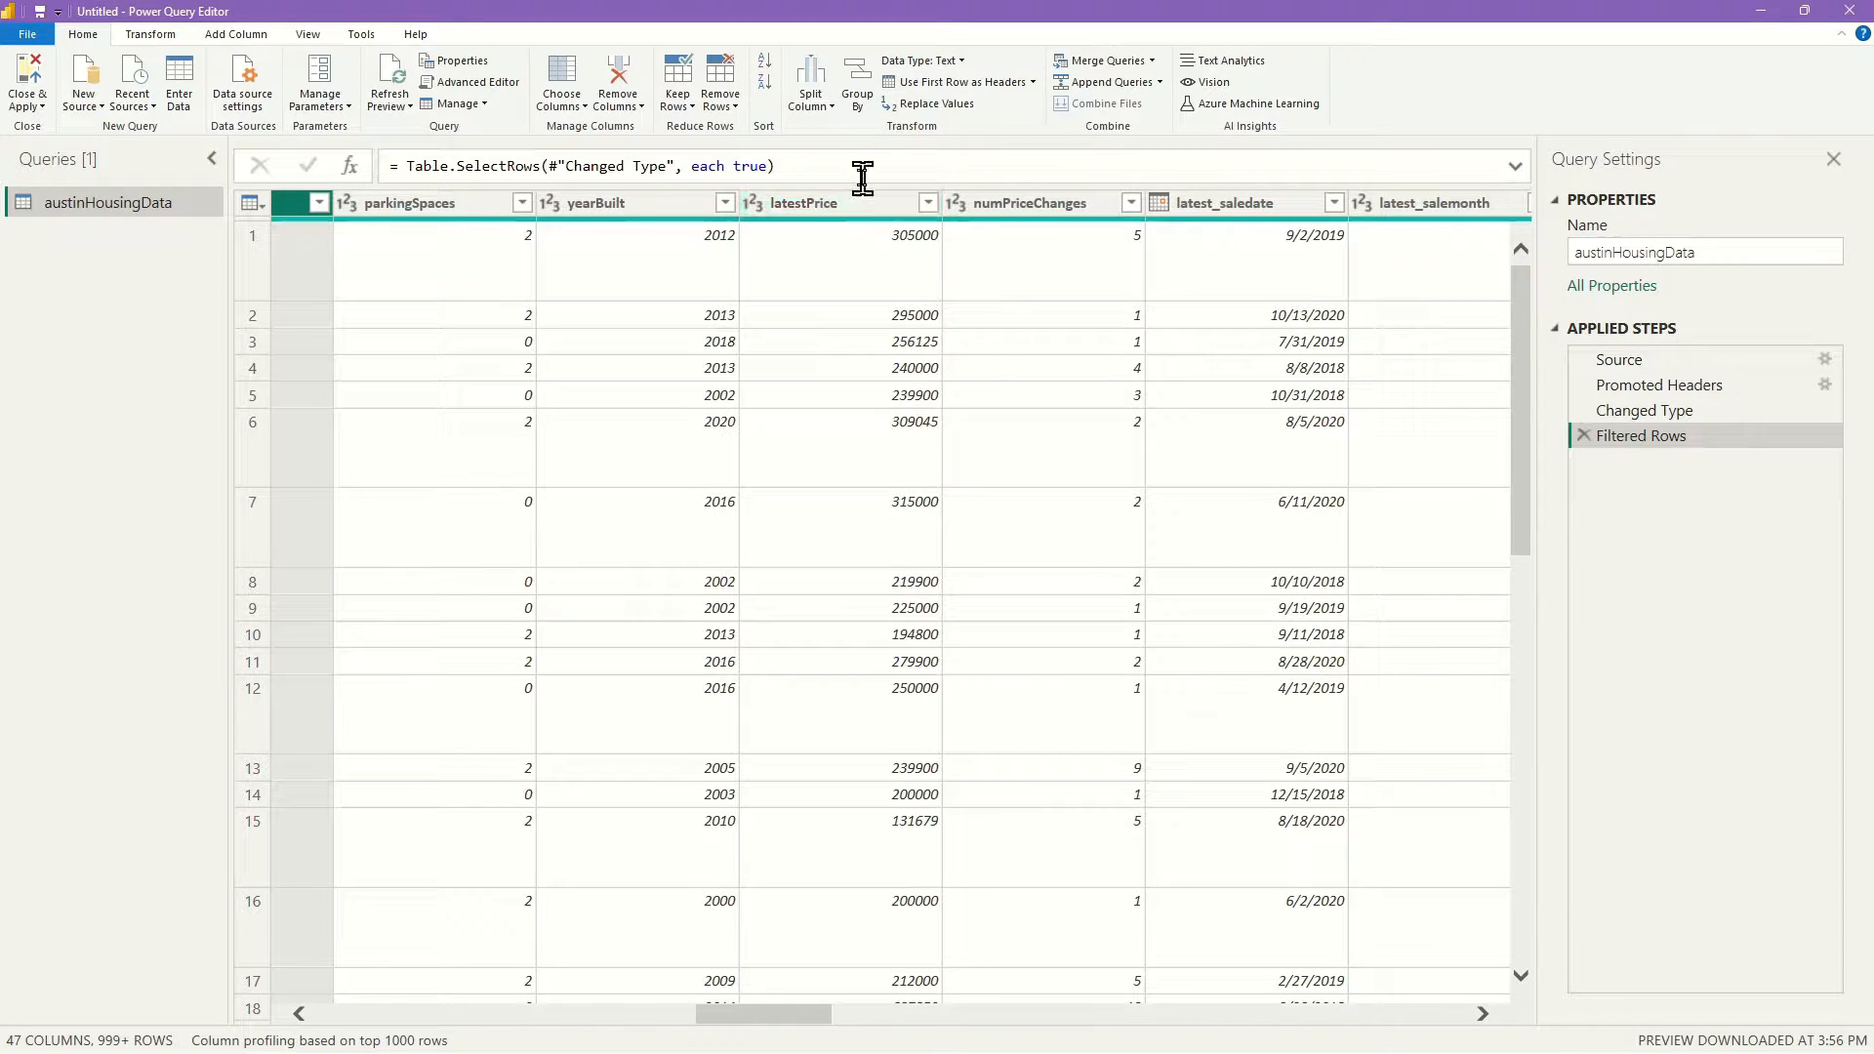
{"action": "left_click", "coordinate": [873, 206]}
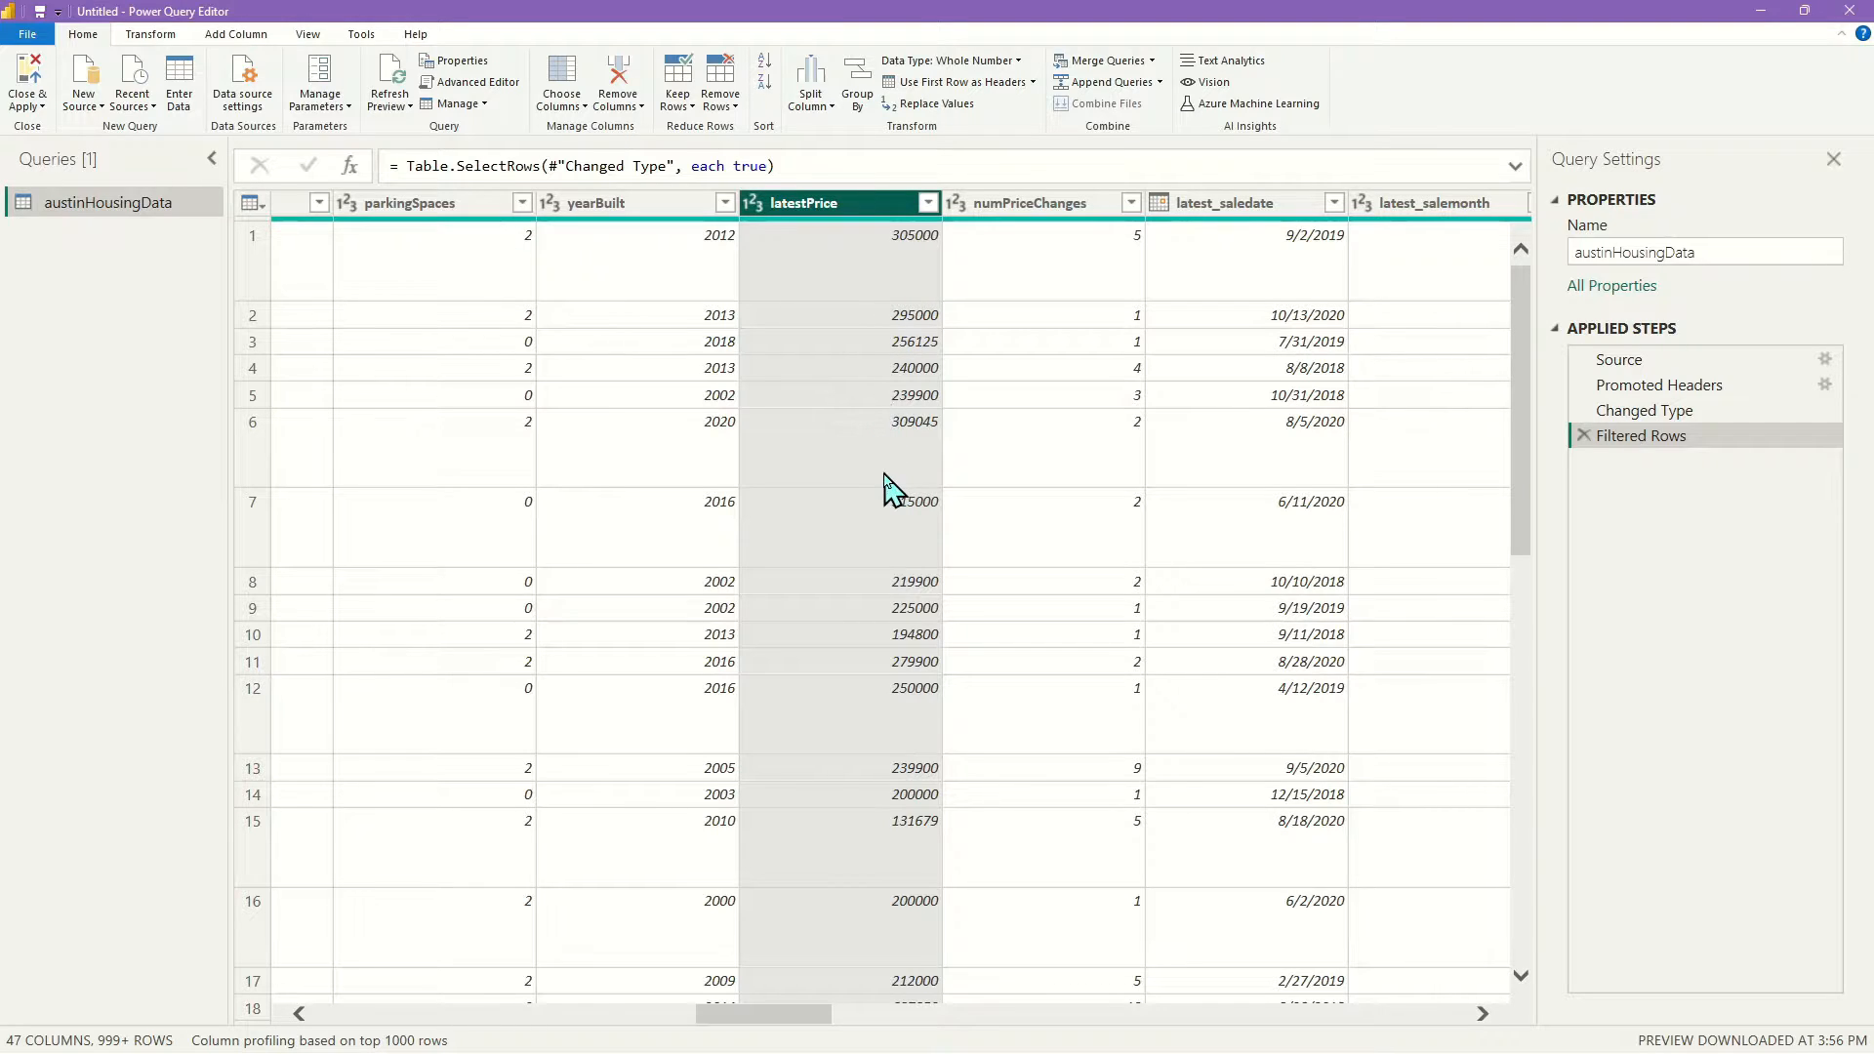
{"action": "scroll", "coordinate": [893, 727], "scroll_direction": "down", "scroll_amount": 5}
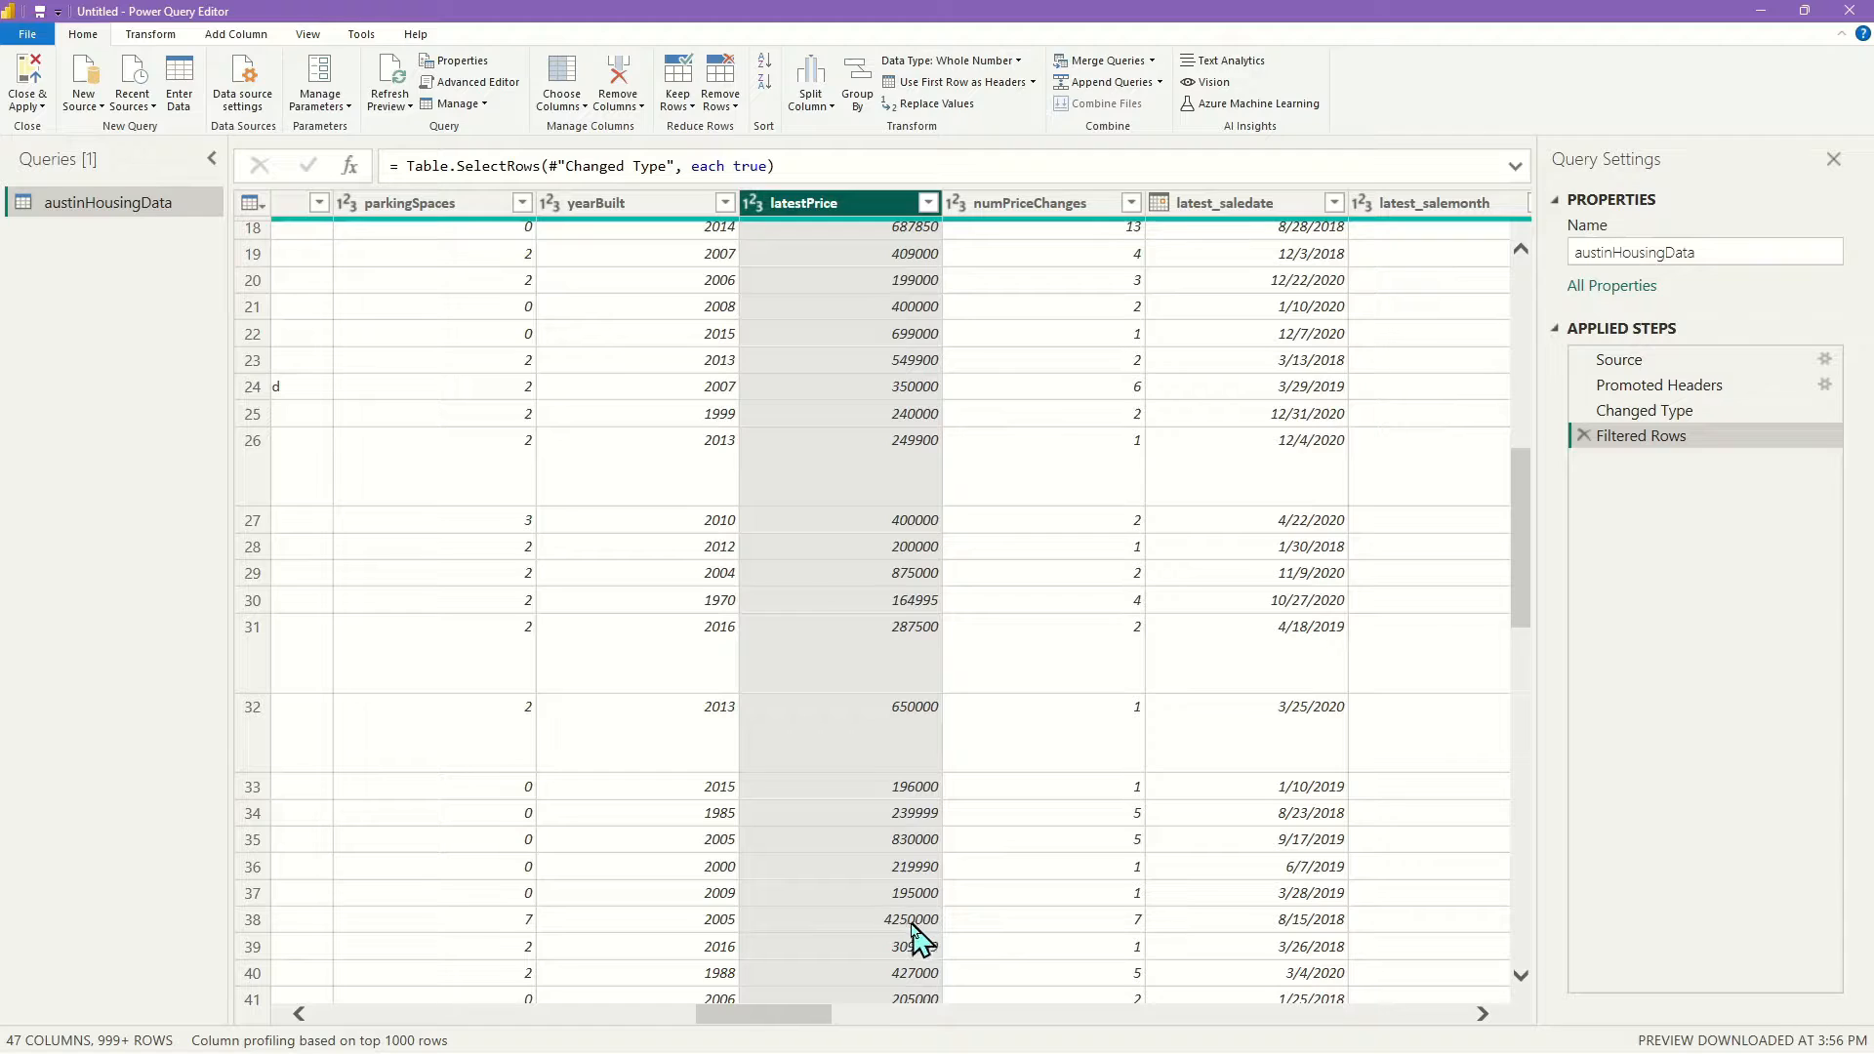
{"action": "scroll", "coordinate": [898, 928], "scroll_direction": "up", "scroll_amount": 6}
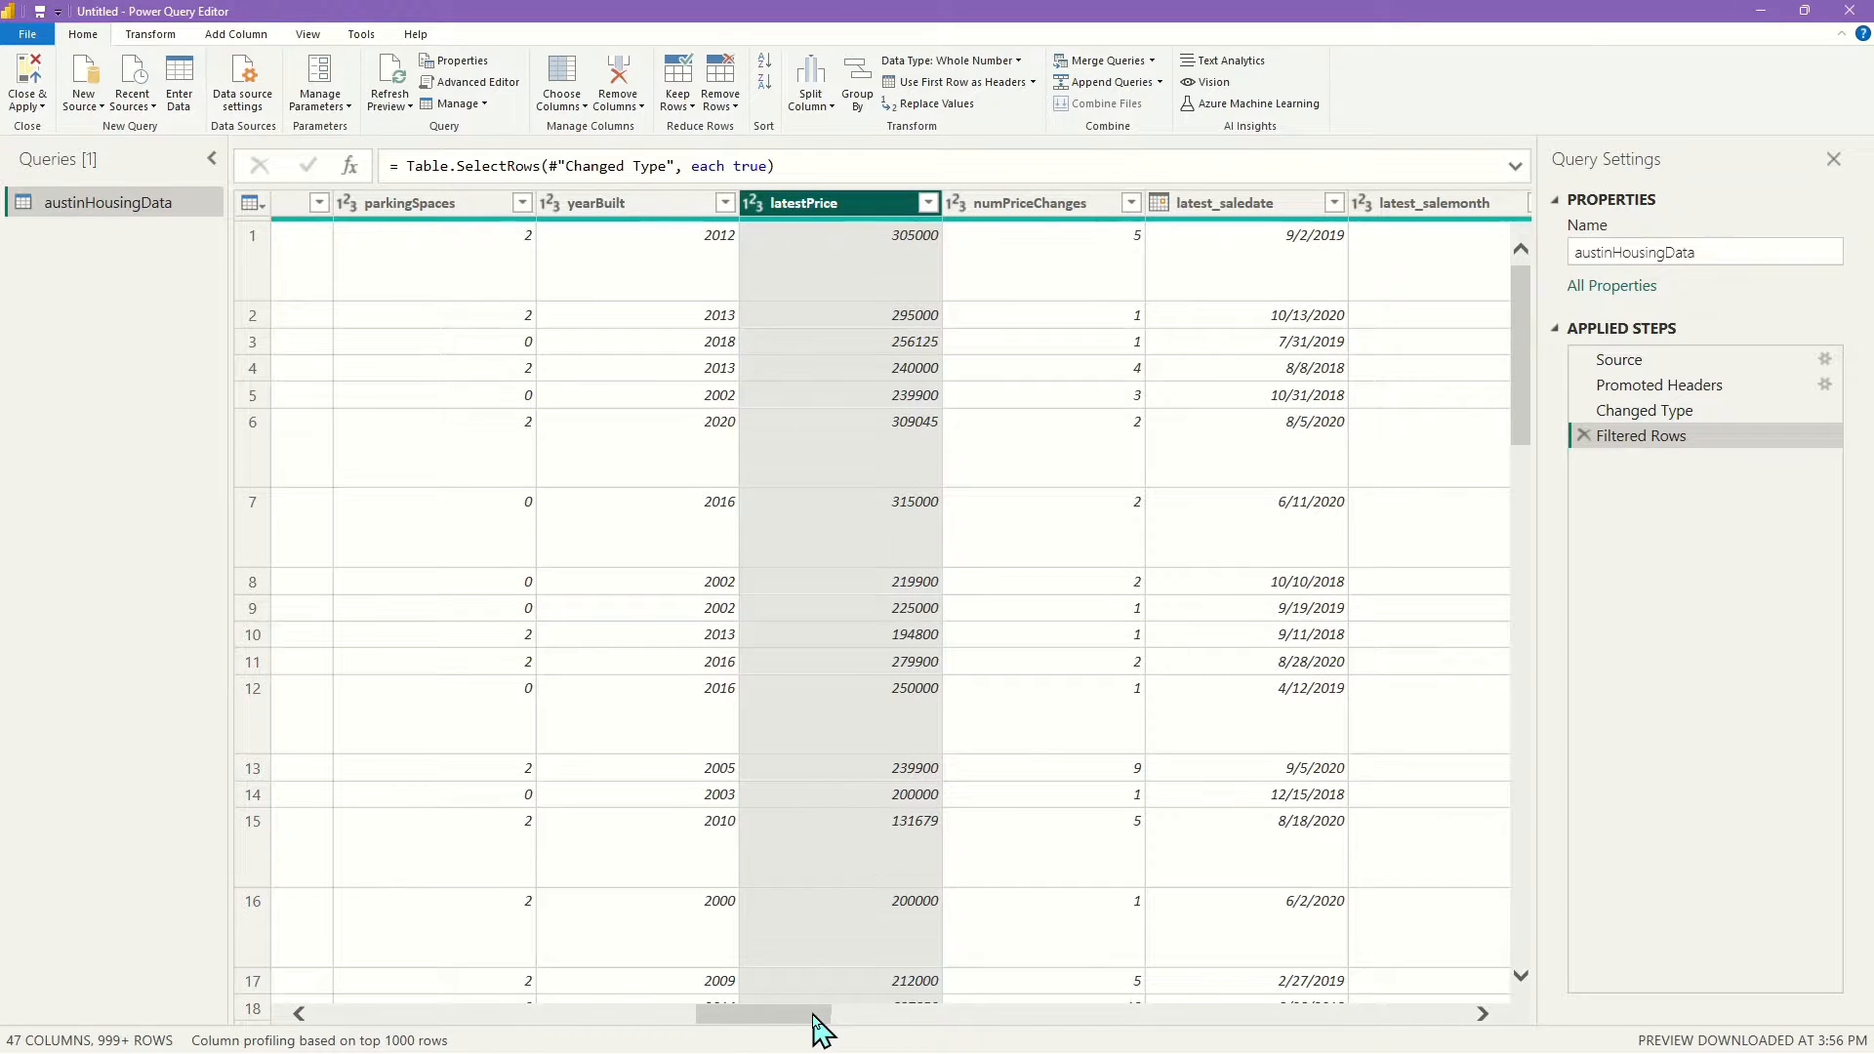
{"action": "left_click_drag", "start_coordinate": [818, 1030], "coordinate": [859, 1027]}
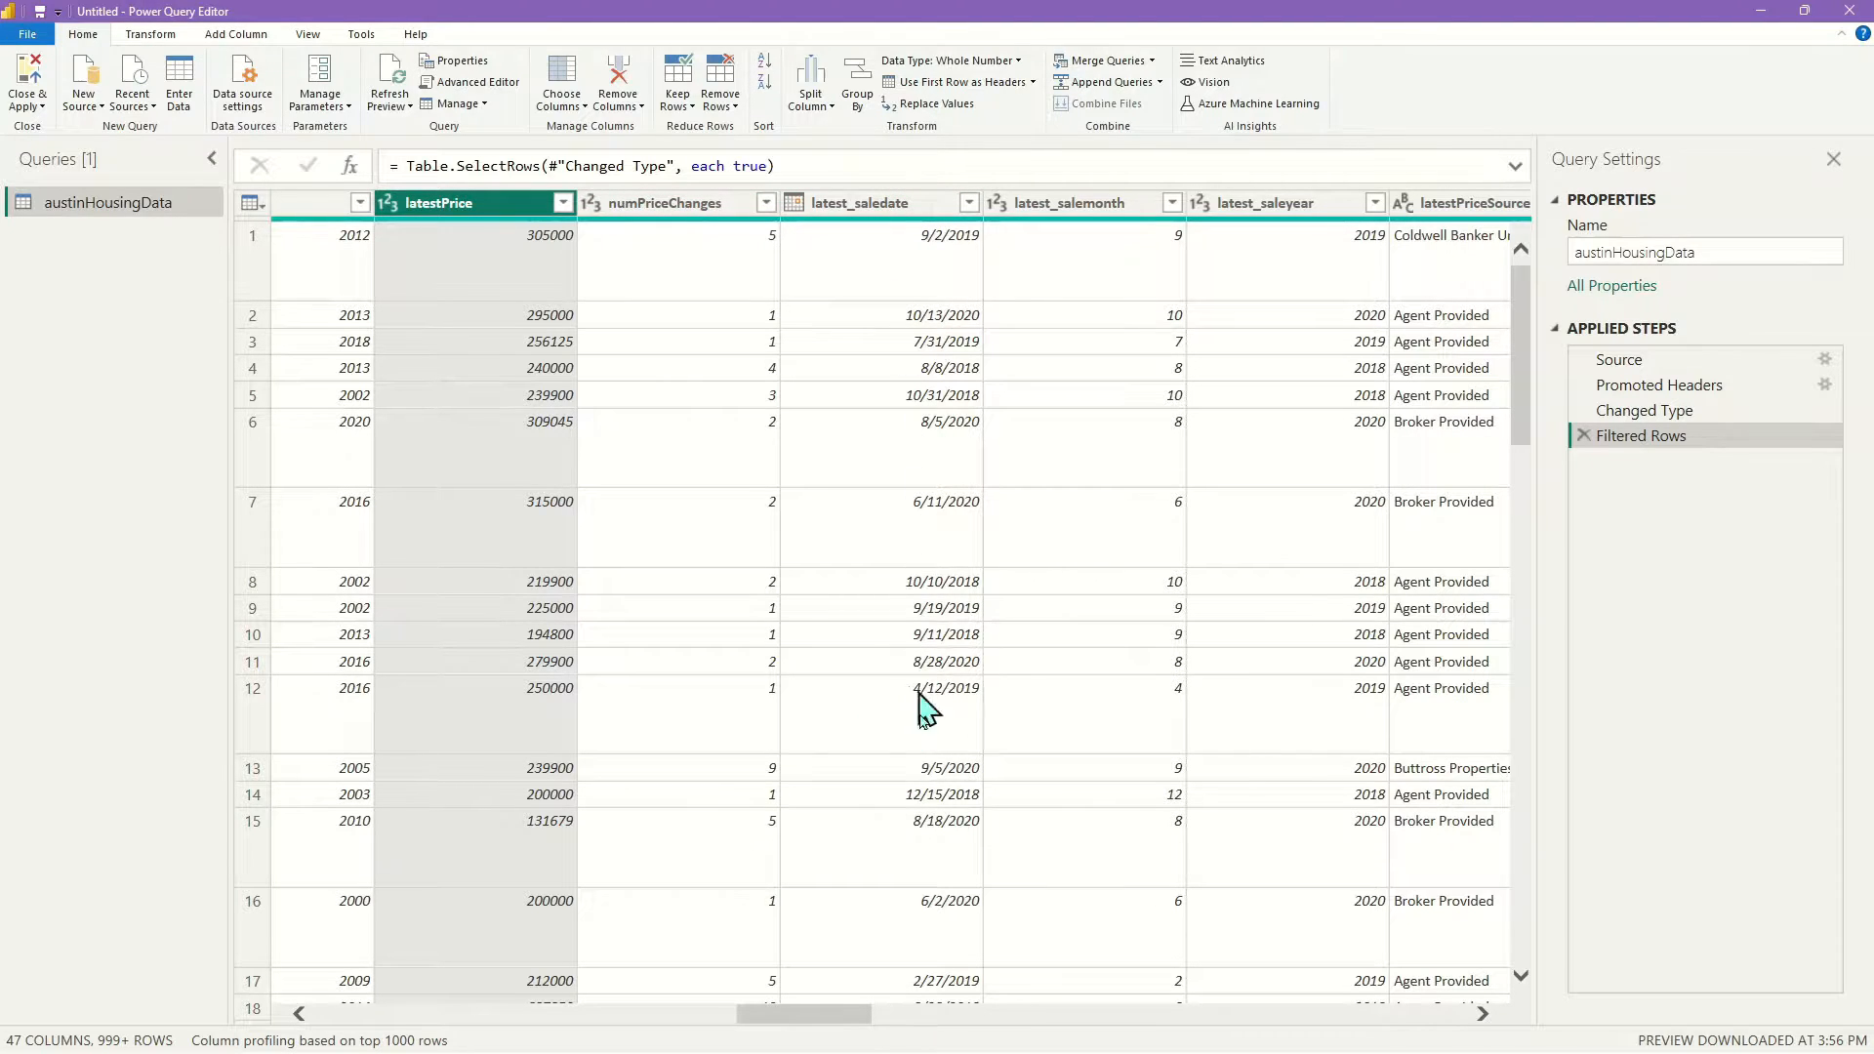
{"action": "left_click_drag", "start_coordinate": [826, 1018], "coordinate": [851, 1015]}
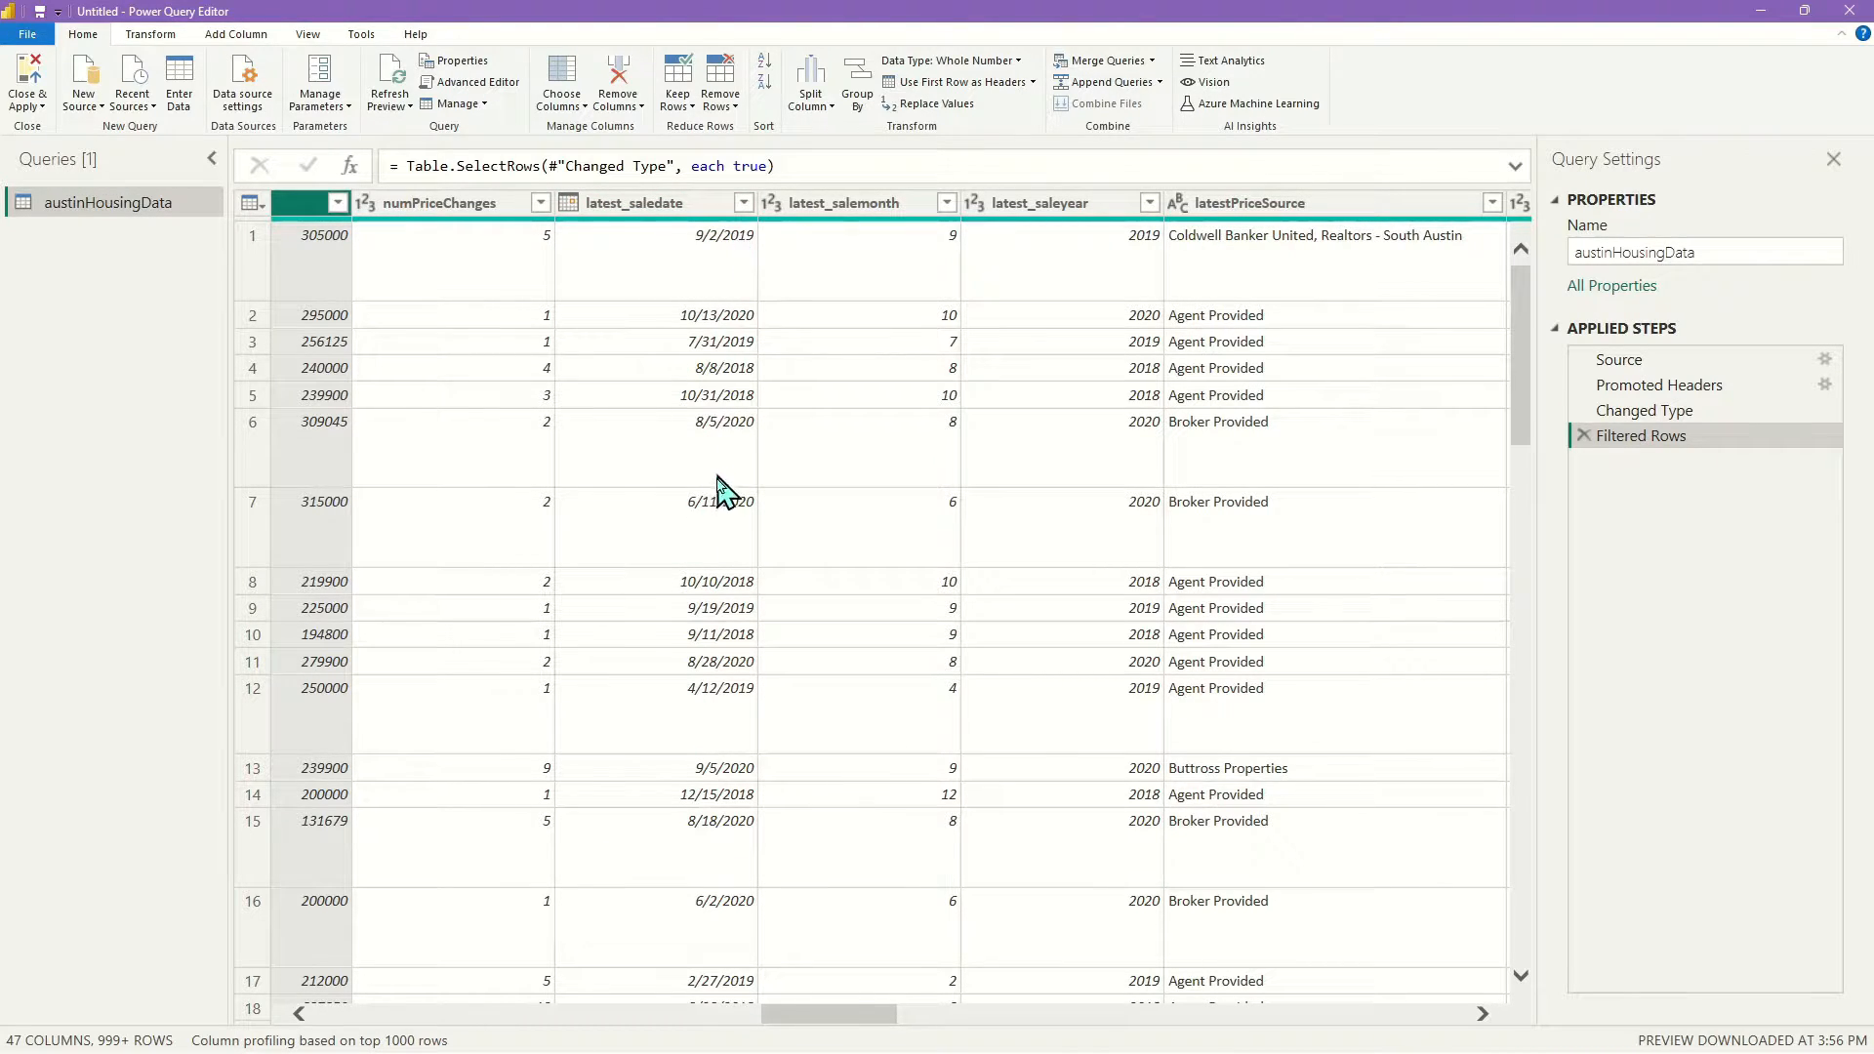
{"action": "mouse_move", "coordinate": [828, 1011]}
{"action": "left_mouse_down"}
{"action": "mouse_move", "coordinate": [892, 1019]}
{"action": "mouse_move", "coordinate": [836, 1018]}
{"action": "left_mouse_up"}
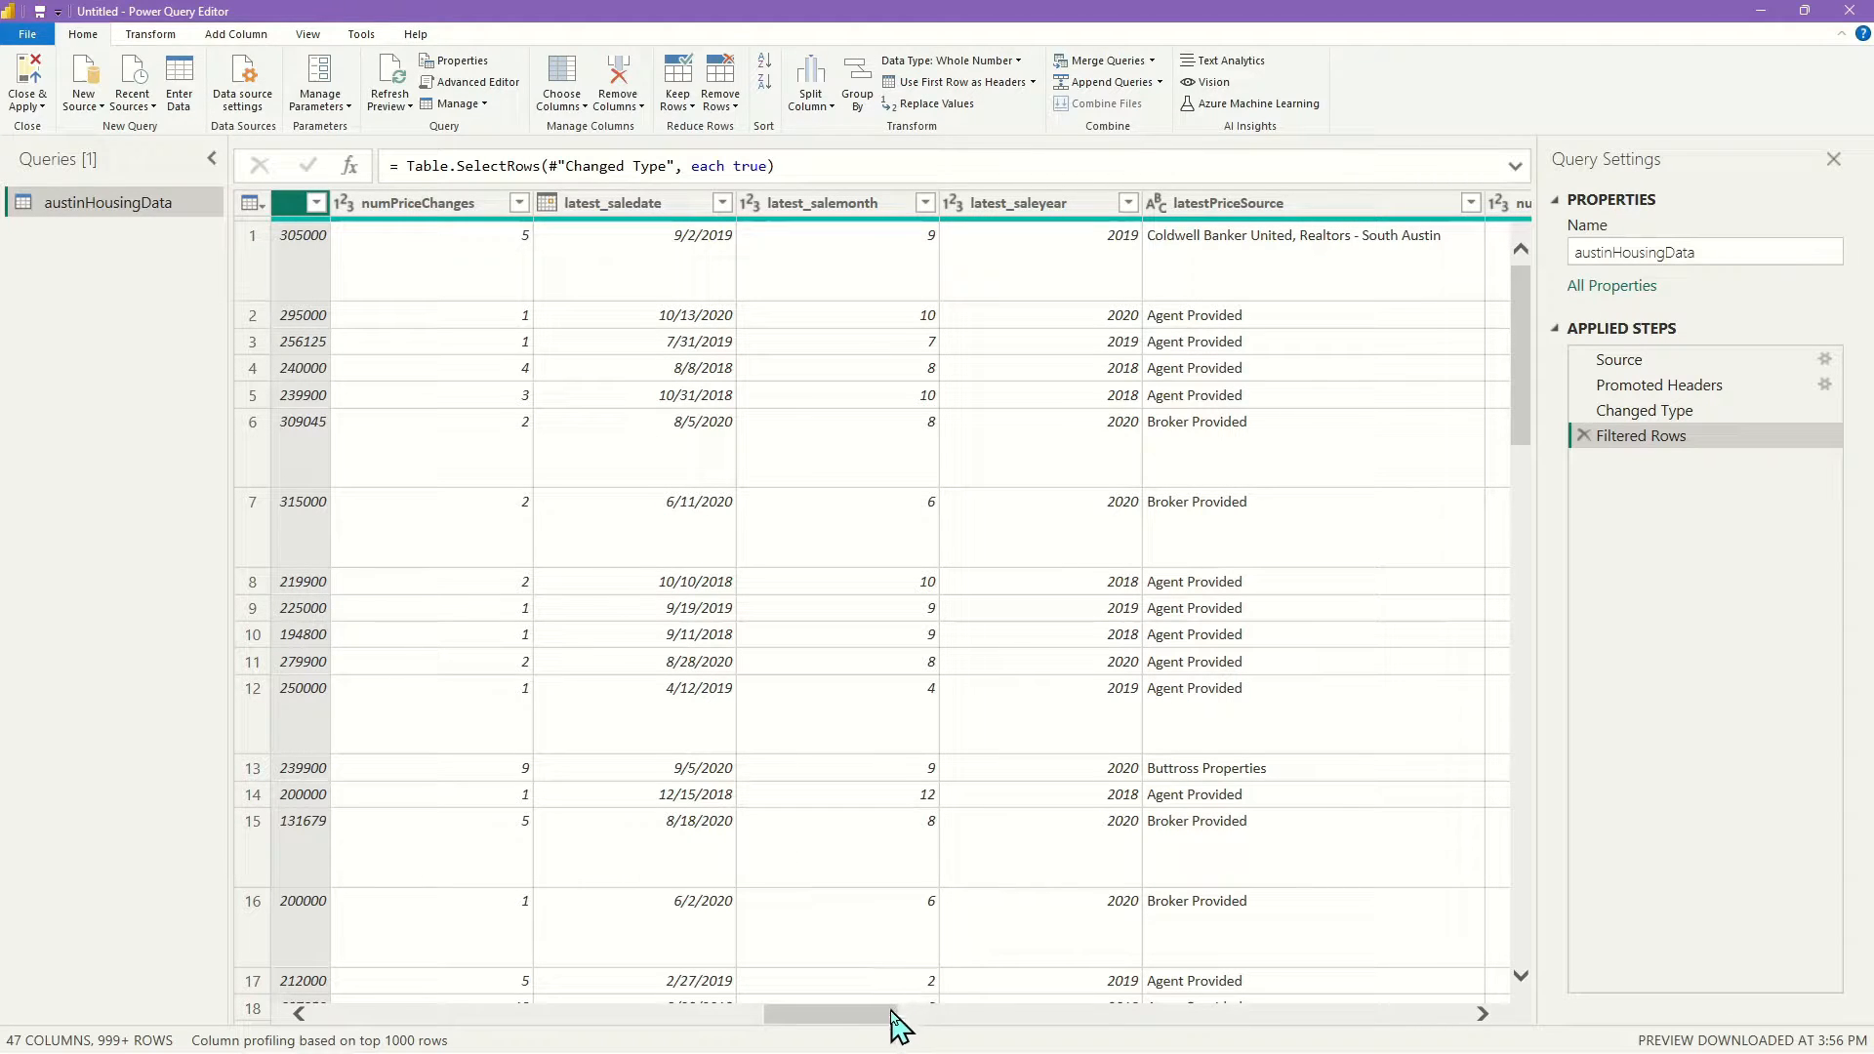
{"action": "left_click_drag", "start_coordinate": [889, 1018], "coordinate": [978, 1024]}
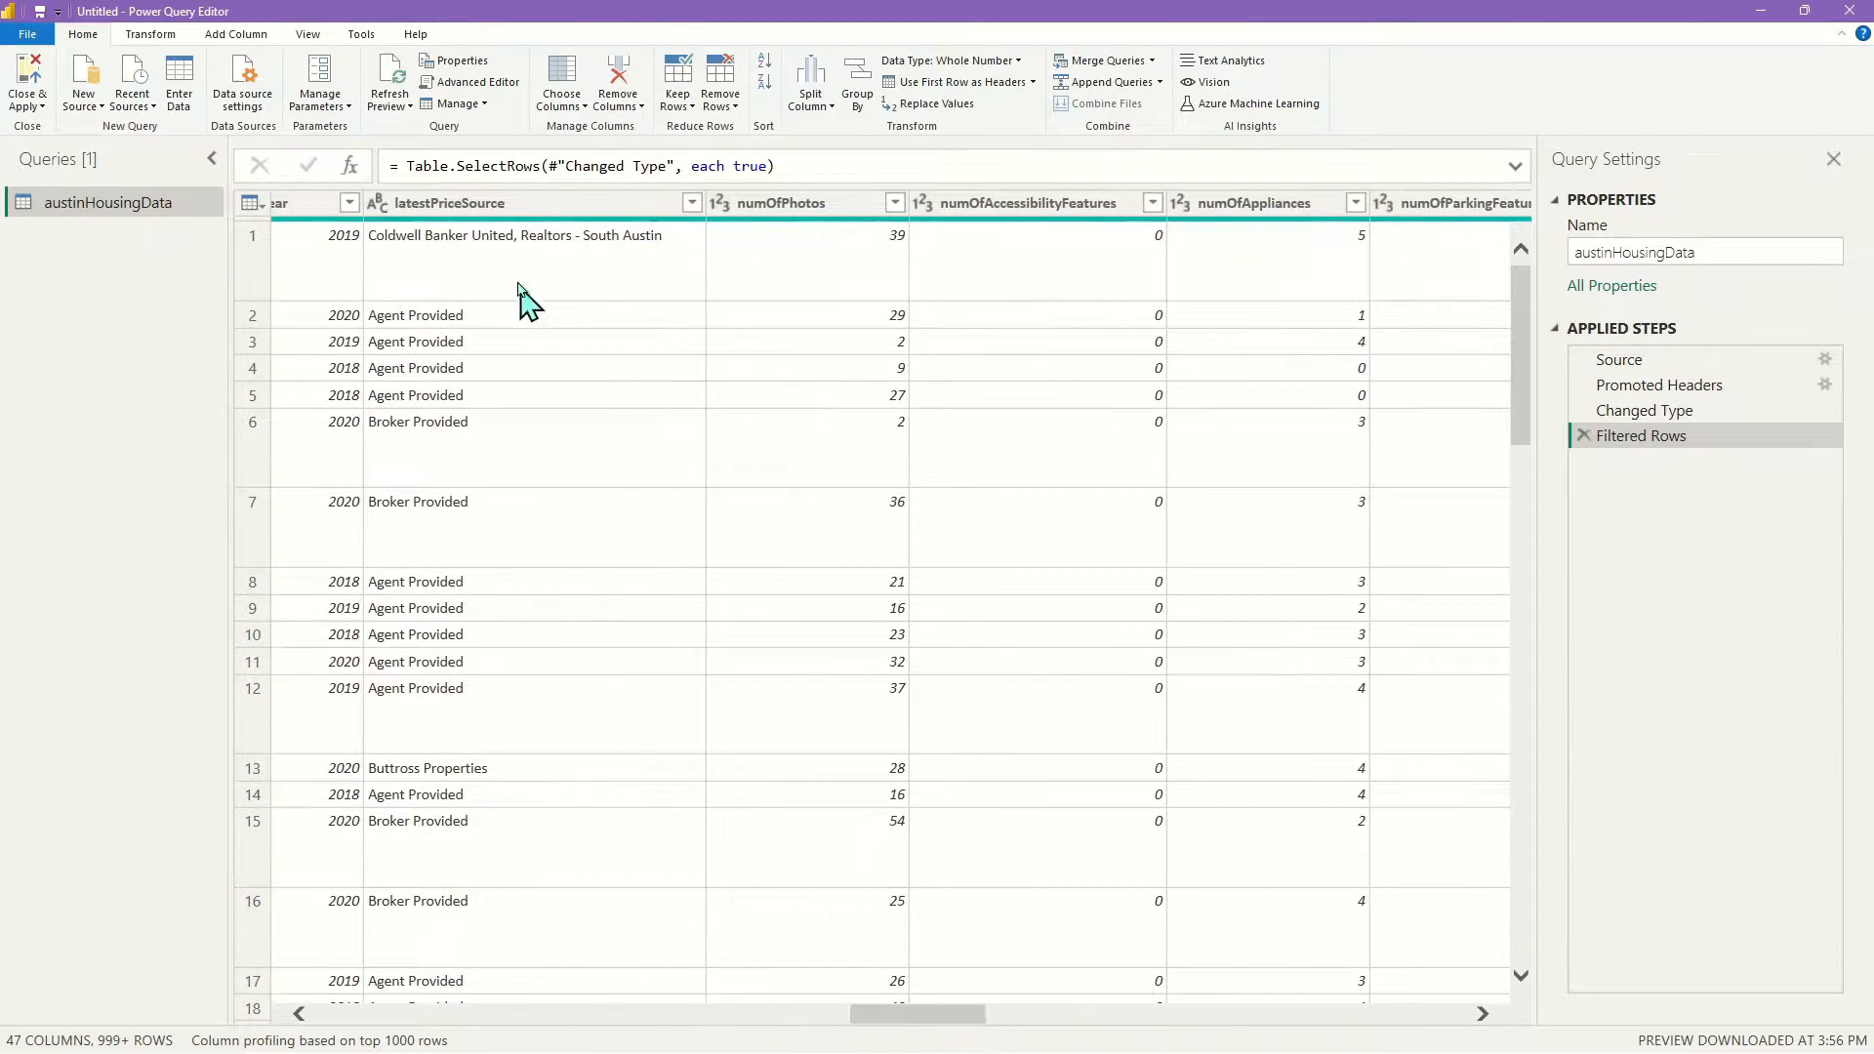
{"action": "left_click", "coordinate": [517, 207]}
{"action": "left_click_drag", "start_coordinate": [916, 1023], "coordinate": [960, 1023]}
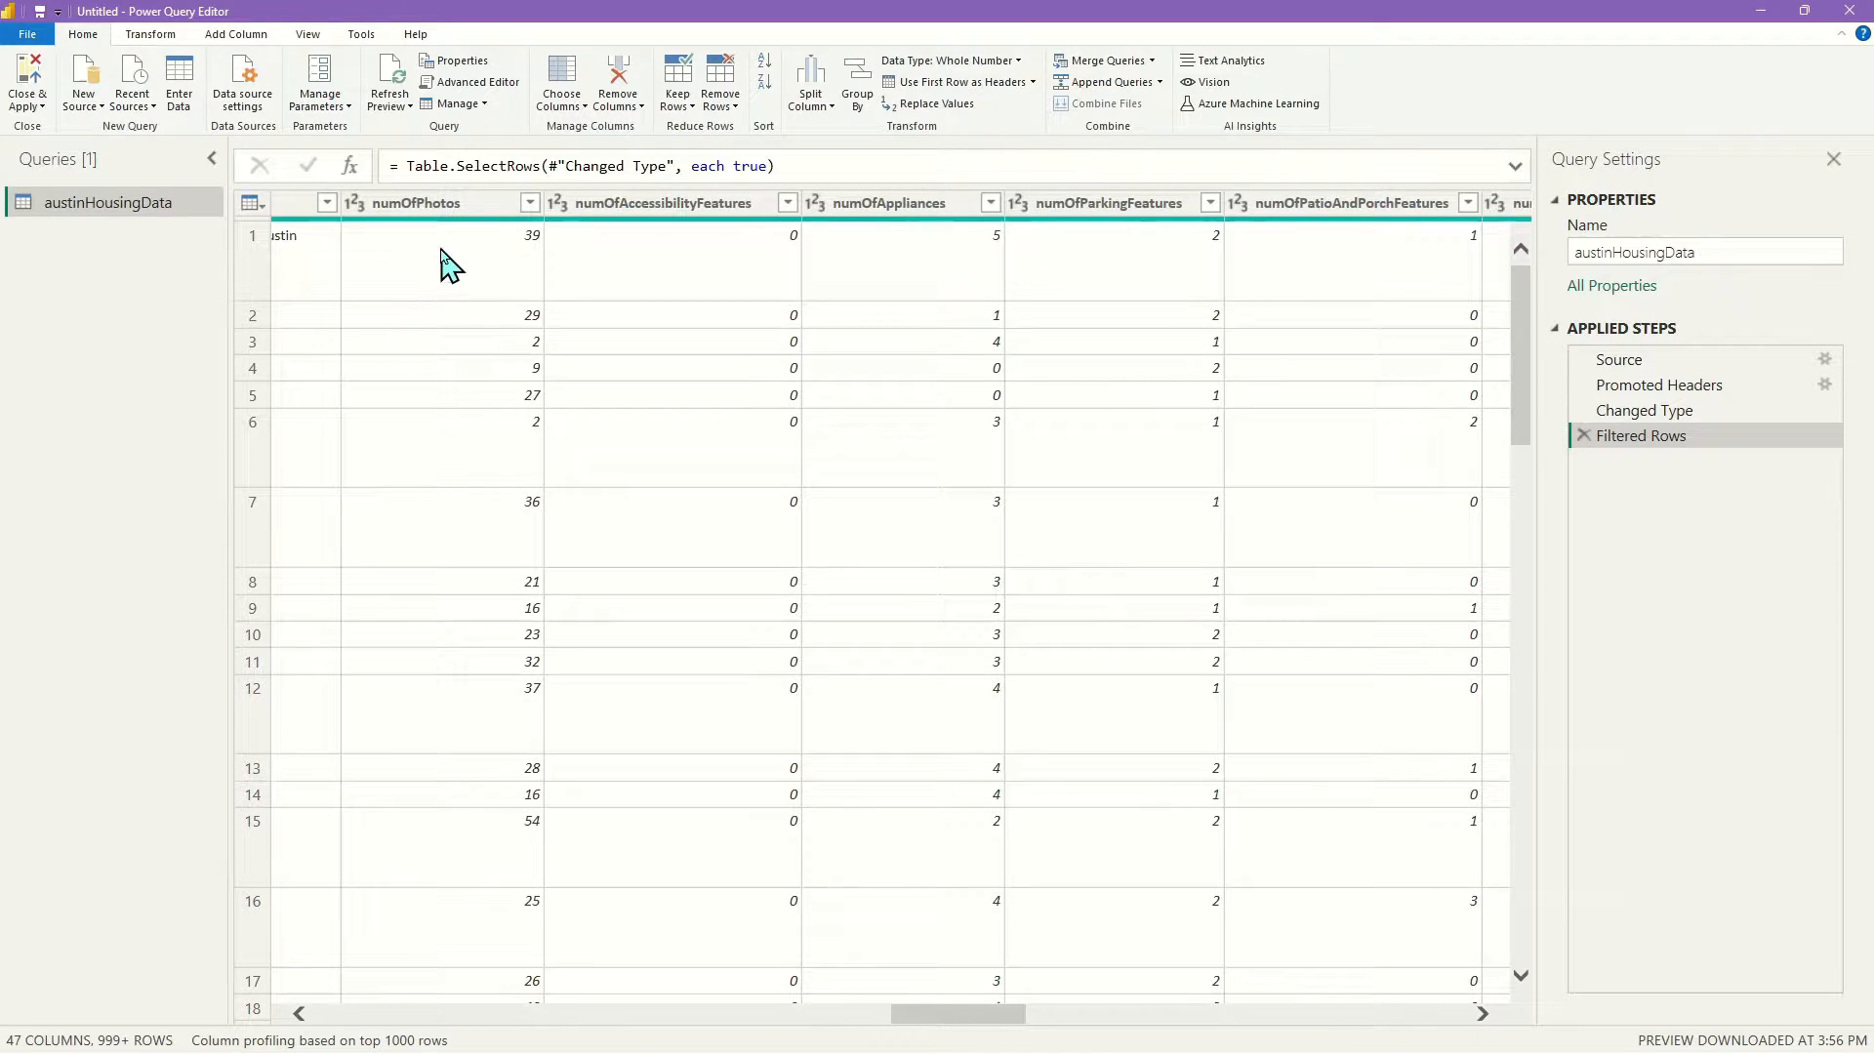
{"action": "left_click_drag", "start_coordinate": [998, 1017], "coordinate": [1016, 1017]}
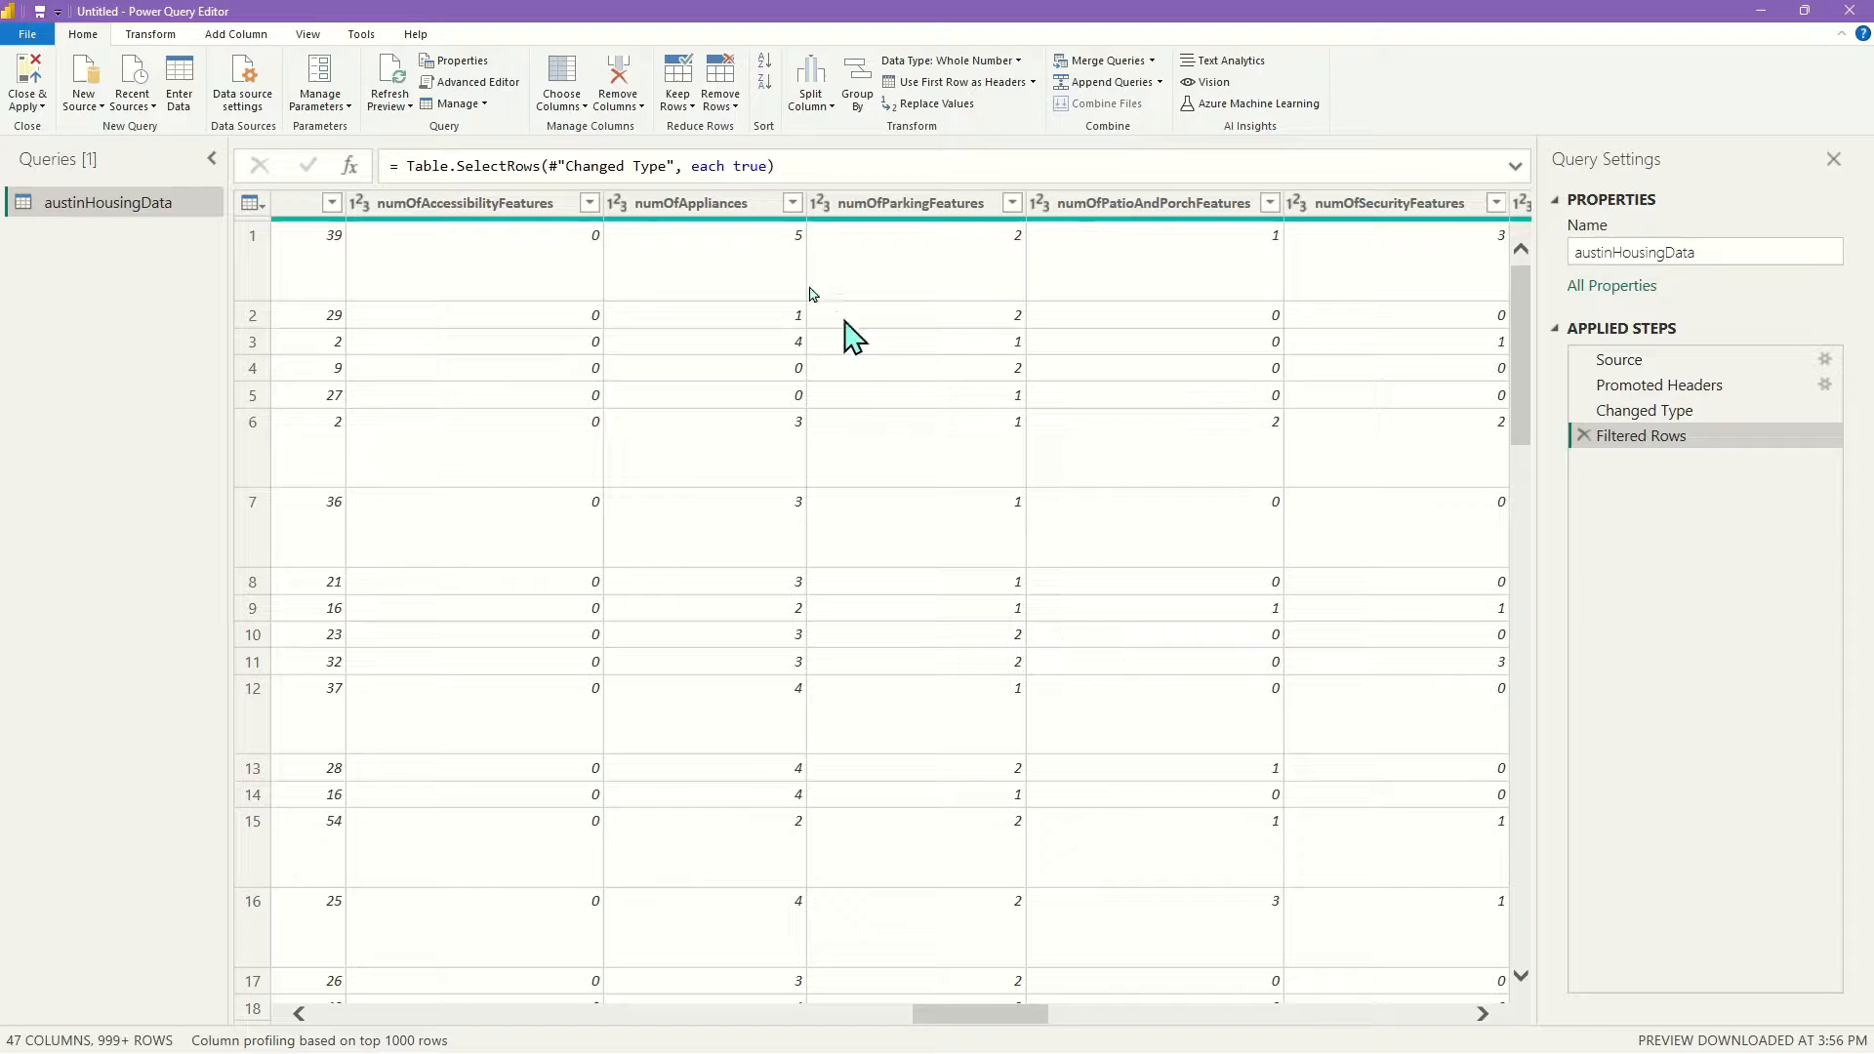
{"action": "left_click", "coordinate": [981, 1012]}
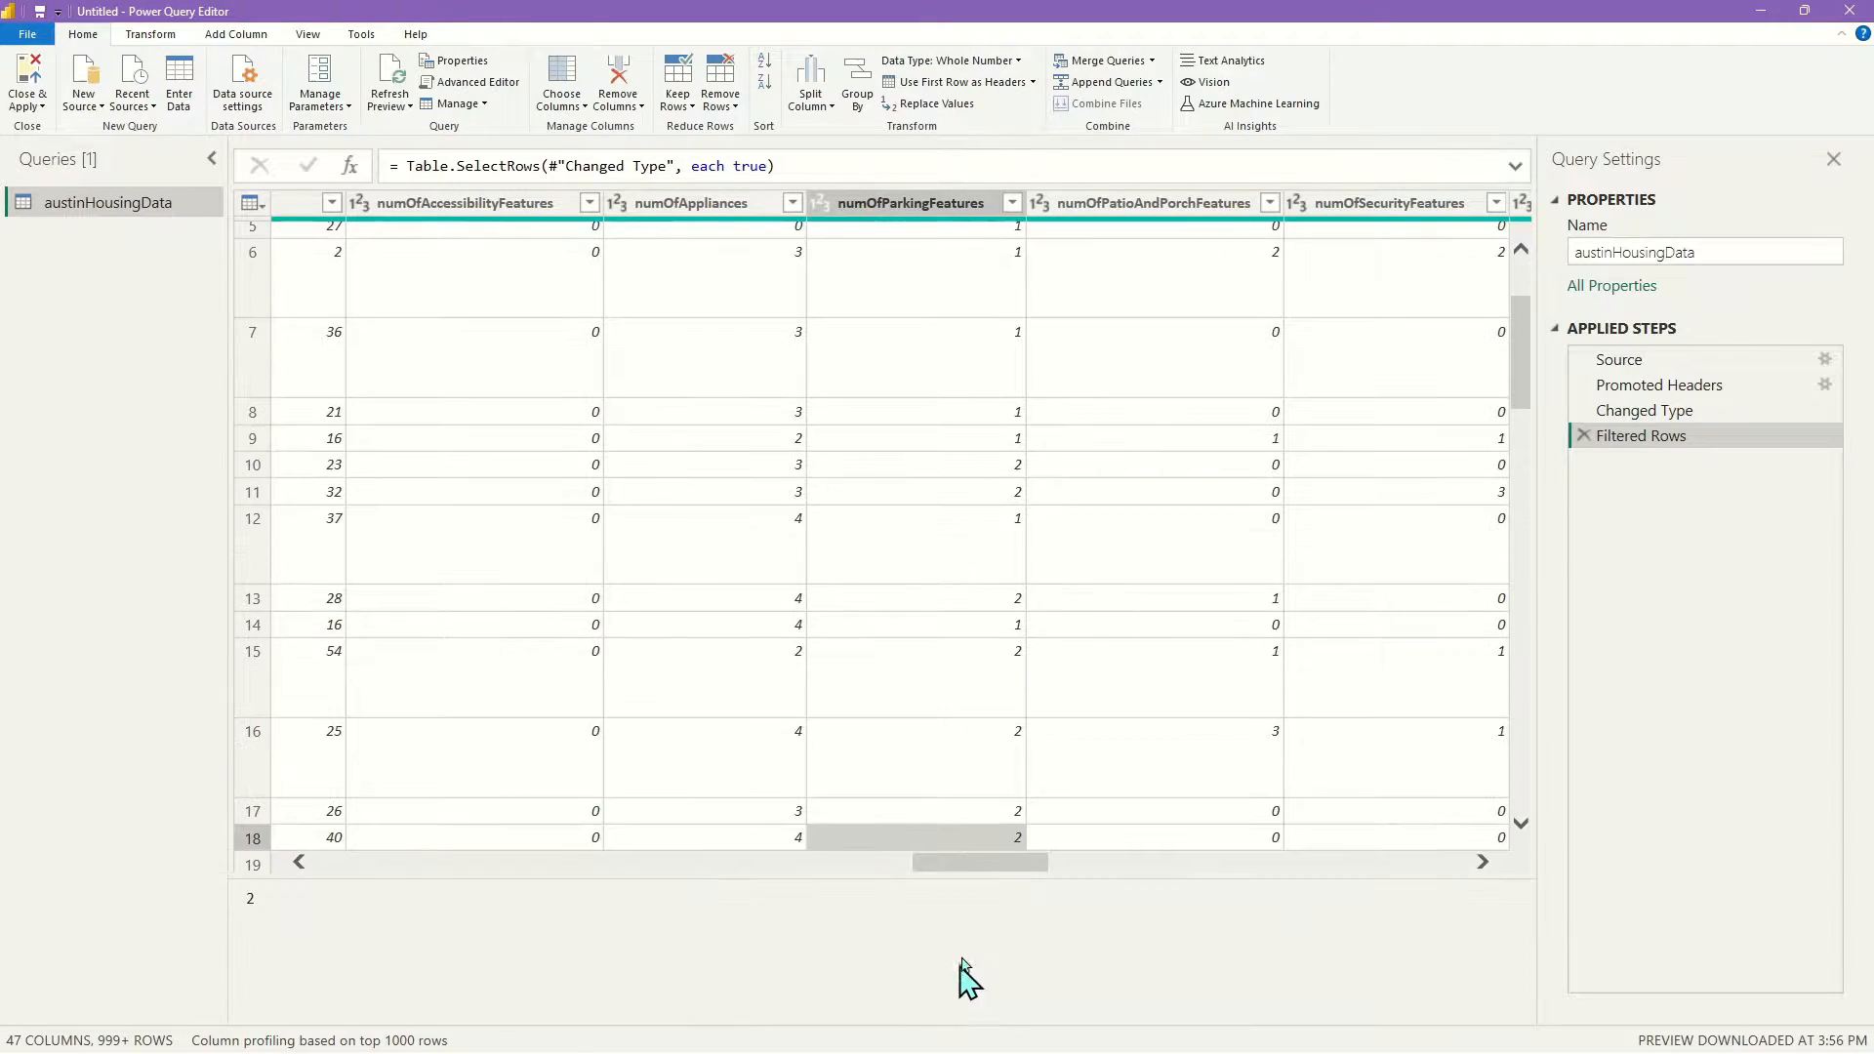
{"action": "left_click_drag", "start_coordinate": [952, 863], "coordinate": [1042, 864]}
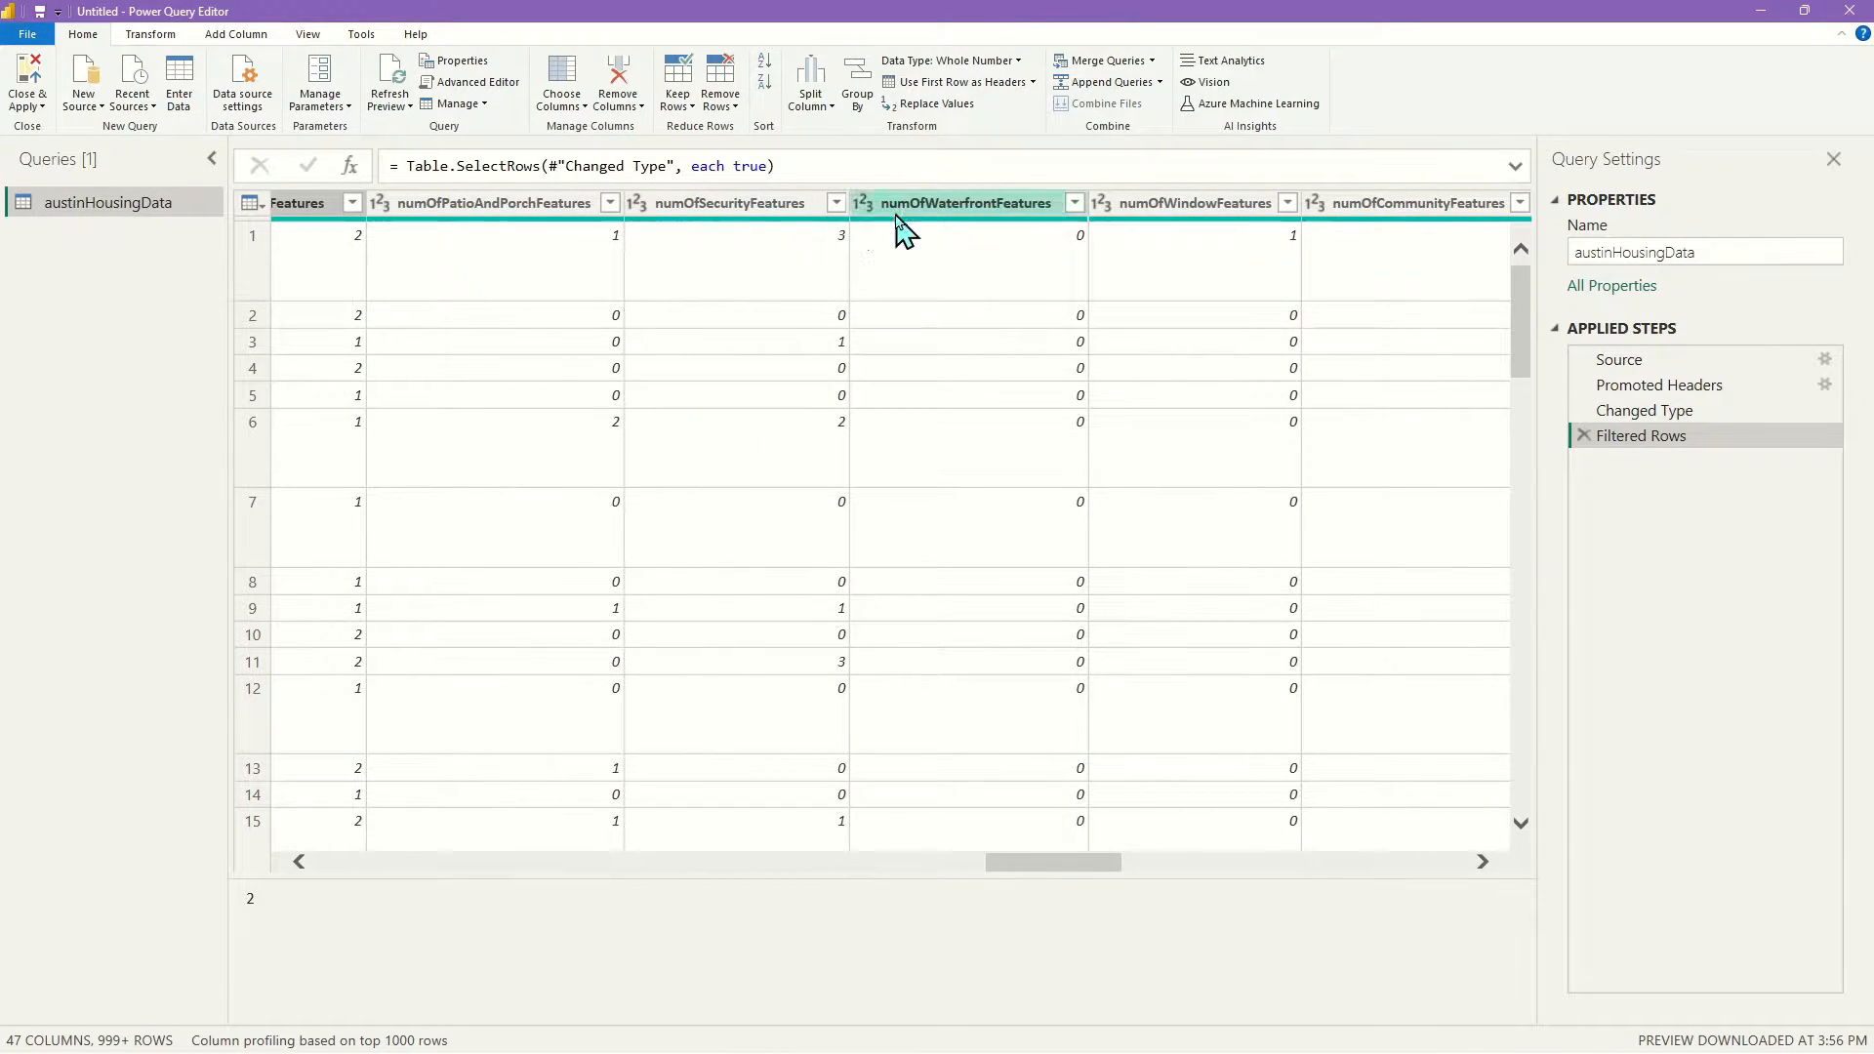
{"action": "scroll", "coordinate": [958, 301], "scroll_direction": "down", "scroll_amount": 8}
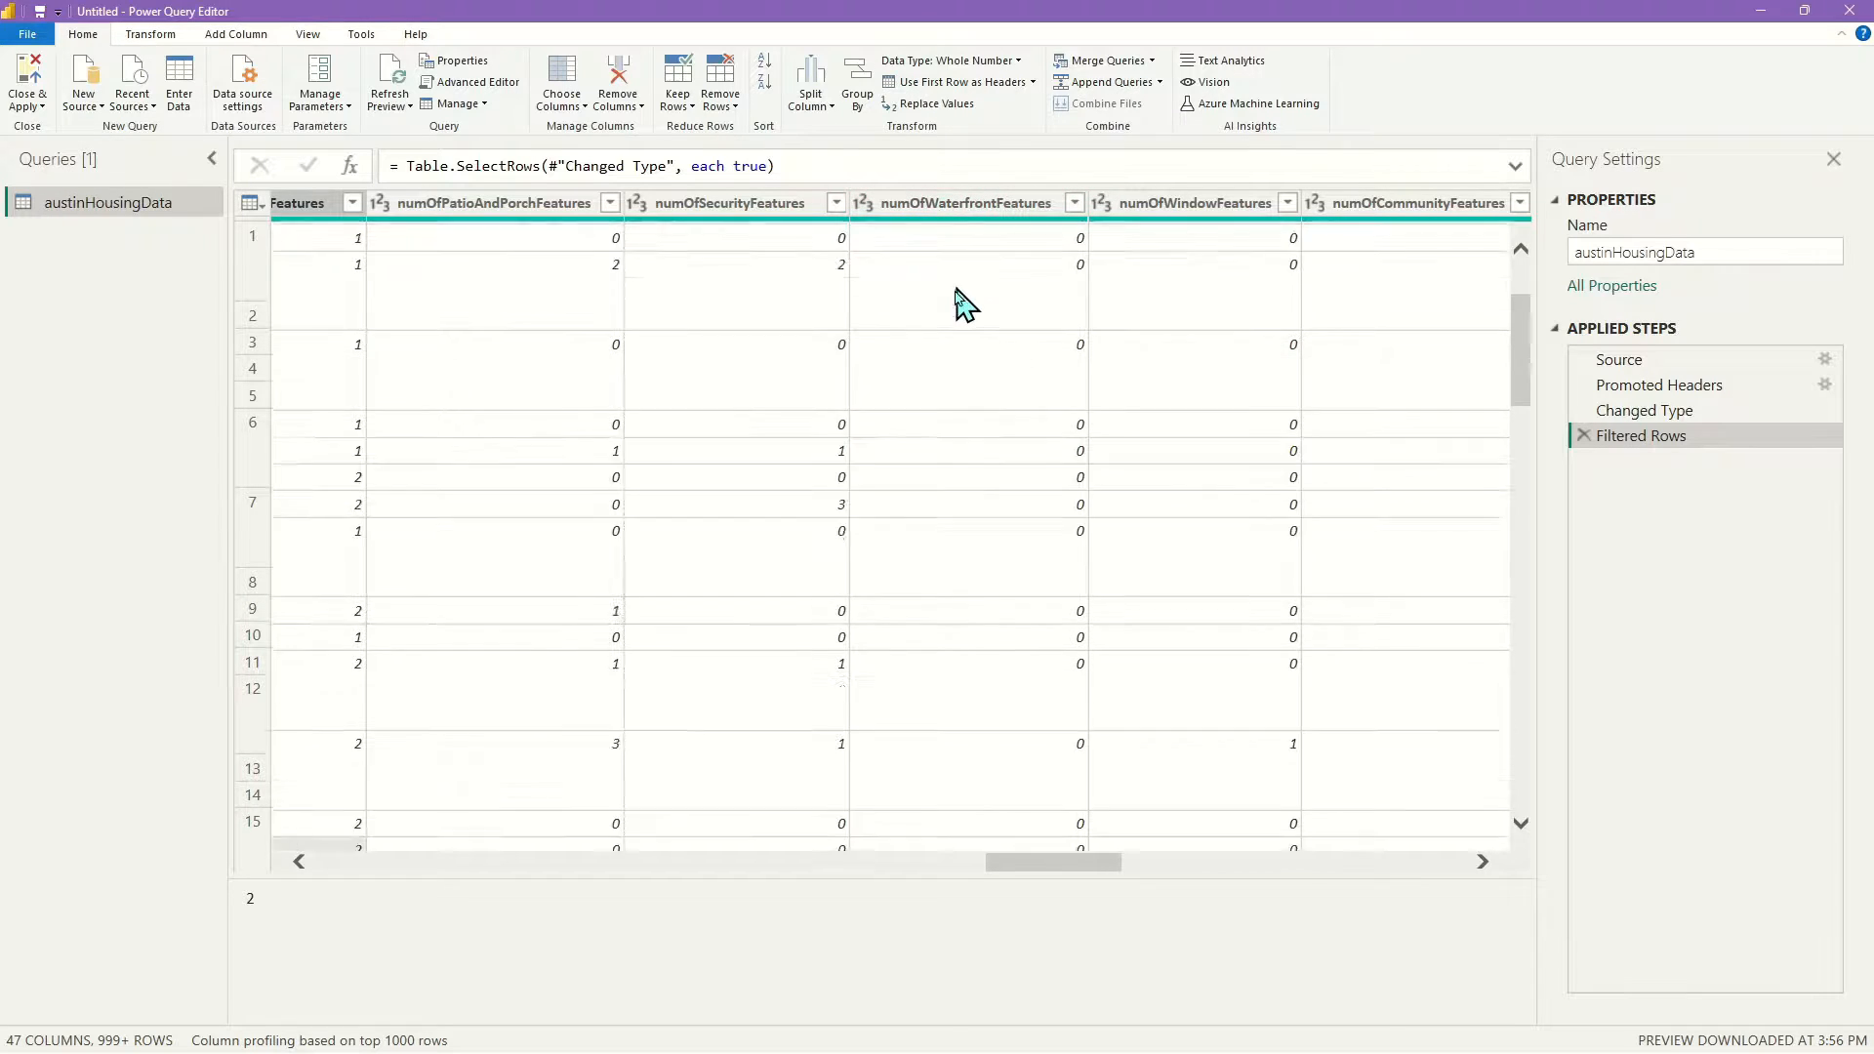
{"action": "scroll", "coordinate": [953, 314], "scroll_direction": "down", "scroll_amount": 2}
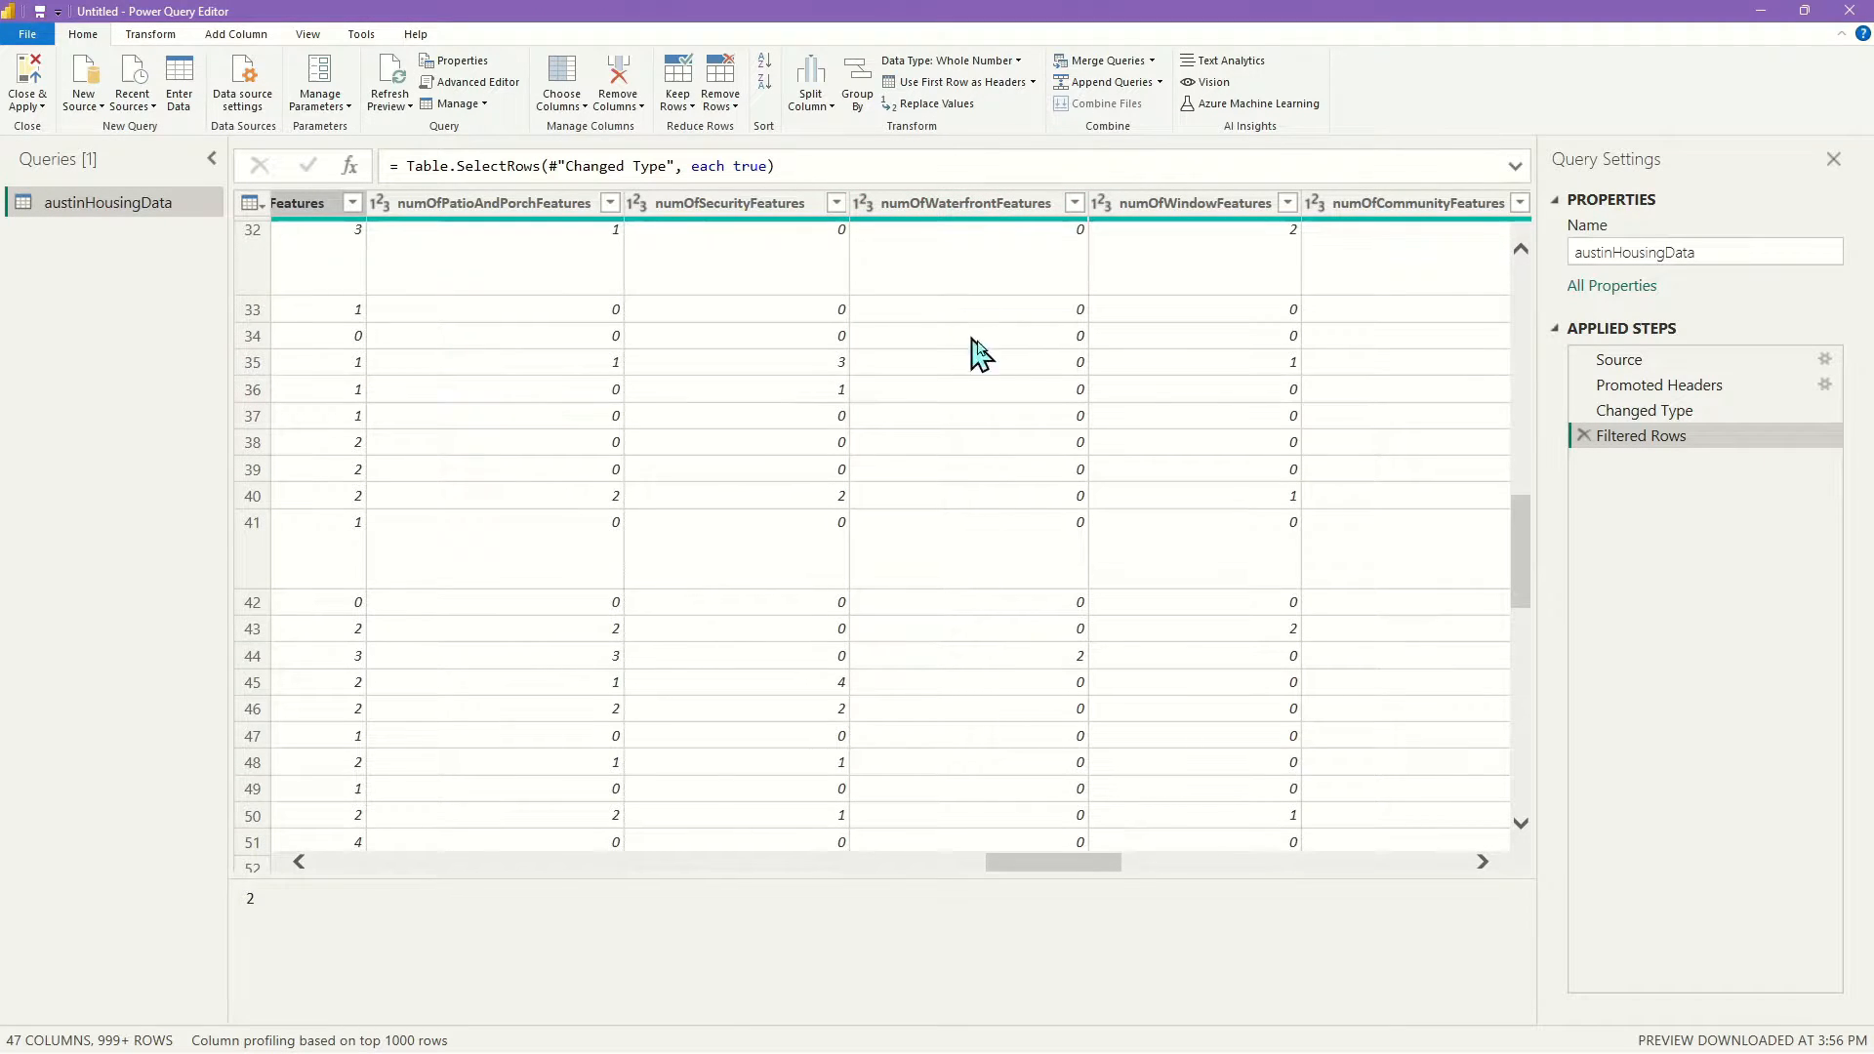
{"action": "scroll", "coordinate": [976, 351], "scroll_direction": "up", "scroll_amount": 10}
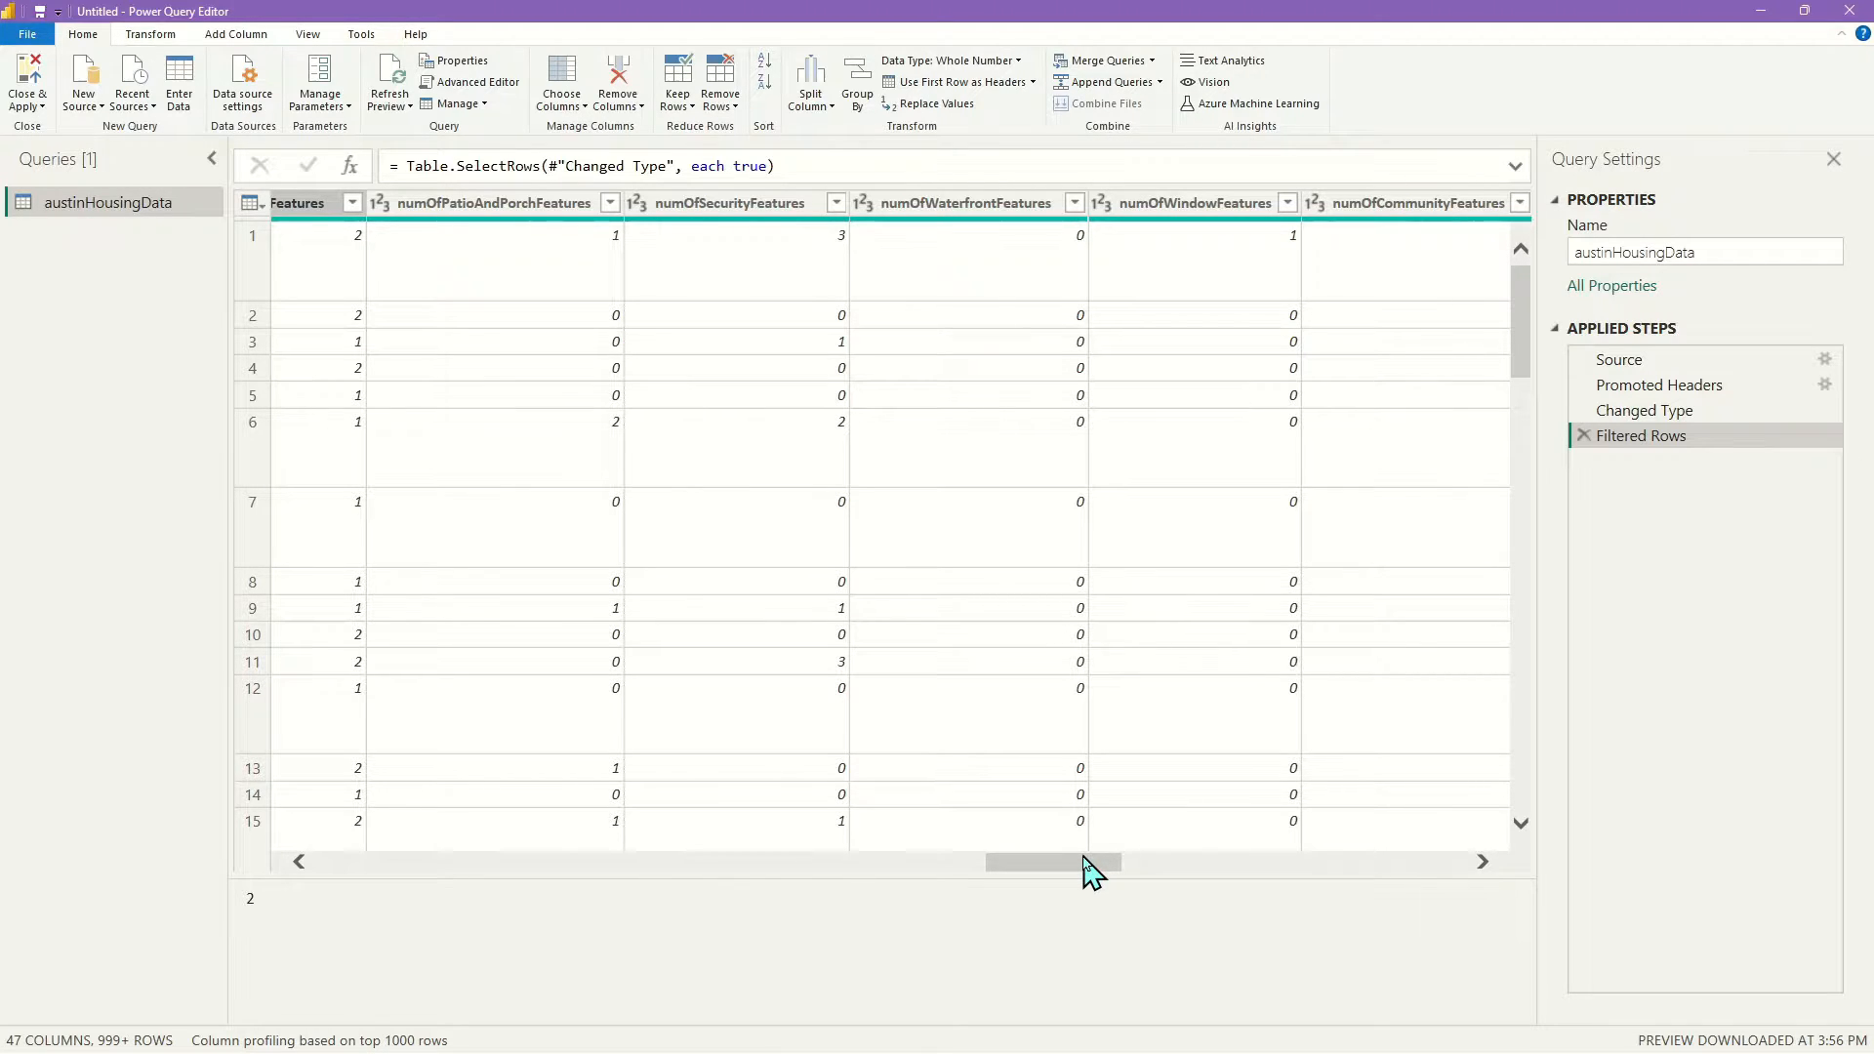
{"action": "left_click_drag", "start_coordinate": [1084, 858], "coordinate": [1148, 858]}
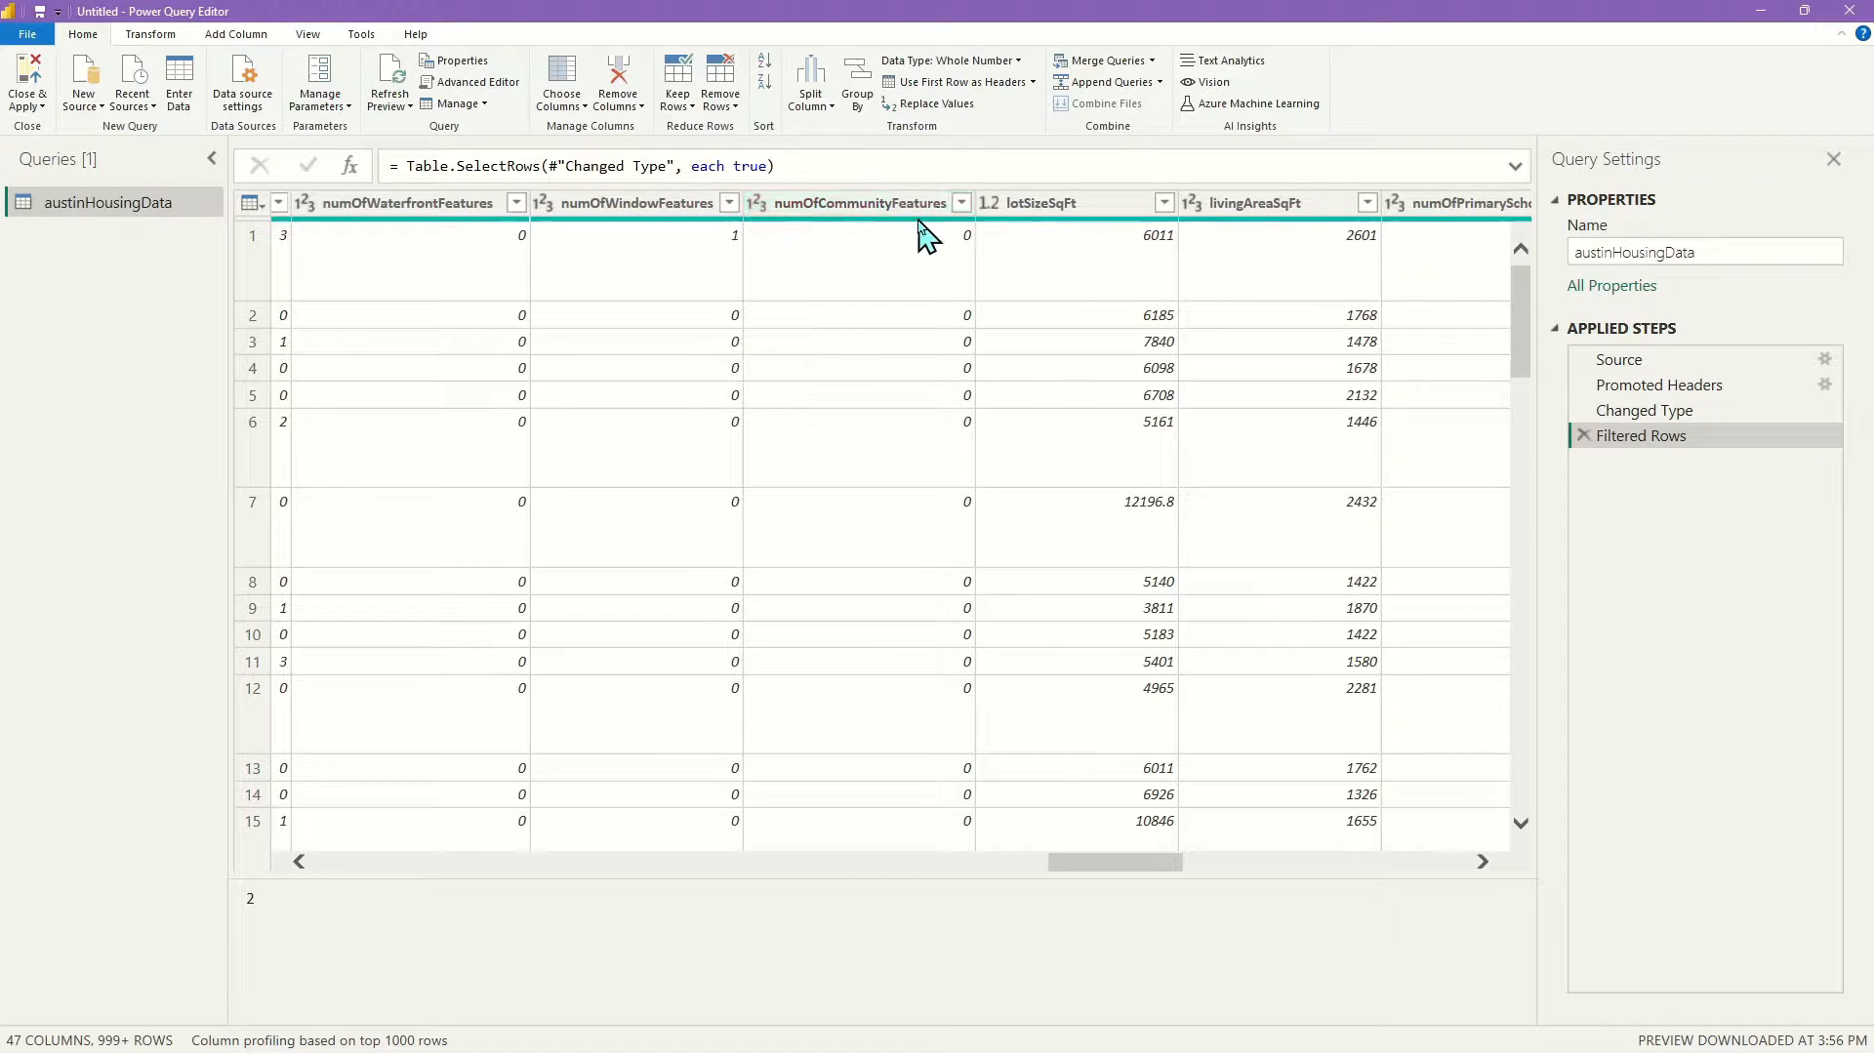
{"action": "left_click_drag", "start_coordinate": [1127, 867], "coordinate": [1191, 866]}
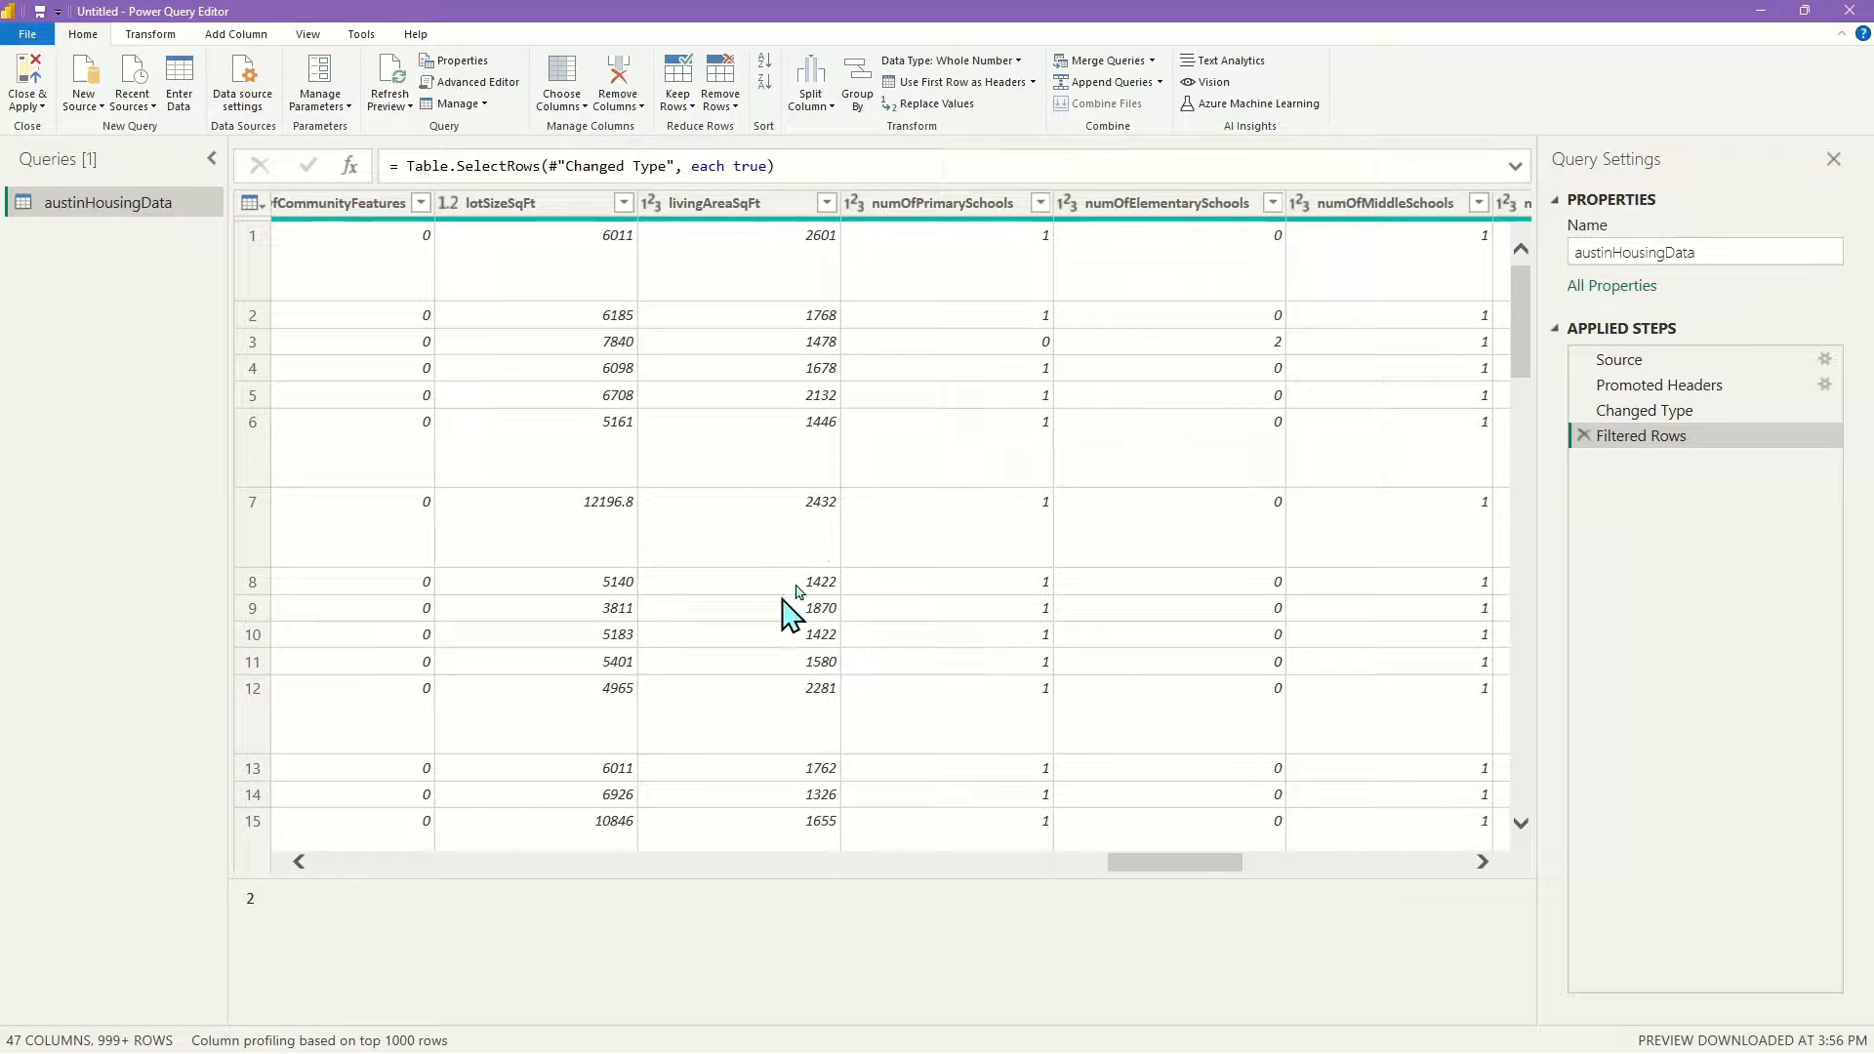
{"action": "left_click_drag", "start_coordinate": [1236, 865], "coordinate": [1288, 865]}
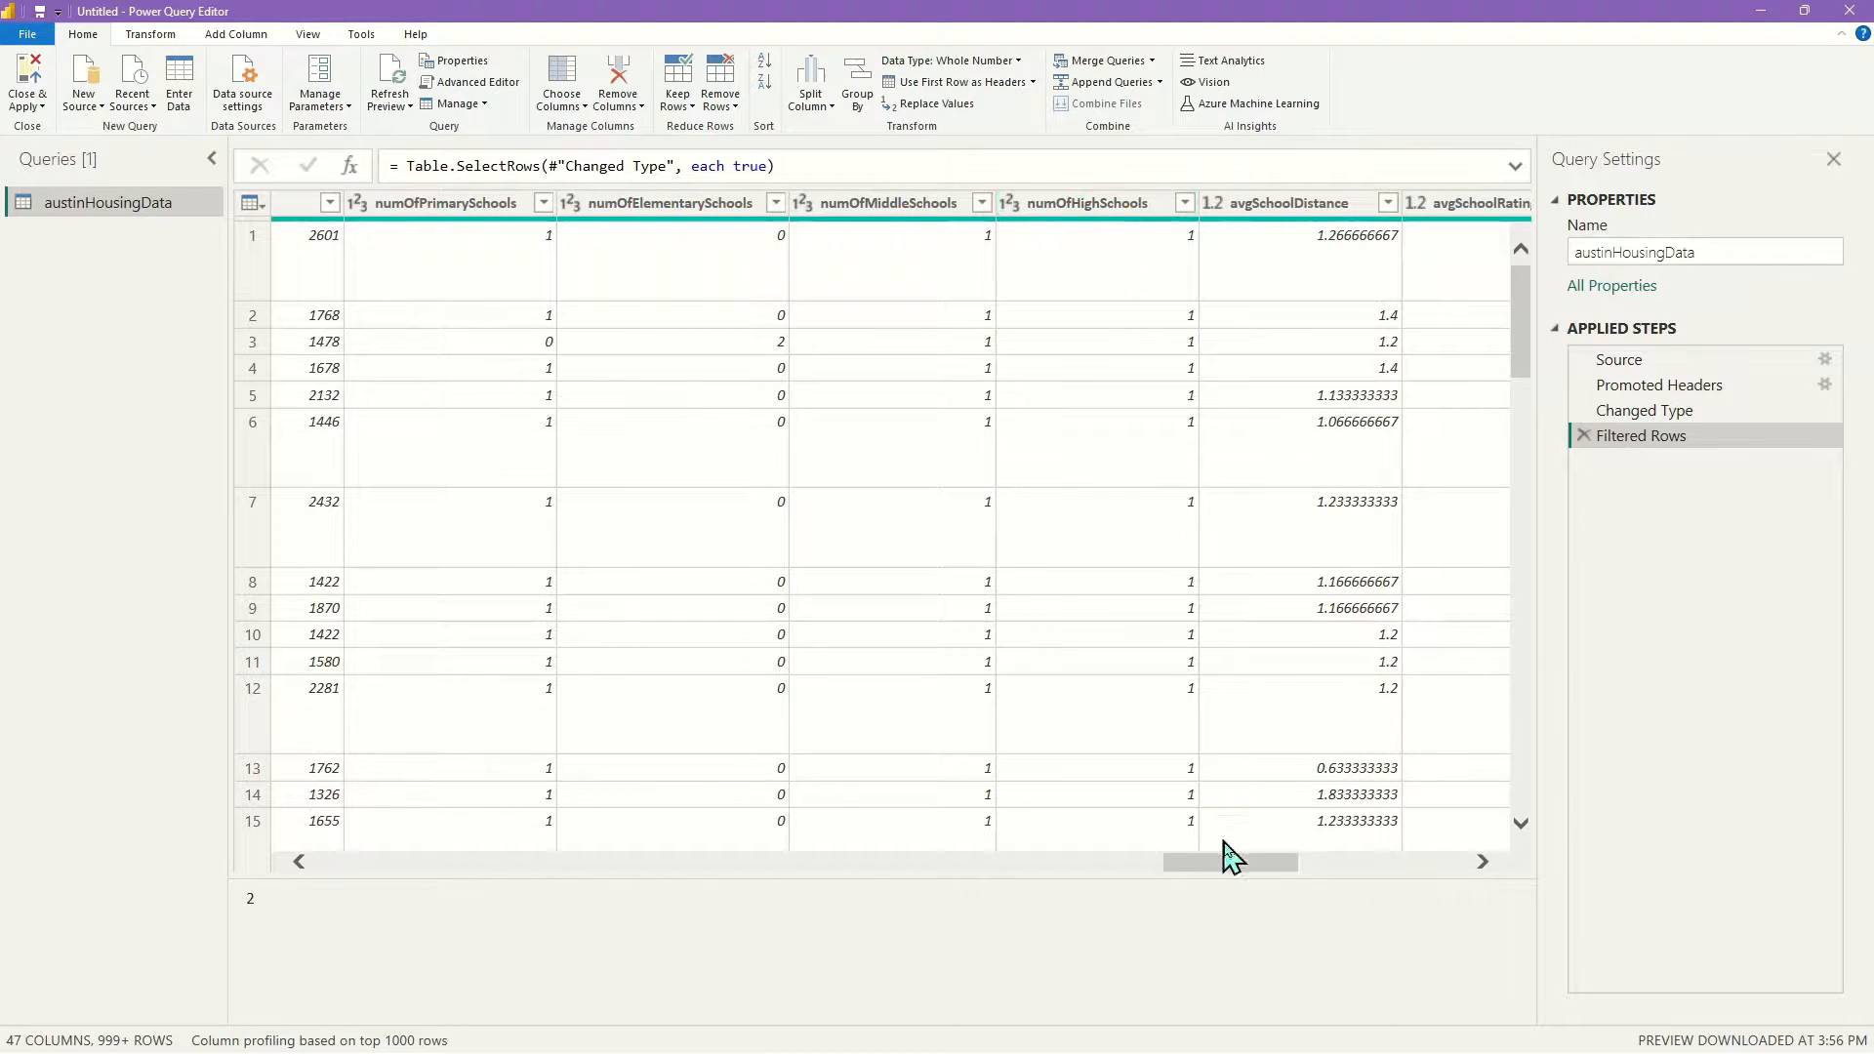
{"action": "left_click_drag", "start_coordinate": [1255, 866], "coordinate": [1313, 869]}
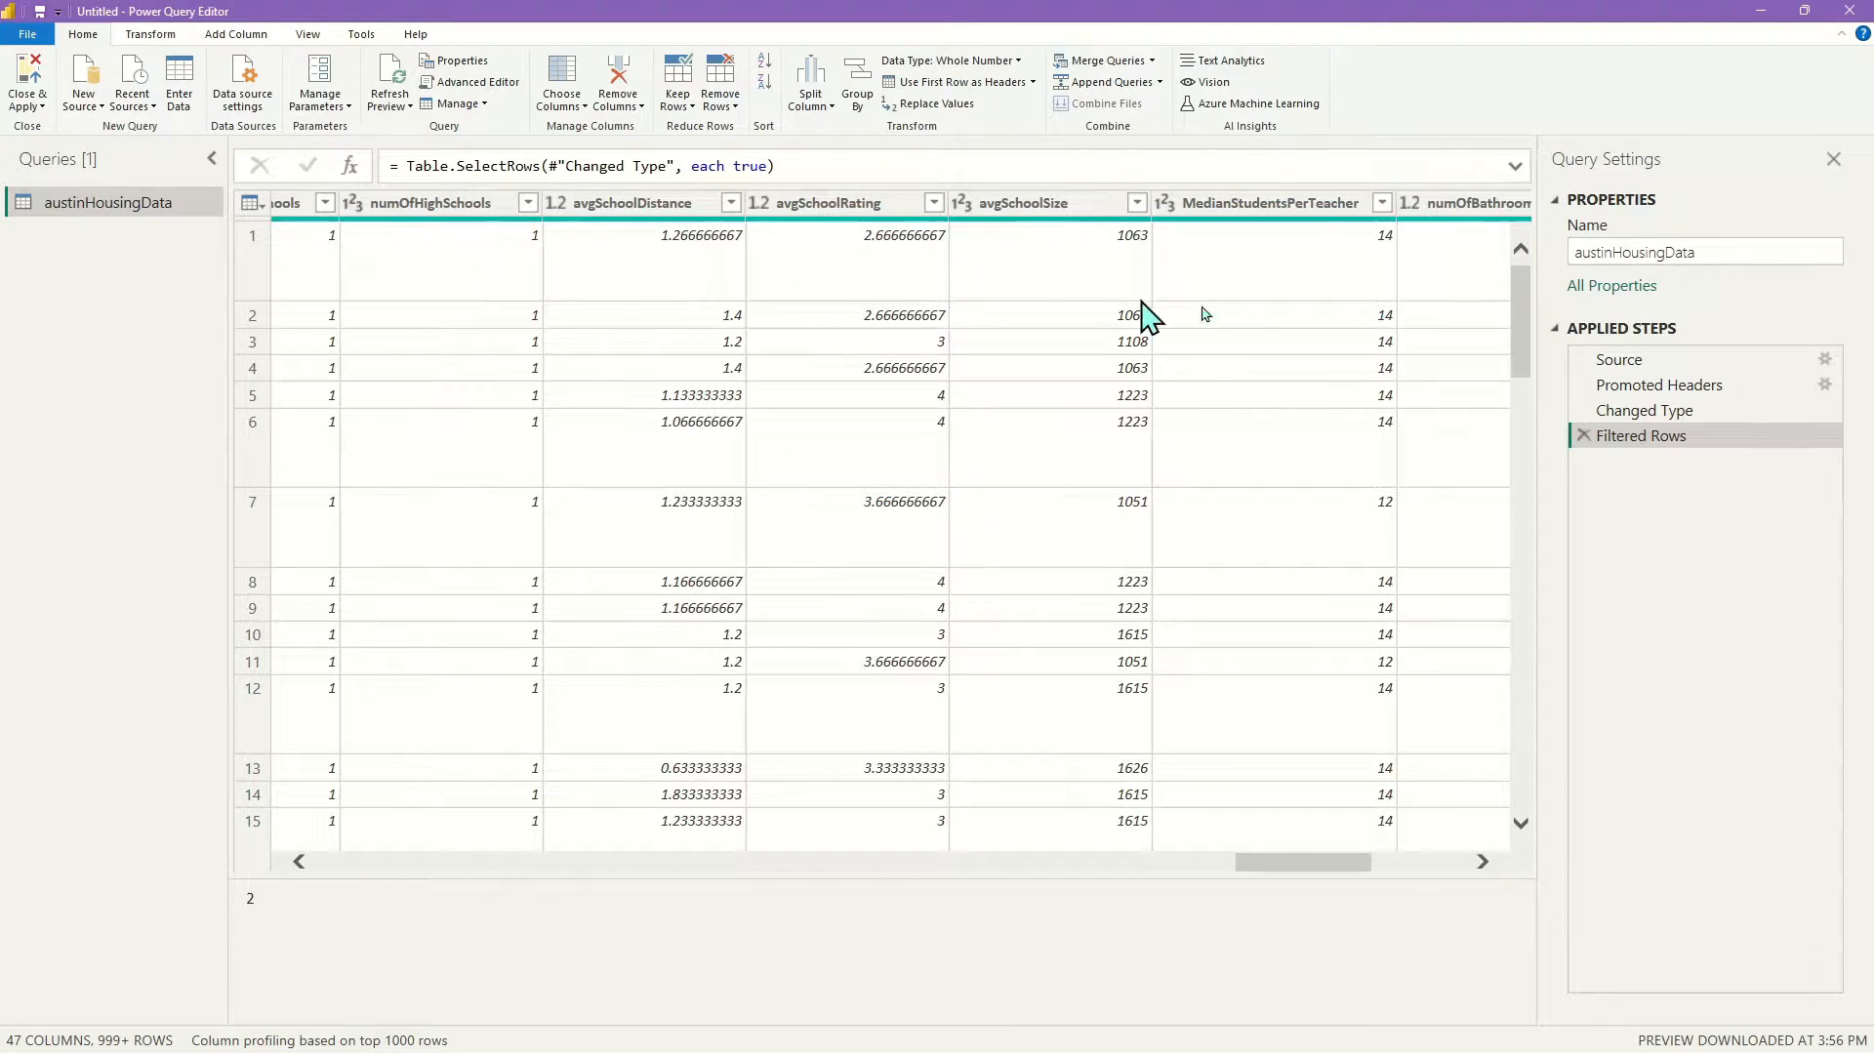
{"action": "left_click_drag", "start_coordinate": [1262, 864], "coordinate": [1405, 879]}
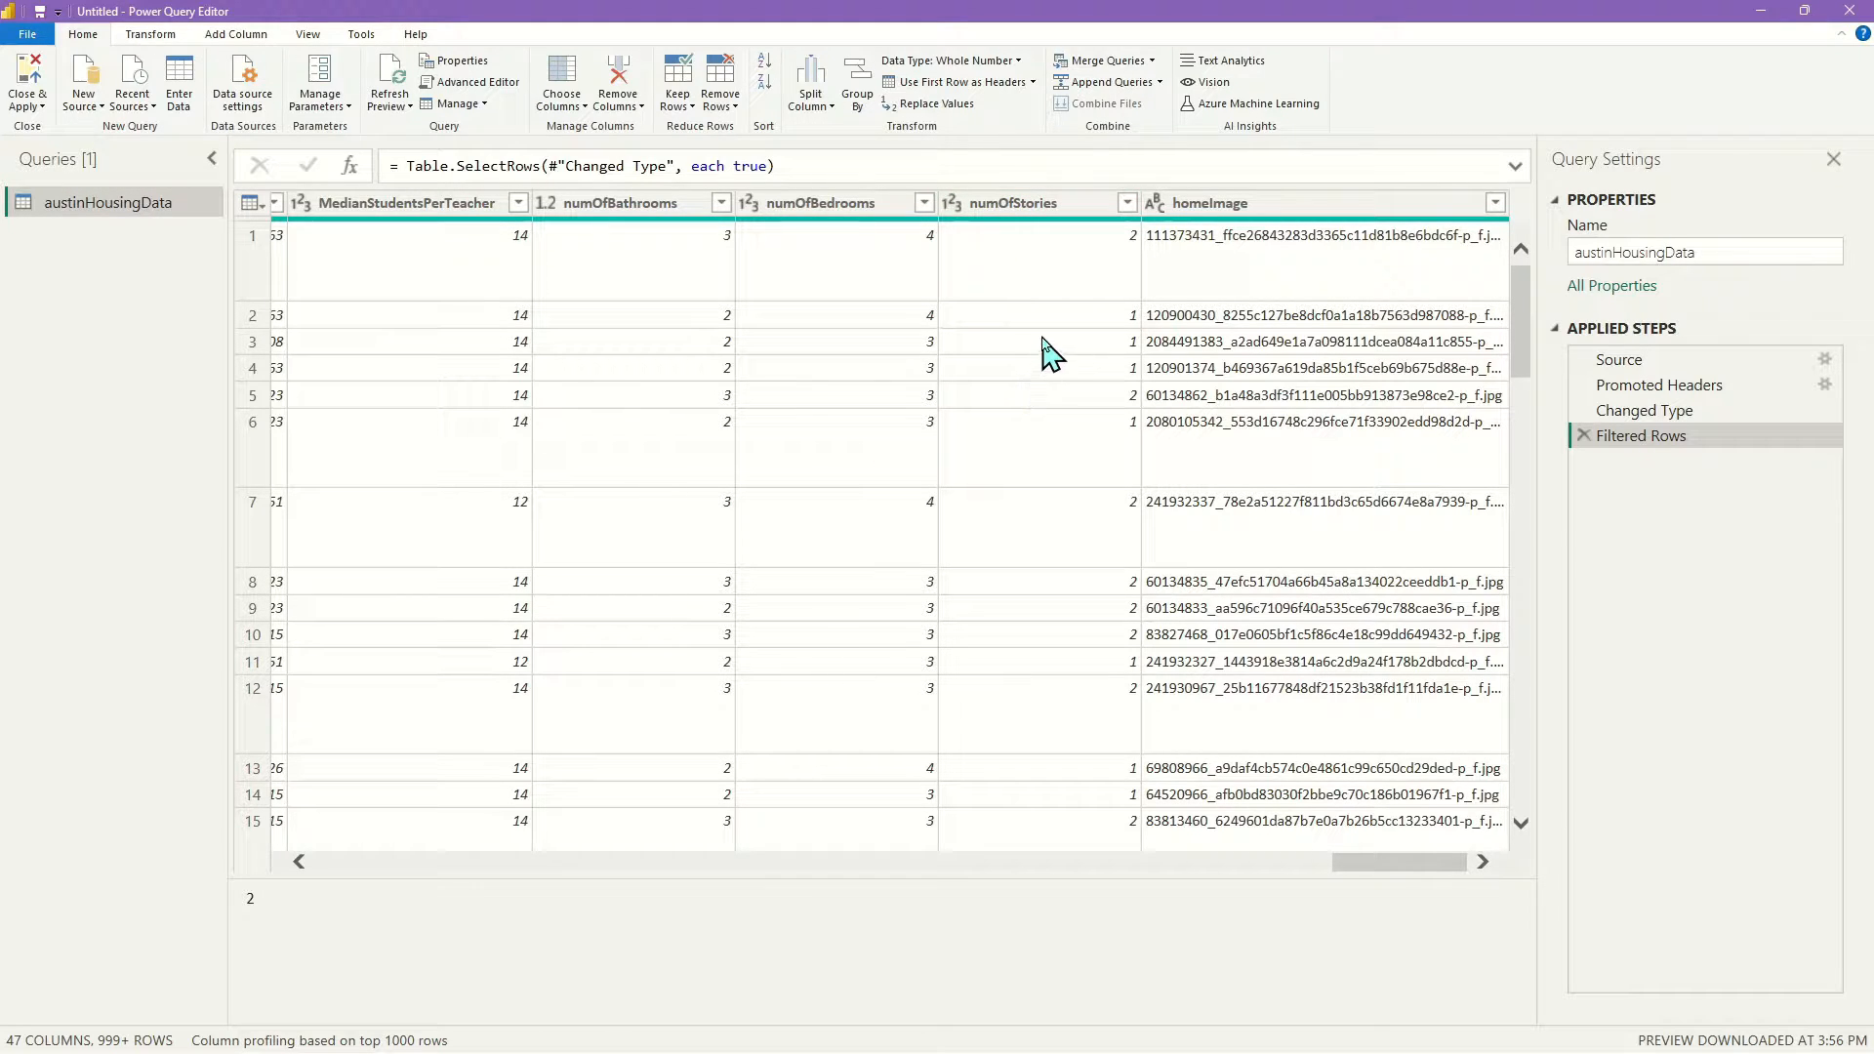
{"action": "scroll", "coordinate": [1091, 504], "scroll_direction": "down", "scroll_amount": 3}
{"action": "scroll", "coordinate": [1091, 504], "scroll_direction": "down", "scroll_amount": 12}
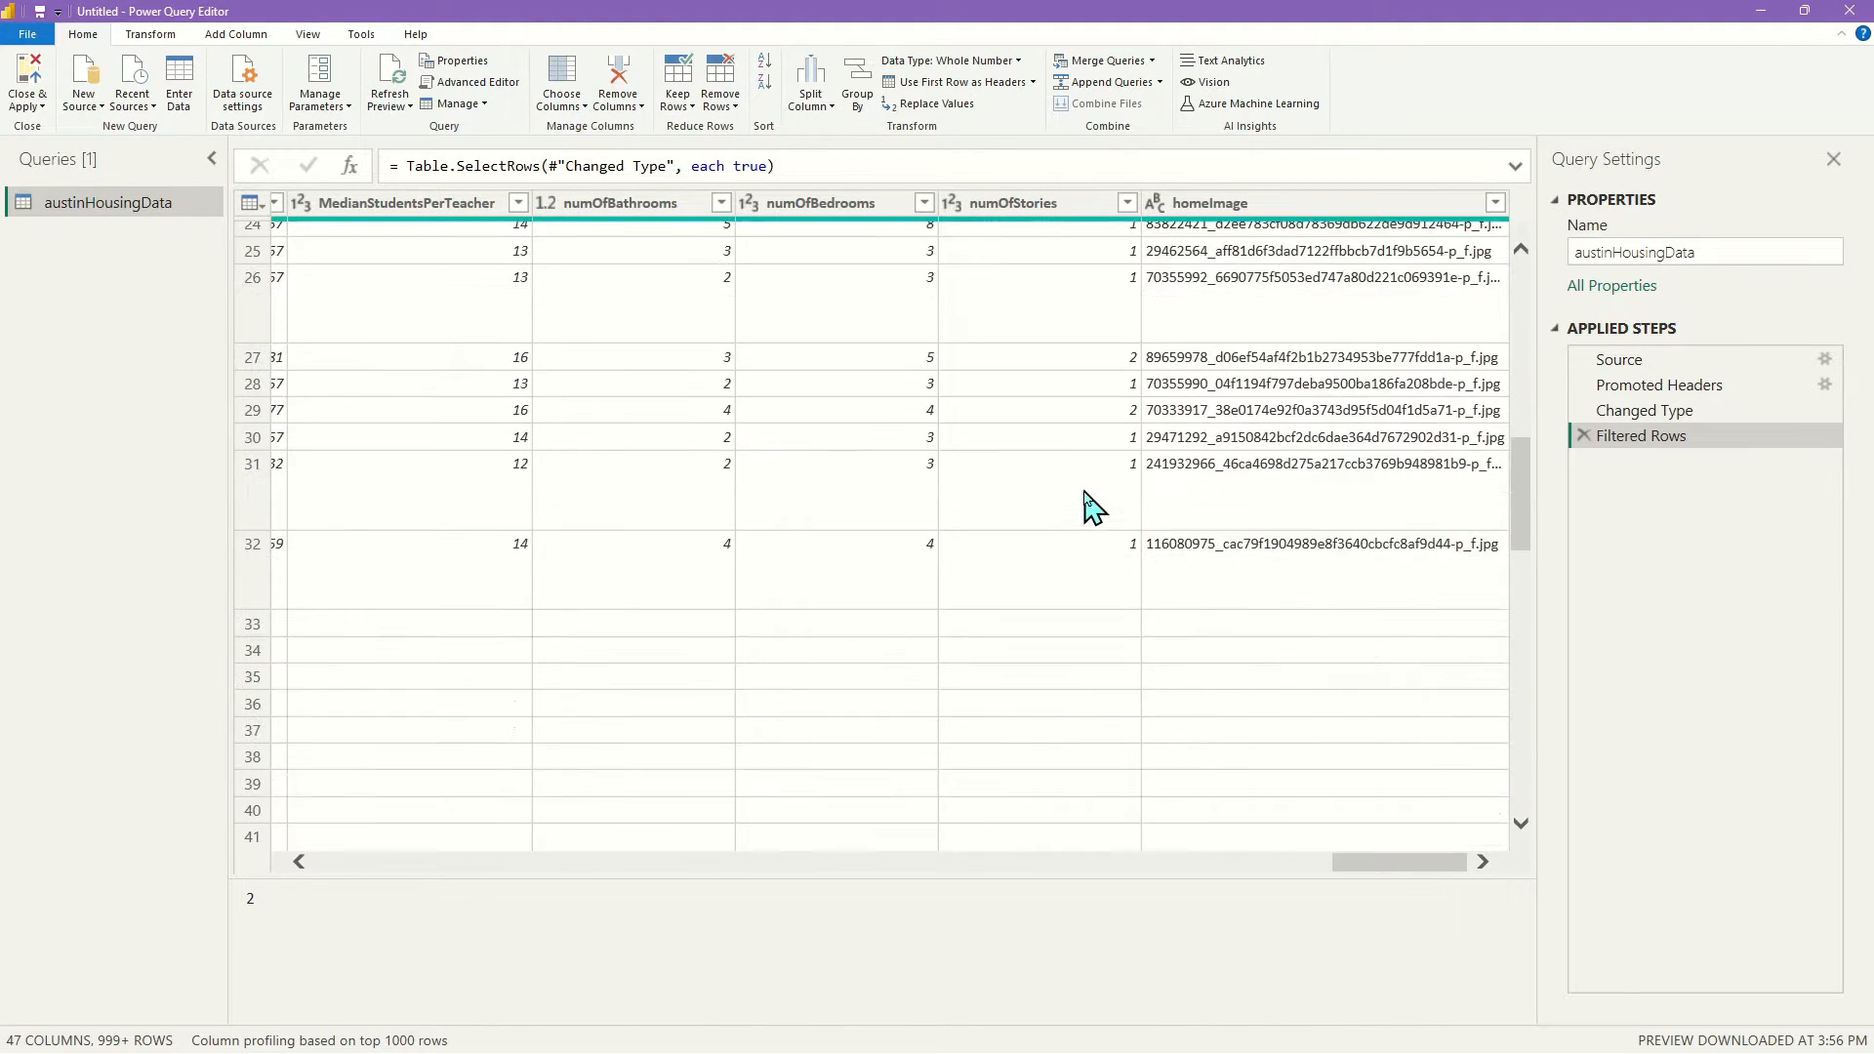
{"action": "scroll", "coordinate": [1074, 497], "scroll_direction": "down", "scroll_amount": 15}
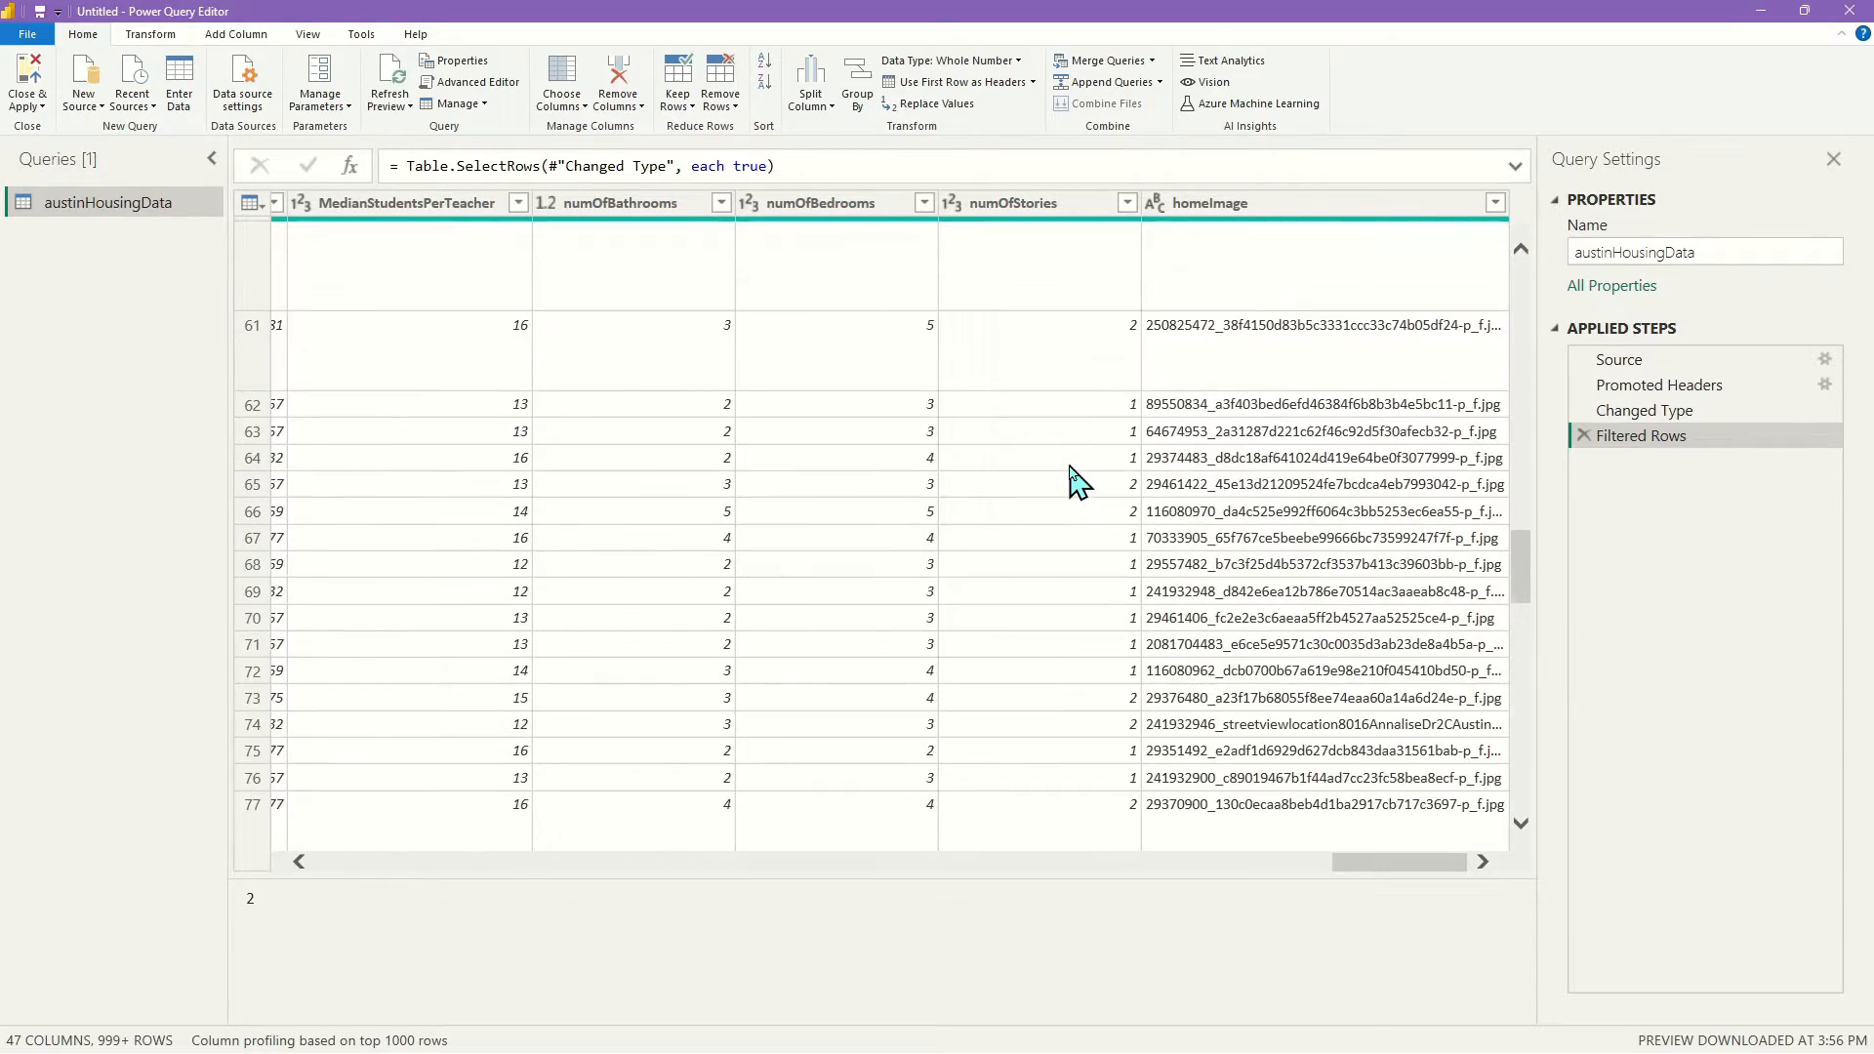
{"action": "scroll", "coordinate": [1061, 494], "scroll_direction": "up", "scroll_amount": 20}
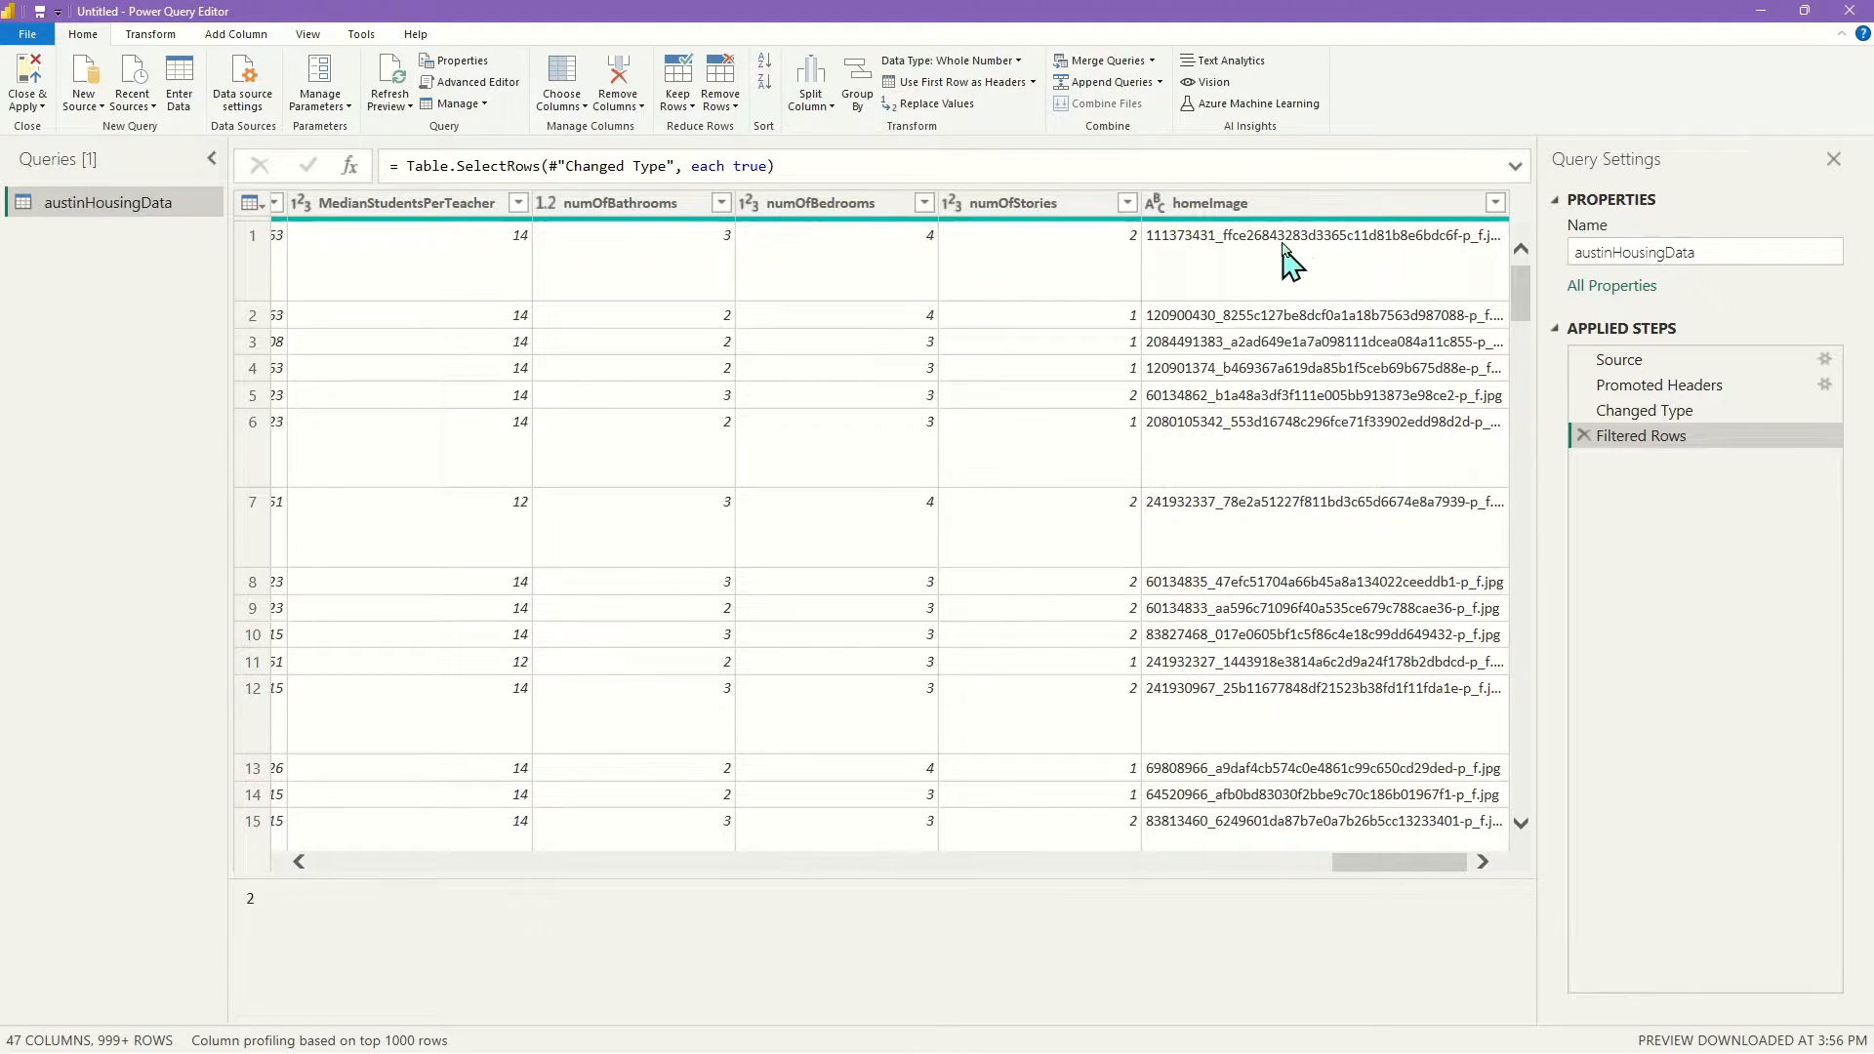
{"action": "mouse_move", "coordinate": [1442, 861]}
{"action": "left_mouse_down"}
{"action": "mouse_move", "coordinate": [1402, 868]}
{"action": "mouse_move", "coordinate": [1438, 864]}
{"action": "left_mouse_up"}
{"action": "left_click_drag", "start_coordinate": [1395, 859], "coordinate": [274, 864]}
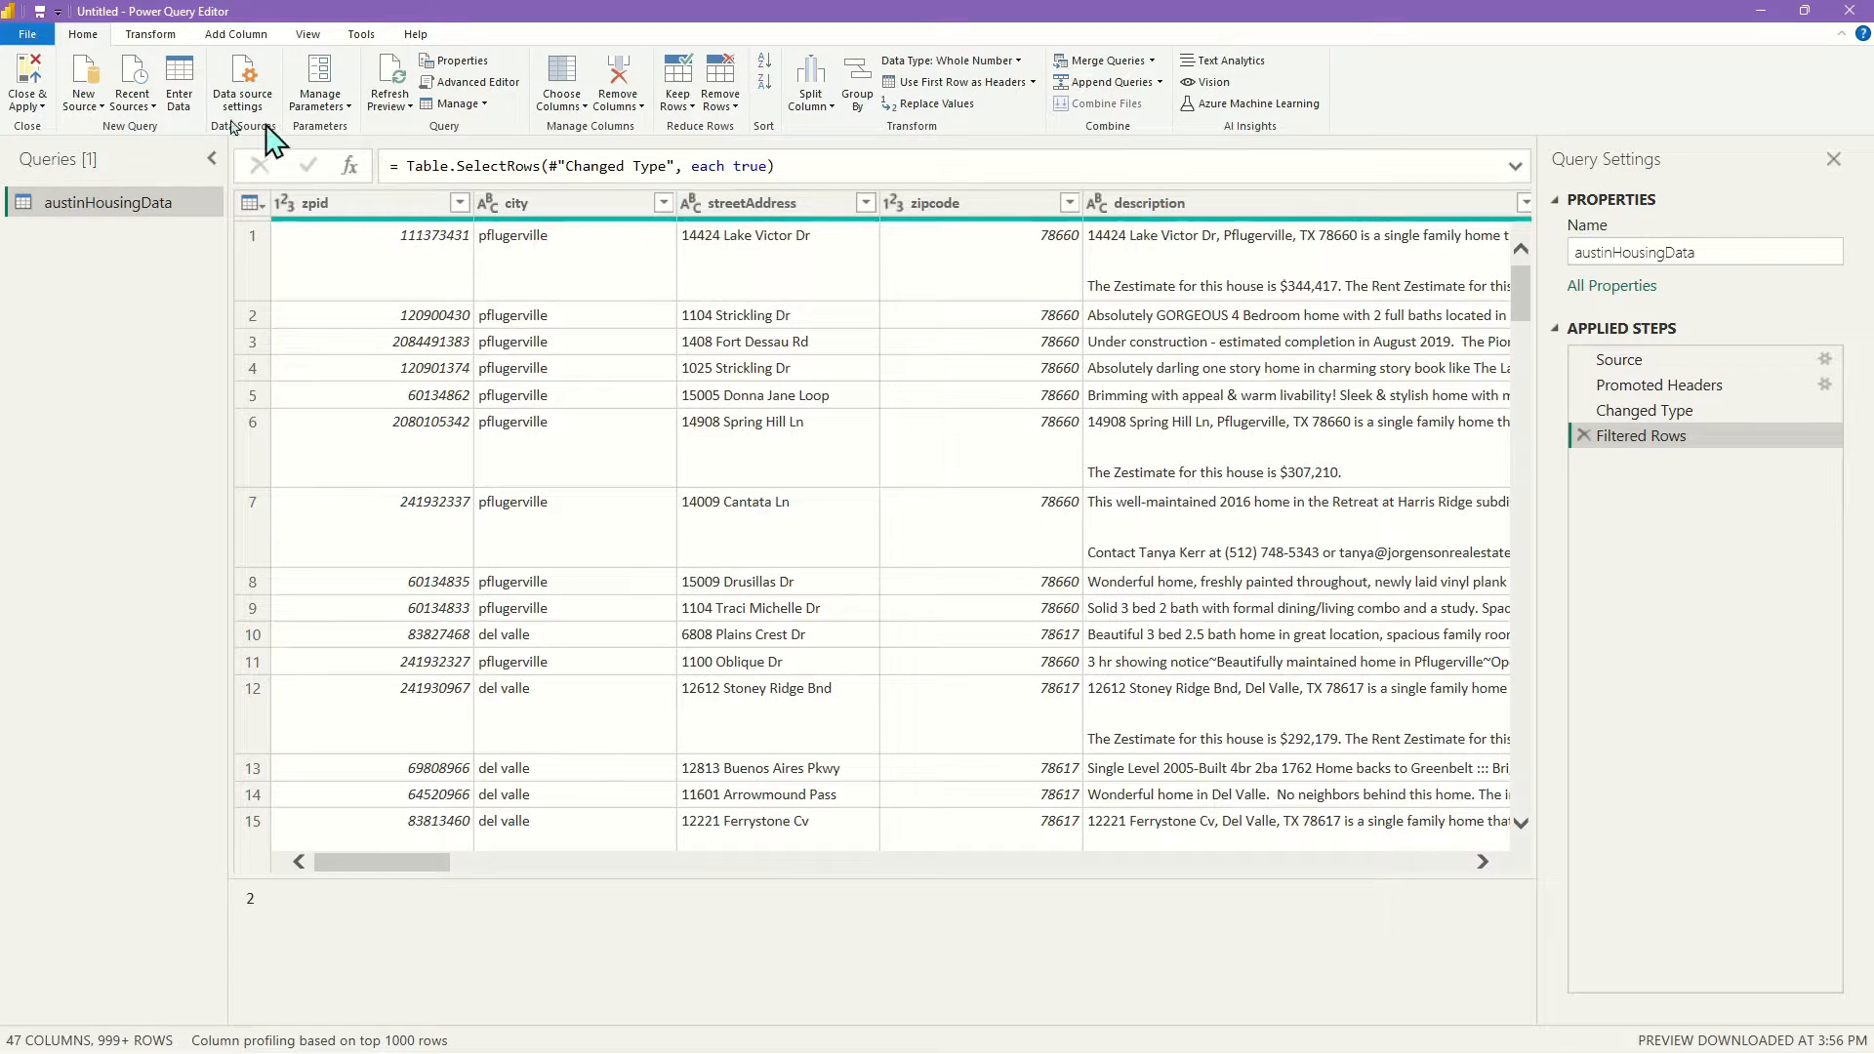
Apply the query changes and save the report as test in Housing_Data\tutorial
{"action": "left_click", "coordinate": [33, 78]}
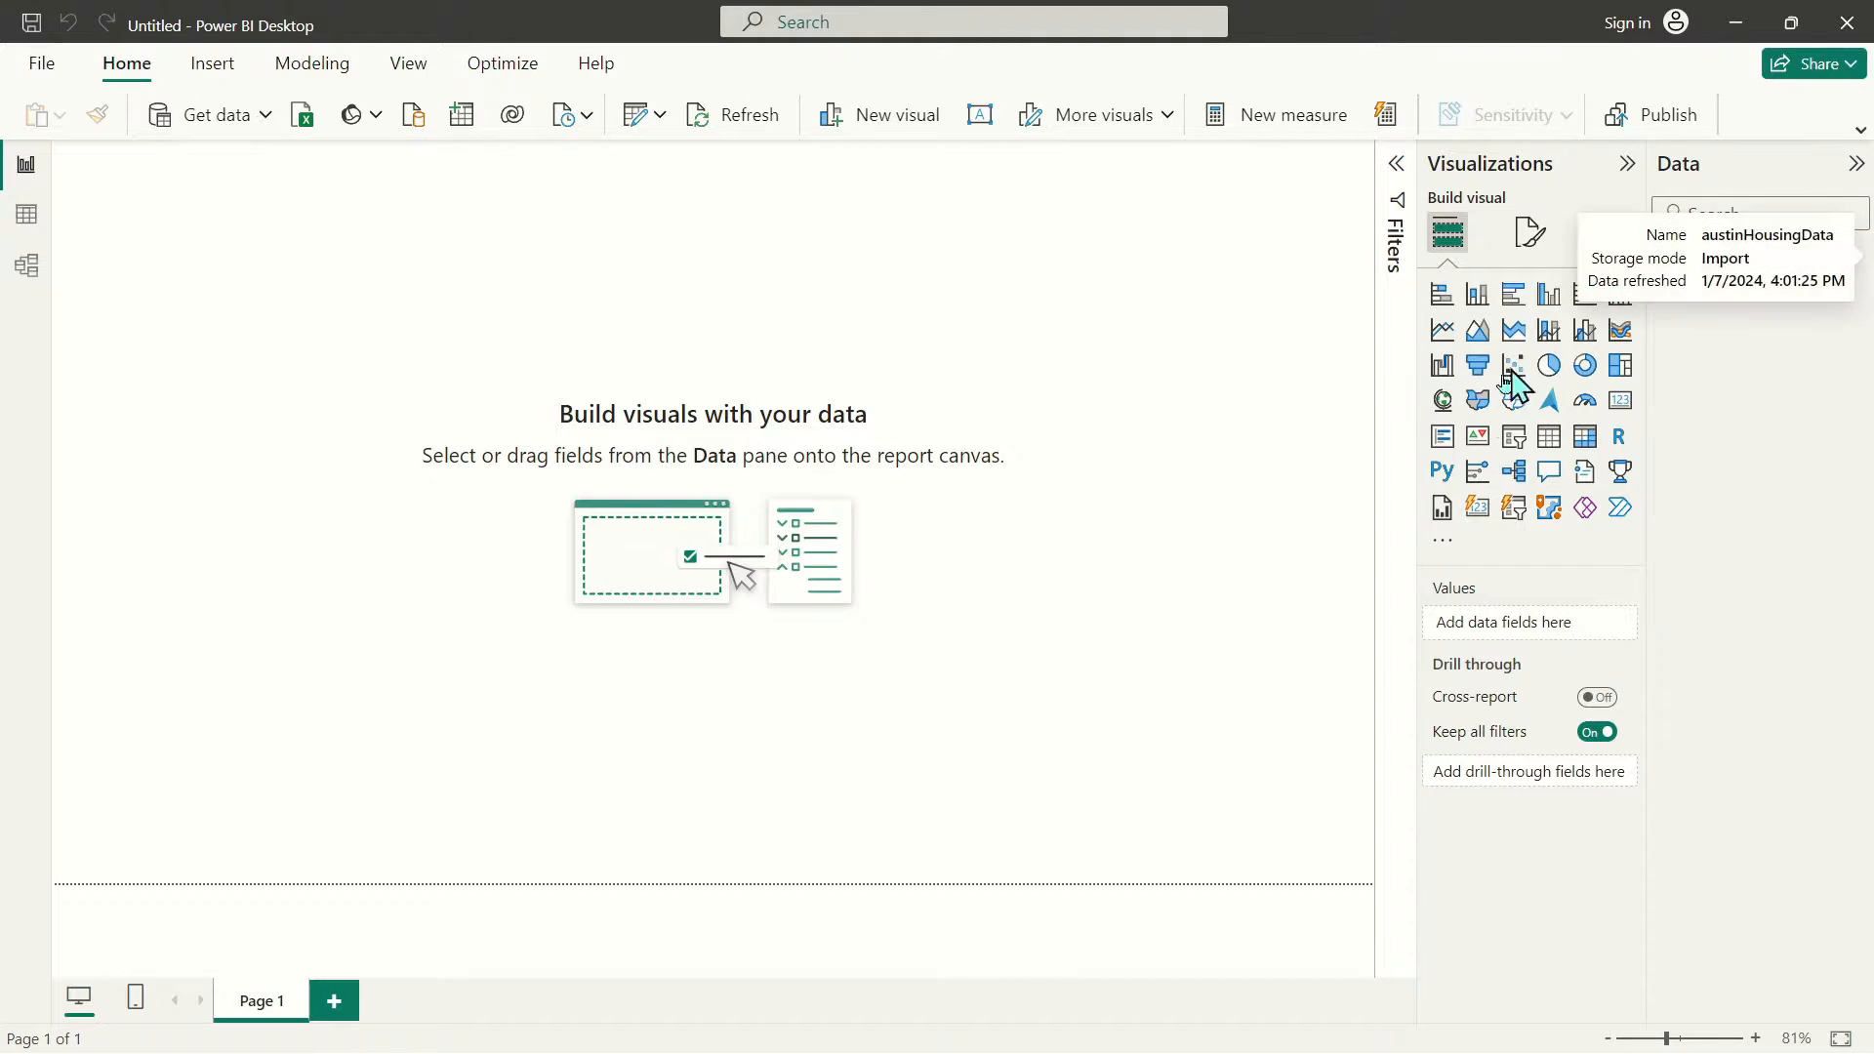
{"action": "left_click", "coordinate": [40, 64]}
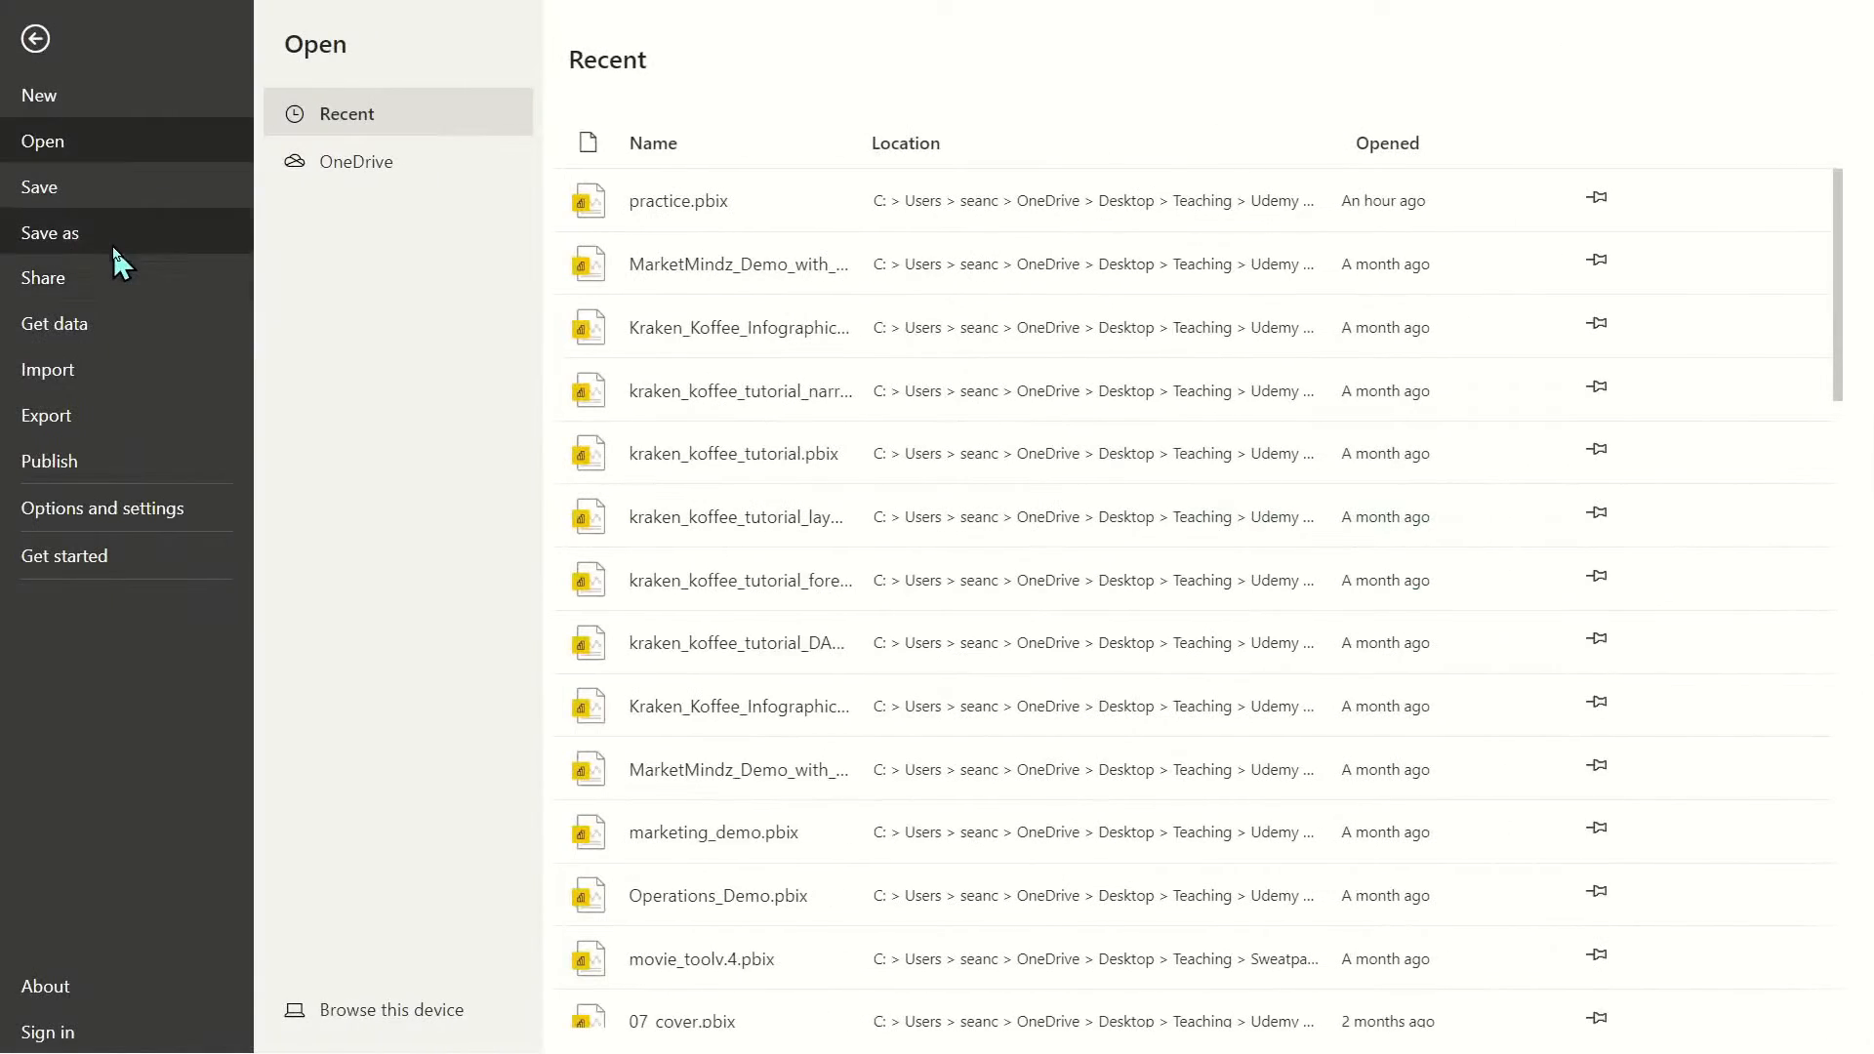
{"action": "left_click", "coordinate": [125, 244]}
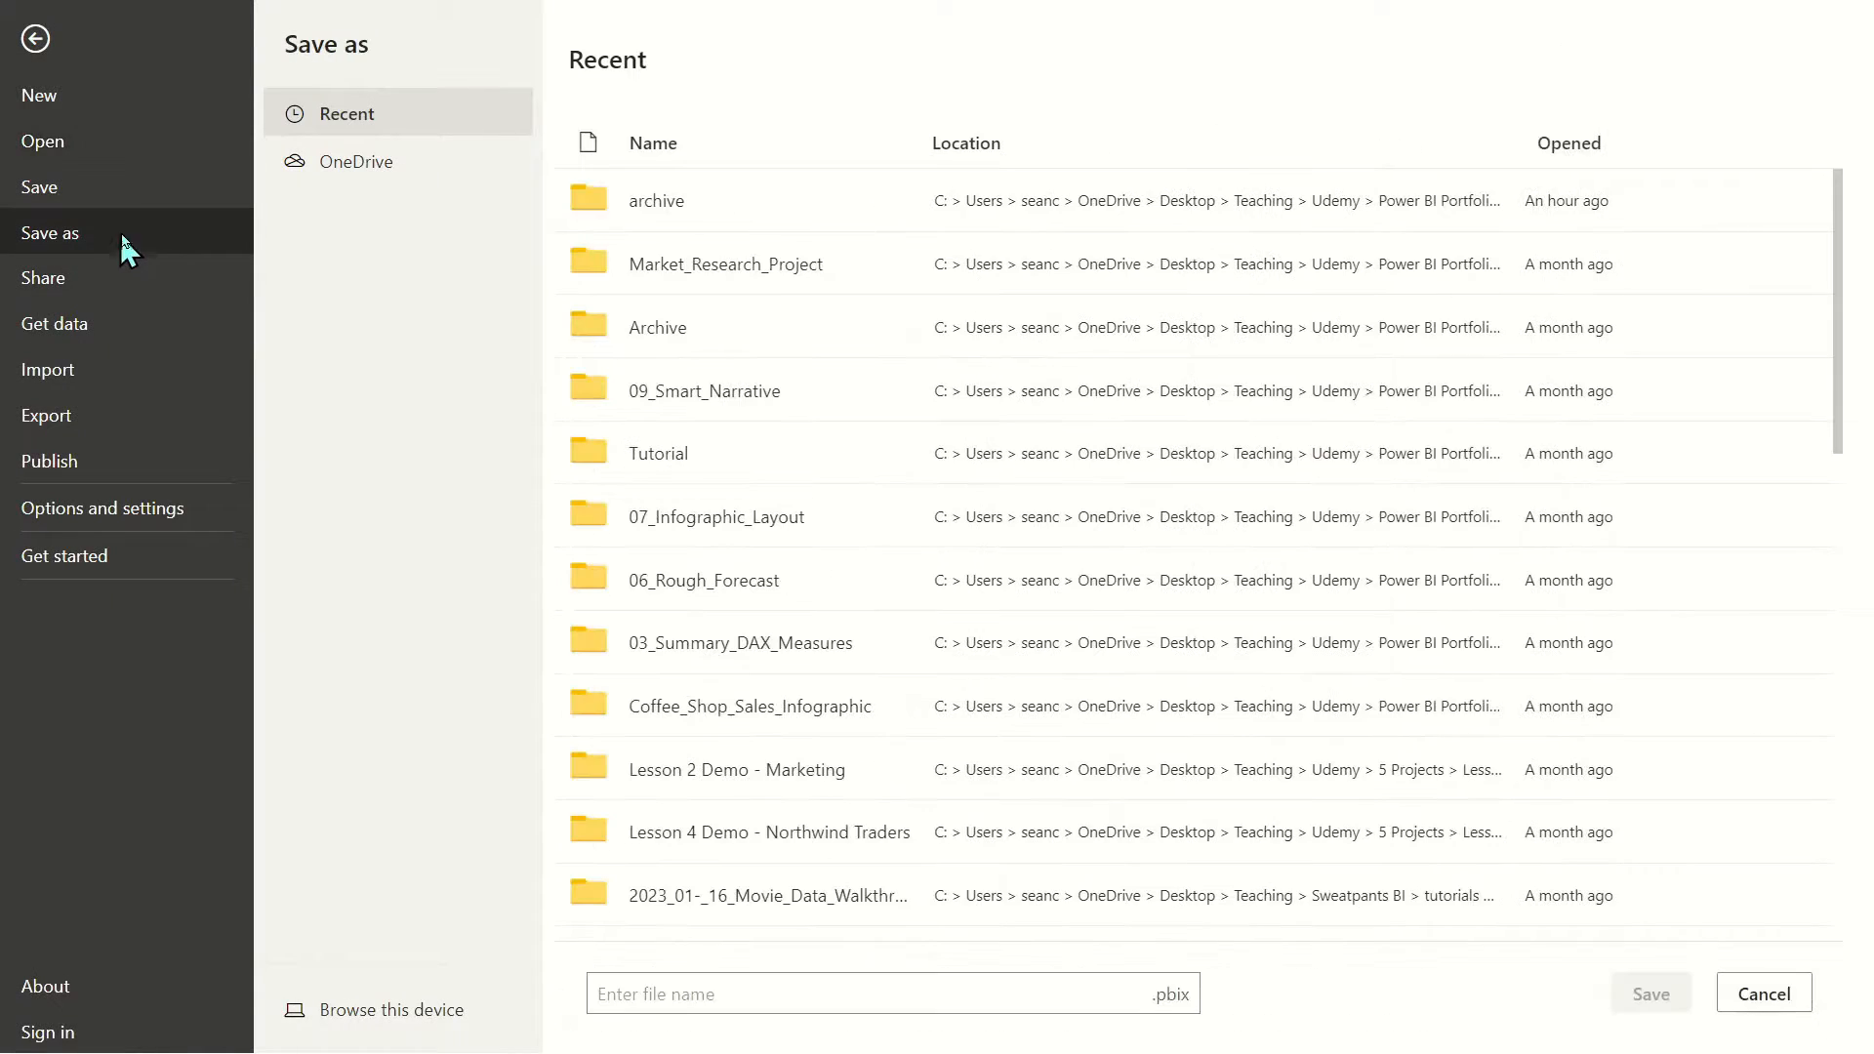
{"action": "left_click", "coordinate": [395, 1019]}
{"action": "left_click", "coordinate": [505, 61]}
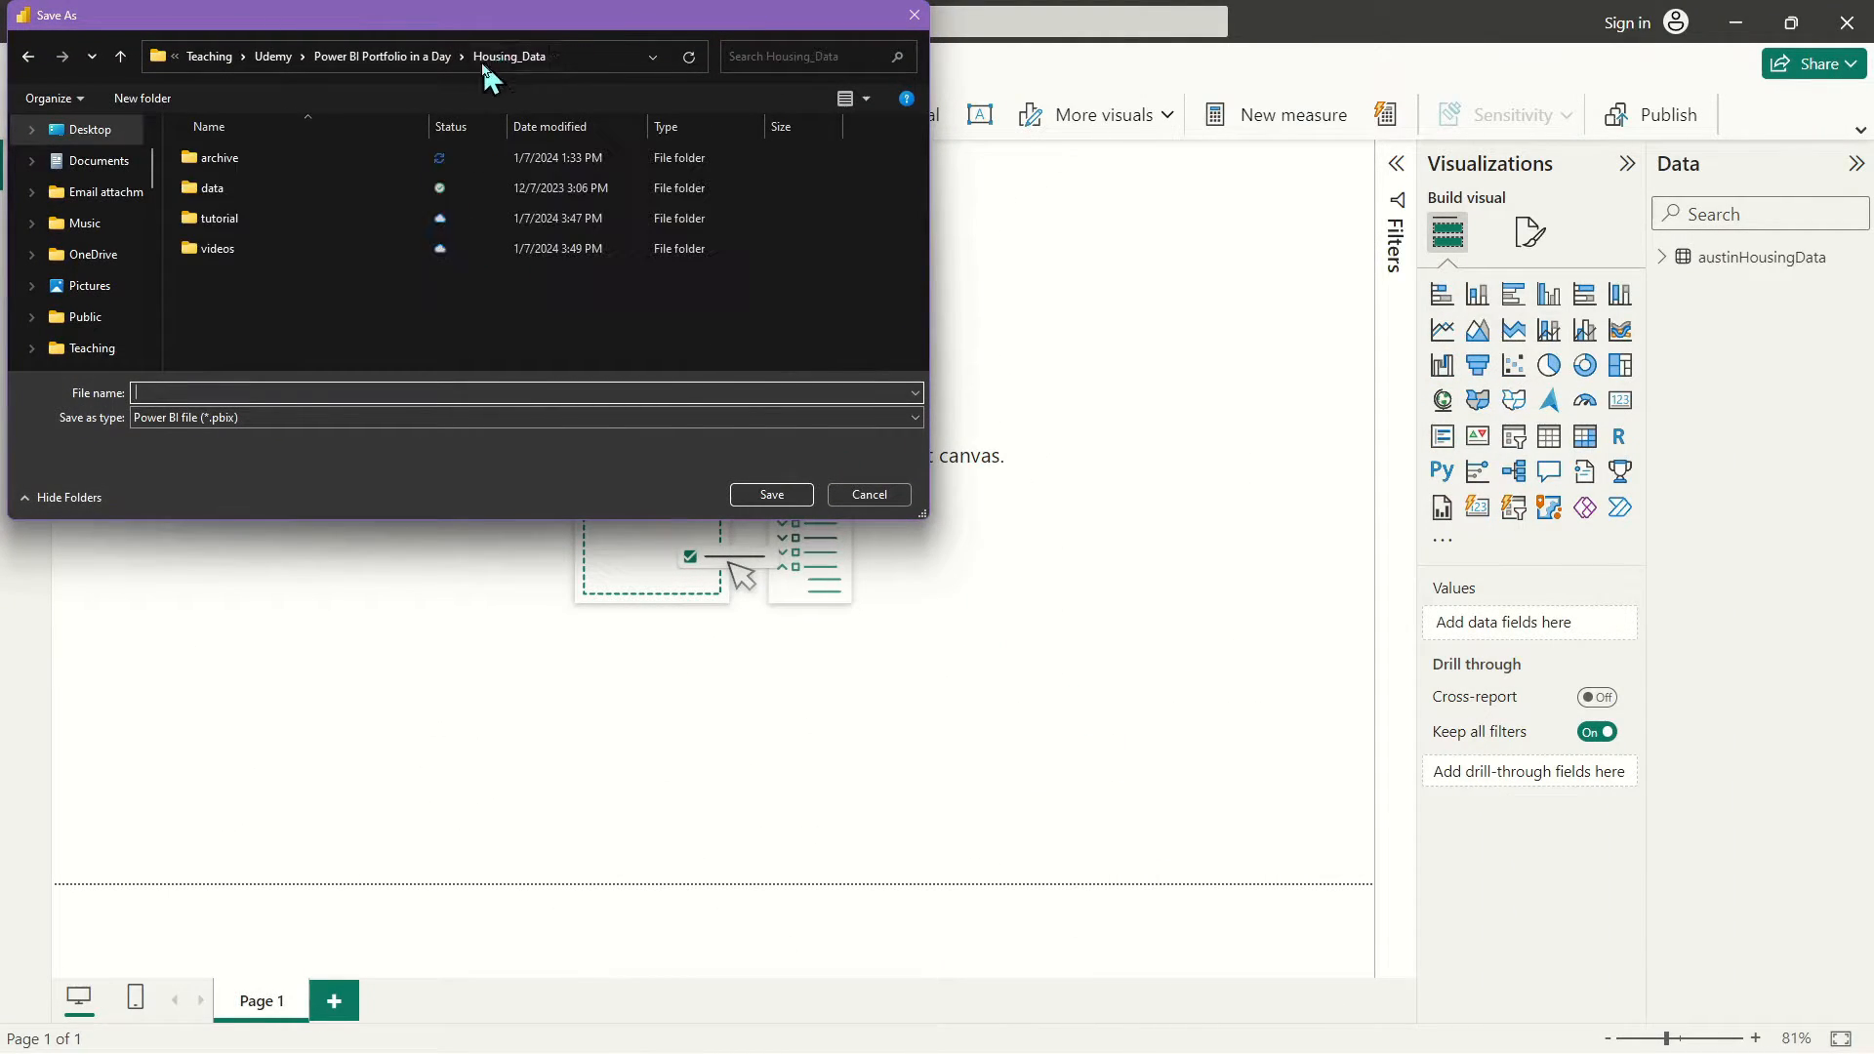
{"action": "double_click", "coordinate": [264, 218]}
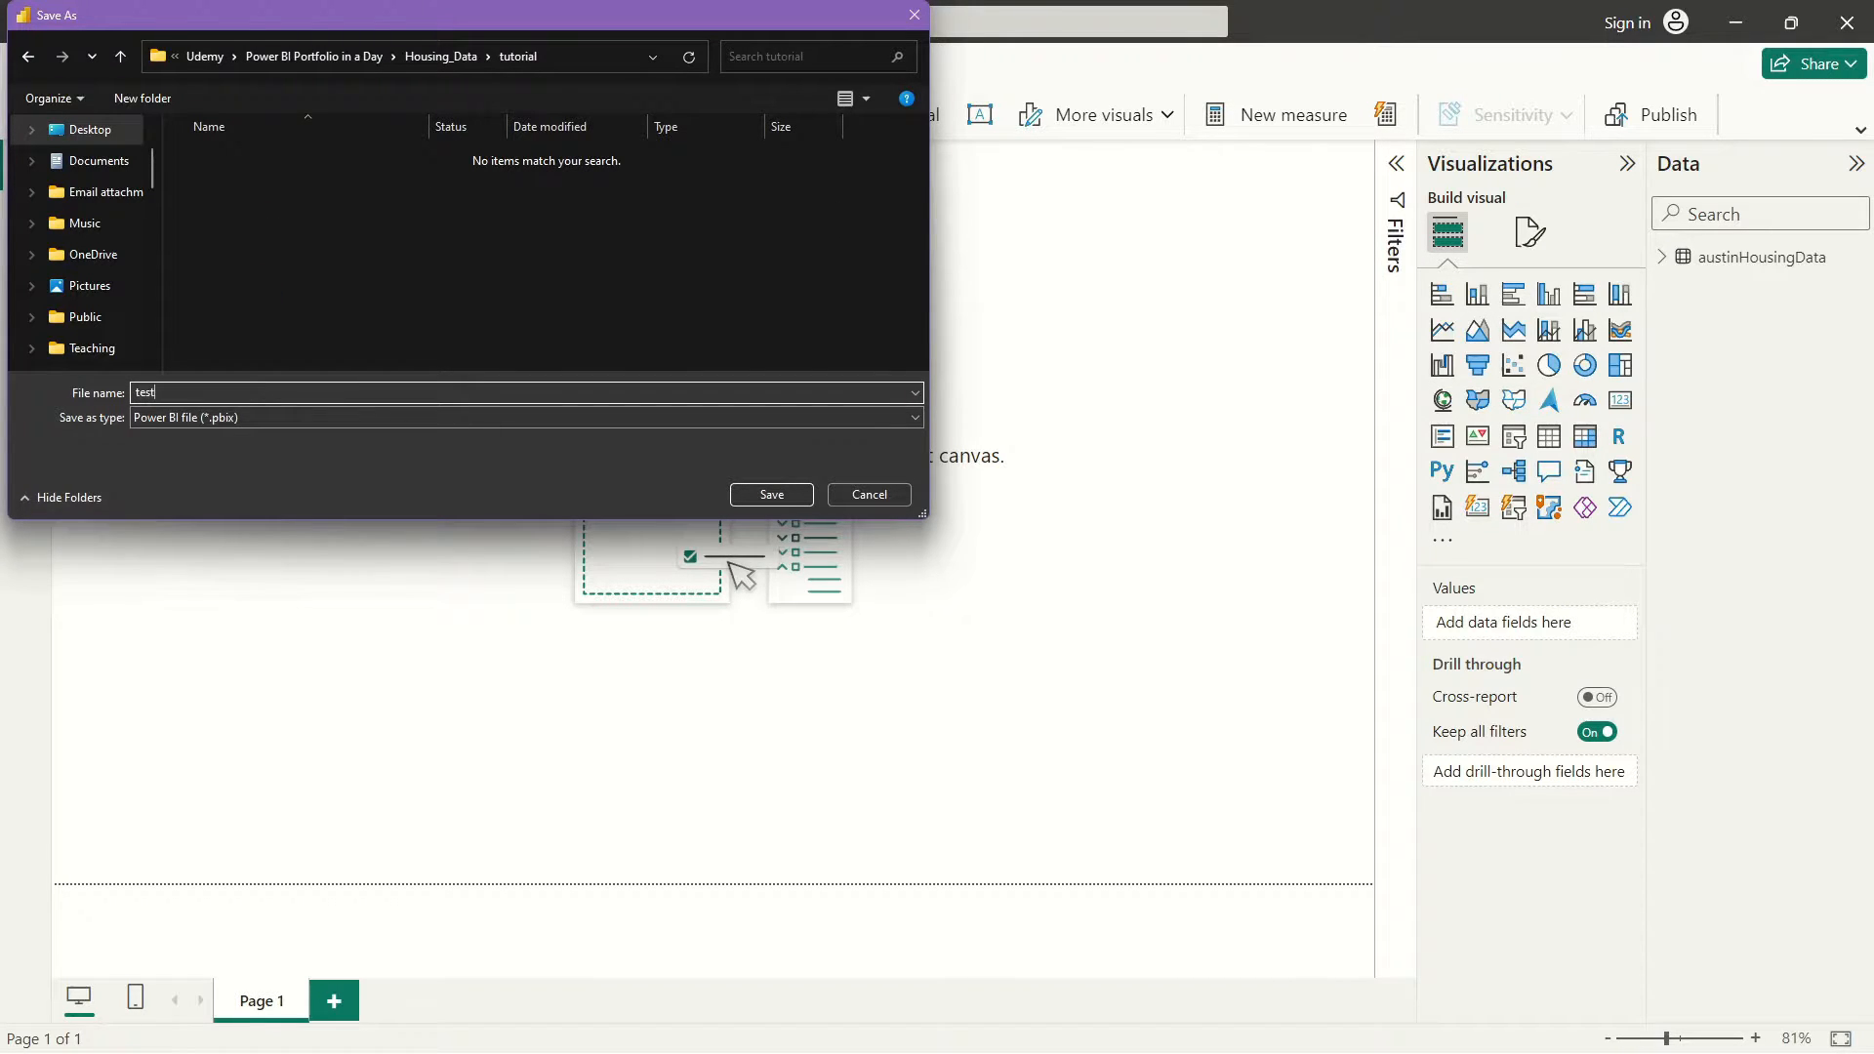
{"action": "type", "text": "test"}
{"action": "key", "text": "Return"}
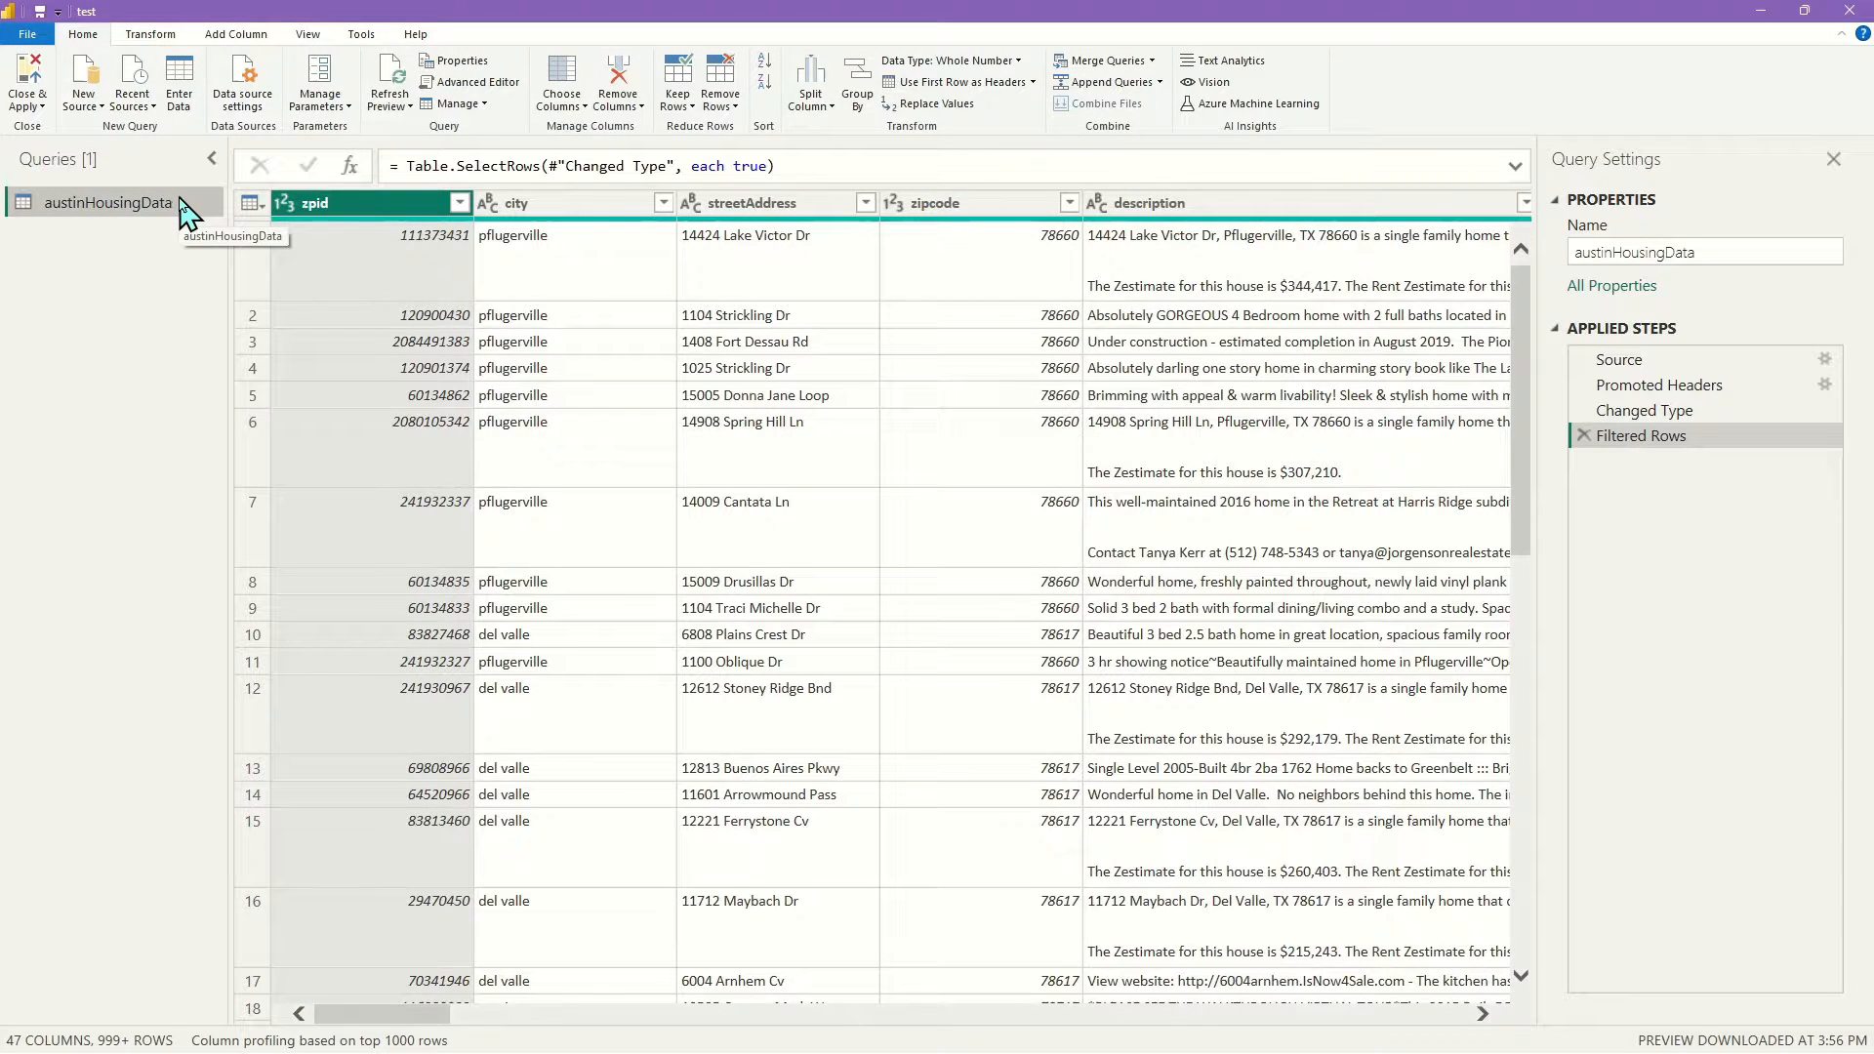
Disable loading for austinHousingData, apply the change, and return to the Power Query Editor
{"action": "right_click", "coordinate": [142, 204]}
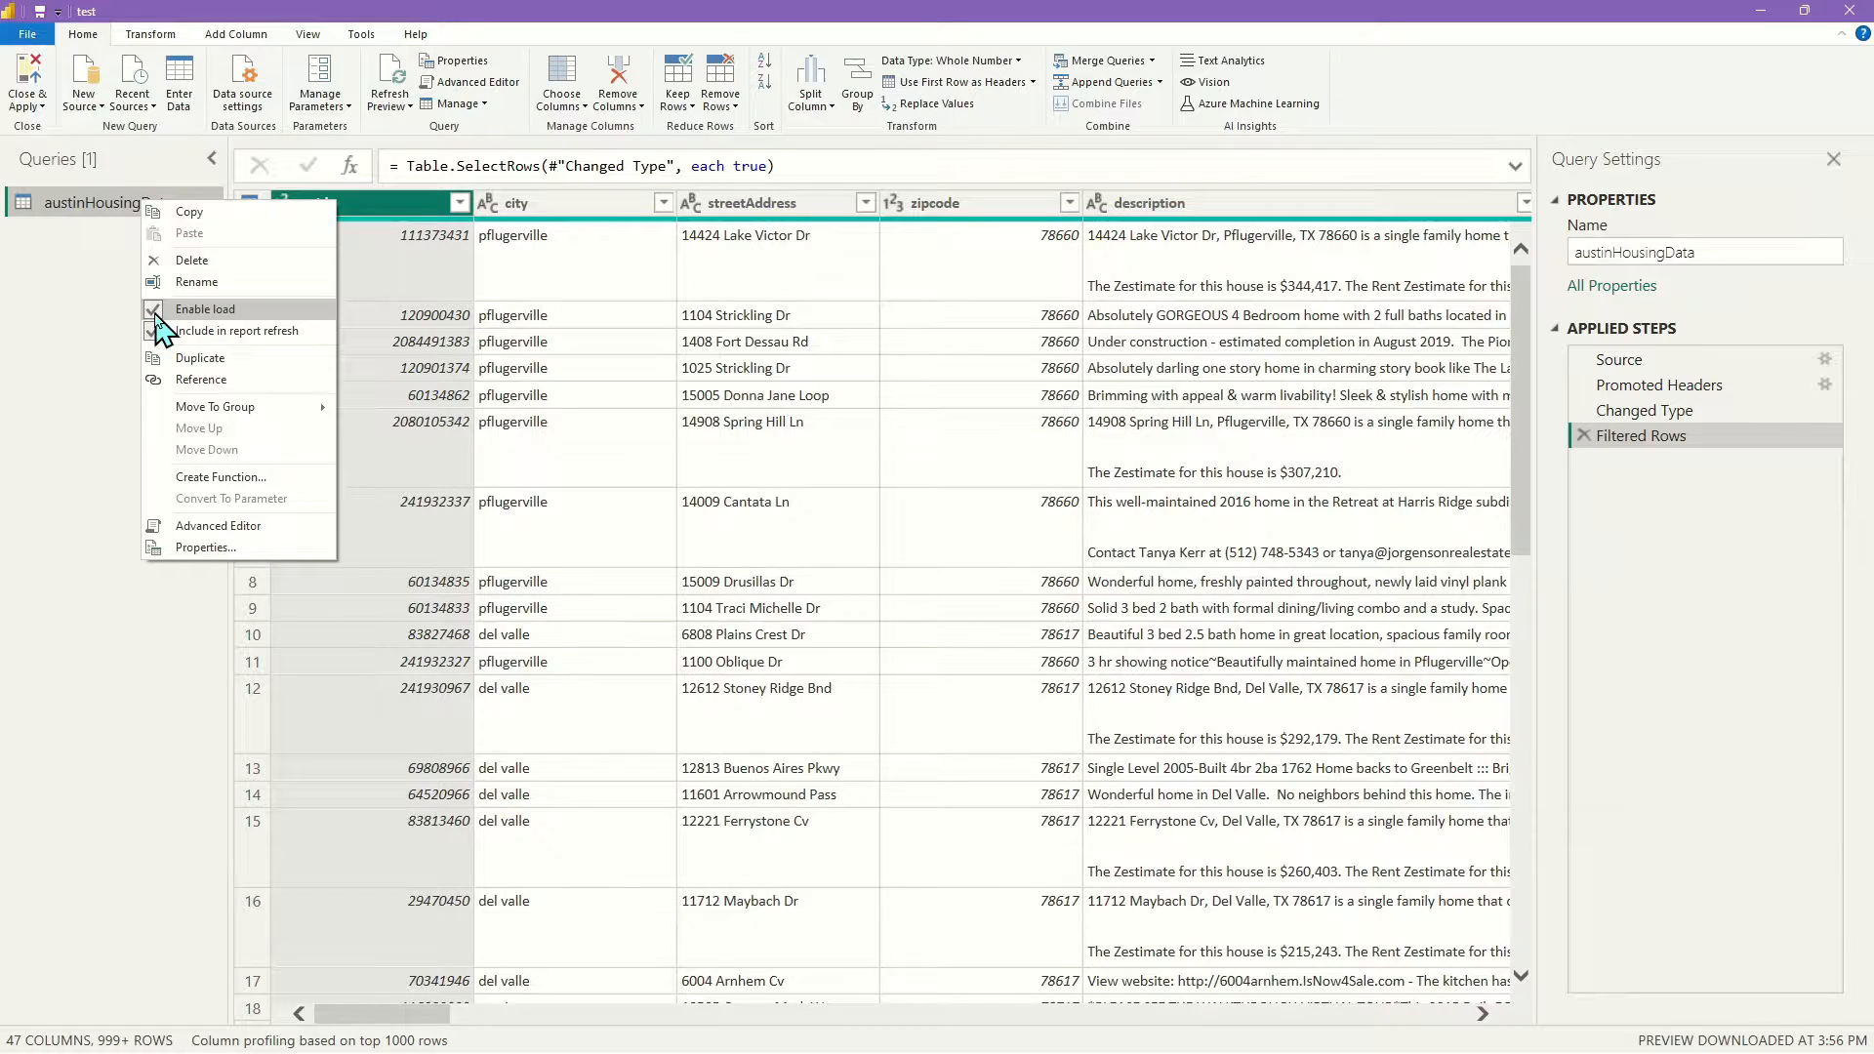
{"action": "left_click", "coordinate": [183, 310]}
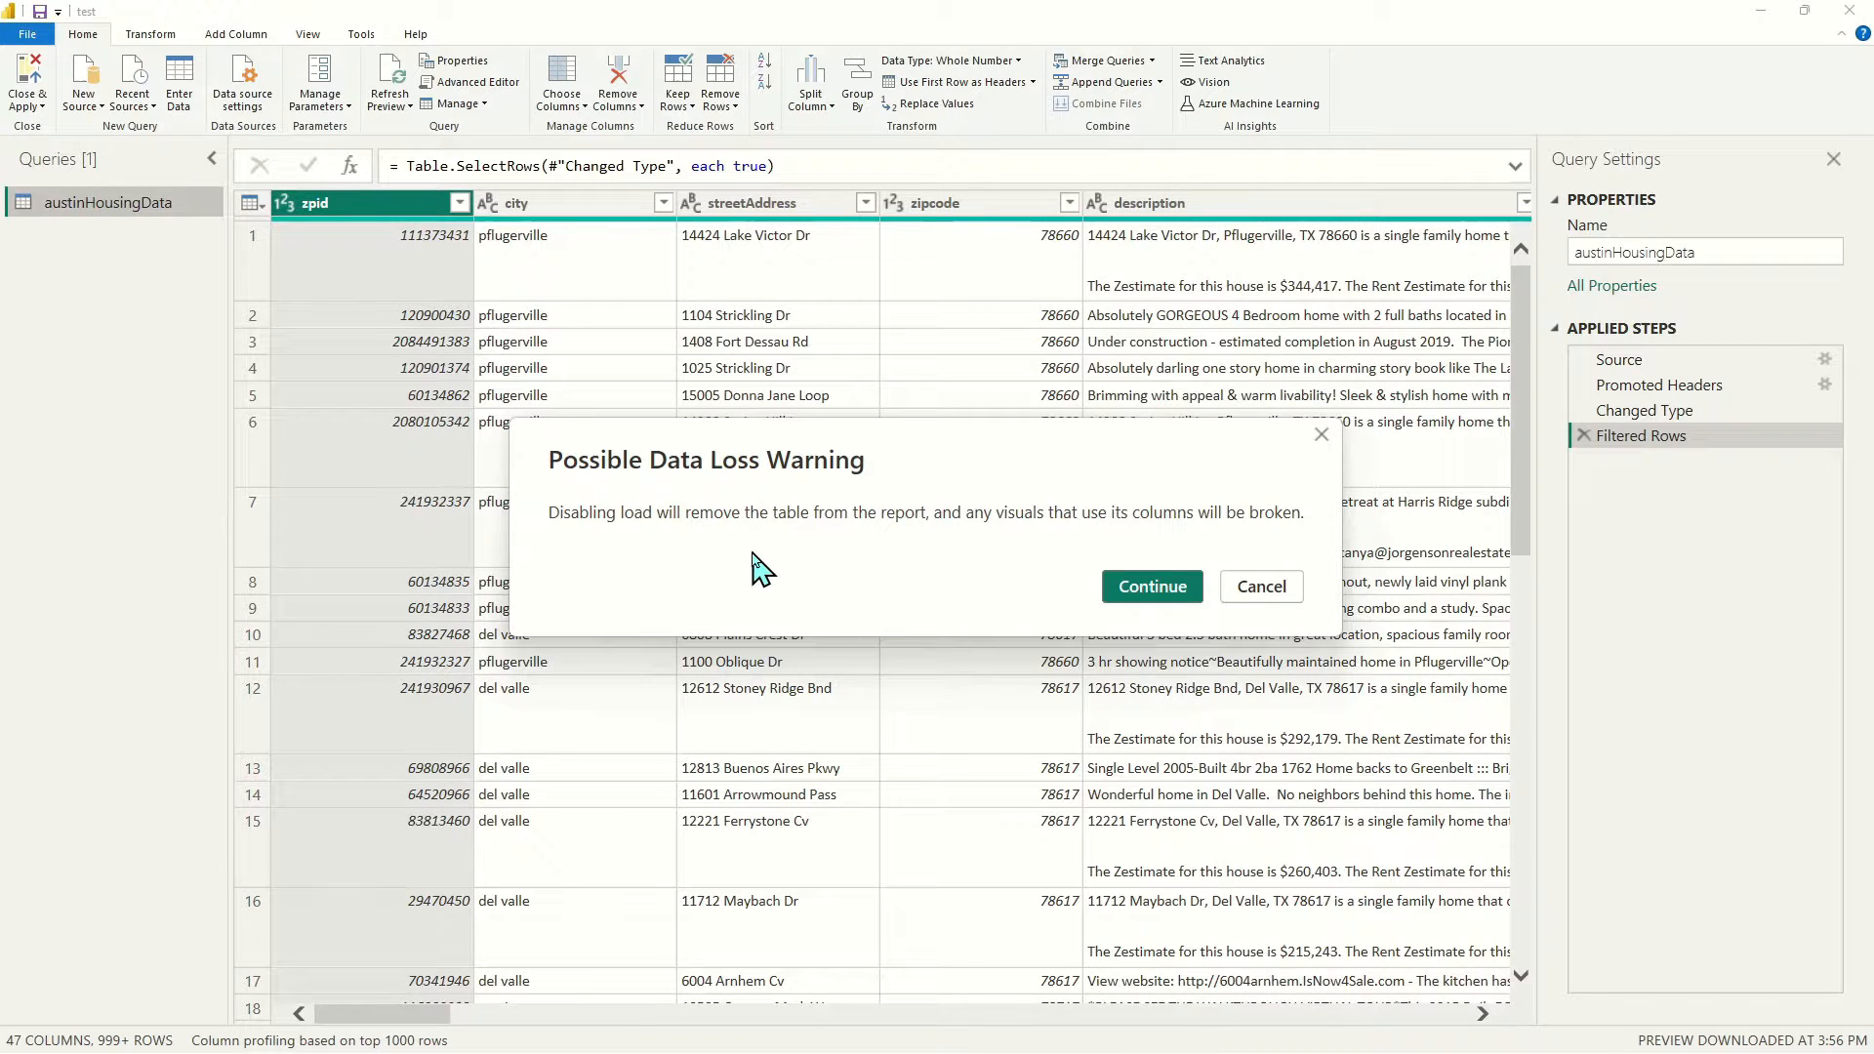
{"action": "left_click", "coordinate": [1154, 589]}
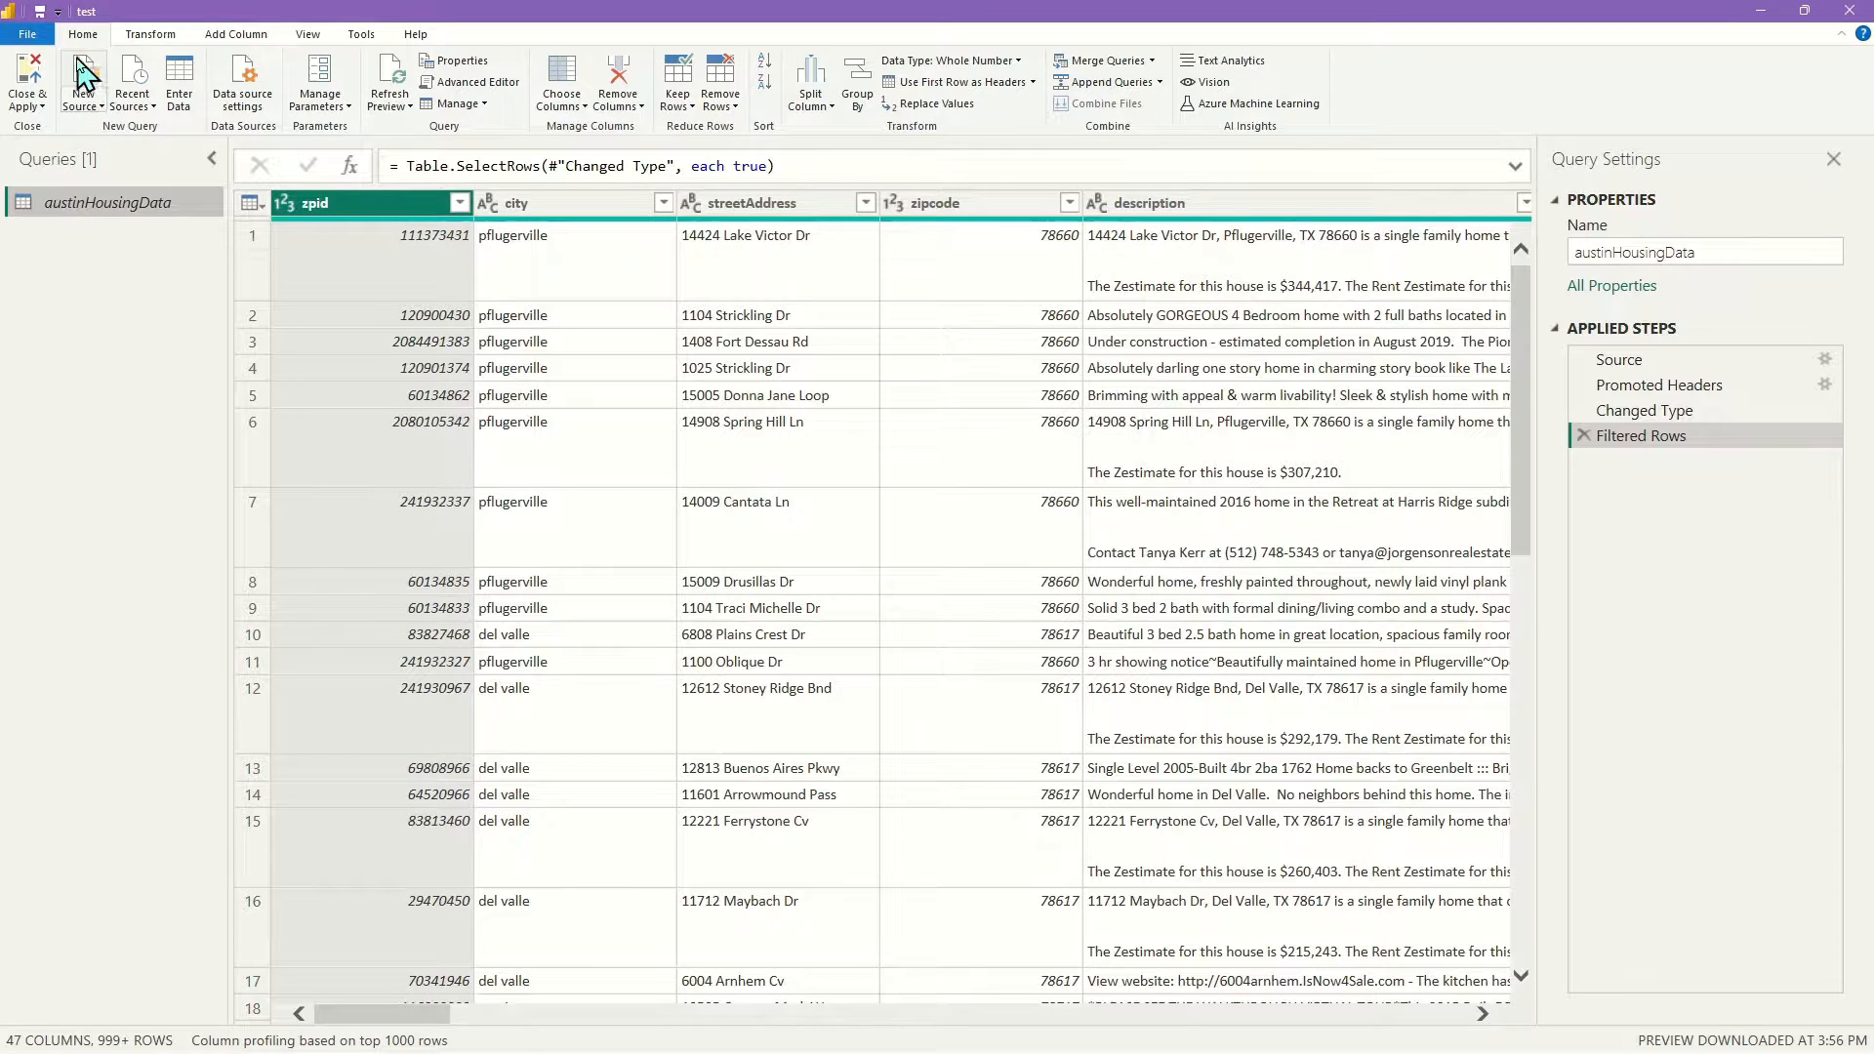
{"action": "left_click", "coordinate": [19, 83]}
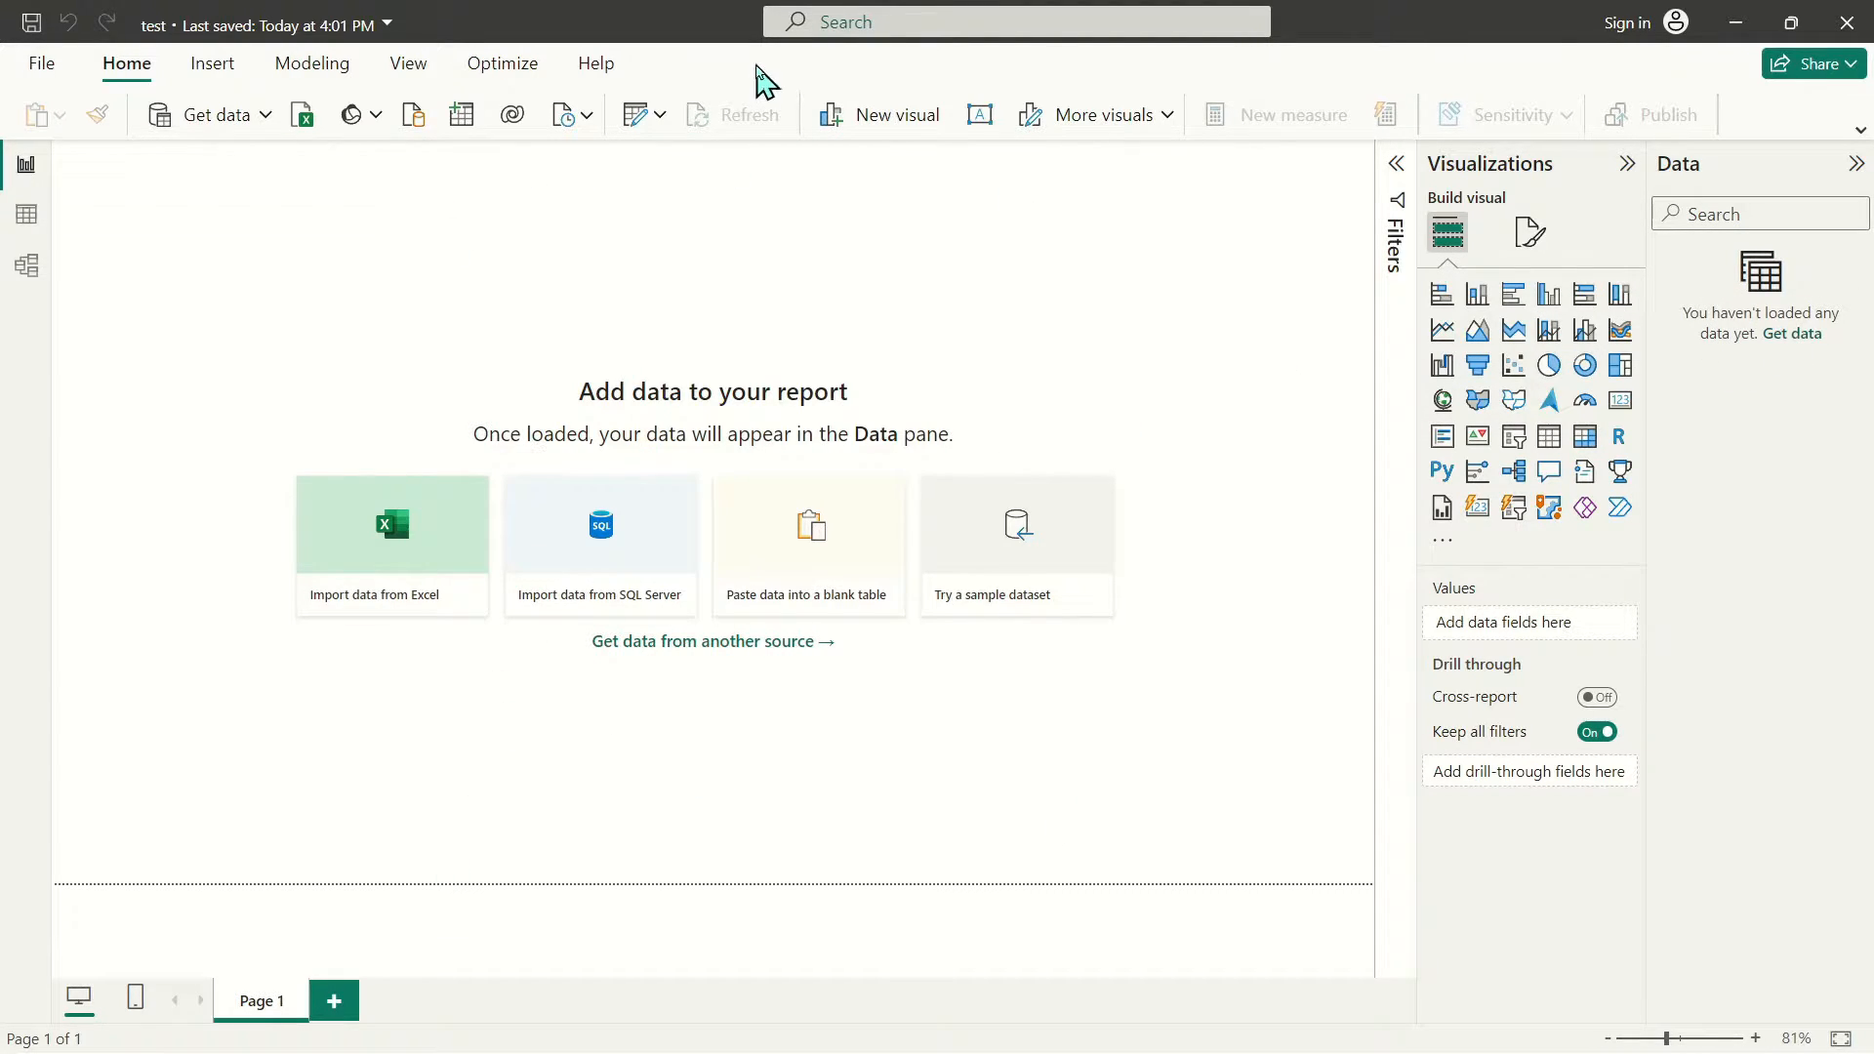
{"action": "left_click", "coordinate": [633, 117]}
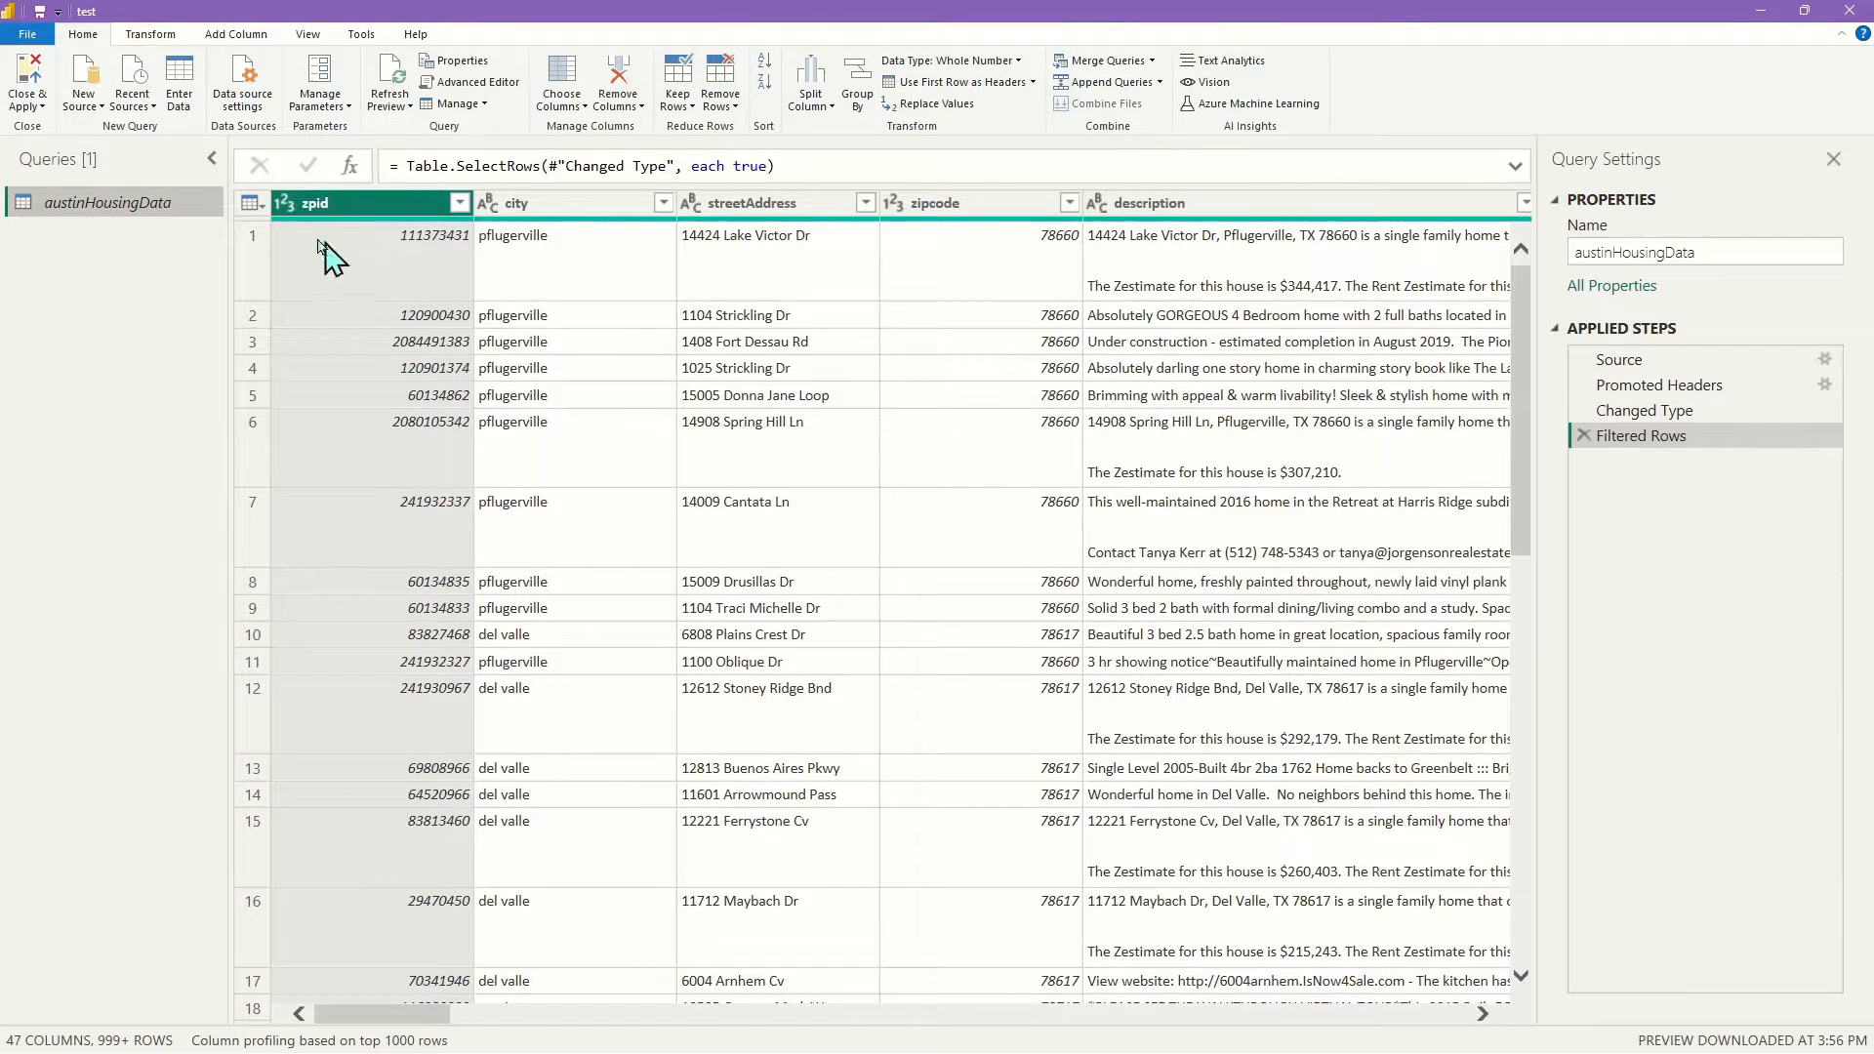
Append _source to the austinHousingData query name, then scan across its 47 columns
{"action": "double_click", "coordinate": [168, 203]}
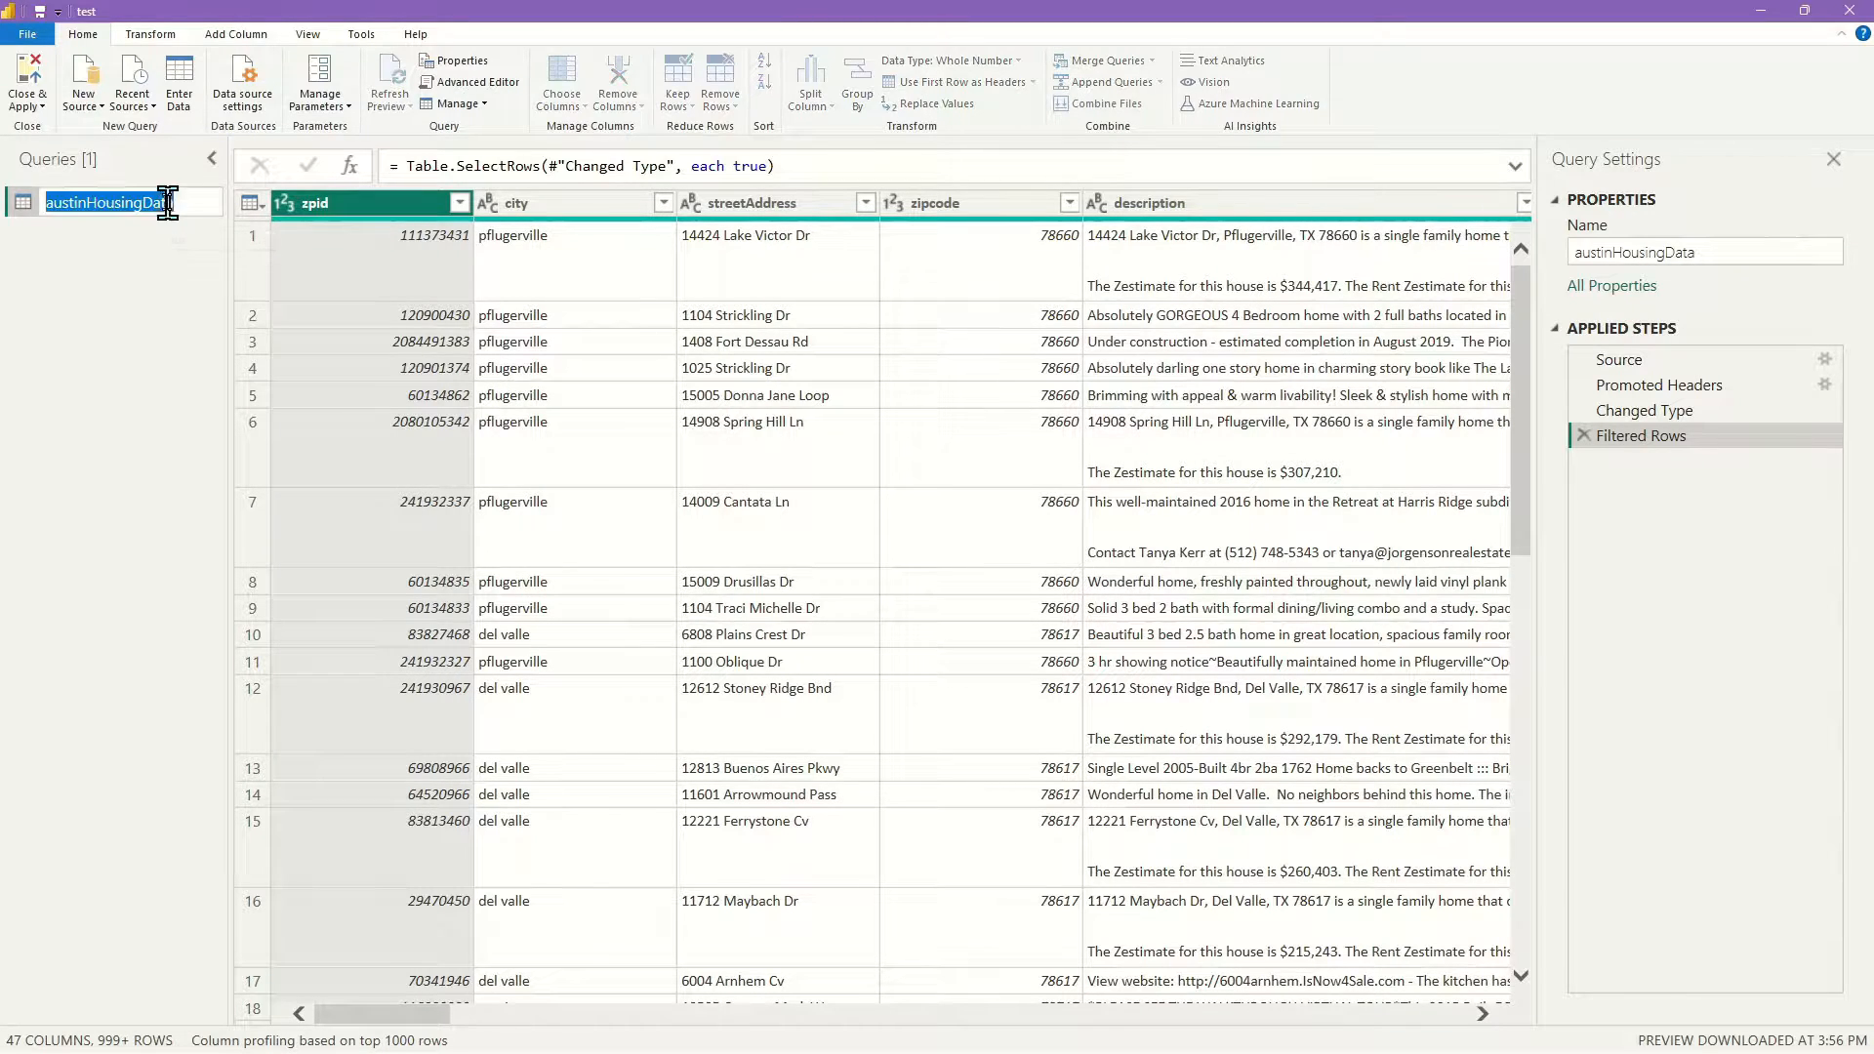
{"action": "left_click", "coordinate": [194, 203]}
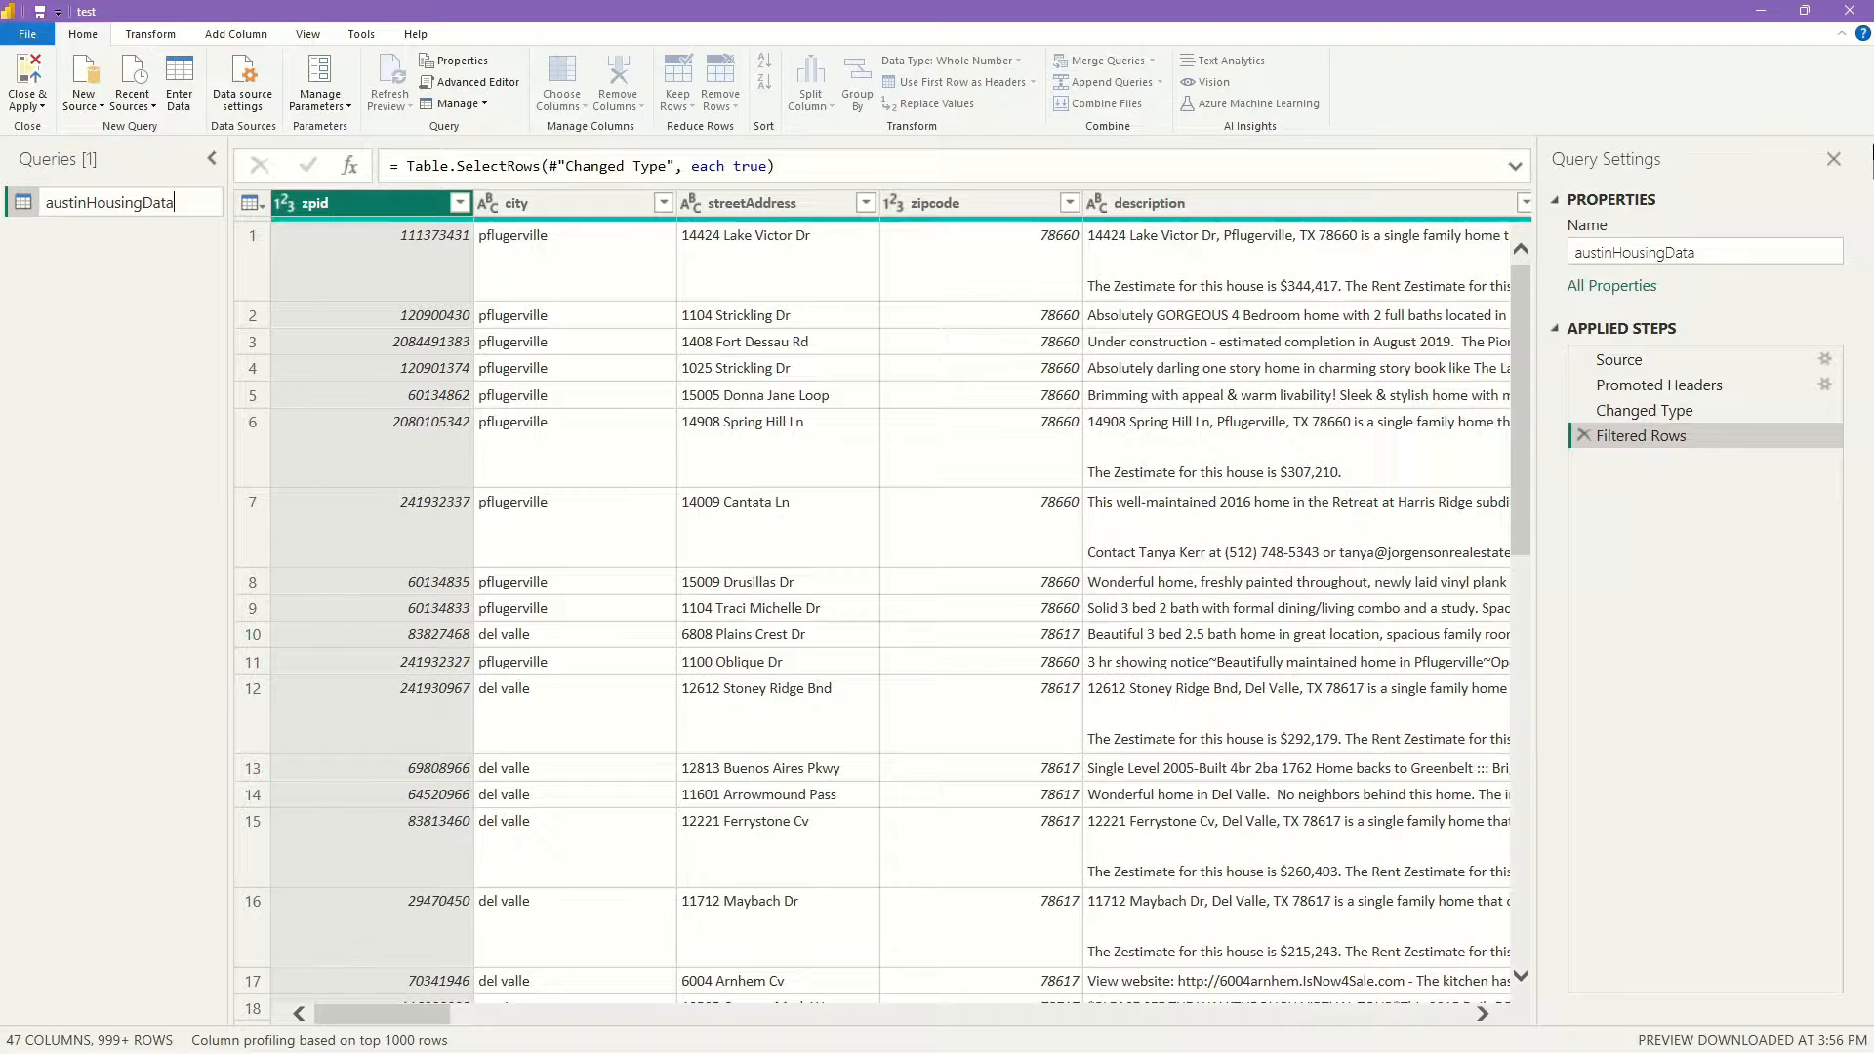
{"action": "type", "text": "_source"}
{"action": "key", "text": "Return"}
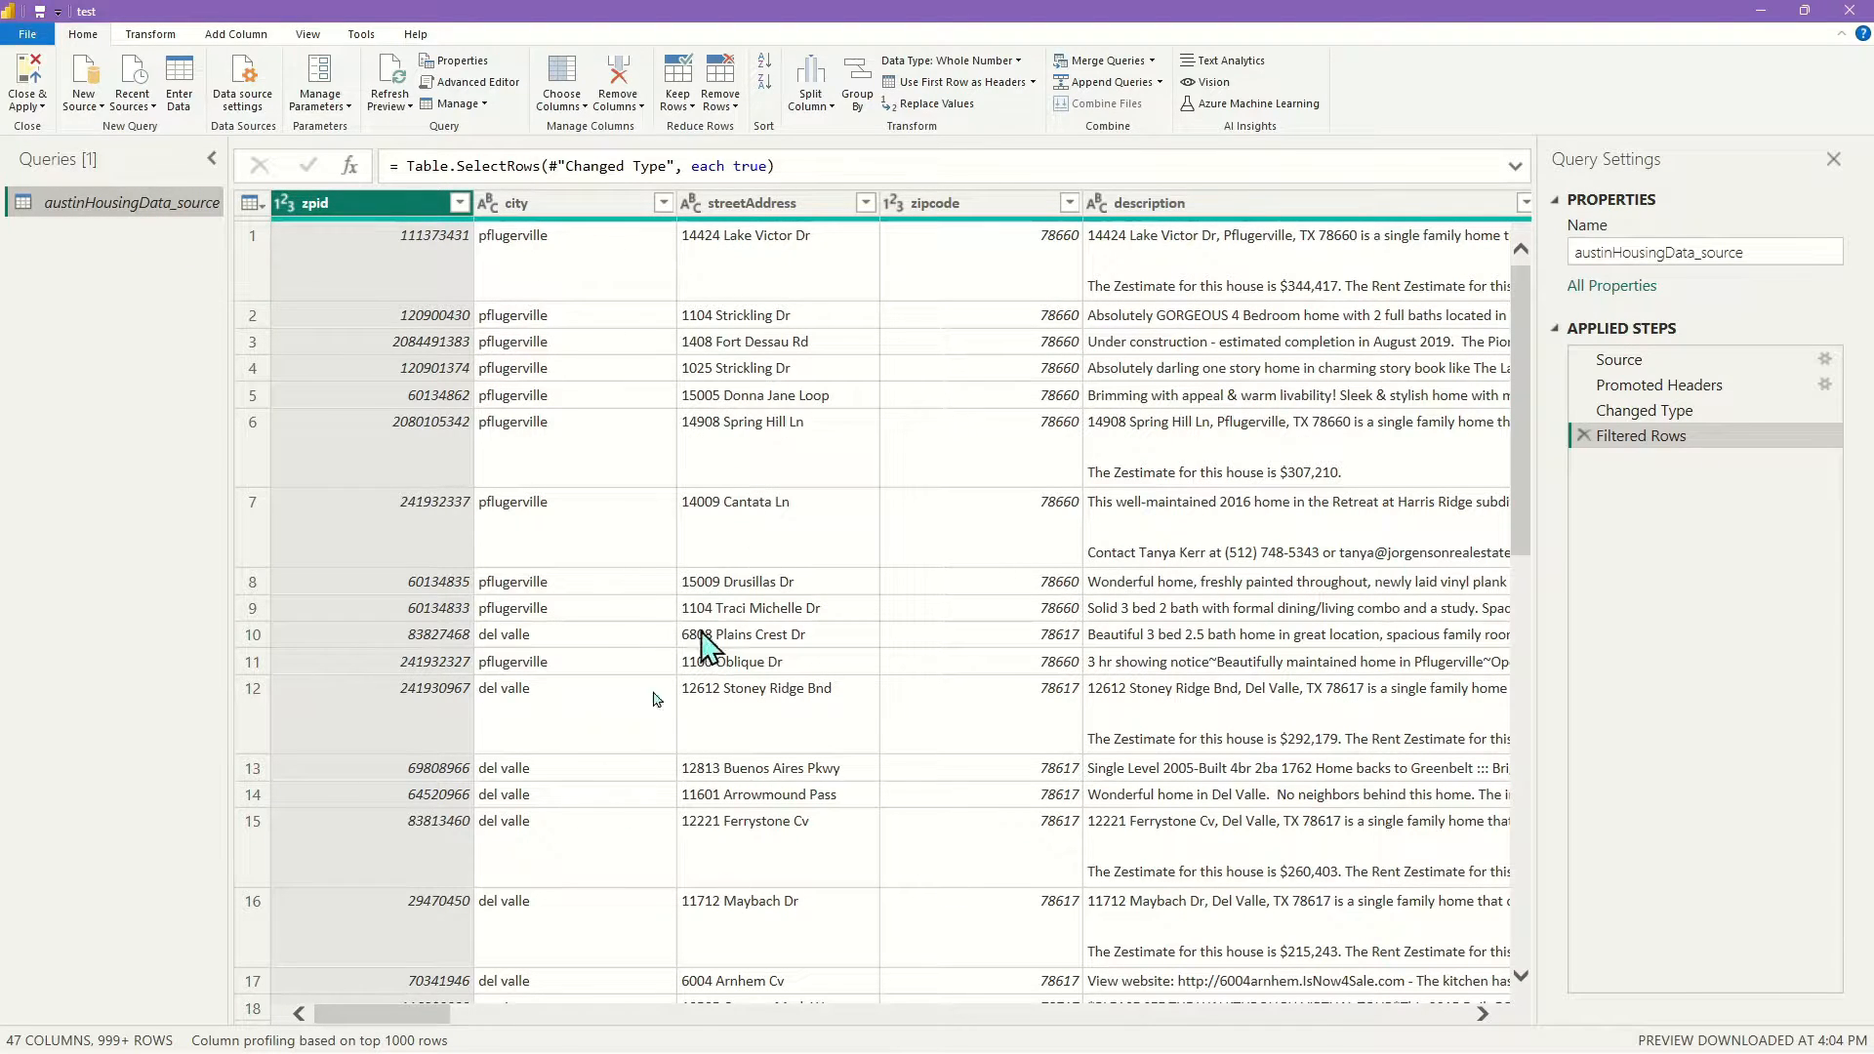
{"action": "left_click_drag", "start_coordinate": [389, 1015], "coordinate": [1458, 1008]}
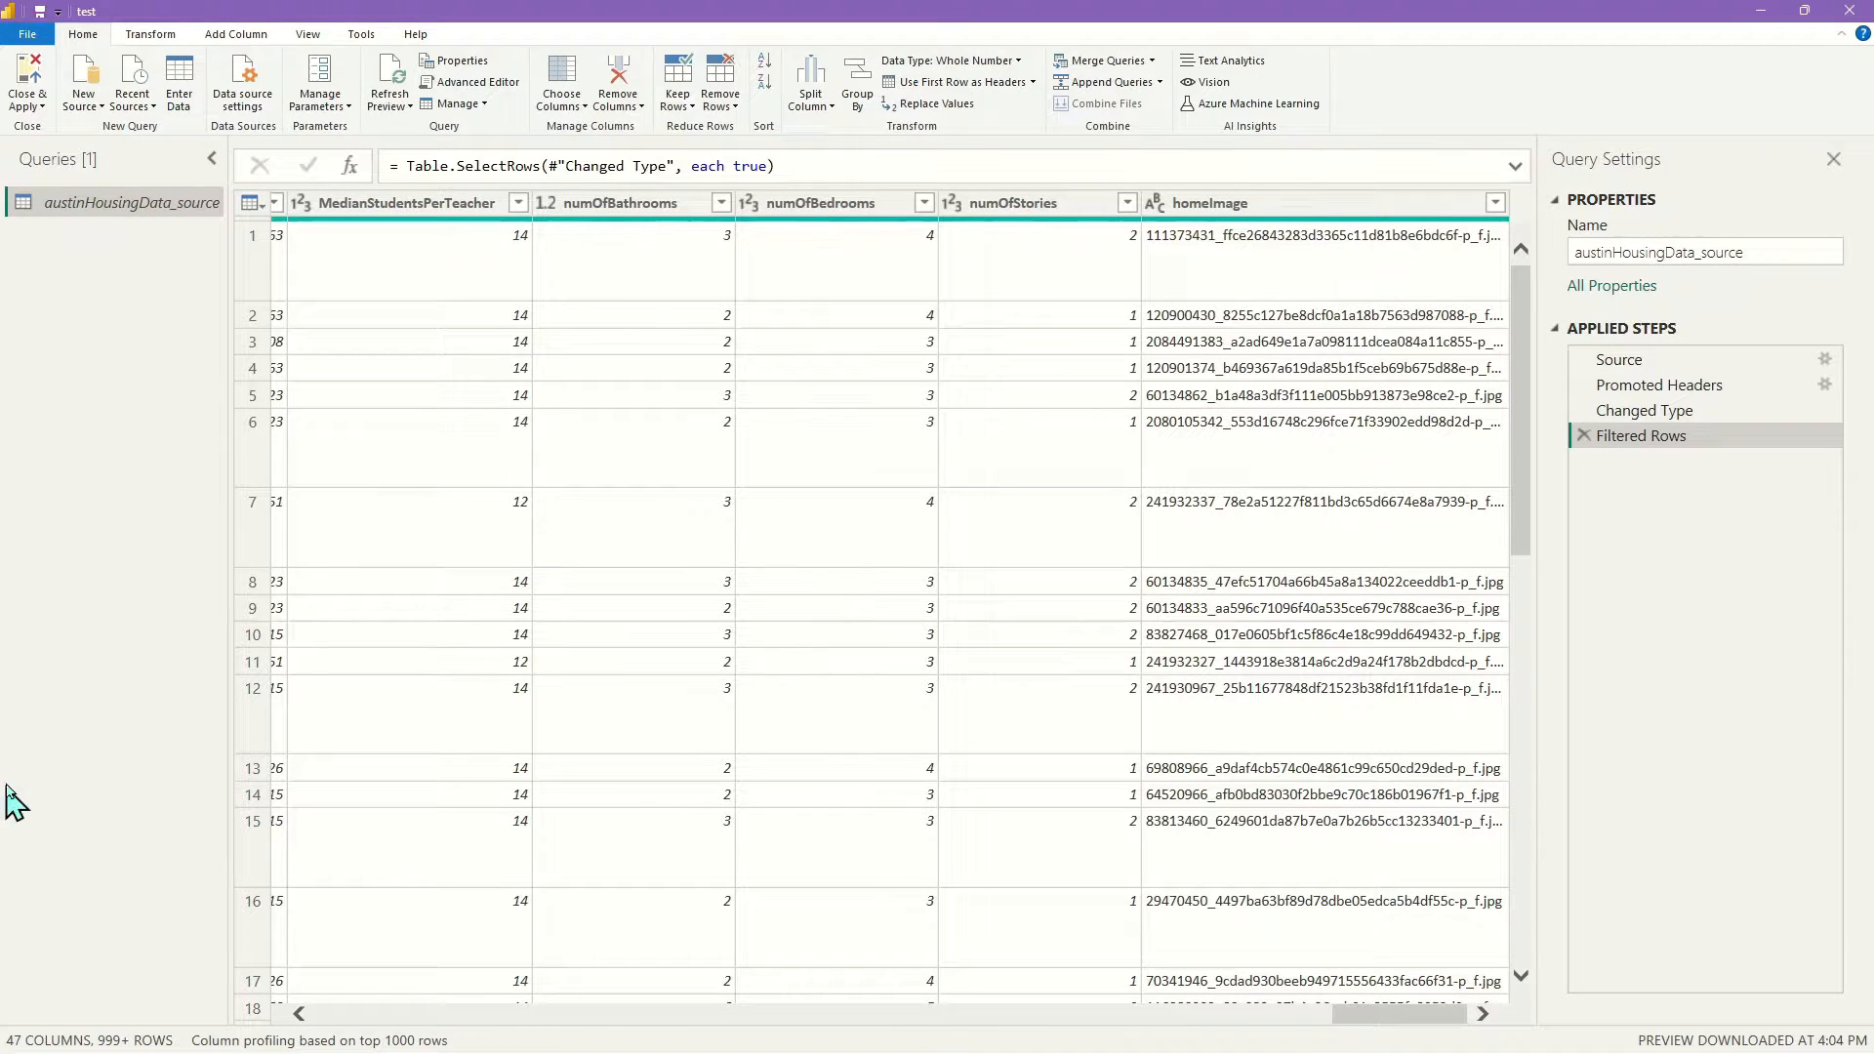
{"action": "left_click_drag", "start_coordinate": [1339, 1015], "coordinate": [371, 1012]}
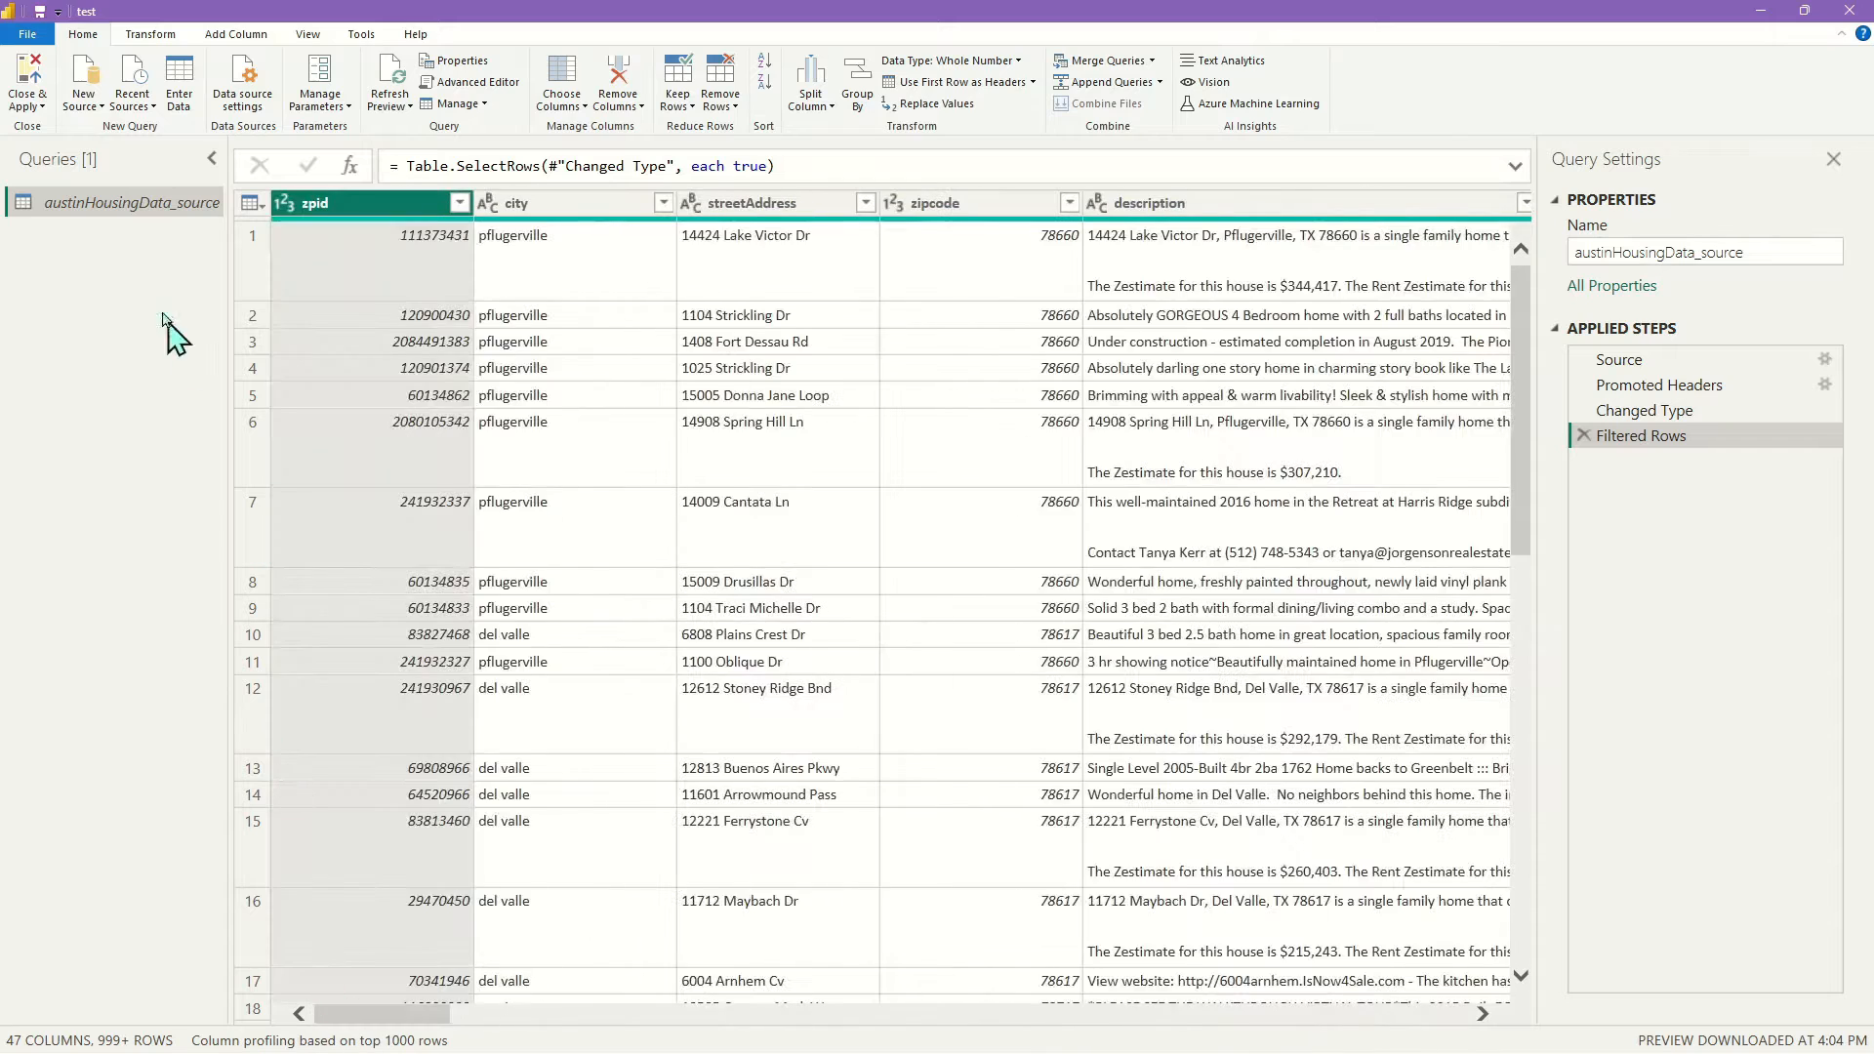
Reference austinHousingData_source in a new query, disable its load, and rename it austinHousingData_clean
{"action": "right_click", "coordinate": [146, 208]}
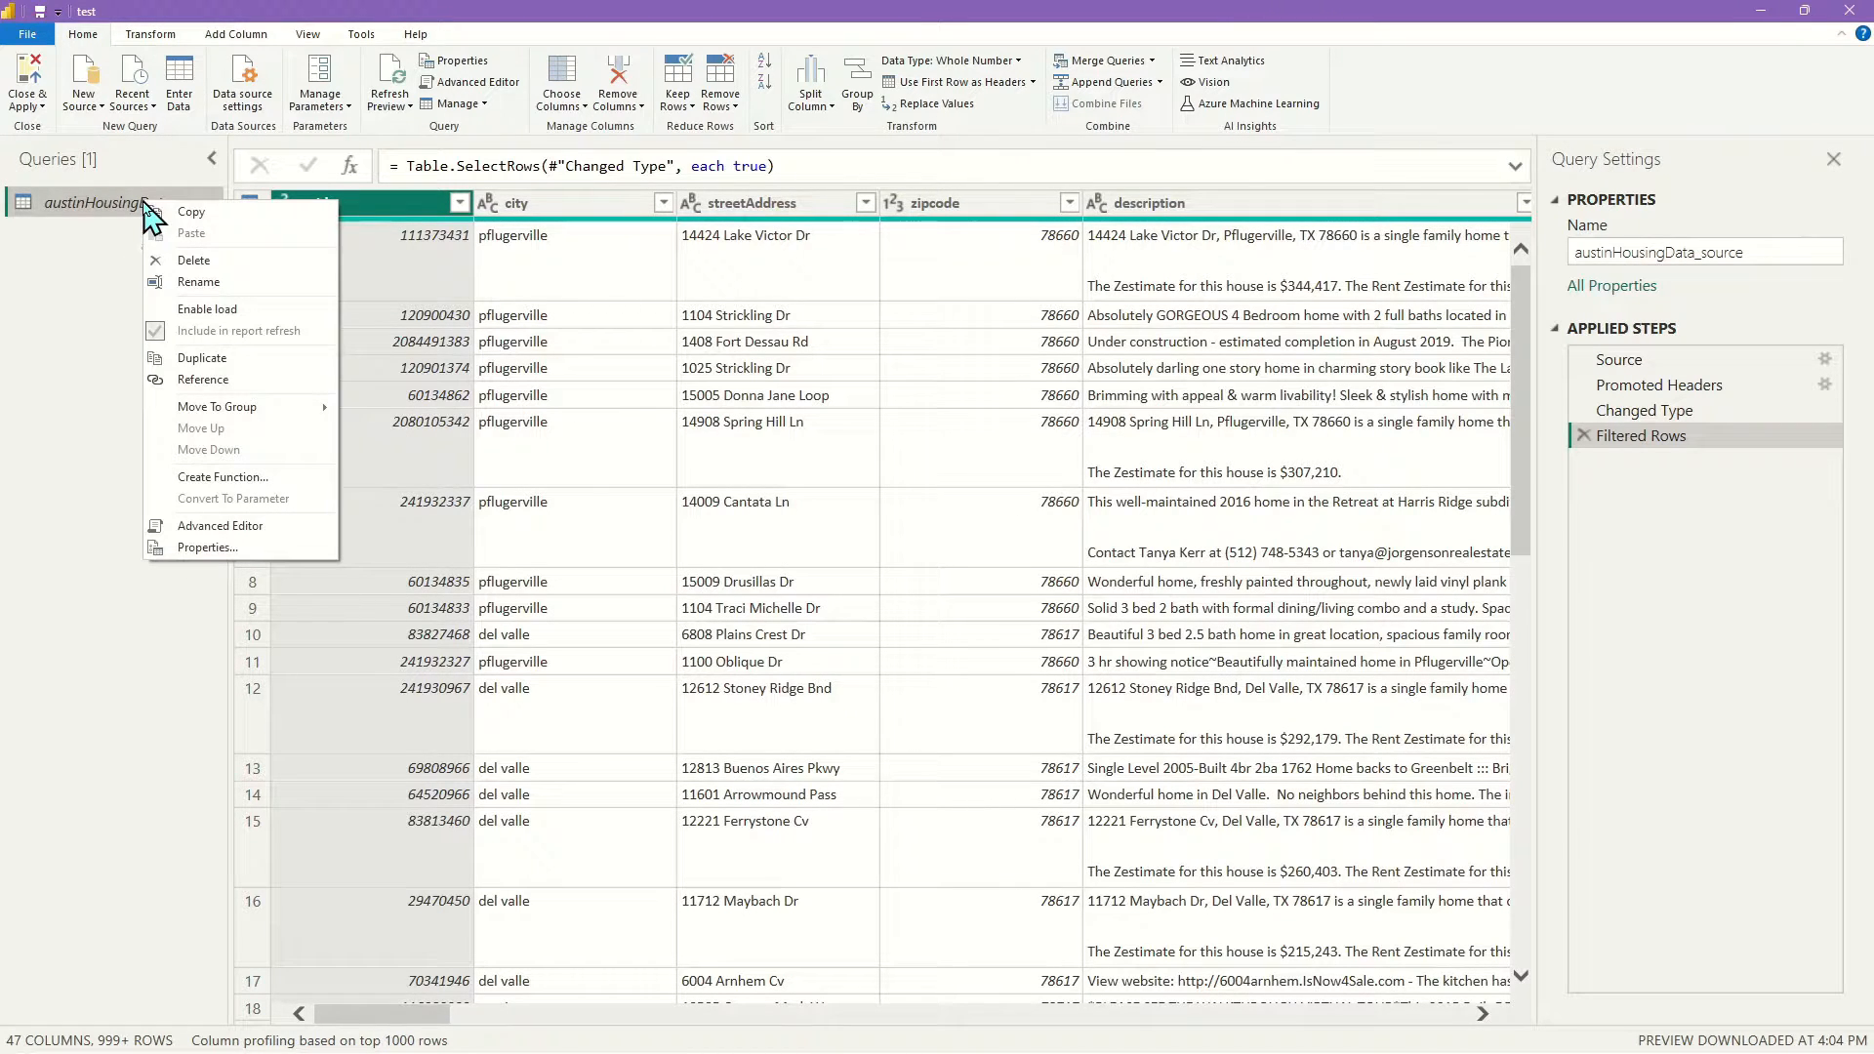
{"action": "left_click", "coordinate": [200, 379]}
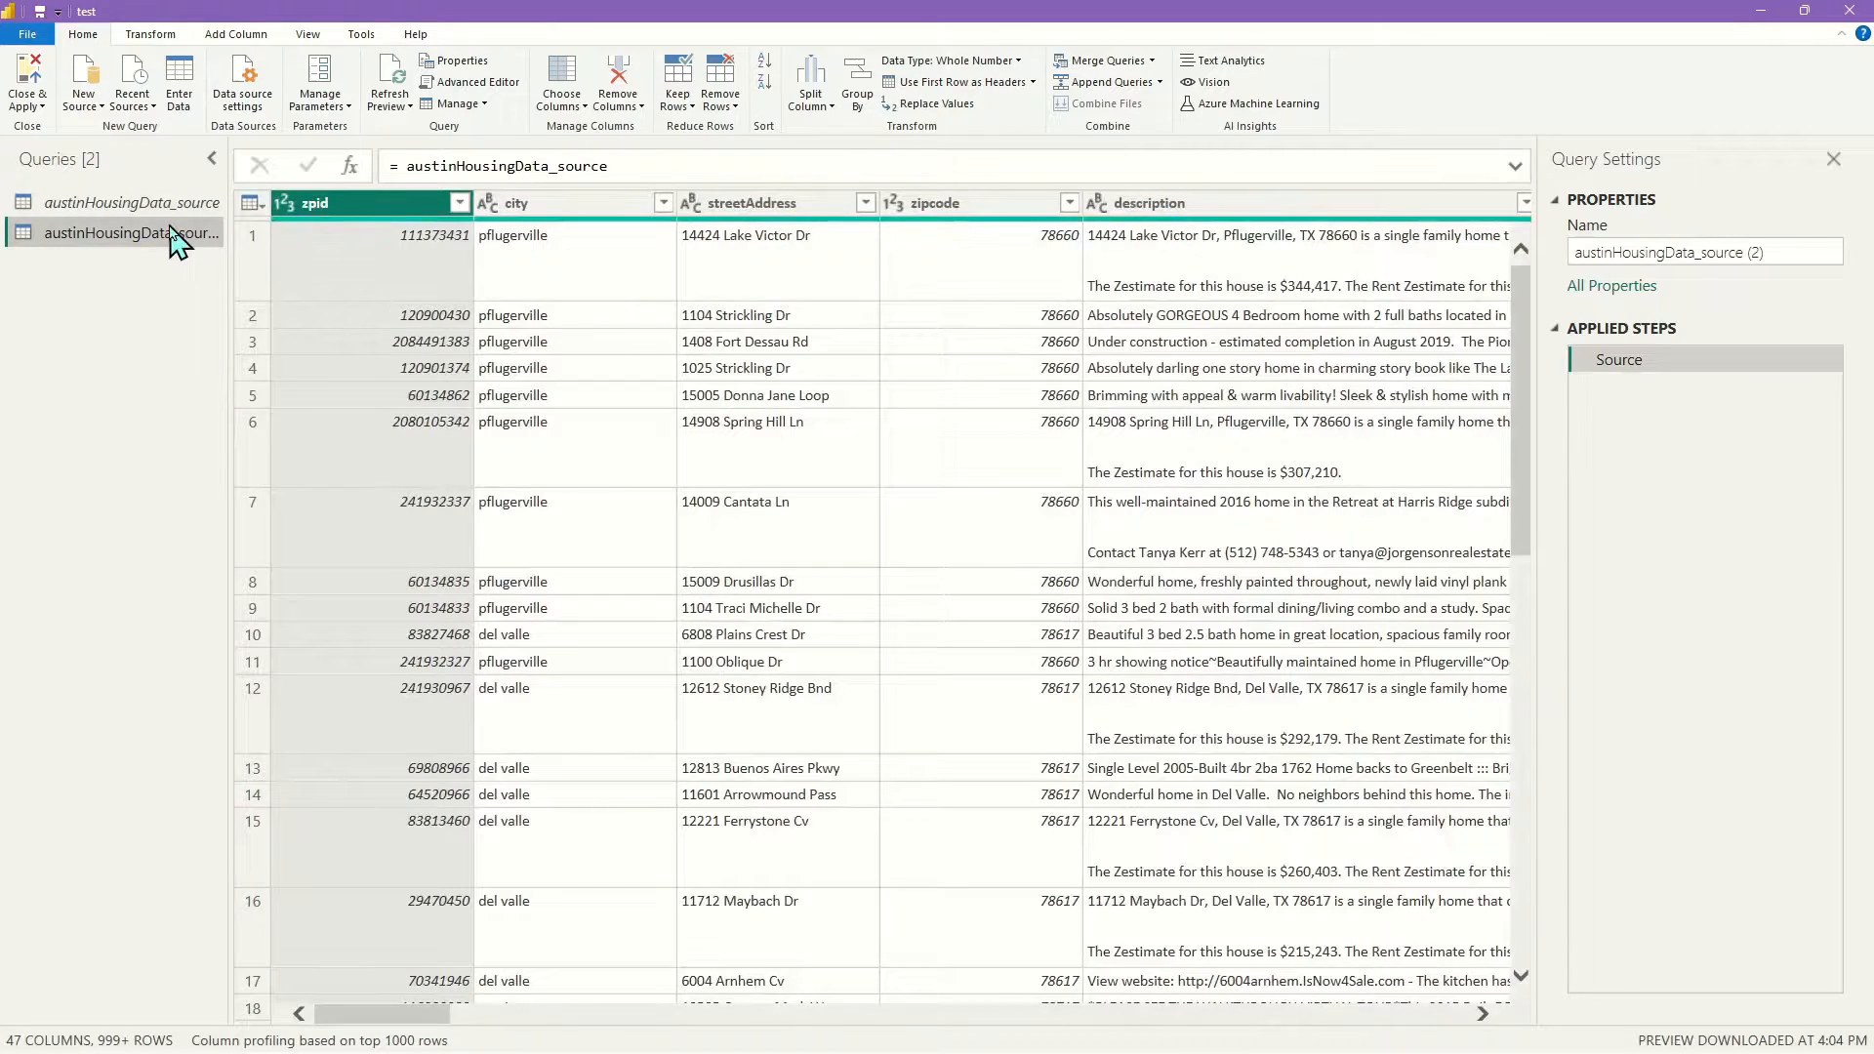
{"action": "right_click", "coordinate": [166, 238]}
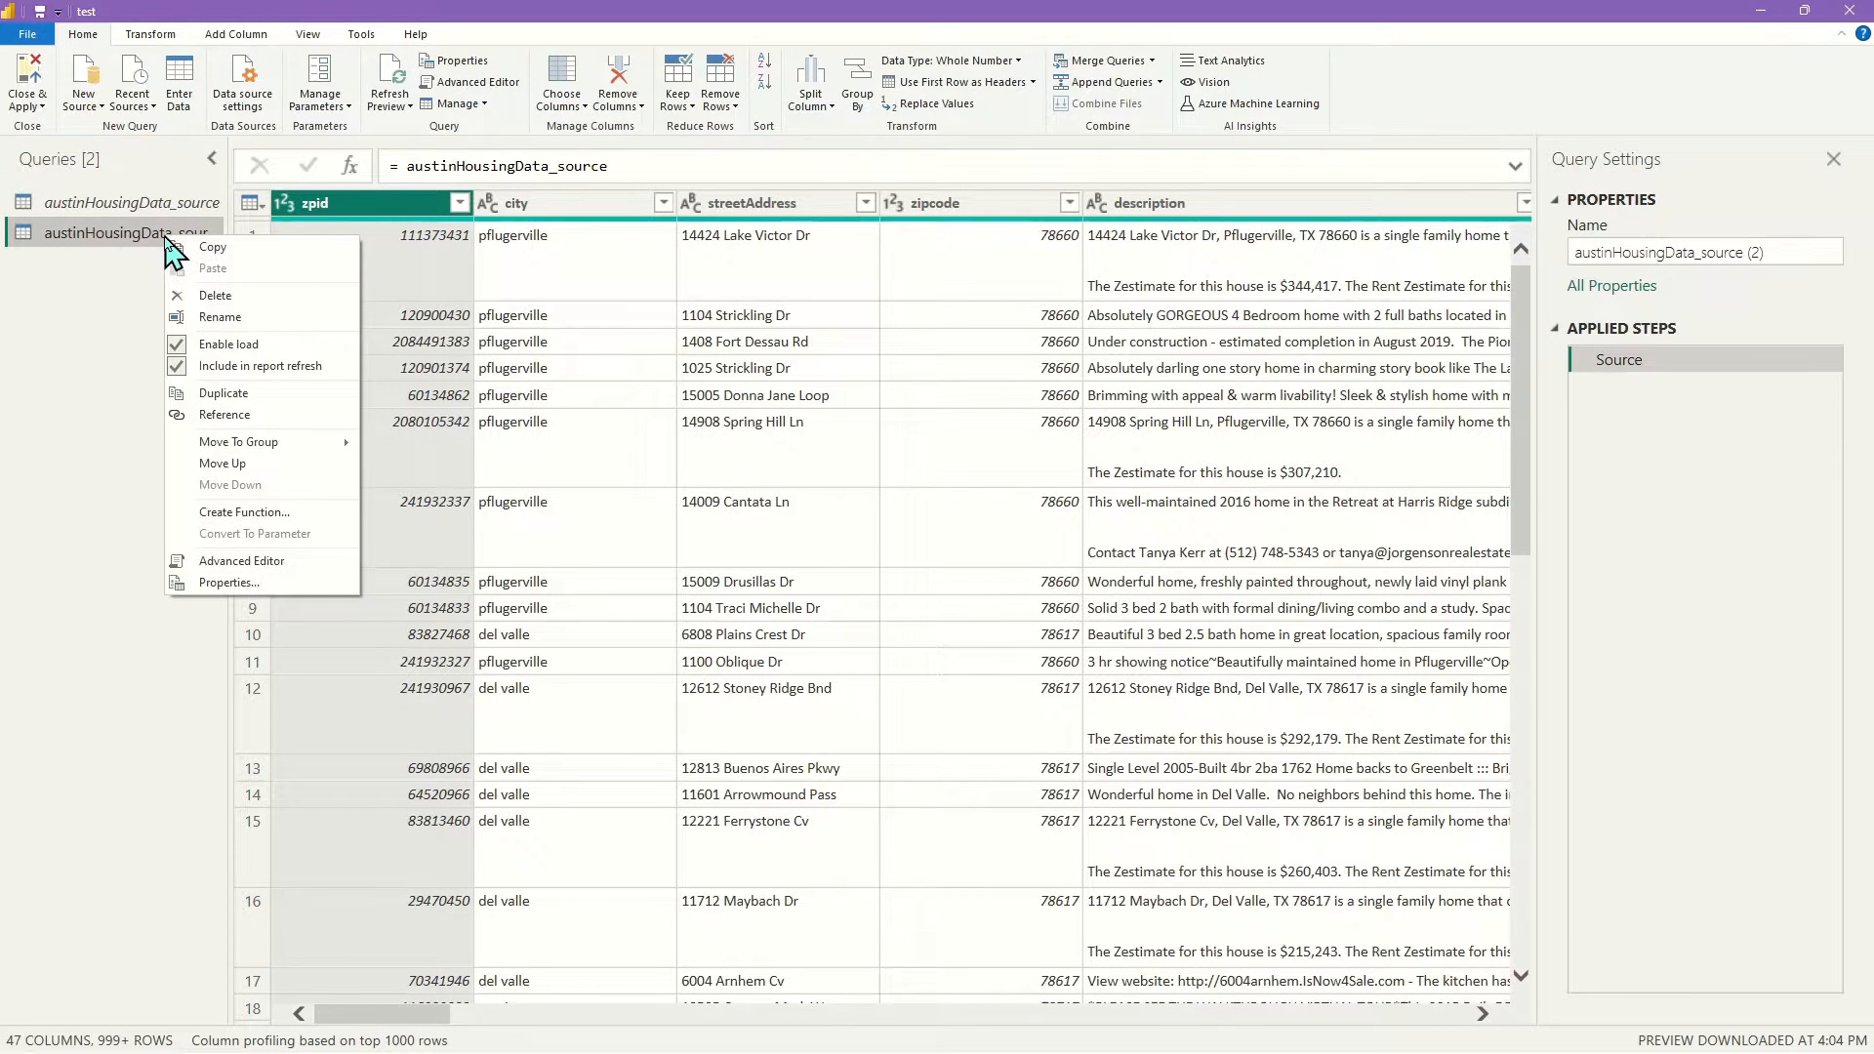
{"action": "left_click", "coordinate": [235, 347]}
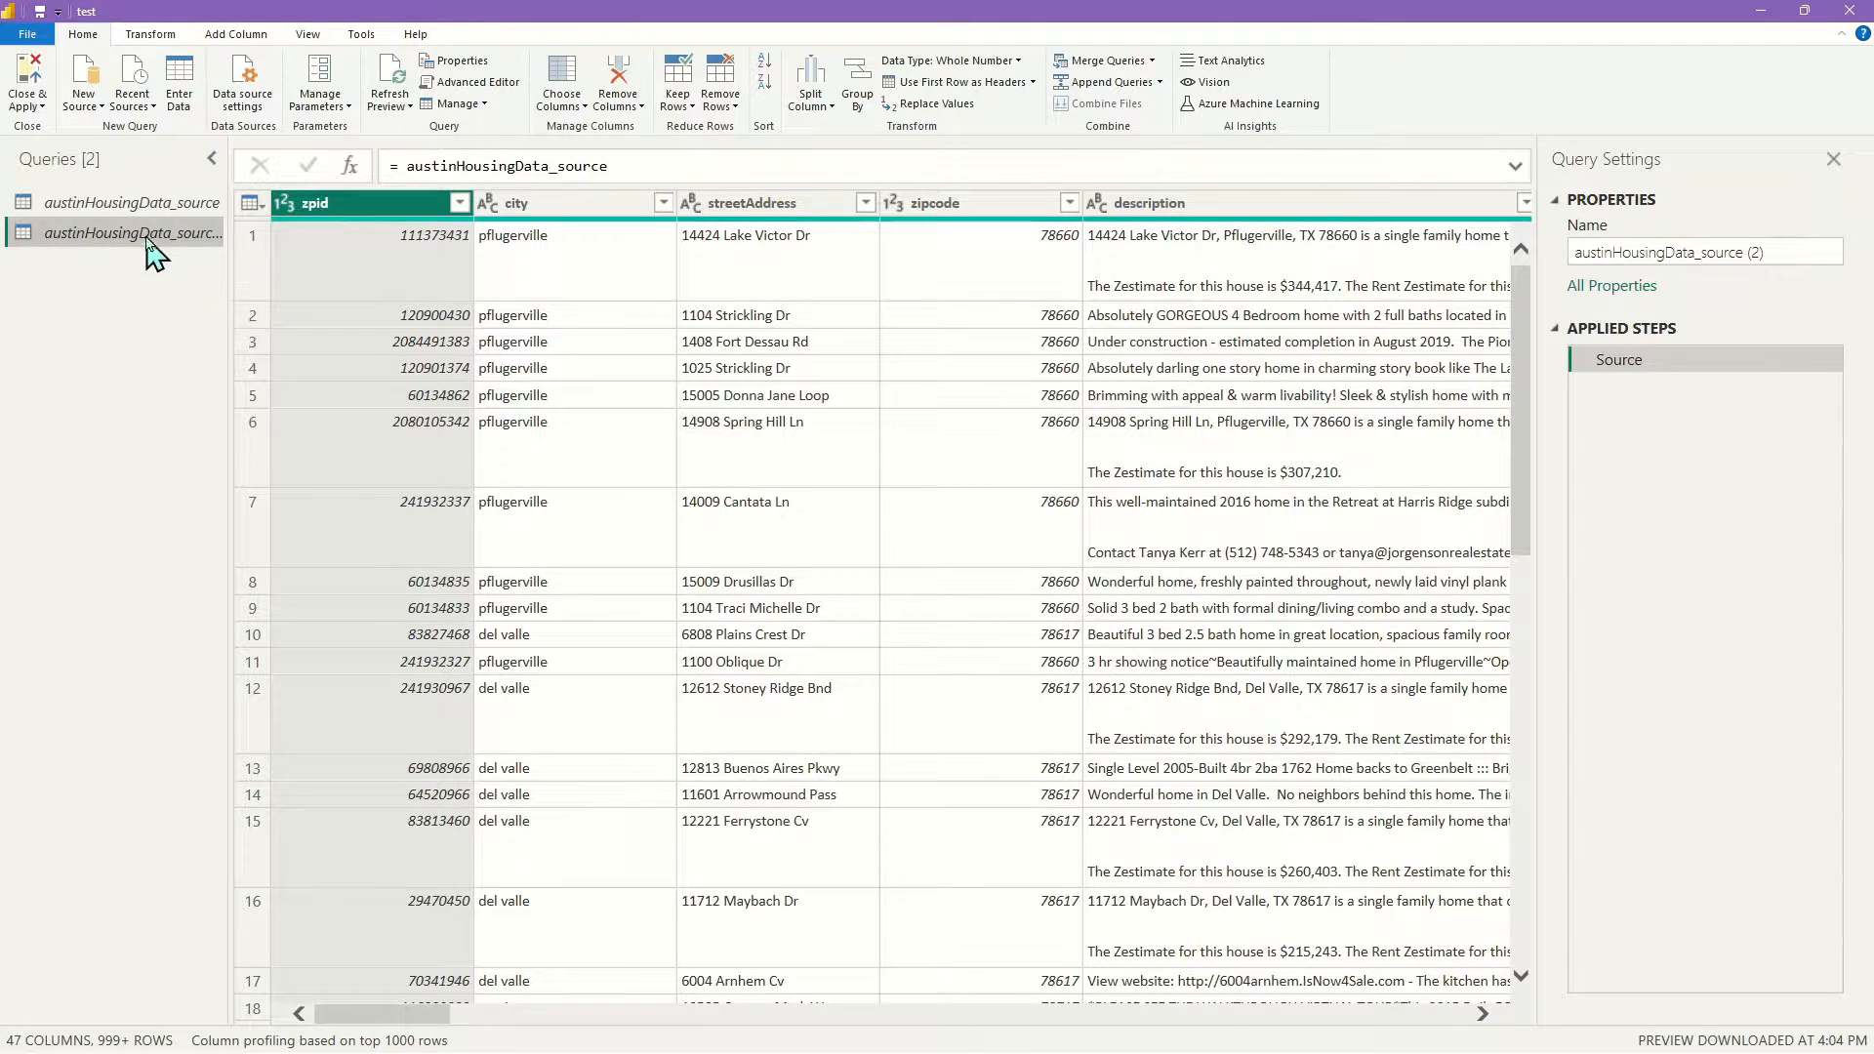
{"action": "double_click", "coordinate": [208, 244]}
{"action": "left_click_drag", "start_coordinate": [173, 235], "coordinate": [244, 249]}
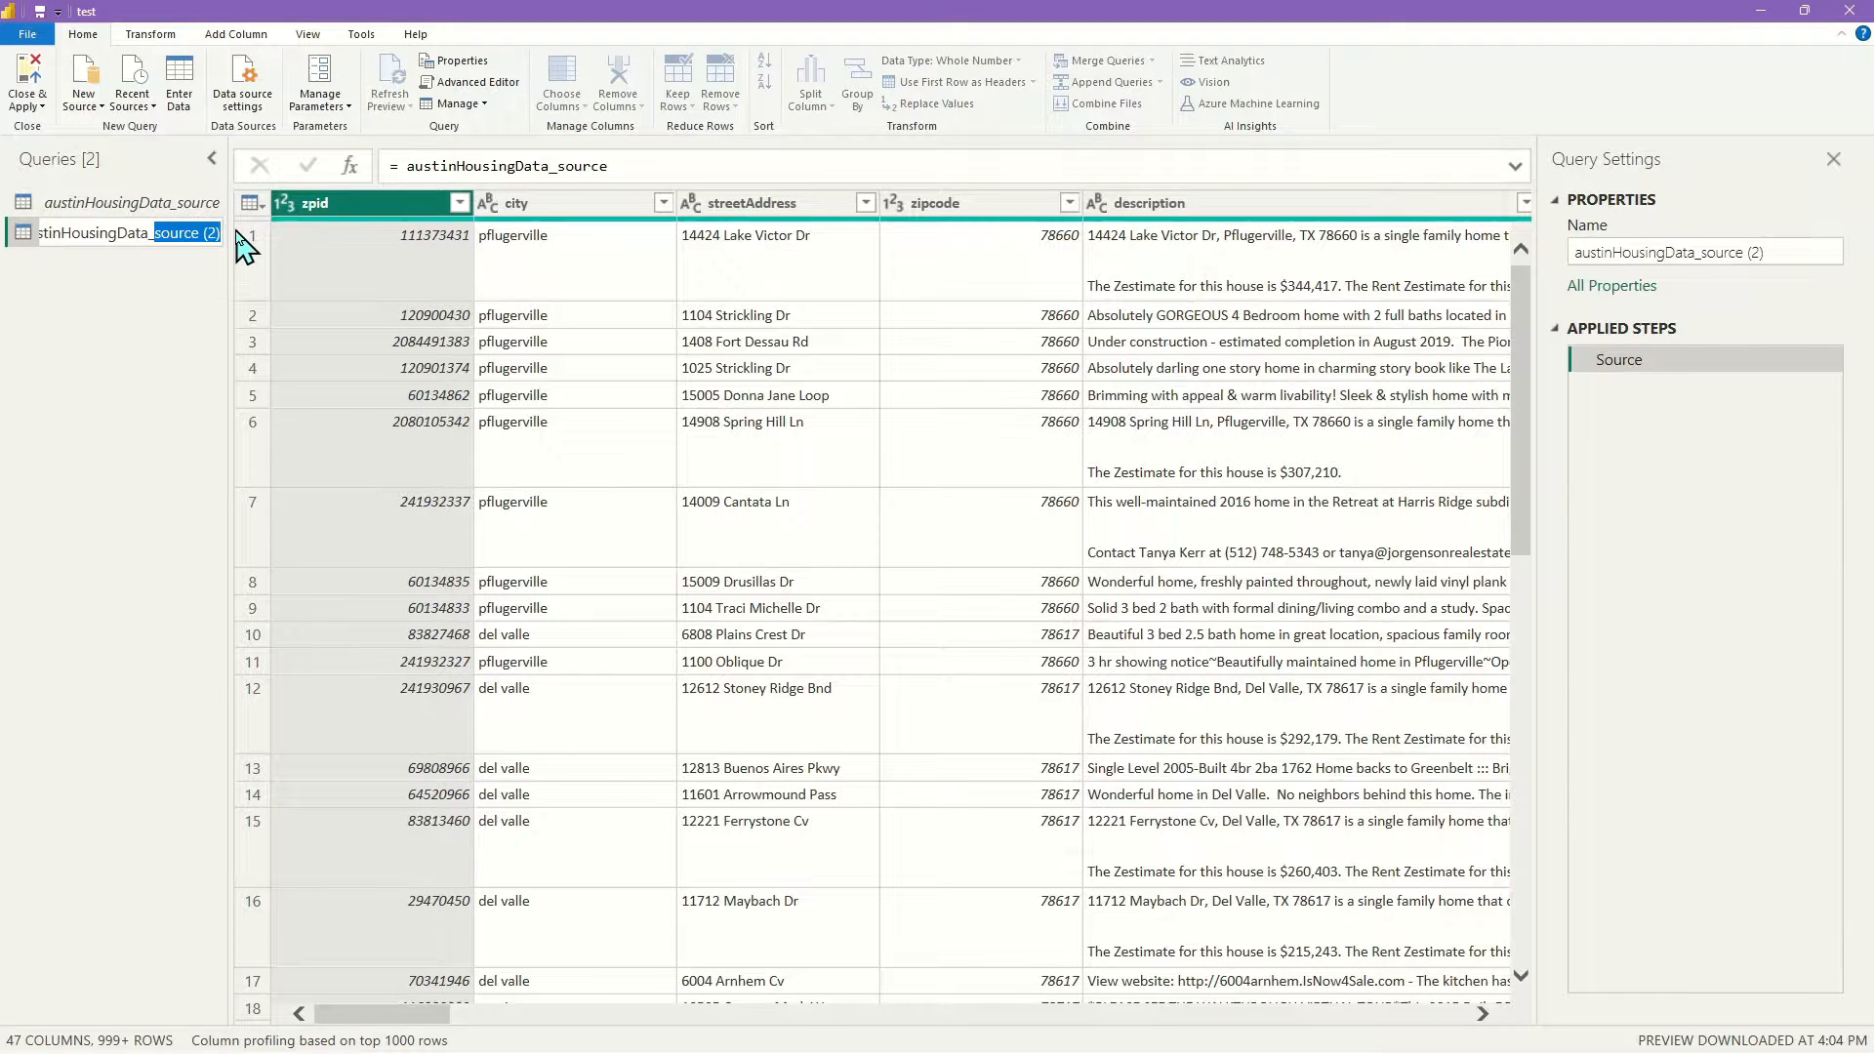
{"action": "type", "text": "clea"}
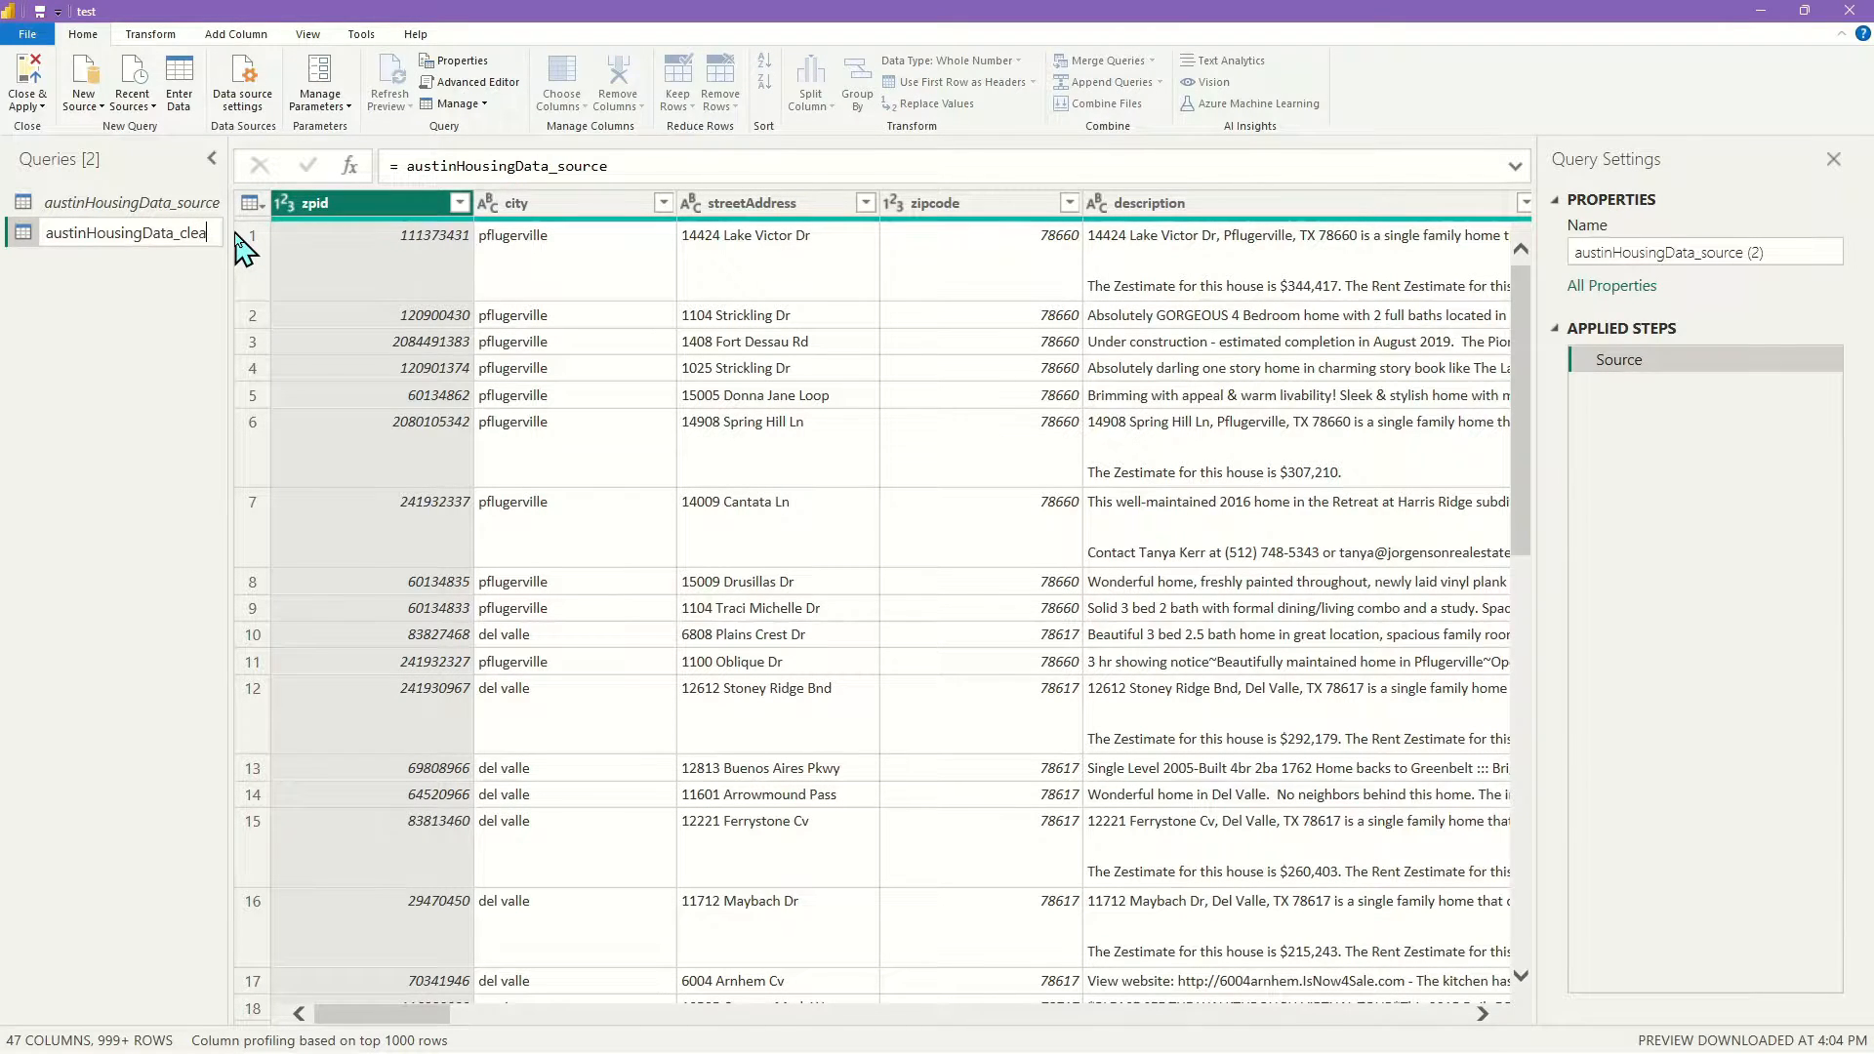
{"action": "type", "text": "n"}
{"action": "key", "text": "Return"}
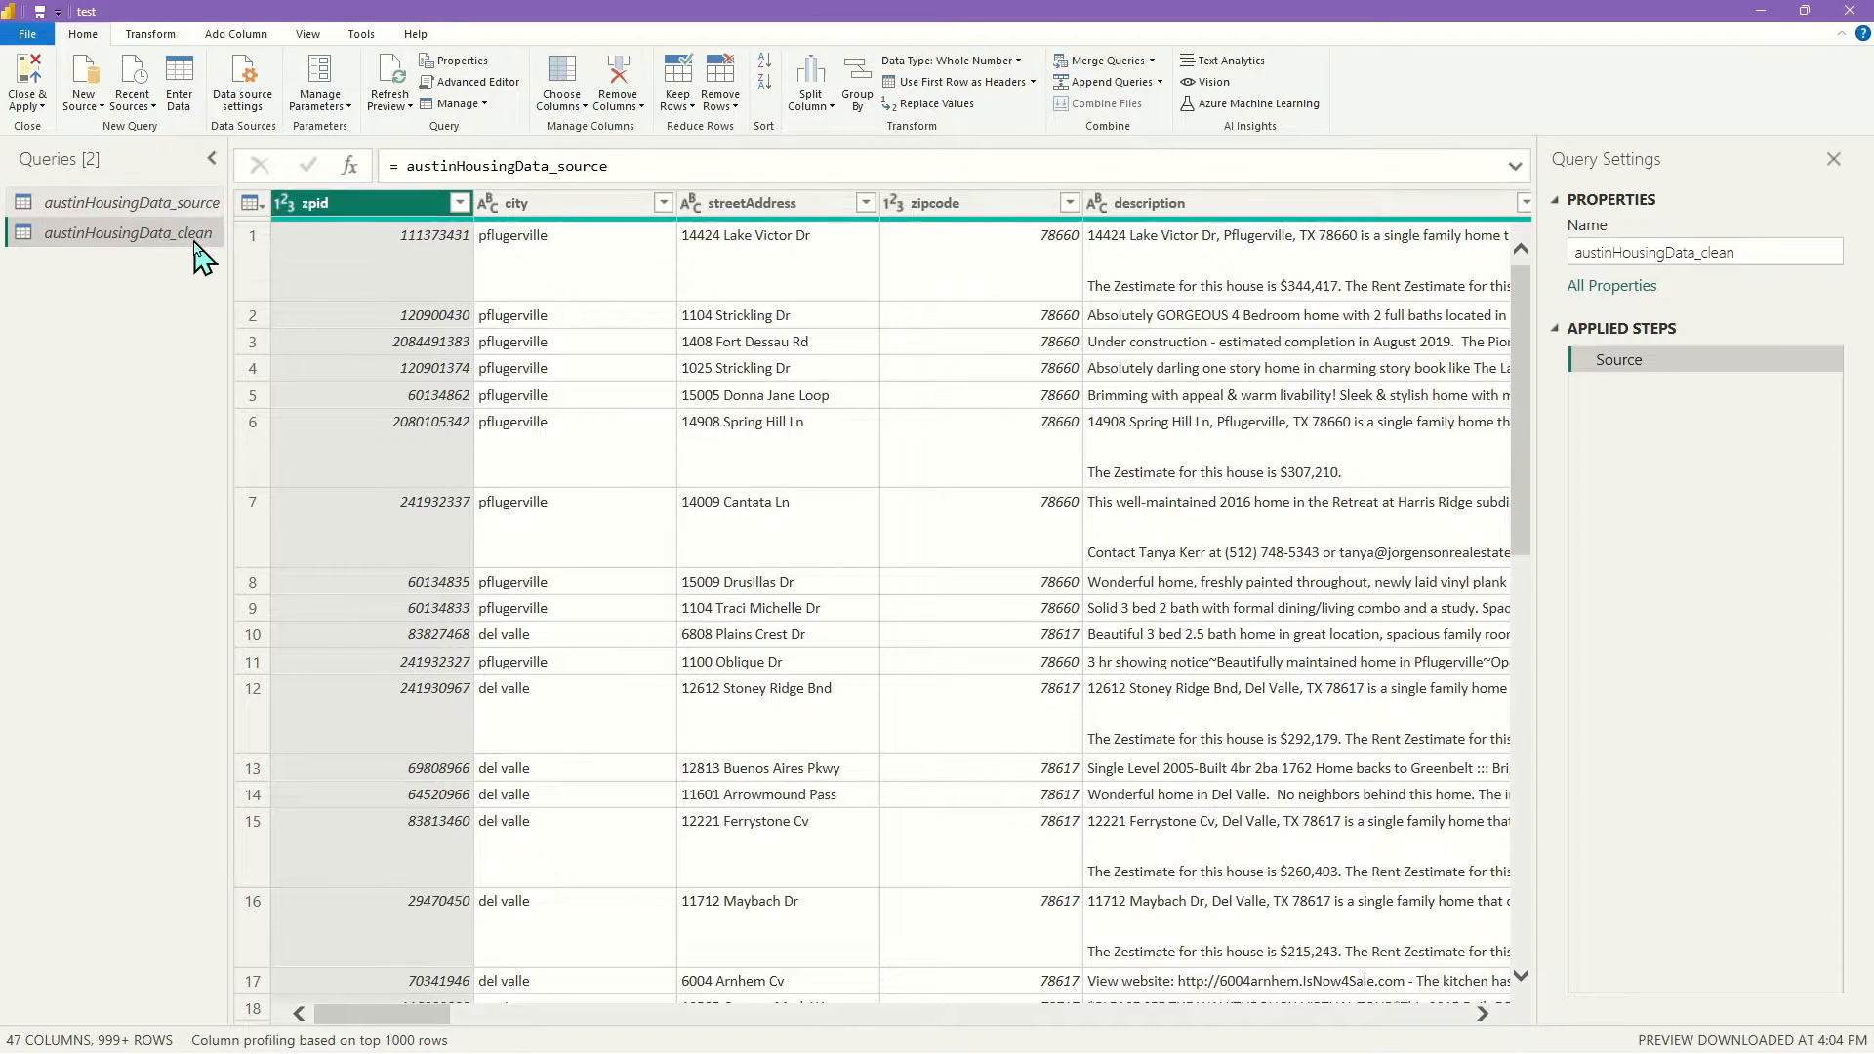
{"action": "left_click", "coordinate": [186, 204]}
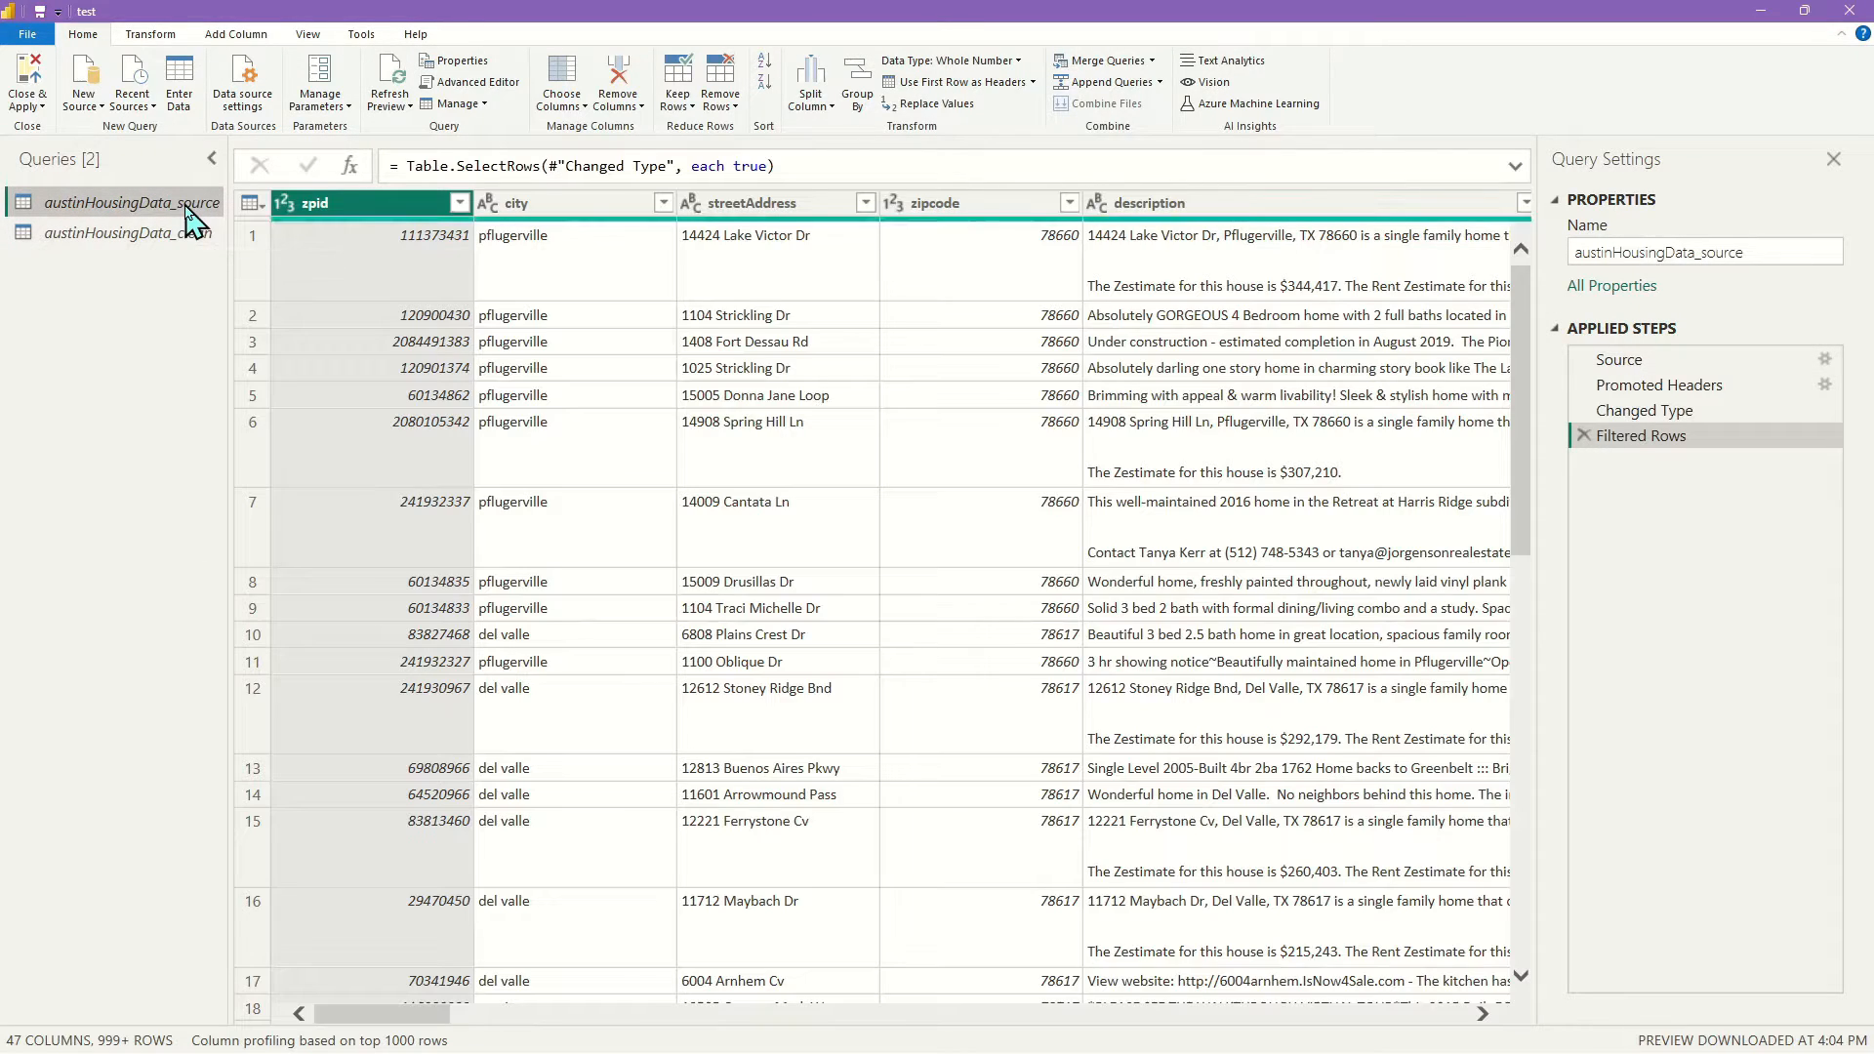
{"action": "left_click", "coordinate": [190, 242]}
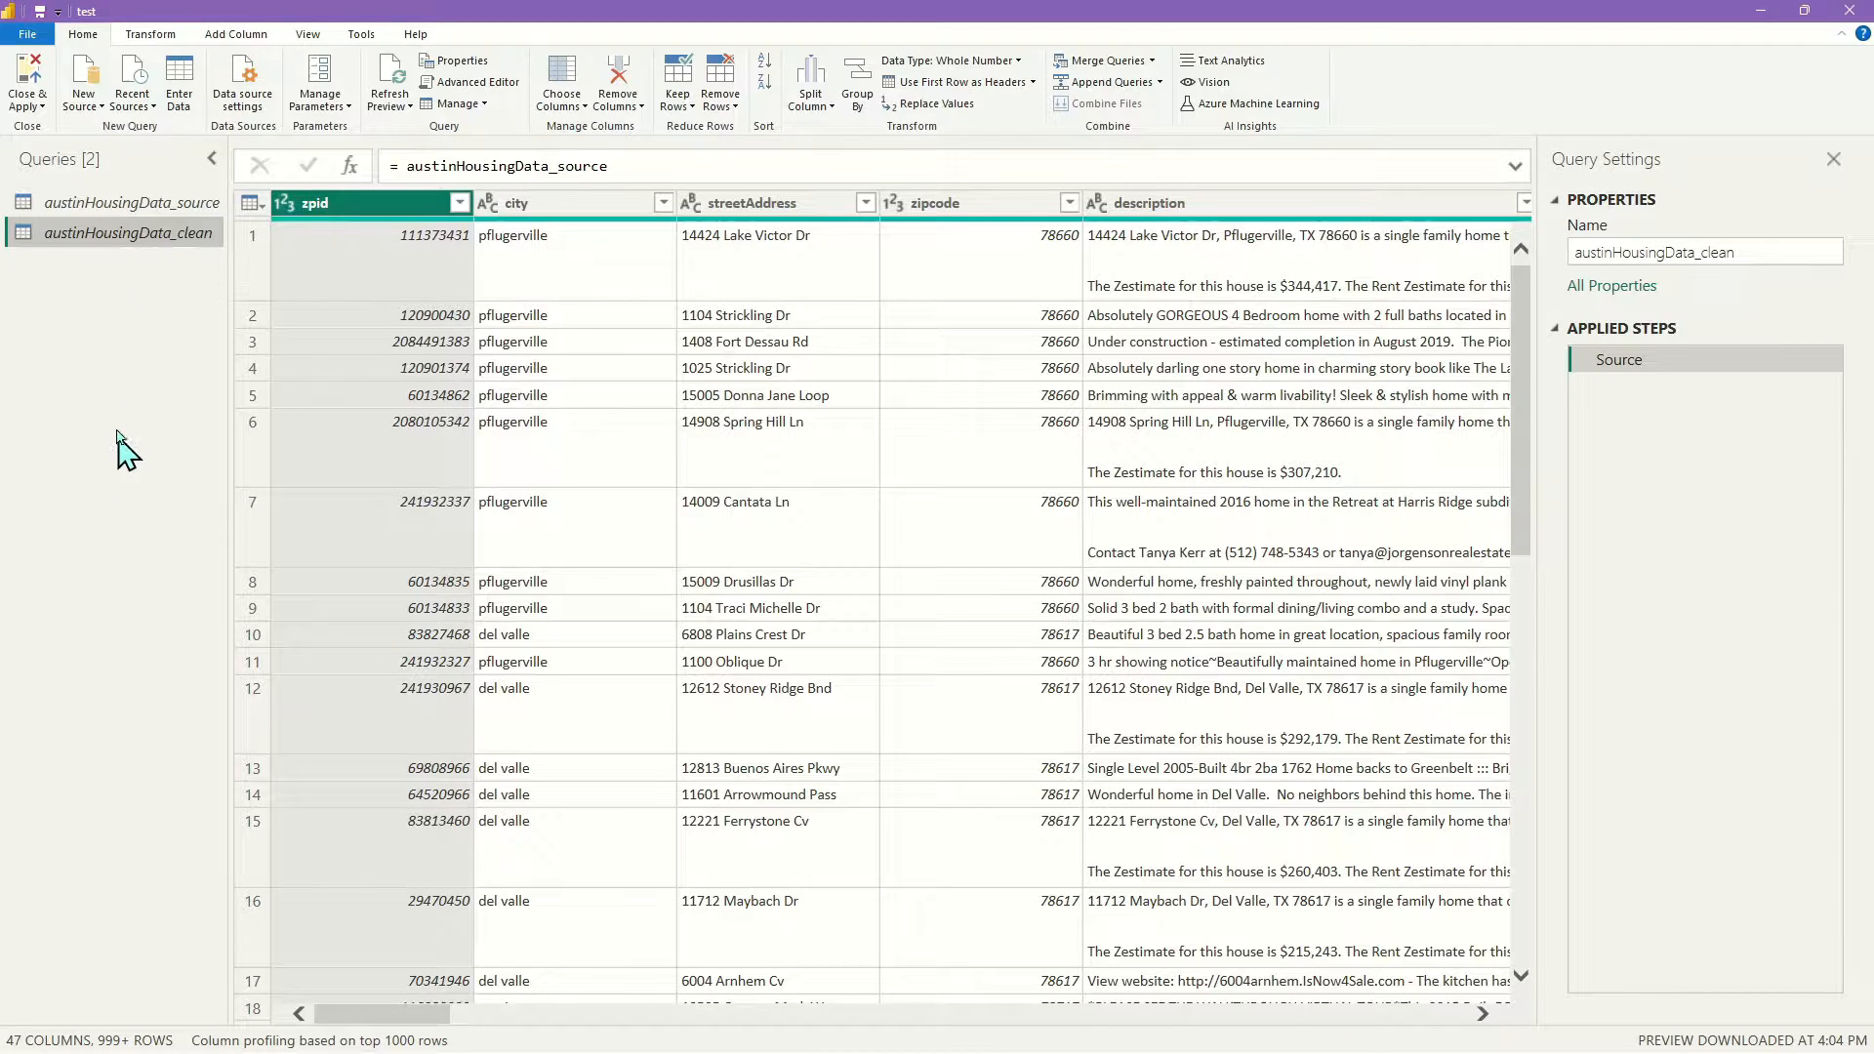
{"action": "left_click", "coordinate": [143, 209]}
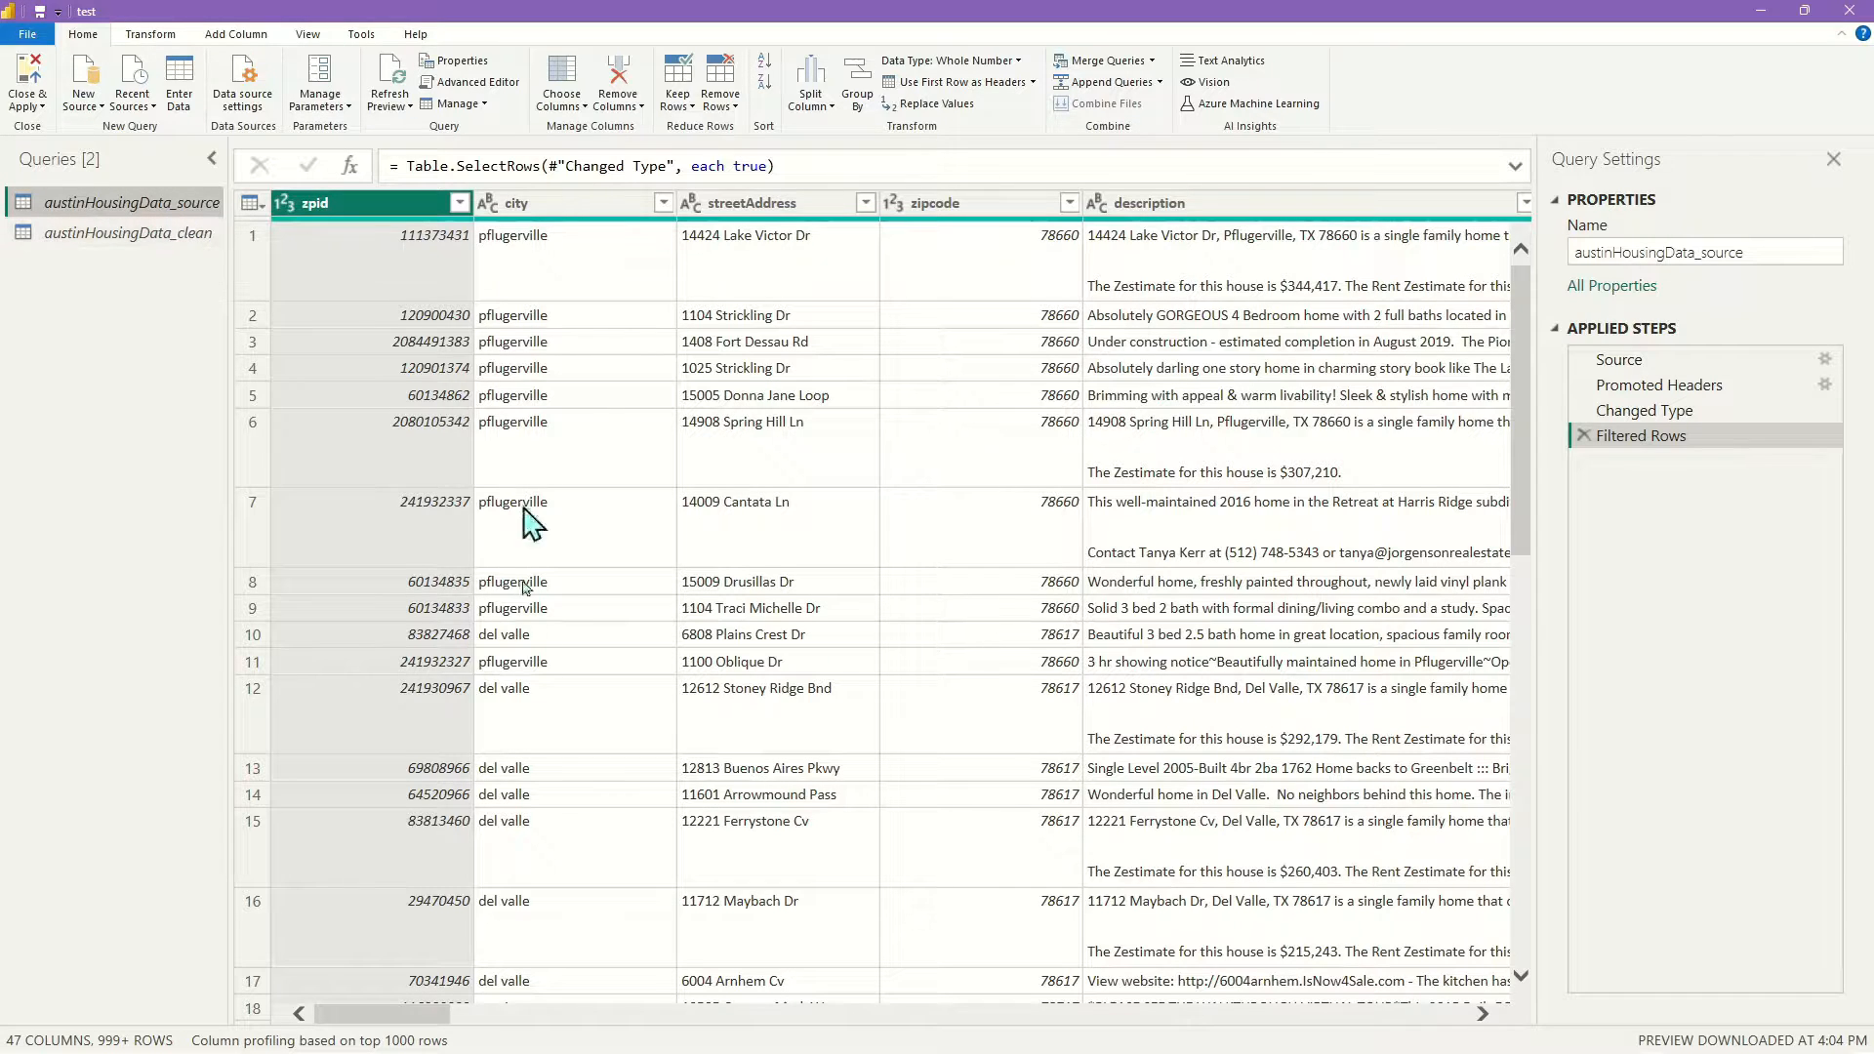
{"action": "left_click_drag", "start_coordinate": [449, 1016], "coordinate": [209, 460]}
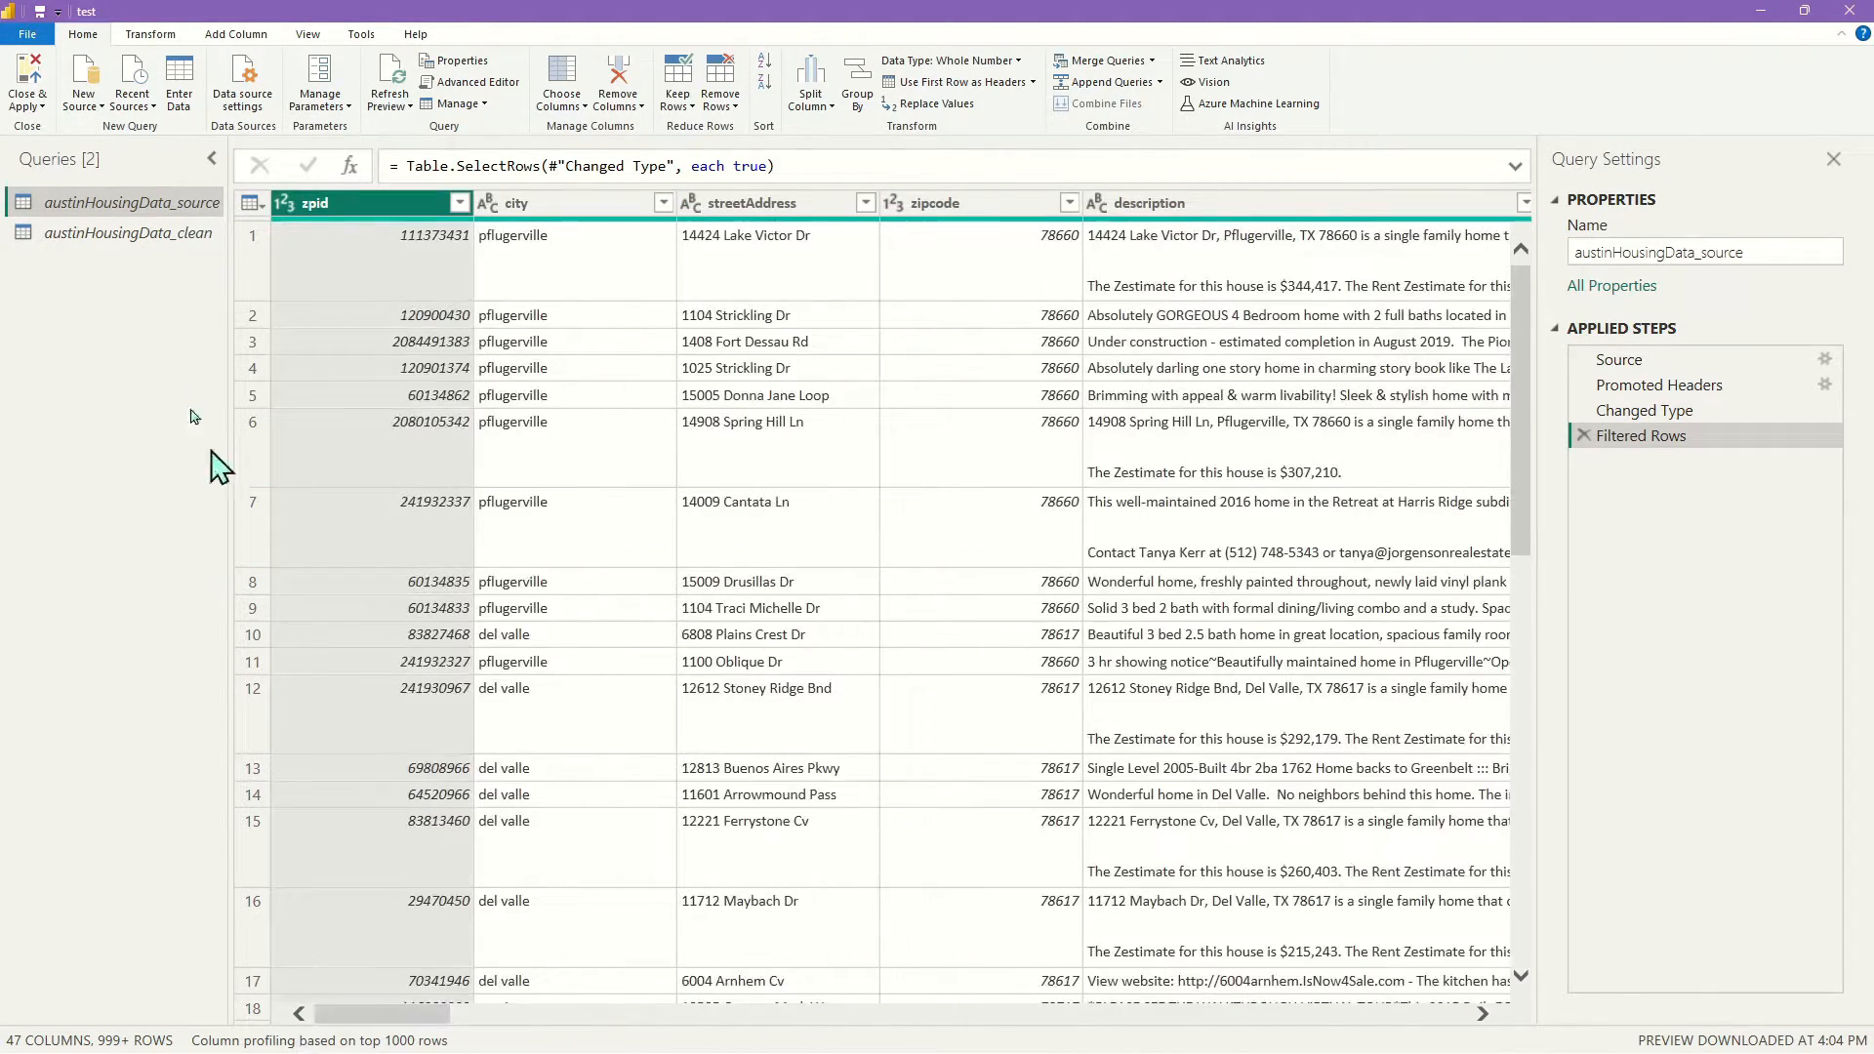
{"action": "left_click", "coordinate": [109, 236]}
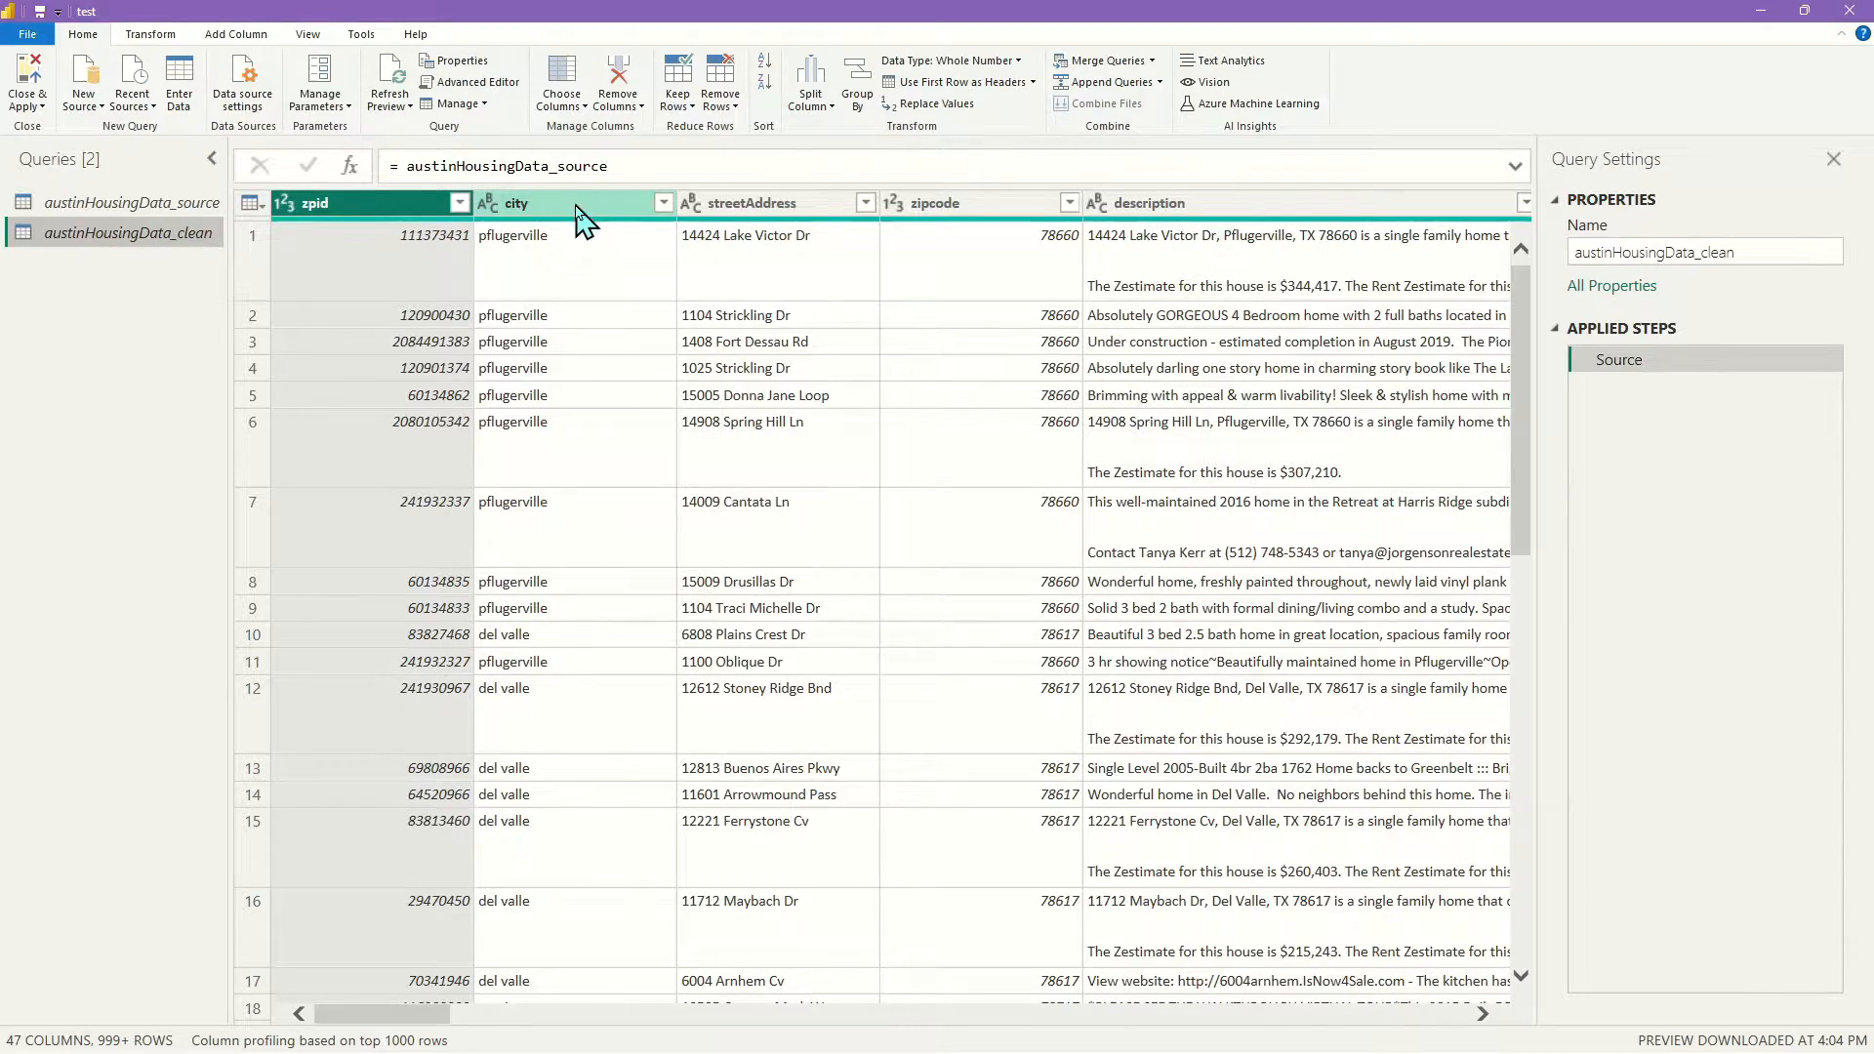
Load the full list of city values and apply a Filtered Rows step that keeps every city
{"action": "scroll", "coordinate": [615, 377], "scroll_direction": "down", "scroll_amount": 6}
{"action": "scroll", "coordinate": [615, 381], "scroll_direction": "down", "scroll_amount": 8}
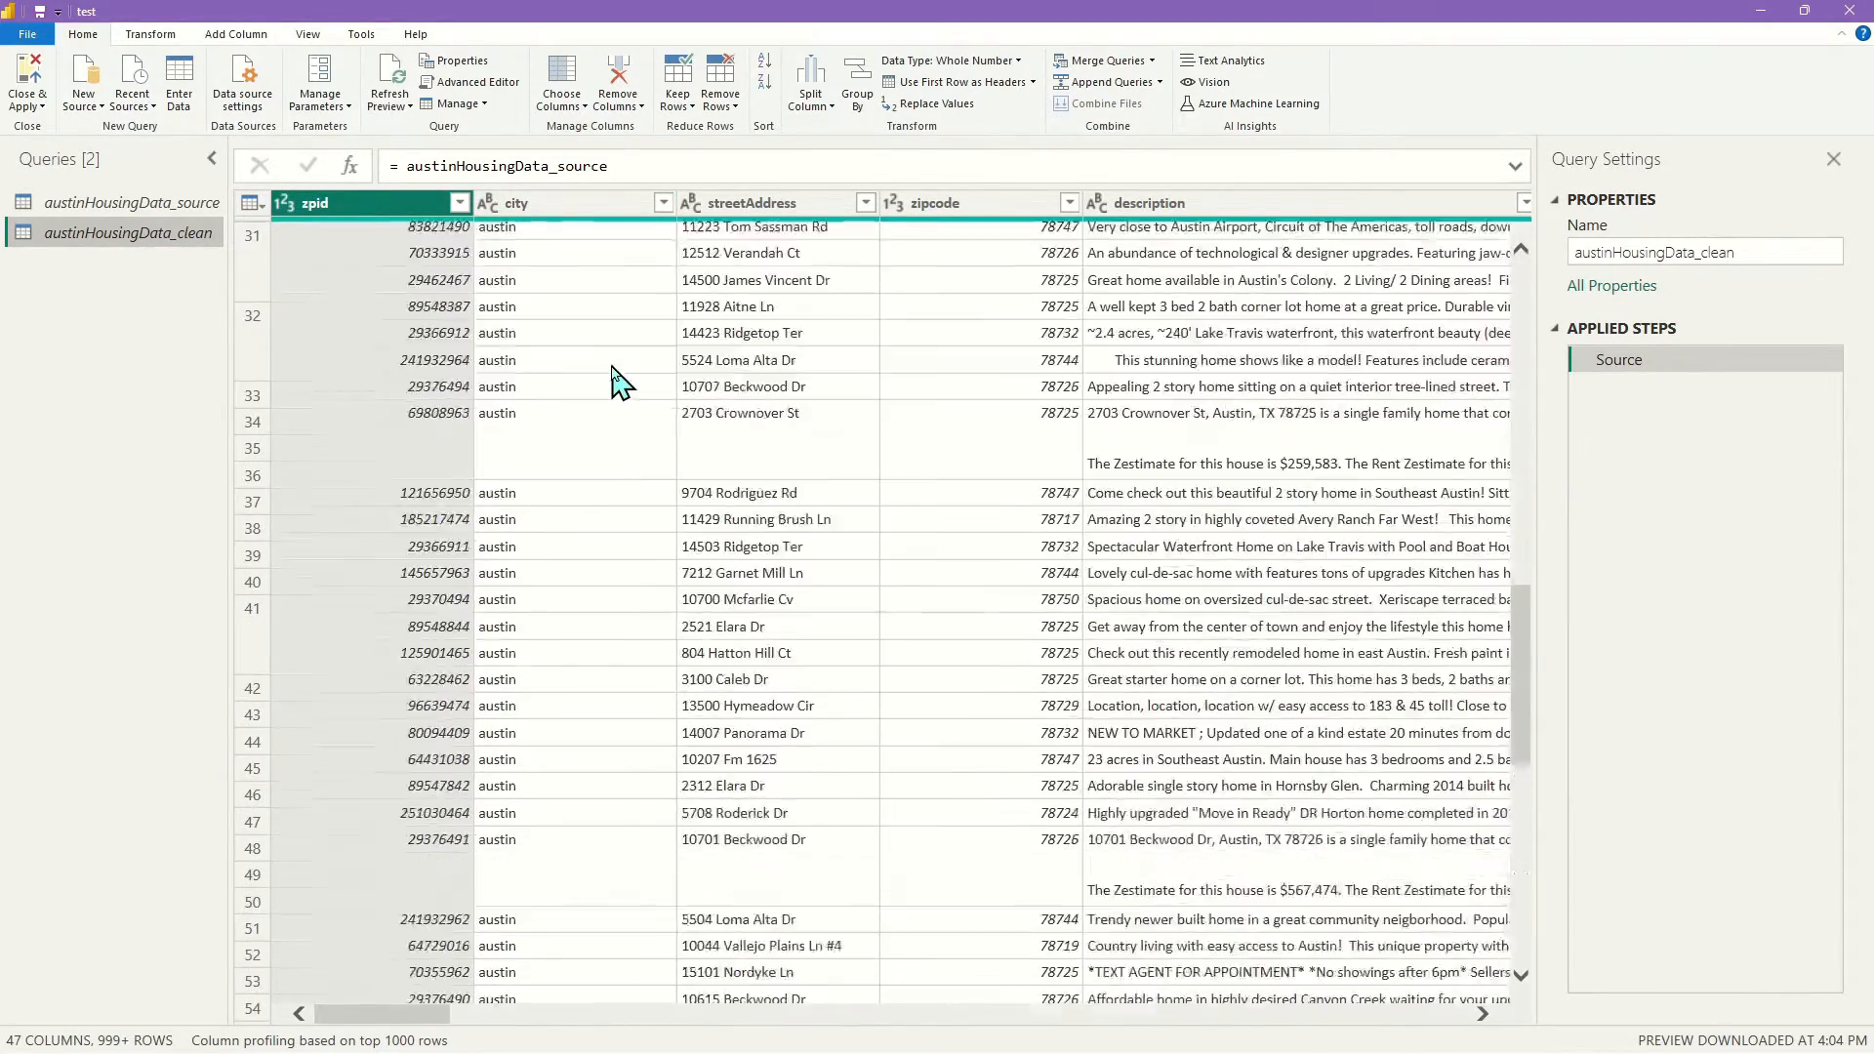
{"action": "scroll", "coordinate": [615, 381], "scroll_direction": "up", "scroll_amount": 15}
{"action": "scroll", "coordinate": [564, 388], "scroll_direction": "down", "scroll_amount": 15}
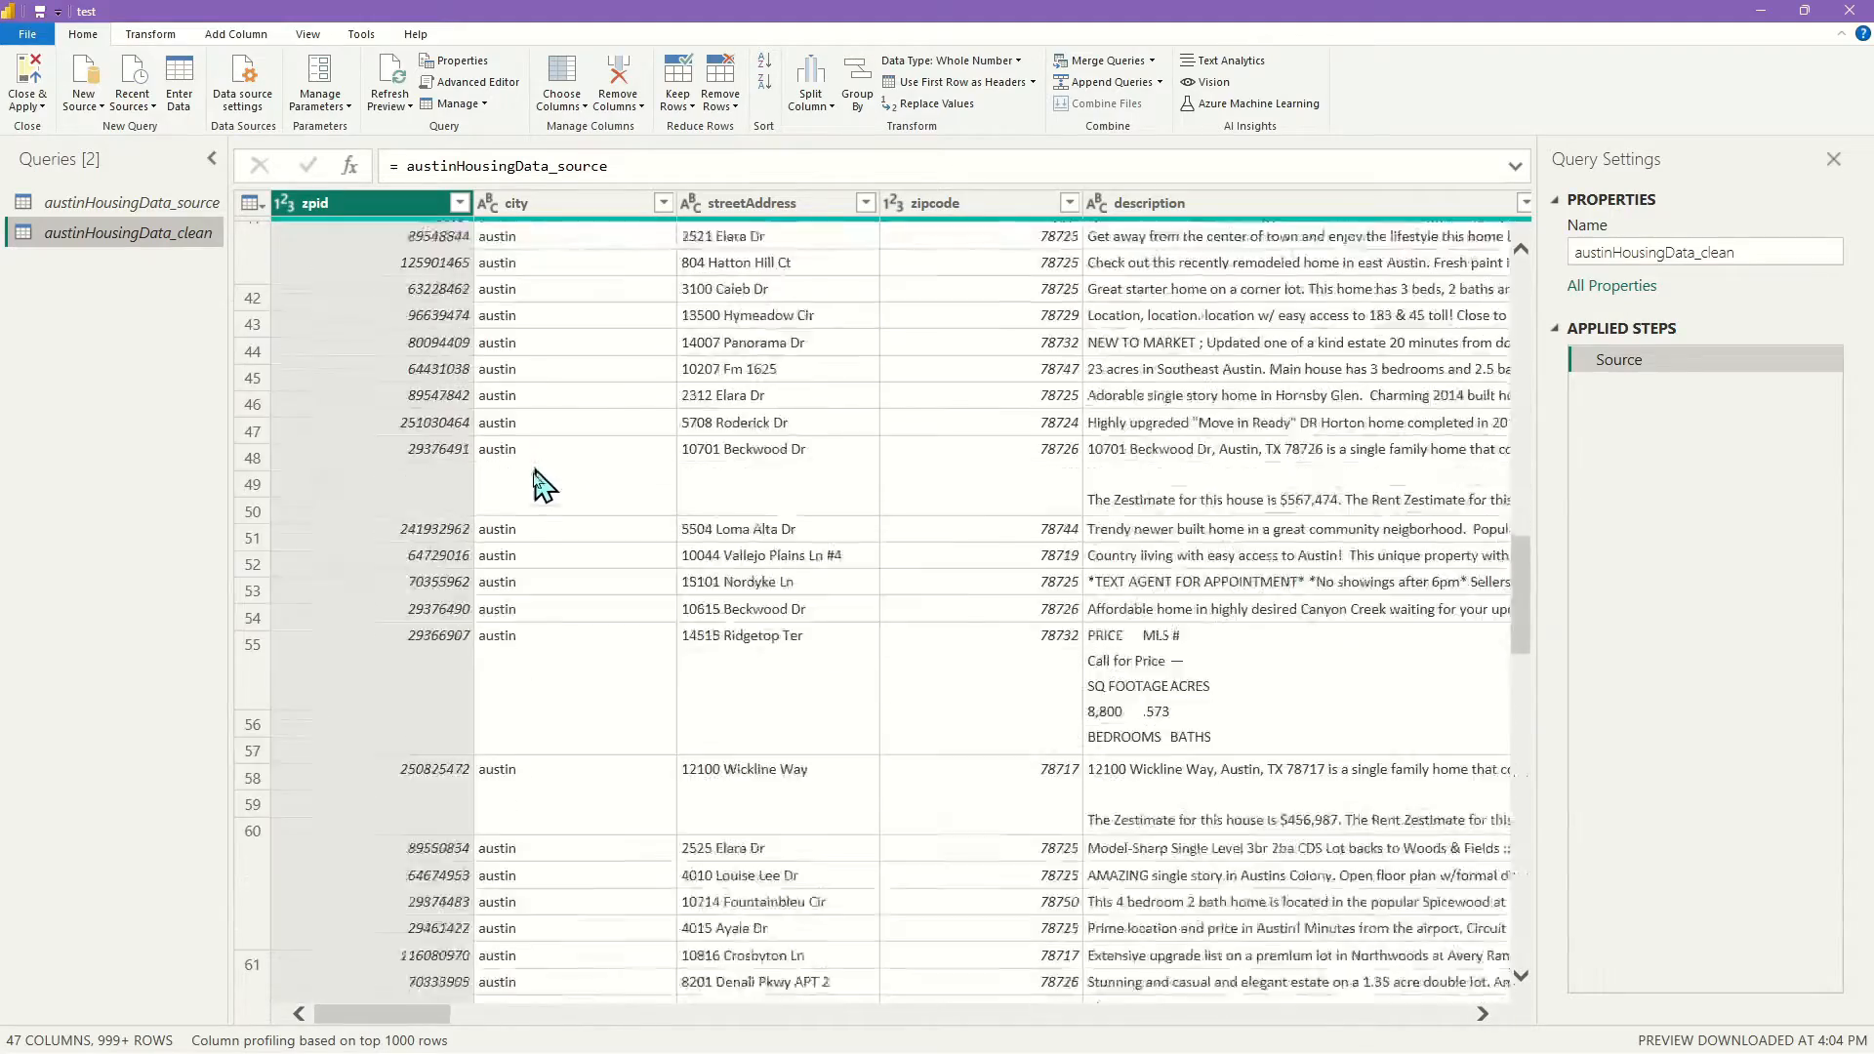
{"action": "scroll", "coordinate": [579, 515], "scroll_direction": "down", "scroll_amount": 5}
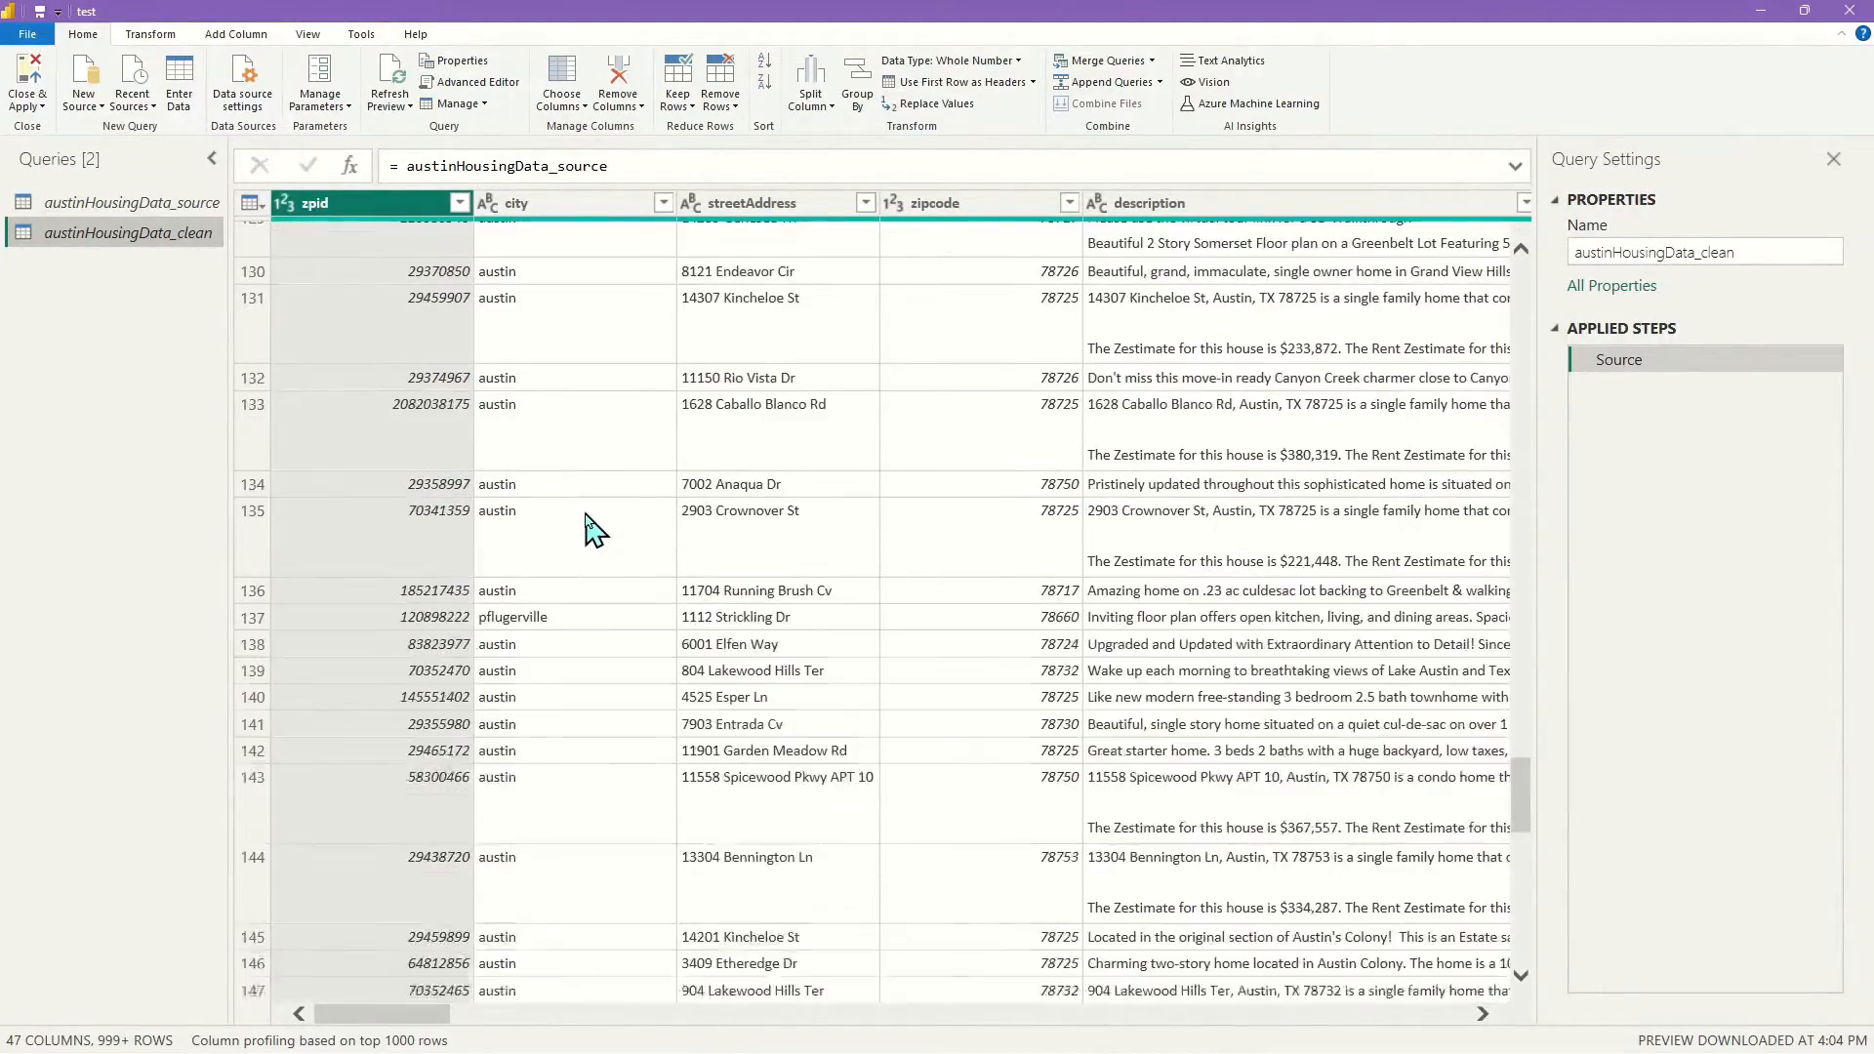
{"action": "left_click", "coordinate": [664, 204]}
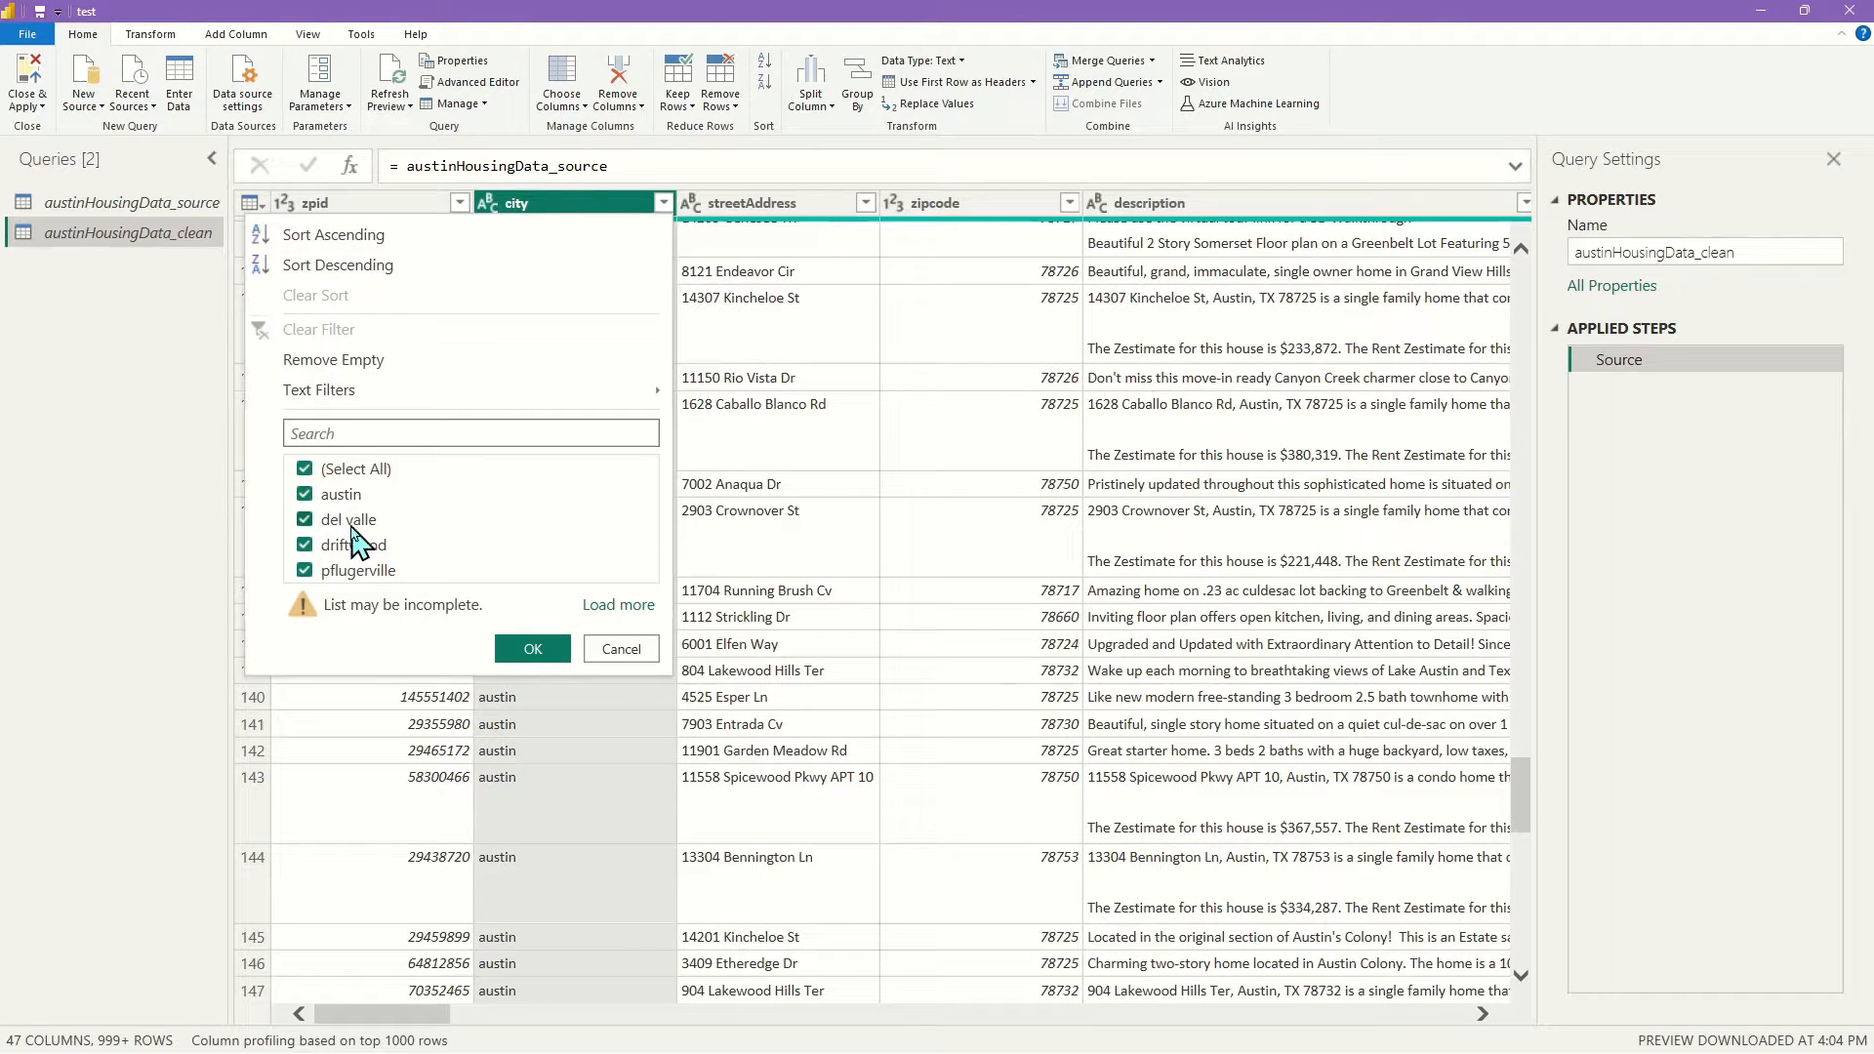
{"action": "left_click", "coordinate": [619, 606]}
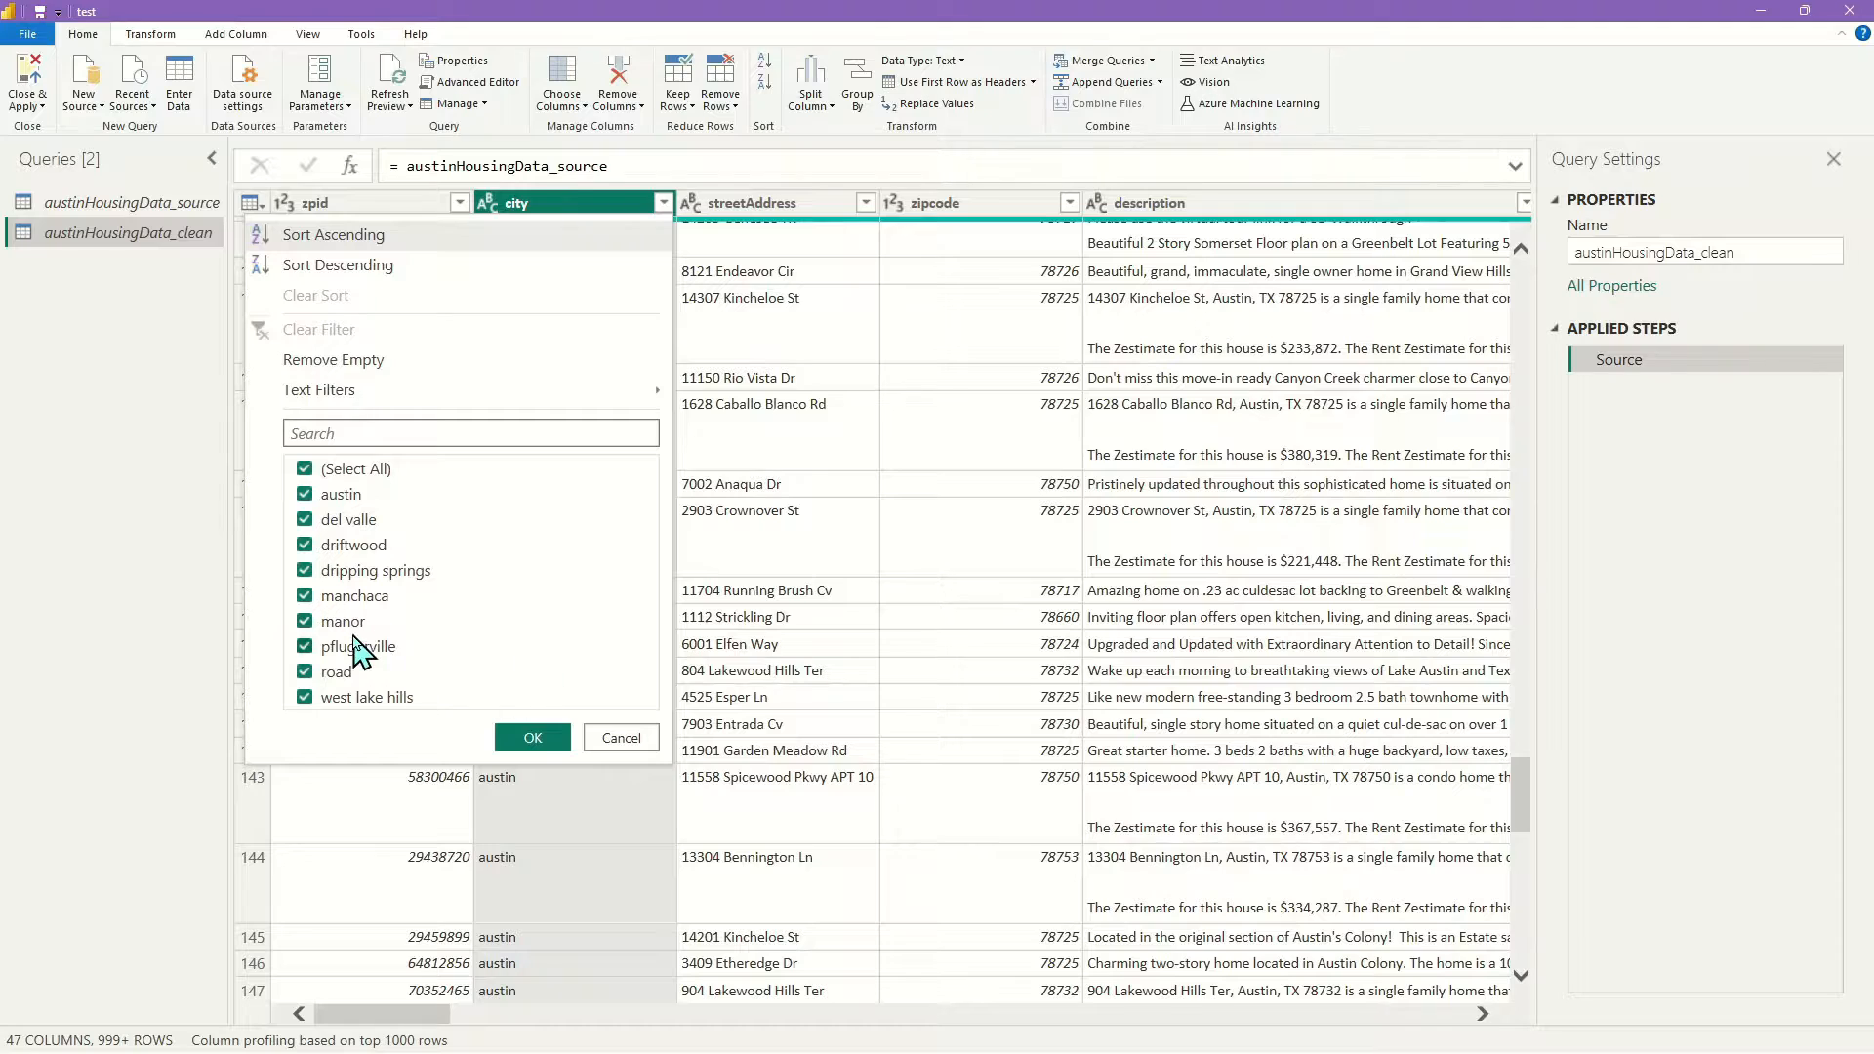
{"action": "left_click", "coordinate": [527, 740]}
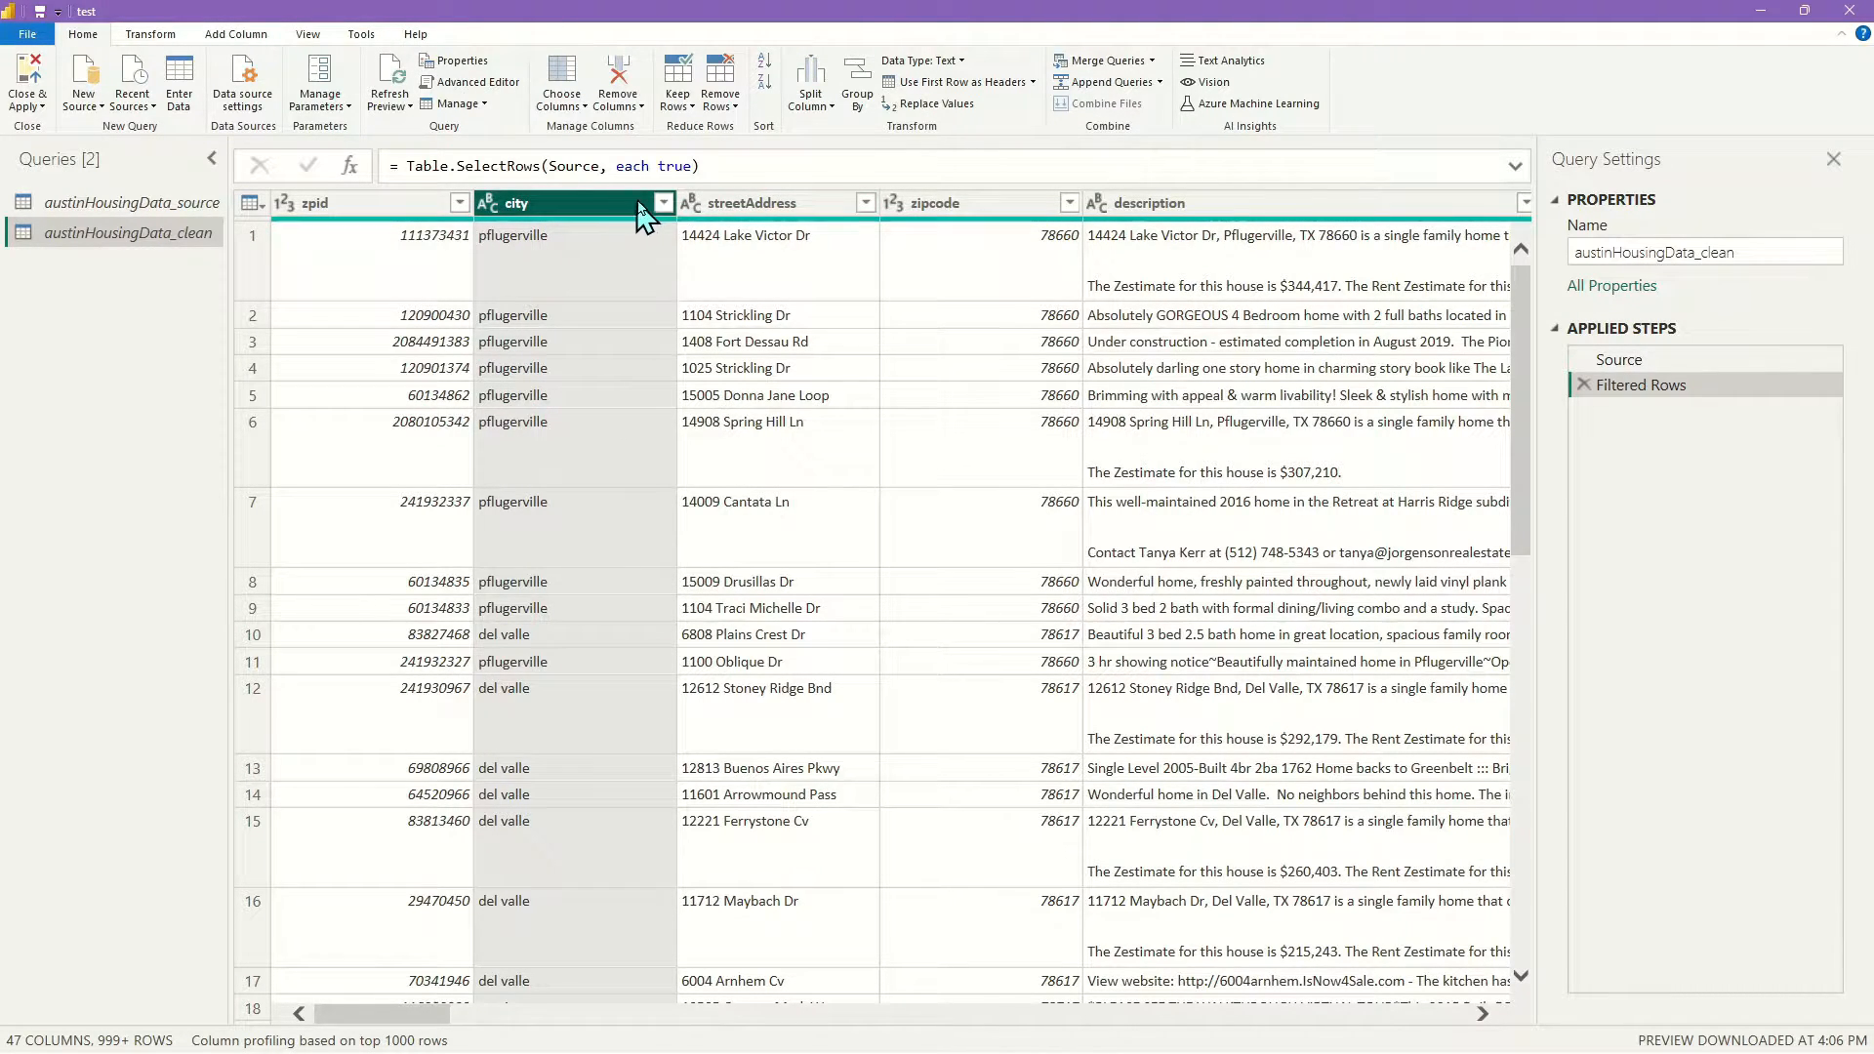
Apply Transform > Capitalize Each Word to the city column
{"action": "left_click", "coordinate": [663, 205]}
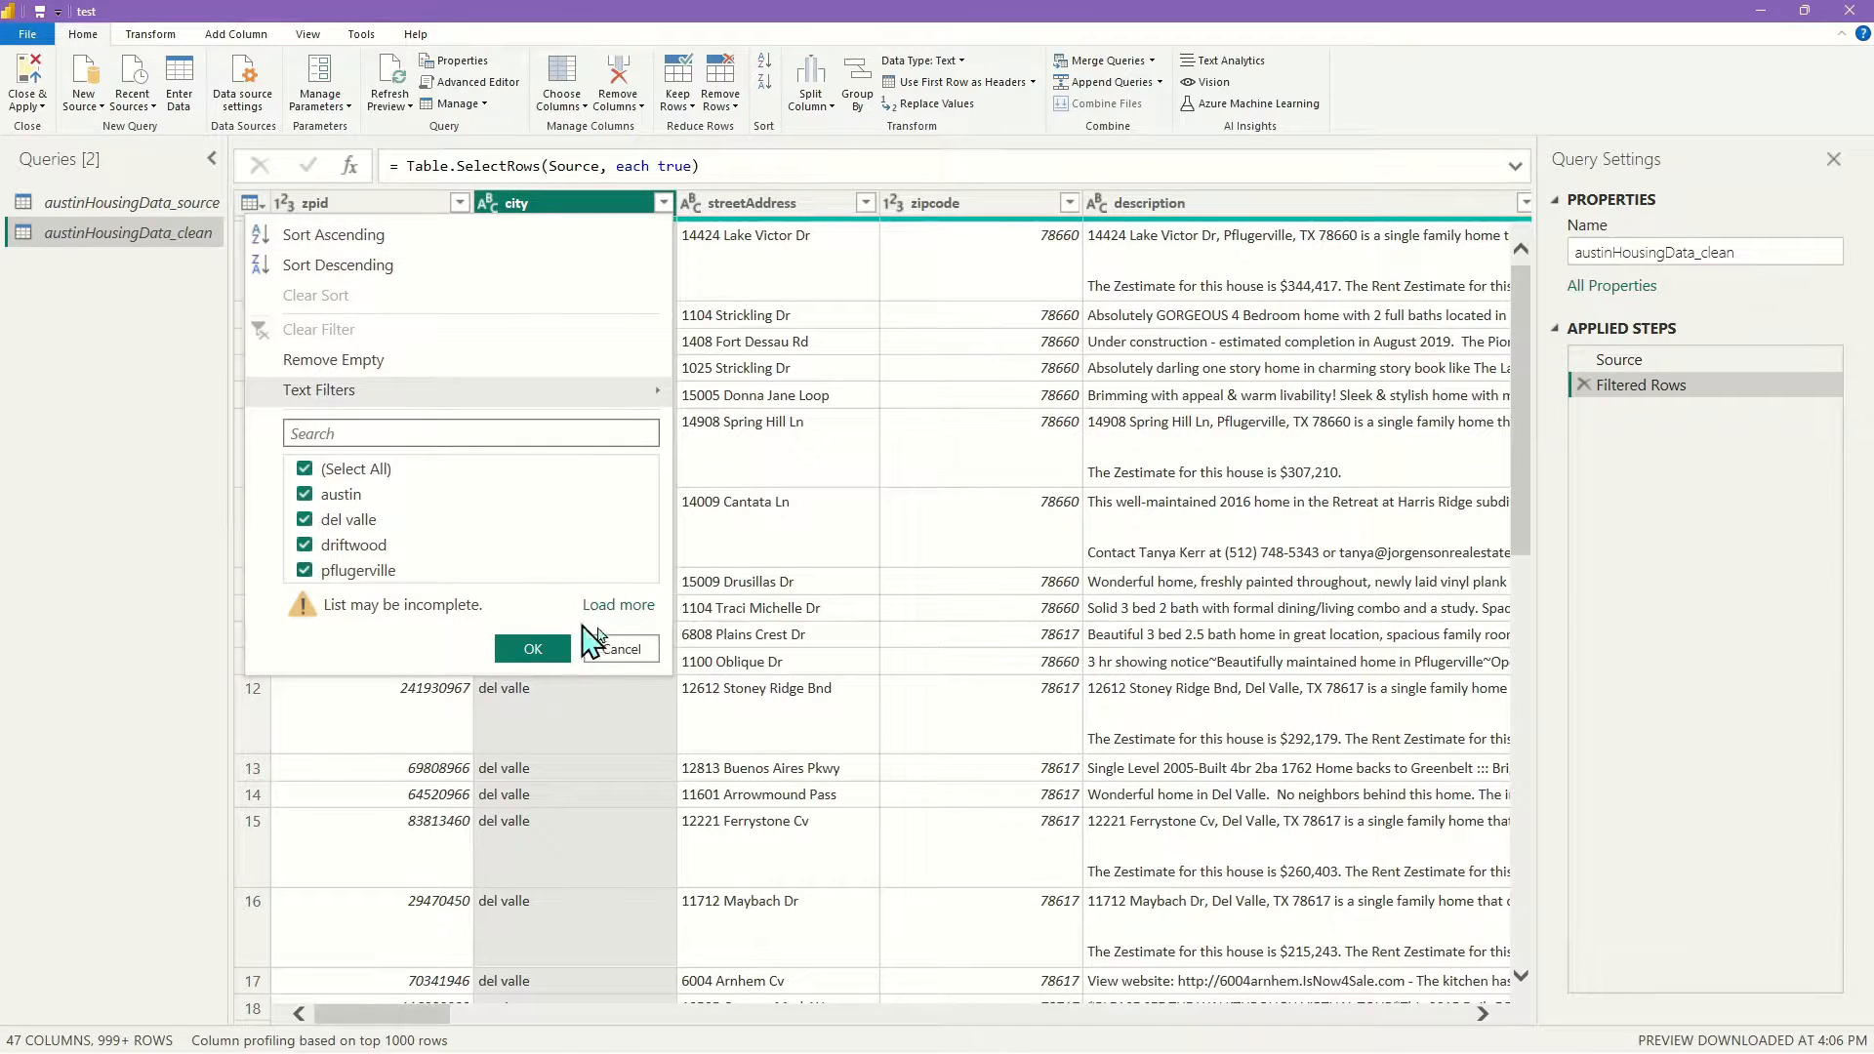
{"action": "left_click", "coordinate": [635, 649]}
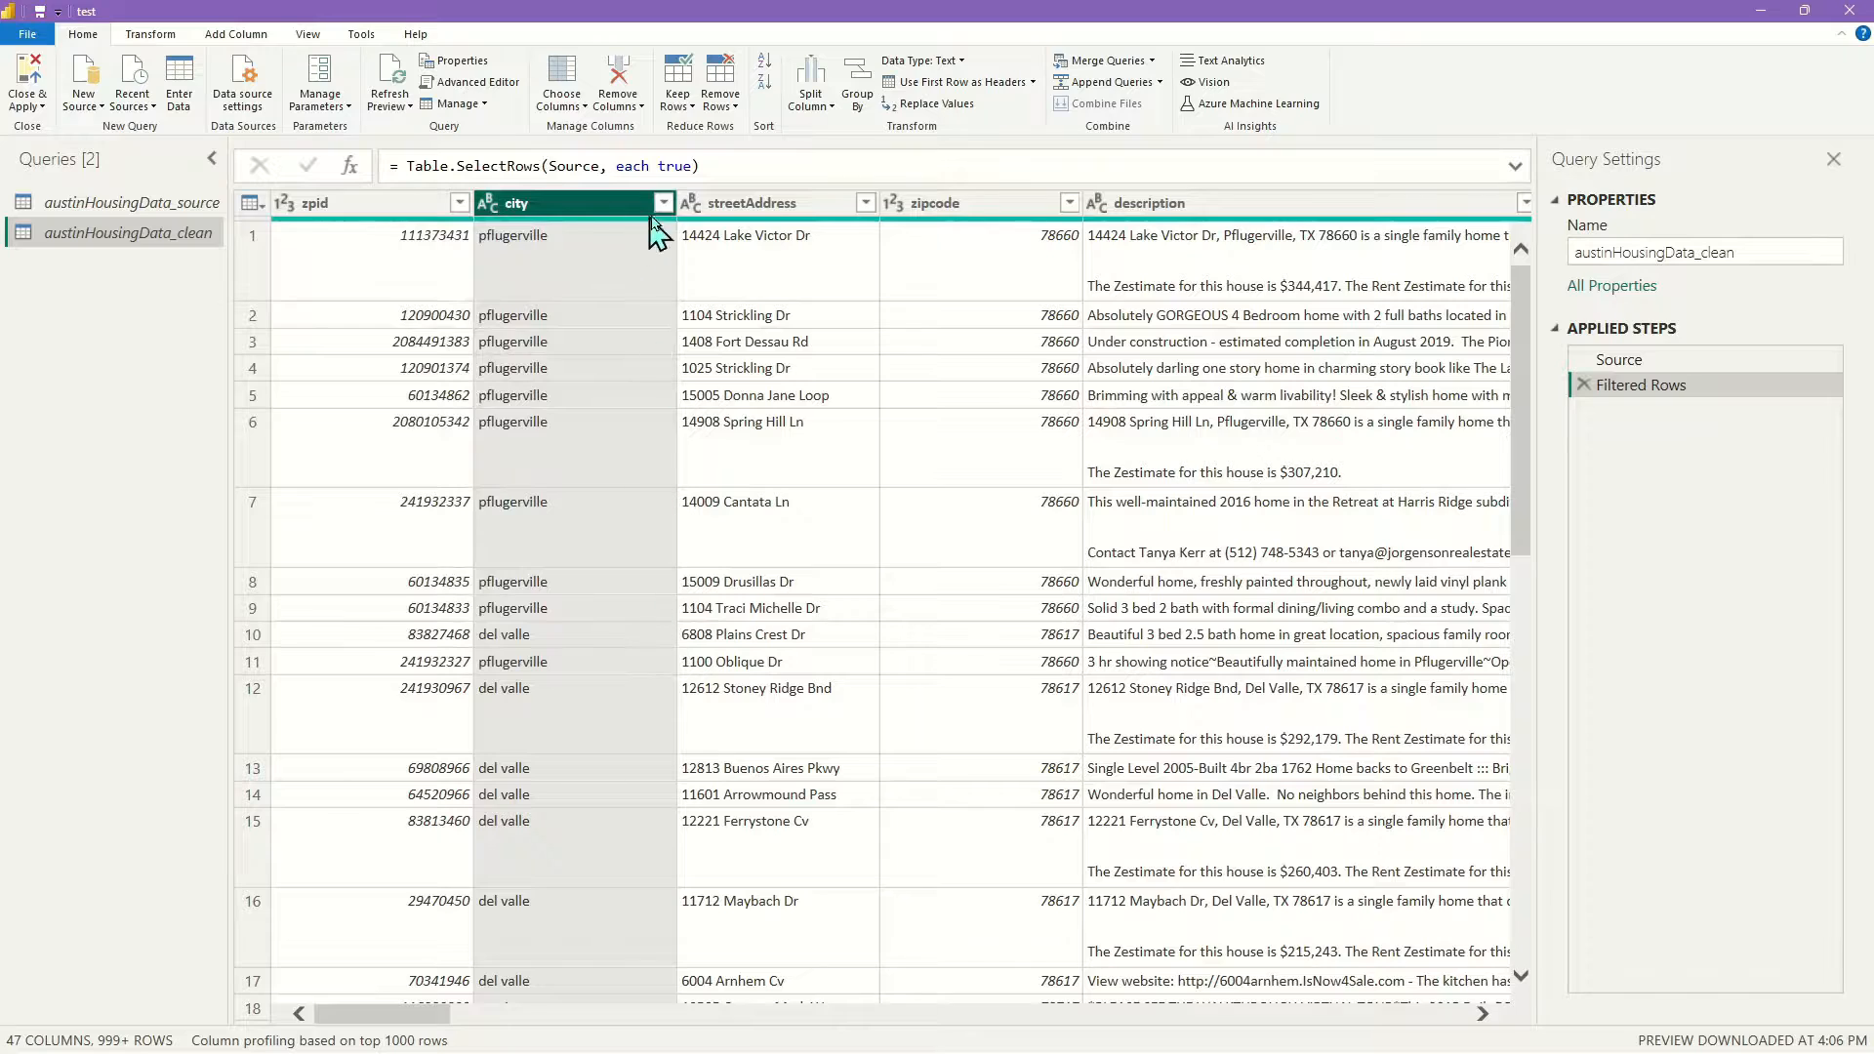
{"action": "right_click", "coordinate": [580, 207]}
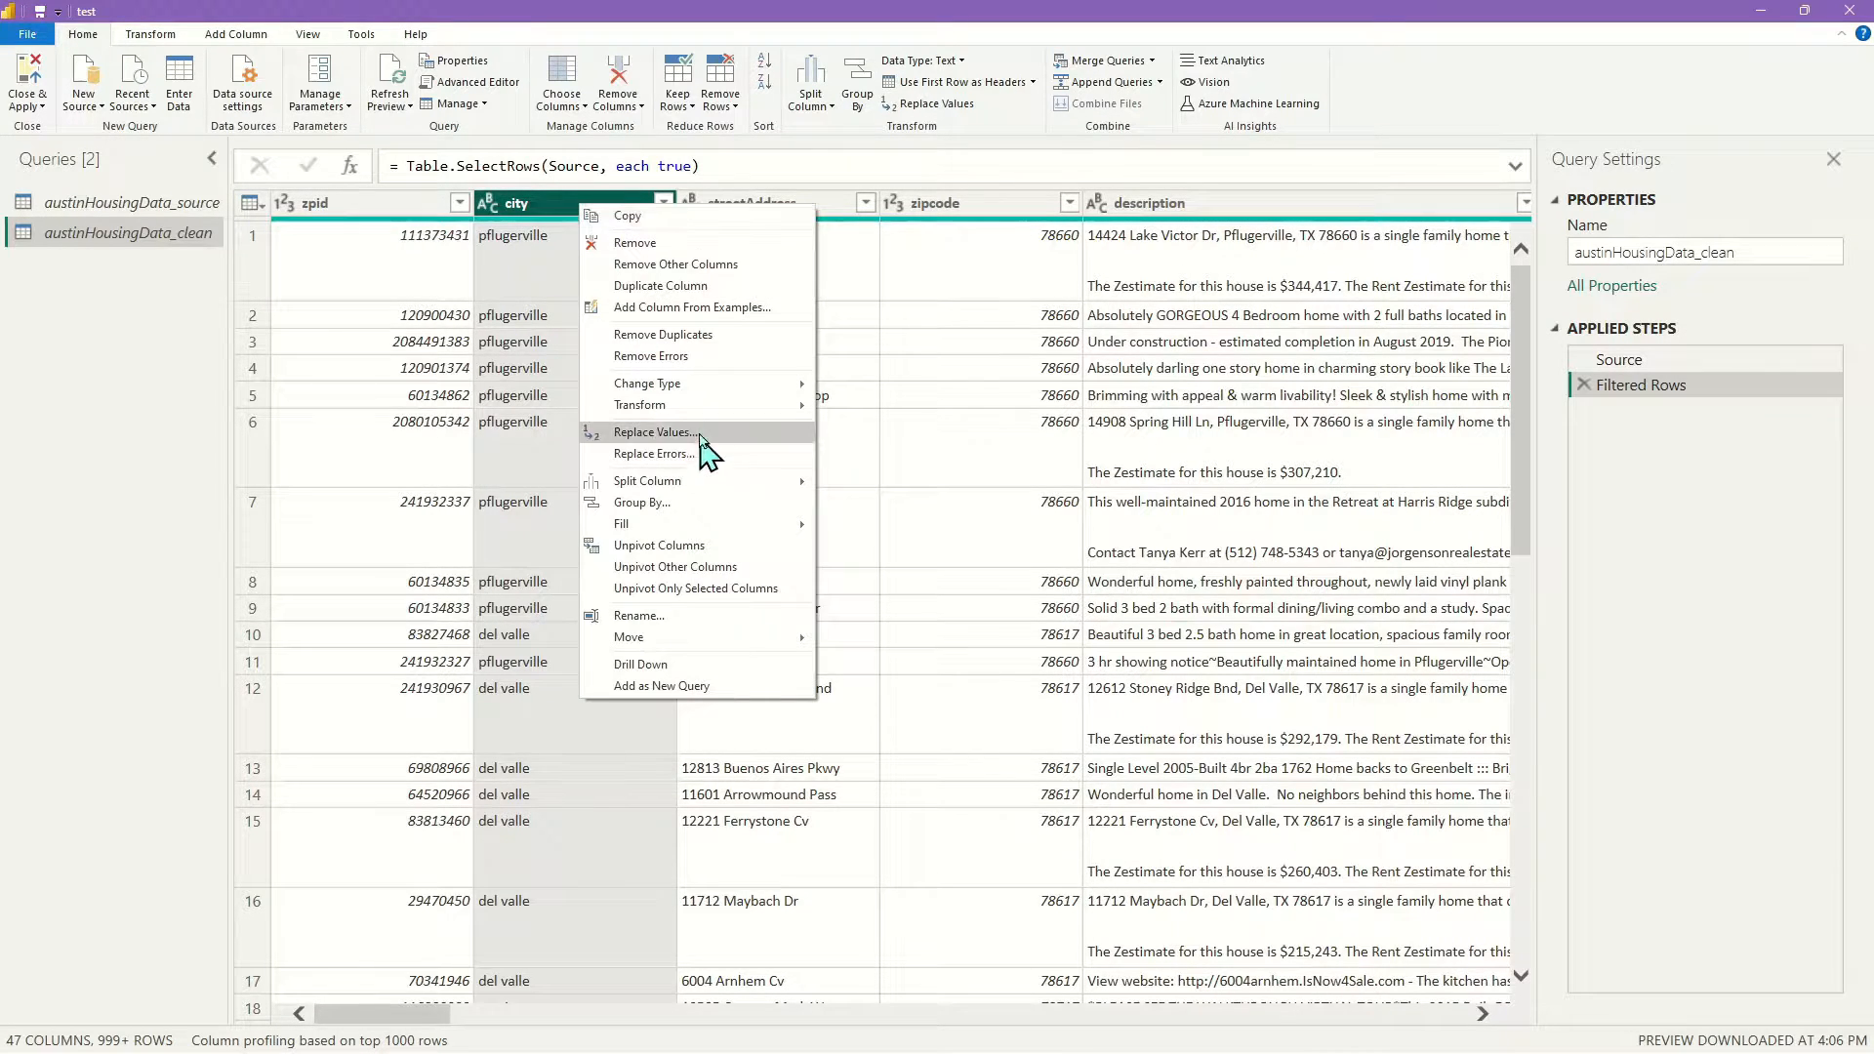
{"action": "mouse_move", "coordinate": [709, 410]}
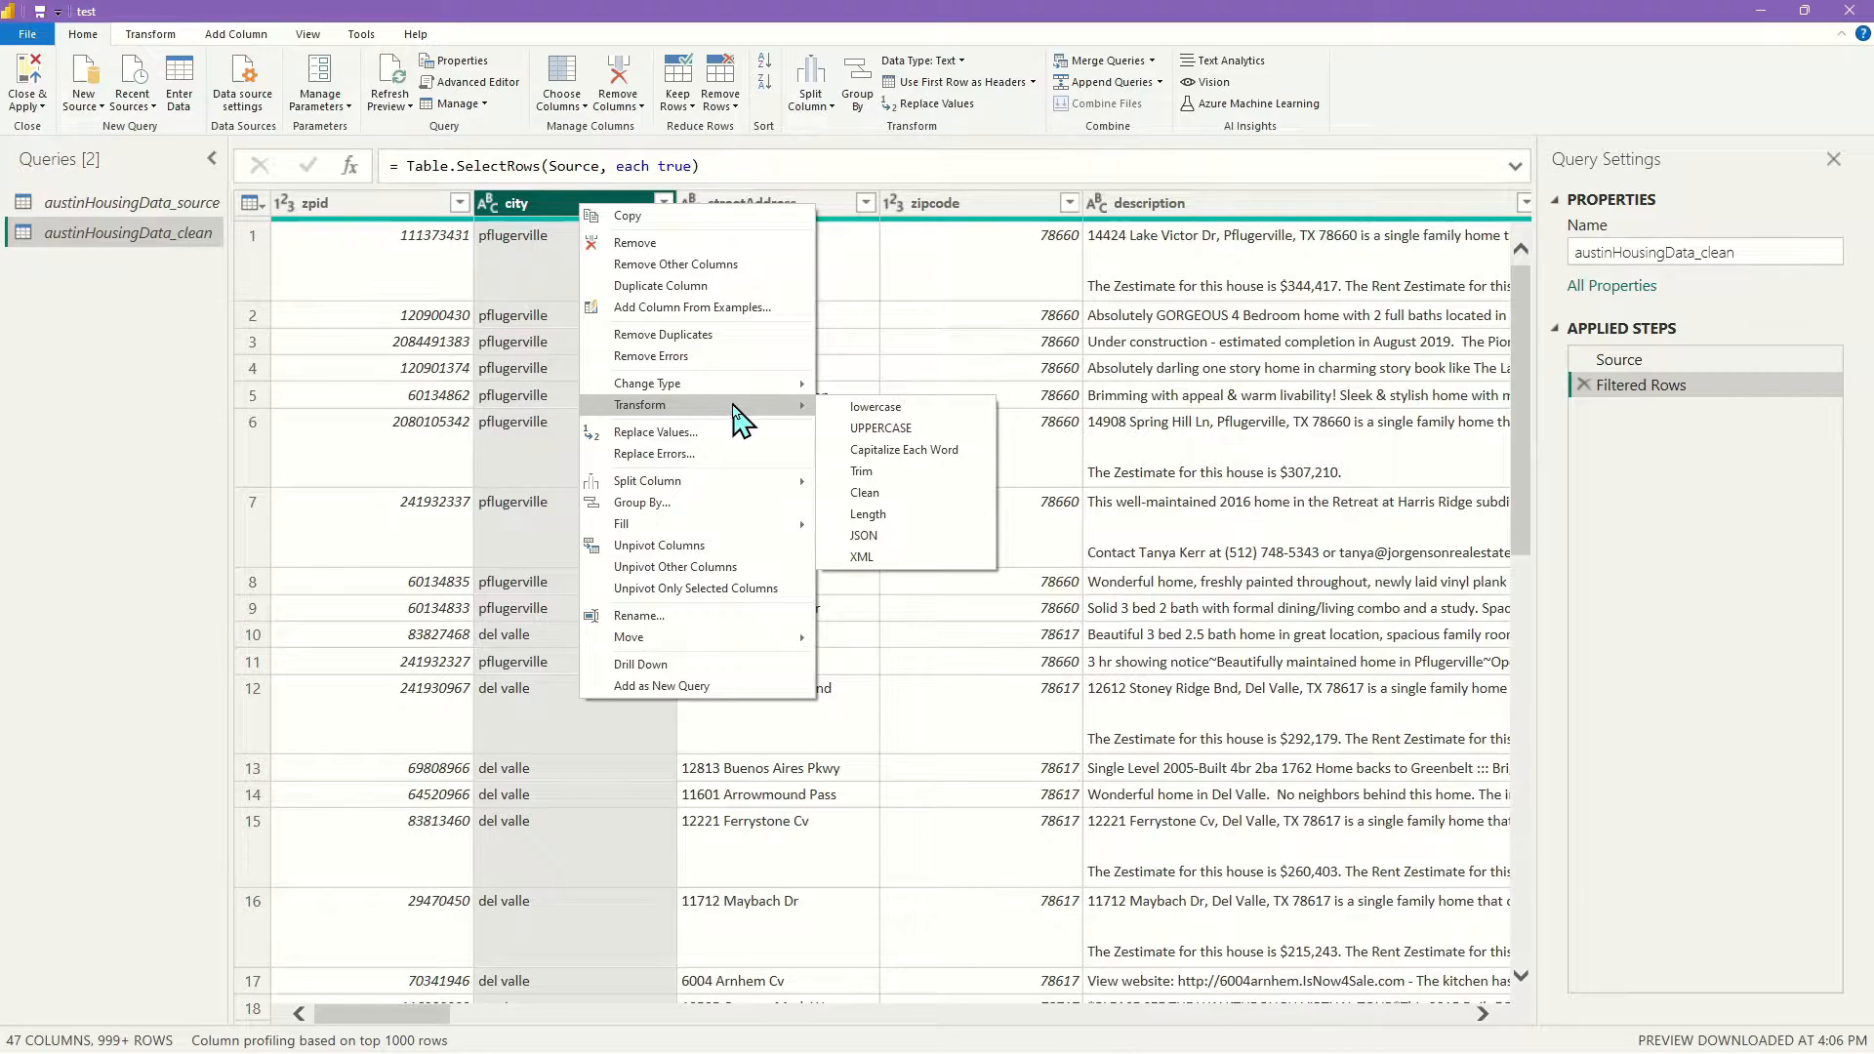
{"action": "left_click", "coordinate": [917, 469]}
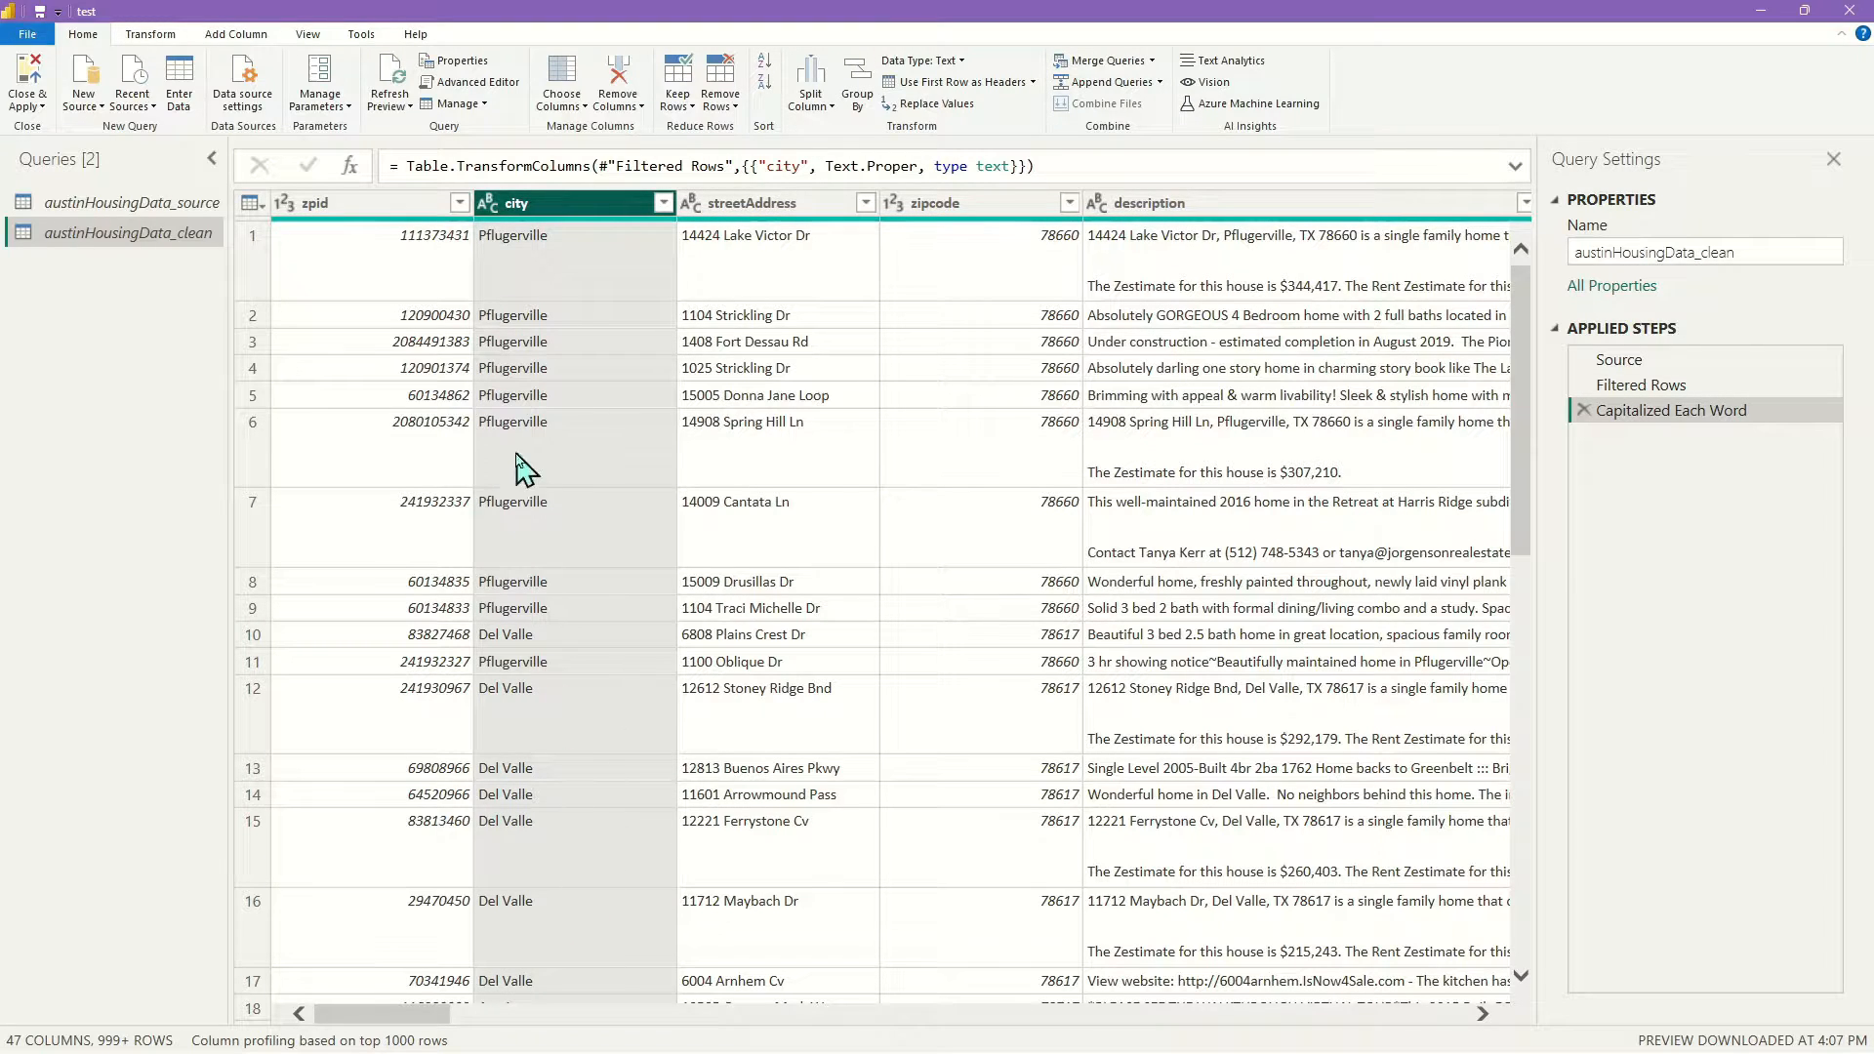
Check the full capitalized city list, e.g. Pflugerville and Del Valle, without filtering
{"action": "left_click", "coordinate": [664, 203]}
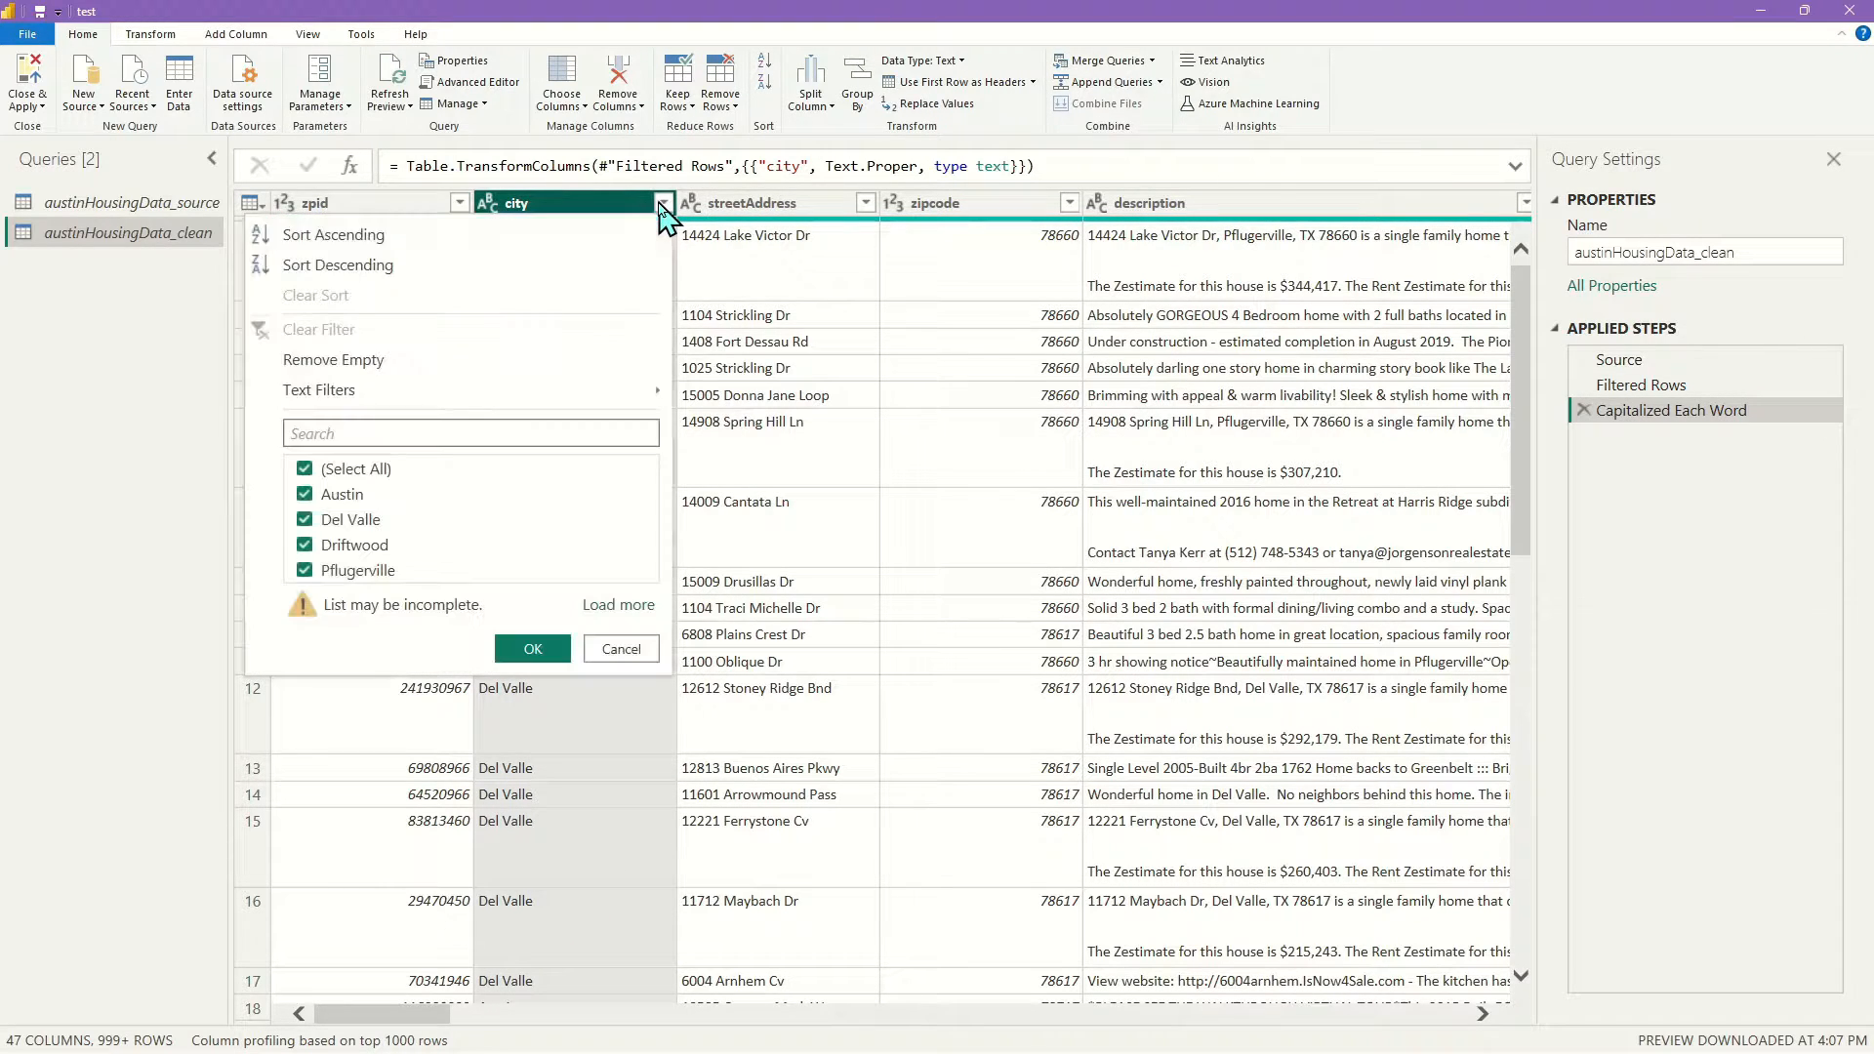
{"action": "left_click", "coordinate": [618, 604]}
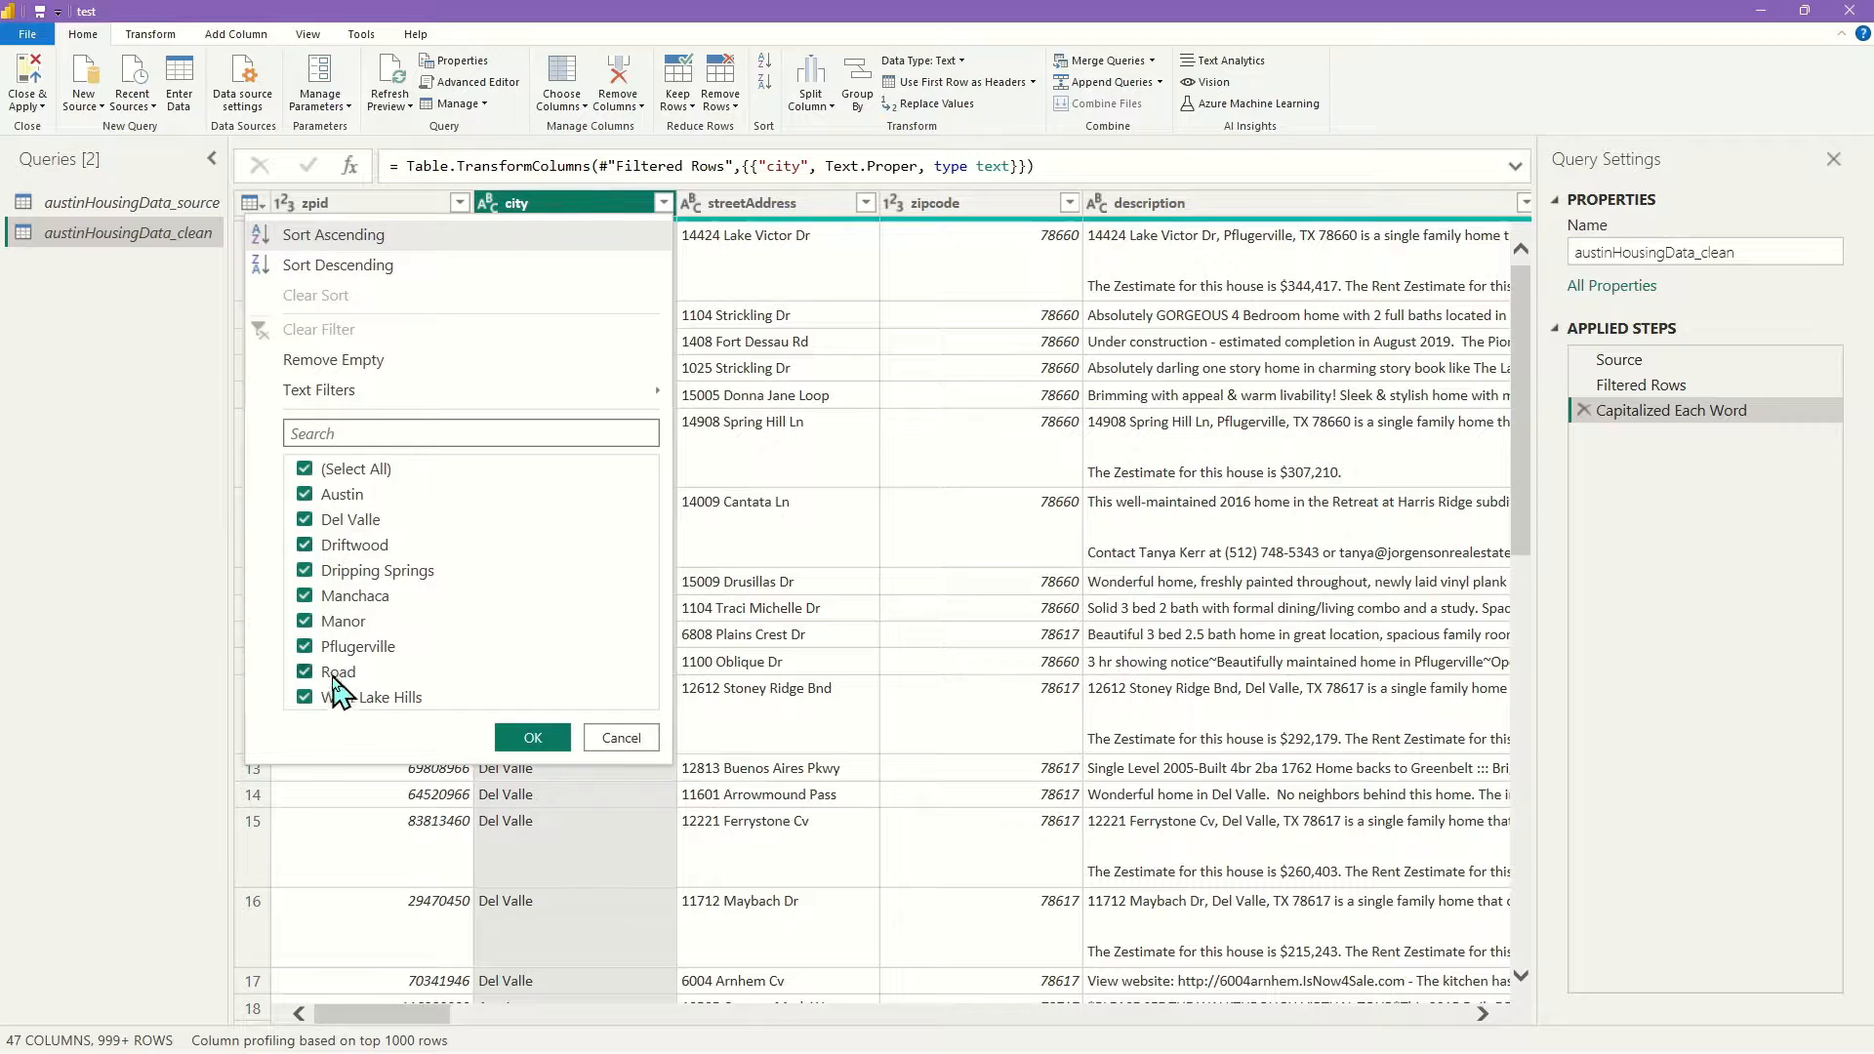
{"action": "left_click", "coordinate": [622, 739]}
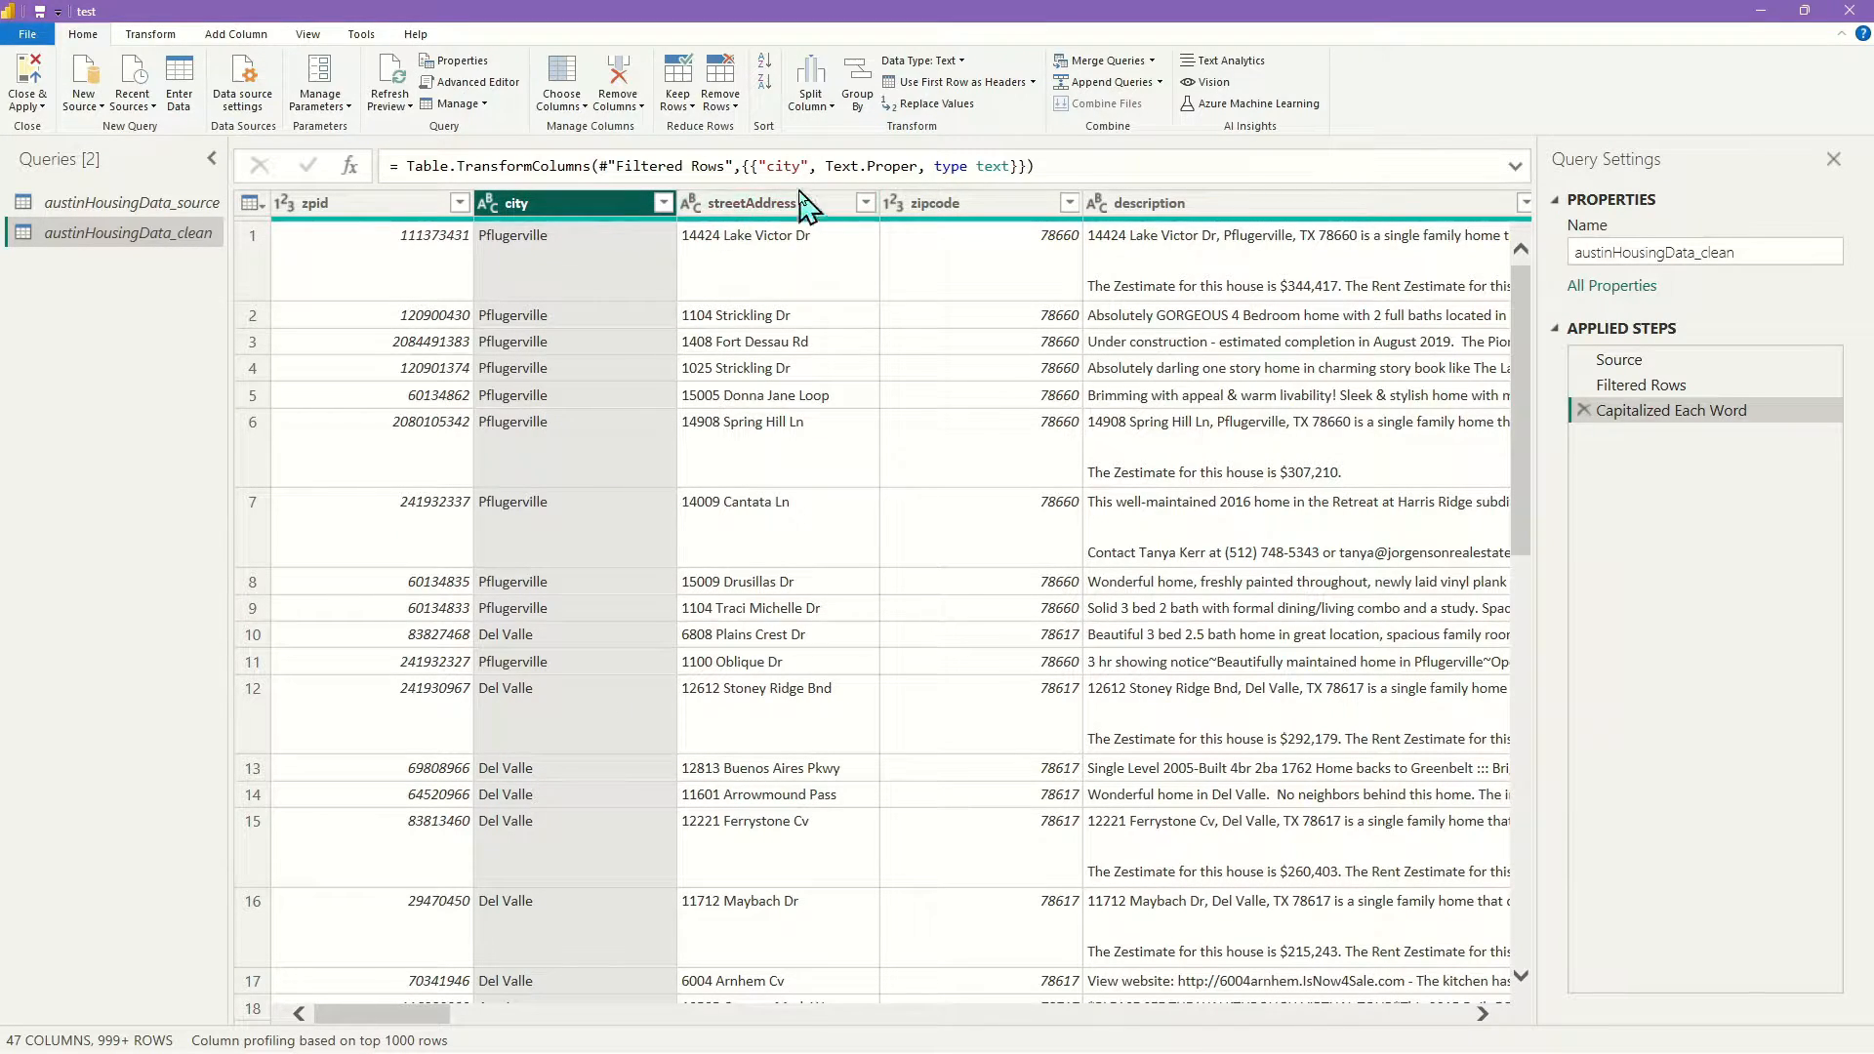
{"action": "left_click", "coordinate": [866, 203]}
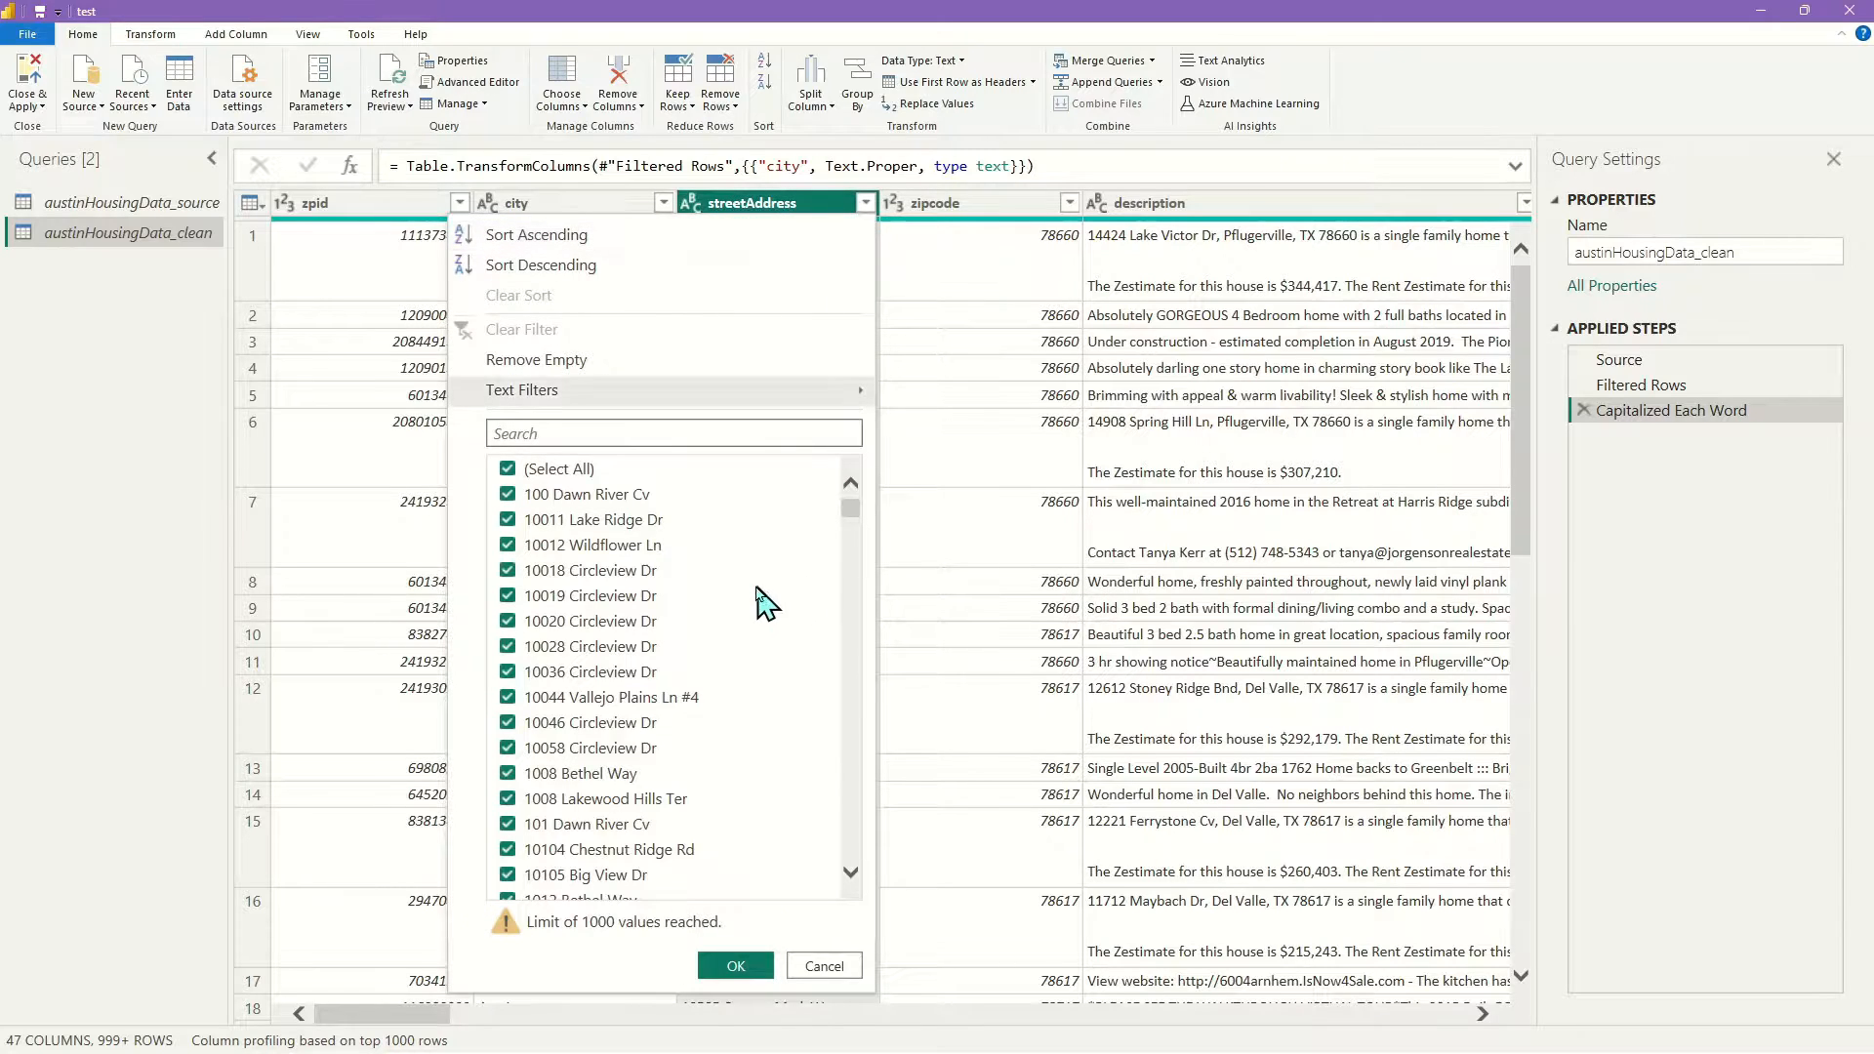
Browse the streetAddress values, cancel without filtering, and scroll the grid to the right
{"action": "scroll", "coordinate": [774, 589], "scroll_direction": "down", "scroll_amount": 15}
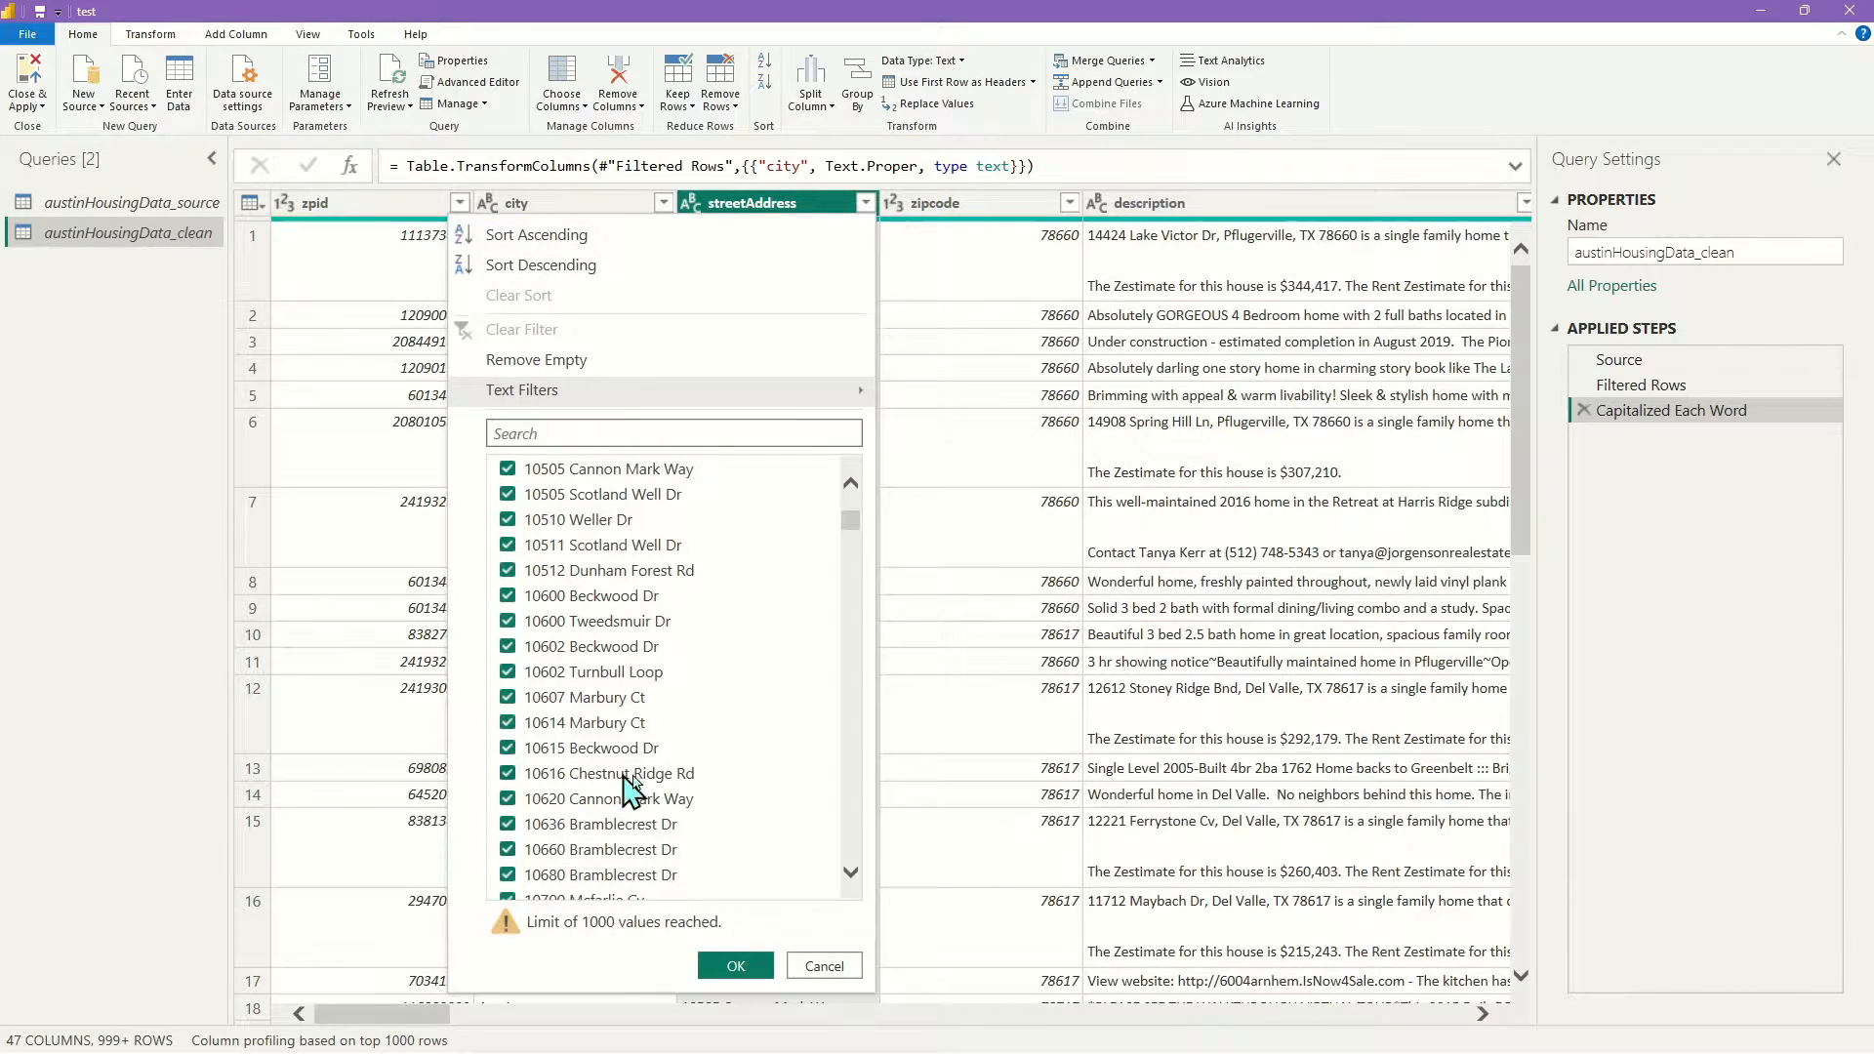
{"action": "scroll", "coordinate": [760, 859], "scroll_direction": "down", "scroll_amount": 3}
{"action": "scroll", "coordinate": [759, 859], "scroll_direction": "down", "scroll_amount": 3}
{"action": "scroll", "coordinate": [747, 811], "scroll_direction": "up", "scroll_amount": 3}
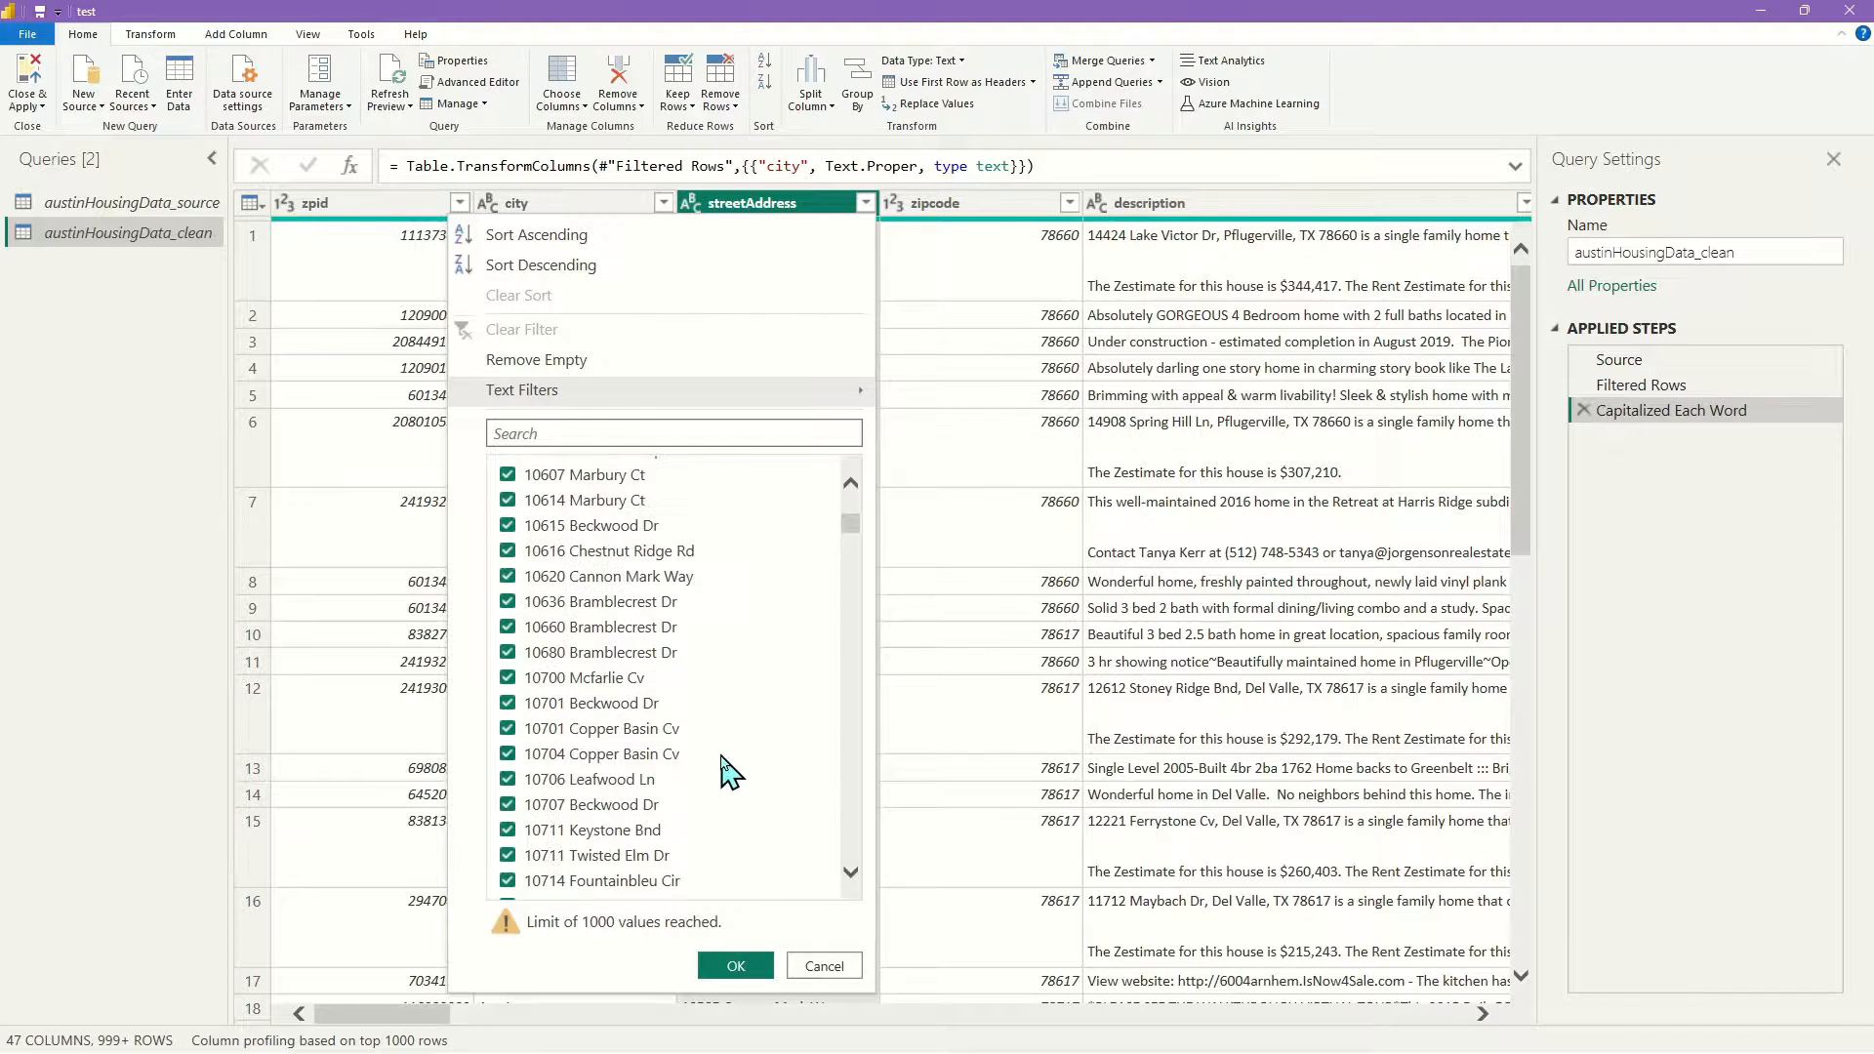
{"action": "left_click", "coordinate": [820, 966]}
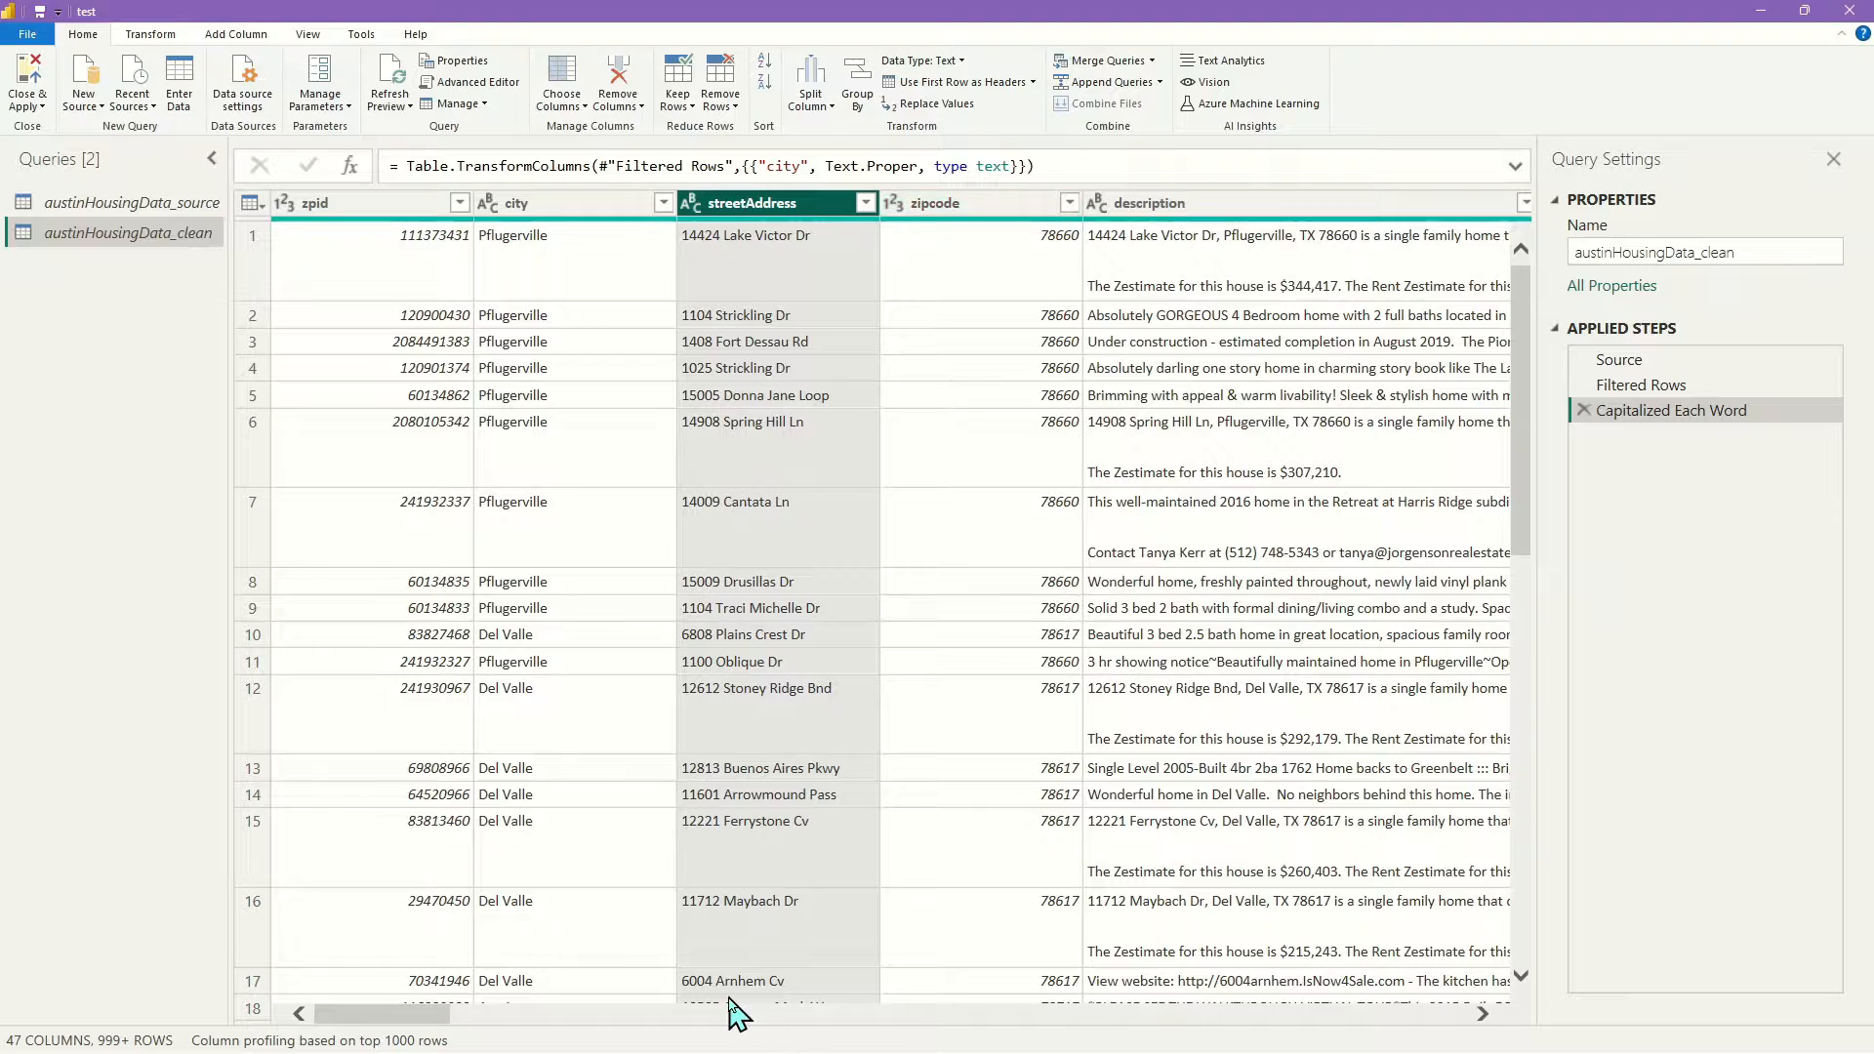
{"action": "scroll", "coordinate": [1026, 469], "scroll_direction": "down", "scroll_amount": 5}
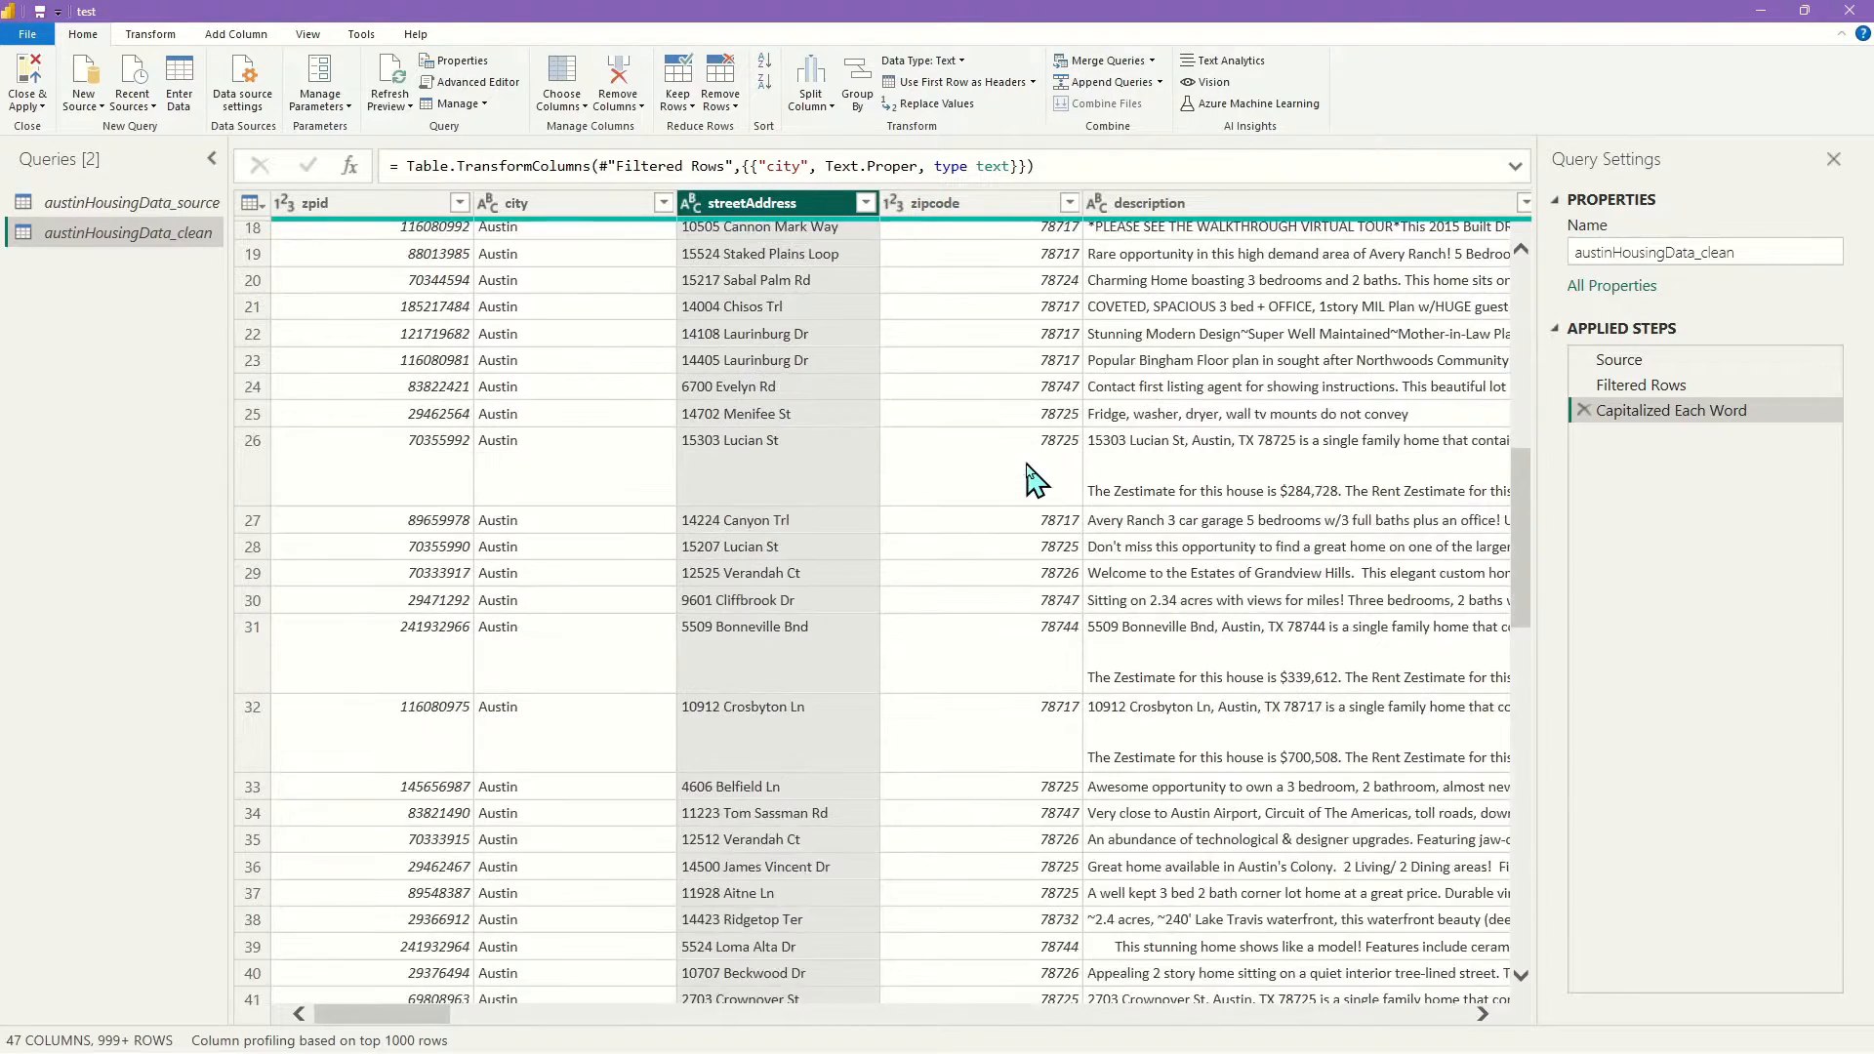
{"action": "scroll", "coordinate": [1026, 469], "scroll_direction": "up", "scroll_amount": 2}
{"action": "left_click_drag", "start_coordinate": [341, 1017], "coordinate": [435, 1016]}
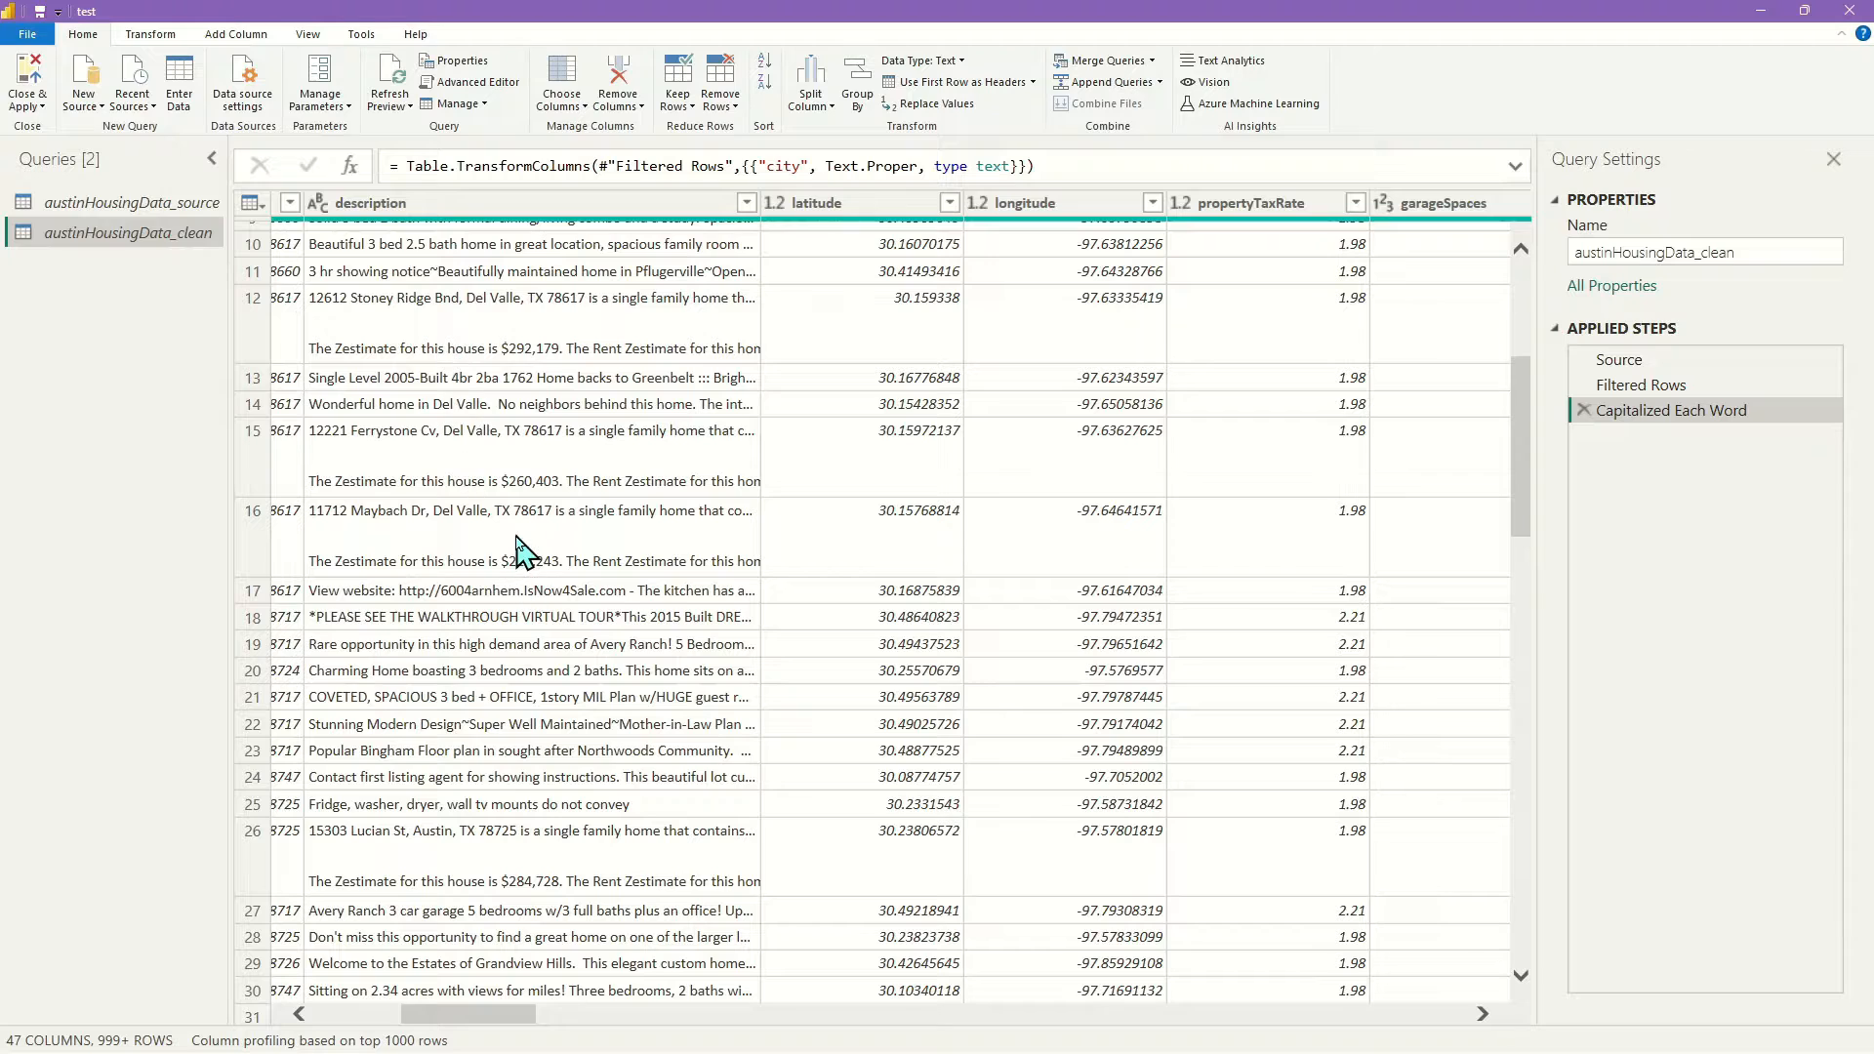
Move past latitude and longitude and load all garageSpaces values, 0 through 22
{"action": "left_click", "coordinate": [870, 204]}
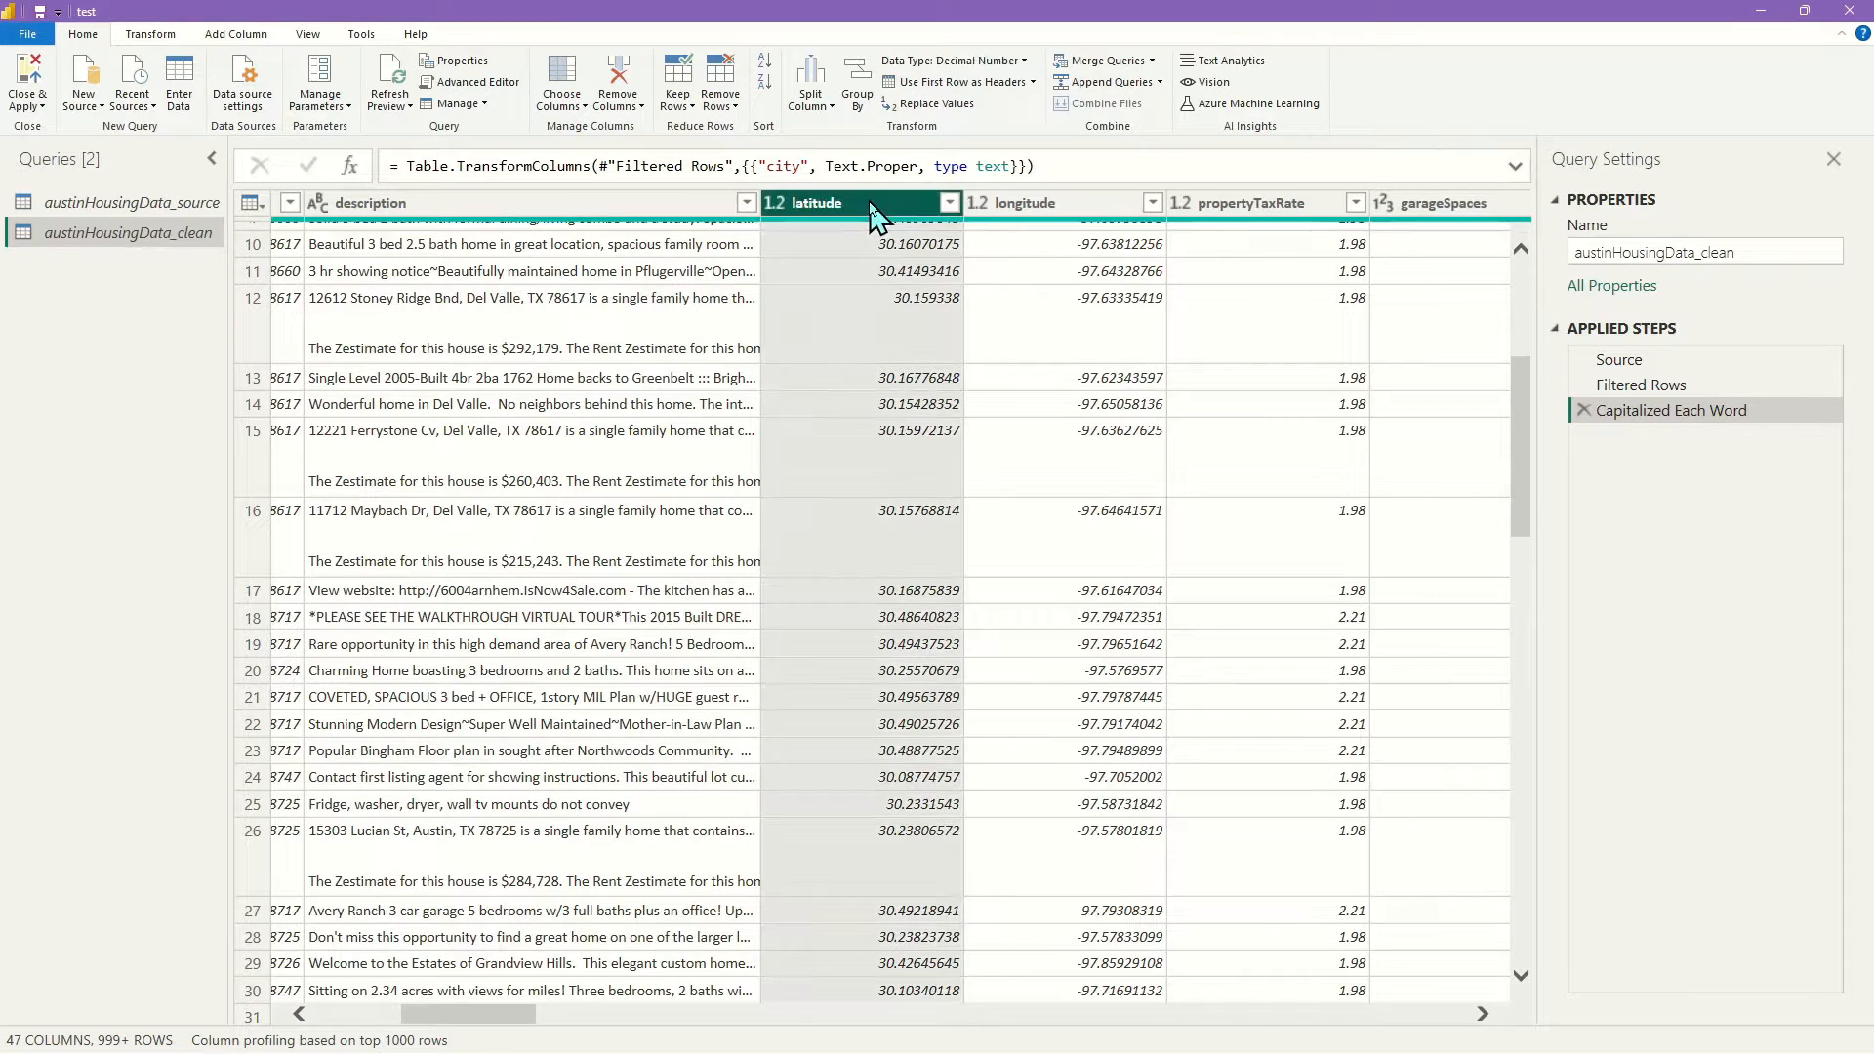
{"action": "left_click", "coordinate": [1036, 209]}
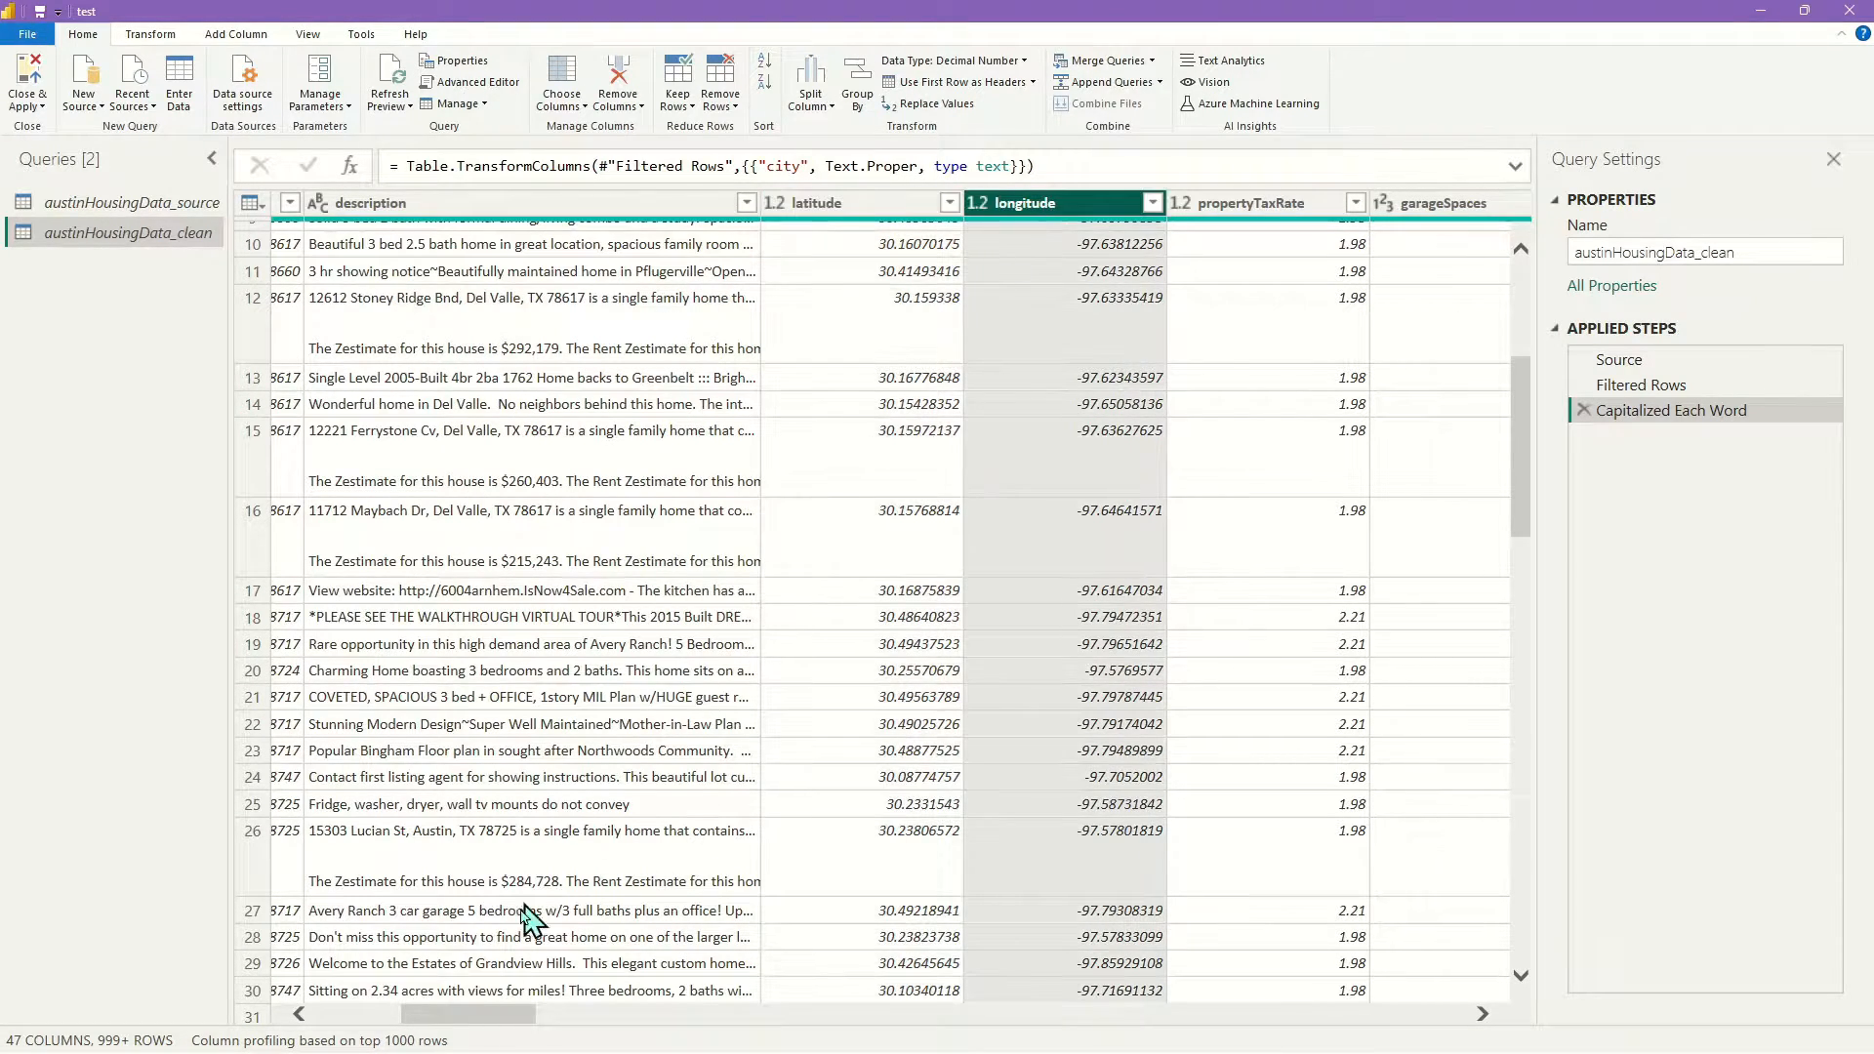
{"action": "left_click_drag", "start_coordinate": [494, 1029], "coordinate": [579, 1032]}
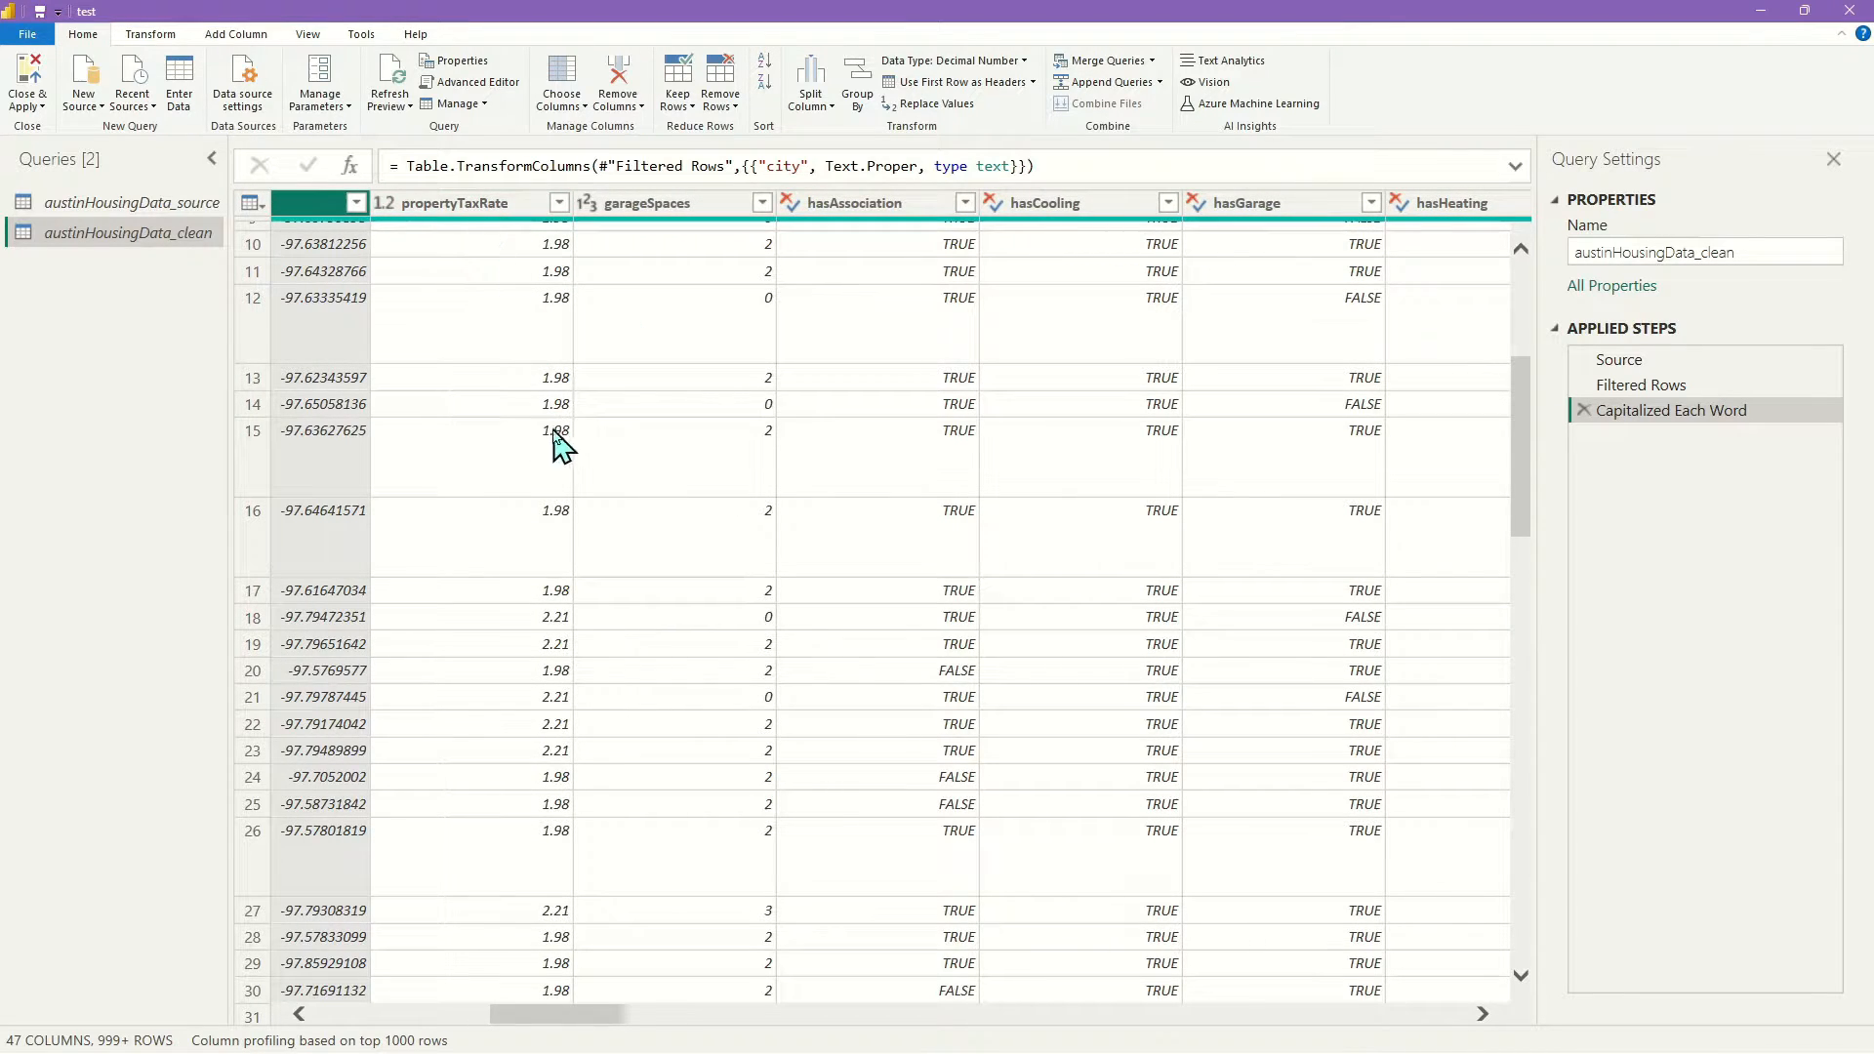
{"action": "scroll", "coordinate": [720, 406], "scroll_direction": "down", "scroll_amount": 3}
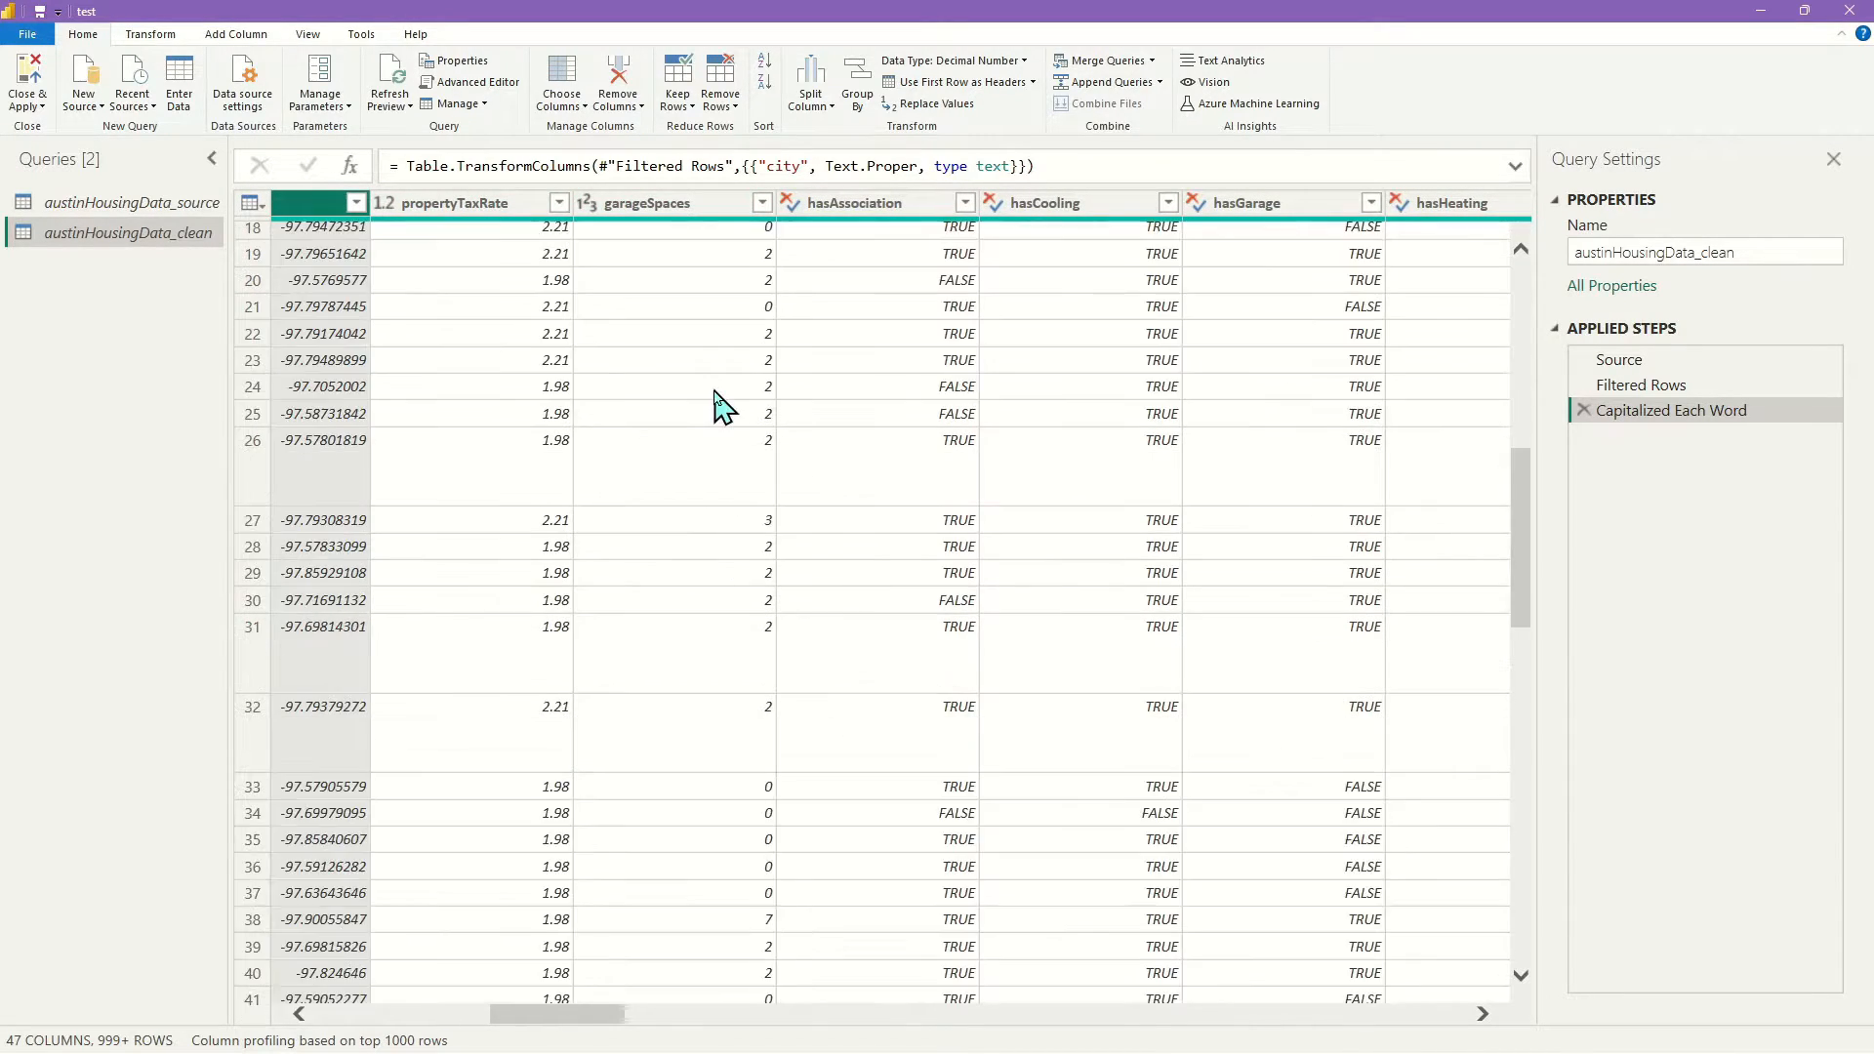
{"action": "scroll", "coordinate": [712, 407], "scroll_direction": "up", "scroll_amount": 3}
{"action": "scroll", "coordinate": [684, 352], "scroll_direction": "up", "scroll_amount": 3}
{"action": "left_click", "coordinate": [762, 203]}
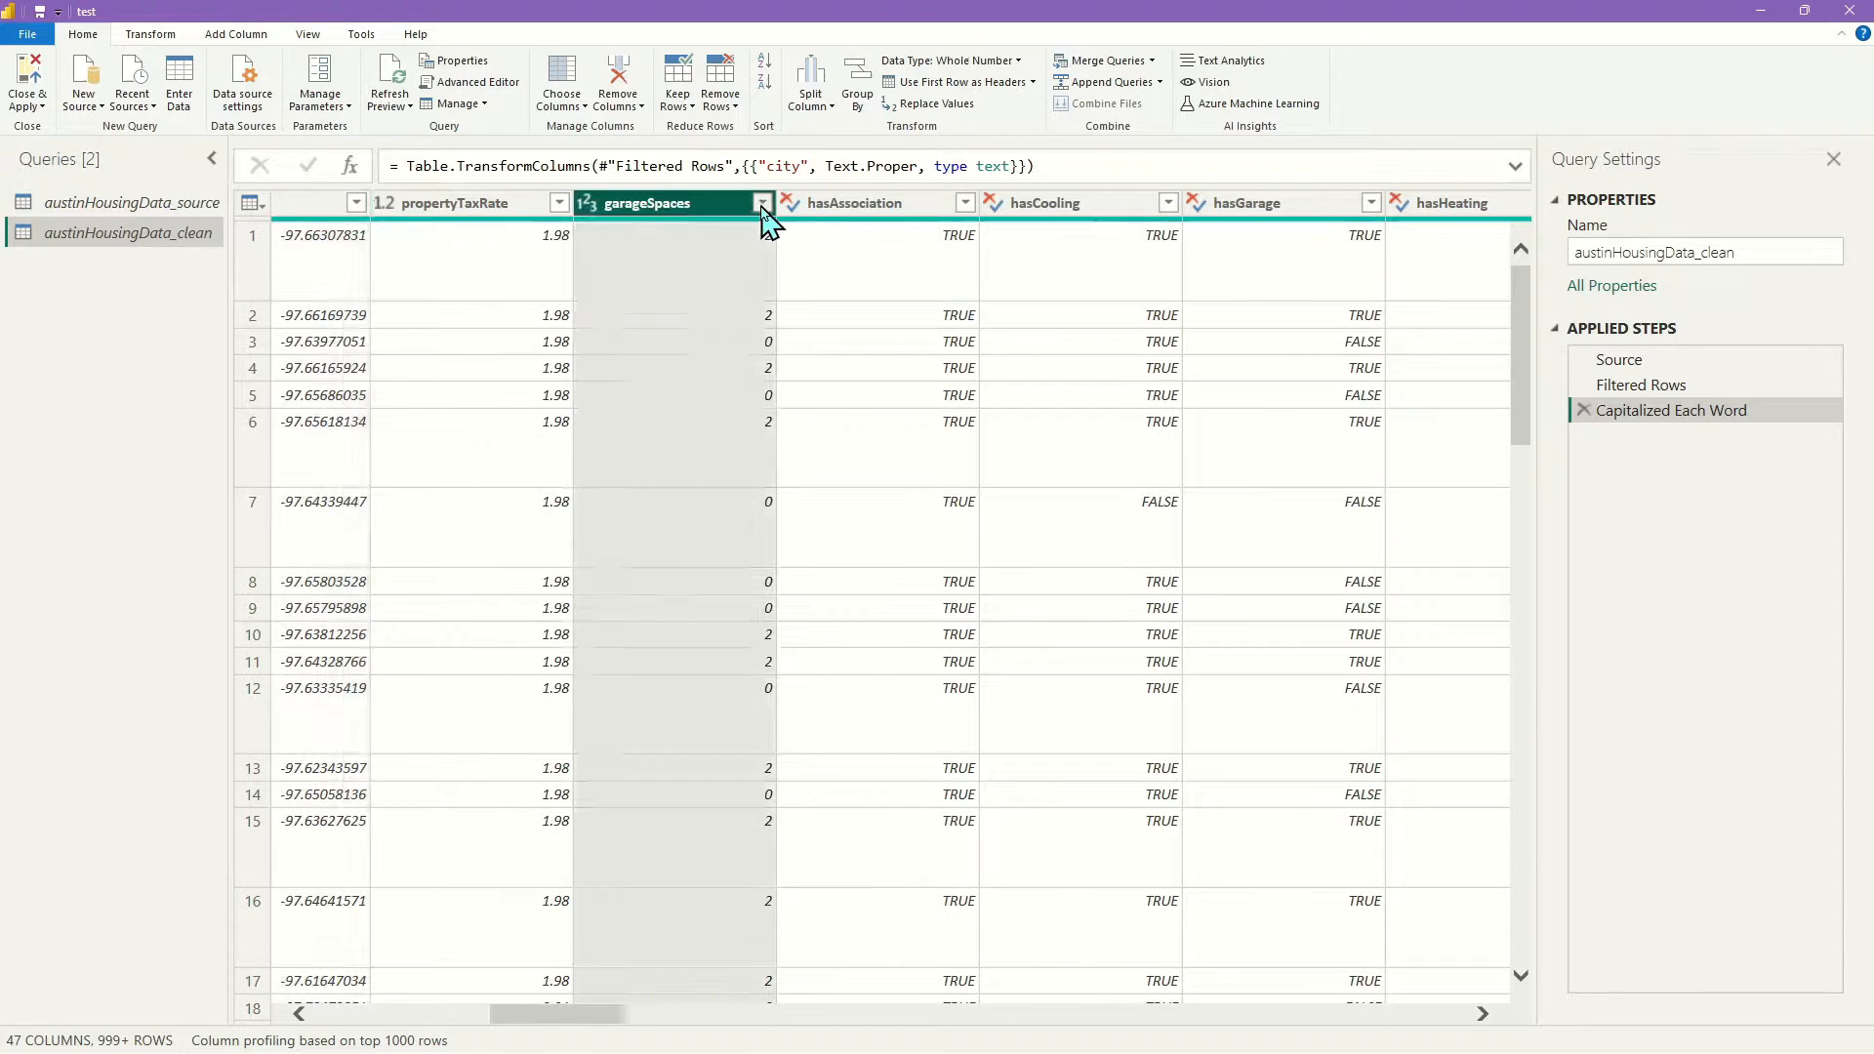
{"action": "left_click", "coordinate": [733, 733]}
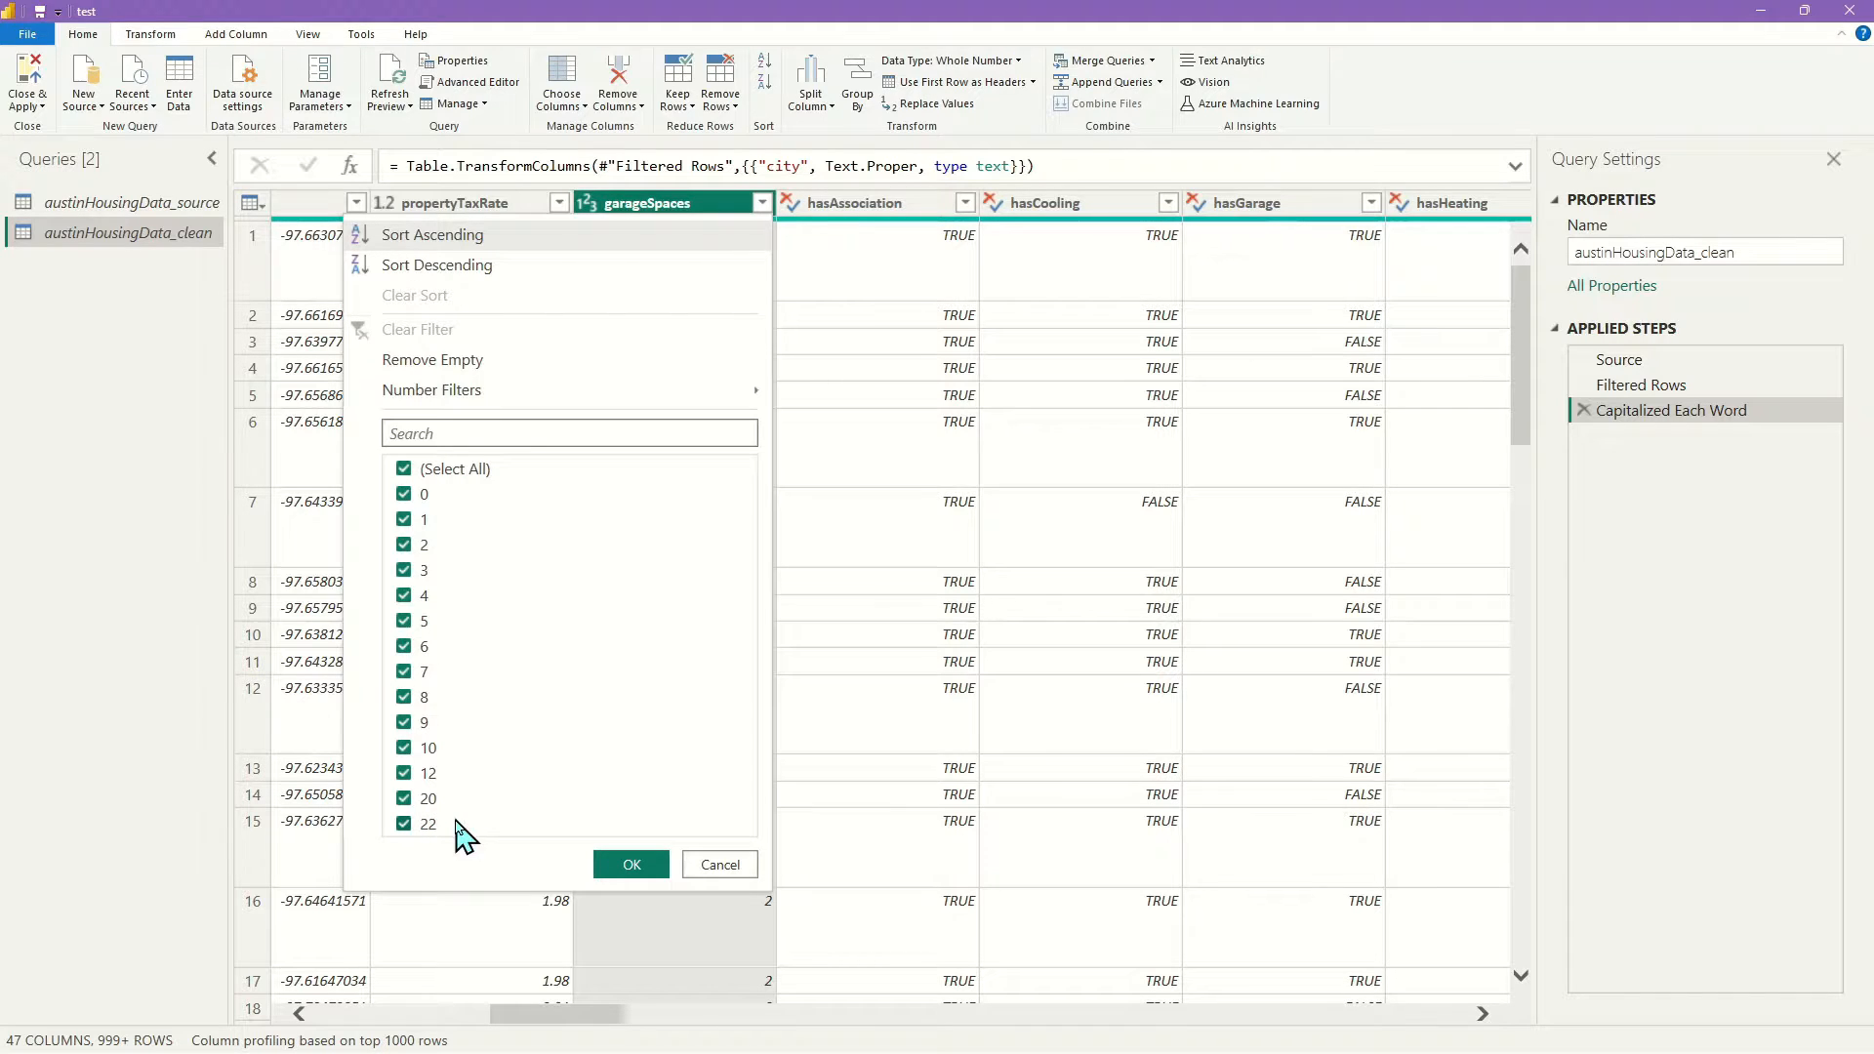
Cancel the garageSpaces value list, select the hasAssociation column, and scroll right
{"action": "left_click", "coordinate": [723, 865]}
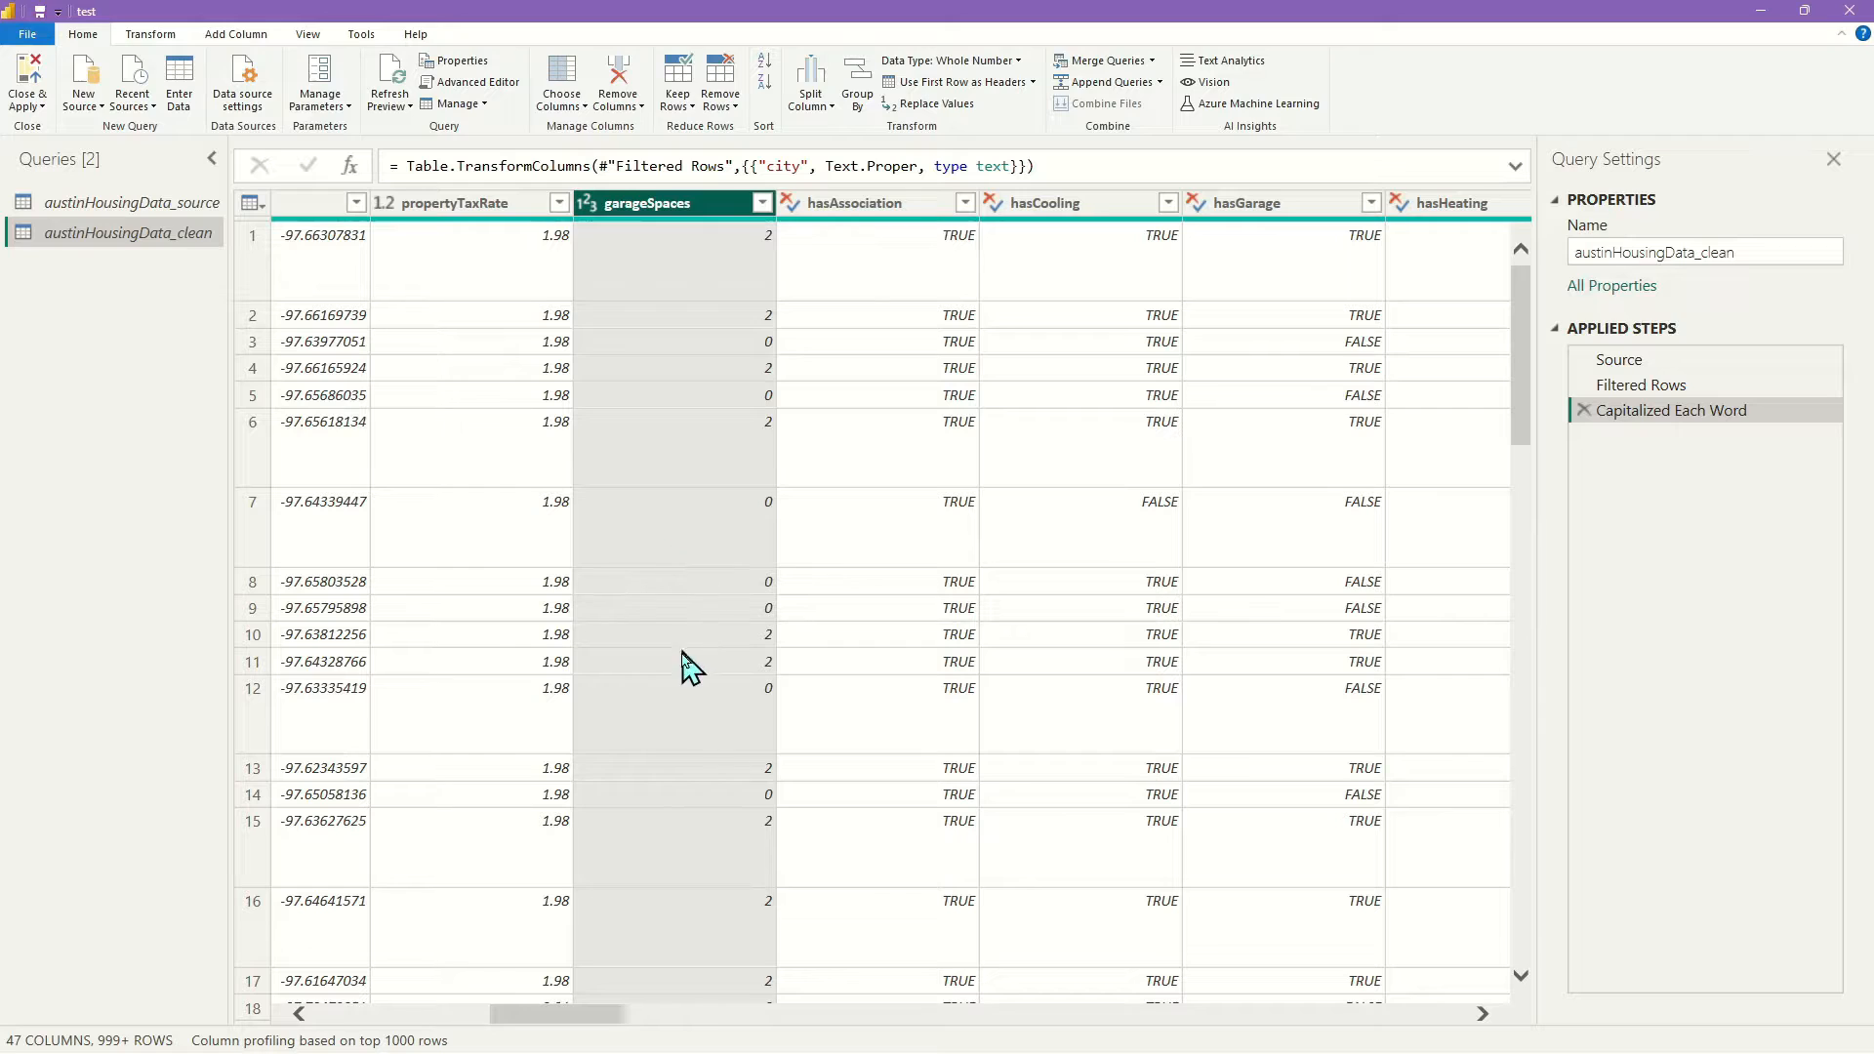
{"action": "scroll", "coordinate": [683, 673], "scroll_direction": "down", "scroll_amount": 3}
{"action": "scroll", "coordinate": [683, 683], "scroll_direction": "up", "scroll_amount": 3}
{"action": "left_click", "coordinate": [857, 205]}
{"action": "left_click_drag", "start_coordinate": [582, 1021], "coordinate": [636, 1021]}
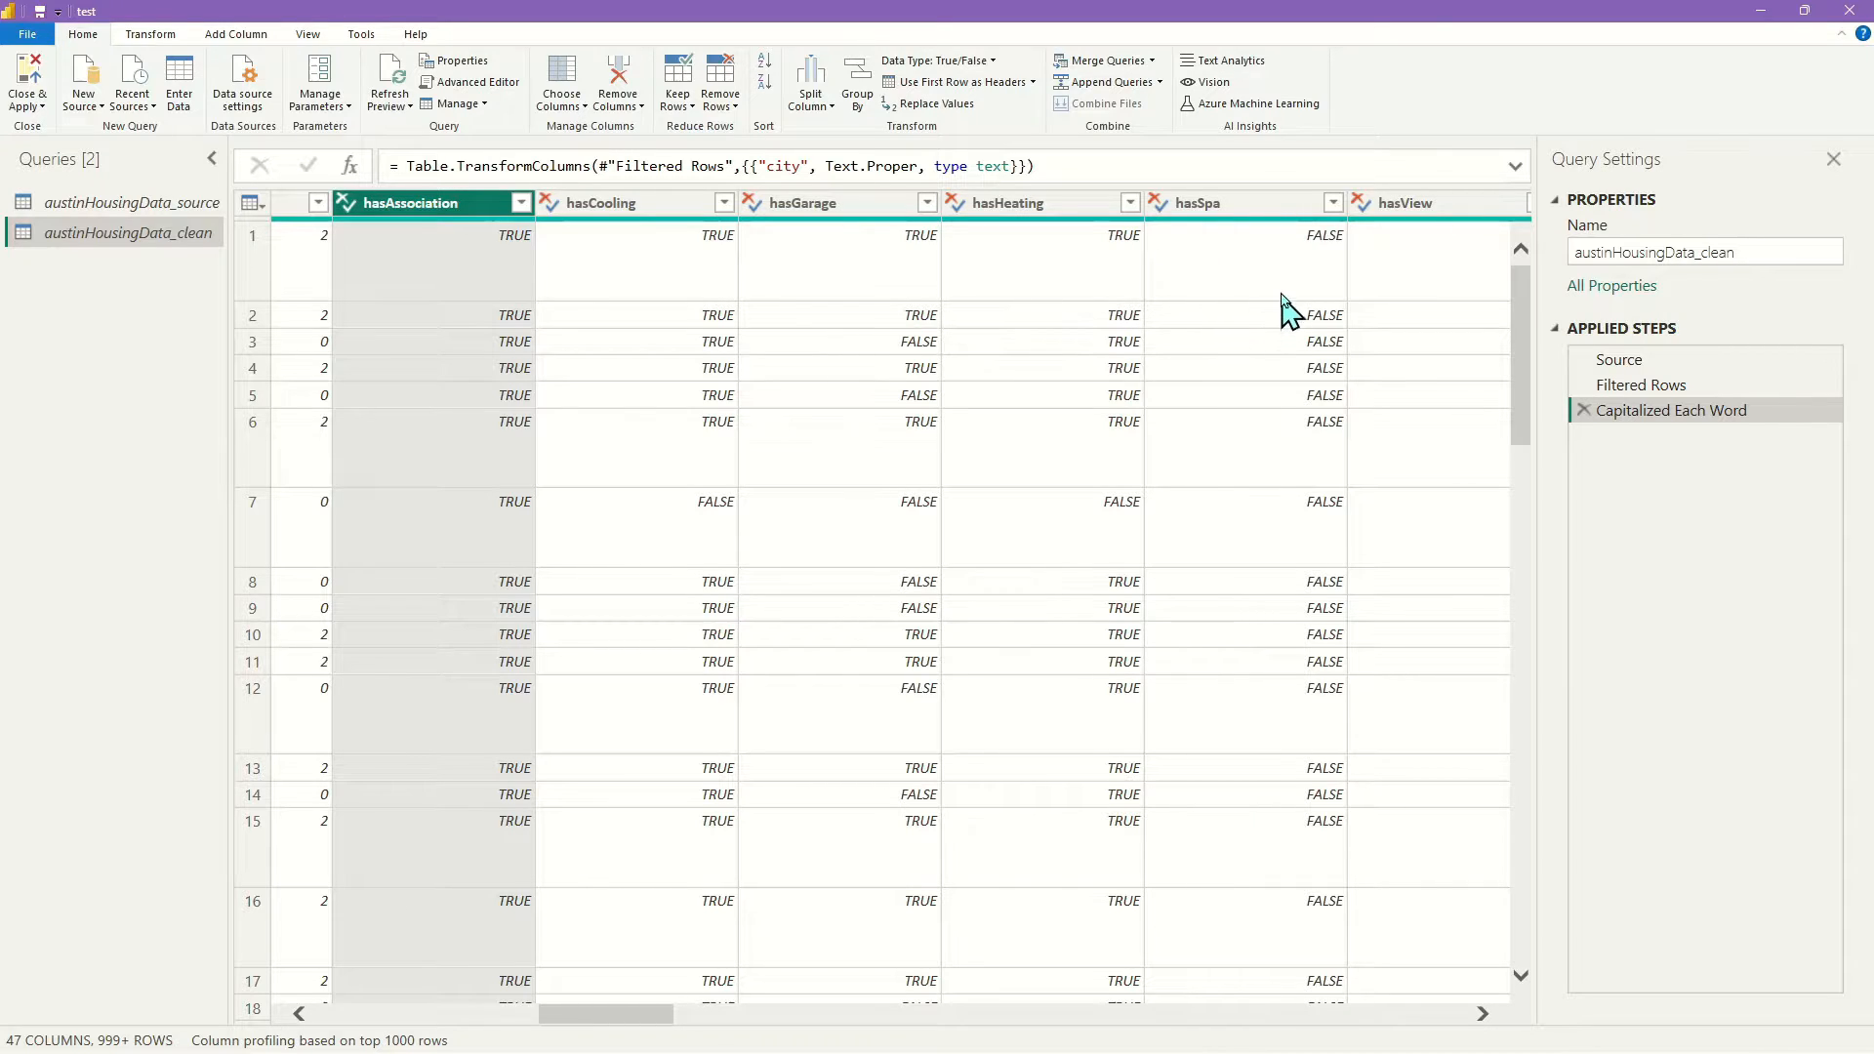
Shift-select the columns from hasAssociation to hasView and bring up the Transform commands
{"action": "left_click_drag", "start_coordinate": [571, 1017], "coordinate": [589, 1027]}
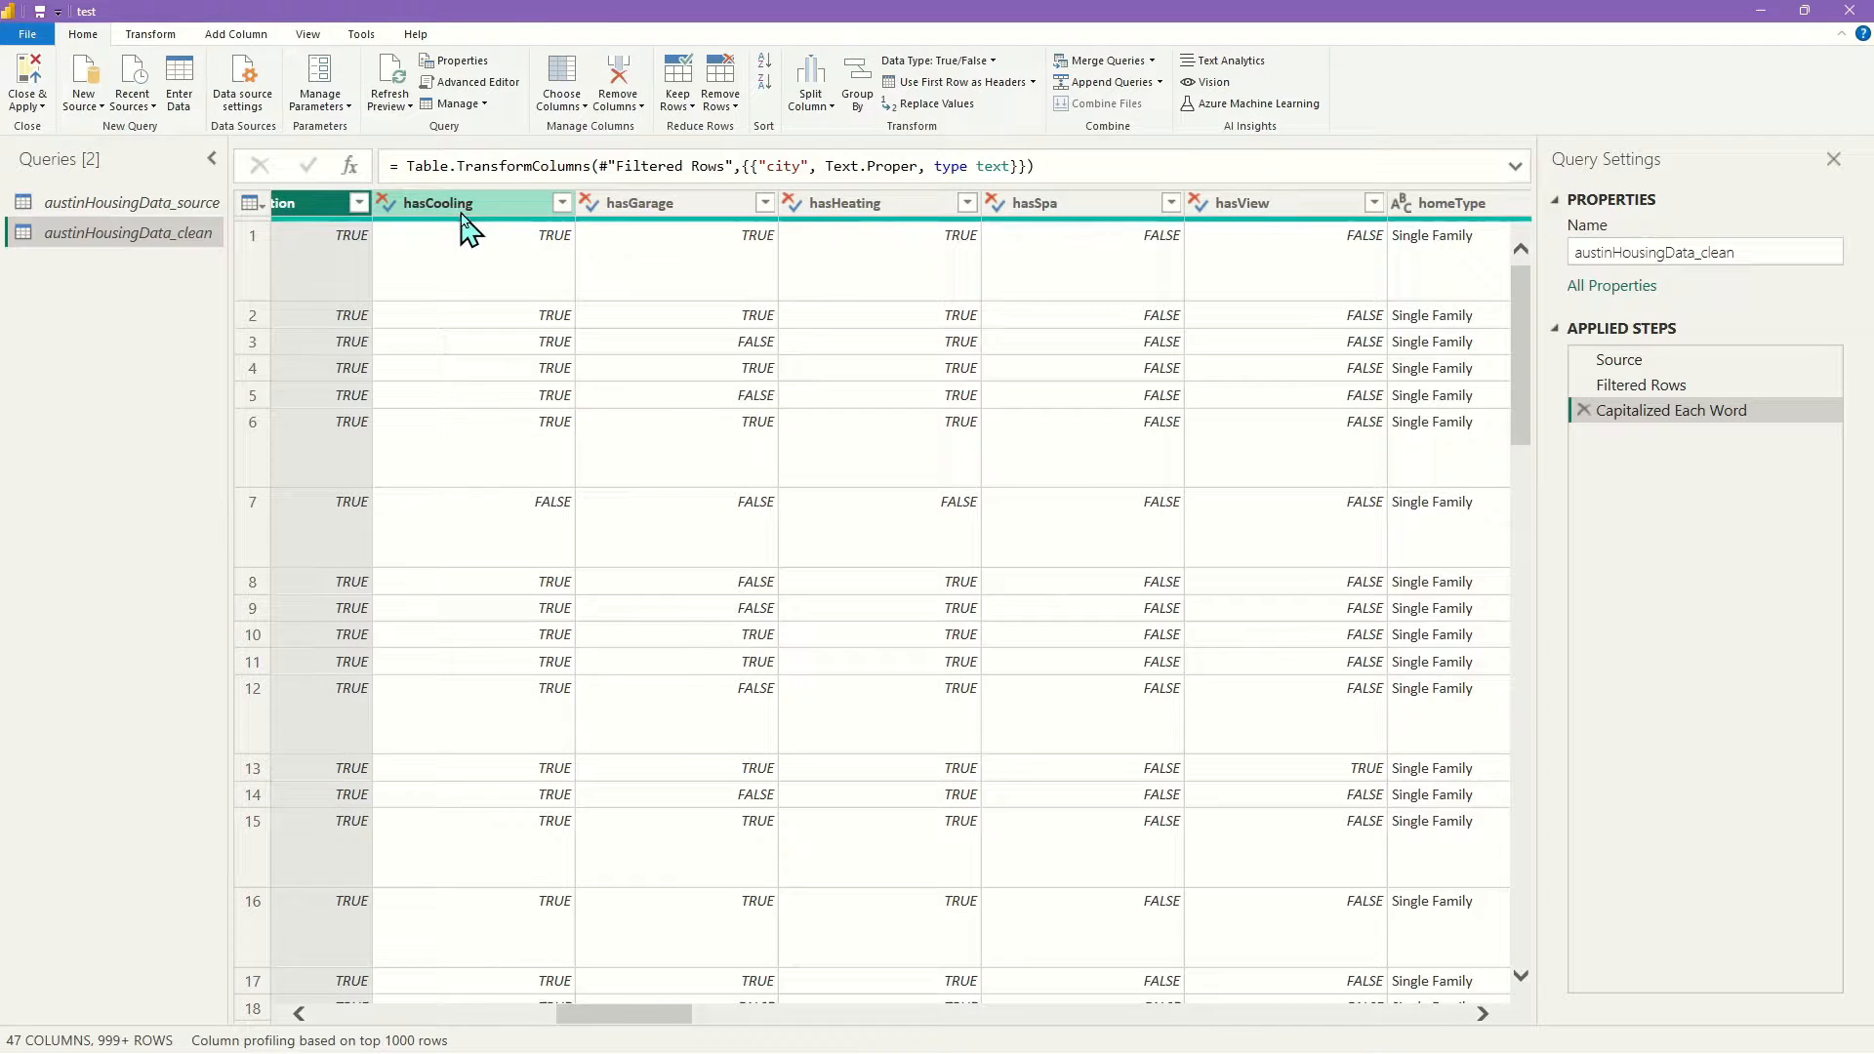
{"action": "left_click", "coordinate": [1302, 205], "text": "shift"}
{"action": "scroll", "coordinate": [619, 1015], "scroll_direction": "left", "scroll_amount": 2}
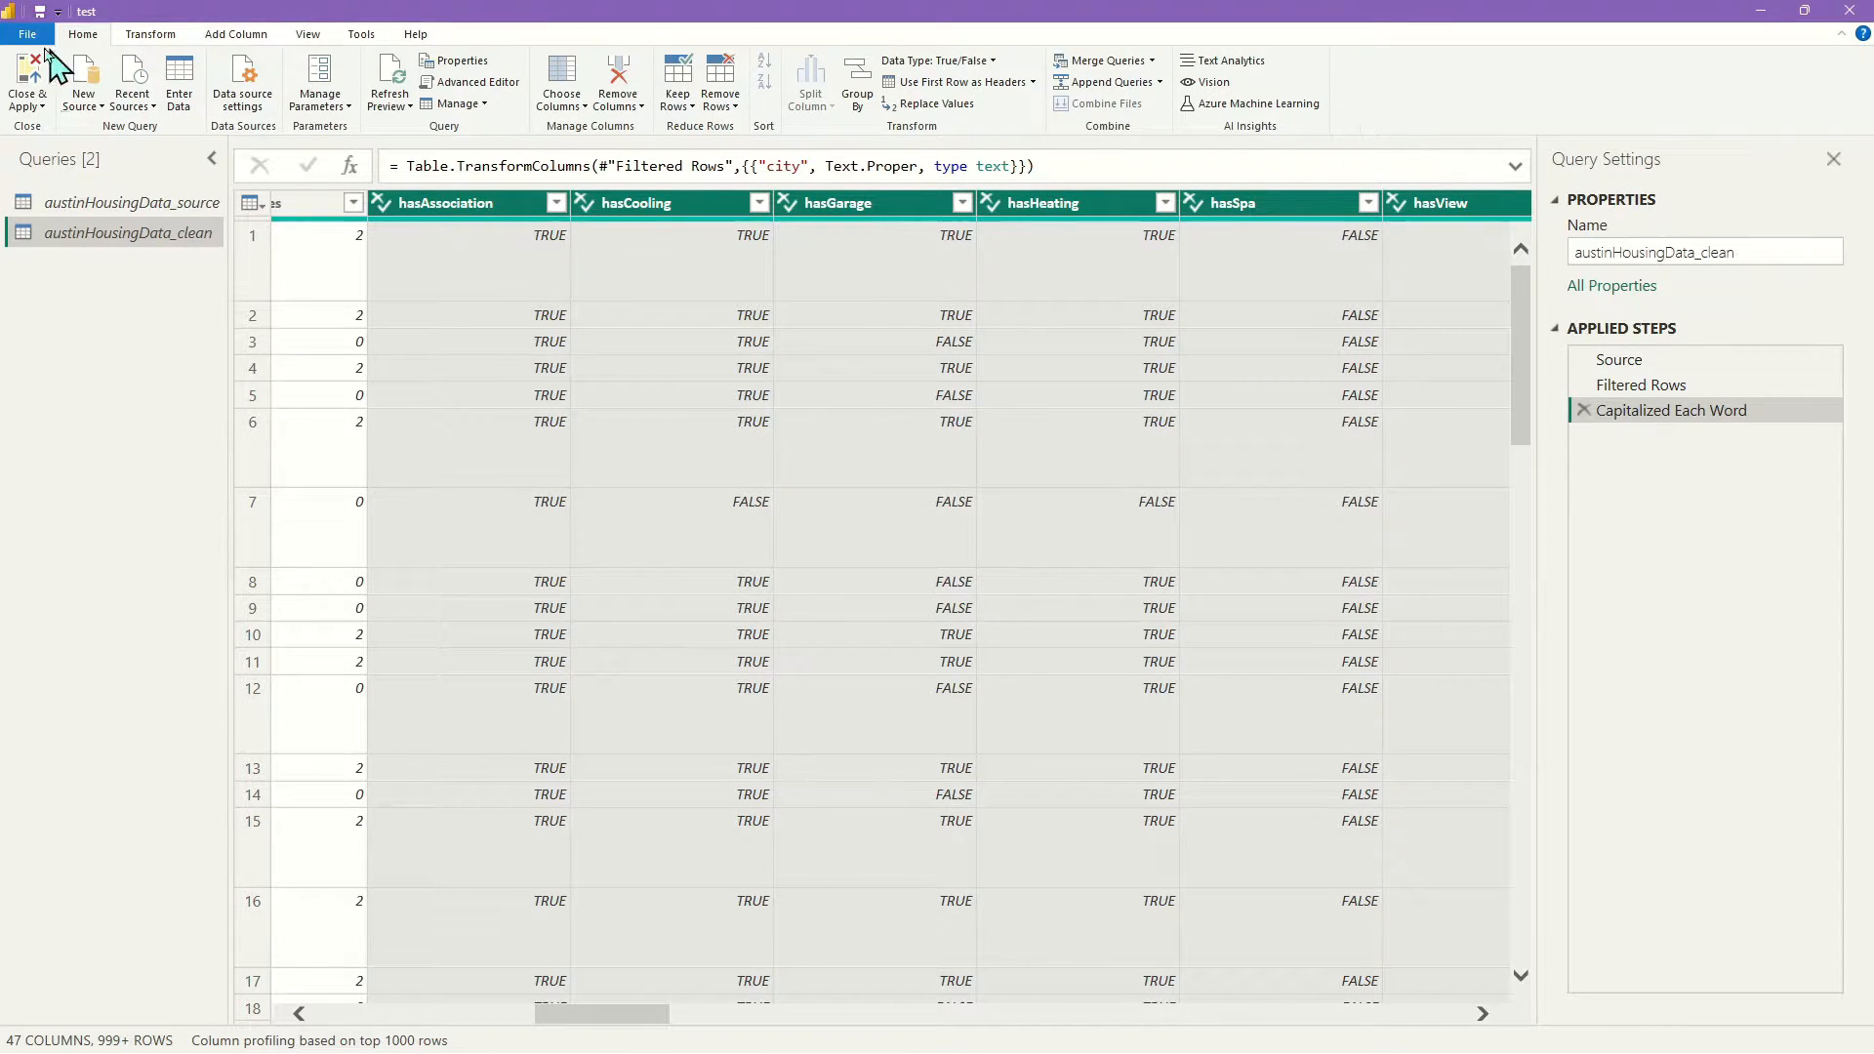
{"action": "left_click", "coordinate": [166, 36]}
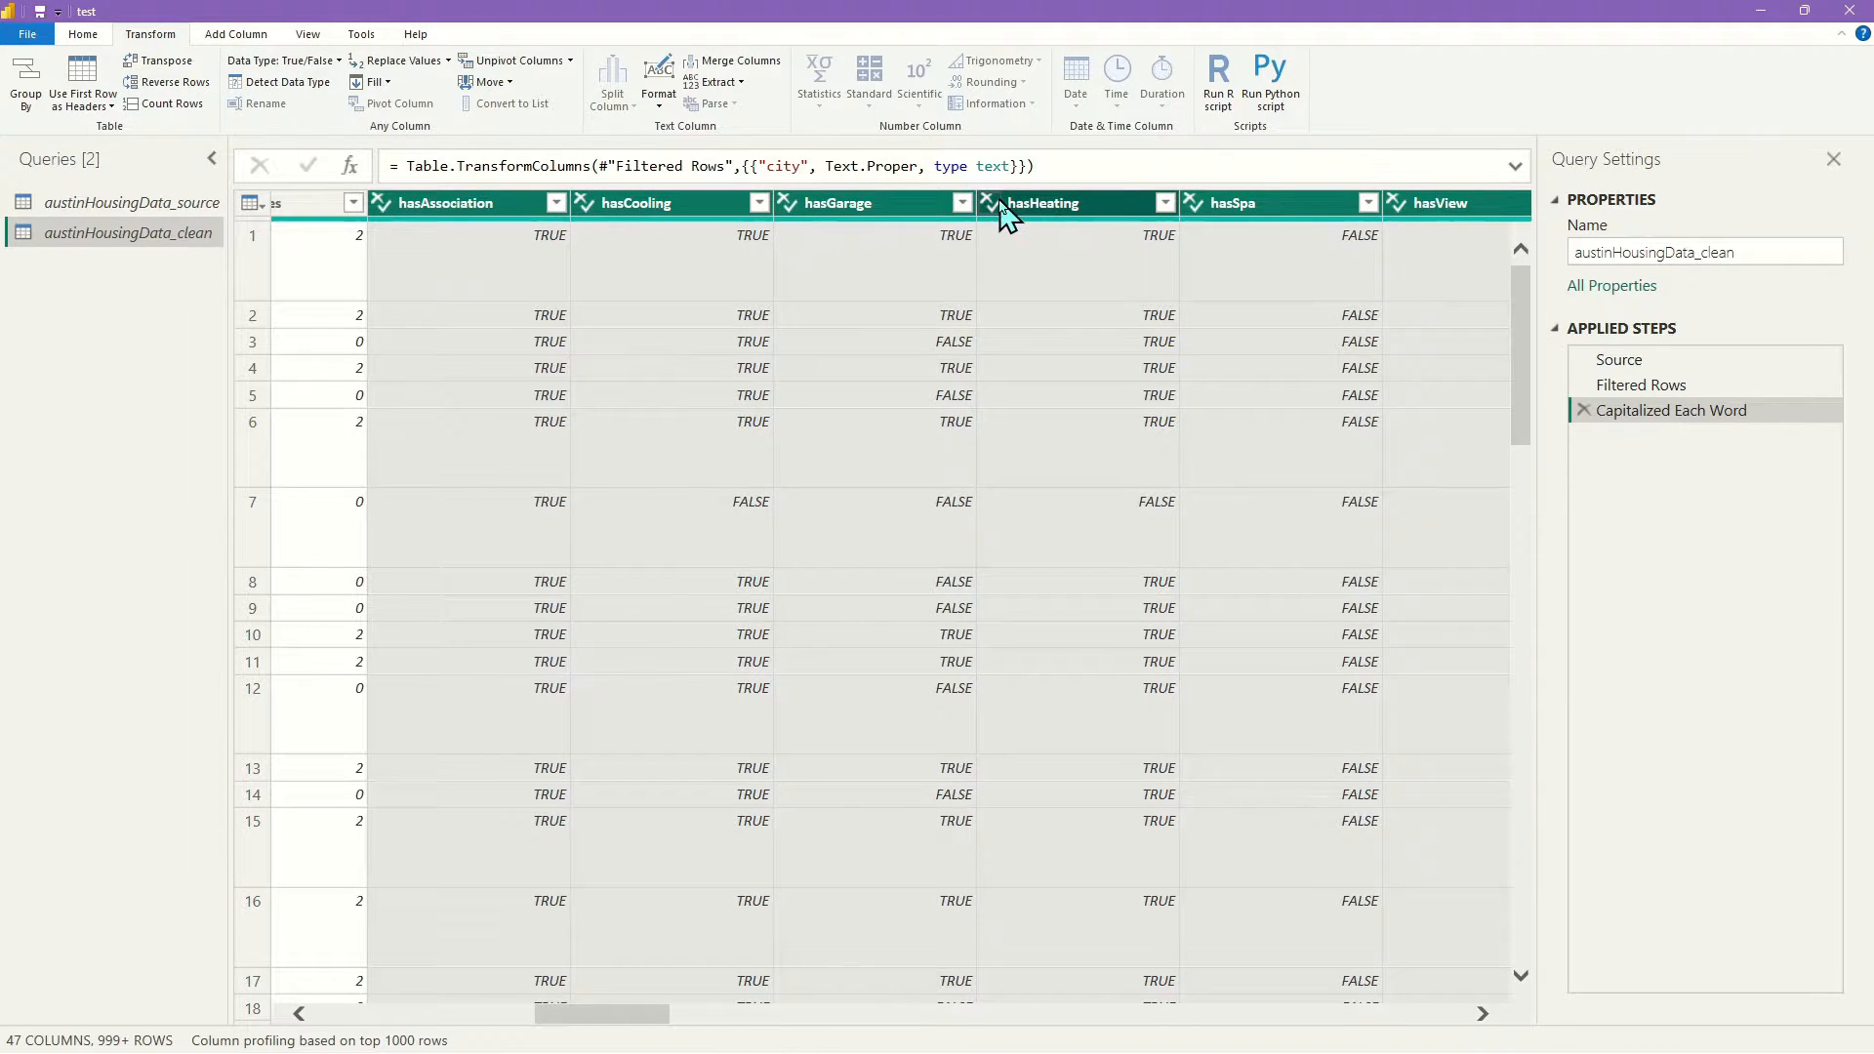
Change the data type of the selected has* columns to Text
{"action": "left_click", "coordinate": [328, 61]}
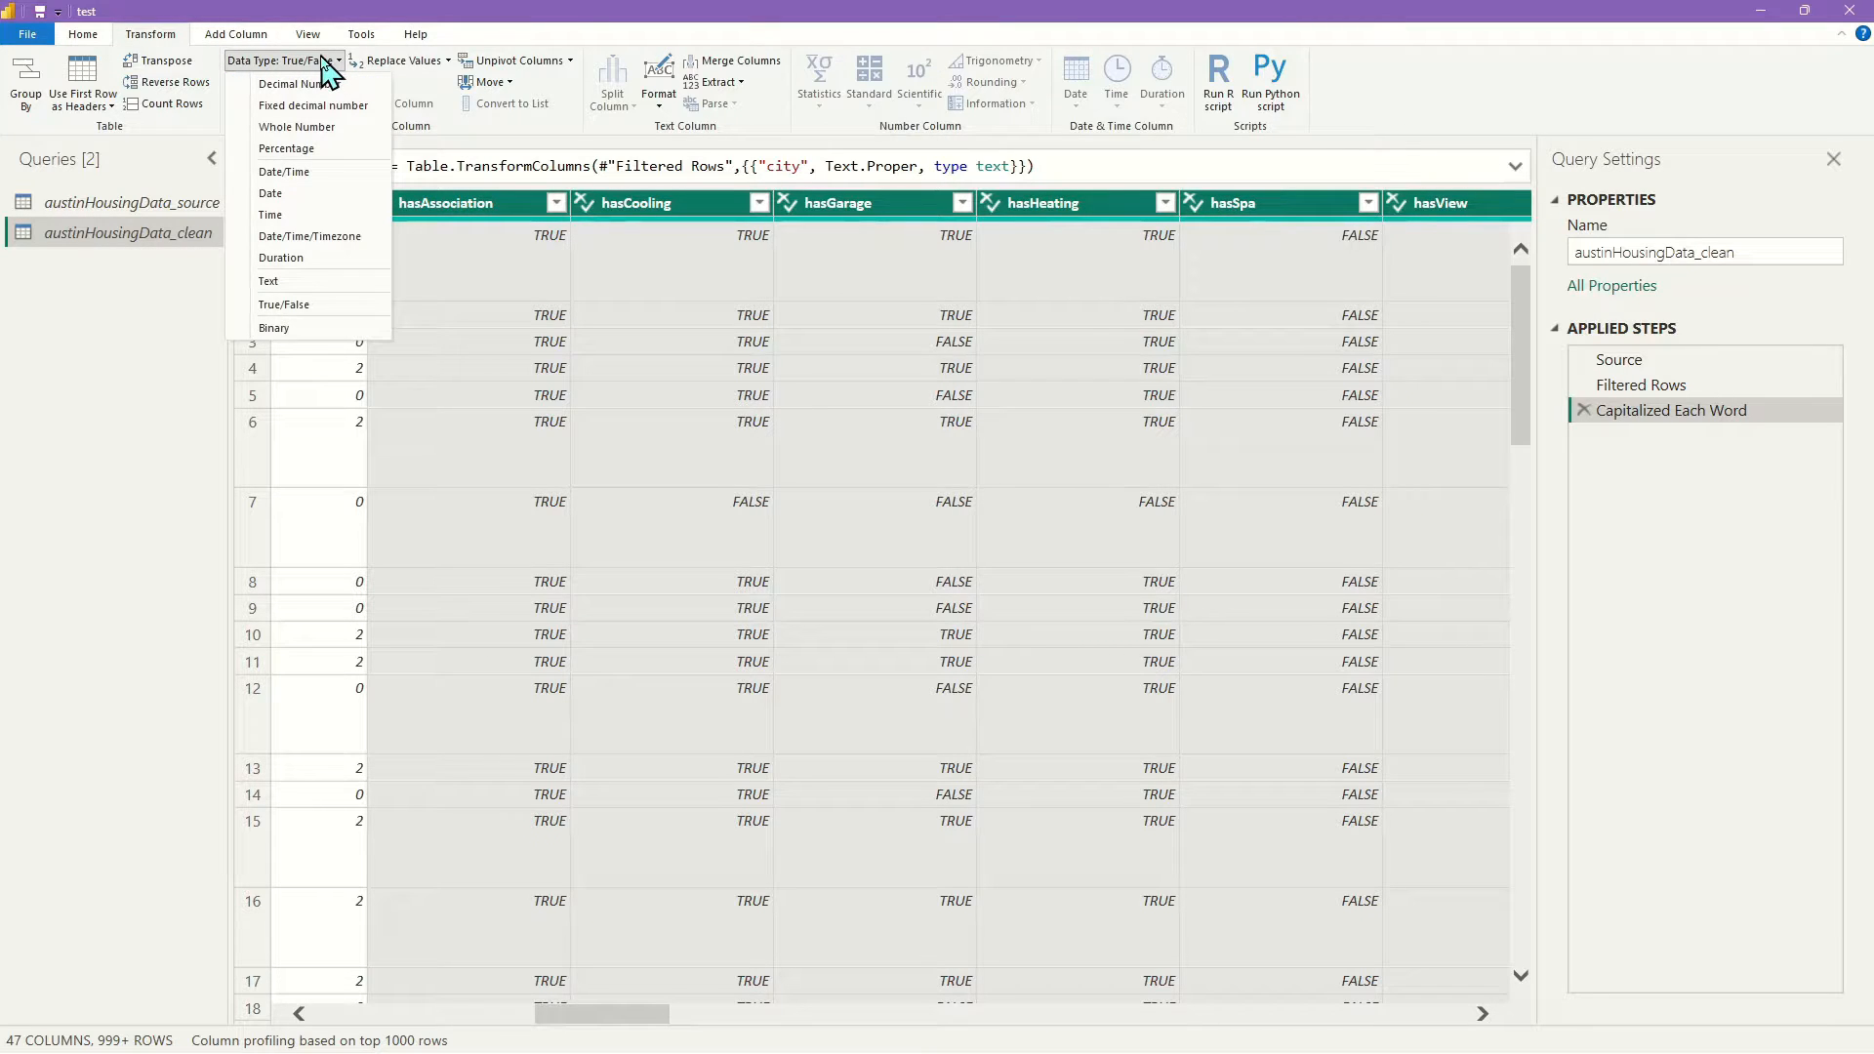
{"action": "left_click", "coordinate": [284, 286]}
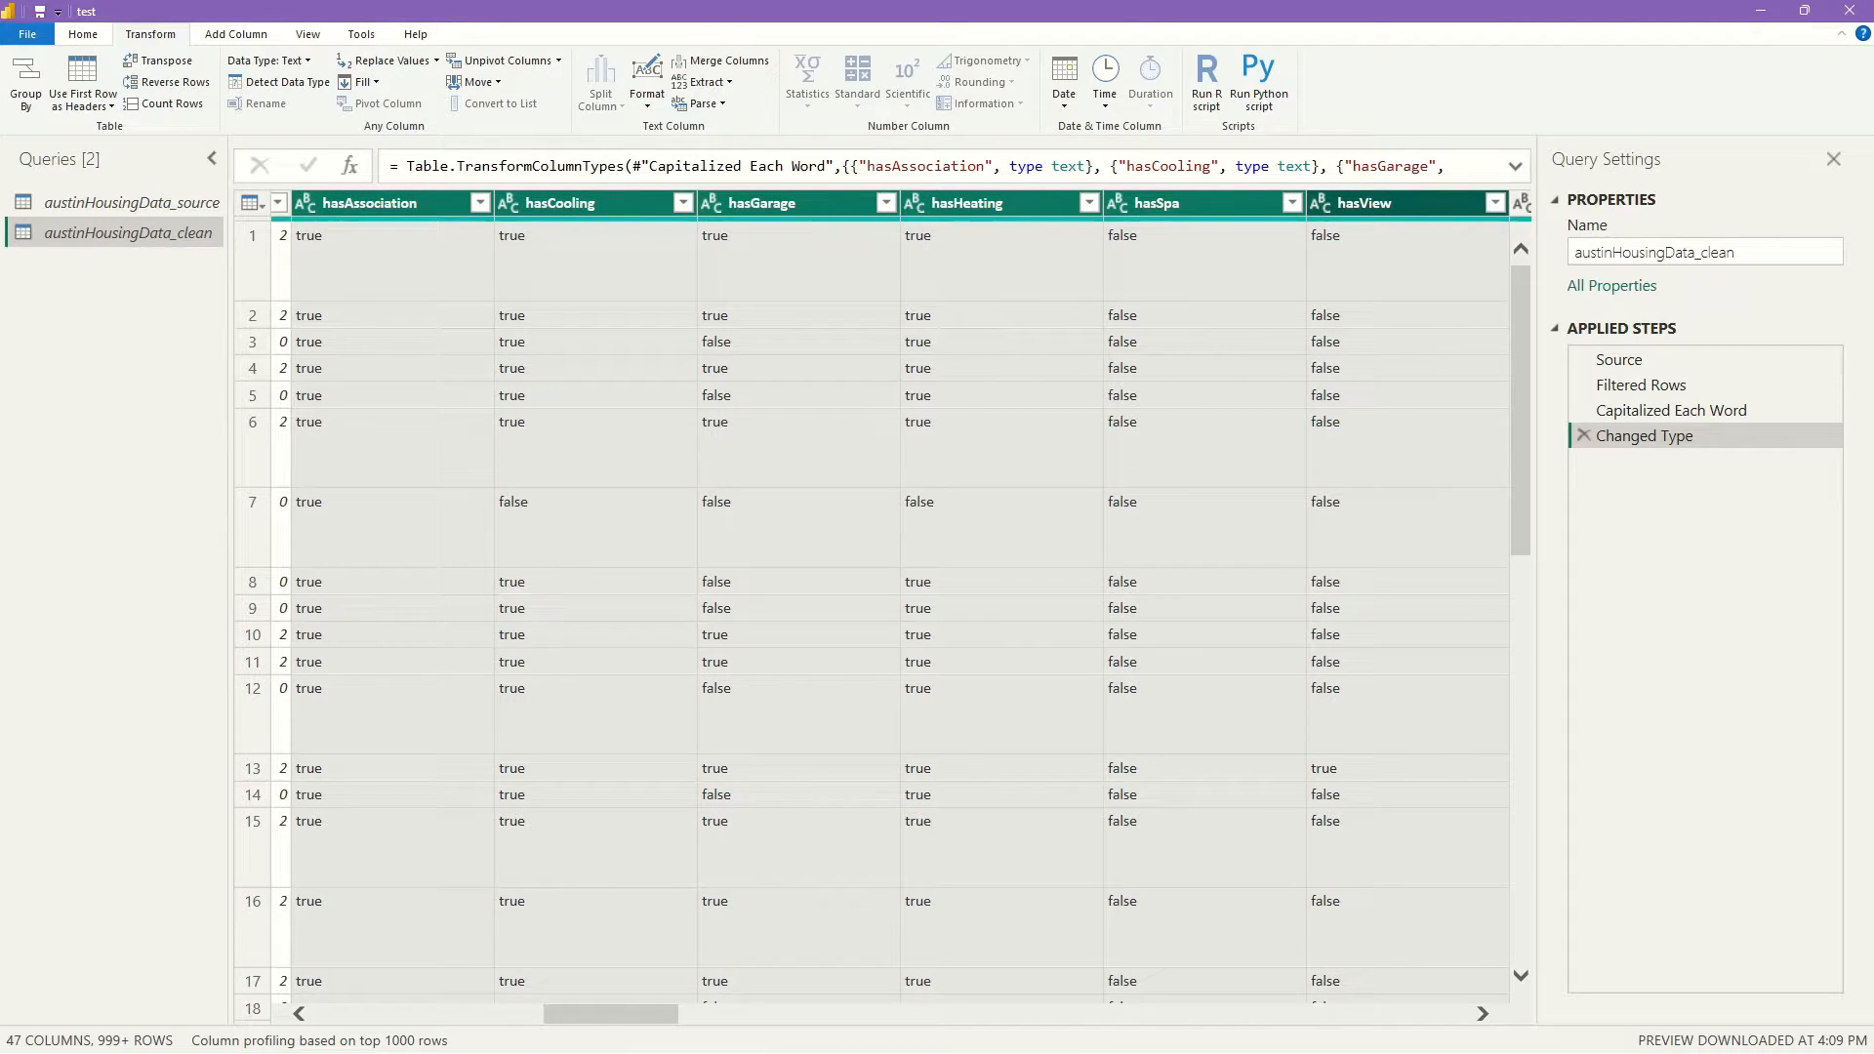
Replace true with Yes in the selected has* columns
{"action": "left_click", "coordinate": [419, 71]}
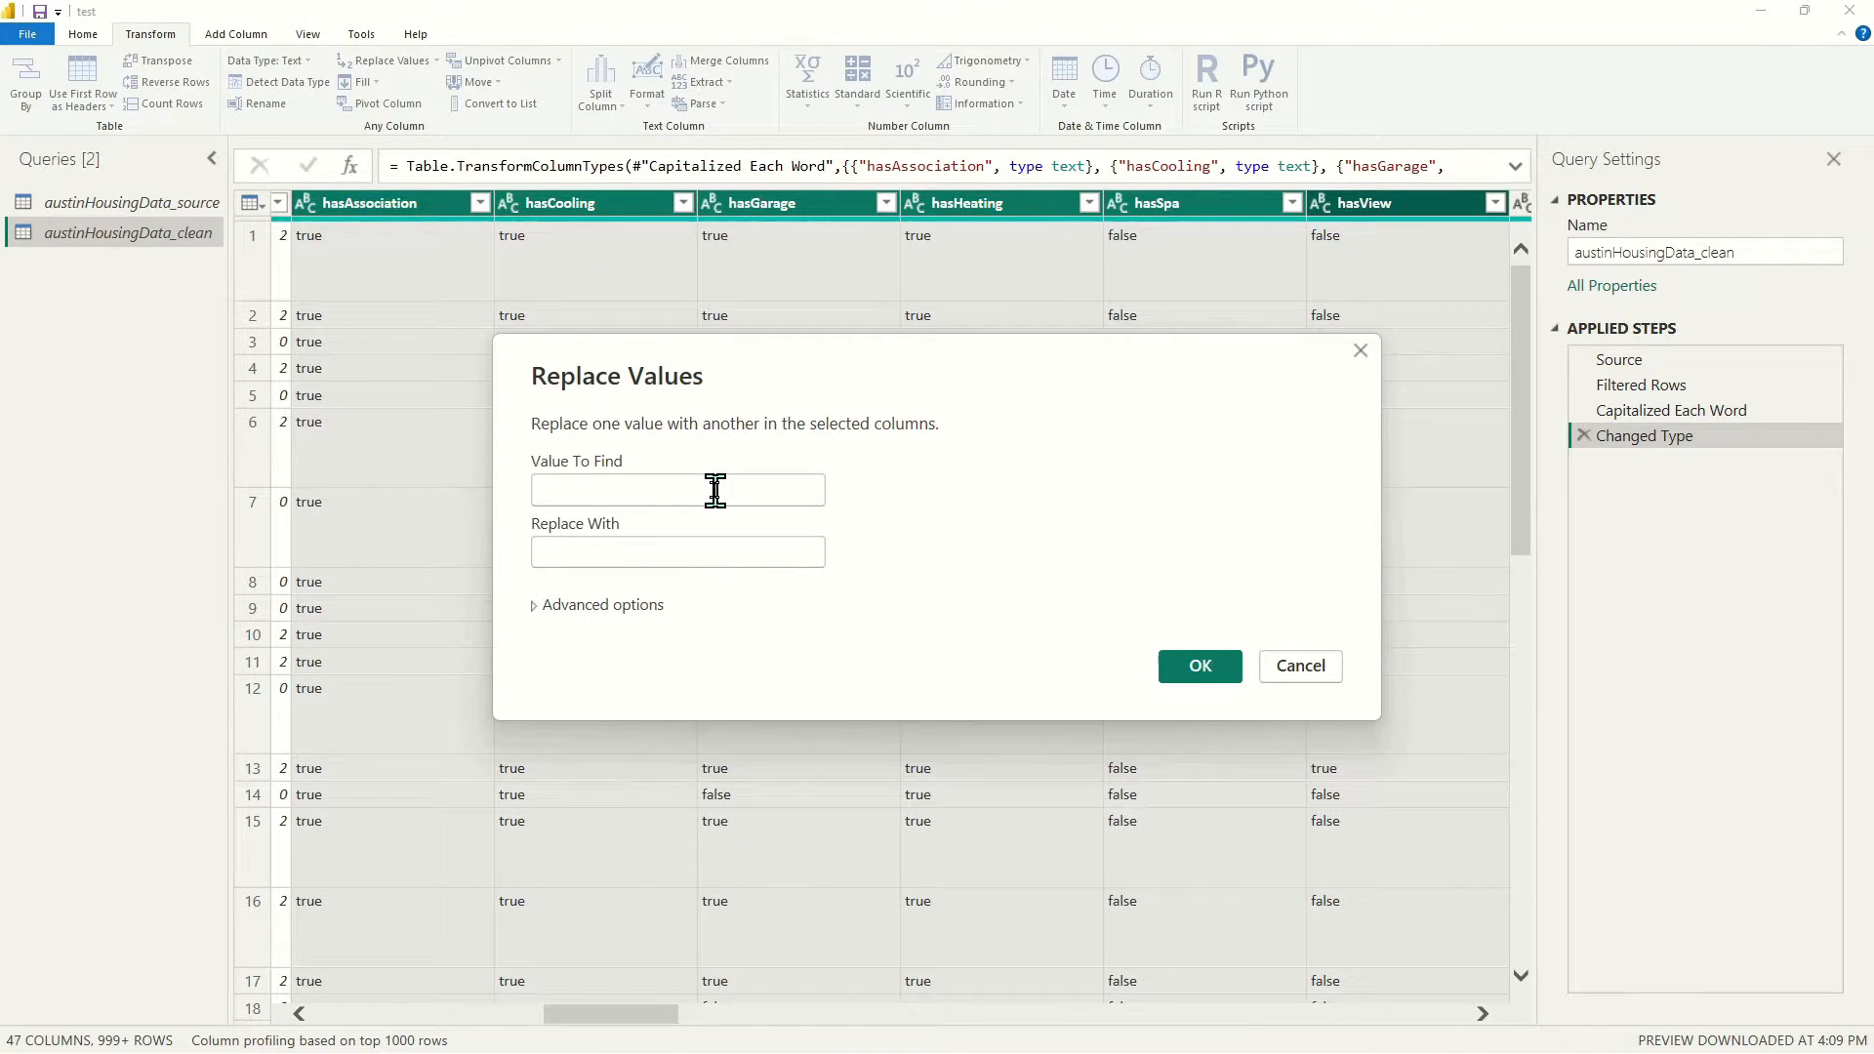
{"action": "left_click", "coordinate": [715, 490]}
{"action": "type", "text": "true"}
{"action": "key", "text": "Tab"}
{"action": "type", "text": "Y"}
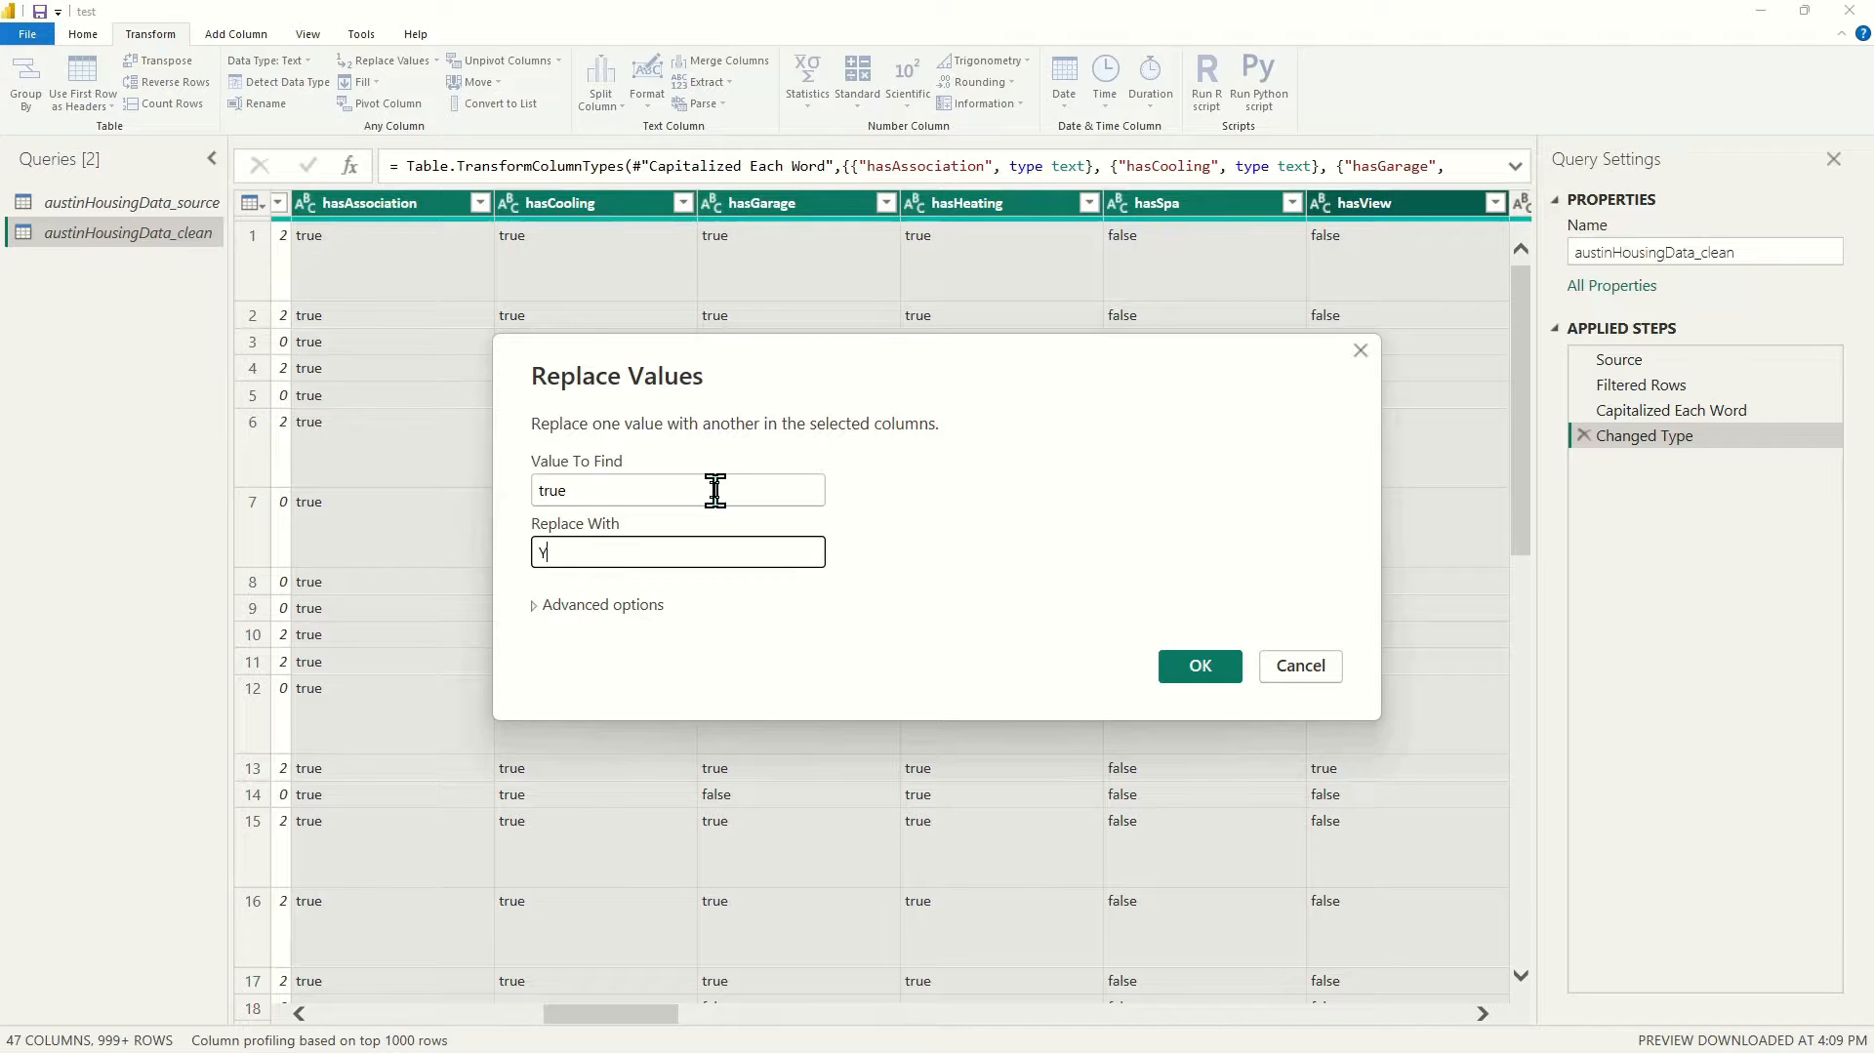
{"action": "type", "text": "es"}
{"action": "key", "text": "Return"}
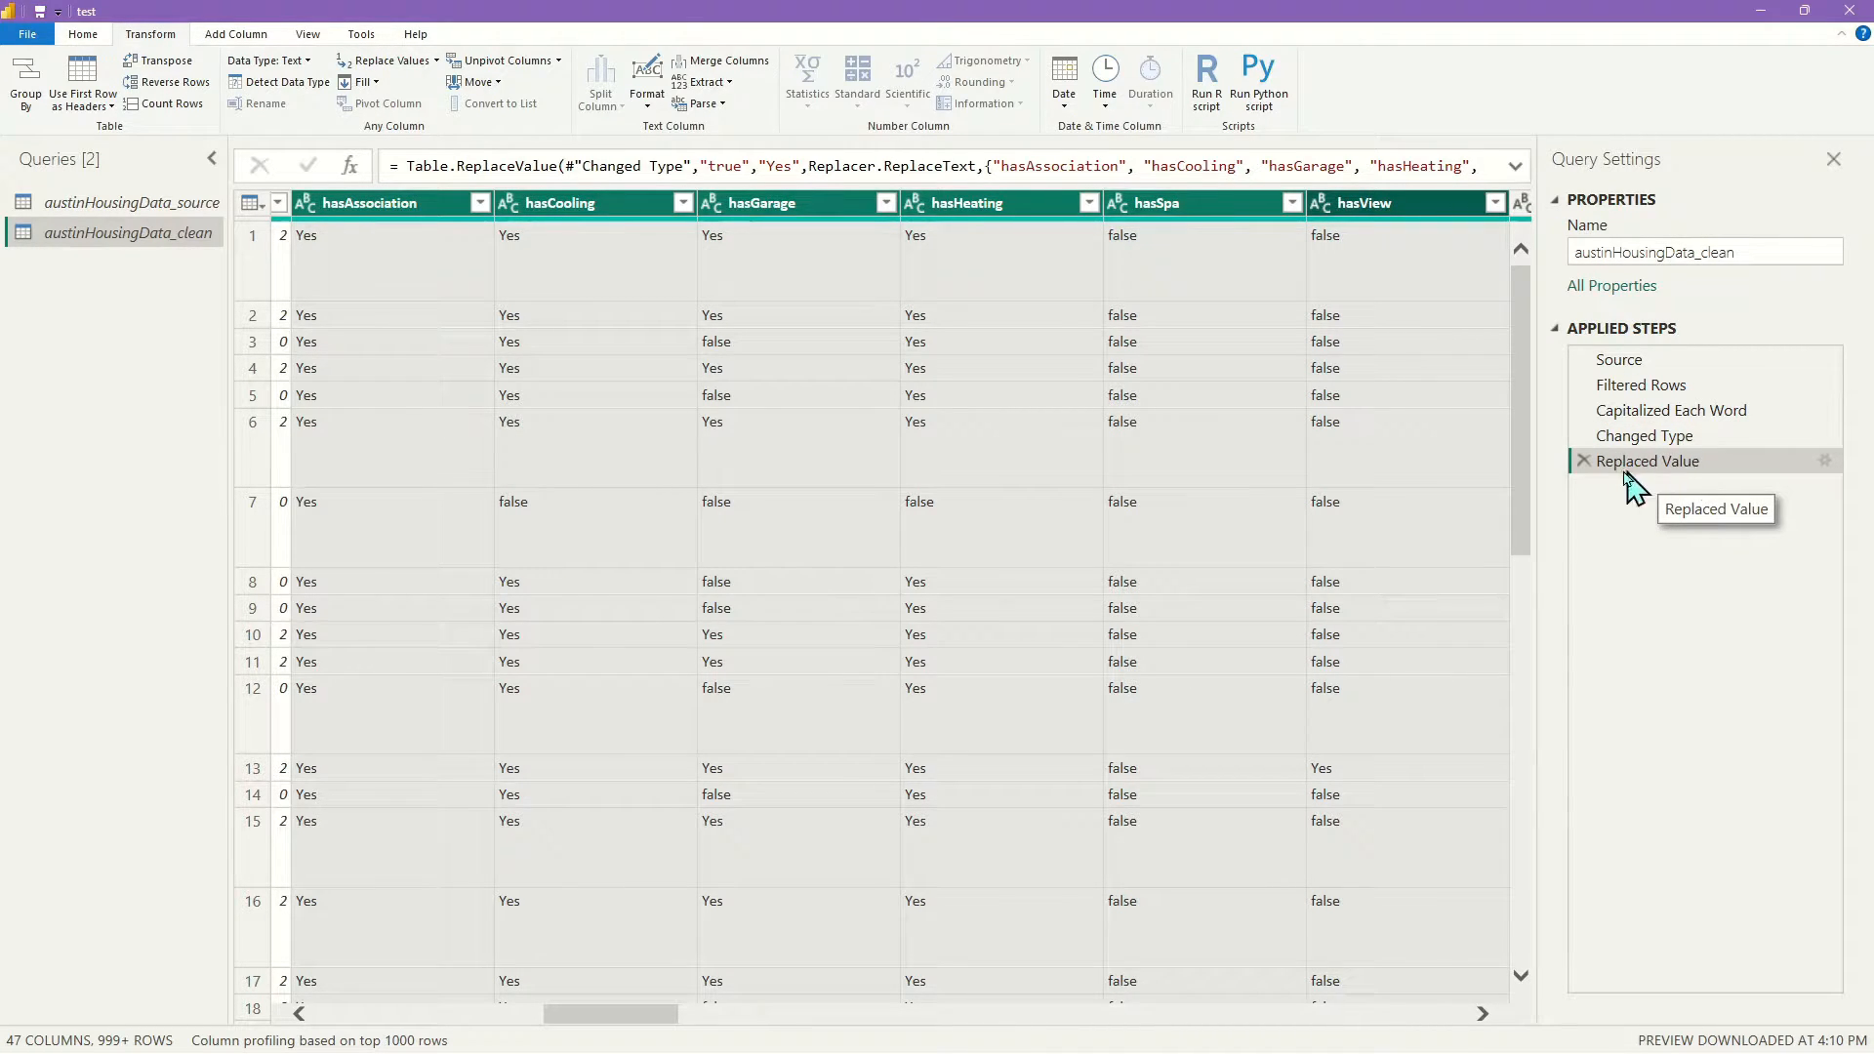
Replace false with No in the same columns
{"action": "left_click", "coordinate": [391, 62]}
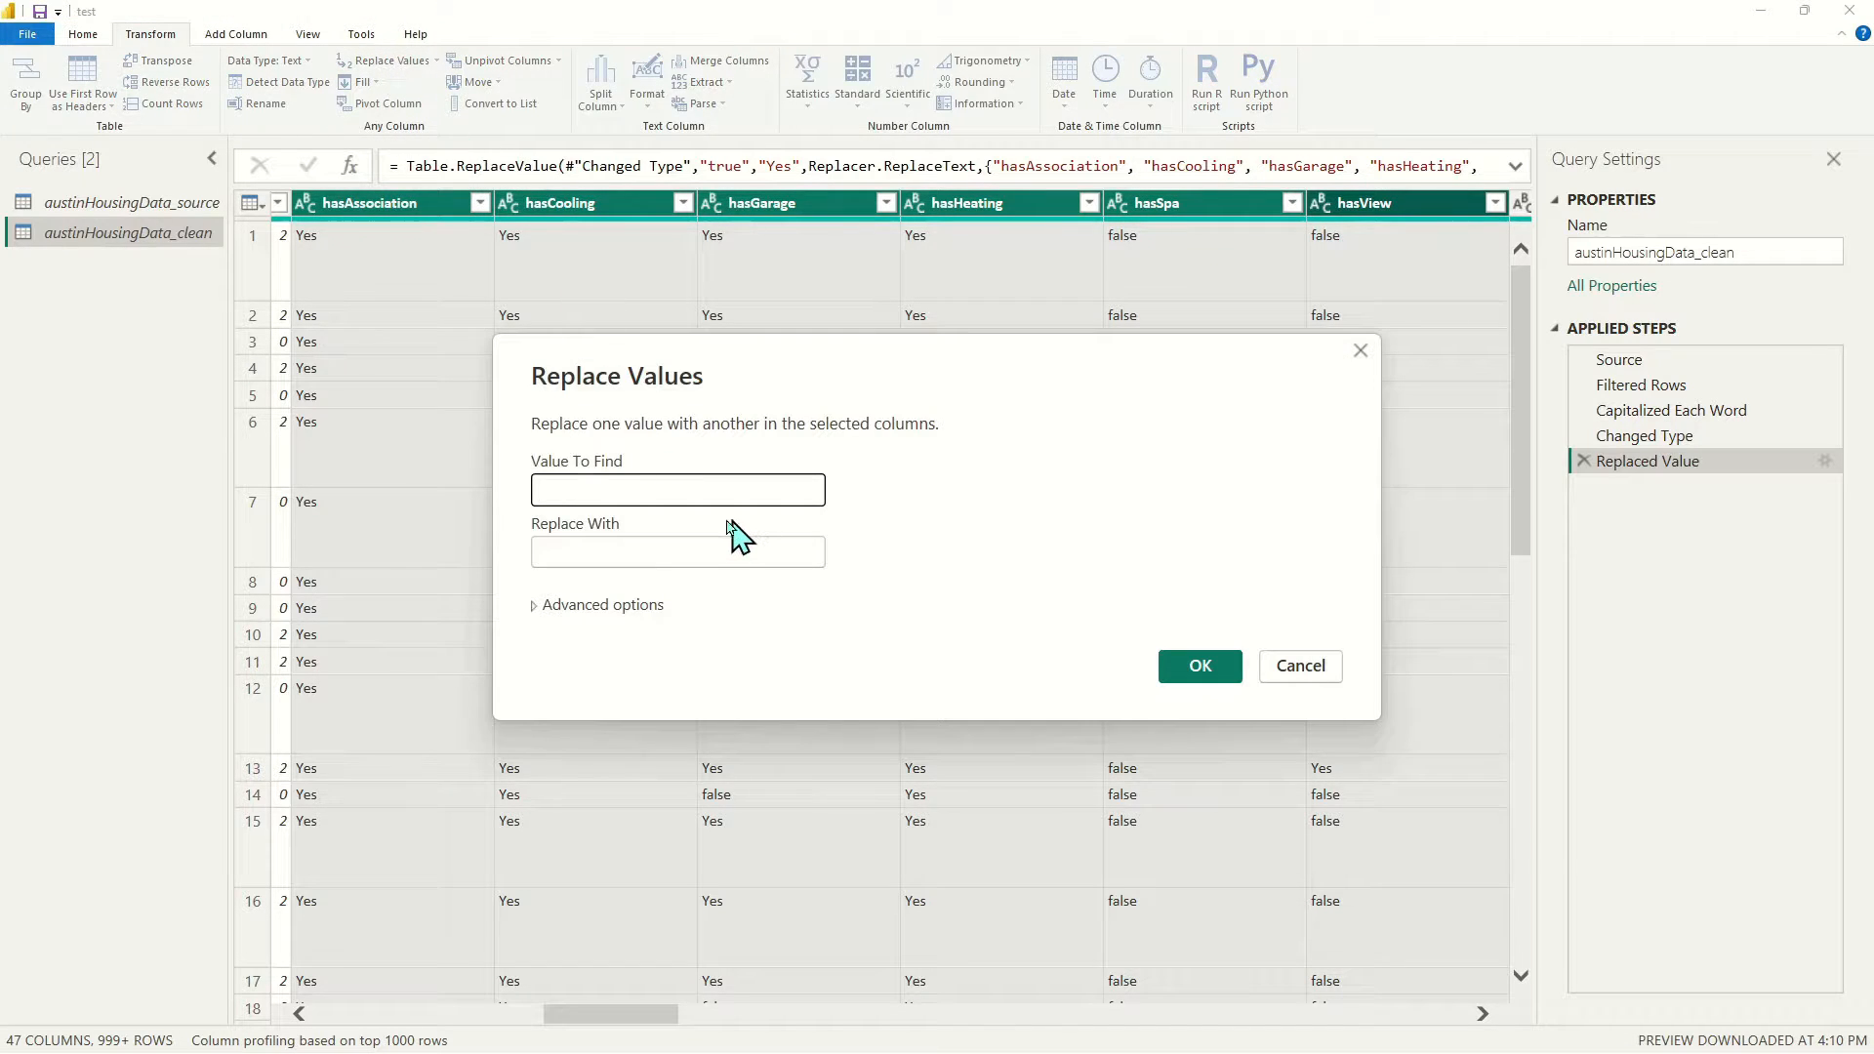
{"action": "type", "text": "false"}
{"action": "key", "text": "Tab"}
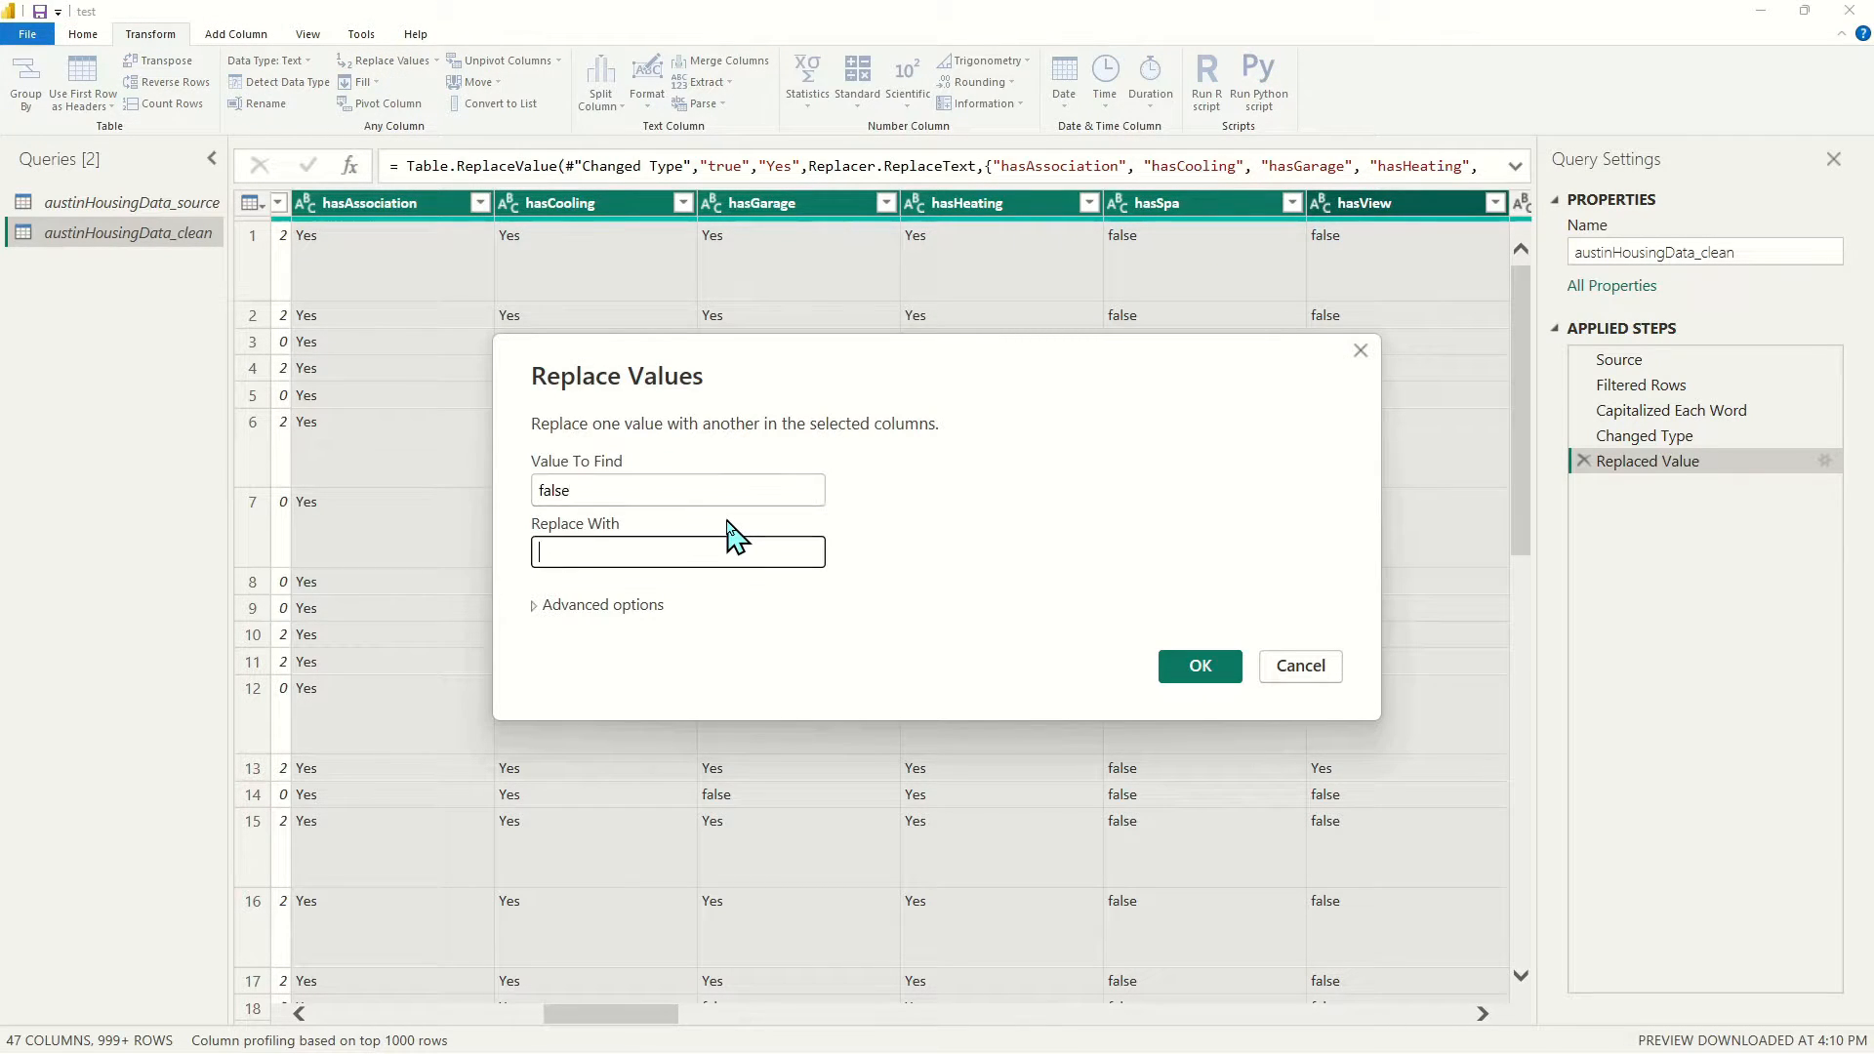
{"action": "key", "text": "Return"}
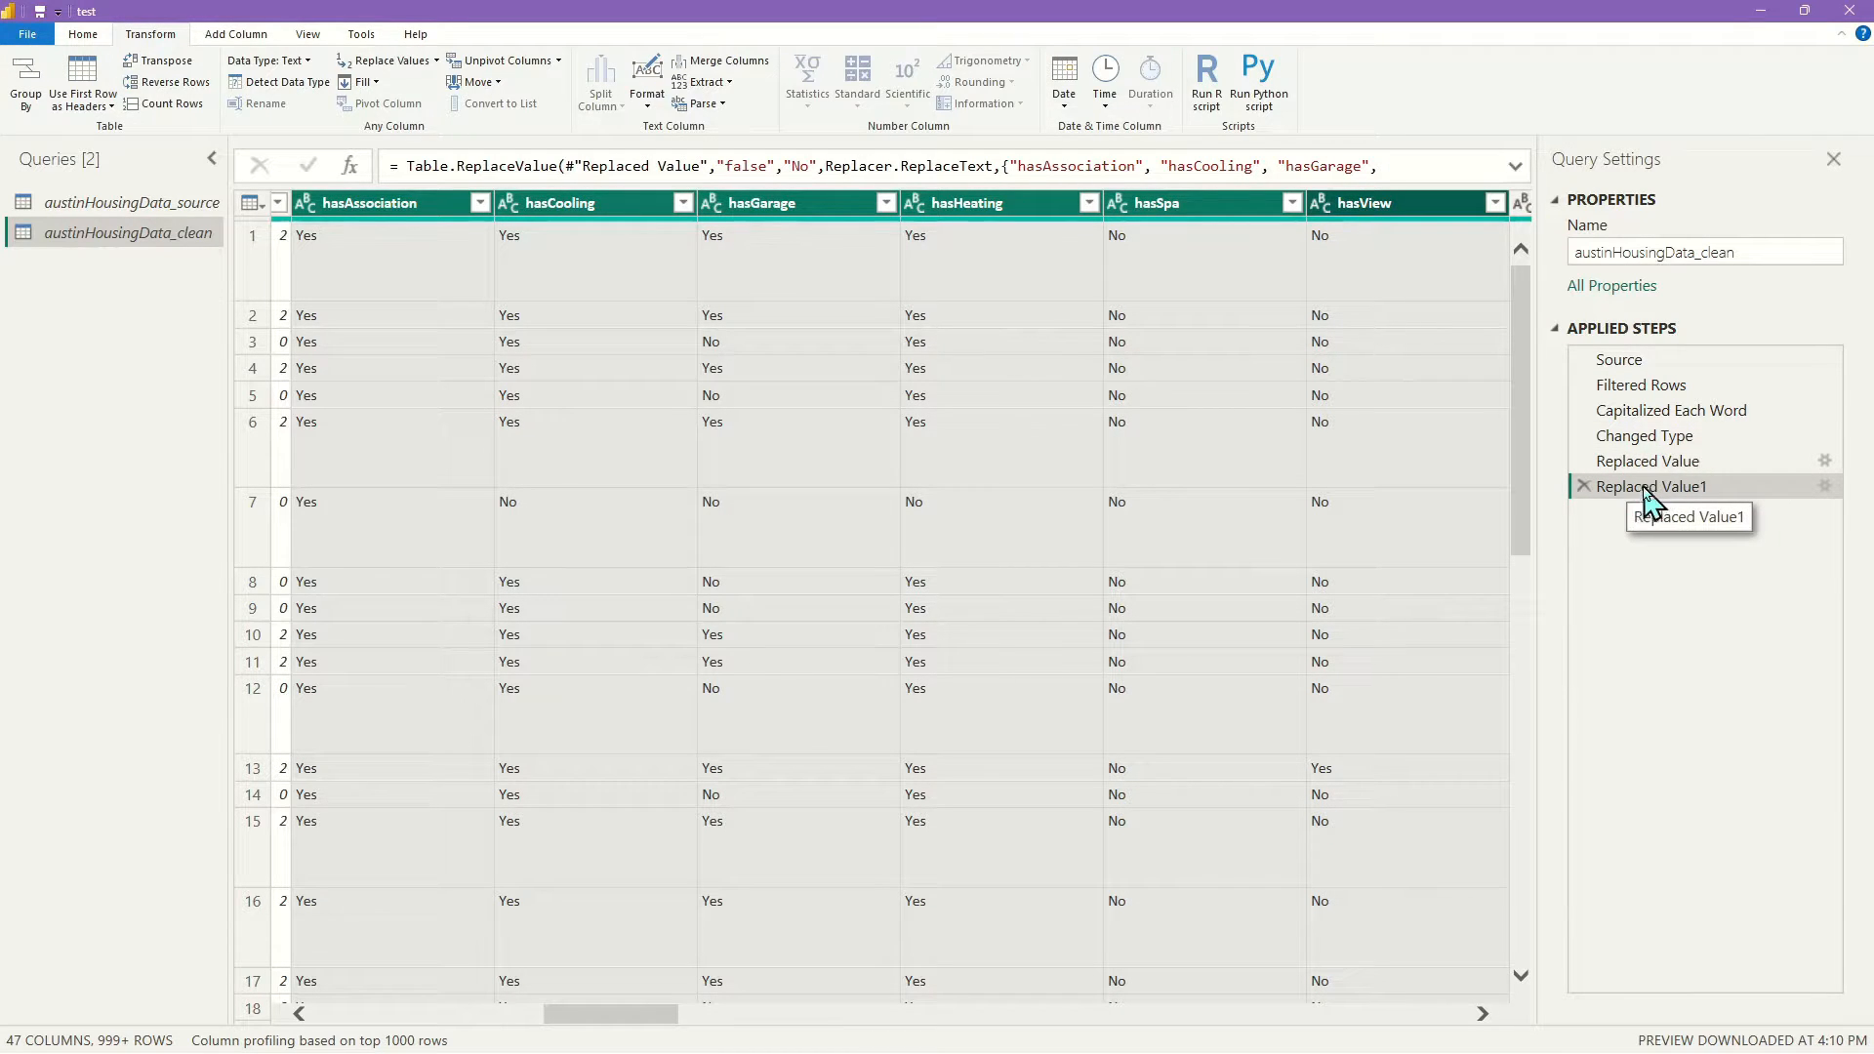
{"action": "left_click_drag", "start_coordinate": [636, 1017], "coordinate": [820, 1021]}
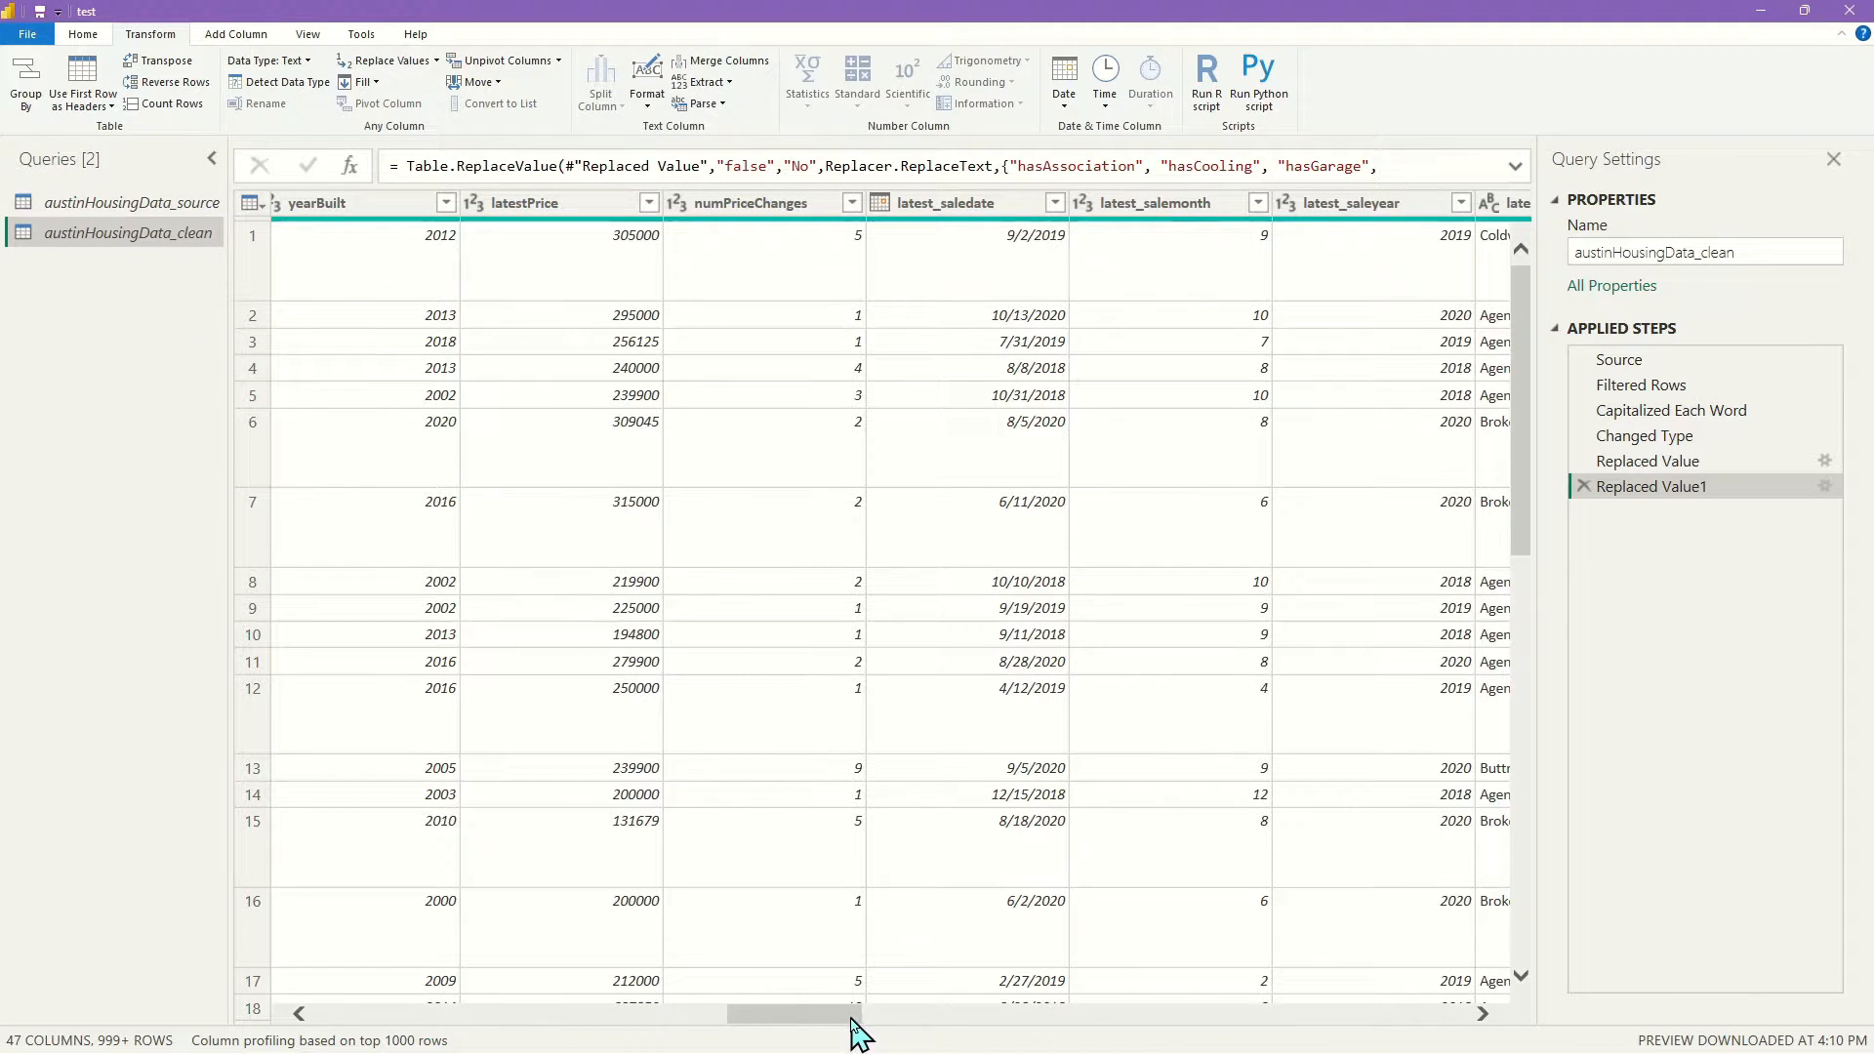
{"action": "left_click_drag", "start_coordinate": [851, 1025], "coordinate": [1524, 1049]}
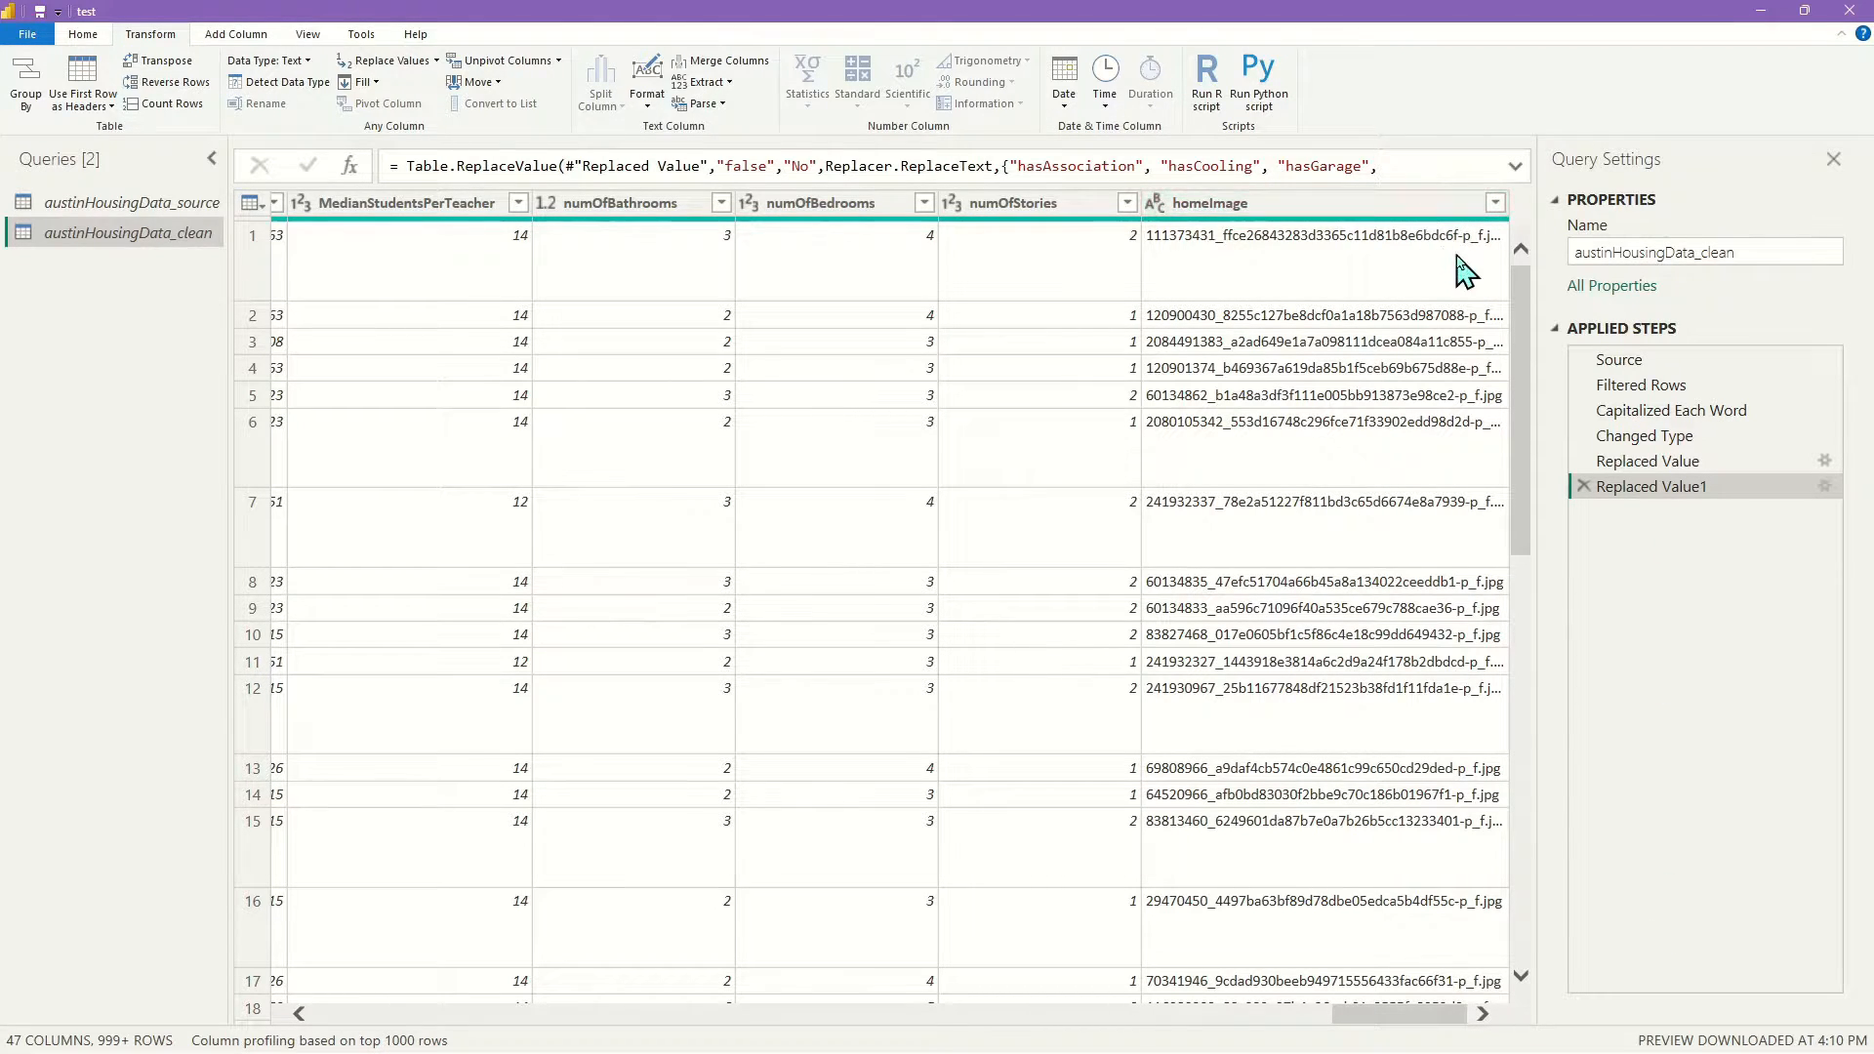
{"action": "left_click_drag", "start_coordinate": [1406, 1015], "coordinate": [230, 971]}
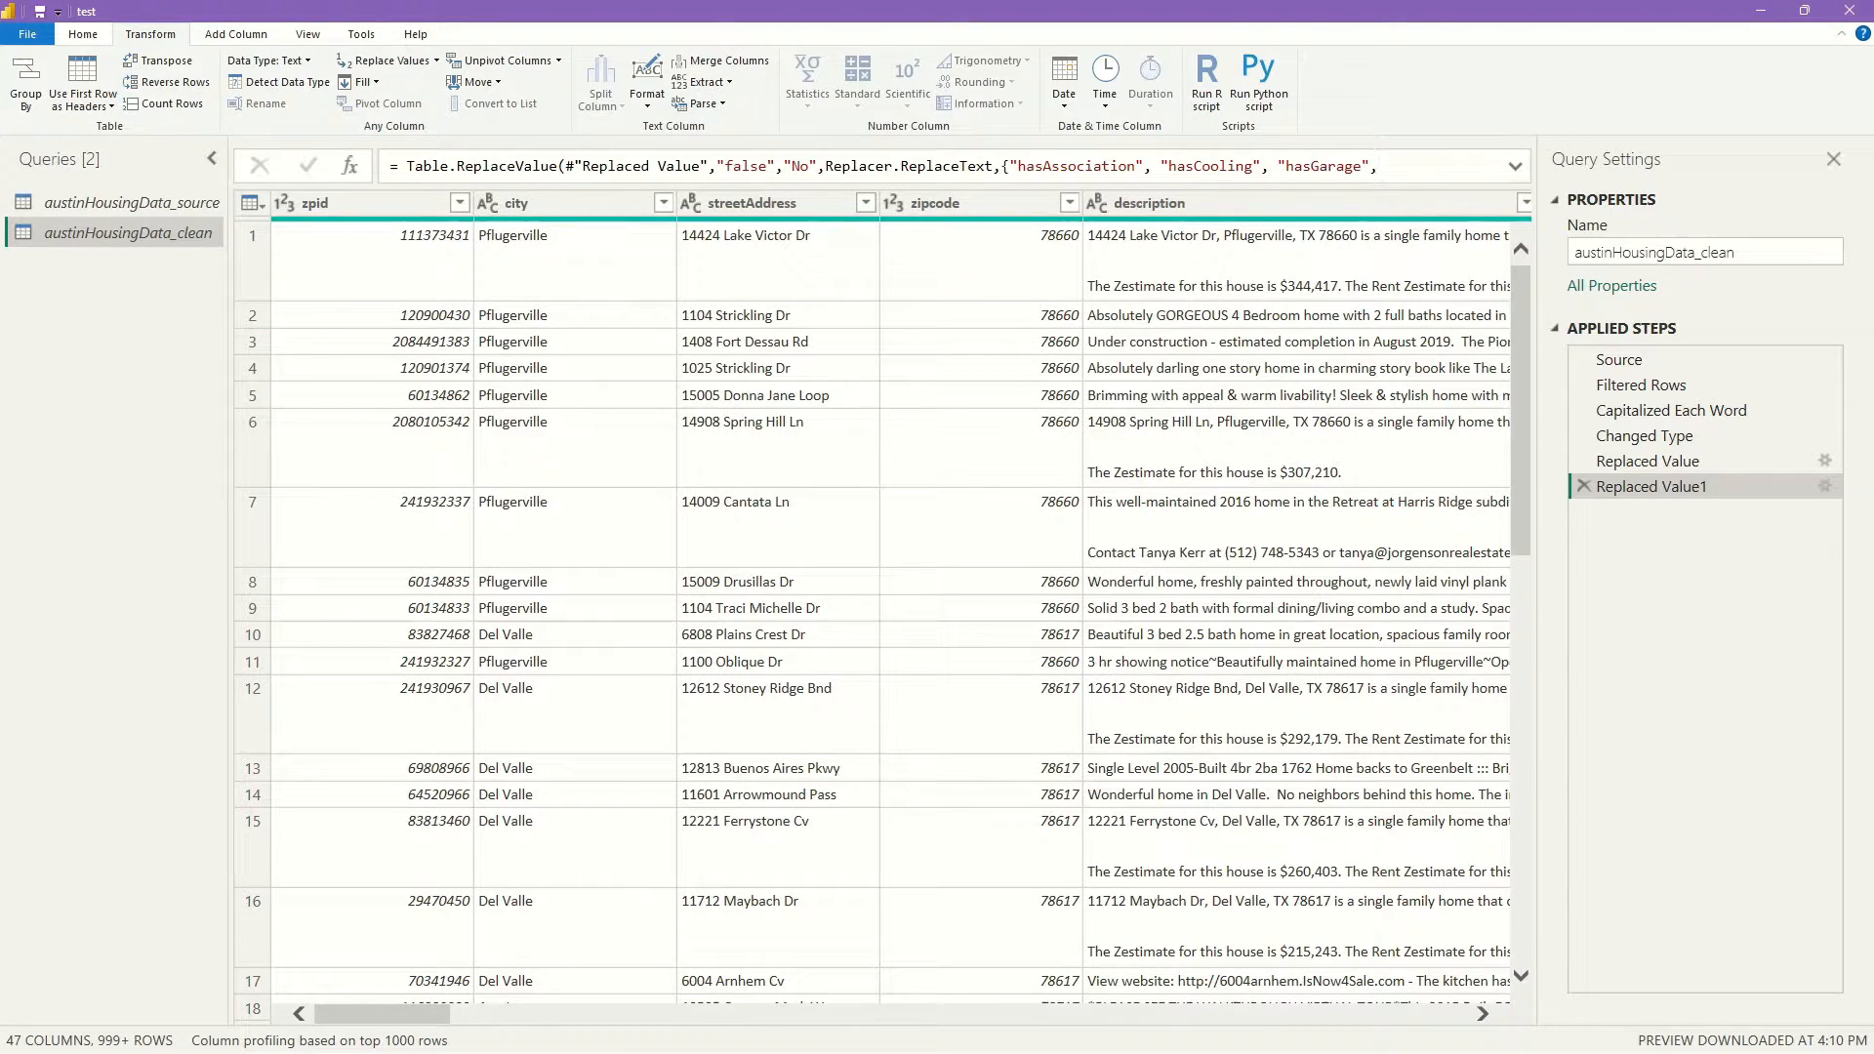
{"action": "left_click_drag", "start_coordinate": [420, 1020], "coordinate": [436, 1016]}
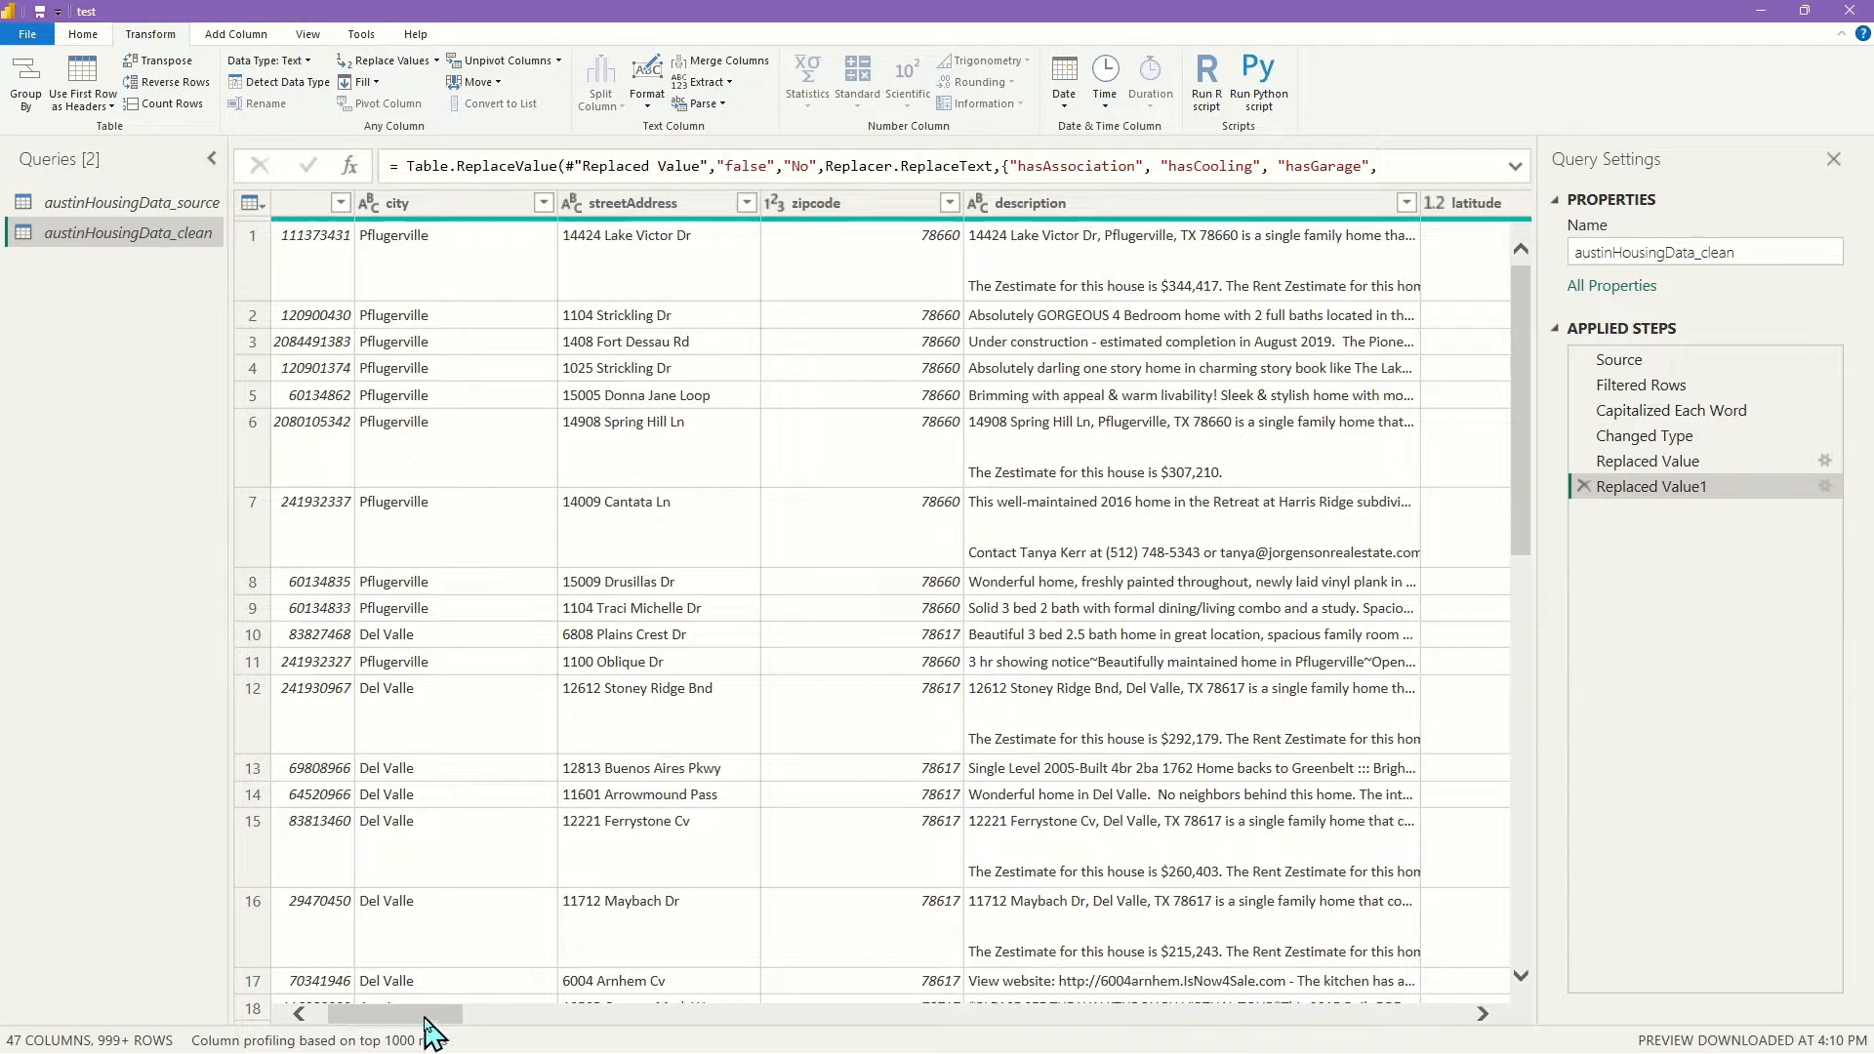
{"action": "left_click_drag", "start_coordinate": [423, 1030], "coordinate": [410, 1030]}
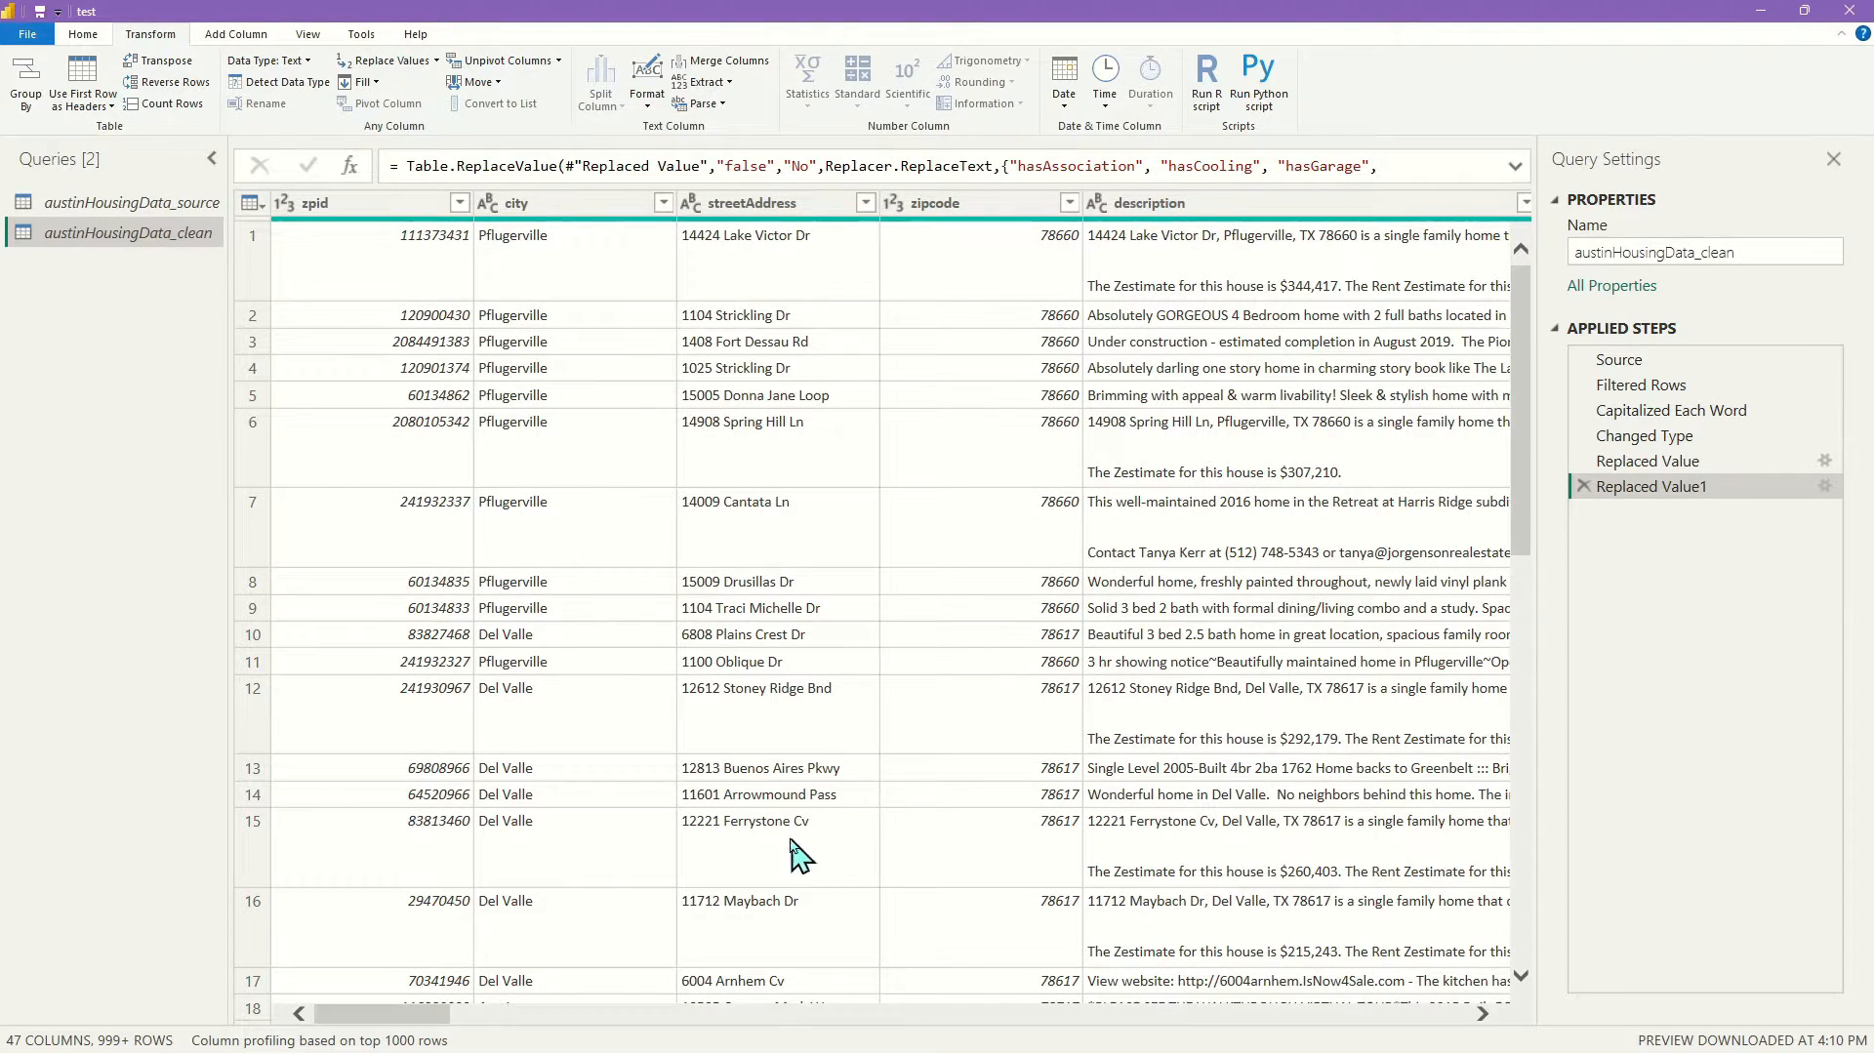
Create a reference of austinHousingData_clean and rename the new query housing_fact
{"action": "left_click_drag", "start_coordinate": [430, 1029], "coordinate": [646, 1033]}
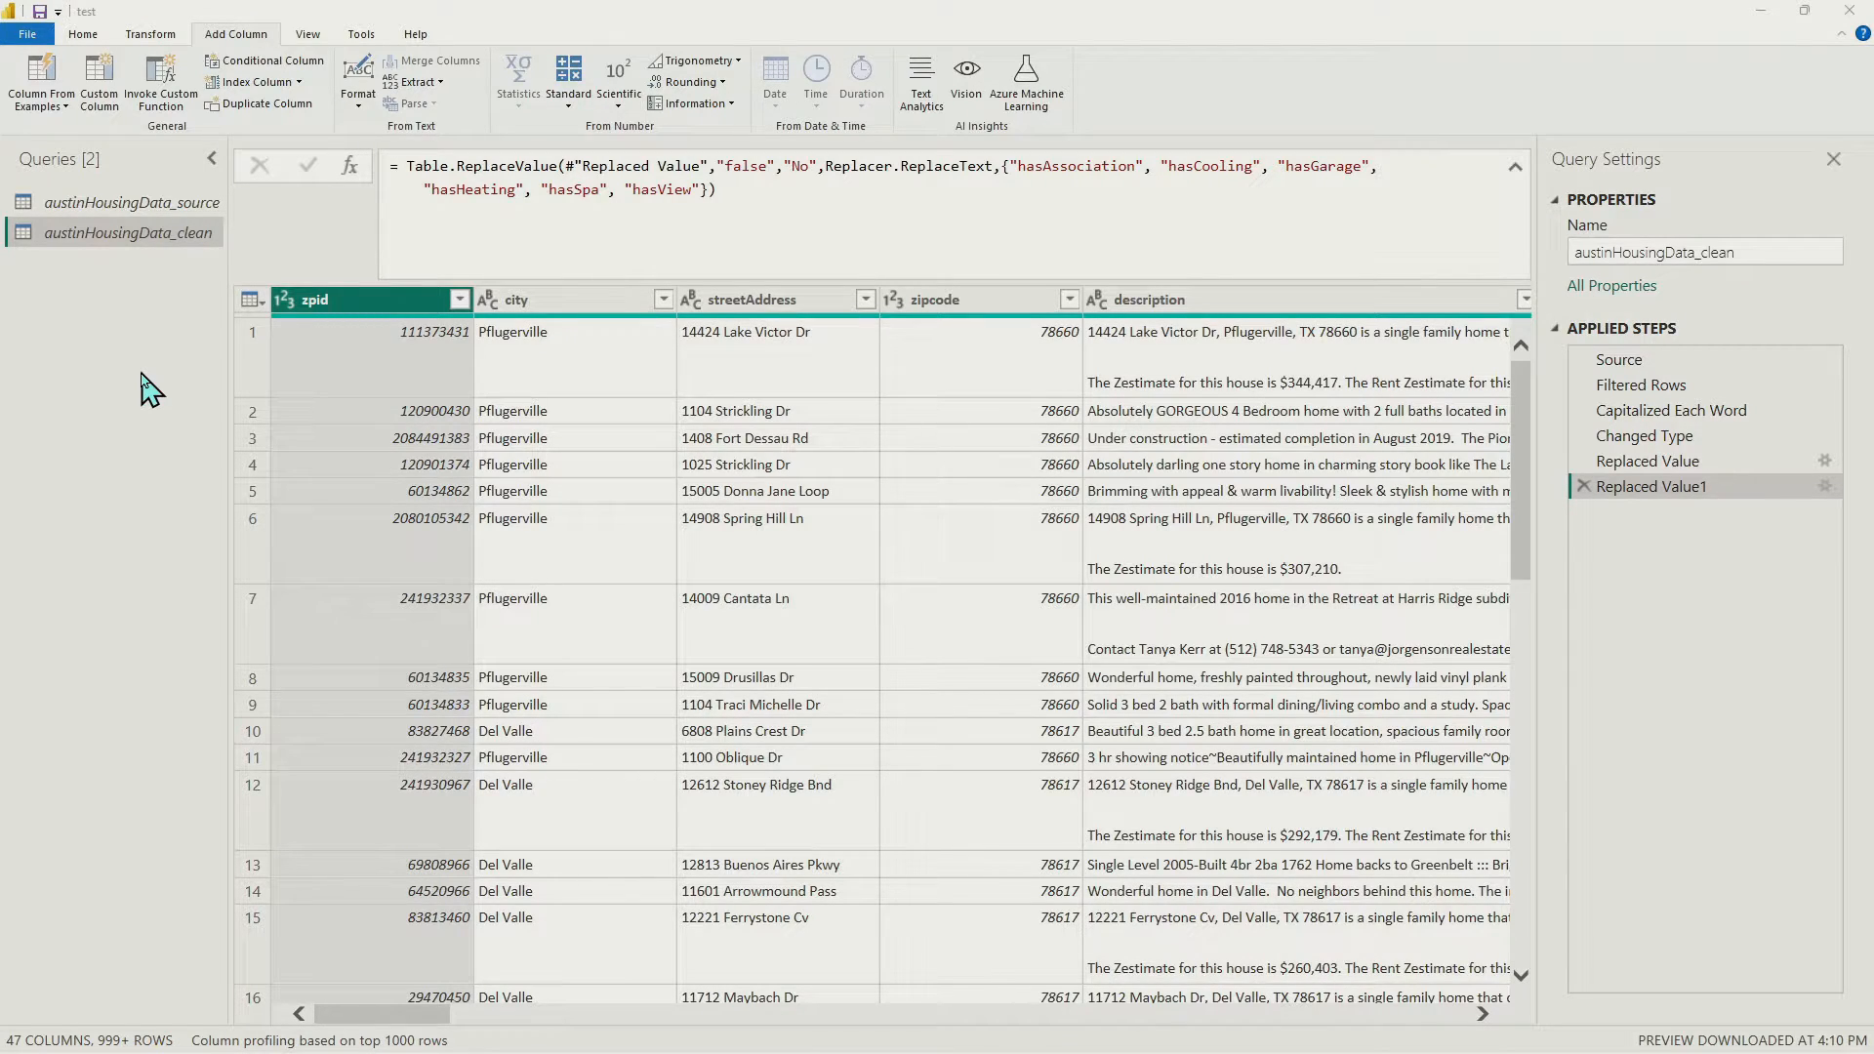
{"action": "right_click", "coordinate": [148, 246]}
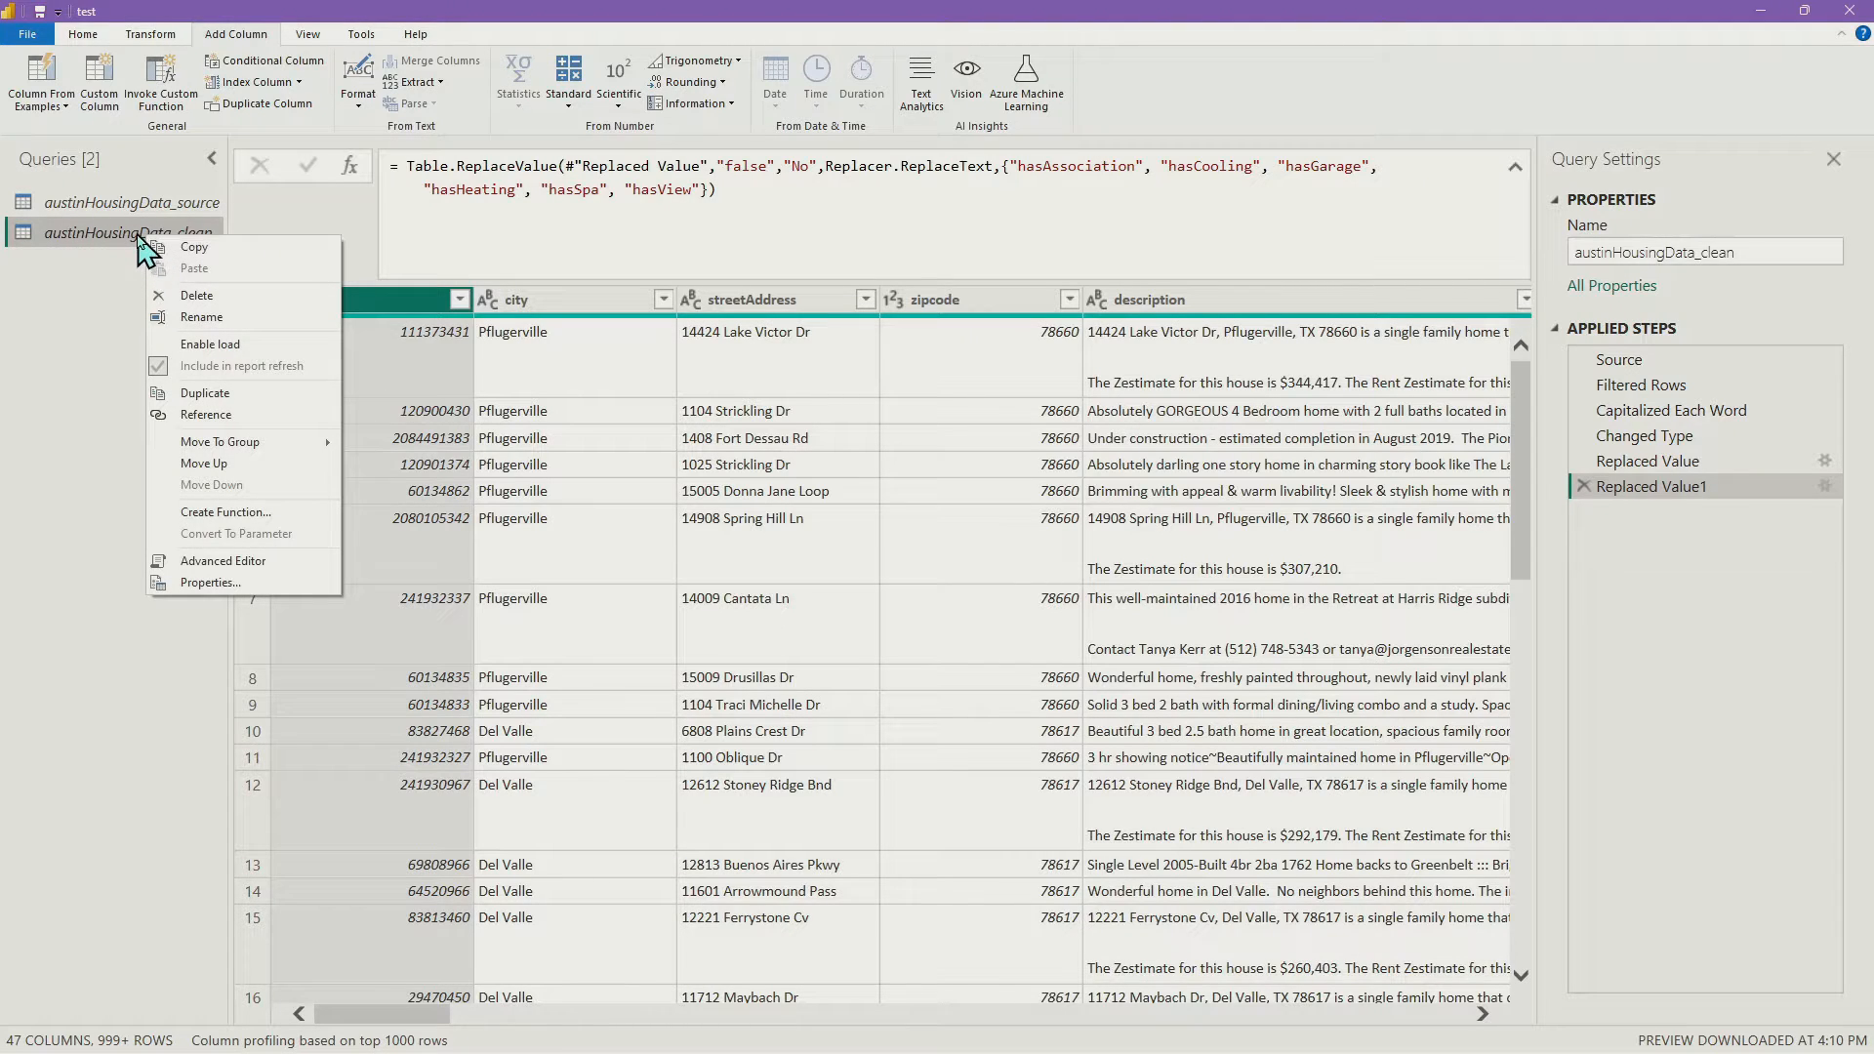
{"action": "left_click", "coordinate": [256, 417]}
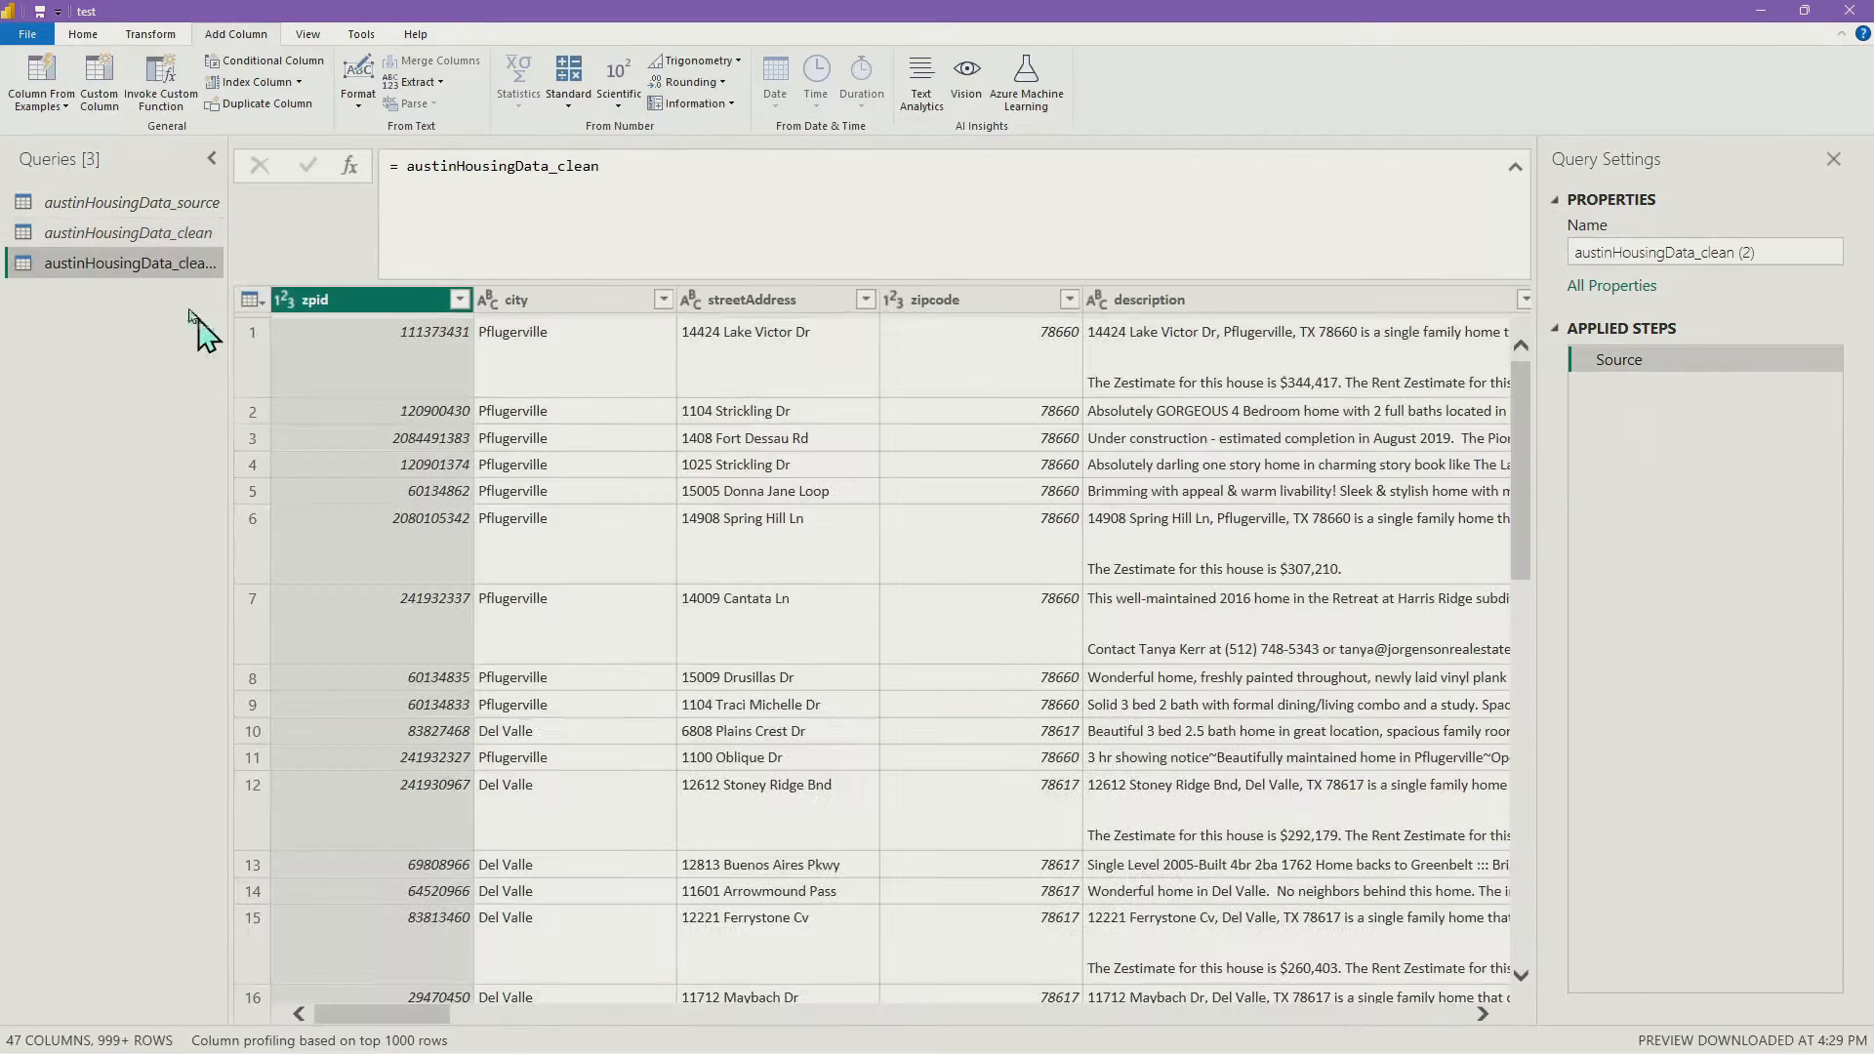
{"action": "double_click", "coordinate": [153, 276]}
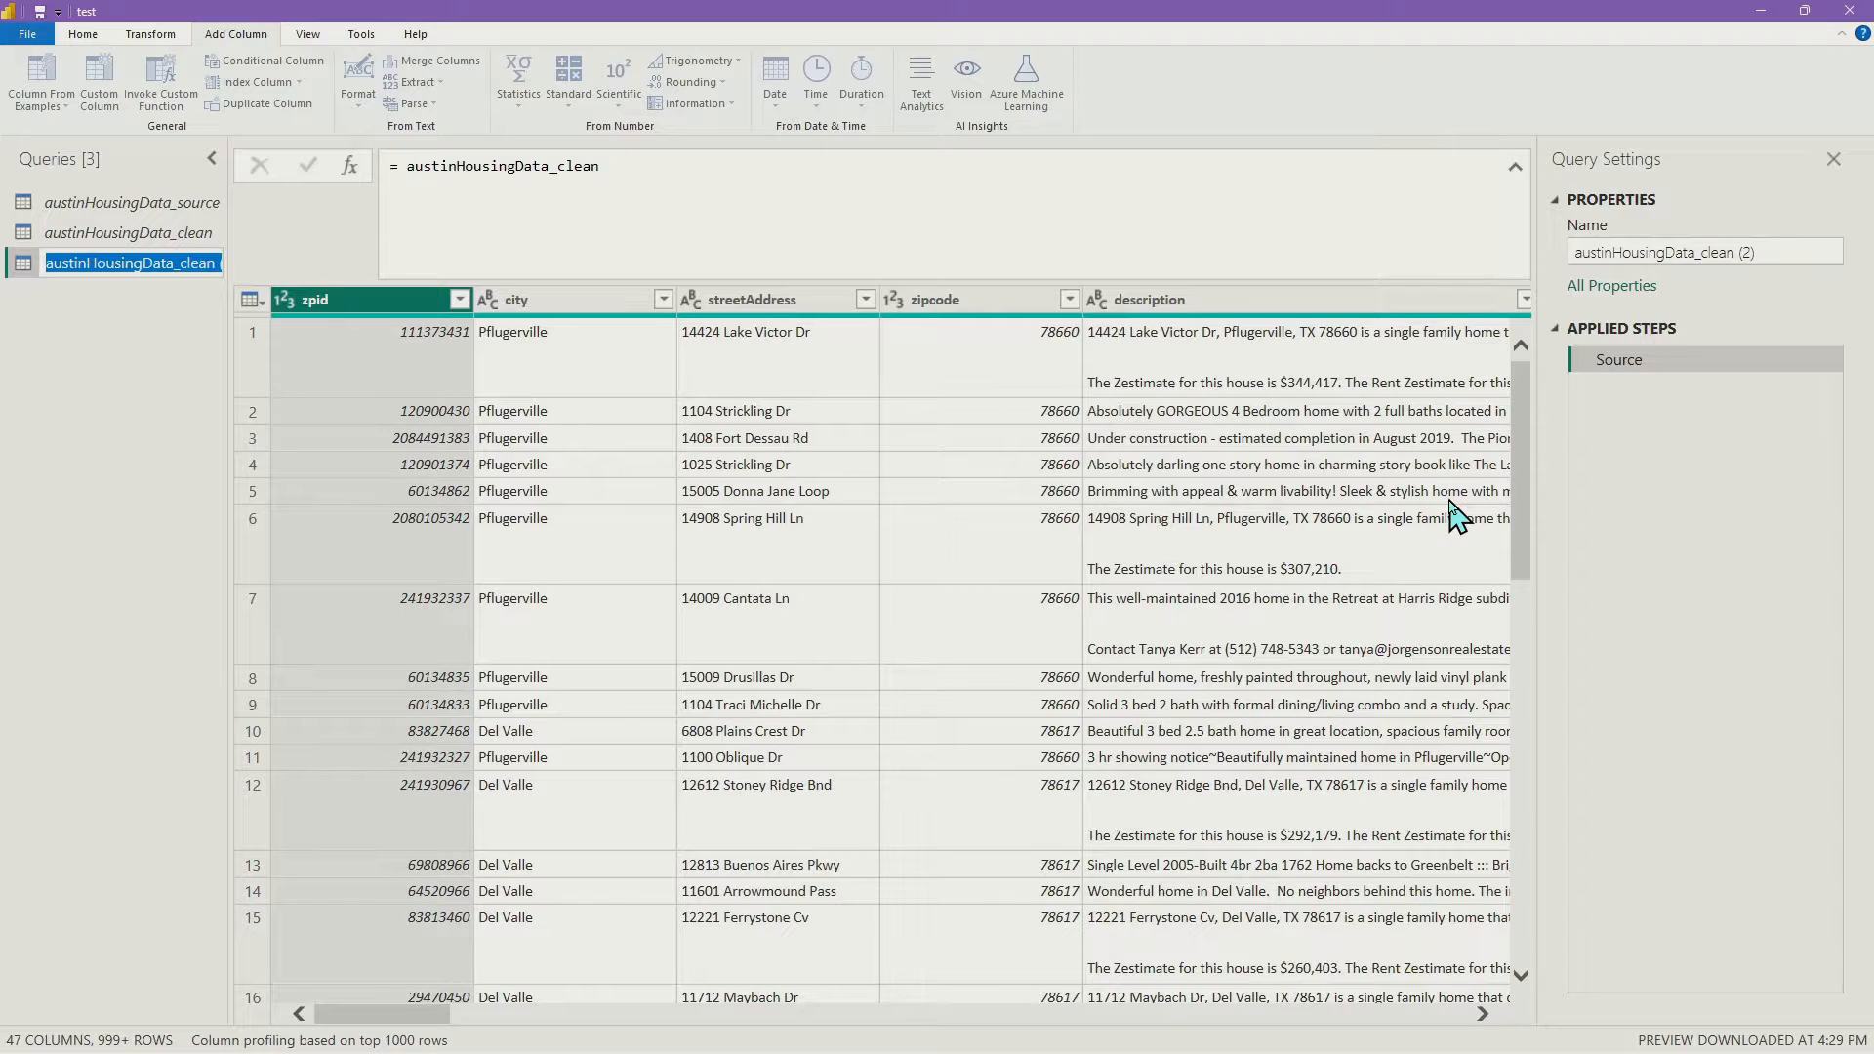
{"action": "type", "text": "housing_fact"}
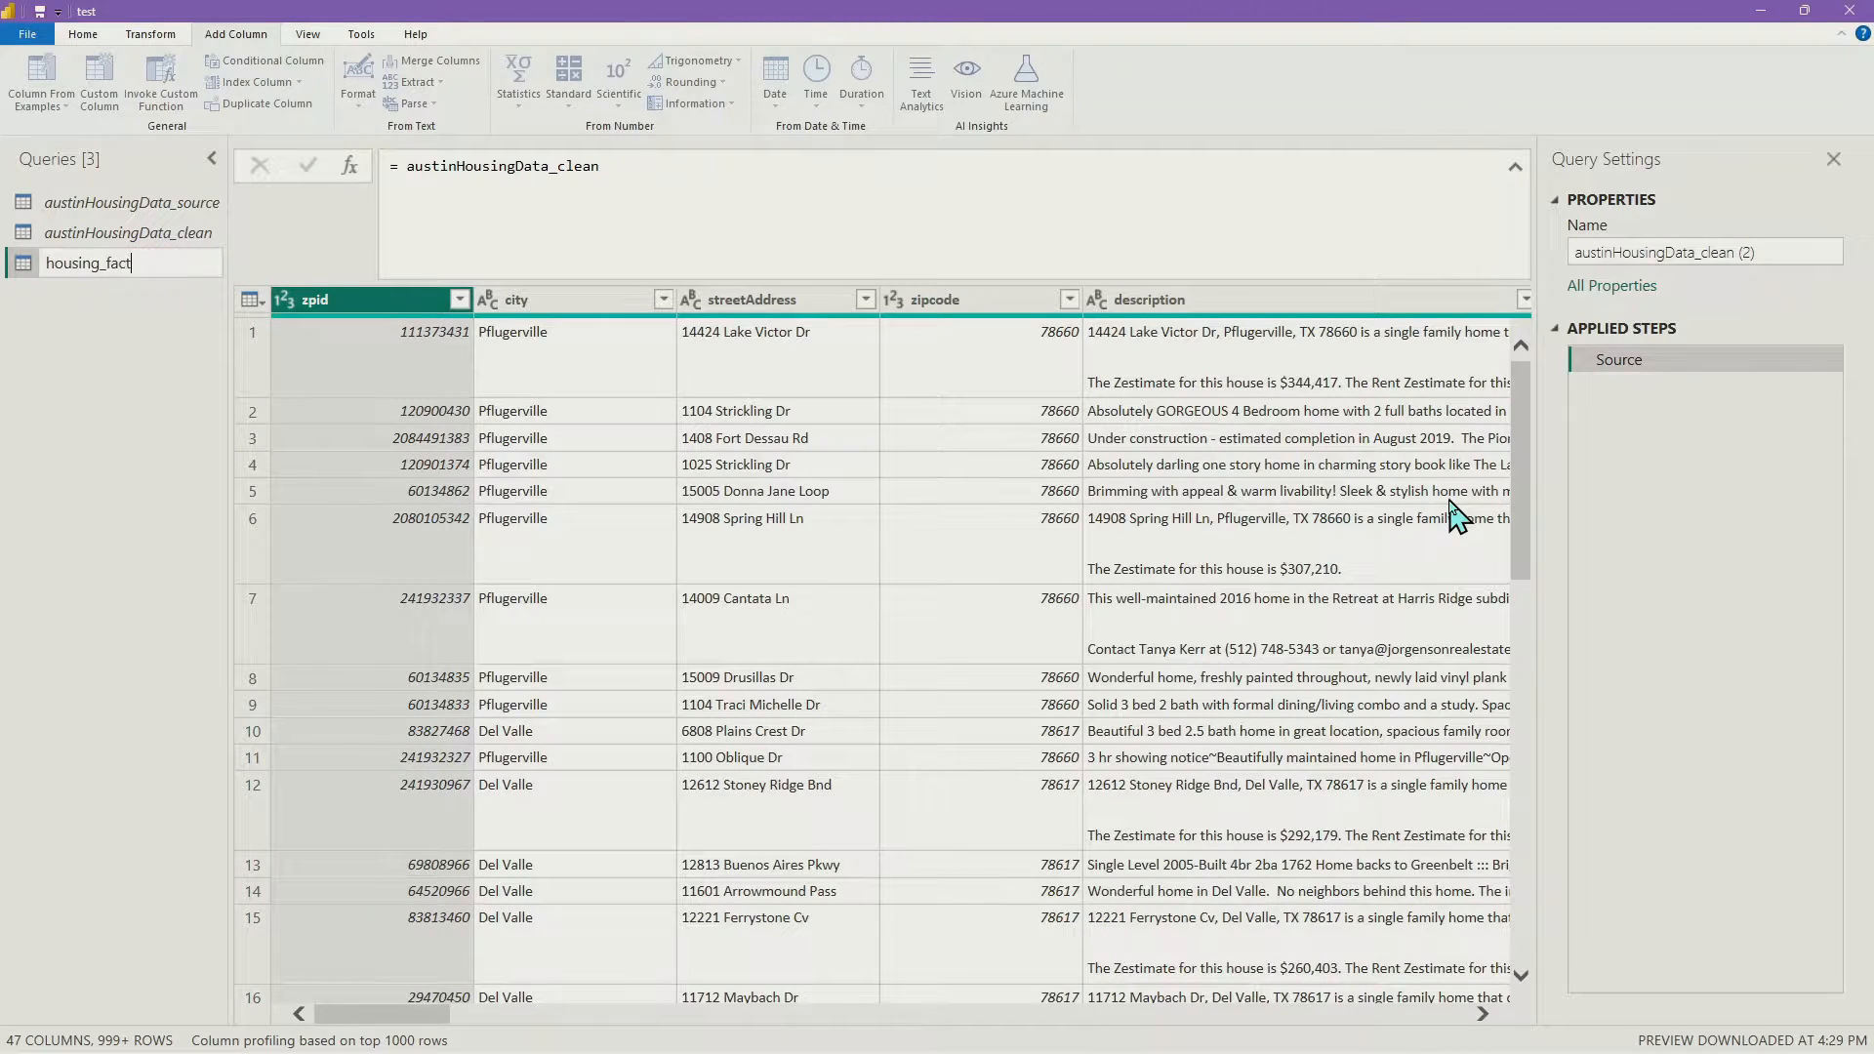
{"action": "key", "text": "Return"}
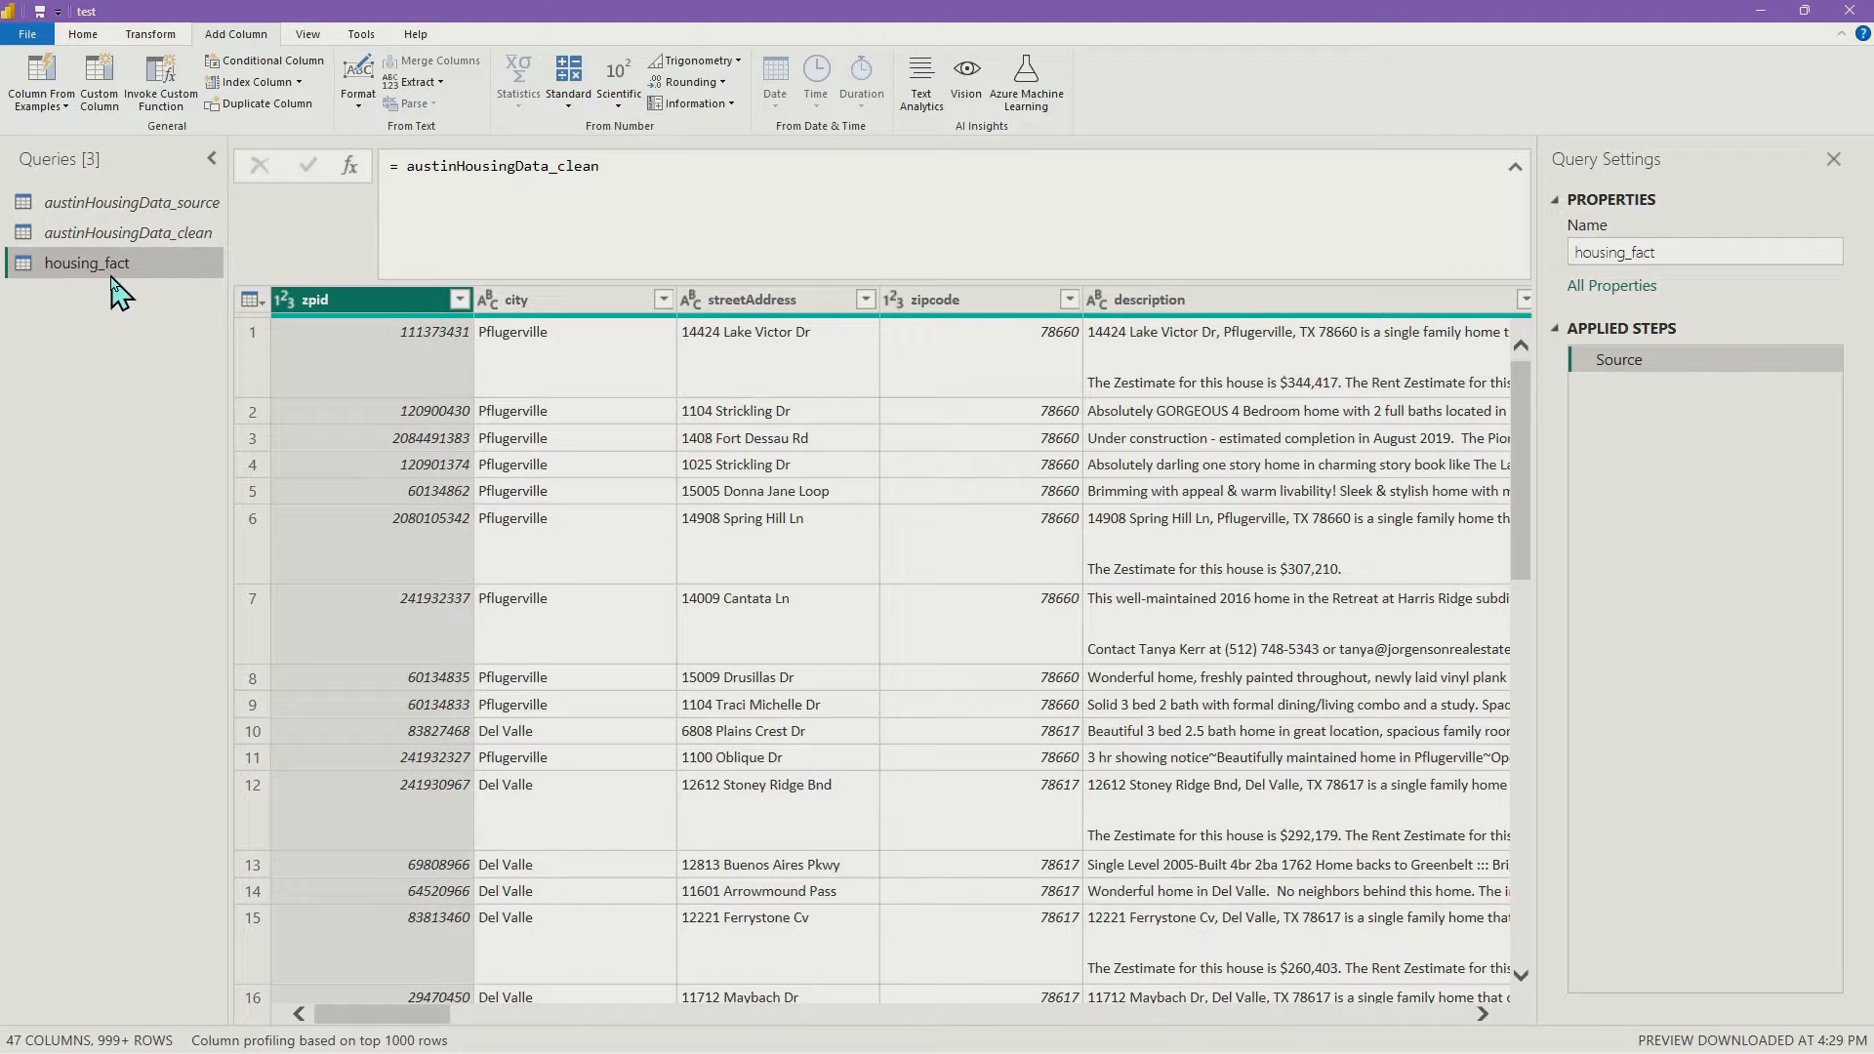
{"action": "right_click", "coordinate": [145, 262]}
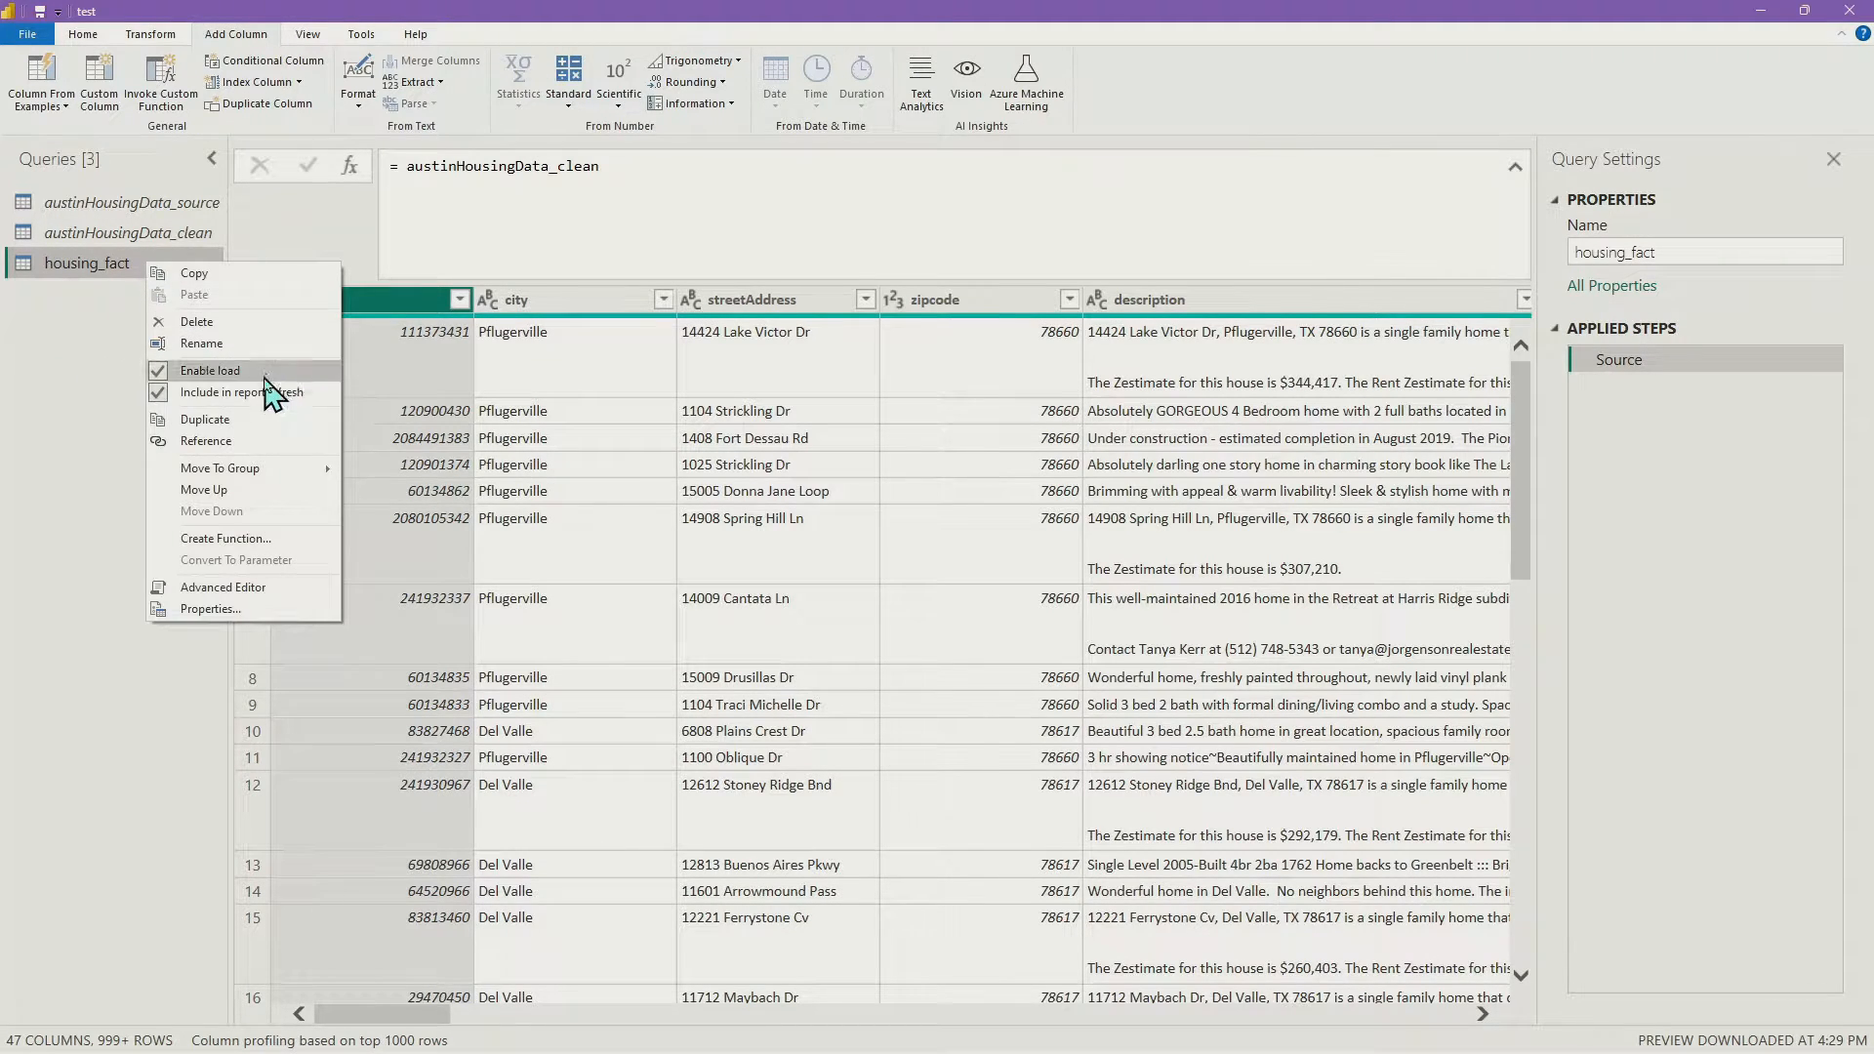
{"action": "left_click", "coordinate": [83, 310]}
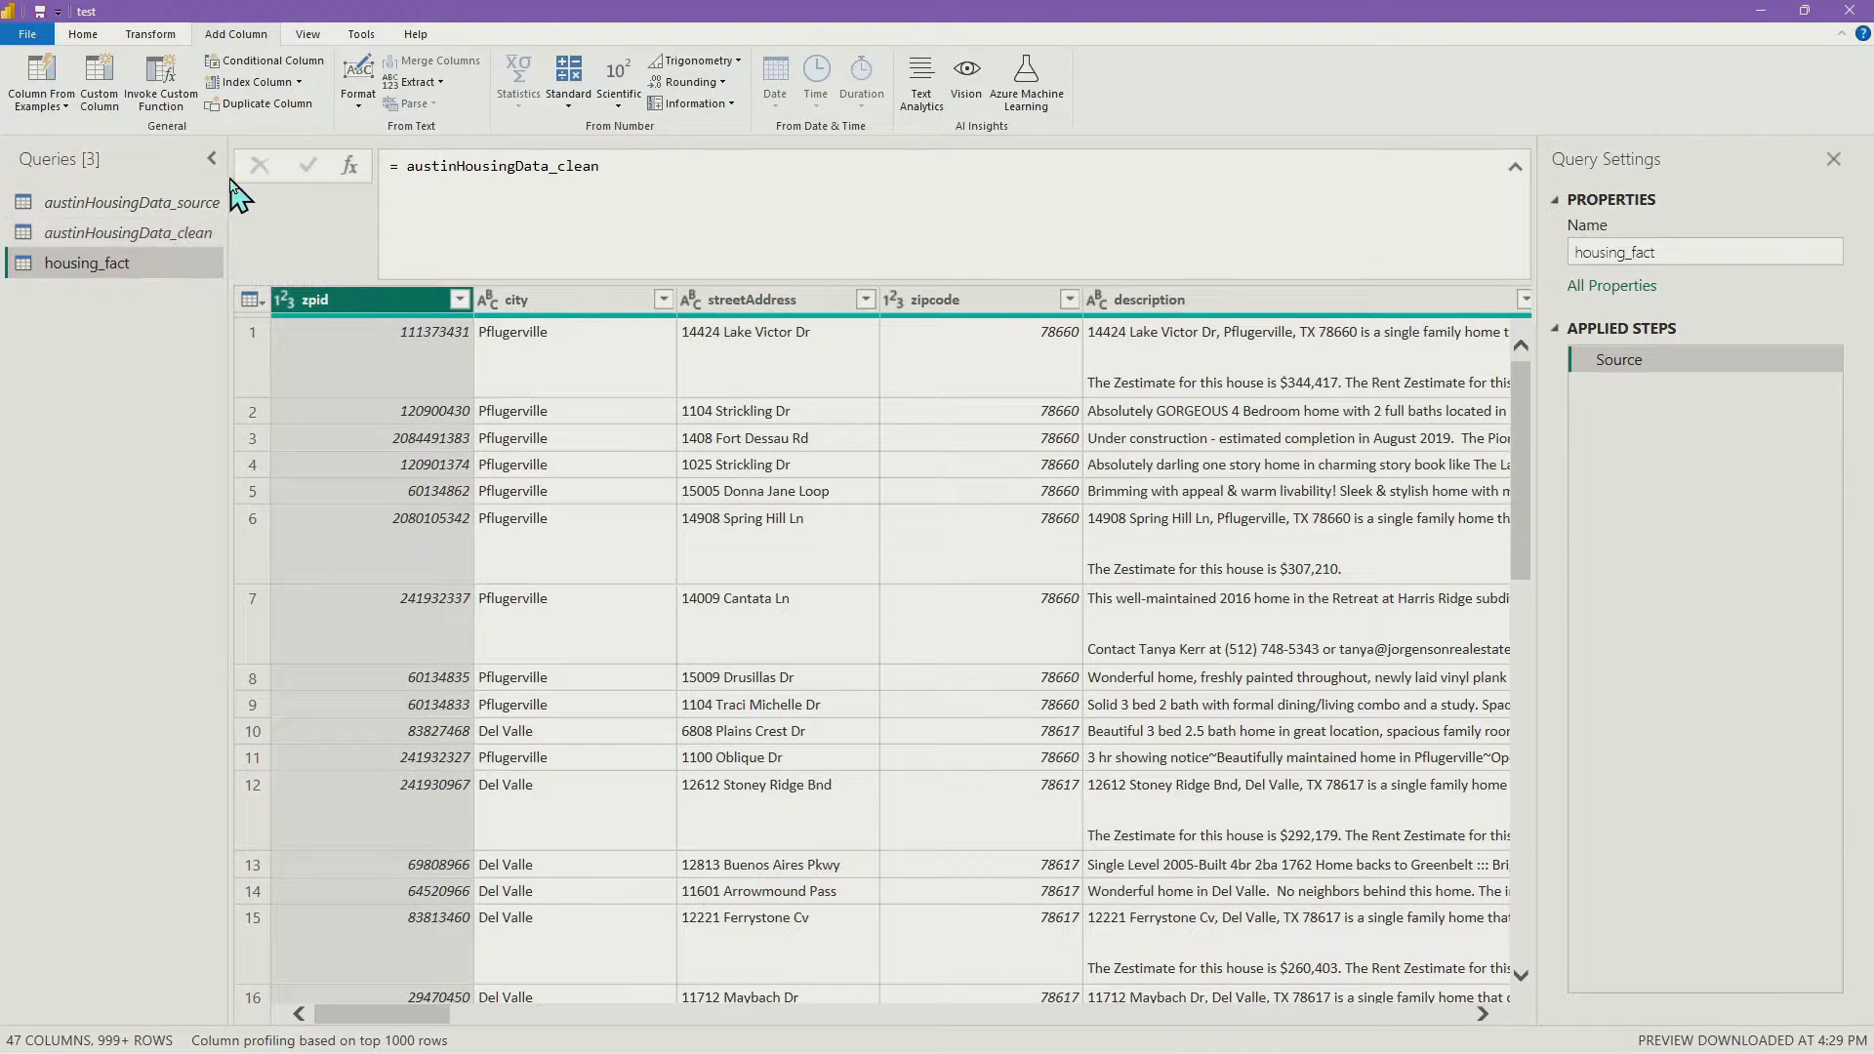
{"action": "left_click", "coordinate": [202, 239]}
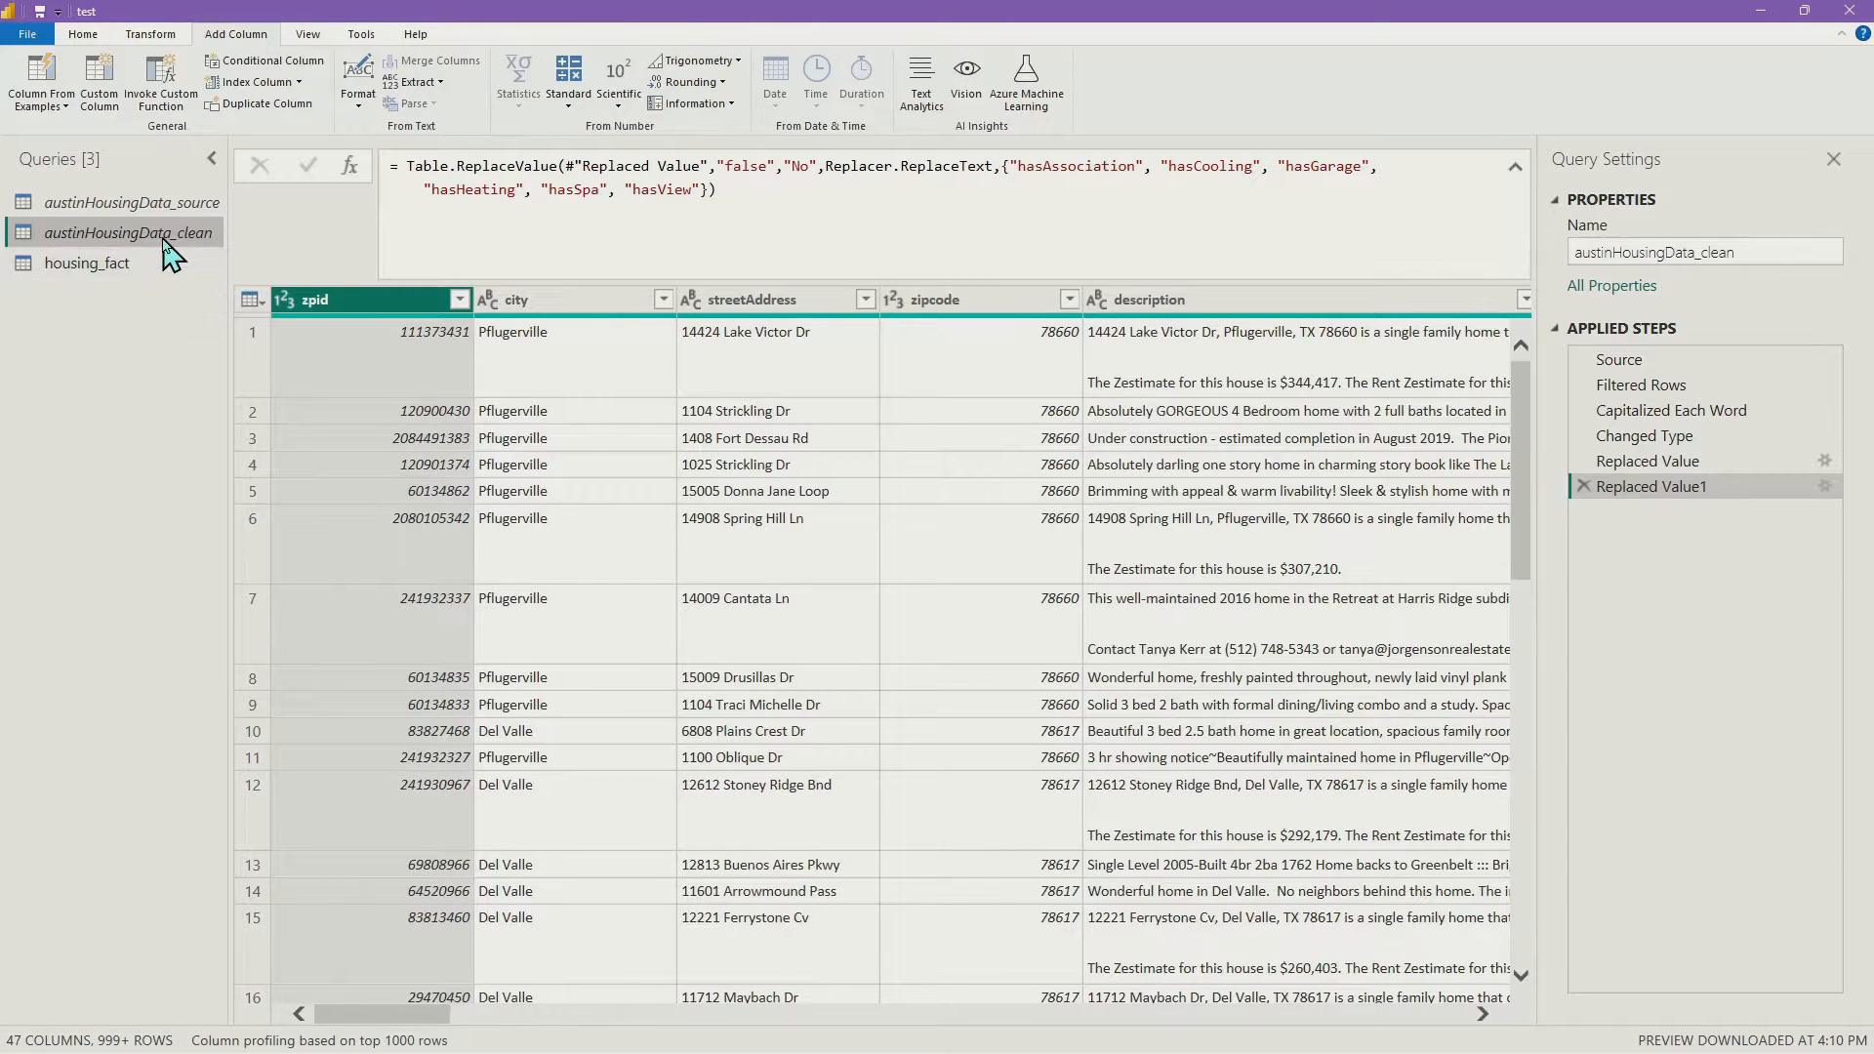
{"action": "left_click", "coordinate": [147, 268]}
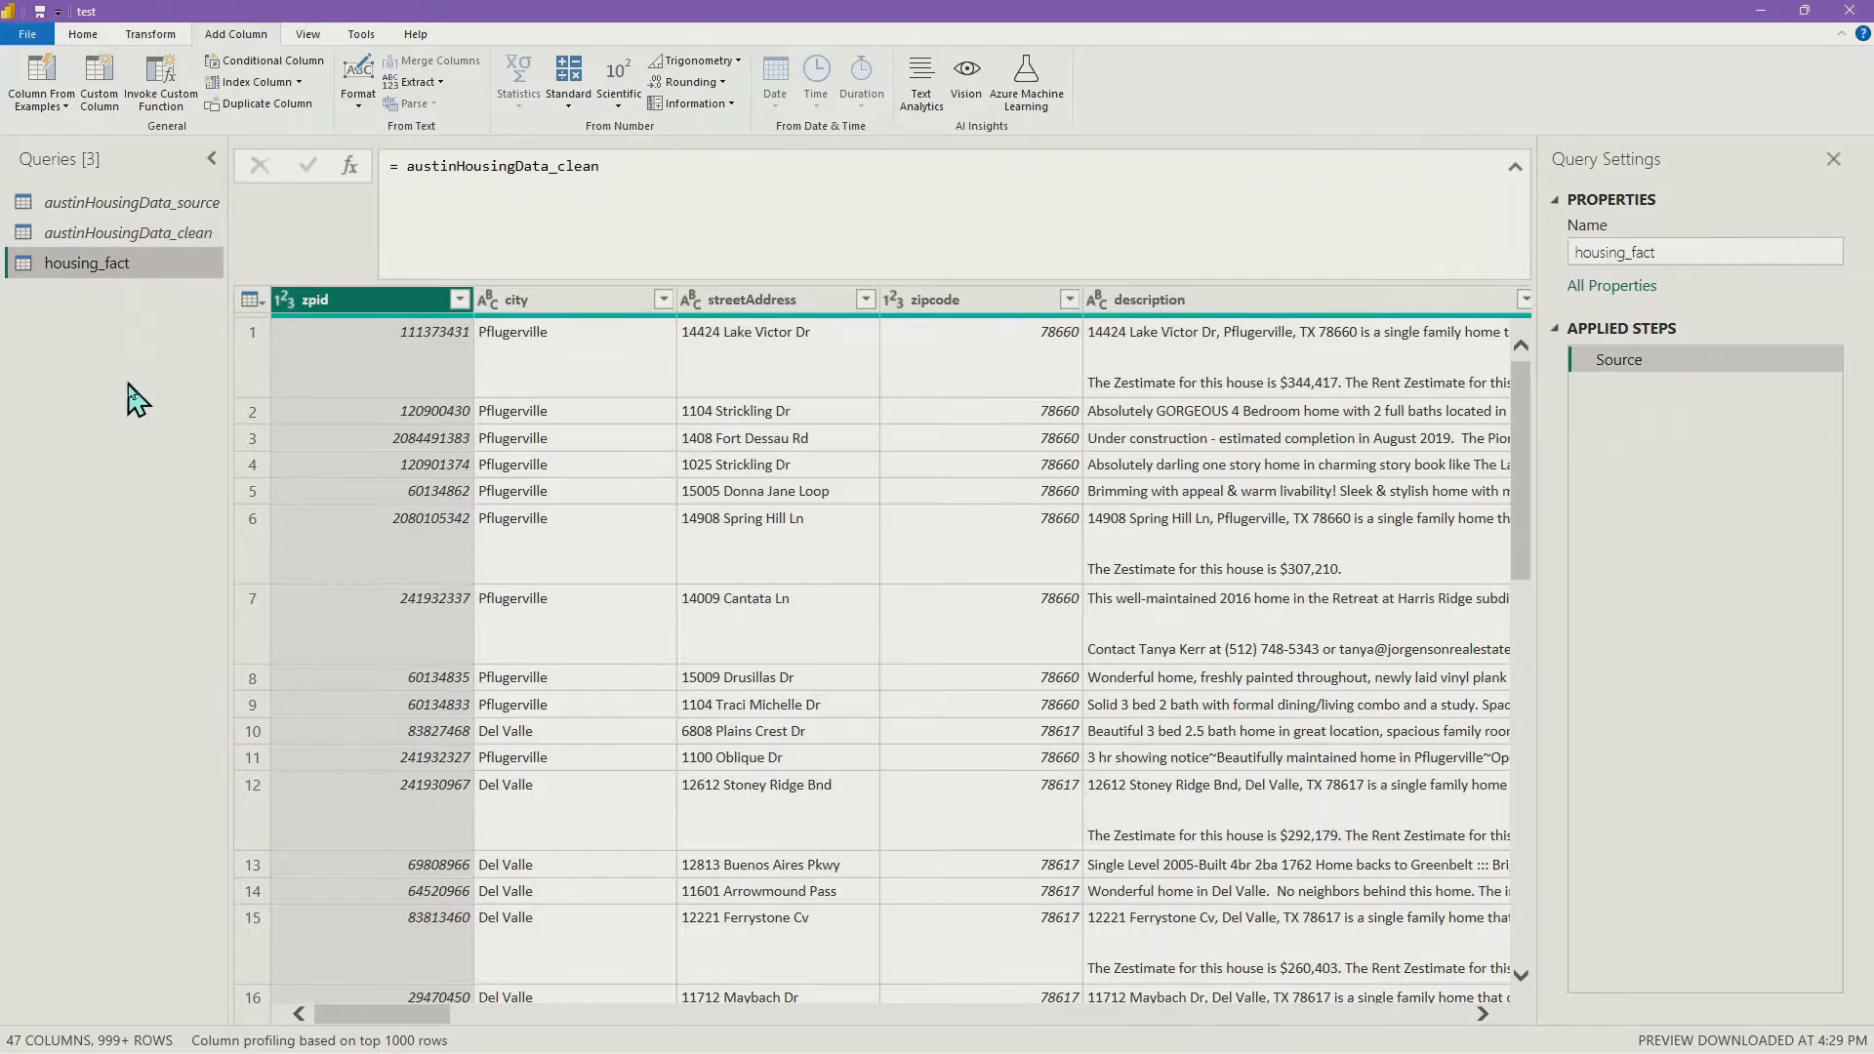
{"action": "right_click", "coordinate": [142, 271]}
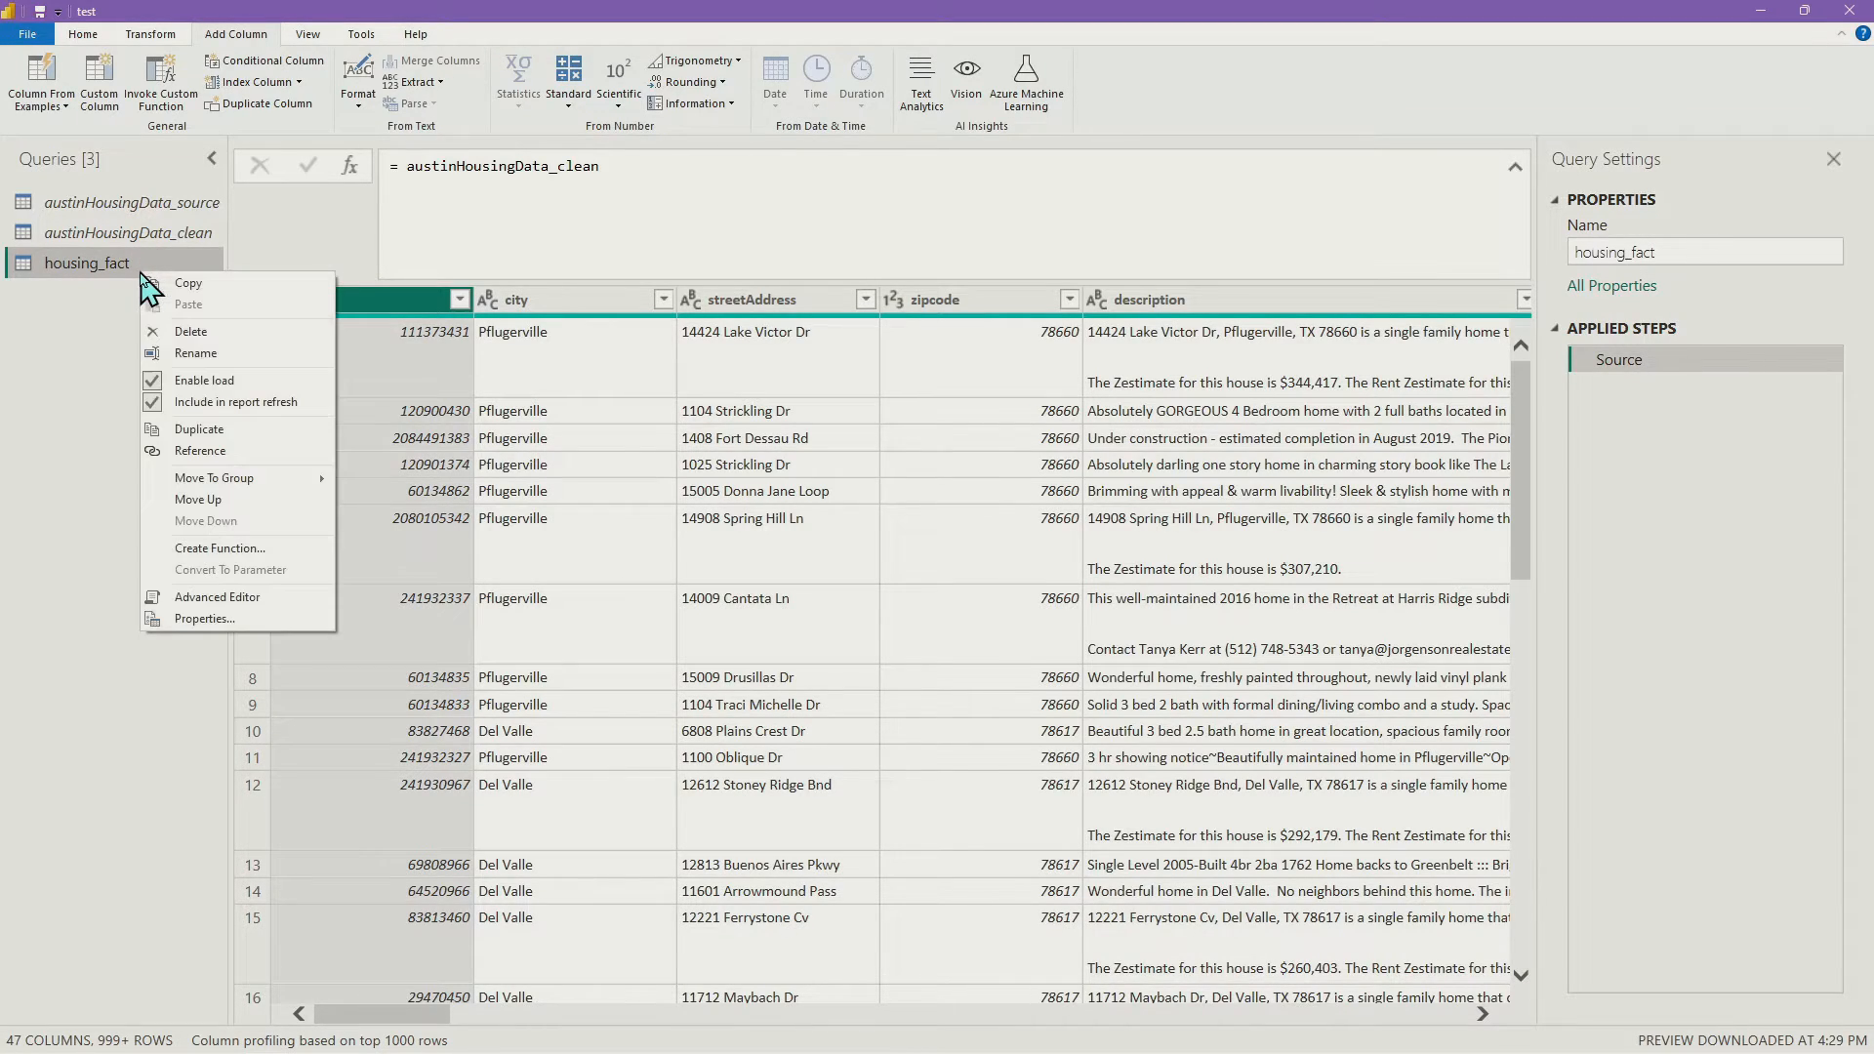
{"action": "left_click", "coordinate": [22, 378]}
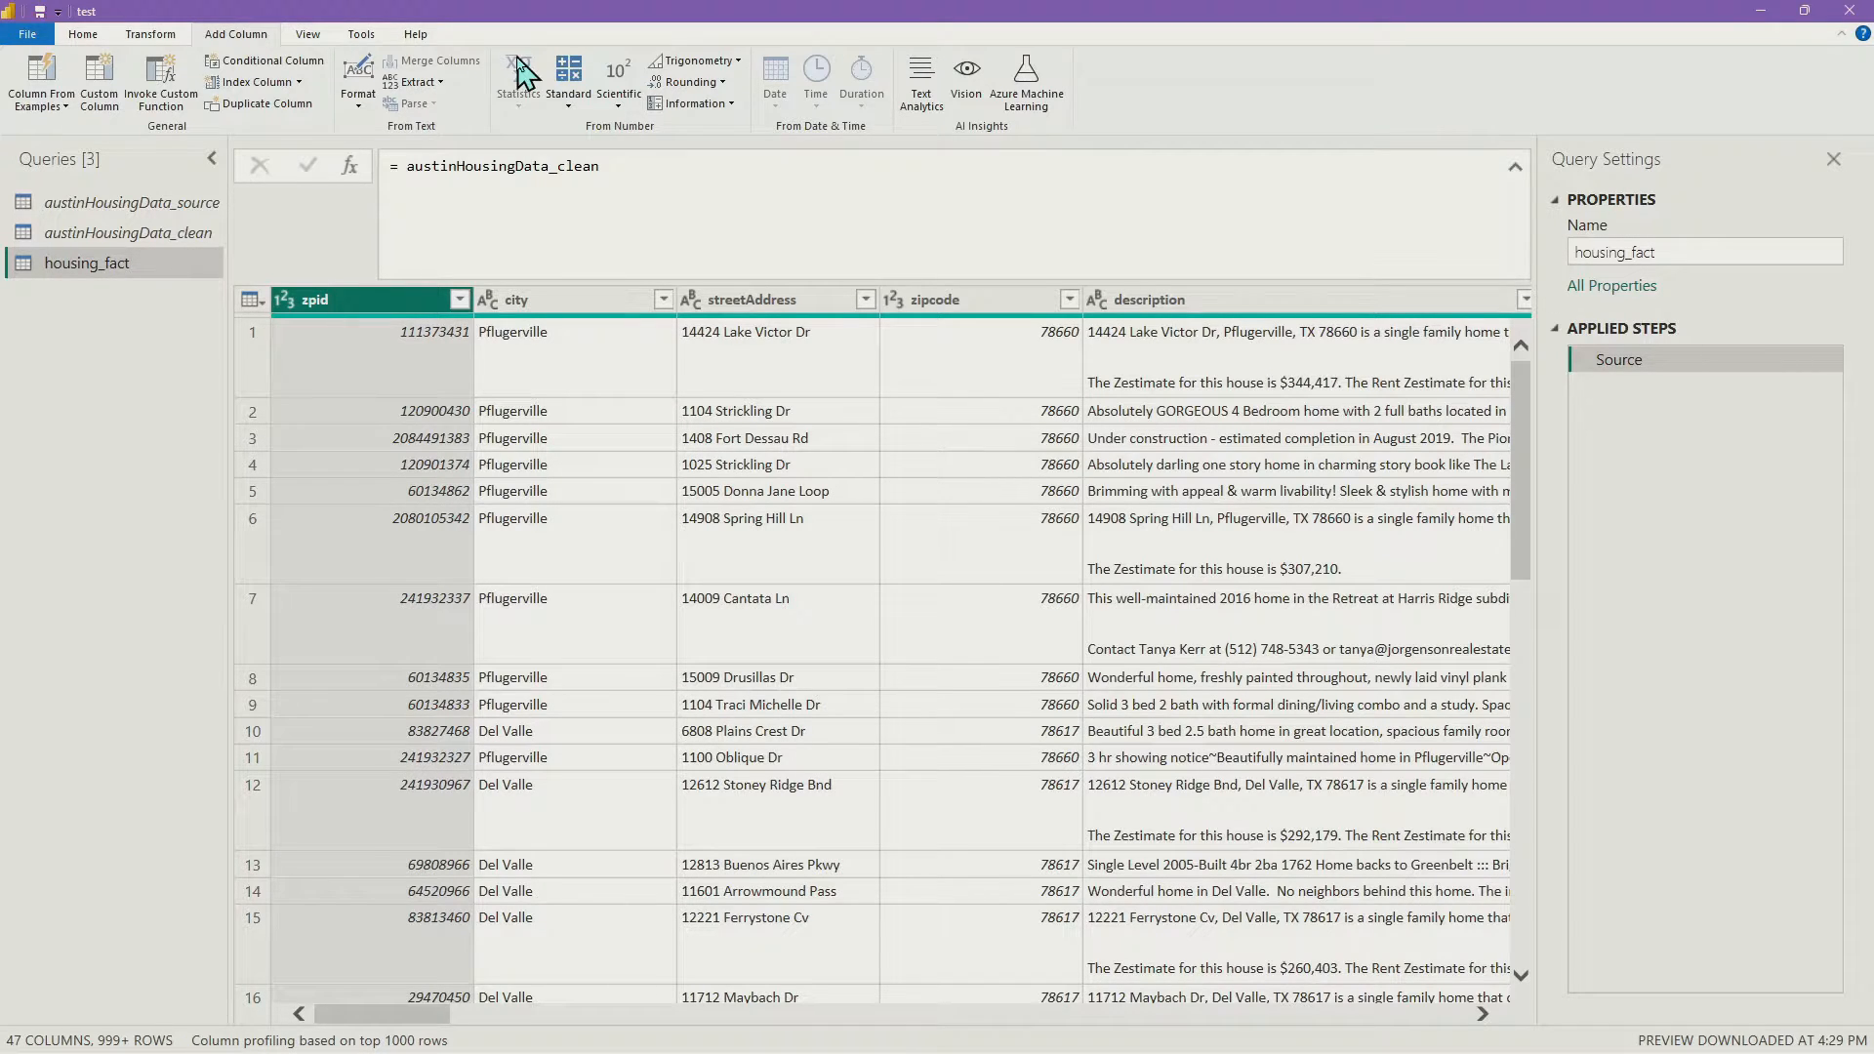
{"action": "right_click", "coordinate": [149, 240]}
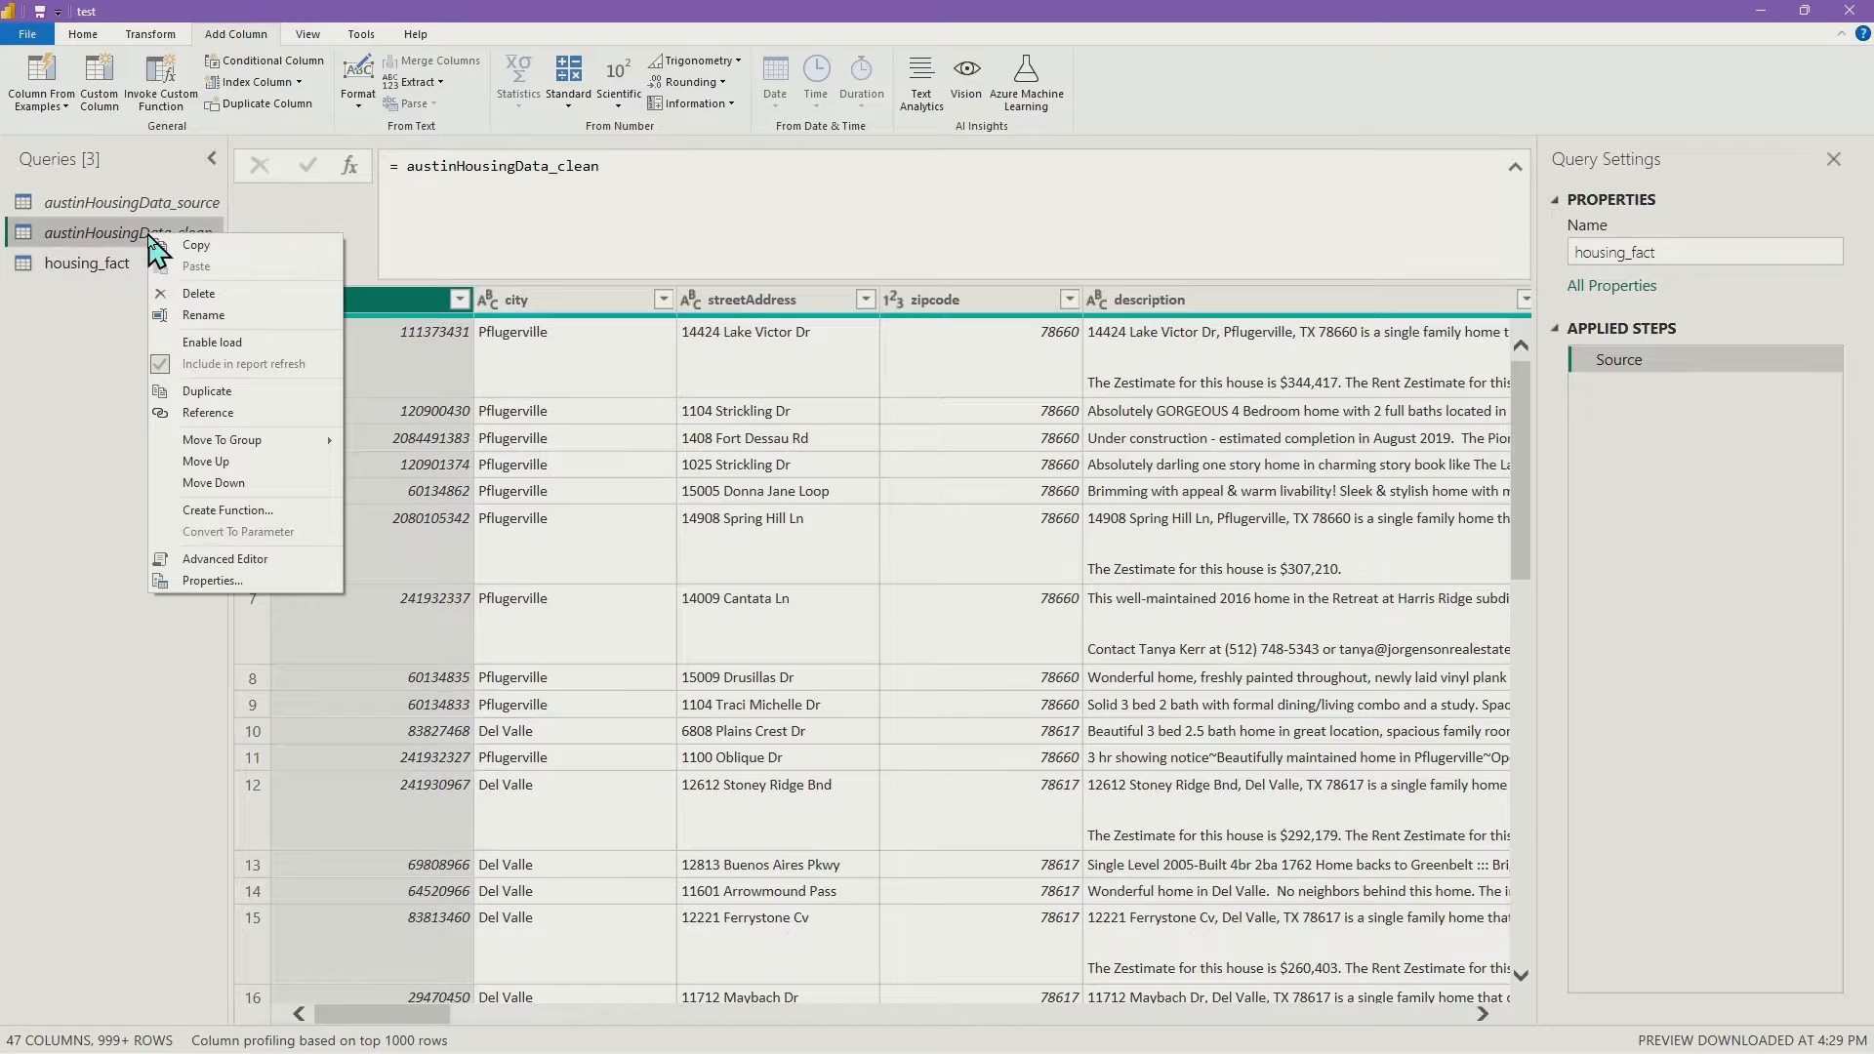
{"action": "left_click", "coordinate": [102, 238]}
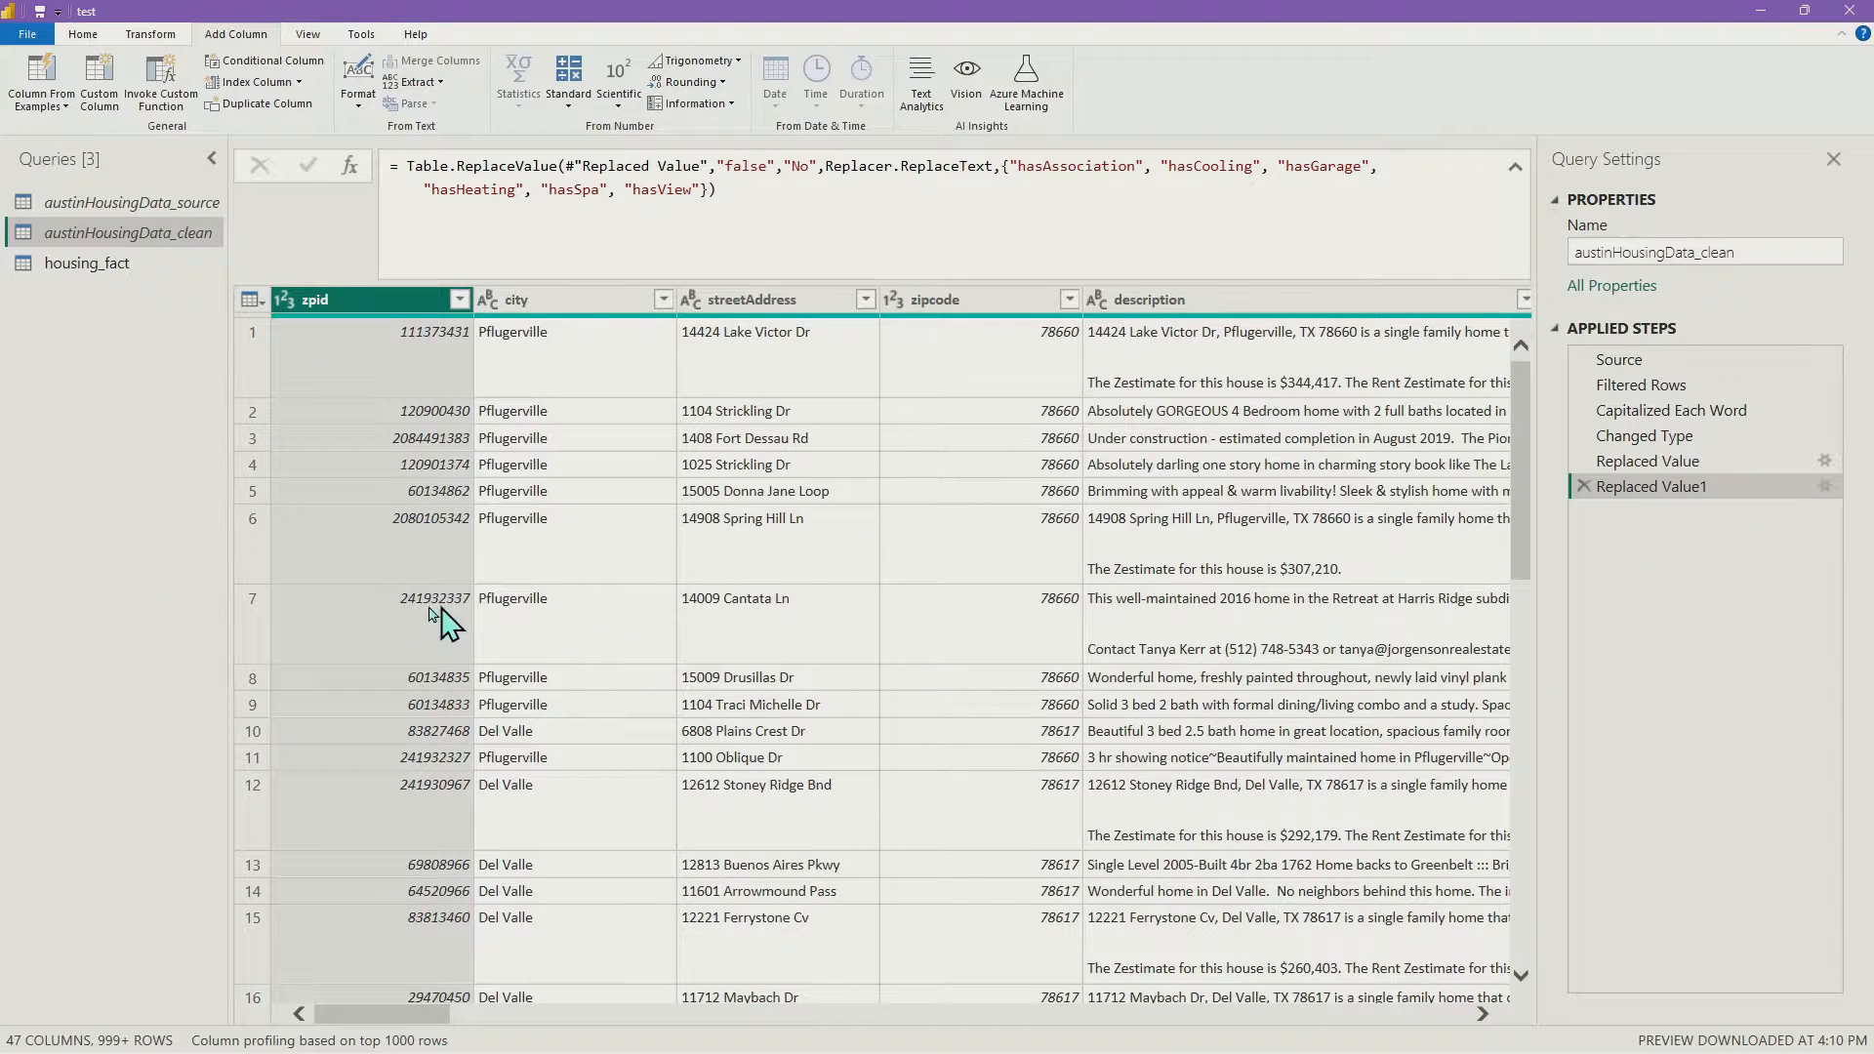
{"action": "left_click", "coordinate": [138, 261]}
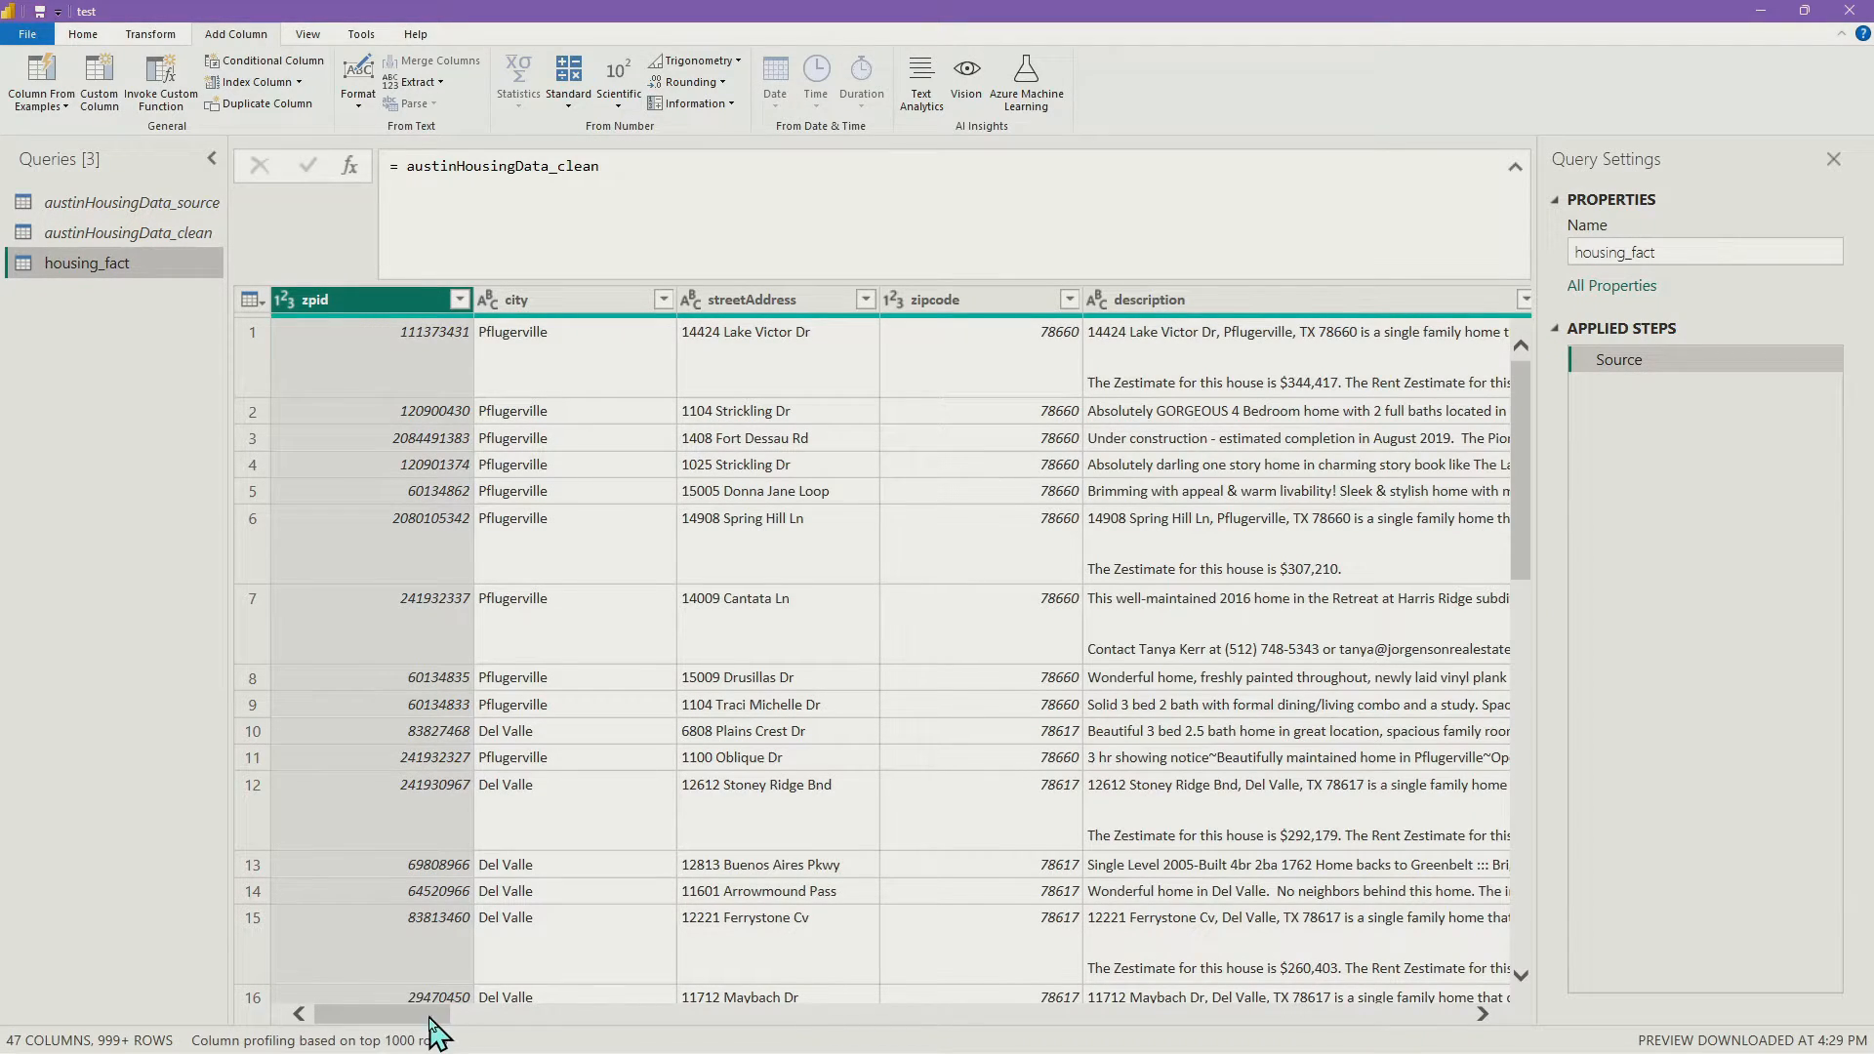
{"action": "left_click_drag", "start_coordinate": [431, 1023], "coordinate": [322, 1023]}
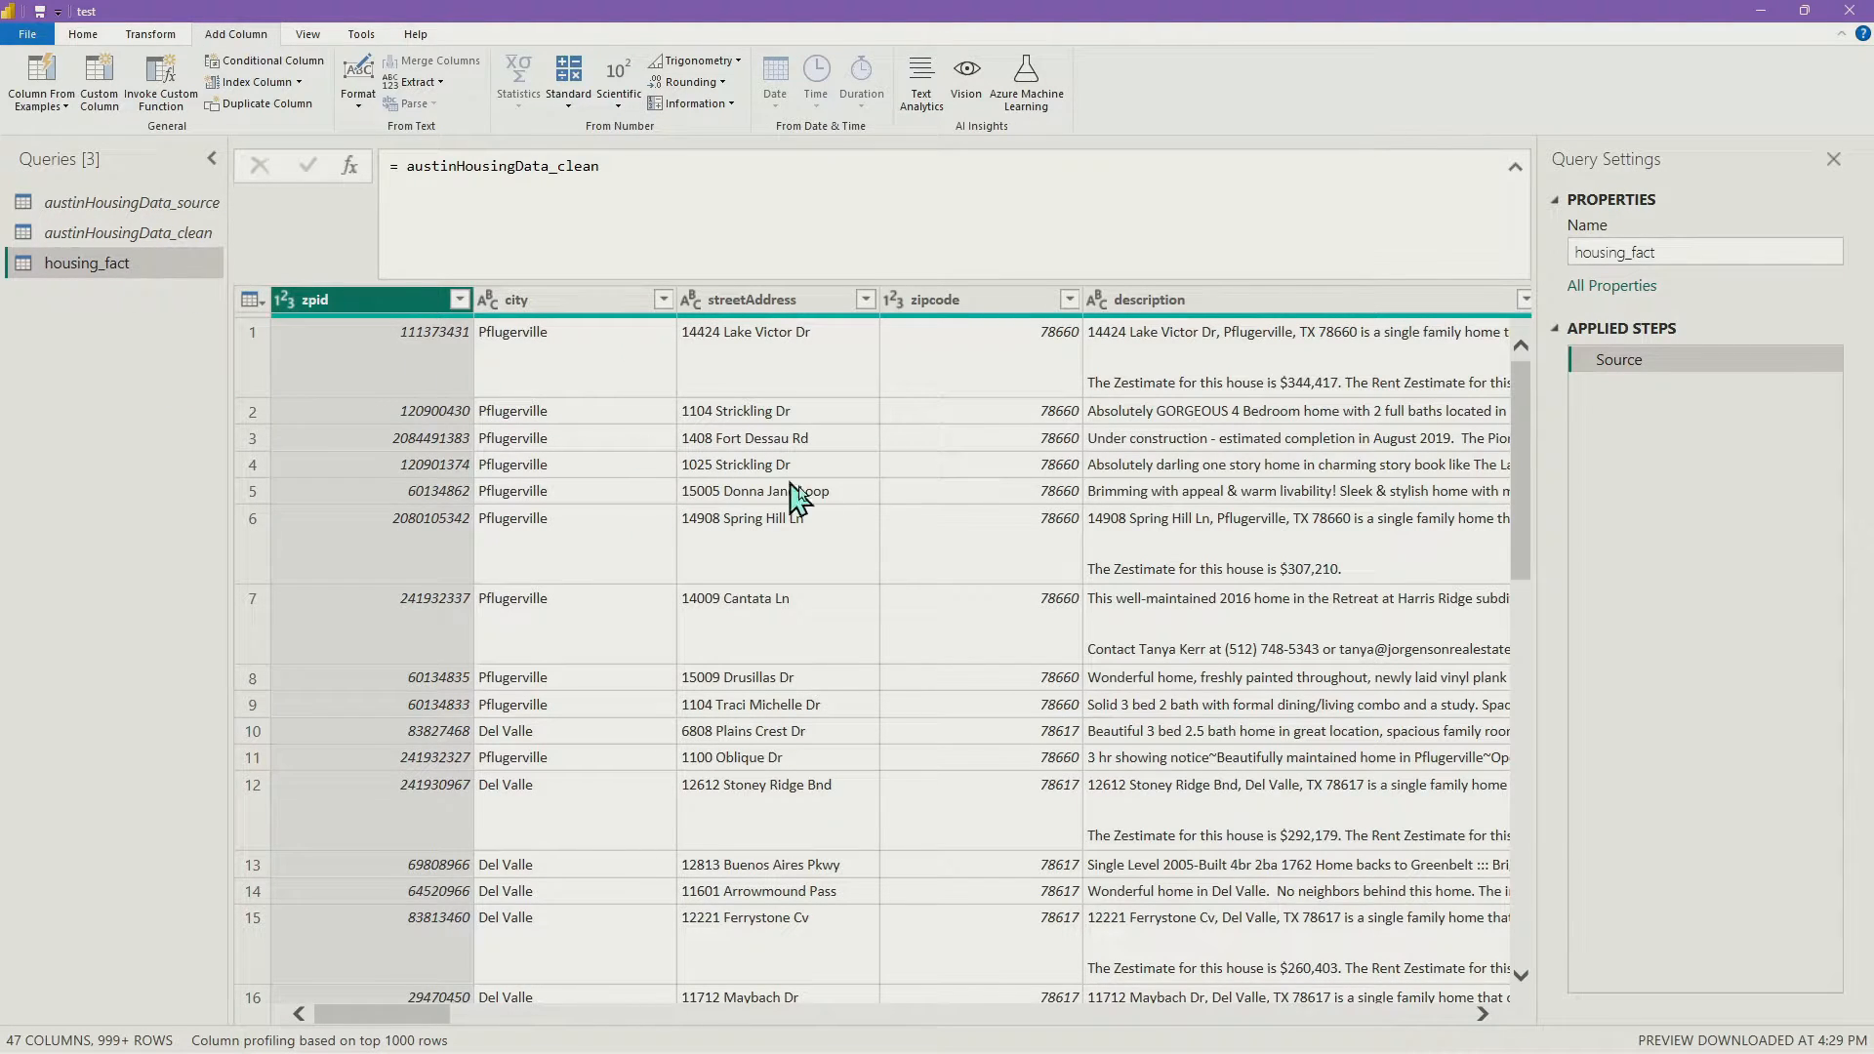
Create a reference query from housing_fact and rename it 'features'
{"action": "right_click", "coordinate": [156, 277]}
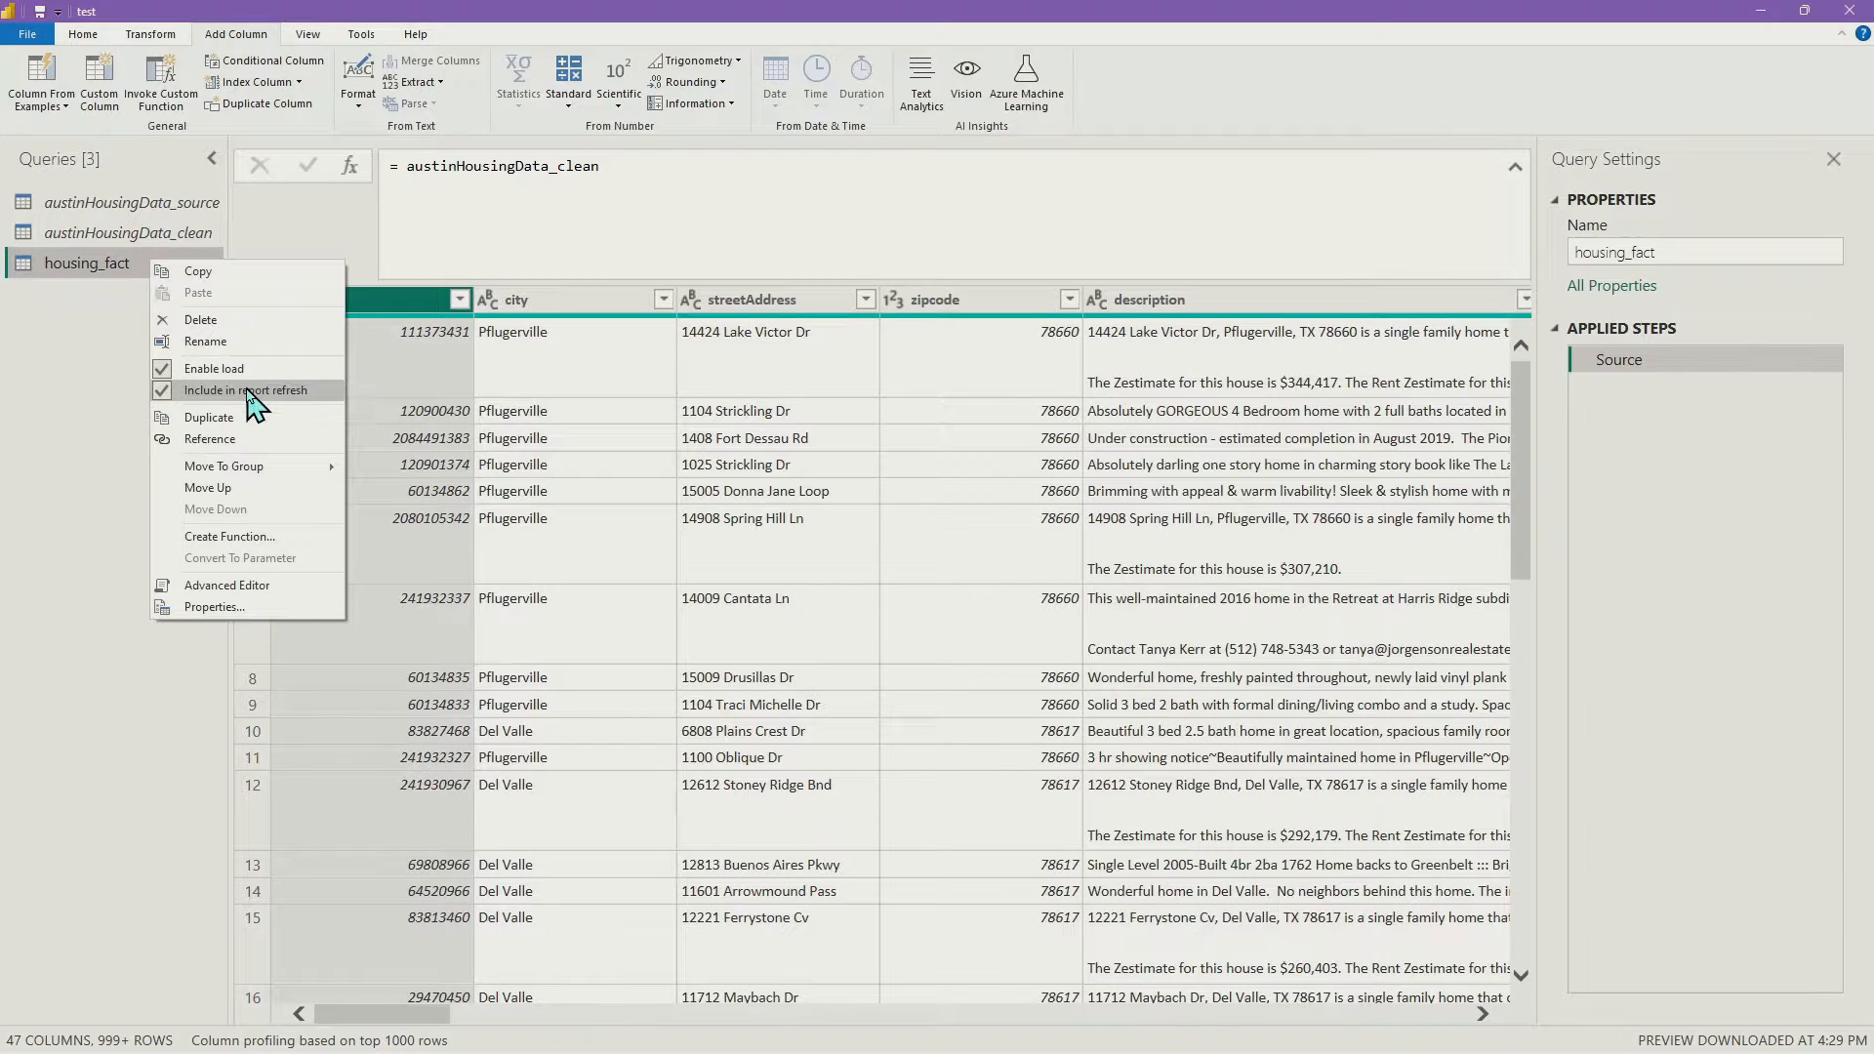
{"action": "left_click", "coordinate": [278, 441]}
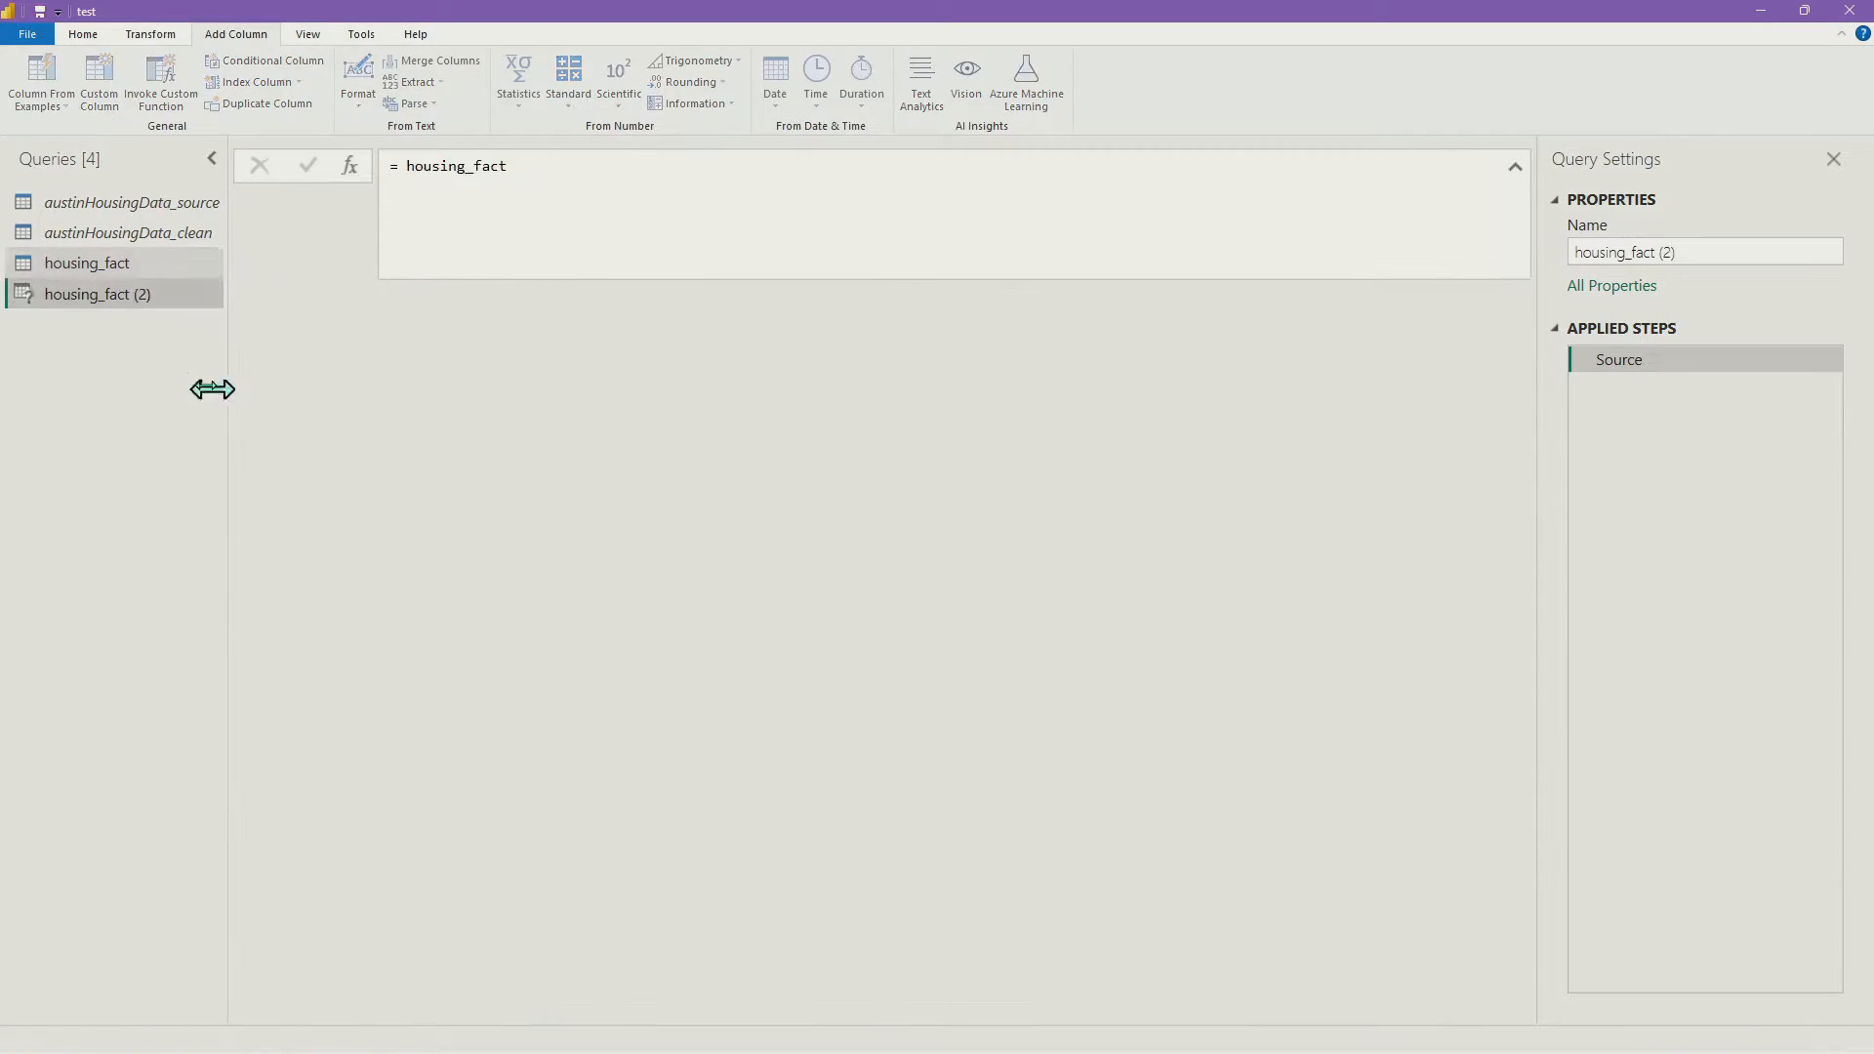
{"action": "double_click", "coordinate": [151, 293]}
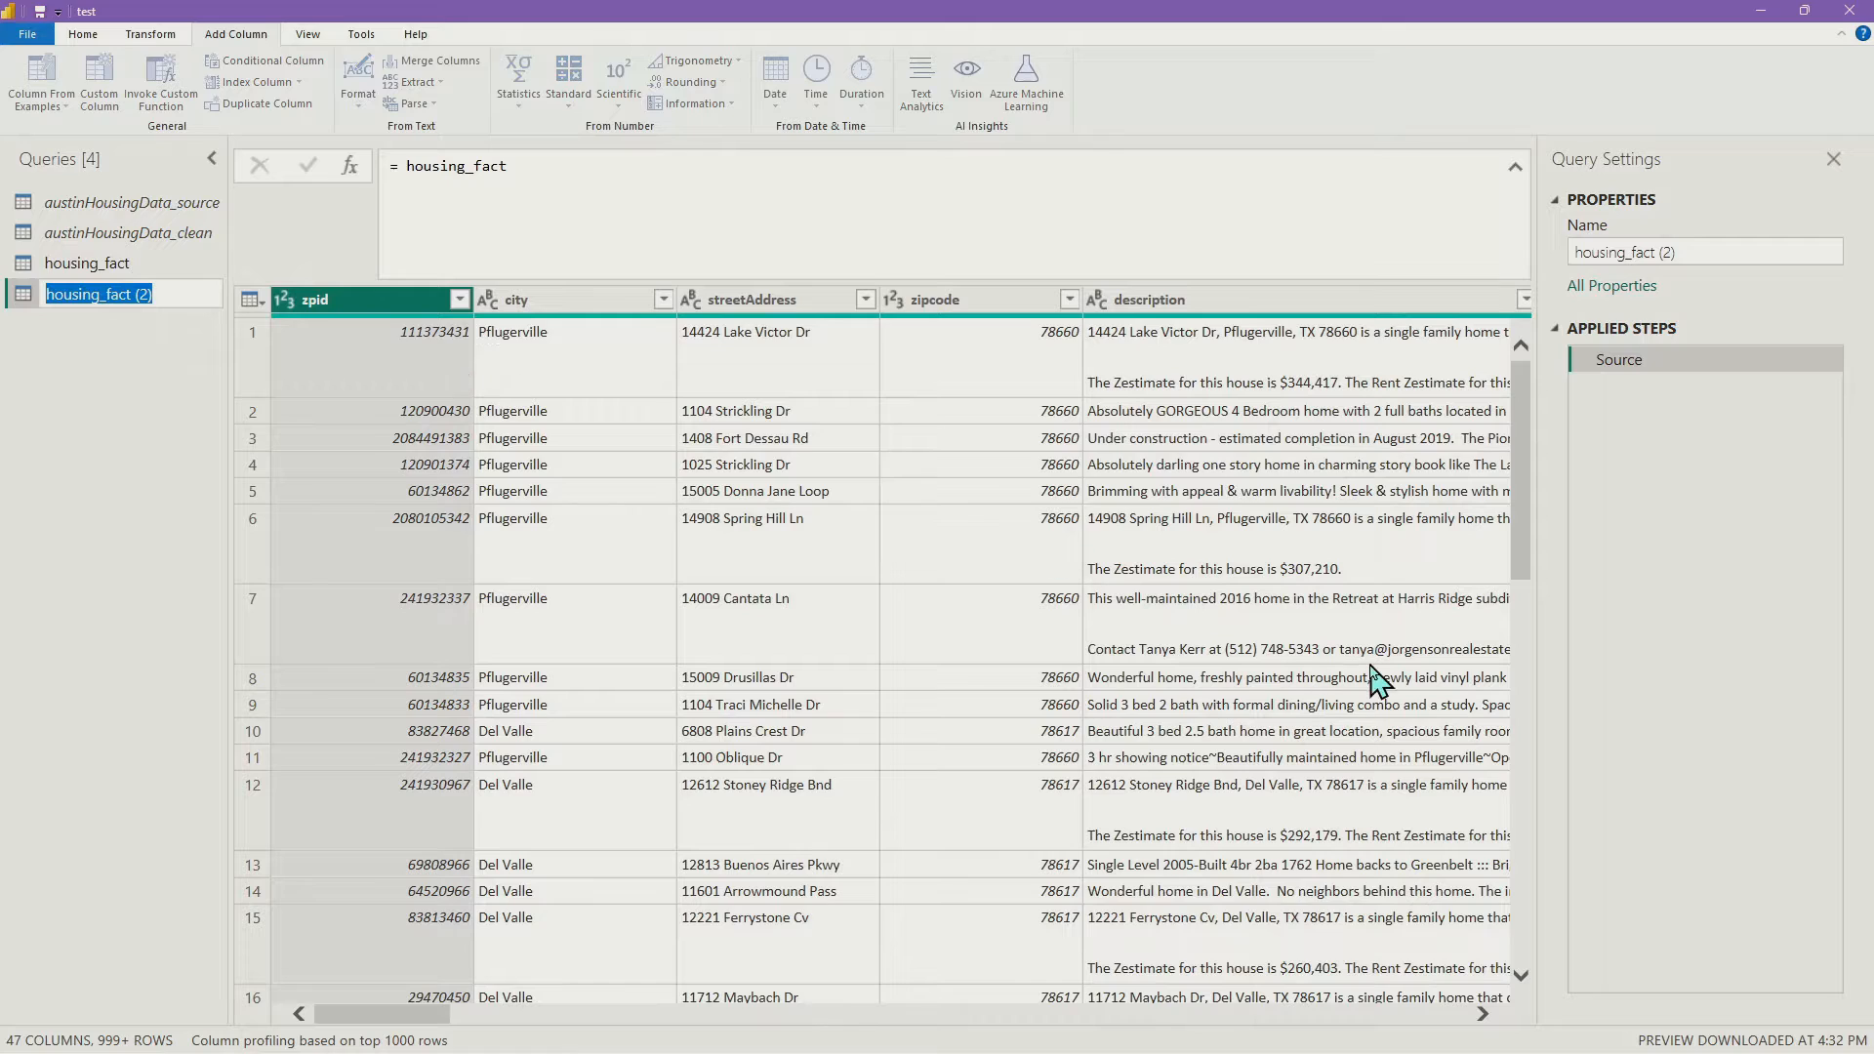
{"action": "type", "text": "features"}
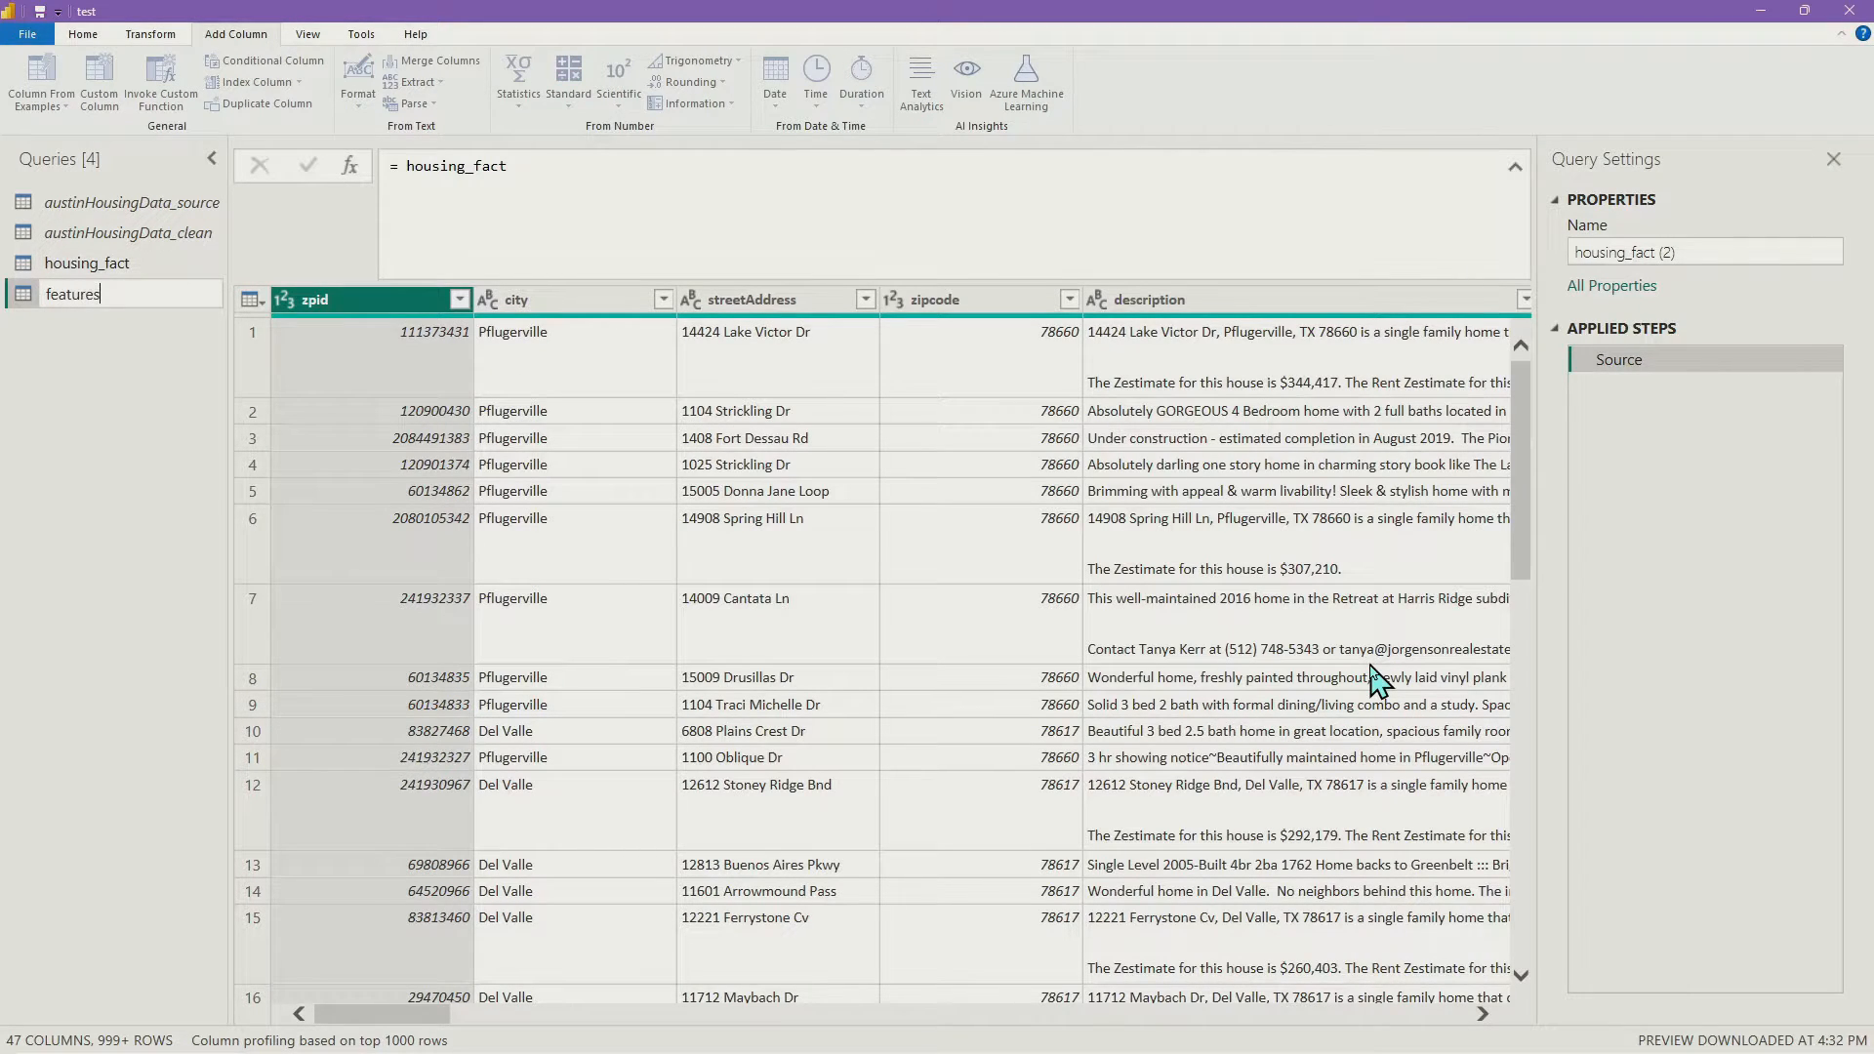
{"action": "key", "text": "Return"}
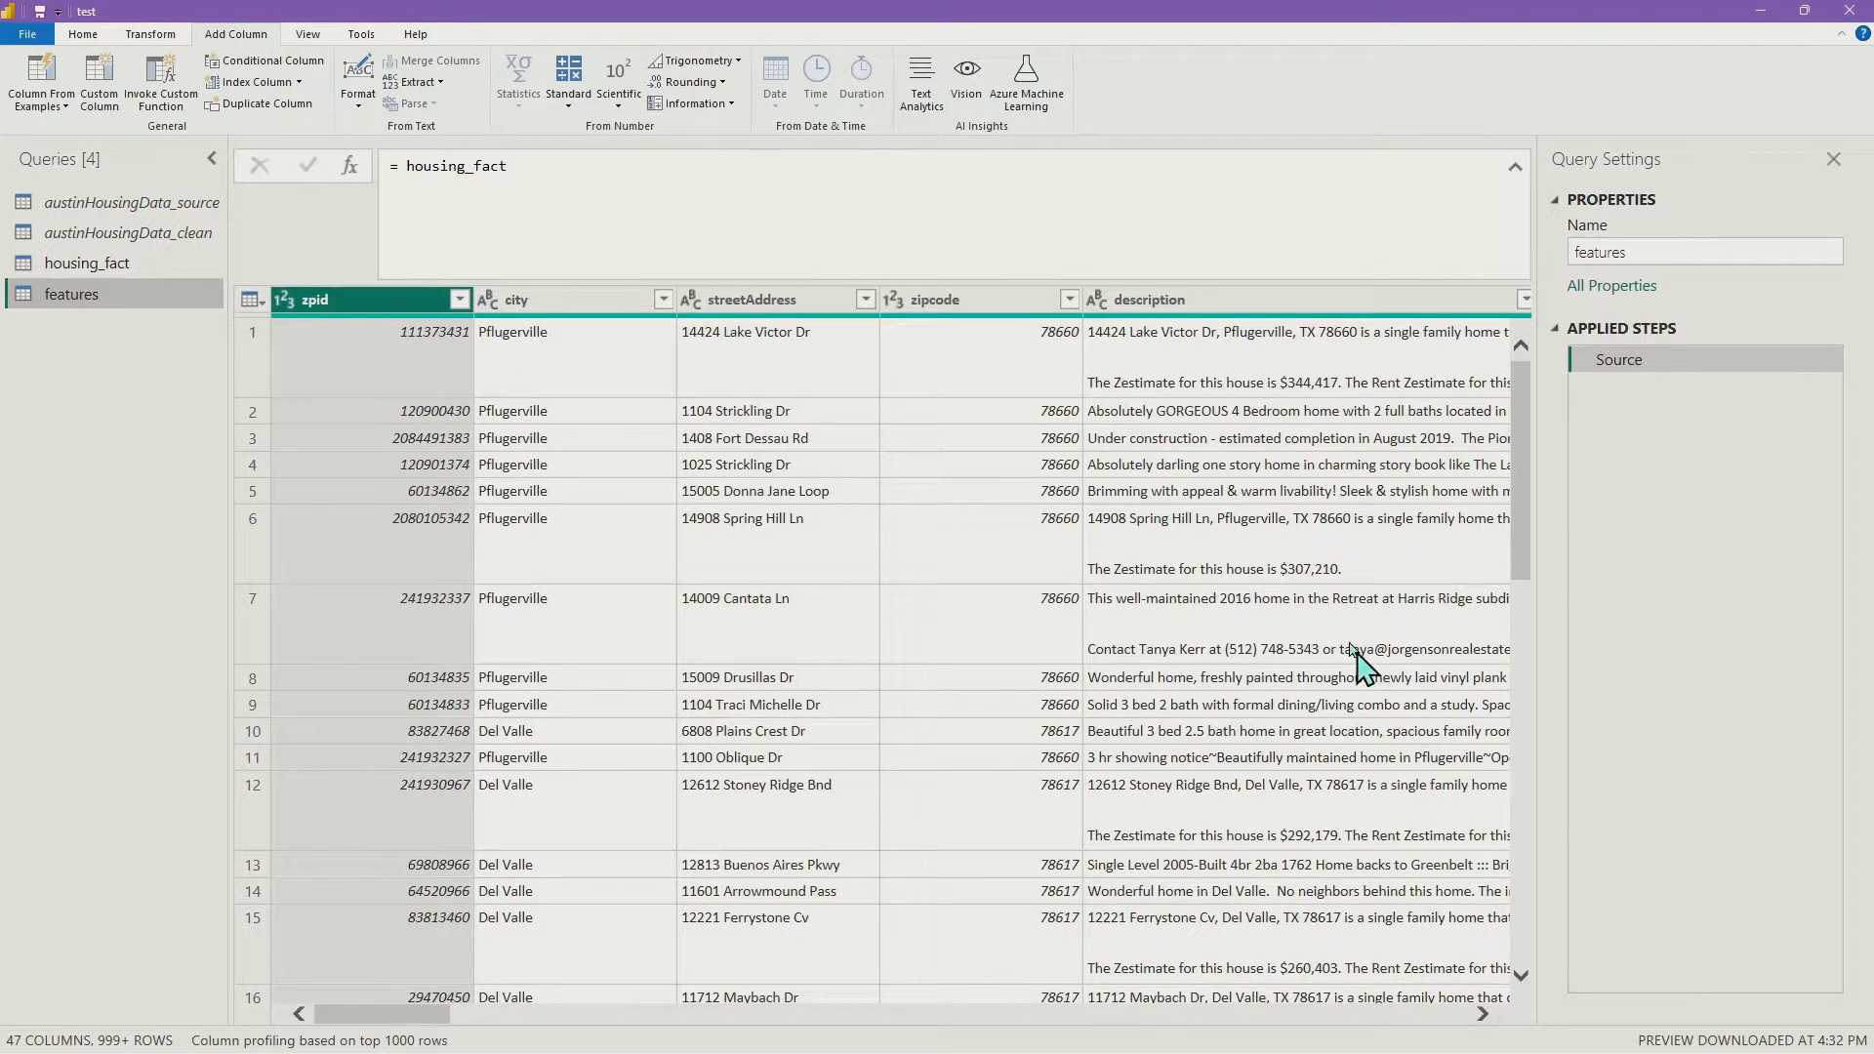
Select the six has columns, from hasAssociation through hasView, in the features query
{"action": "left_click_drag", "start_coordinate": [419, 1015], "coordinate": [616, 1015]}
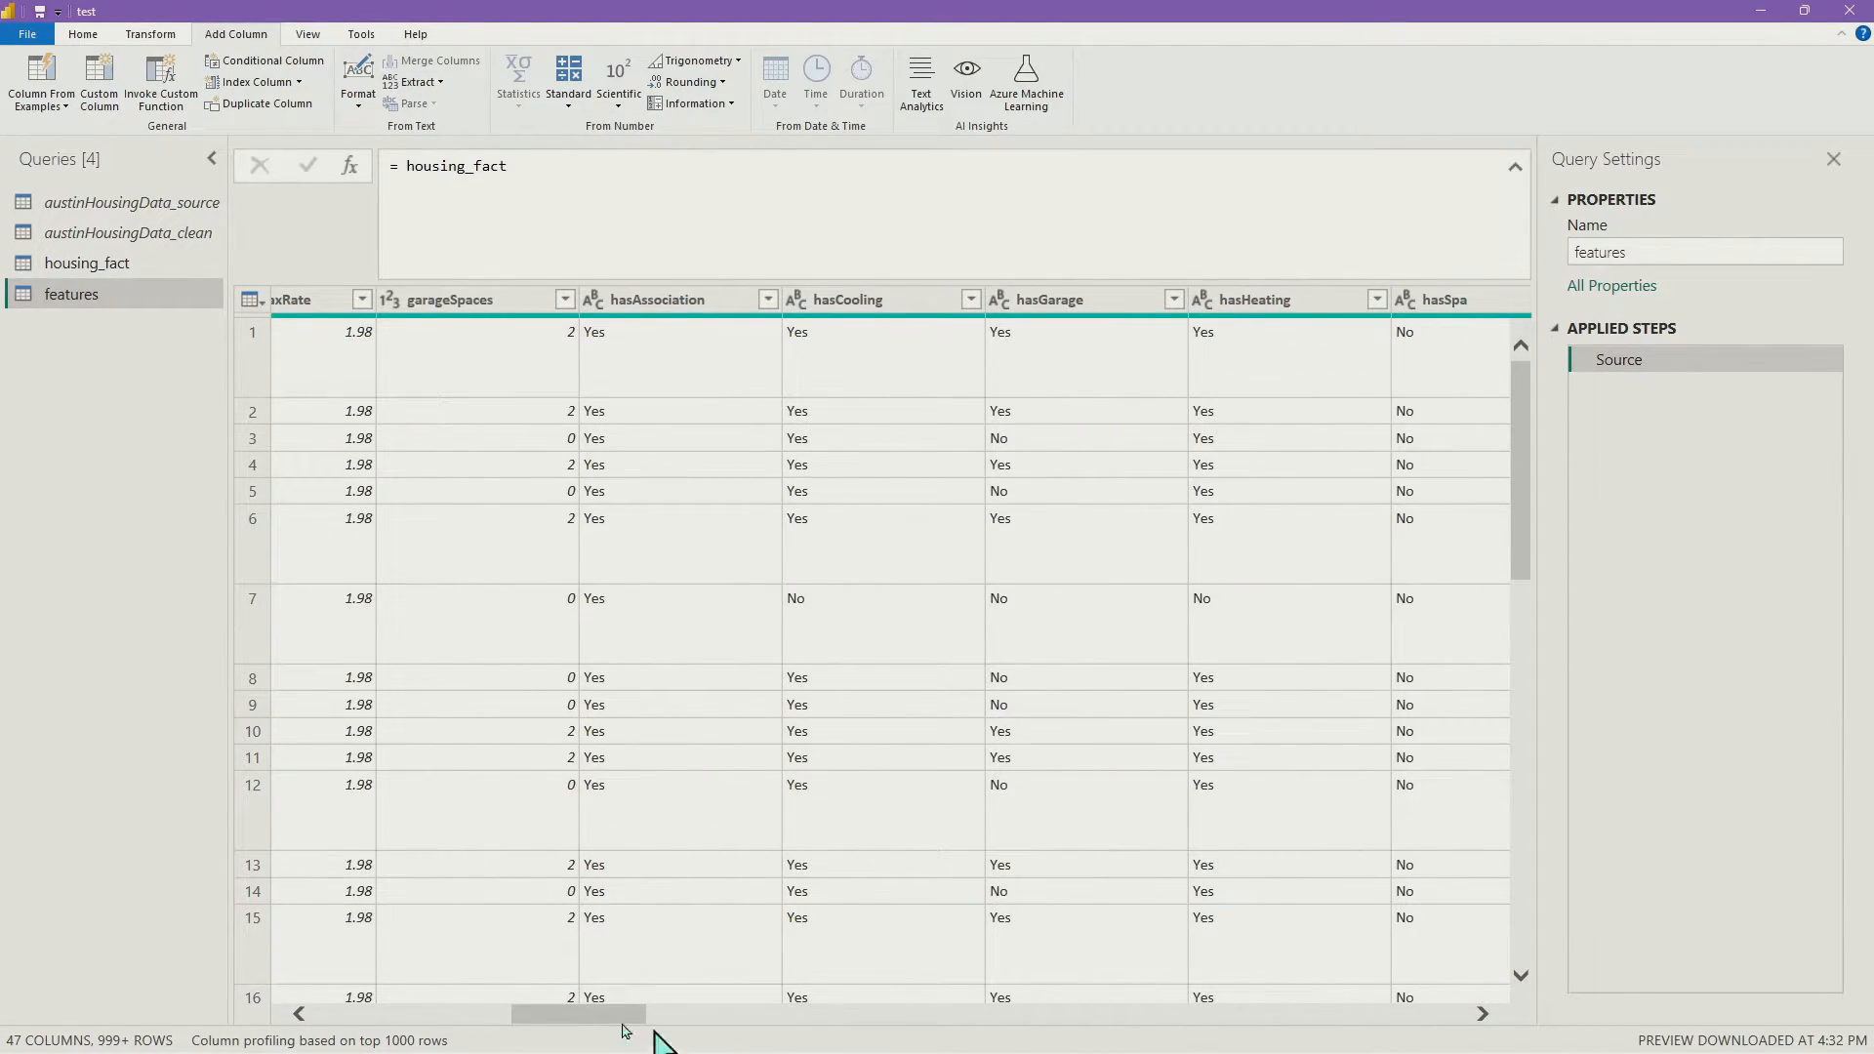
{"action": "left_click_drag", "start_coordinate": [621, 1015], "coordinate": [426, 1016]}
{"action": "left_click", "coordinate": [402, 660]}
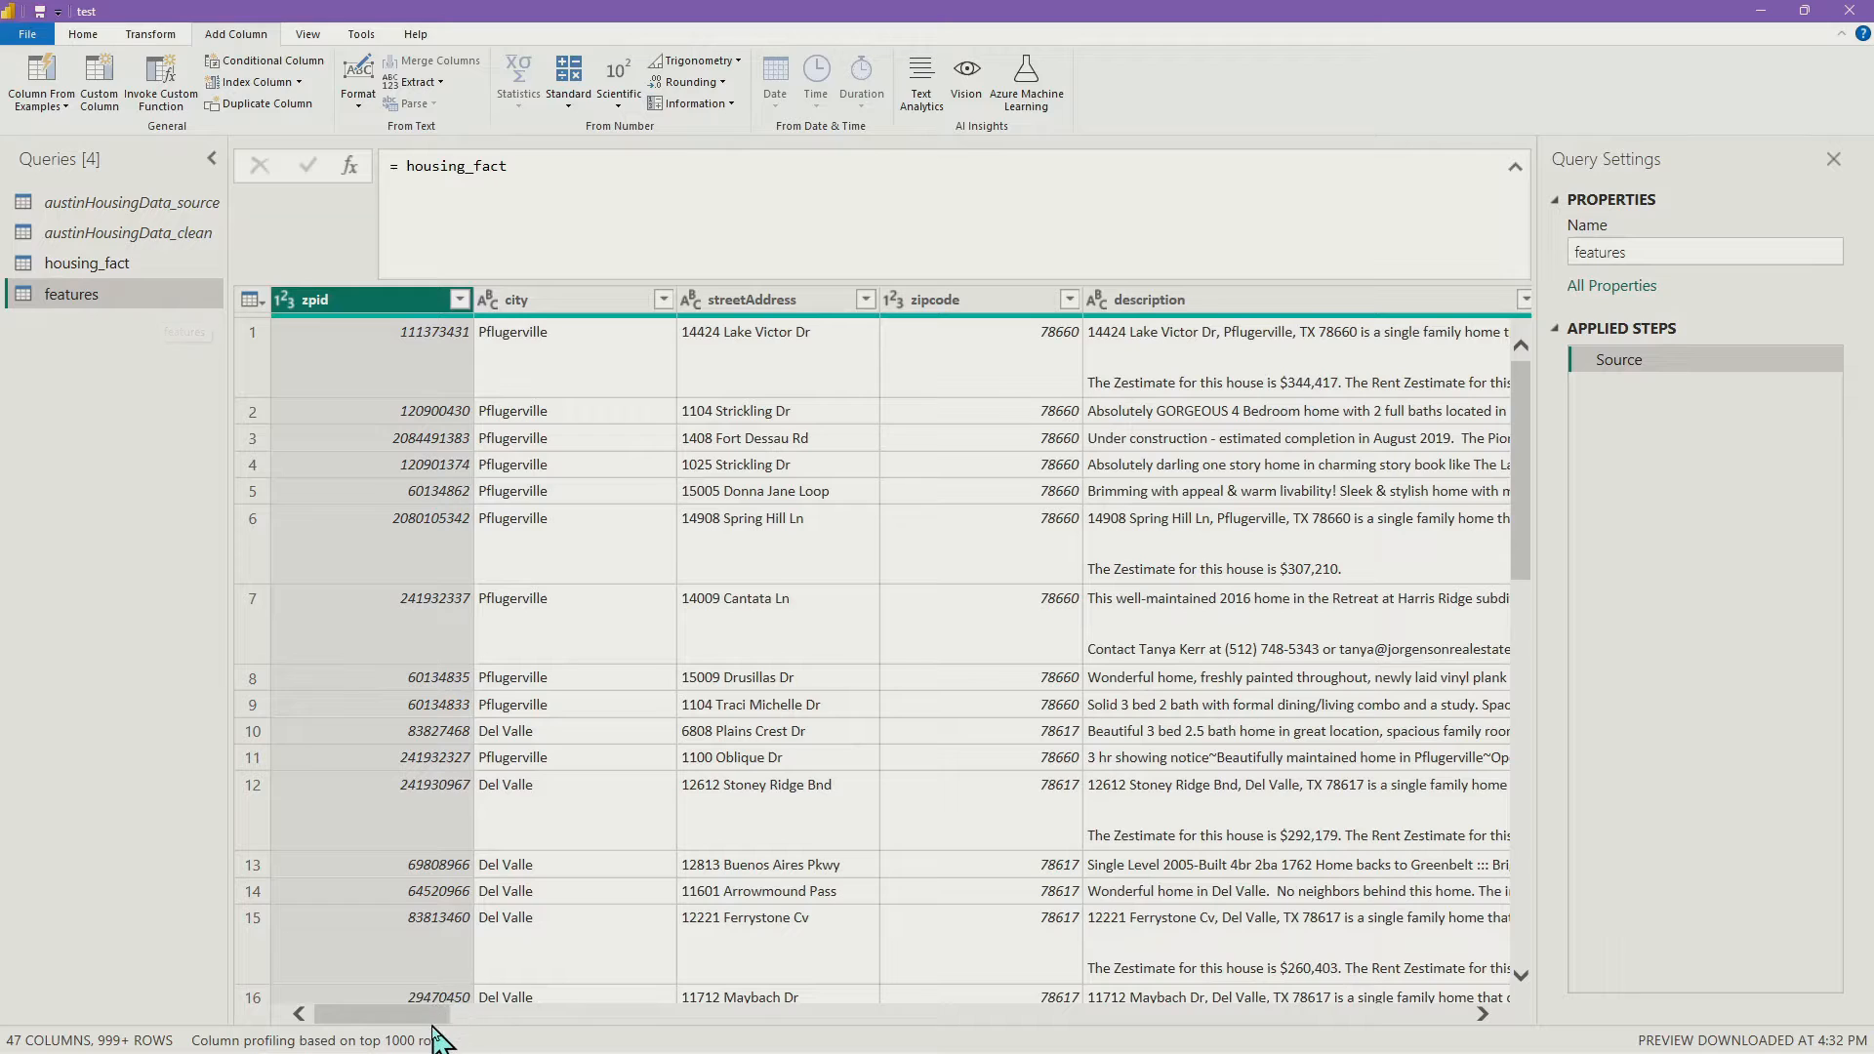
{"action": "left_click_drag", "start_coordinate": [430, 1018], "coordinate": [658, 1017]}
{"action": "left_click", "coordinate": [1005, 301]}
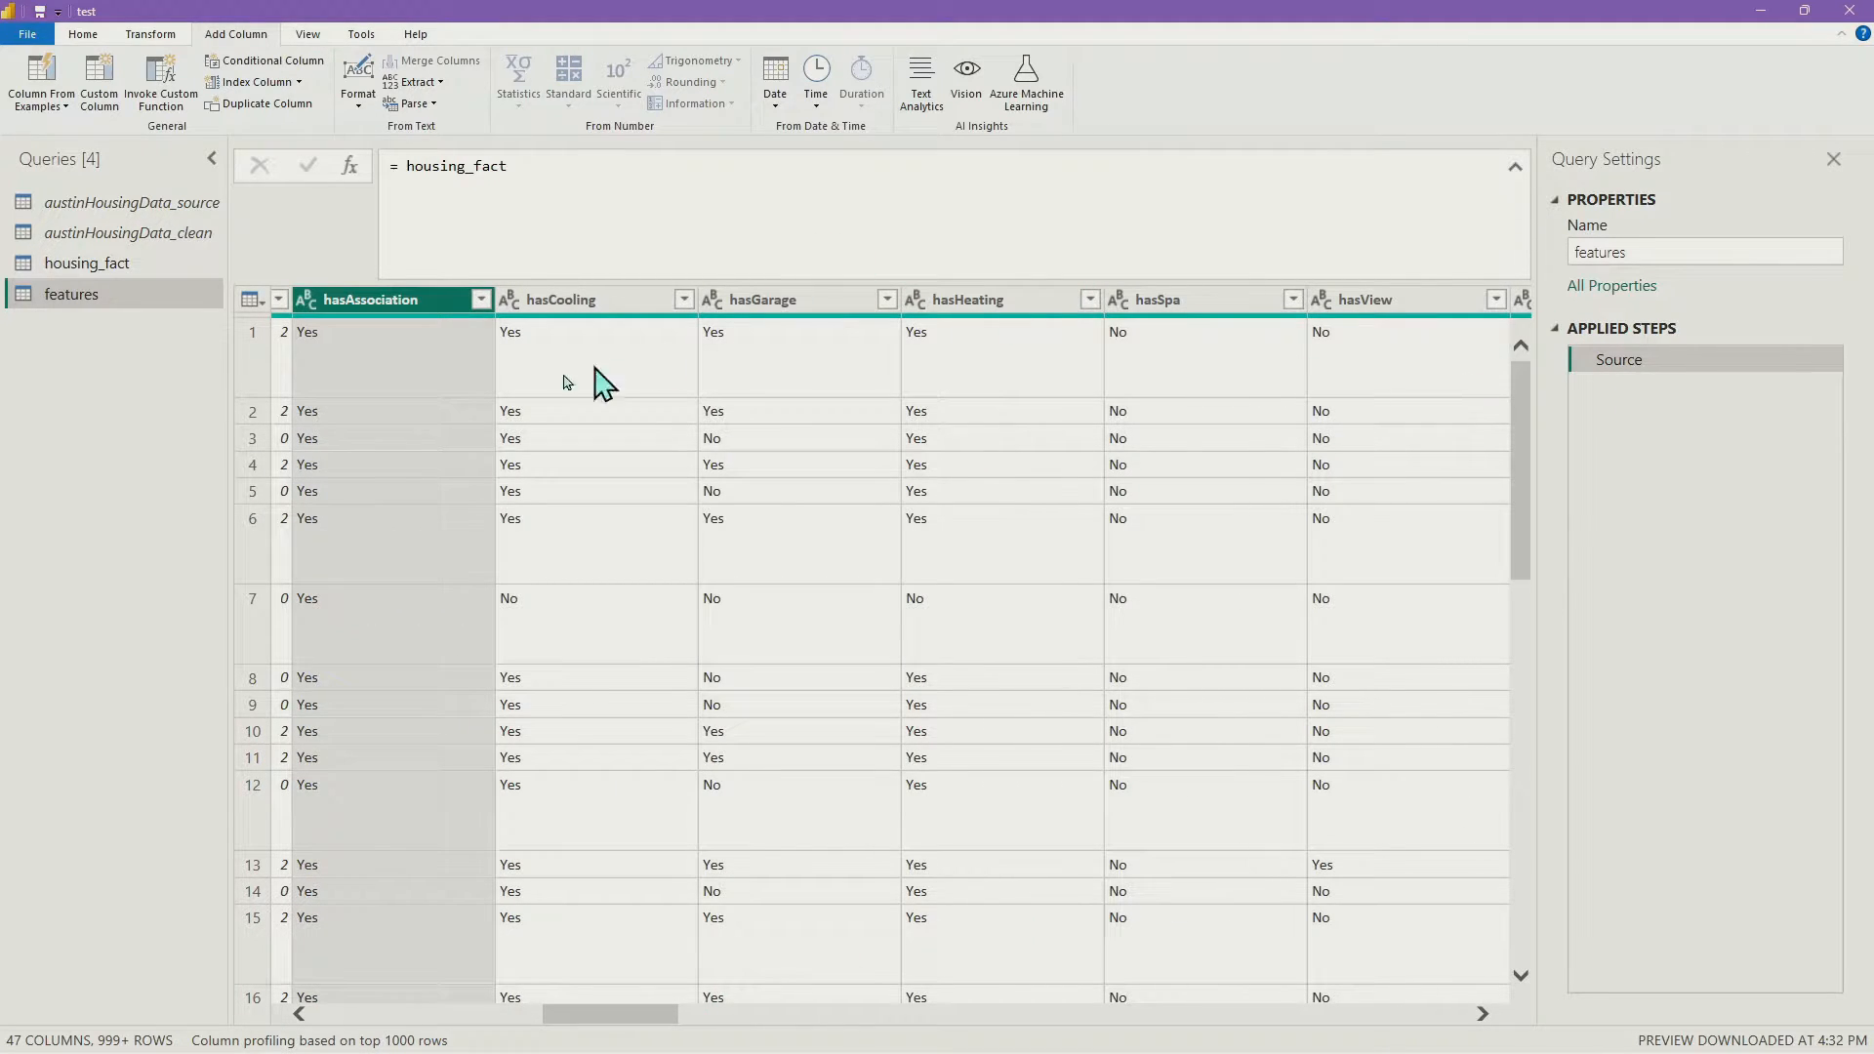
{"action": "left_click", "coordinate": [1421, 300], "text": "shift"}
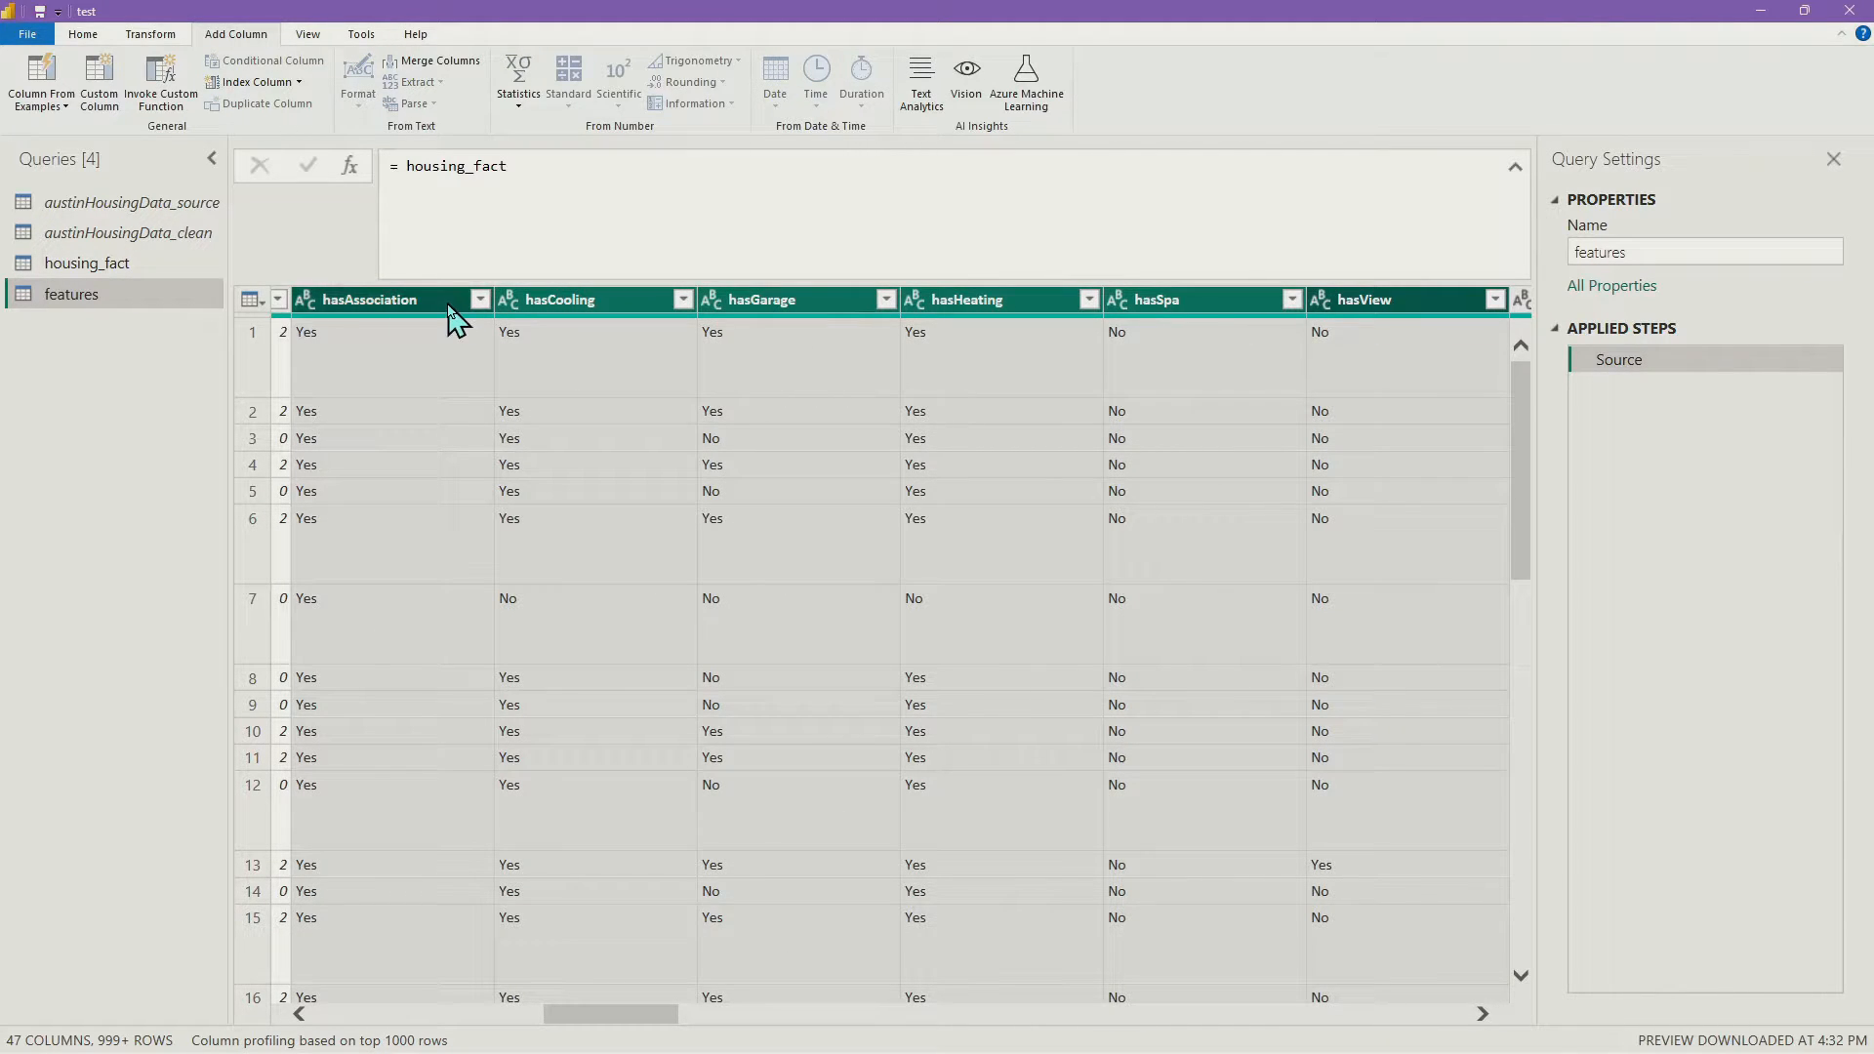
Apply Remove Other Columns to the six has columns, then Remove Duplicates, leaving 39 distinct Yes/No rows
{"action": "right_click", "coordinate": [1403, 314]}
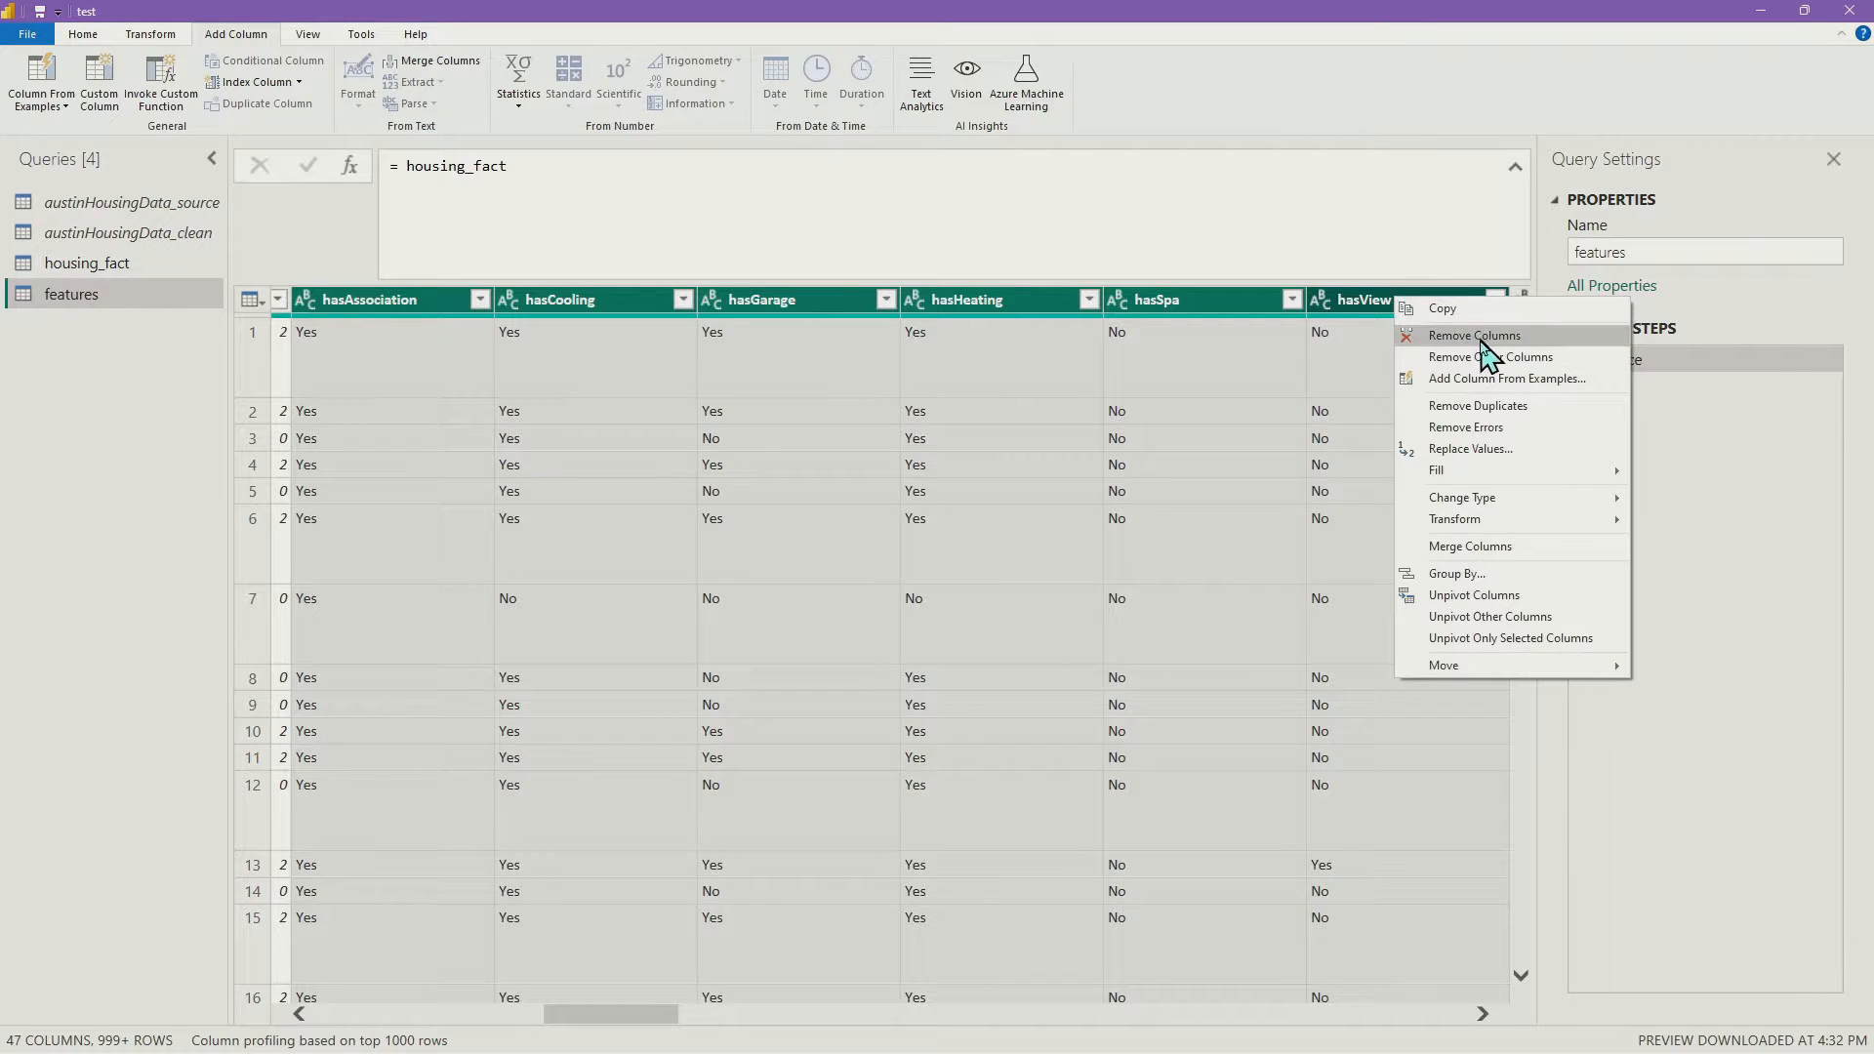
{"action": "left_click", "coordinate": [1489, 358]}
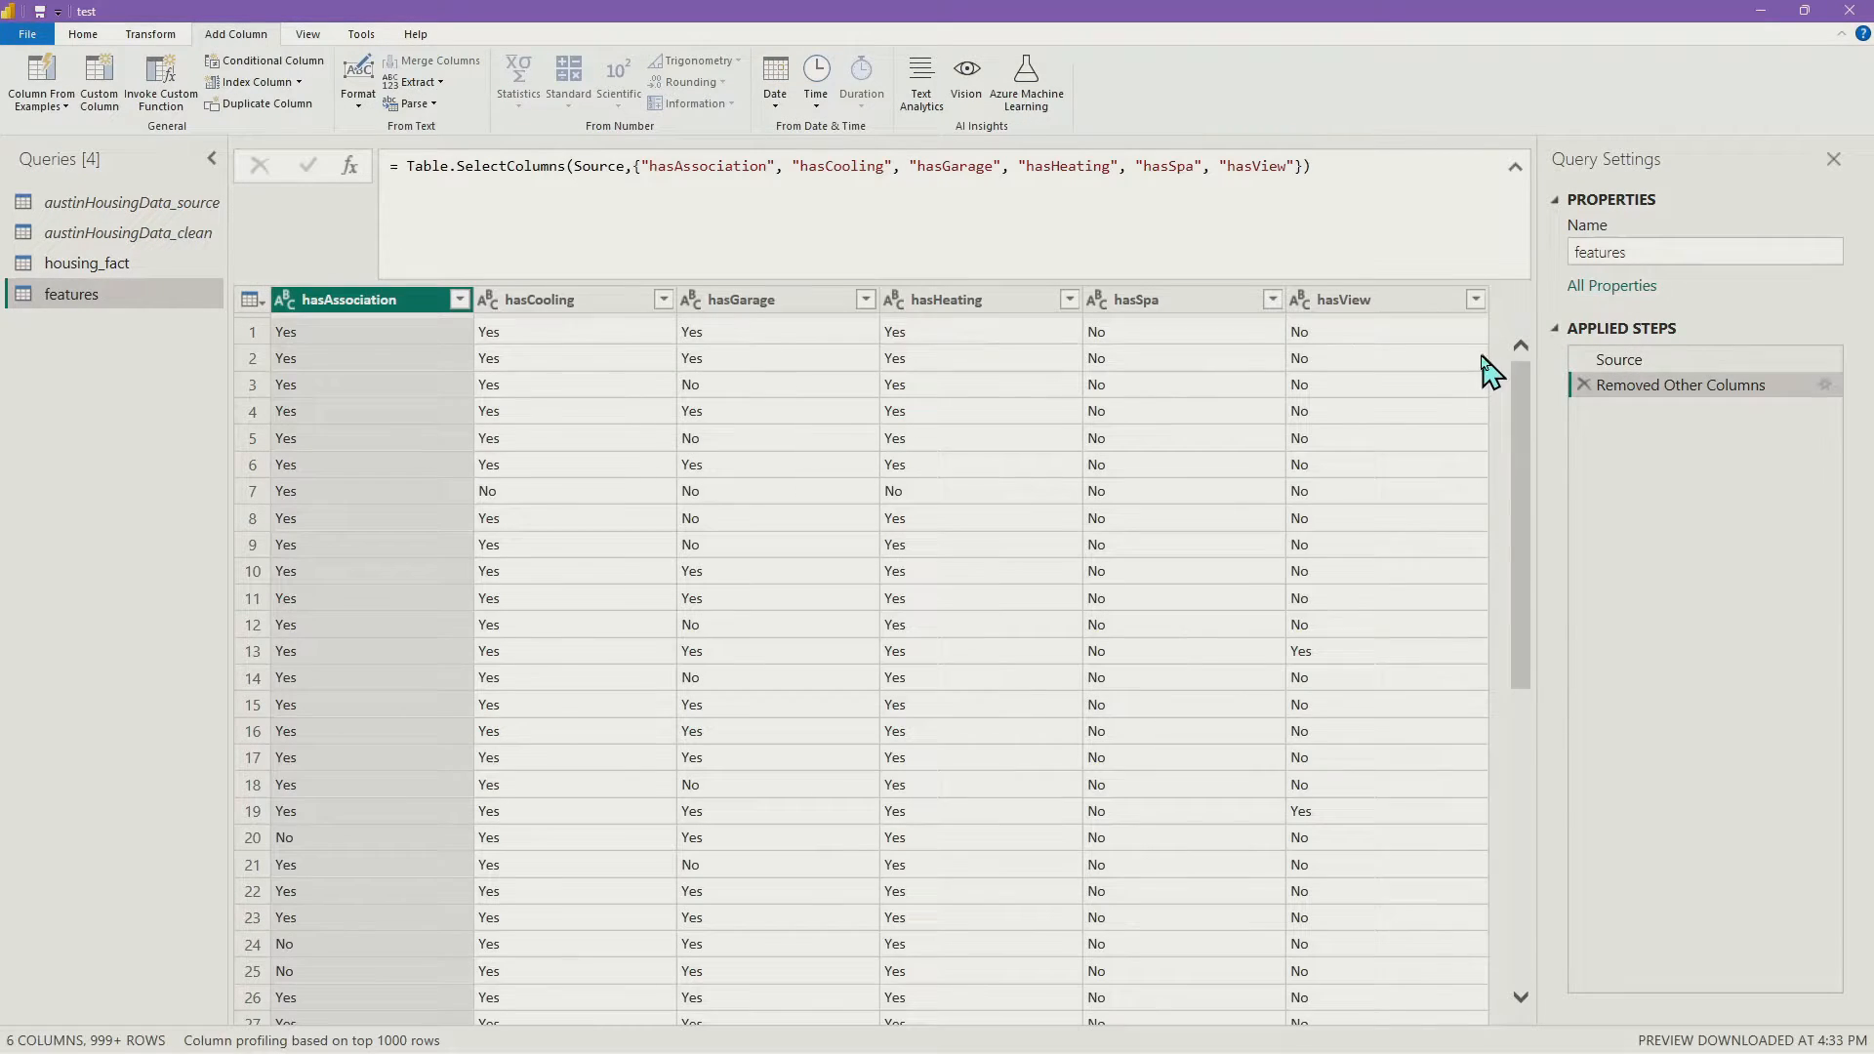
{"action": "left_click", "coordinate": [250, 299]}
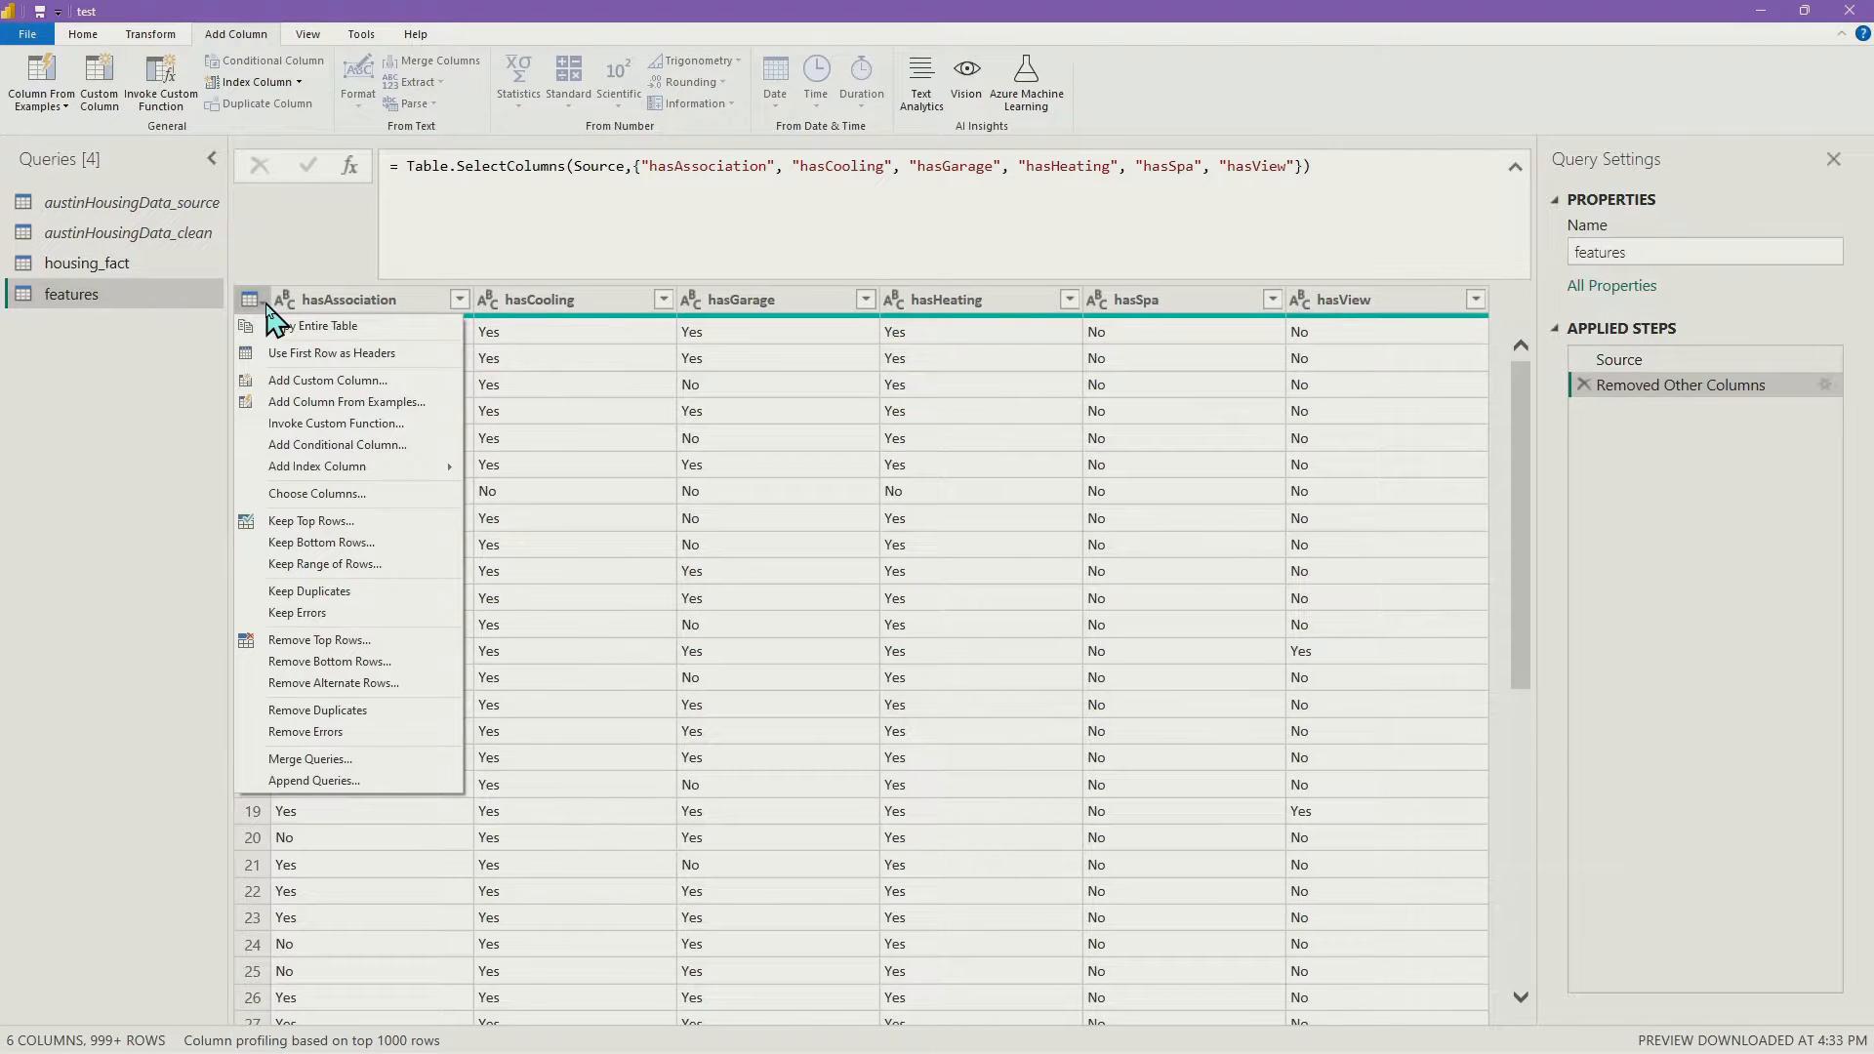
{"action": "left_click", "coordinate": [367, 713]}
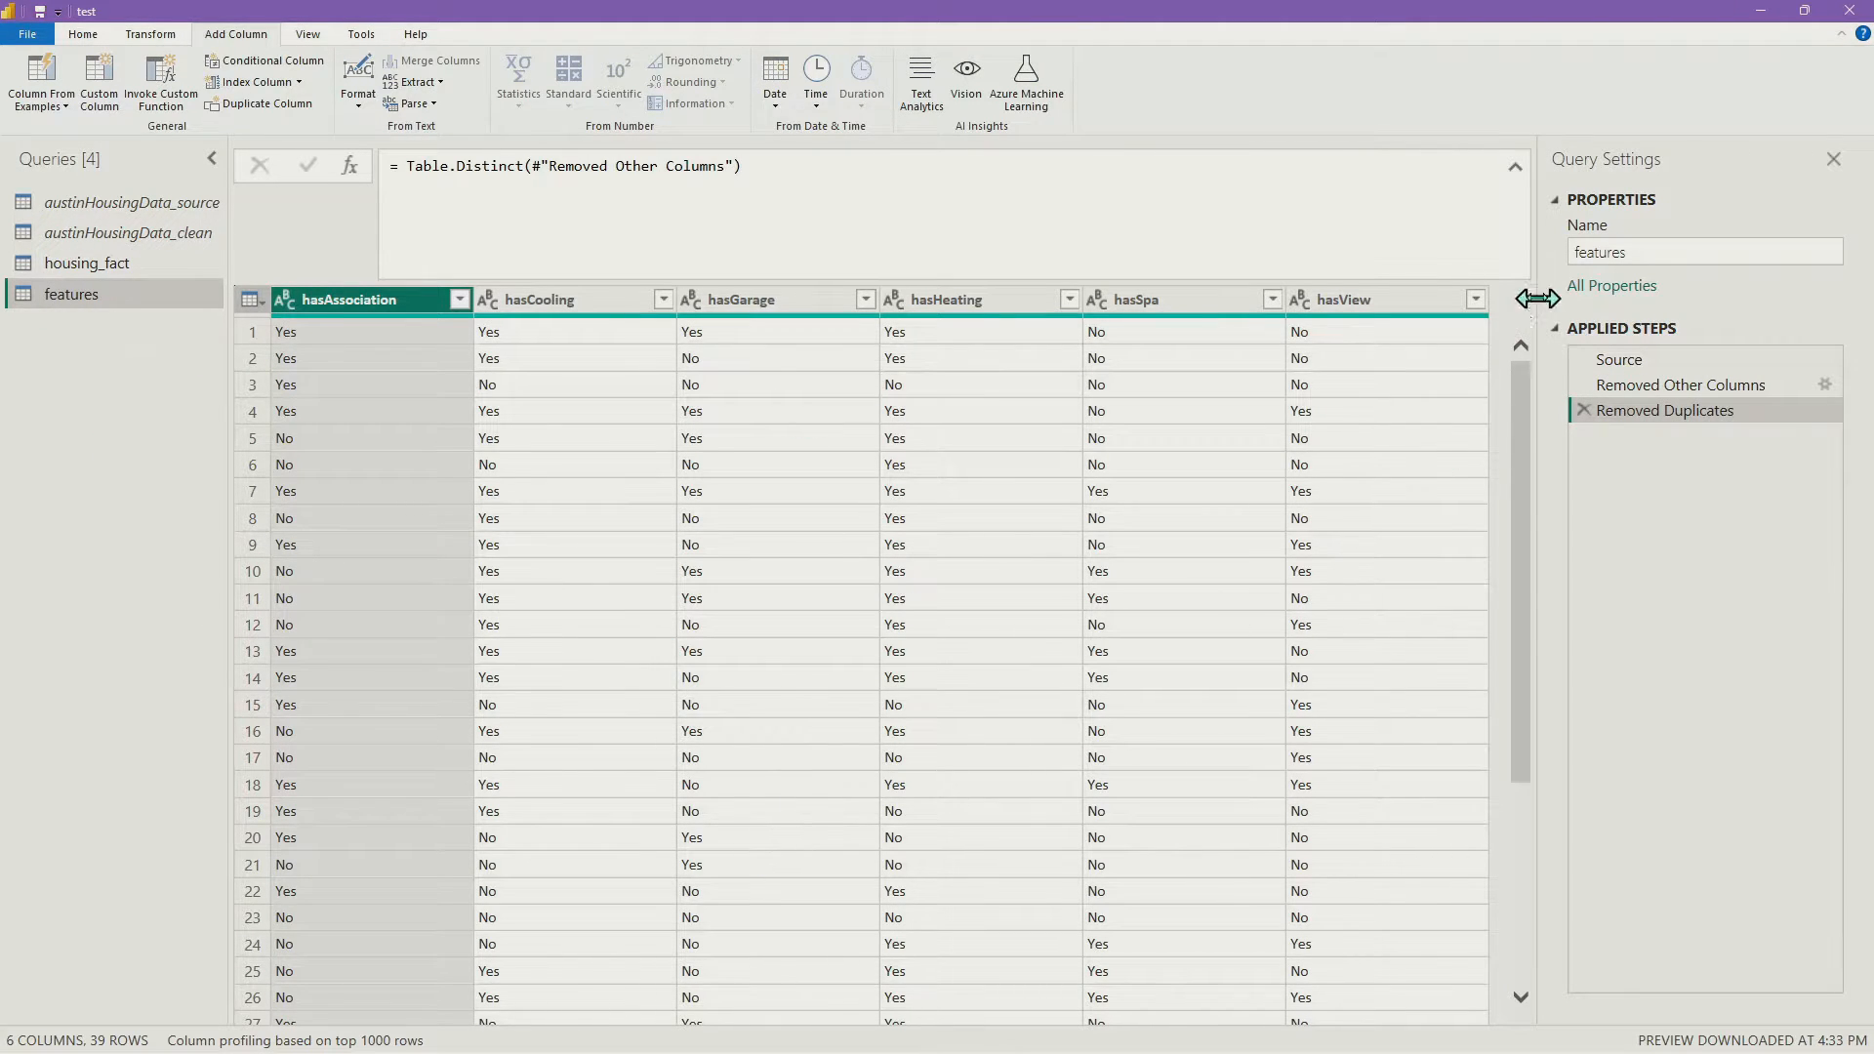
{"action": "scroll", "coordinate": [1389, 470], "scroll_direction": "down", "scroll_amount": 5}
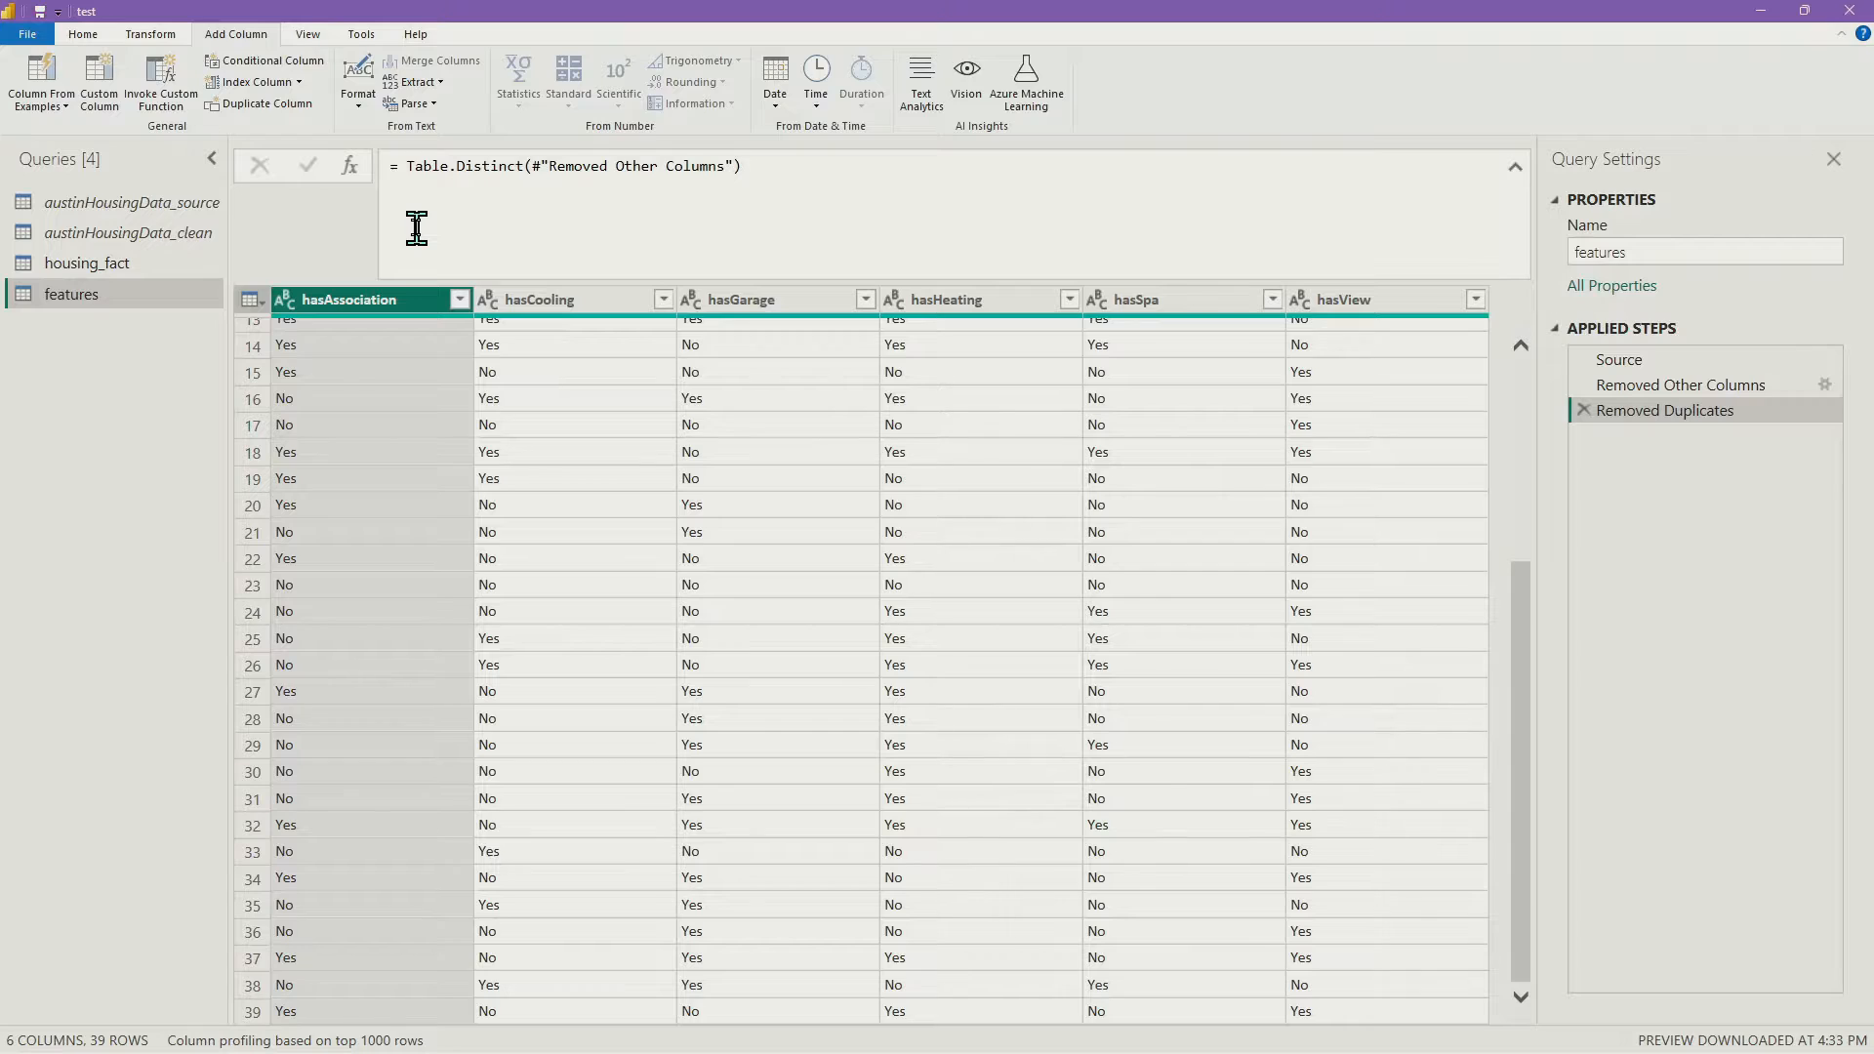
Add an index column starting at 1 to the features query and rename it feature_key
{"action": "left_click", "coordinate": [300, 83]}
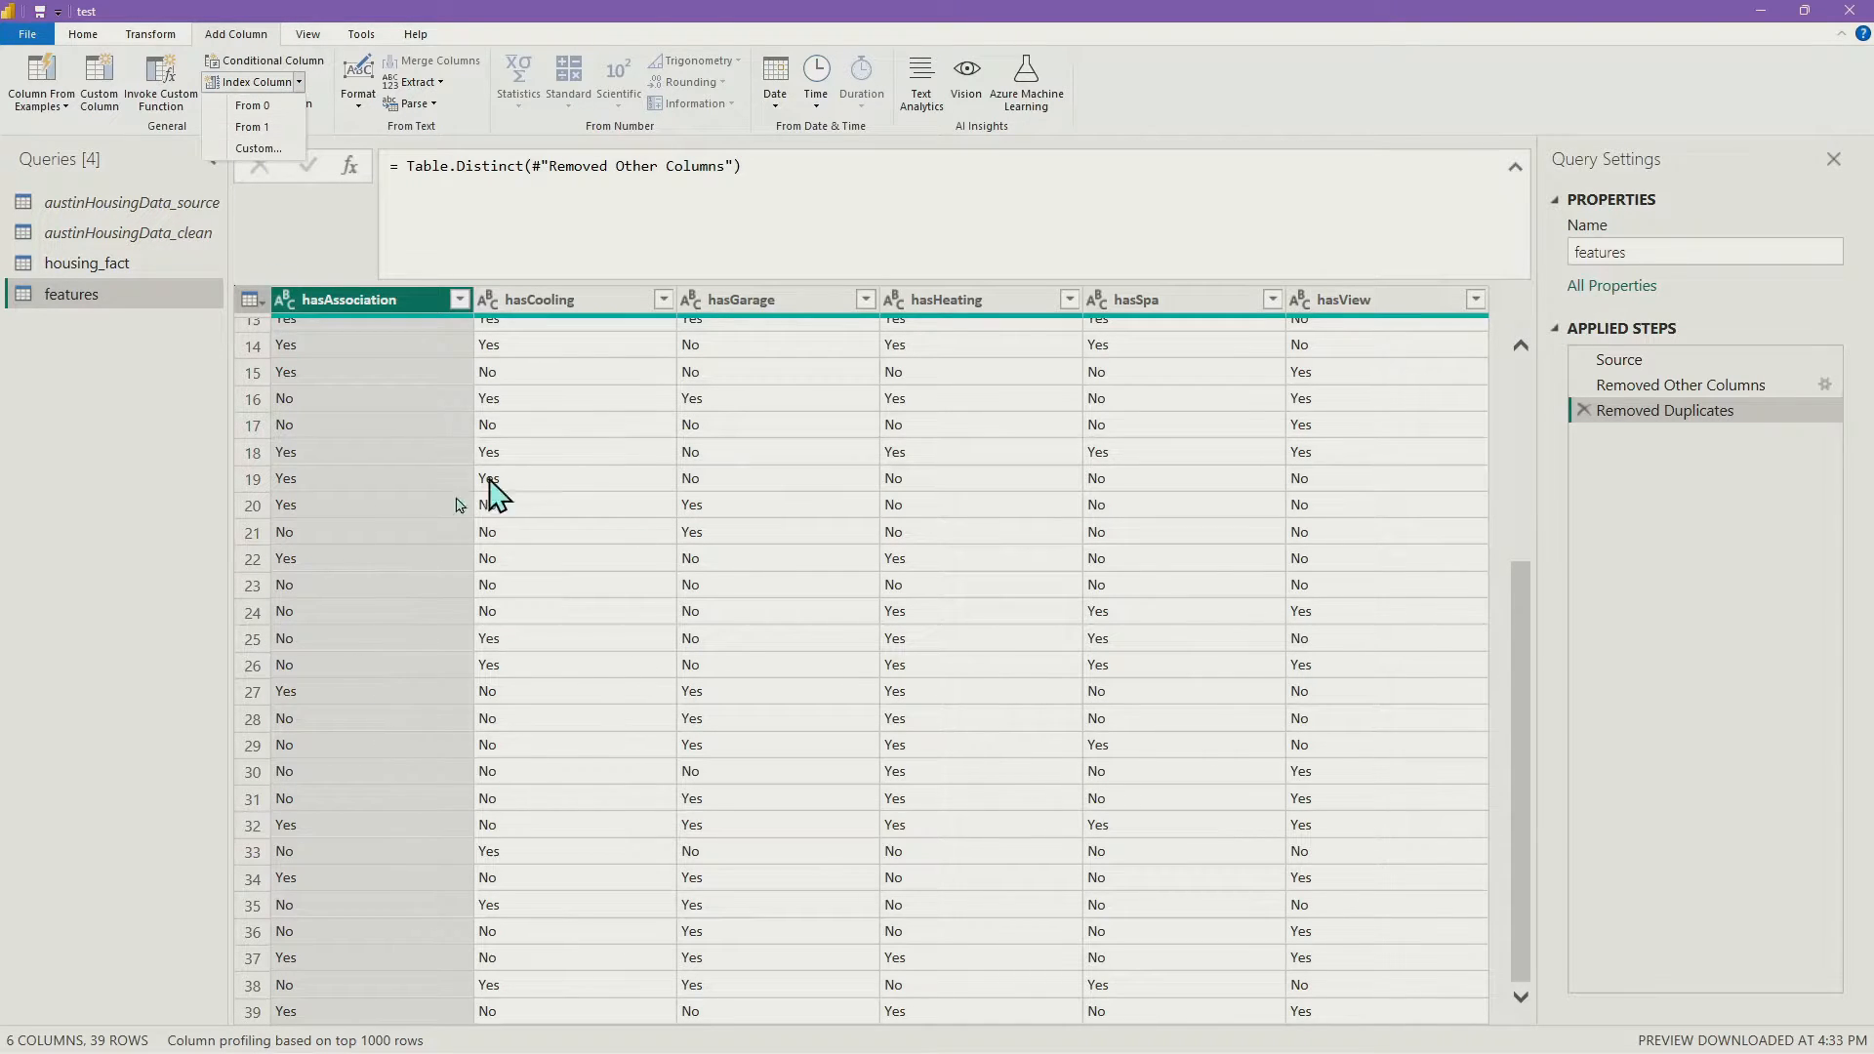
{"action": "left_click", "coordinate": [262, 126]}
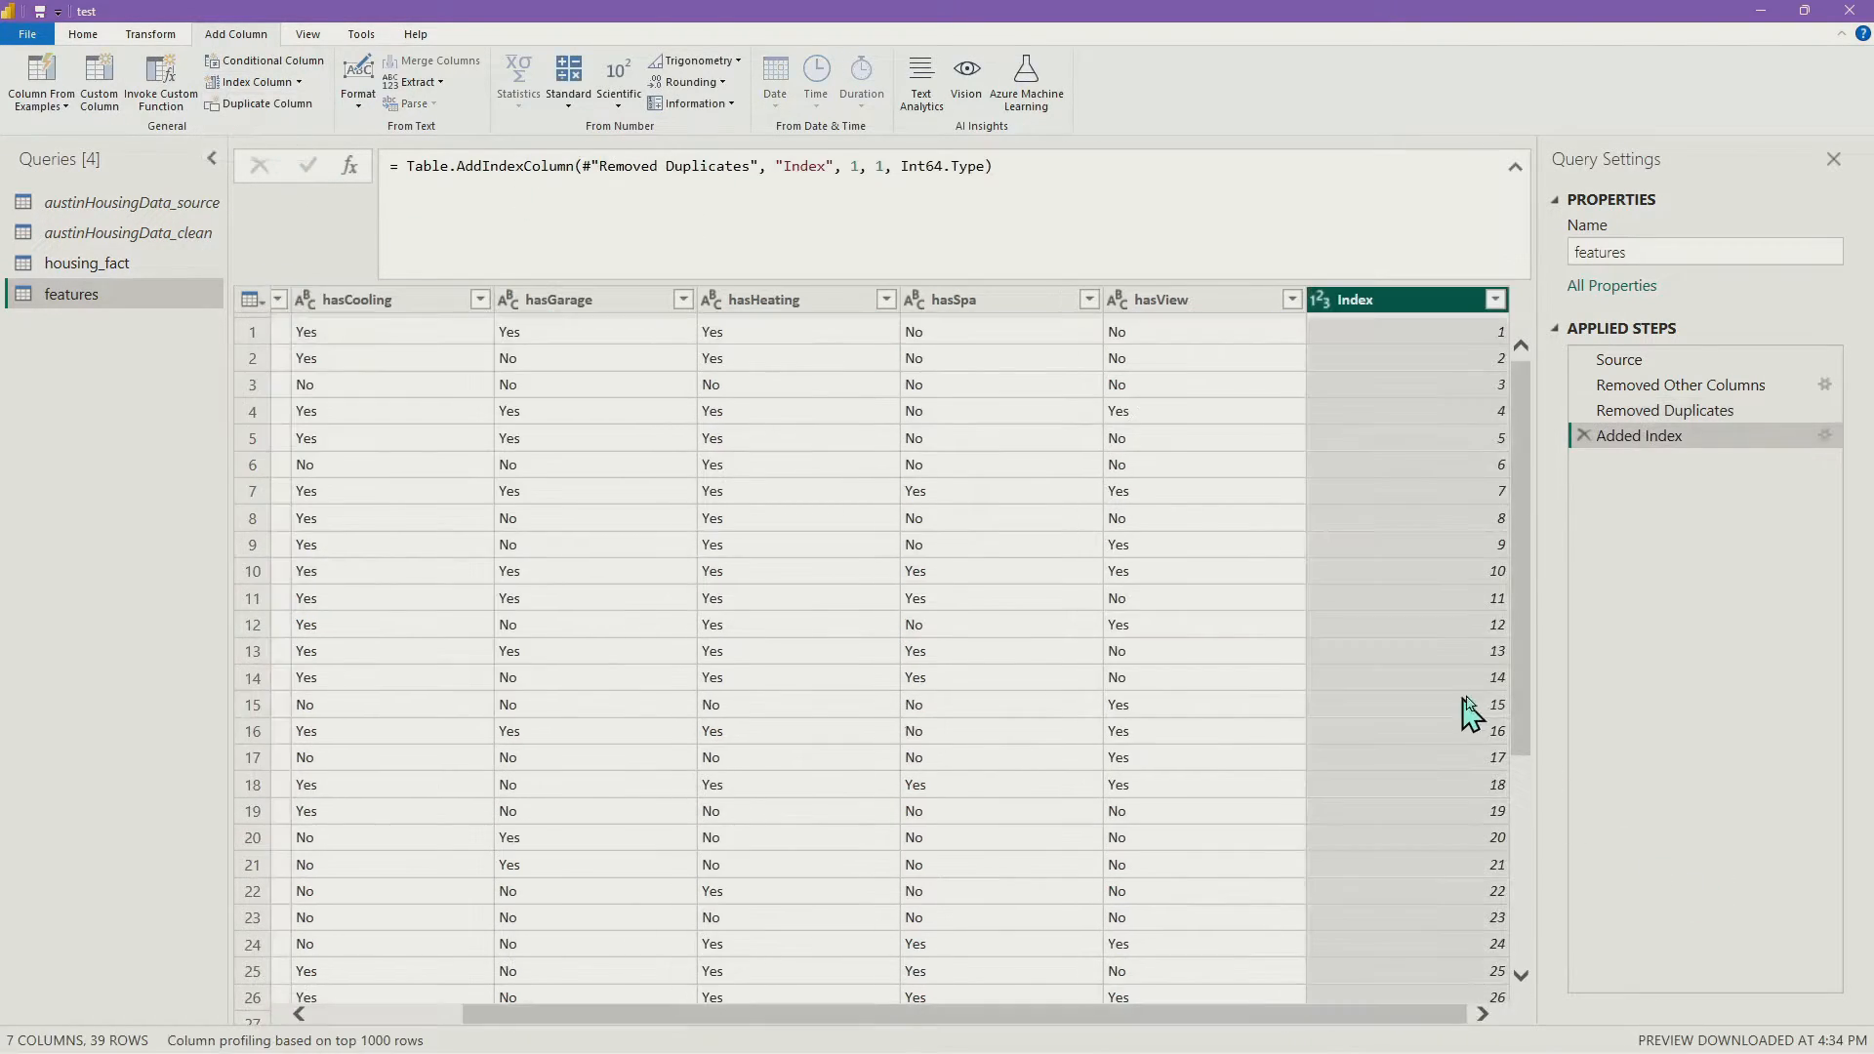
{"action": "double_click", "coordinate": [1383, 304]}
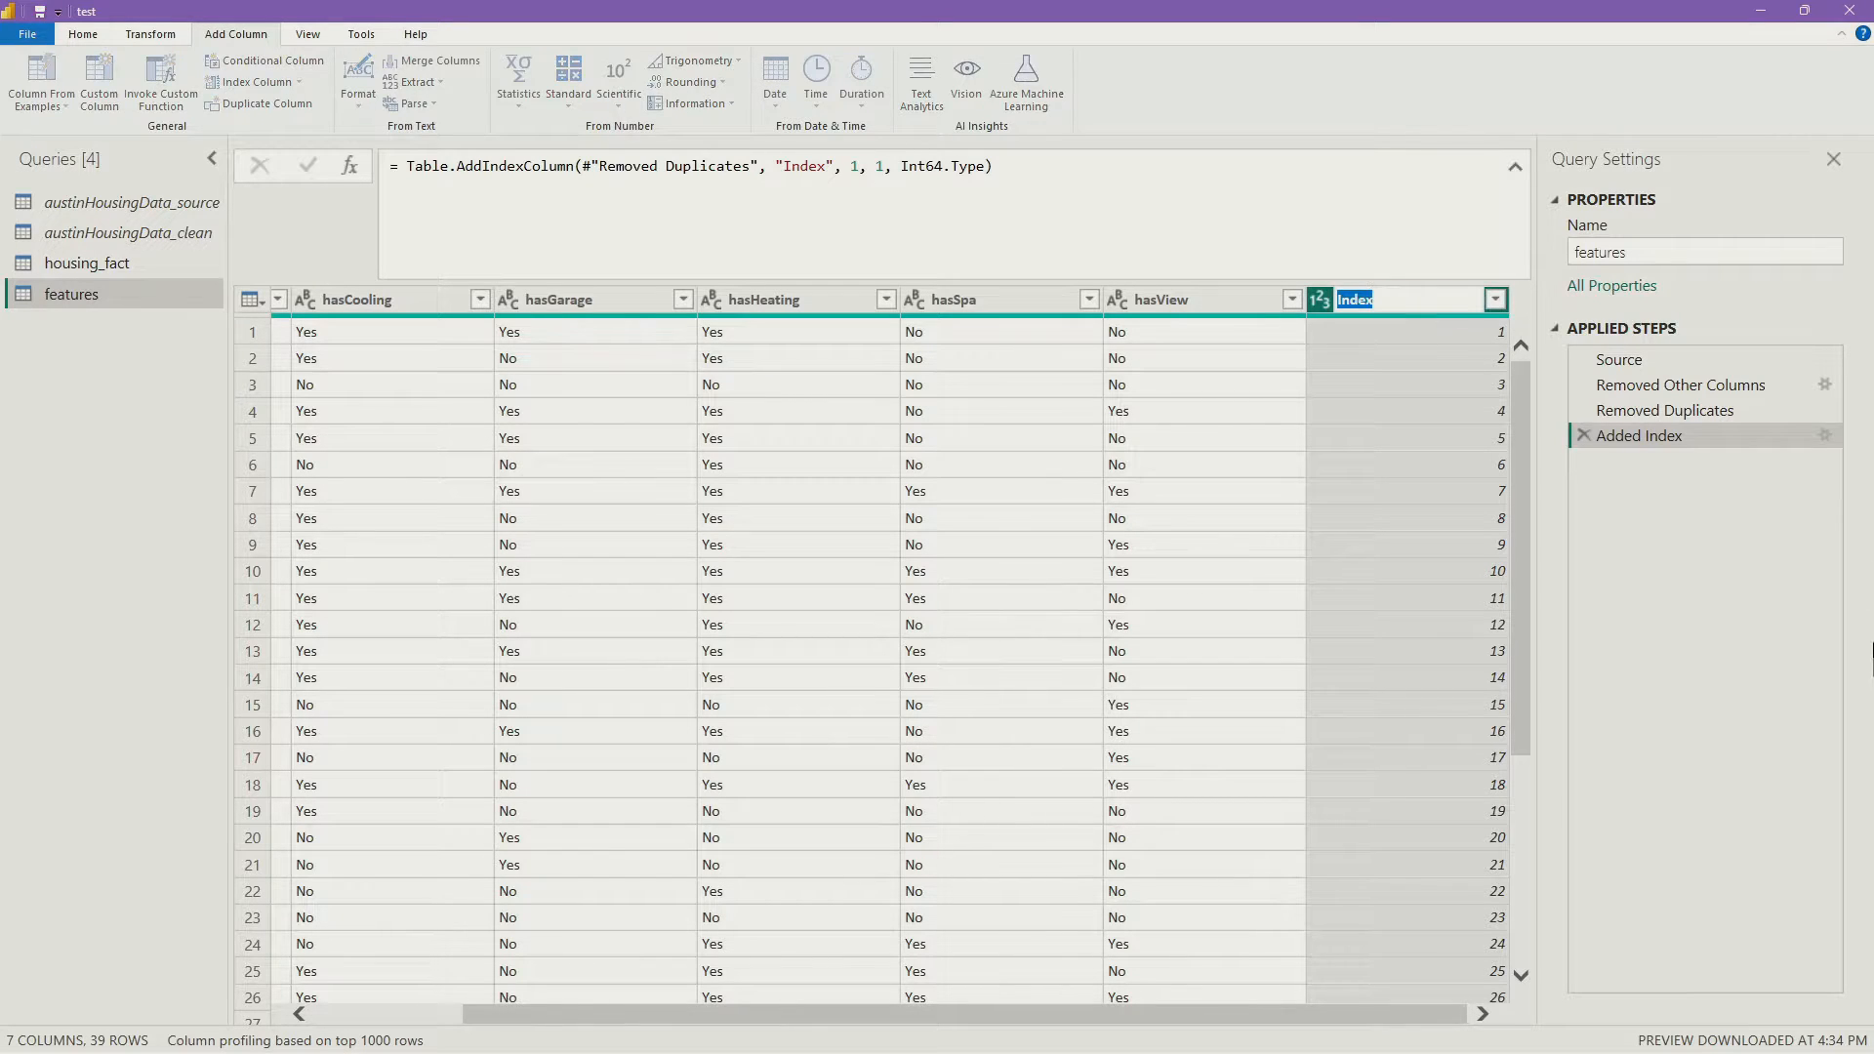
{"action": "type", "text": "feature_ked"}
{"action": "key", "text": "BackSpace"}
{"action": "type", "text": "y"}
{"action": "key", "text": "Return"}
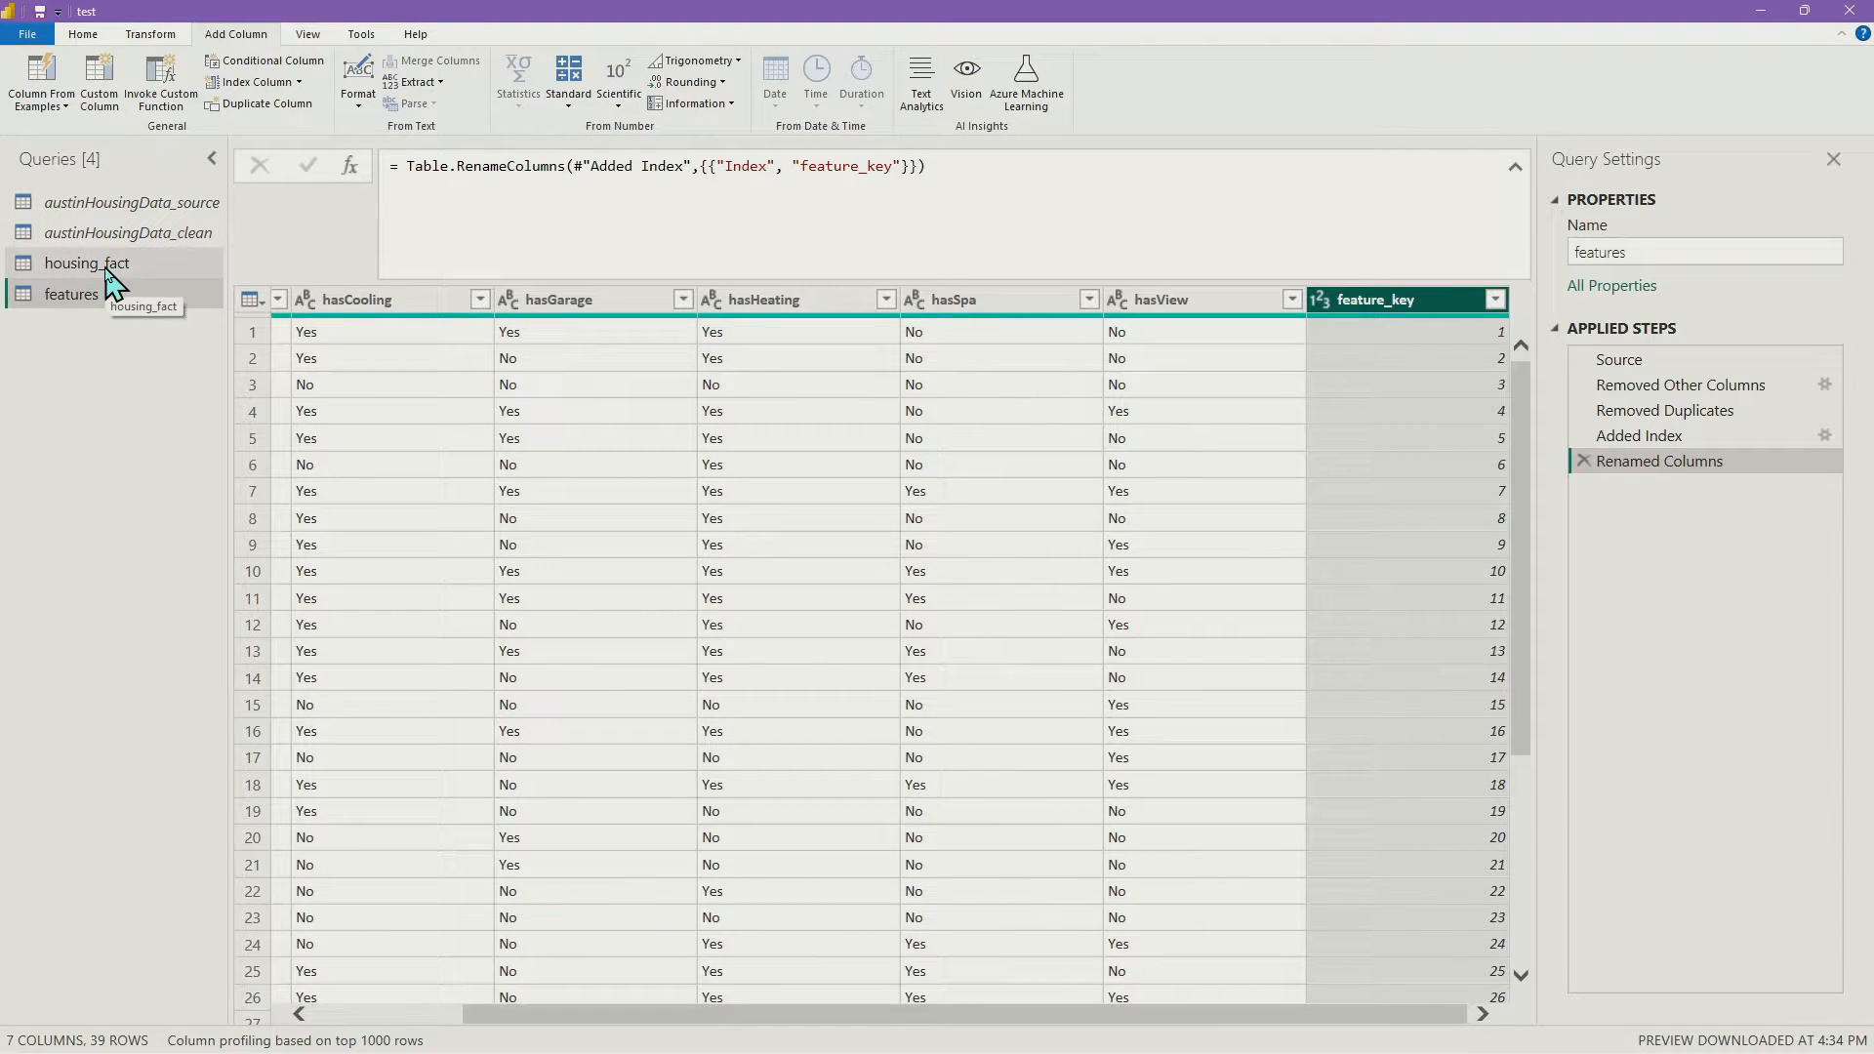
{"action": "left_click", "coordinate": [156, 263]}
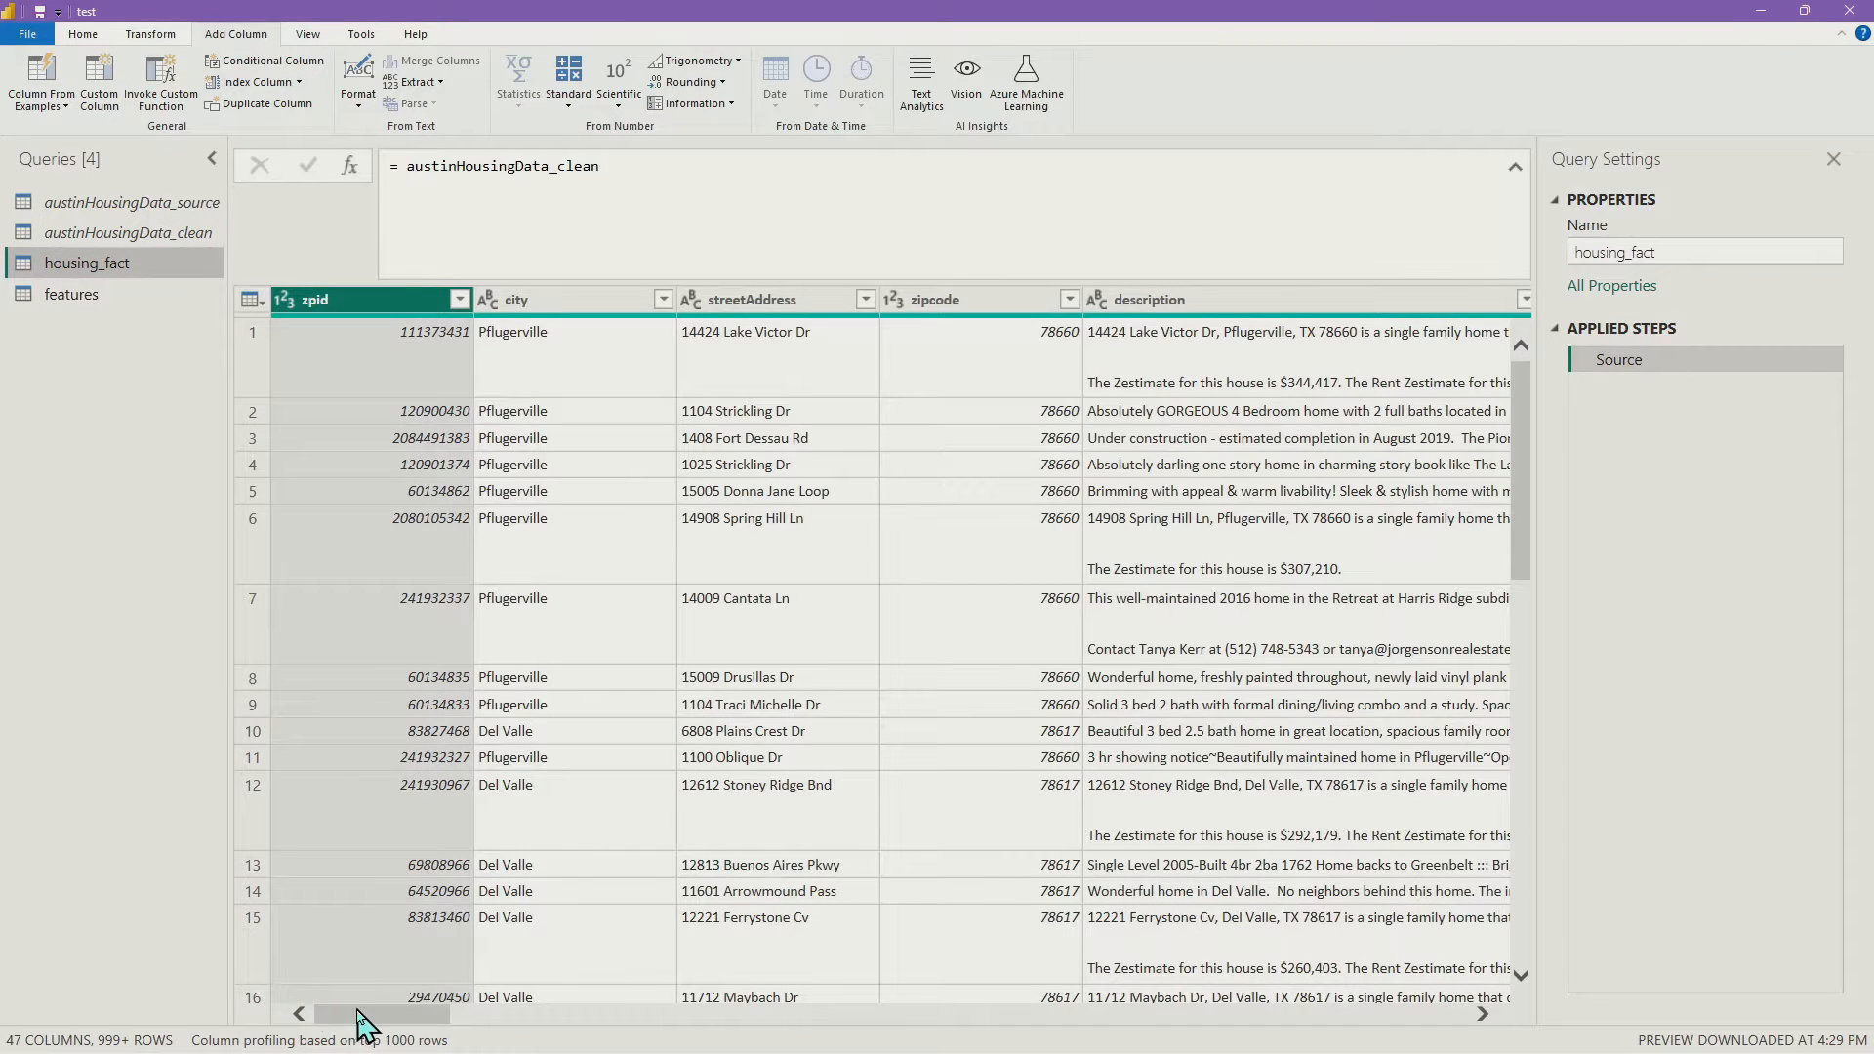
{"action": "left_click_drag", "start_coordinate": [359, 1021], "coordinate": [684, 1035]}
{"action": "left_click", "coordinate": [1013, 303]}
{"action": "left_click", "coordinate": [1269, 305], "text": "shift"}
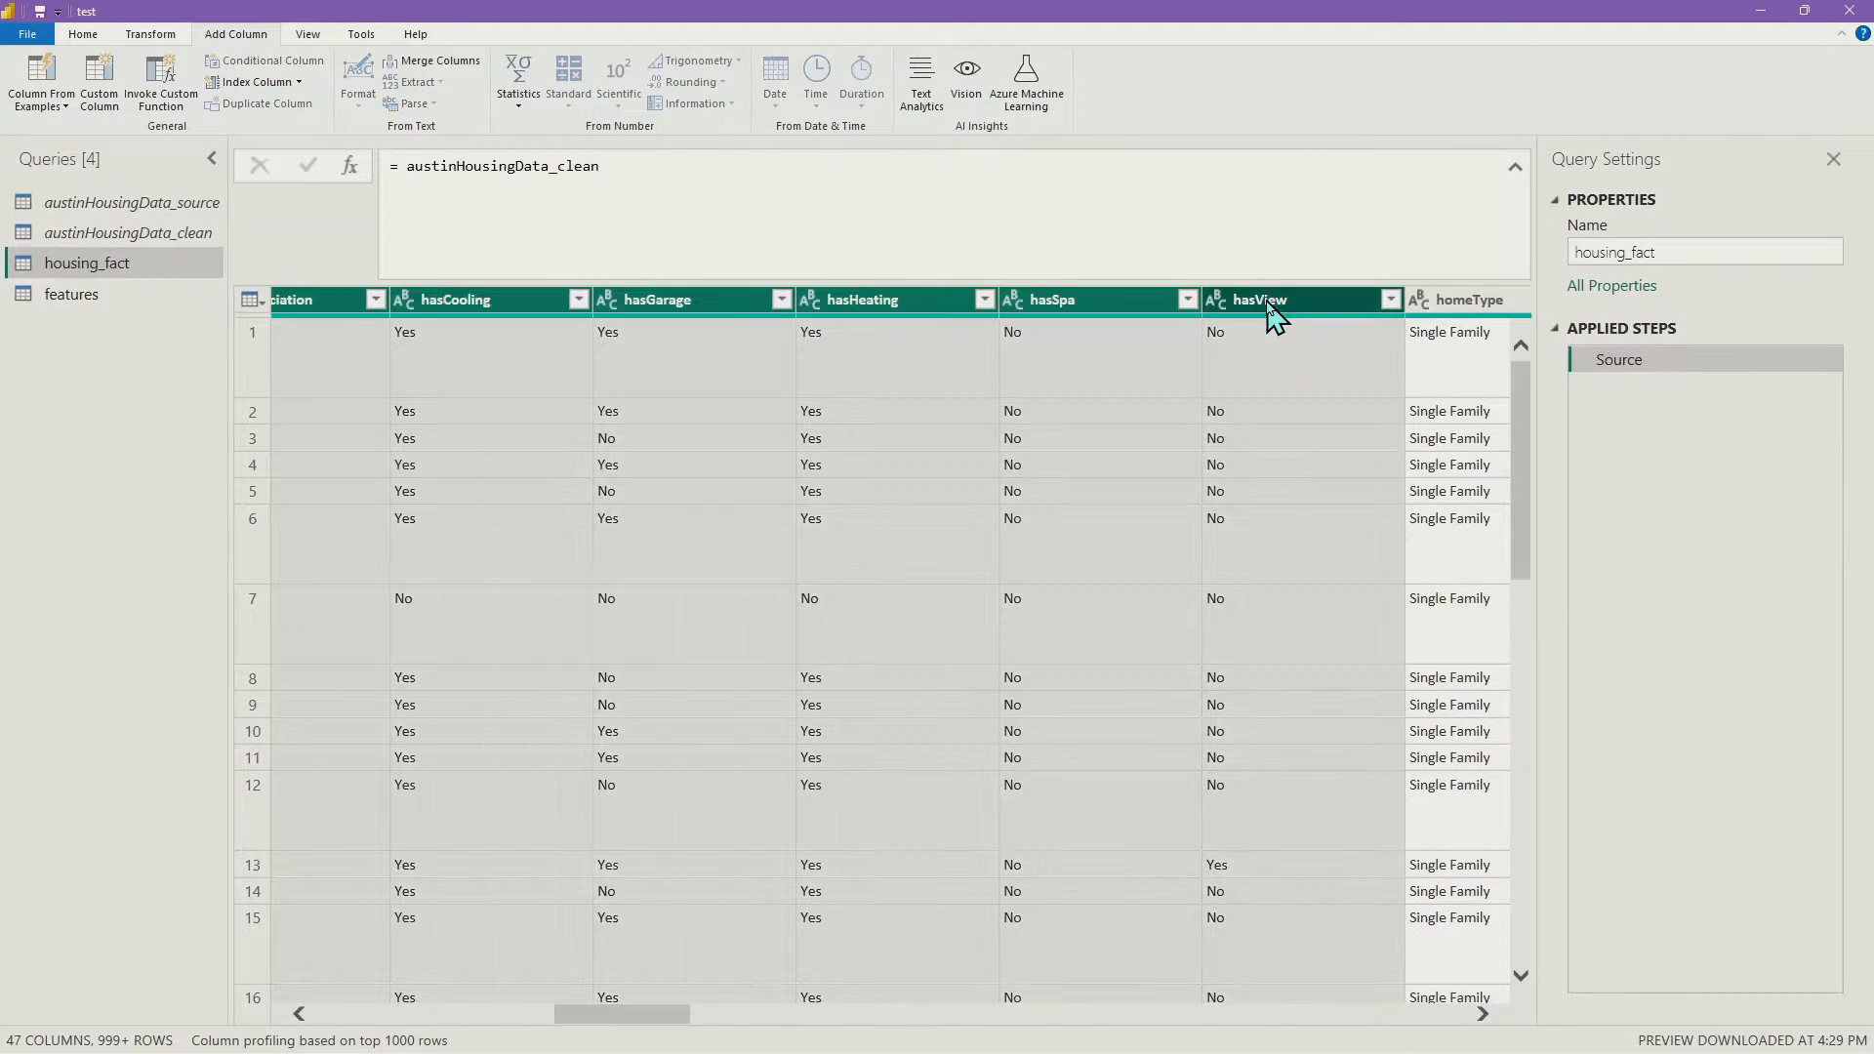
{"action": "left_click", "coordinate": [1236, 334]}
{"action": "left_click_drag", "start_coordinate": [651, 866], "coordinate": [1610, 774]}
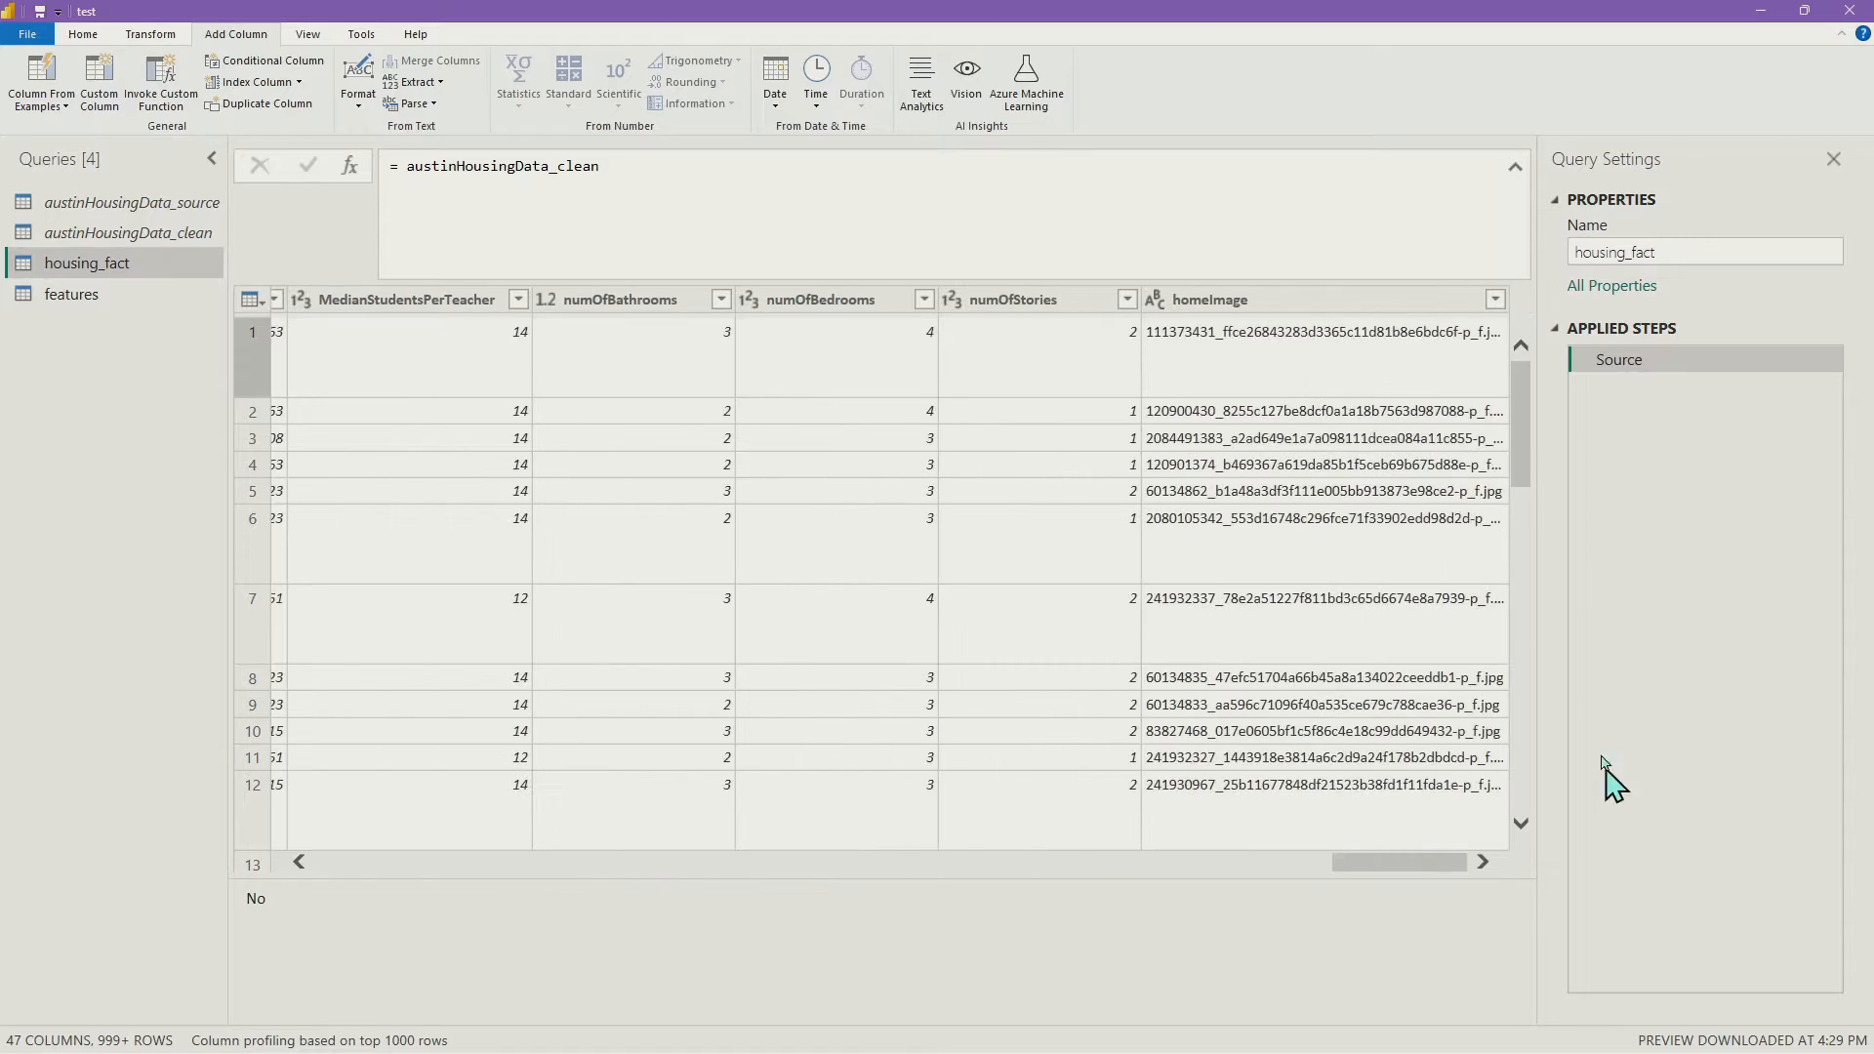
{"action": "left_click", "coordinate": [1348, 300]}
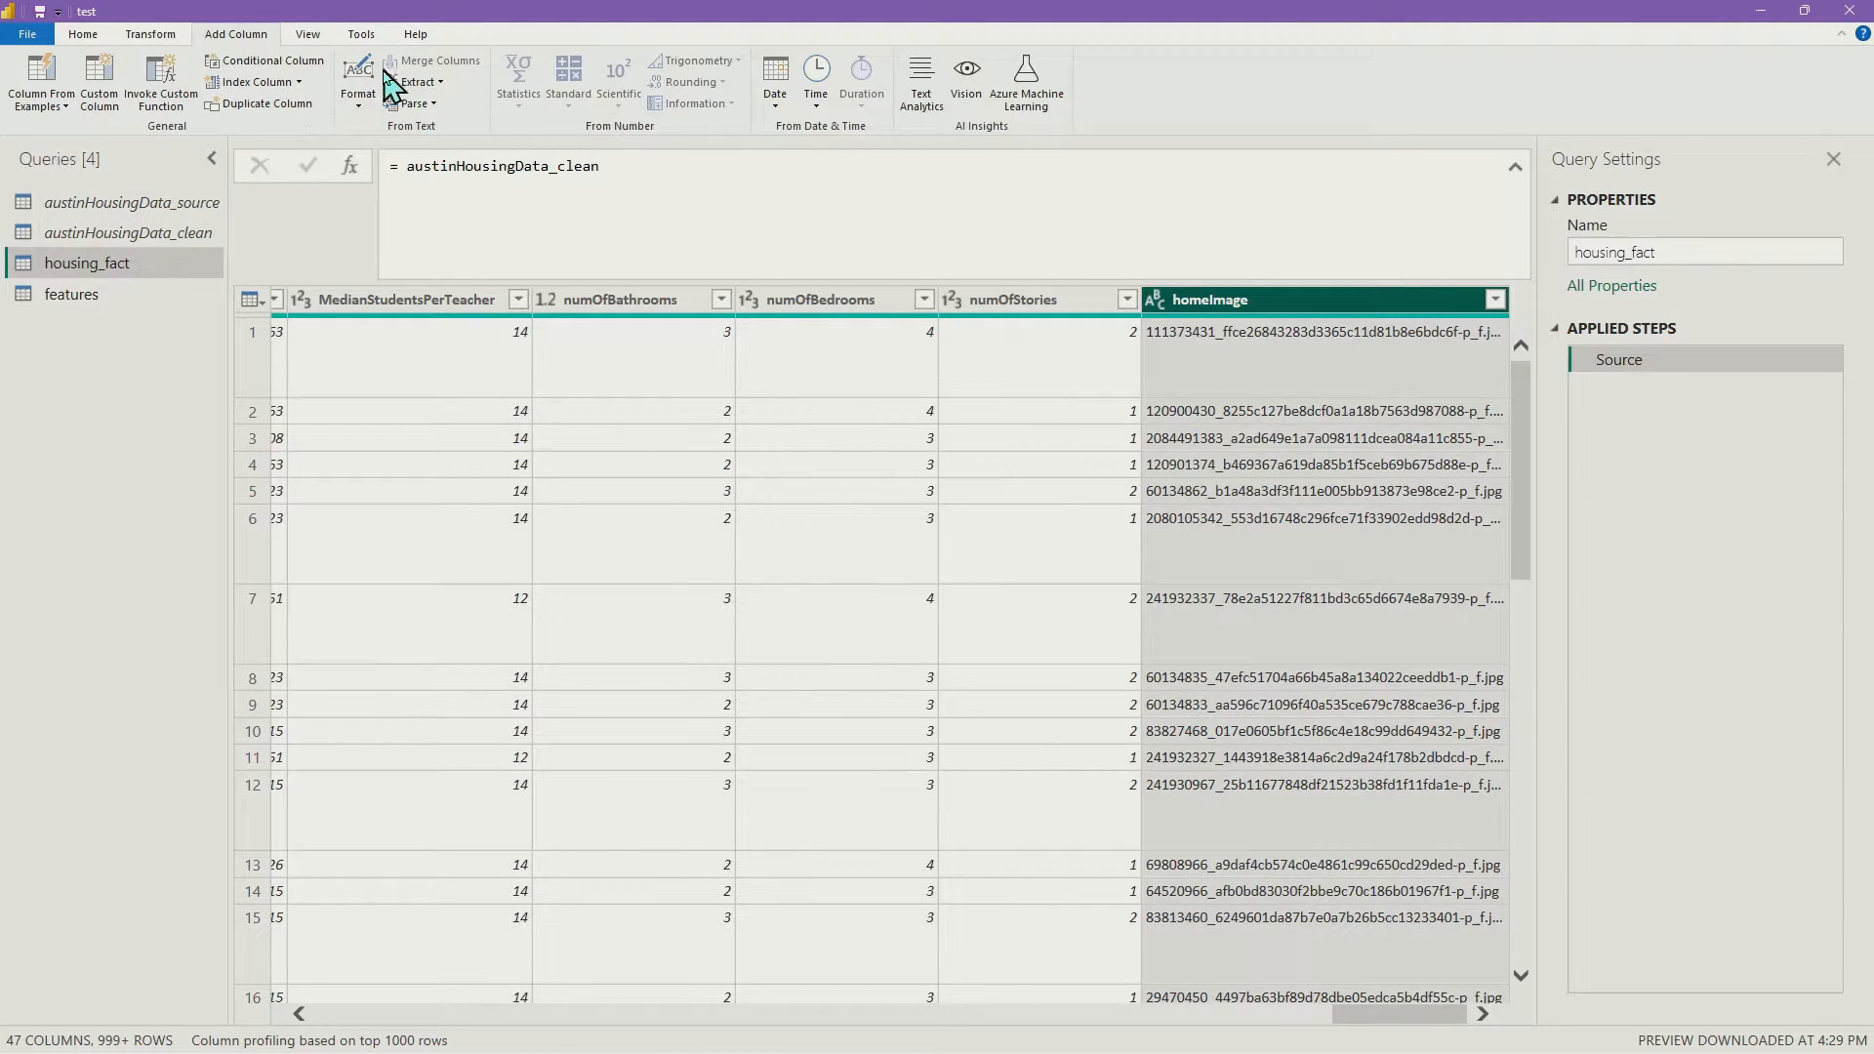
{"action": "left_click", "coordinate": [90, 37]}
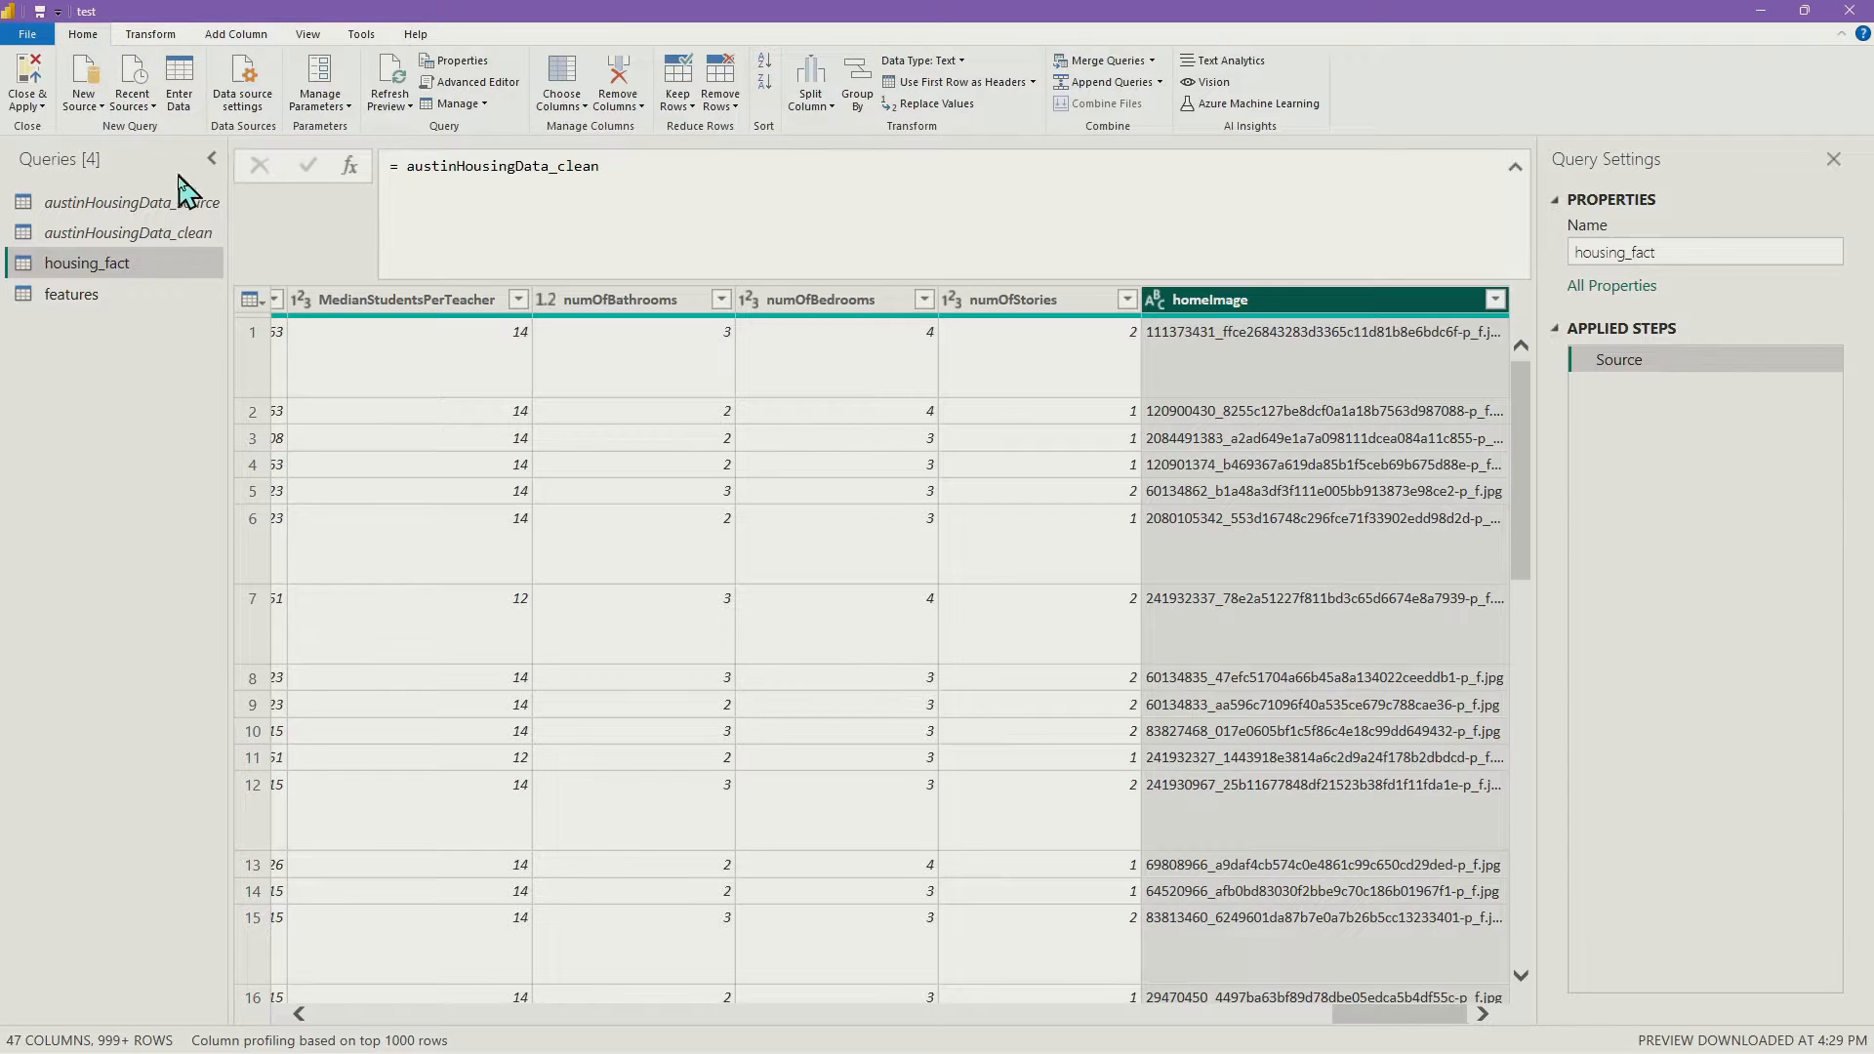
{"action": "left_click", "coordinate": [1093, 62]}
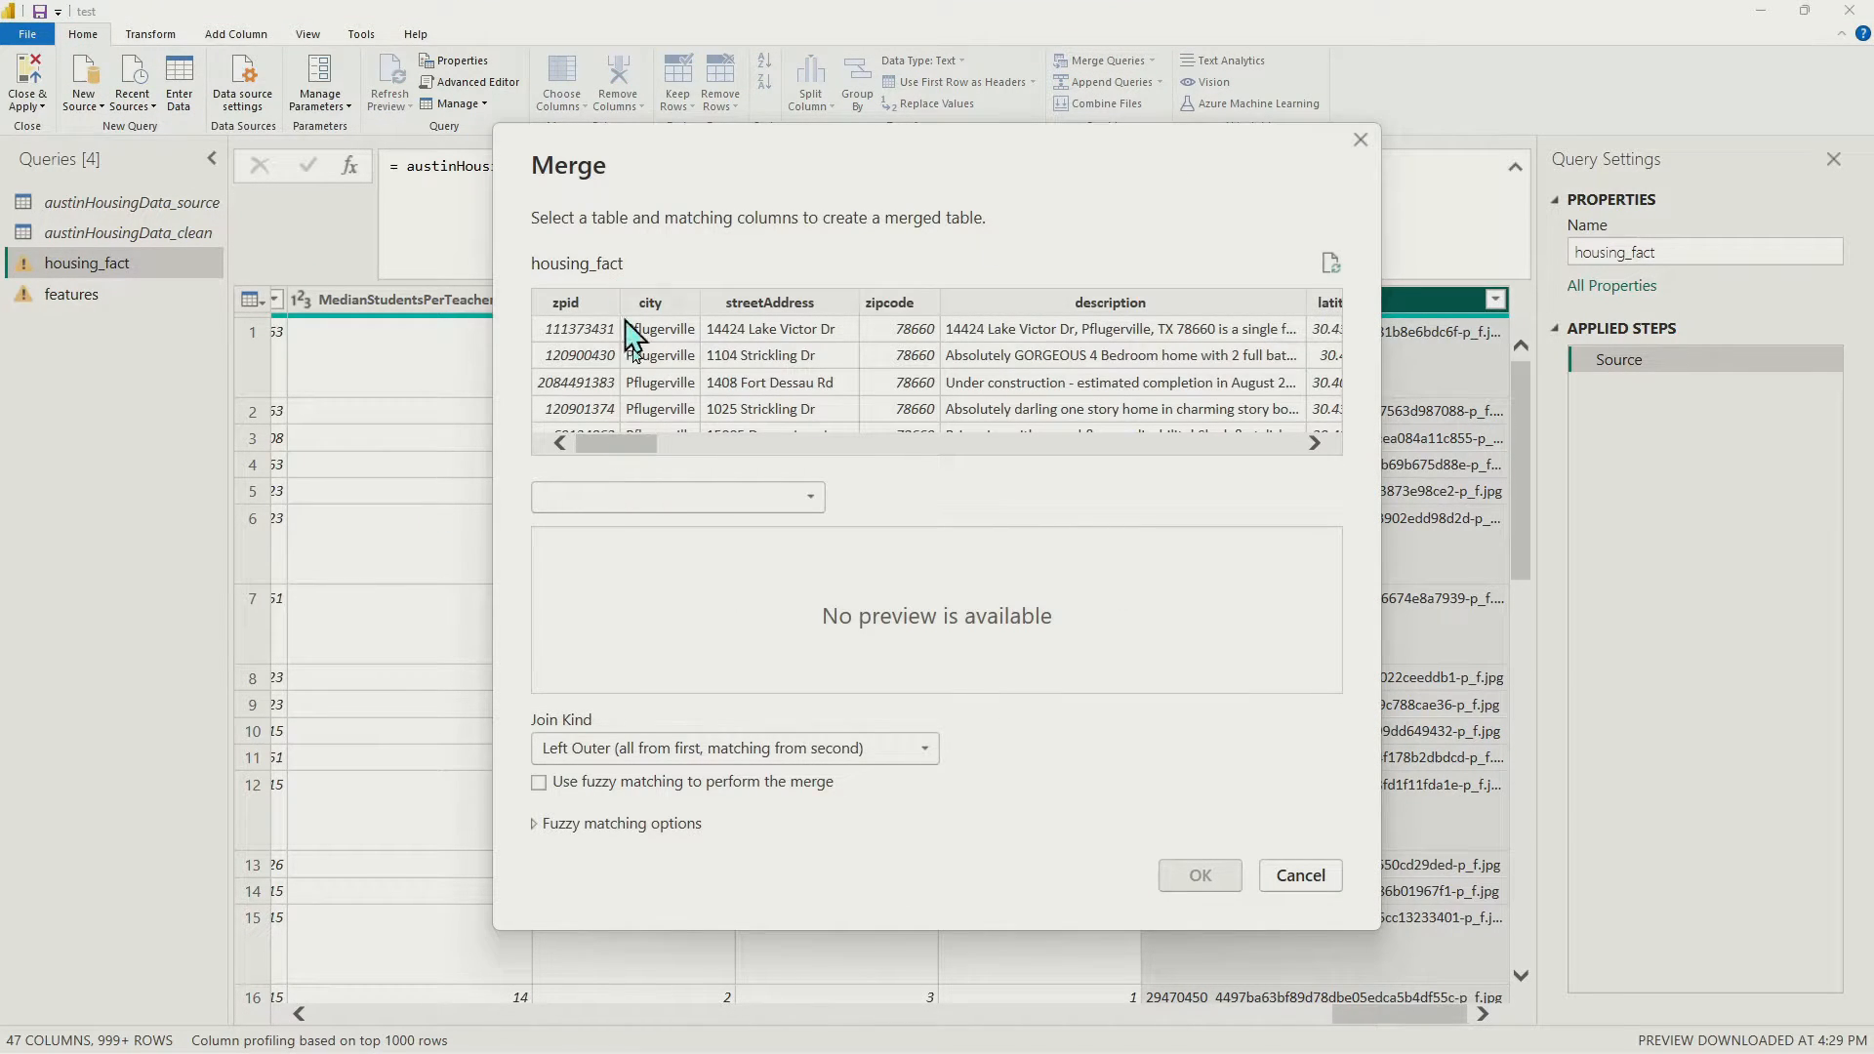
{"action": "left_click", "coordinate": [689, 498]}
{"action": "left_click", "coordinate": [771, 657]}
{"action": "left_click", "coordinate": [1299, 875]}
In the features query's Source step, replace housing_fact with austinHousingData_clean
{"action": "left_click", "coordinate": [118, 295]}
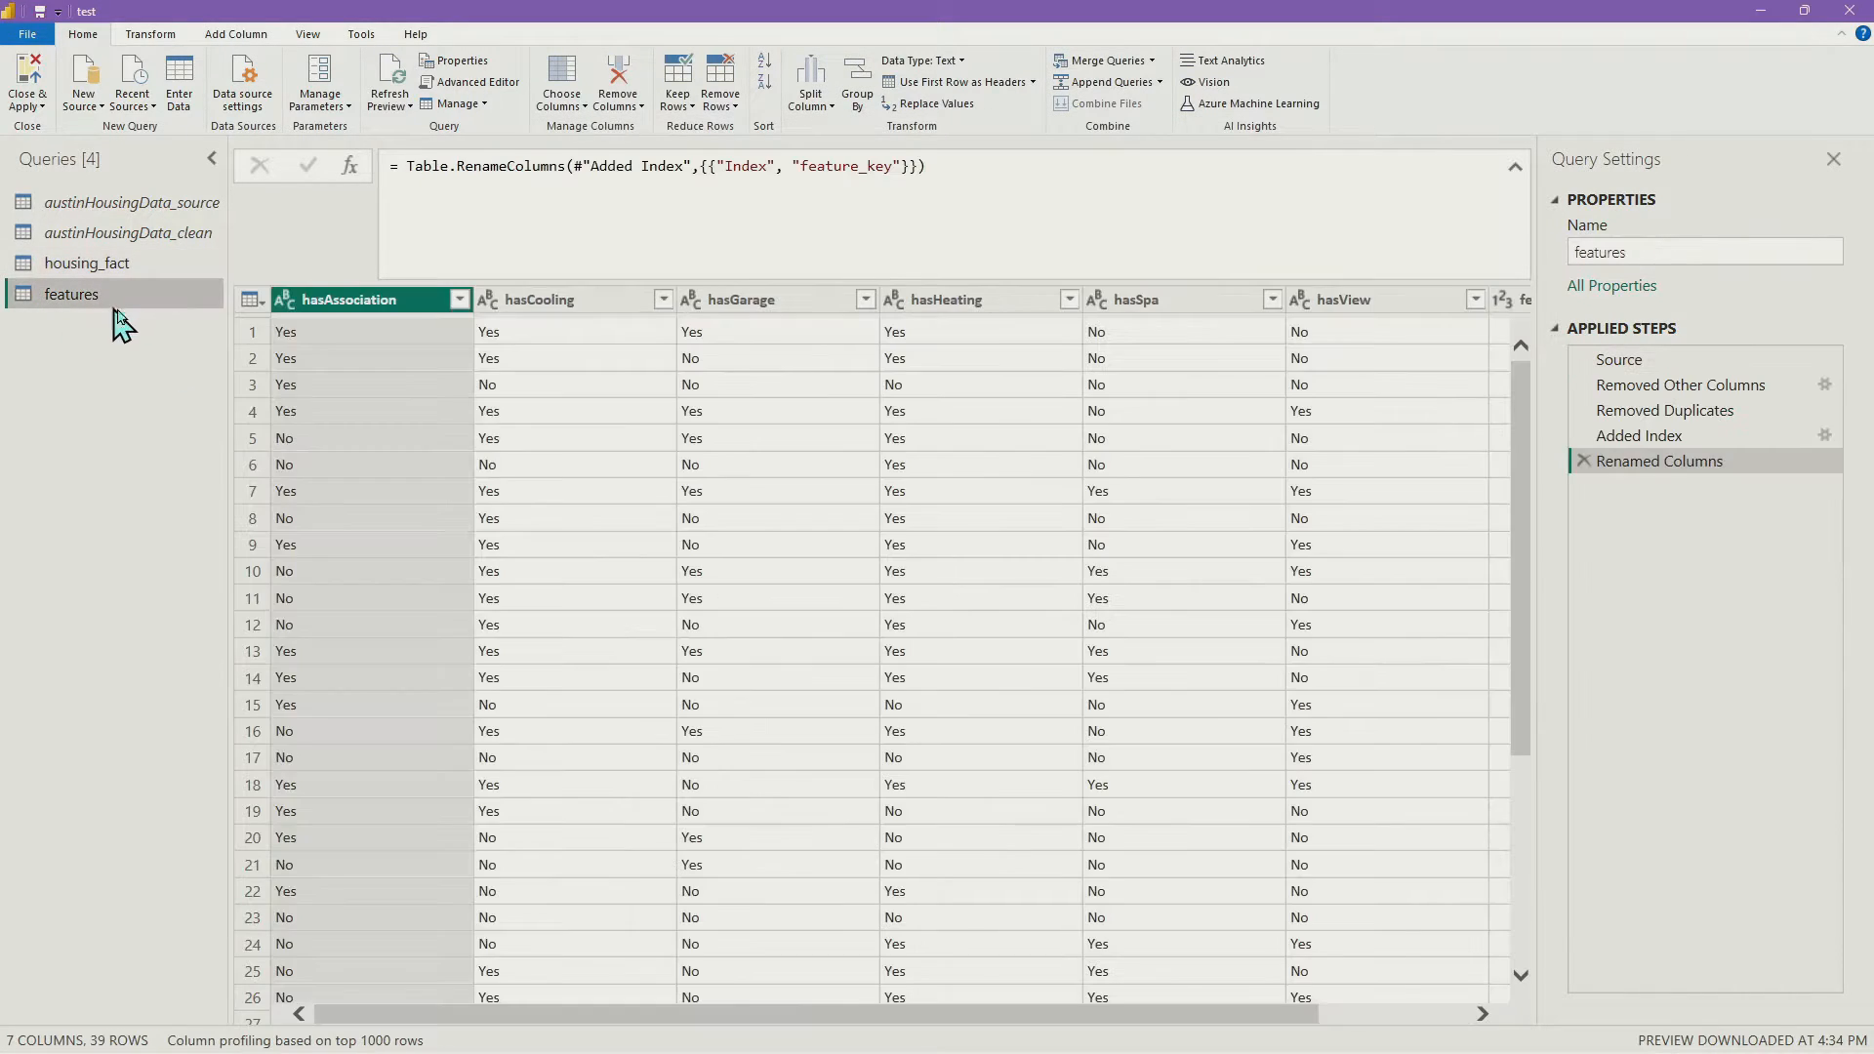
{"action": "left_click", "coordinate": [1664, 365]}
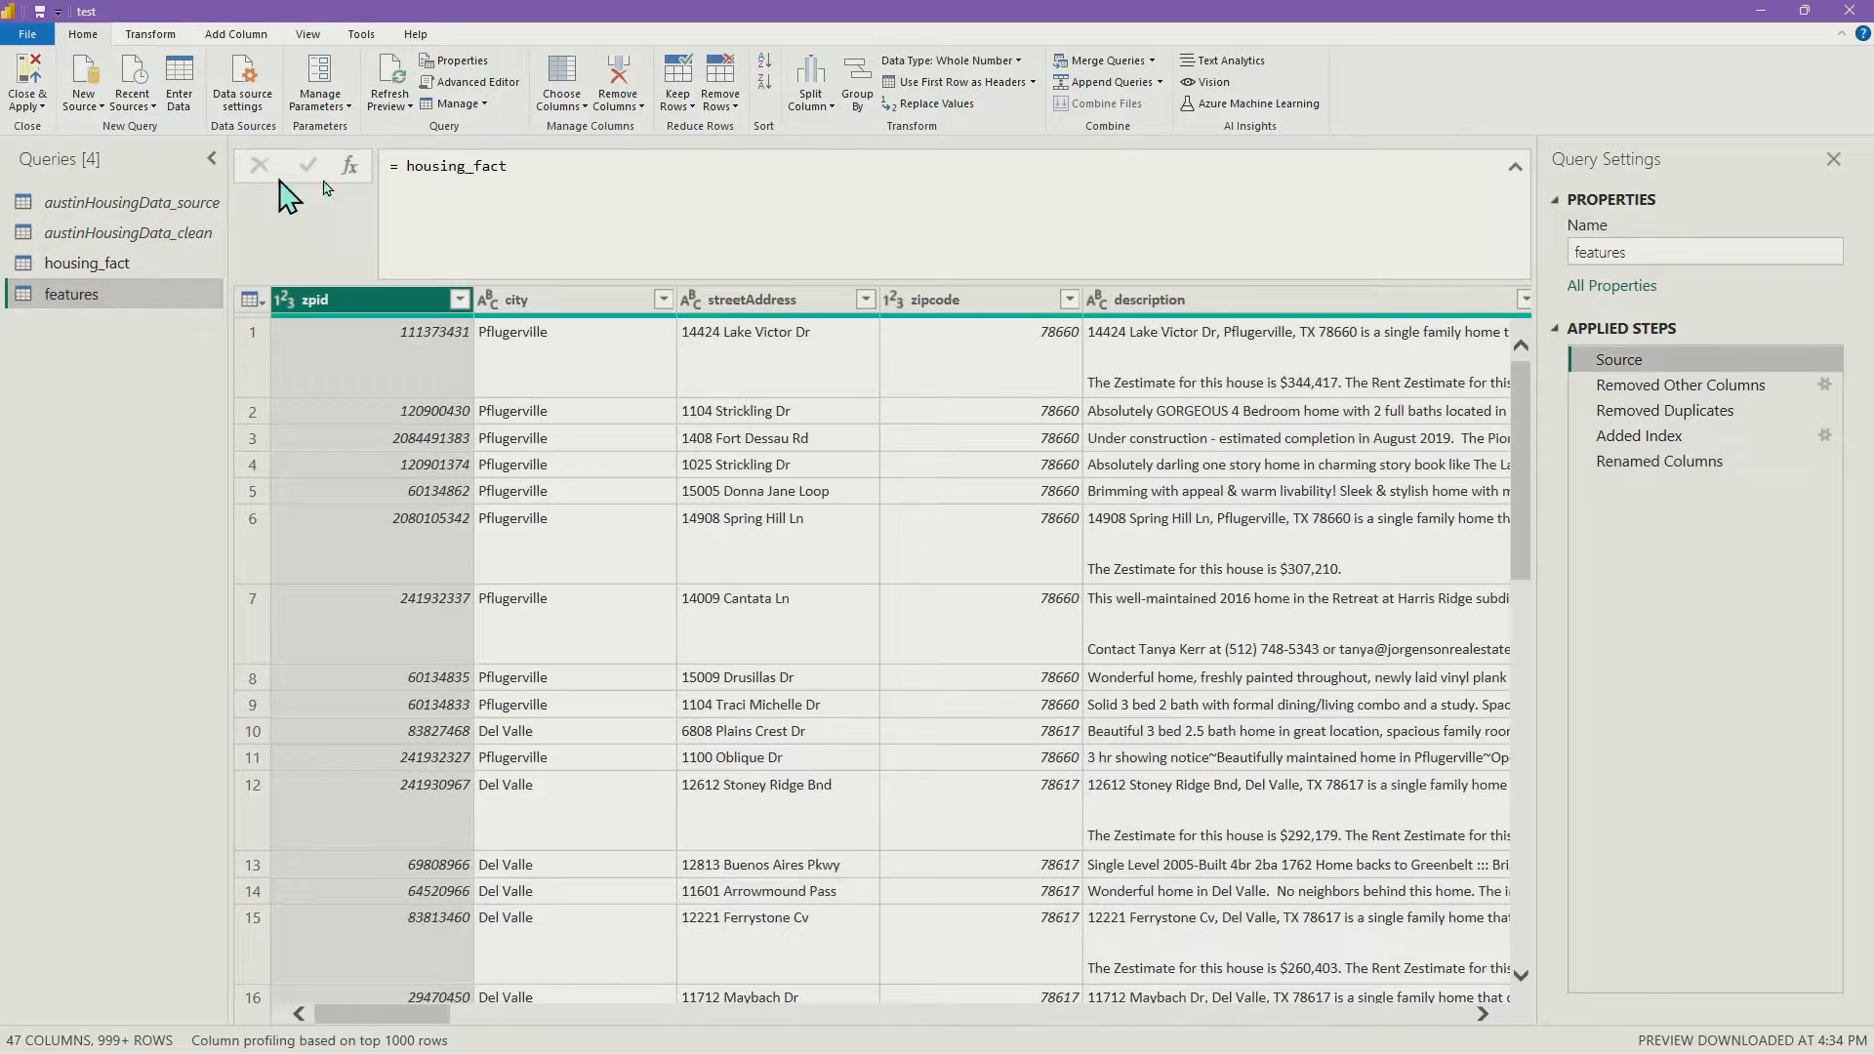
{"action": "double_click", "coordinate": [471, 167]}
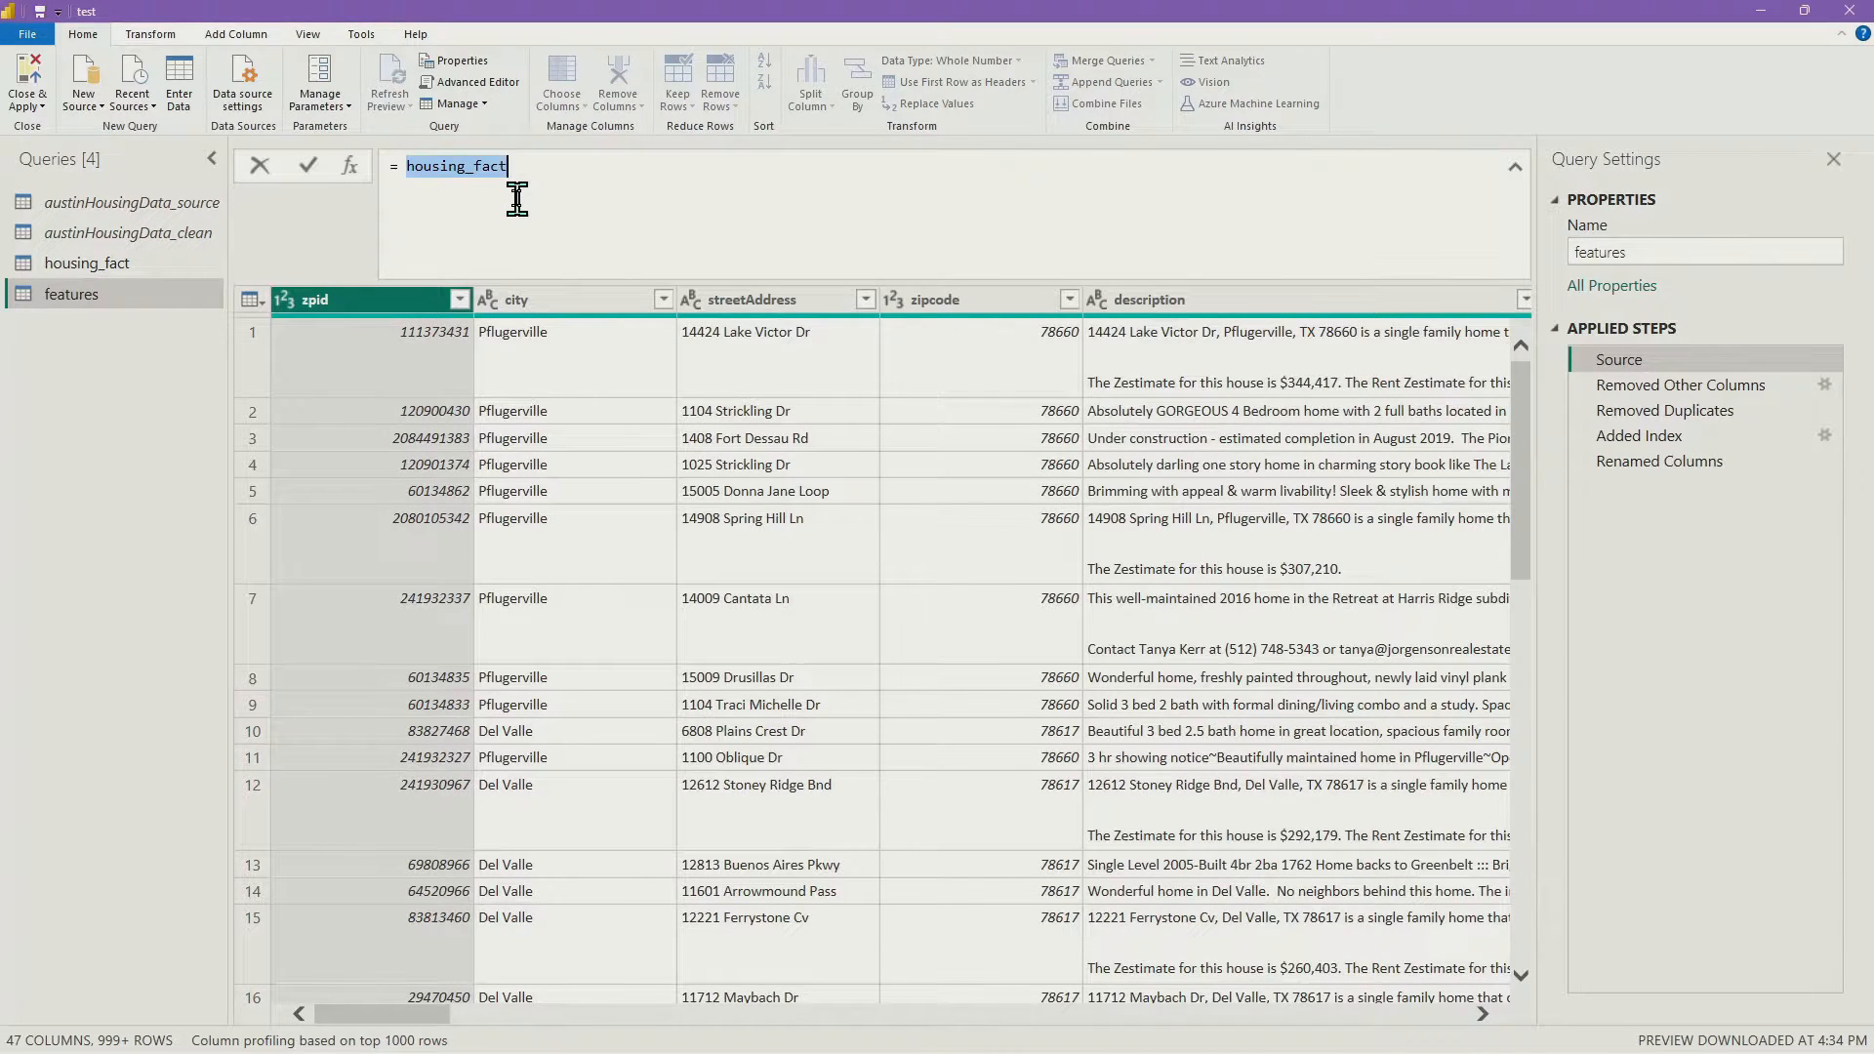
{"action": "type", "text": "autinHousing"}
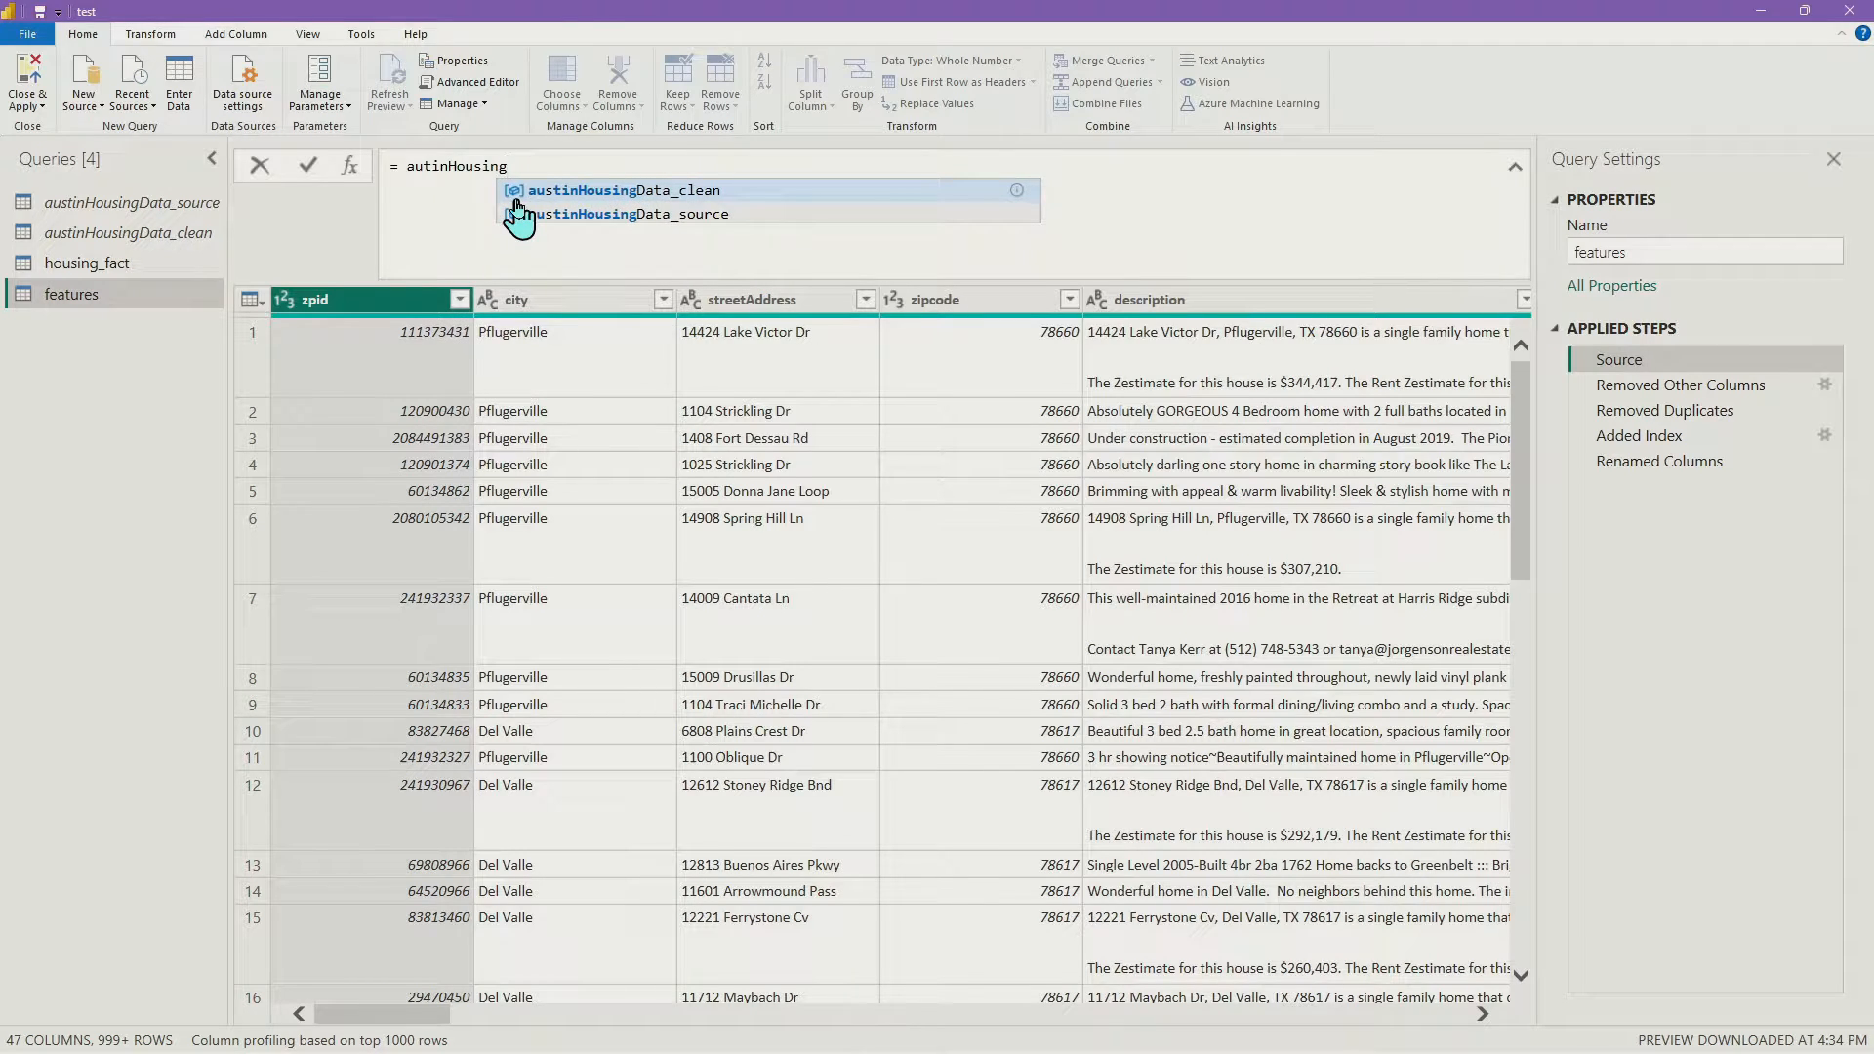
{"action": "left_click", "coordinate": [627, 191]}
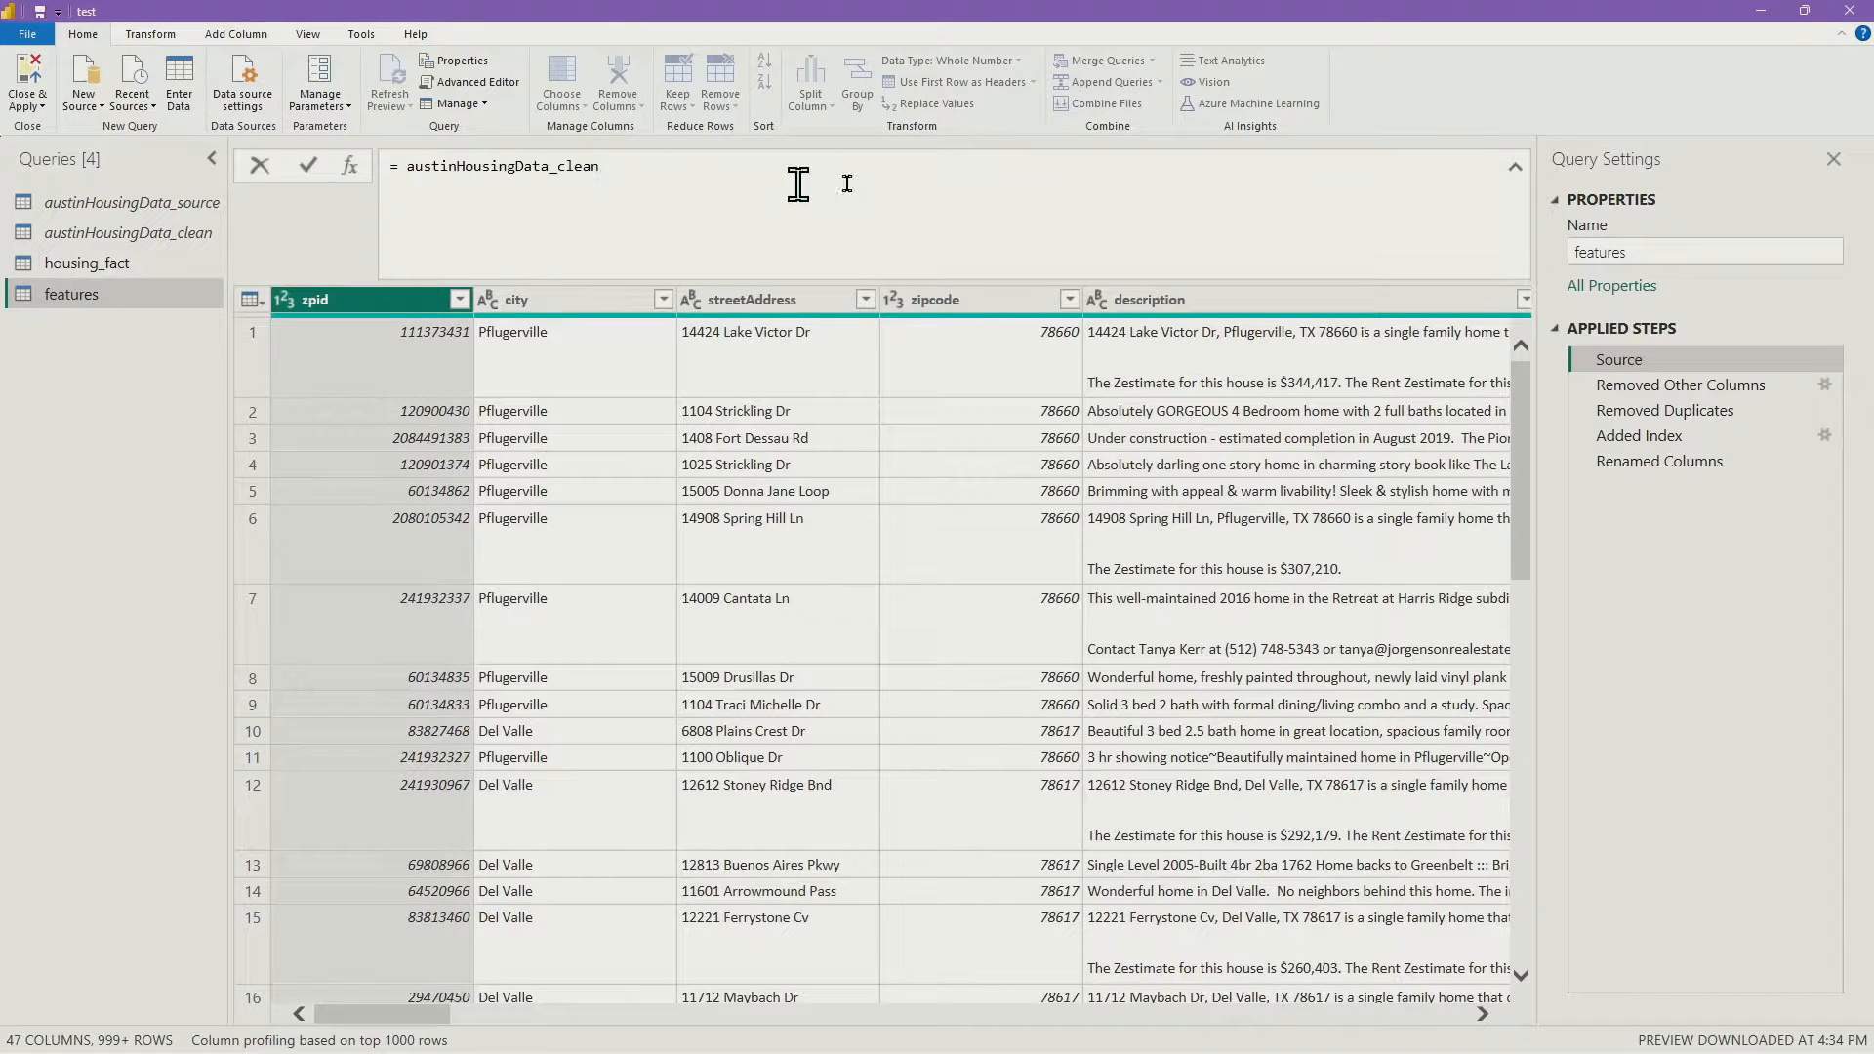
Return to the features query's last step, then switch to the housing_fact query
{"action": "left_click", "coordinate": [1699, 466]}
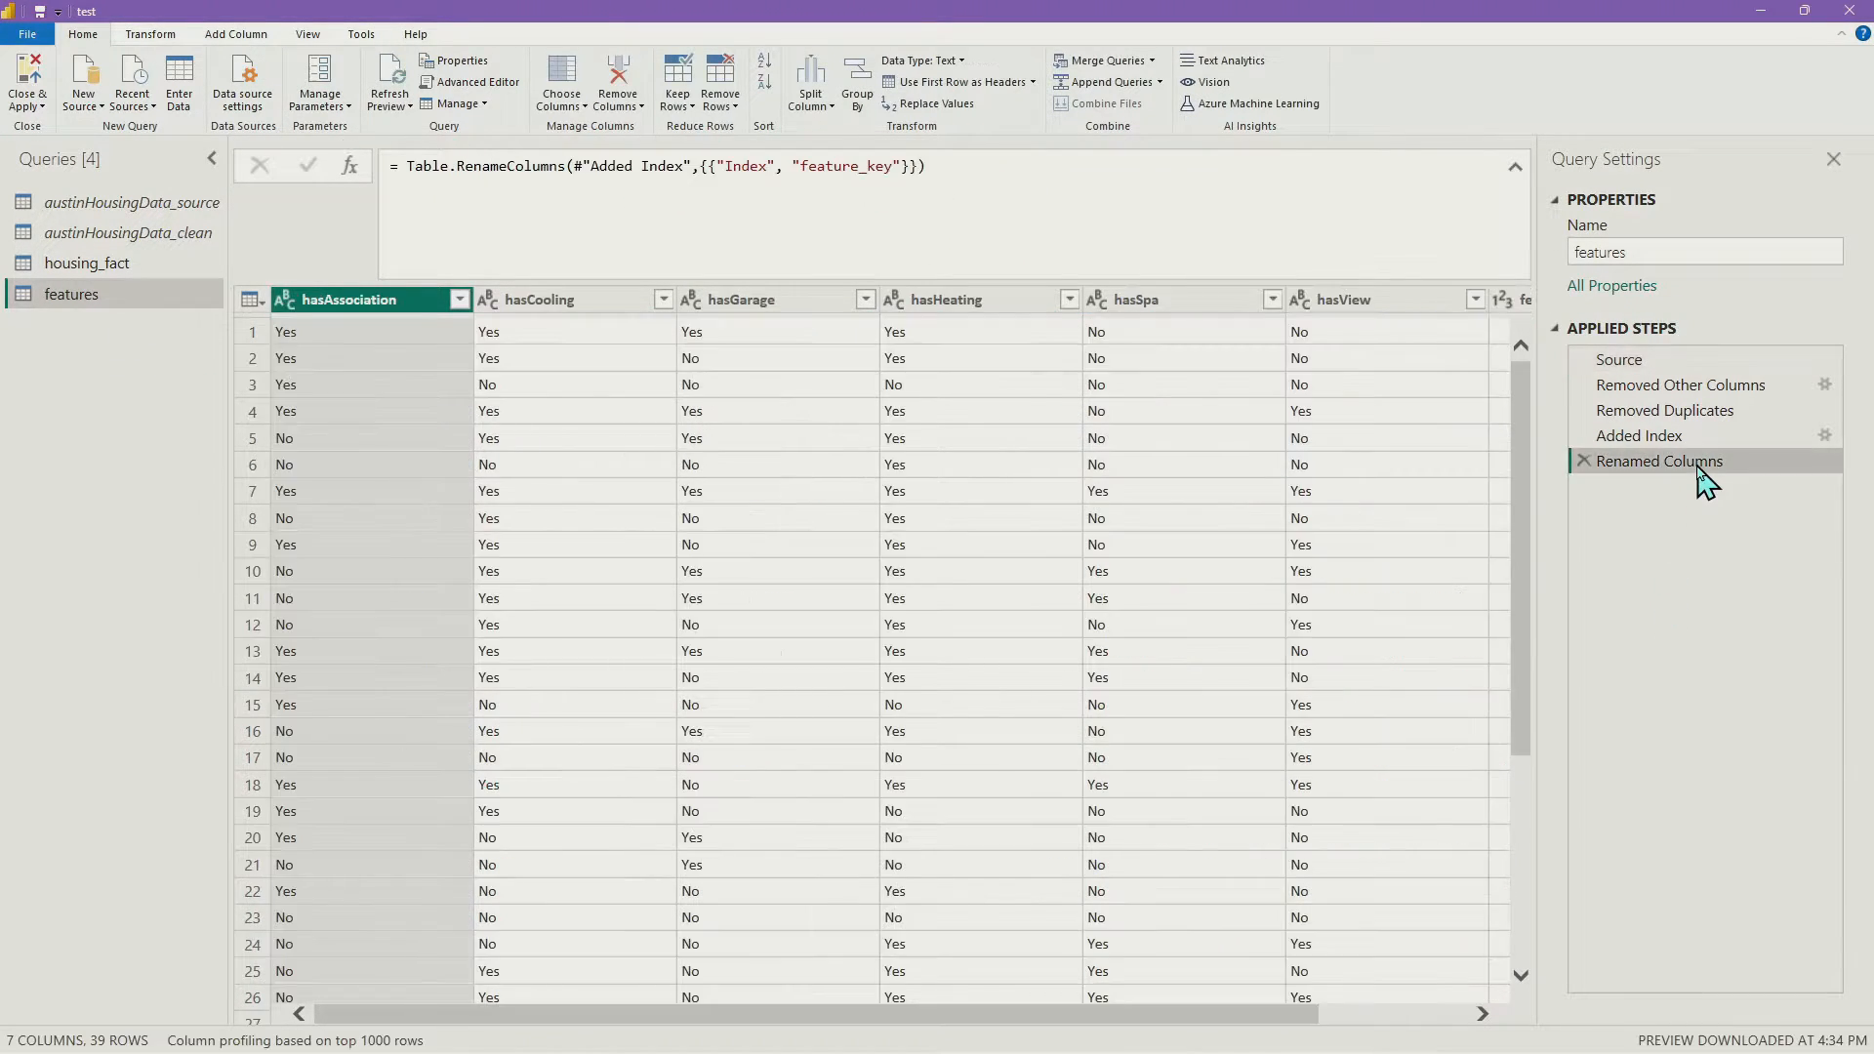
{"action": "scroll", "coordinate": [728, 737], "scroll_direction": "down", "scroll_amount": 4}
{"action": "scroll", "coordinate": [532, 670], "scroll_direction": "up", "scroll_amount": 4}
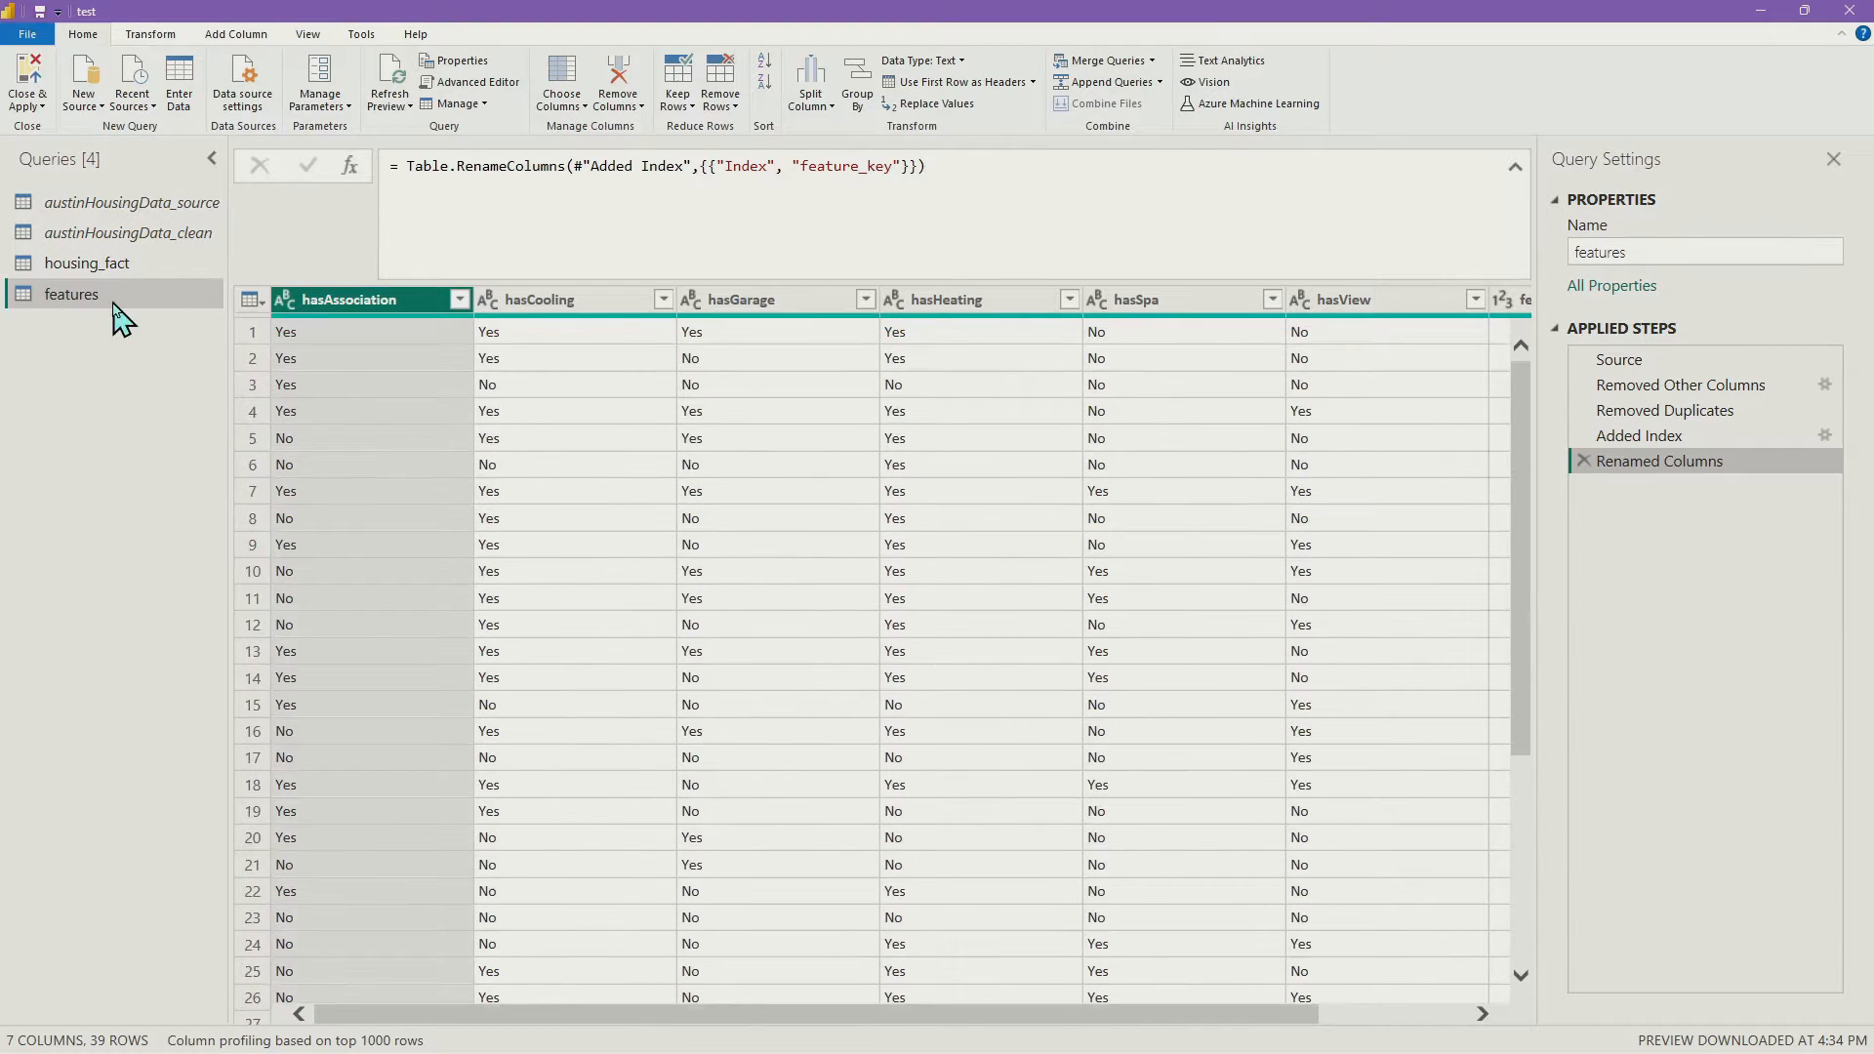
{"action": "left_click", "coordinate": [121, 265]}
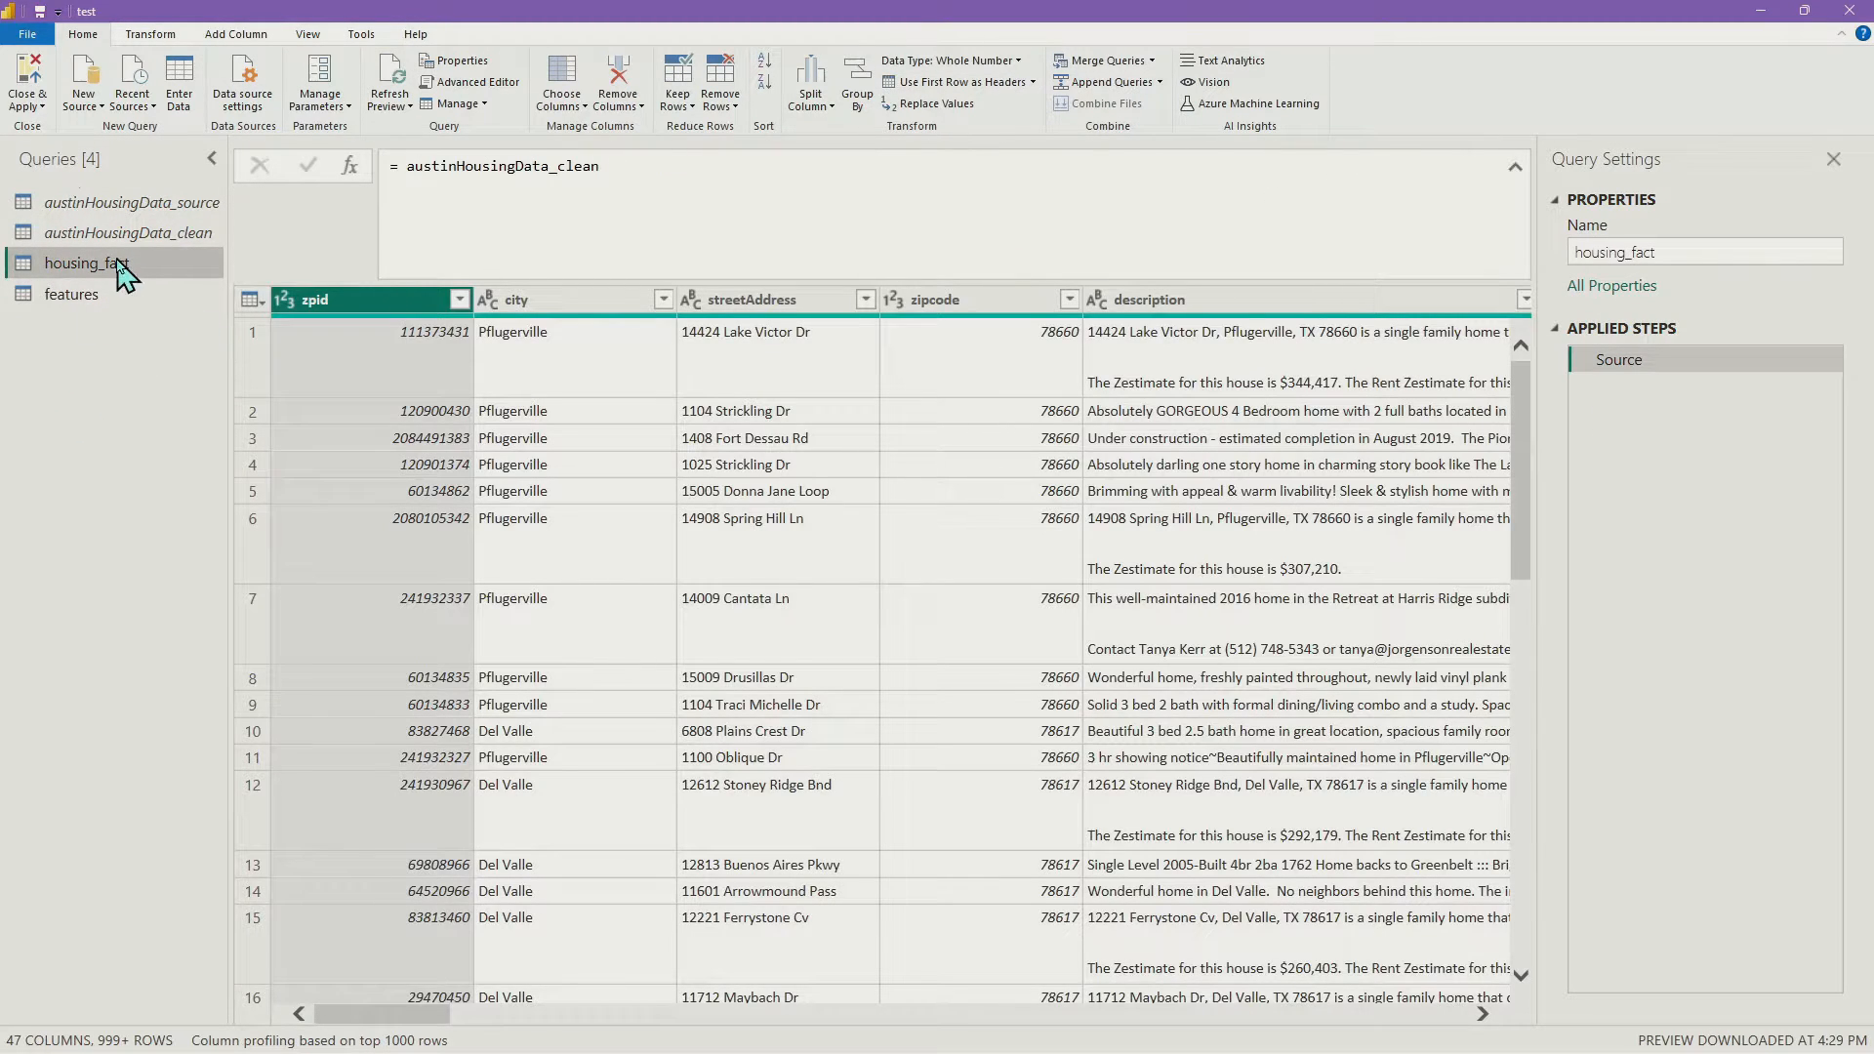
Start a Merge Queries on housing_fact with features chosen as the second table
{"action": "left_click", "coordinate": [1133, 65]}
{"action": "left_click", "coordinate": [716, 498]}
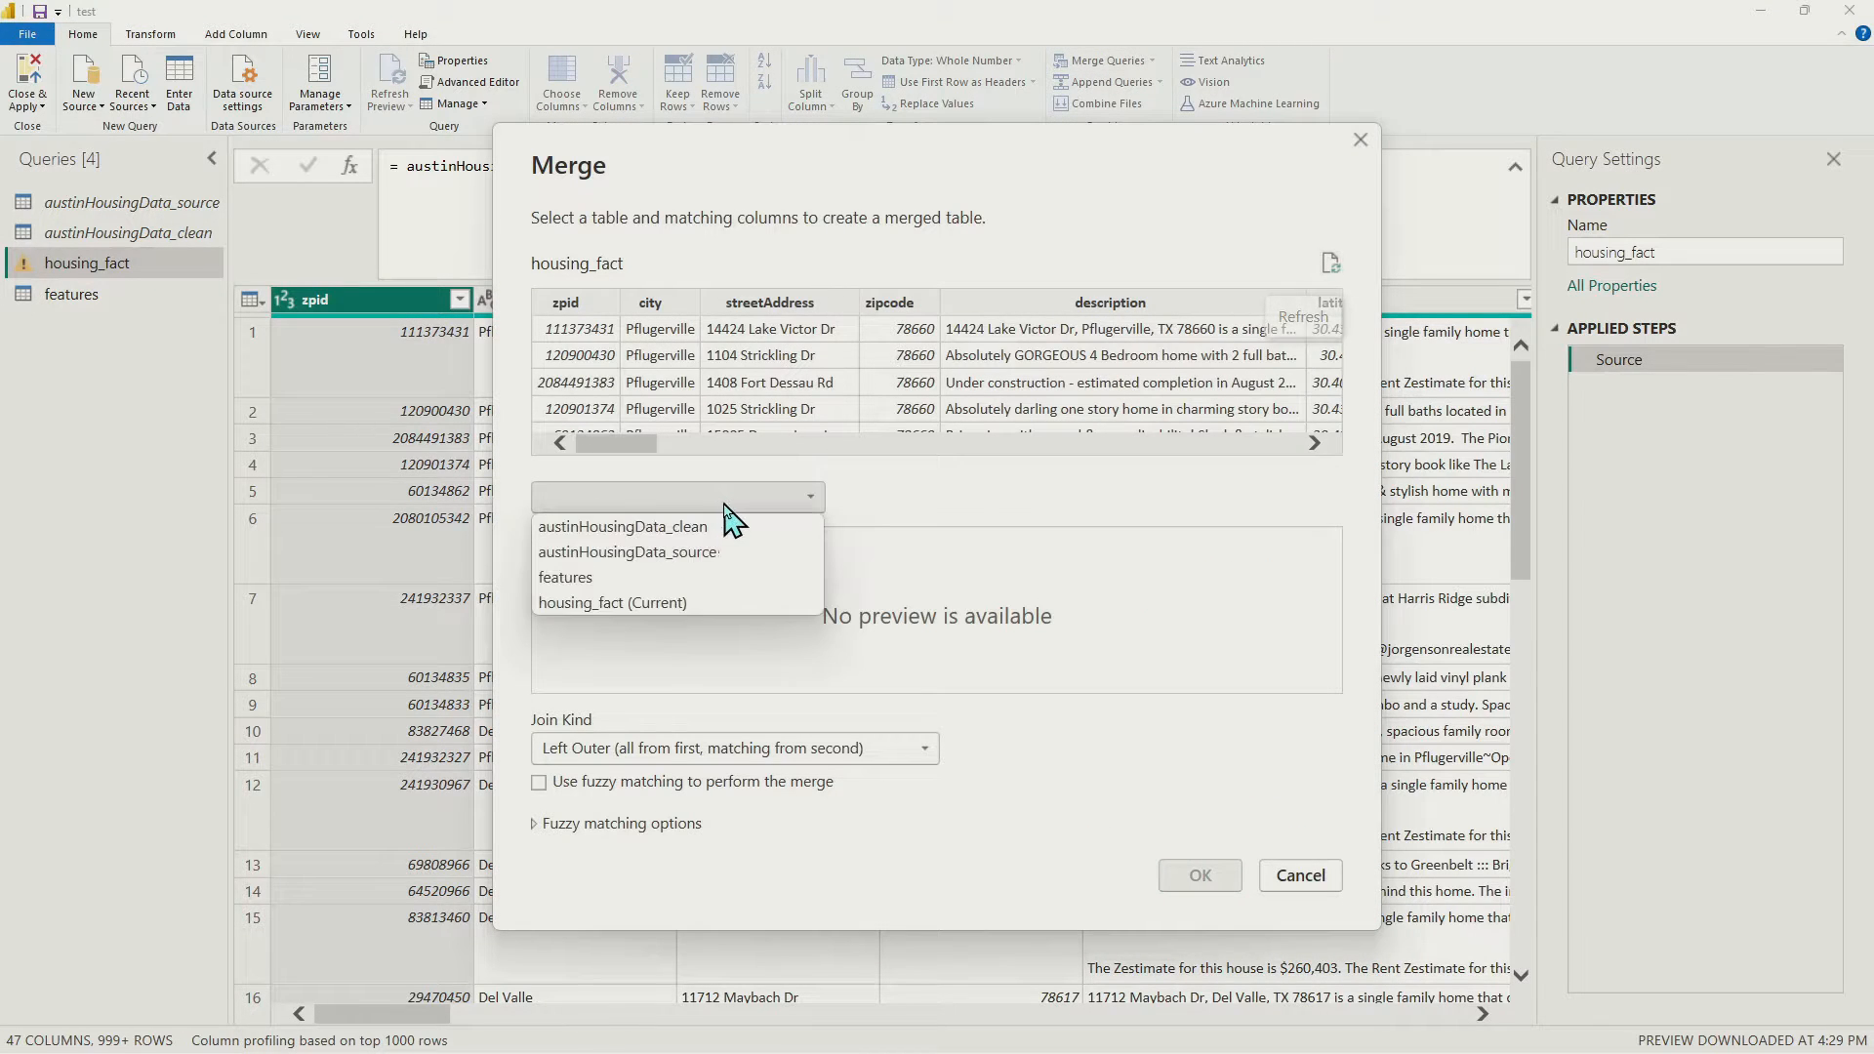
{"action": "left_click", "coordinate": [660, 578]}
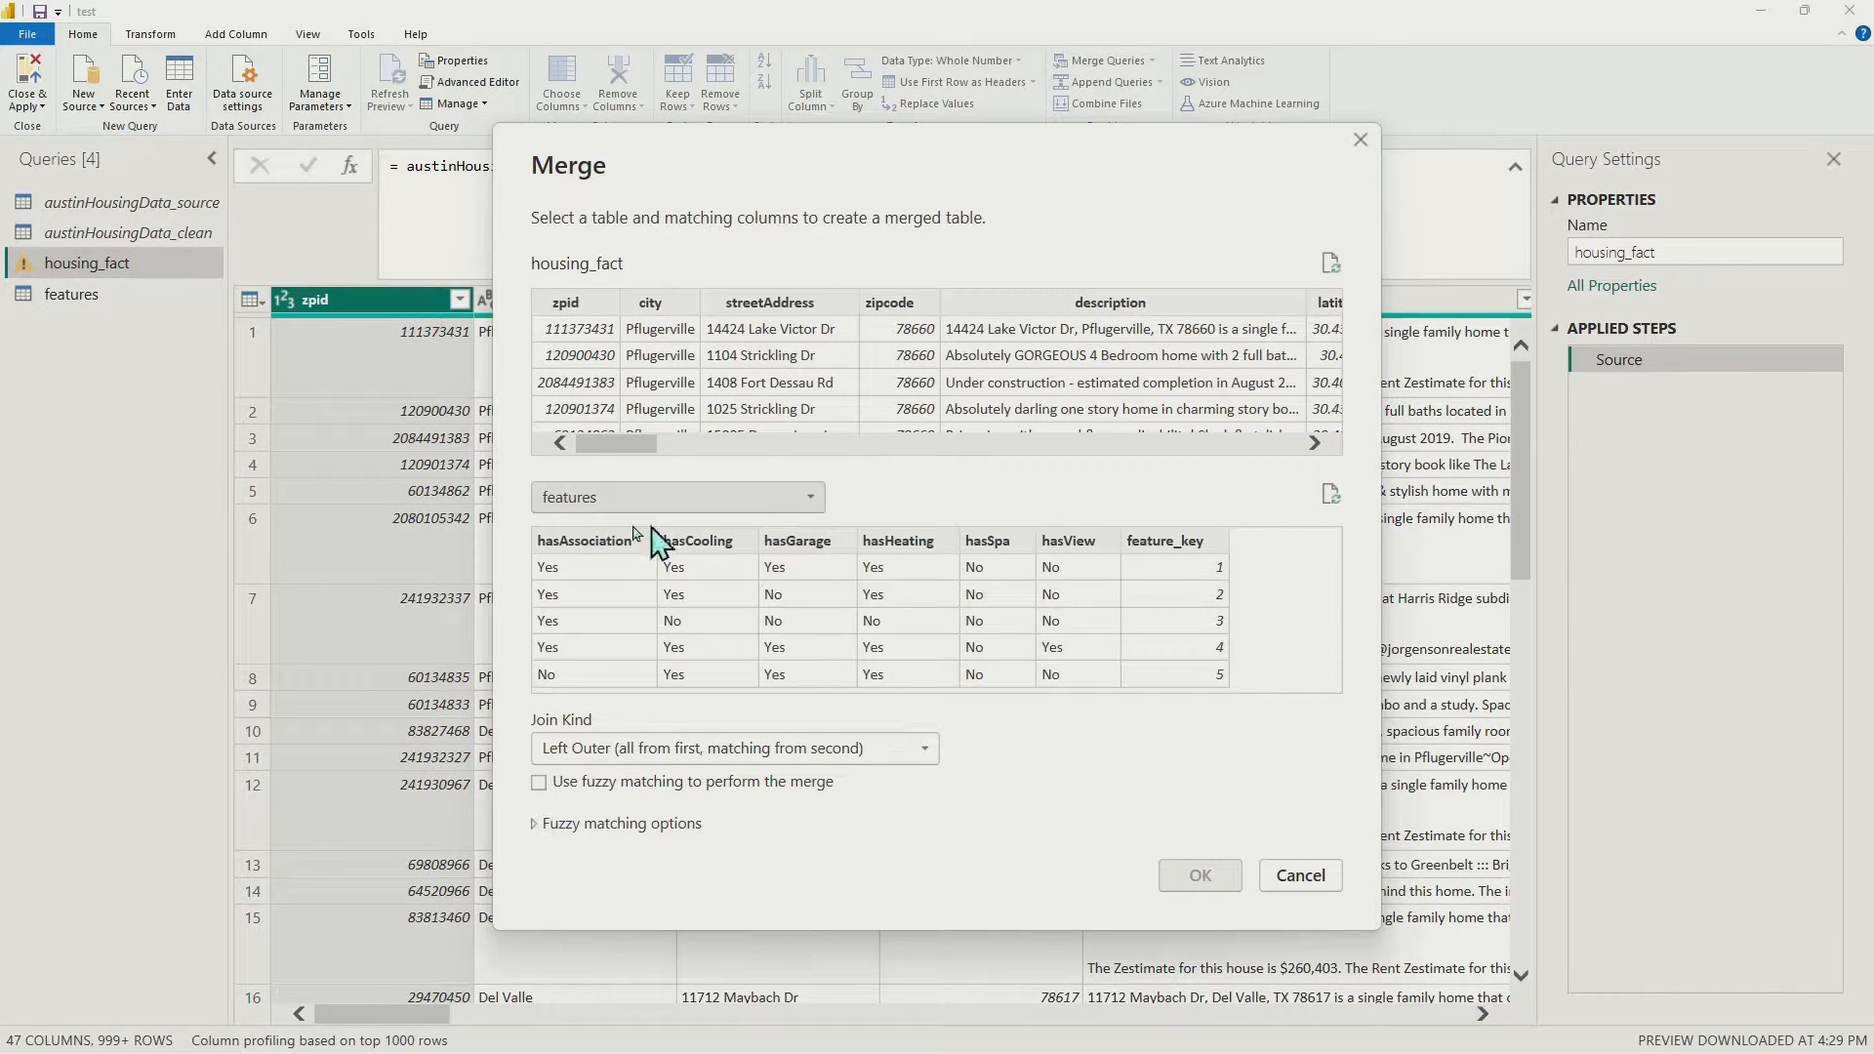
{"action": "left_click", "coordinate": [651, 499]}
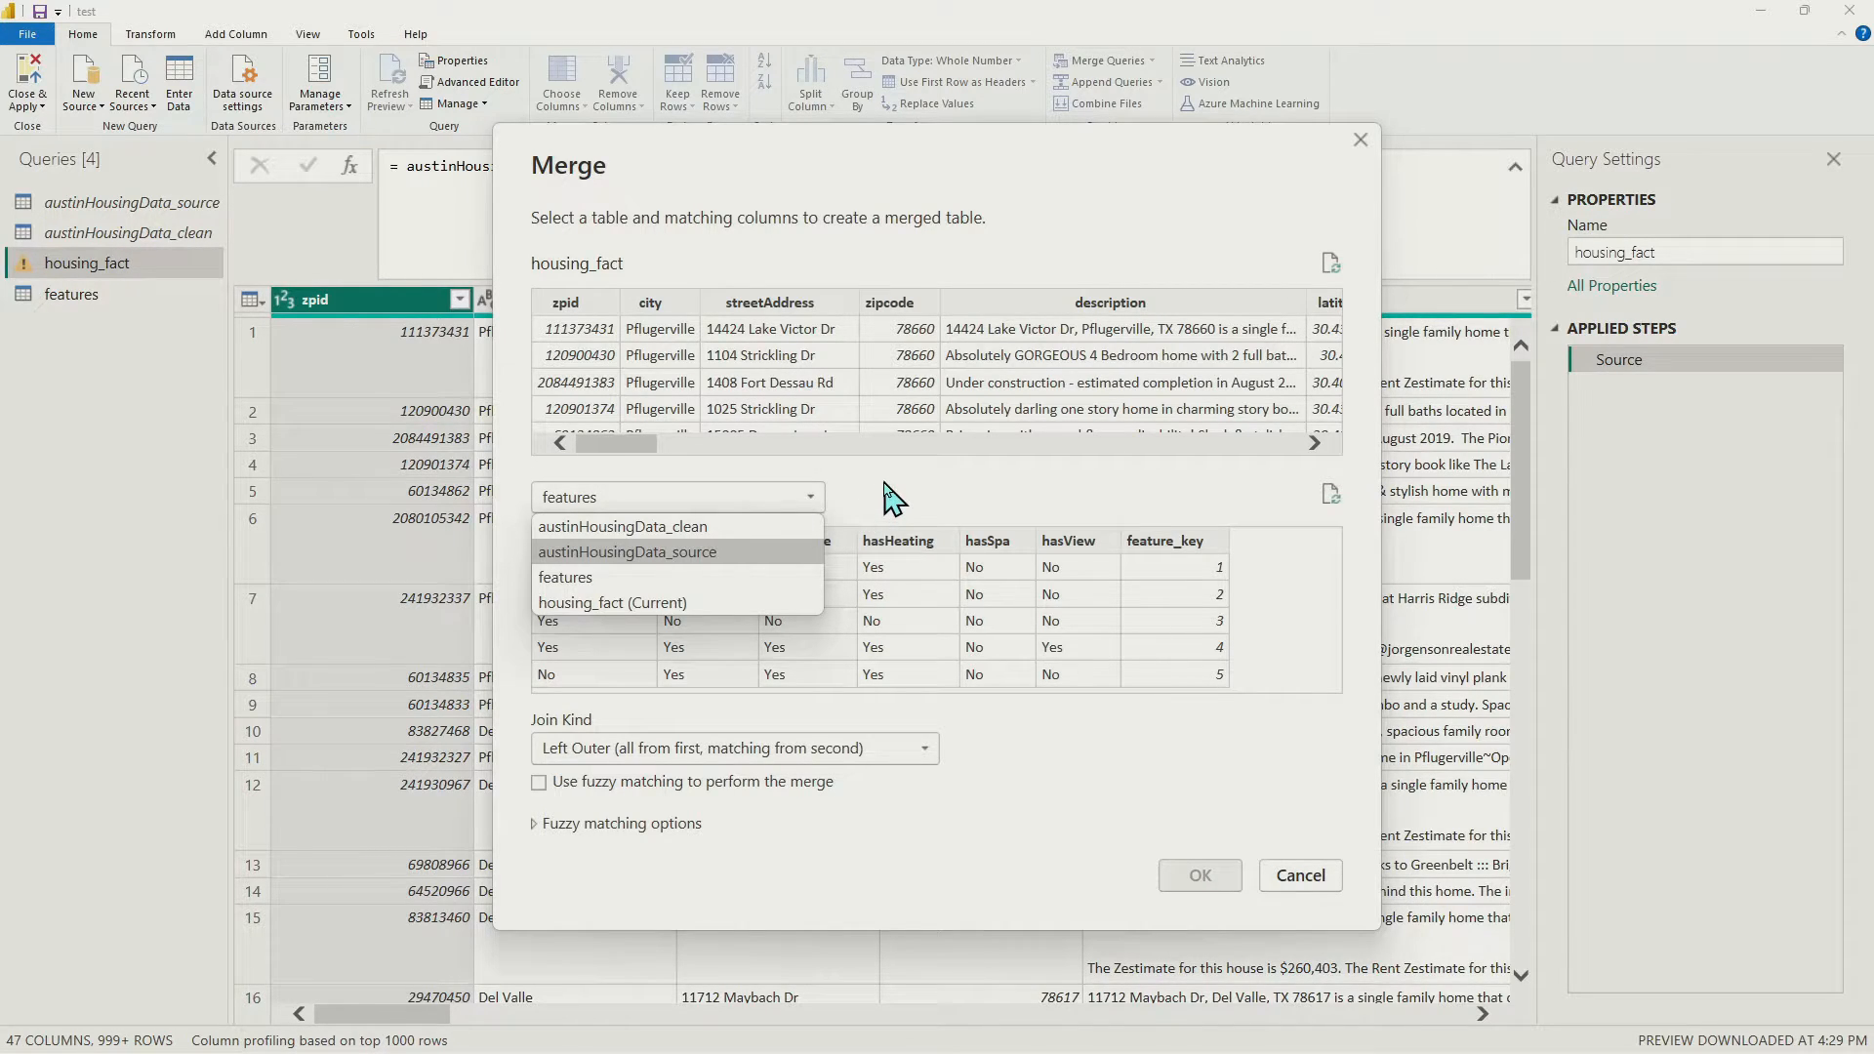
{"action": "left_click", "coordinate": [633, 582]}
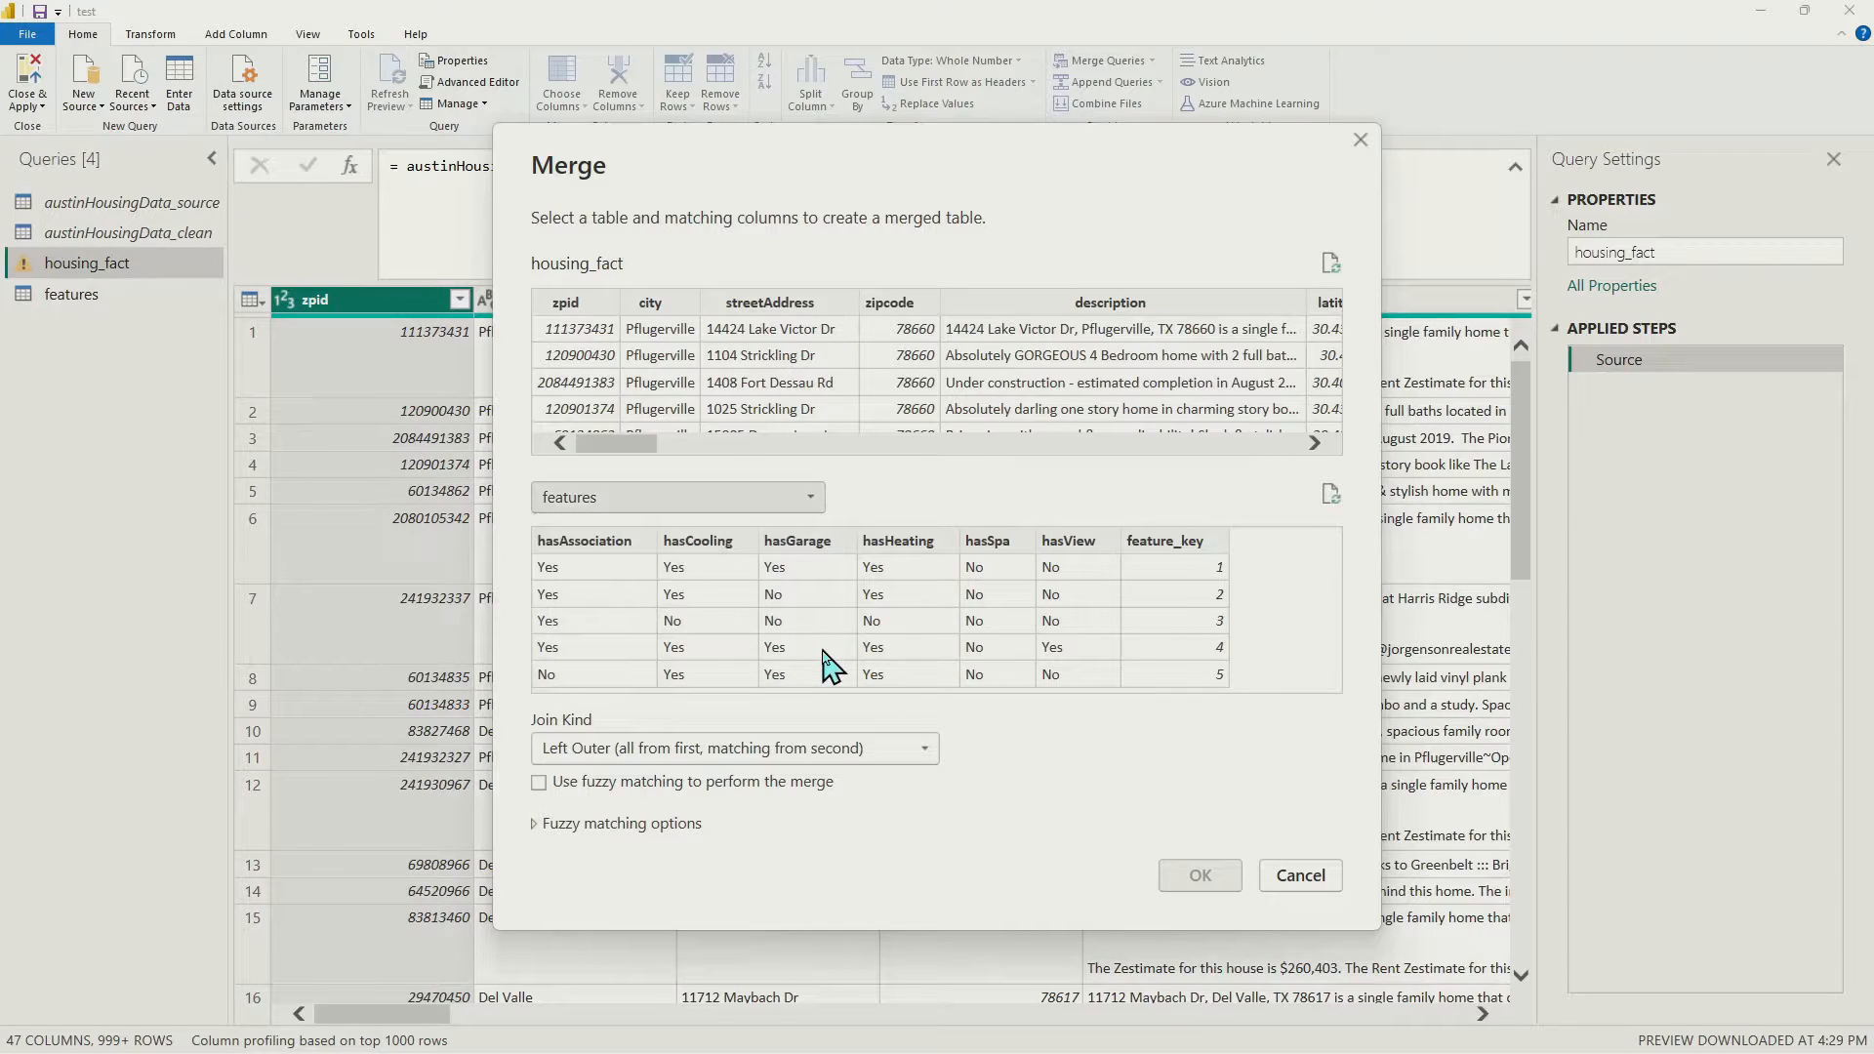
{"action": "left_click_drag", "start_coordinate": [610, 444], "coordinate": [739, 451]}
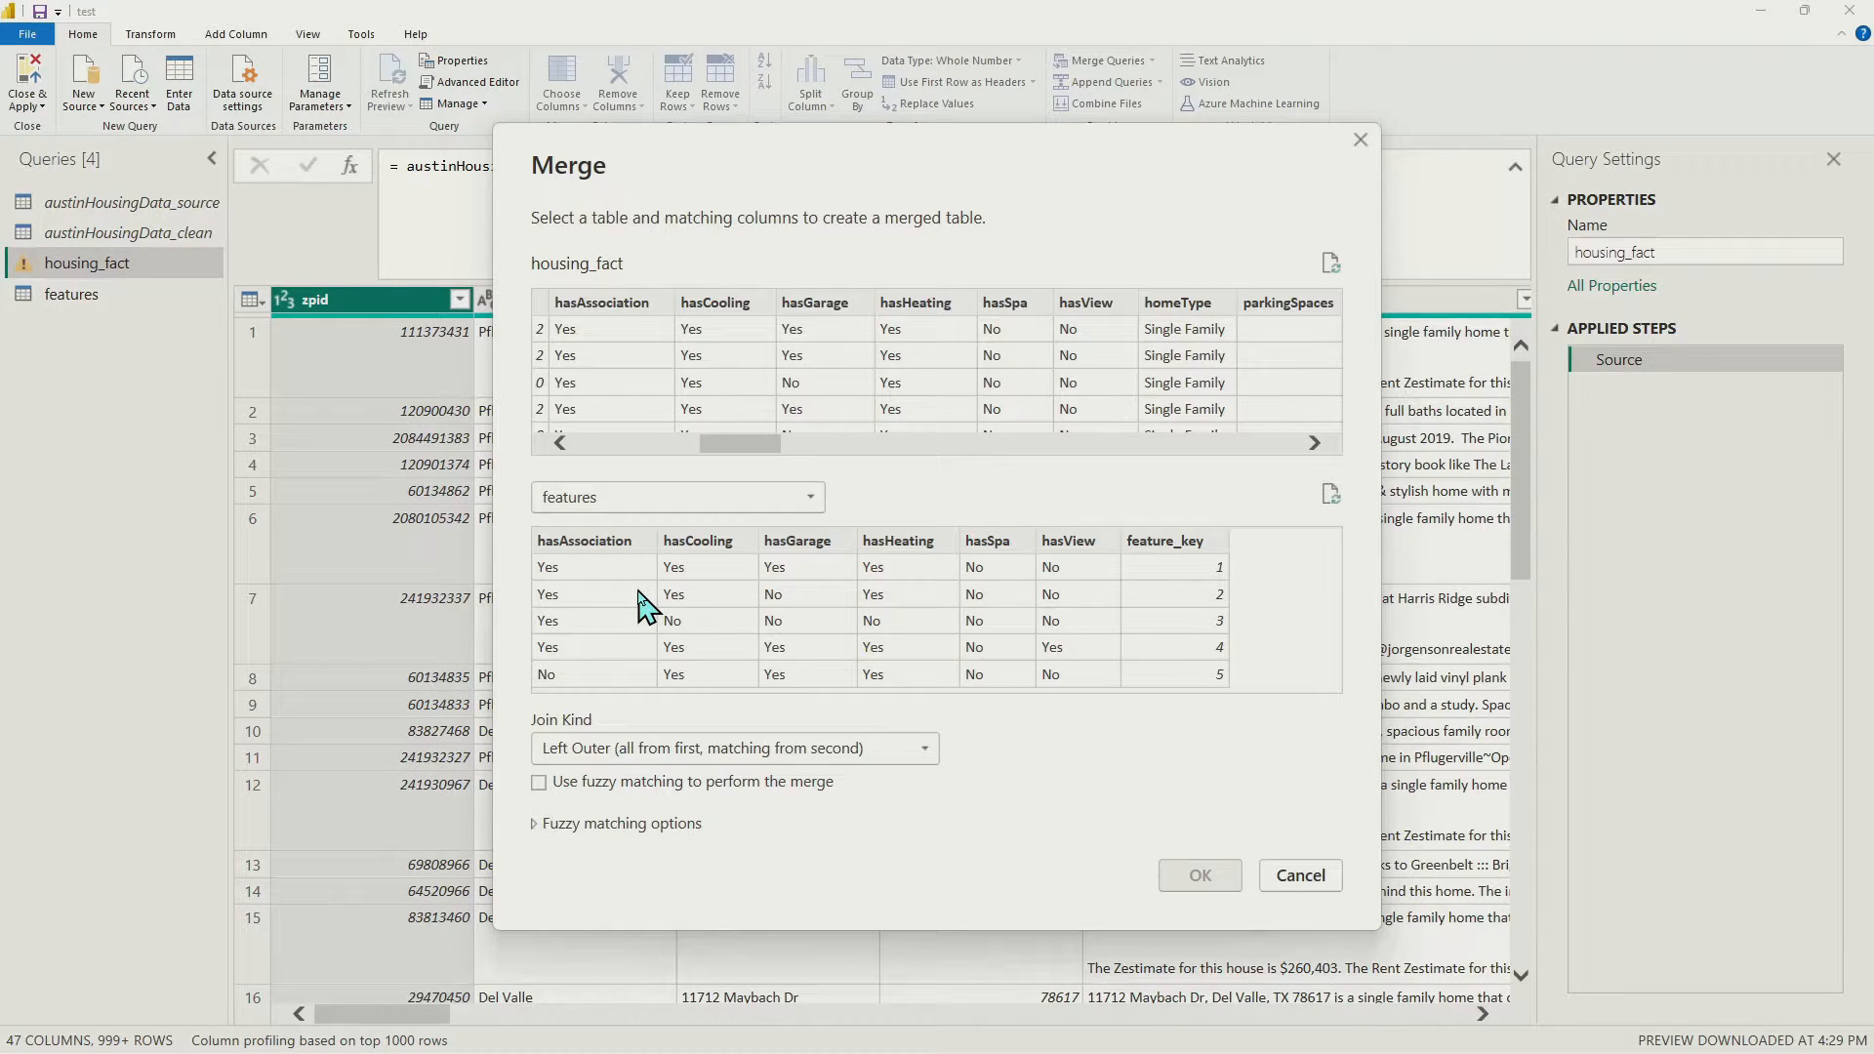
Pair hasAssociation and hasCooling as the first two matching columns in both tables
{"action": "left_click", "coordinate": [613, 312]}
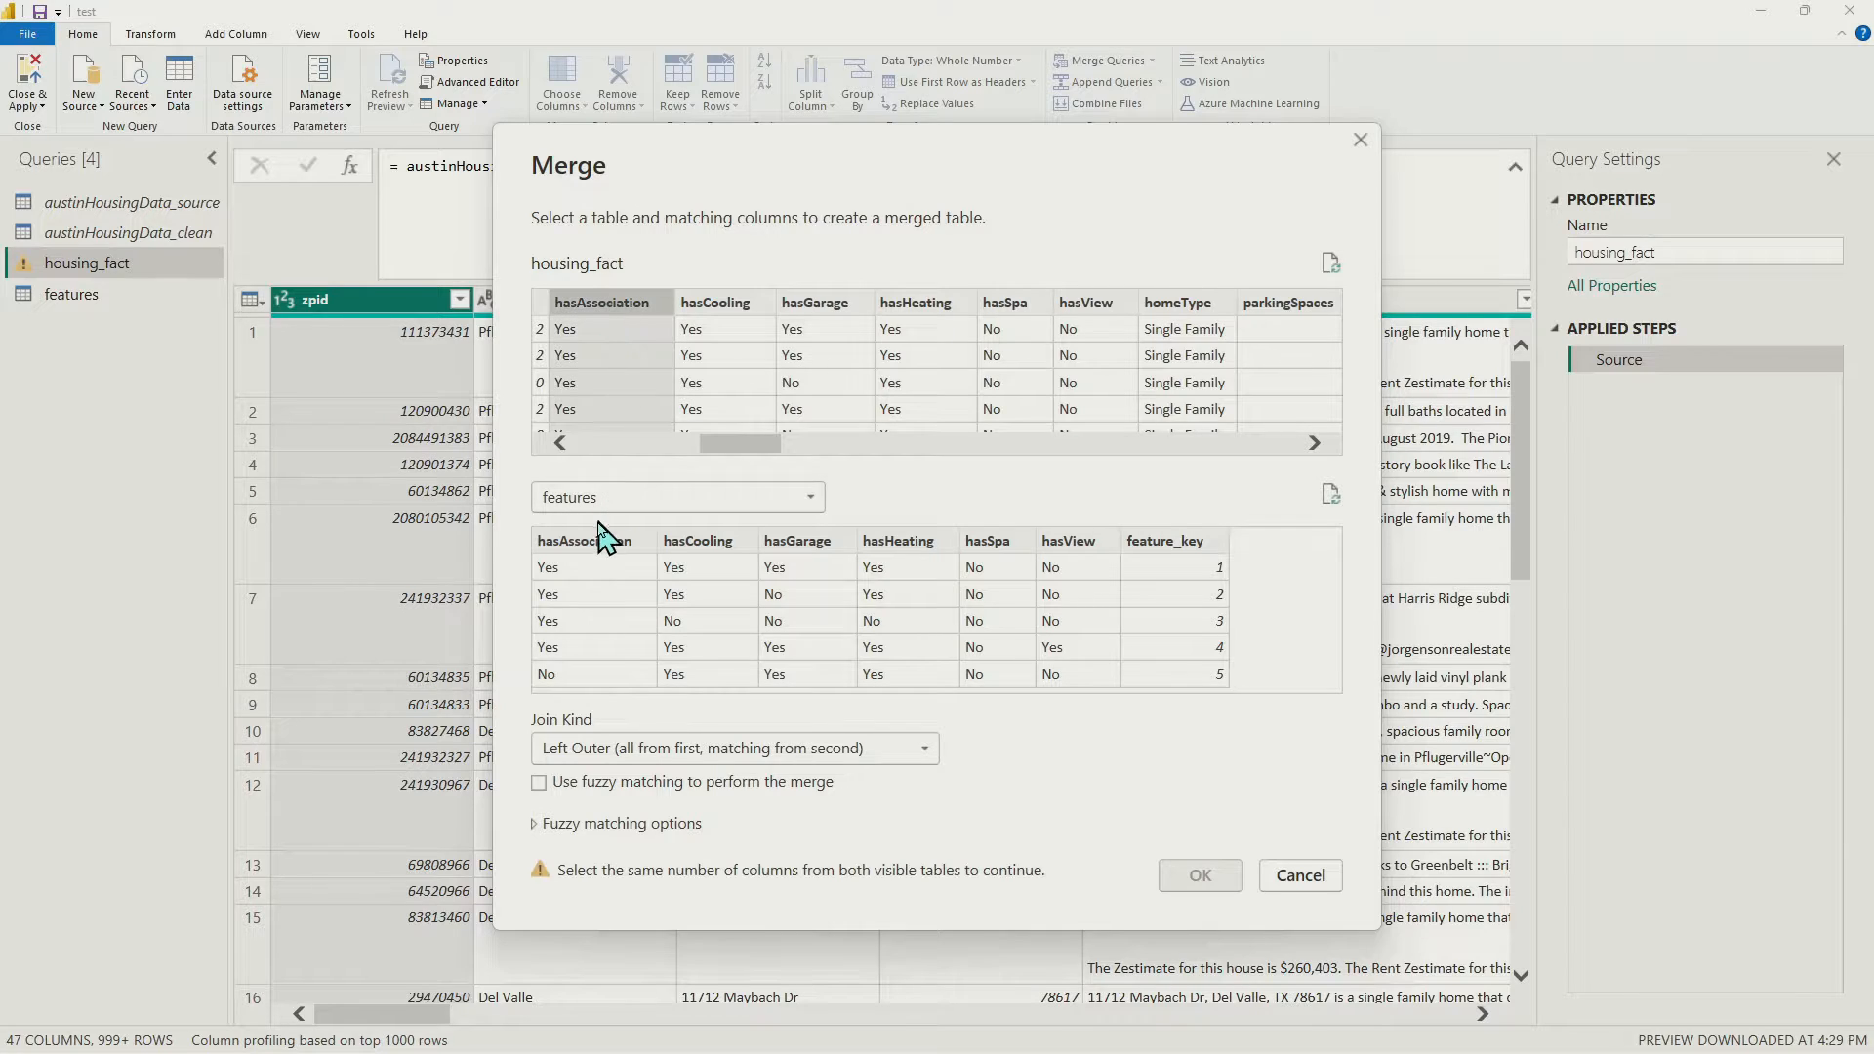
{"action": "left_click", "coordinate": [605, 547]}
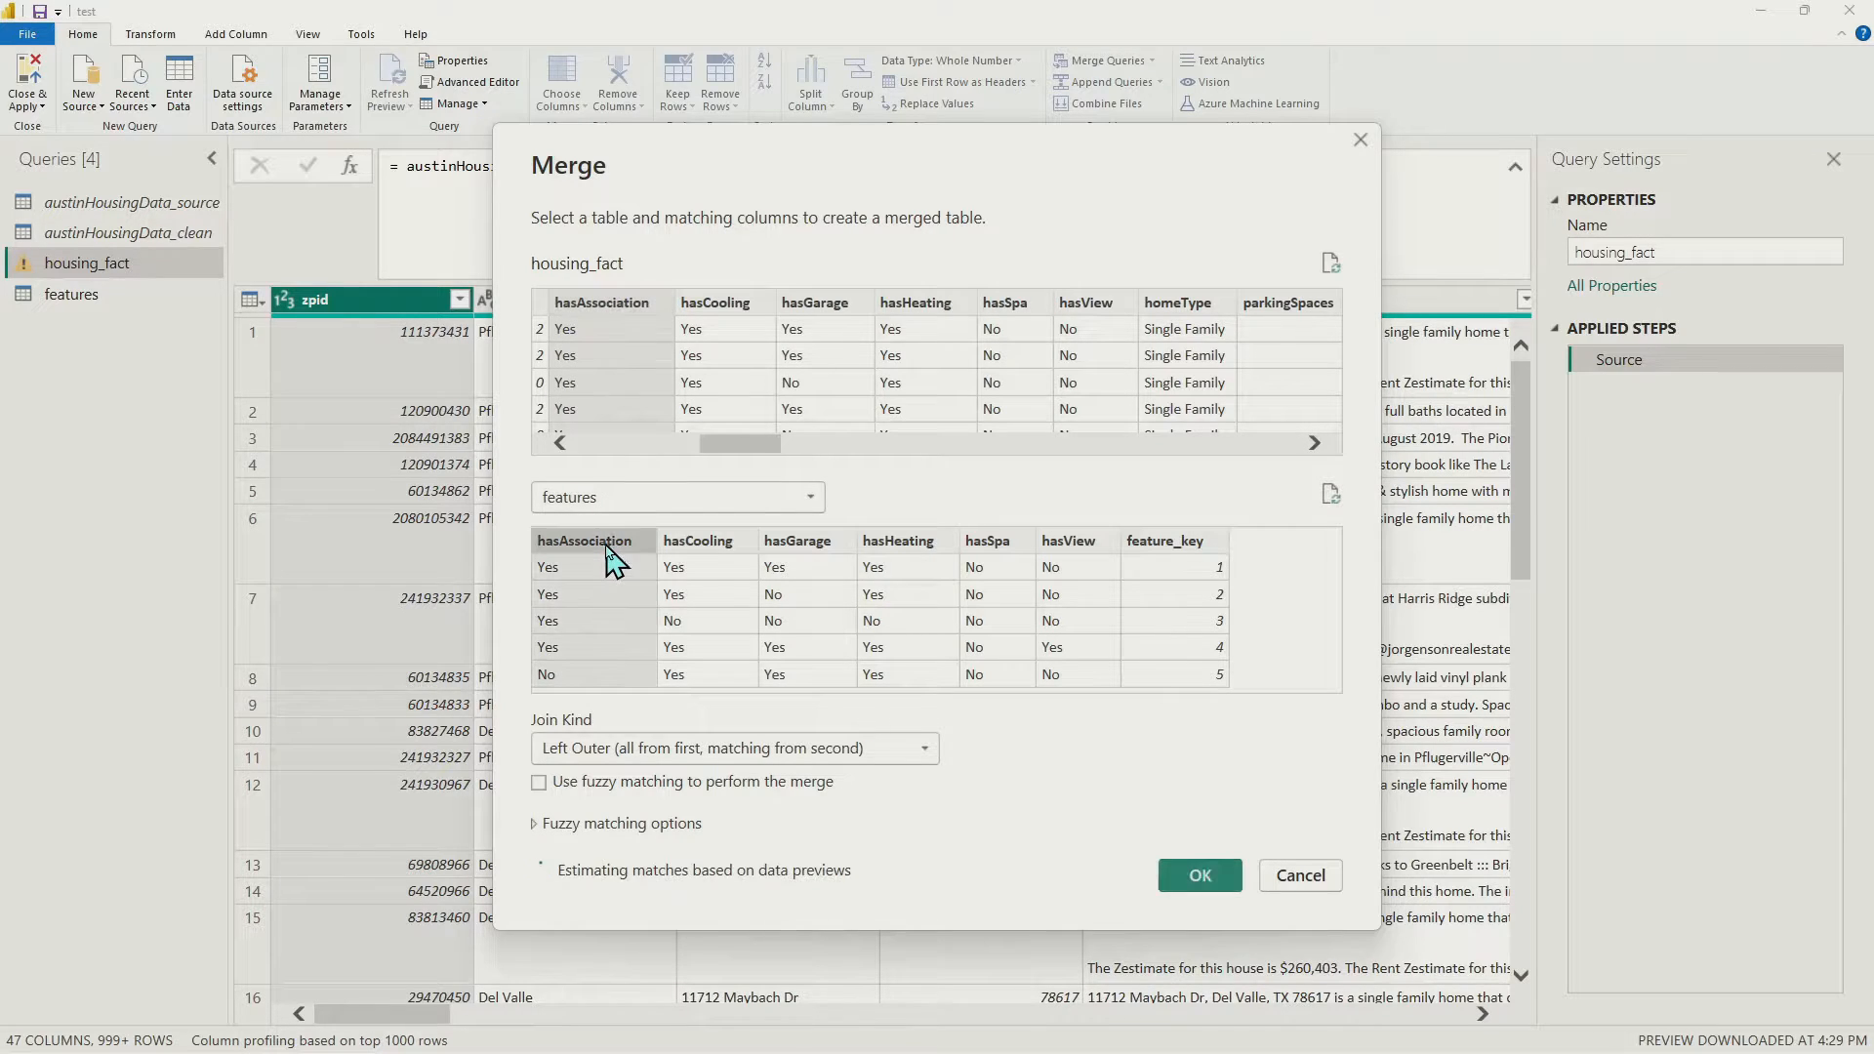
{"action": "left_click", "coordinate": [714, 307]}
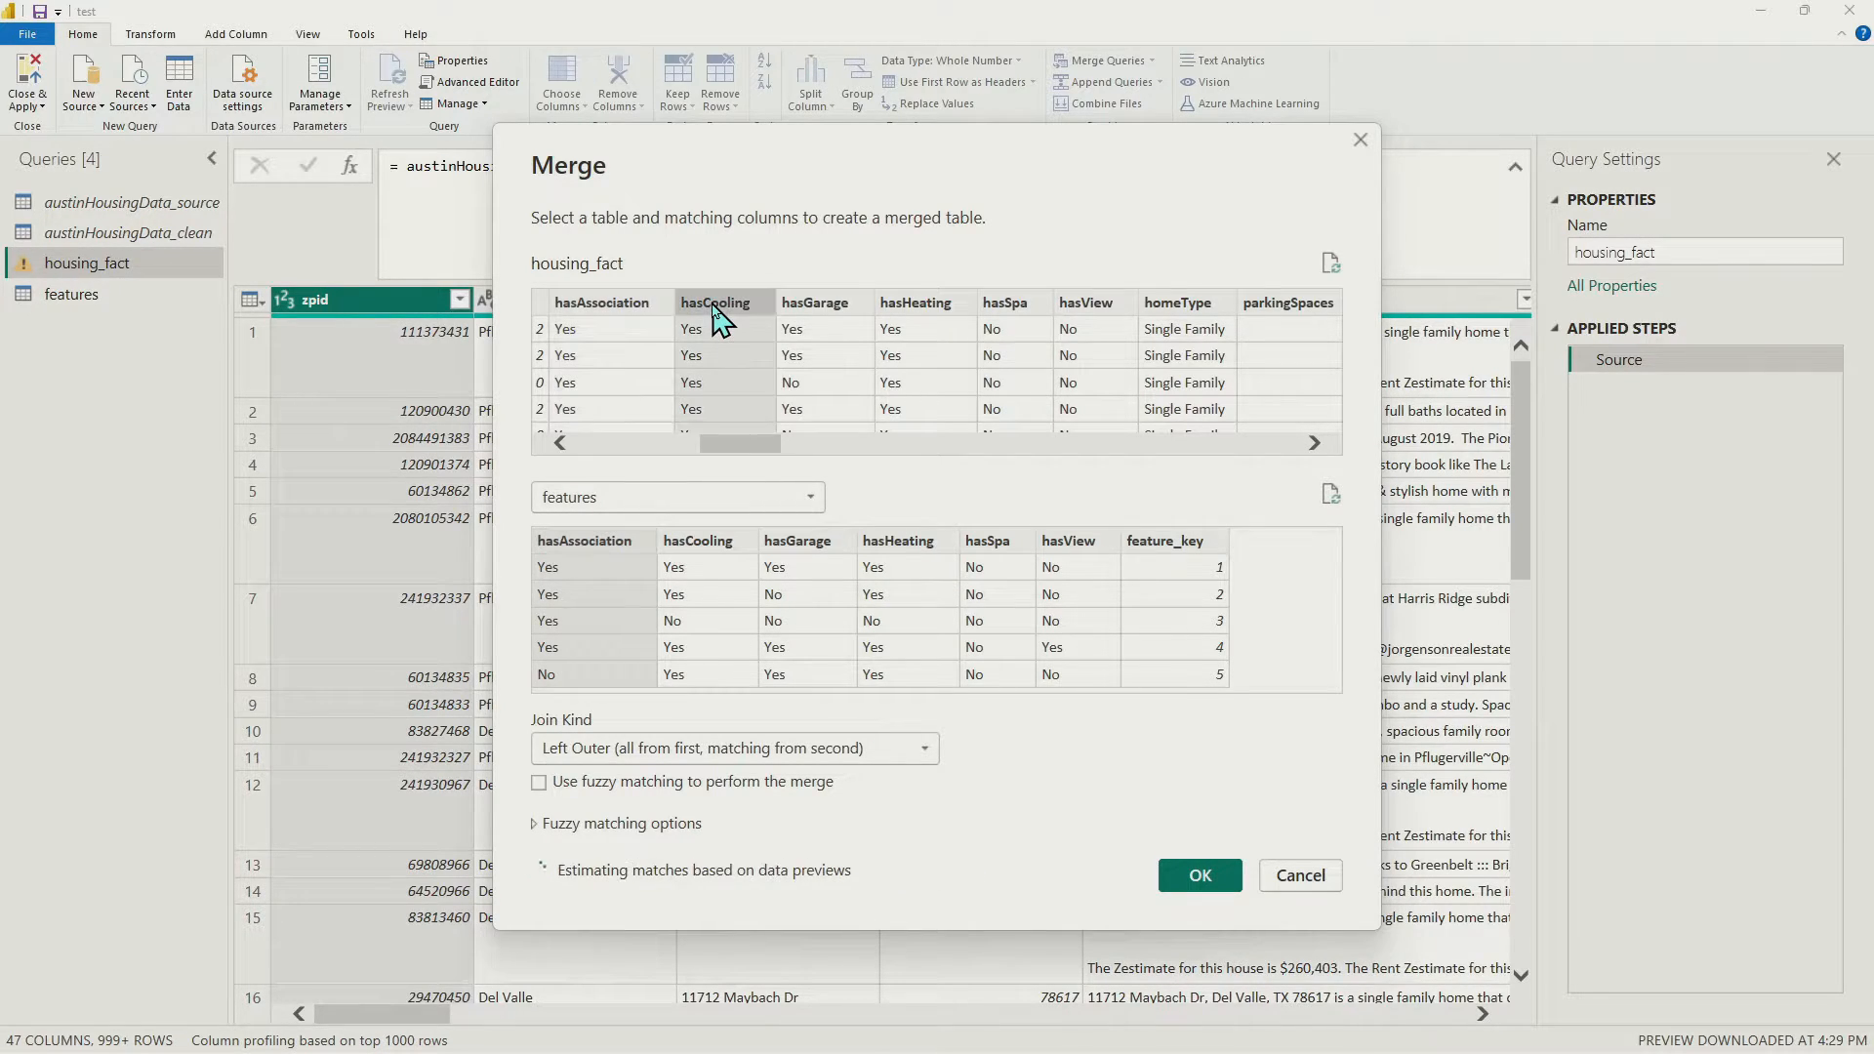
{"action": "left_click", "coordinate": [621, 327]}
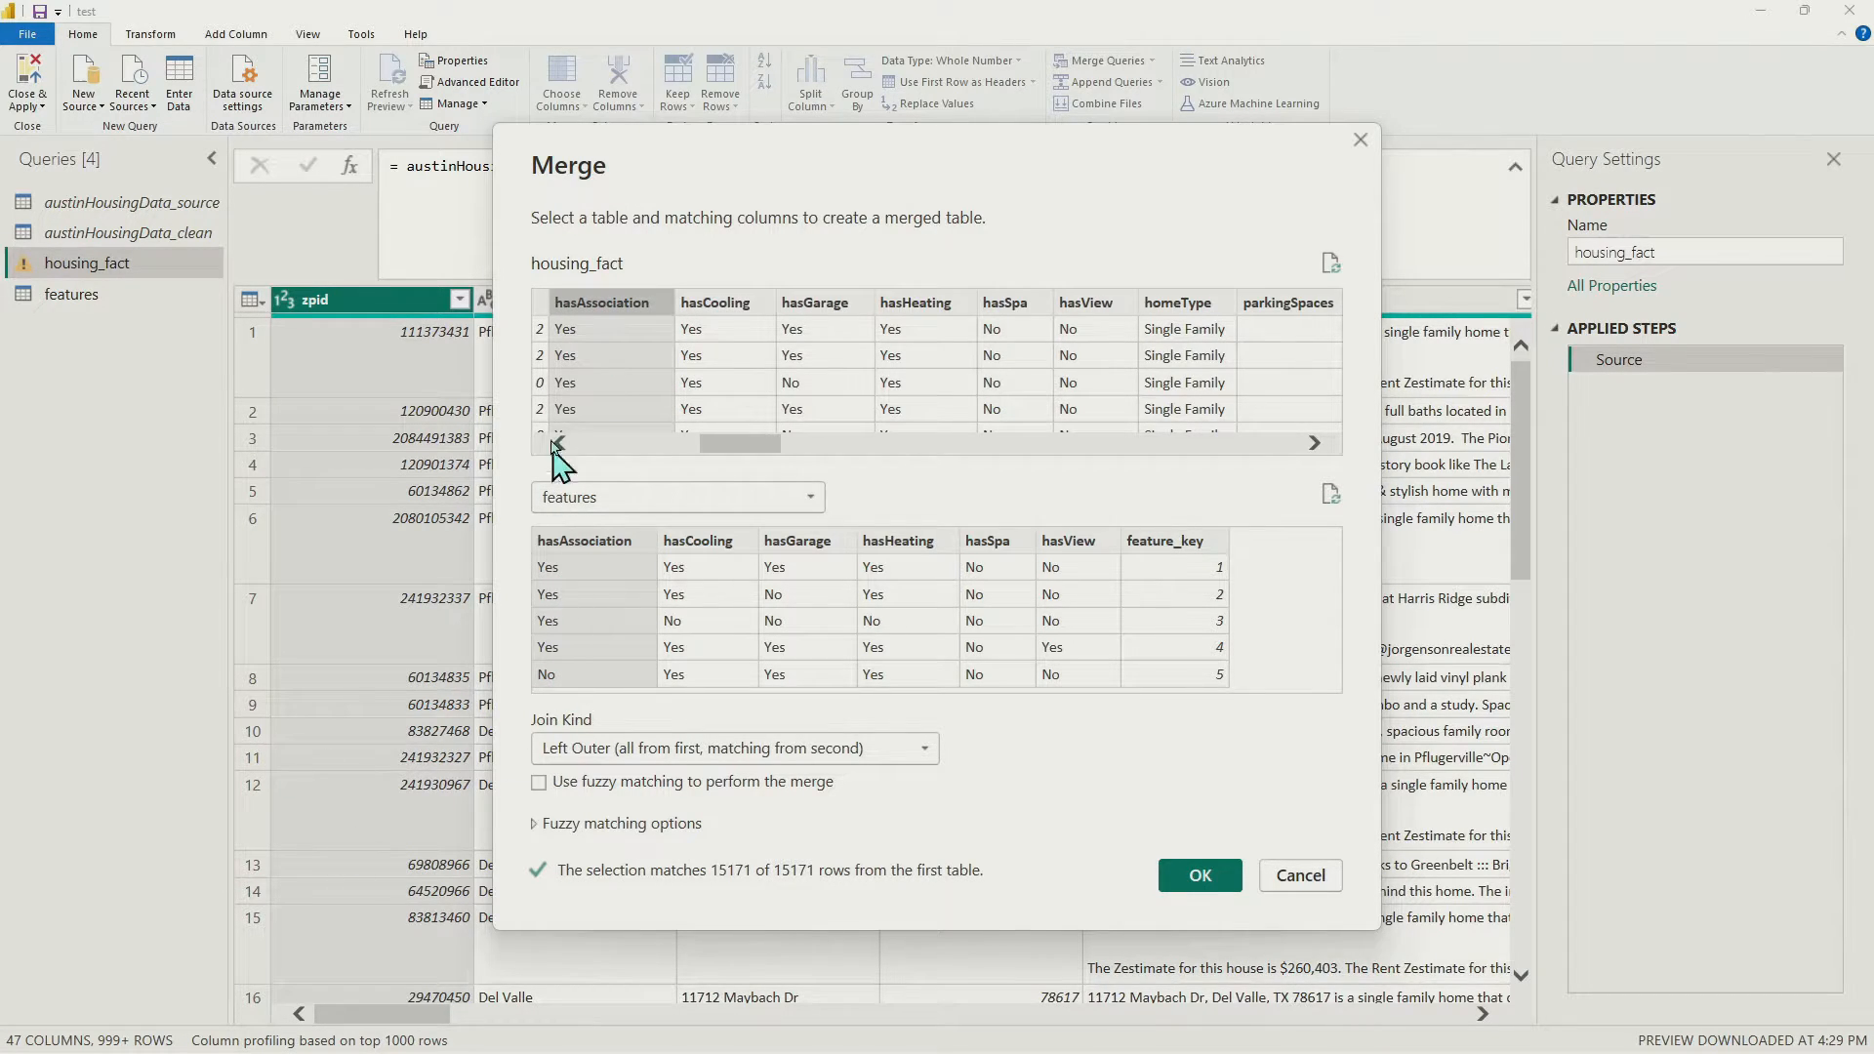
{"action": "left_click", "coordinate": [720, 315], "text": "ctrl"}
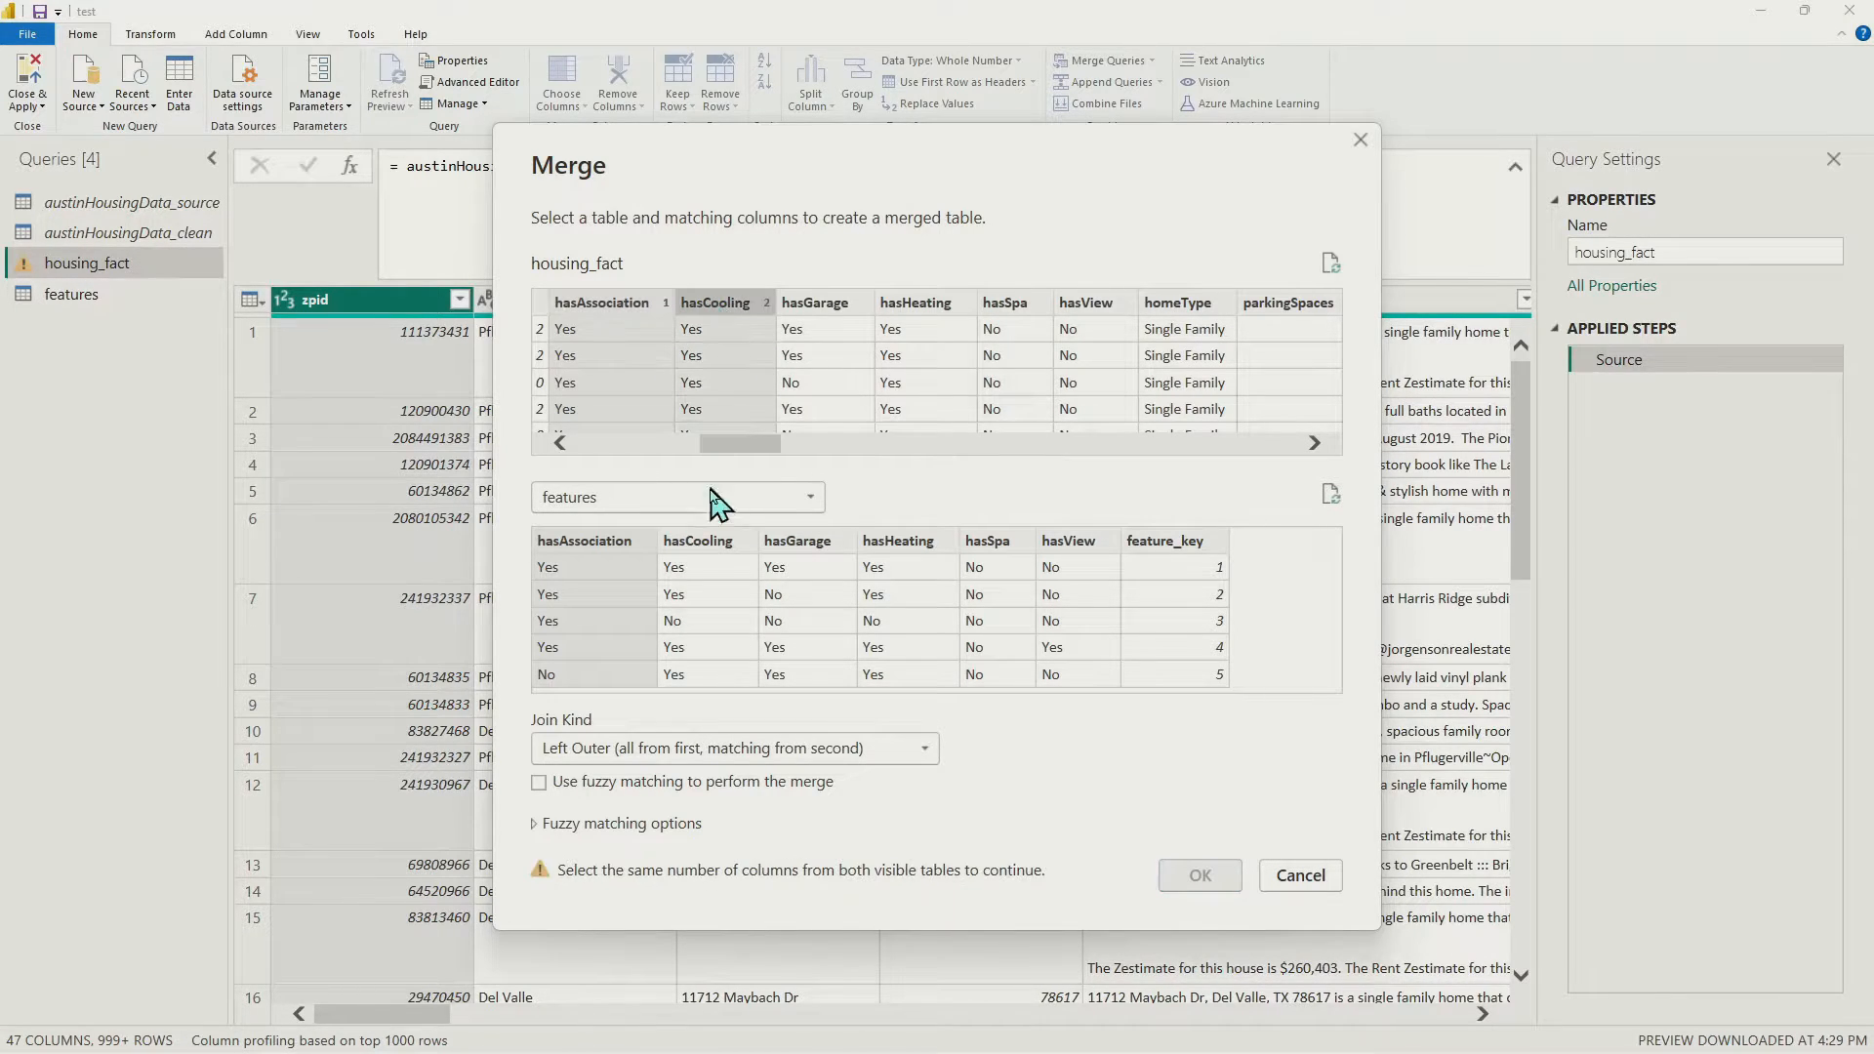
{"action": "left_click", "coordinate": [710, 546], "text": "ctrl"}
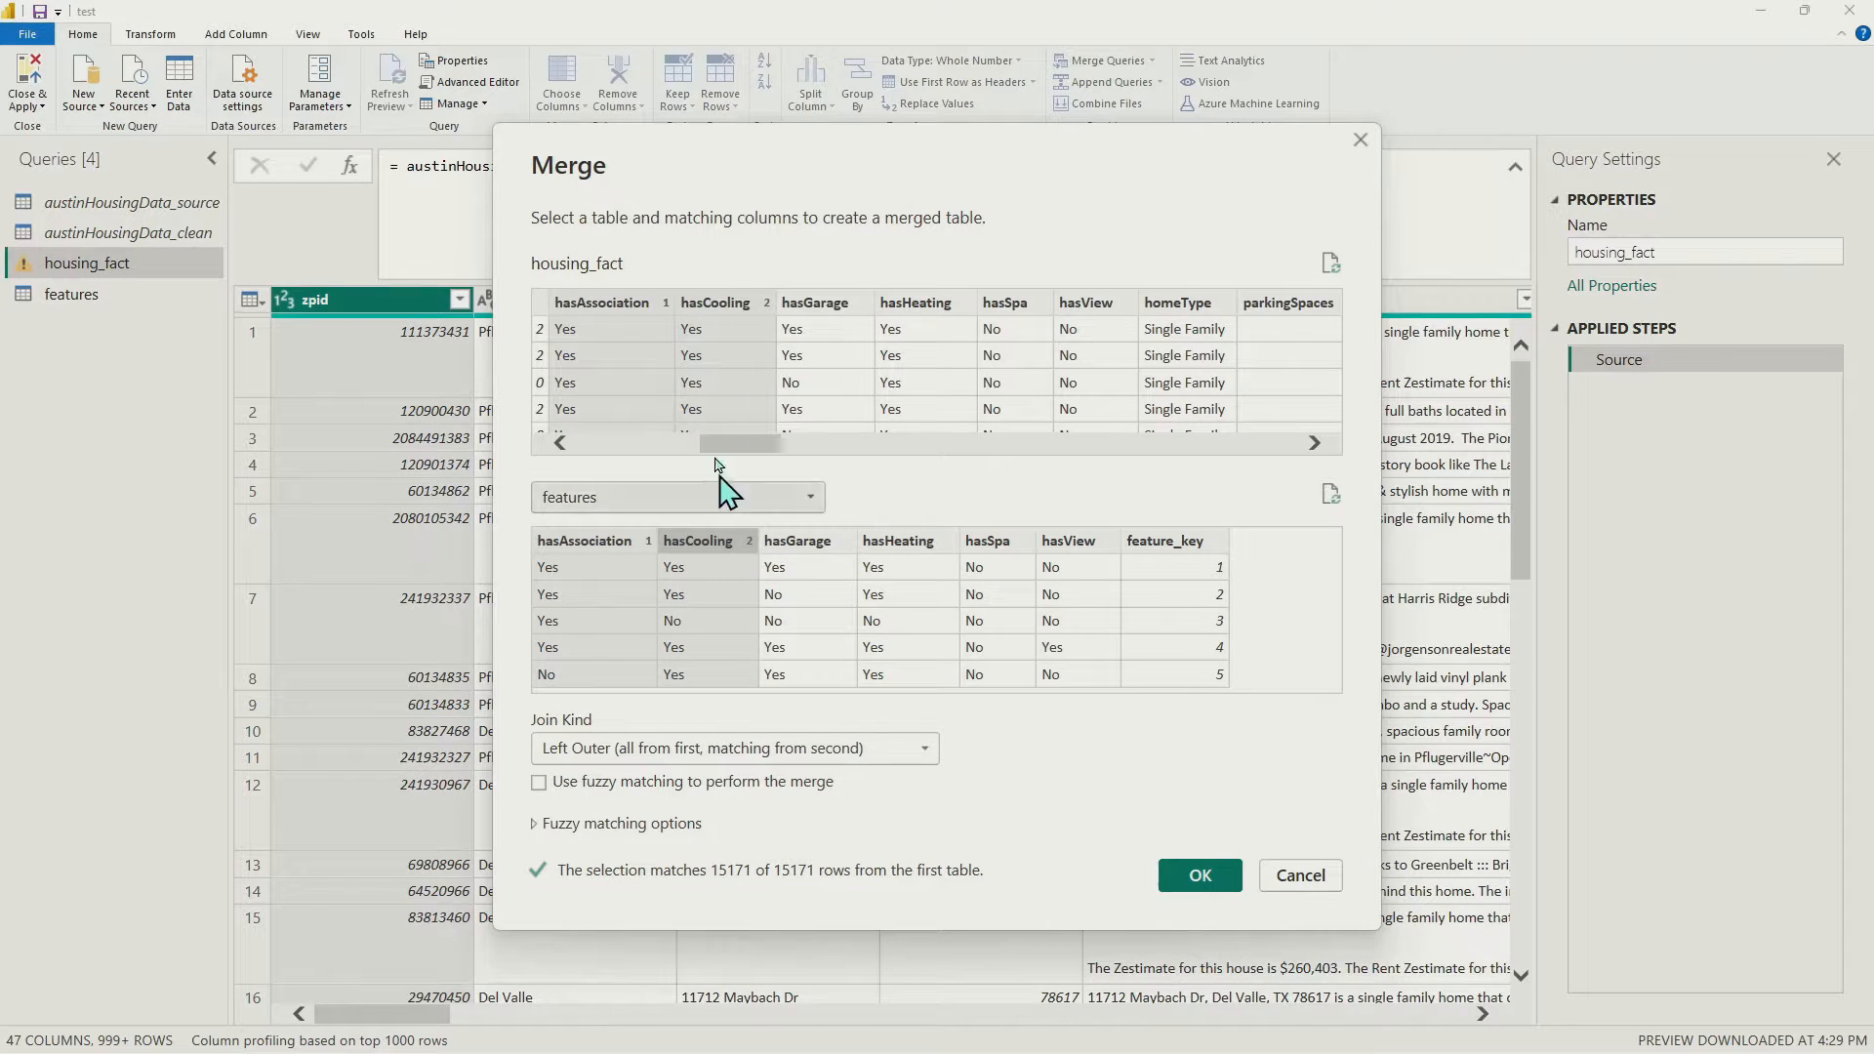
Add hasGarage, hasHeating, hasSpa and hasView as matching pairs and confirm the Left Outer merge
{"action": "left_click", "coordinate": [820, 314]}
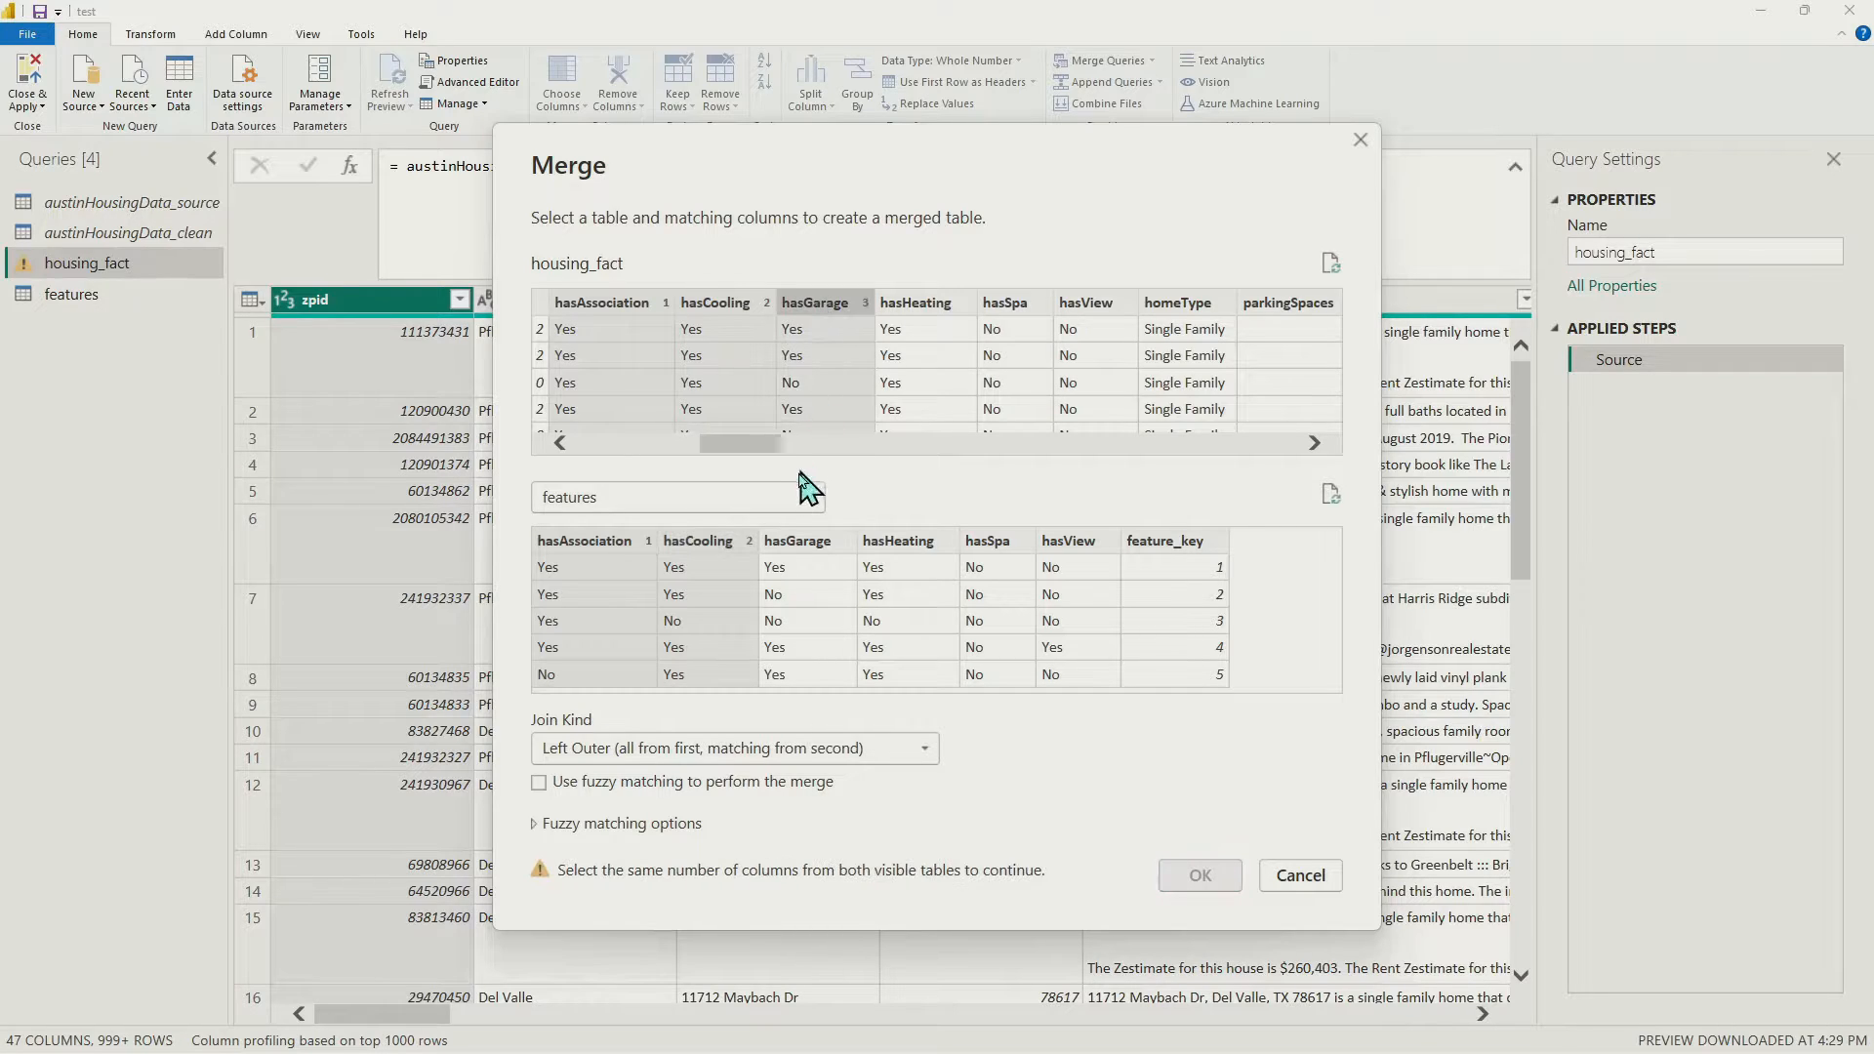
{"action": "left_click", "coordinate": [805, 545]}
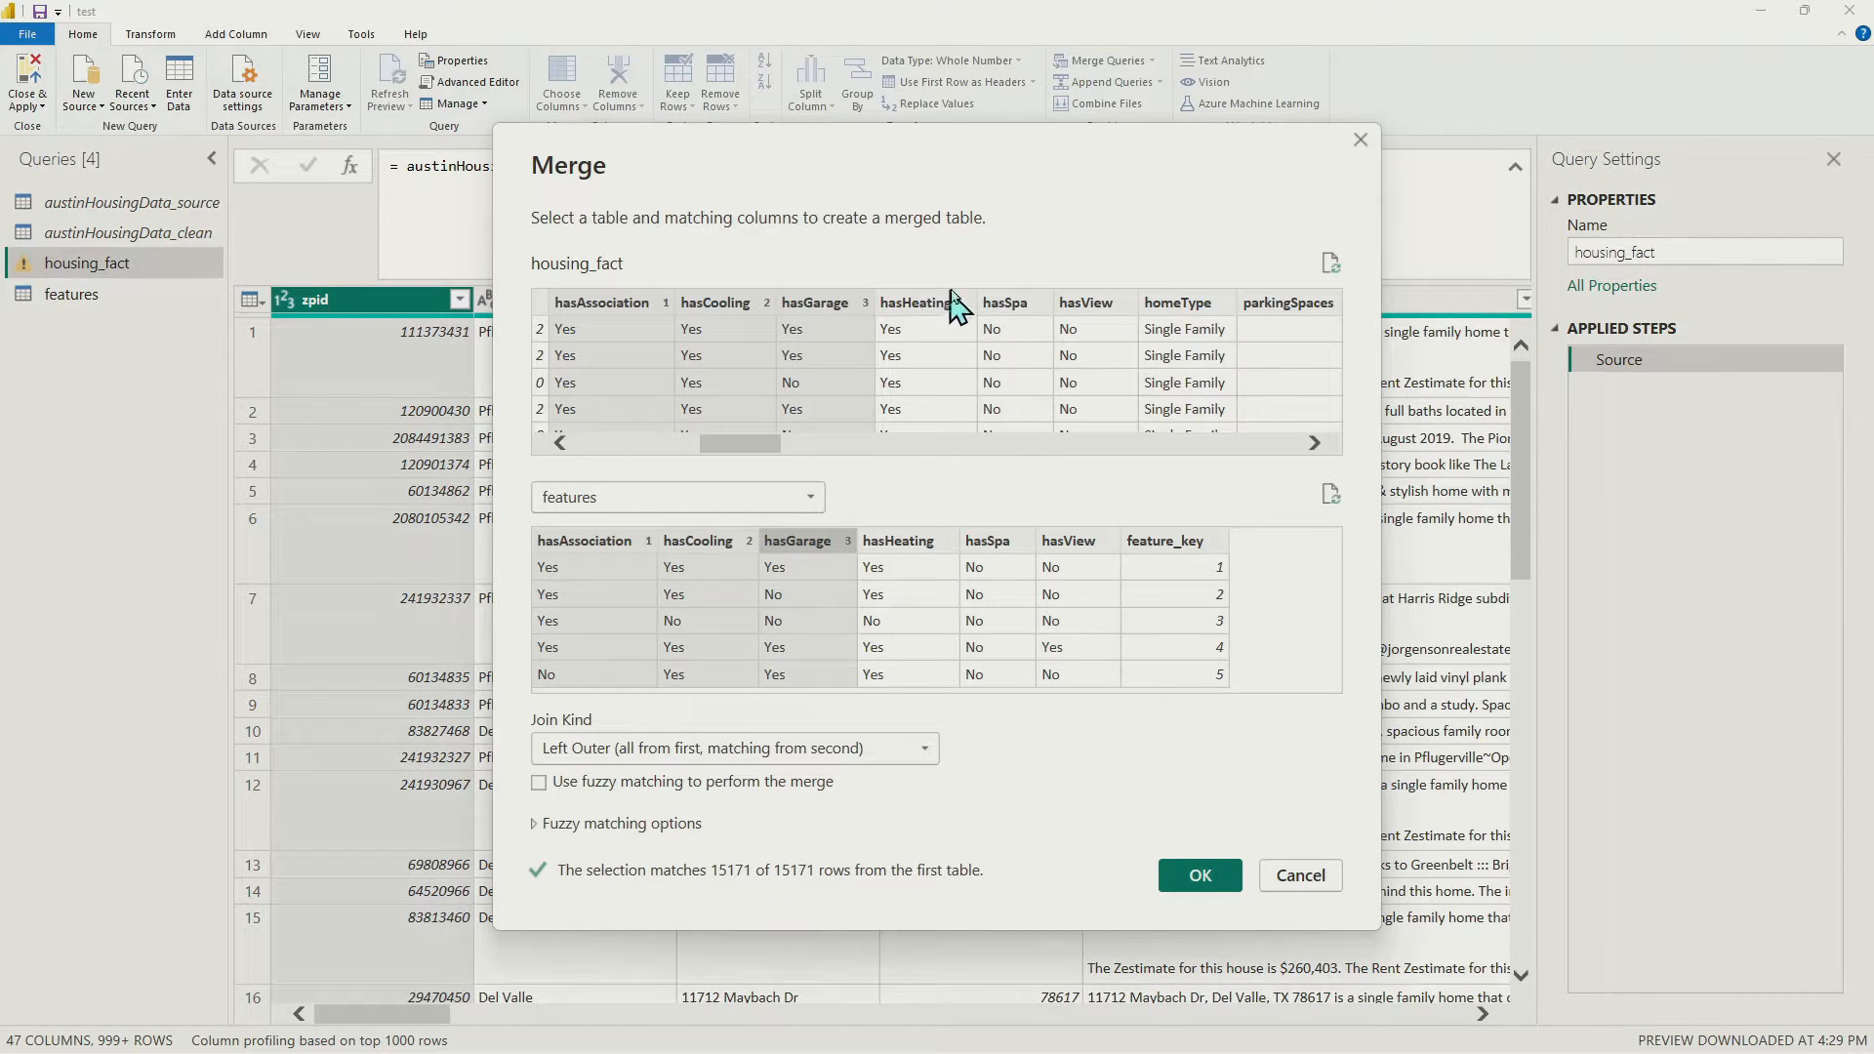
{"action": "left_click", "coordinate": [925, 314]}
{"action": "left_click", "coordinate": [912, 553]}
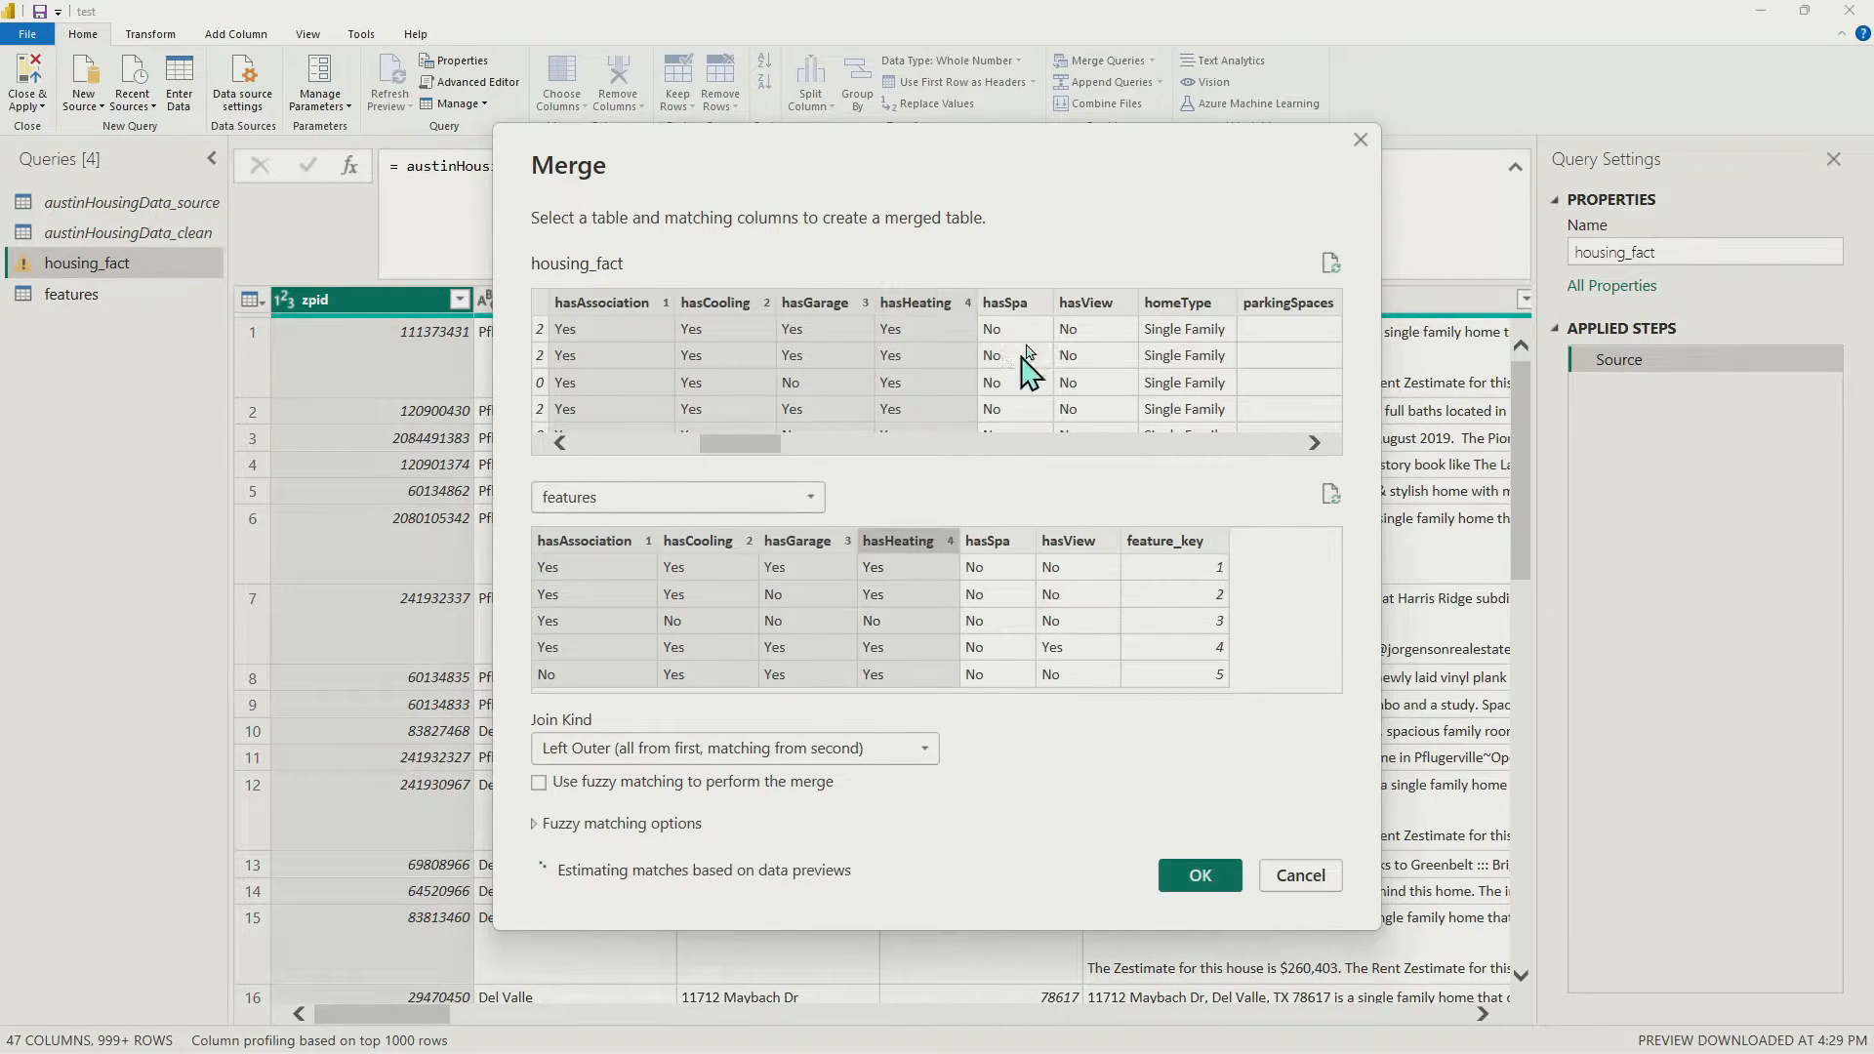
{"action": "left_click", "coordinate": [1027, 309]}
{"action": "left_click", "coordinate": [997, 549]}
{"action": "left_click", "coordinate": [1102, 300]}
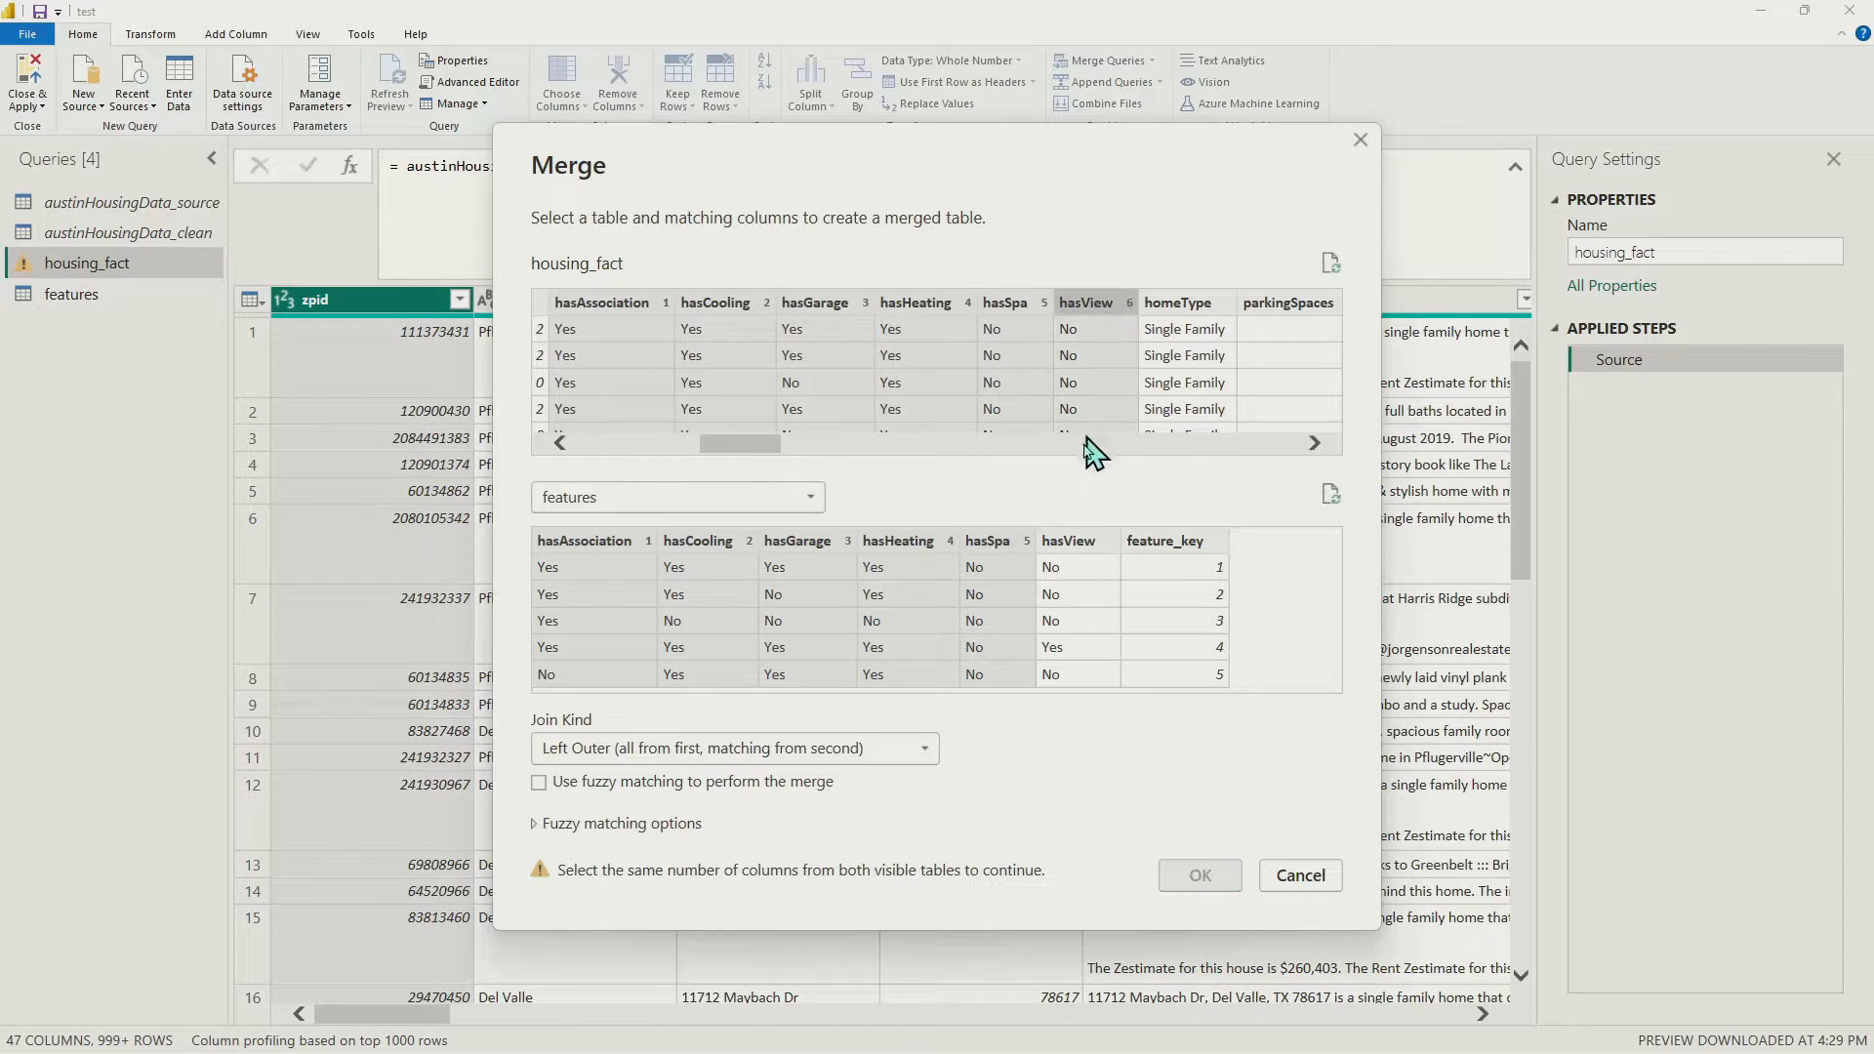
{"action": "left_click", "coordinate": [1082, 554]}
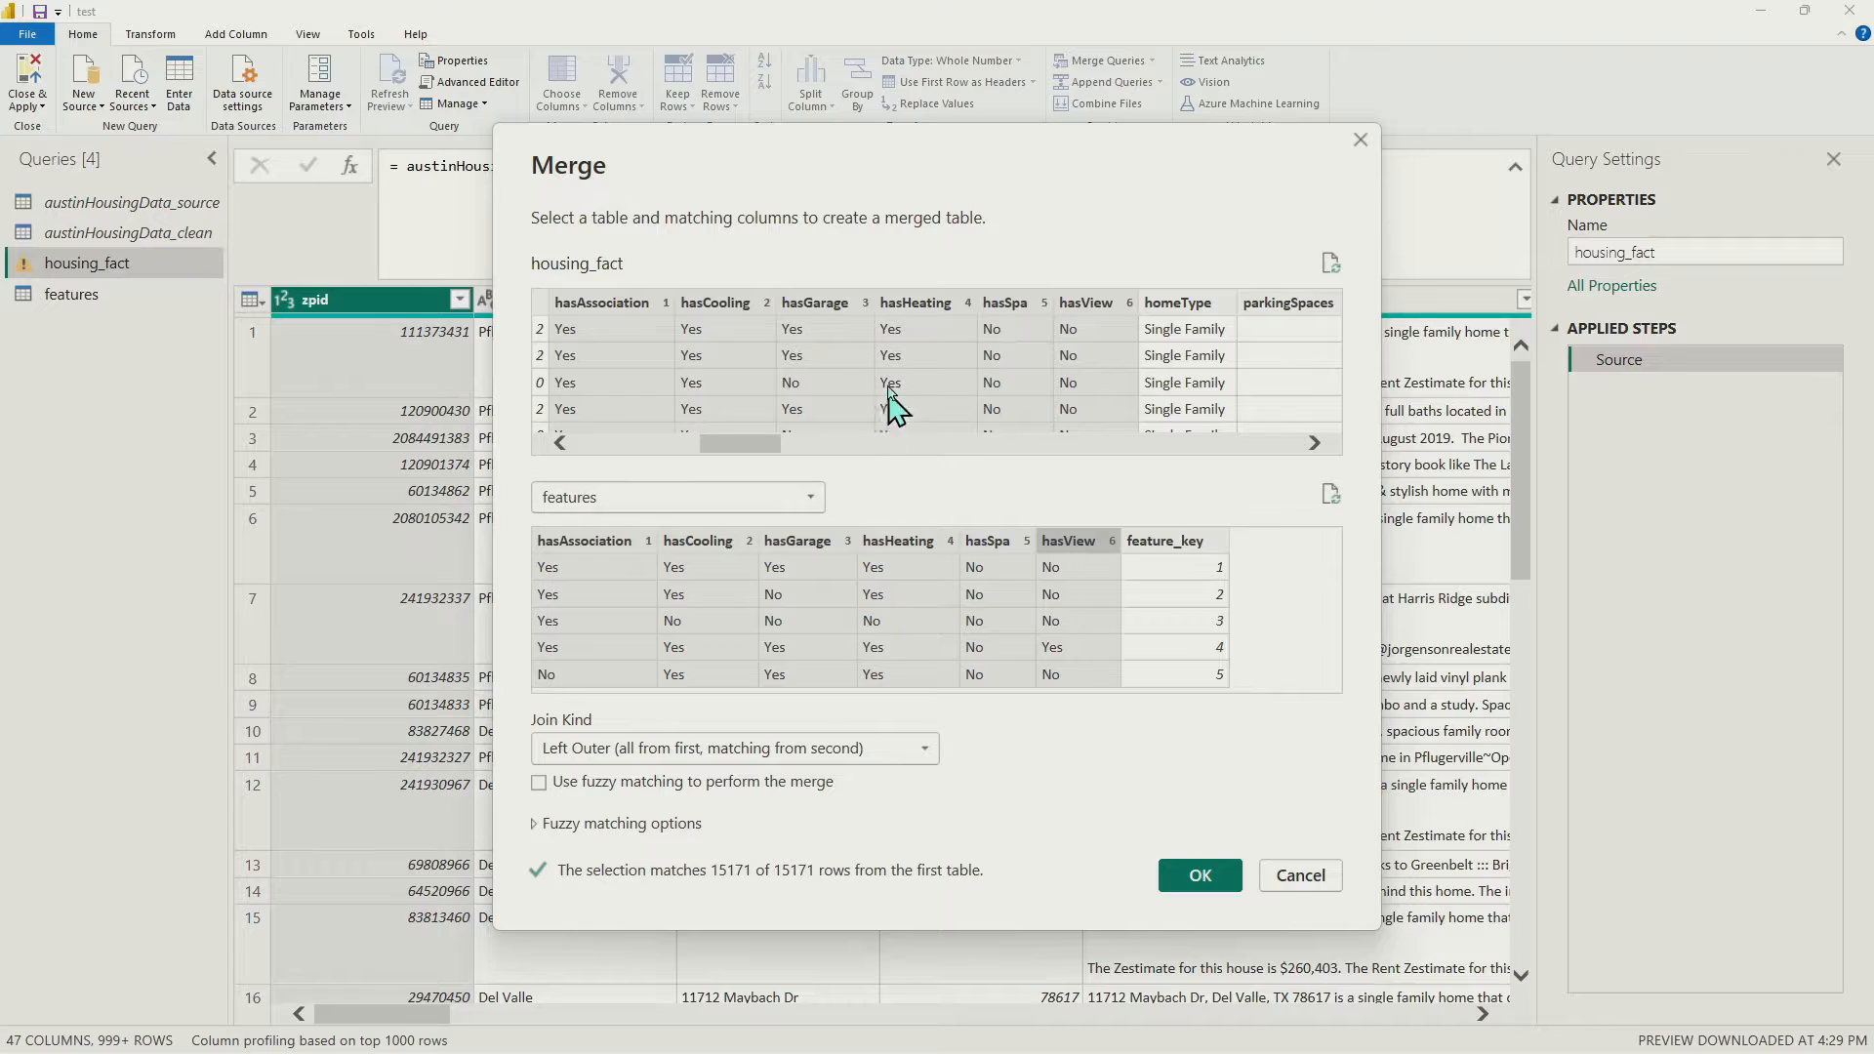
{"action": "left_click", "coordinate": [1201, 877]}
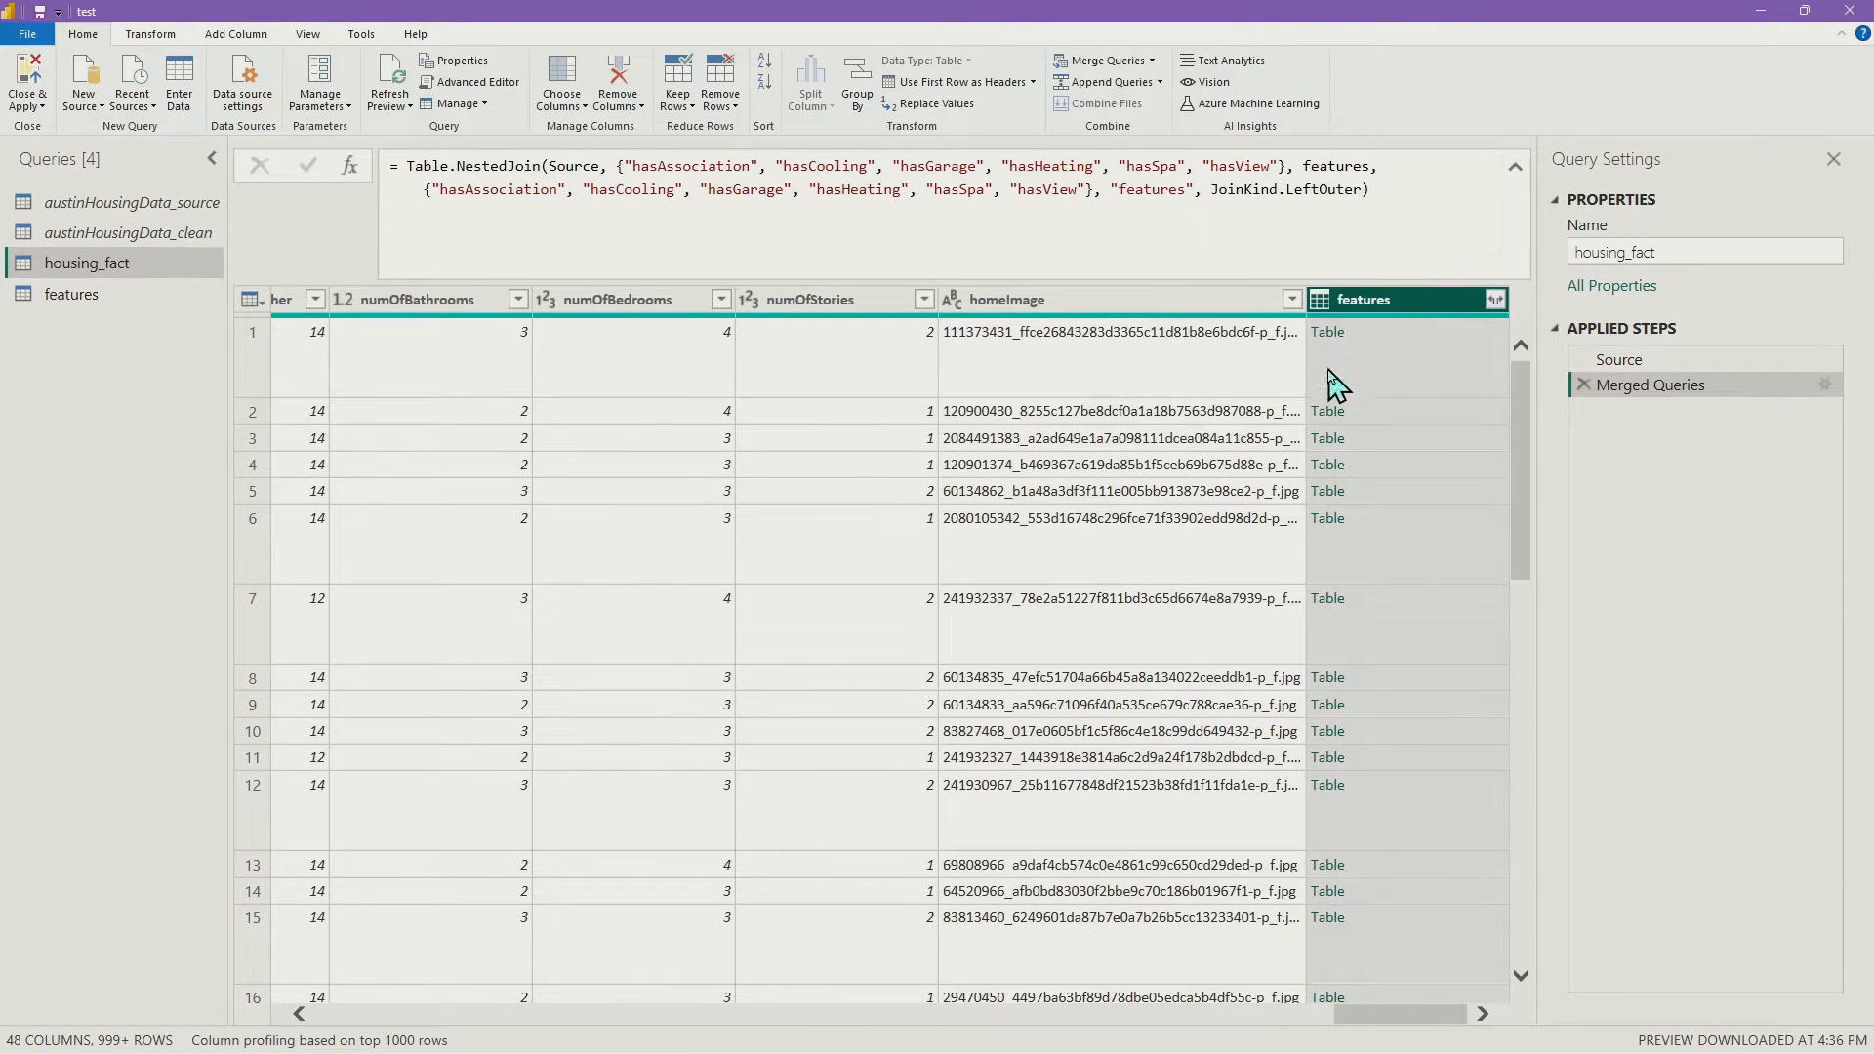
Expand the merged features column into only feature_key
{"action": "left_click", "coordinate": [1496, 301]}
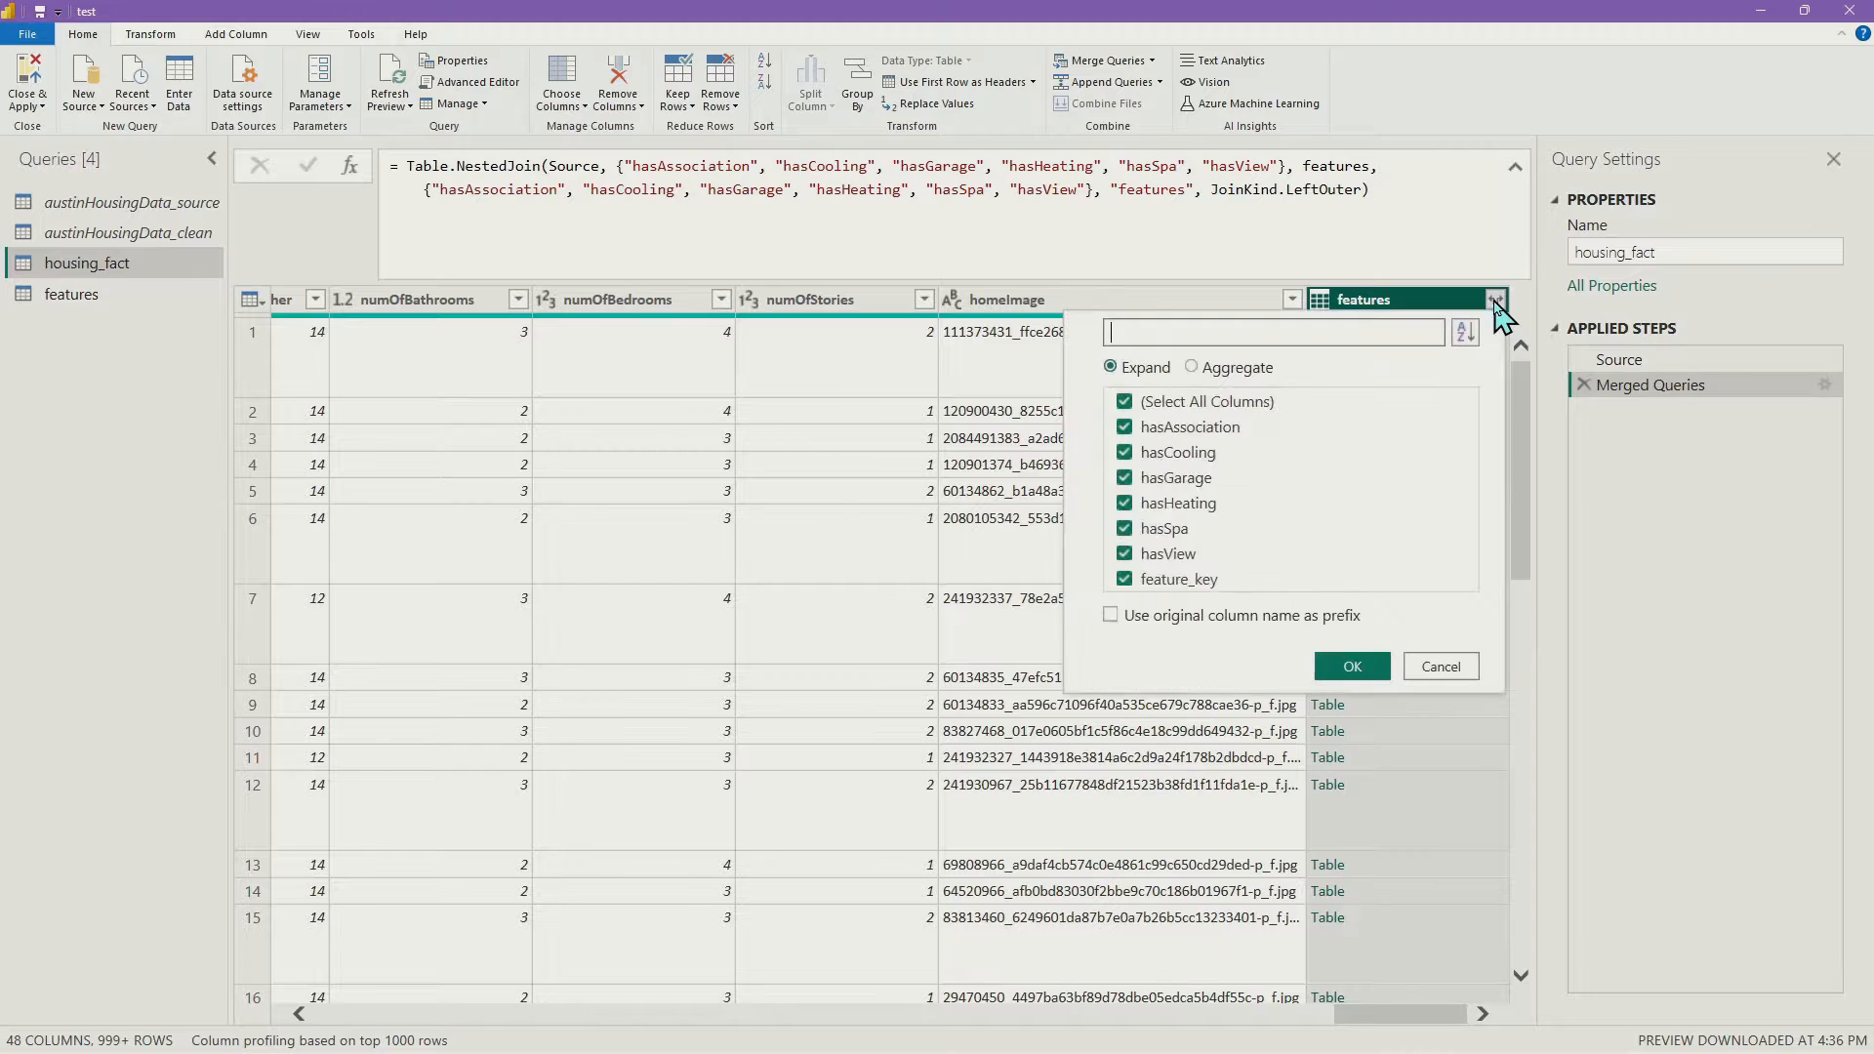
{"action": "left_click", "coordinate": [1125, 403]}
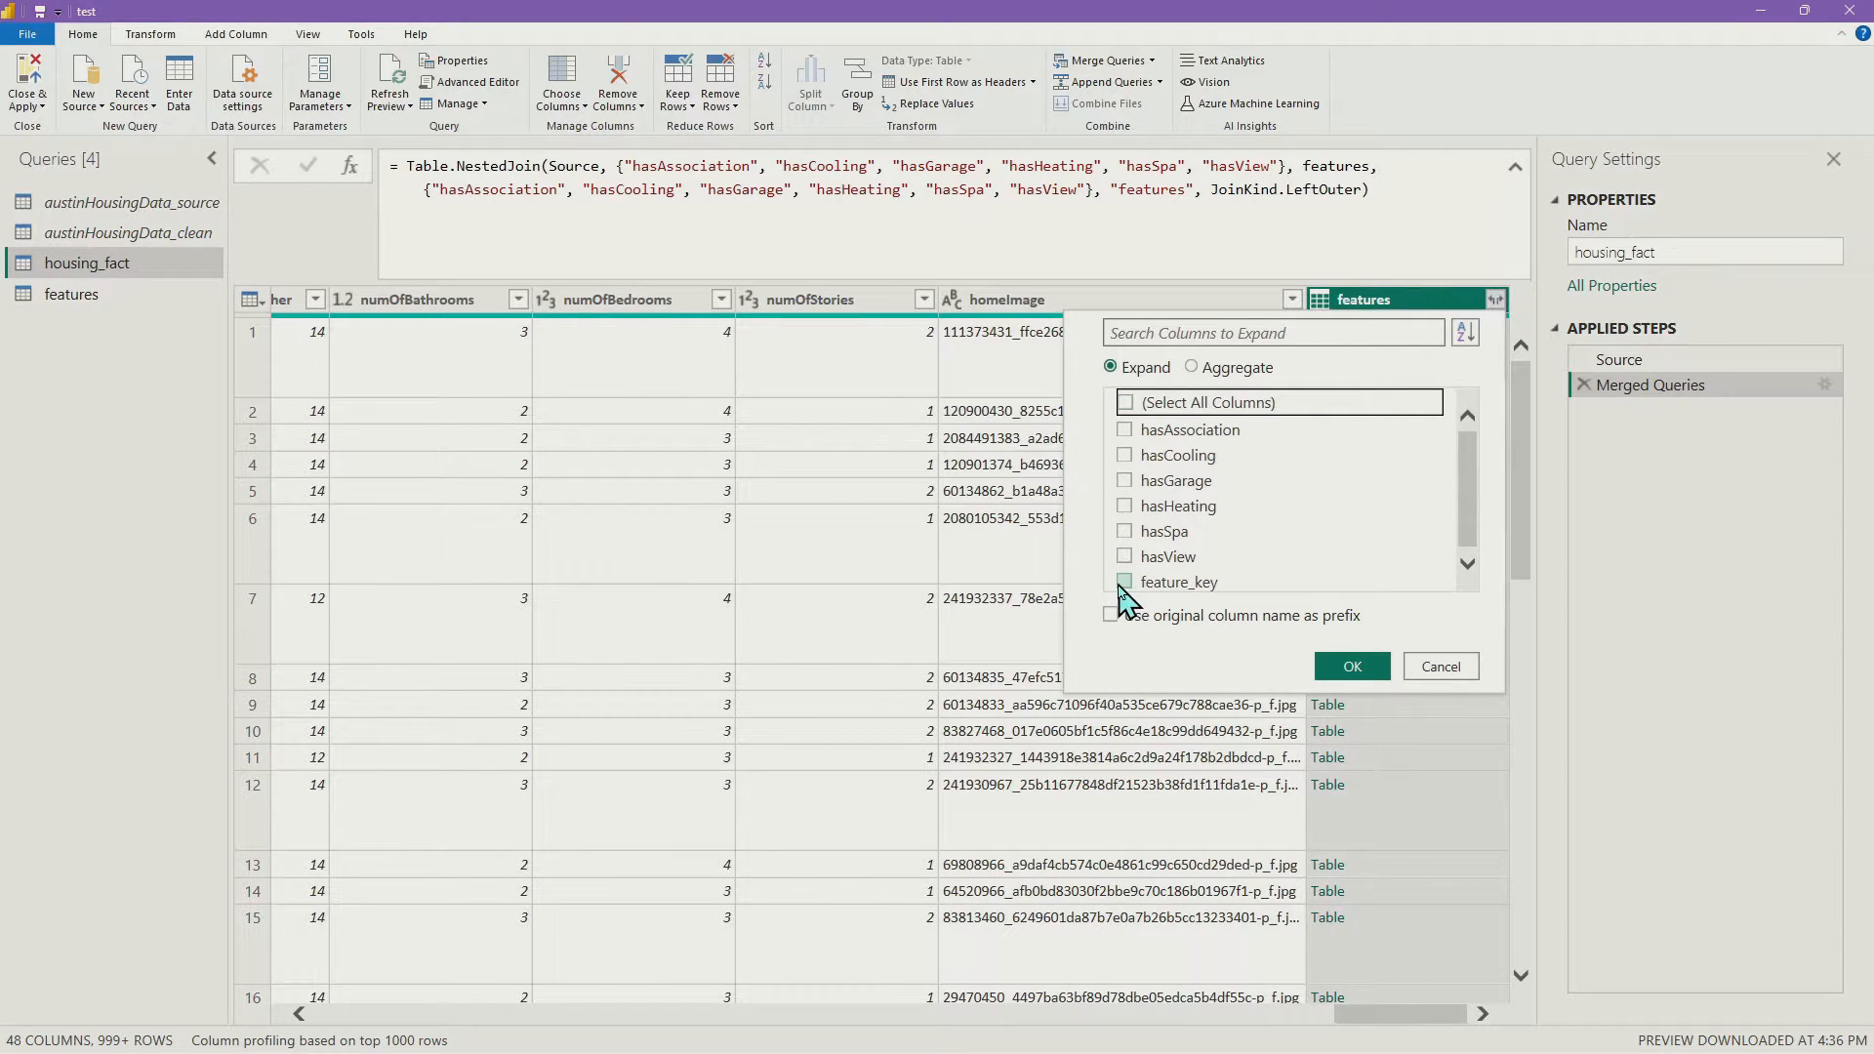
{"action": "left_click", "coordinate": [1125, 583]}
{"action": "left_click", "coordinate": [1353, 669]}
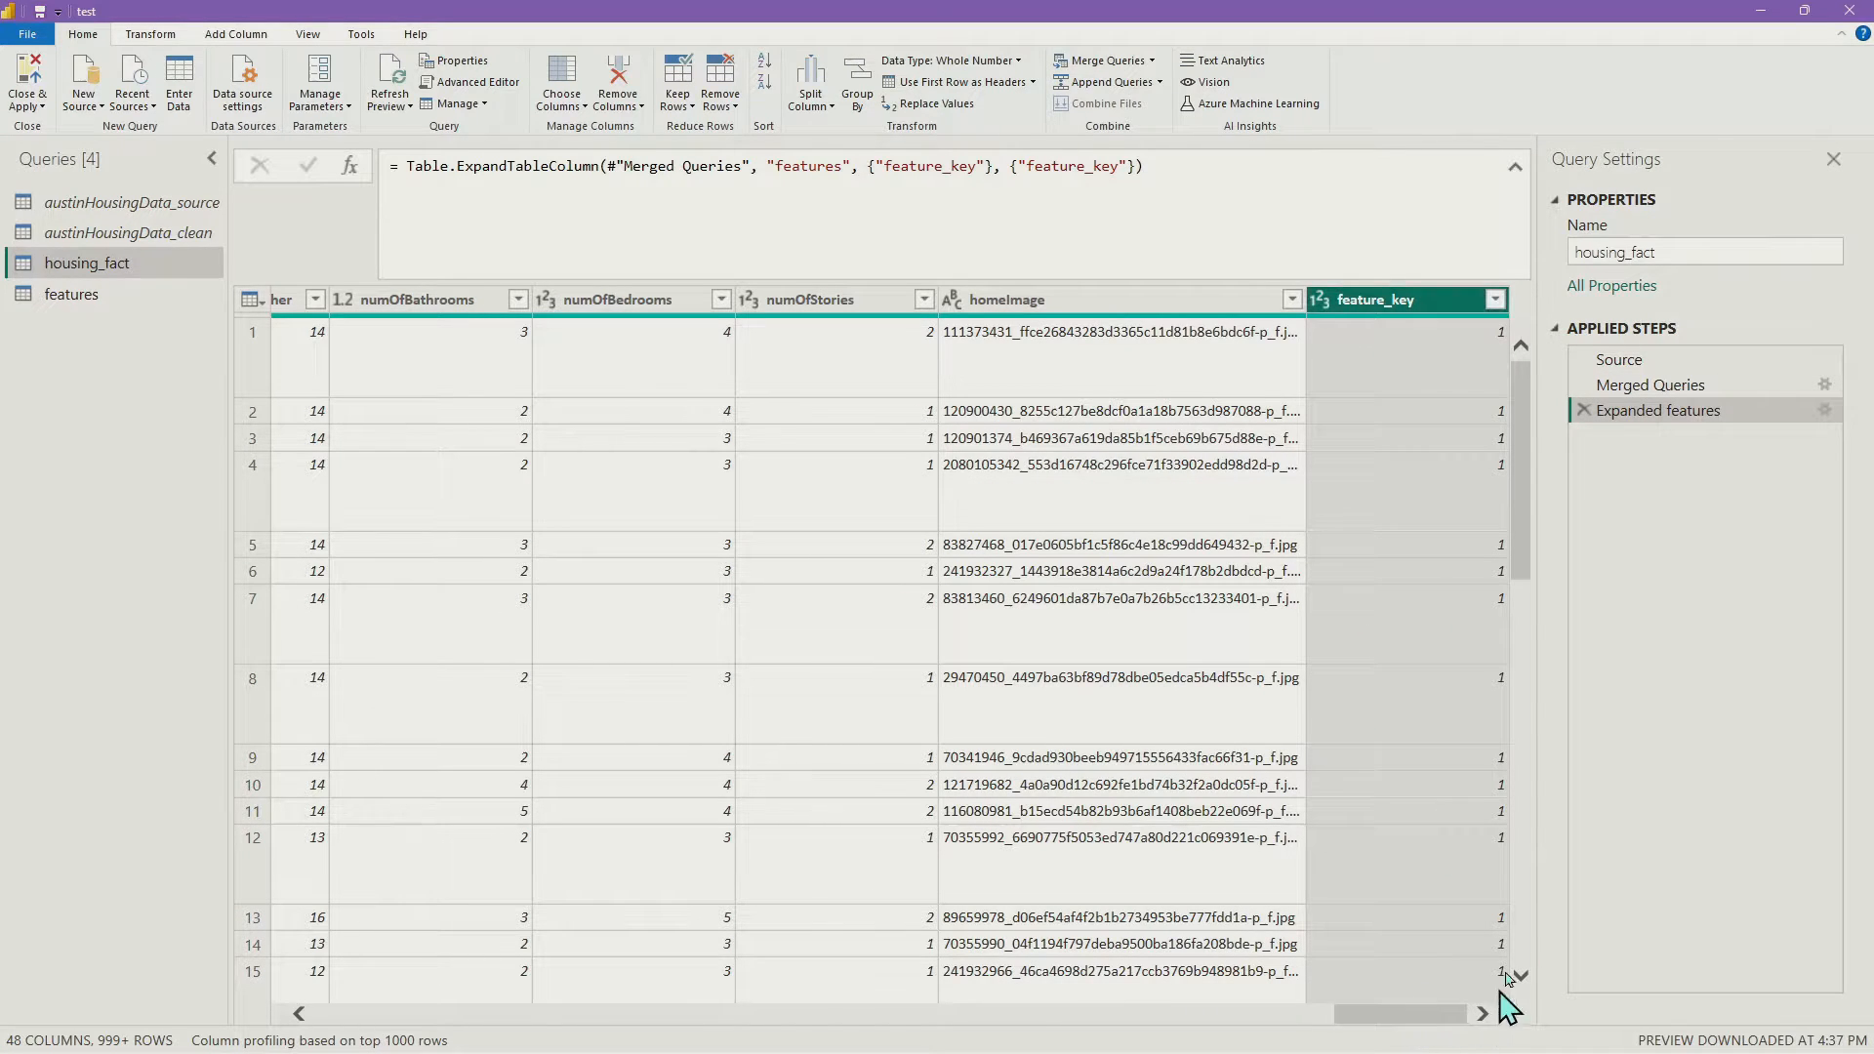
{"action": "scroll", "coordinate": [1469, 420], "scroll_direction": "down", "scroll_amount": 10}
{"action": "scroll", "coordinate": [1476, 445], "scroll_direction": "down", "scroll_amount": 4}
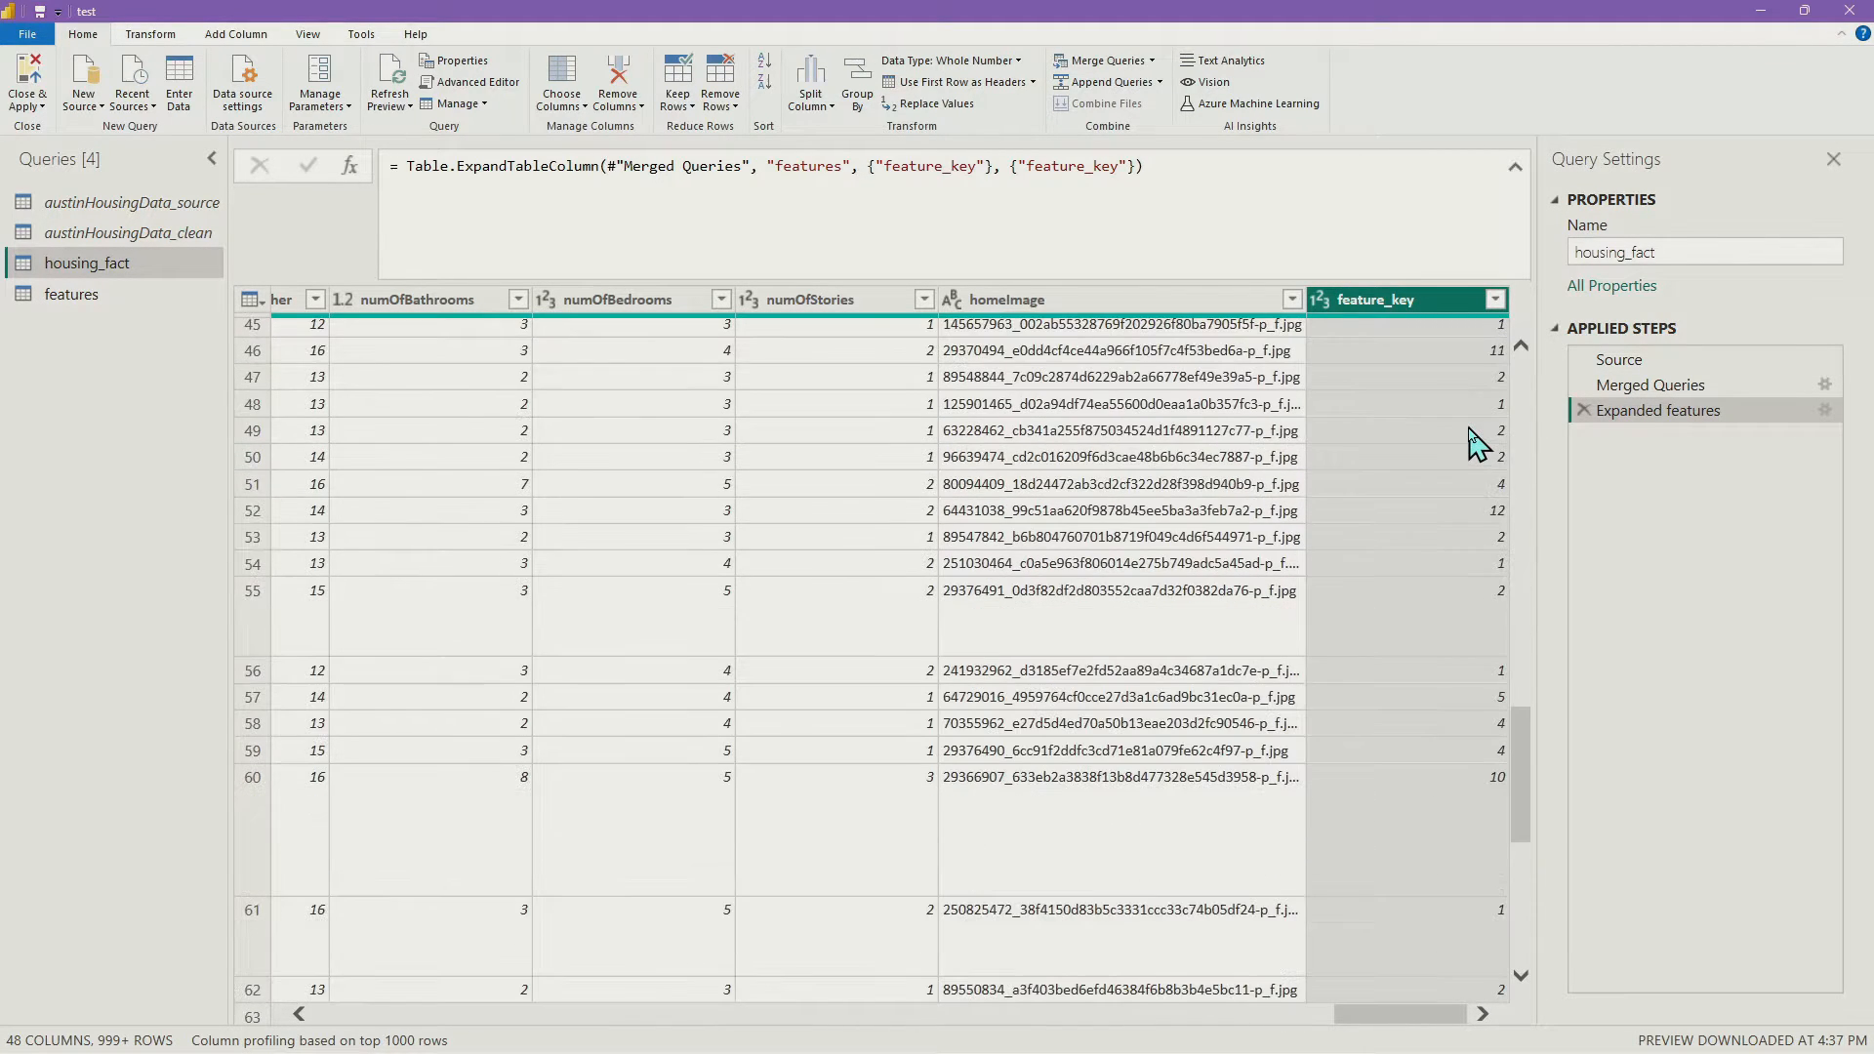
{"action": "scroll", "coordinate": [1459, 479], "scroll_direction": "up", "scroll_amount": 12}
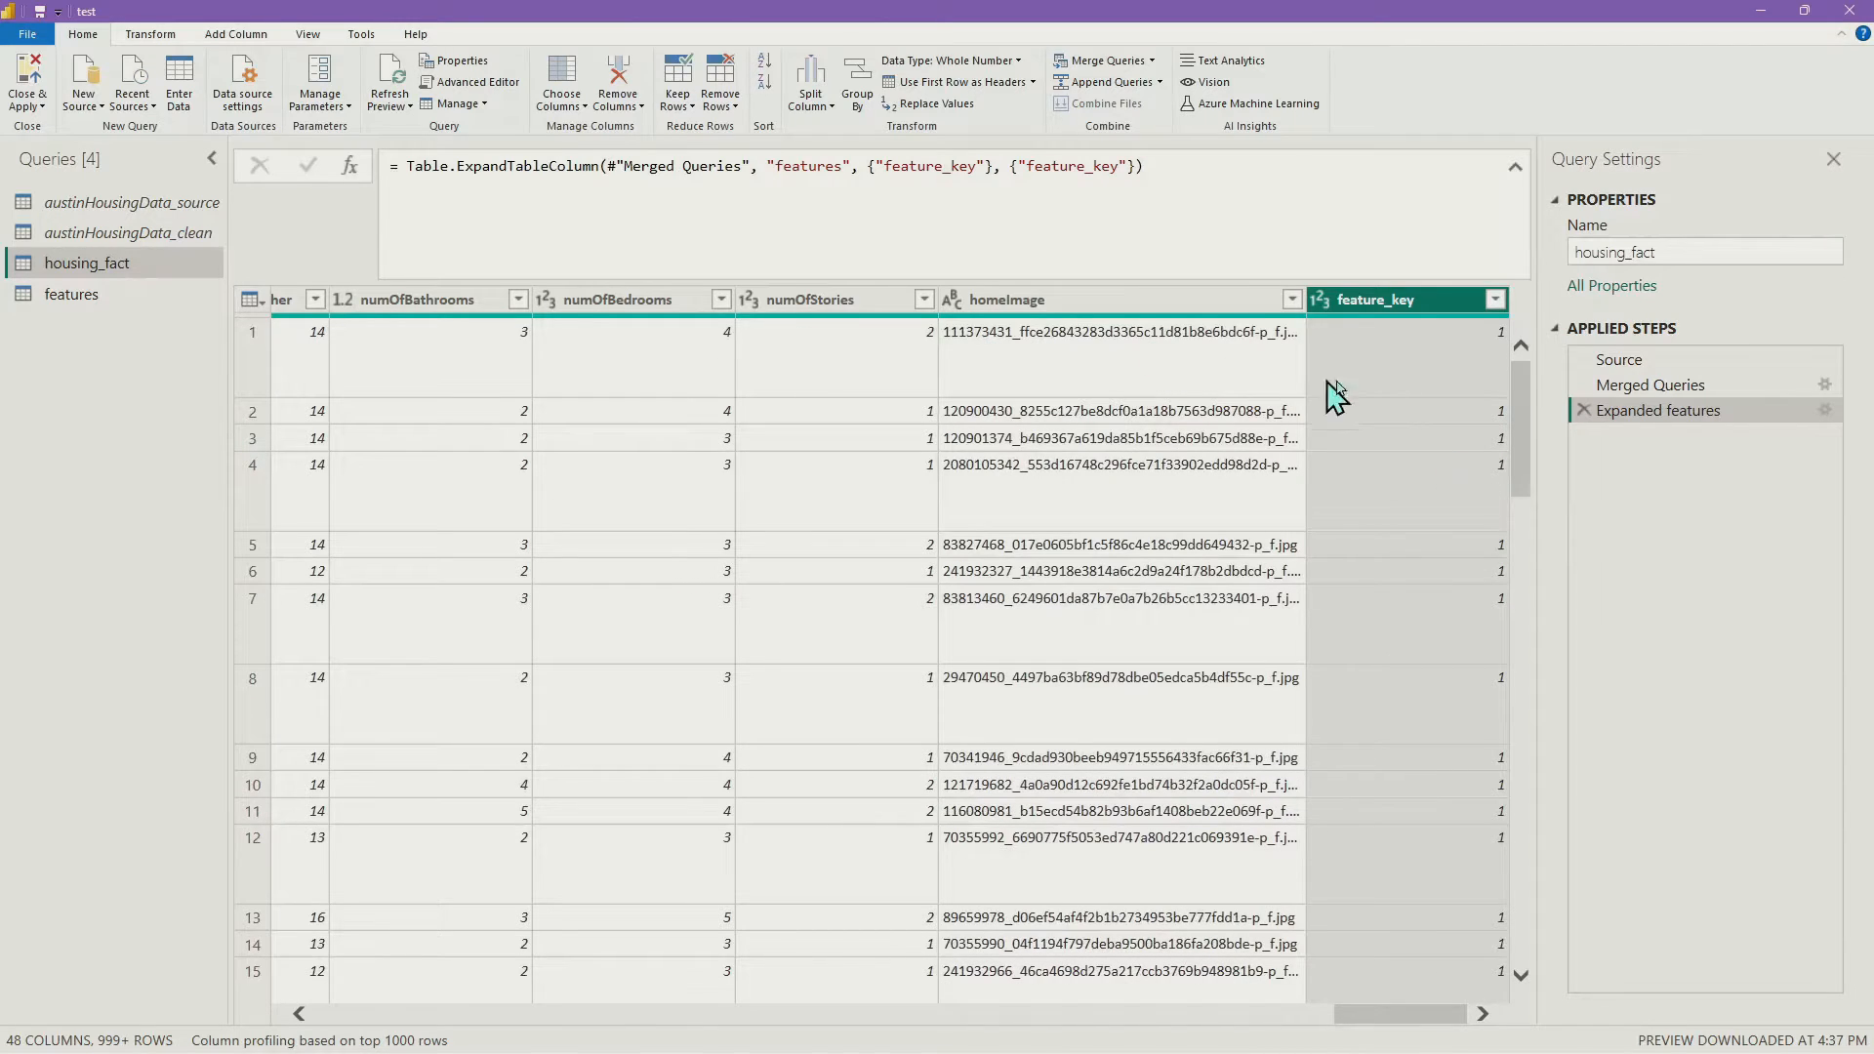
{"action": "scroll", "coordinate": [1387, 552], "scroll_direction": "down", "scroll_amount": 3}
Add a feature_key filter step that keeps all values after loading the full list
{"action": "left_click", "coordinate": [1496, 300]}
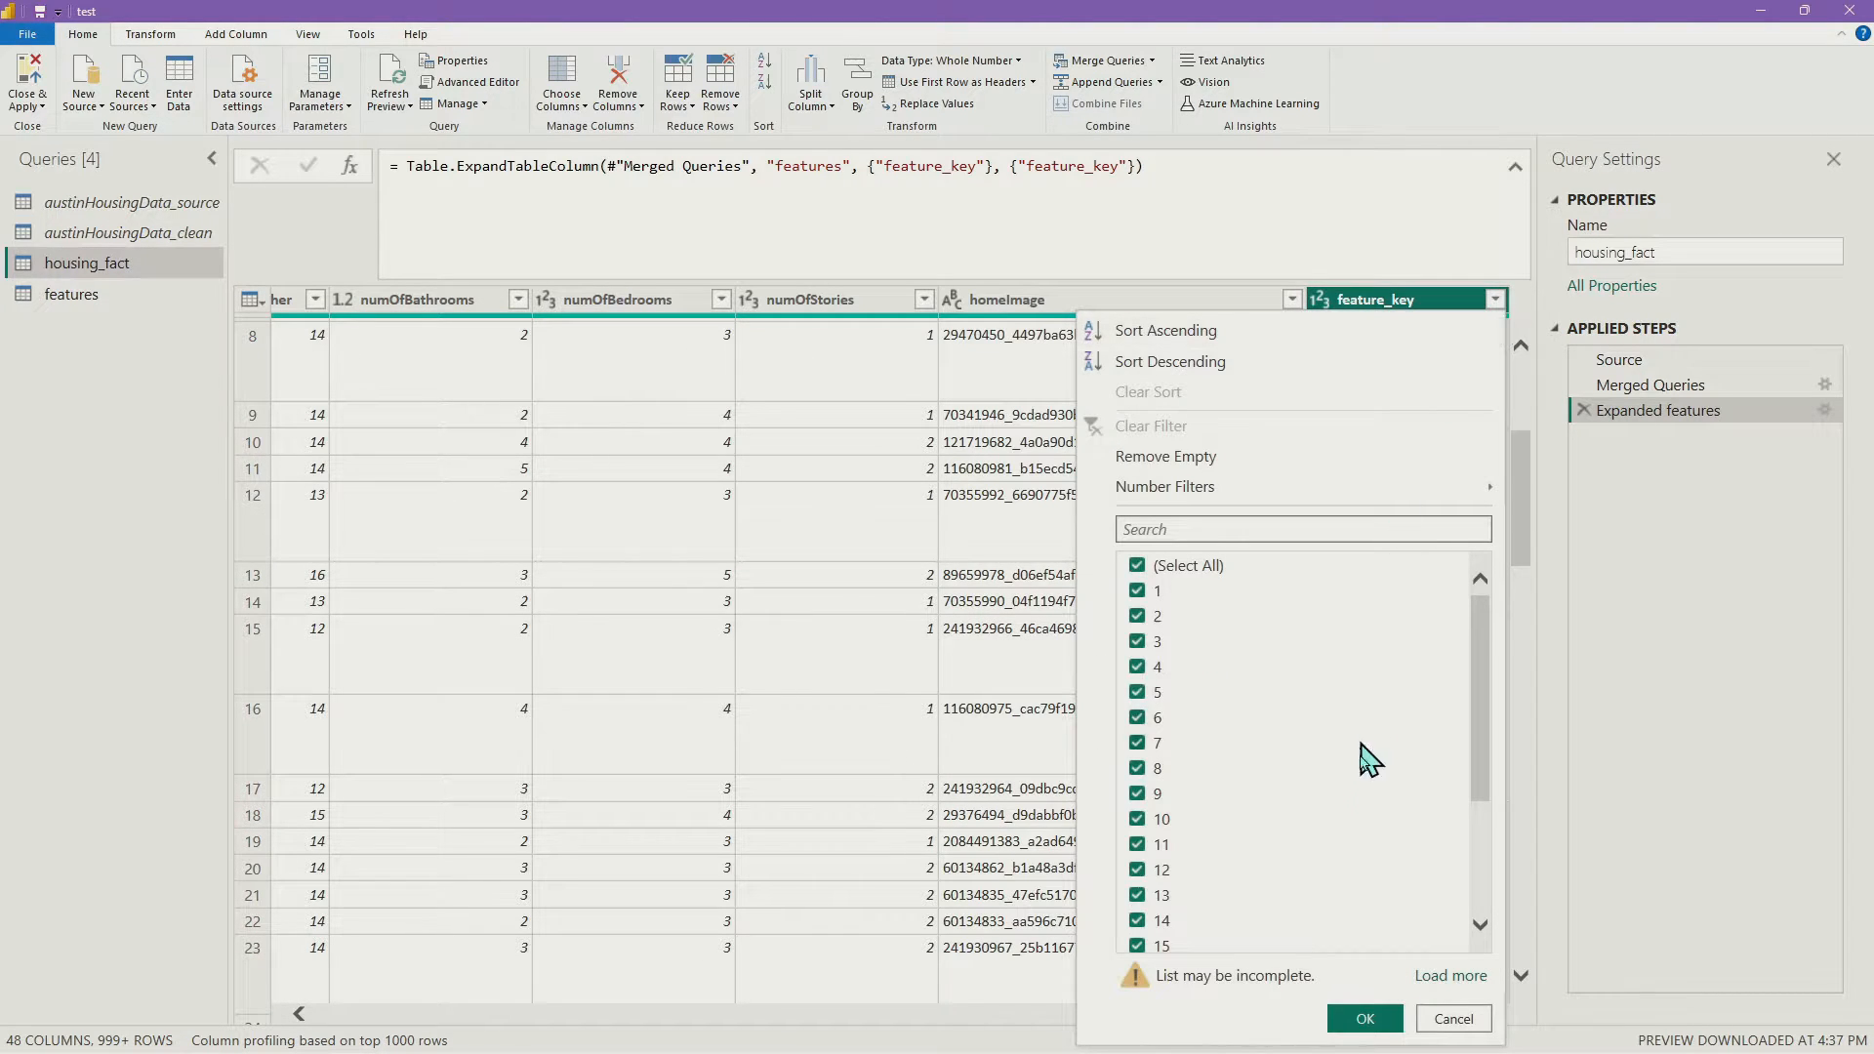
{"action": "left_click", "coordinate": [1448, 976]}
{"action": "scroll", "coordinate": [1401, 684], "scroll_direction": "down", "scroll_amount": 7}
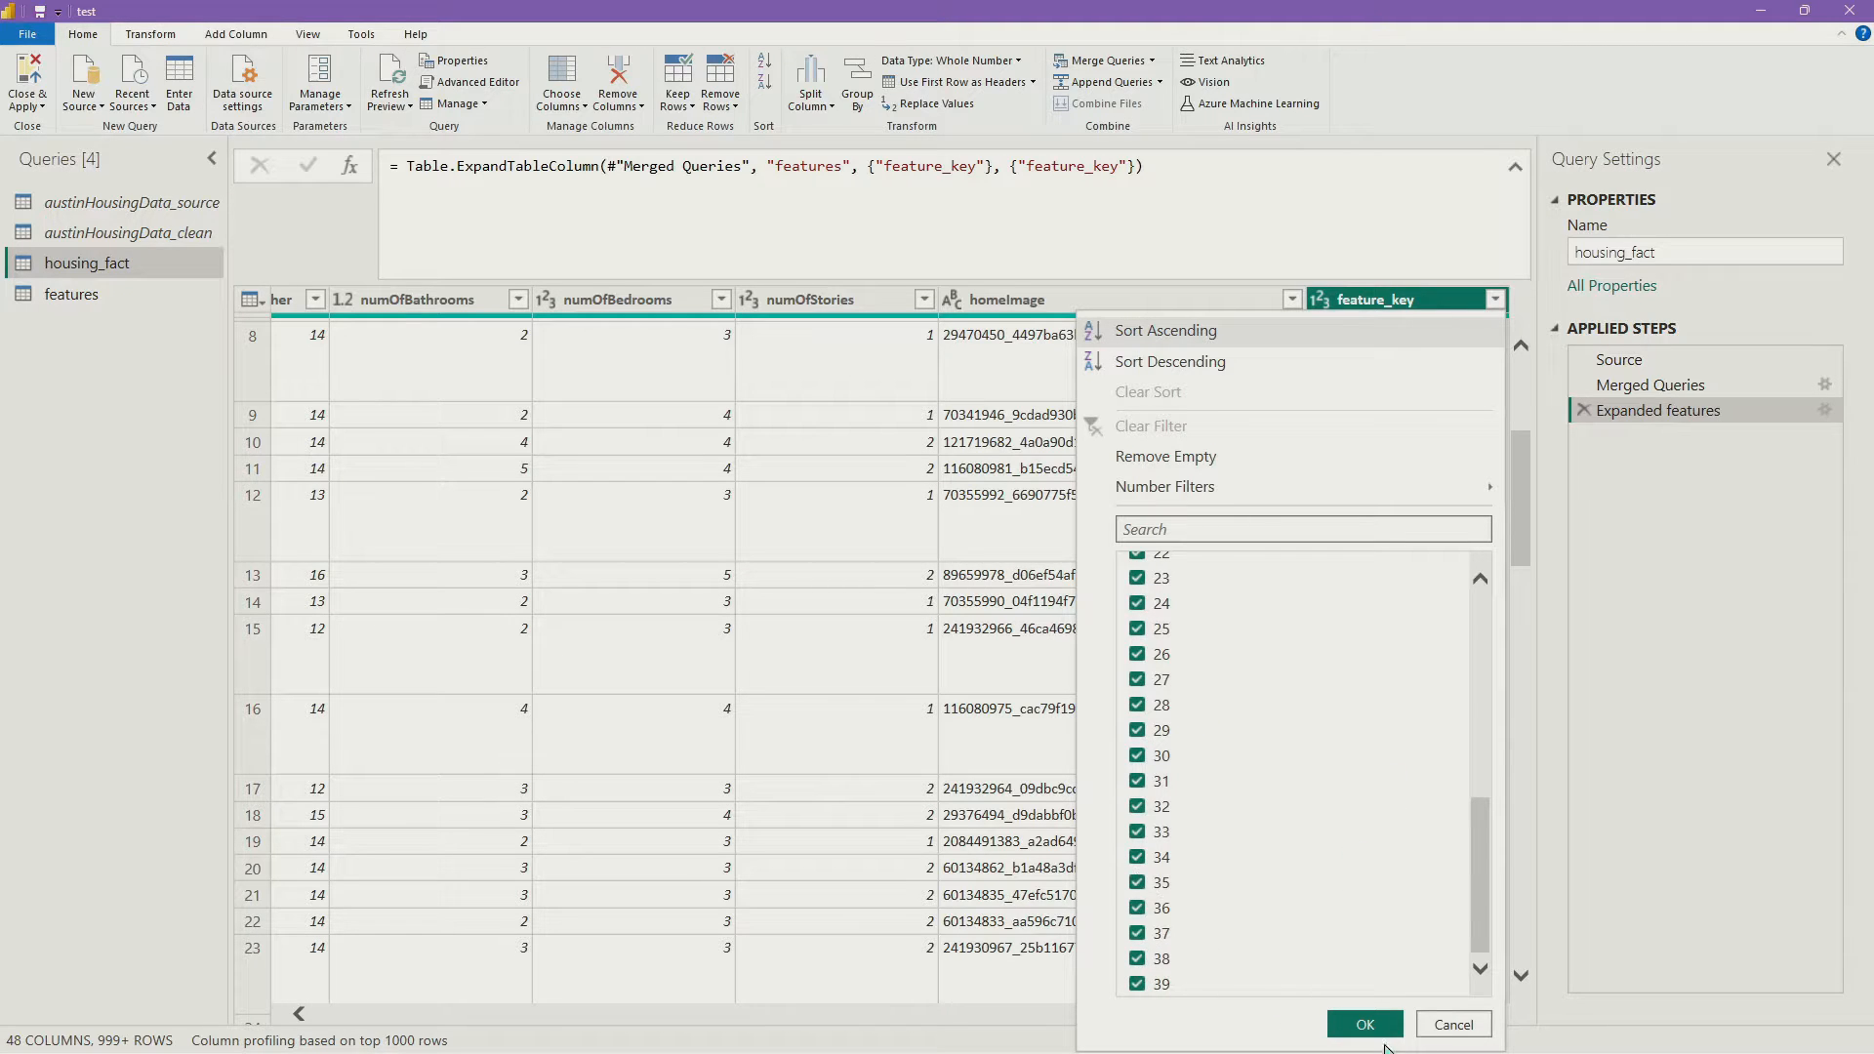
{"action": "left_click", "coordinate": [1372, 1025]}
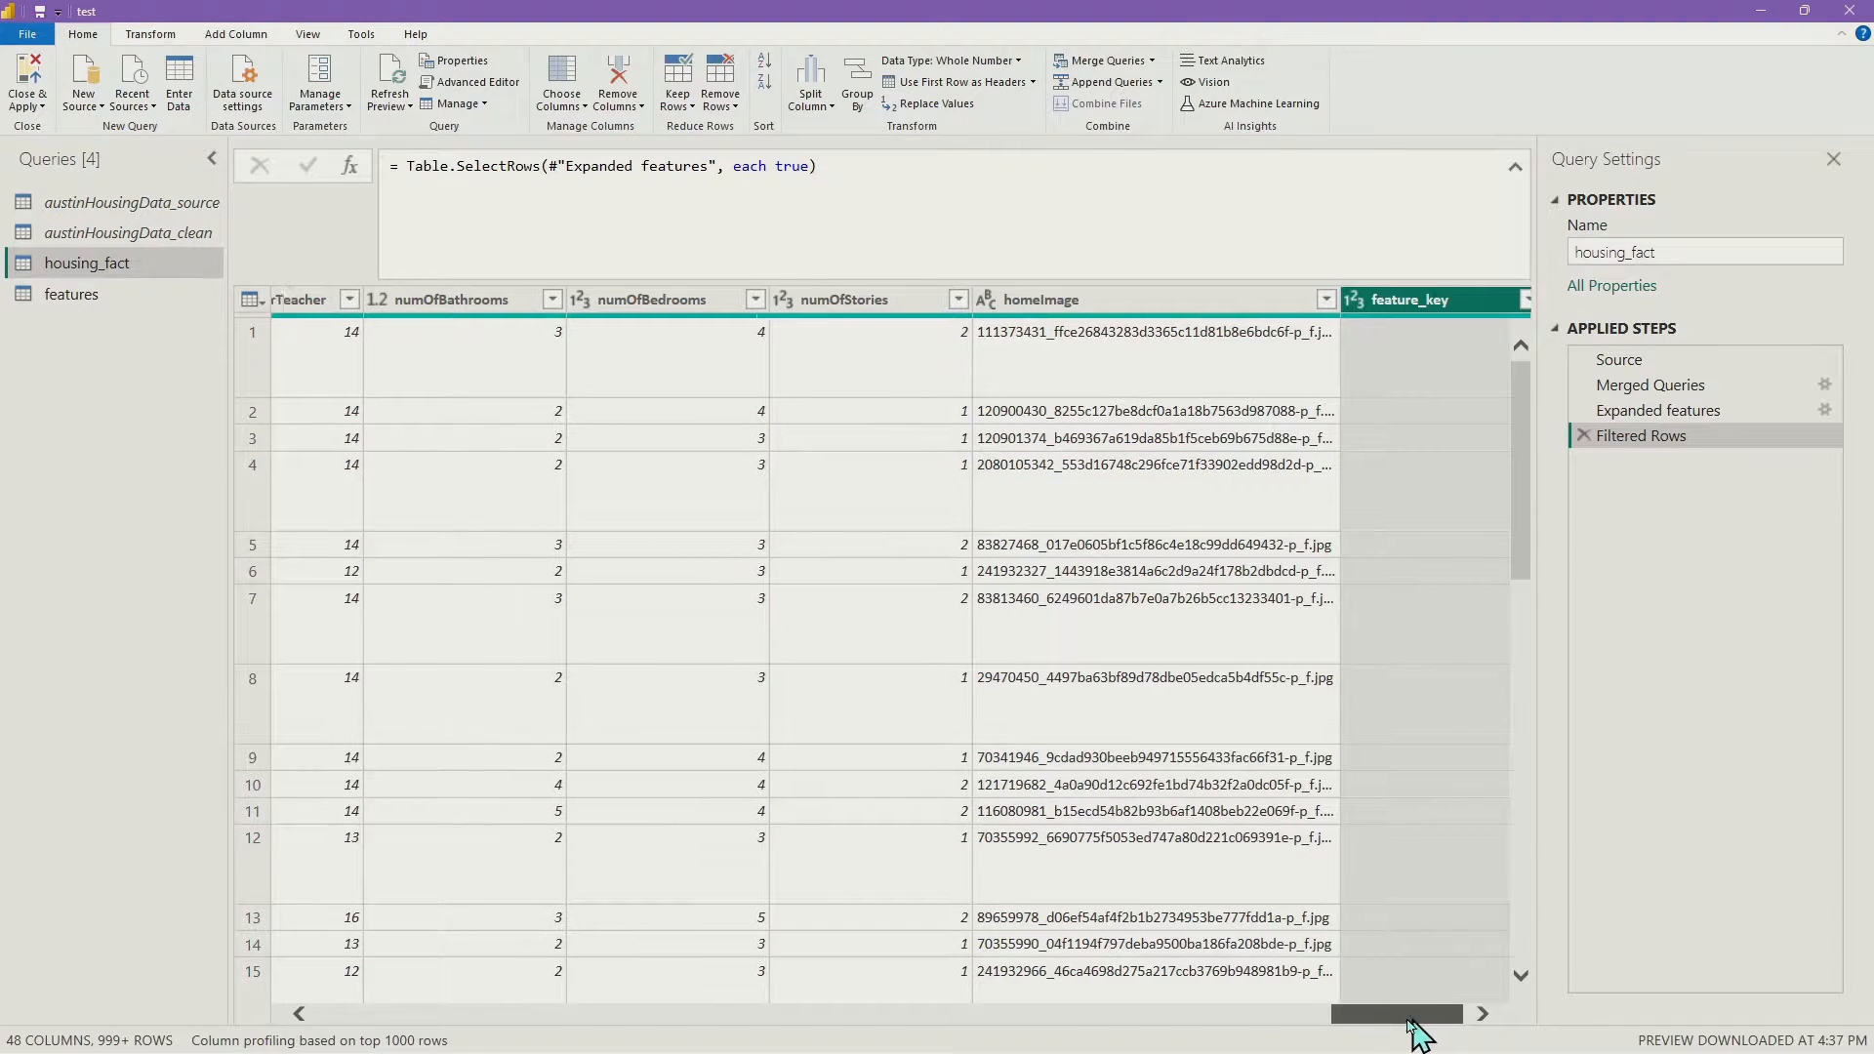
Select the has columns from hasAssociation through hasView
{"action": "left_click_drag", "start_coordinate": [1409, 1020], "coordinate": [736, 1007]}
{"action": "left_click", "coordinate": [808, 301]}
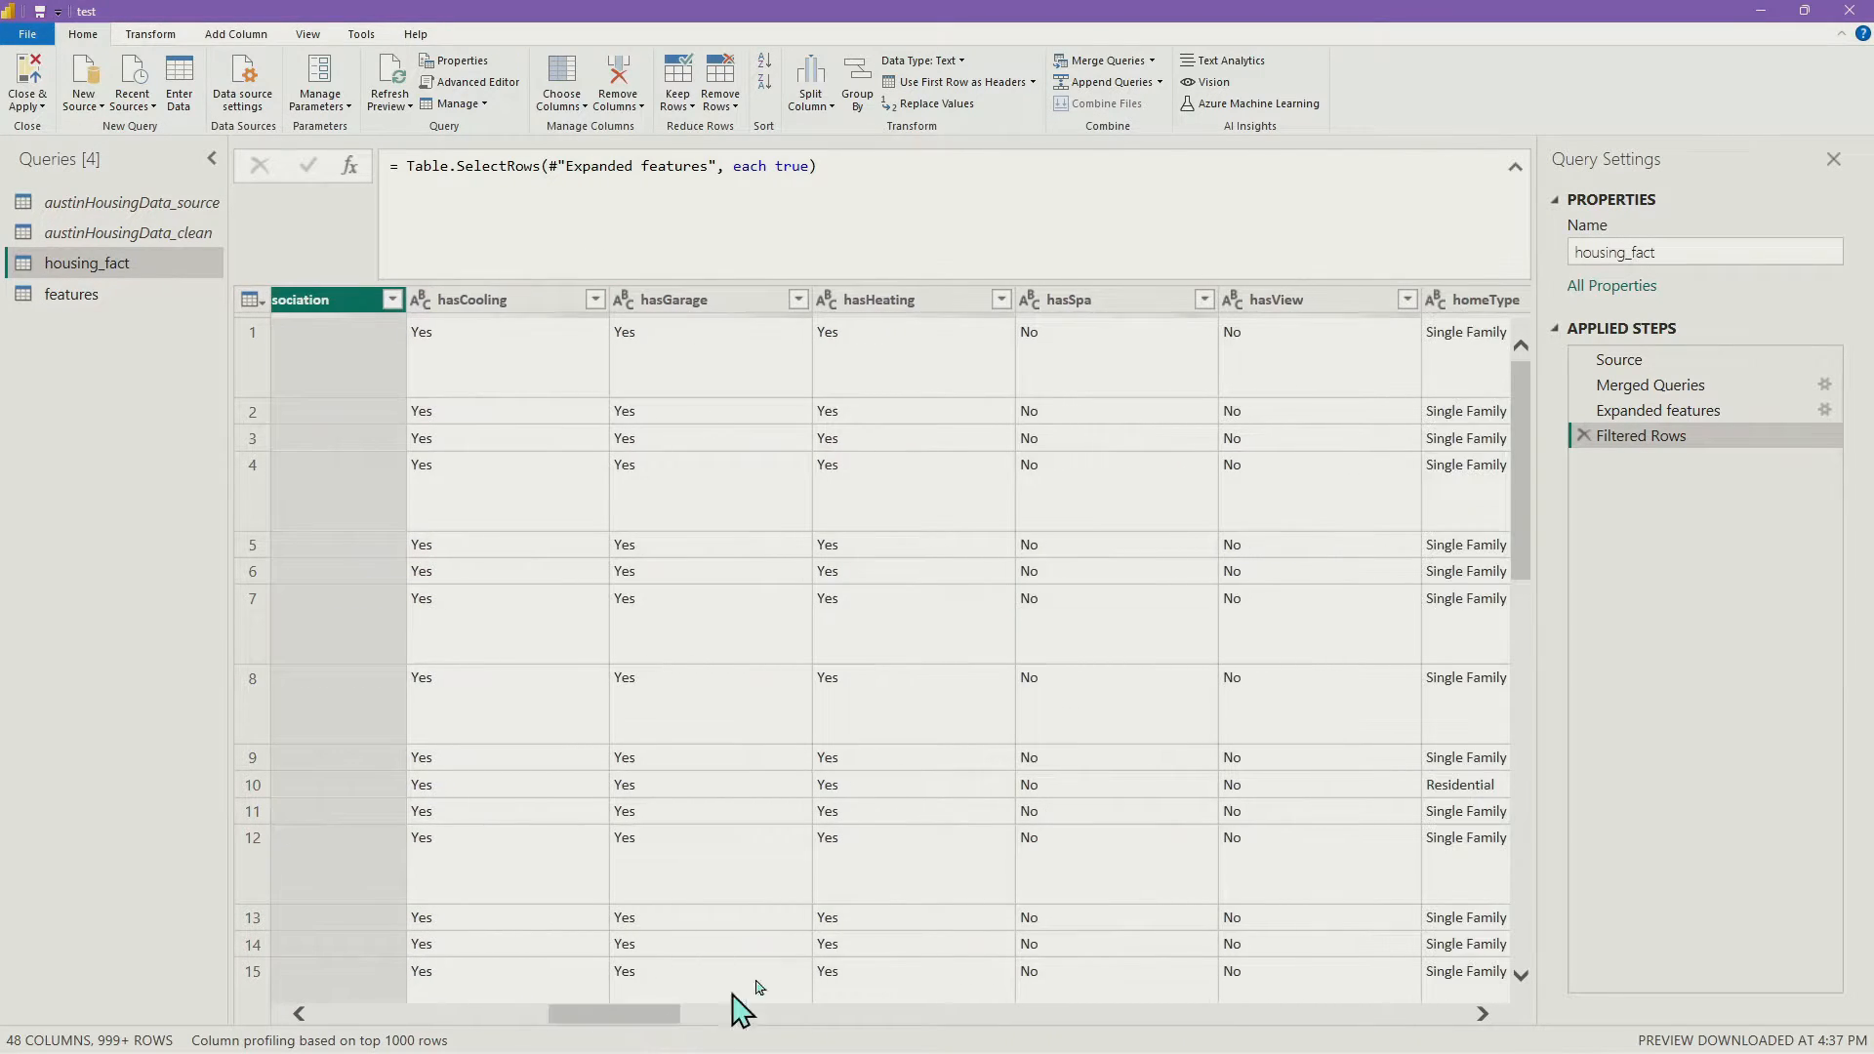
{"action": "left_click", "coordinate": [1297, 310], "text": "shift"}
Remove the selected hasAssociation–hasView columns from housing_fact, leaving feature_key
{"action": "right_click", "coordinate": [1309, 297]}
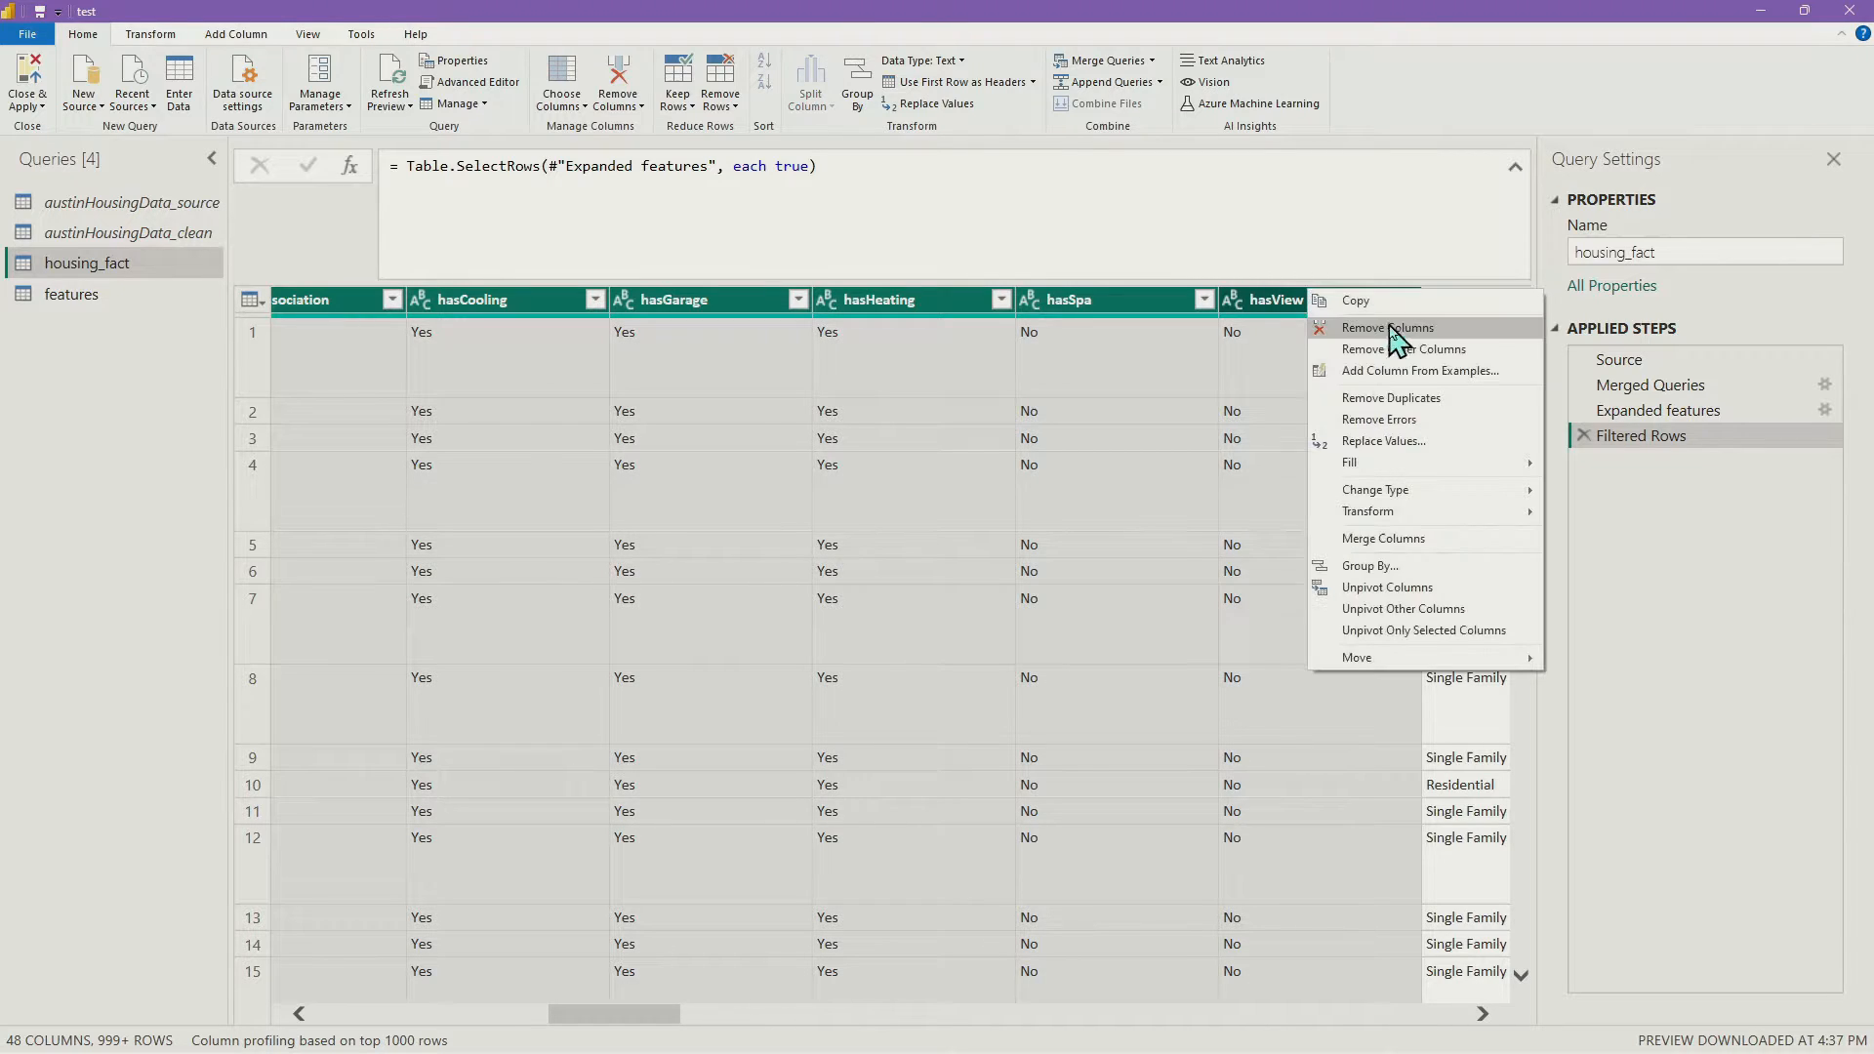
{"action": "left_click", "coordinate": [1403, 331]}
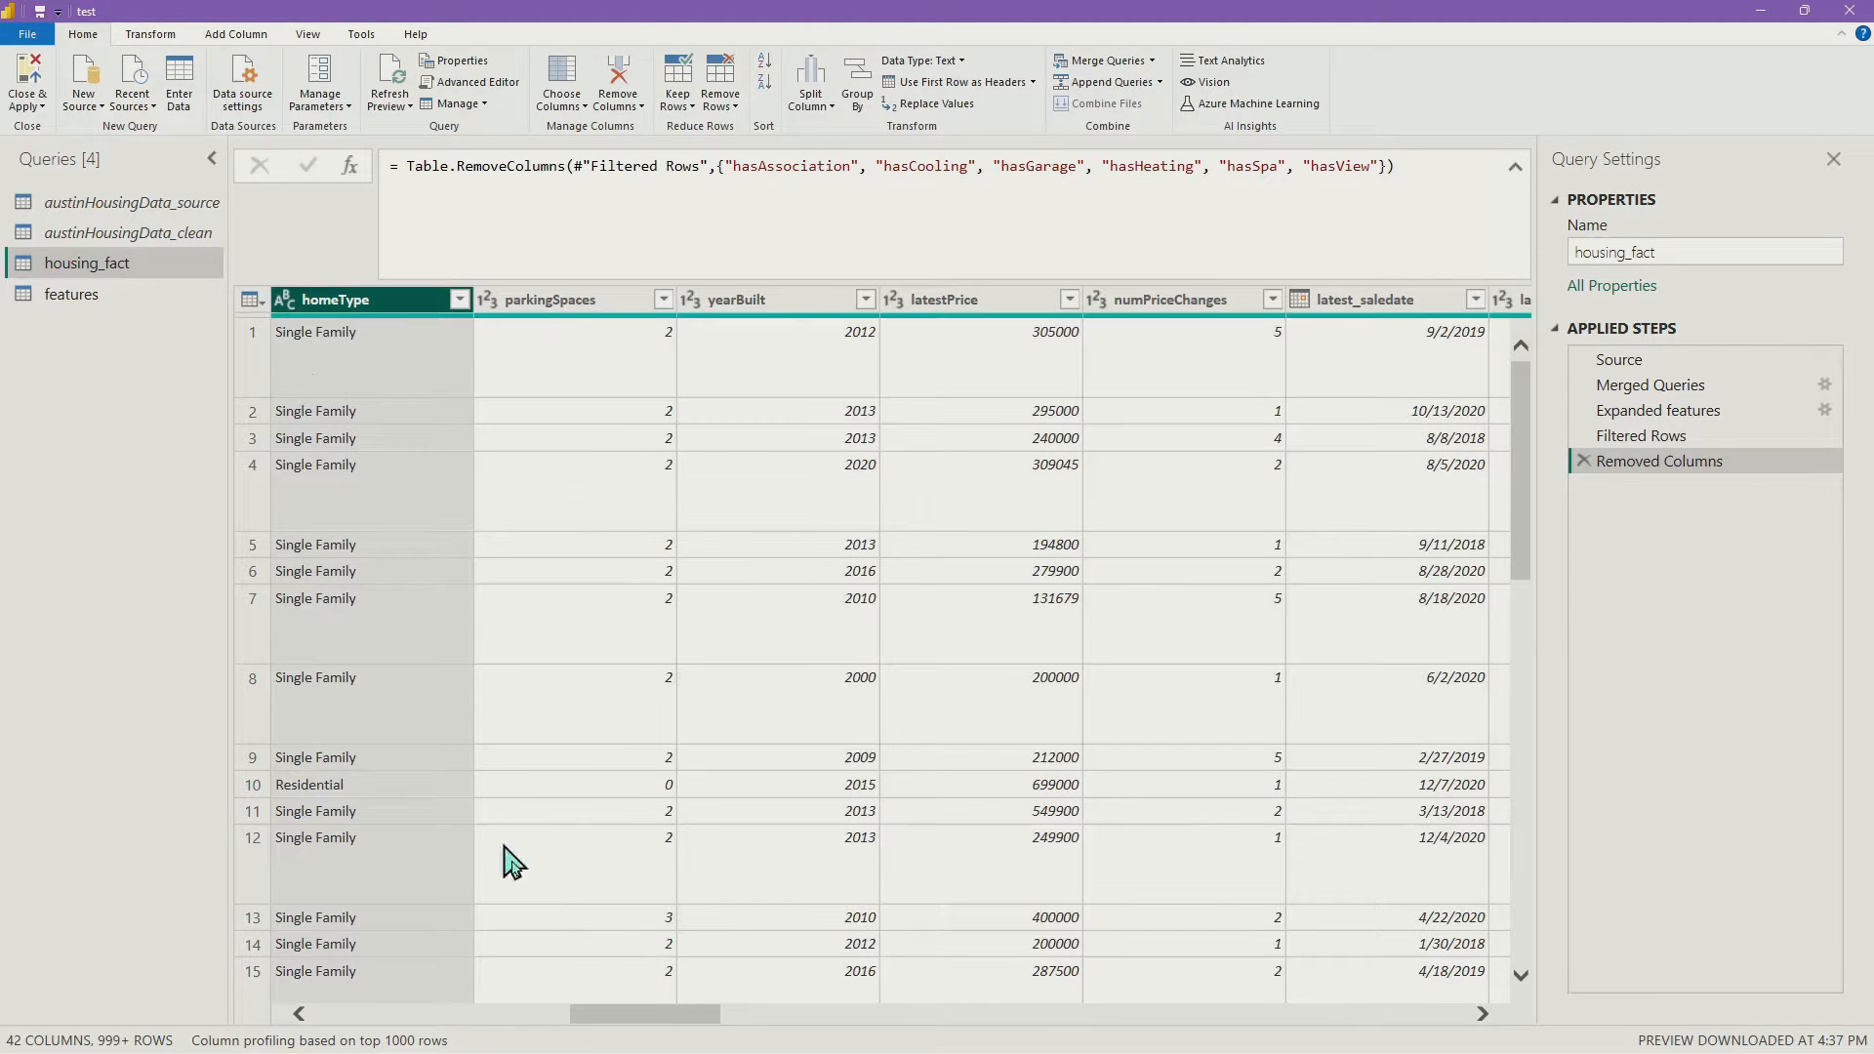
{"action": "left_click_drag", "start_coordinate": [598, 1021], "coordinate": [1344, 1017]}
{"action": "left_click", "coordinate": [1392, 302]}
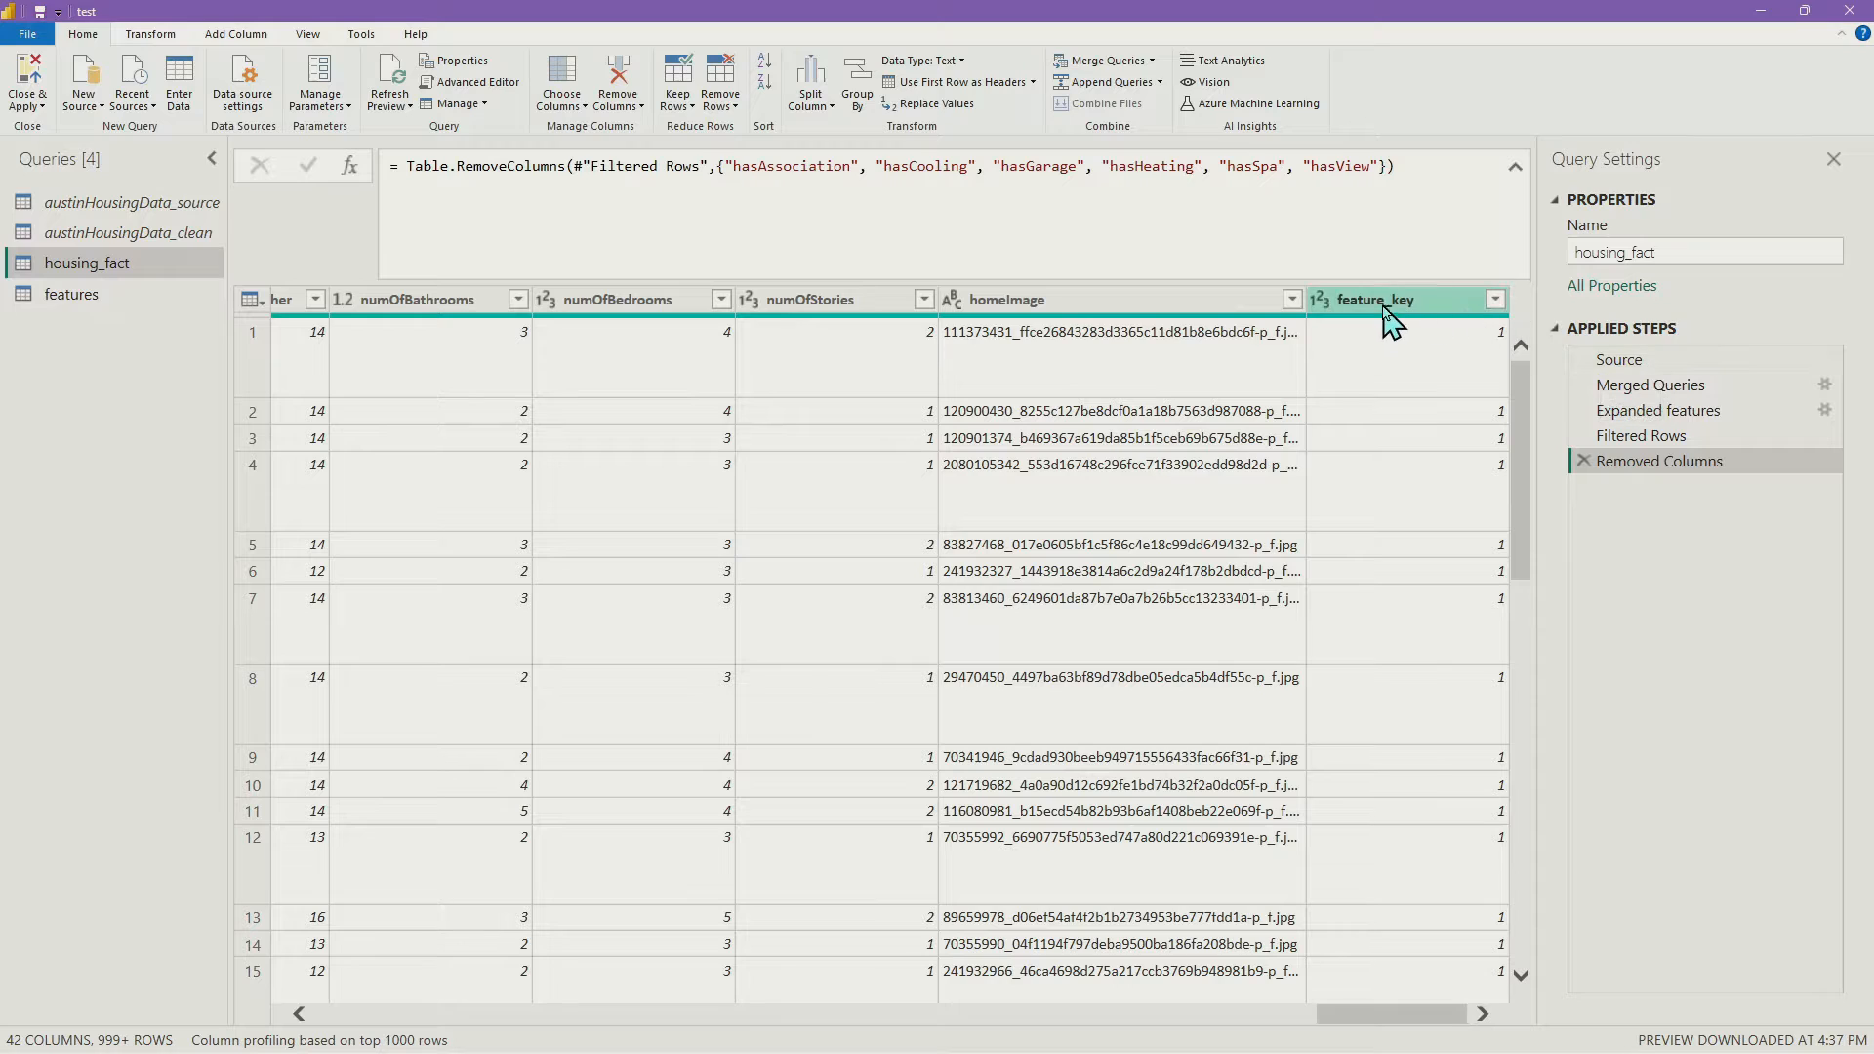
Compare the features and housing_fact queries, then open austinHousingData_clean
{"action": "left_click", "coordinate": [48, 294]}
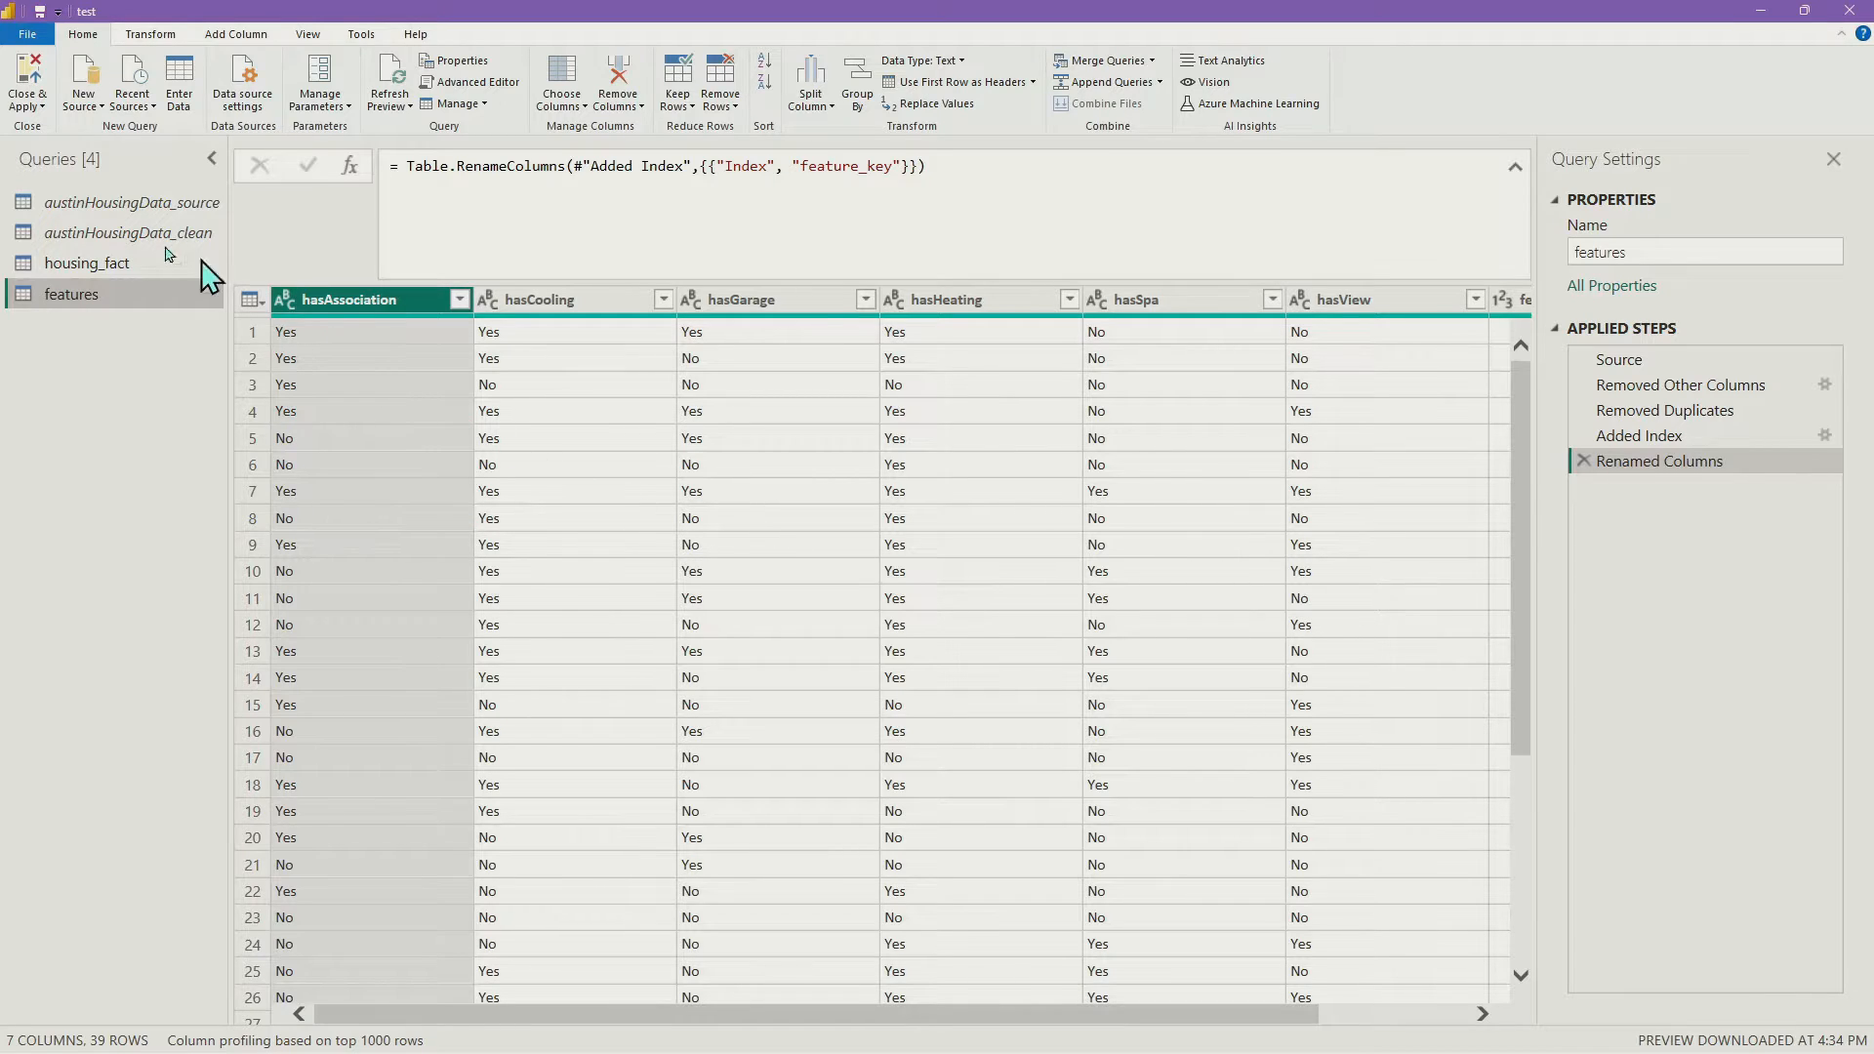
{"action": "left_click", "coordinate": [117, 263]}
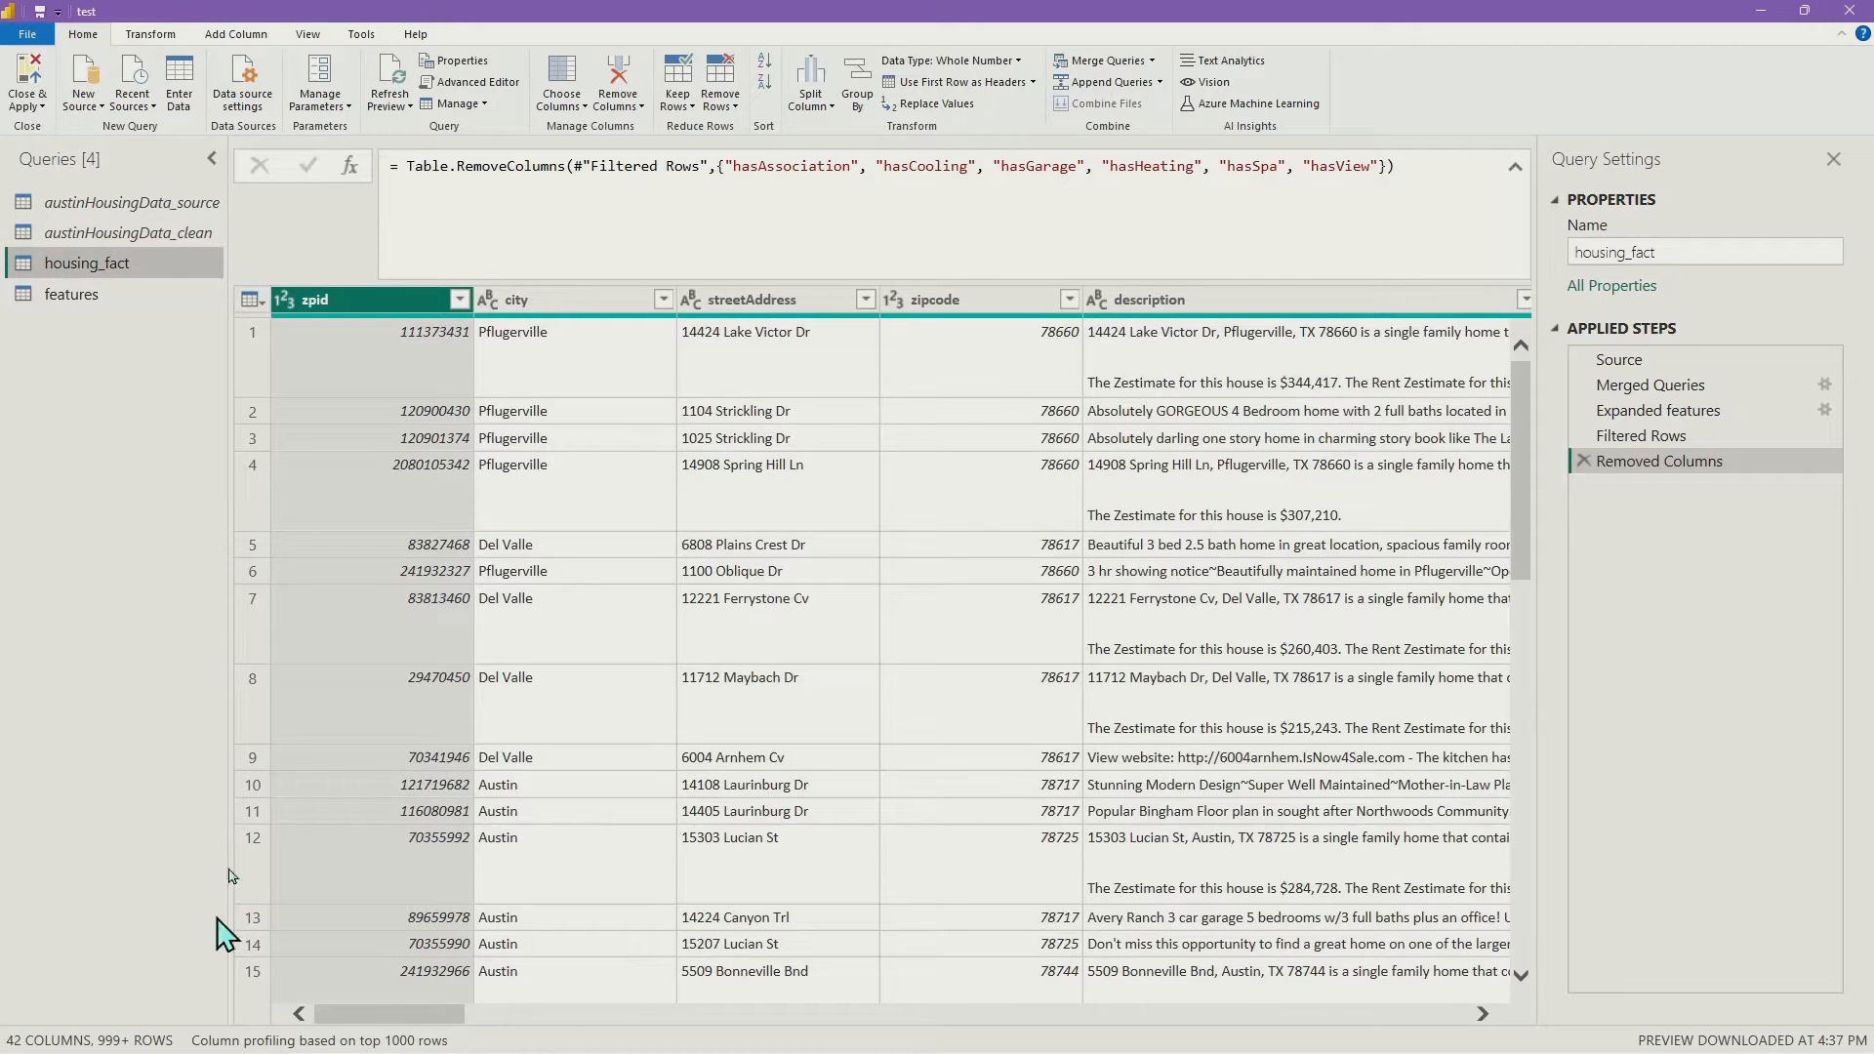
{"action": "left_click", "coordinate": [95, 299]}
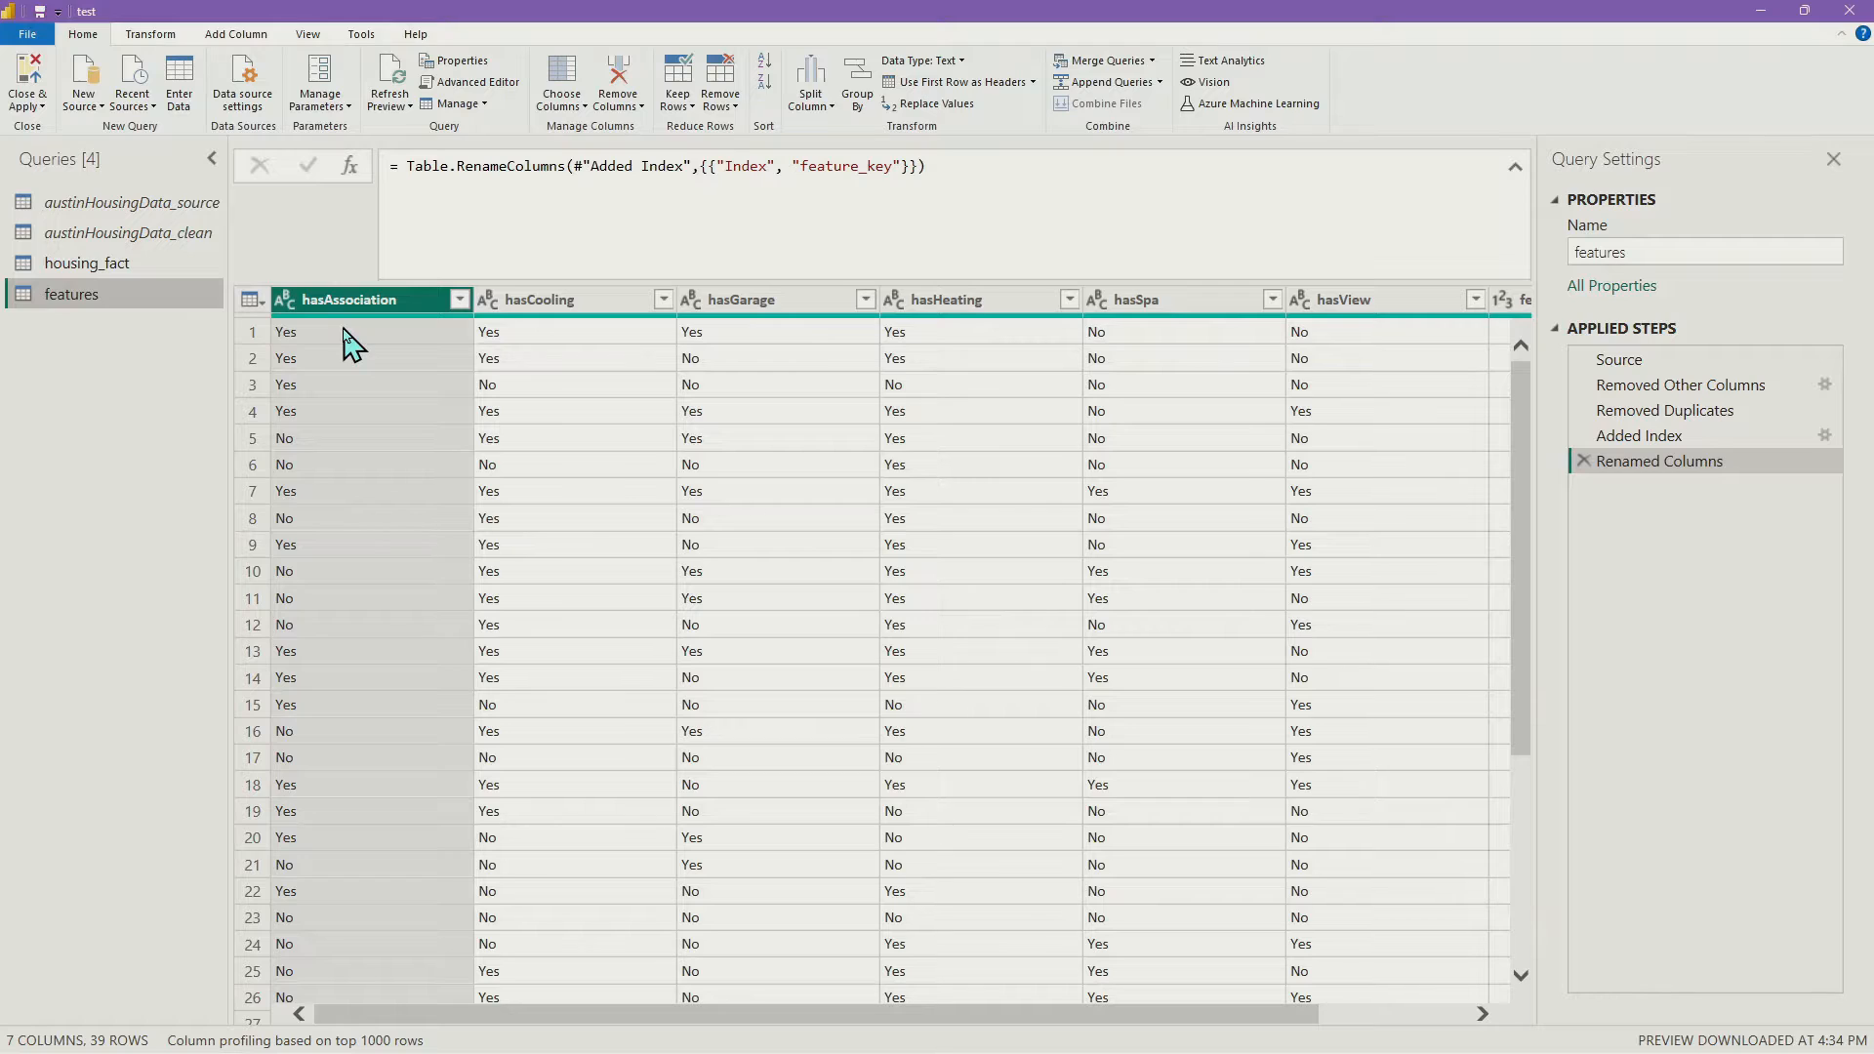
{"action": "scroll", "coordinate": [420, 566], "scroll_direction": "down", "scroll_amount": 5}
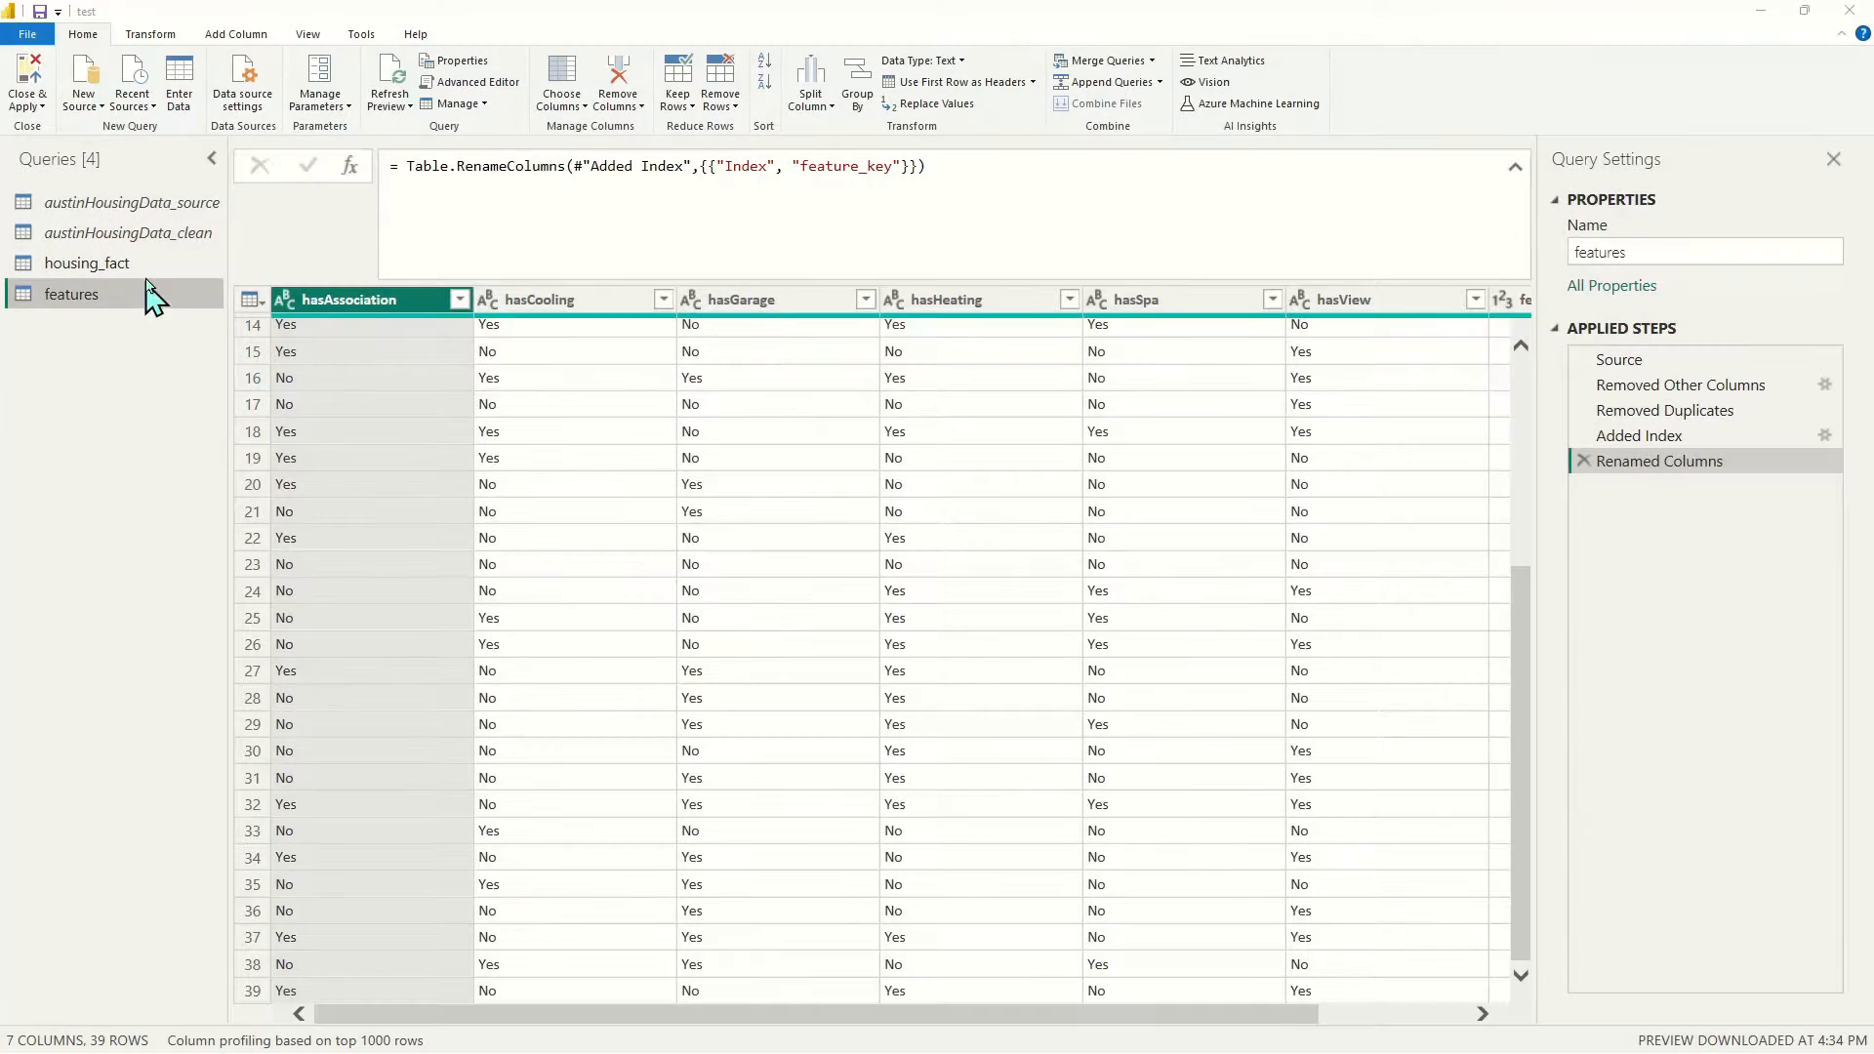
{"action": "left_click", "coordinate": [144, 234]}
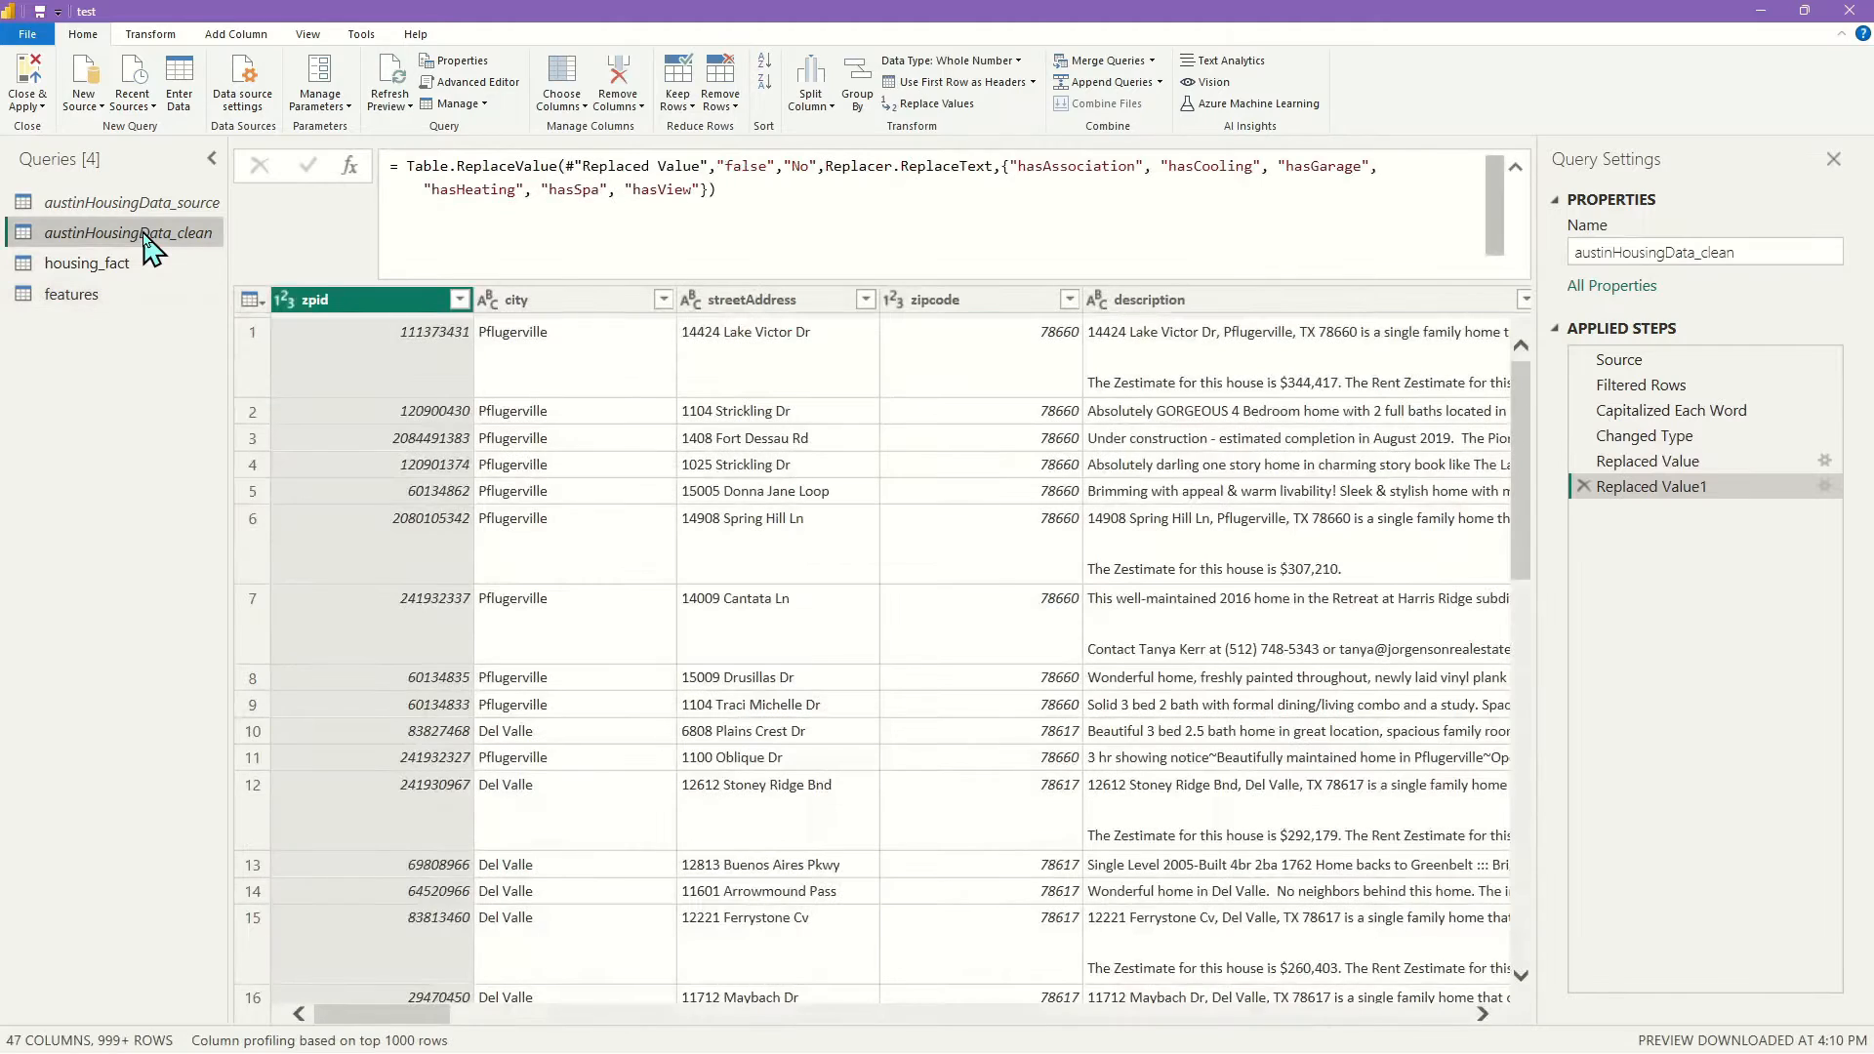
Create a reference query from austinHousingData_clean and name it schools
{"action": "right_click", "coordinate": [146, 240]}
{"action": "left_click", "coordinate": [203, 411]}
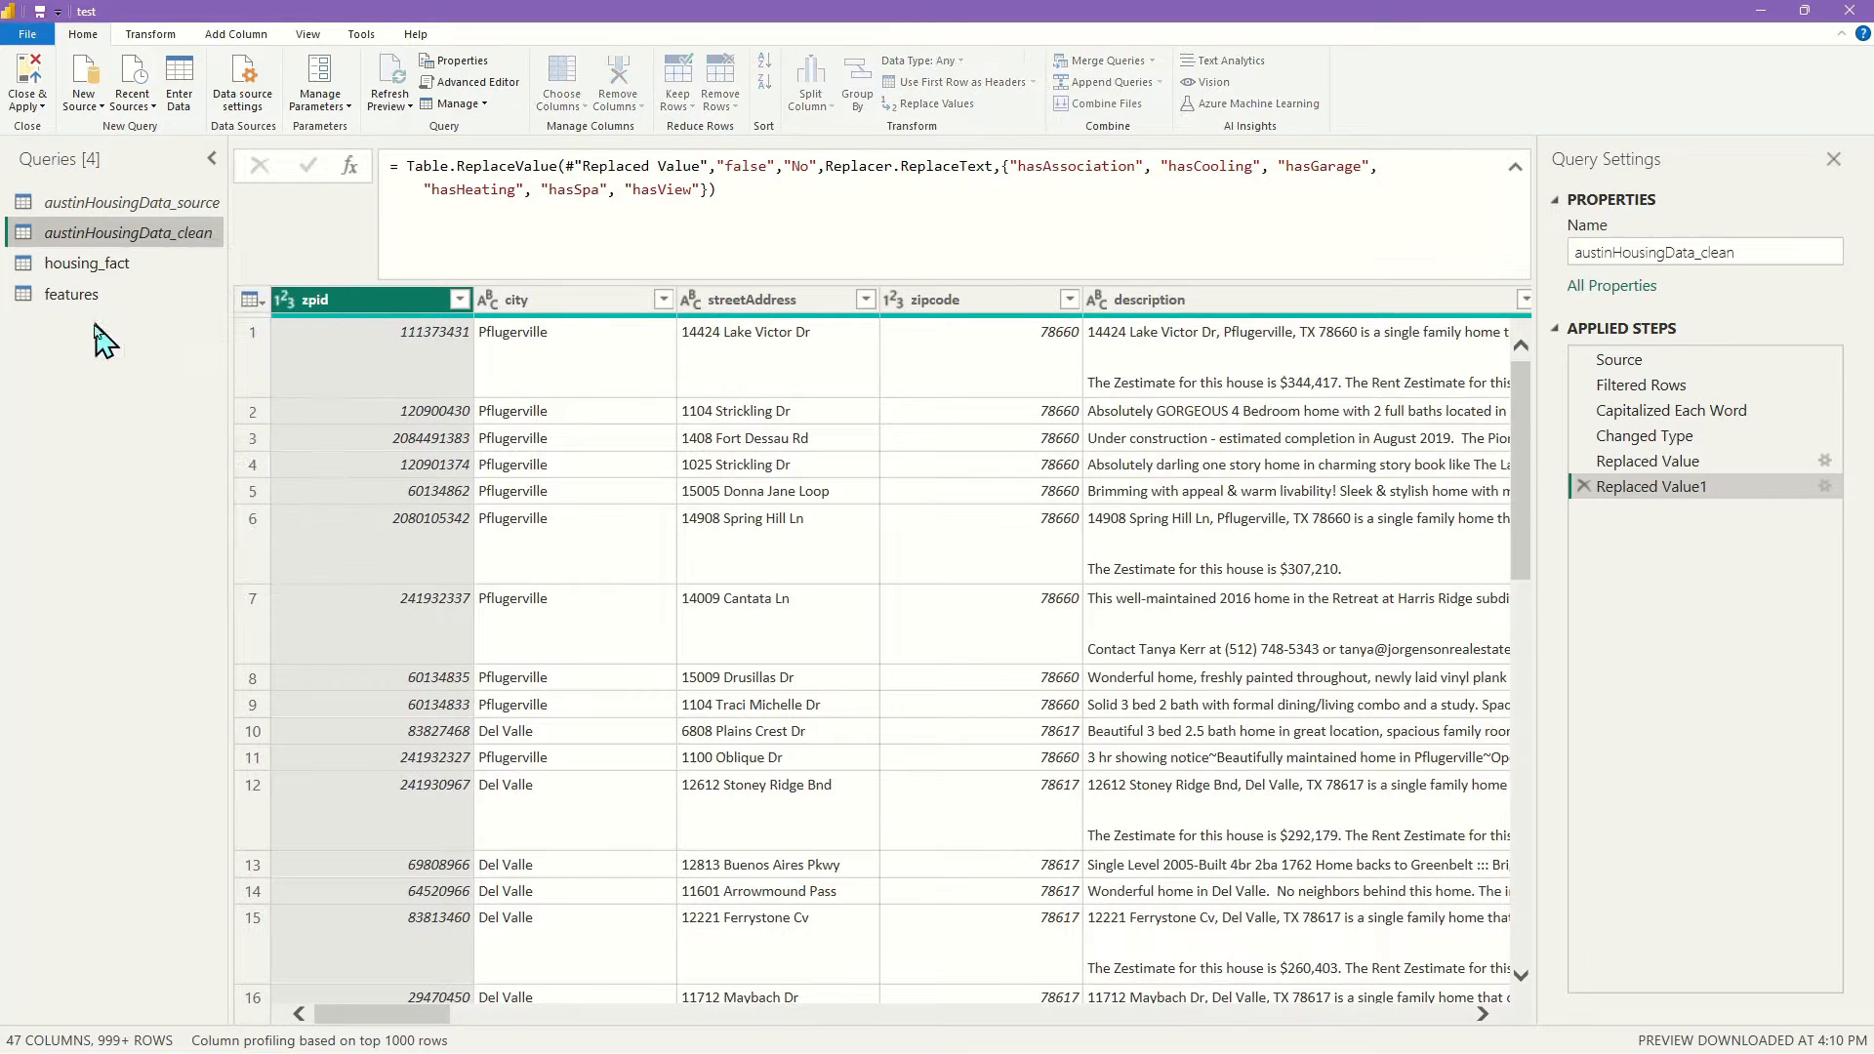
{"action": "double_click", "coordinate": [92, 325]}
{"action": "type", "text": "schools"}
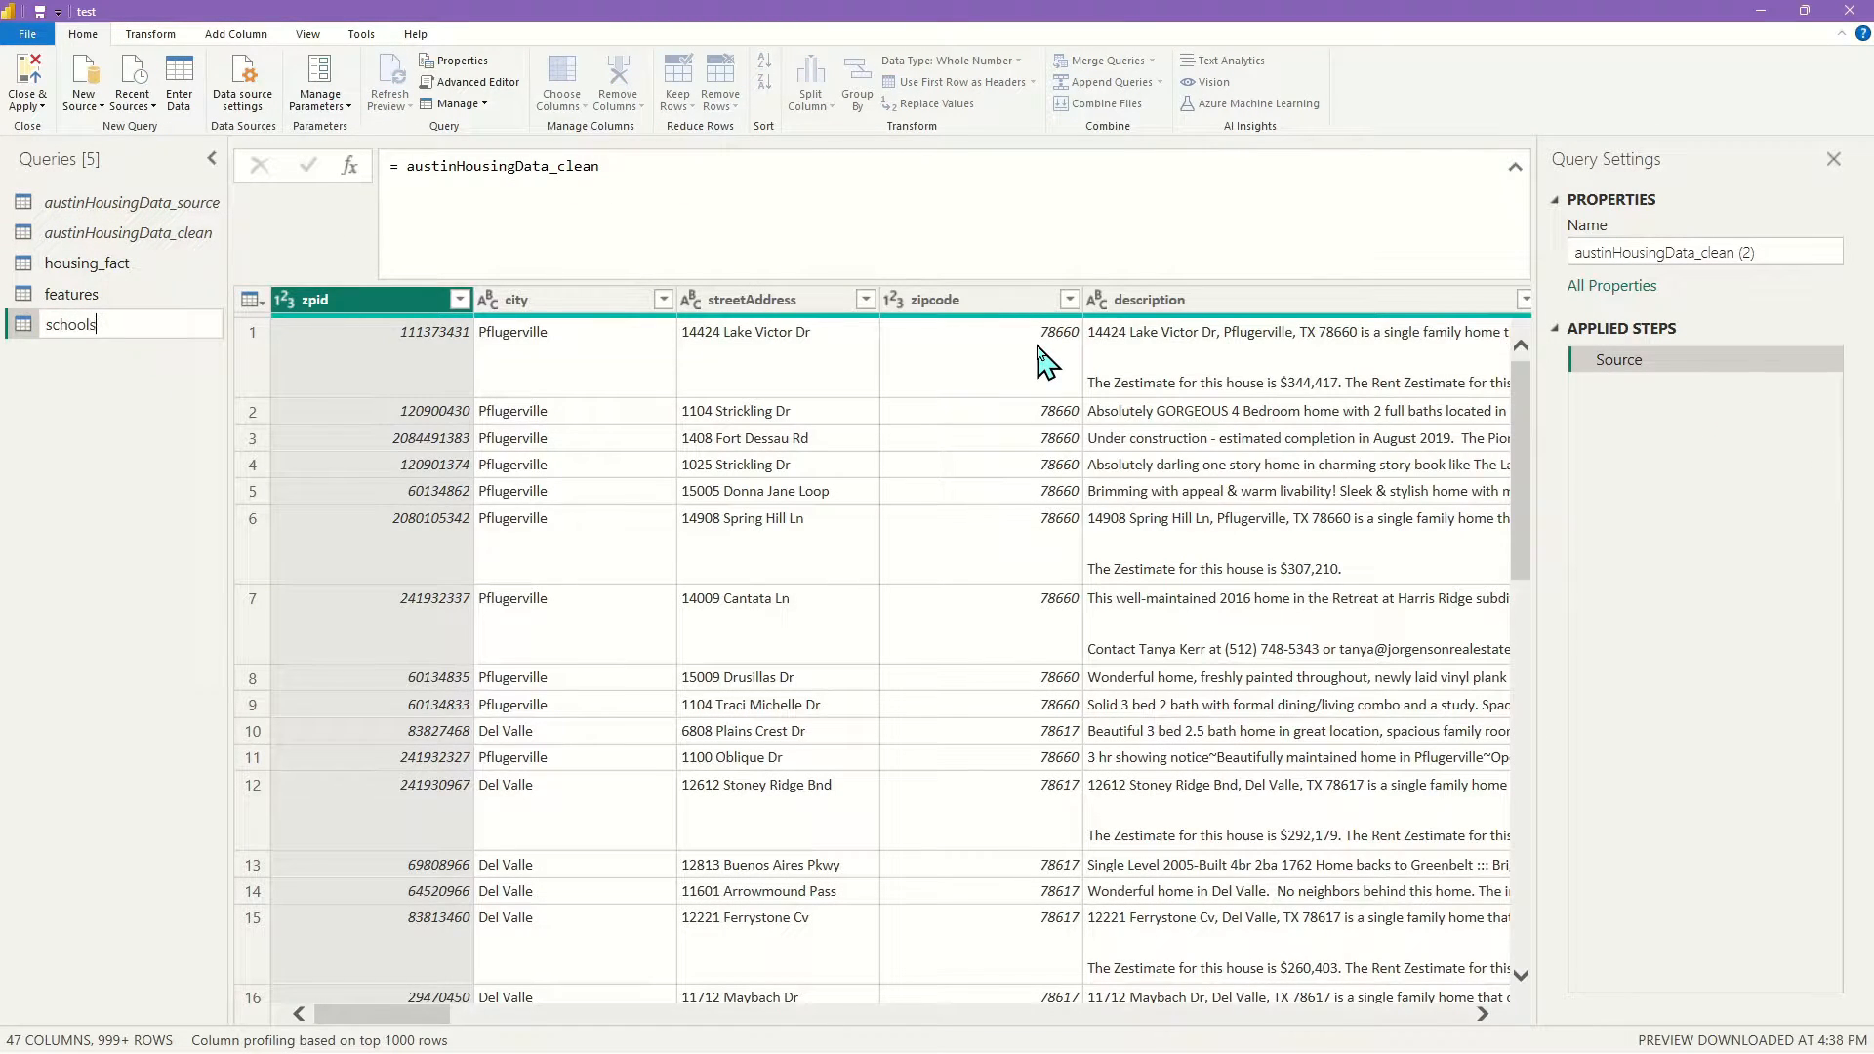
{"action": "key", "text": "Return"}
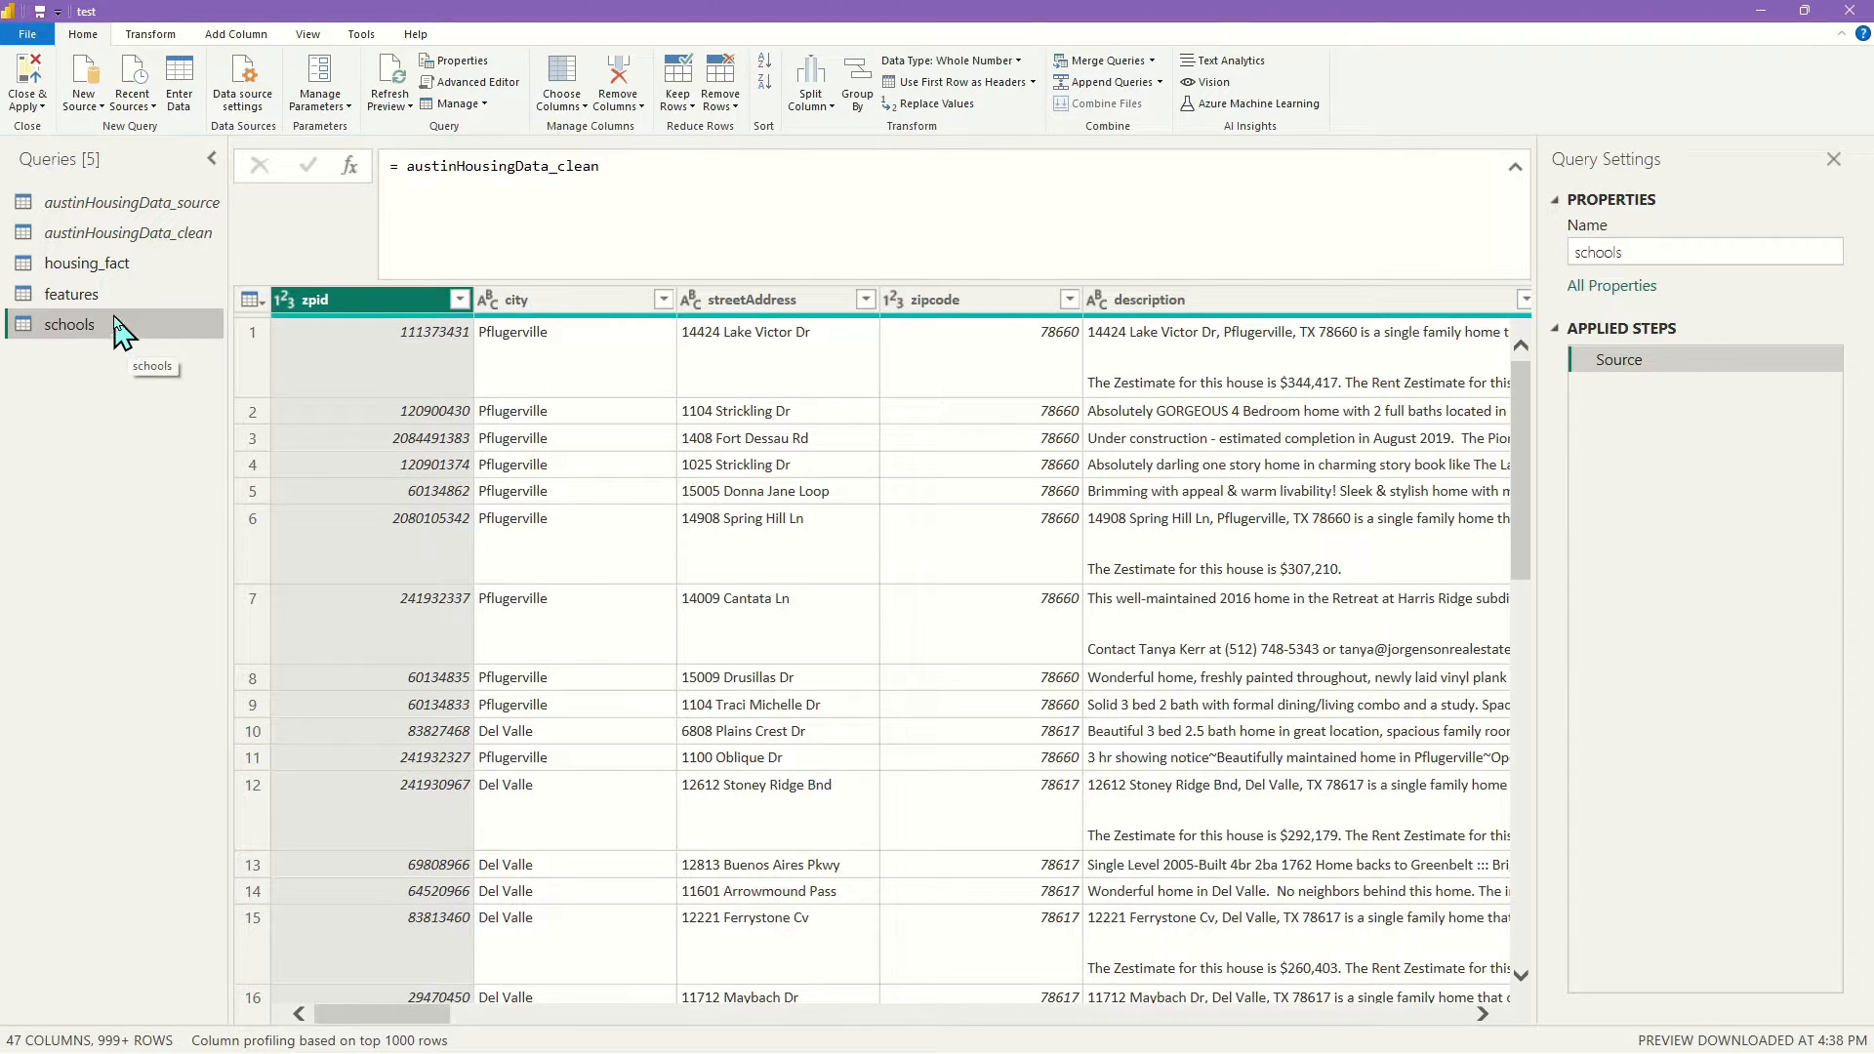
Return to austinHousingData_clean and scroll right to its school columns
{"action": "left_click", "coordinate": [148, 239]}
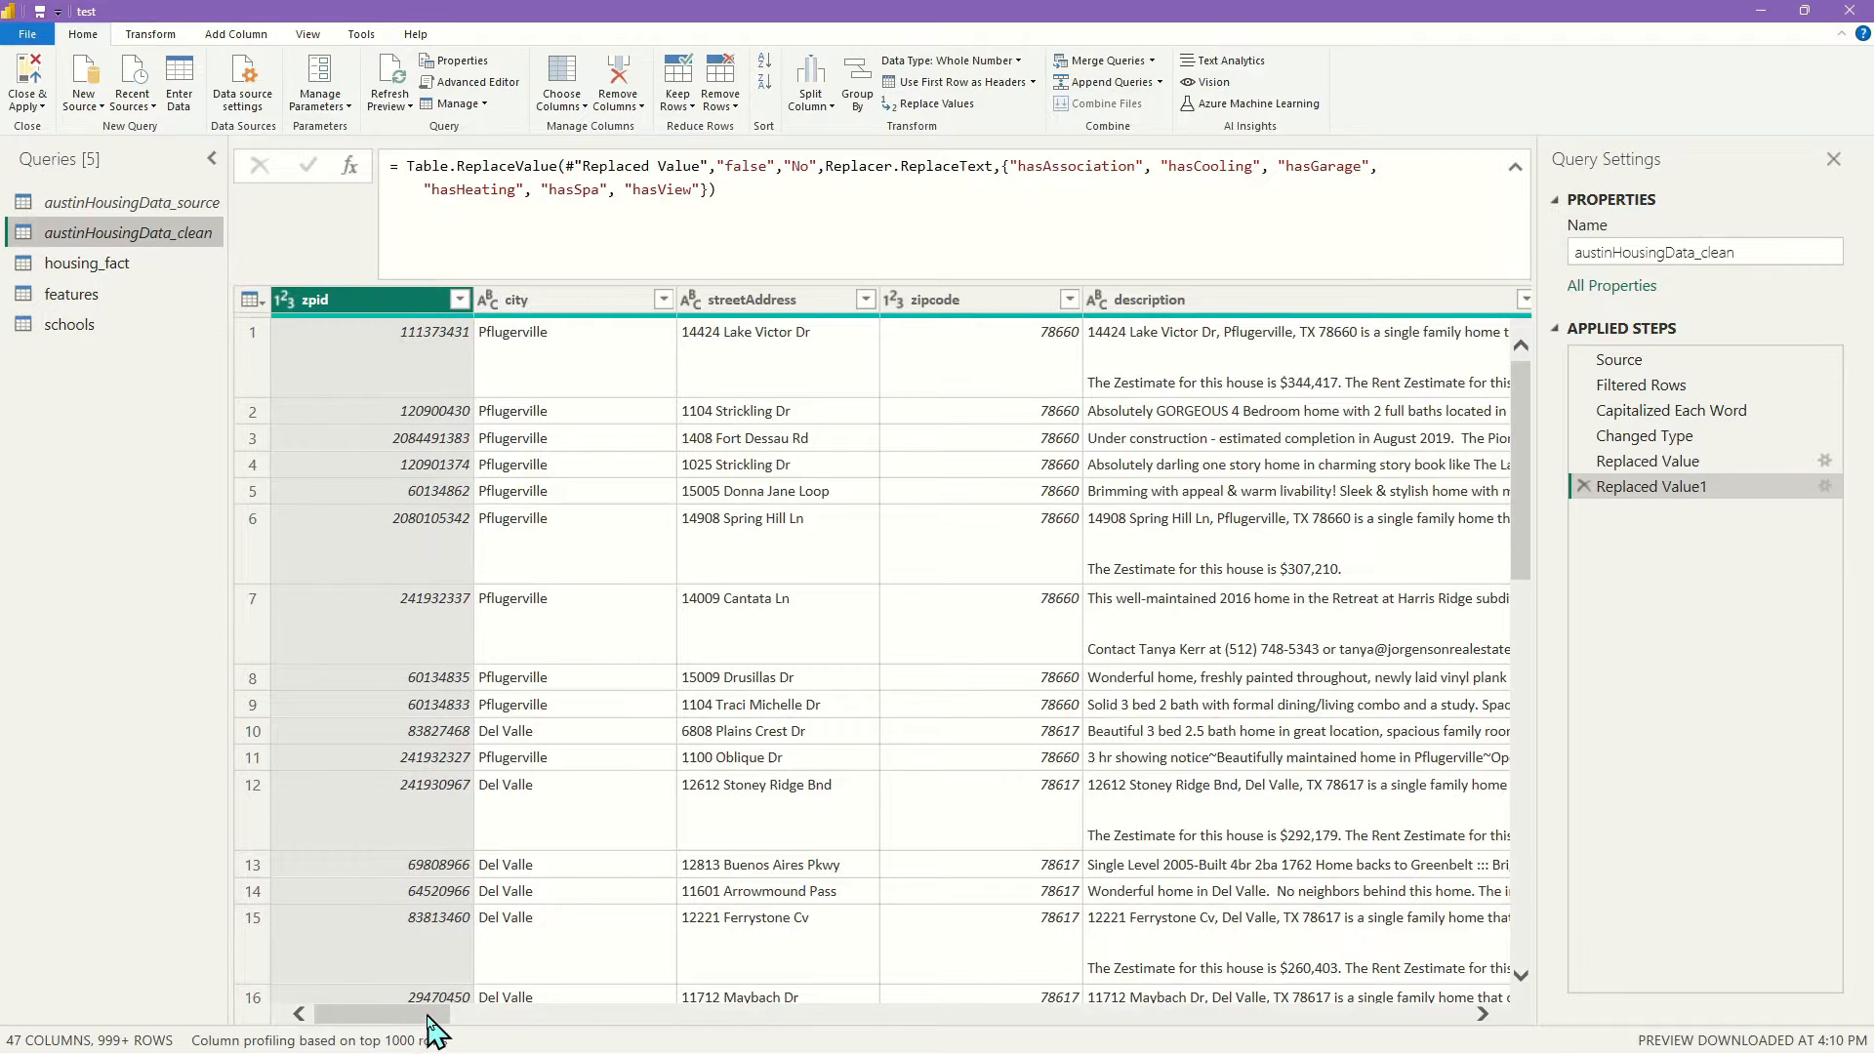
{"action": "left_click_drag", "start_coordinate": [429, 1018], "coordinate": [429, 1018]}
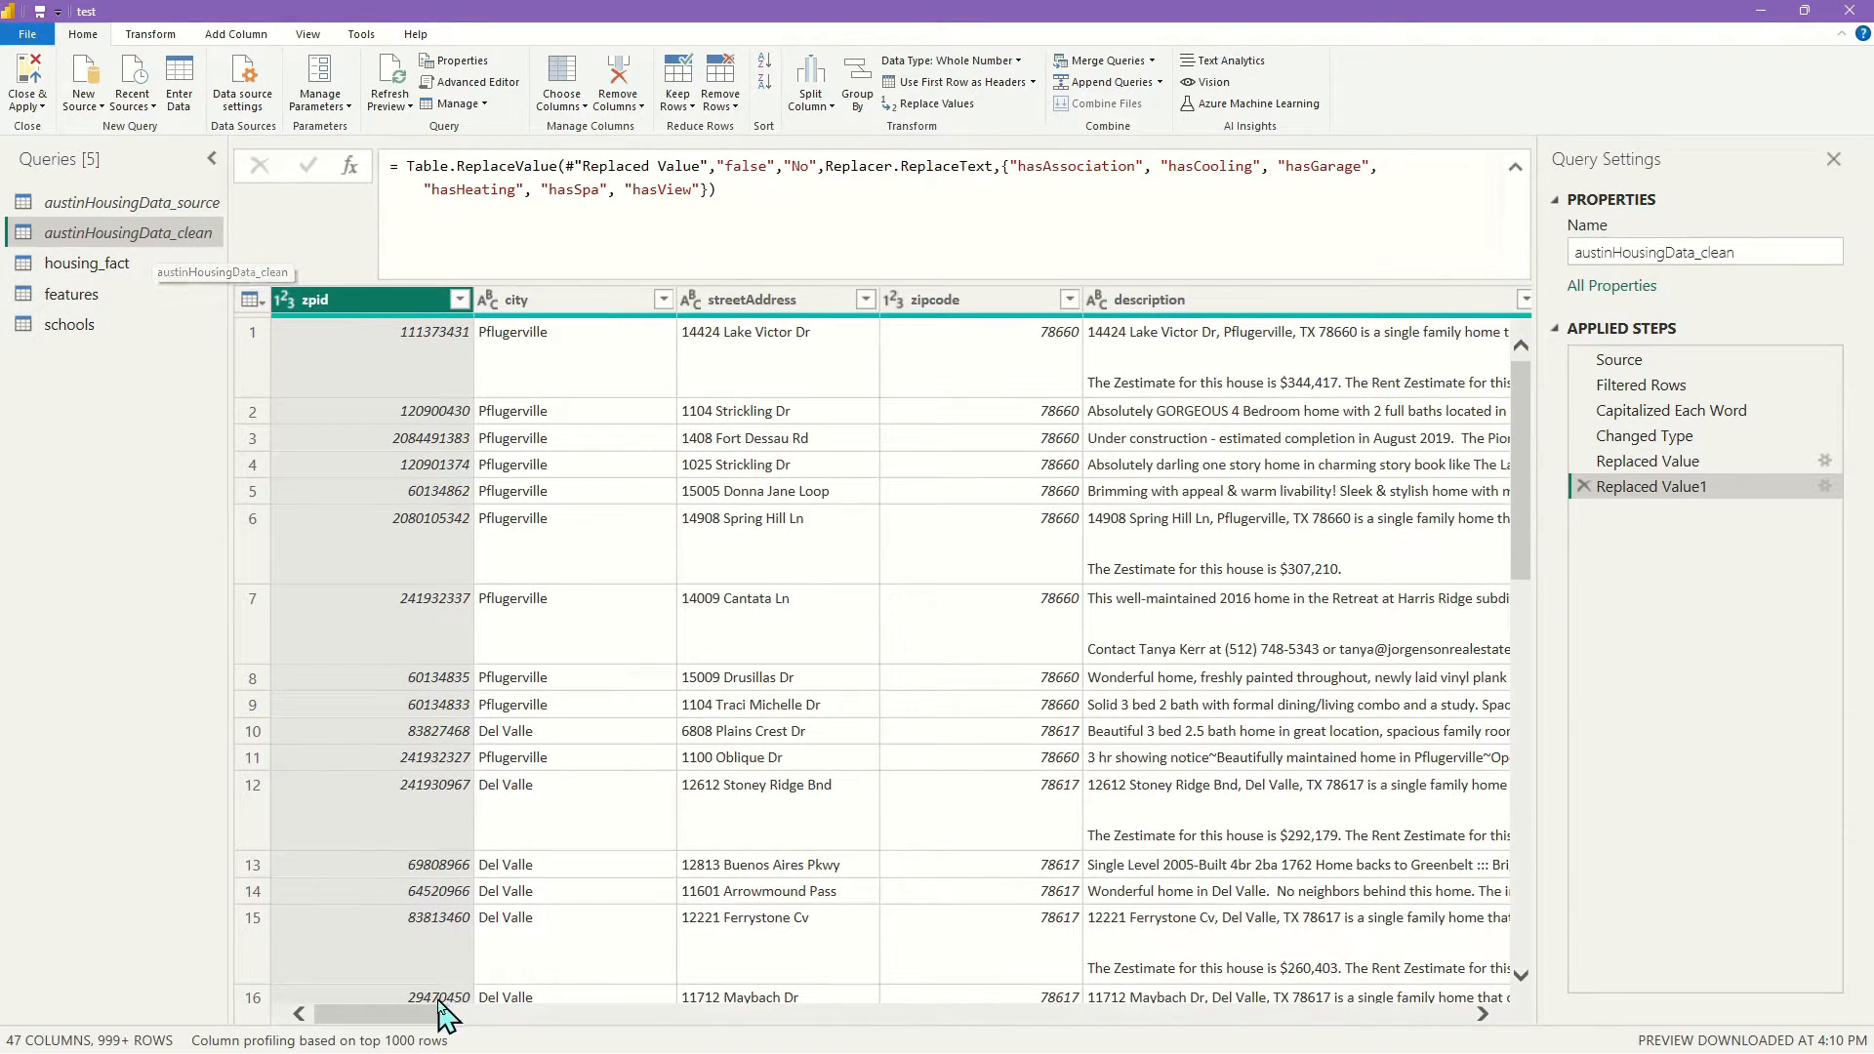
{"action": "left_click_drag", "start_coordinate": [444, 1013], "coordinate": [1384, 1016]}
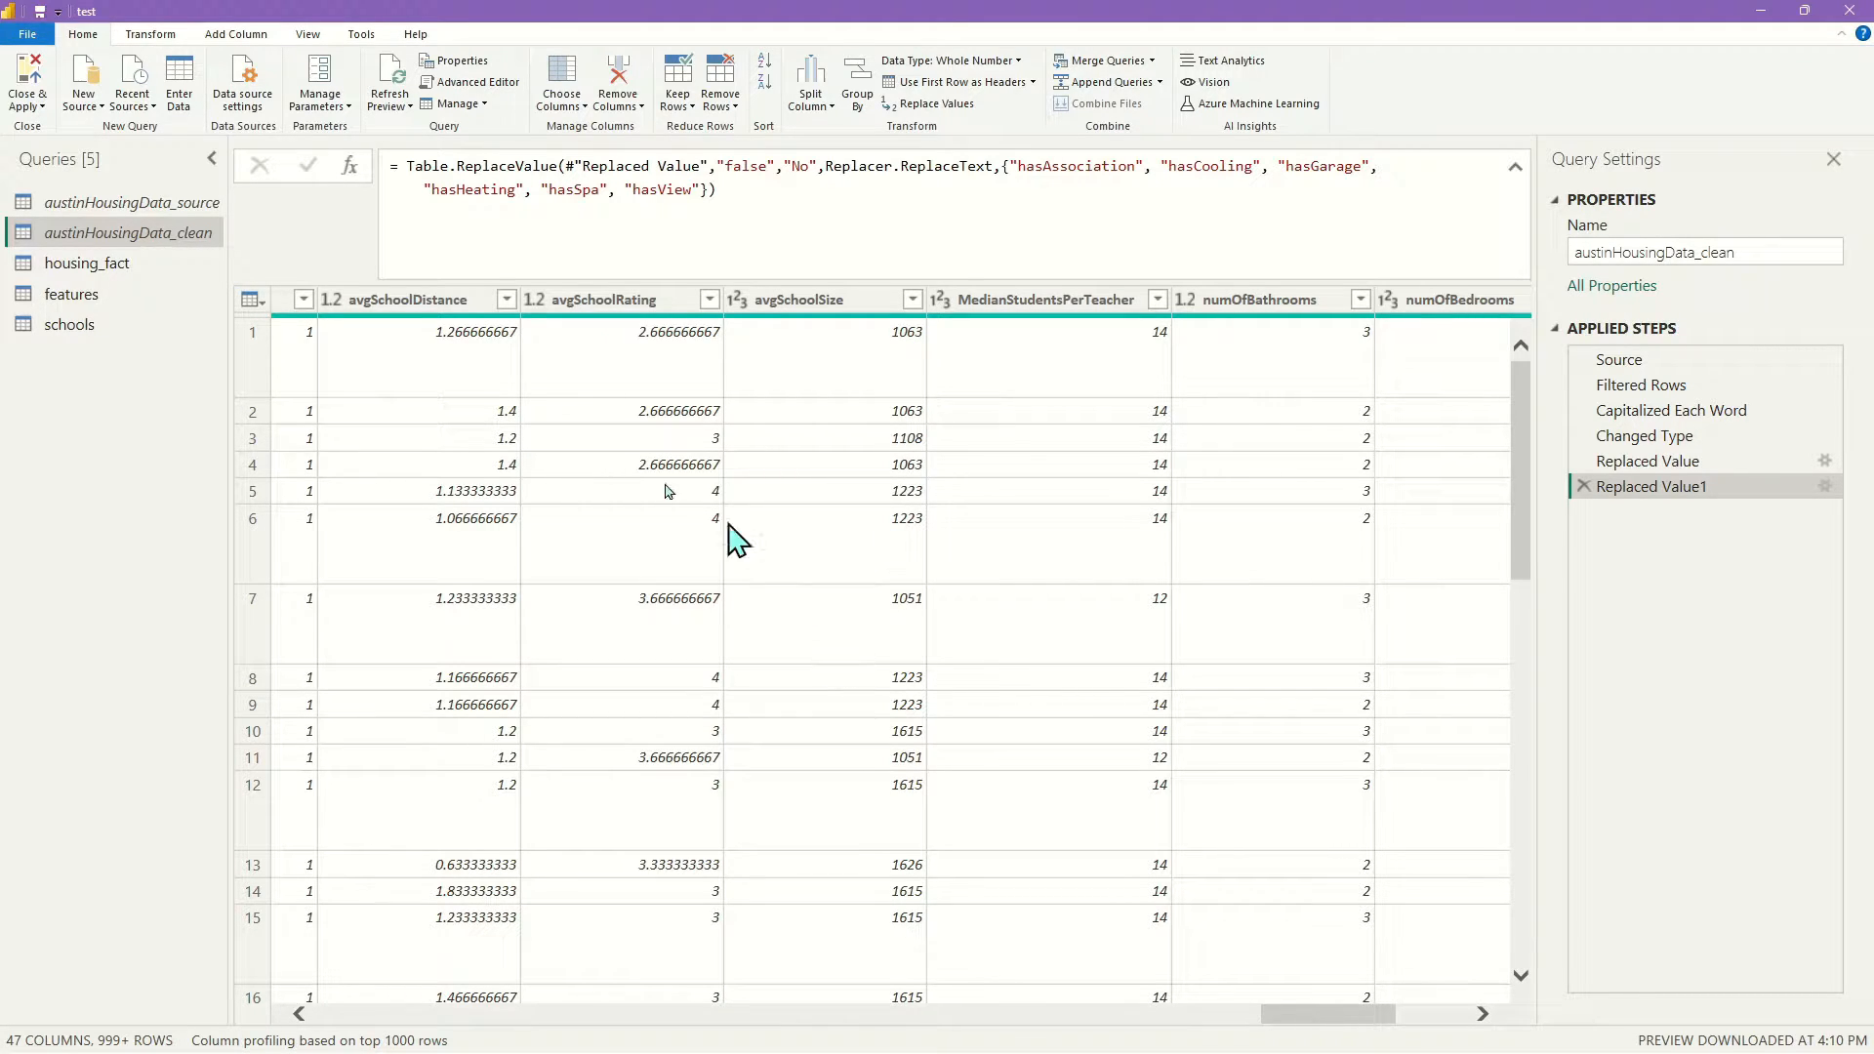
Round avgSchoolDistance and avgSchoolRating to 1 decimal place
{"action": "left_click", "coordinate": [456, 302]}
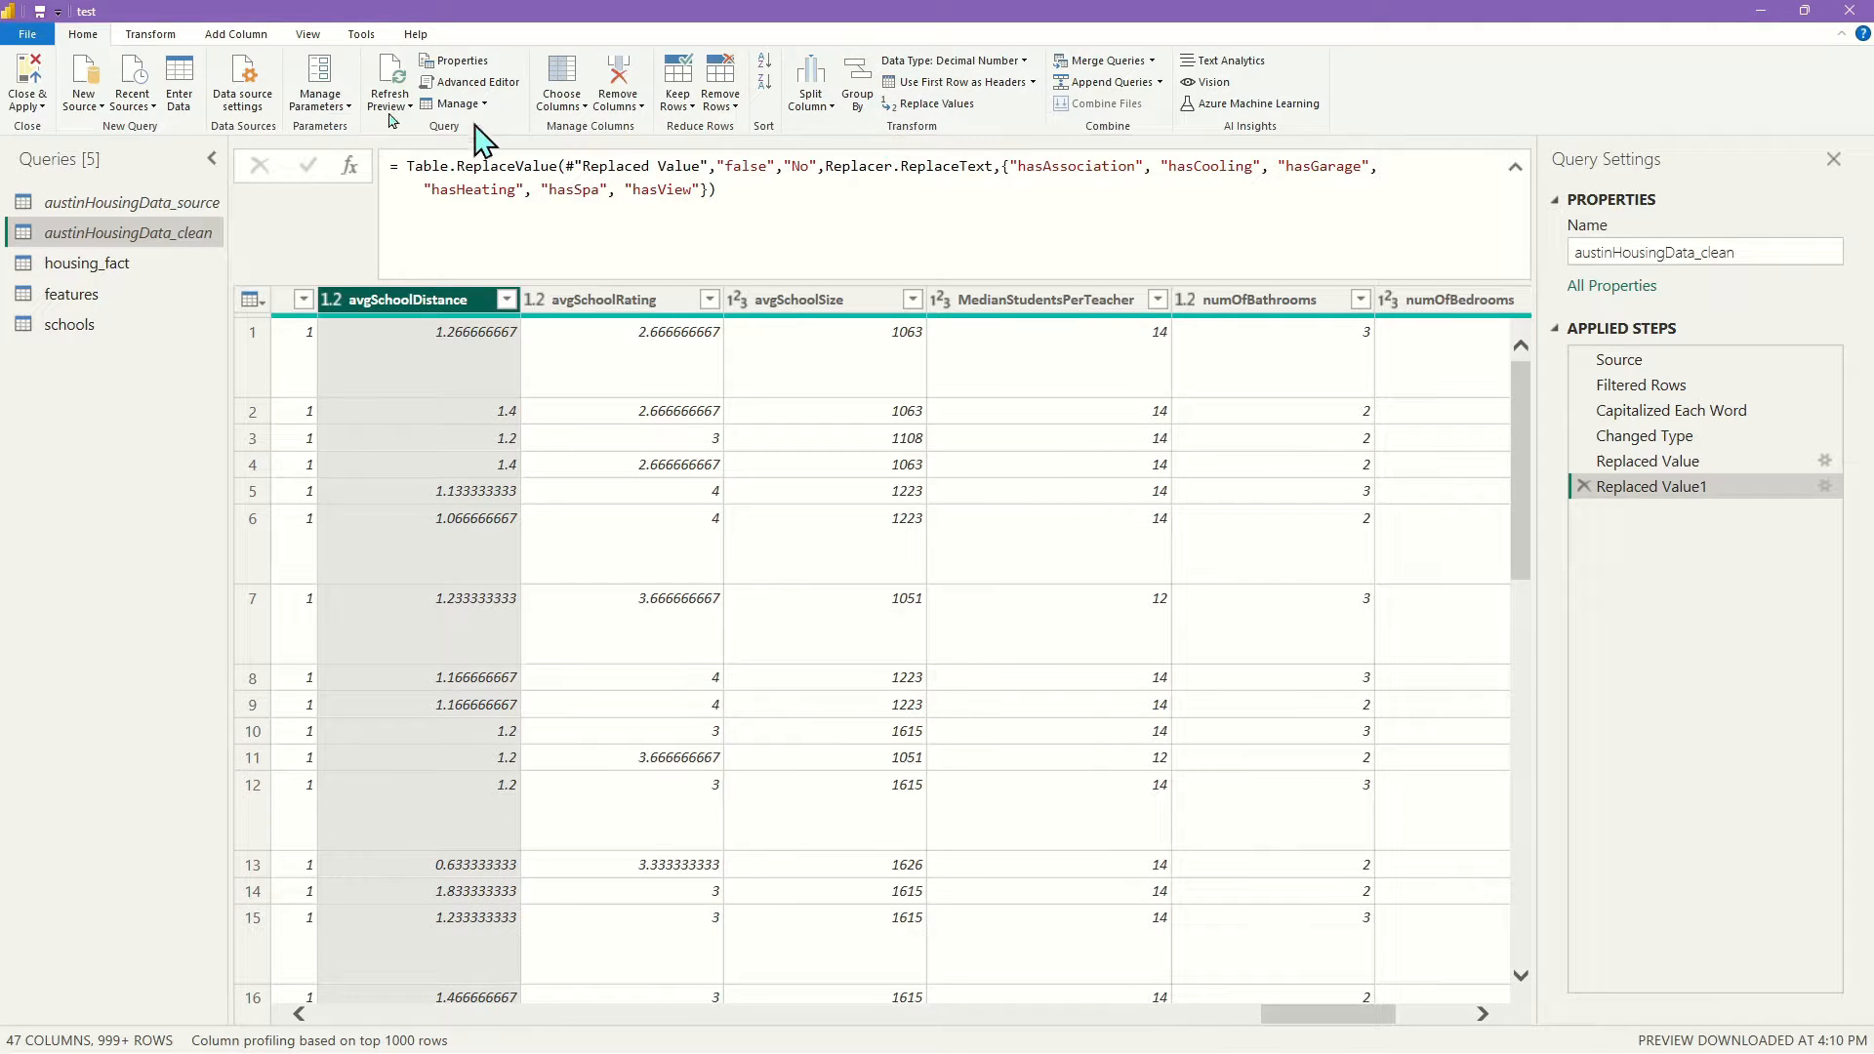
{"action": "left_click", "coordinate": [154, 35]}
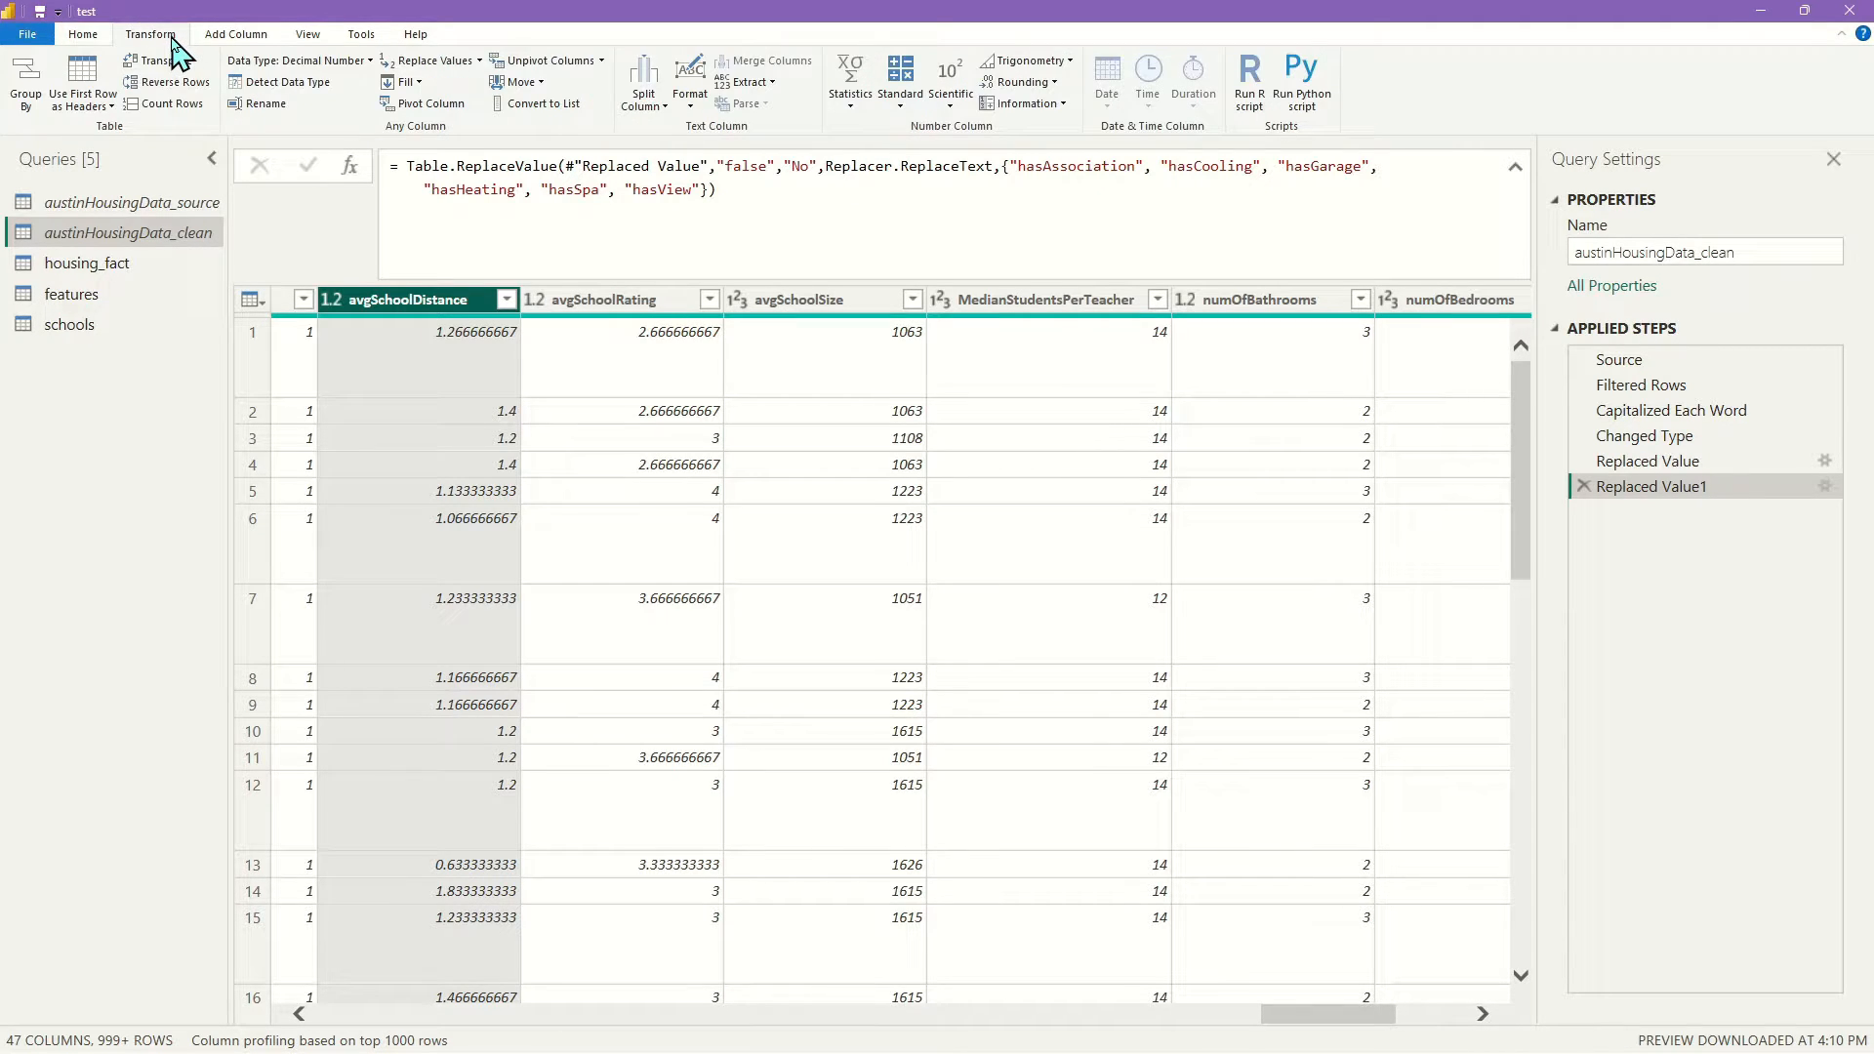
{"action": "left_click", "coordinate": [1027, 85]}
{"action": "left_click", "coordinate": [1047, 166]}
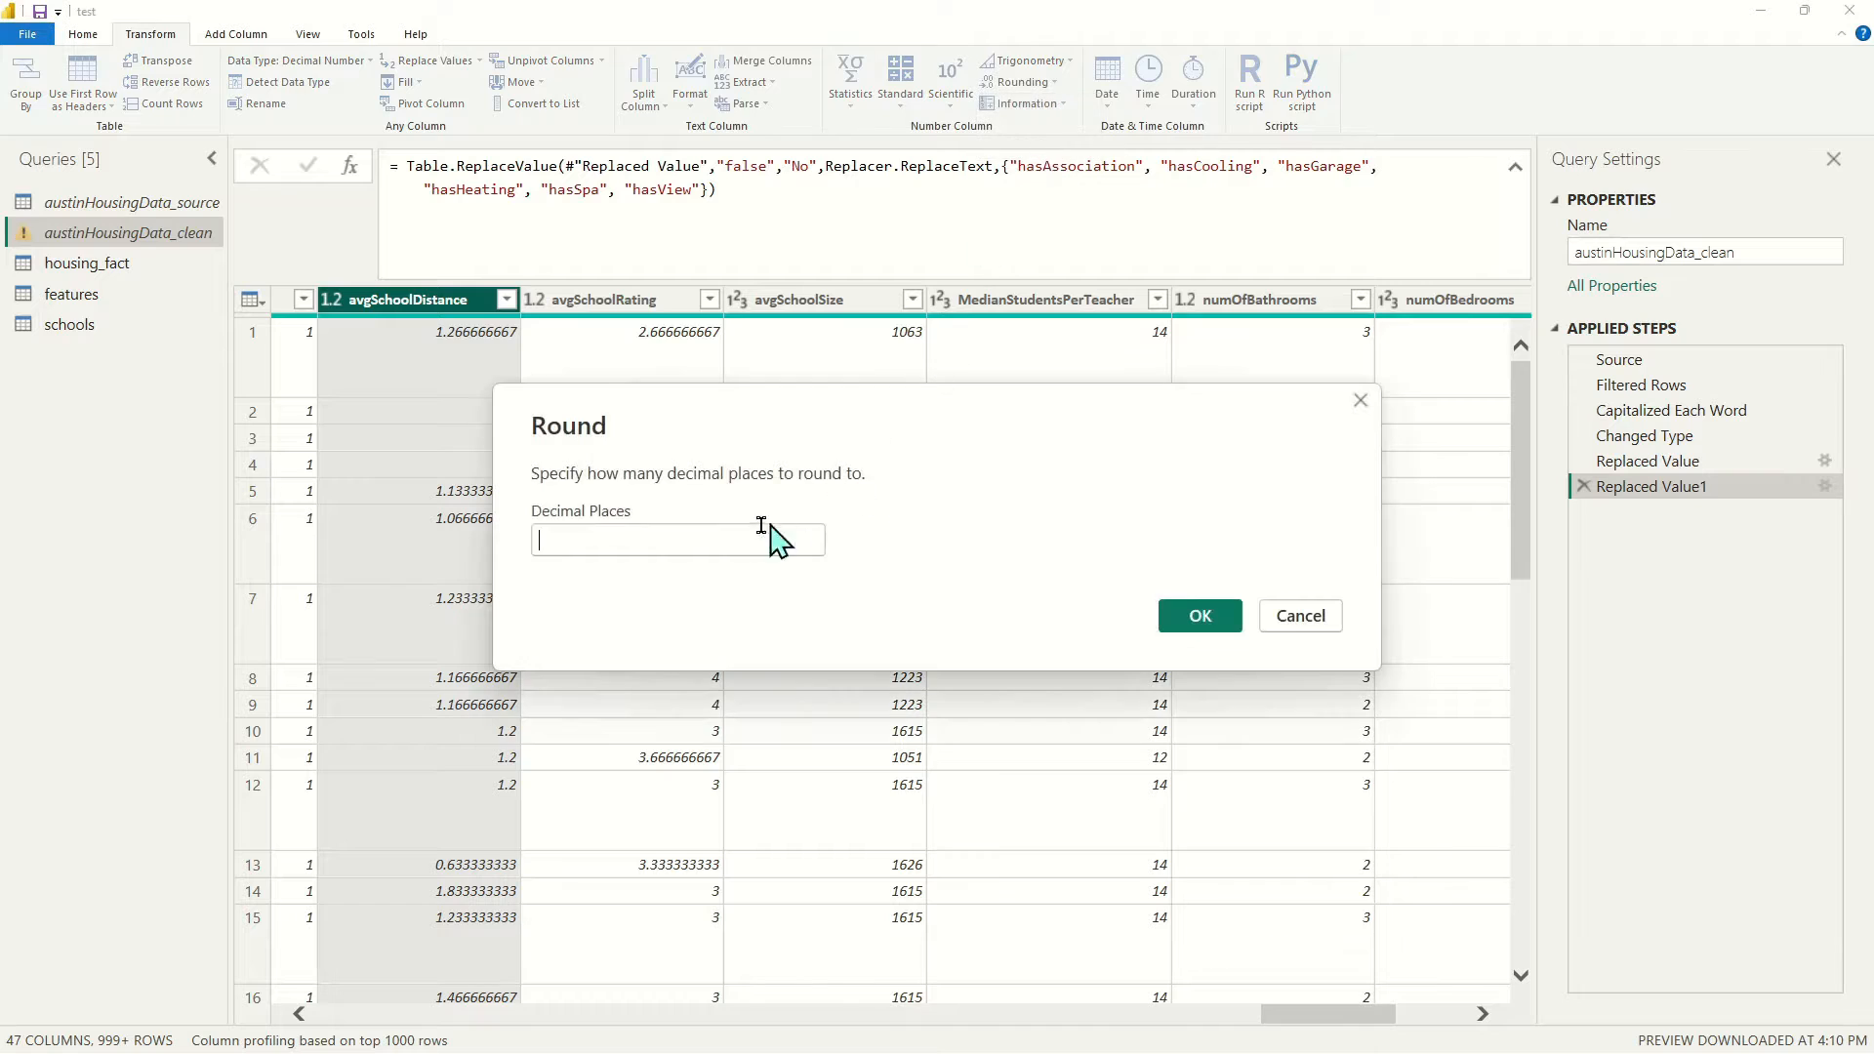
{"action": "type", "text": "1"}
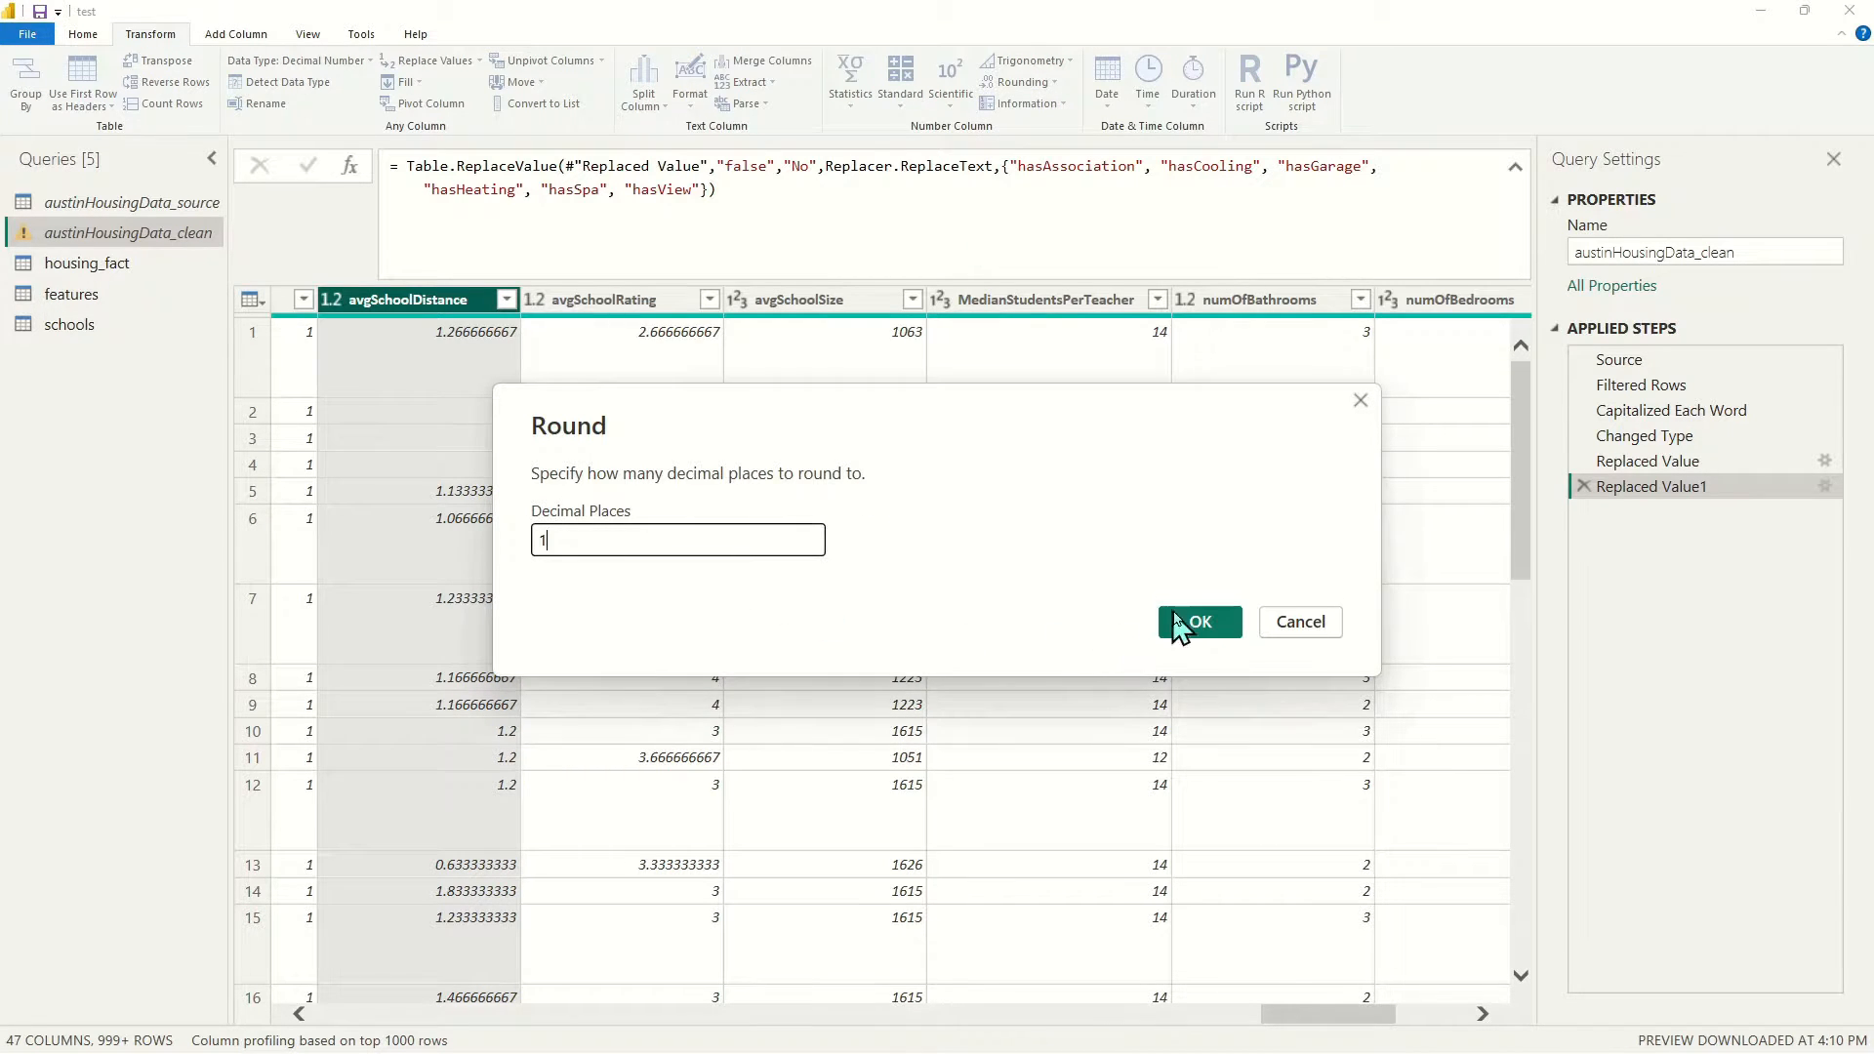
{"action": "left_click", "coordinate": [1193, 618]}
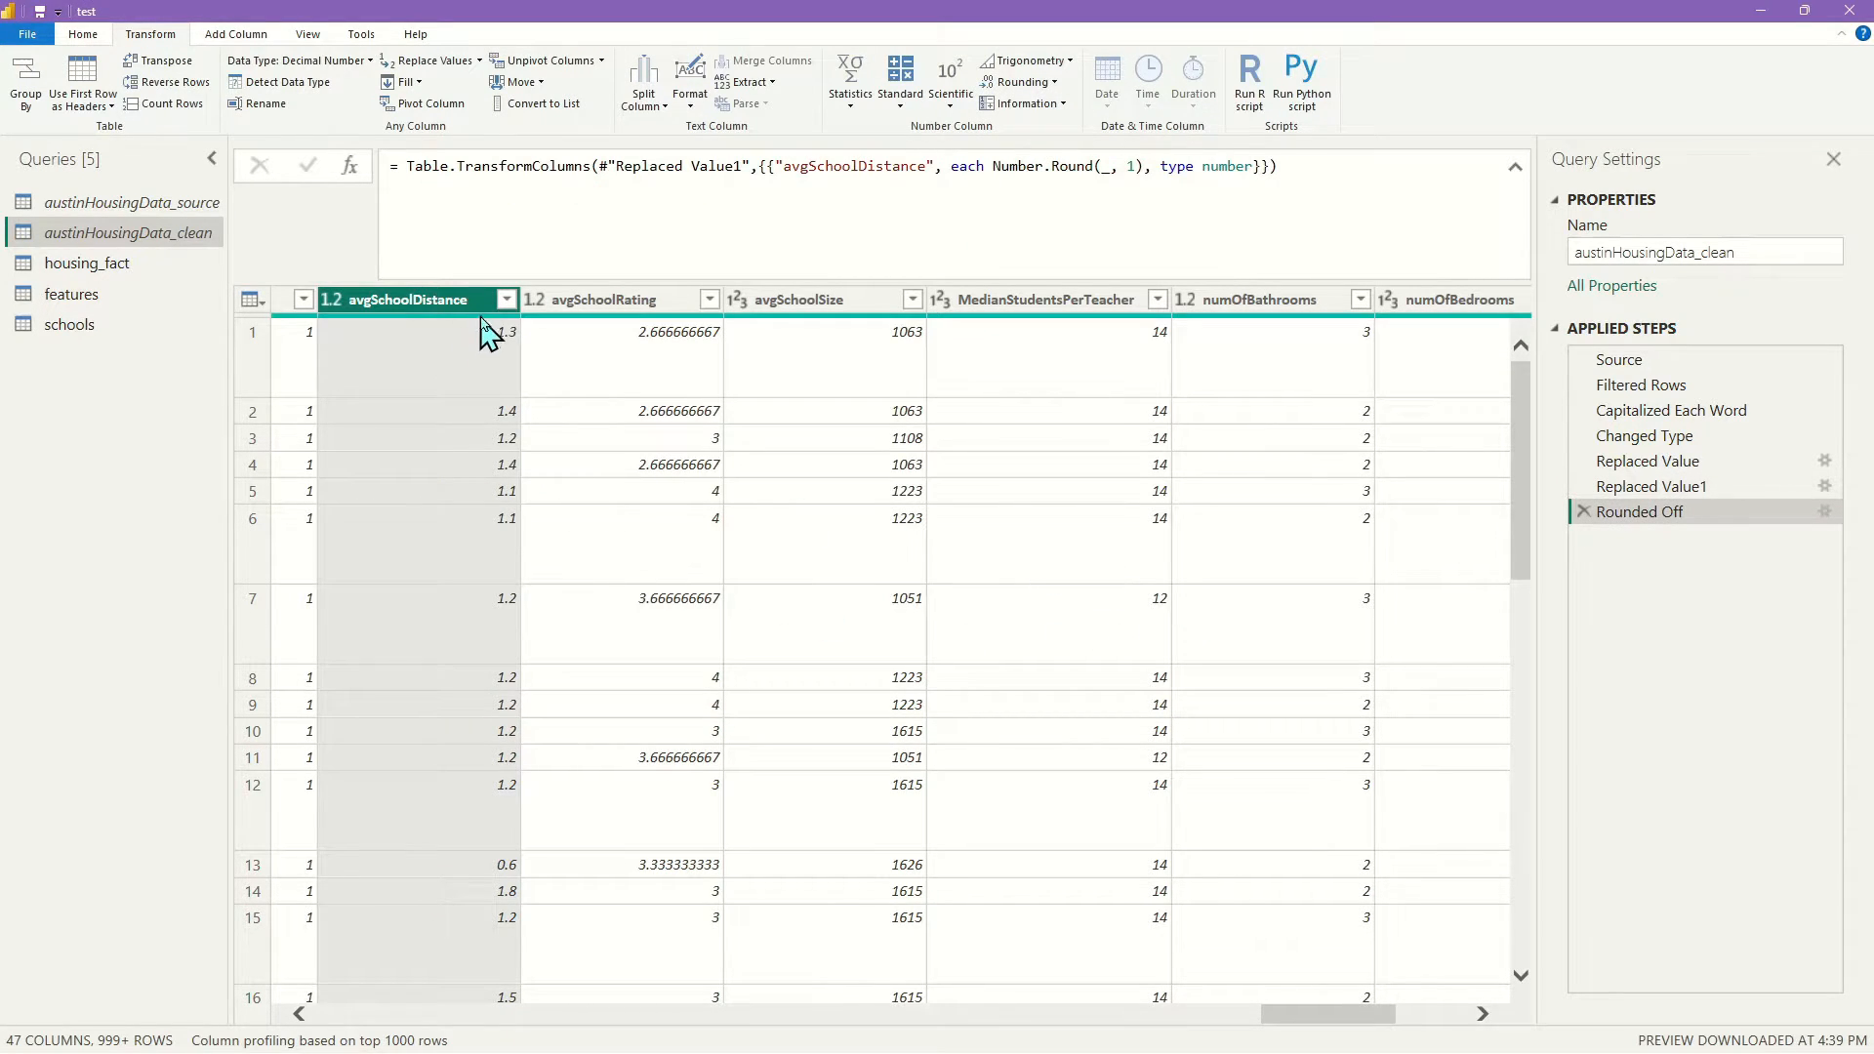
{"action": "left_click", "coordinate": [644, 300]}
{"action": "left_click", "coordinate": [1040, 83]}
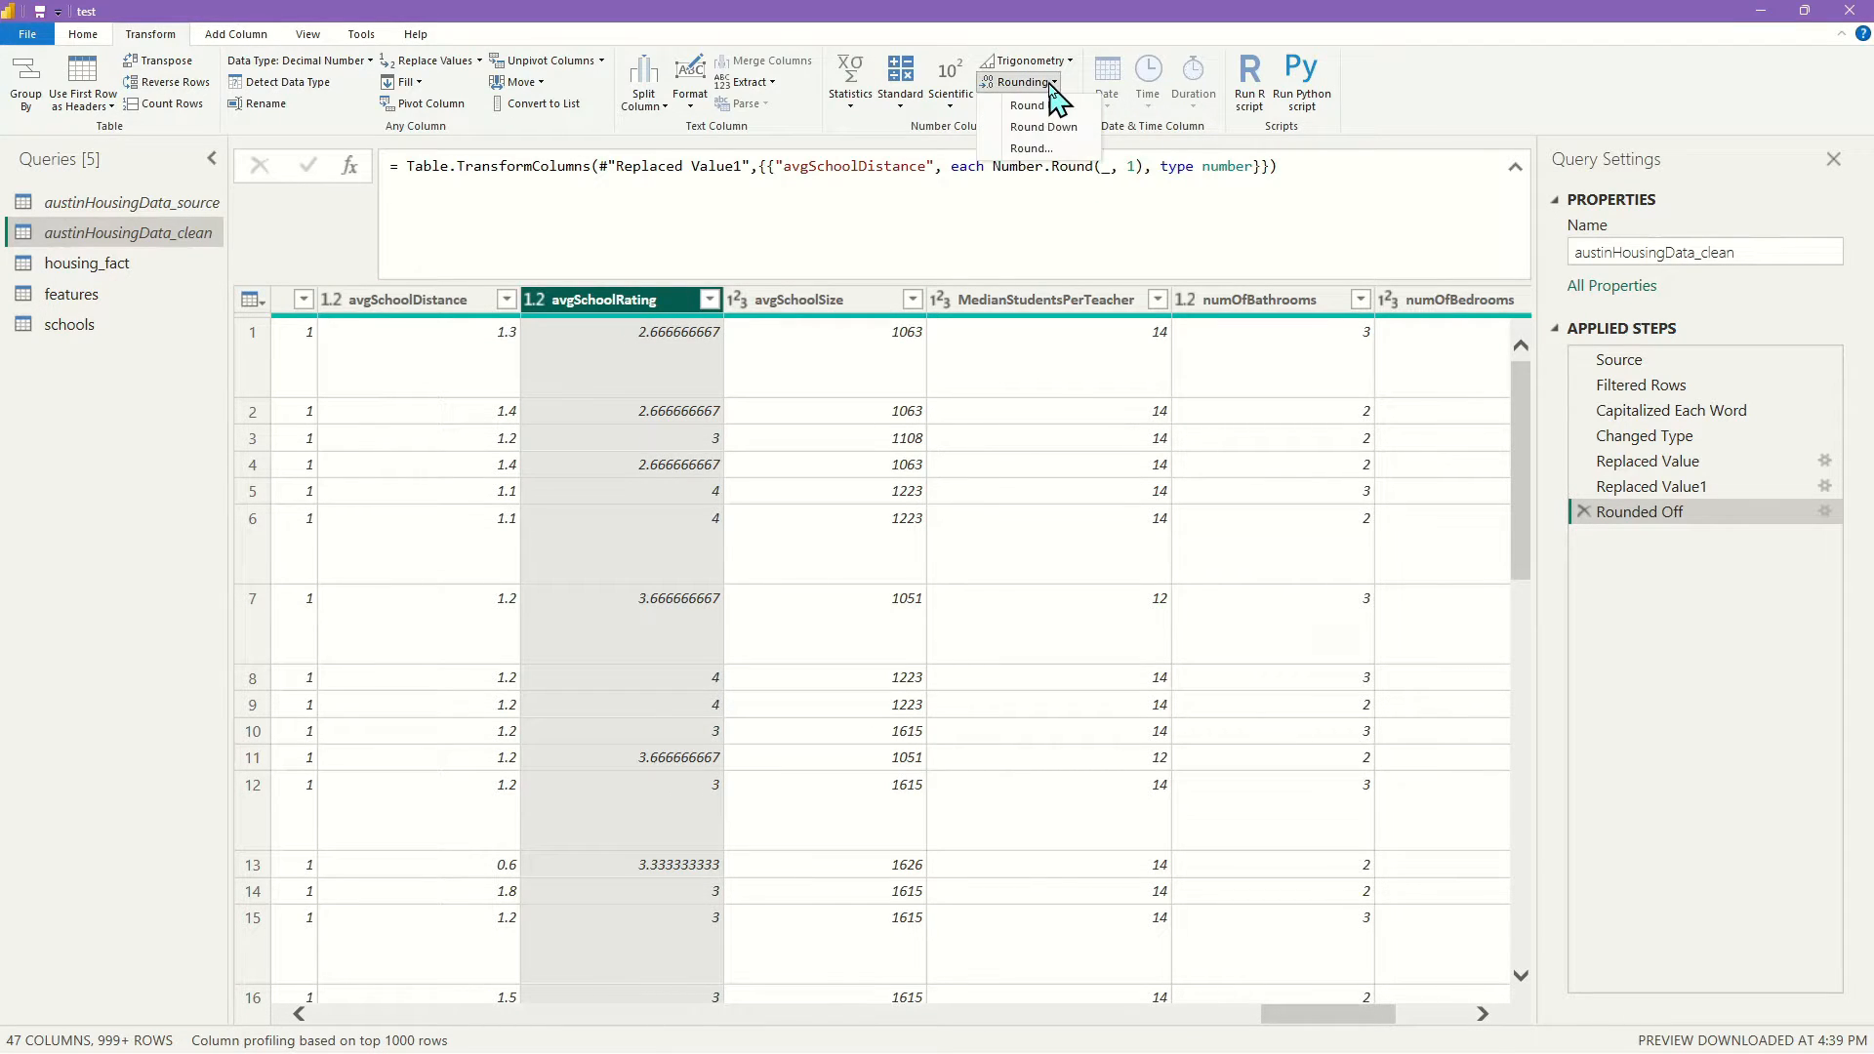
{"action": "left_click", "coordinate": [1034, 150]}
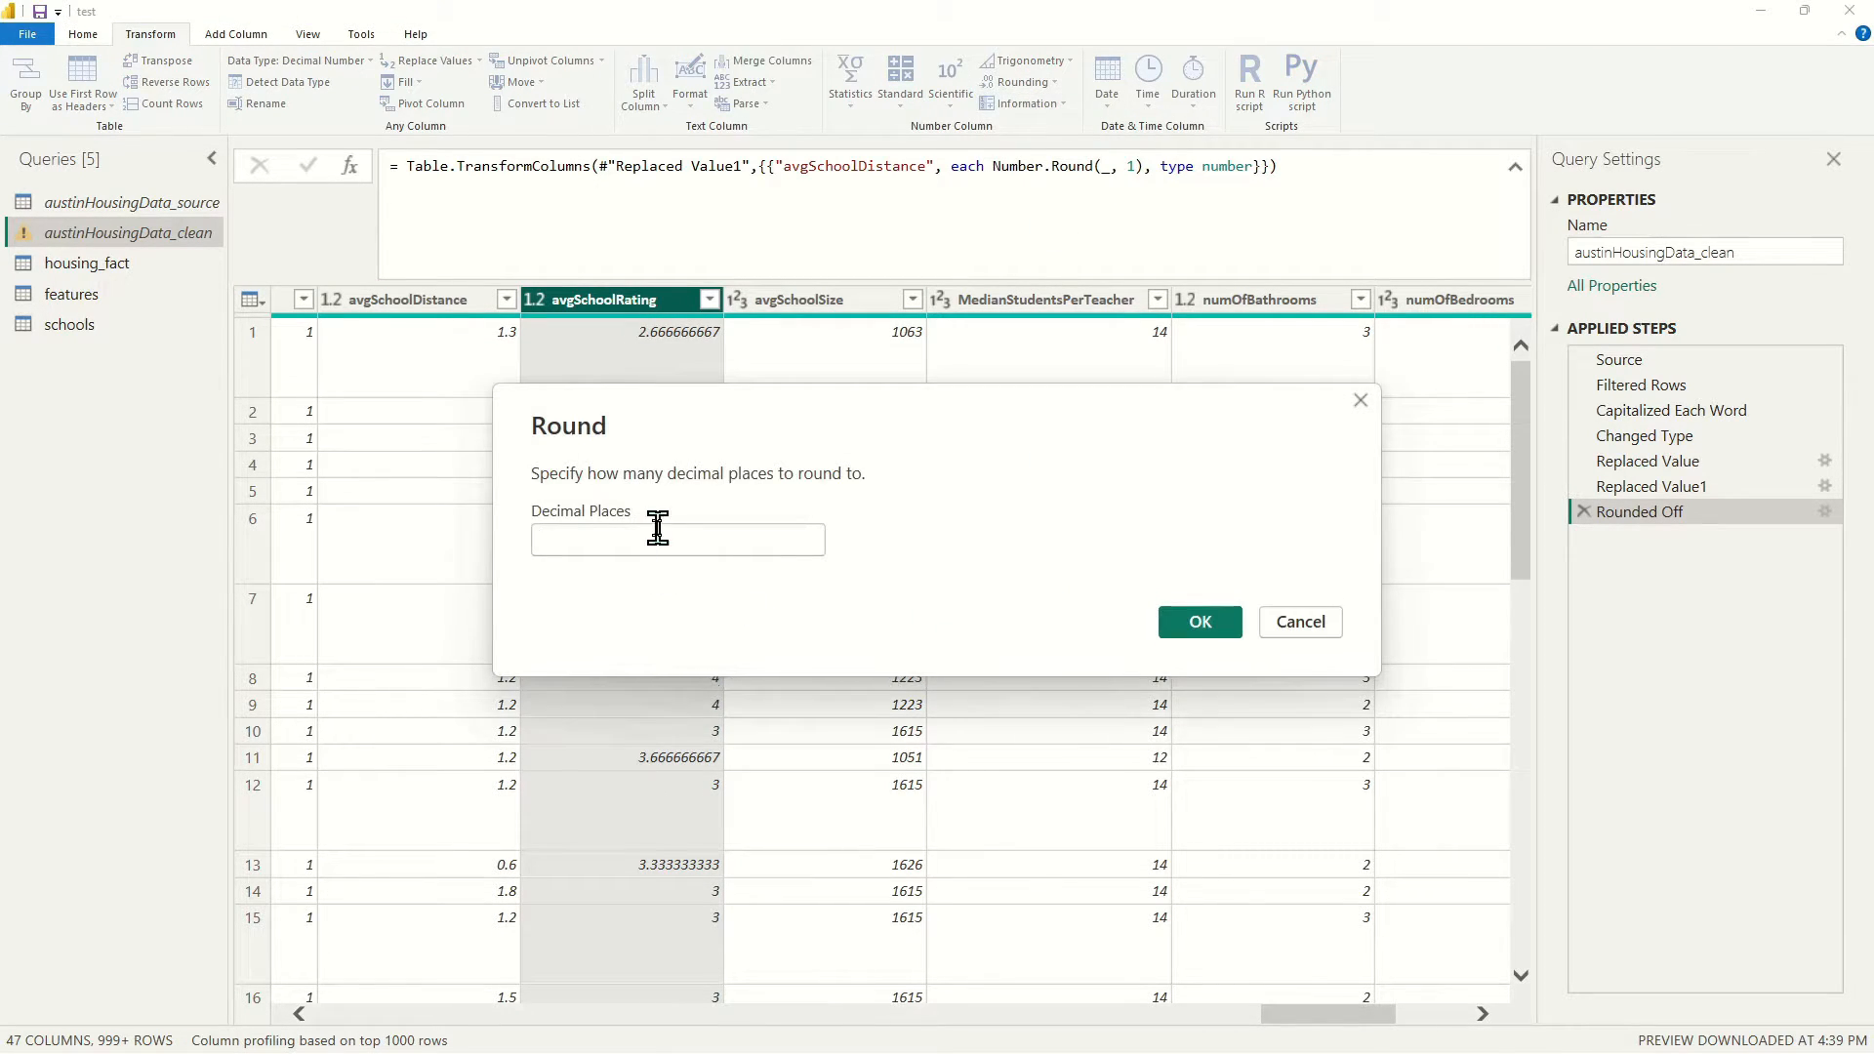
{"action": "type", "text": "1"}
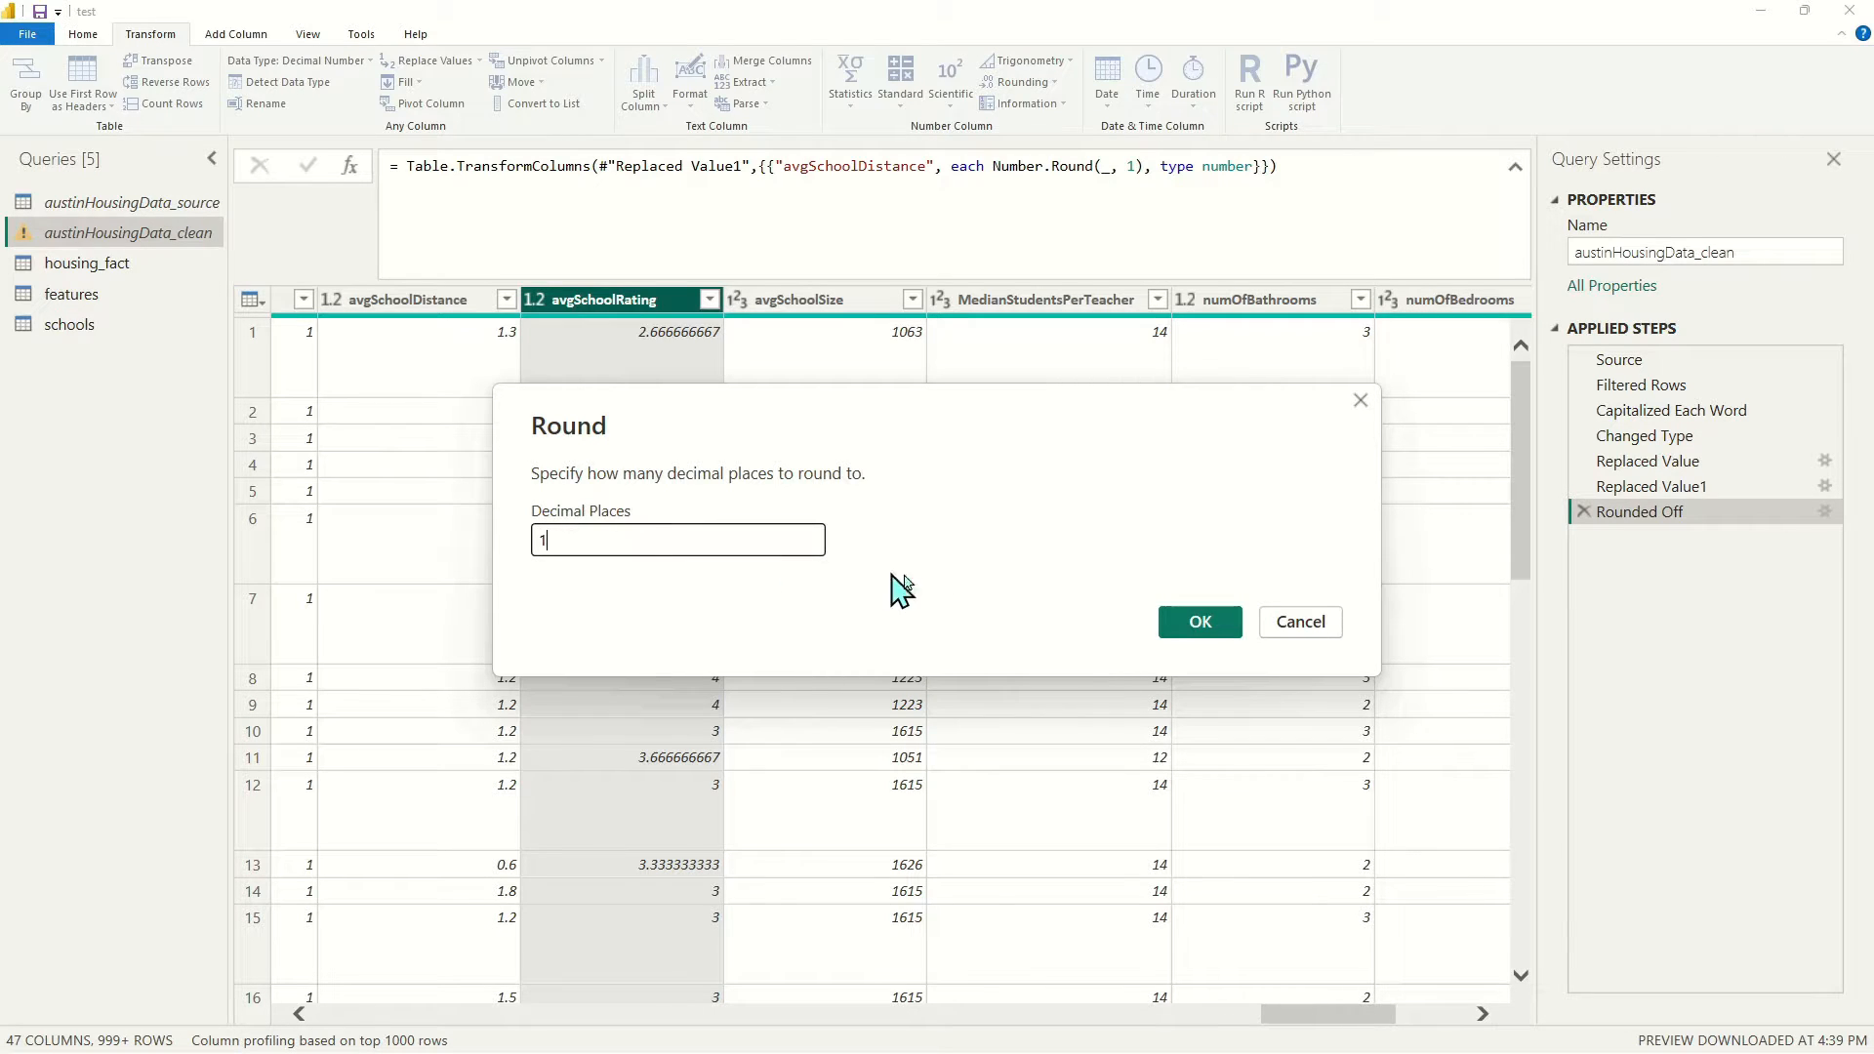
{"action": "left_click", "coordinate": [1200, 622]}
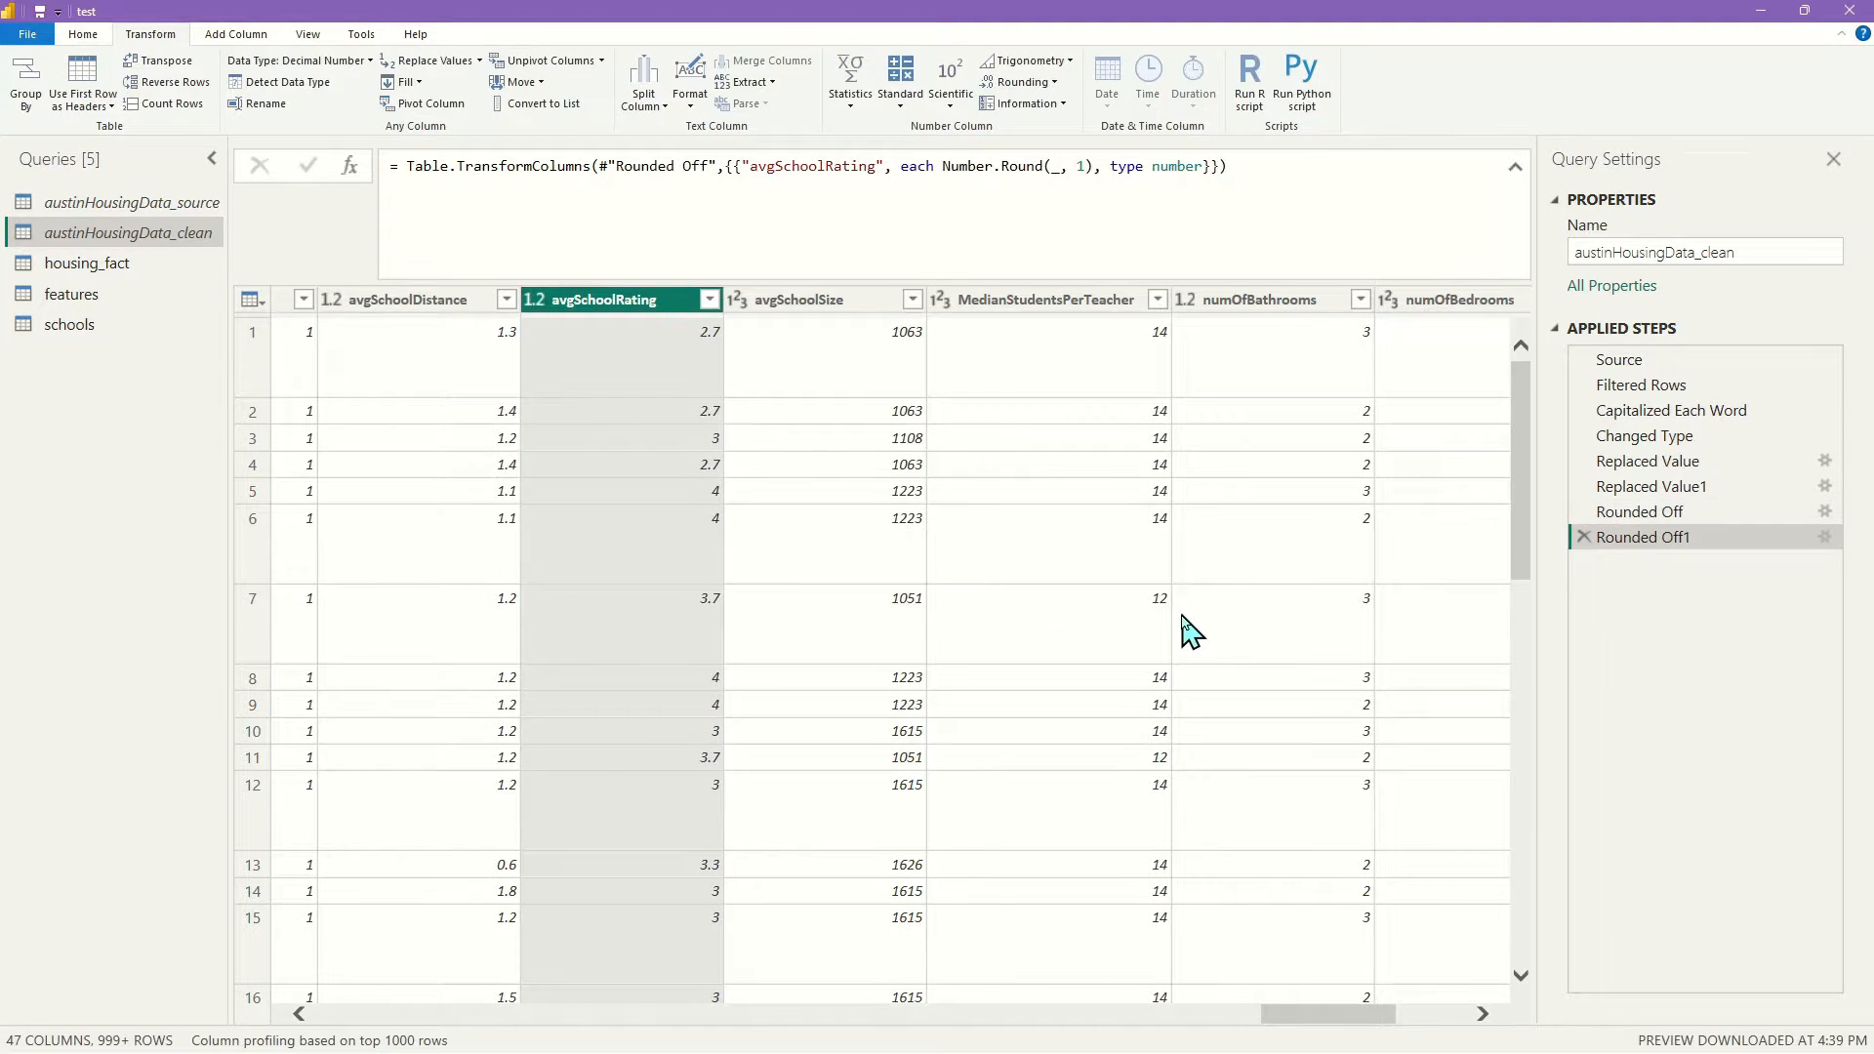
Round avgSchoolSize to -2 decimal places, i.e. the nearest hundred
{"action": "left_click", "coordinate": [771, 300]}
{"action": "left_click", "coordinate": [1015, 83]}
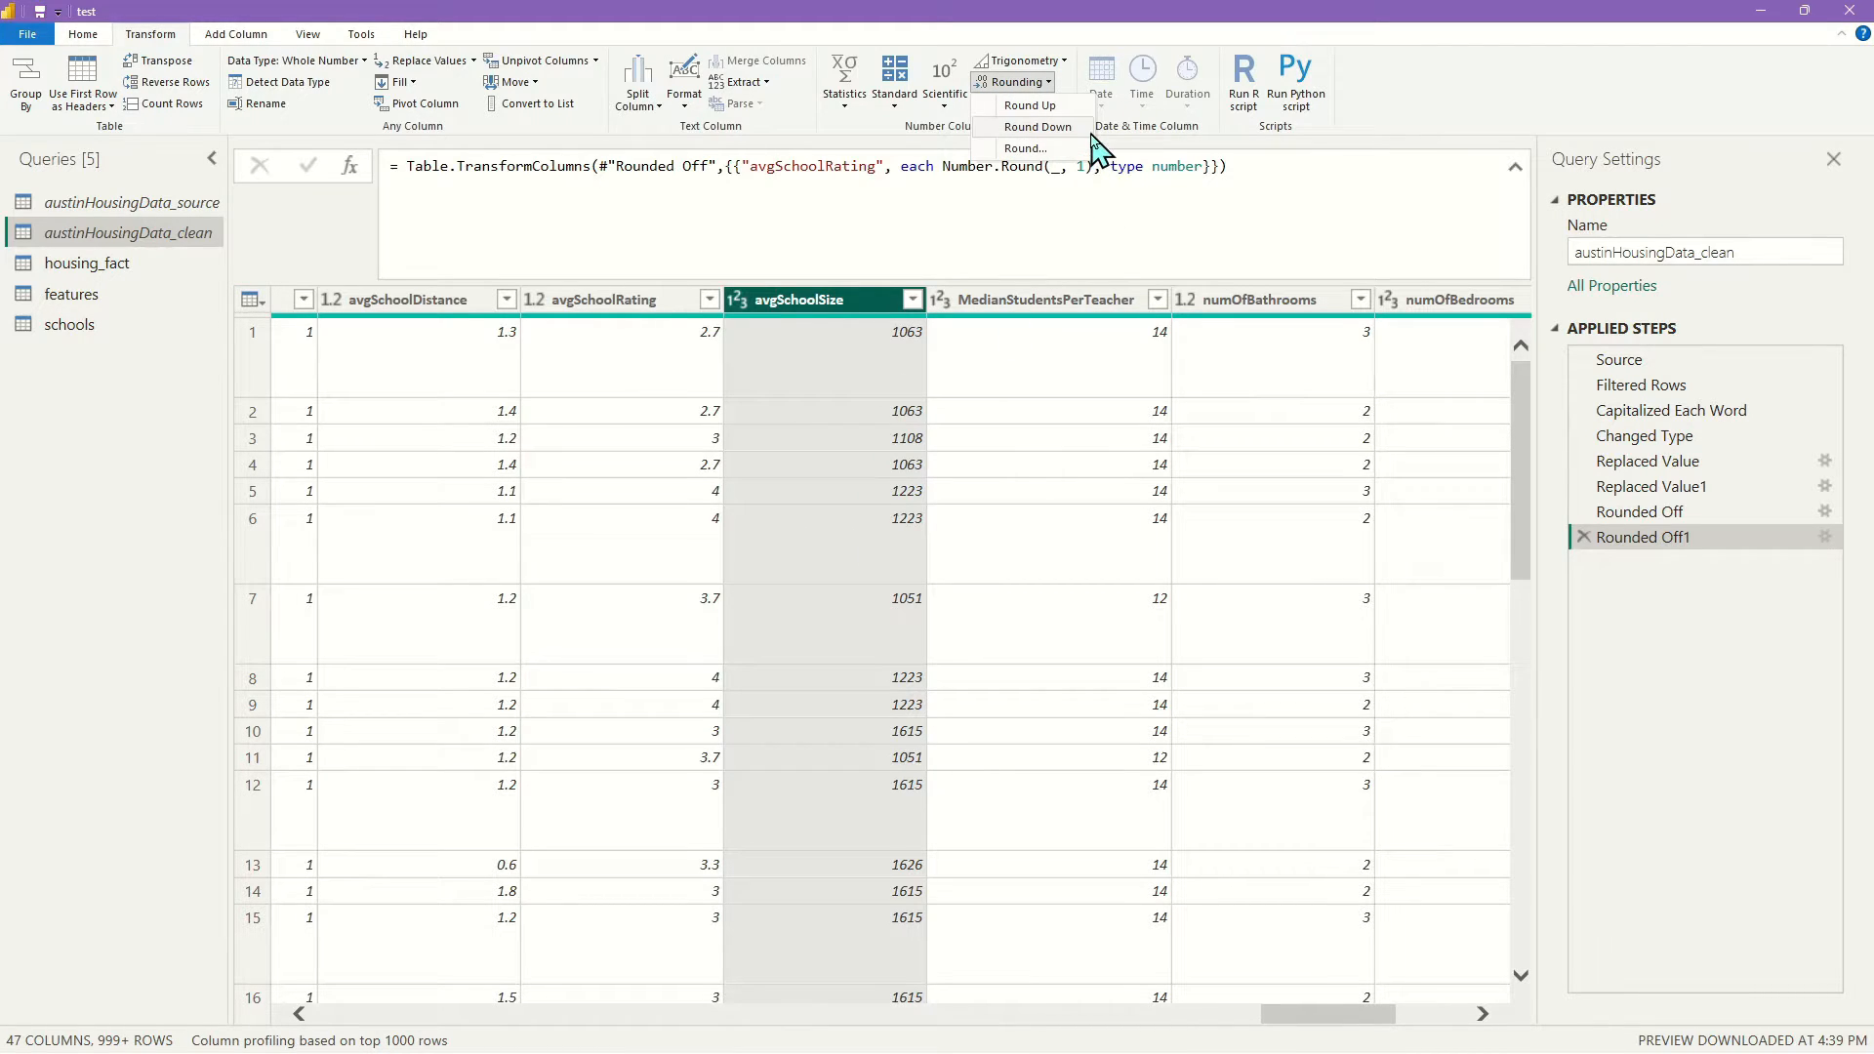
{"action": "left_click", "coordinate": [1035, 148]}
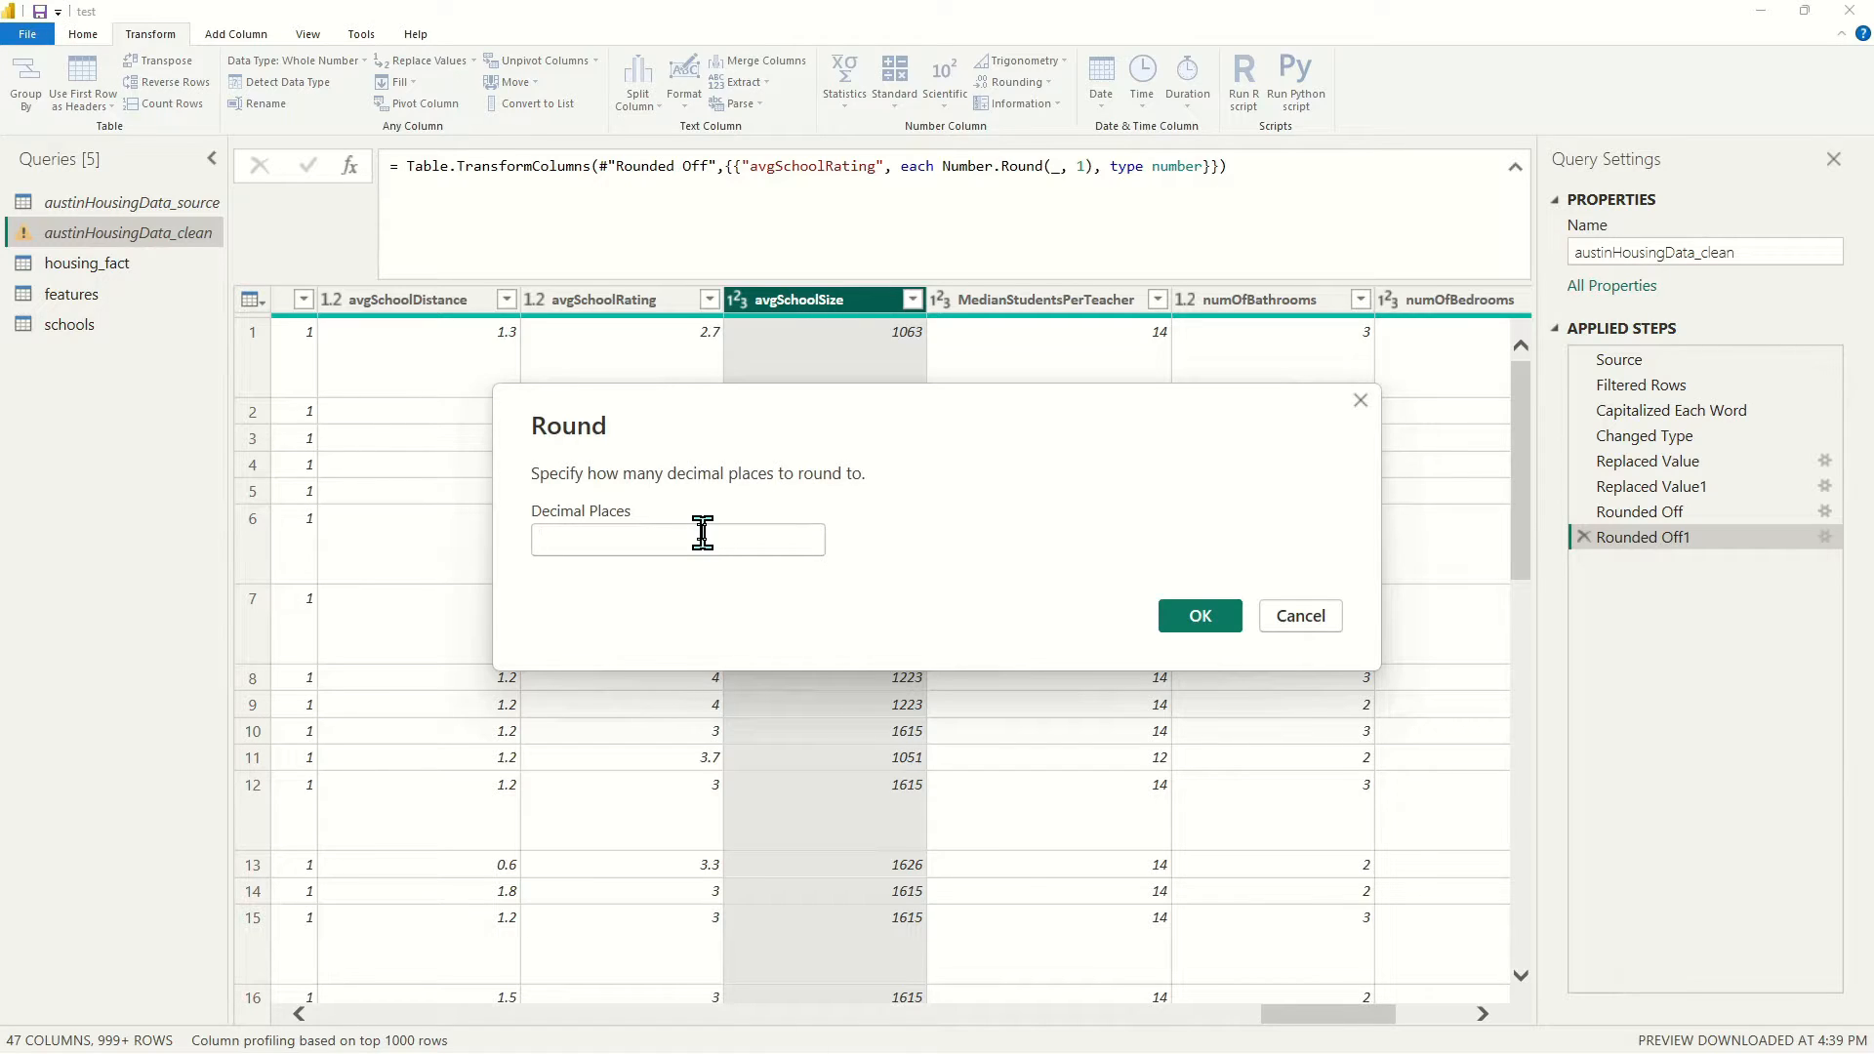
{"action": "type", "text": "-2"}
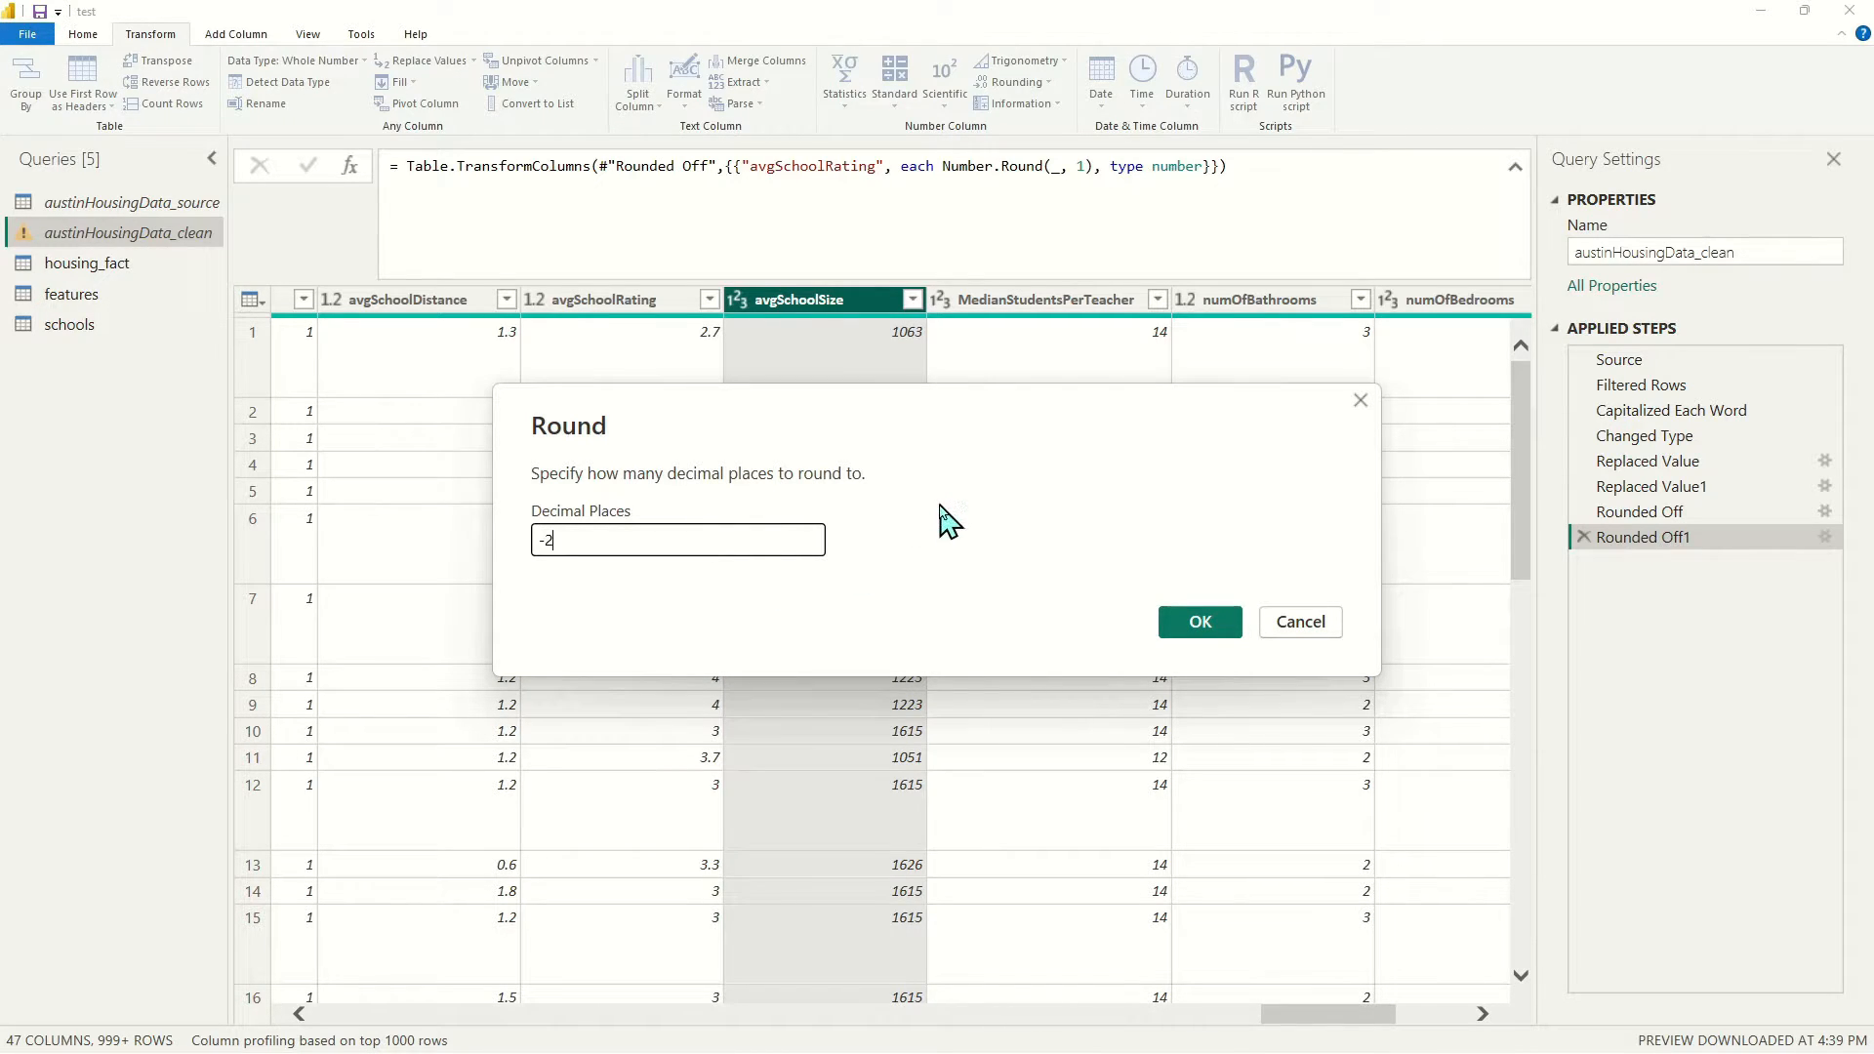
{"action": "left_click", "coordinate": [1203, 628]}
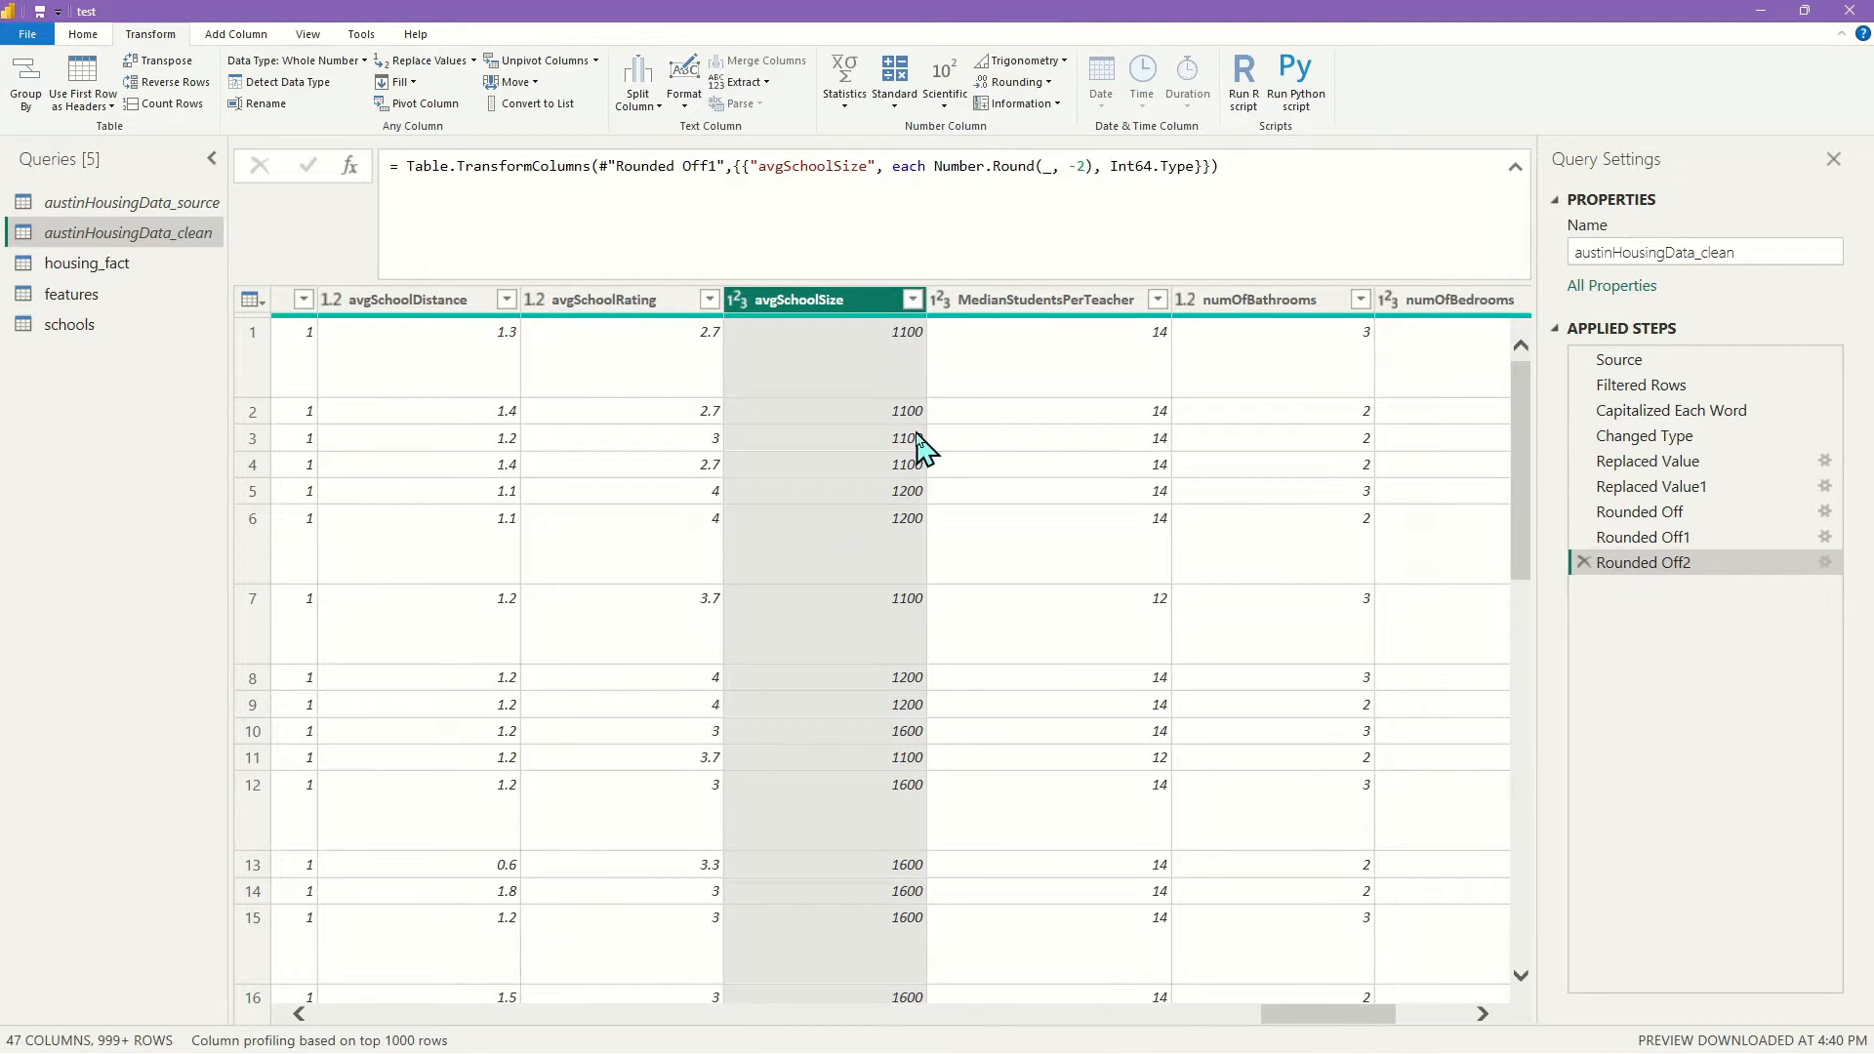
Step through the rounding steps to compare values before and after, ending on the latest
{"action": "left_click", "coordinate": [1641, 545]}
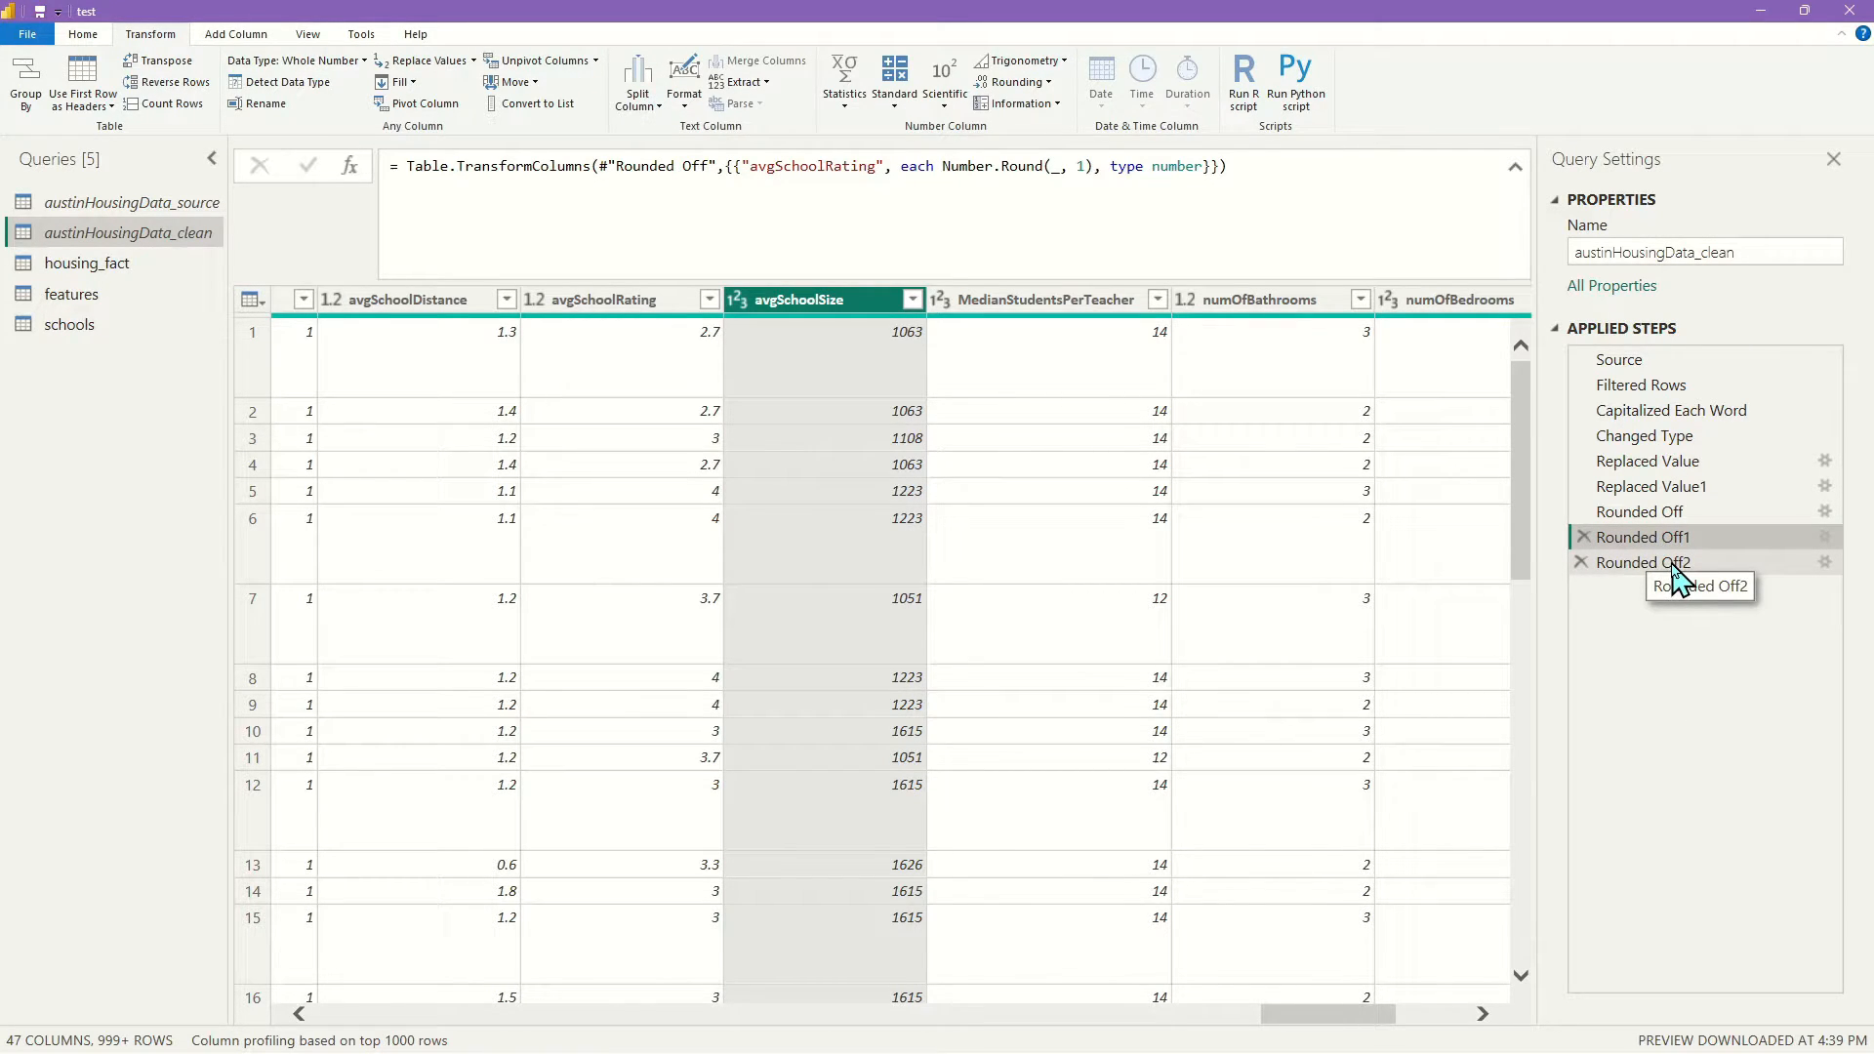
{"action": "left_click", "coordinate": [1681, 514]}
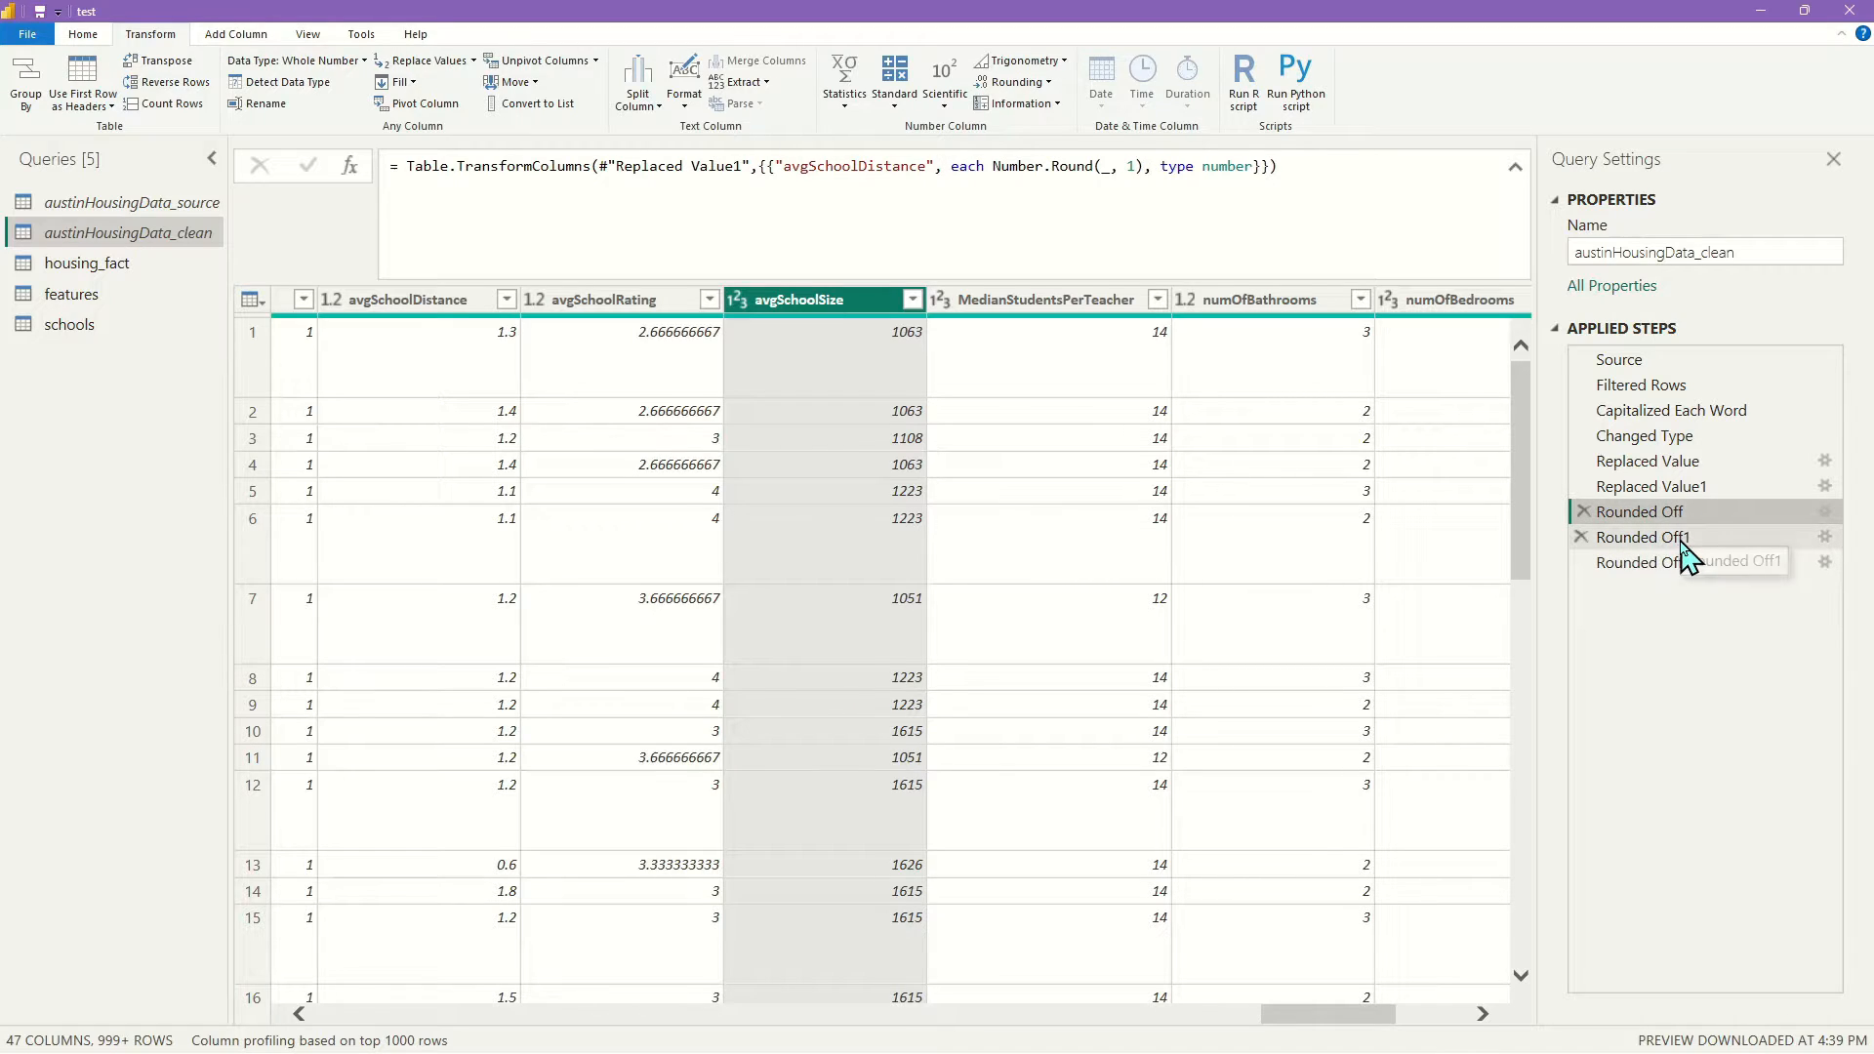
{"action": "left_click", "coordinate": [1683, 540]}
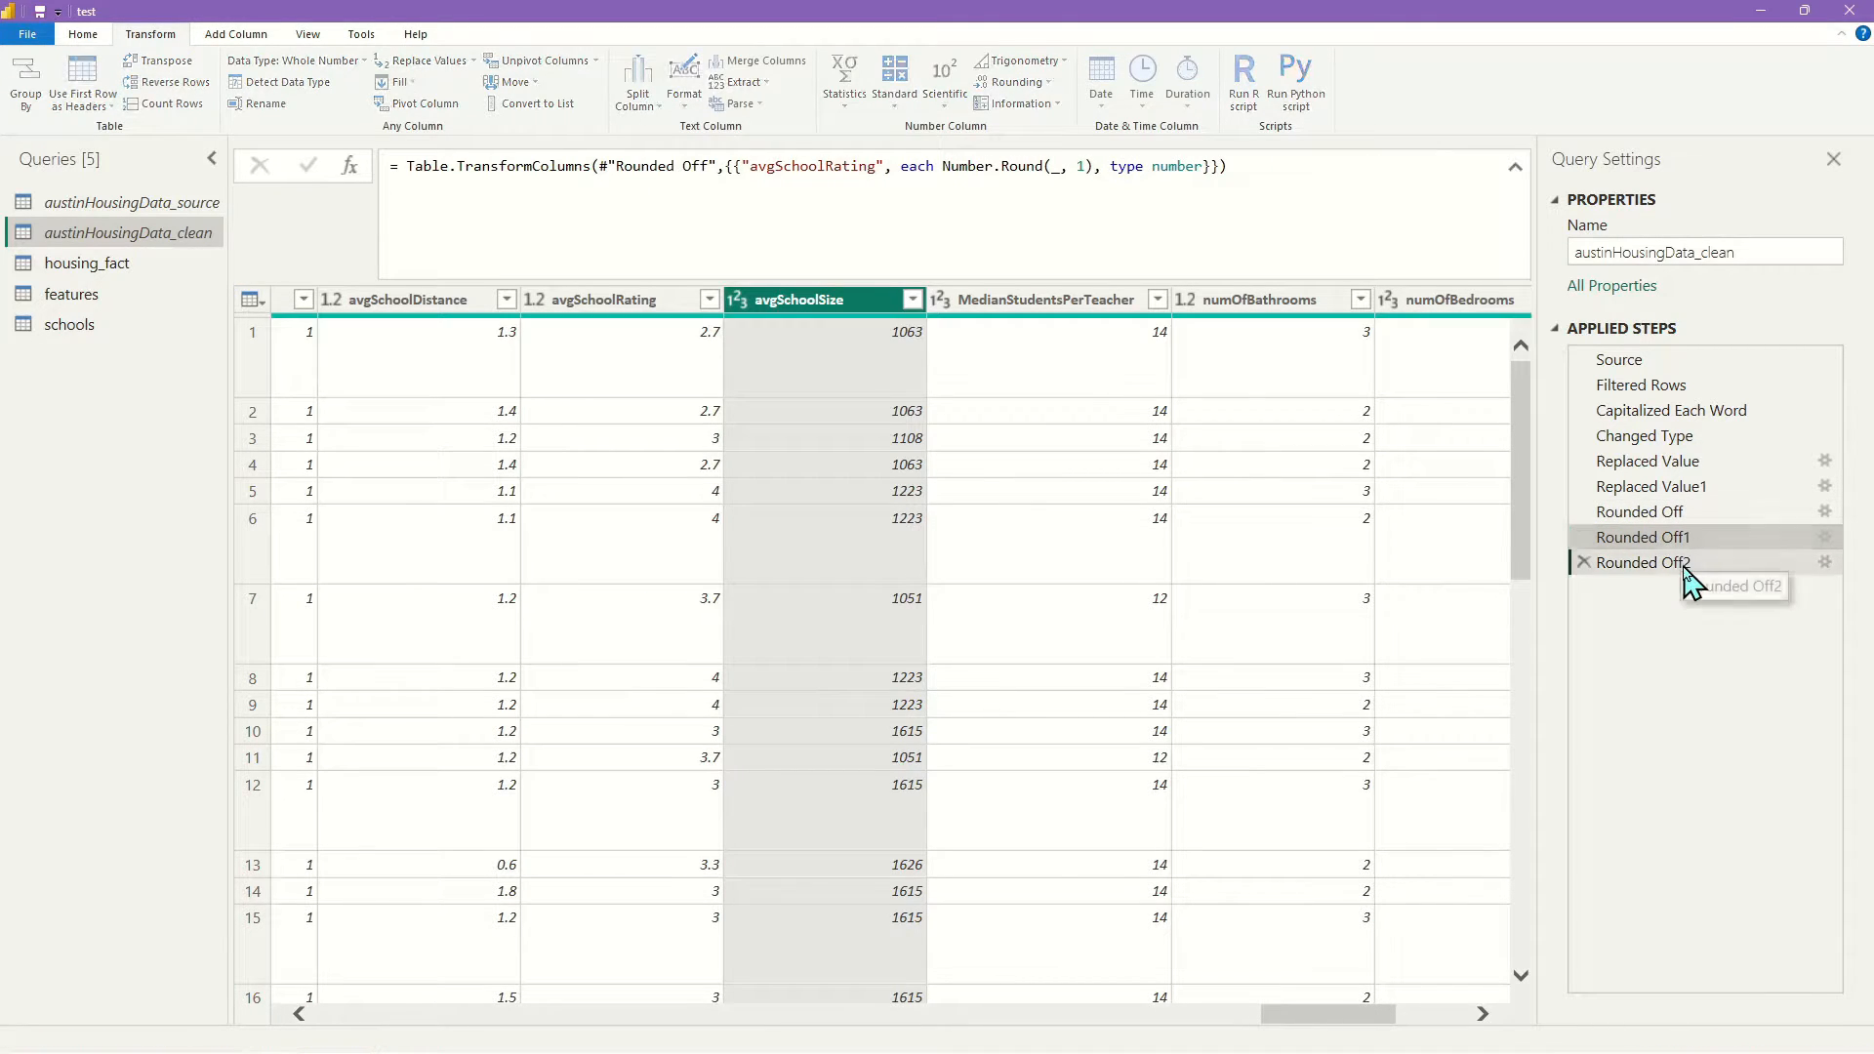
{"action": "left_click", "coordinate": [1659, 563]}
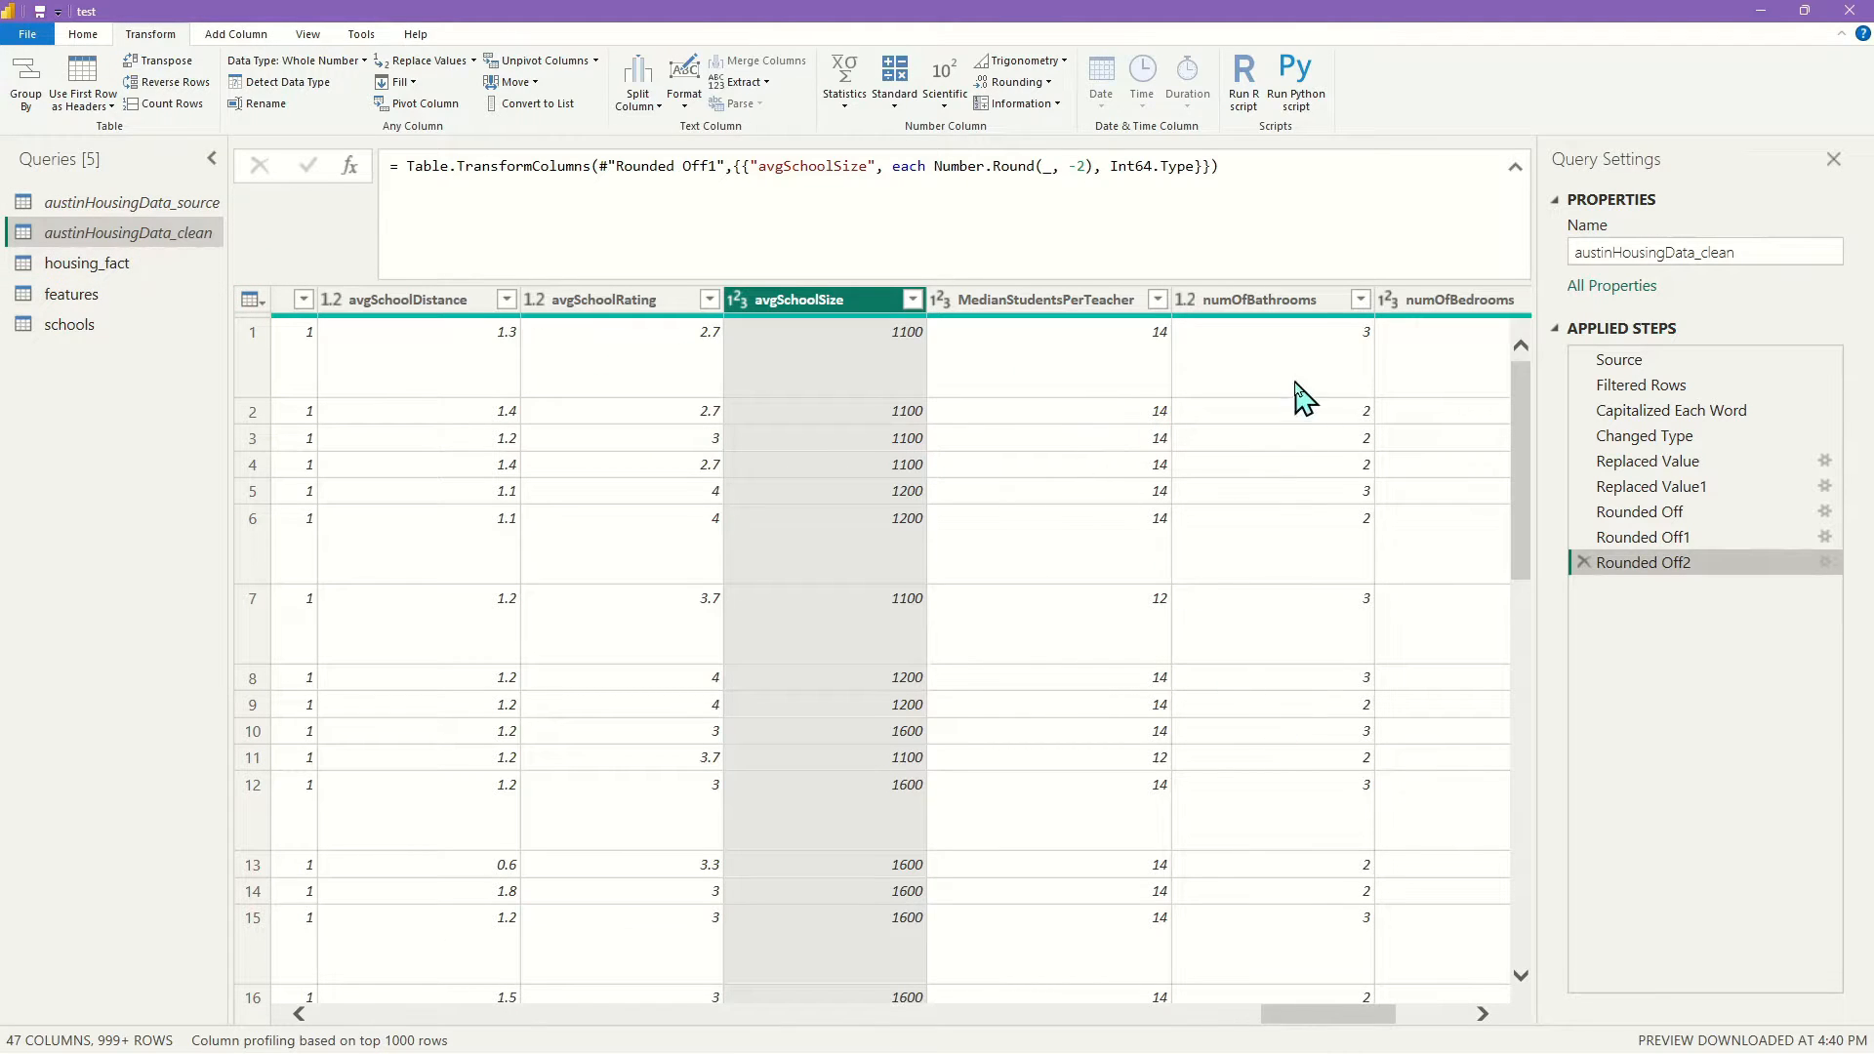
{"action": "left_click_drag", "start_coordinate": [1362, 1017], "coordinate": [1242, 1021]}
Review housing_fact and austinHousingData_clean, then open the schools query
{"action": "left_click", "coordinate": [132, 263]}
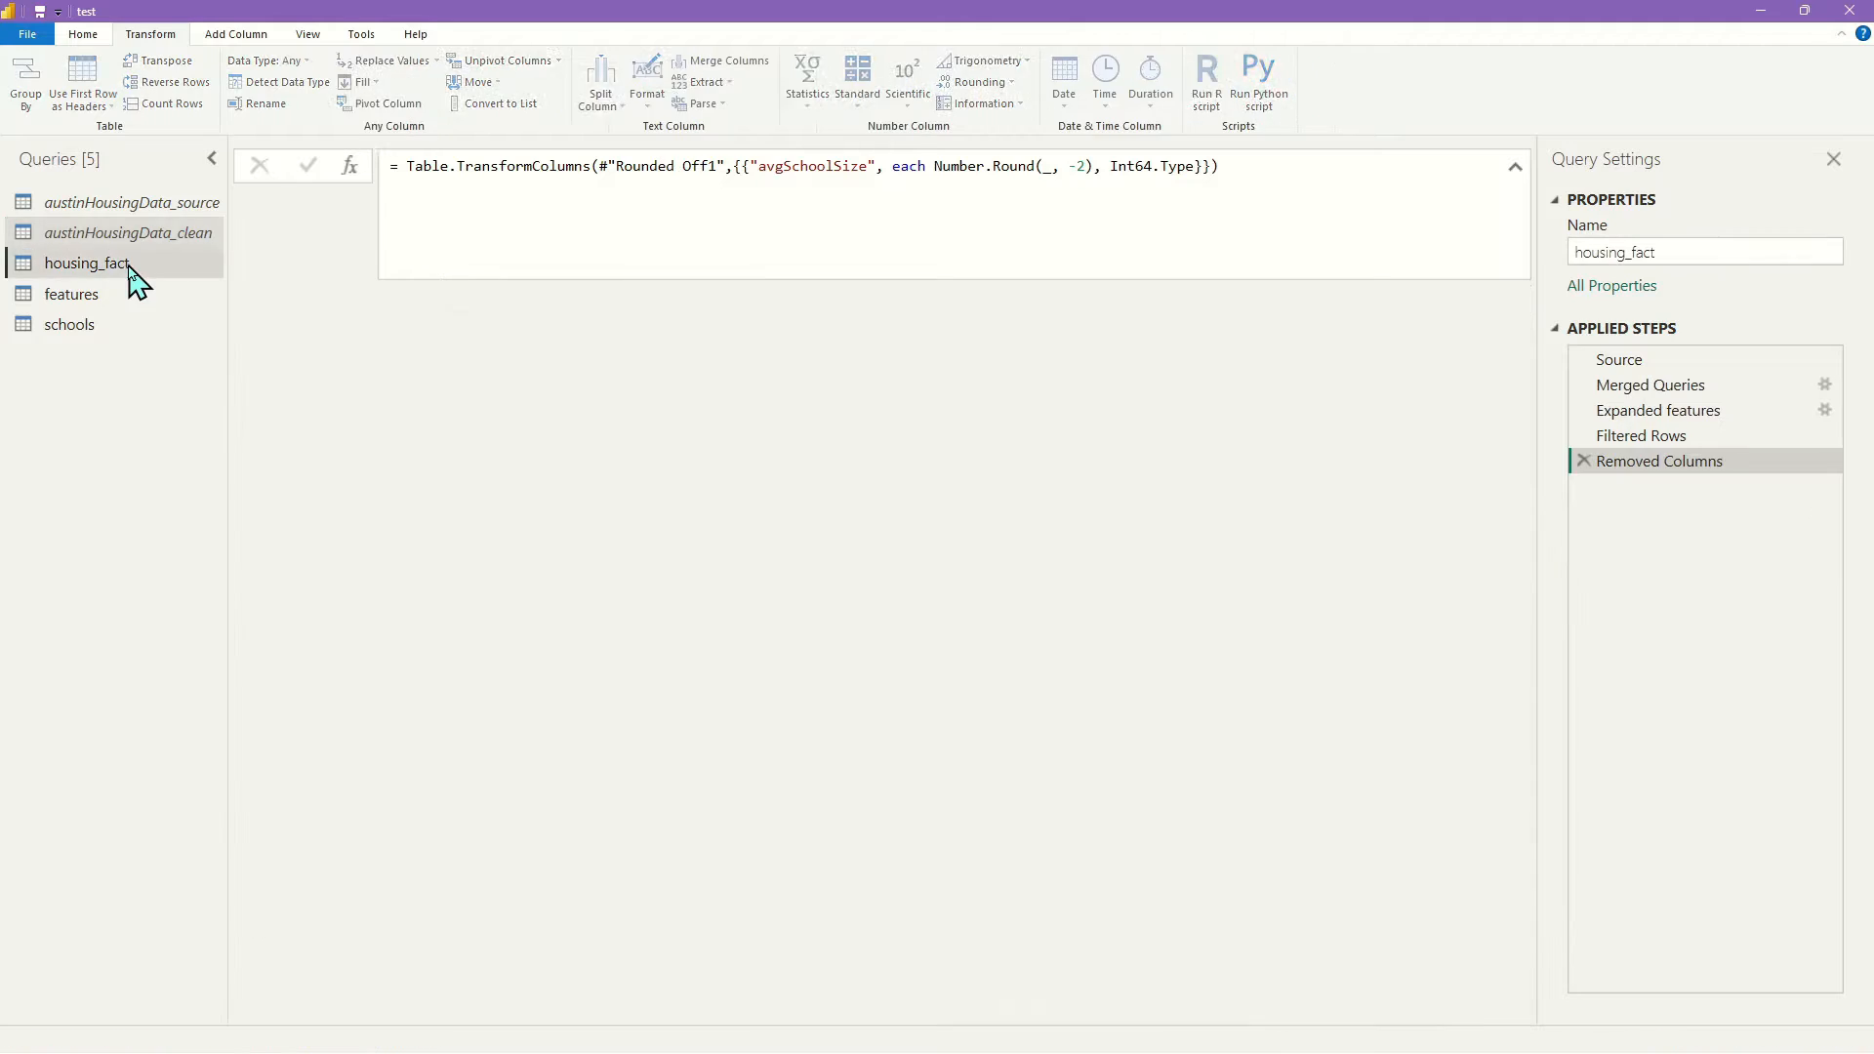
{"action": "left_click_drag", "start_coordinate": [444, 1020], "coordinate": [1326, 1042]}
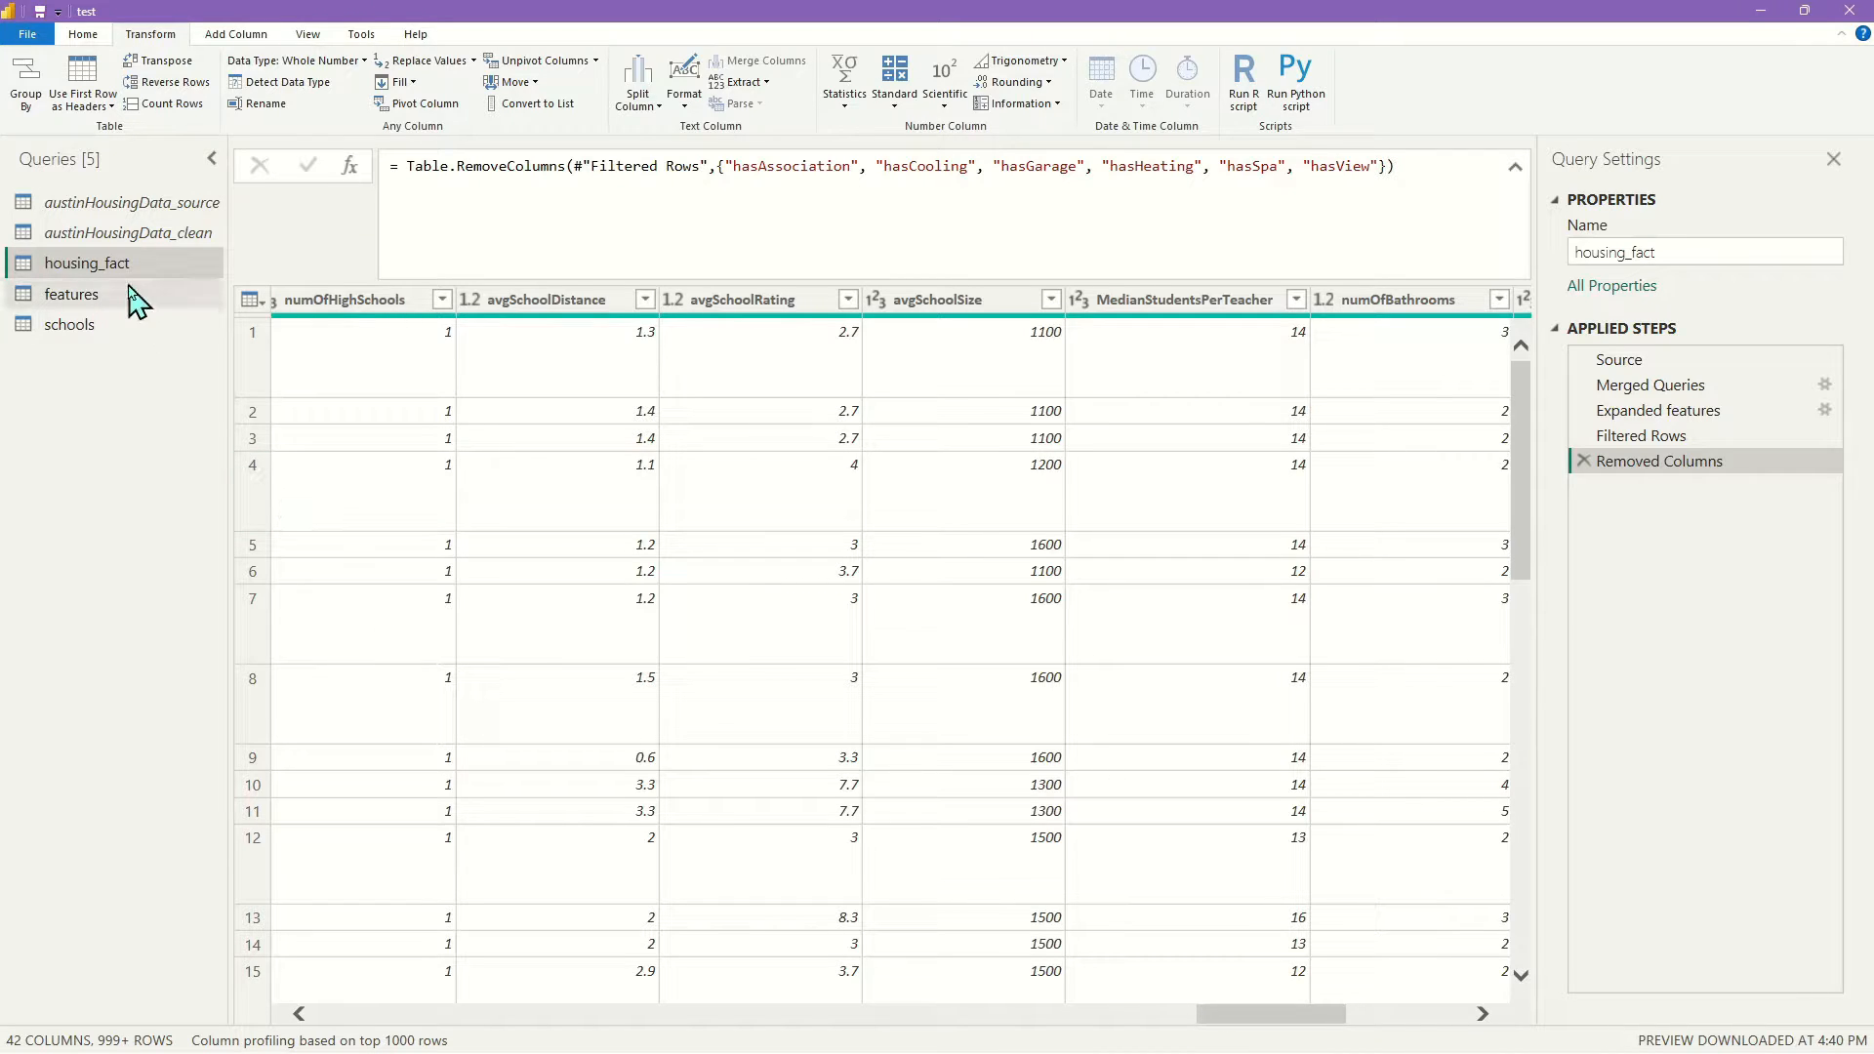
{"action": "left_click", "coordinate": [134, 238]}
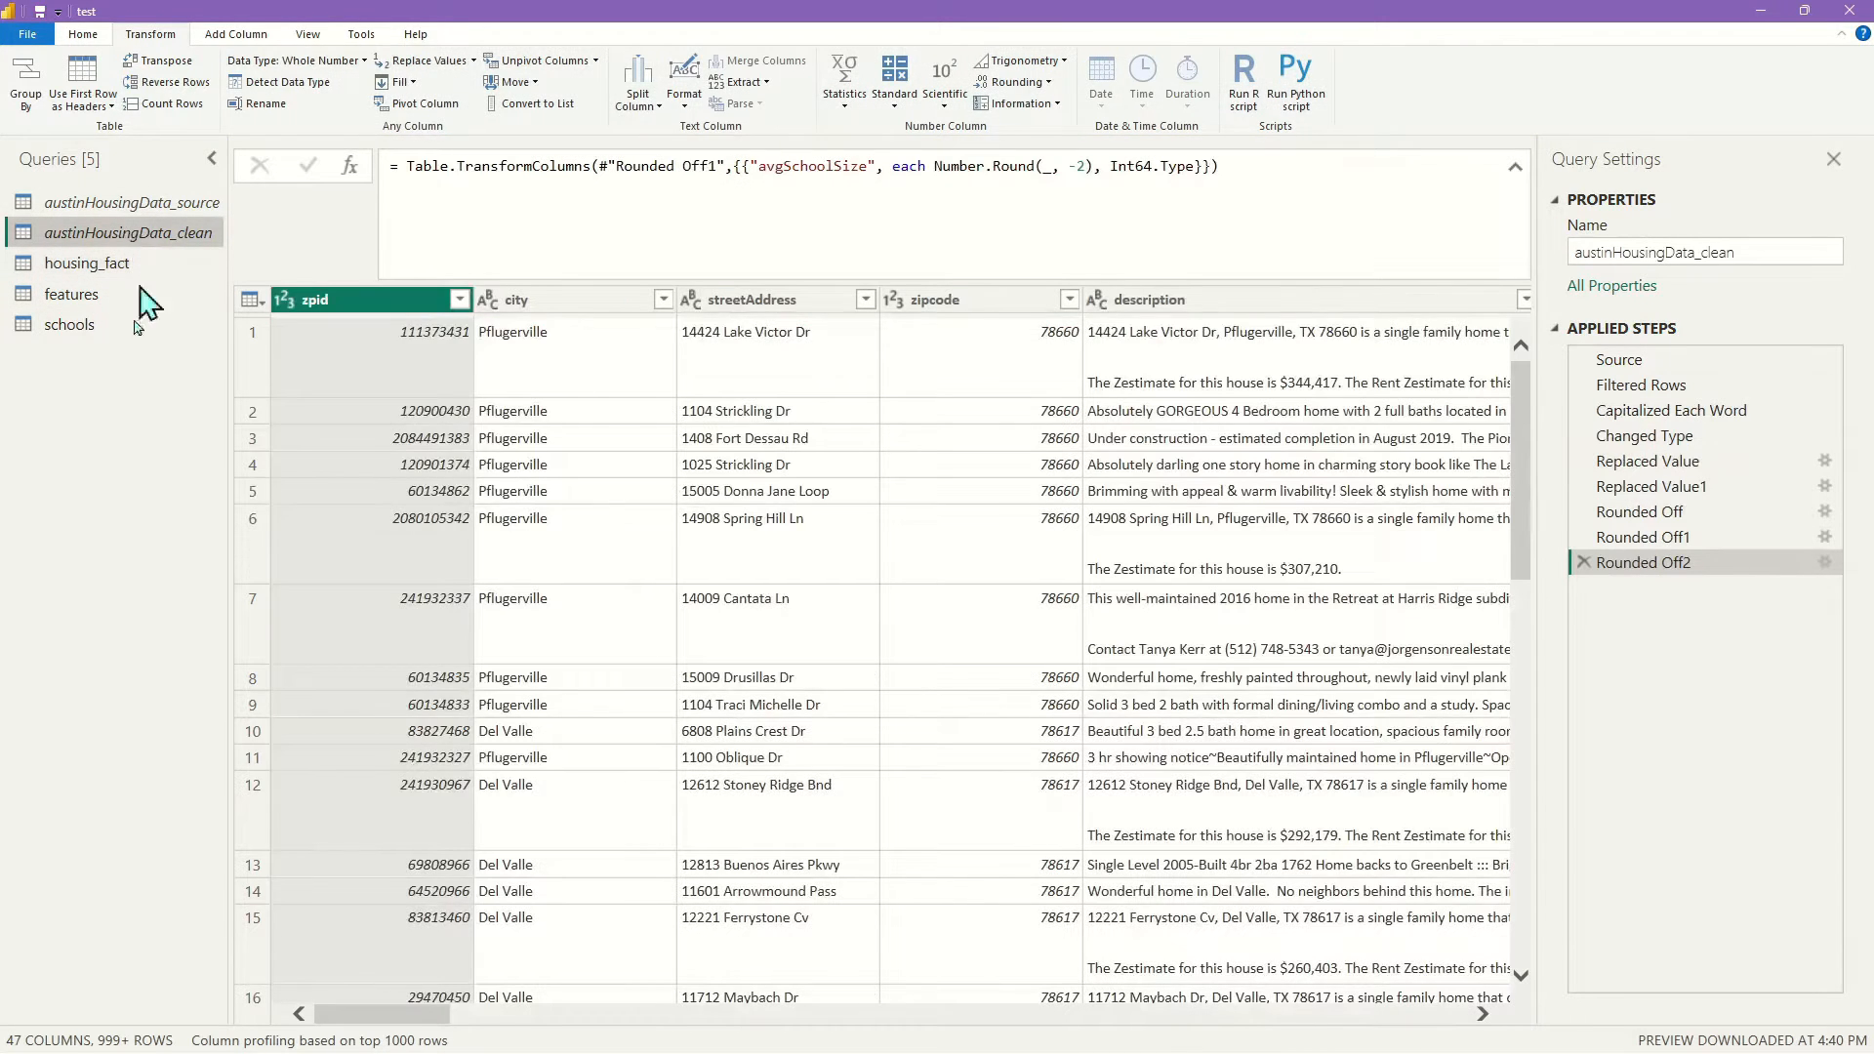
{"action": "left_click", "coordinate": [104, 330]}
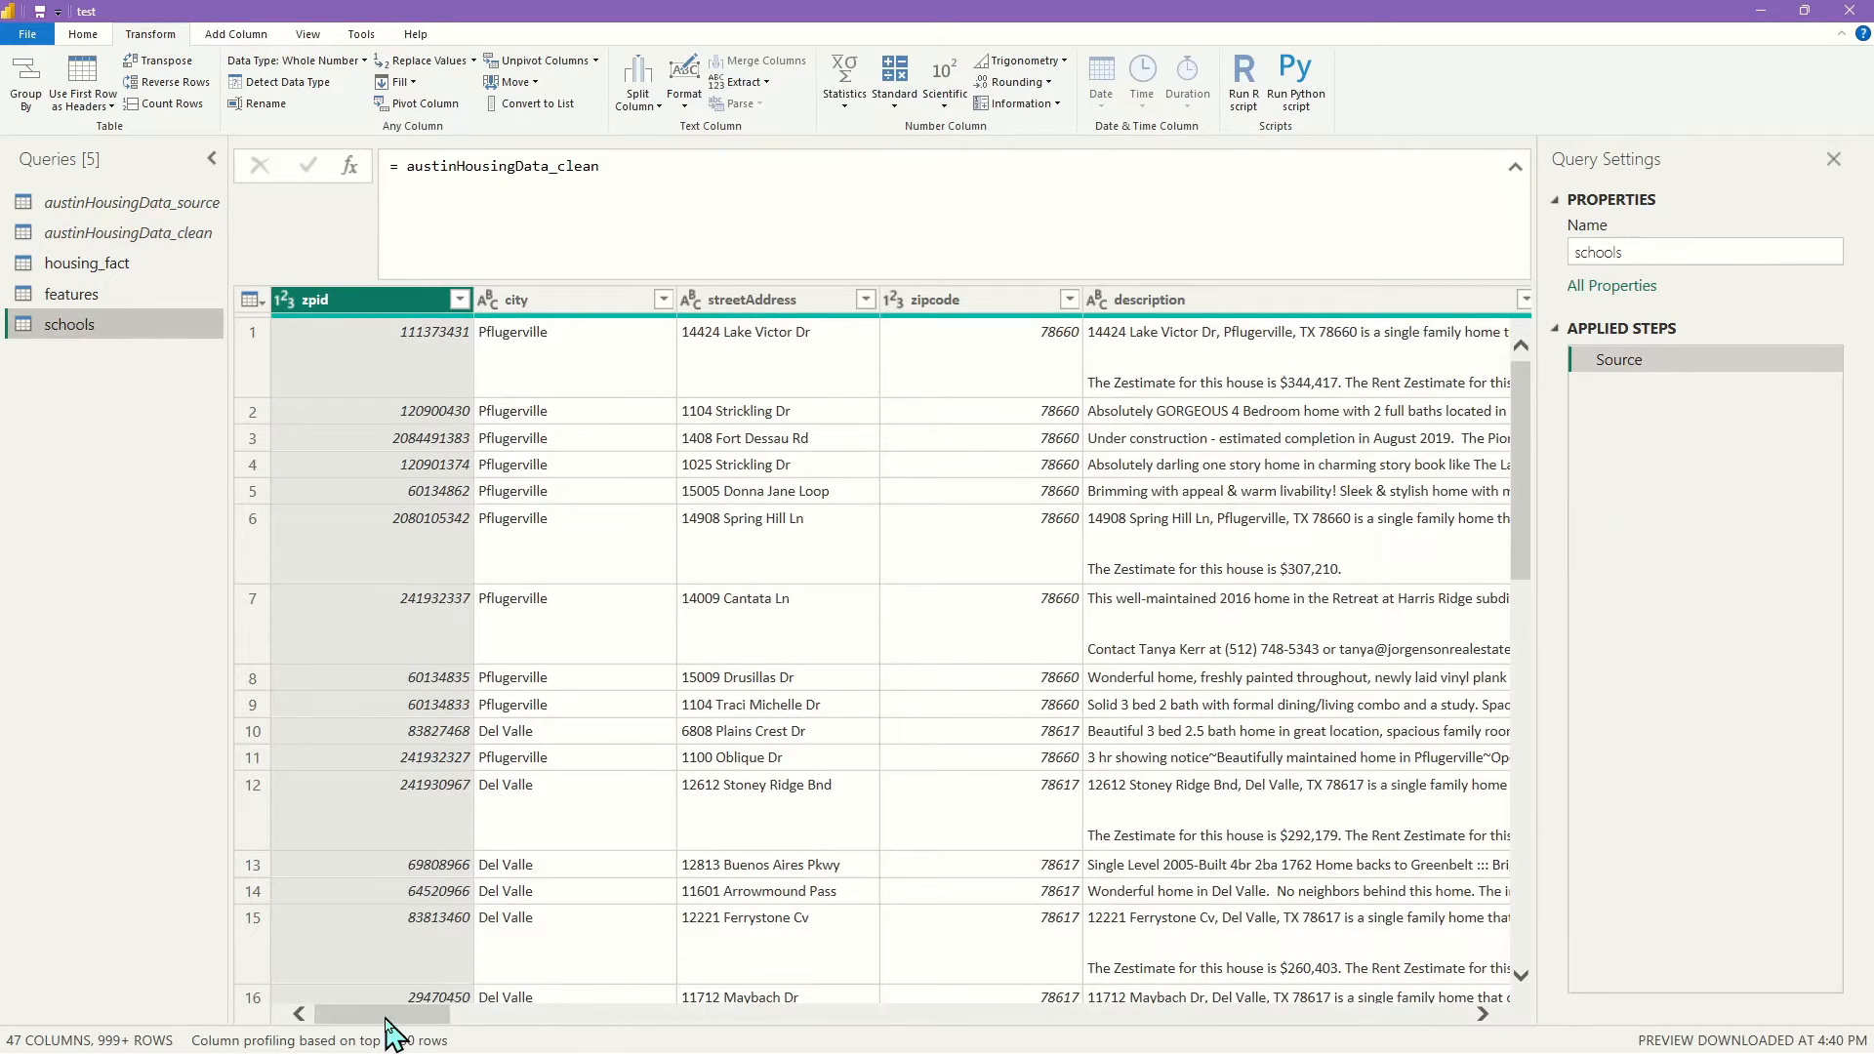
Keep only the school columns numOfPrimarySchools through MedianStudentsPerTeacher in schools
{"action": "left_click_drag", "start_coordinate": [793, 1025], "coordinate": [1159, 1025]}
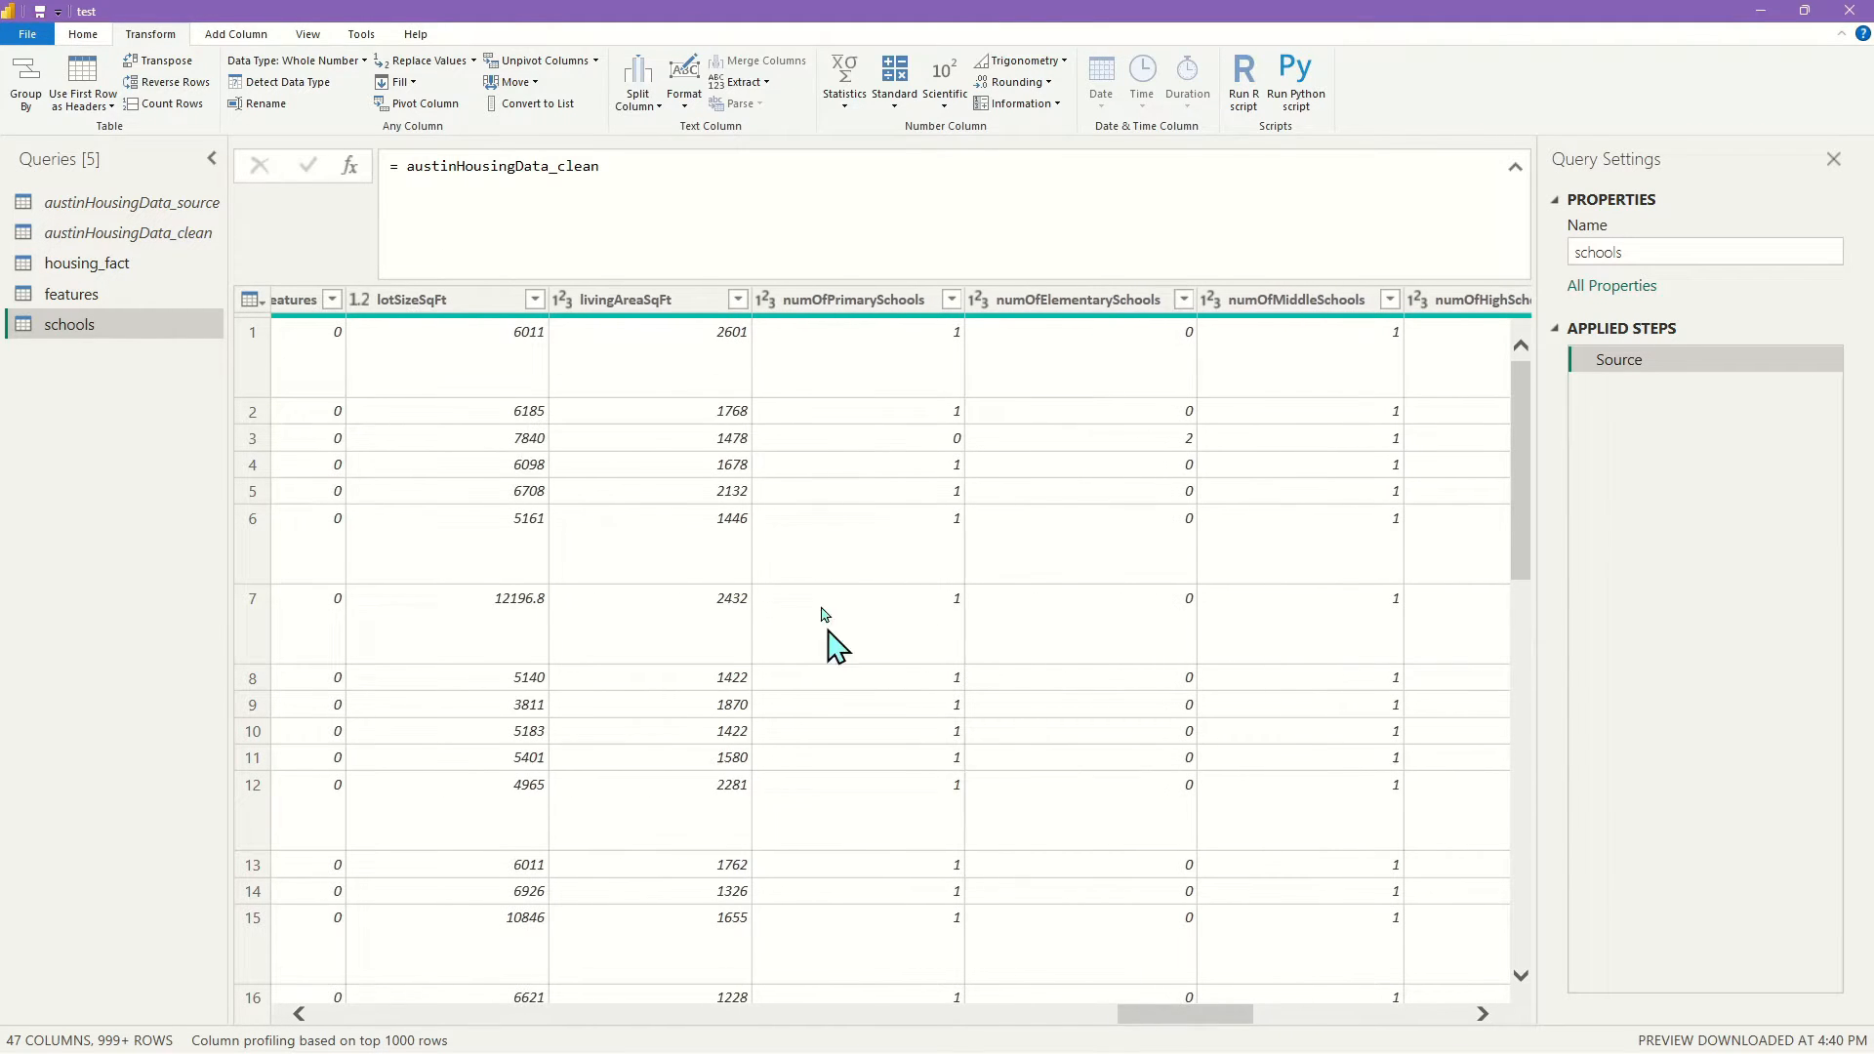
{"action": "left_click", "coordinate": [860, 299]}
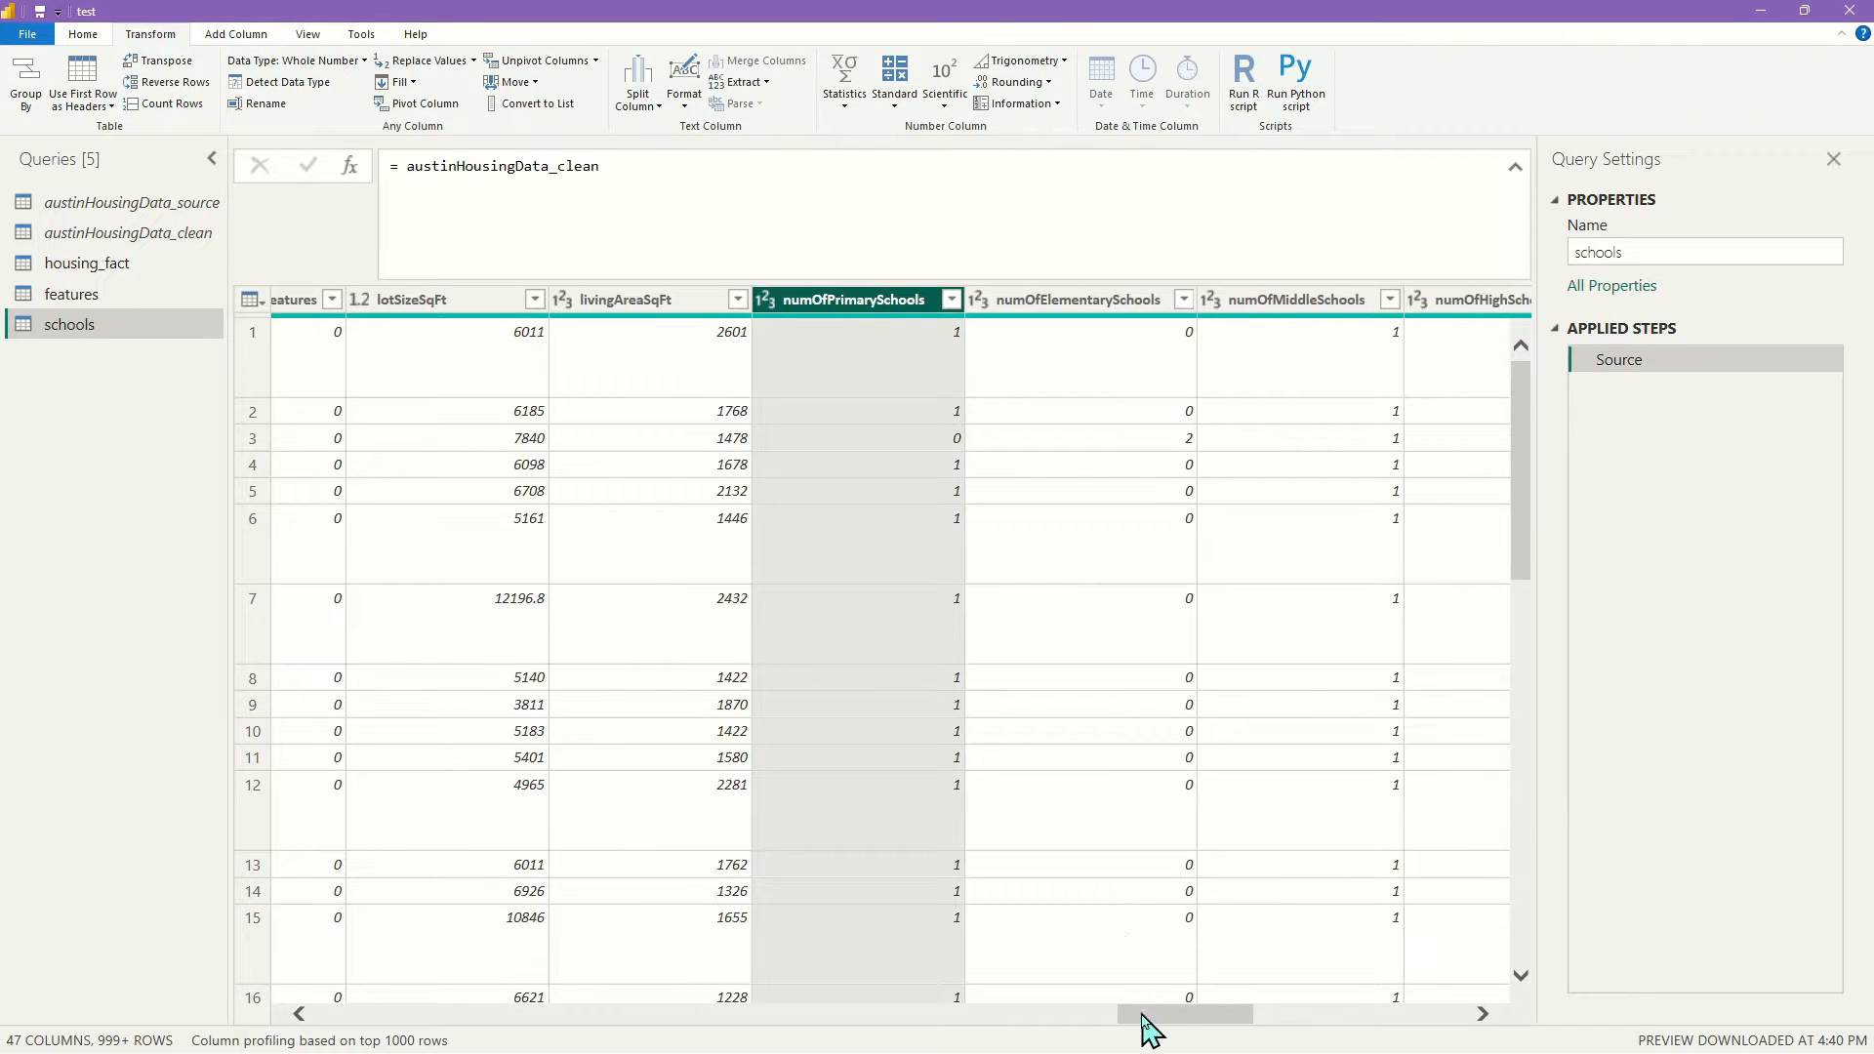
{"action": "left_click_drag", "start_coordinate": [1144, 1025], "coordinate": [1285, 1031]}
{"action": "left_click", "coordinate": [1152, 296]}
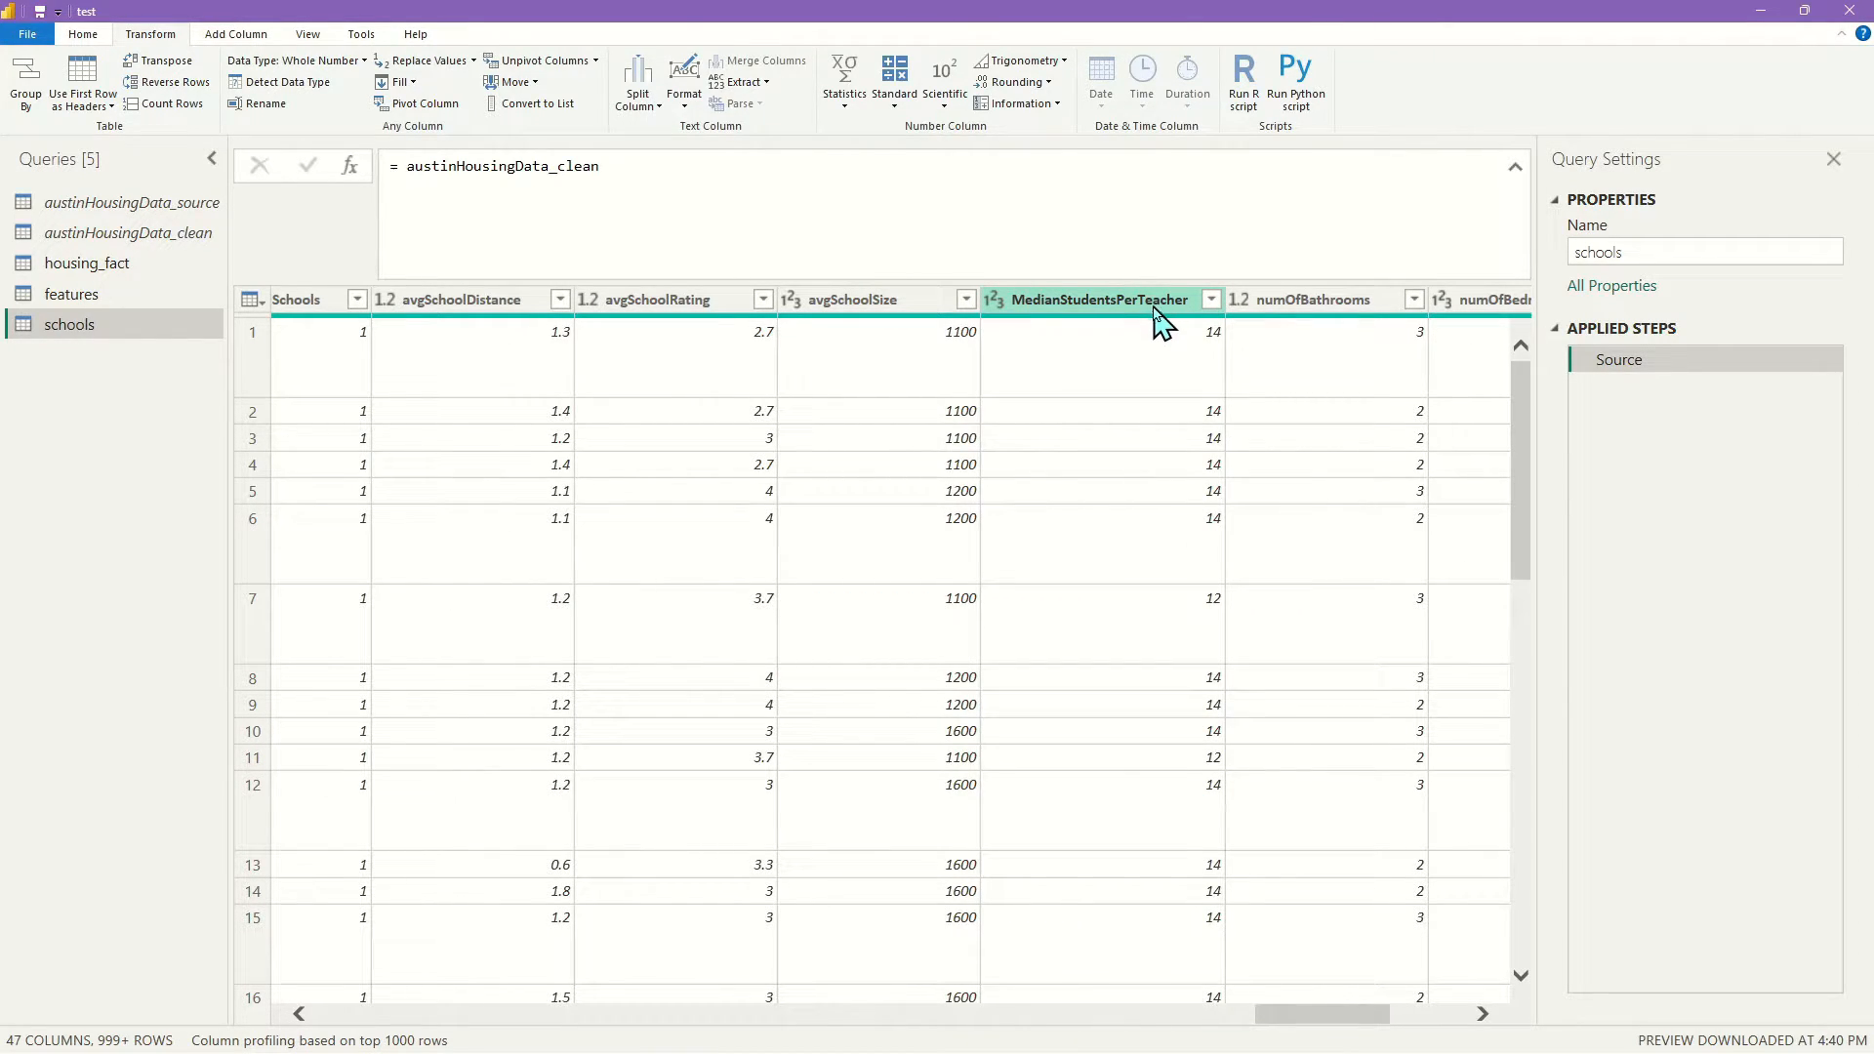
{"action": "key", "text": "shift+Home"}
{"action": "left_click_drag", "start_coordinate": [1314, 1035], "coordinate": [1276, 1015]}
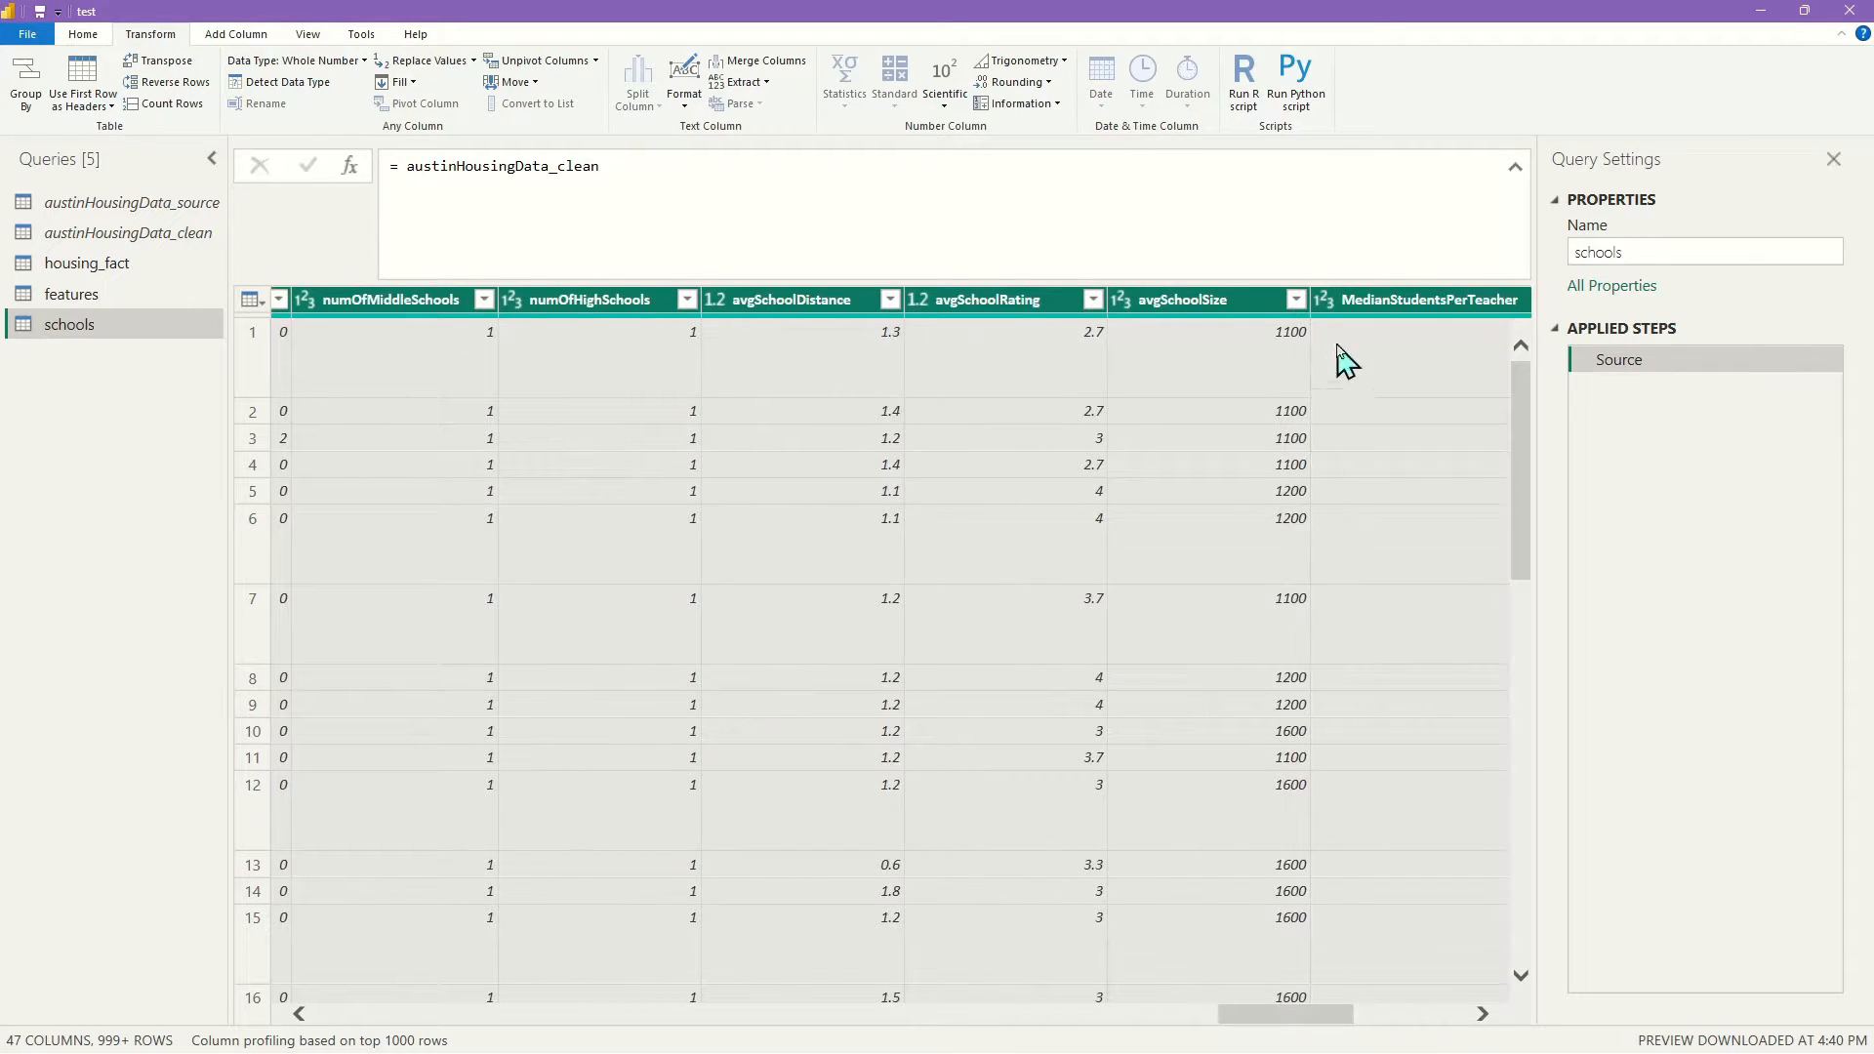
{"action": "right_click", "coordinate": [1412, 301]}
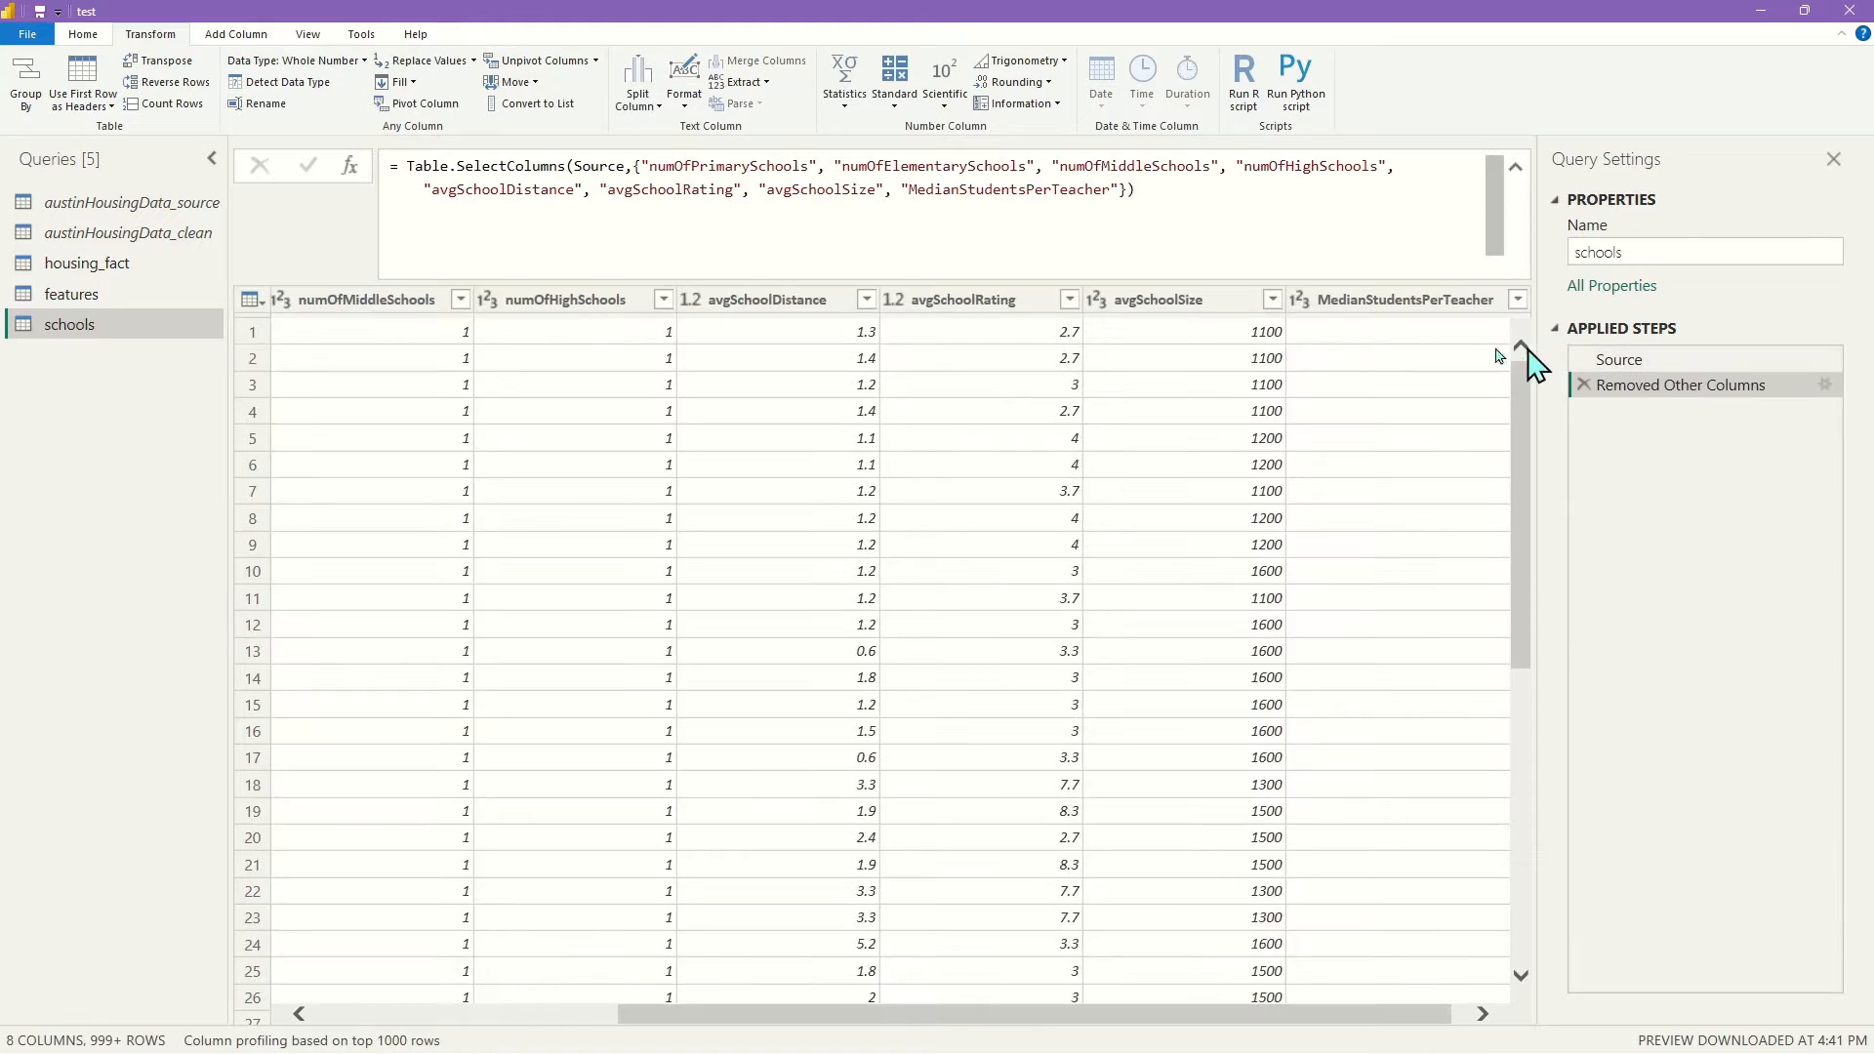
Remove duplicate rows from the schools table
{"action": "left_click", "coordinate": [252, 298]}
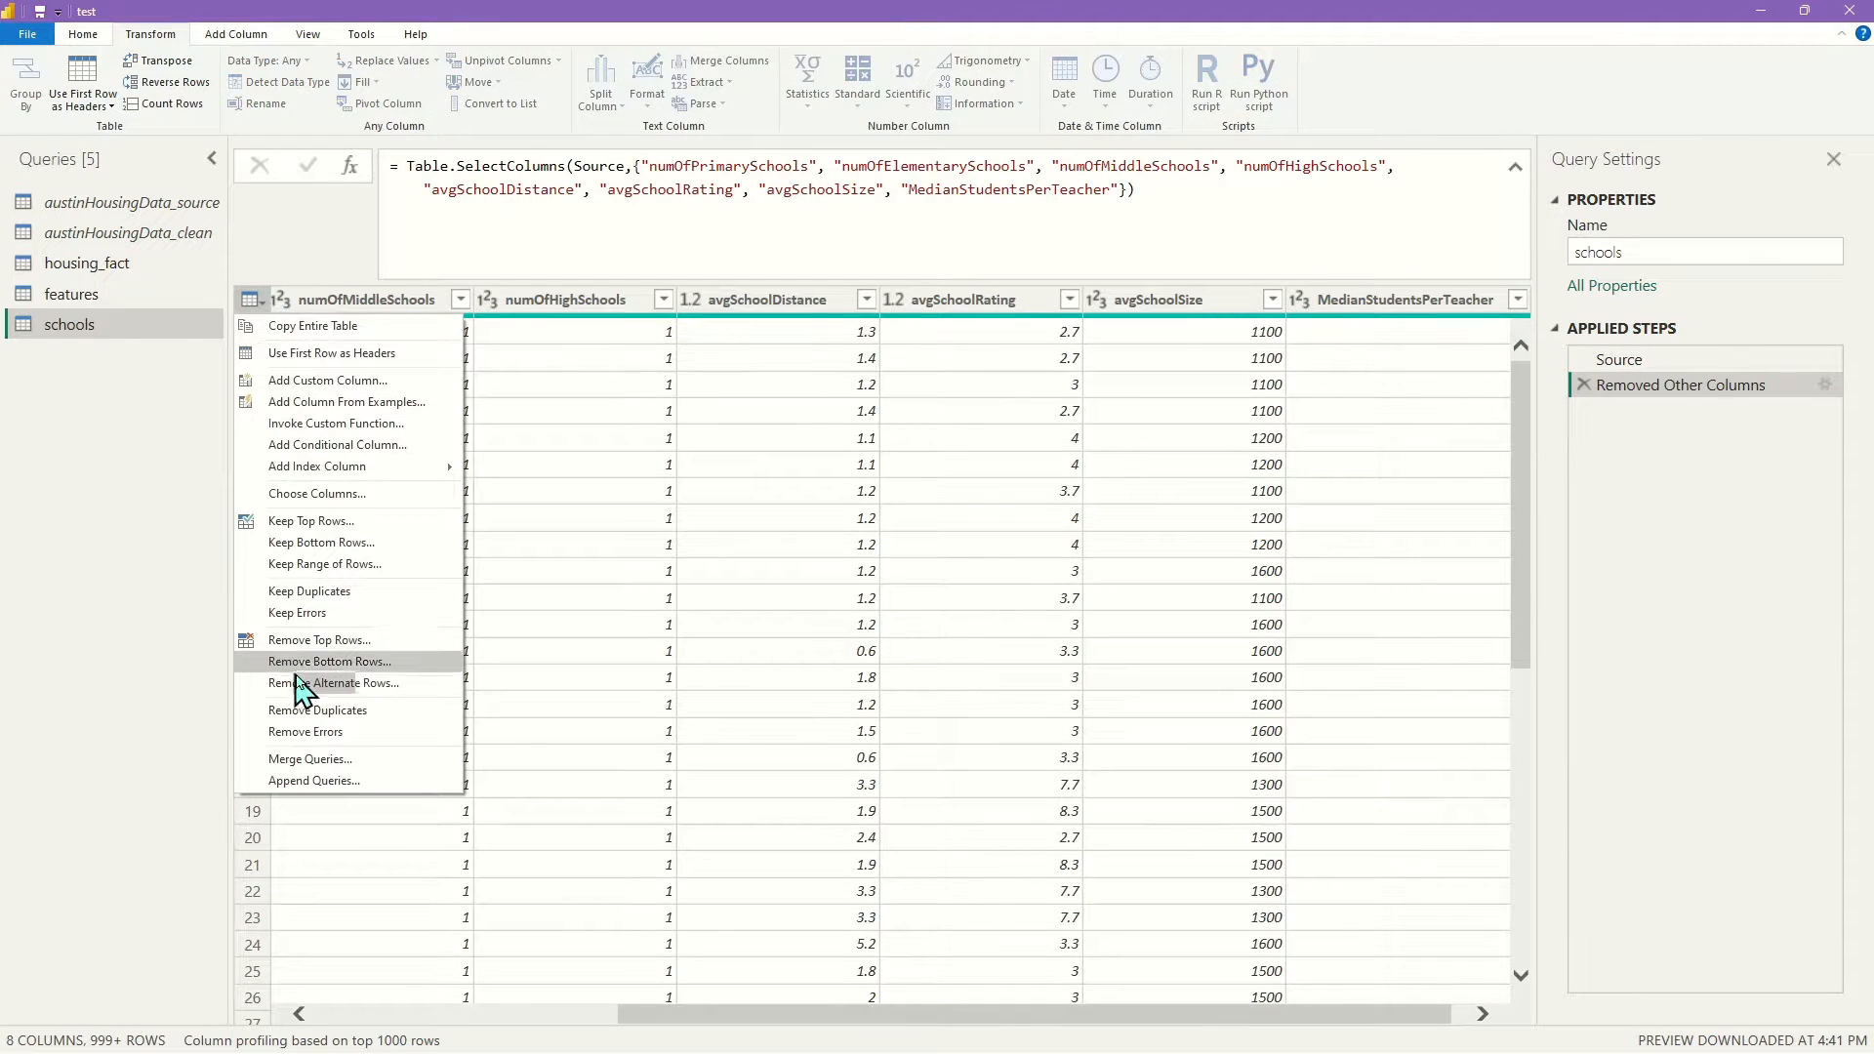
{"action": "left_click", "coordinate": [332, 711]}
{"action": "left_click_drag", "start_coordinate": [1014, 1027], "coordinate": [1072, 986]}
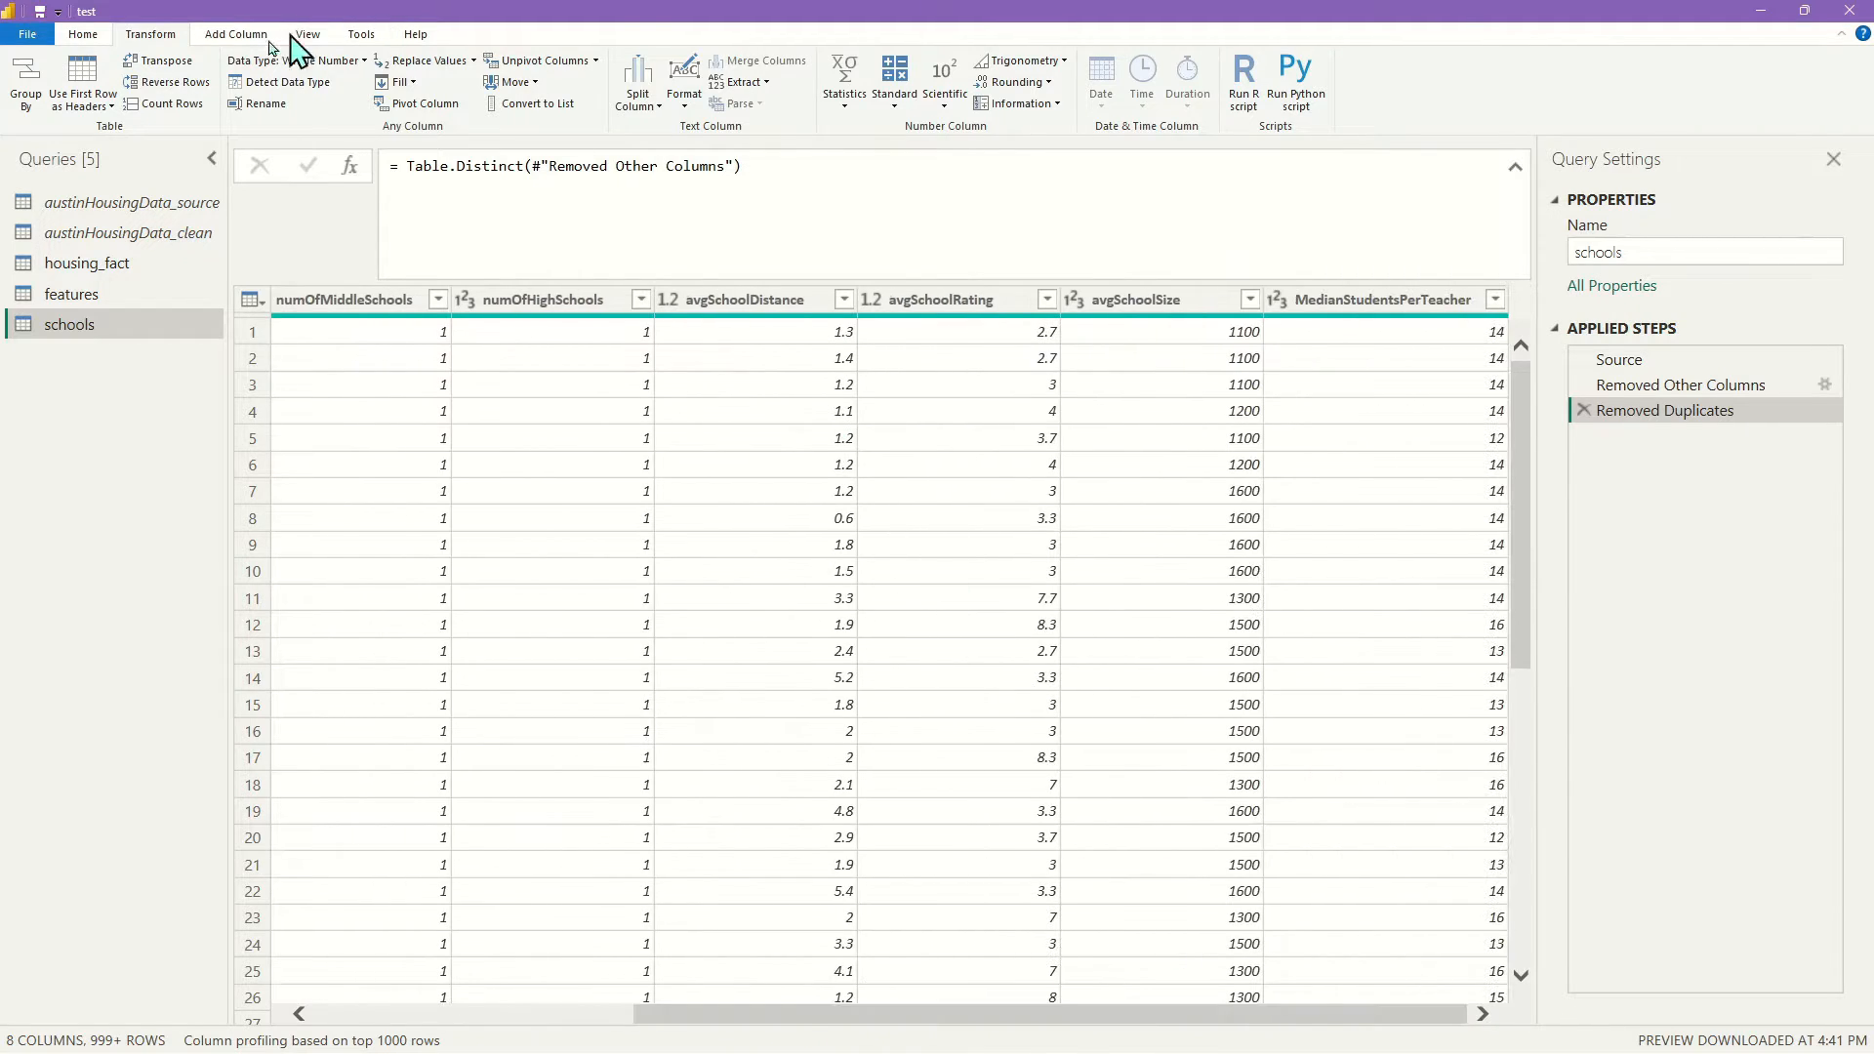
Add an index column starting at 1 named school_key
{"action": "left_click", "coordinate": [235, 34]}
{"action": "left_click", "coordinate": [300, 82]}
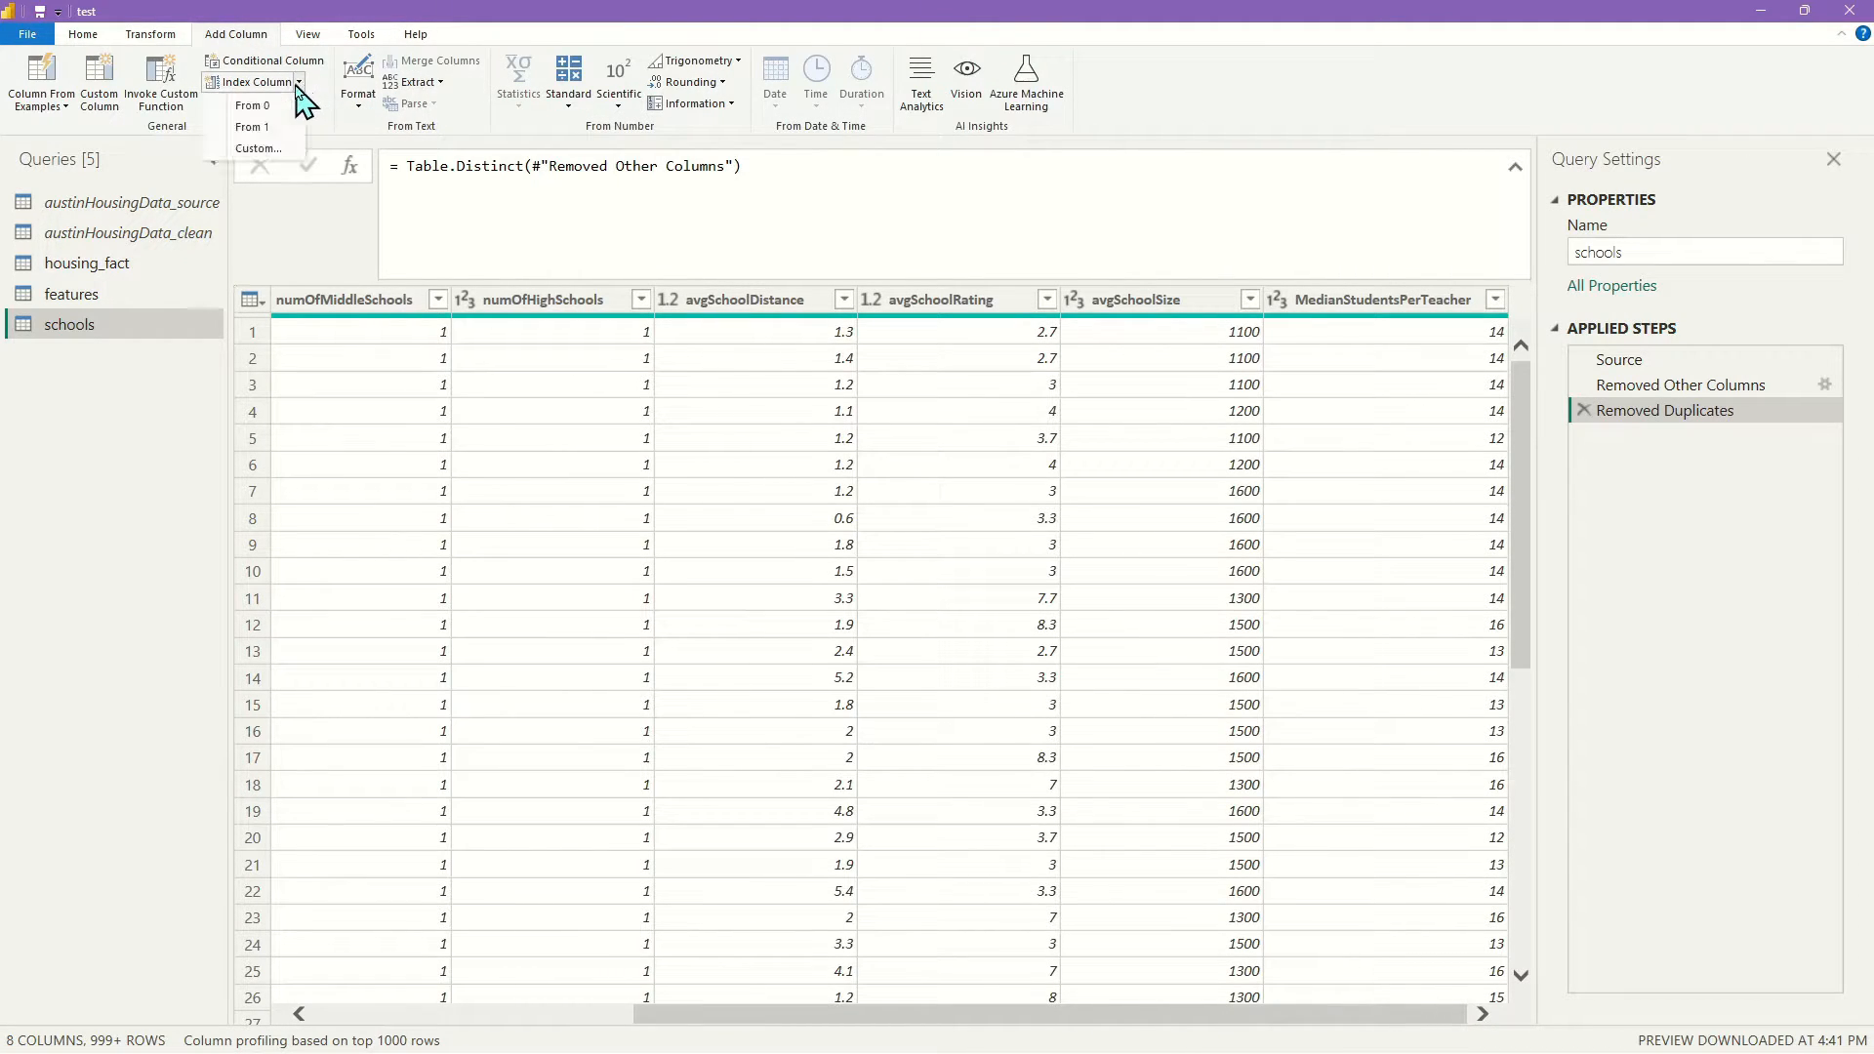
{"action": "left_click", "coordinate": [291, 127]}
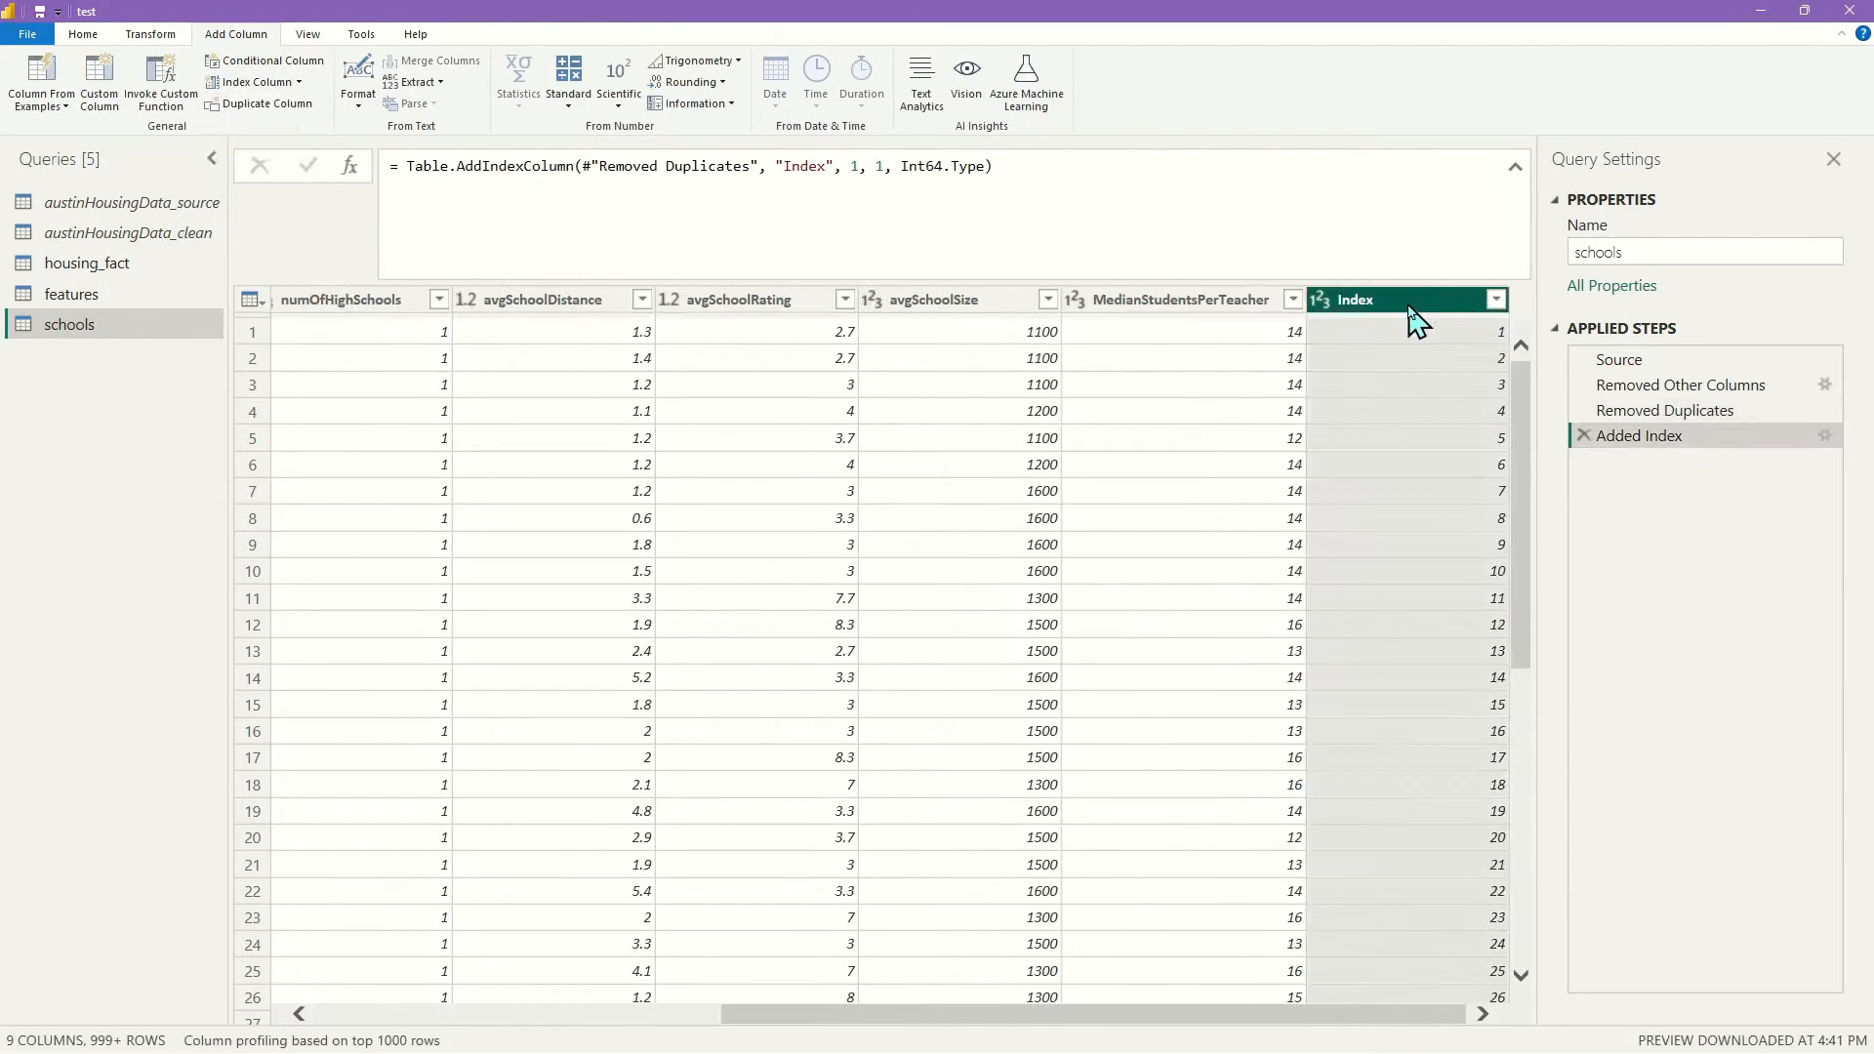
{"action": "type", "text": "school"}
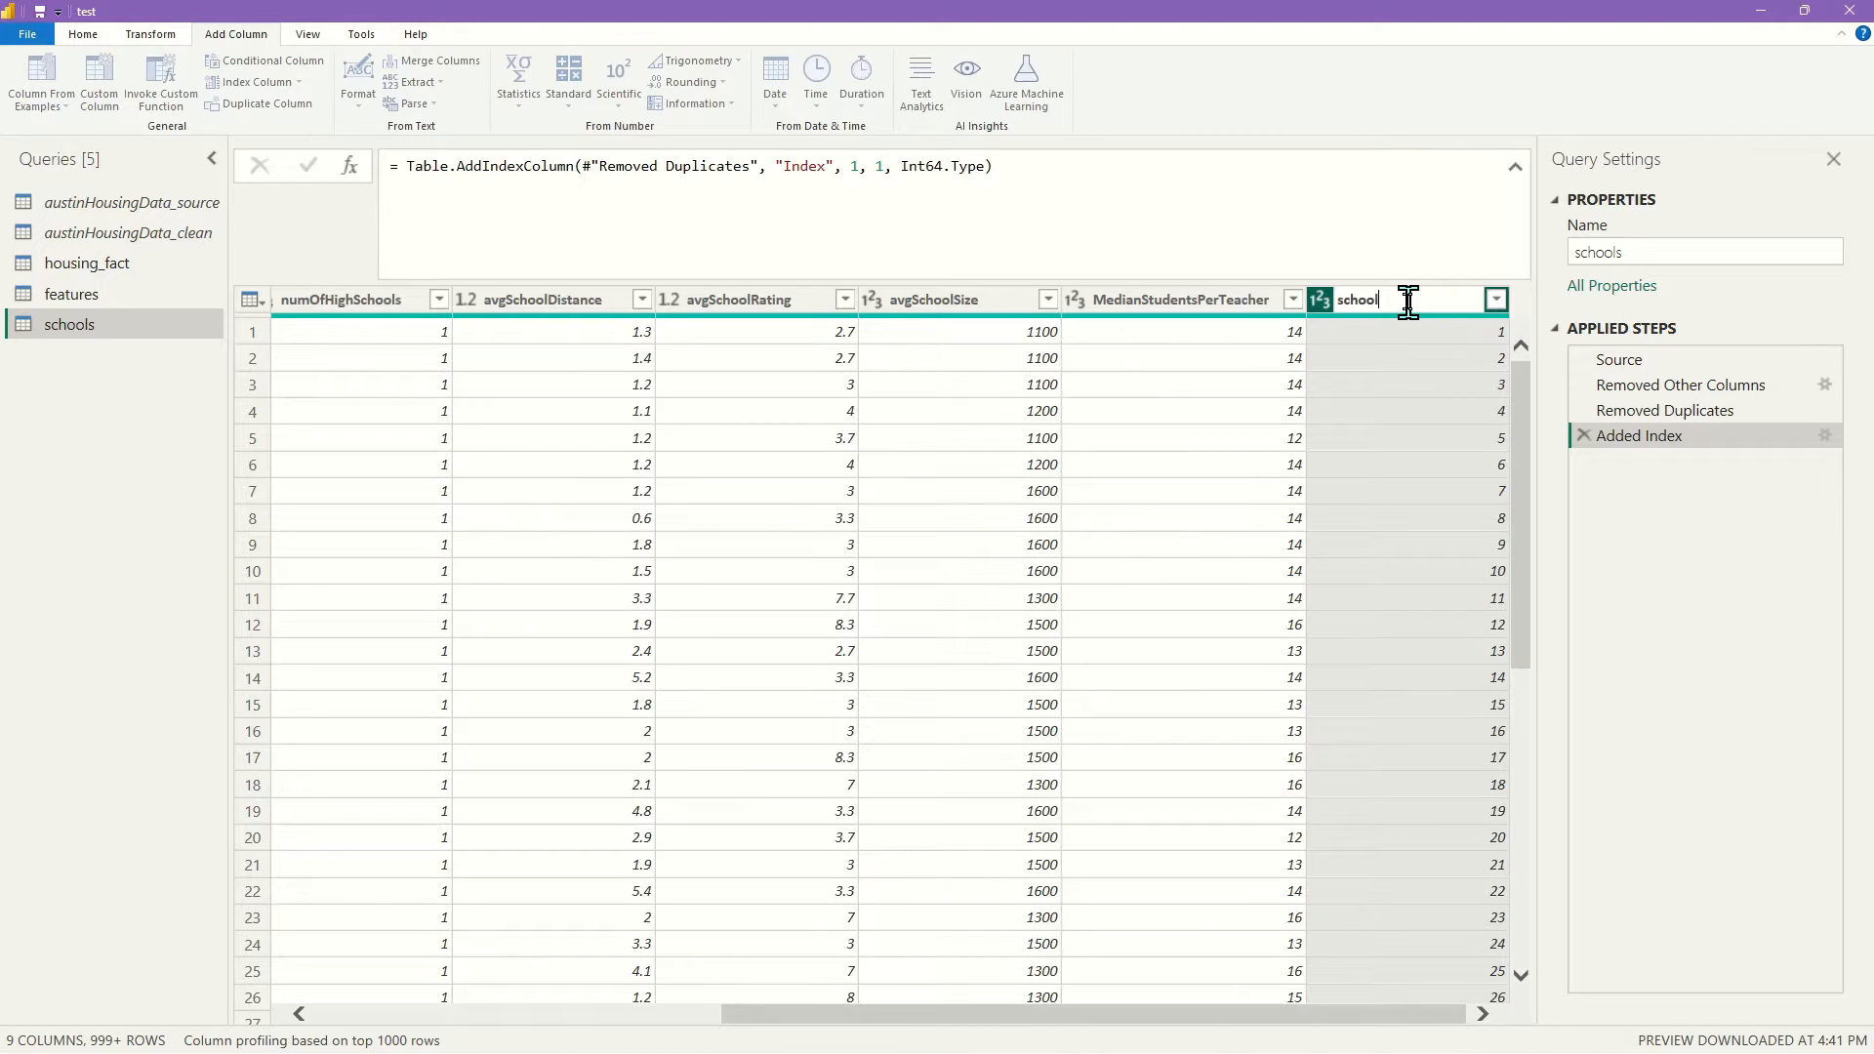
{"action": "type", "text": "_key"}
Confirm the school_key column name, then start merging the schools table into housing_fact
{"action": "key", "text": "Return"}
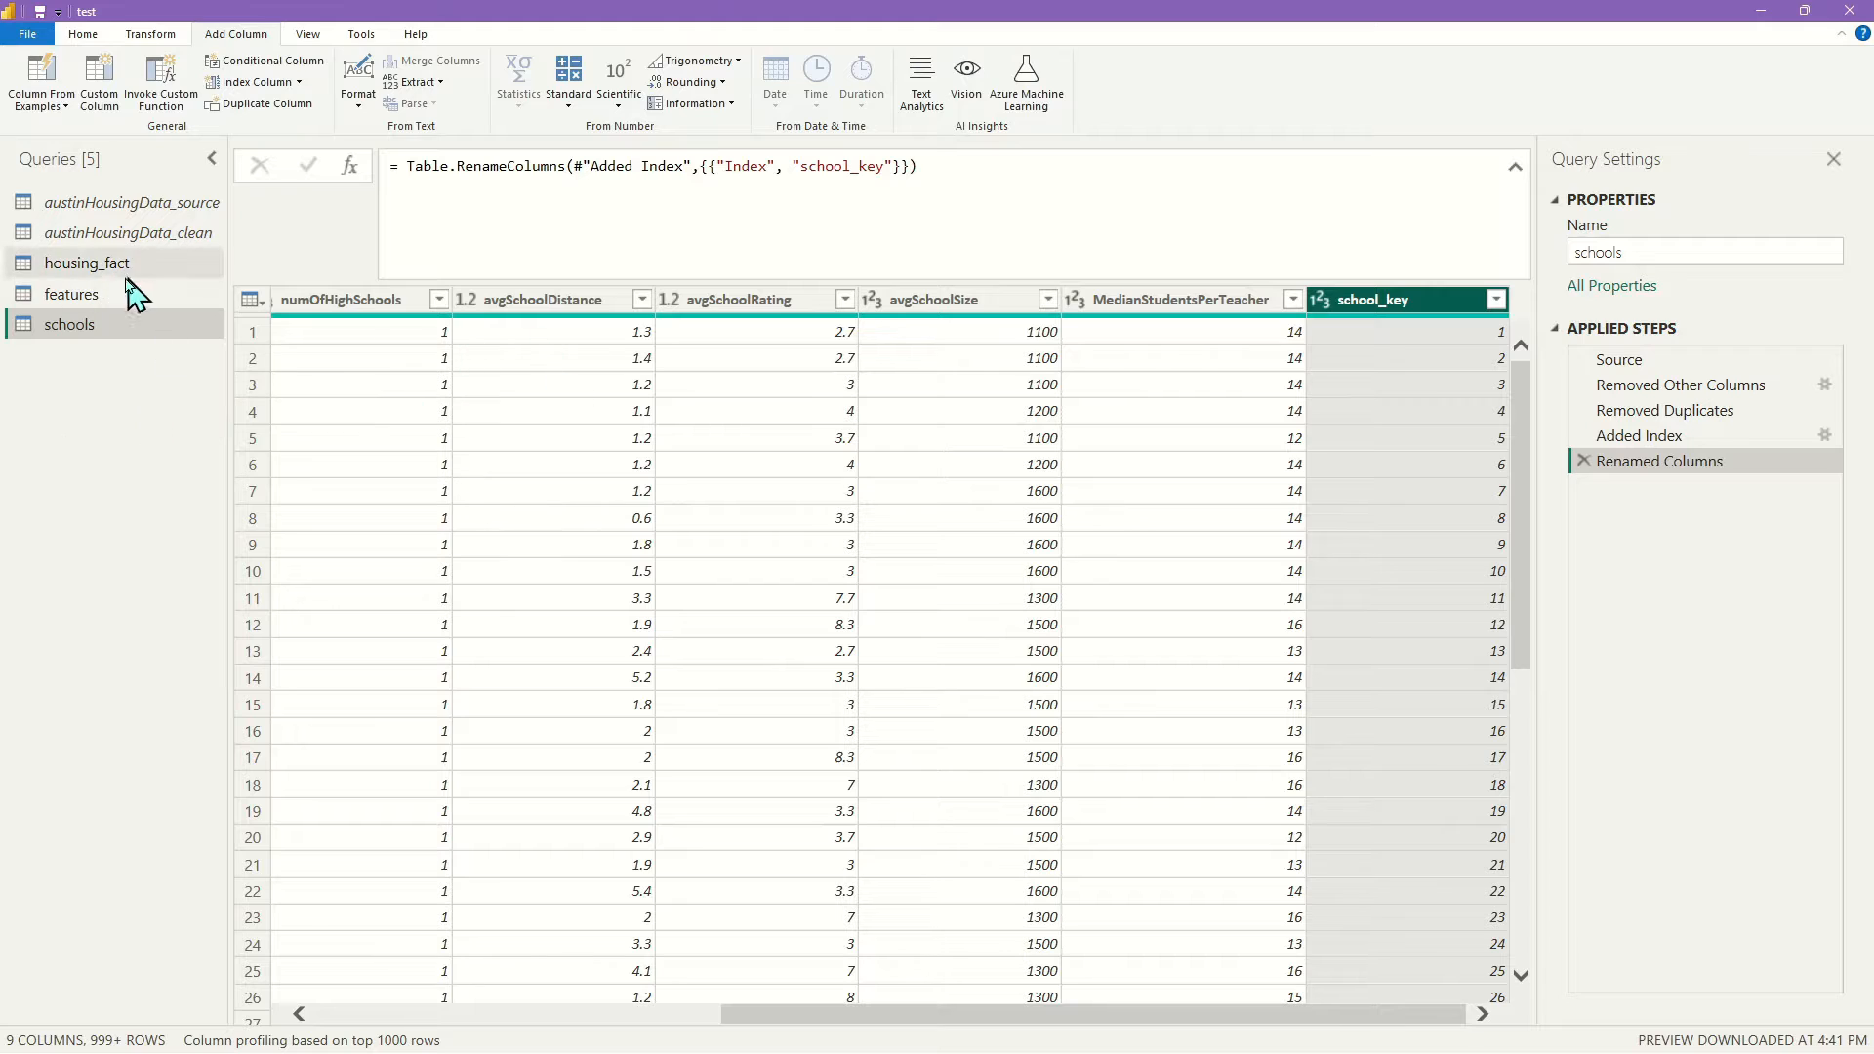
{"action": "left_click", "coordinate": [88, 264]}
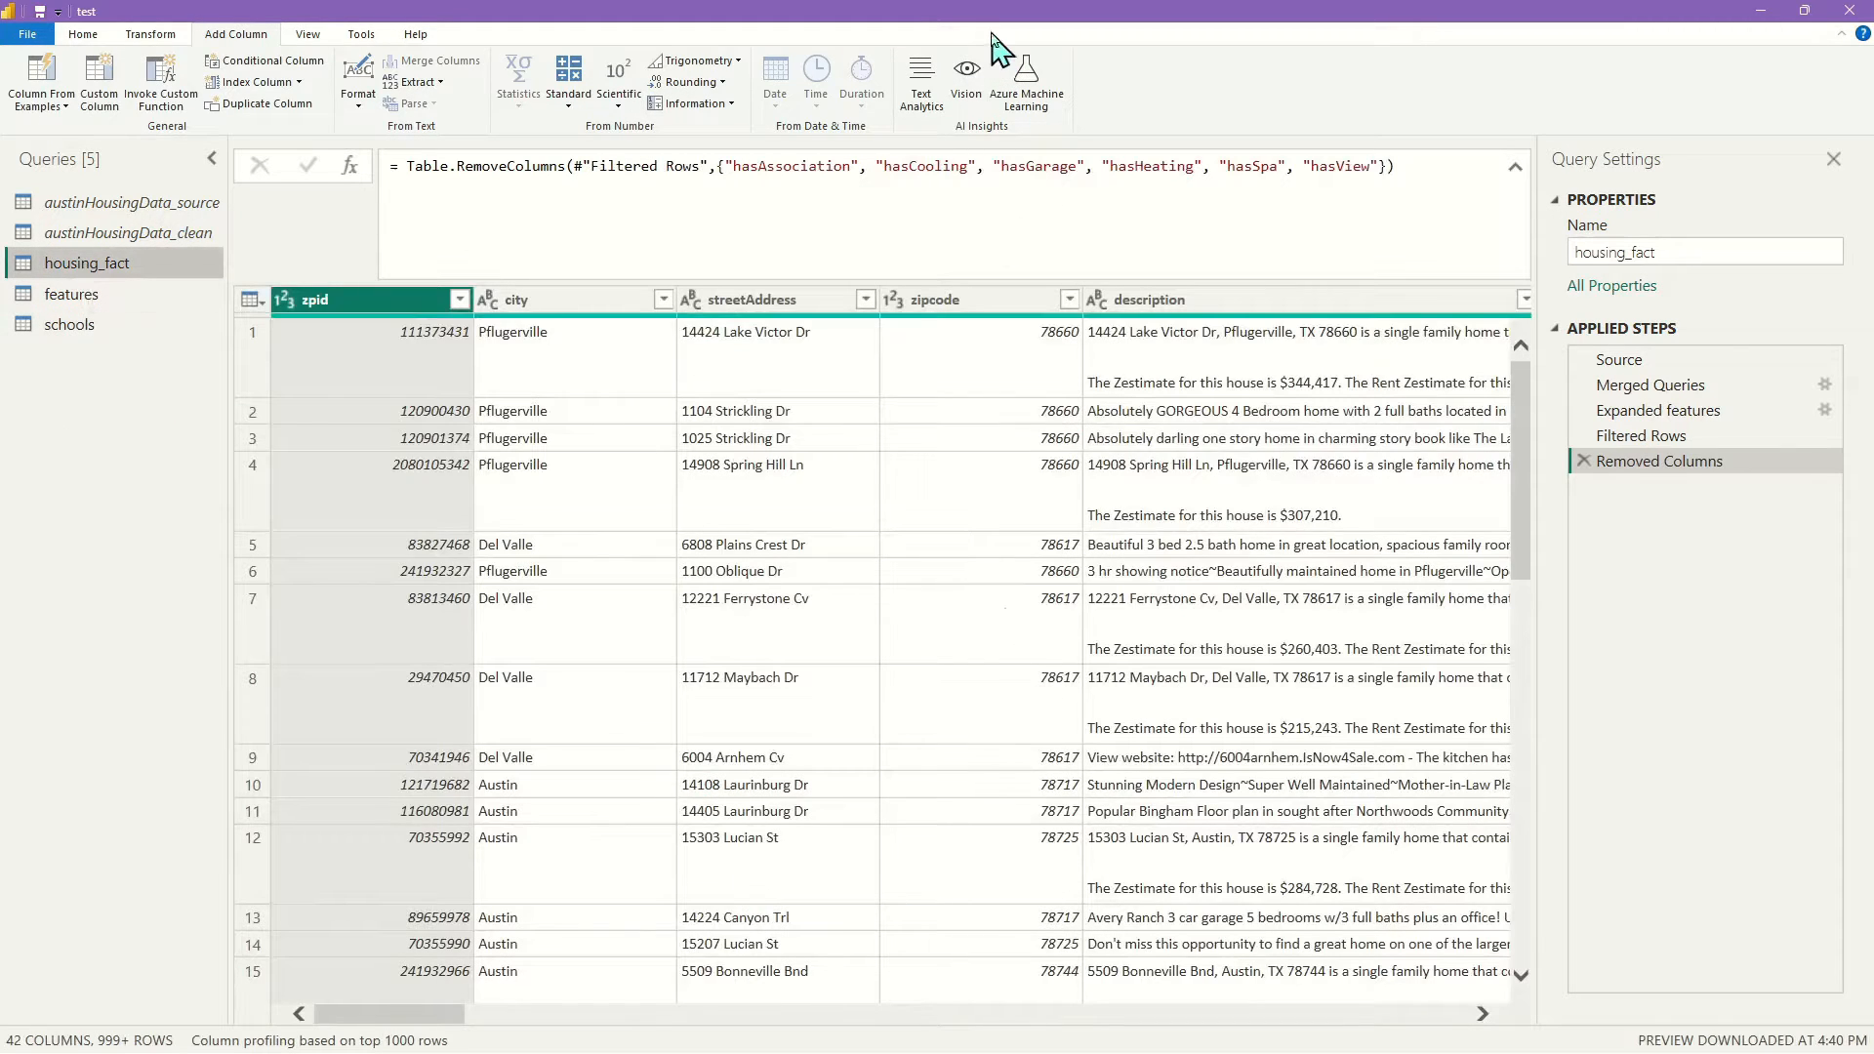
{"action": "left_click", "coordinate": [100, 36]}
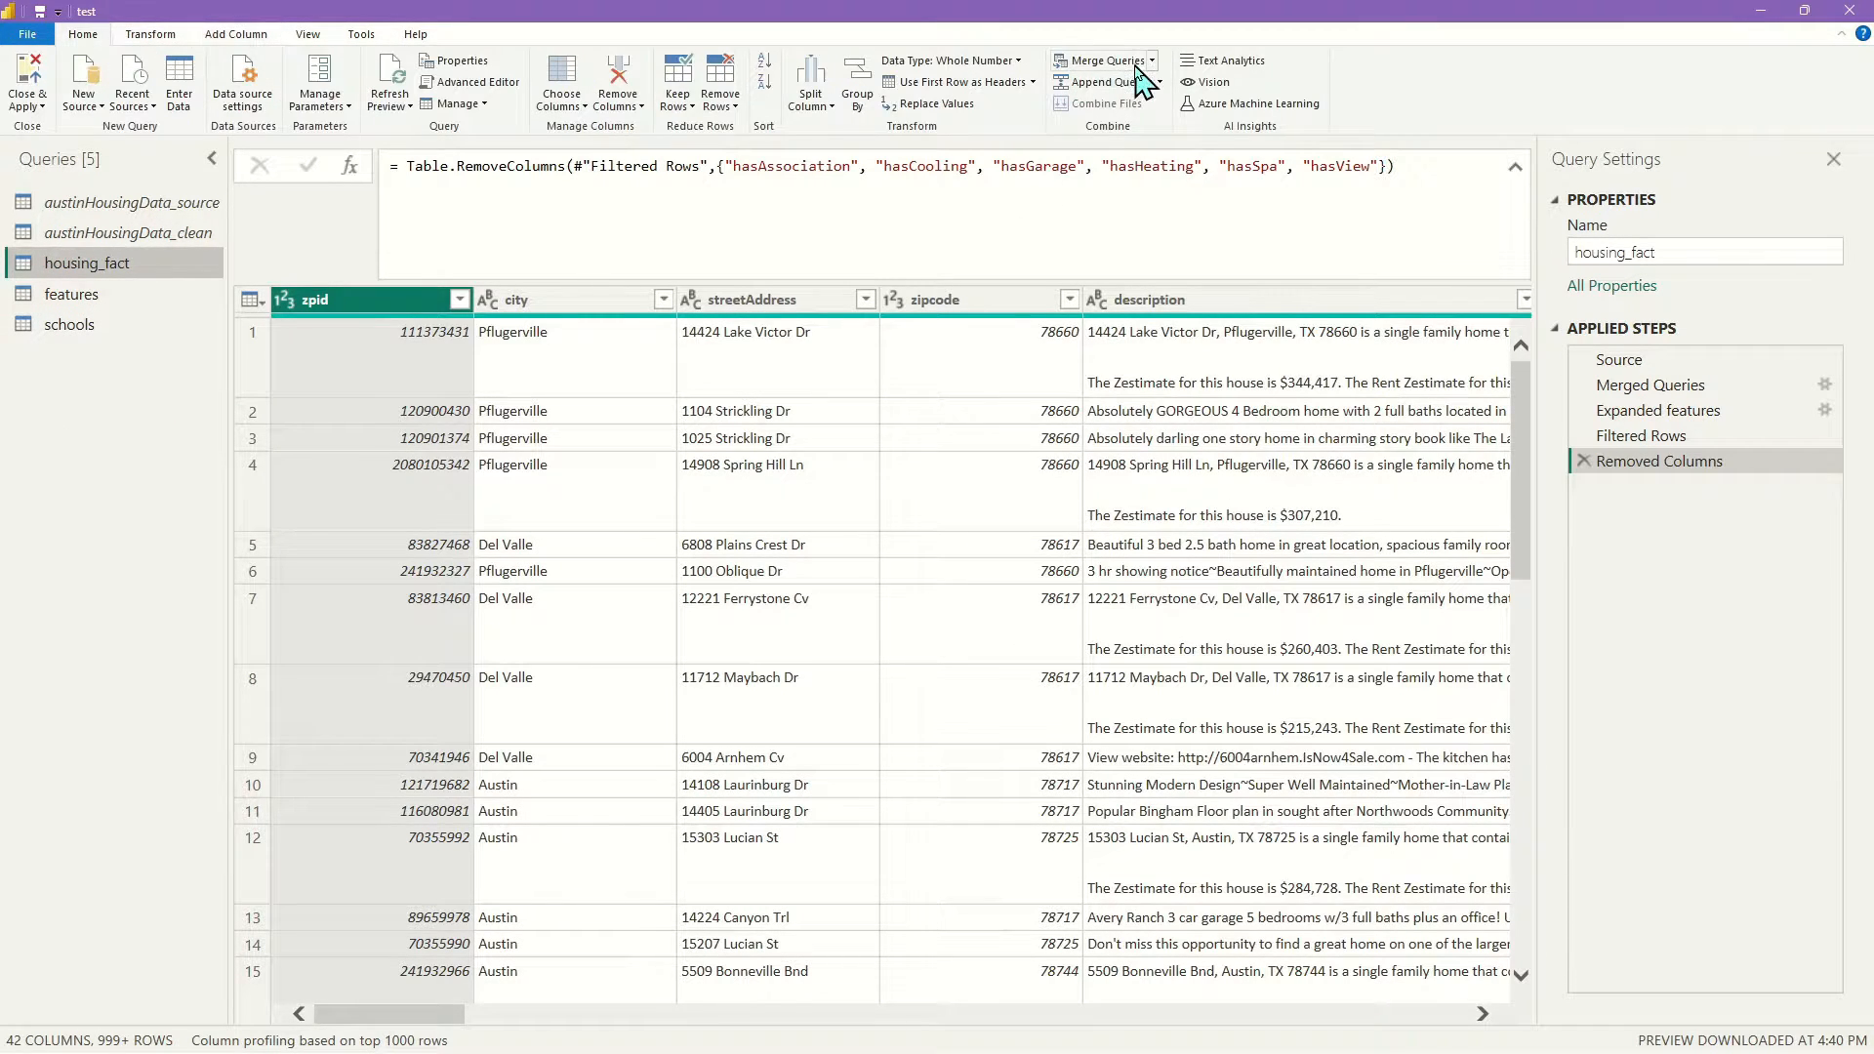
{"action": "left_click", "coordinate": [1108, 62]}
{"action": "left_click_drag", "start_coordinate": [646, 447], "coordinate": [1123, 452]}
{"action": "left_click", "coordinate": [746, 498]}
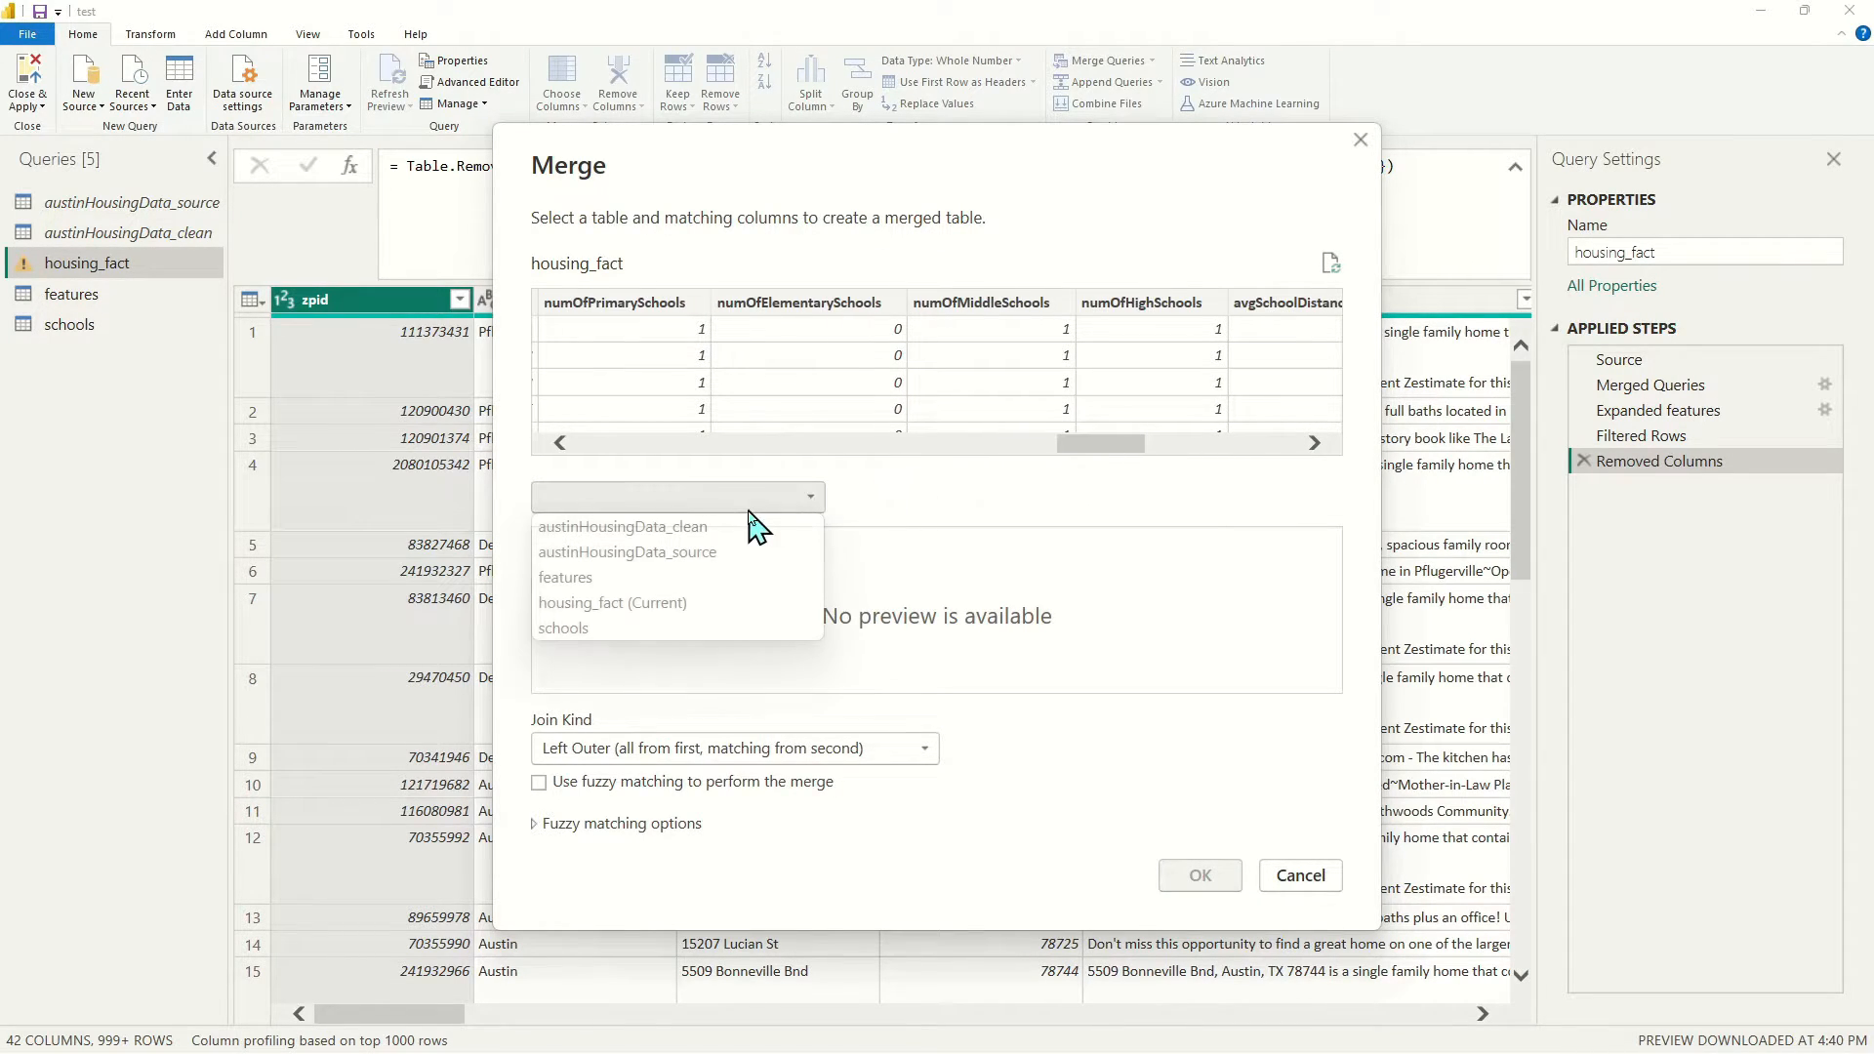
{"action": "left_click", "coordinate": [614, 628]}
Match both tables on numOfPrimarySchools, numOfElementarySchools, numOfMiddleSchools, numOfHighSchools and avgSchoolDistance
{"action": "left_click", "coordinate": [622, 309]}
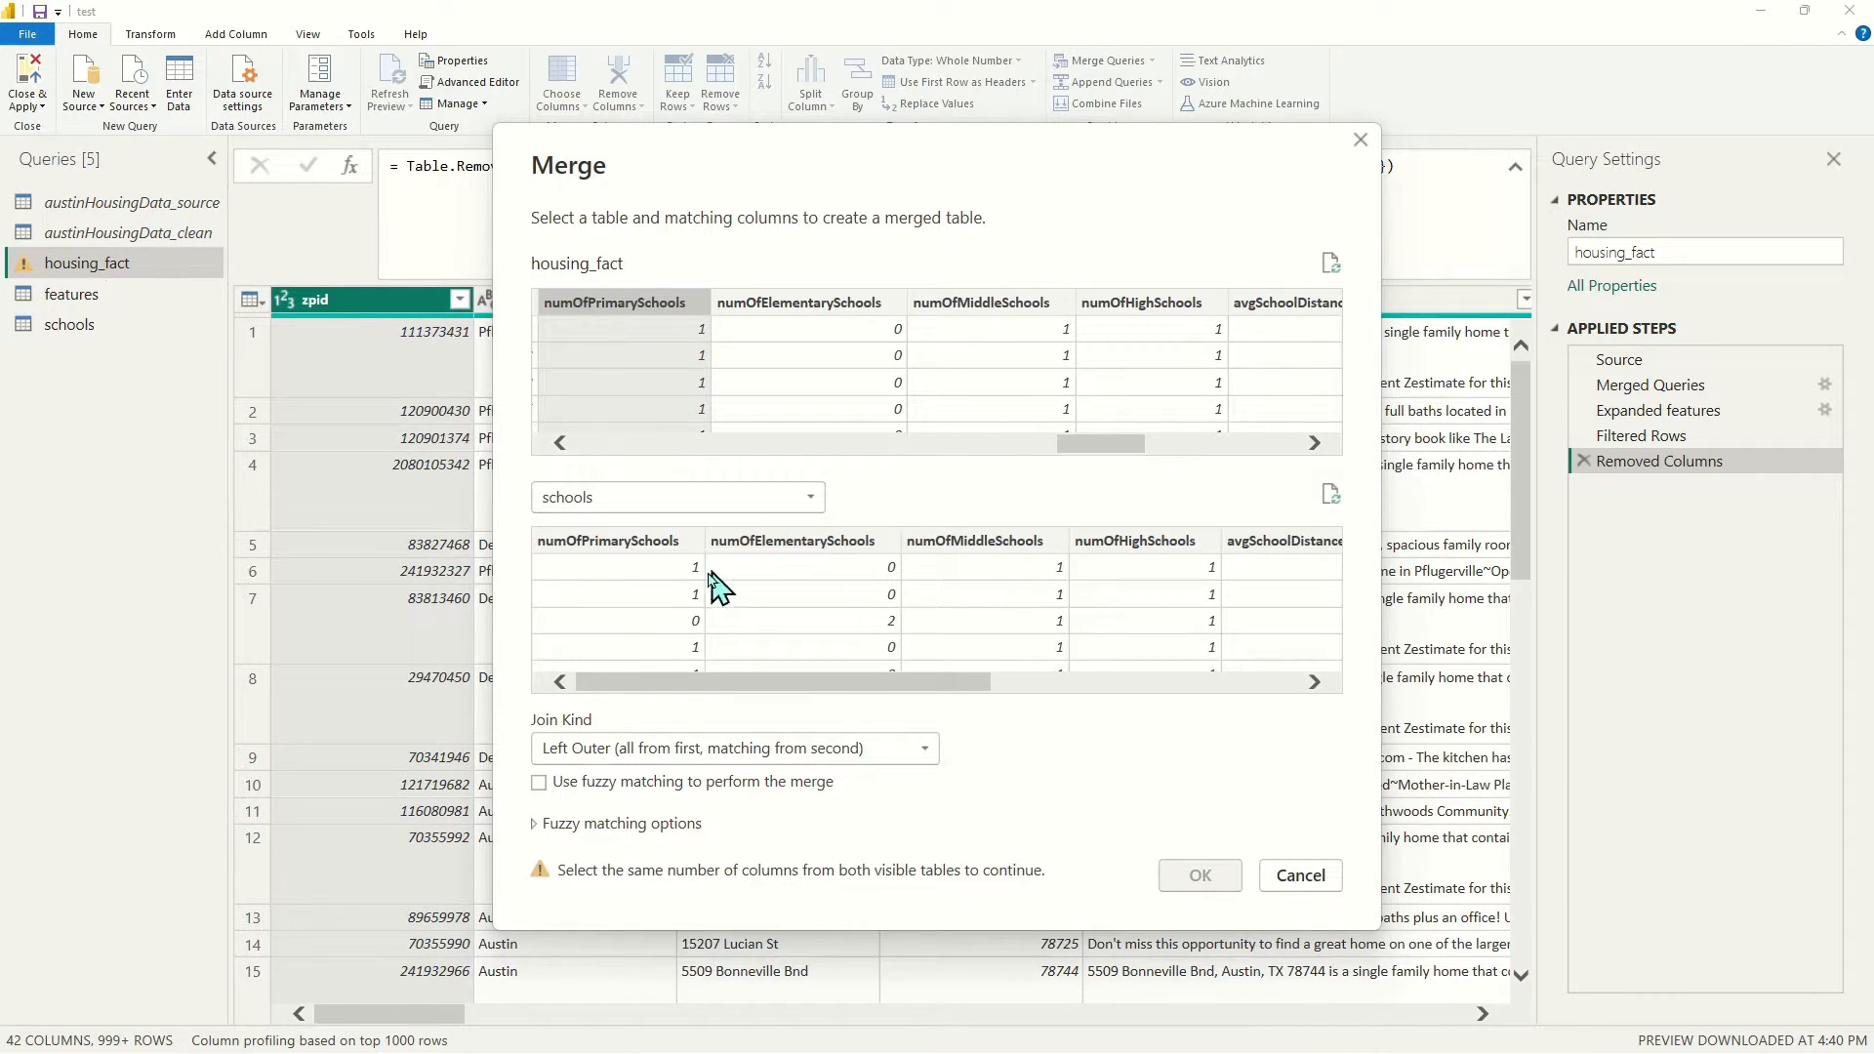
{"action": "left_click", "coordinate": [615, 543]}
{"action": "left_click", "coordinate": [791, 308], "text": "ctrl"}
{"action": "left_click", "coordinate": [820, 542], "text": "ctrl"}
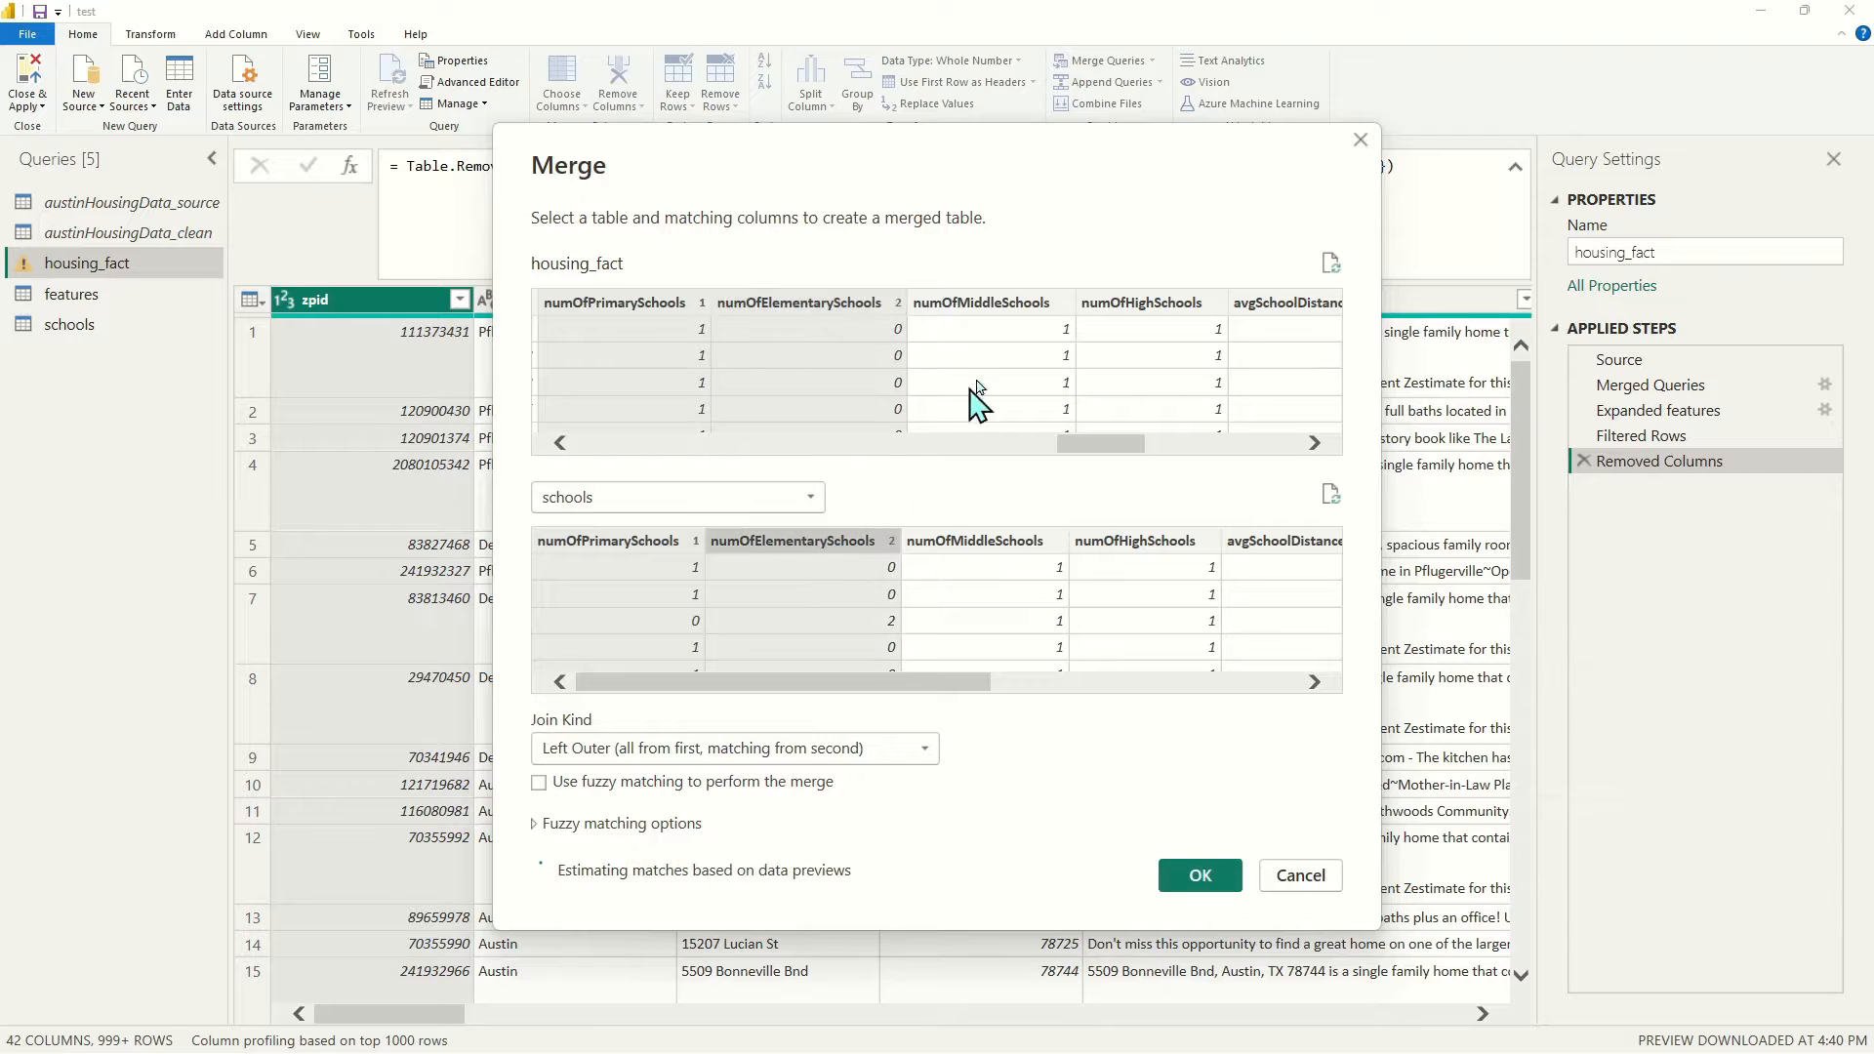
{"action": "left_click", "coordinate": [1025, 309], "text": "ctrl"}
{"action": "left_click", "coordinate": [981, 542], "text": "ctrl"}
{"action": "left_click", "coordinate": [1139, 311], "text": "ctrl"}
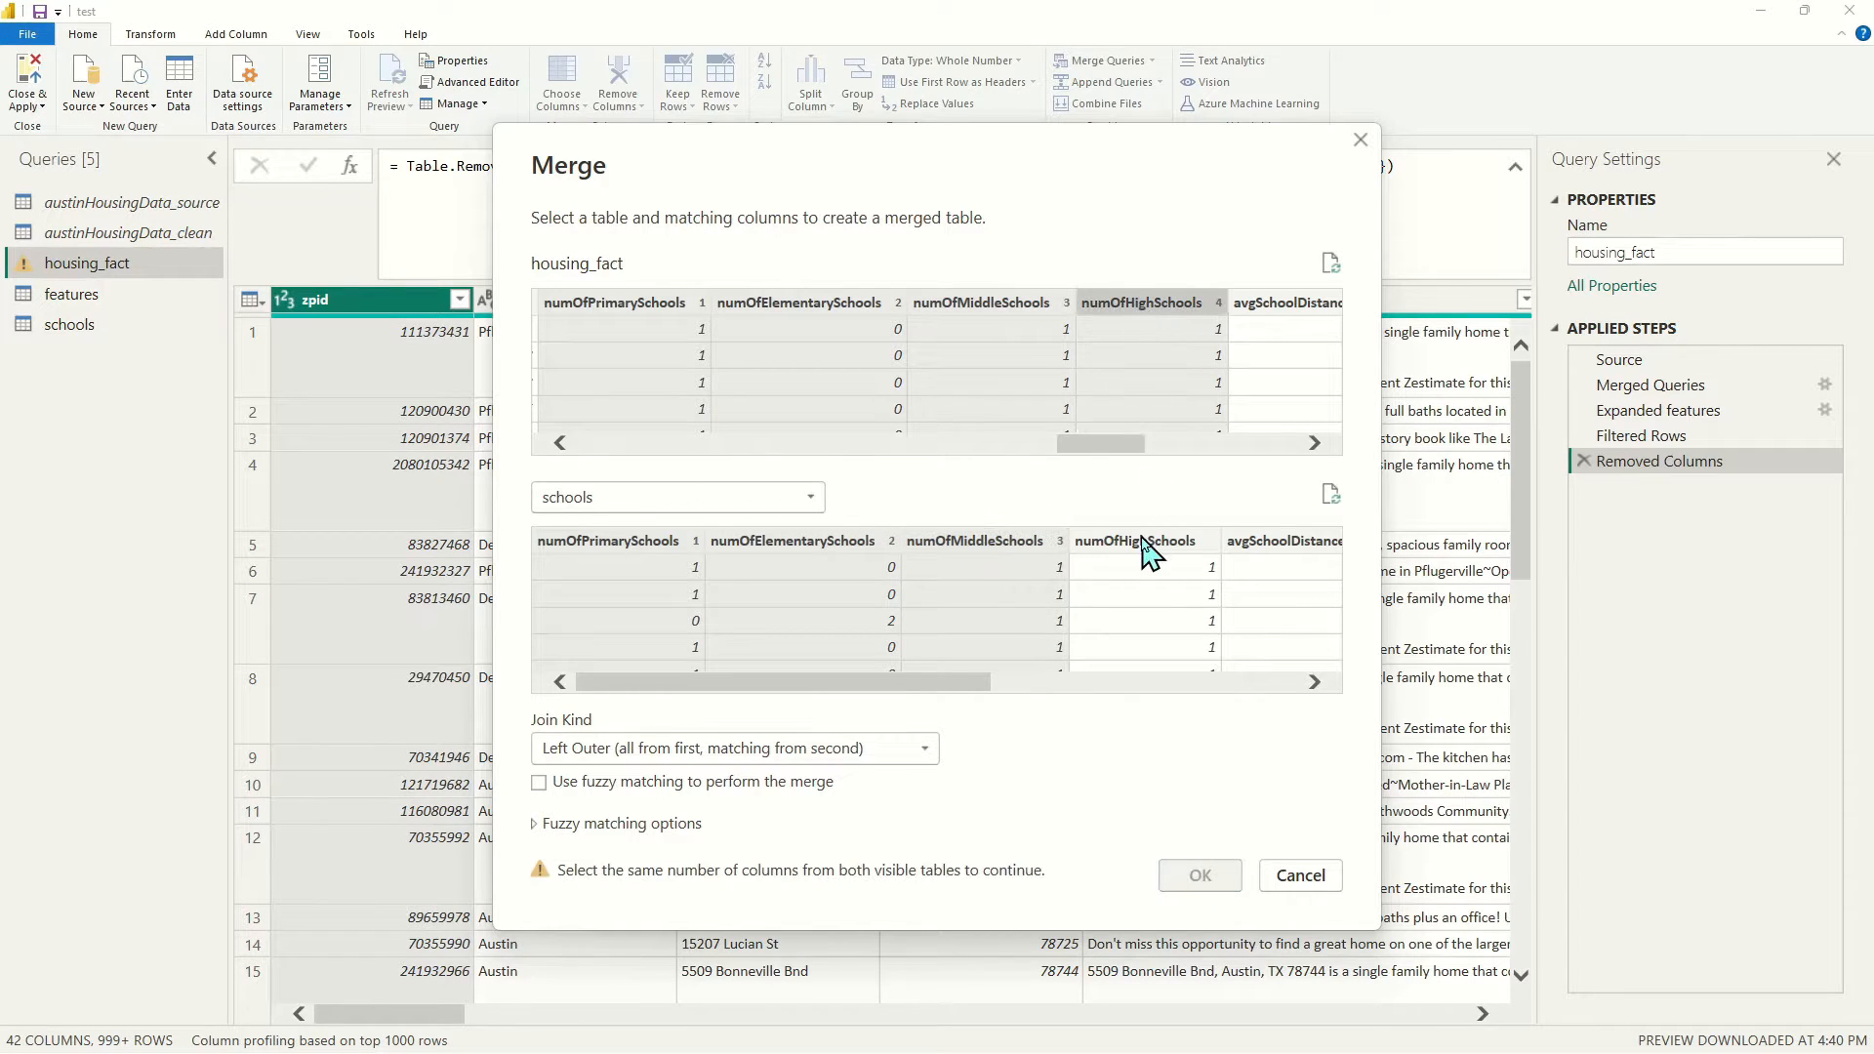
{"action": "left_click", "coordinate": [1151, 545], "text": "ctrl"}
{"action": "left_click", "coordinate": [1285, 310], "text": "ctrl"}
{"action": "left_click", "coordinate": [1285, 543], "text": "ctrl"}
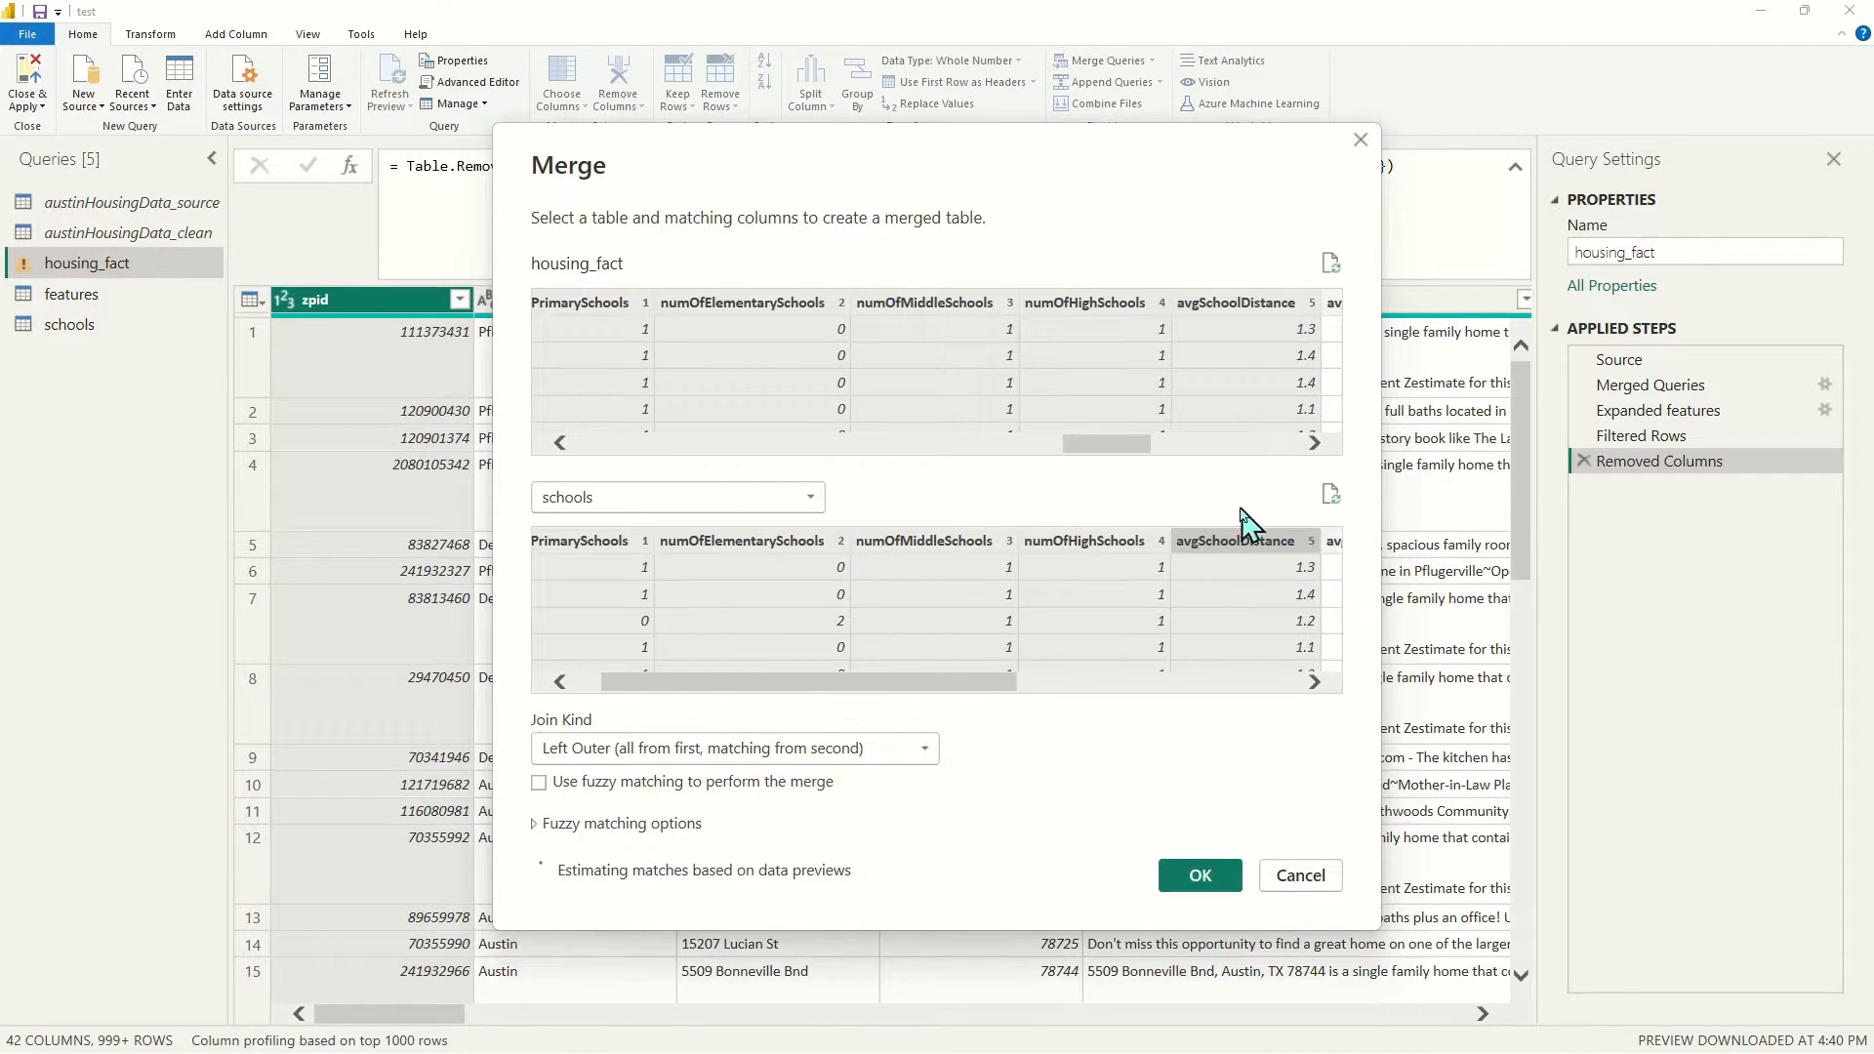
Also match on avgSchoolRating, avgSchoolSize and MedianStudentsPerTeacher, then confirm the merge
{"action": "left_click_drag", "start_coordinate": [1129, 445], "coordinate": [1193, 447]}
{"action": "left_click_drag", "start_coordinate": [976, 683], "coordinate": [1246, 683]}
{"action": "left_click", "coordinate": [859, 307], "text": "ctrl"}
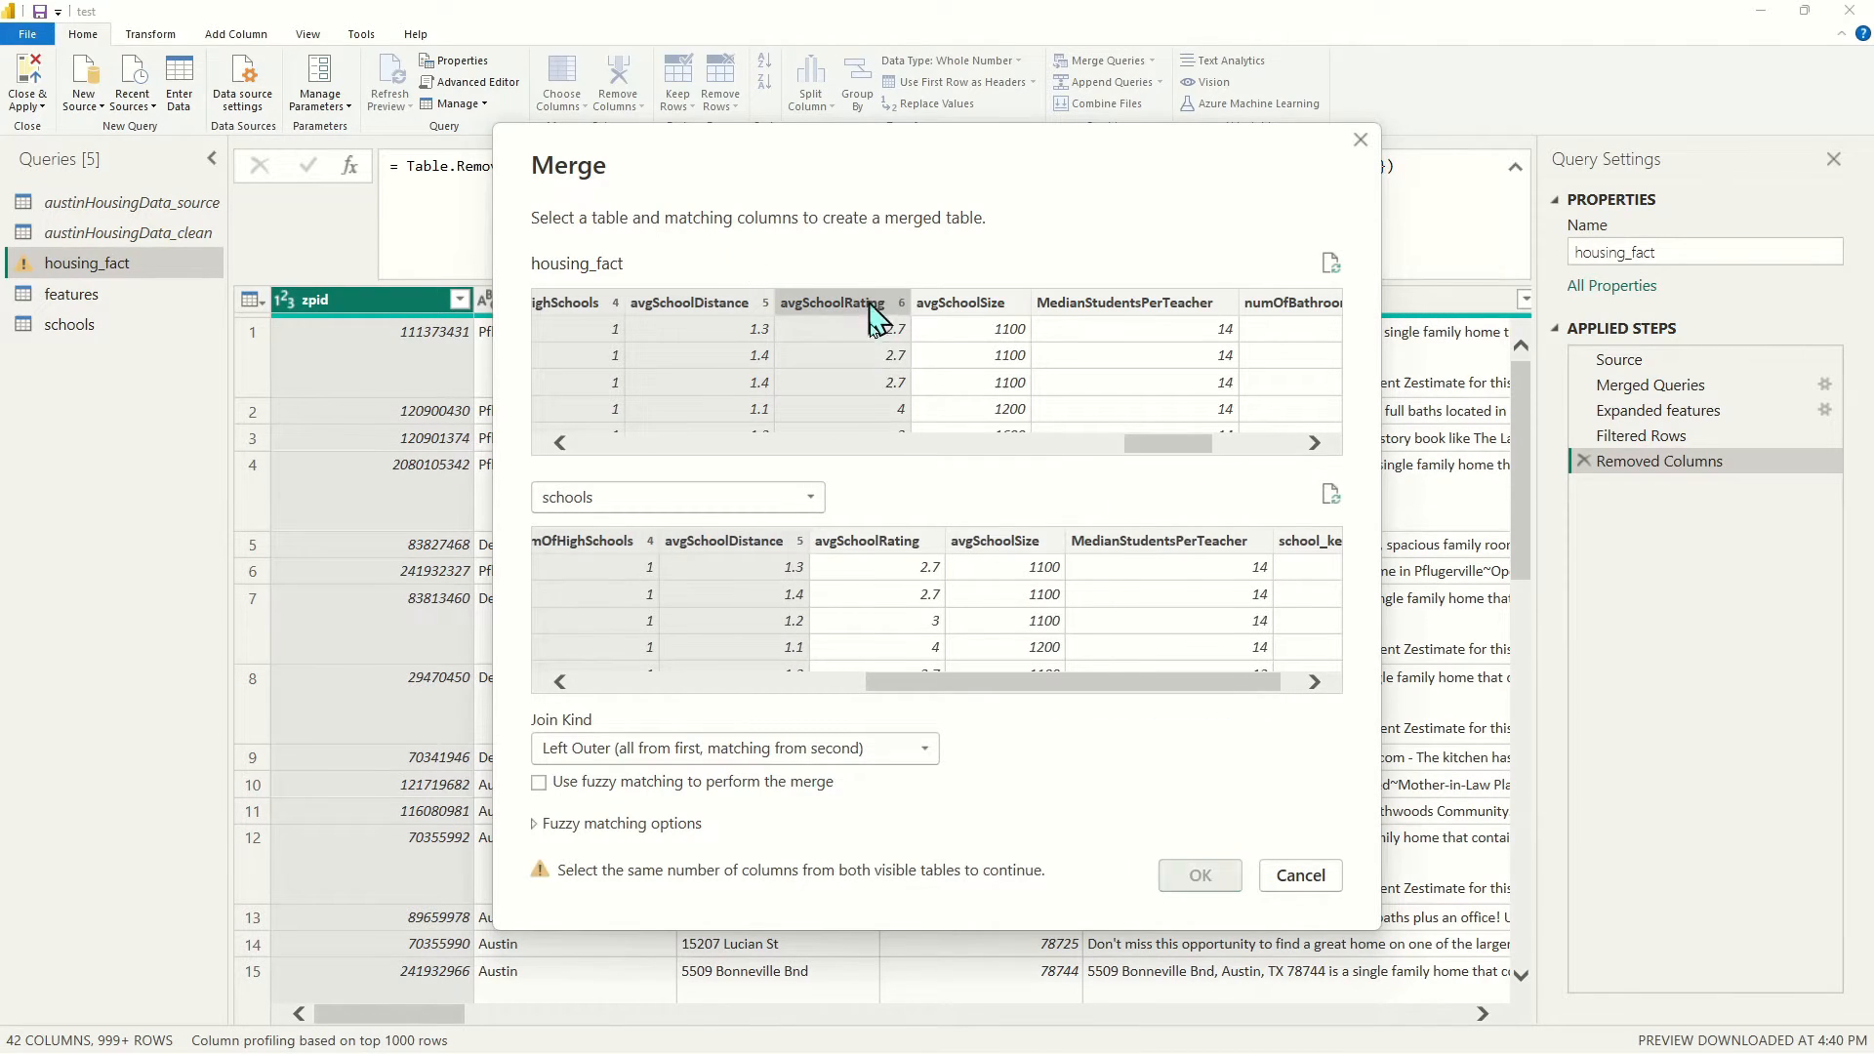
{"action": "left_click", "coordinate": [872, 547], "text": "ctrl"}
{"action": "left_click", "coordinate": [974, 311], "text": "ctrl"}
{"action": "left_click", "coordinate": [991, 547], "text": "ctrl"}
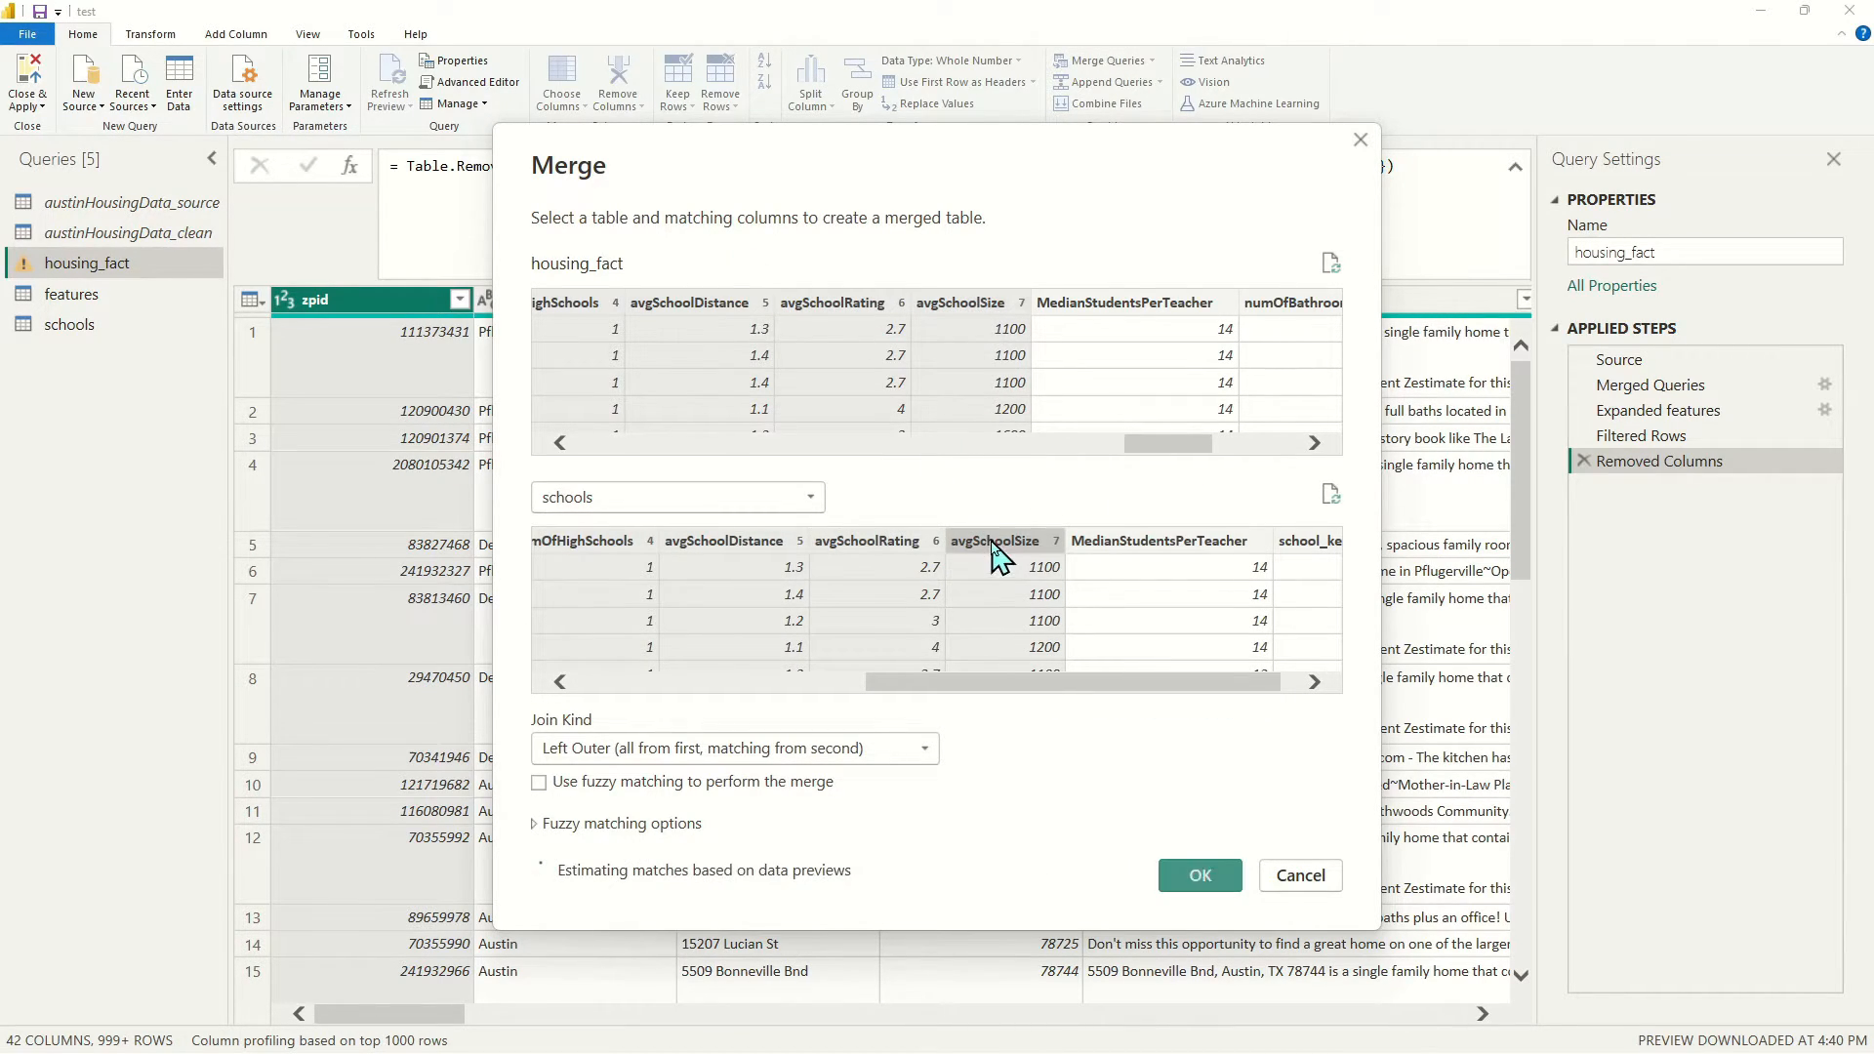
{"action": "left_click", "coordinate": [1148, 305], "text": "ctrl"}
{"action": "left_click", "coordinate": [1195, 539], "text": "ctrl"}
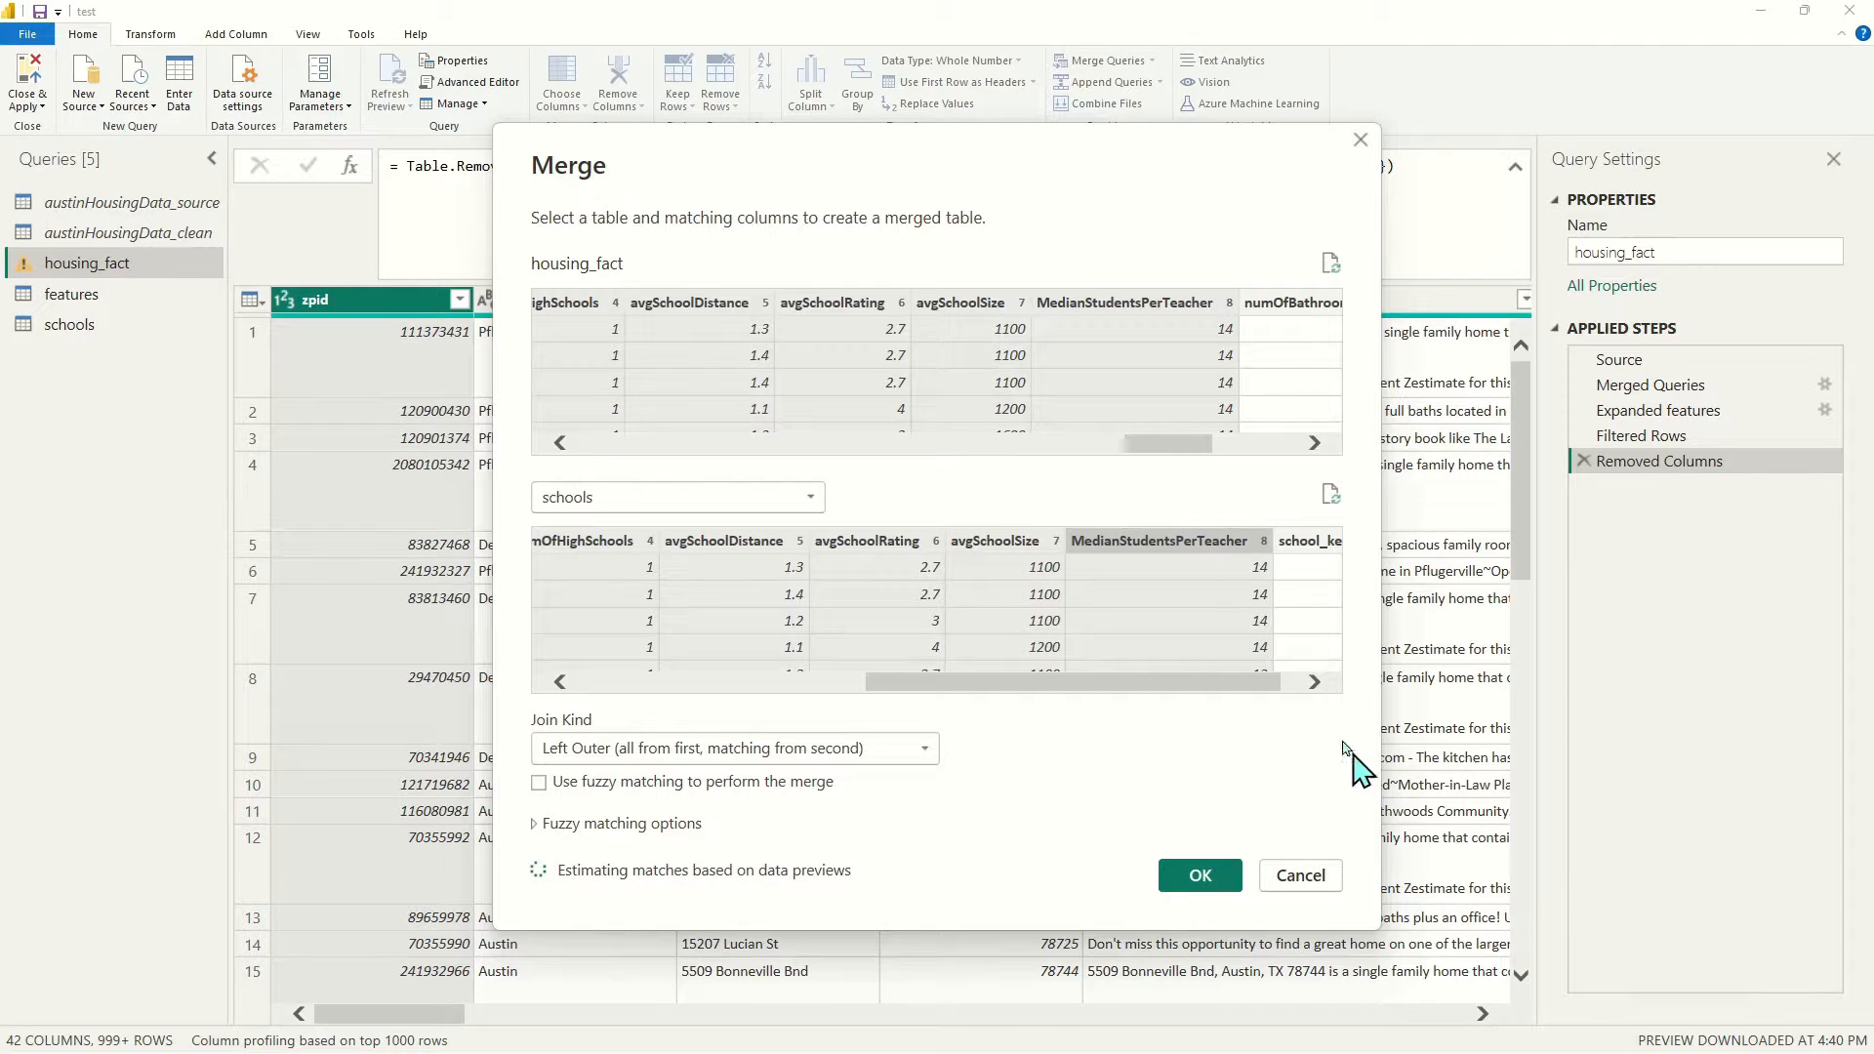
{"action": "left_click_drag", "start_coordinate": [1218, 684], "coordinate": [1299, 681]}
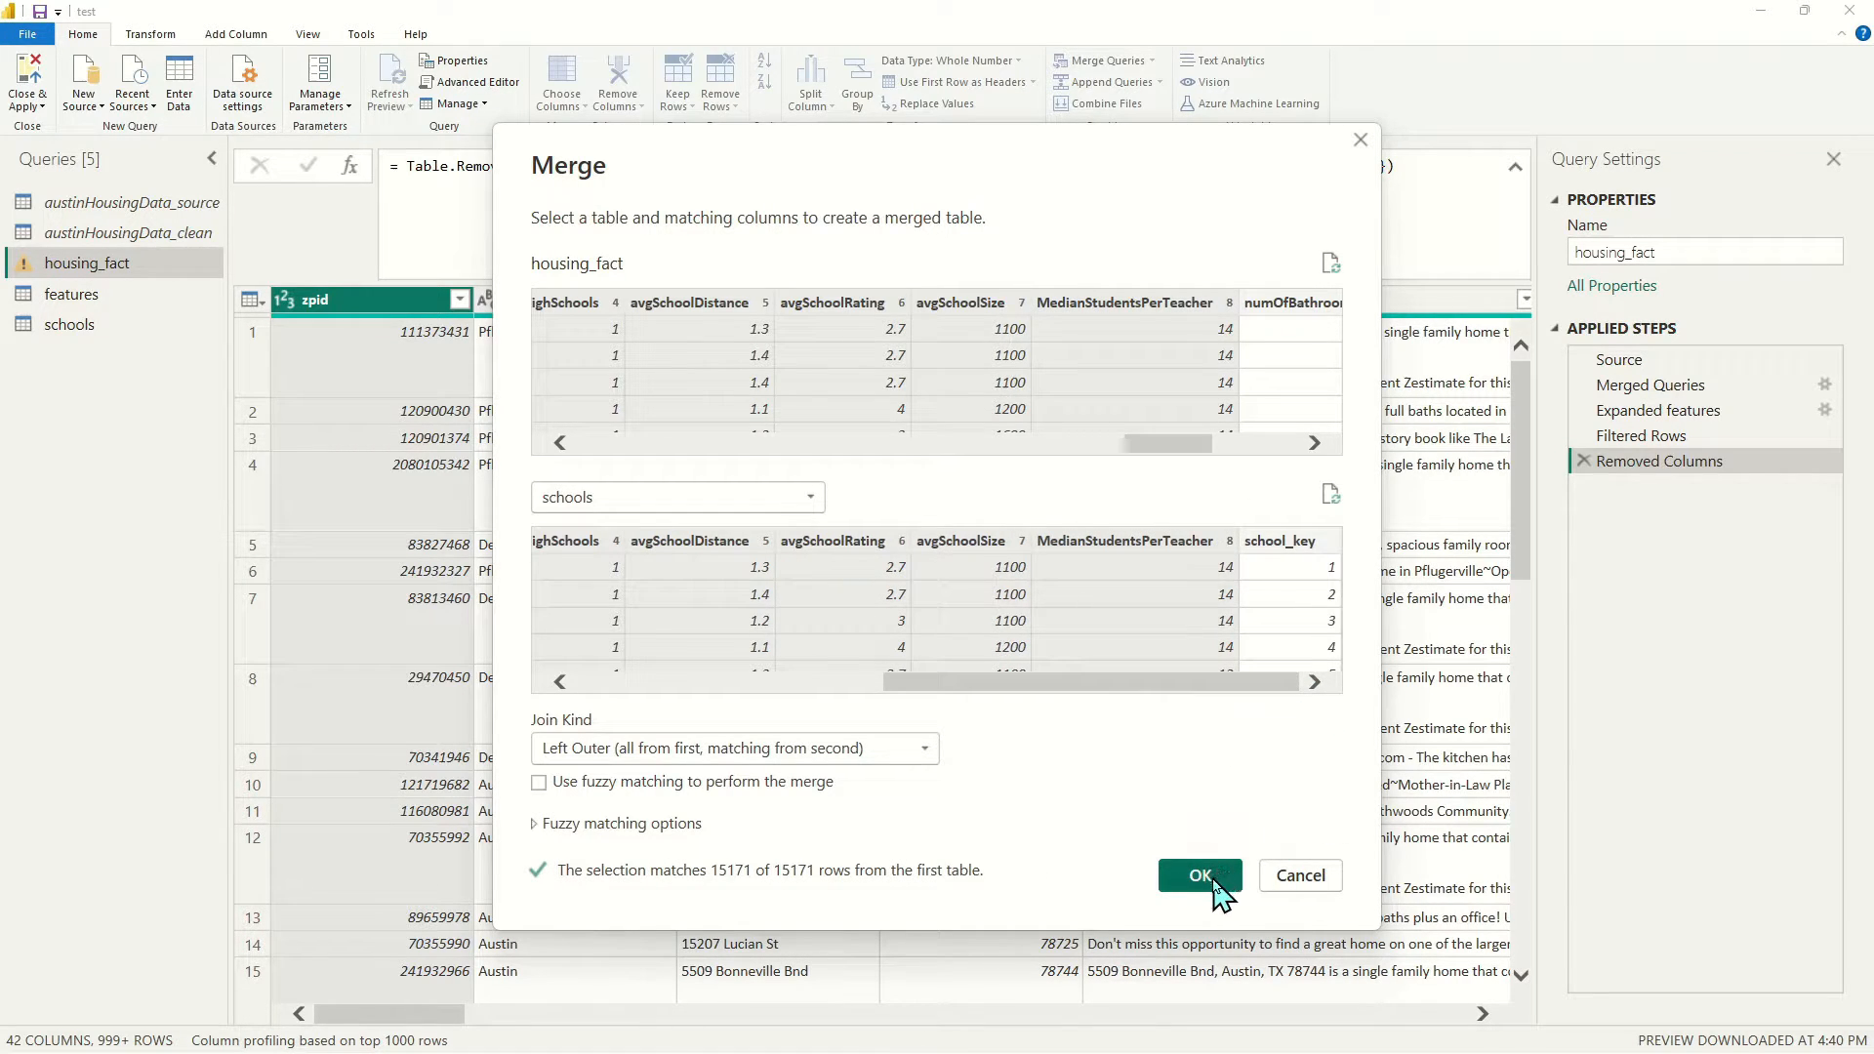
{"action": "left_click", "coordinate": [1200, 876]}
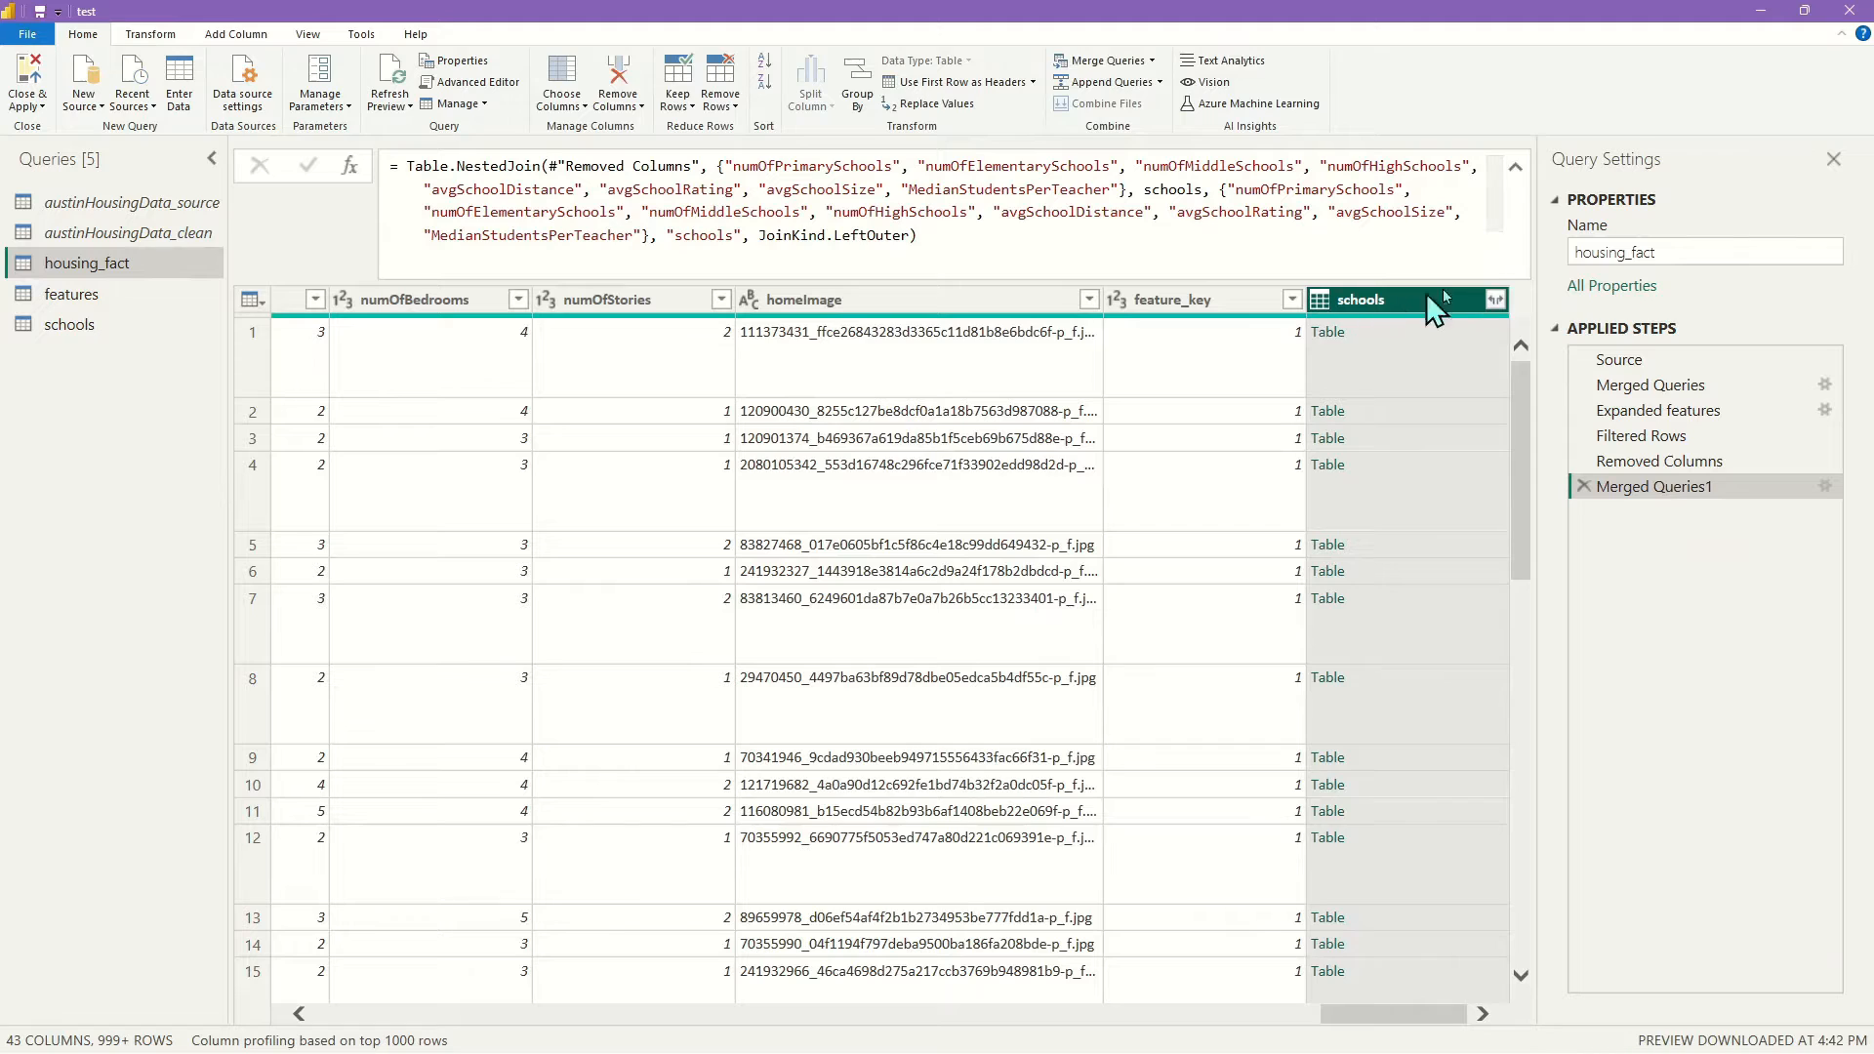
Expand the merged schools column to bring in only school_key
{"action": "left_click", "coordinate": [1496, 300]}
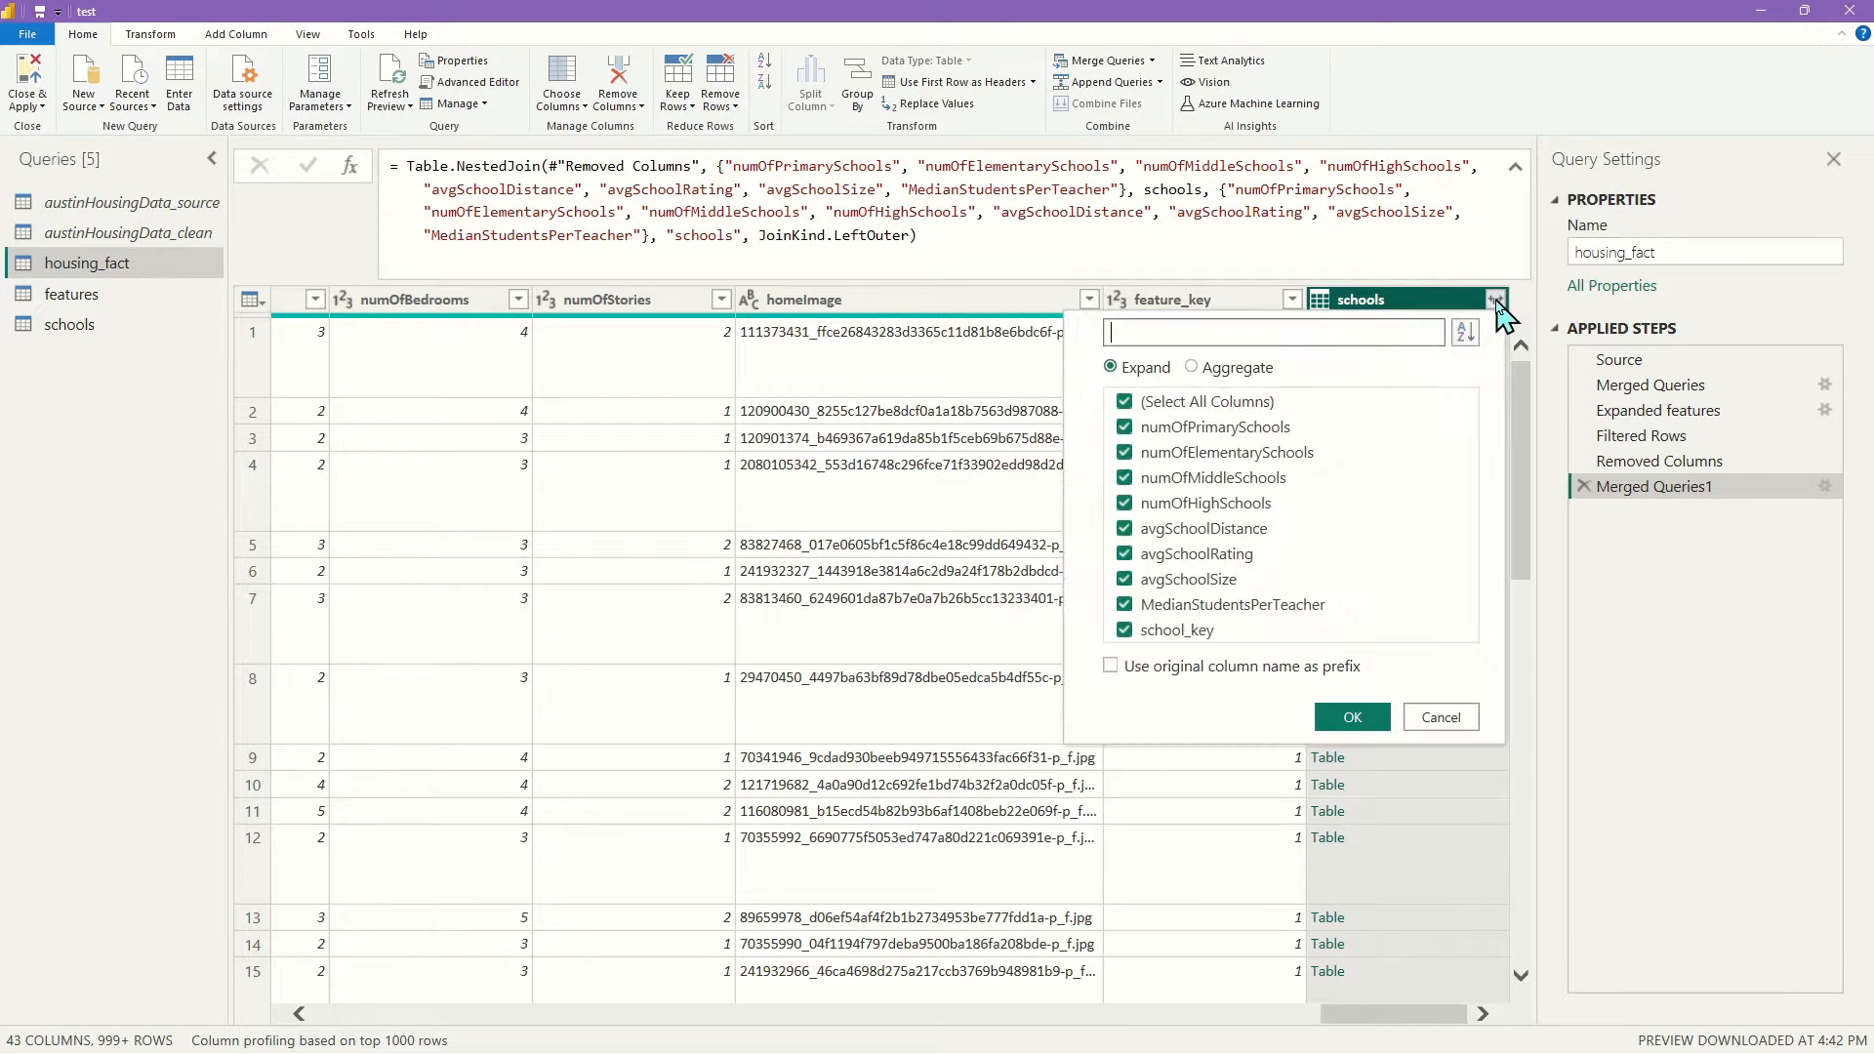
{"action": "left_click", "coordinate": [1125, 401]}
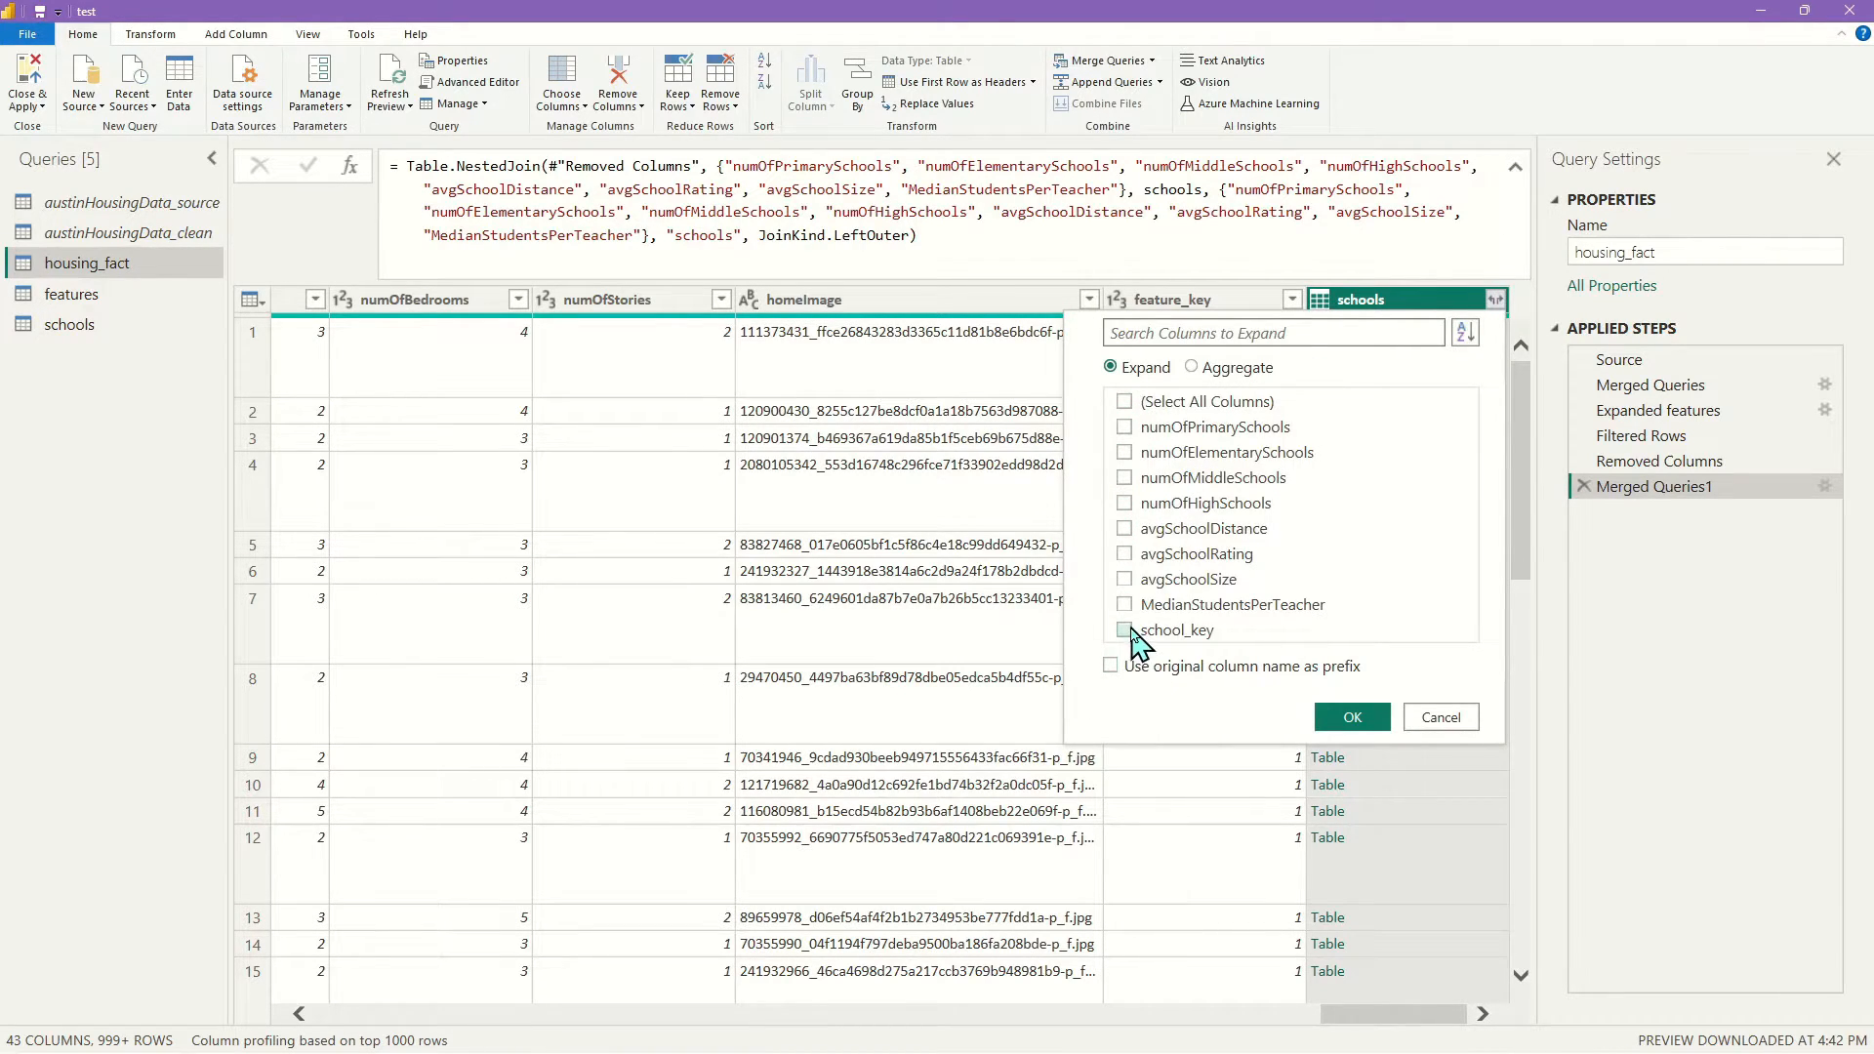
{"action": "left_click", "coordinate": [1130, 632]}
{"action": "left_click", "coordinate": [1353, 719]}
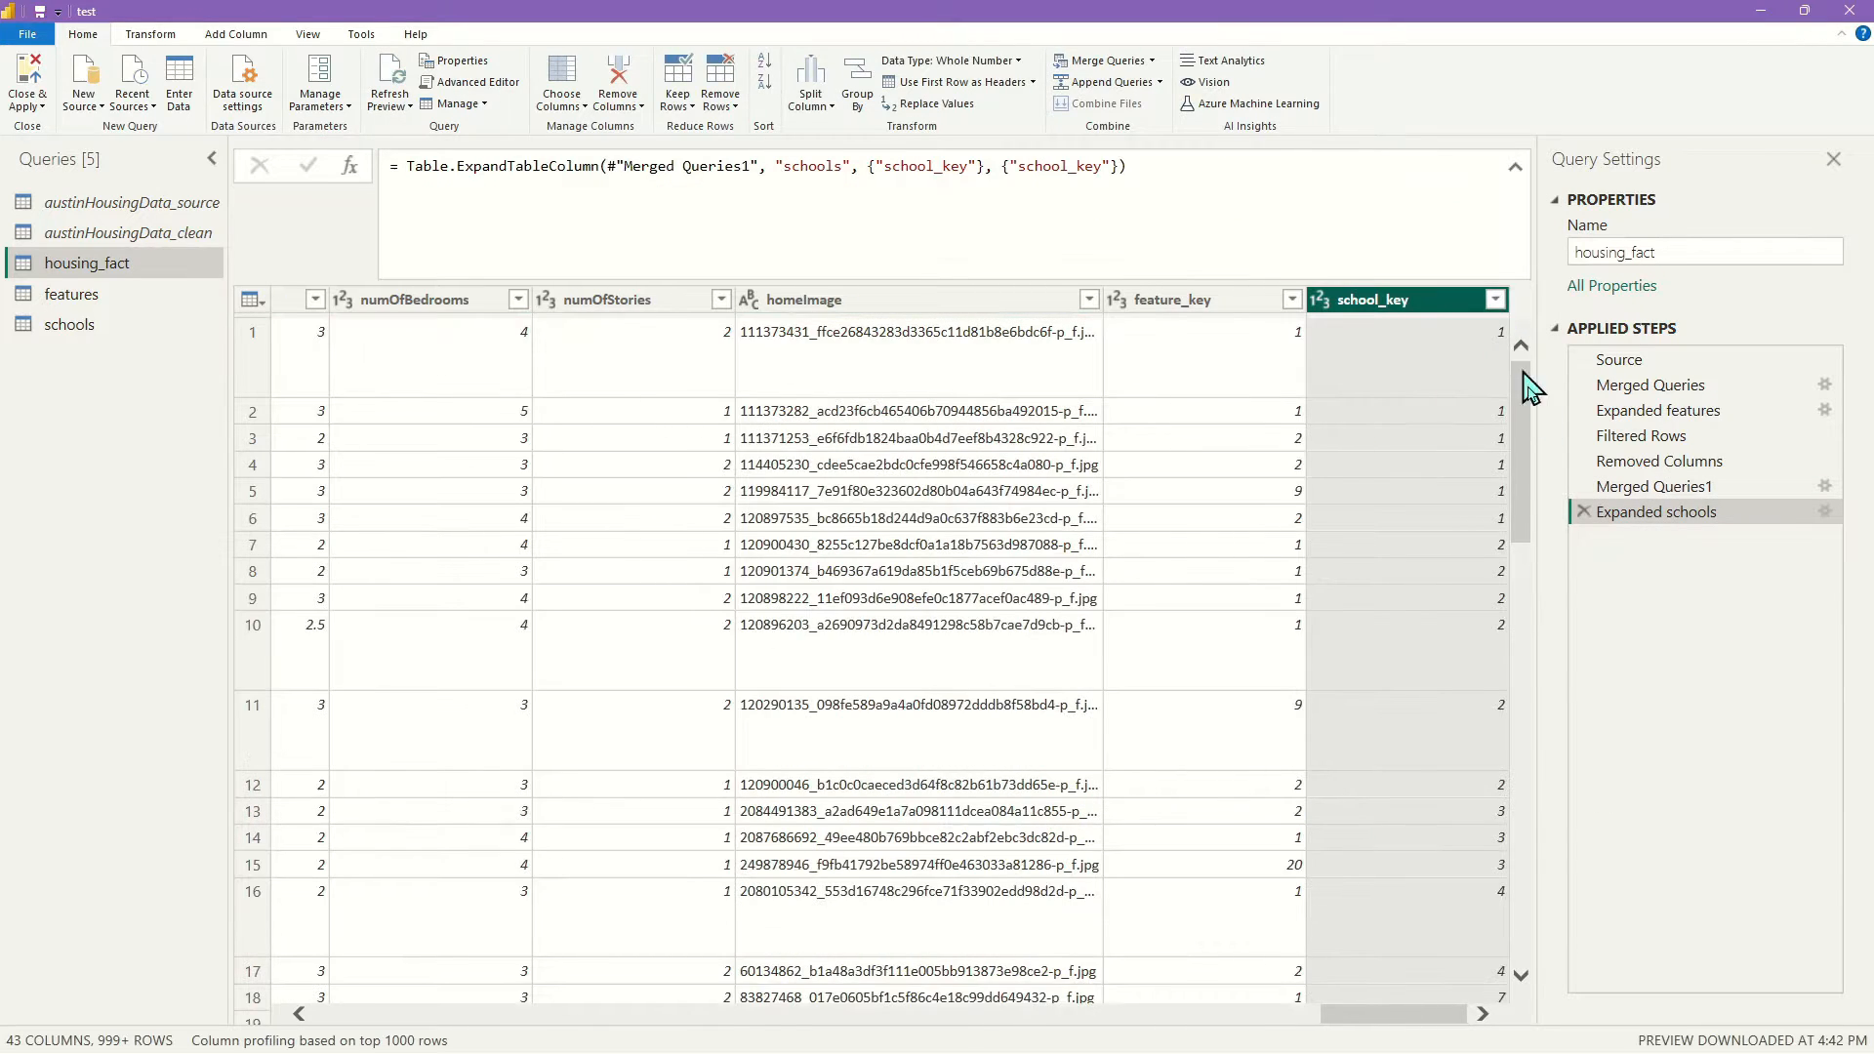
{"action": "scroll", "coordinate": [1331, 527], "scroll_direction": "down", "scroll_amount": 6}
{"action": "scroll", "coordinate": [1452, 478], "scroll_direction": "up", "scroll_amount": 6}
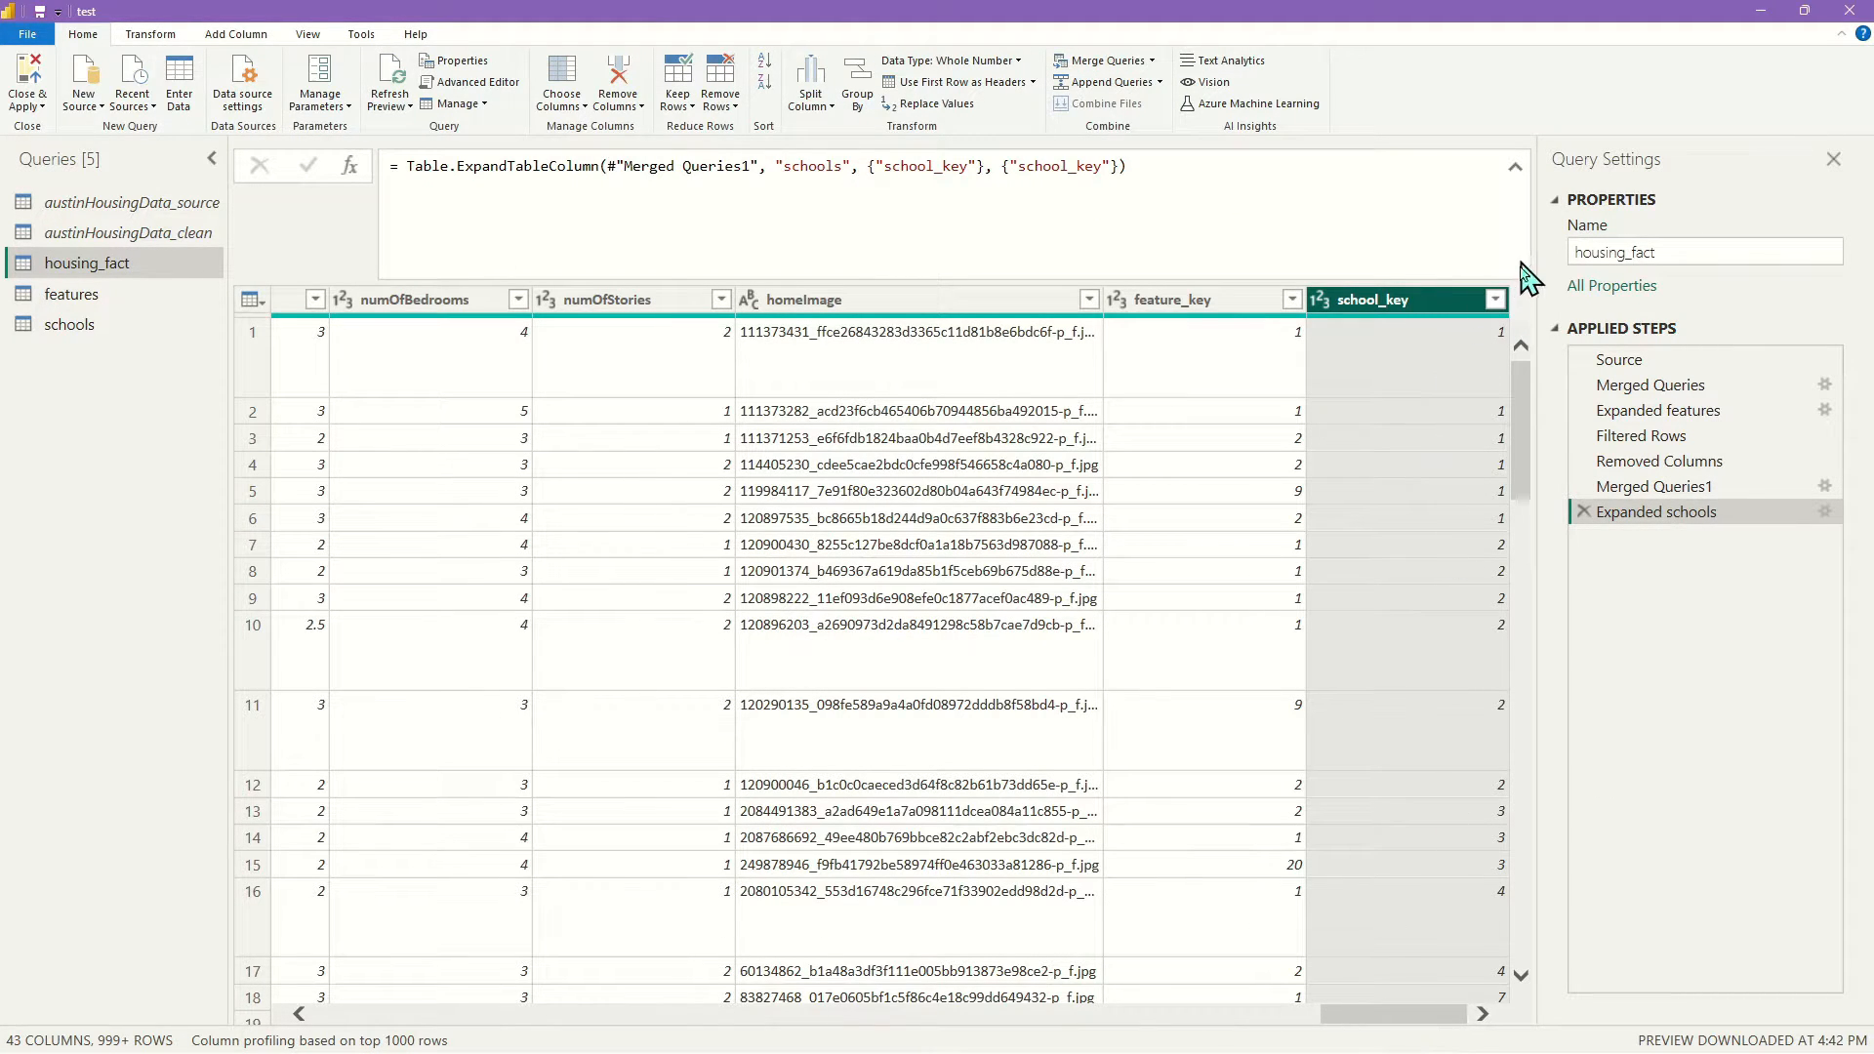
{"action": "left_click_drag", "start_coordinate": [1407, 1020], "coordinate": [1077, 1033]}
Remove the eight school attribute columns, numOfPrimarySchools through MedianStudentsPerTeacher
{"action": "left_click", "coordinate": [891, 303]}
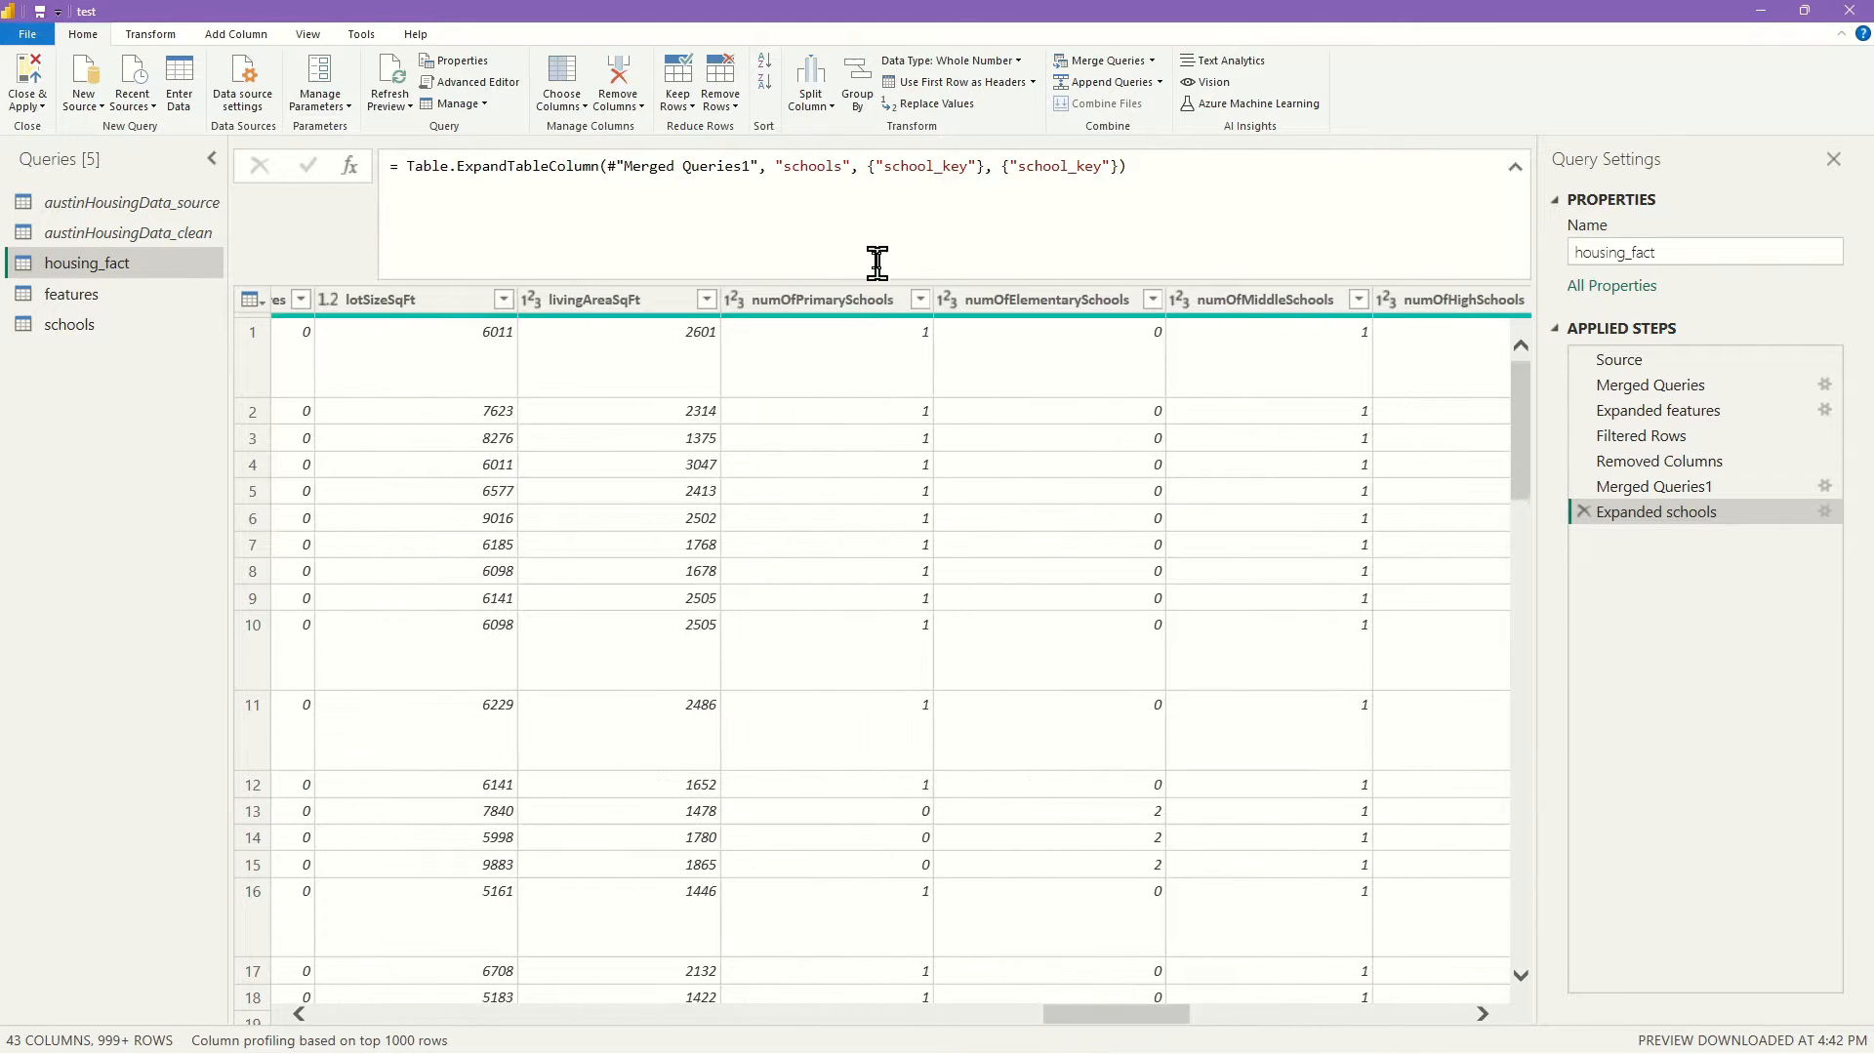
{"action": "left_click", "coordinate": [858, 300]}
{"action": "key", "text": "ctrl+shift+Right"}
{"action": "right_click", "coordinate": [858, 300]}
{"action": "left_click", "coordinate": [918, 334]}
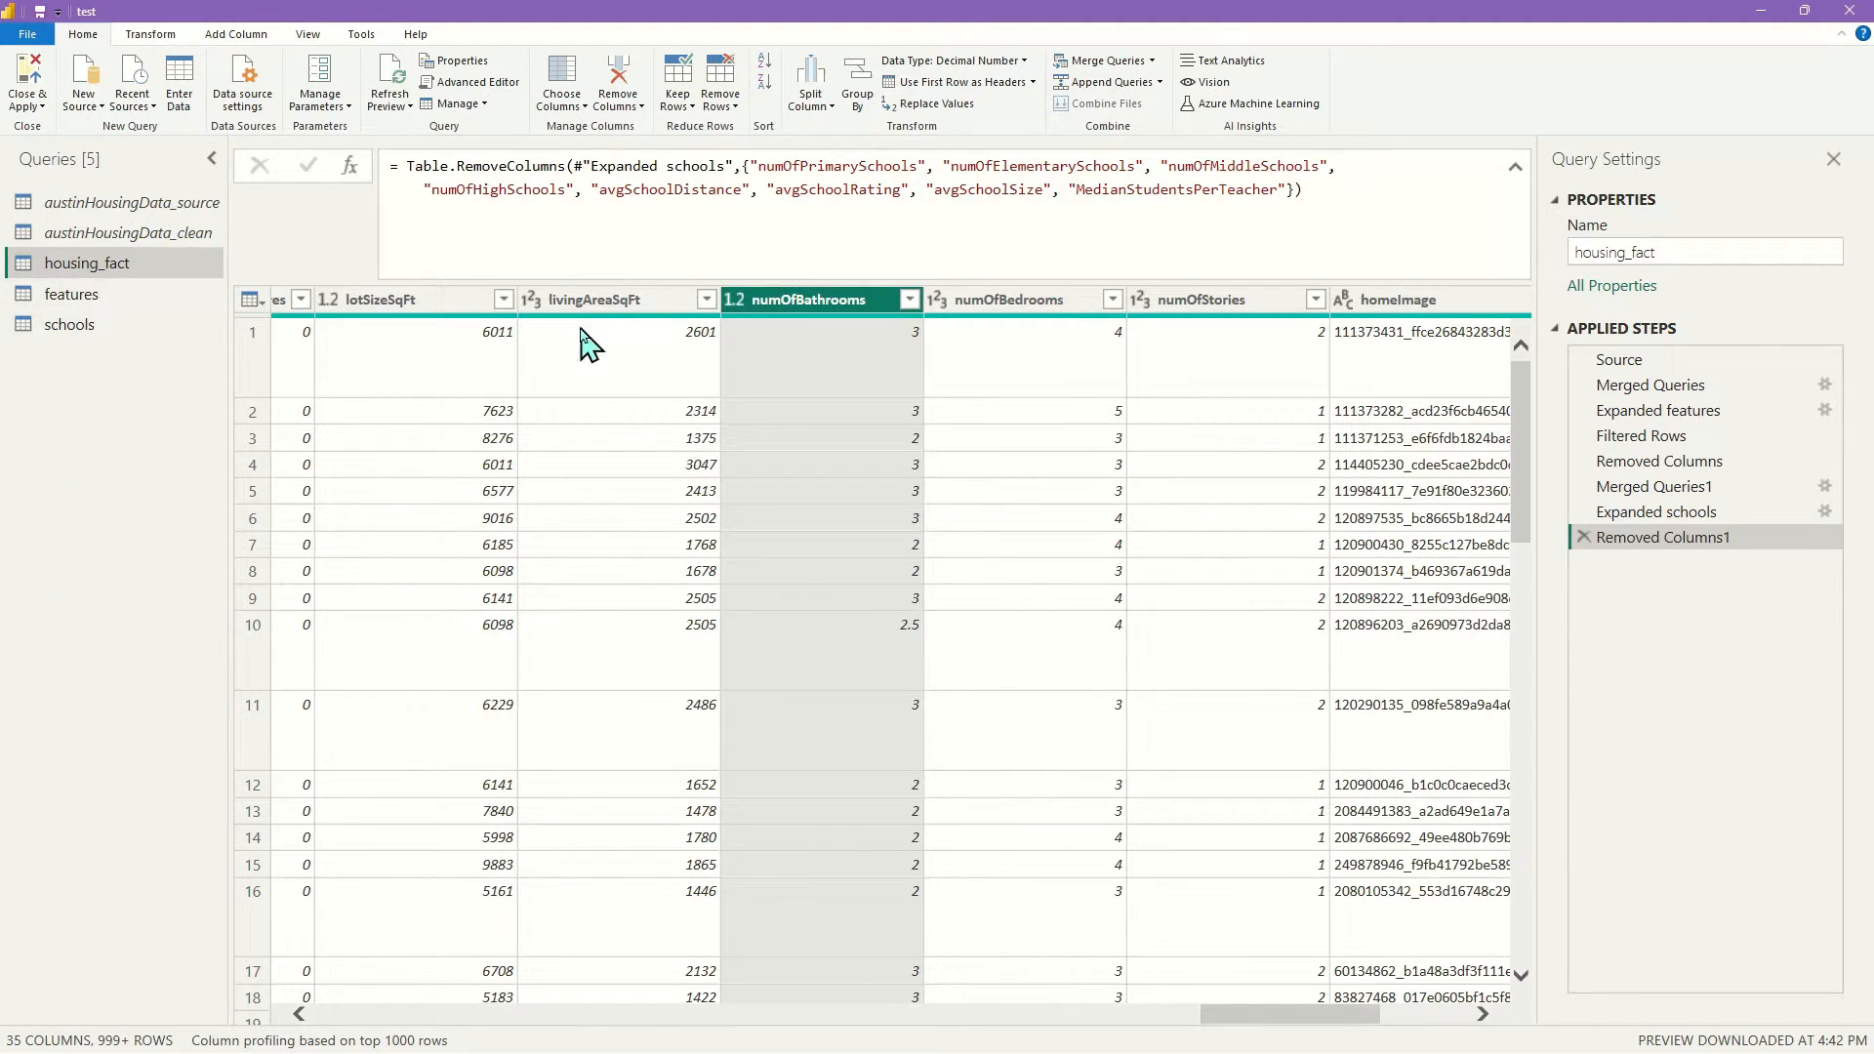
{"action": "left_click_drag", "start_coordinate": [98, 332], "coordinate": [371, 1020]}
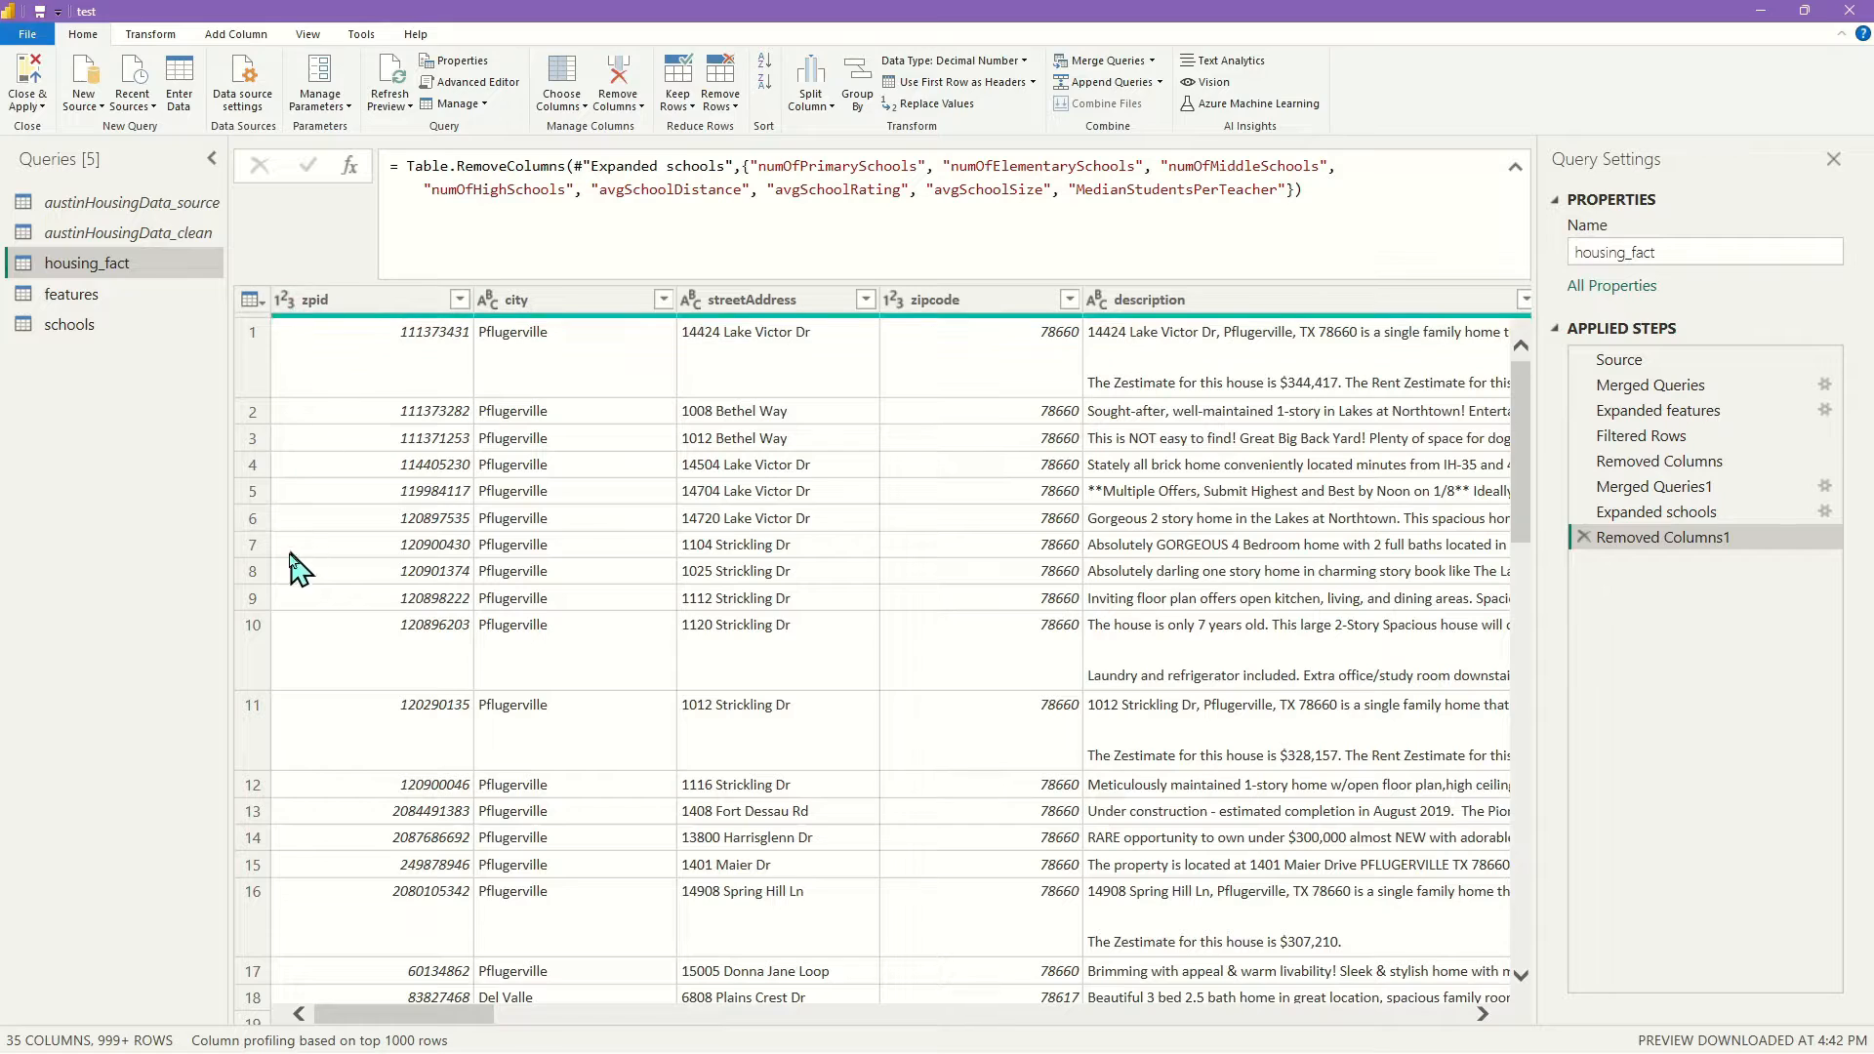
Compare the school_key column in schools with the one in housing_fact
{"action": "left_click", "coordinate": [111, 332]}
{"action": "left_click_drag", "start_coordinate": [469, 1018], "coordinate": [1416, 1017]}
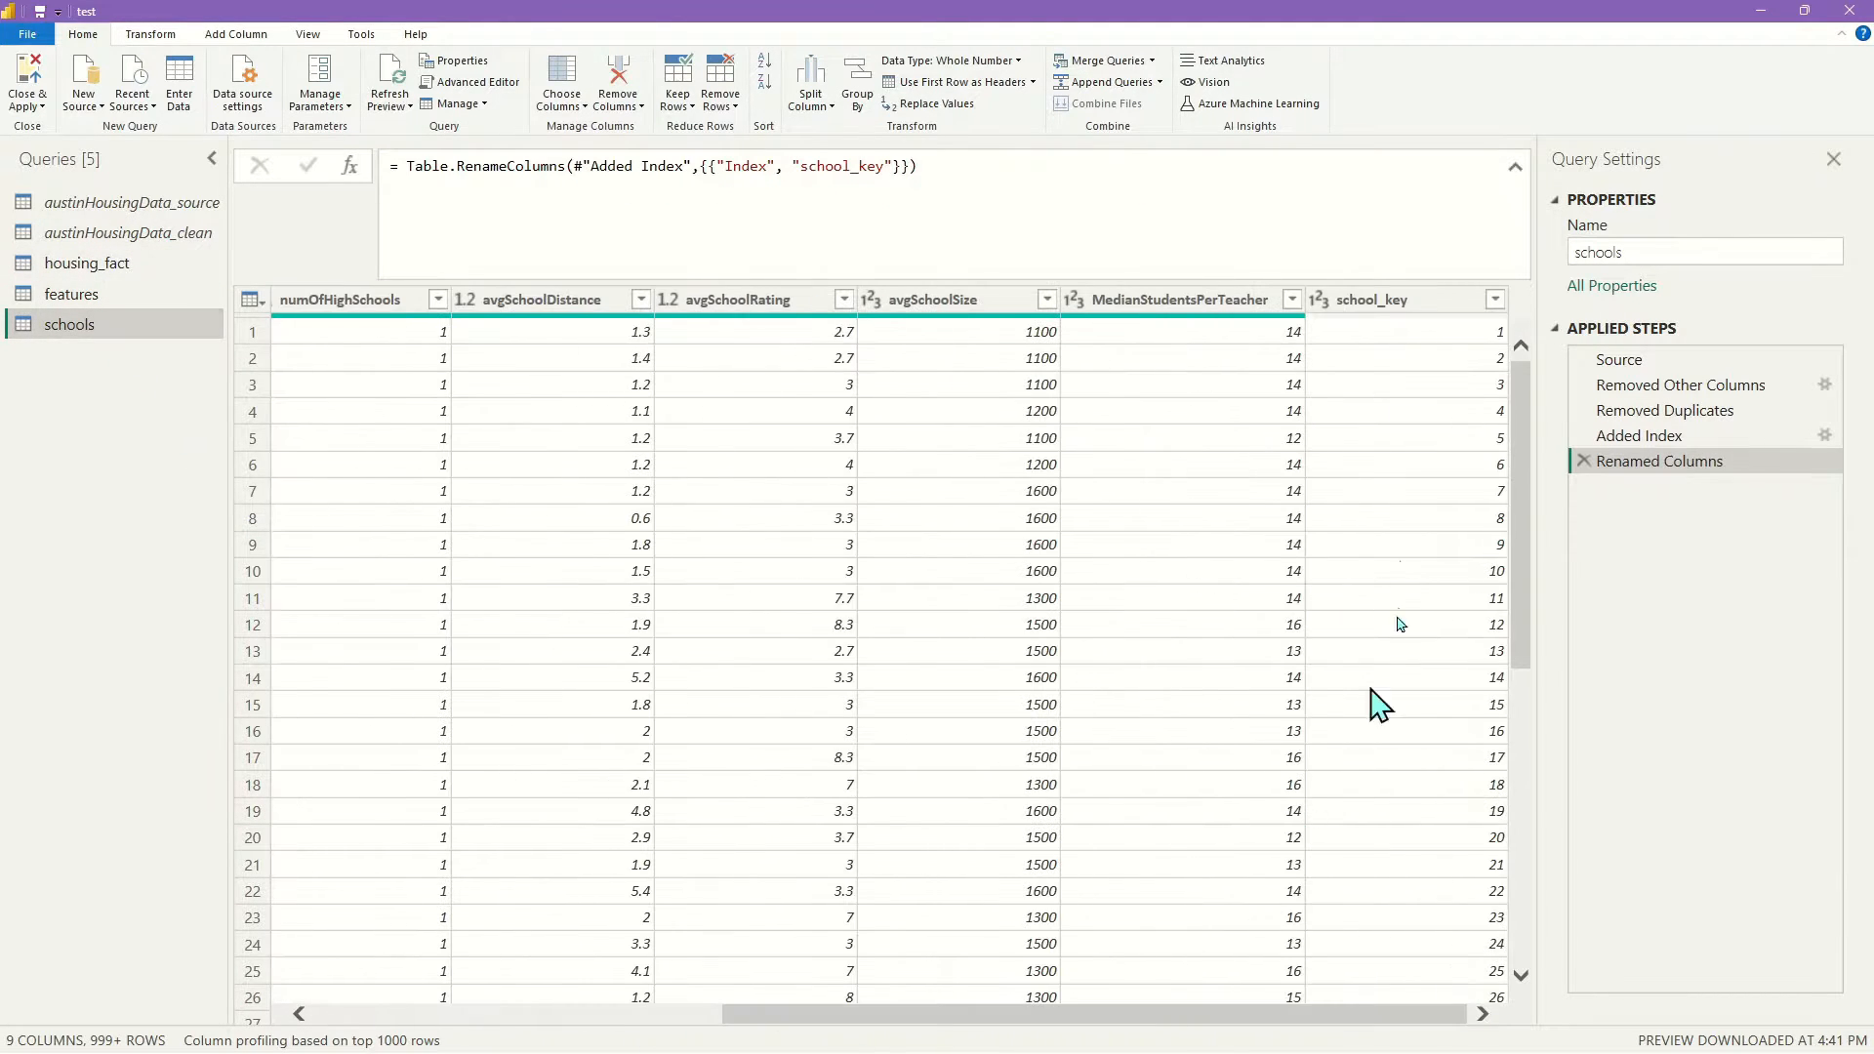
{"action": "left_click", "coordinate": [1371, 303]}
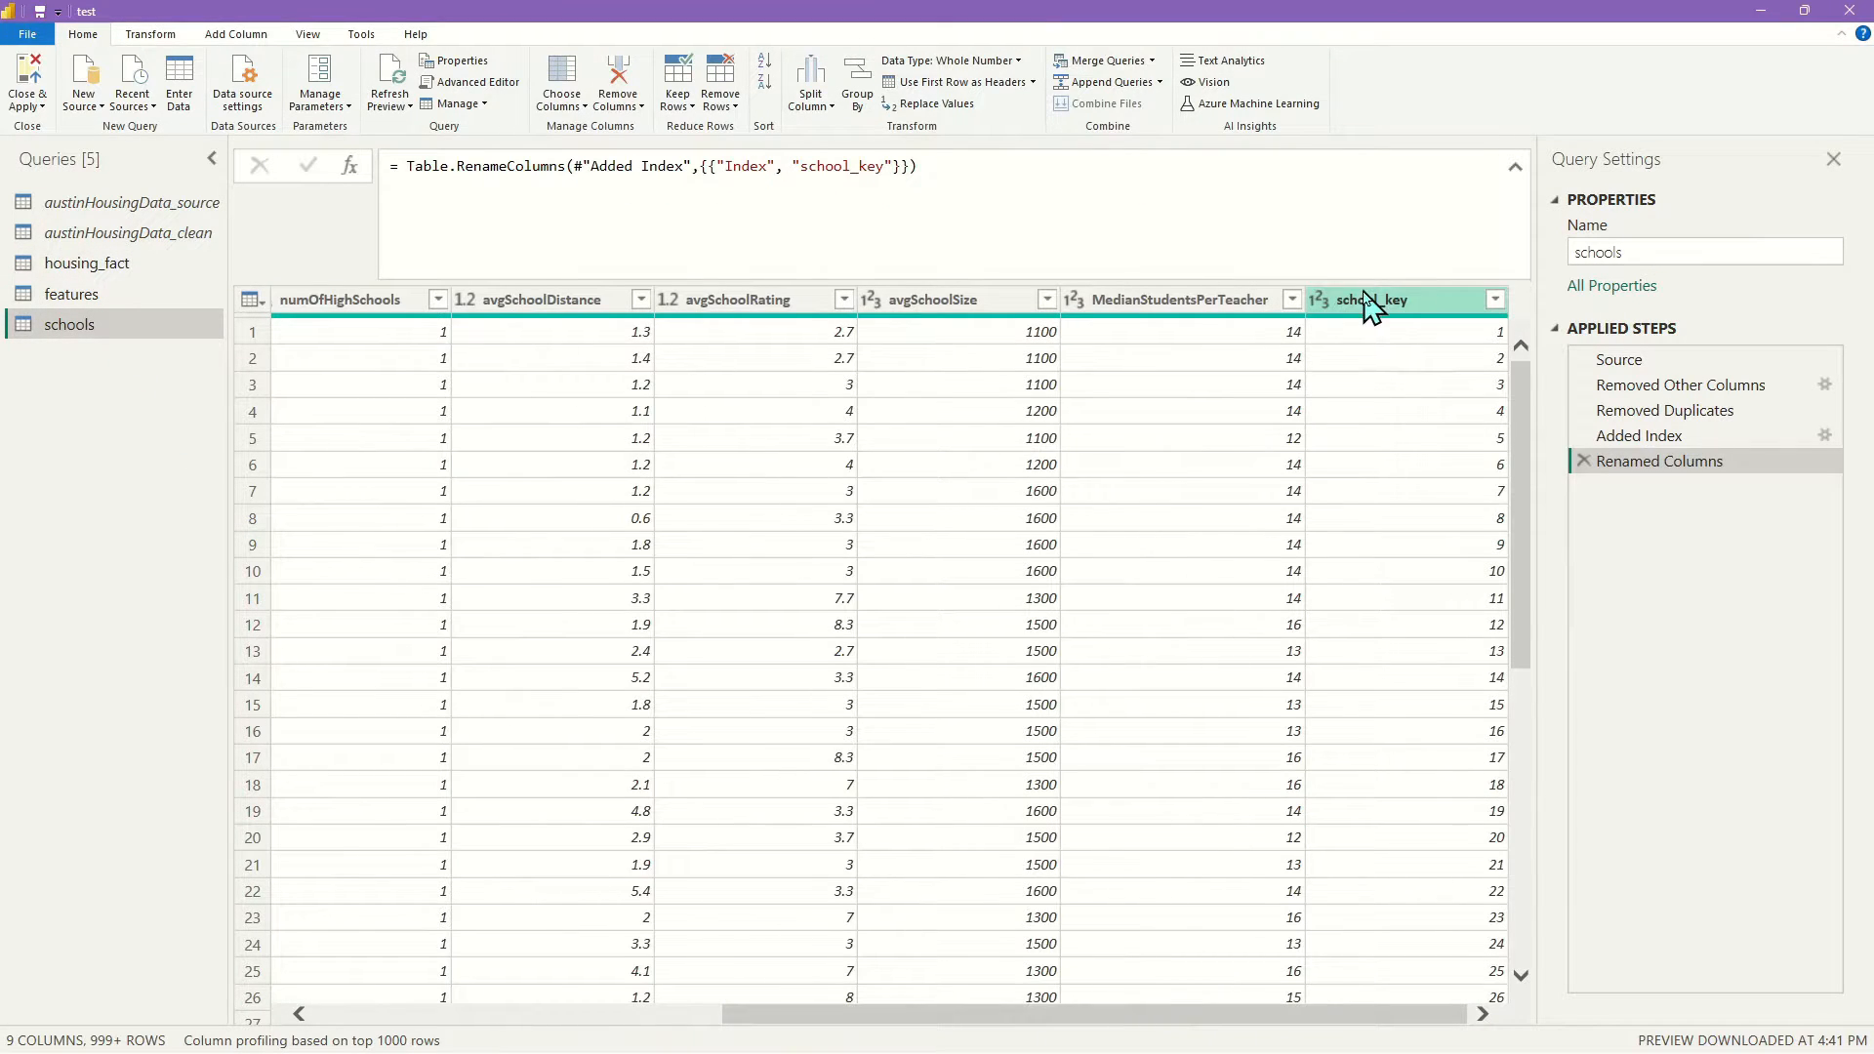
{"action": "left_click", "coordinate": [88, 265]}
{"action": "left_click_drag", "start_coordinate": [586, 1012], "coordinate": [1386, 1015]}
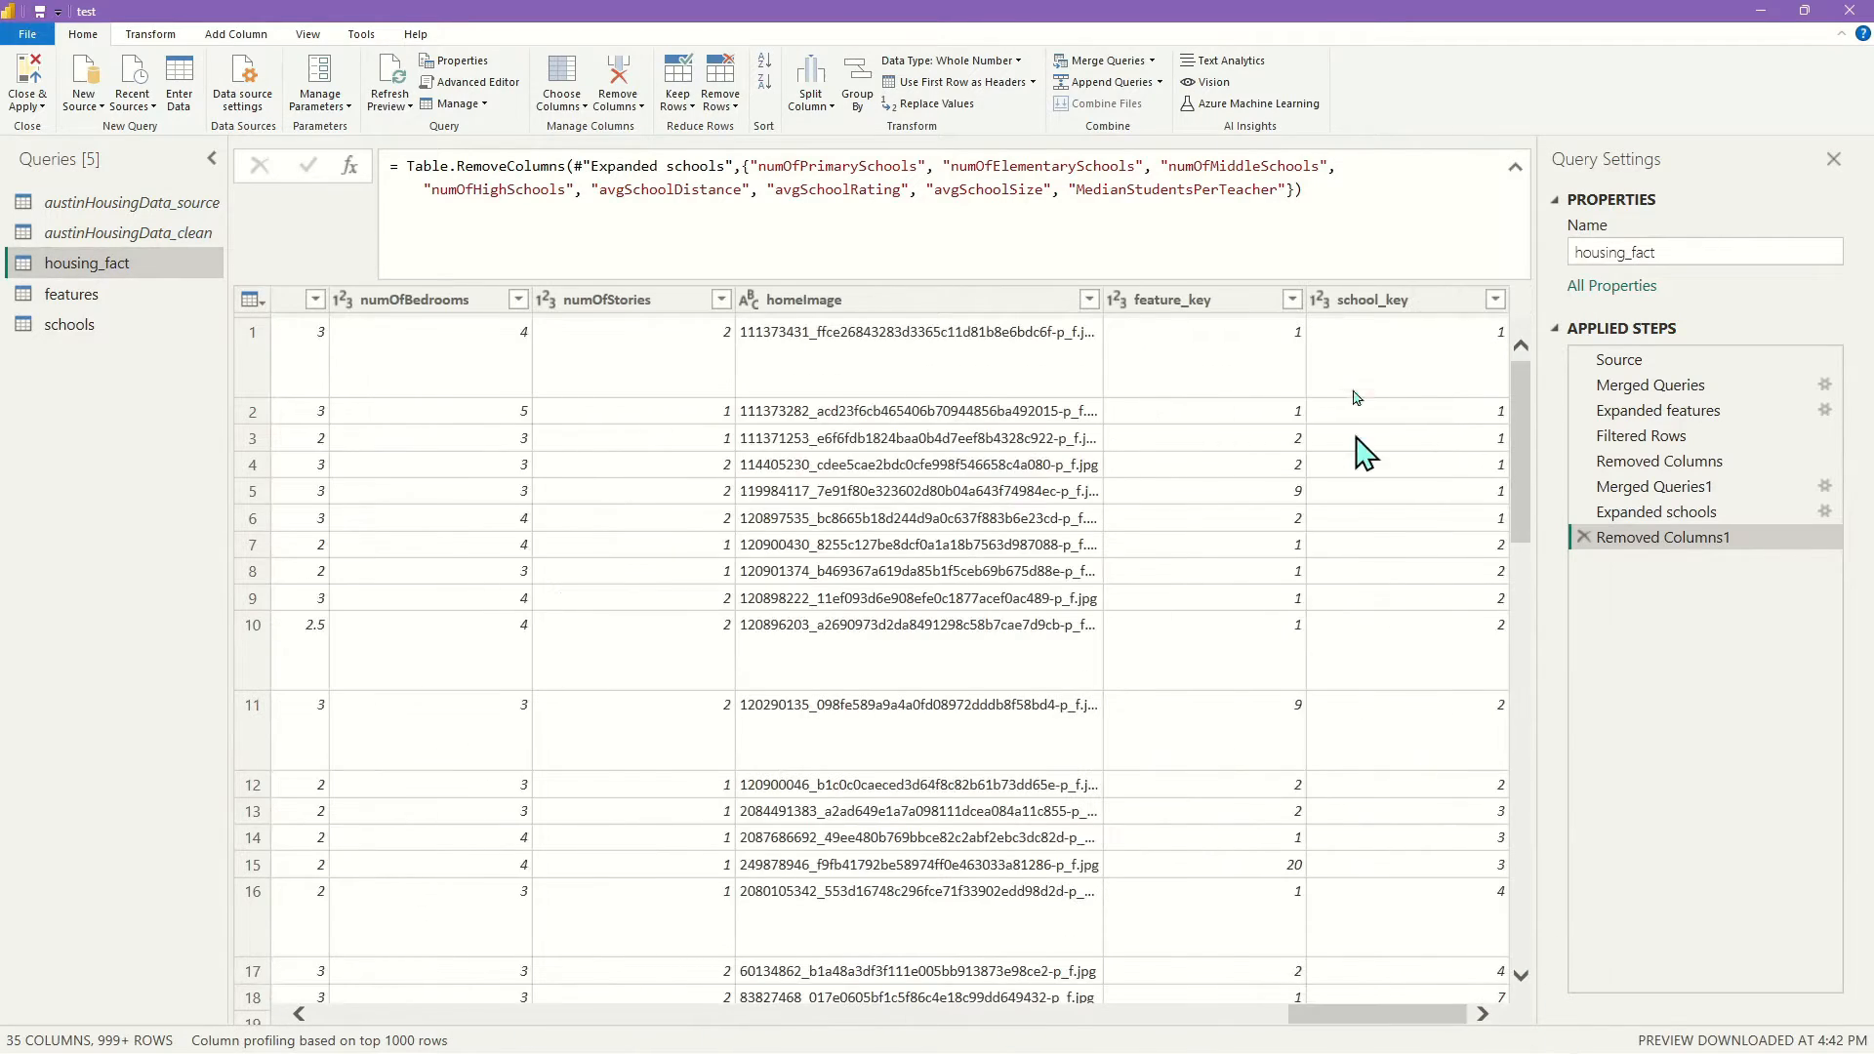
{"action": "left_click", "coordinate": [1372, 303]}
{"action": "left_click", "coordinate": [68, 326]}
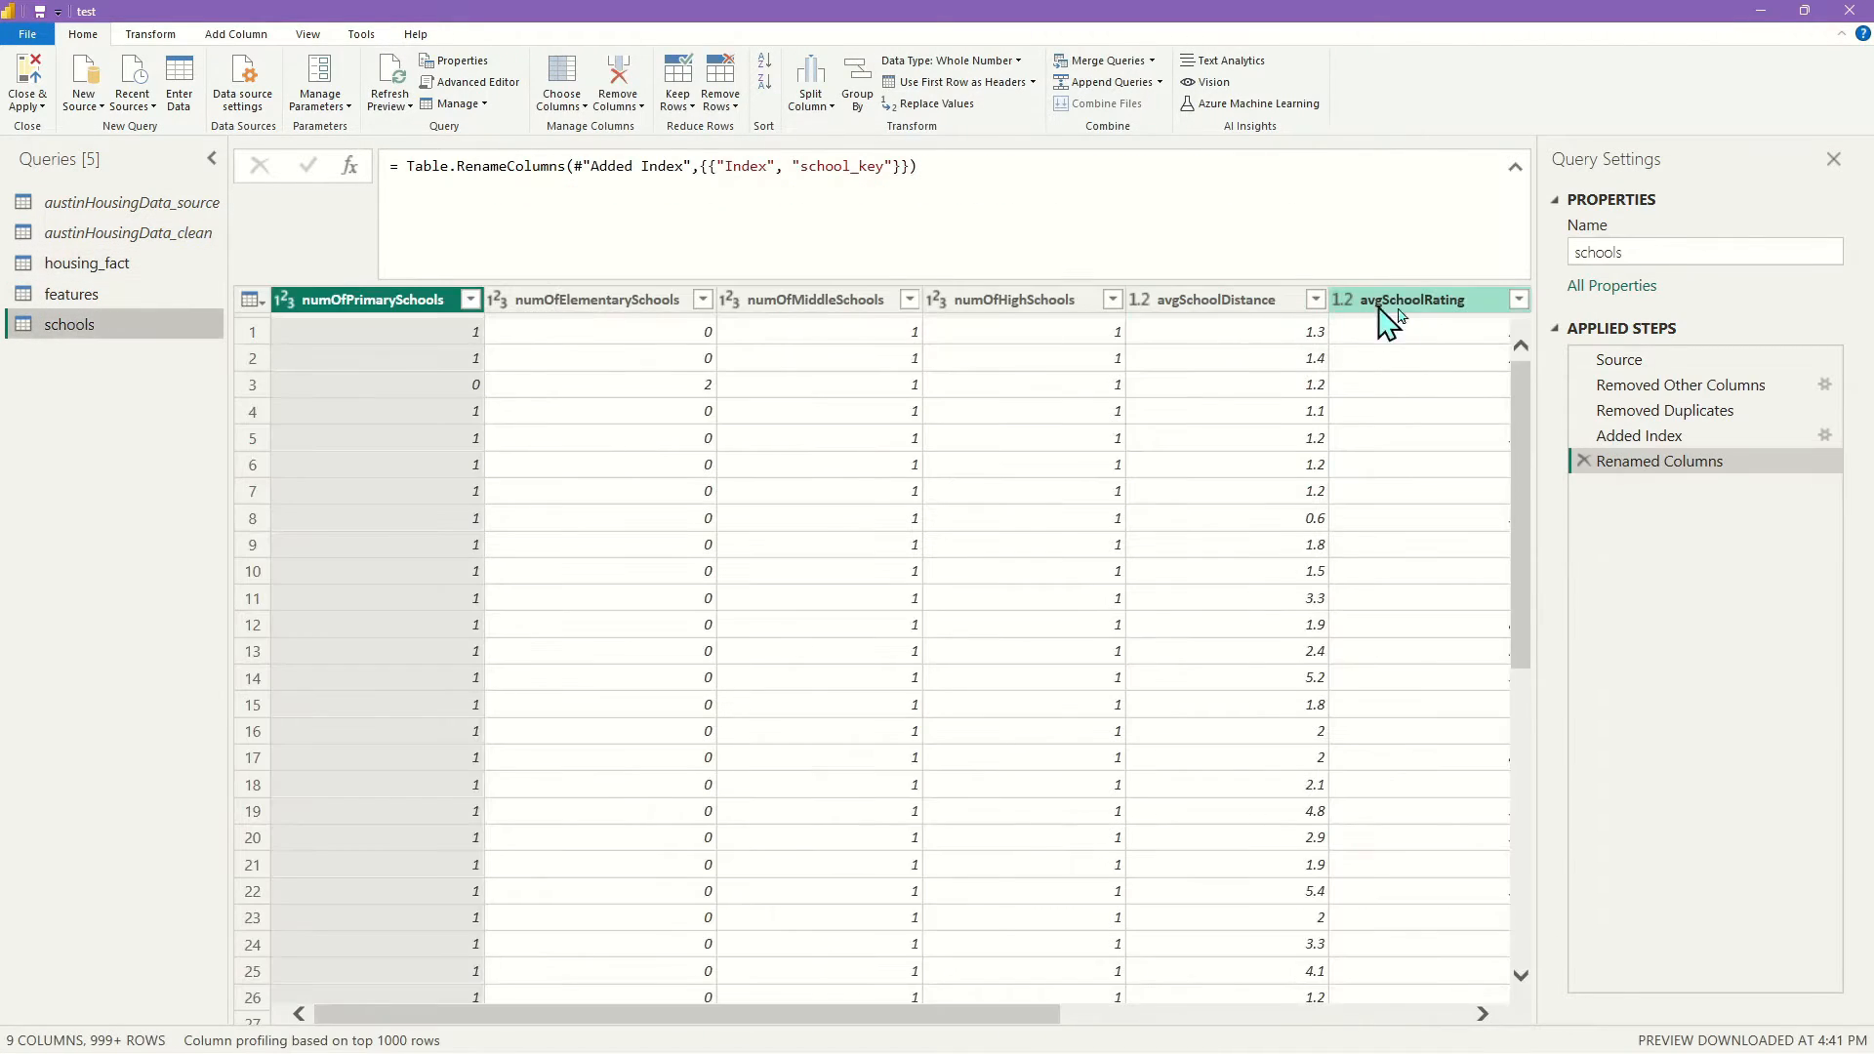
{"action": "left_click_drag", "start_coordinate": [912, 1016], "coordinate": [559, 1033]}
{"action": "left_click", "coordinate": [93, 268]}
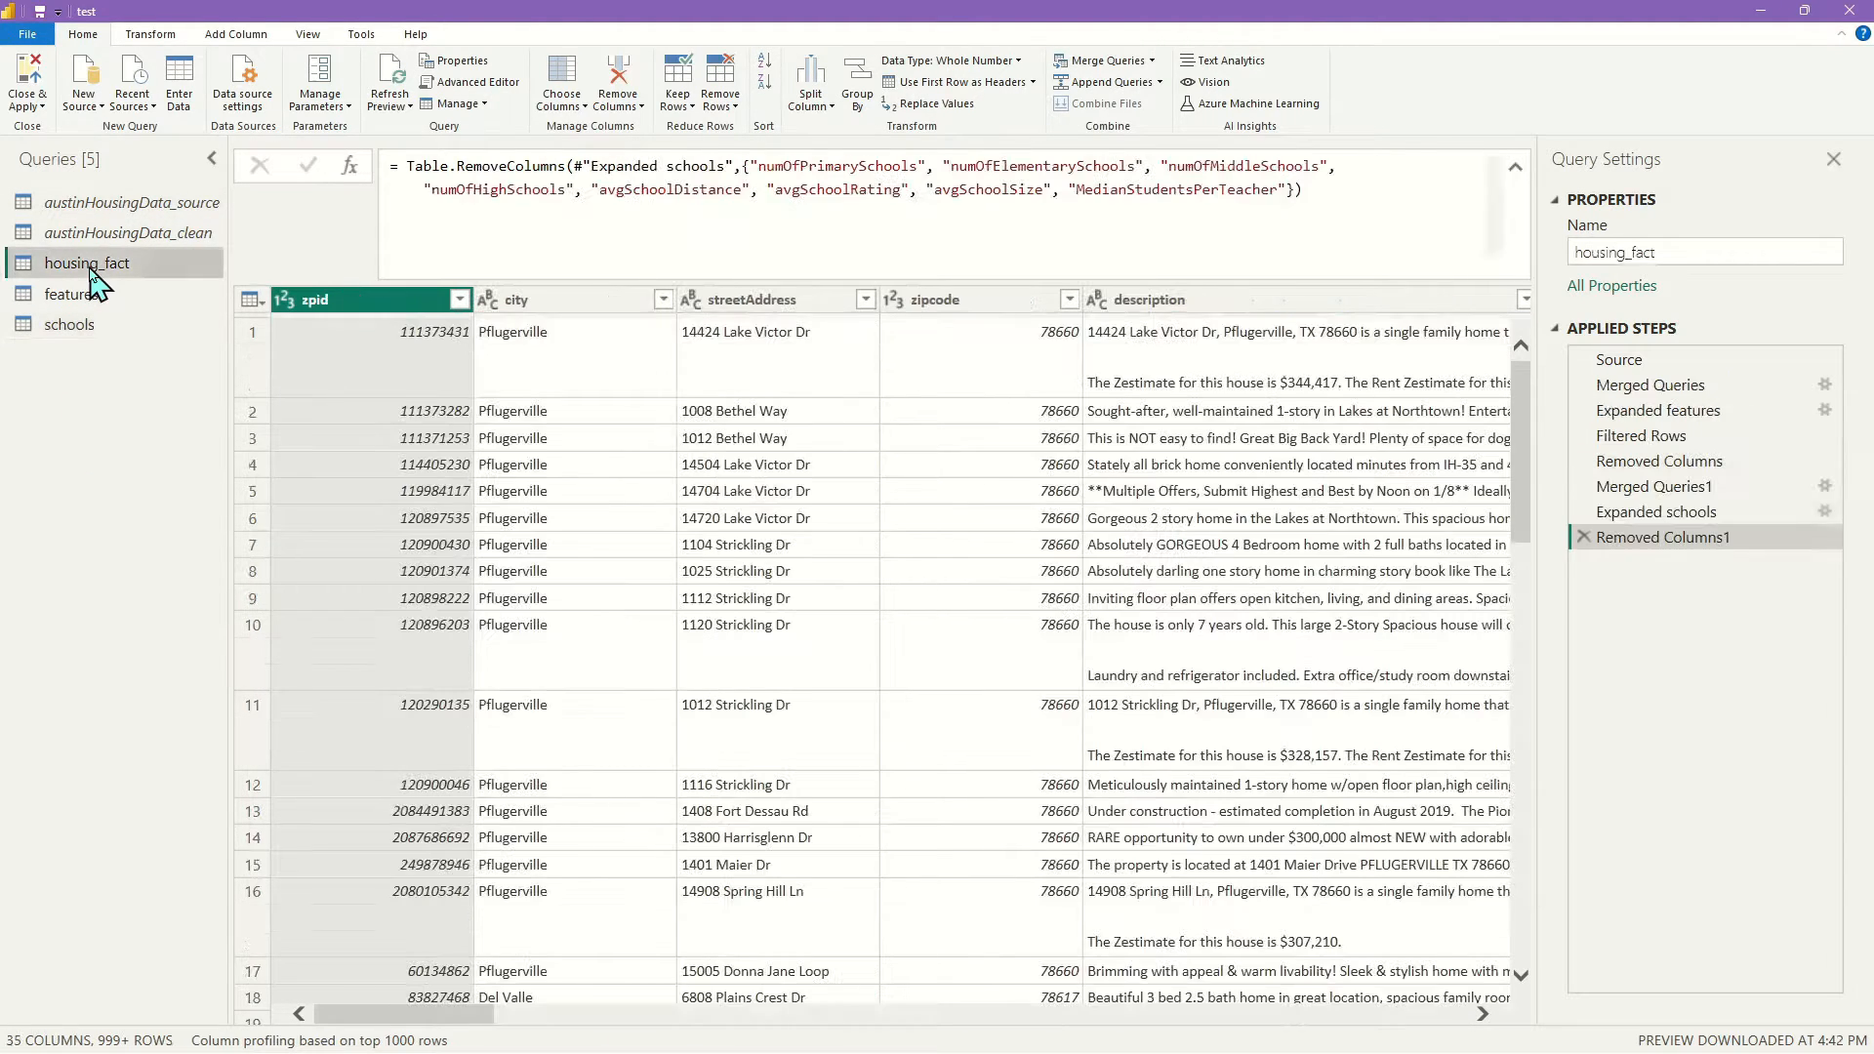
{"action": "left_click_drag", "start_coordinate": [447, 1017], "coordinate": [1376, 1016]}
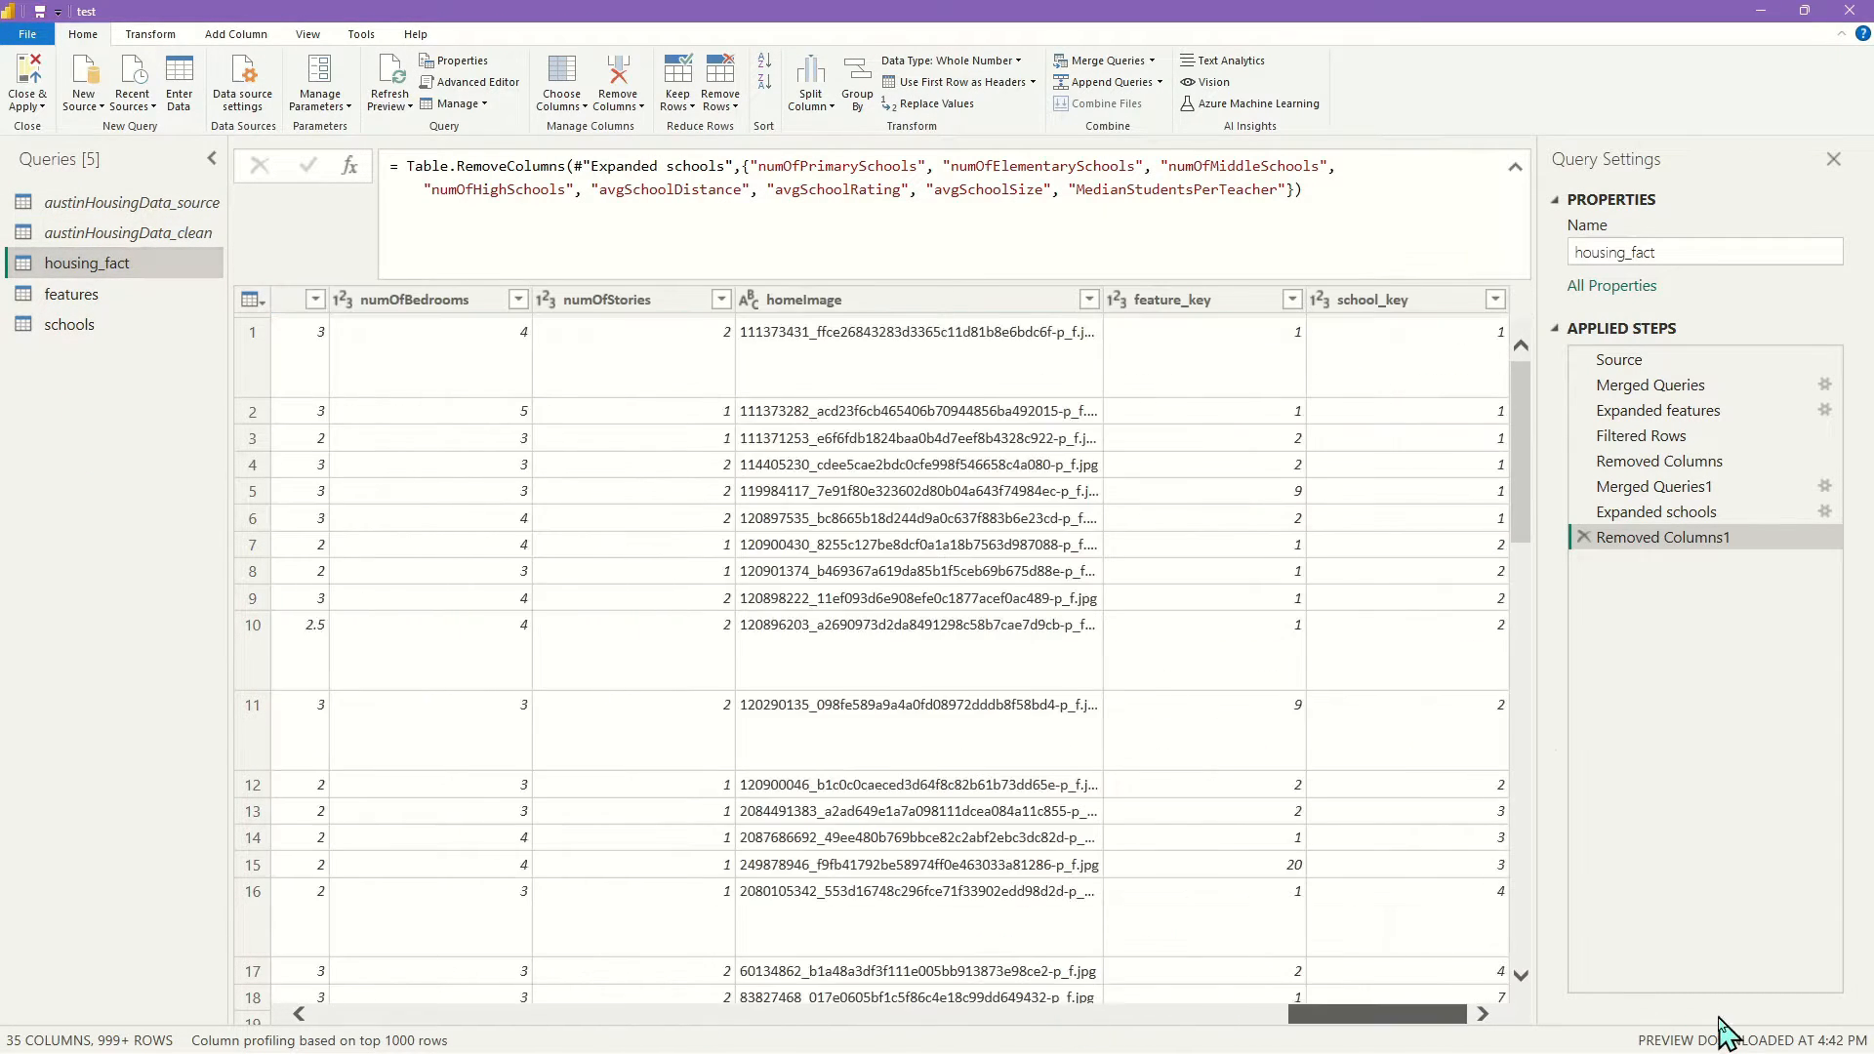
Check housing_fact row 7 against schools row 2, then go to the features query
{"action": "left_click", "coordinate": [252, 545]}
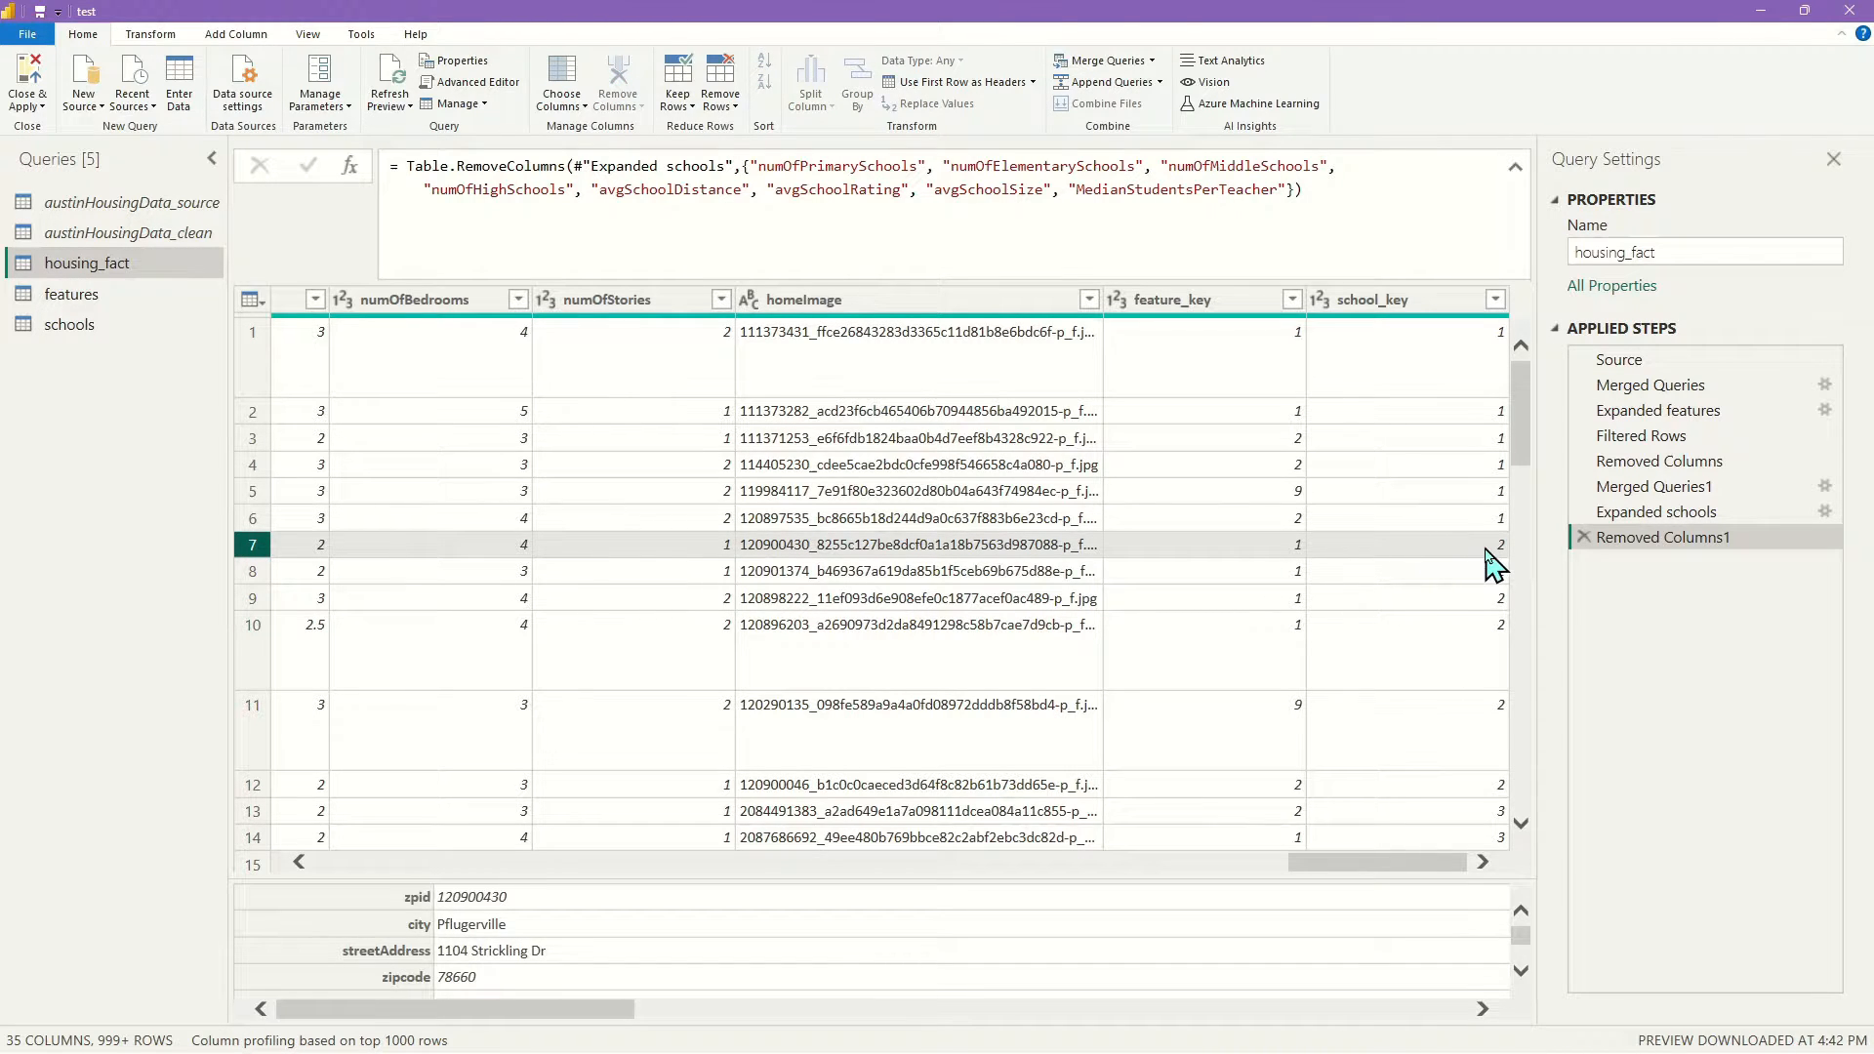
{"action": "left_click", "coordinate": [75, 330]}
{"action": "left_click", "coordinate": [251, 359]}
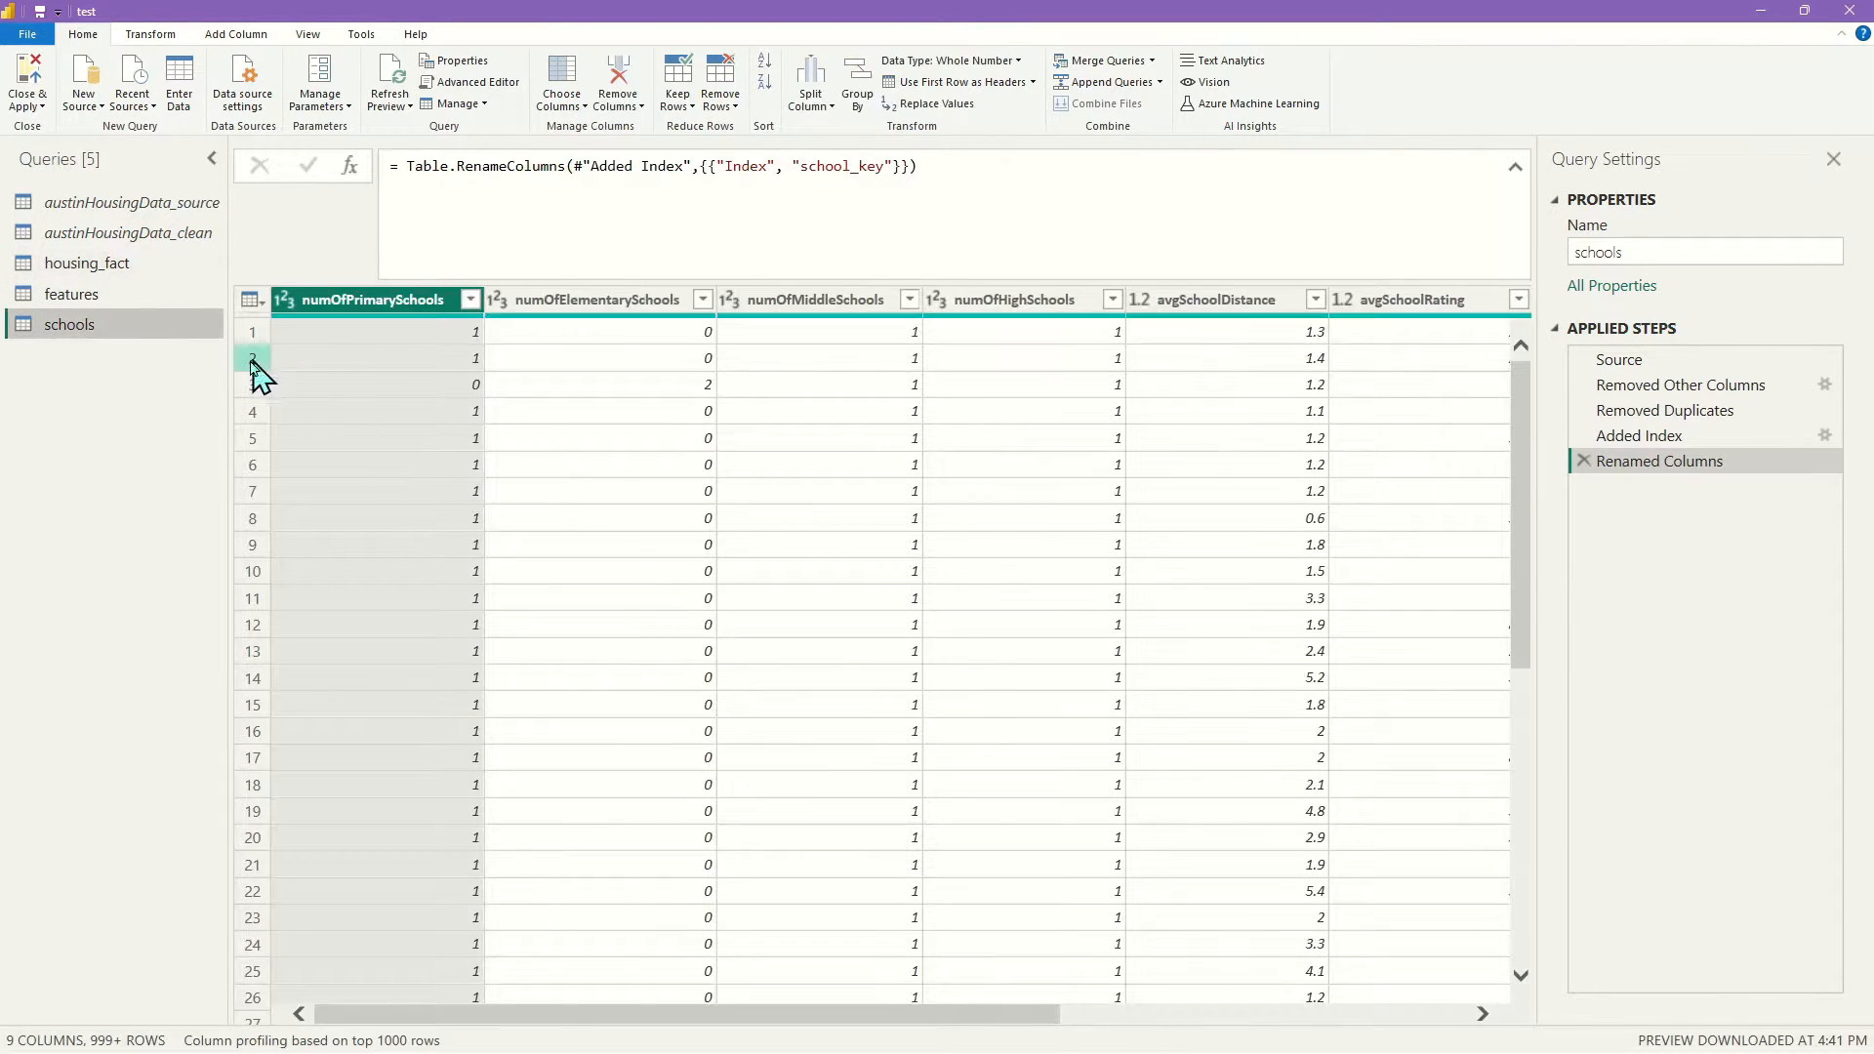
{"action": "left_click_drag", "start_coordinate": [882, 861], "coordinate": [1373, 878]}
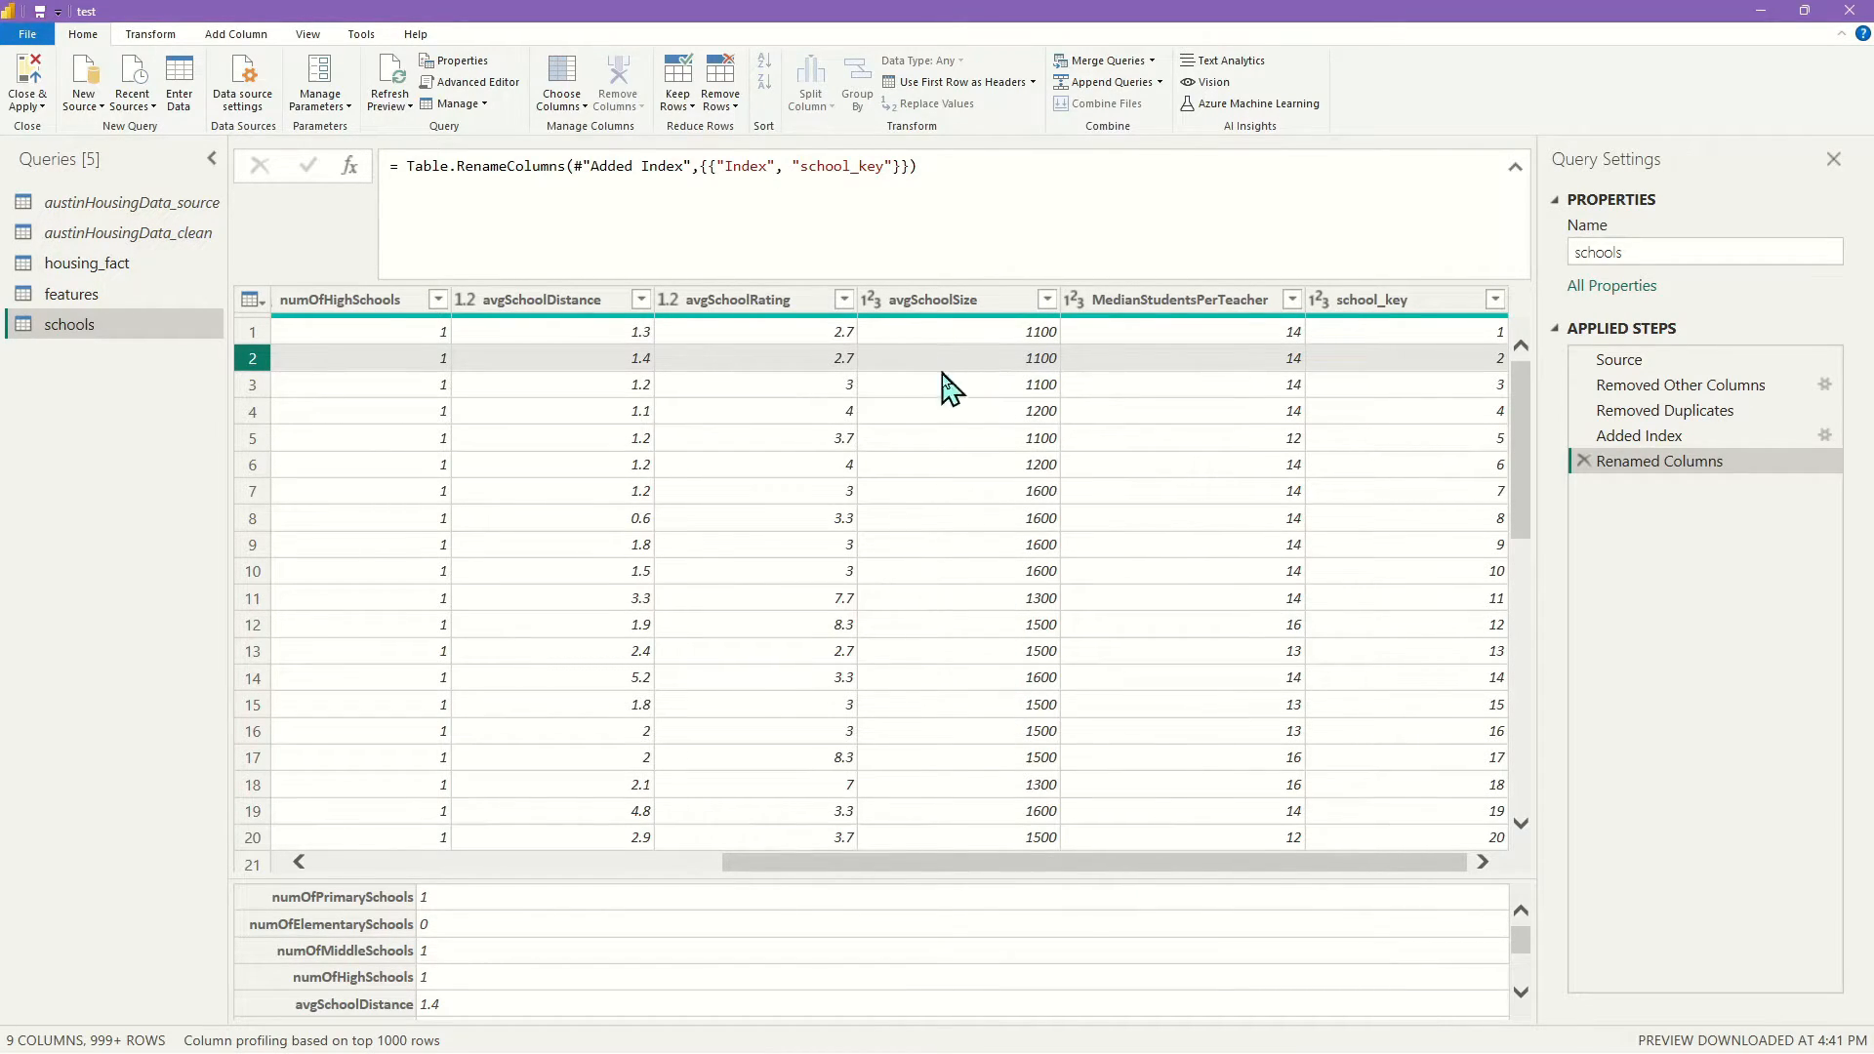
{"action": "left_click_drag", "start_coordinate": [887, 860], "coordinate": [351, 840]}
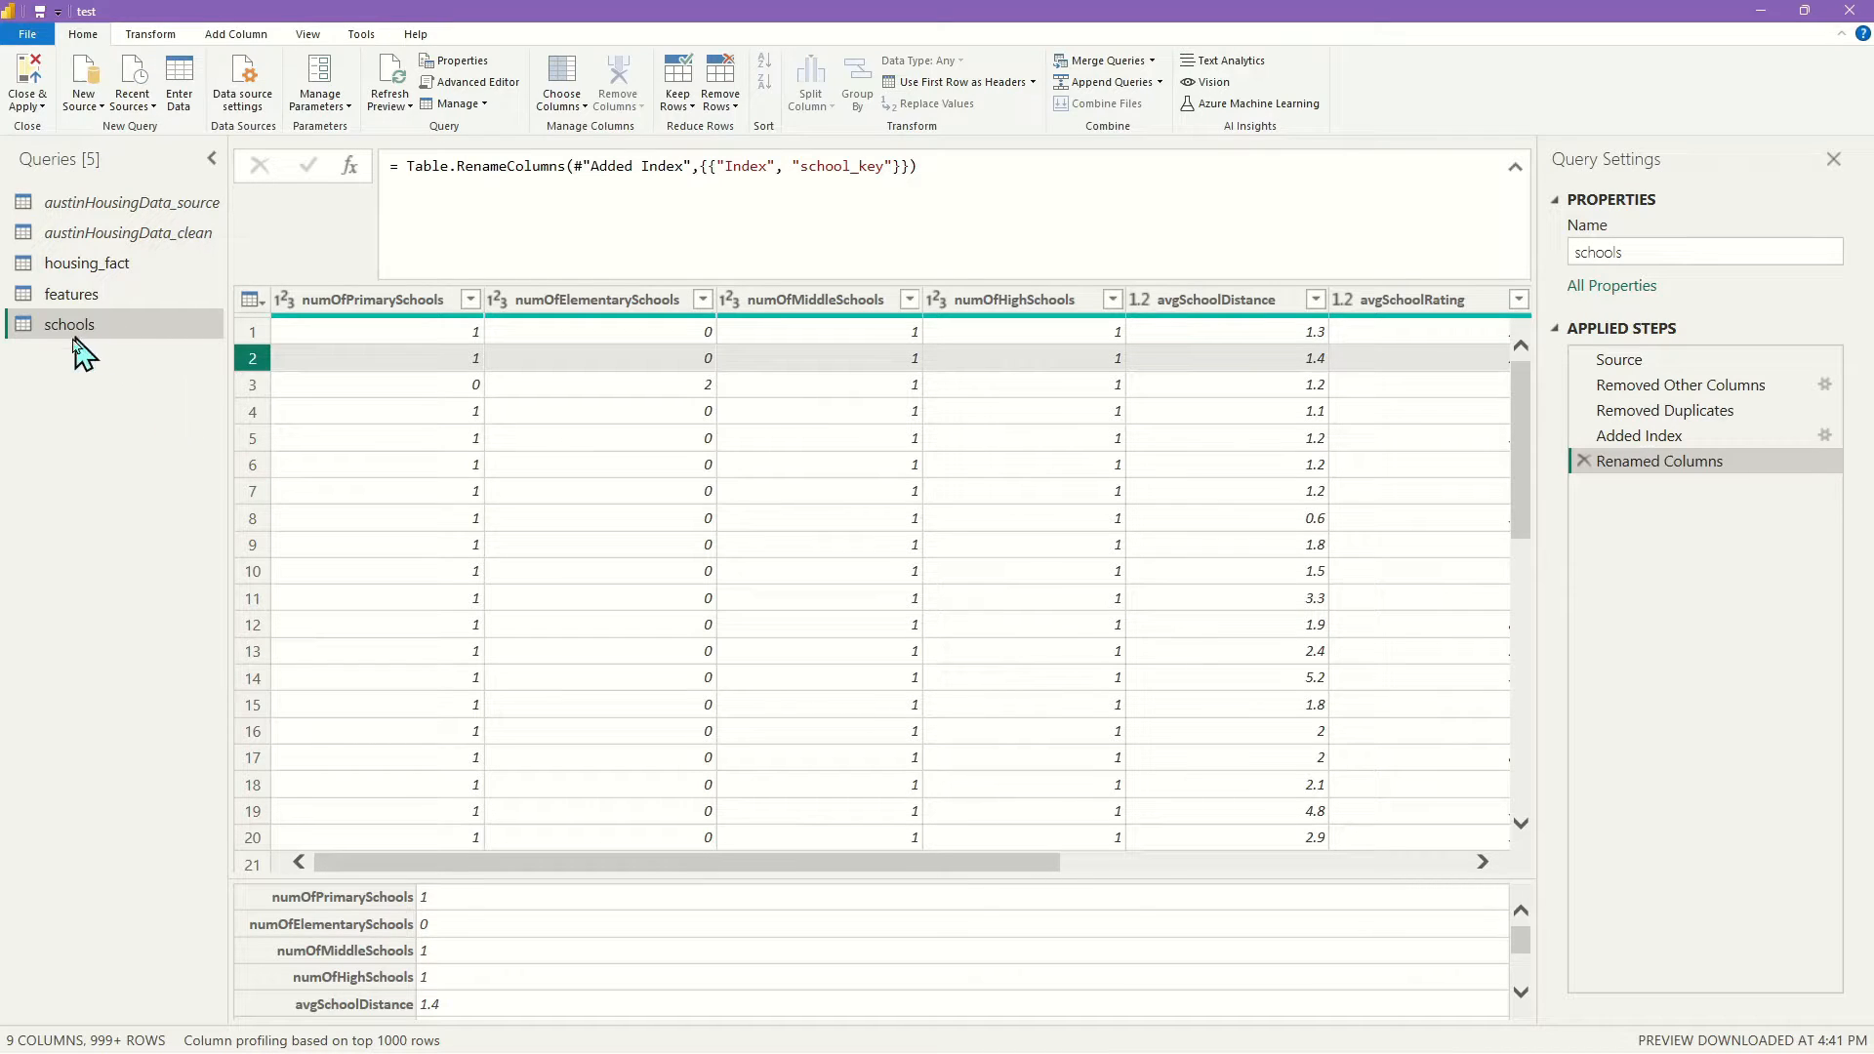
{"action": "left_click", "coordinate": [138, 295]}
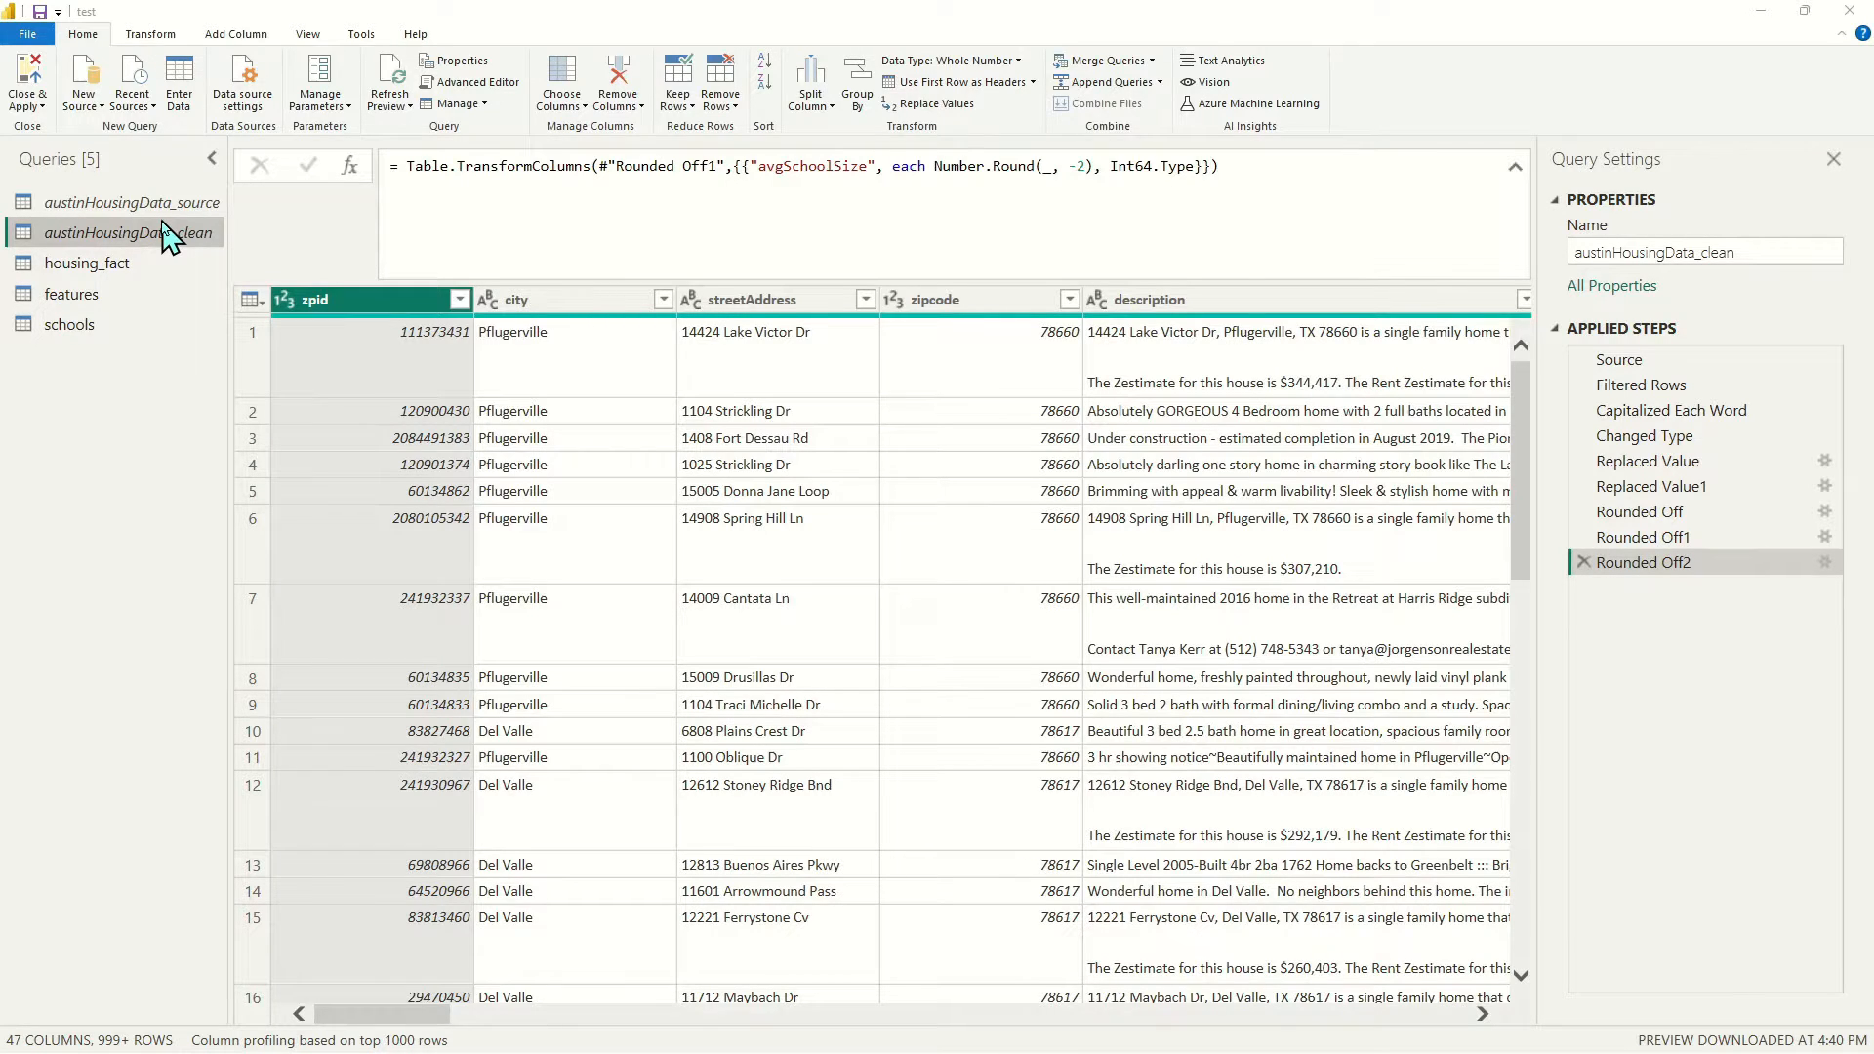
Create a reference of austinHousingData_clean and name it house
{"action": "right_click", "coordinate": [168, 235]}
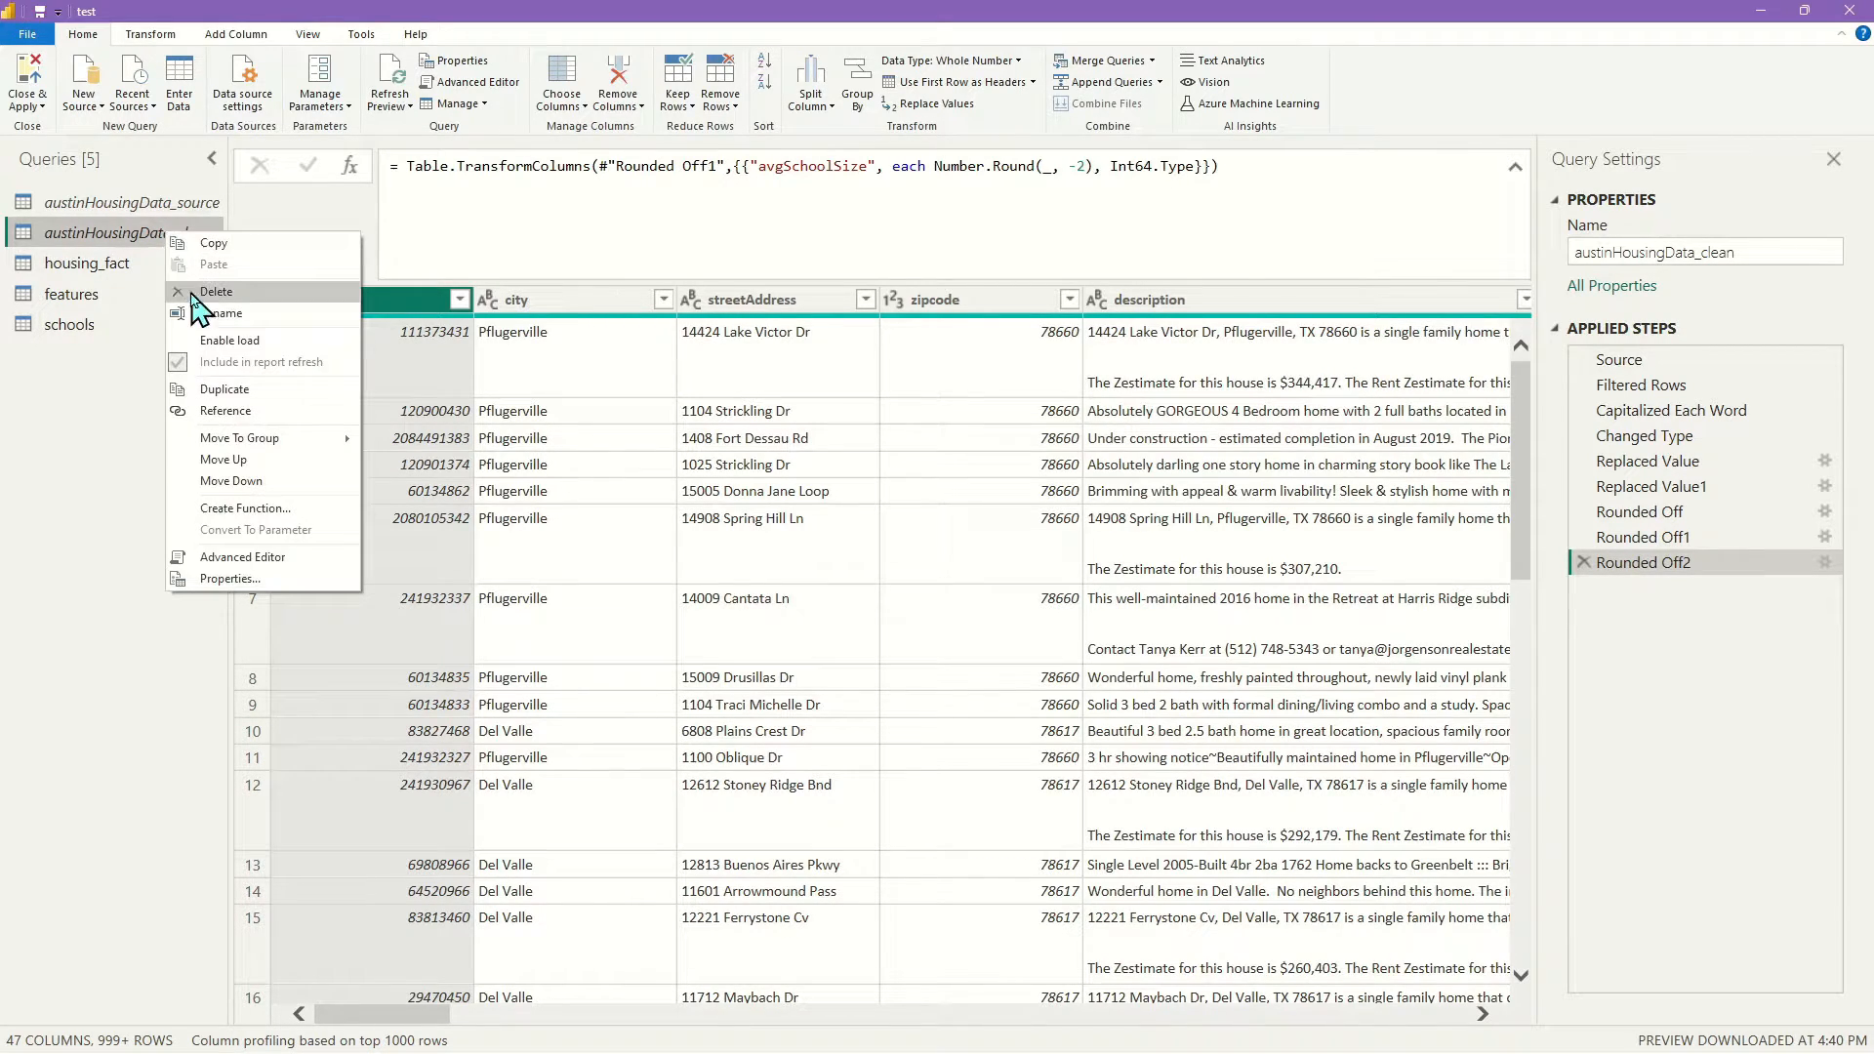
{"action": "left_click", "coordinate": [225, 411]}
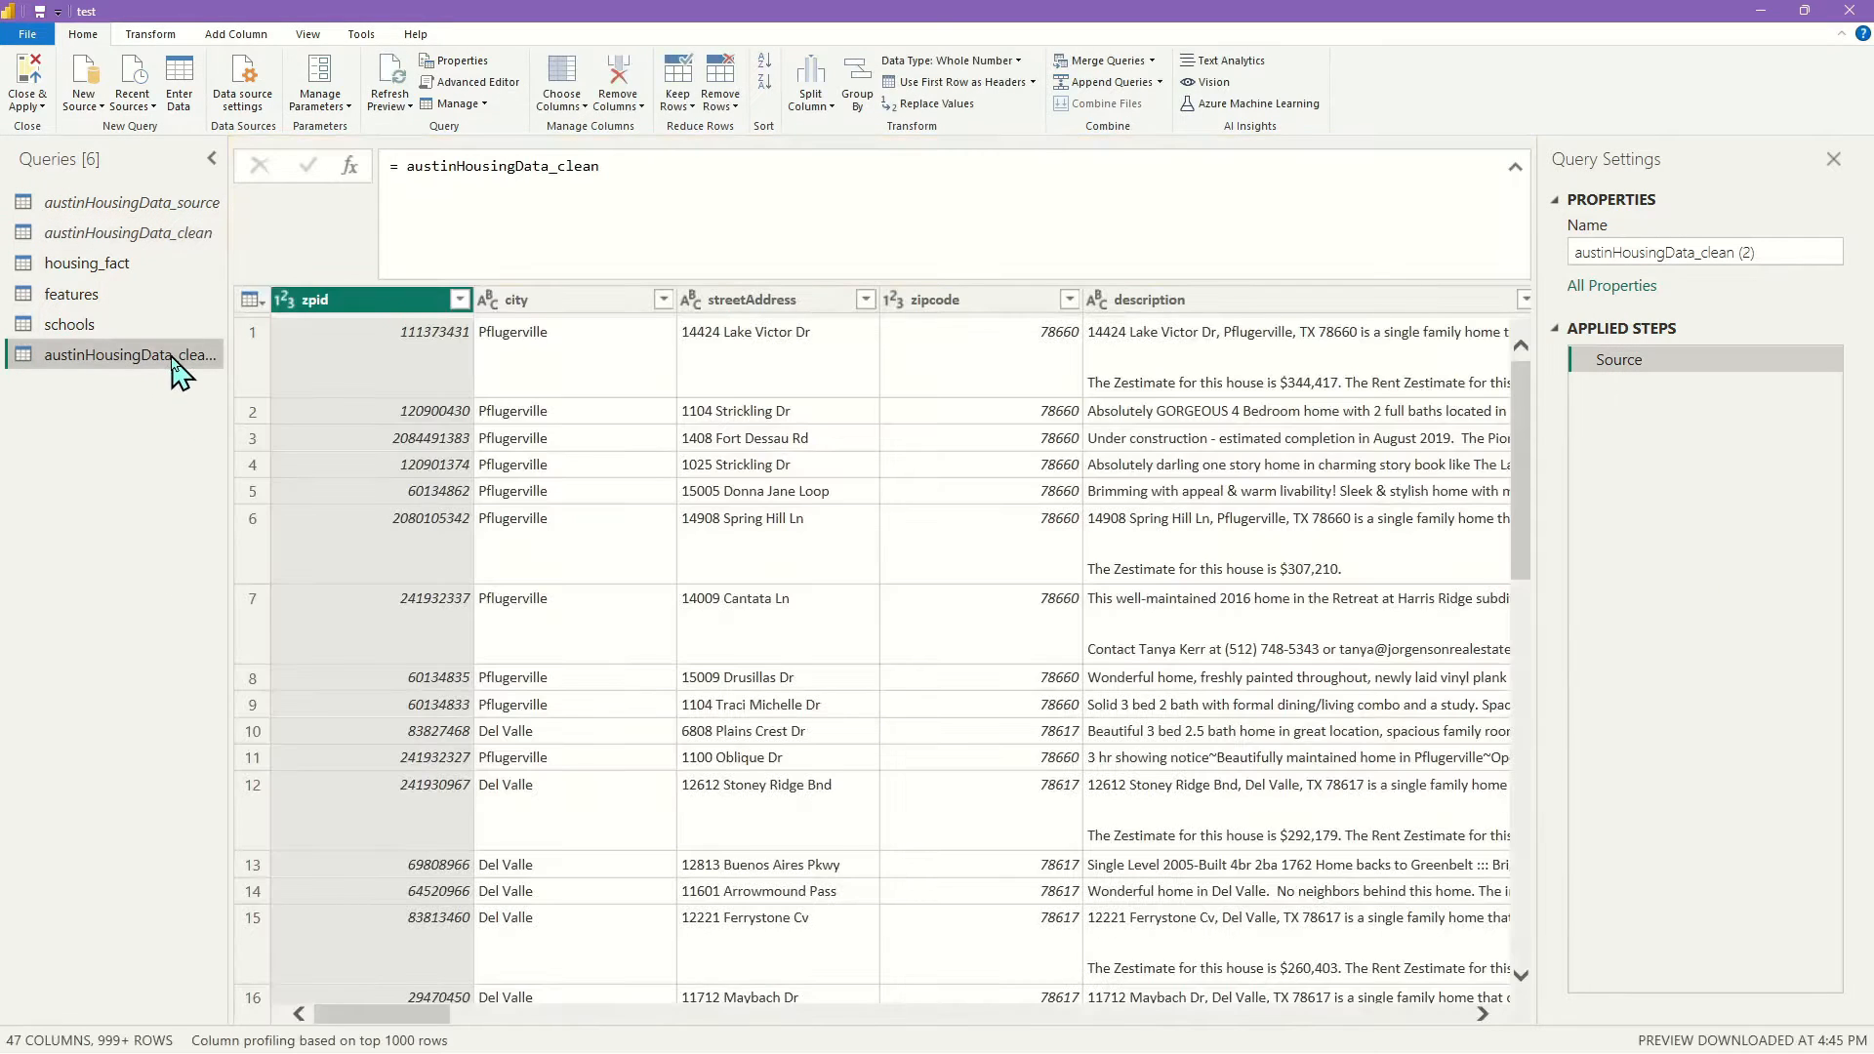
{"action": "double_click", "coordinate": [171, 355]}
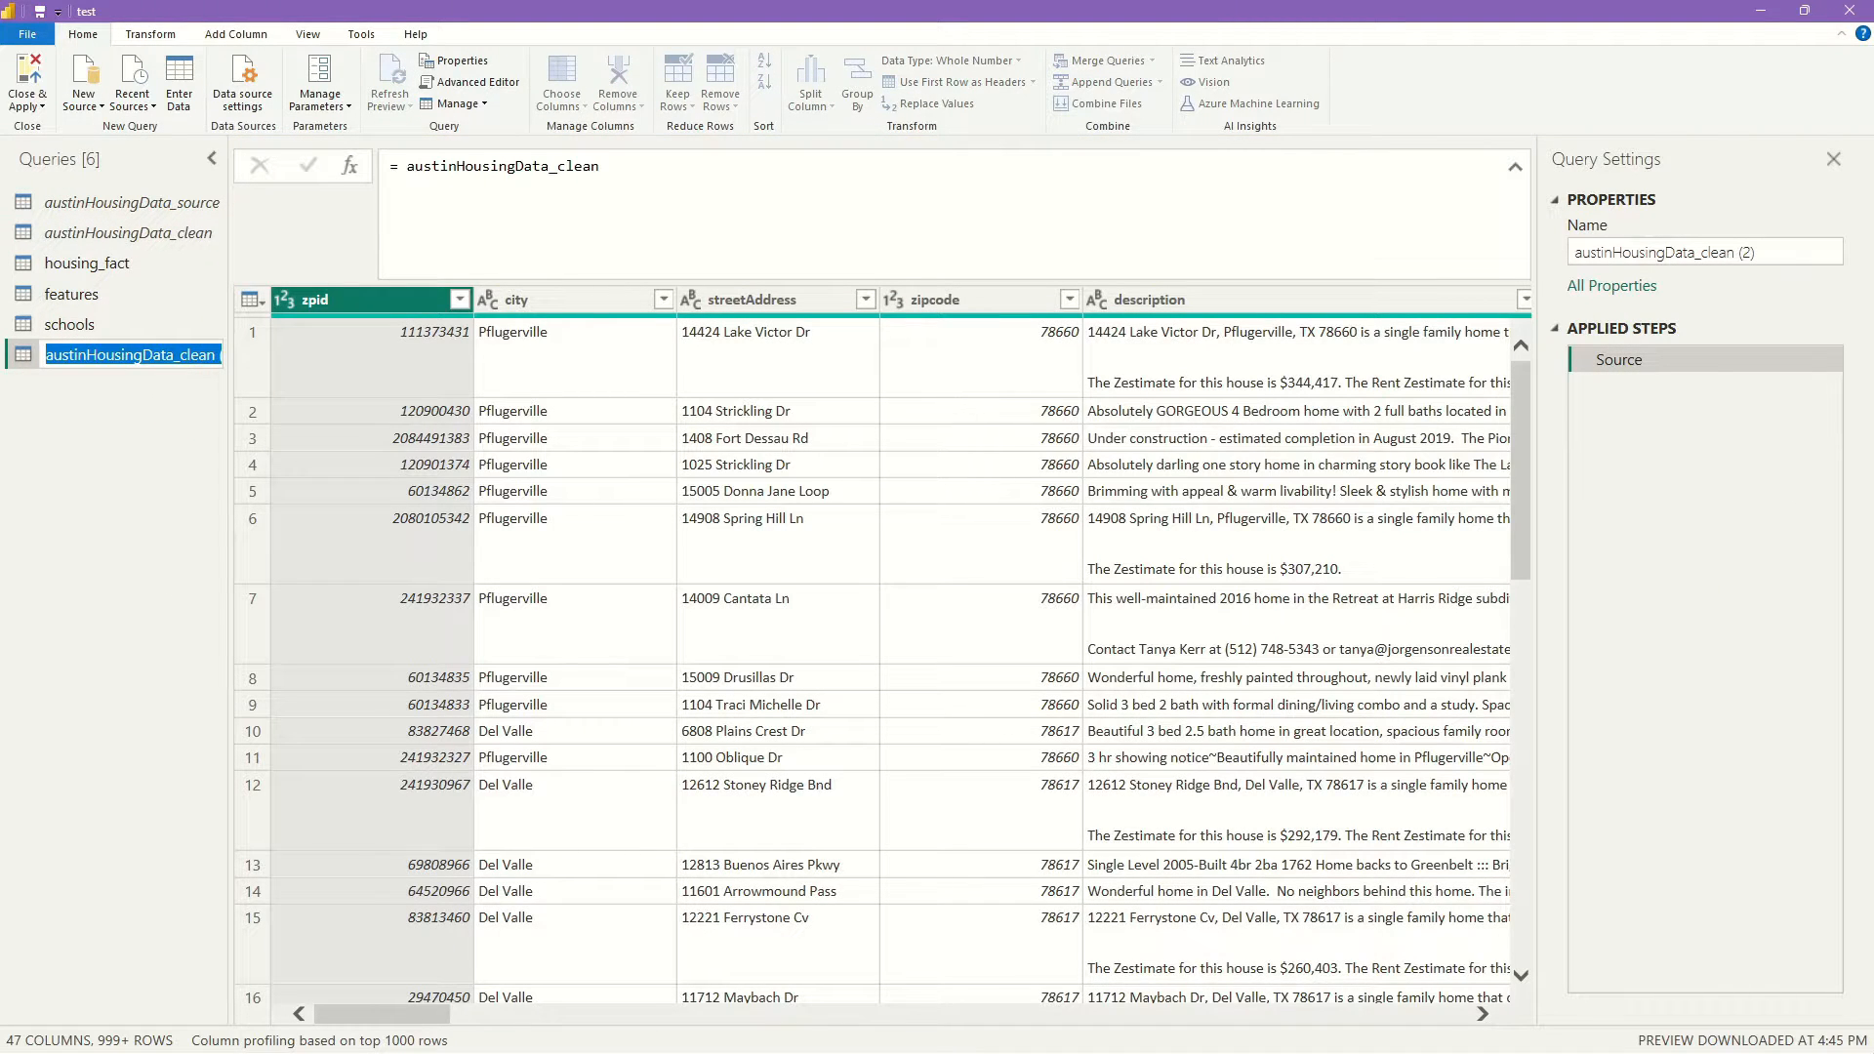
{"action": "type", "text": "house"}
{"action": "key", "text": "Return"}
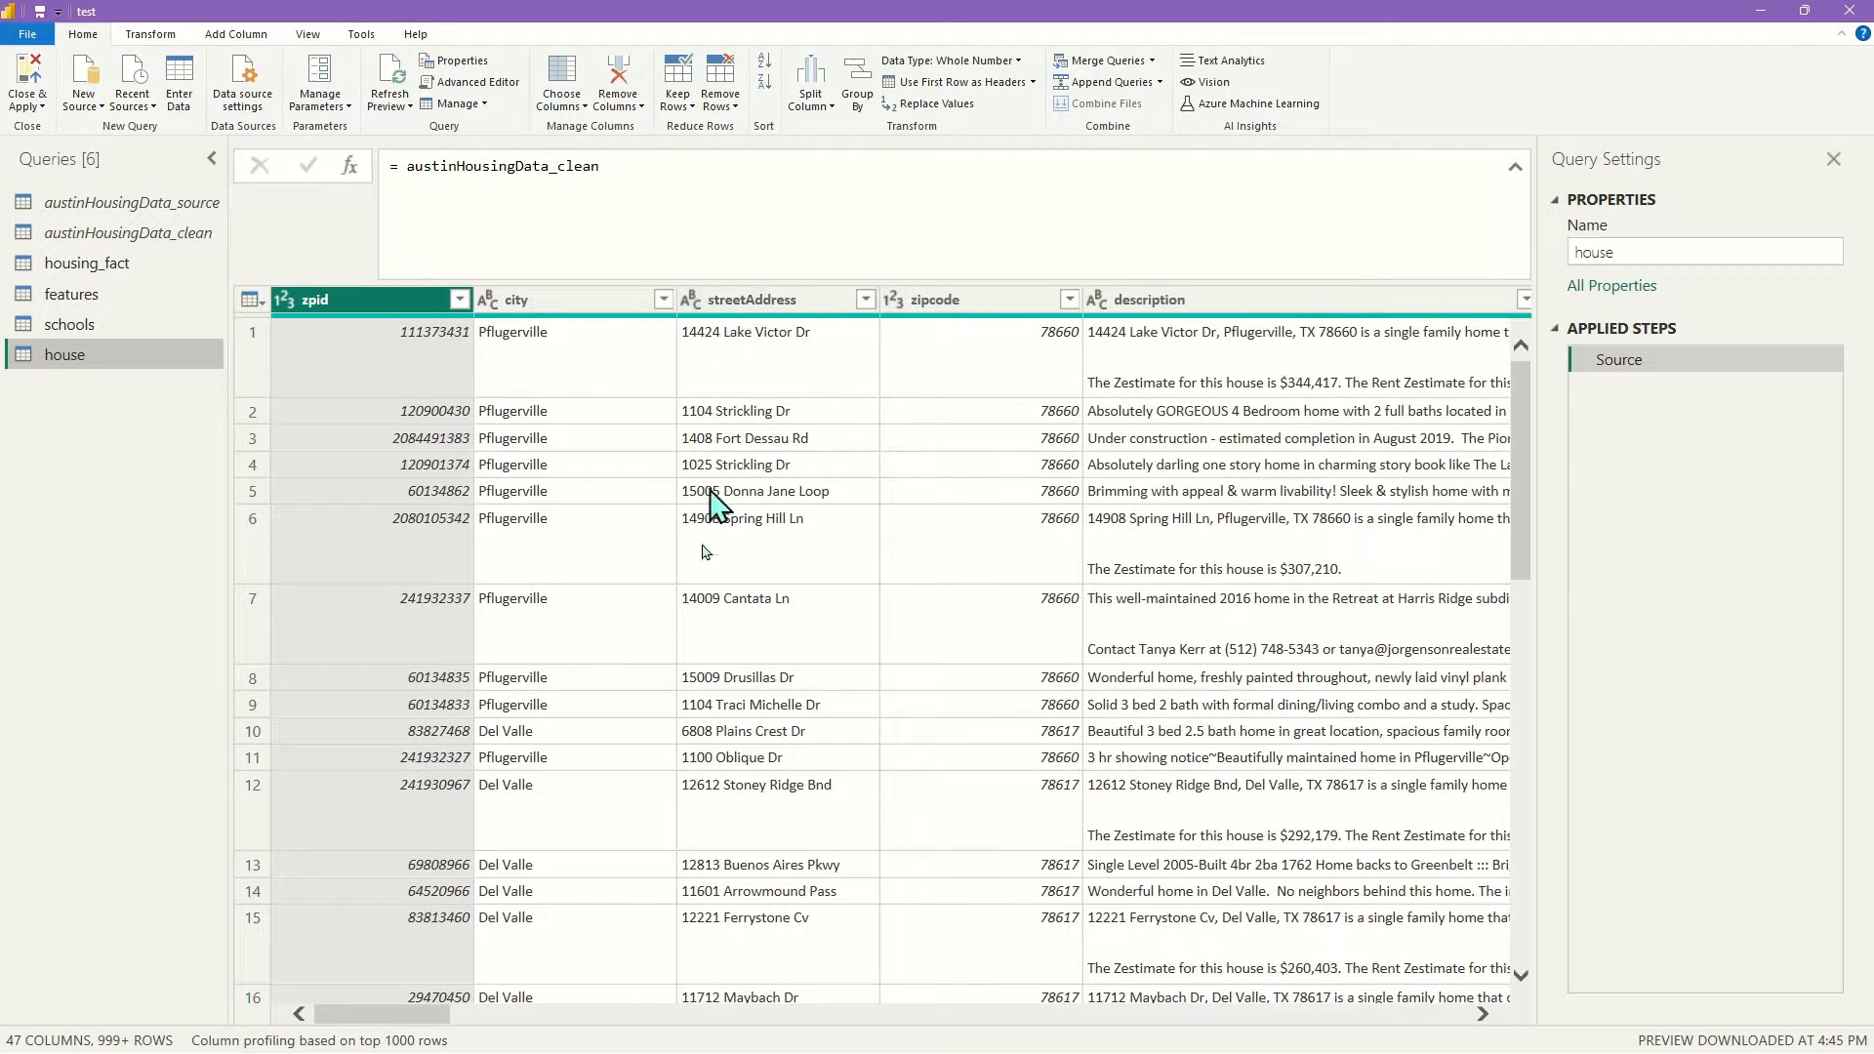
Select garageSpaces, homeType and parkingSpaces as columns to keep
{"action": "left_click_drag", "start_coordinate": [375, 1010], "coordinate": [546, 1015]}
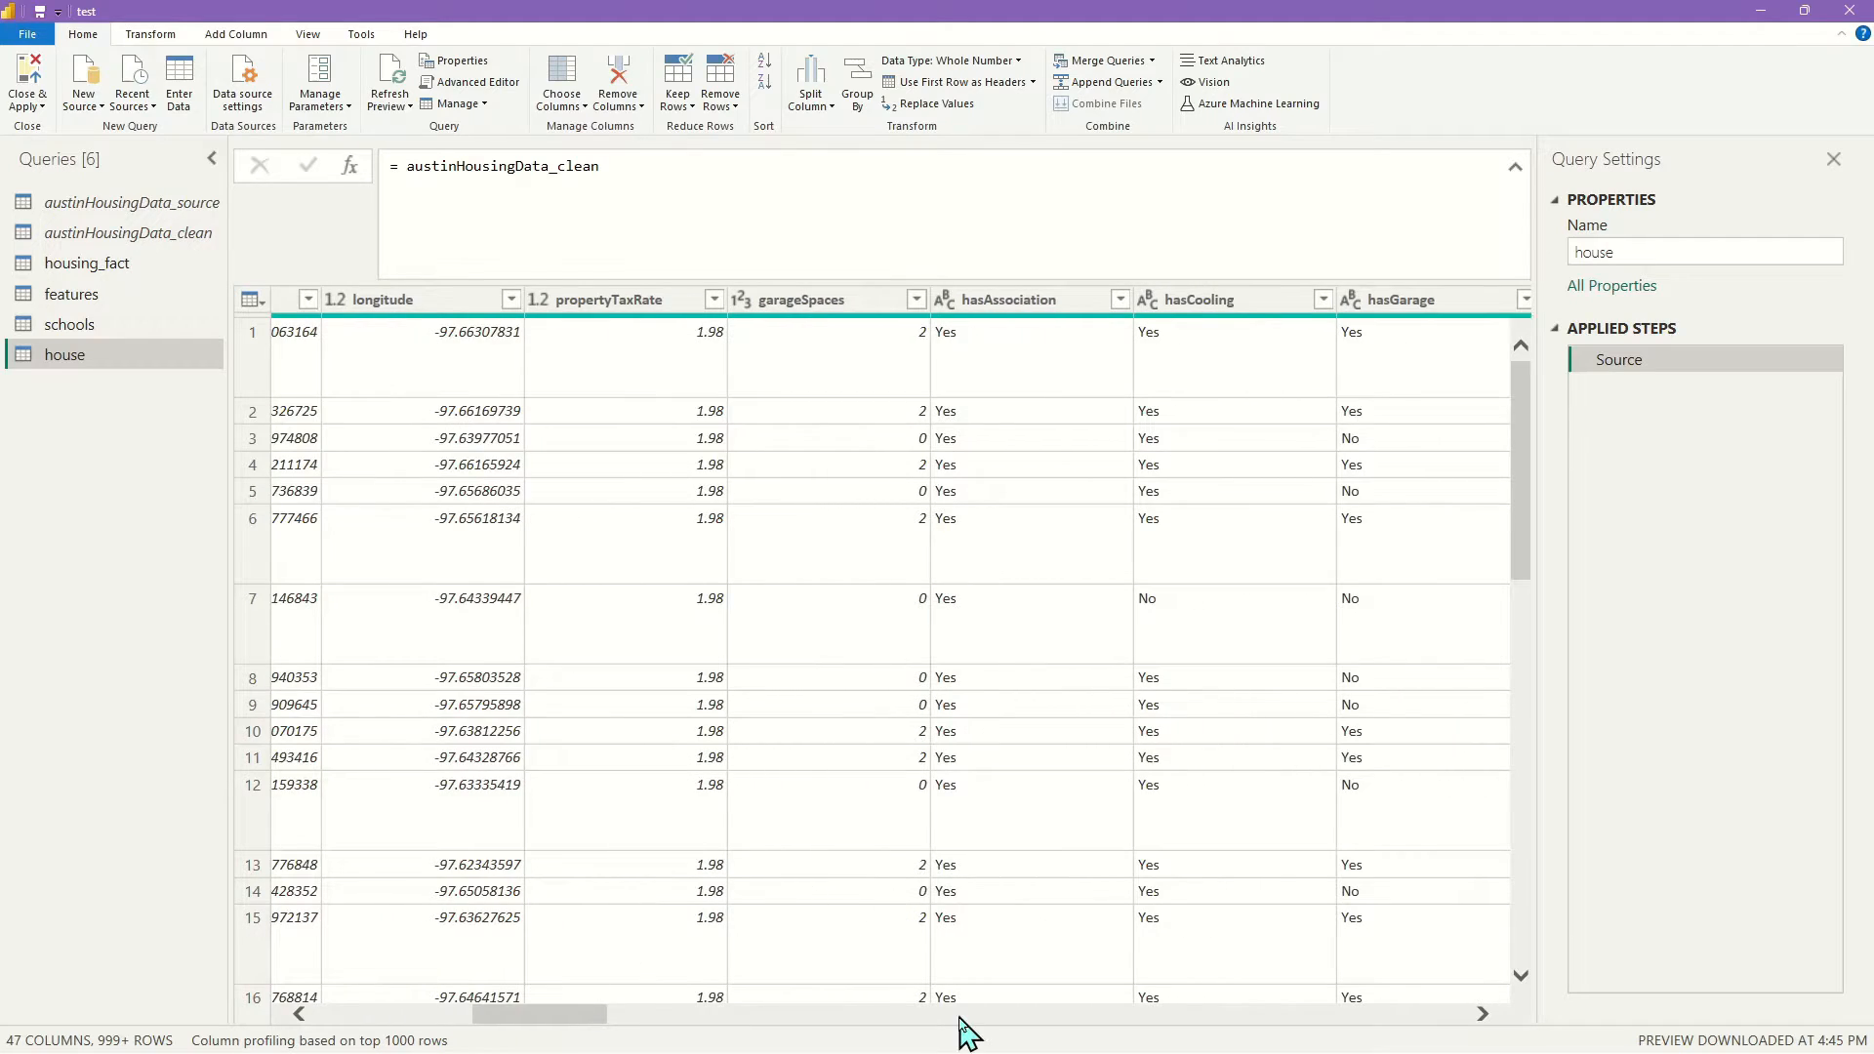
{"action": "left_click", "coordinate": [864, 311]}
{"action": "left_click_drag", "start_coordinate": [542, 1015], "coordinate": [765, 1013]}
{"action": "left_click", "coordinate": [724, 302]}
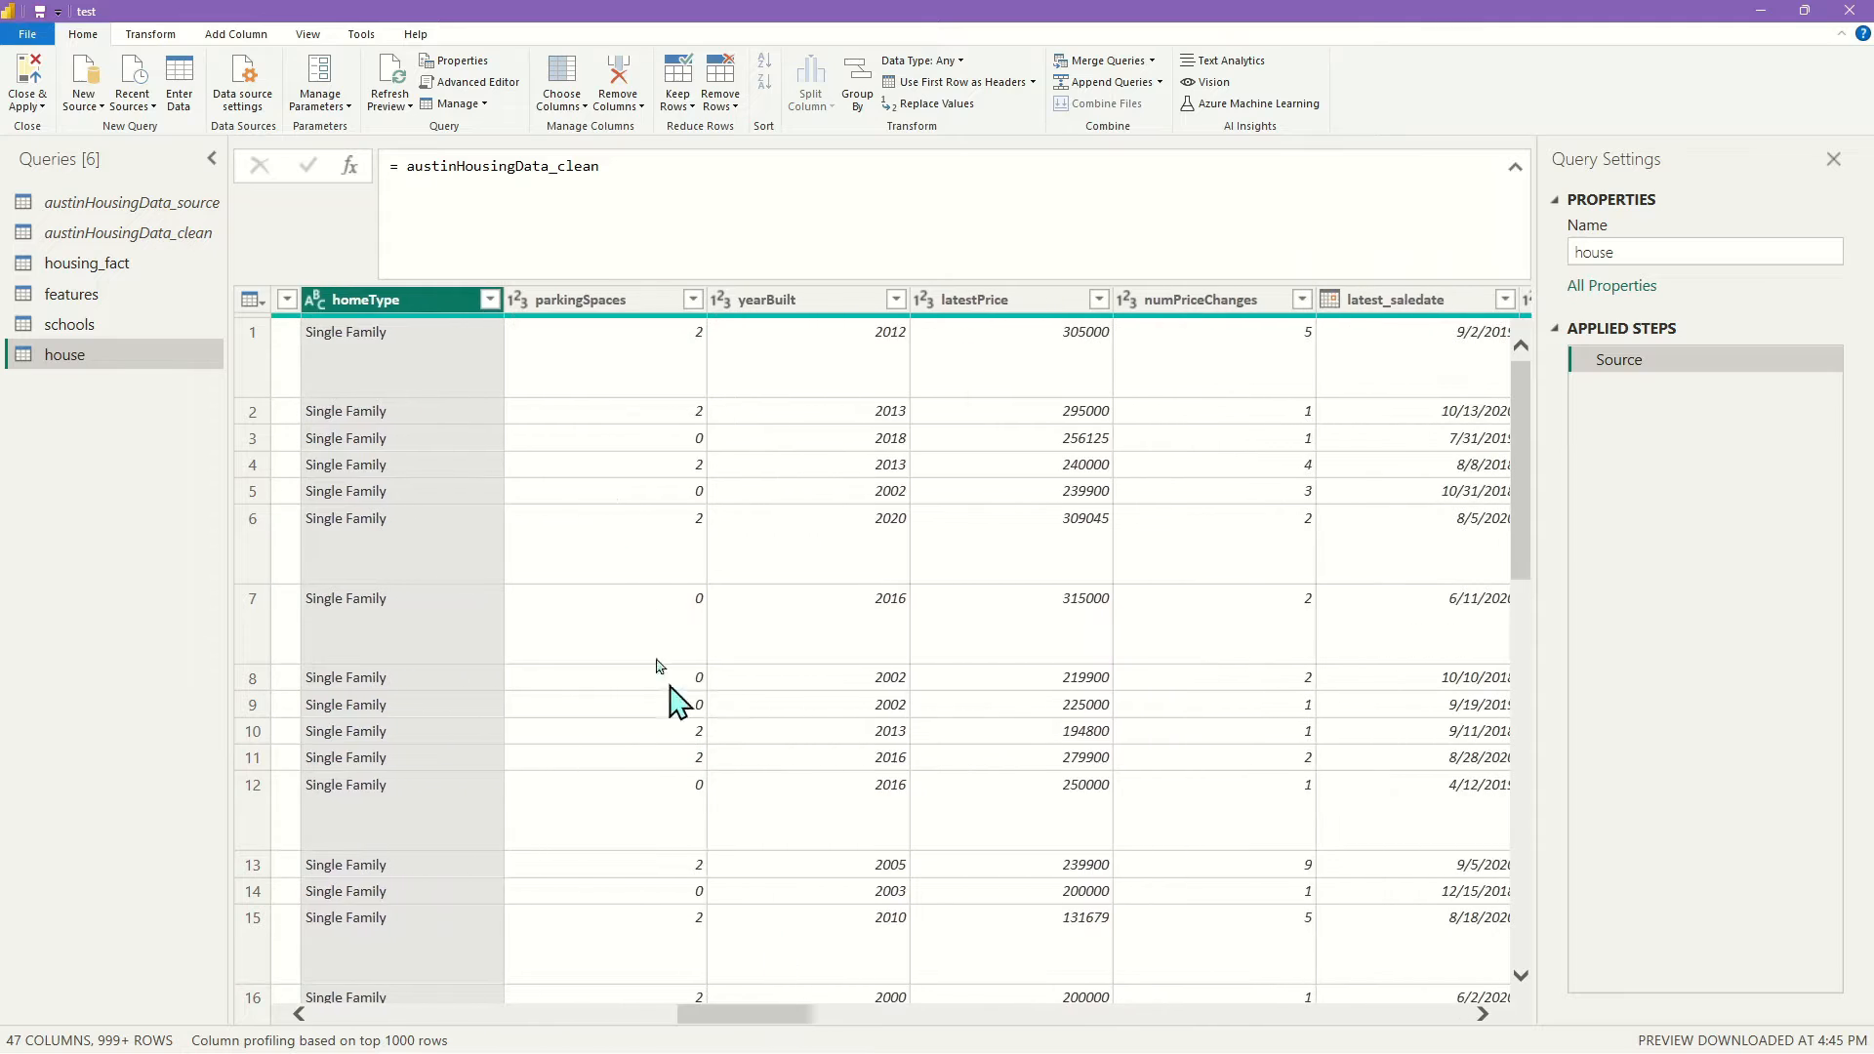
{"action": "left_click", "coordinate": [648, 305], "text": "ctrl"}
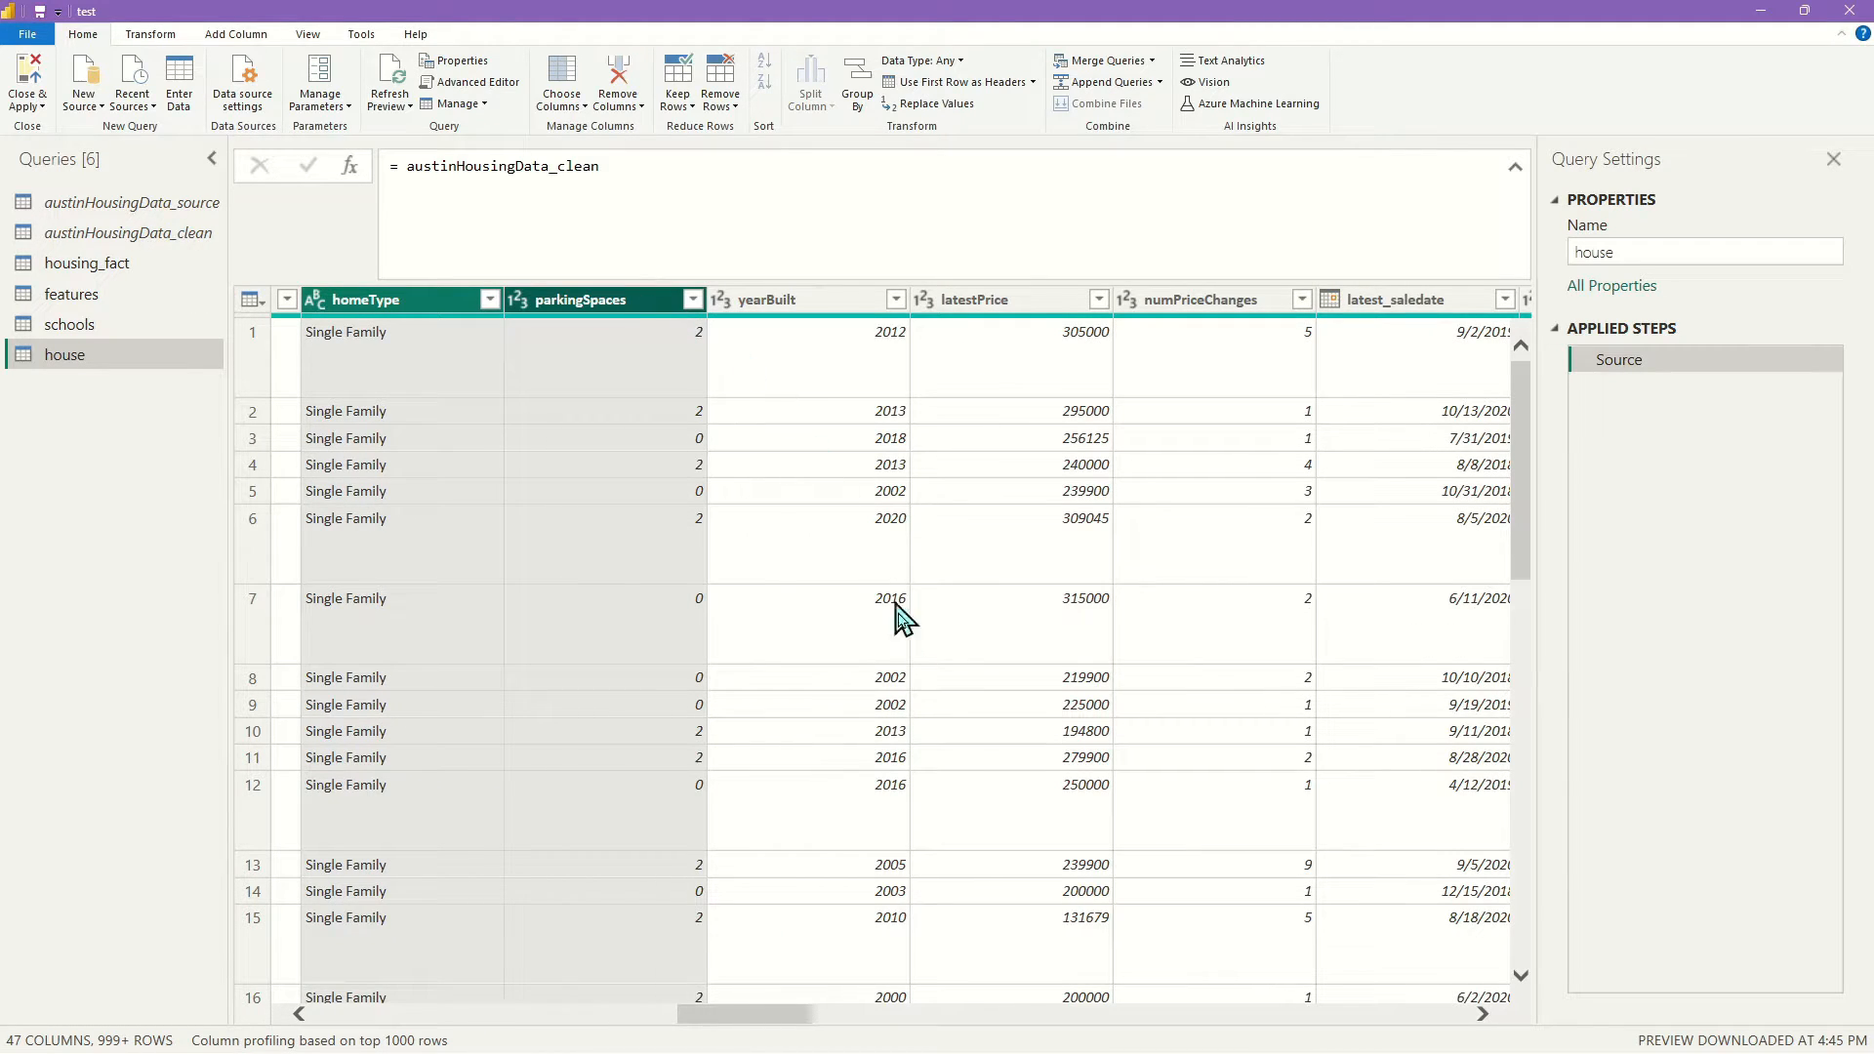
{"action": "left_click_drag", "start_coordinate": [787, 1022], "coordinate": [822, 1023]}
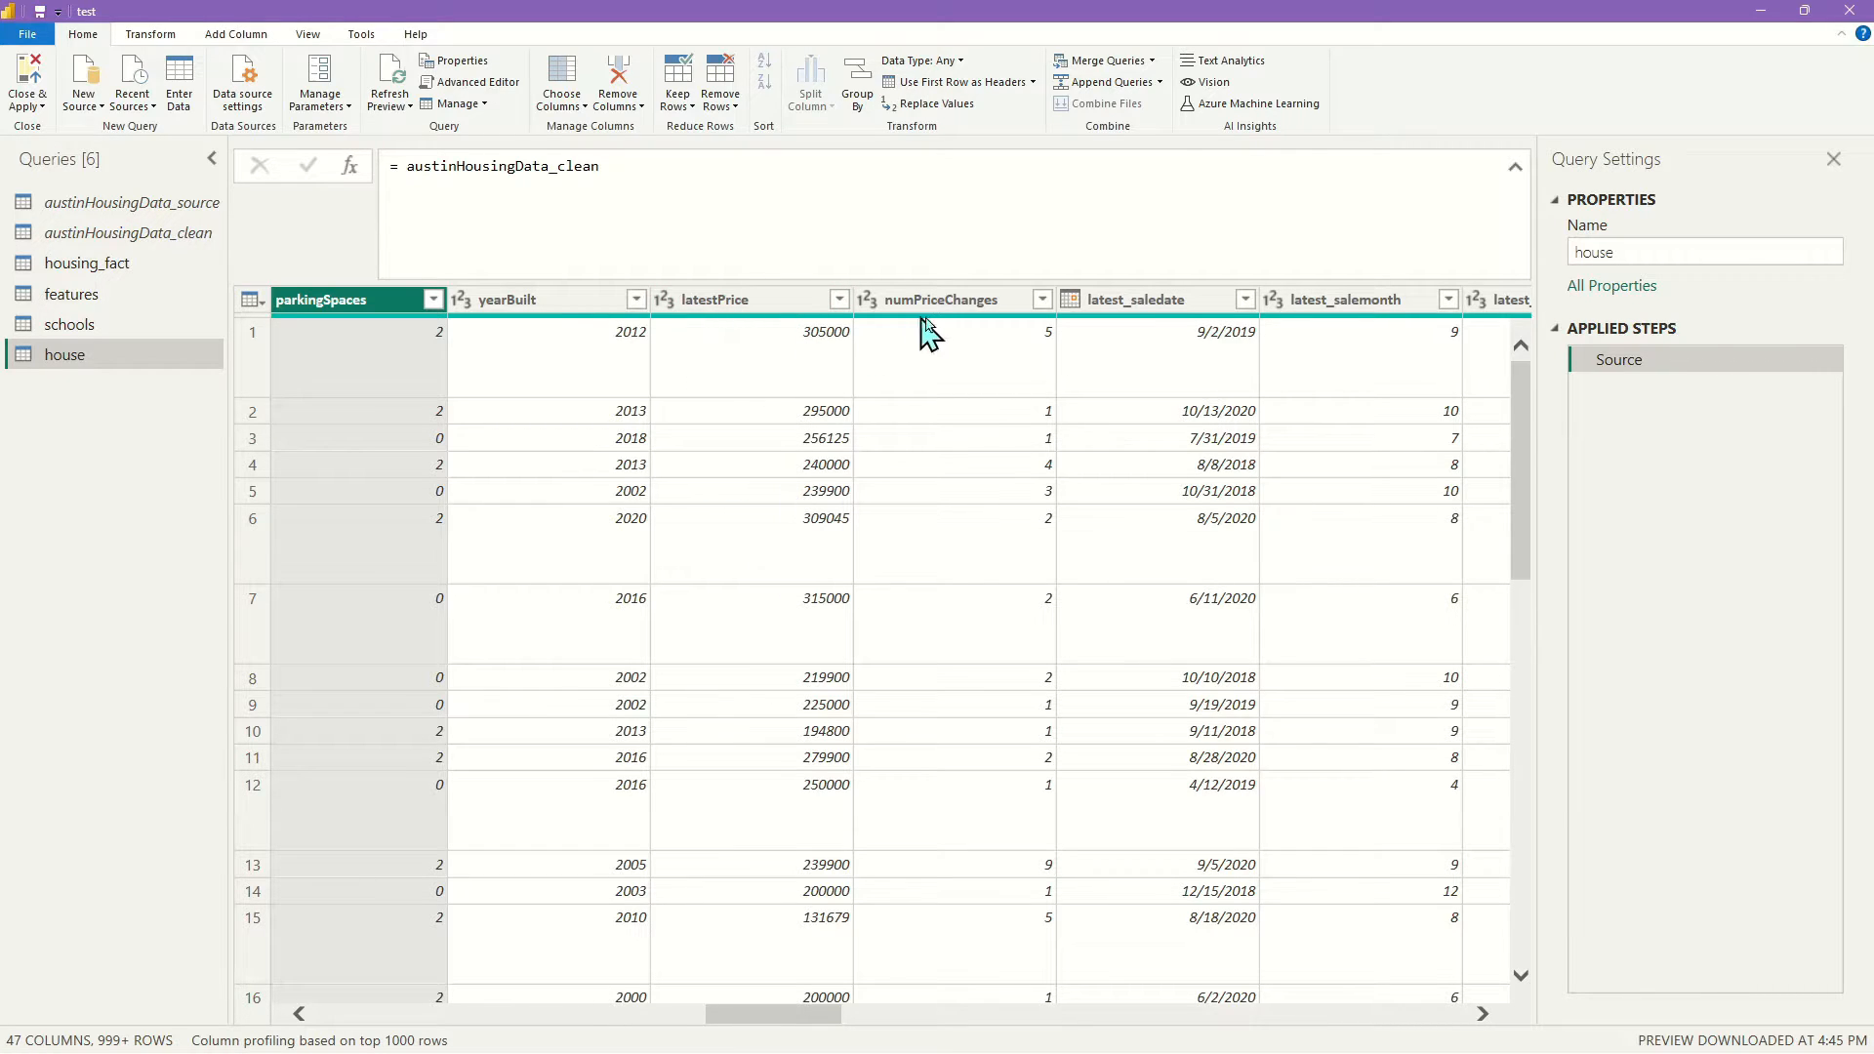
{"action": "left_click_drag", "start_coordinate": [818, 1027], "coordinate": [904, 1021]}
{"action": "left_click", "coordinate": [376, 310]}
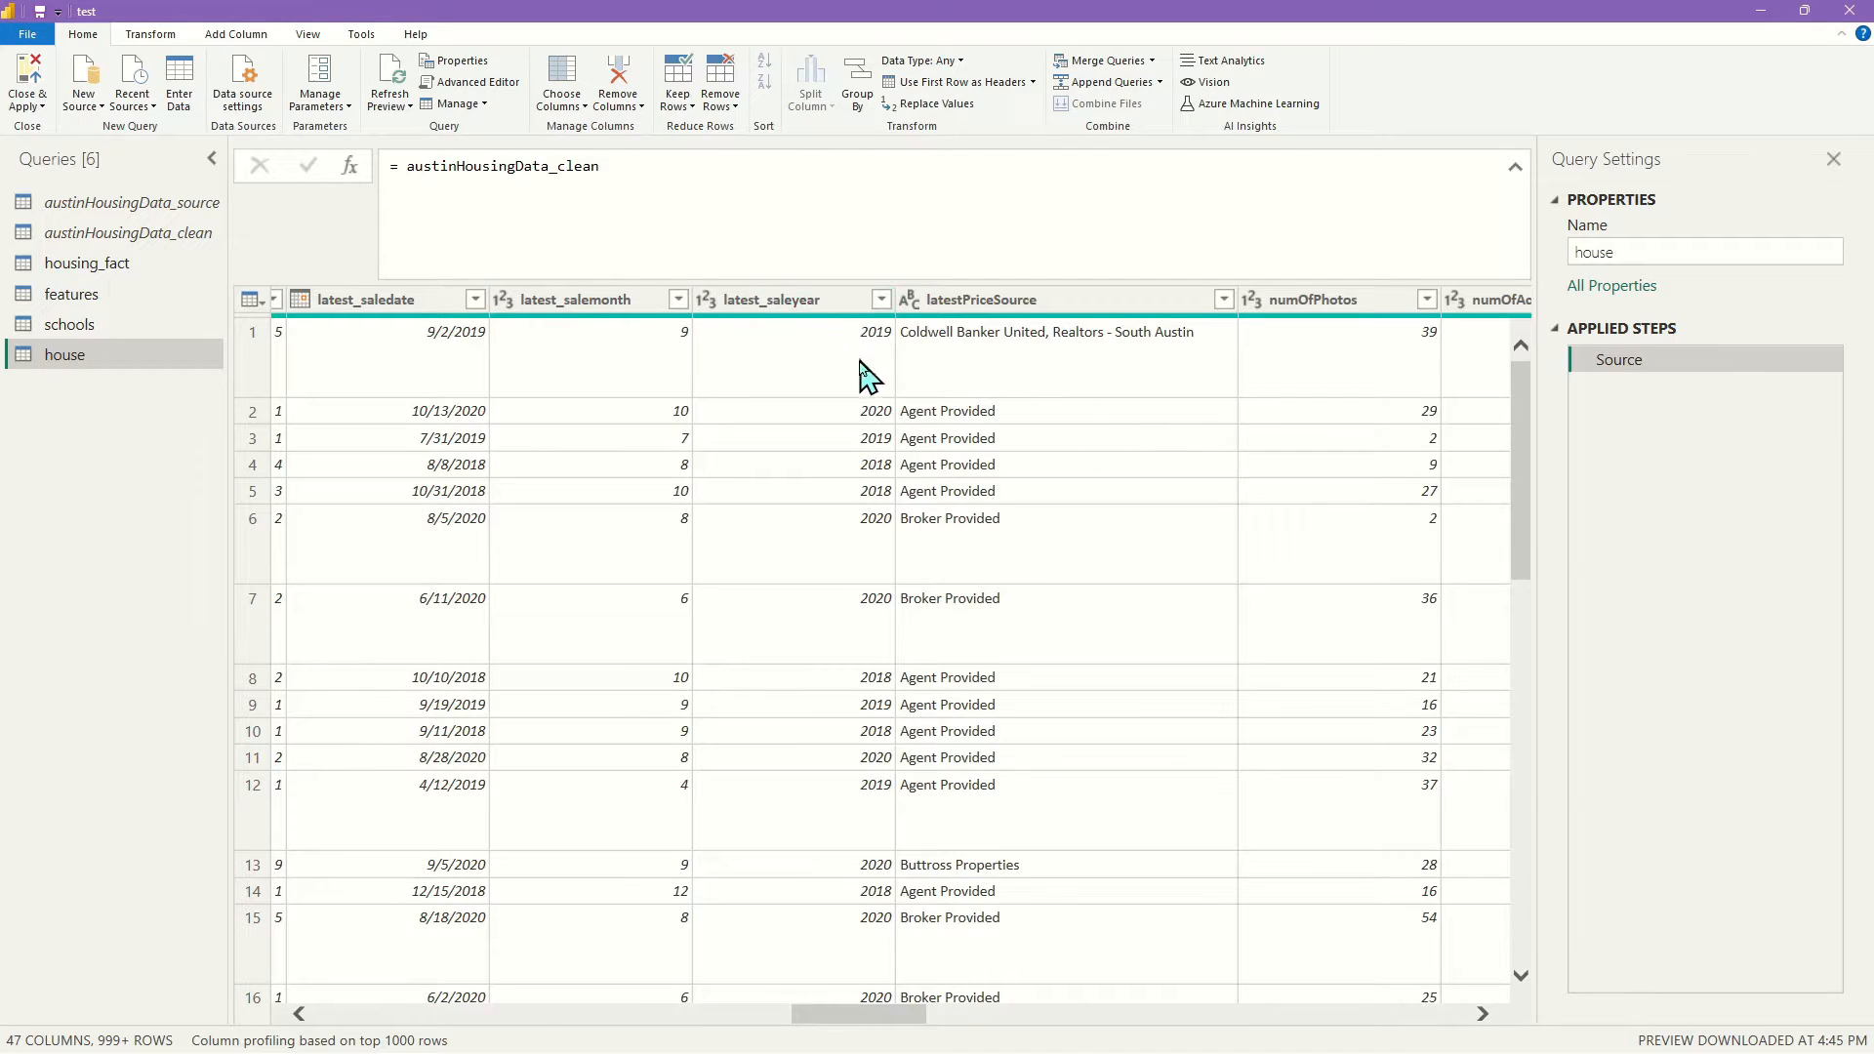
{"action": "left_click_drag", "start_coordinate": [859, 1030], "coordinate": [984, 1027]}
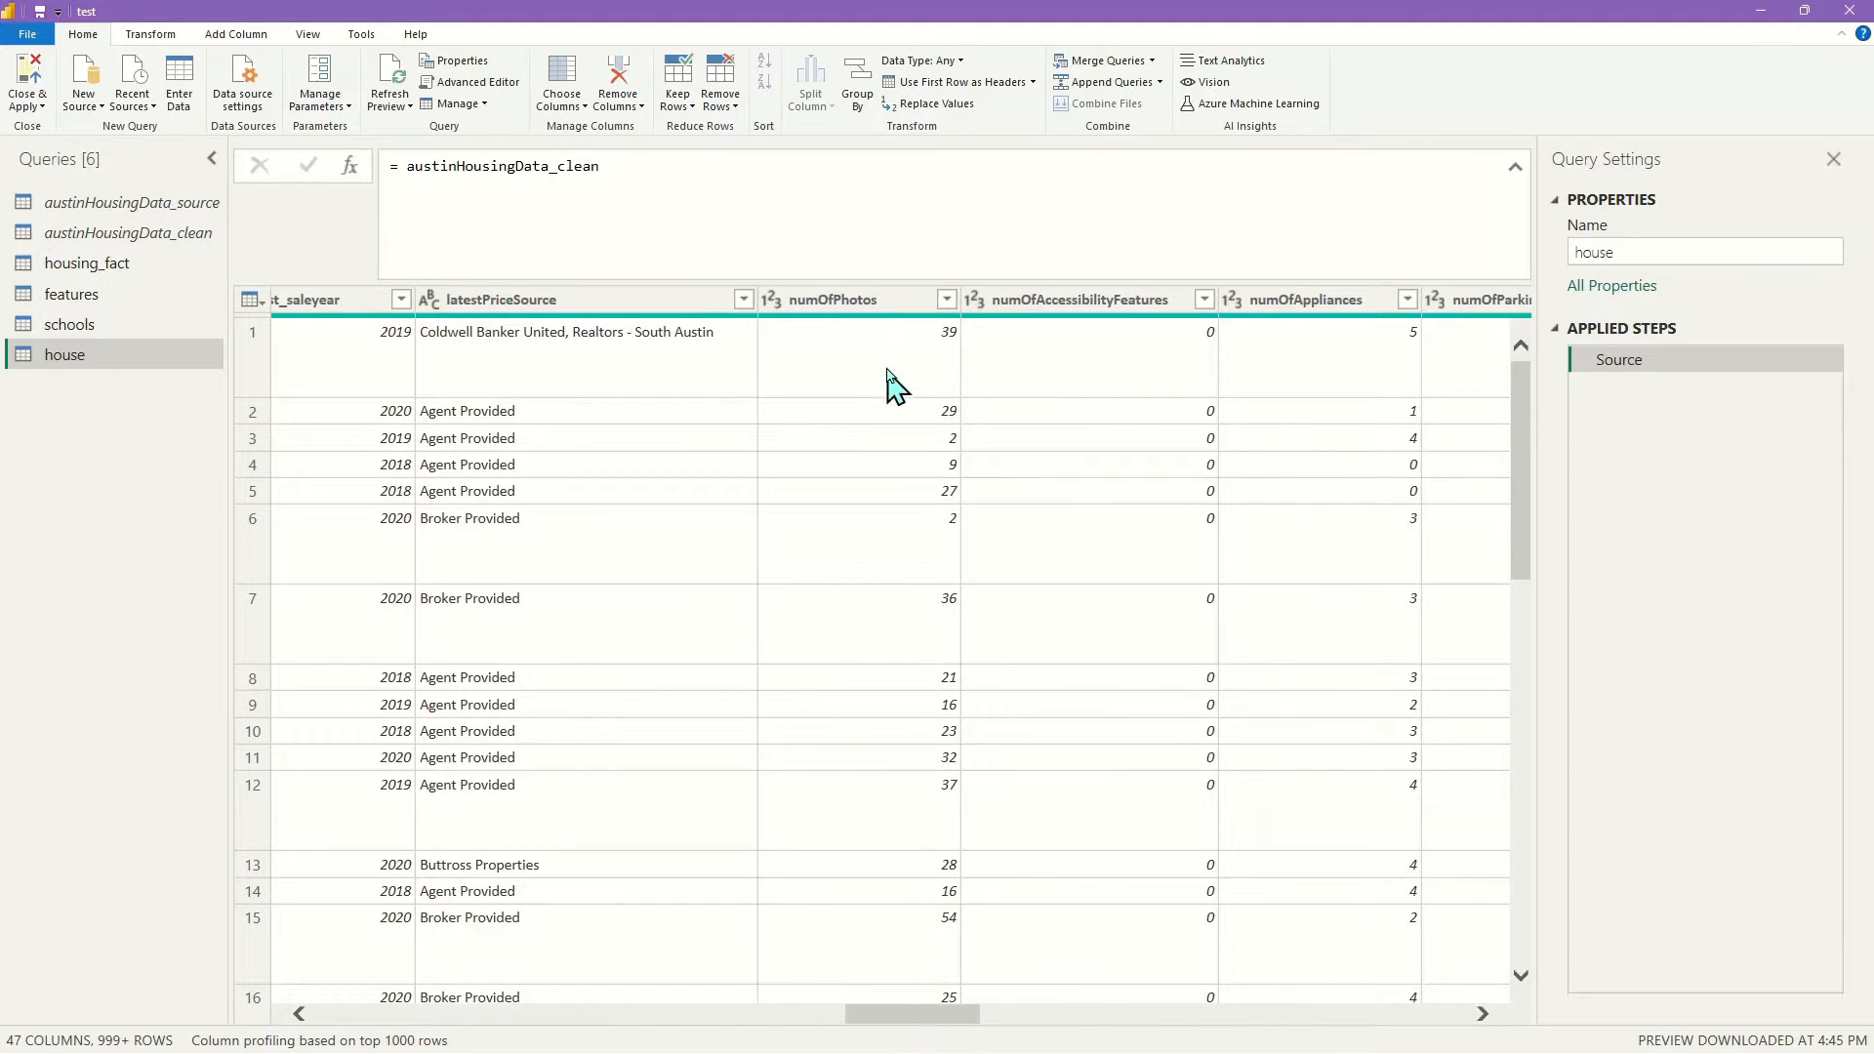
Add the numOfAccessibility, Appliances, Parking, PatioAndPorch, Security, Waterfront, Window and Community feature columns
{"action": "left_click", "coordinate": [1124, 303]}
{"action": "left_click", "coordinate": [1300, 303], "text": "ctrl"}
{"action": "left_click_drag", "start_coordinate": [971, 1027], "coordinate": [1050, 1027]}
{"action": "left_click", "coordinate": [832, 302], "text": "ctrl"}
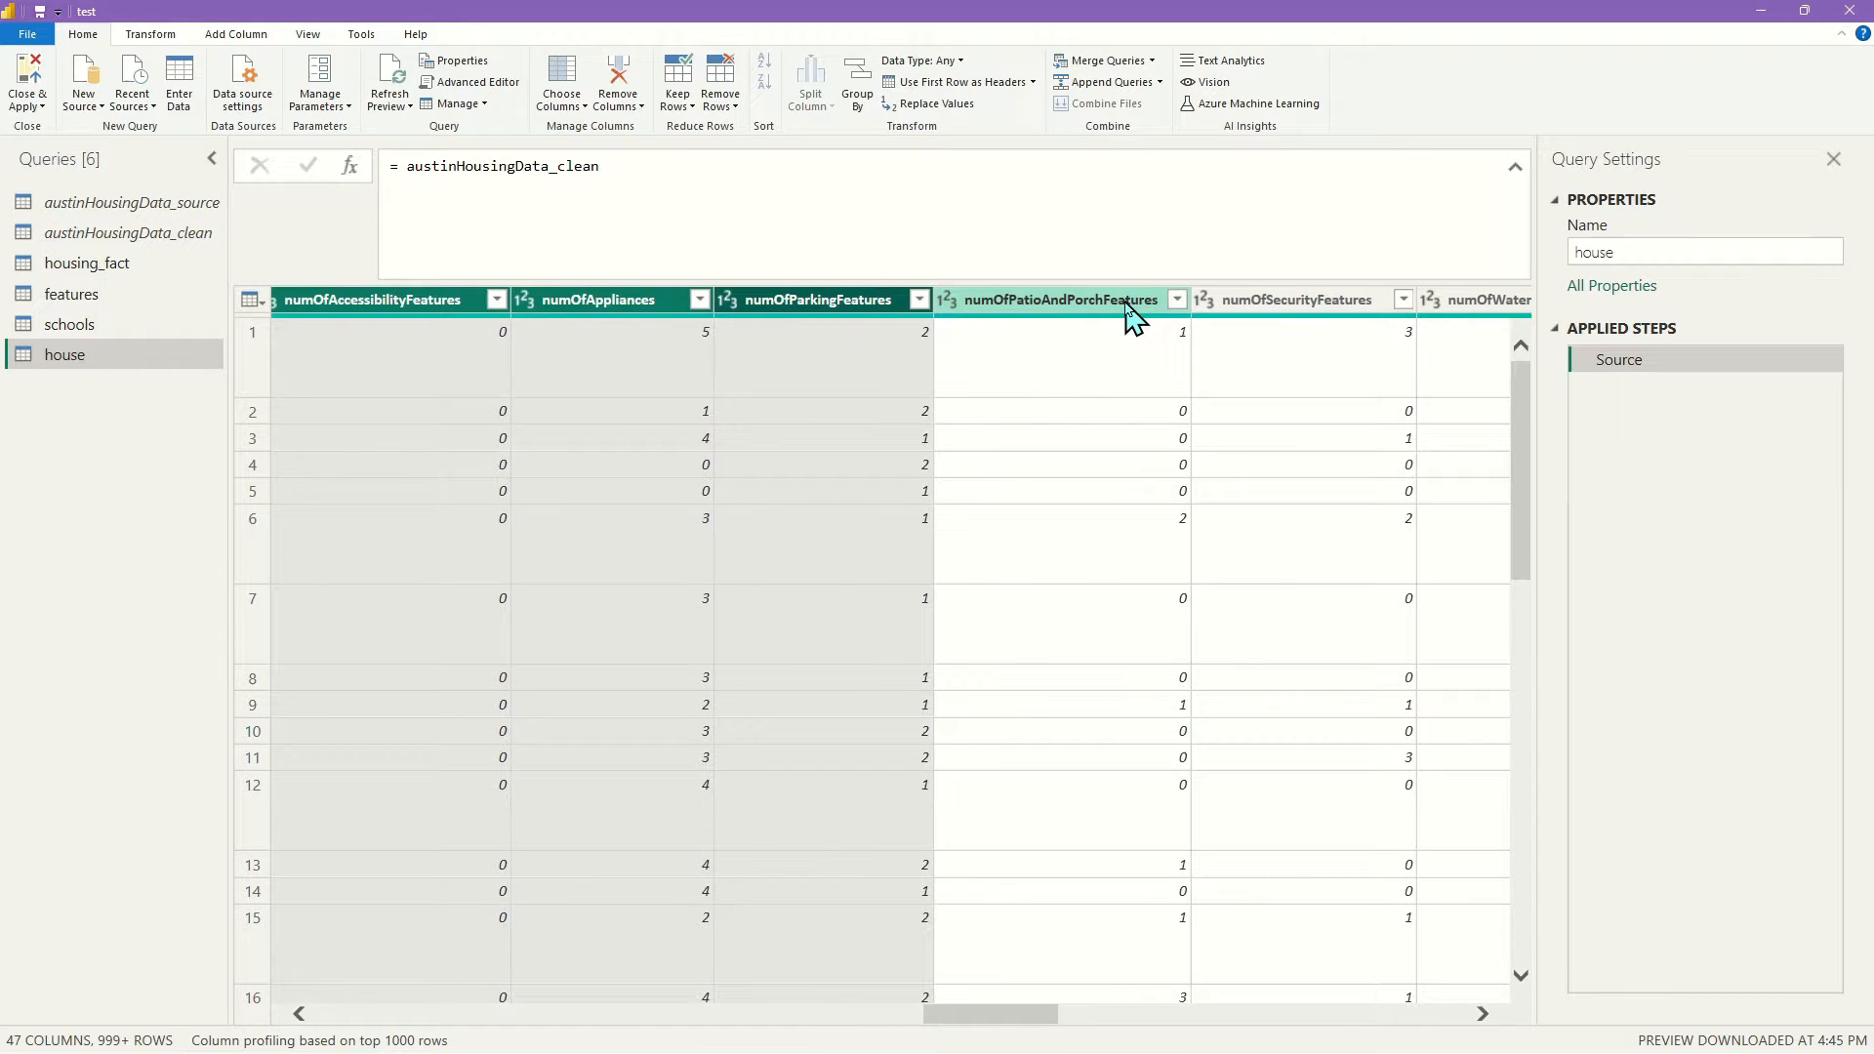
{"action": "left_click", "coordinate": [1126, 305], "text": "ctrl"}
{"action": "left_click", "coordinate": [1302, 310], "text": "ctrl"}
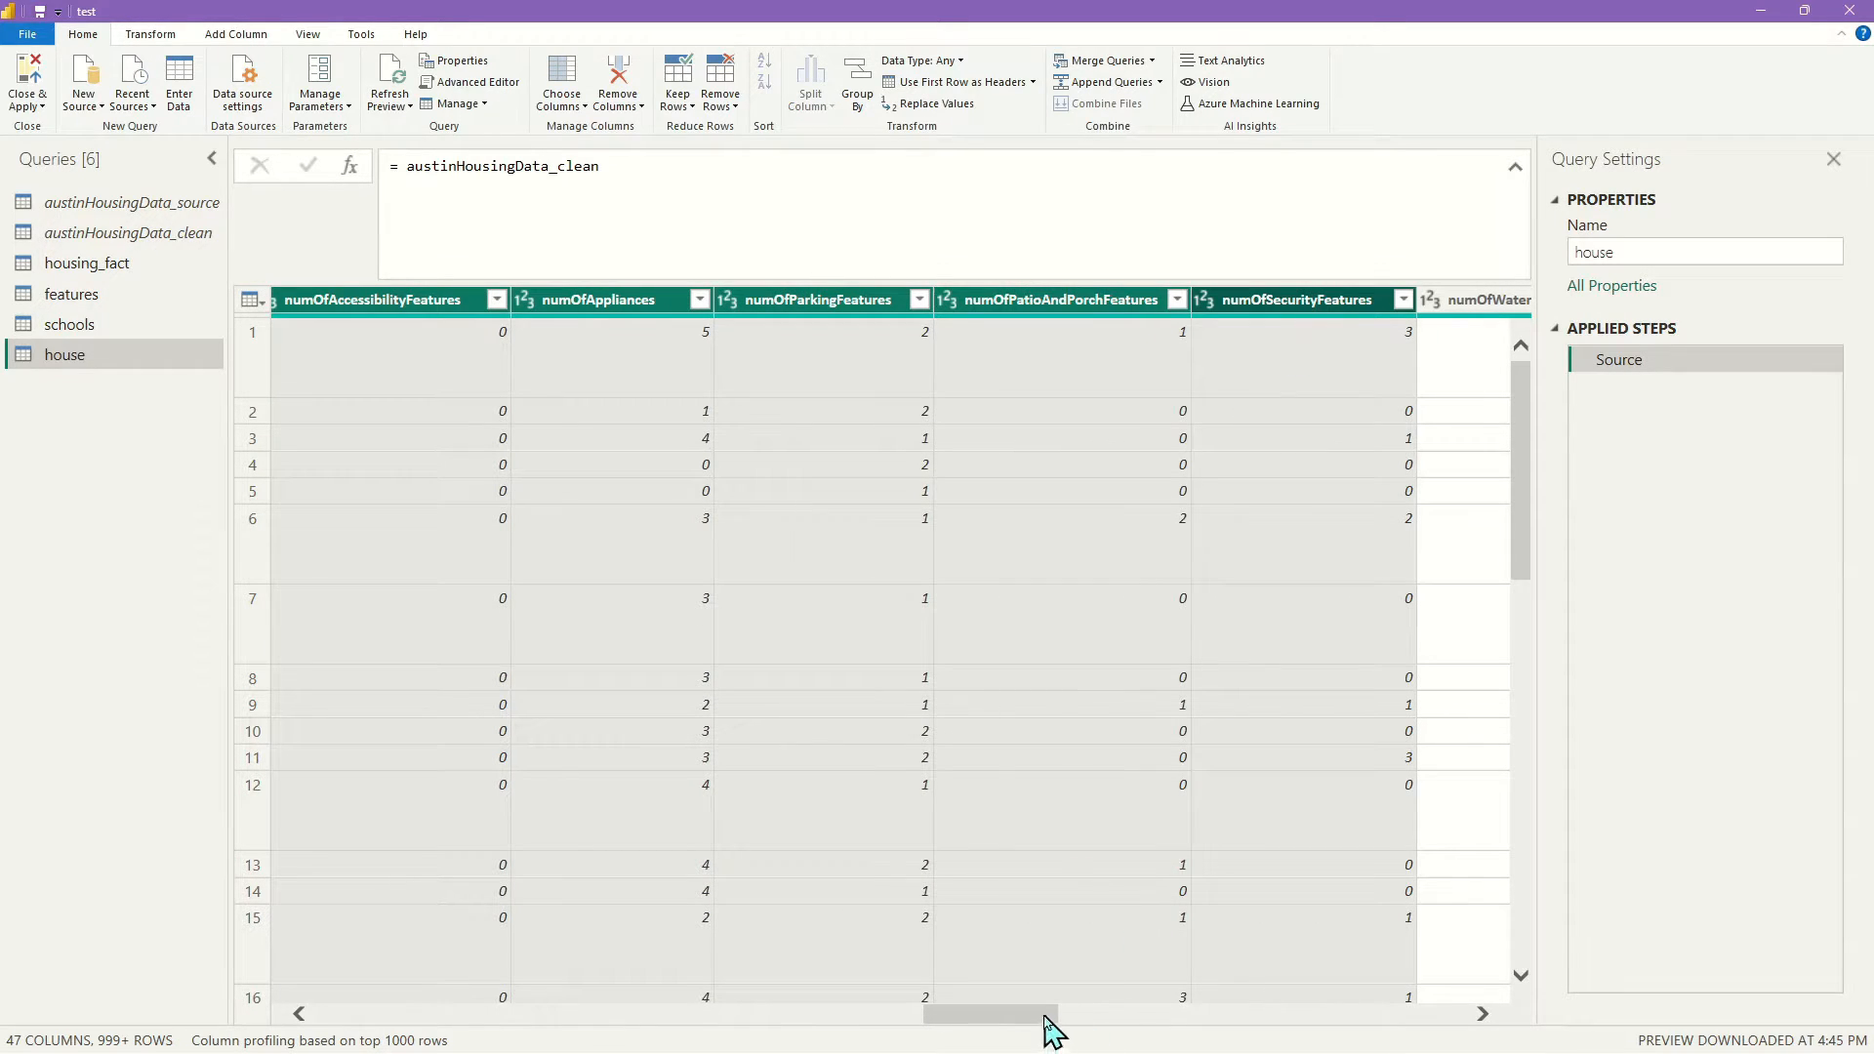
{"action": "left_click_drag", "start_coordinate": [1050, 1027], "coordinate": [1118, 1025]}
{"action": "left_click", "coordinate": [948, 311], "text": "ctrl"}
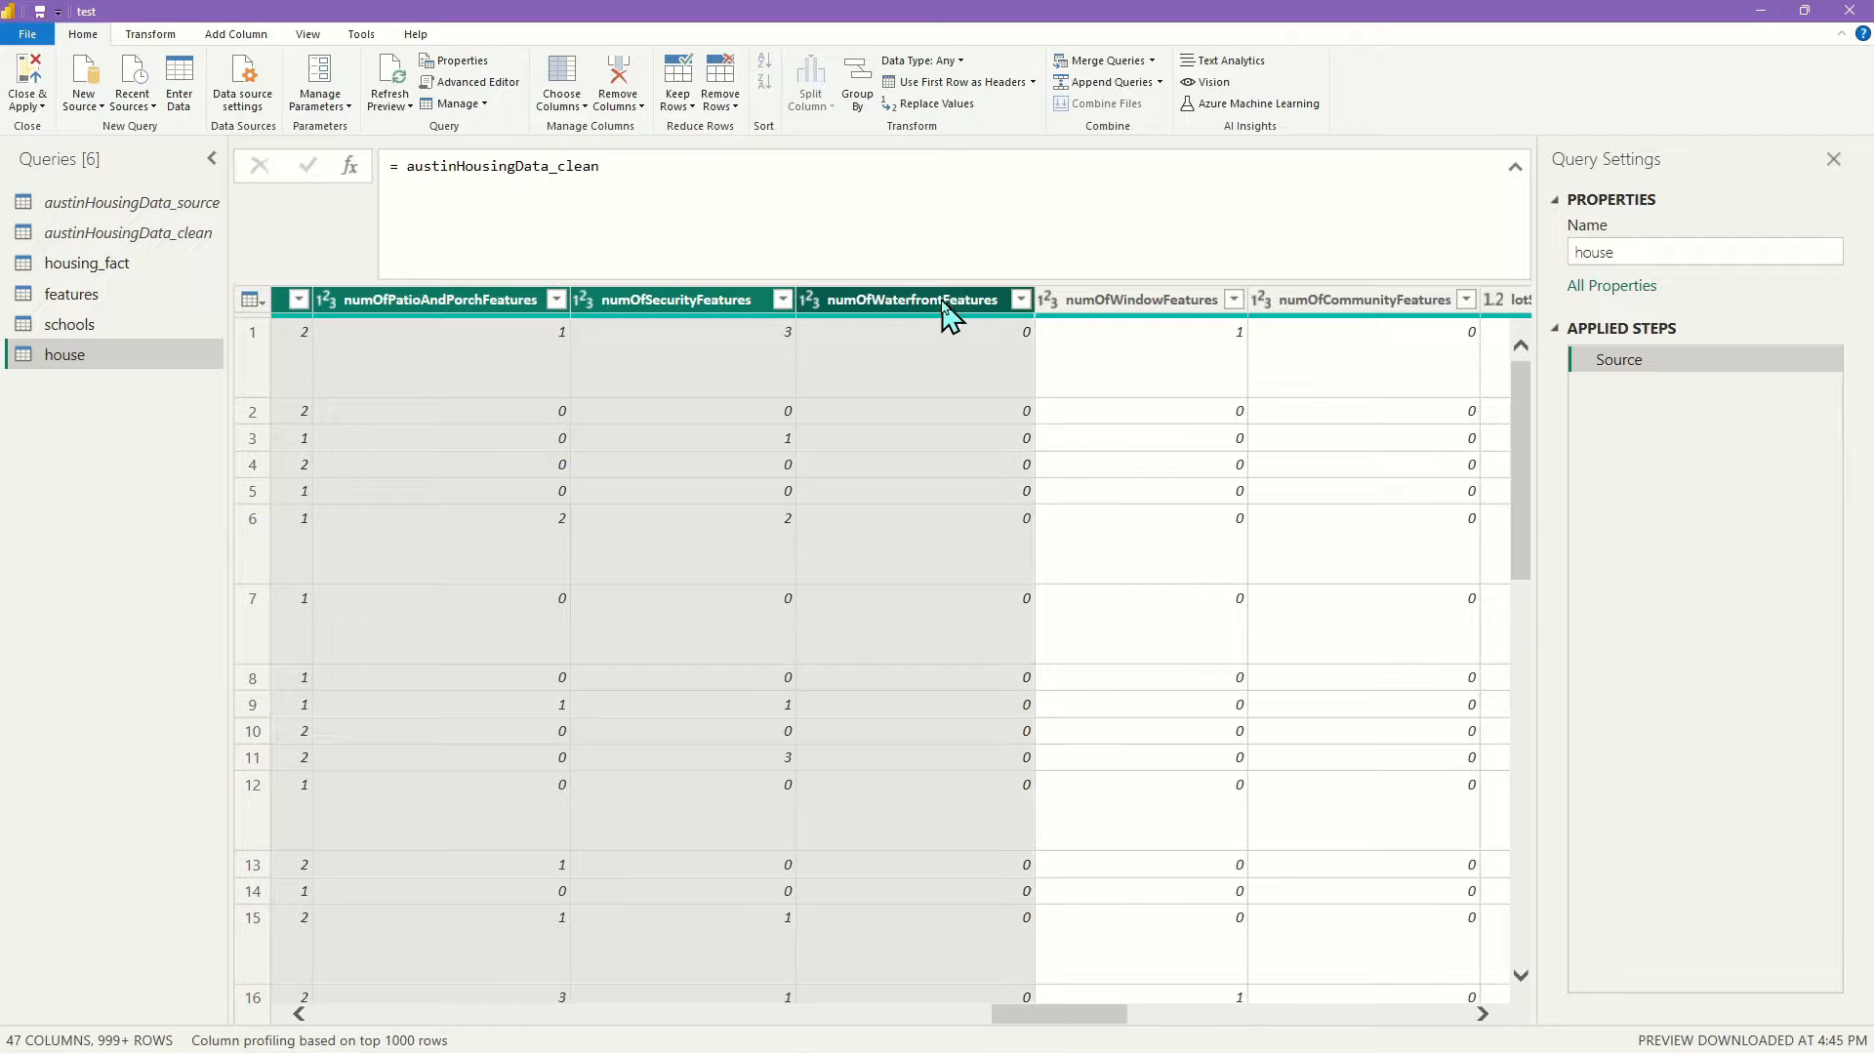
{"action": "left_click", "coordinate": [1141, 310], "text": "ctrl"}
{"action": "left_click", "coordinate": [1361, 315], "text": "ctrl"}
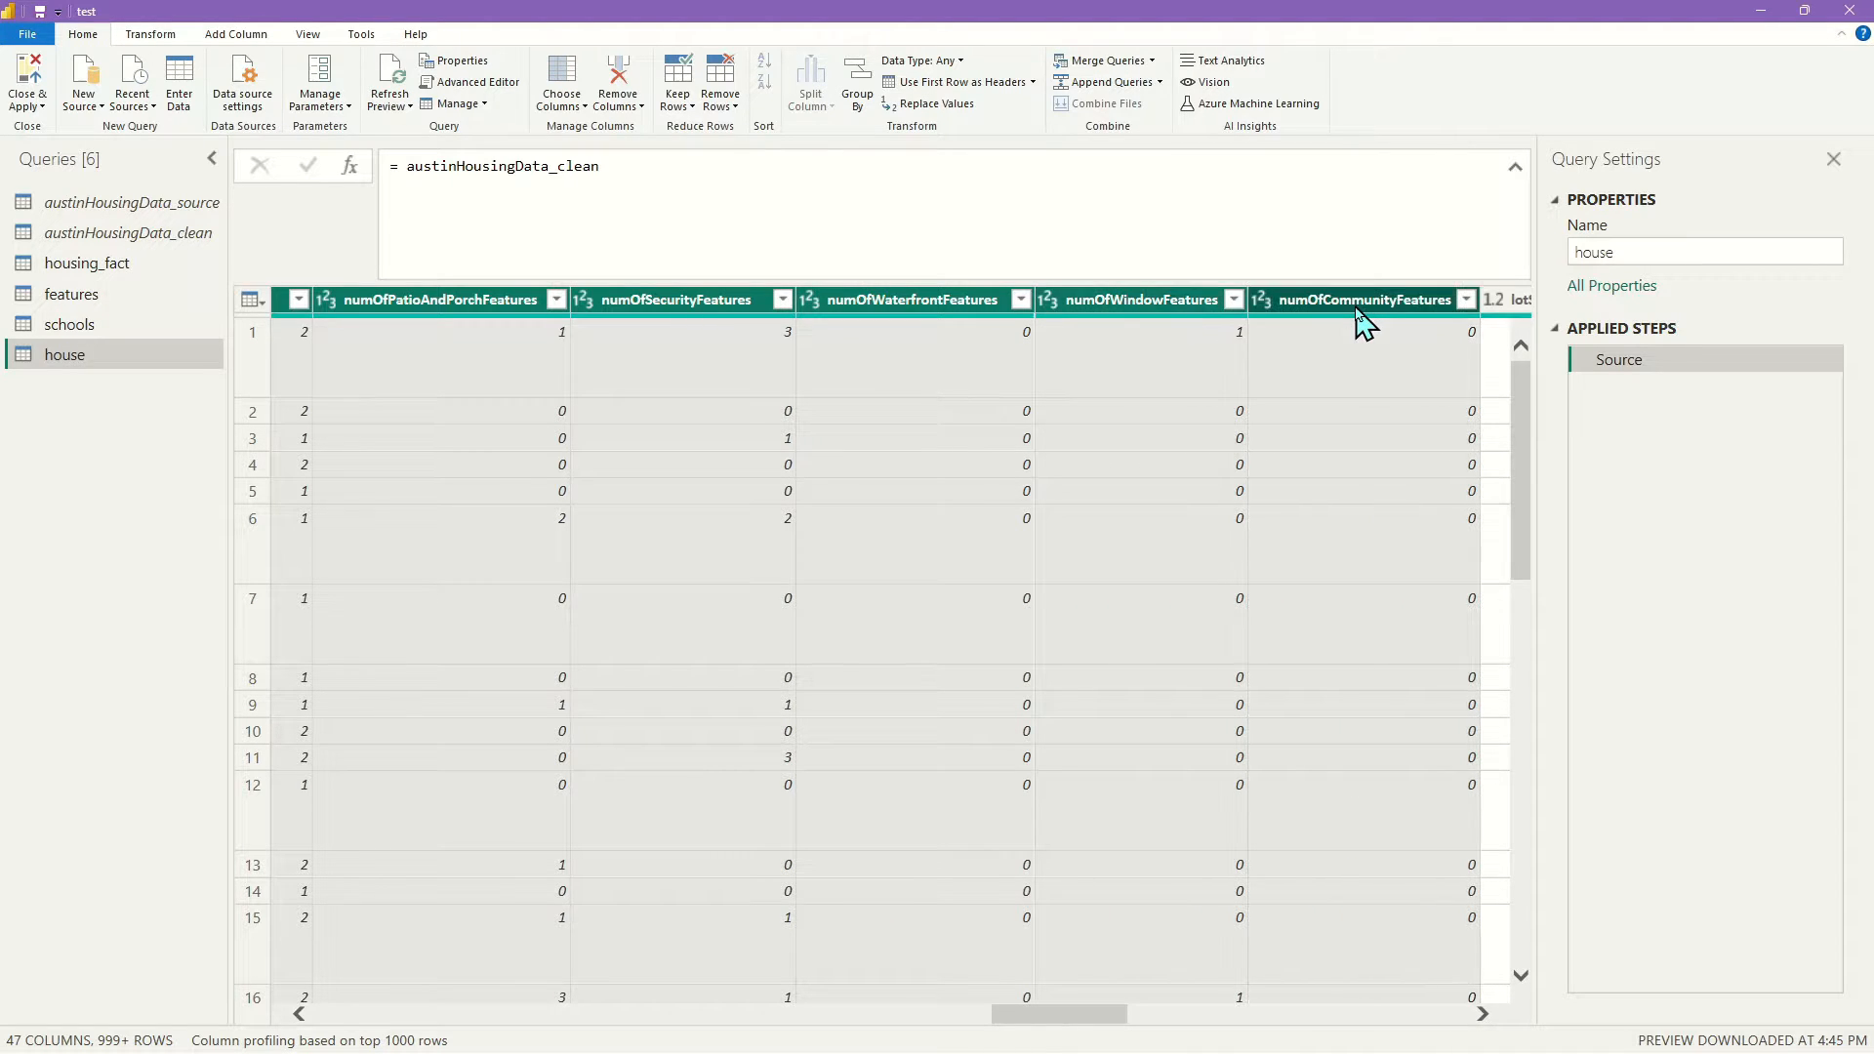
{"action": "left_click_drag", "start_coordinate": [1090, 1020], "coordinate": [1193, 1023]}
Add numOfBathrooms, numOfBedrooms and numOfStories, leaving lotSizeSqFt and livingAreaSqFt unselected
{"action": "left_click", "coordinate": [749, 310], "text": "ctrl"}
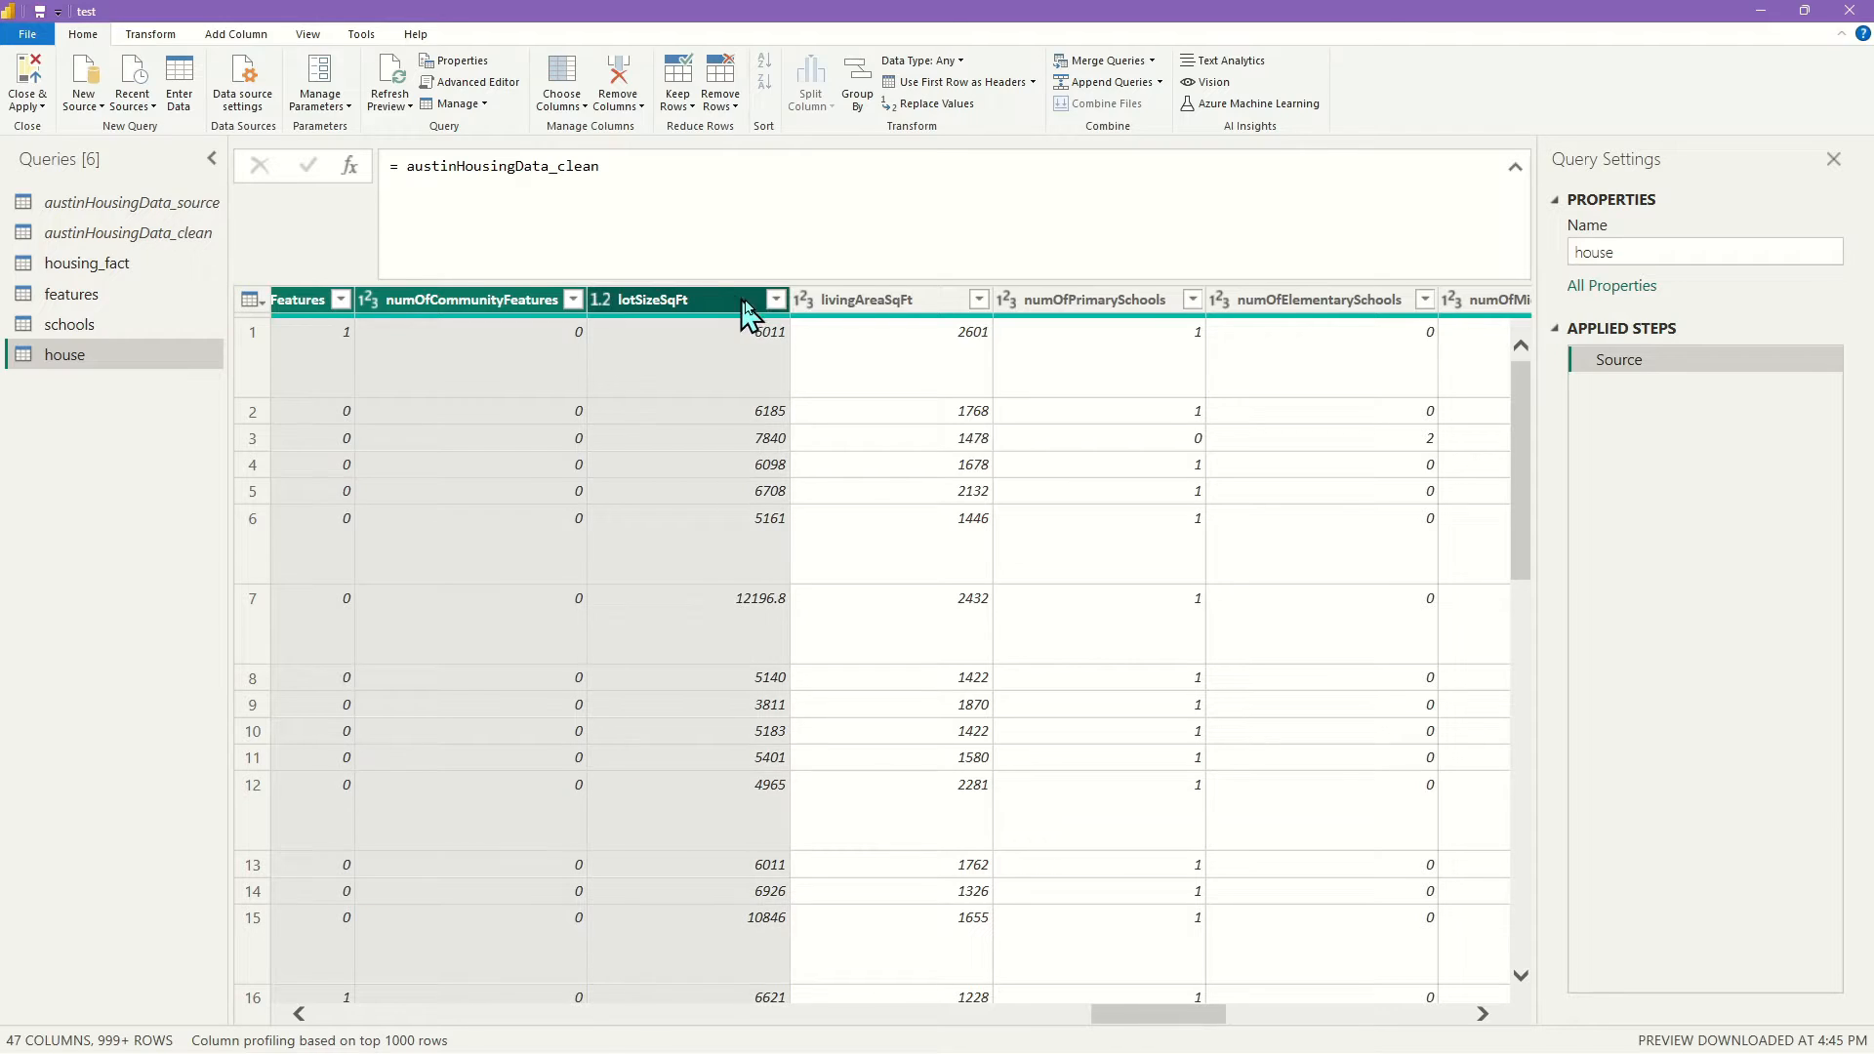
{"action": "left_click", "coordinate": [917, 311], "text": "ctrl"}
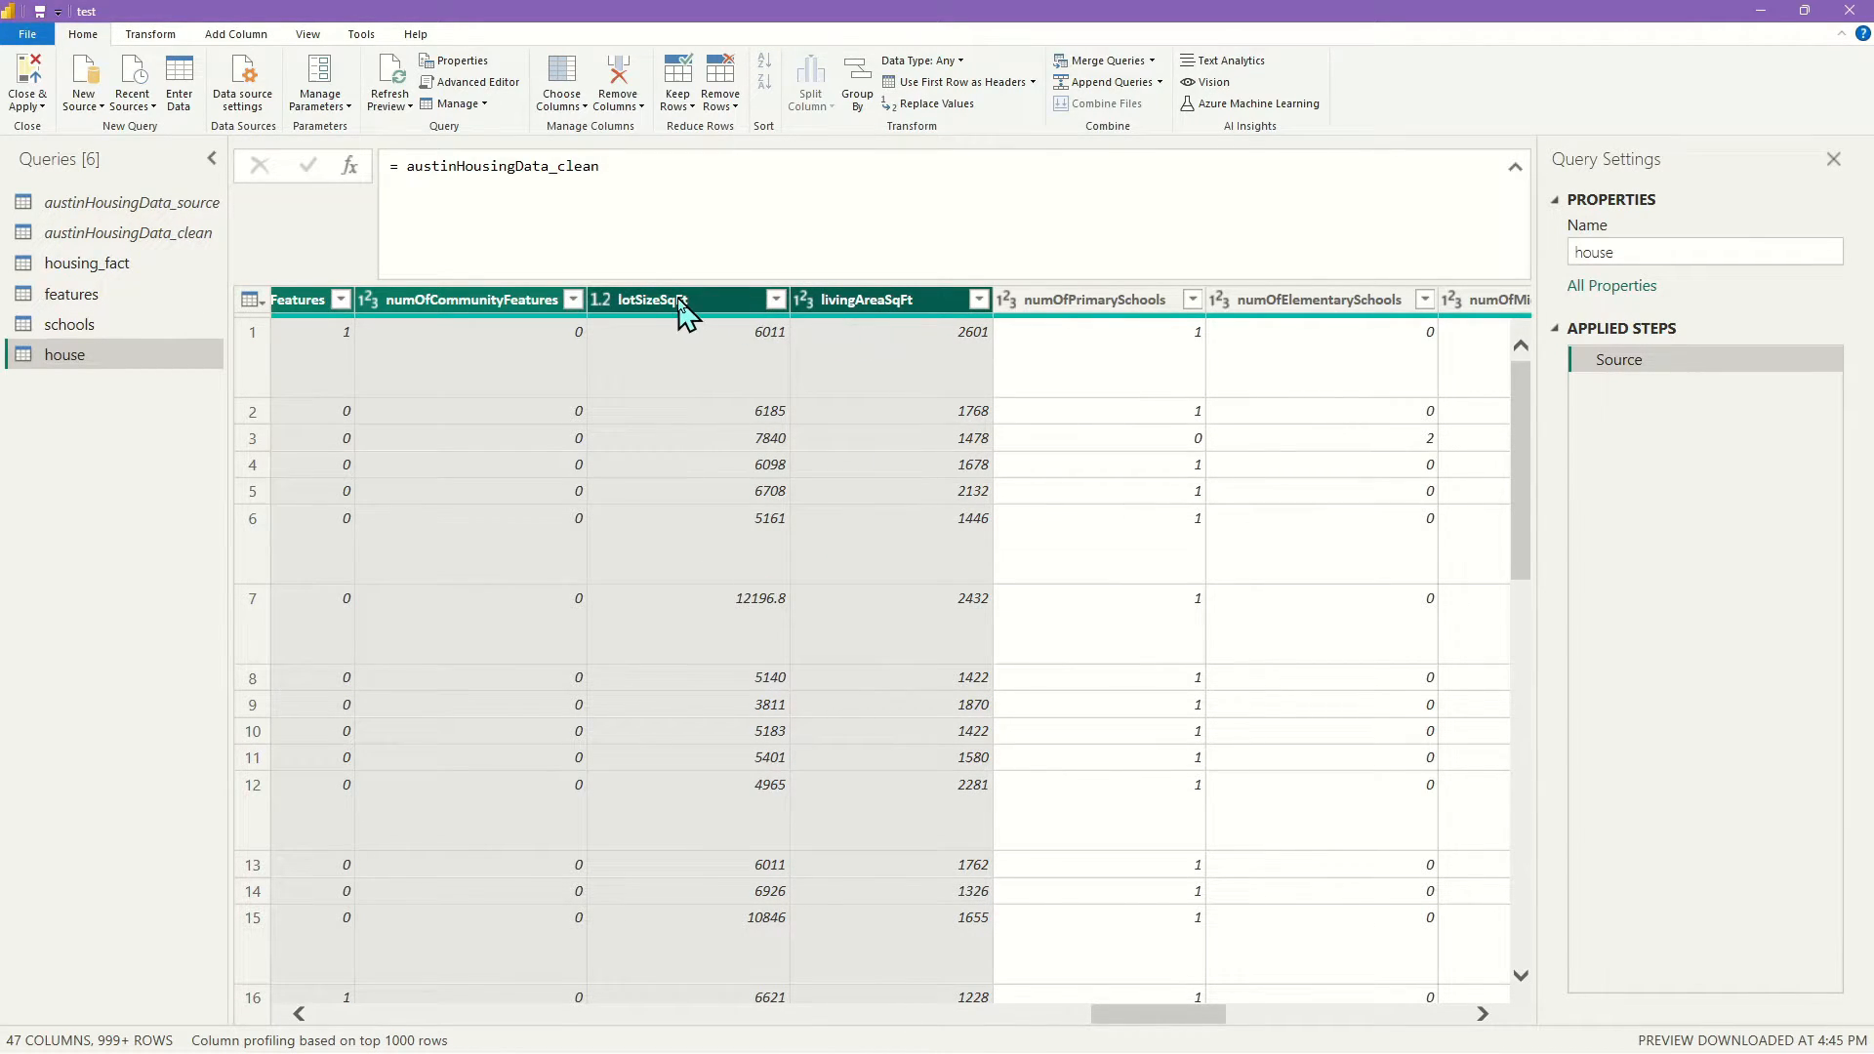
{"action": "left_click", "coordinate": [683, 309], "text": "ctrl"}
{"action": "left_click", "coordinate": [886, 311], "text": "ctrl"}
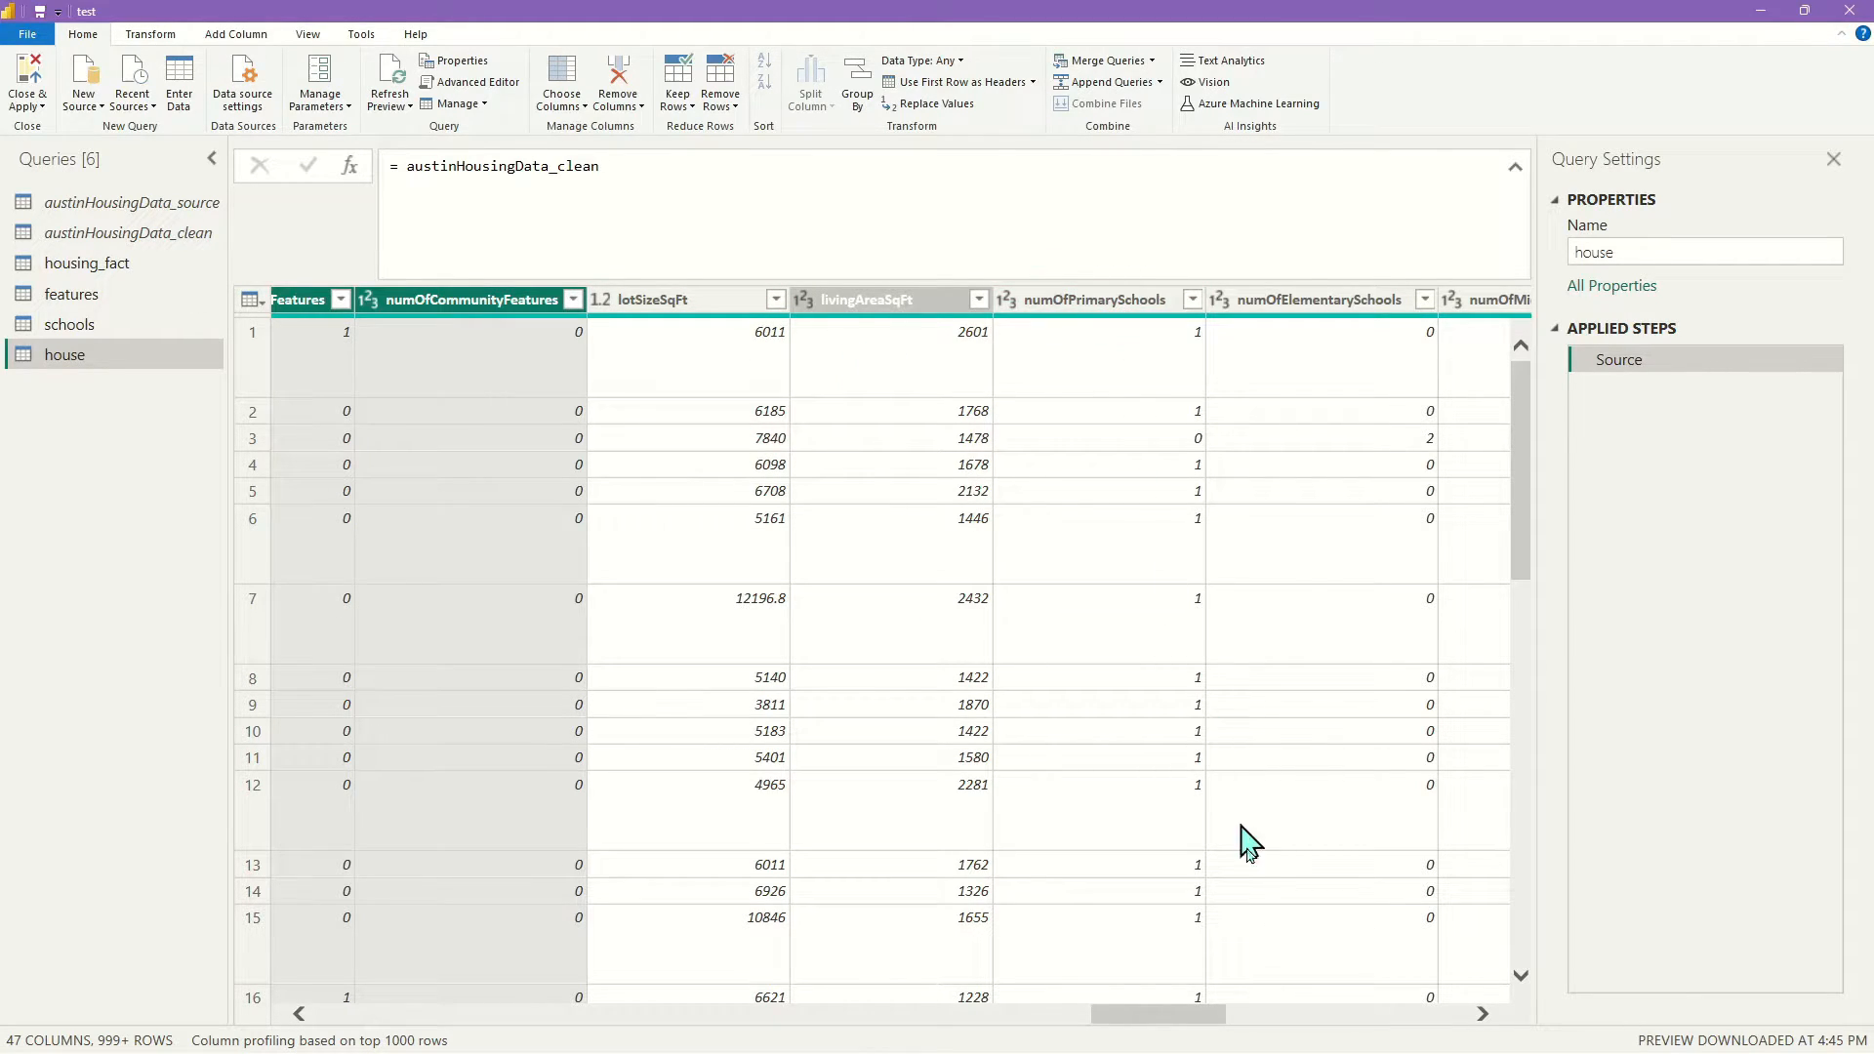
{"action": "left_click_drag", "start_coordinate": [1226, 1012], "coordinate": [1452, 1029]}
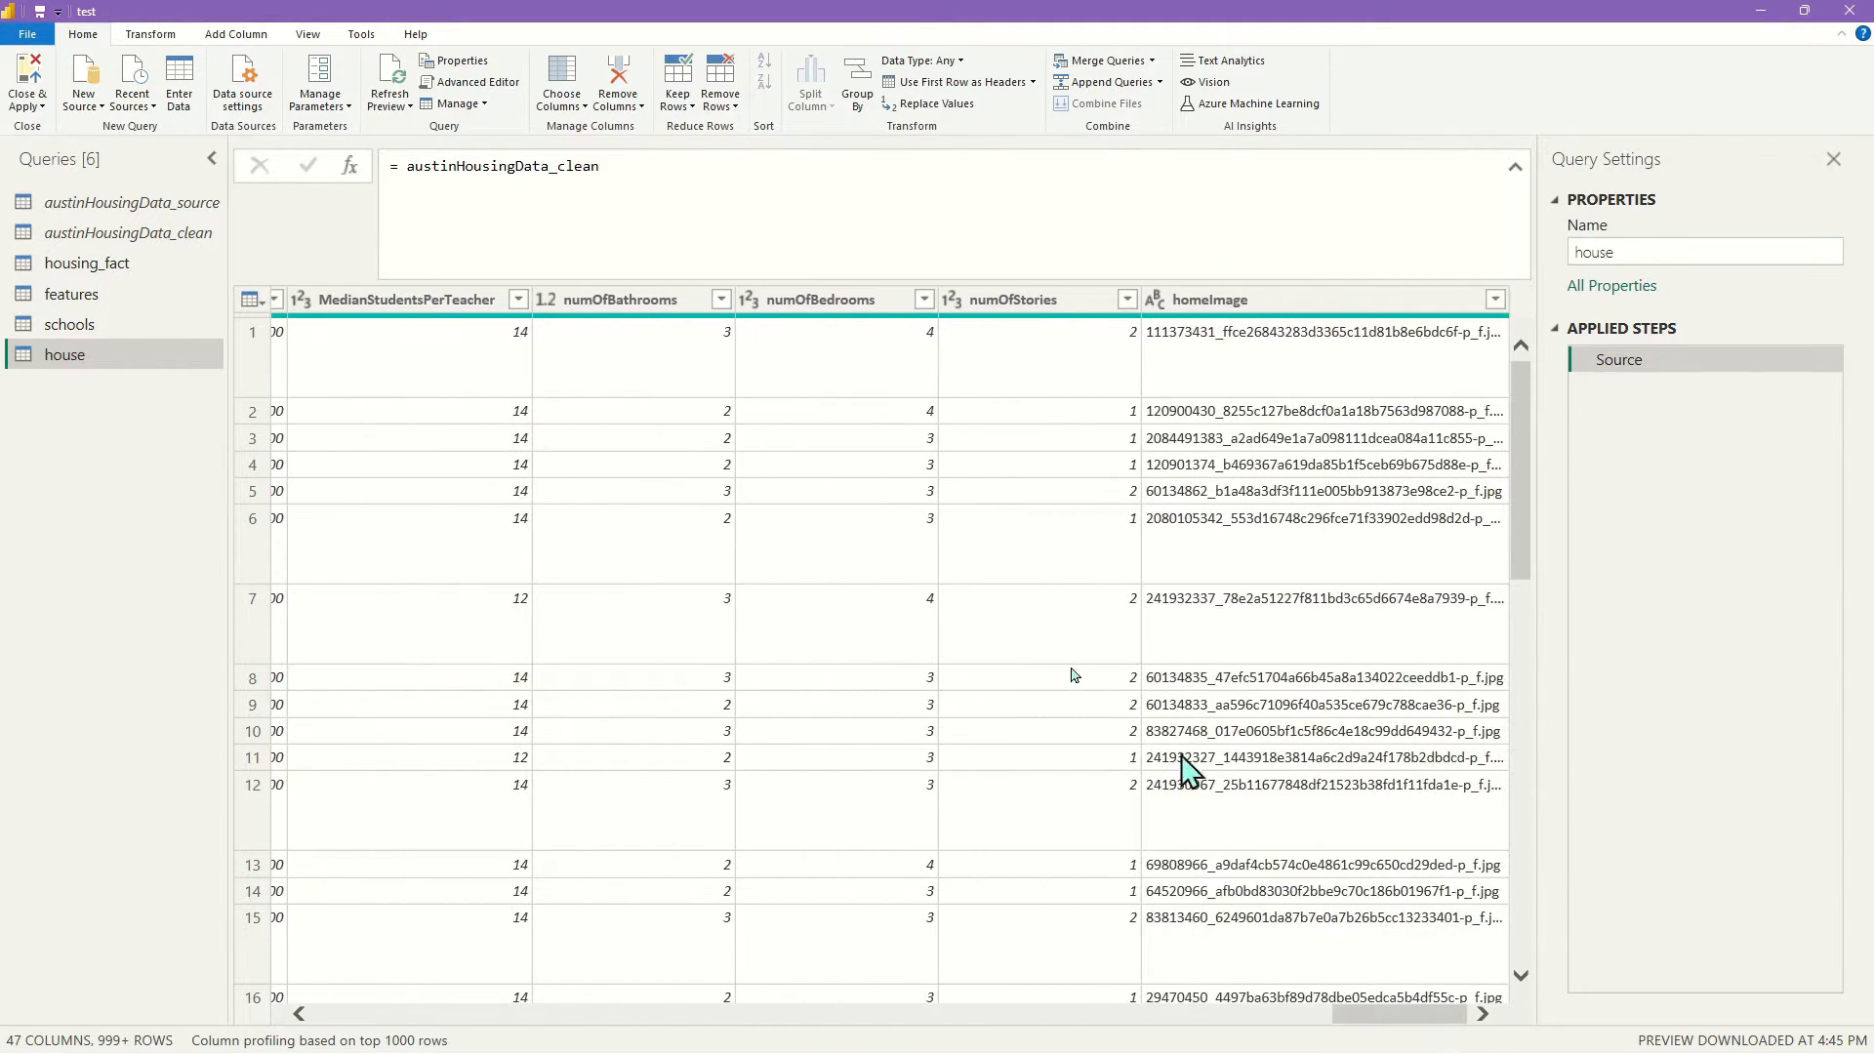
{"action": "left_click", "coordinate": [647, 302]}
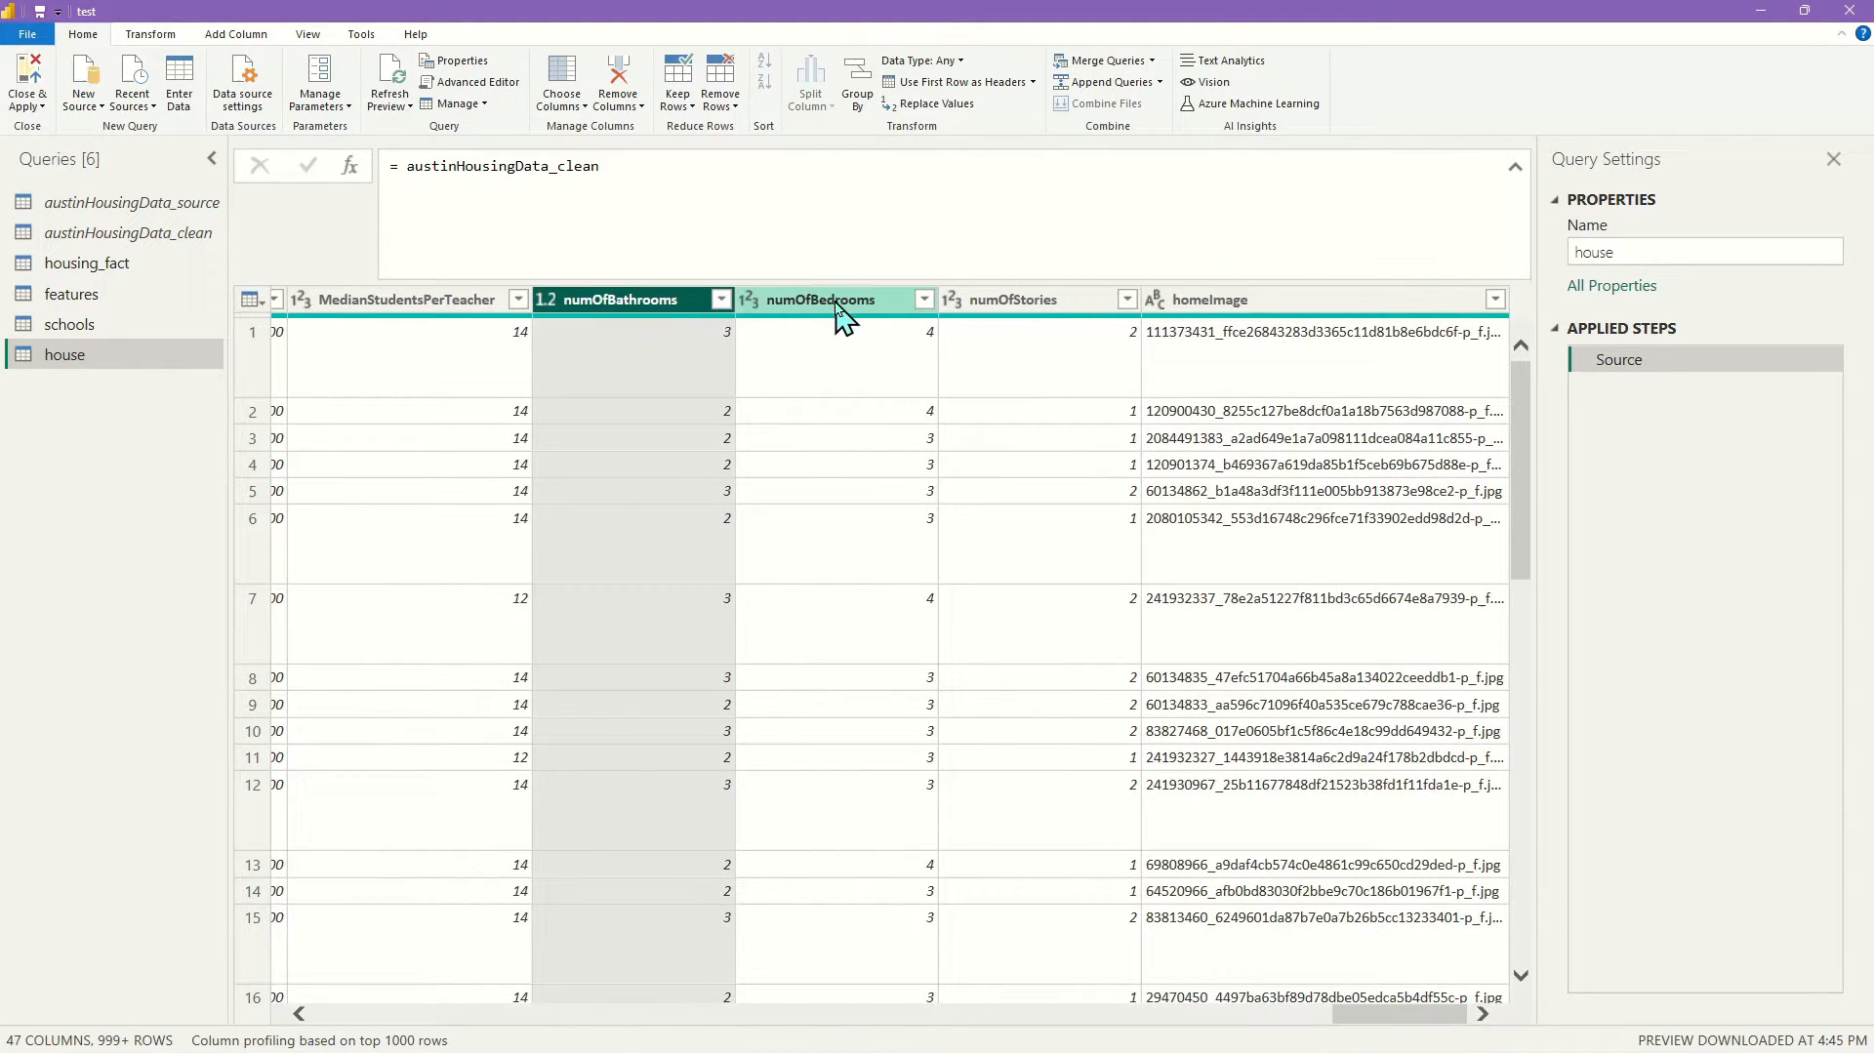
{"action": "left_click", "coordinate": [837, 302], "text": "ctrl"}
{"action": "left_click", "coordinate": [1043, 302], "text": "ctrl"}
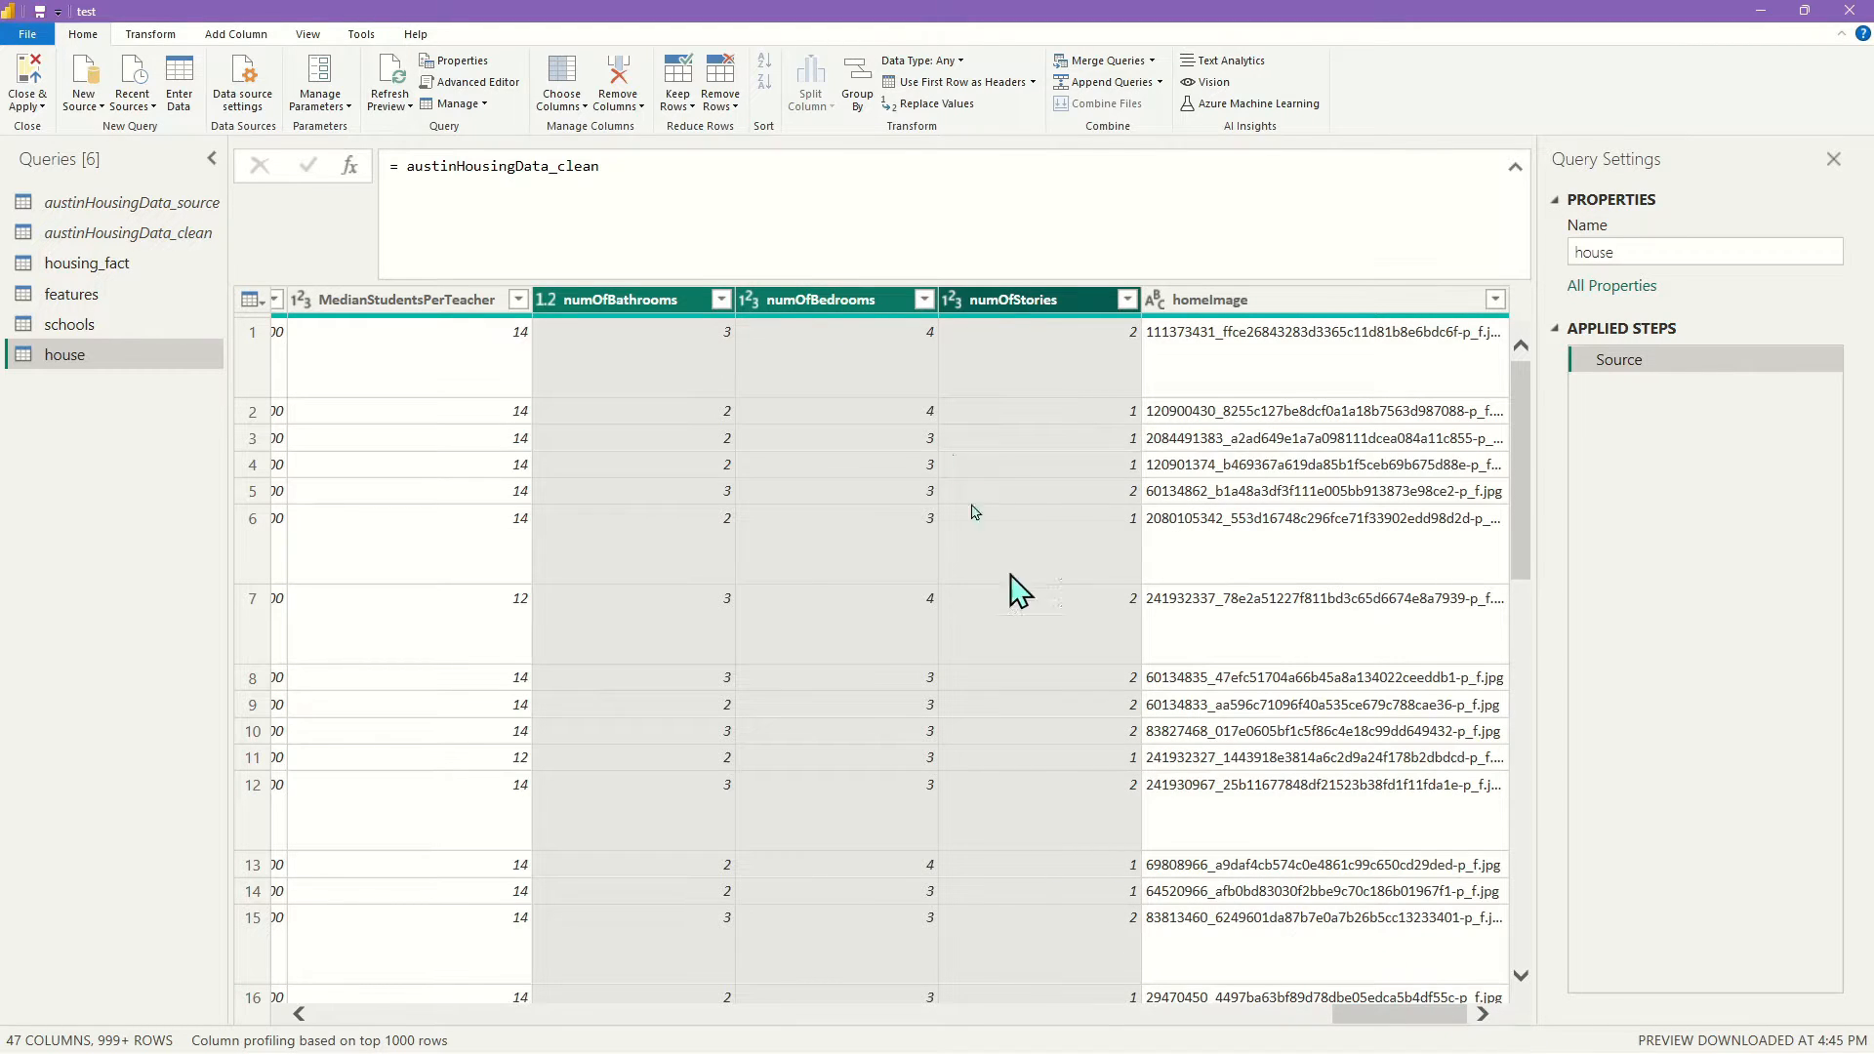
{"action": "right_click", "coordinate": [1025, 302]}
Keep only the selected columns and remove duplicate rows from the house table
{"action": "left_click", "coordinate": [1158, 366]}
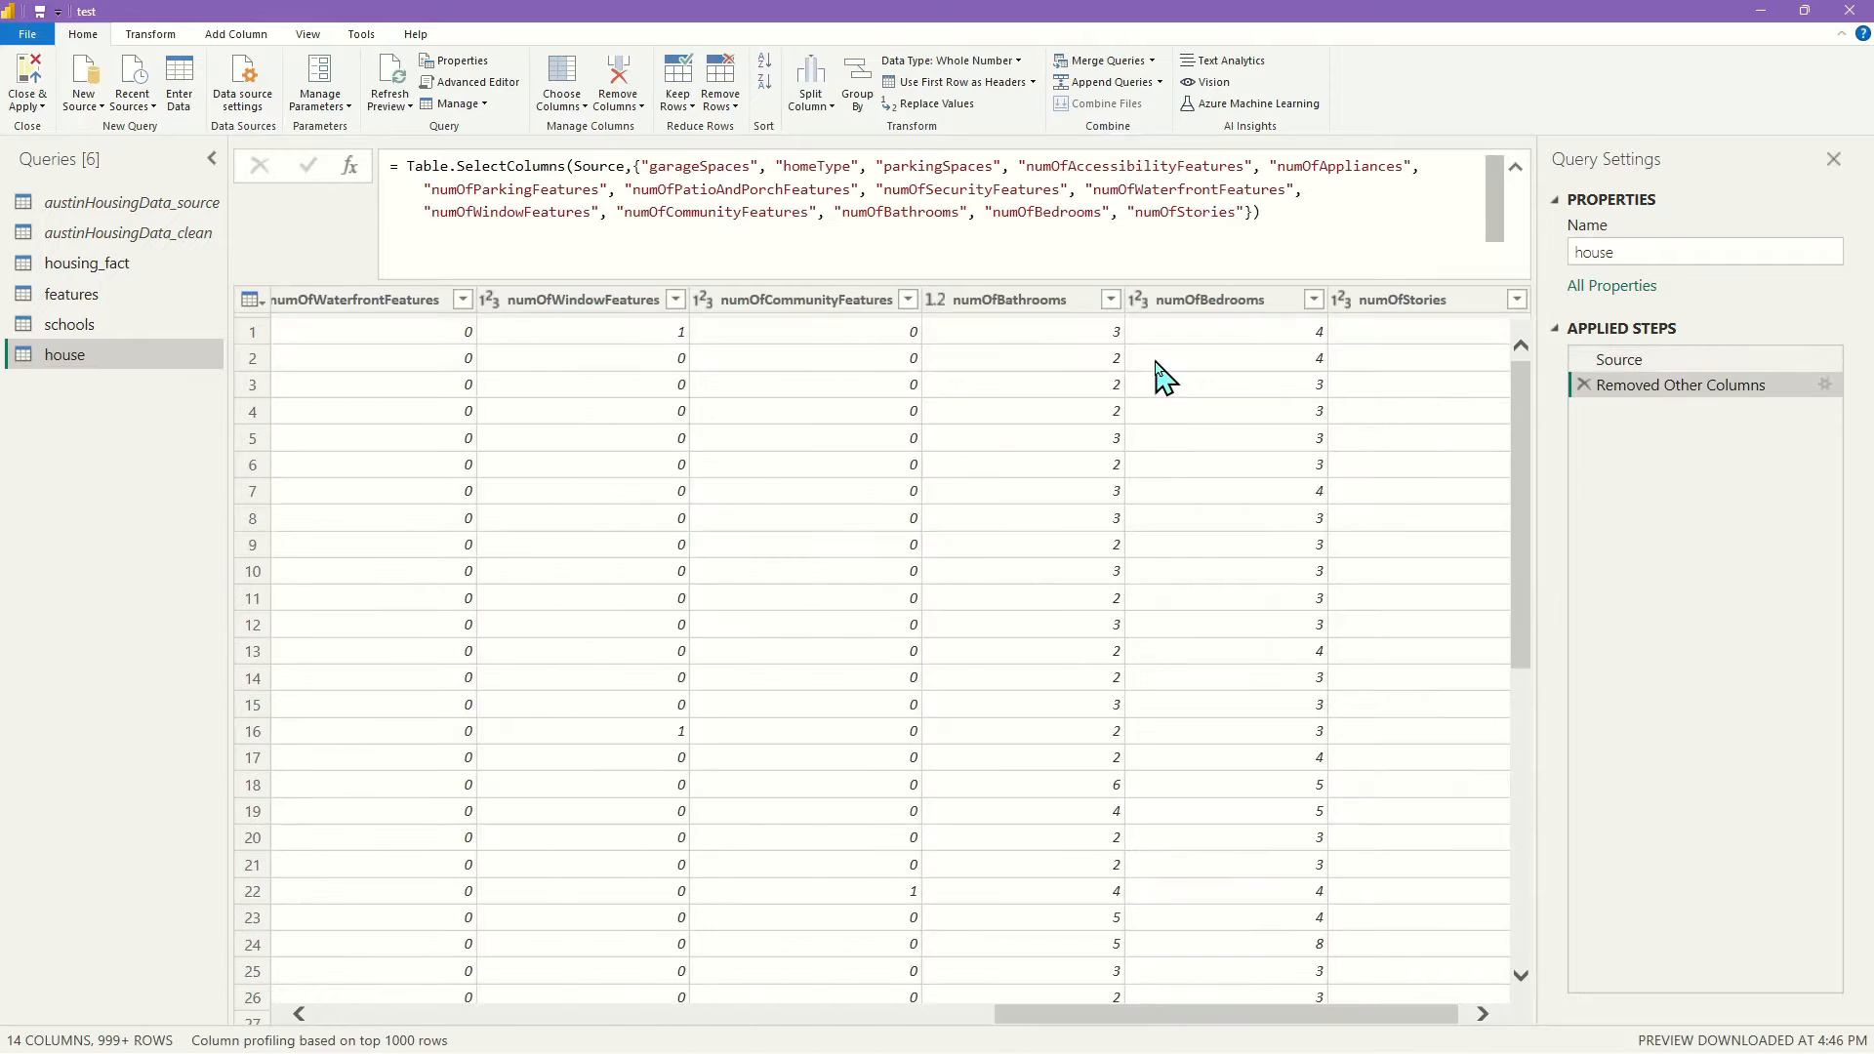
{"action": "left_click_drag", "start_coordinate": [1268, 1029], "coordinate": [405, 1020]}
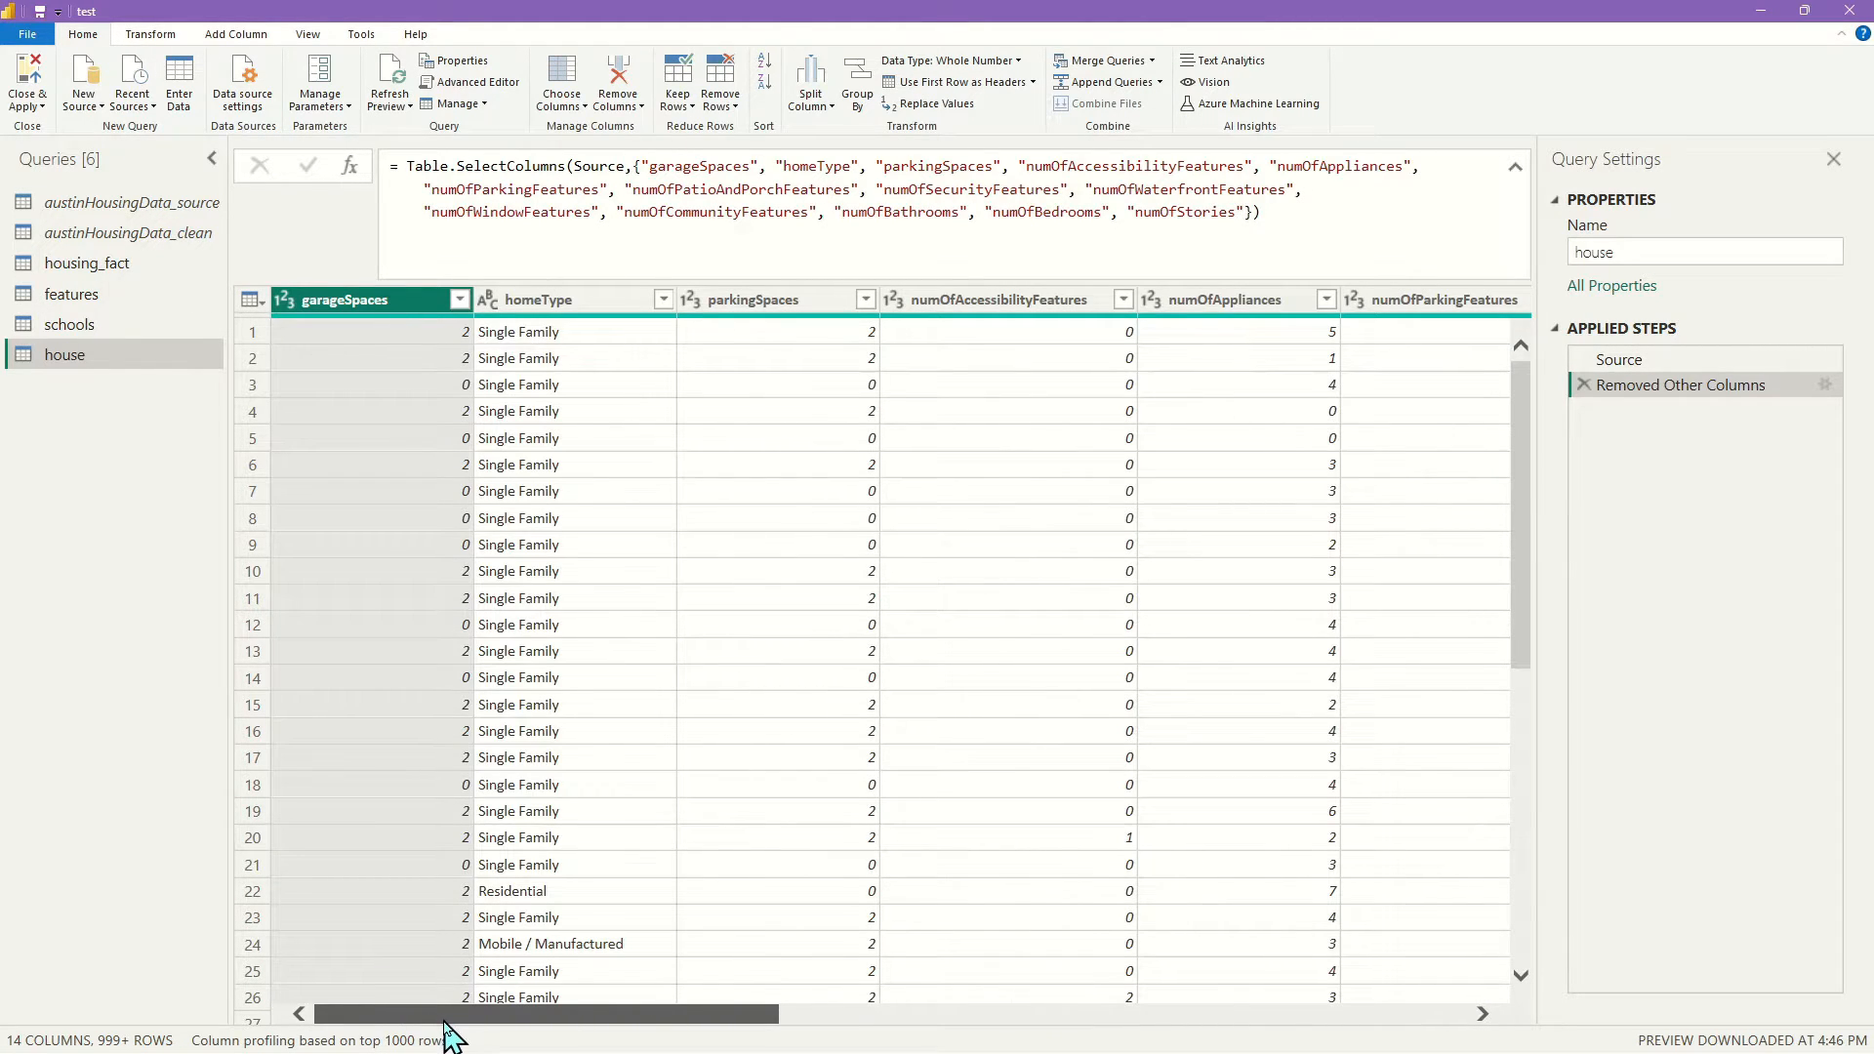
{"action": "left_click_drag", "start_coordinate": [498, 1027], "coordinate": [410, 1025]}
{"action": "left_click", "coordinate": [257, 305]}
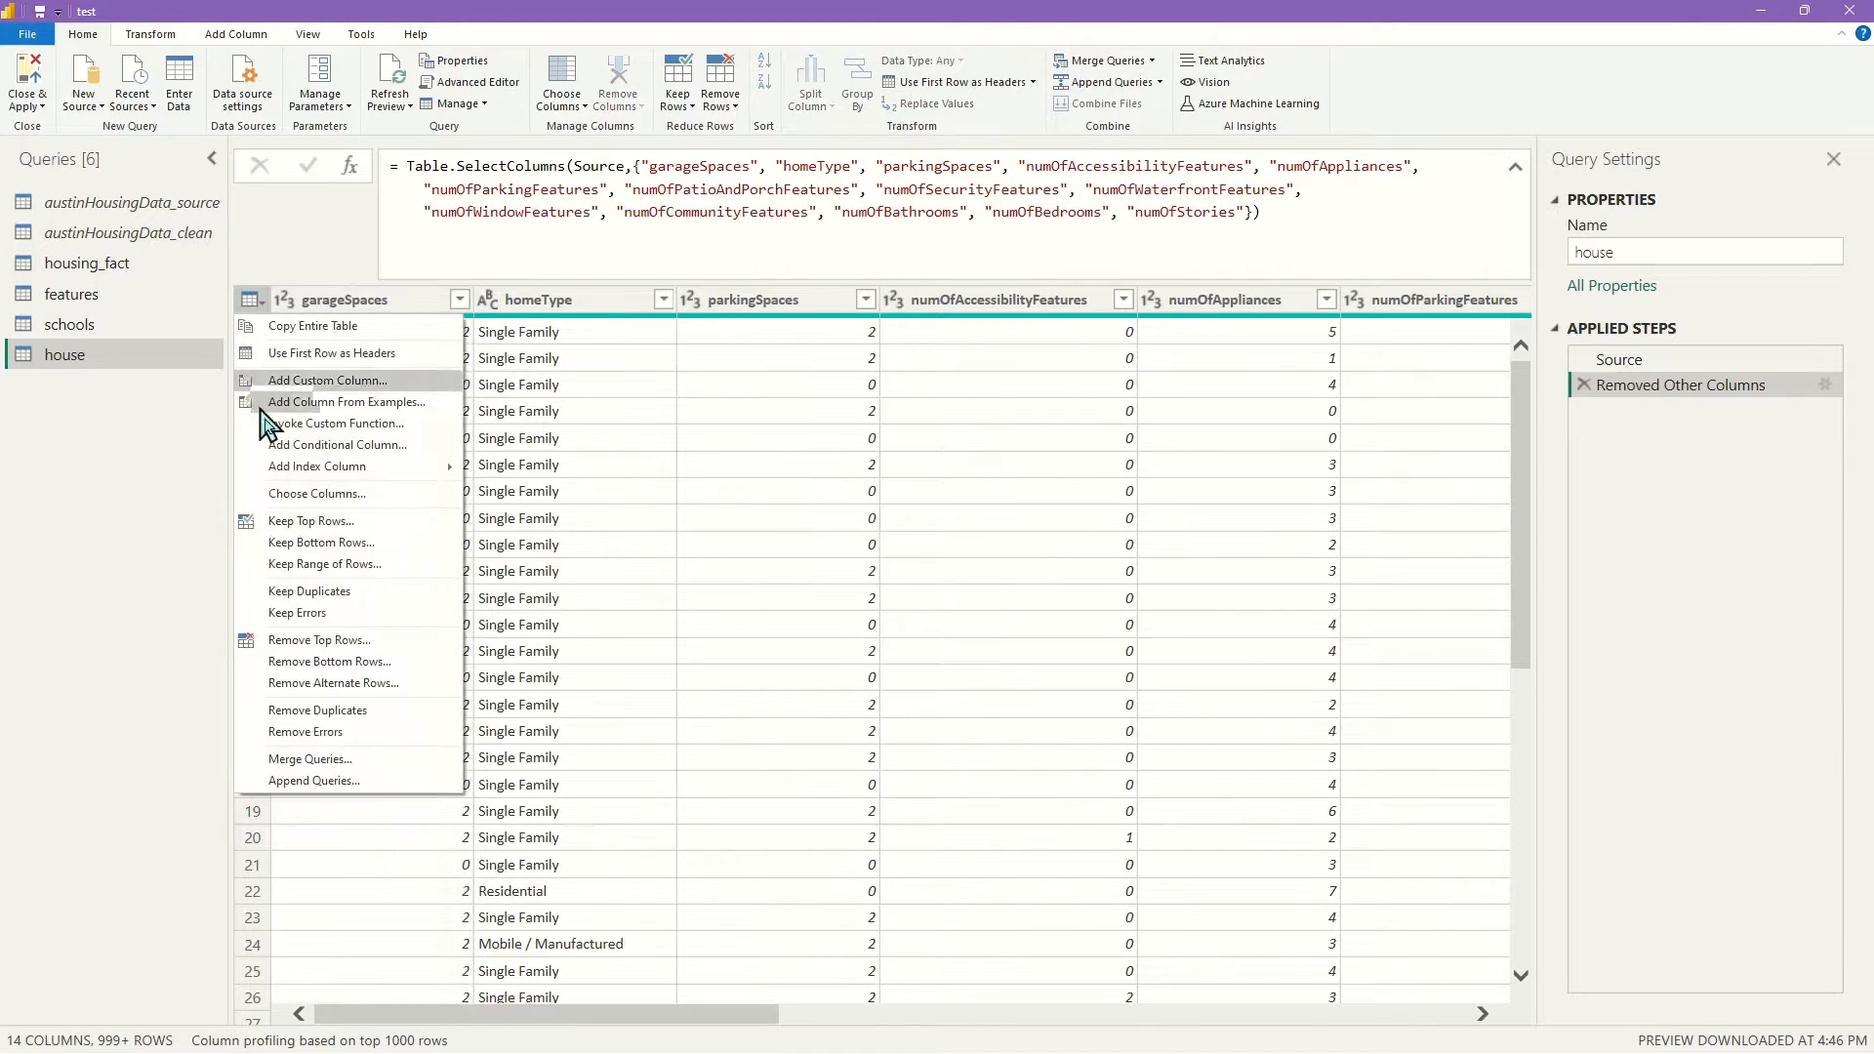
{"action": "left_click", "coordinate": [377, 723]}
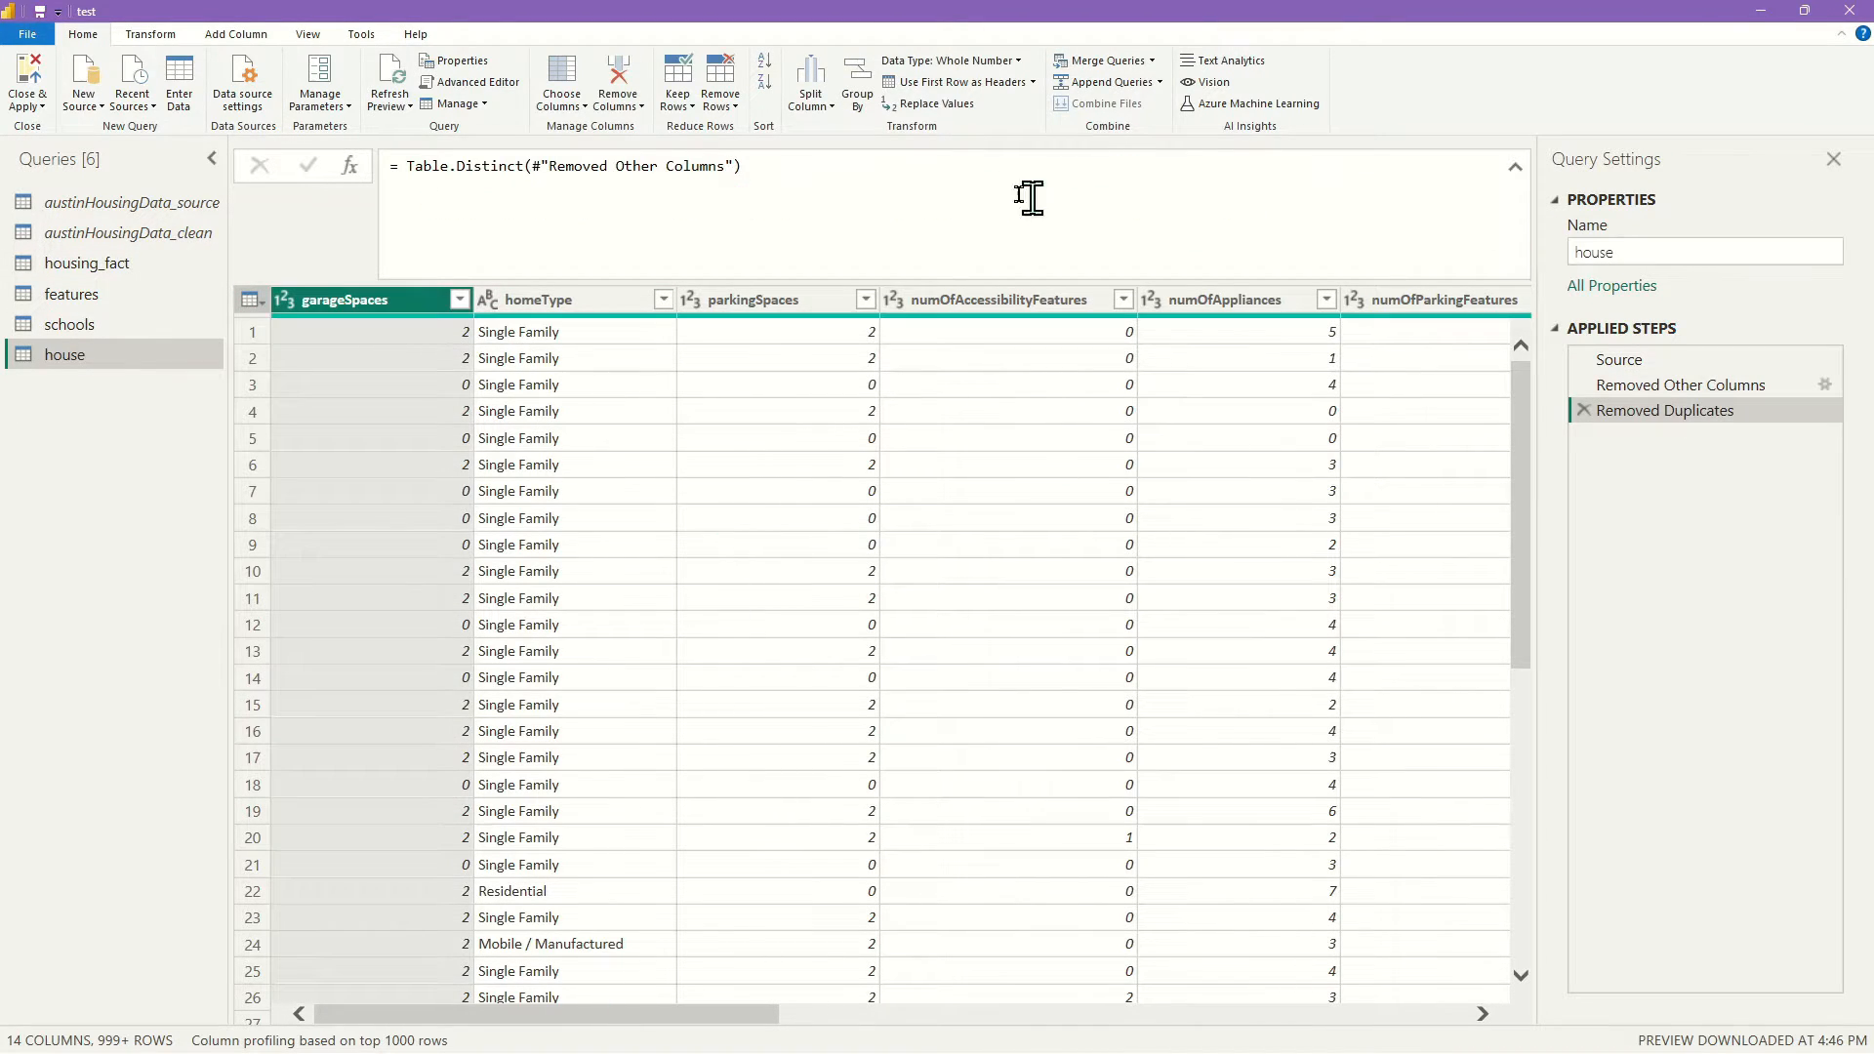
Add an index column starting at 1 and rename it house_key
{"action": "left_click", "coordinate": [240, 35]}
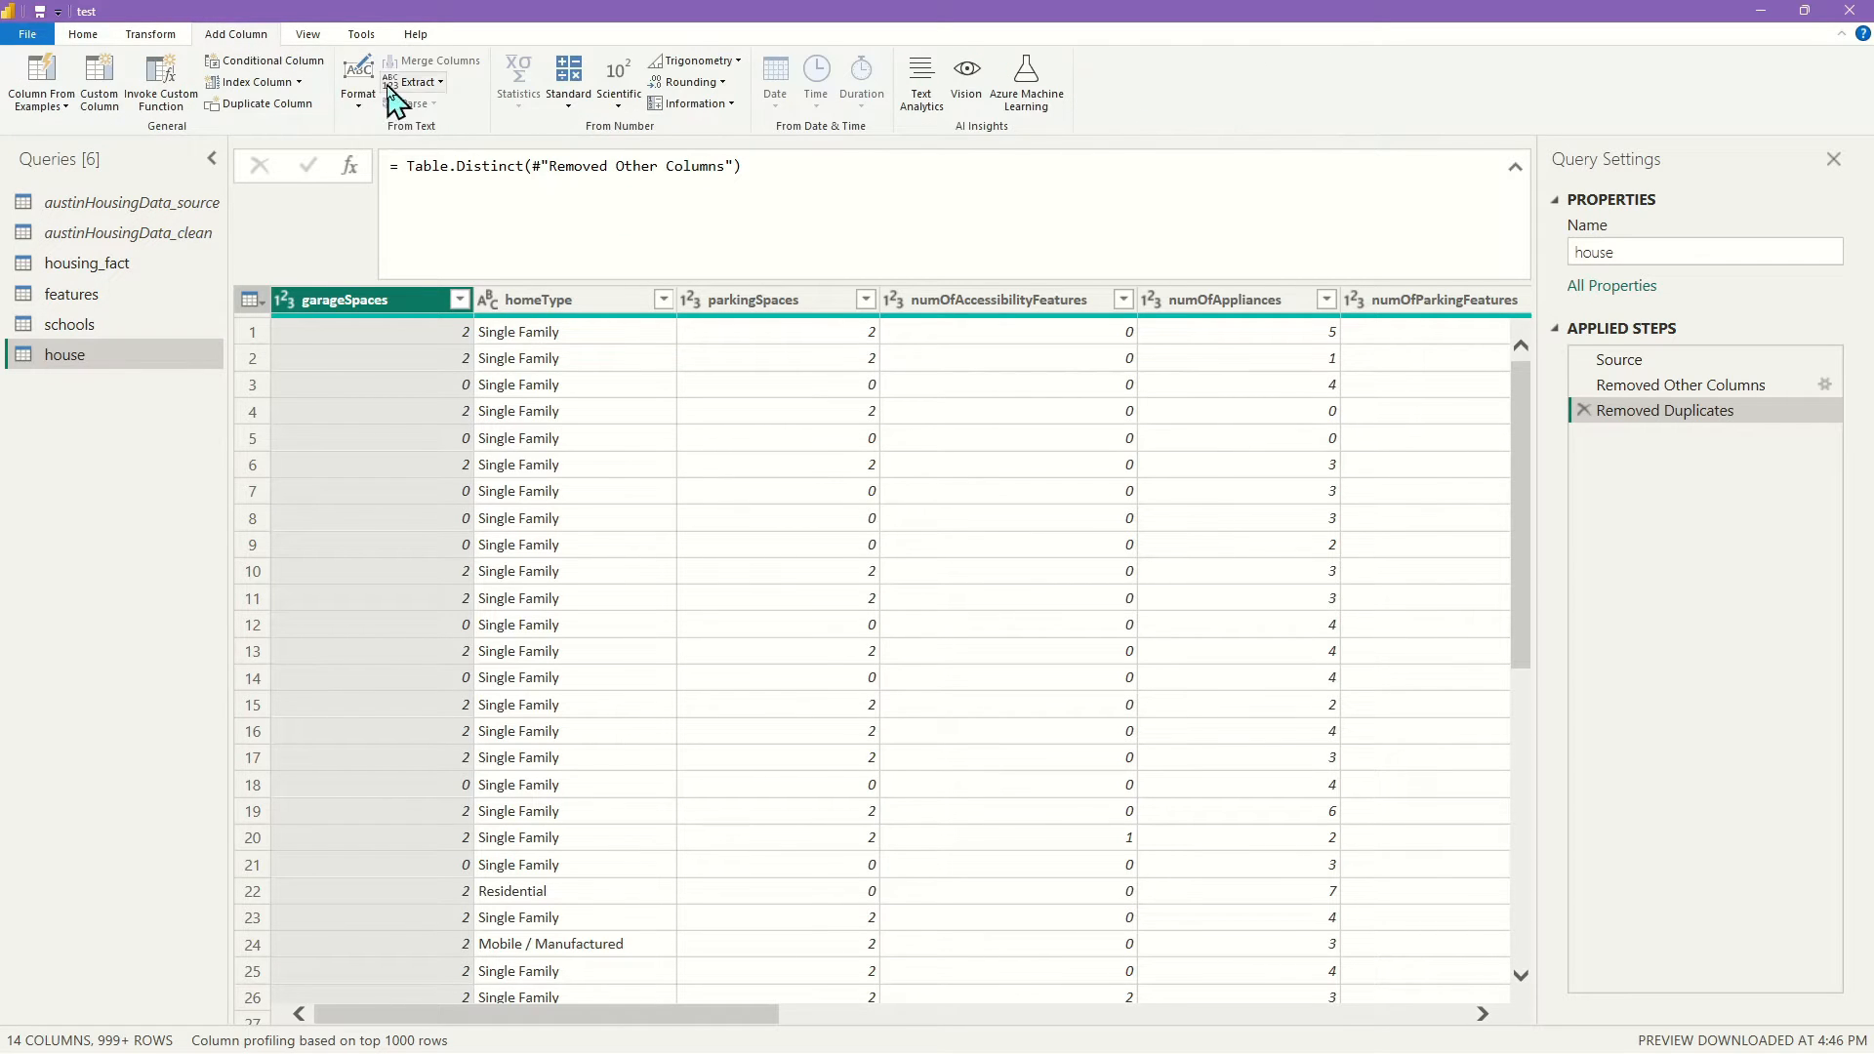
{"action": "left_click", "coordinate": [298, 82]}
{"action": "left_click", "coordinate": [278, 140]}
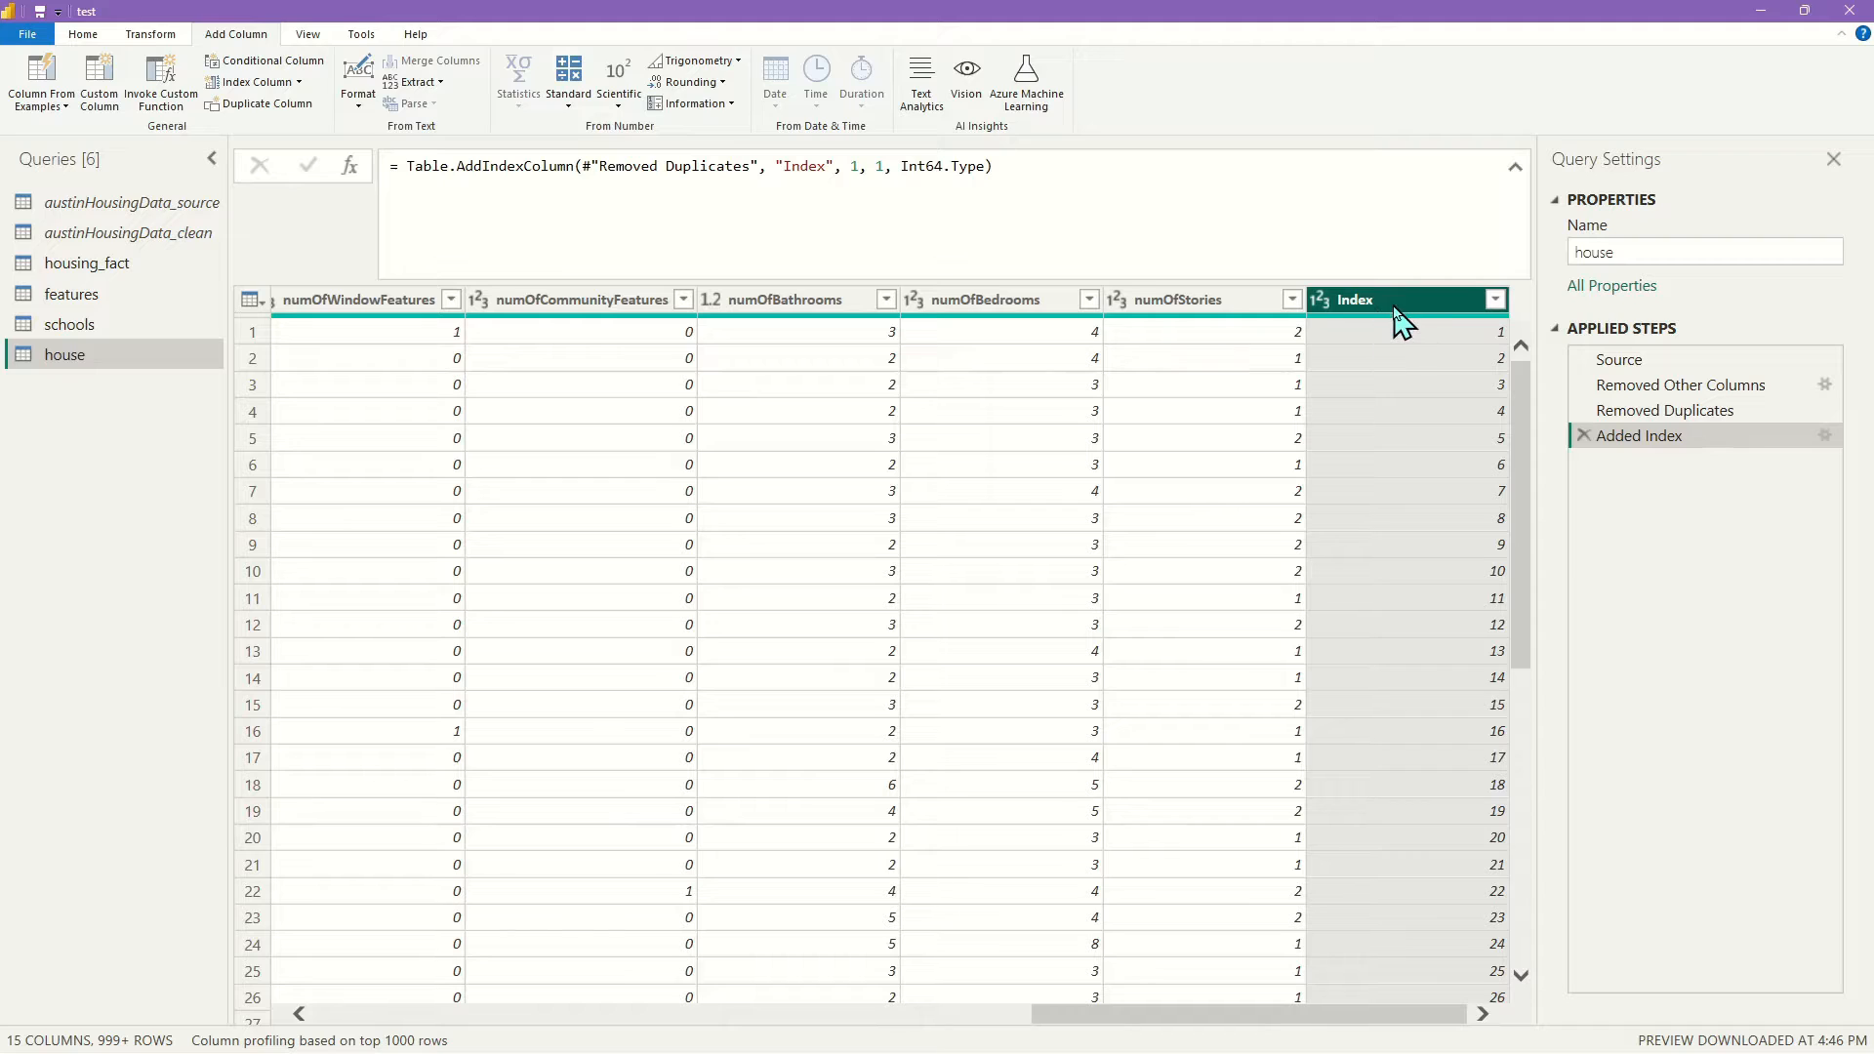
{"action": "double_click", "coordinate": [1367, 302]}
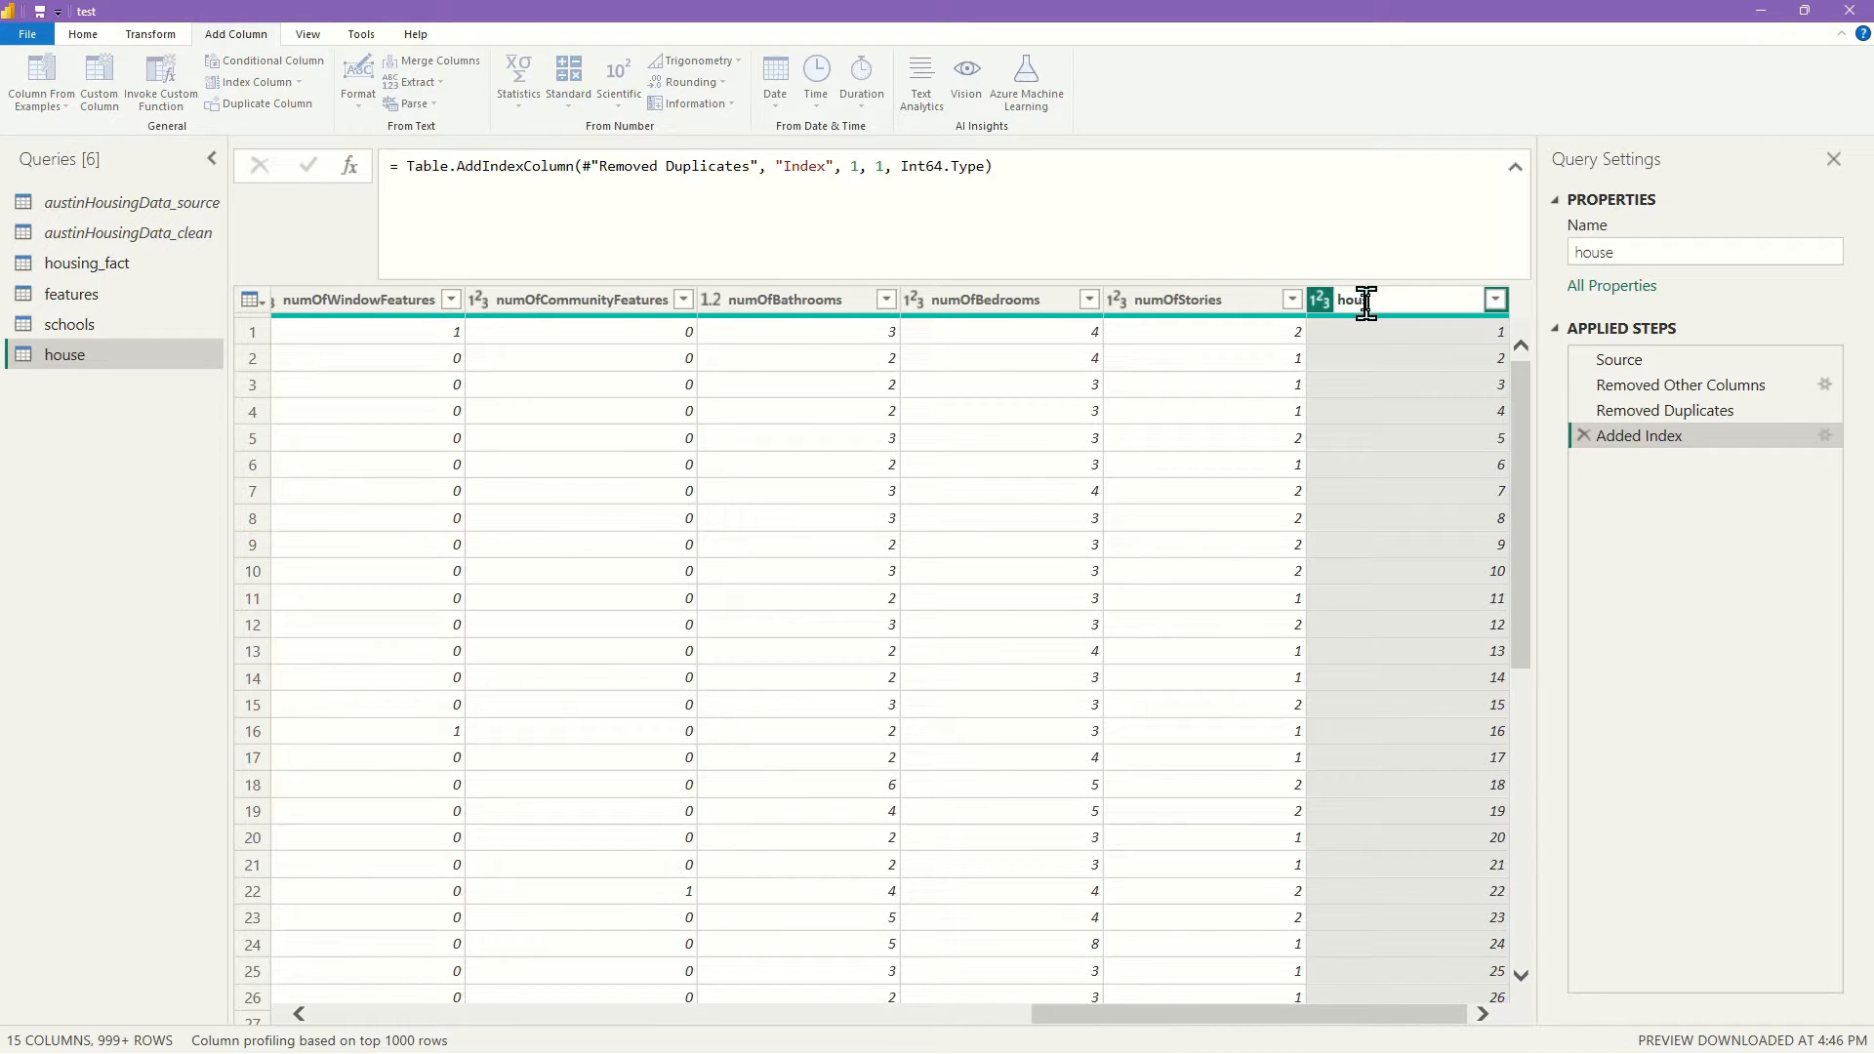
{"action": "key", "text": "Return"}
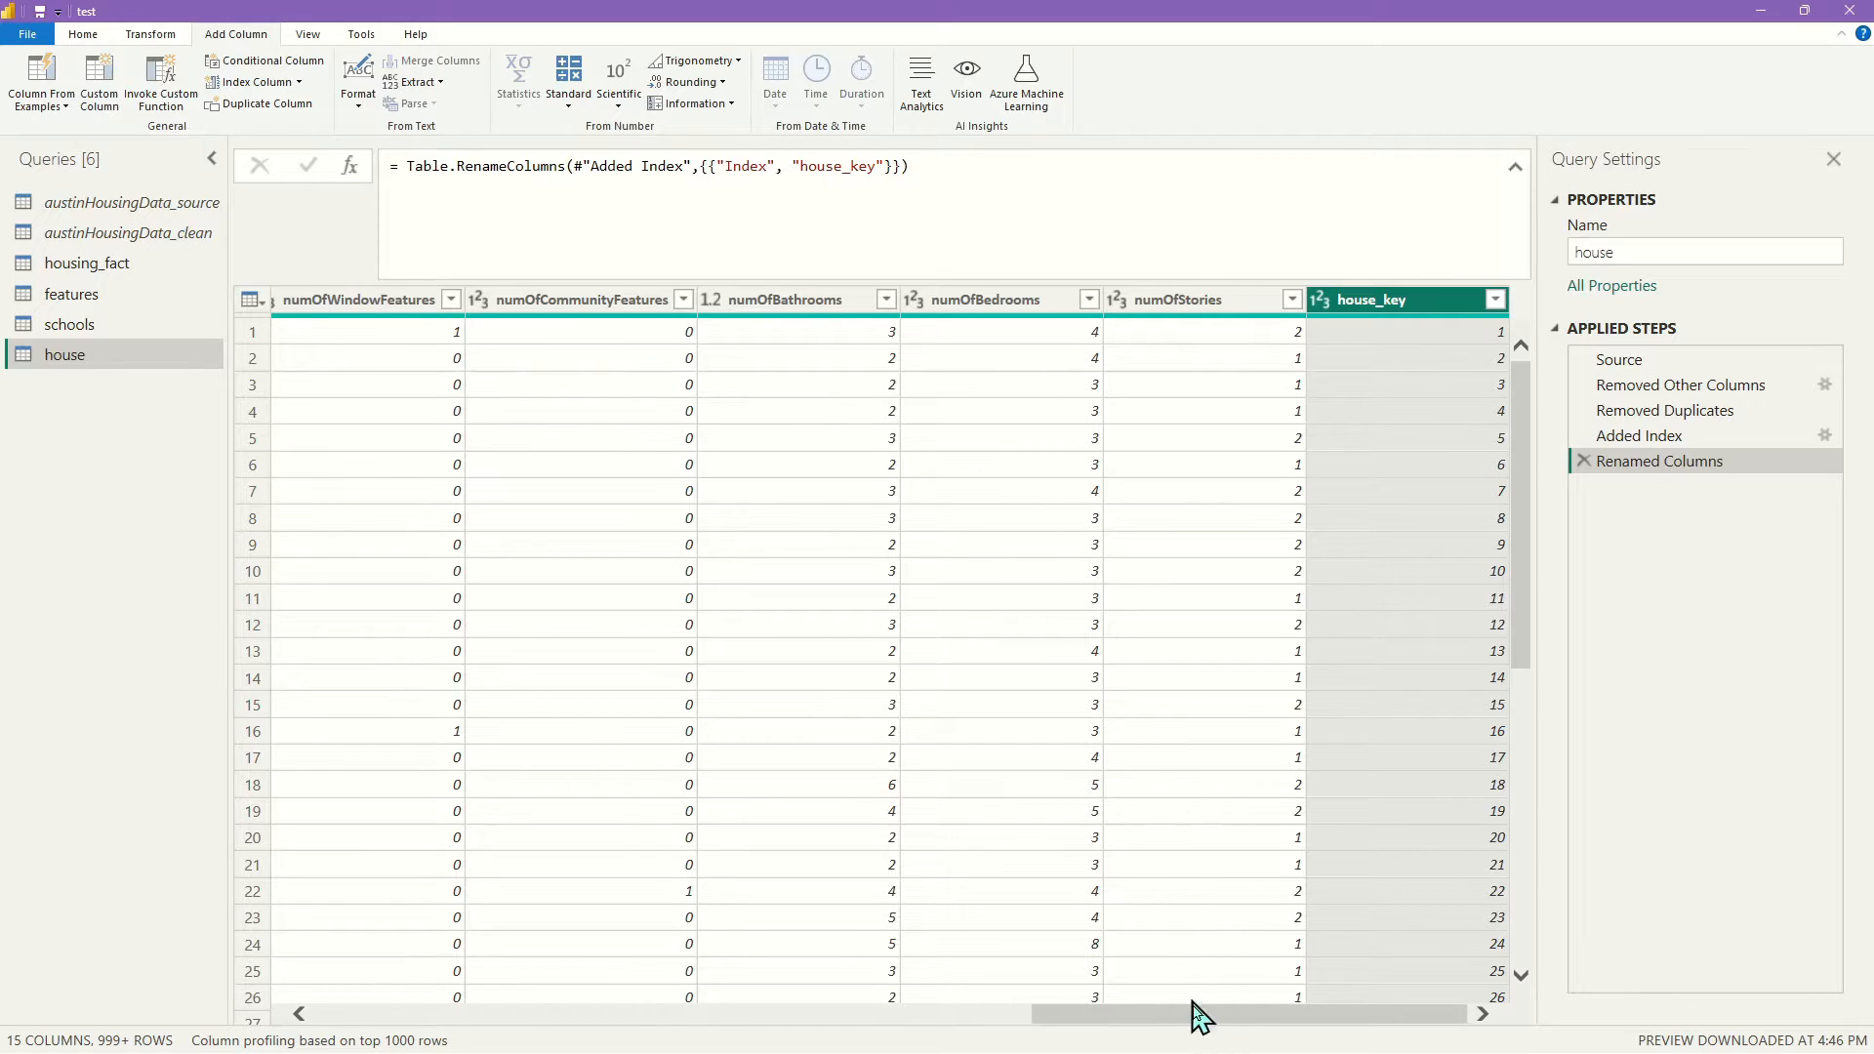
{"action": "left_click_drag", "start_coordinate": [1199, 1015], "coordinate": [368, 1038]}
{"action": "left_click_drag", "start_coordinate": [1275, 1021], "coordinate": [306, 1015]}
Start a Merge Queries on housing_fact with the house query as the second table
{"action": "left_click", "coordinate": [98, 261]}
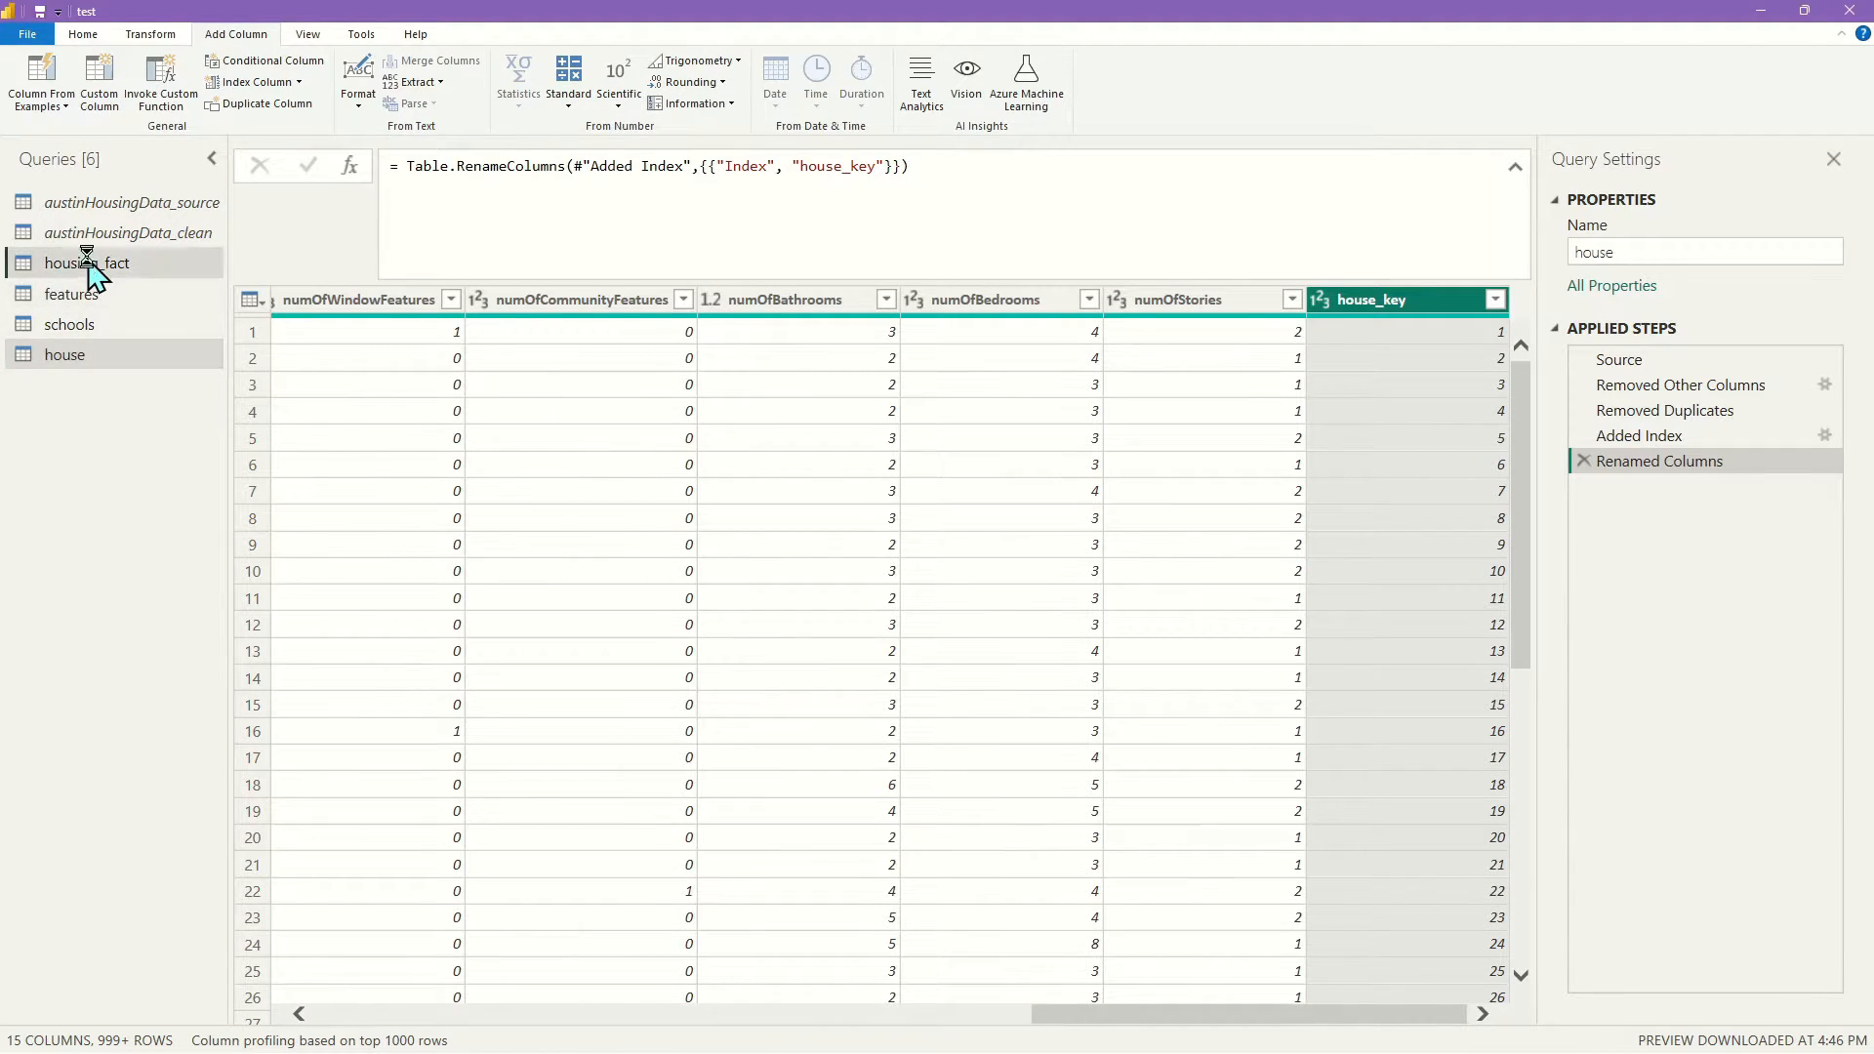
{"action": "left_click_drag", "start_coordinate": [478, 1017], "coordinate": [1530, 1049]}
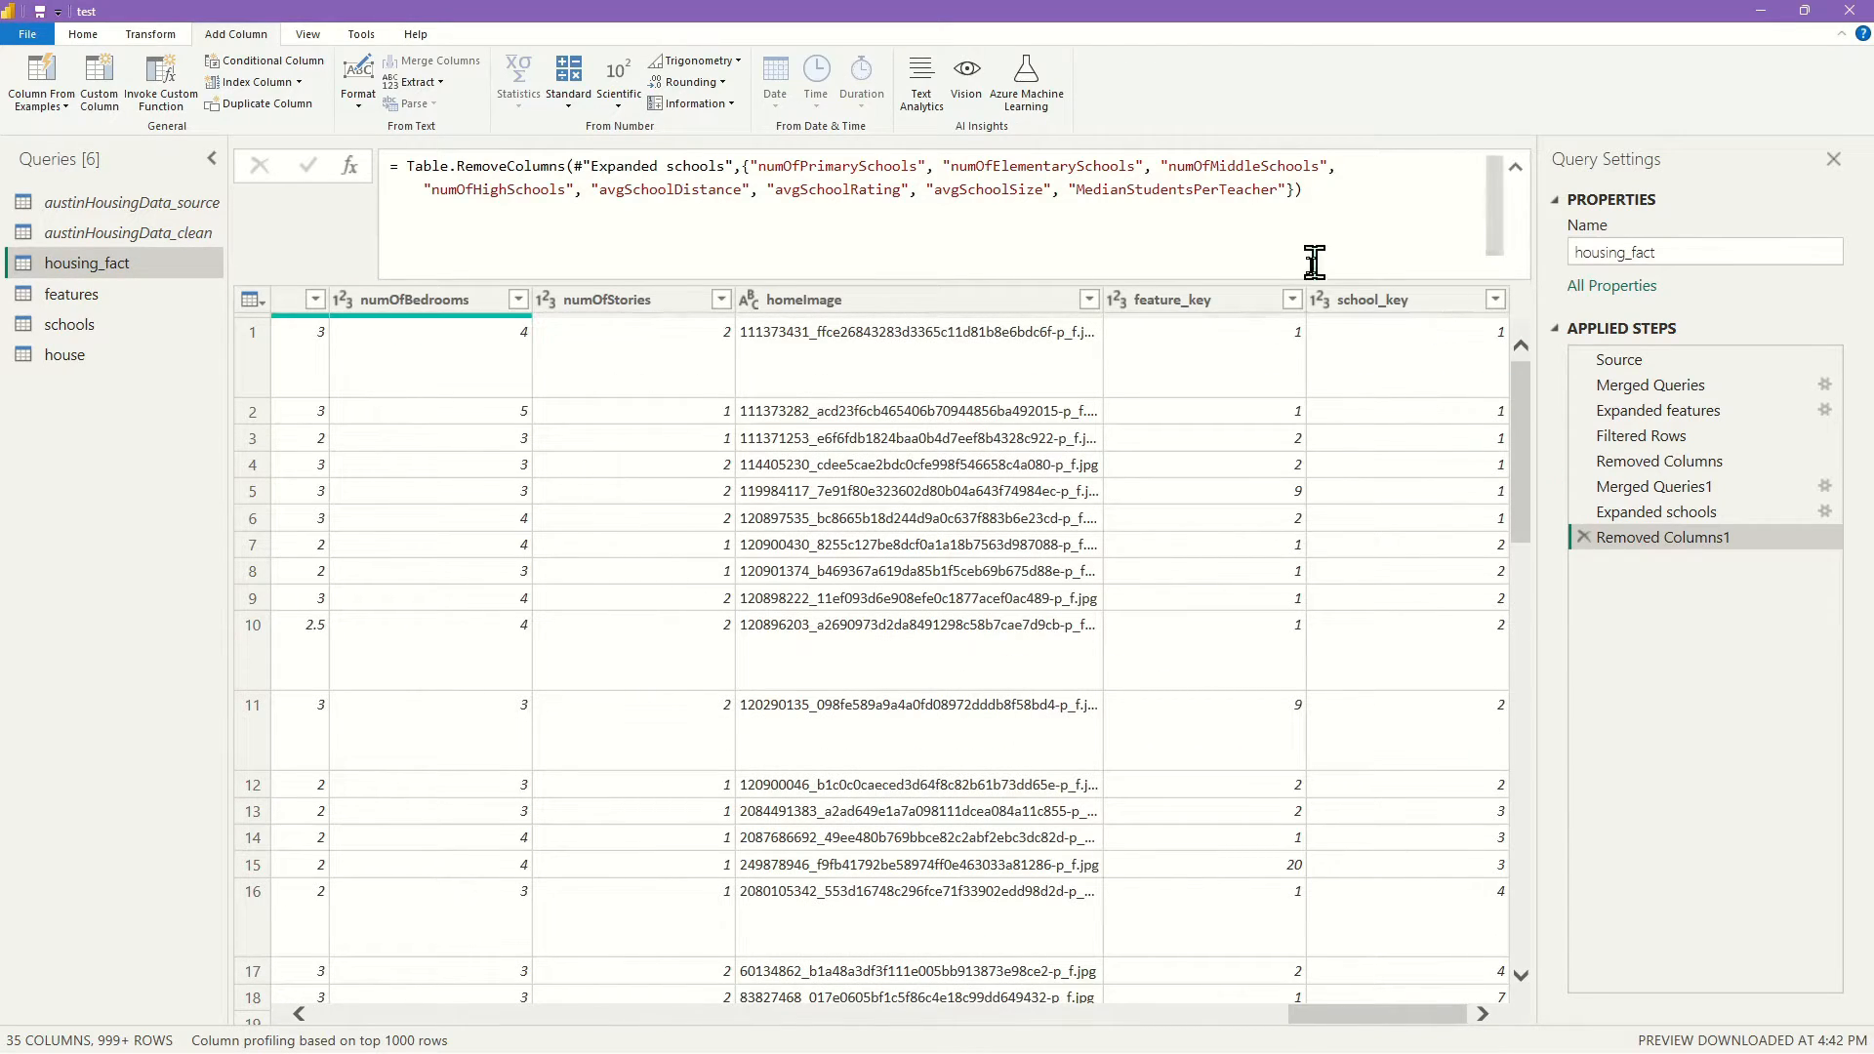
{"action": "left_click", "coordinate": [99, 35]}
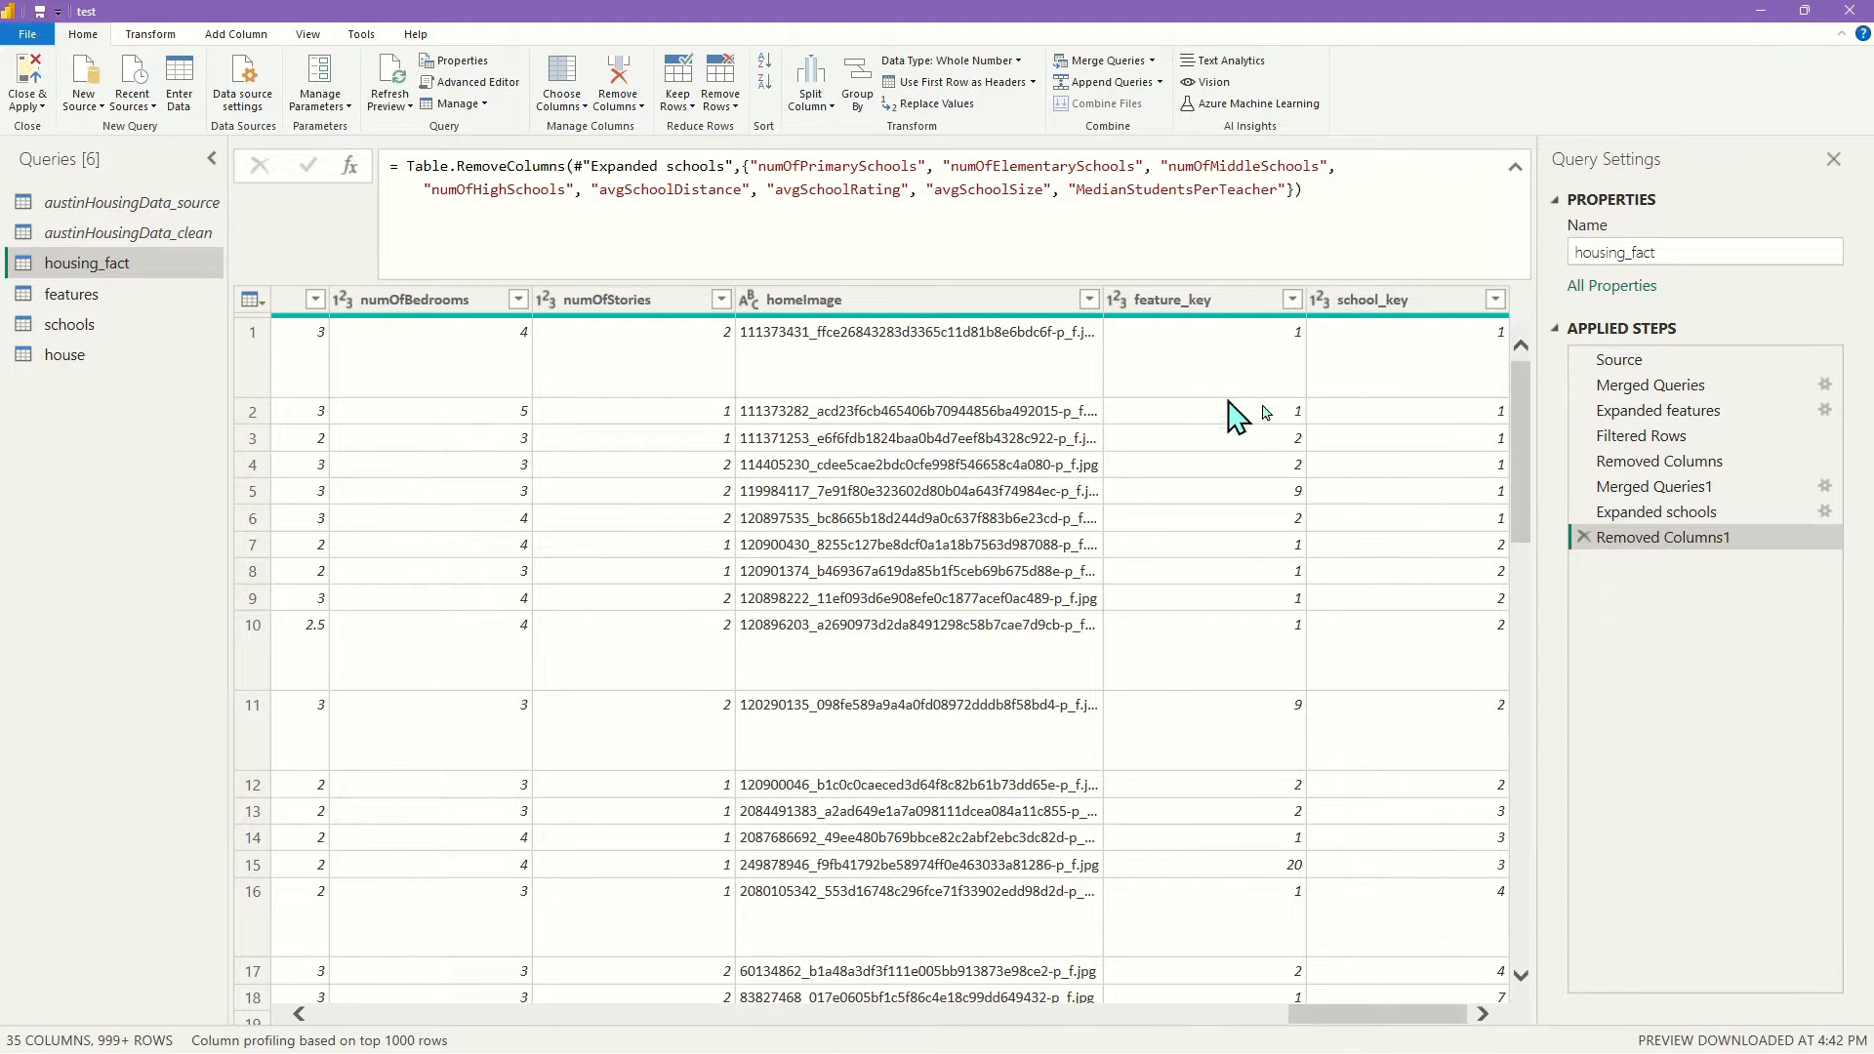
{"action": "left_click", "coordinate": [1103, 60]}
{"action": "left_click", "coordinate": [666, 493]}
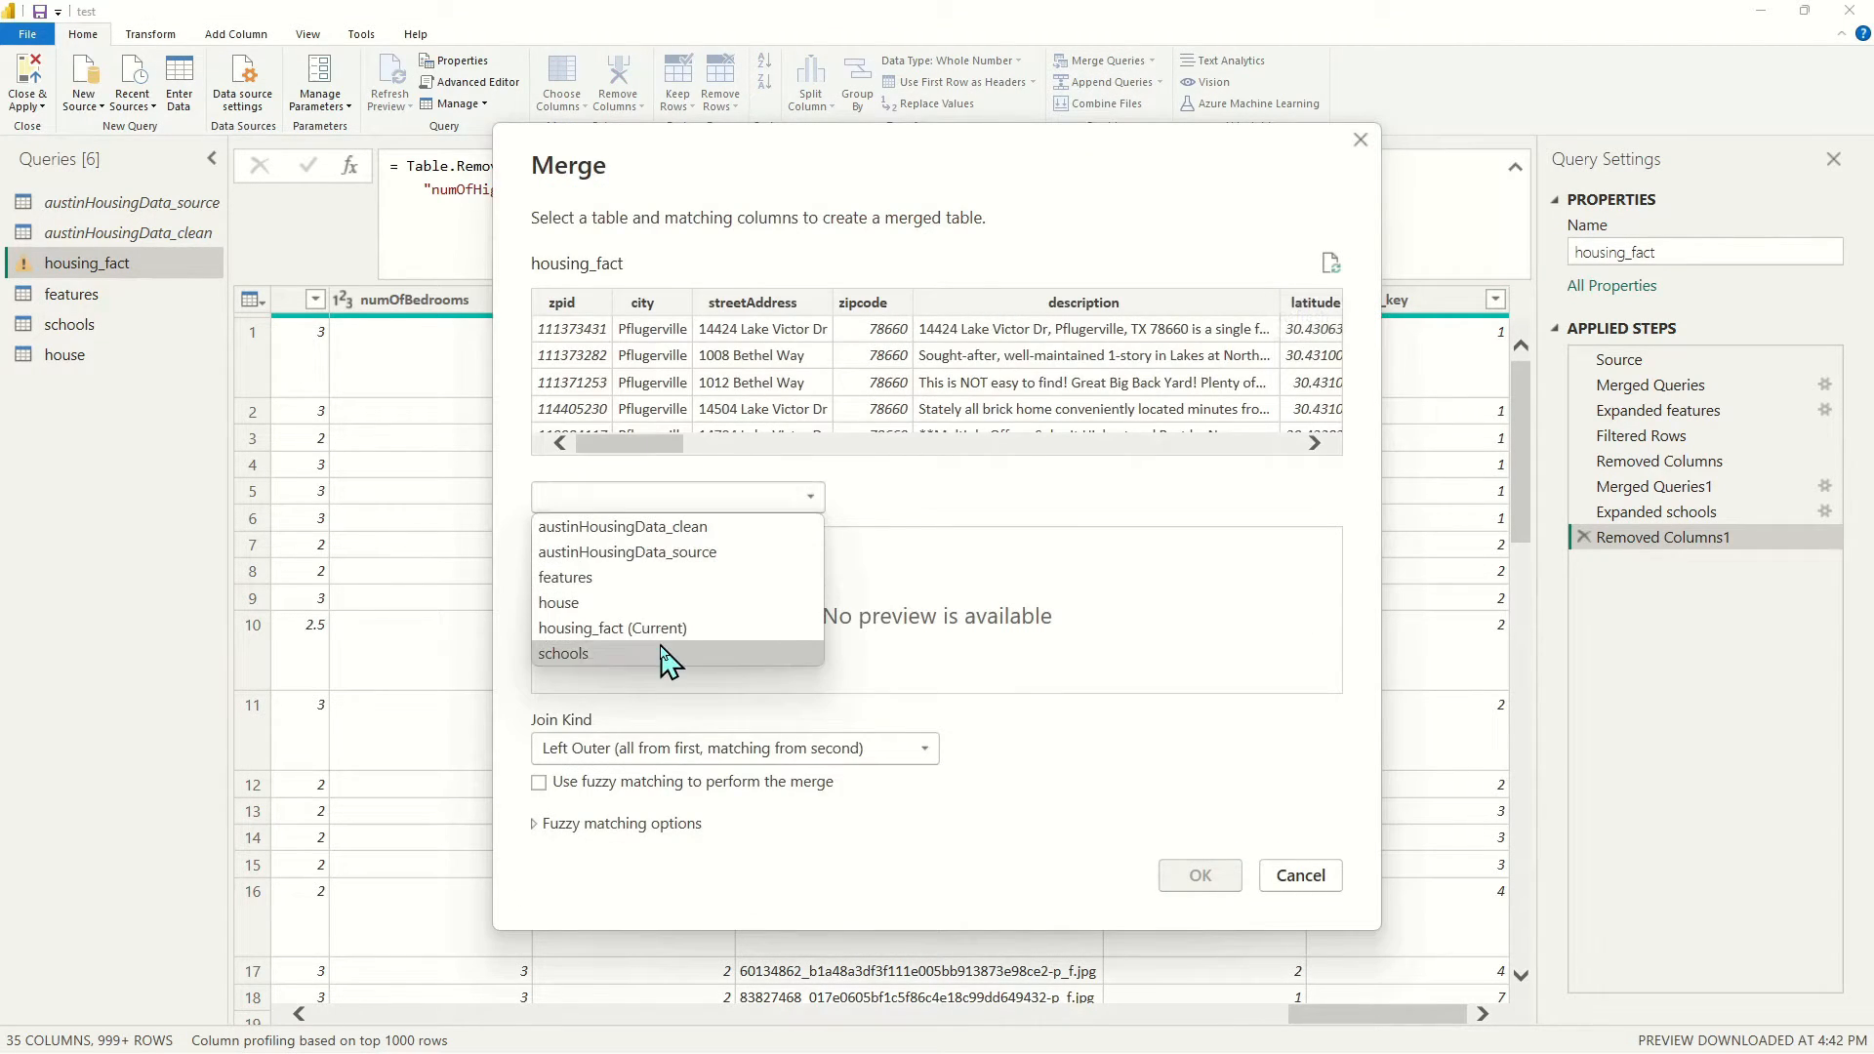
{"action": "left_click", "coordinate": [650, 603]}
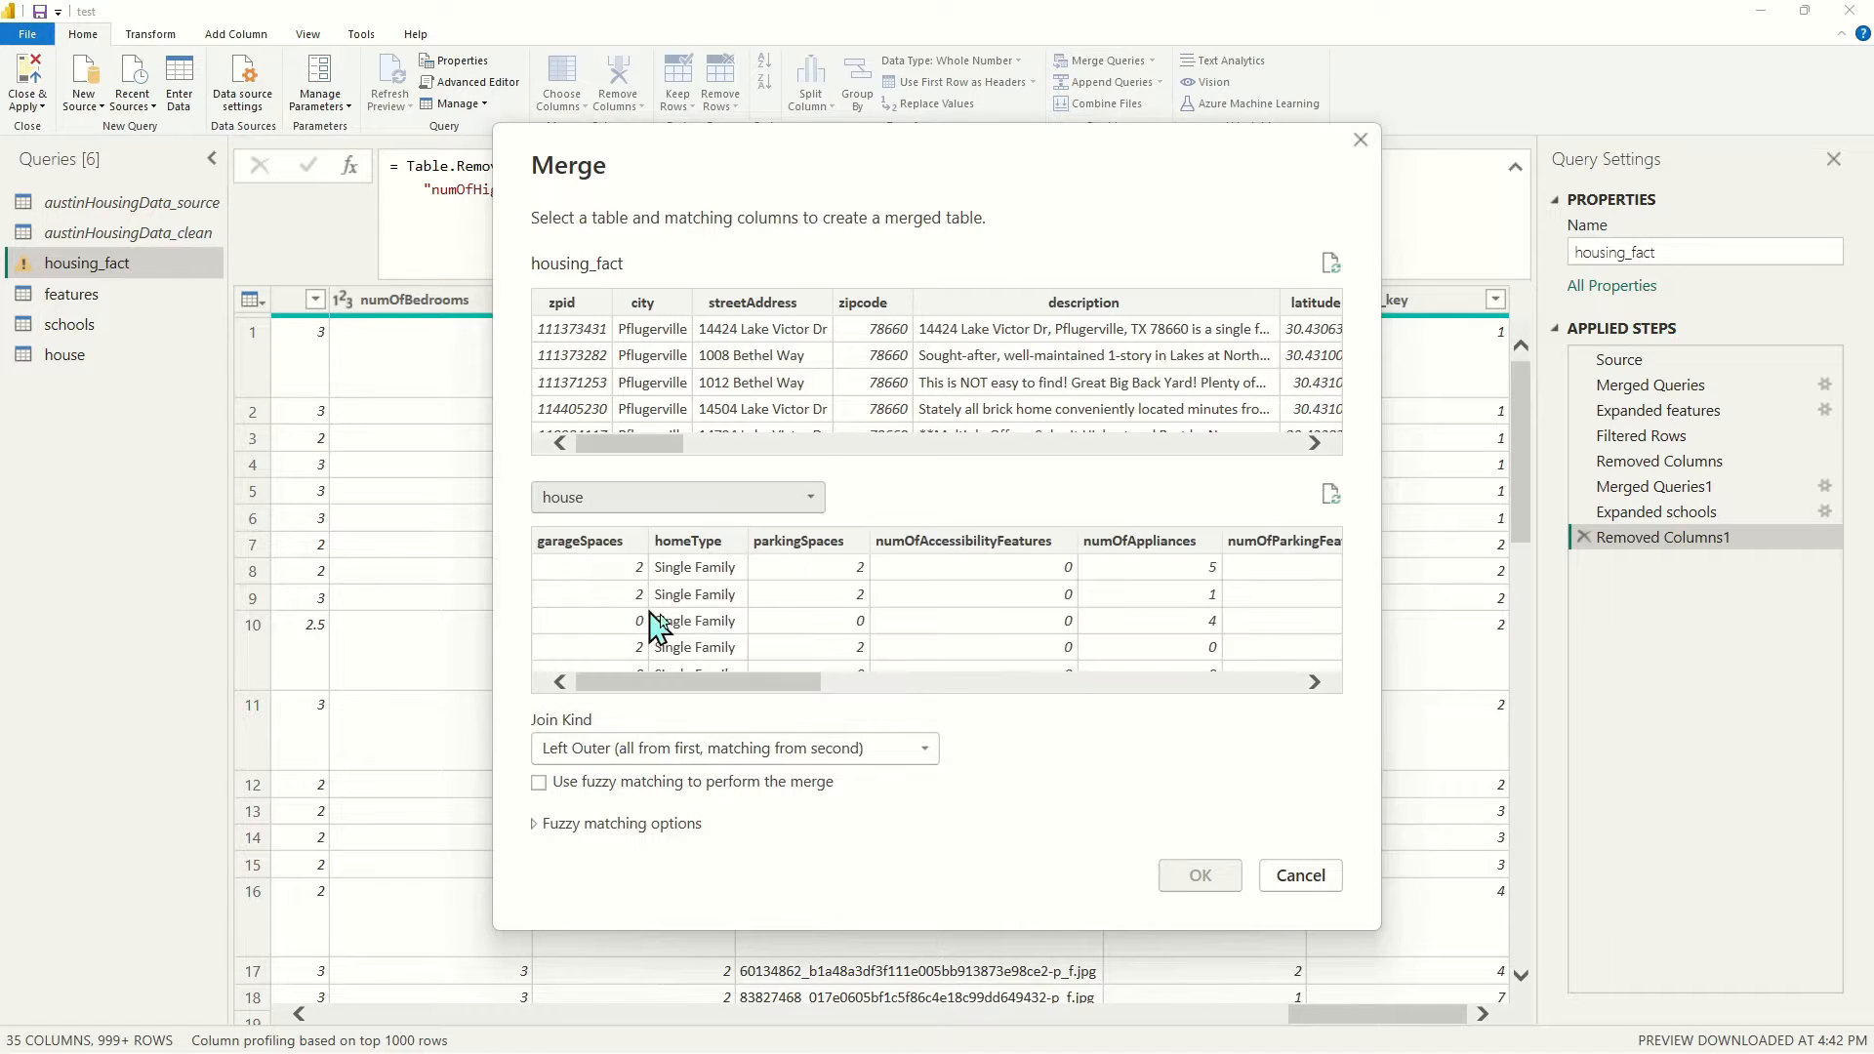
{"action": "left_click_drag", "start_coordinate": [669, 449], "coordinate": [806, 446]}
Match garageSpaces, homeType, parkingSpaces and numOfAccessibilityFeatures between both tables
{"action": "left_click", "coordinate": [593, 299]}
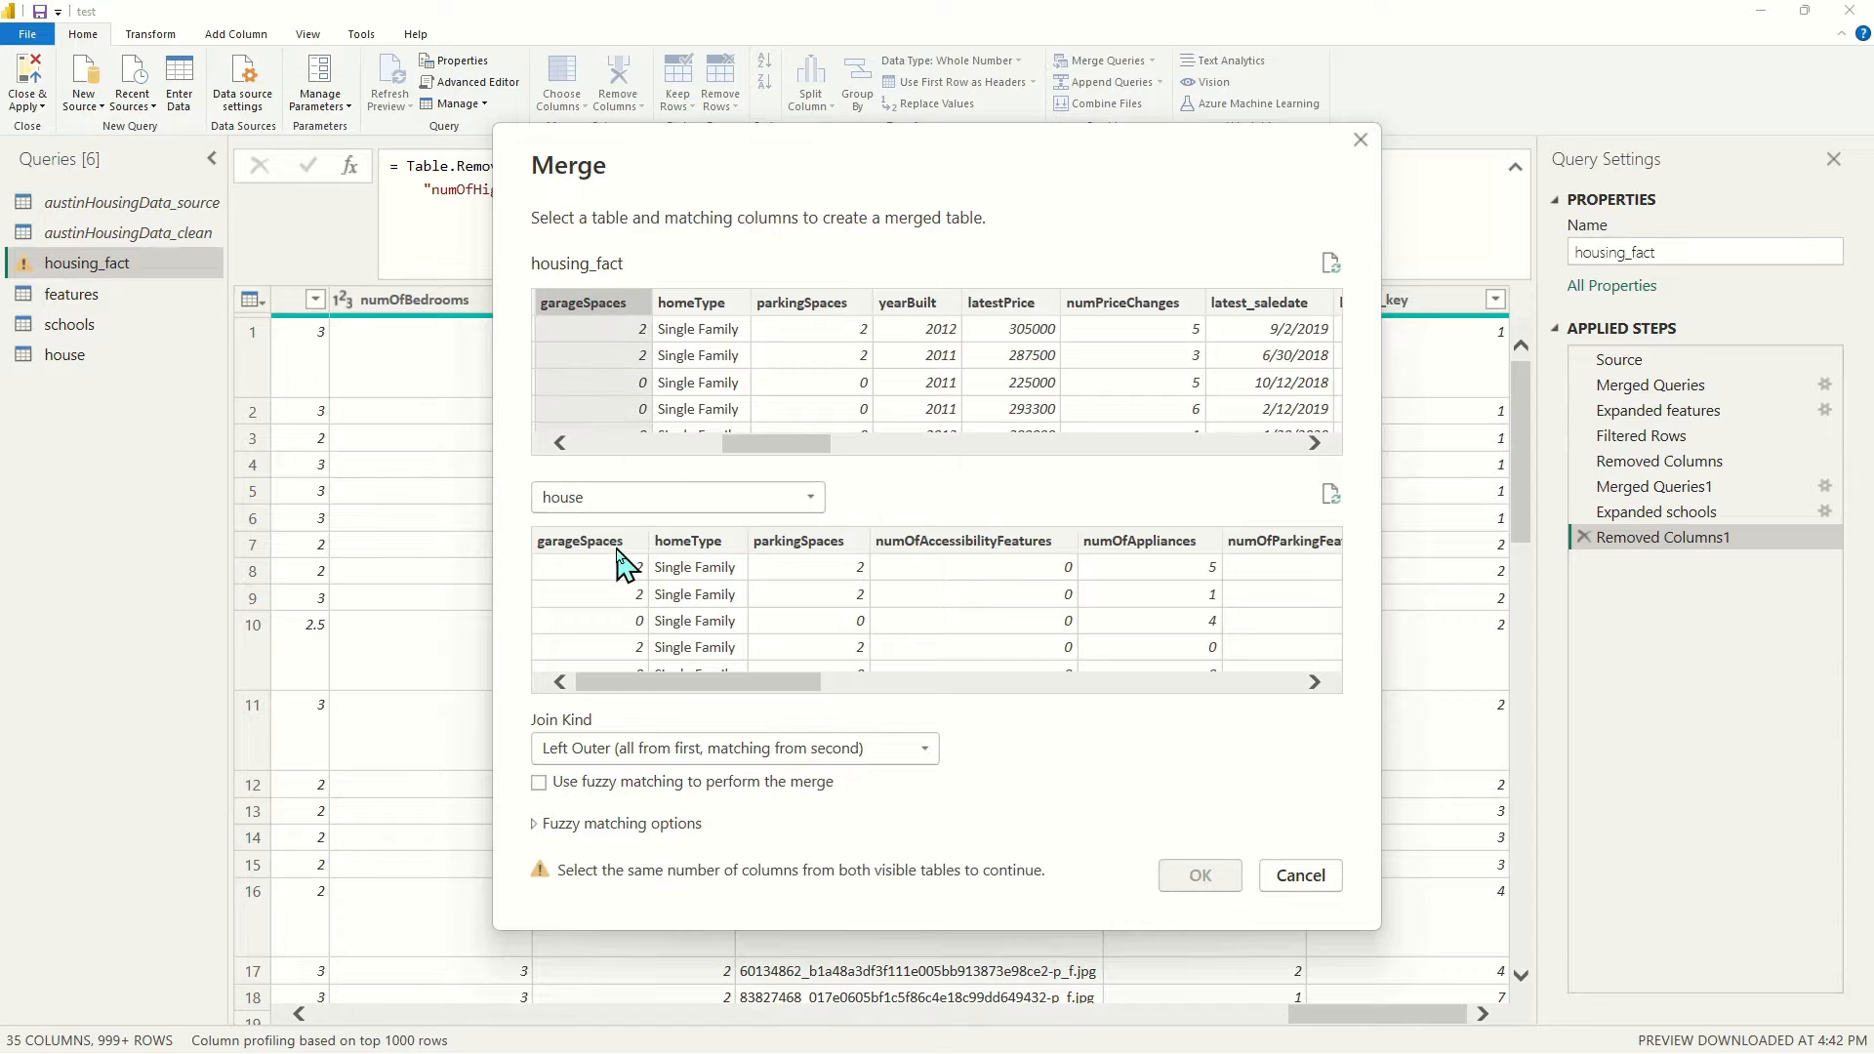
{"action": "left_click", "coordinate": [621, 547]}
{"action": "left_click", "coordinate": [705, 303], "text": "ctrl"}
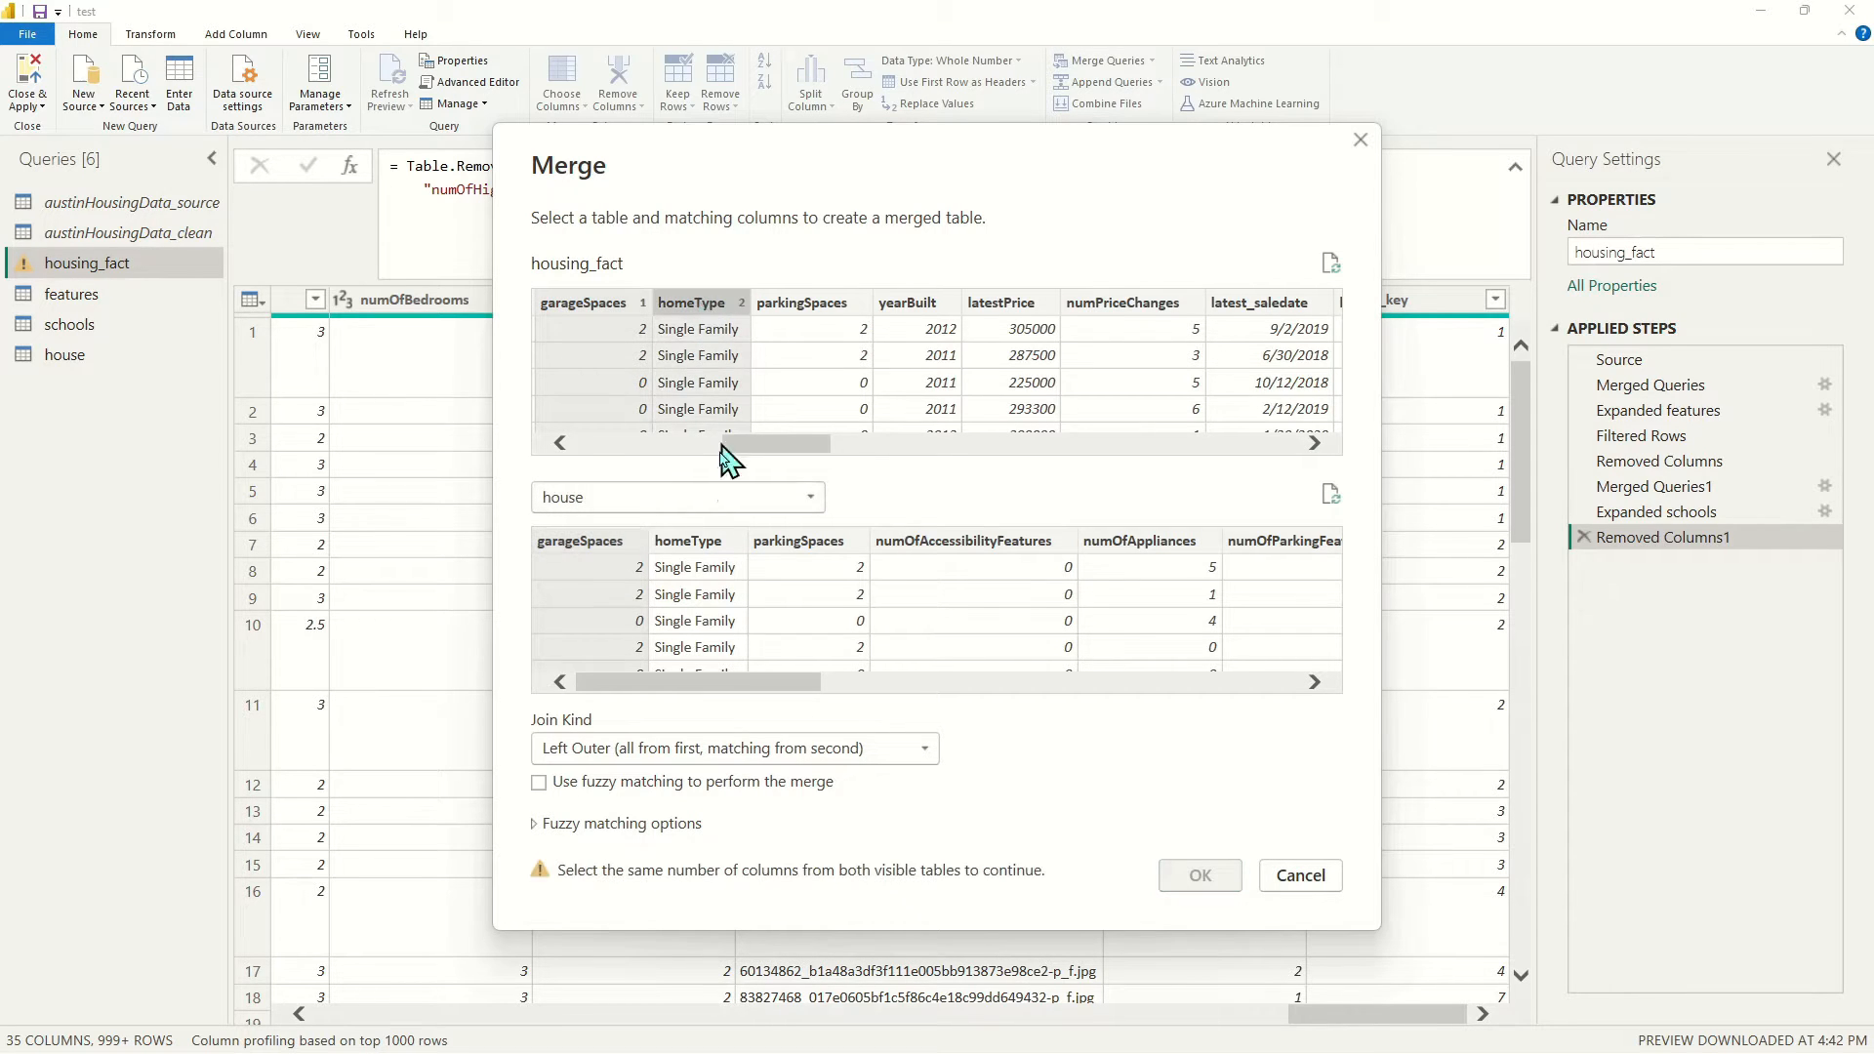
{"action": "left_click", "coordinate": [692, 552], "text": "ctrl"}
{"action": "left_click", "coordinate": [817, 304], "text": "ctrl"}
{"action": "left_click", "coordinate": [818, 552], "text": "ctrl"}
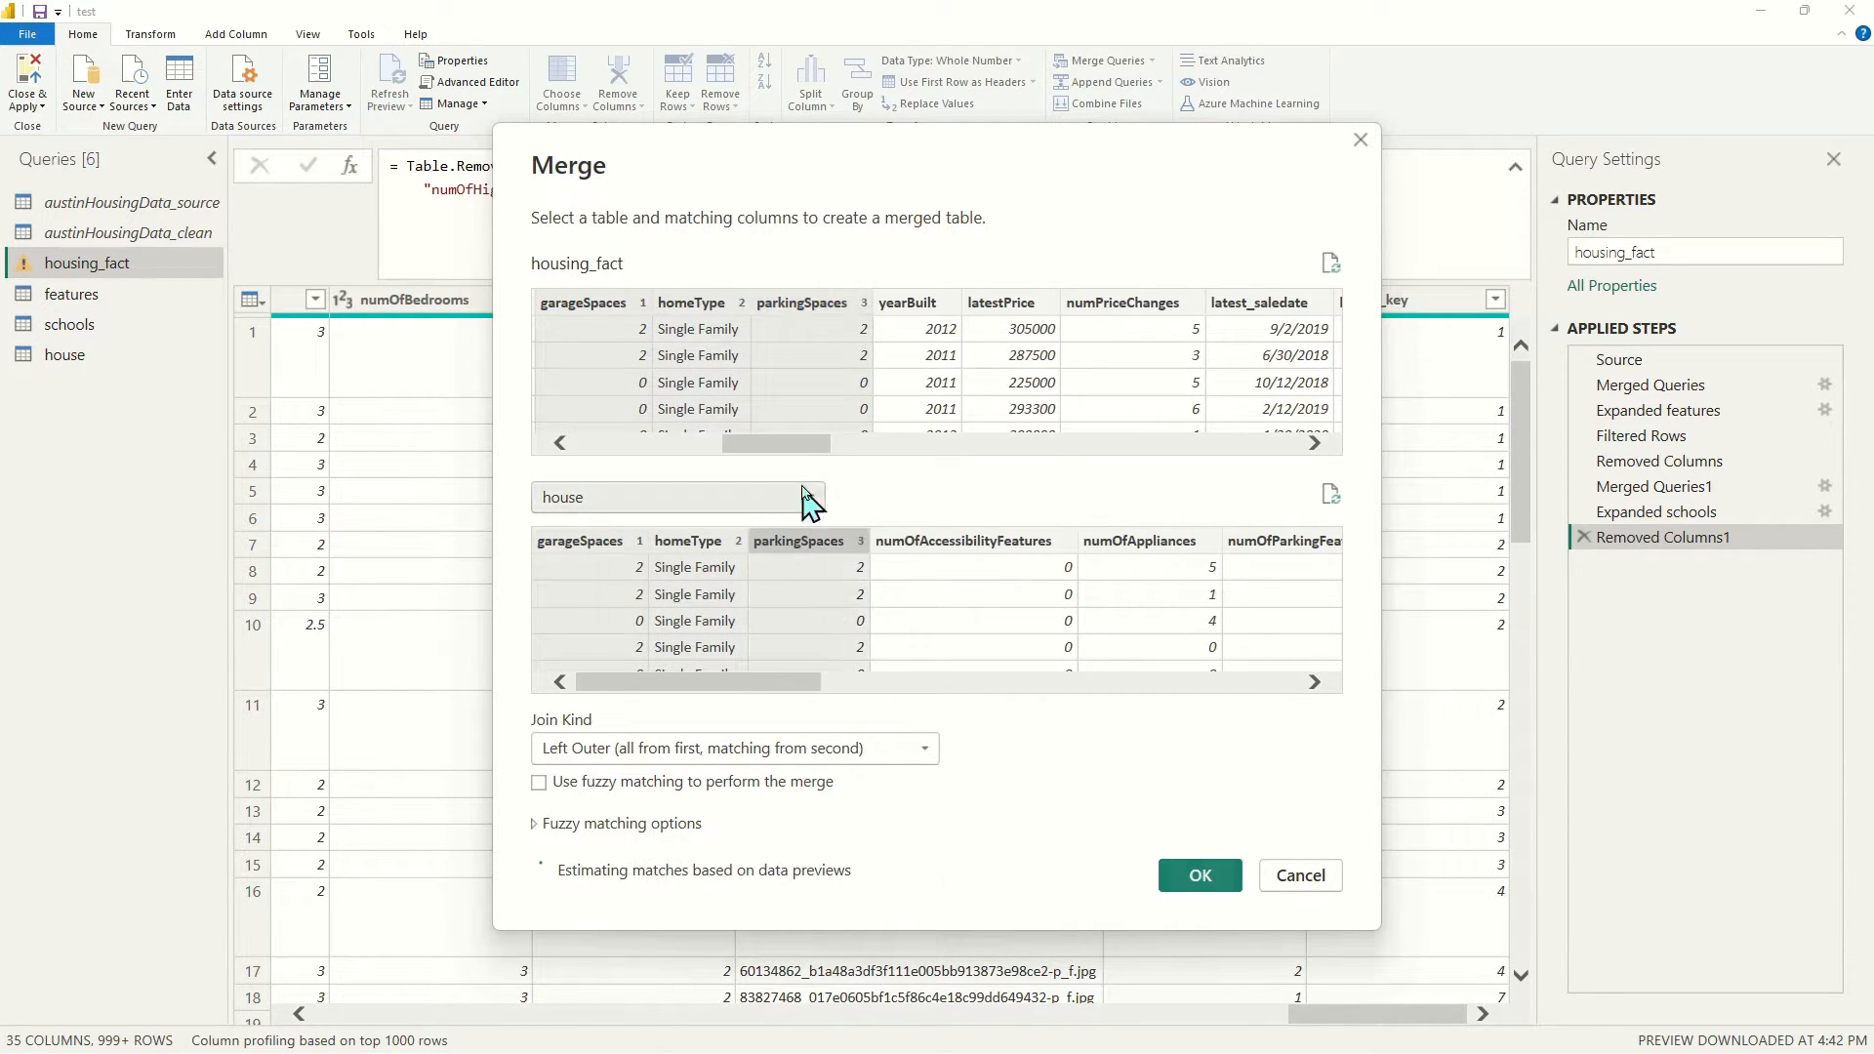
{"action": "left_click_drag", "start_coordinate": [814, 444], "coordinate": [988, 452]}
{"action": "left_click", "coordinate": [789, 310], "text": "ctrl"}
{"action": "left_click", "coordinate": [958, 552], "text": "ctrl"}
Add numOfAppliances, numOfParkingFeatures, numOfPatioAndPorchFeatures and numOfSecurityFeatures as matching keys
{"action": "left_click_drag", "start_coordinate": [794, 681], "coordinate": [925, 684]}
{"action": "left_click", "coordinate": [718, 311], "text": "ctrl"}
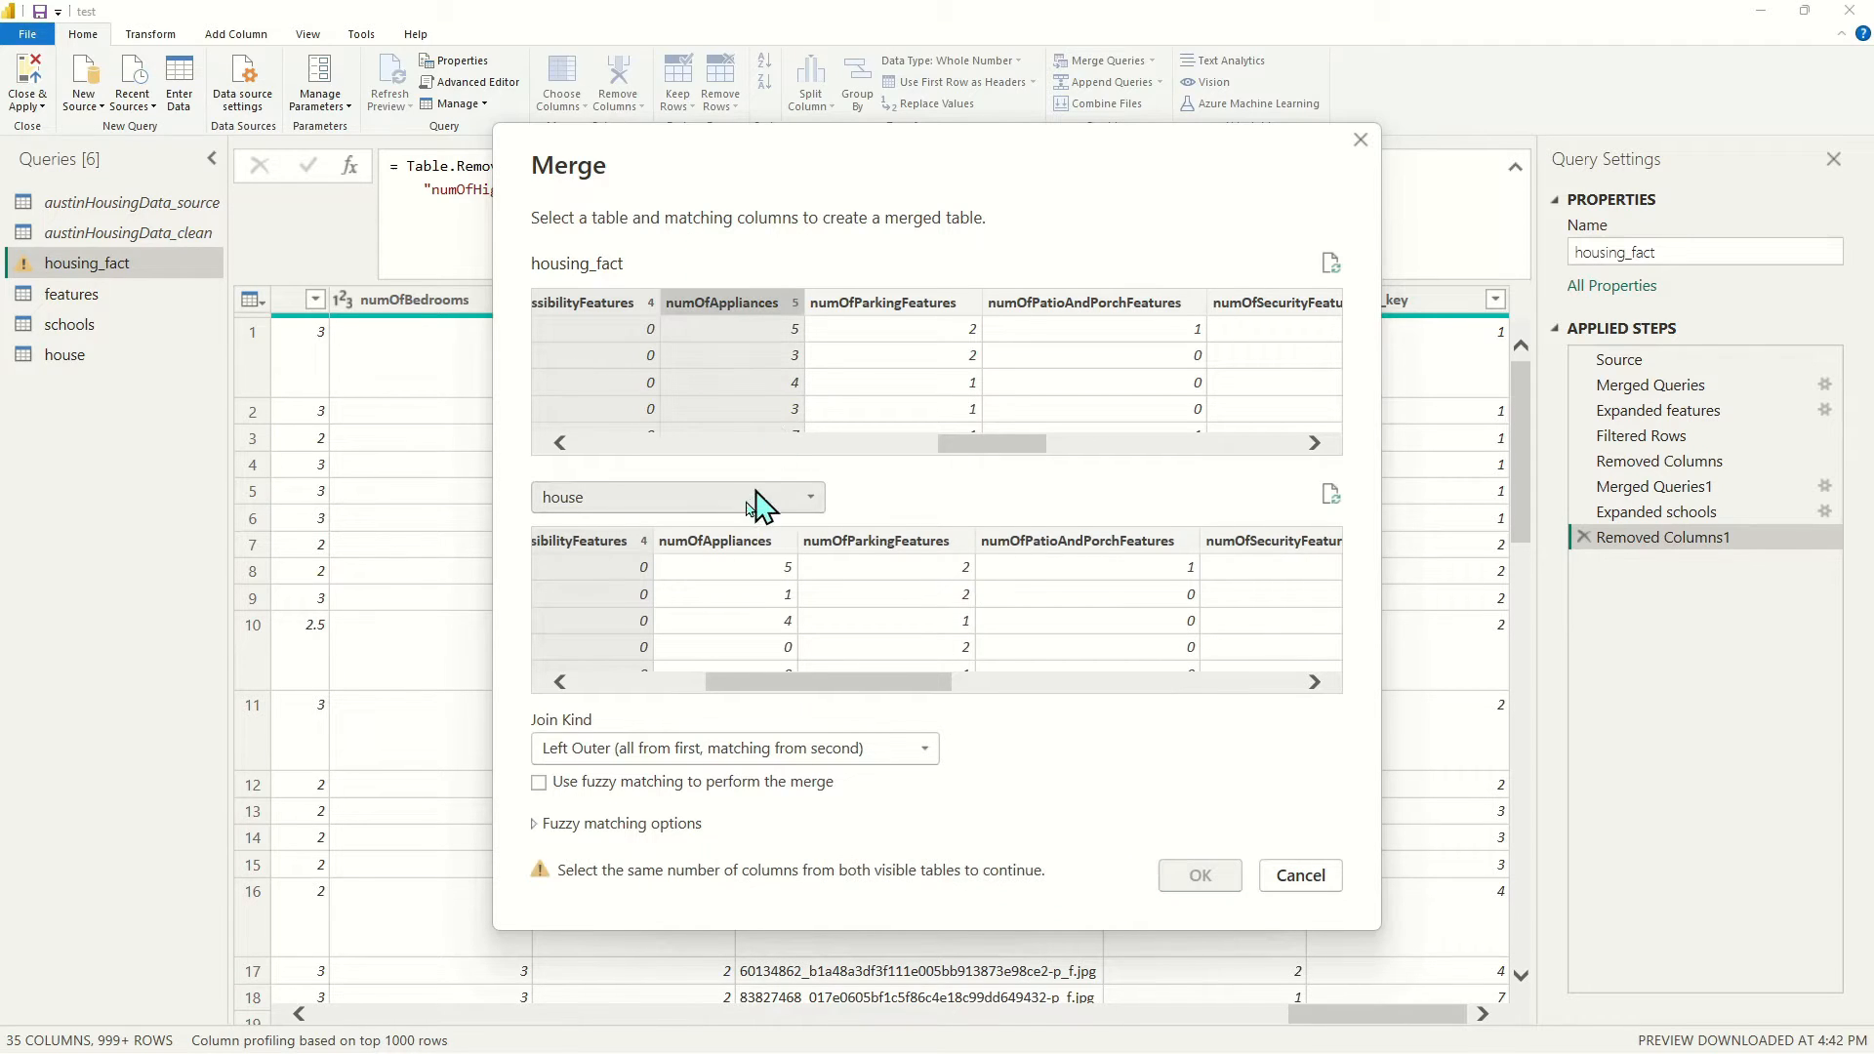
{"action": "left_click", "coordinate": [732, 546], "text": "ctrl"}
{"action": "left_click", "coordinate": [896, 311], "text": "ctrl"}
{"action": "left_click", "coordinate": [882, 550], "text": "ctrl"}
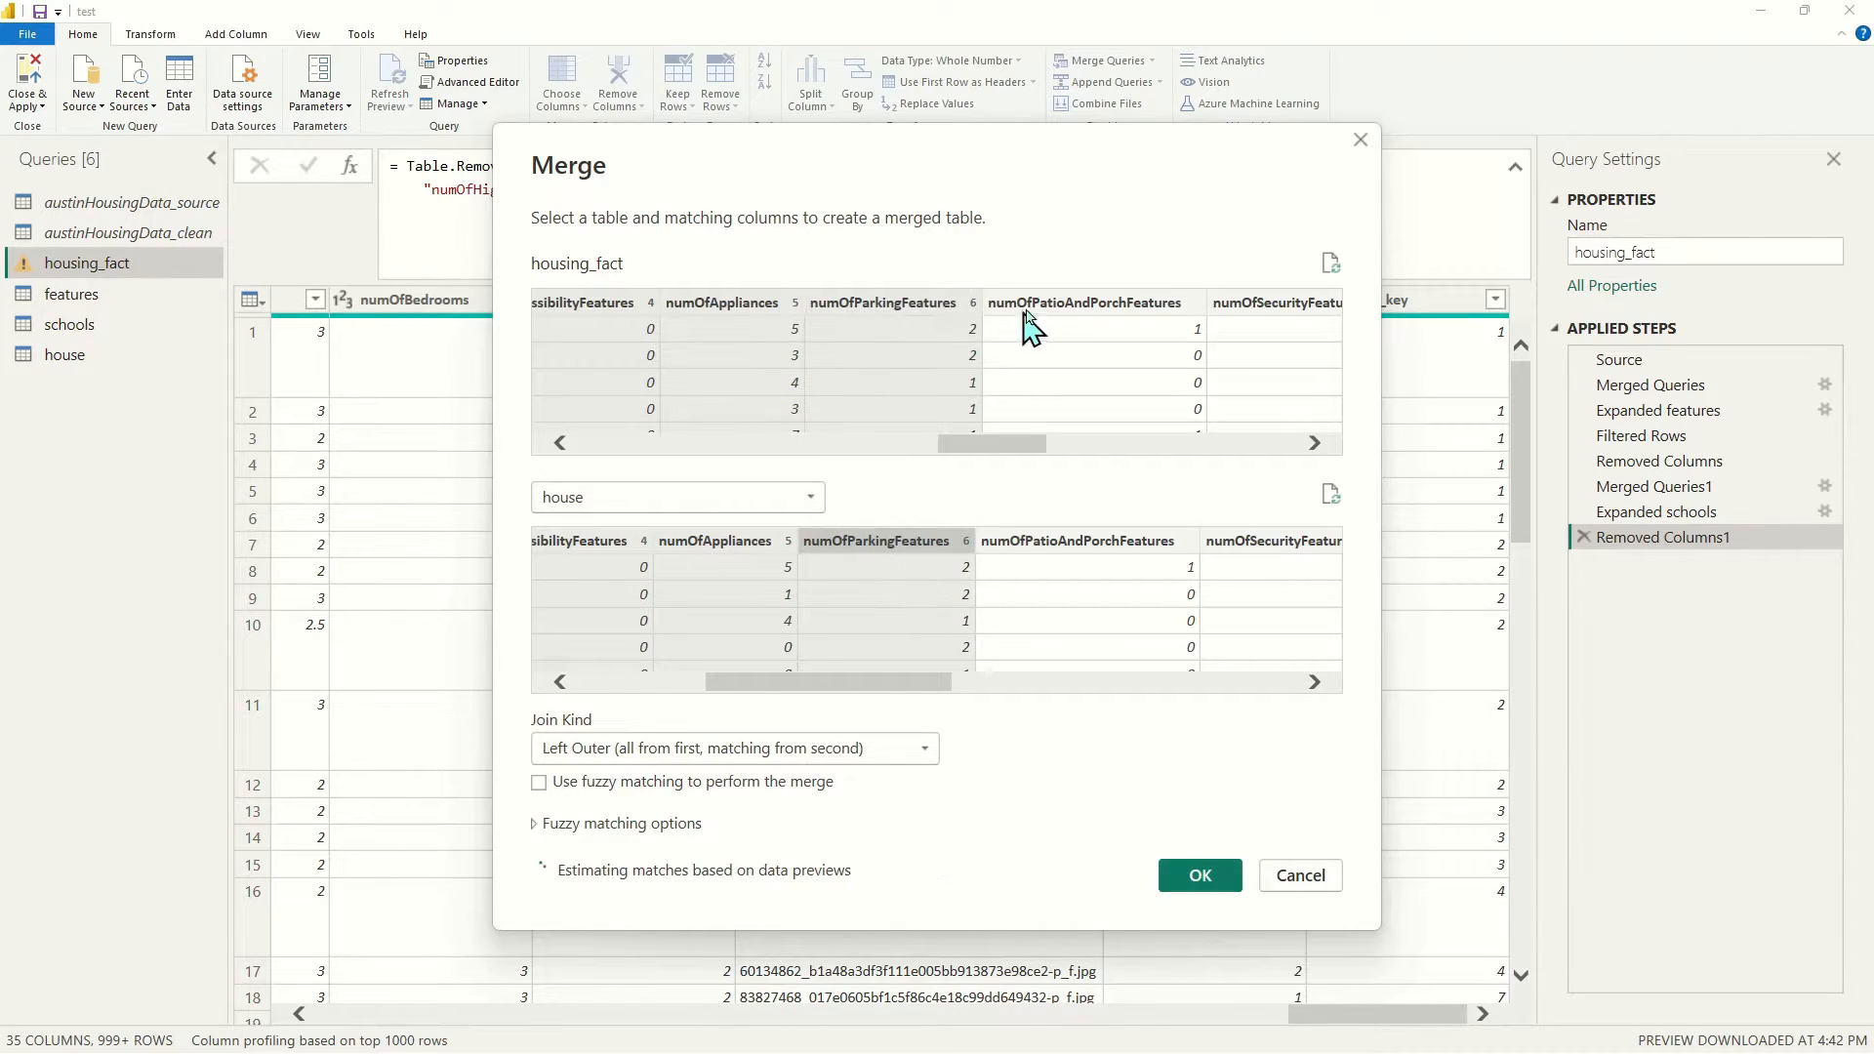
{"action": "left_click", "coordinate": [1069, 327], "text": "ctrl"}
{"action": "left_click", "coordinate": [1063, 549], "text": "ctrl"}
{"action": "left_click", "coordinate": [1254, 308], "text": "ctrl"}
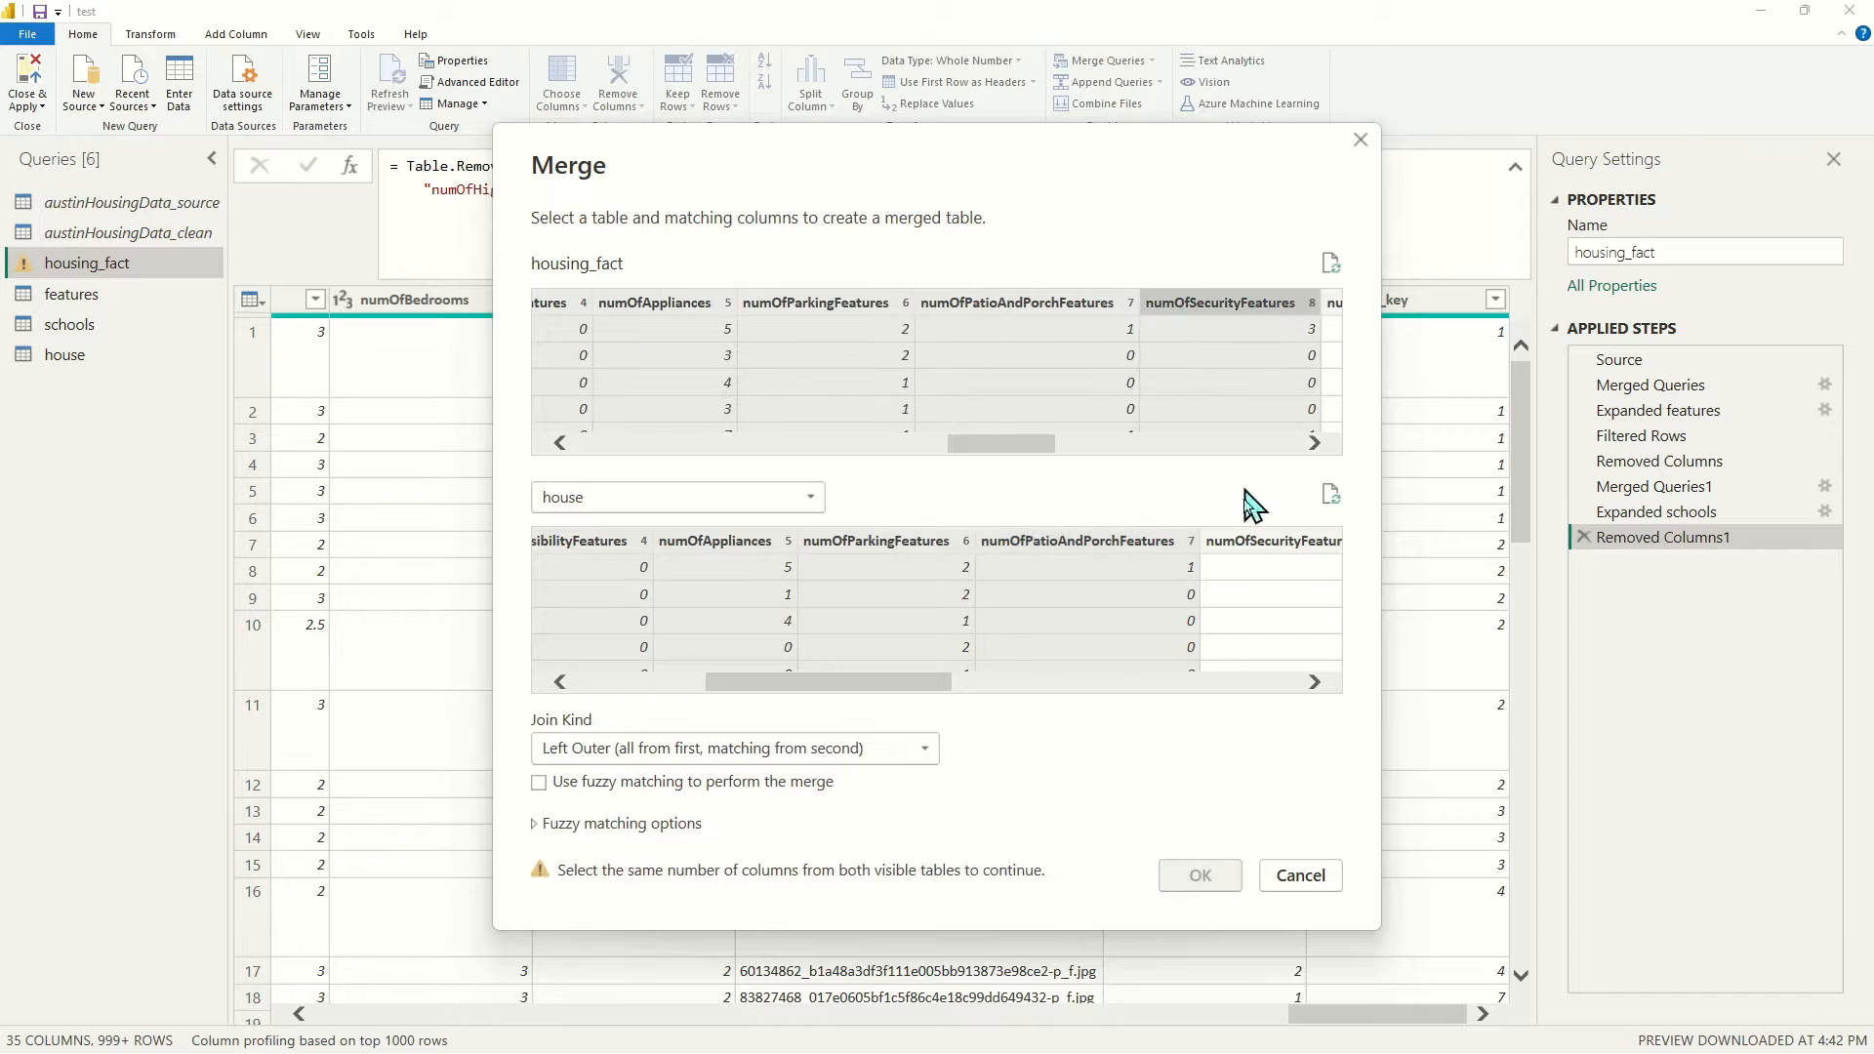
{"action": "left_click", "coordinate": [1251, 547], "text": "ctrl"}
{"action": "left_click_drag", "start_coordinate": [999, 446], "coordinate": [1074, 446]}
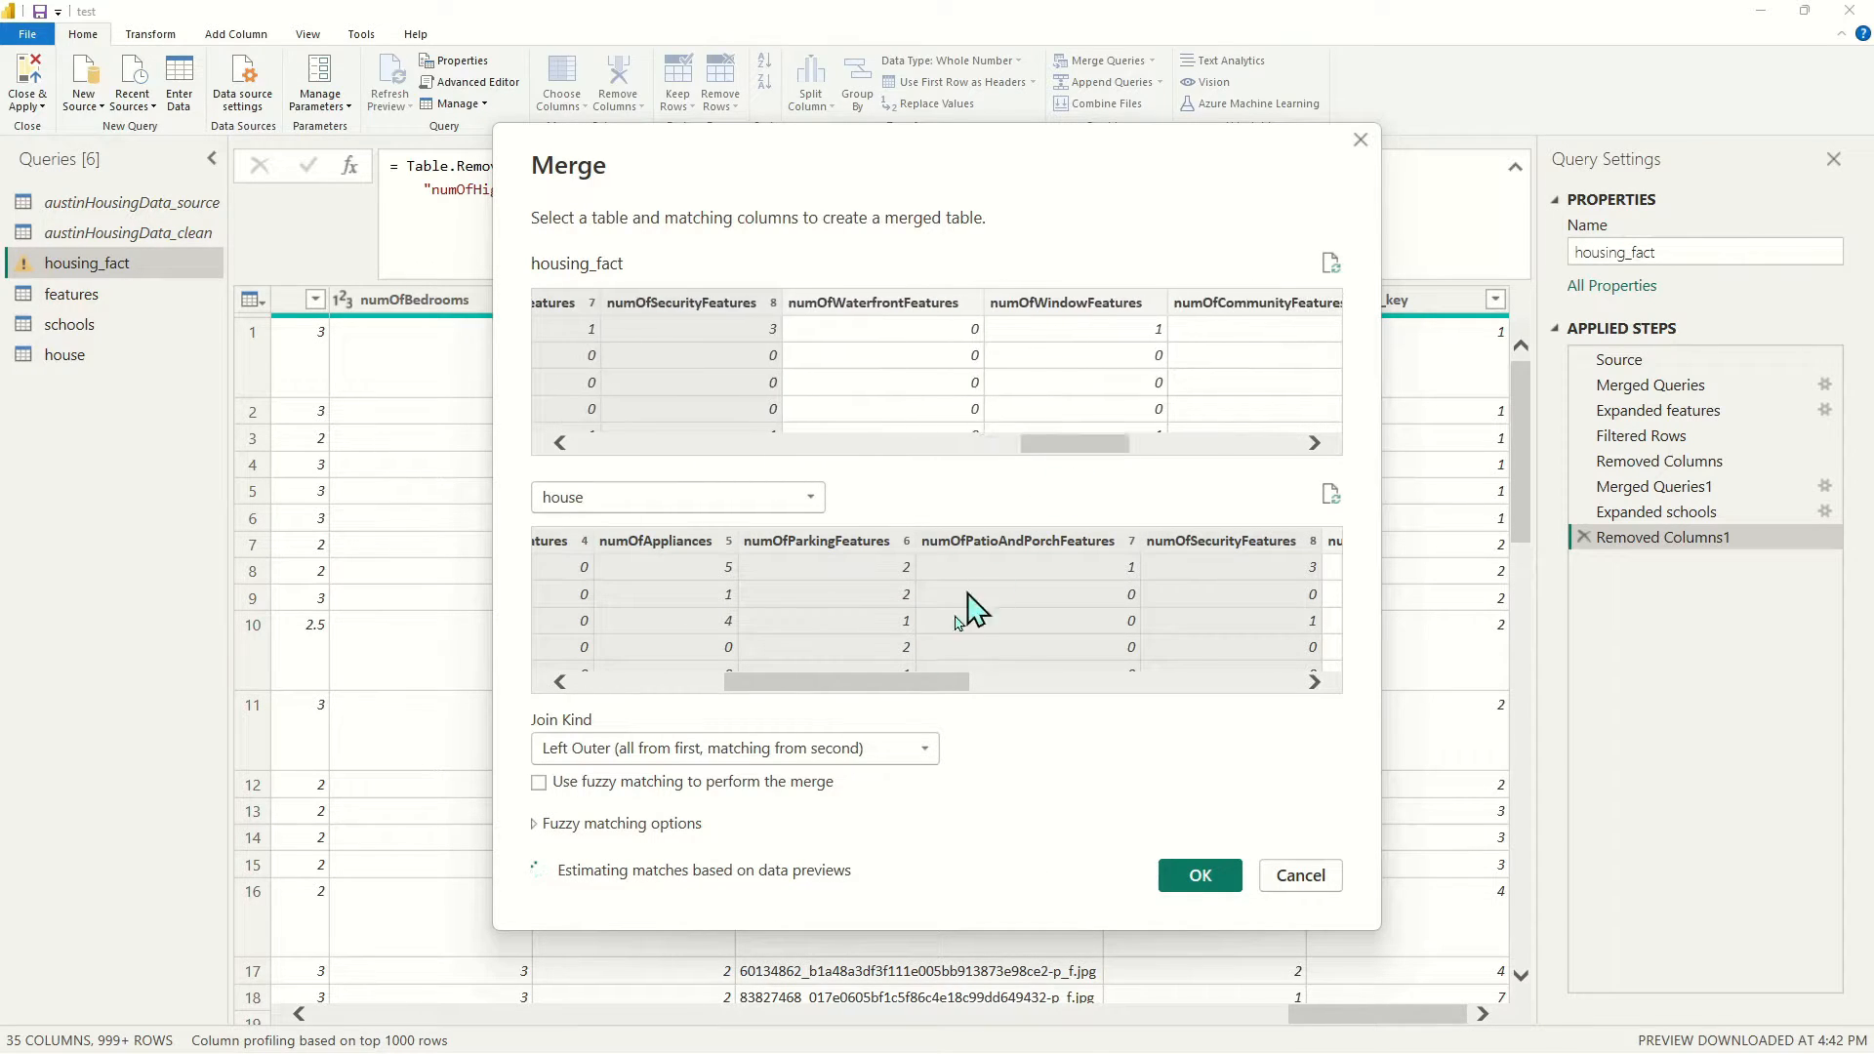
{"action": "left_click_drag", "start_coordinate": [947, 681], "coordinate": [1122, 674]}
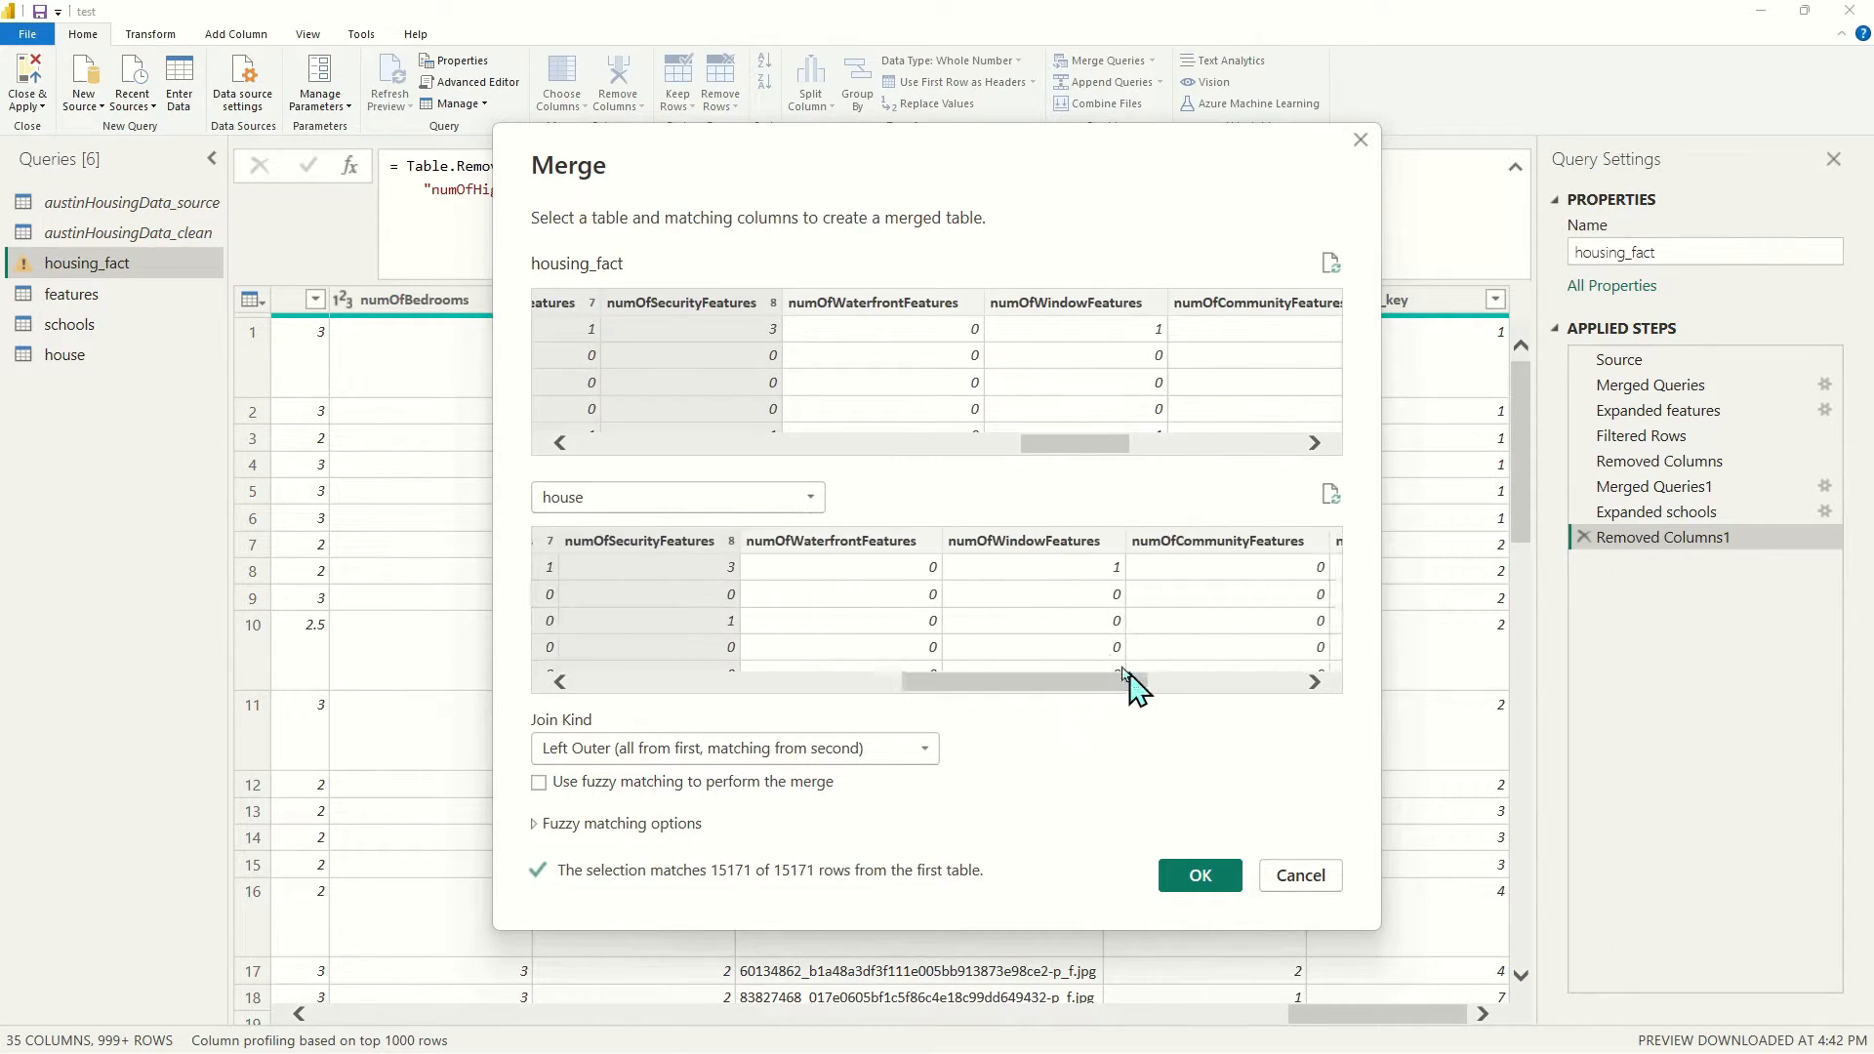
Add numOfWaterfrontFeatures, numOfWindowFeatures and numOfCommunityFeatures as matching keys
{"action": "left_click", "coordinate": [889, 312], "text": "ctrl"}
{"action": "left_click", "coordinate": [835, 551], "text": "ctrl"}
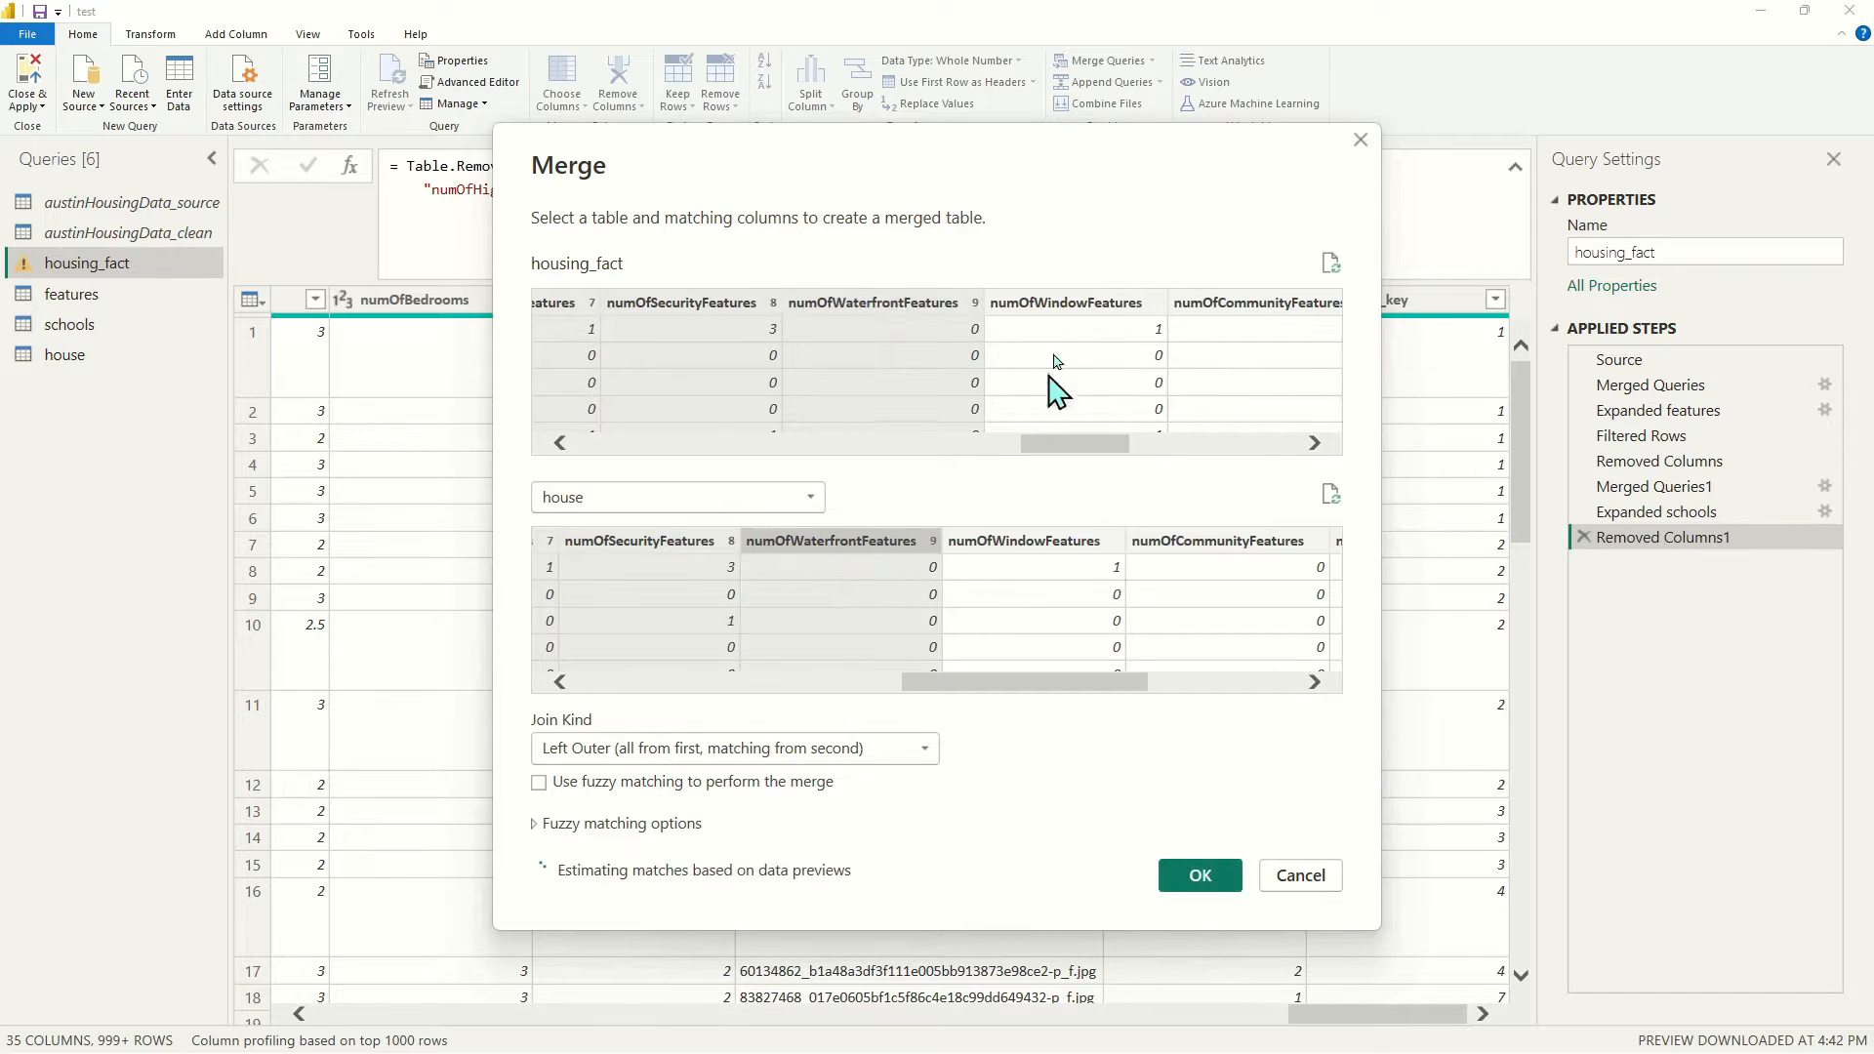
{"action": "left_click", "coordinate": [1084, 302], "text": "ctrl"}
{"action": "left_click", "coordinate": [1037, 547], "text": "ctrl"}
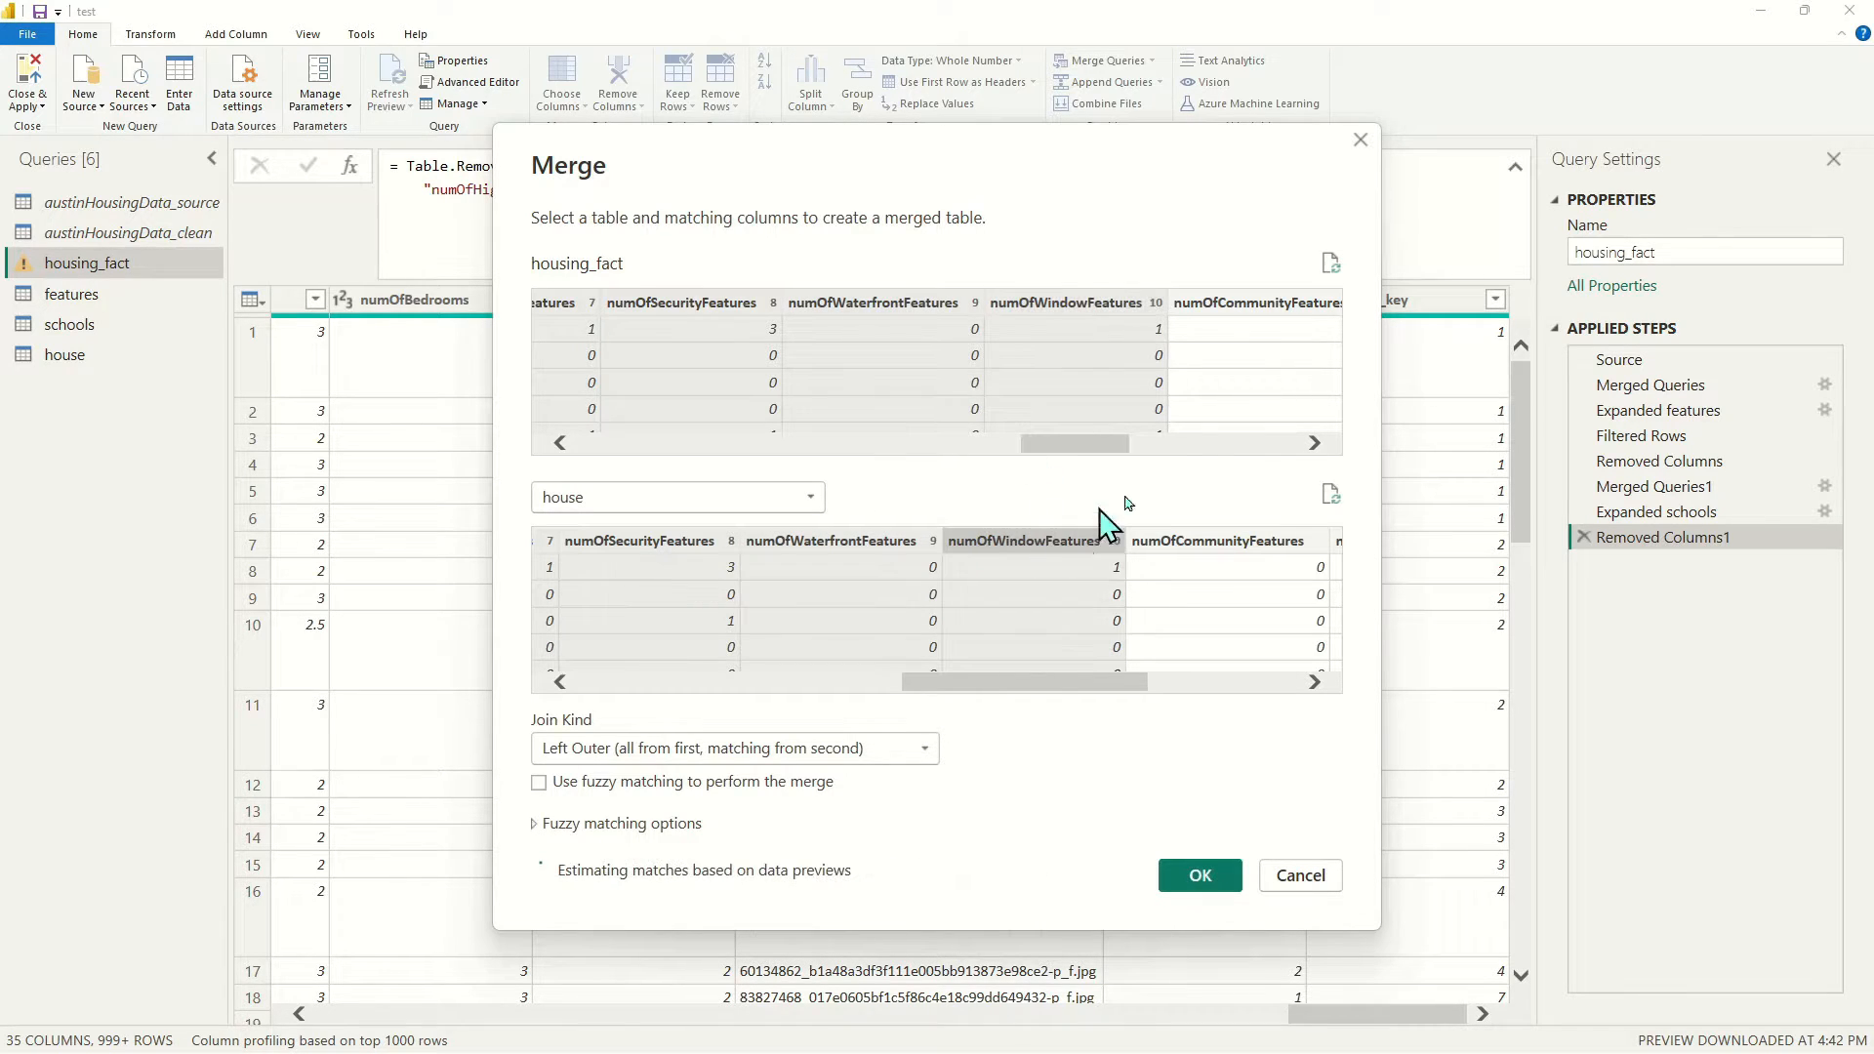
{"action": "left_click", "coordinate": [1269, 303], "text": "ctrl"}
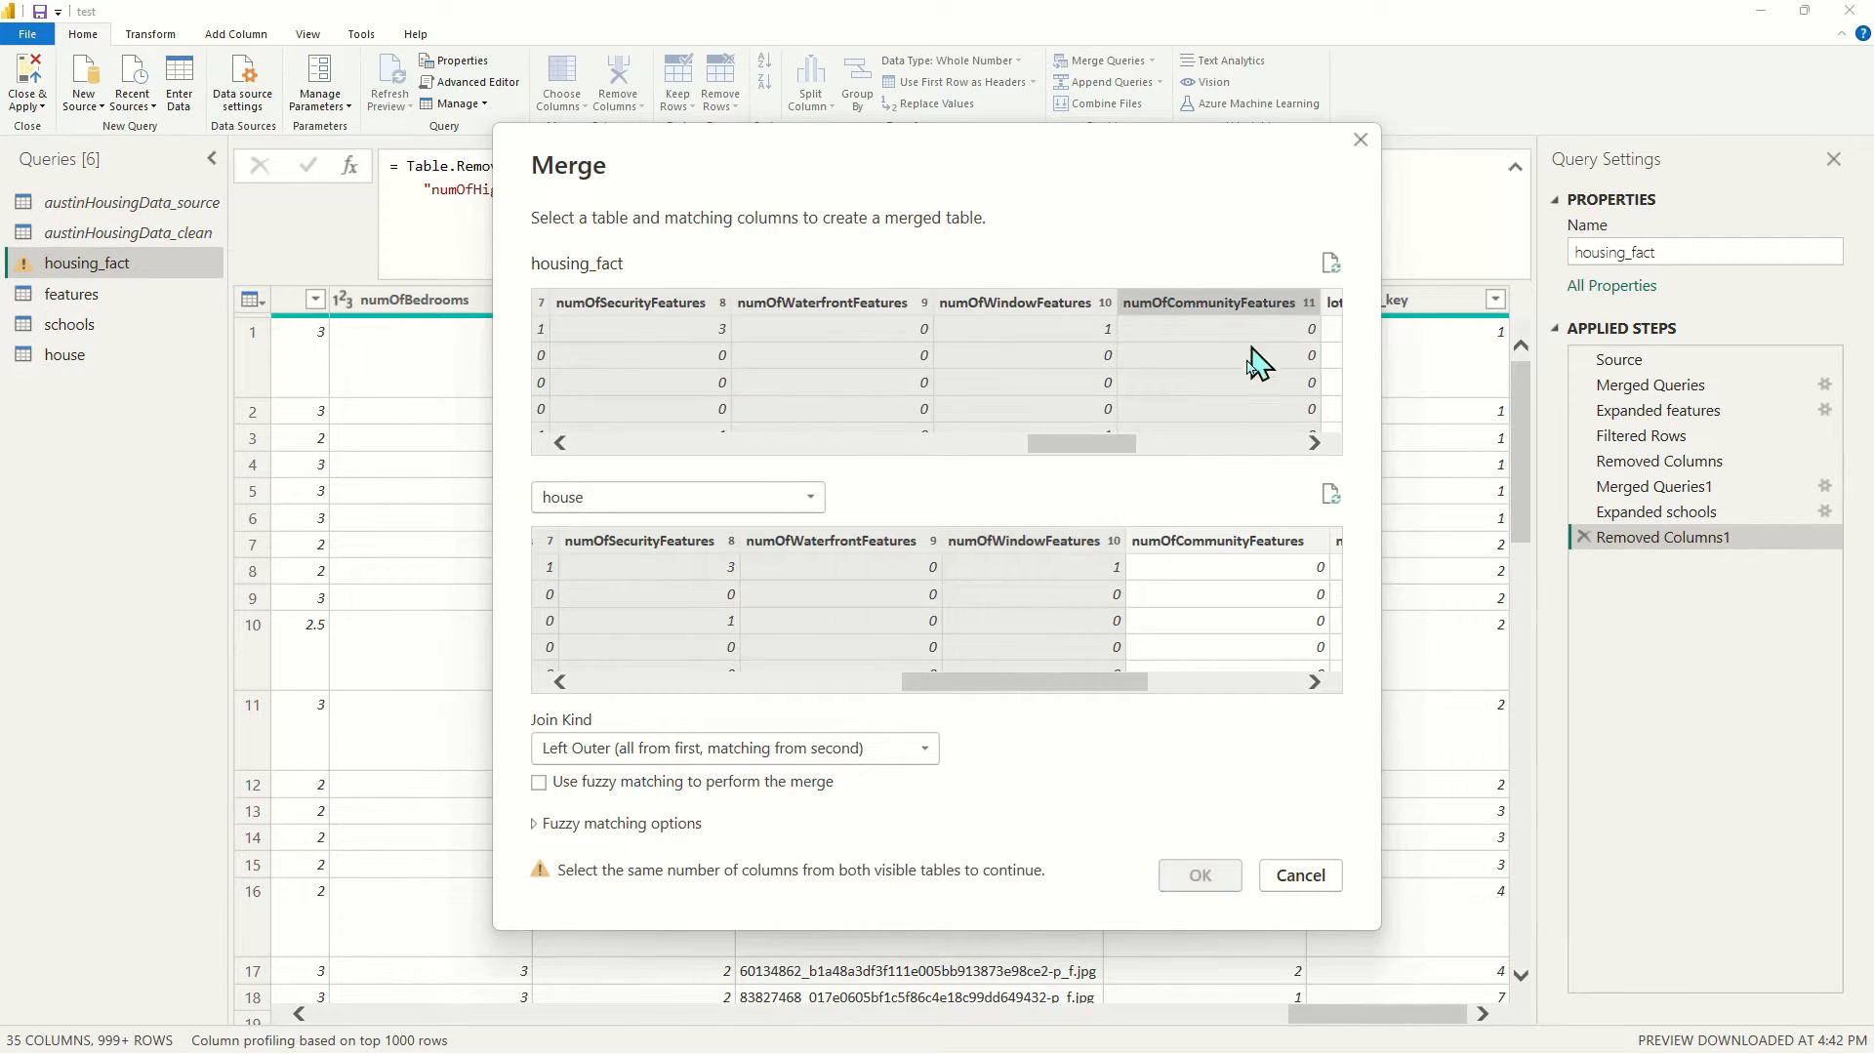
{"action": "left_click", "coordinate": [1220, 543], "text": "ctrl"}
{"action": "left_click_drag", "start_coordinate": [1102, 447], "coordinate": [1201, 479]}
{"action": "left_click_drag", "start_coordinate": [1050, 688], "coordinate": [1221, 689]}
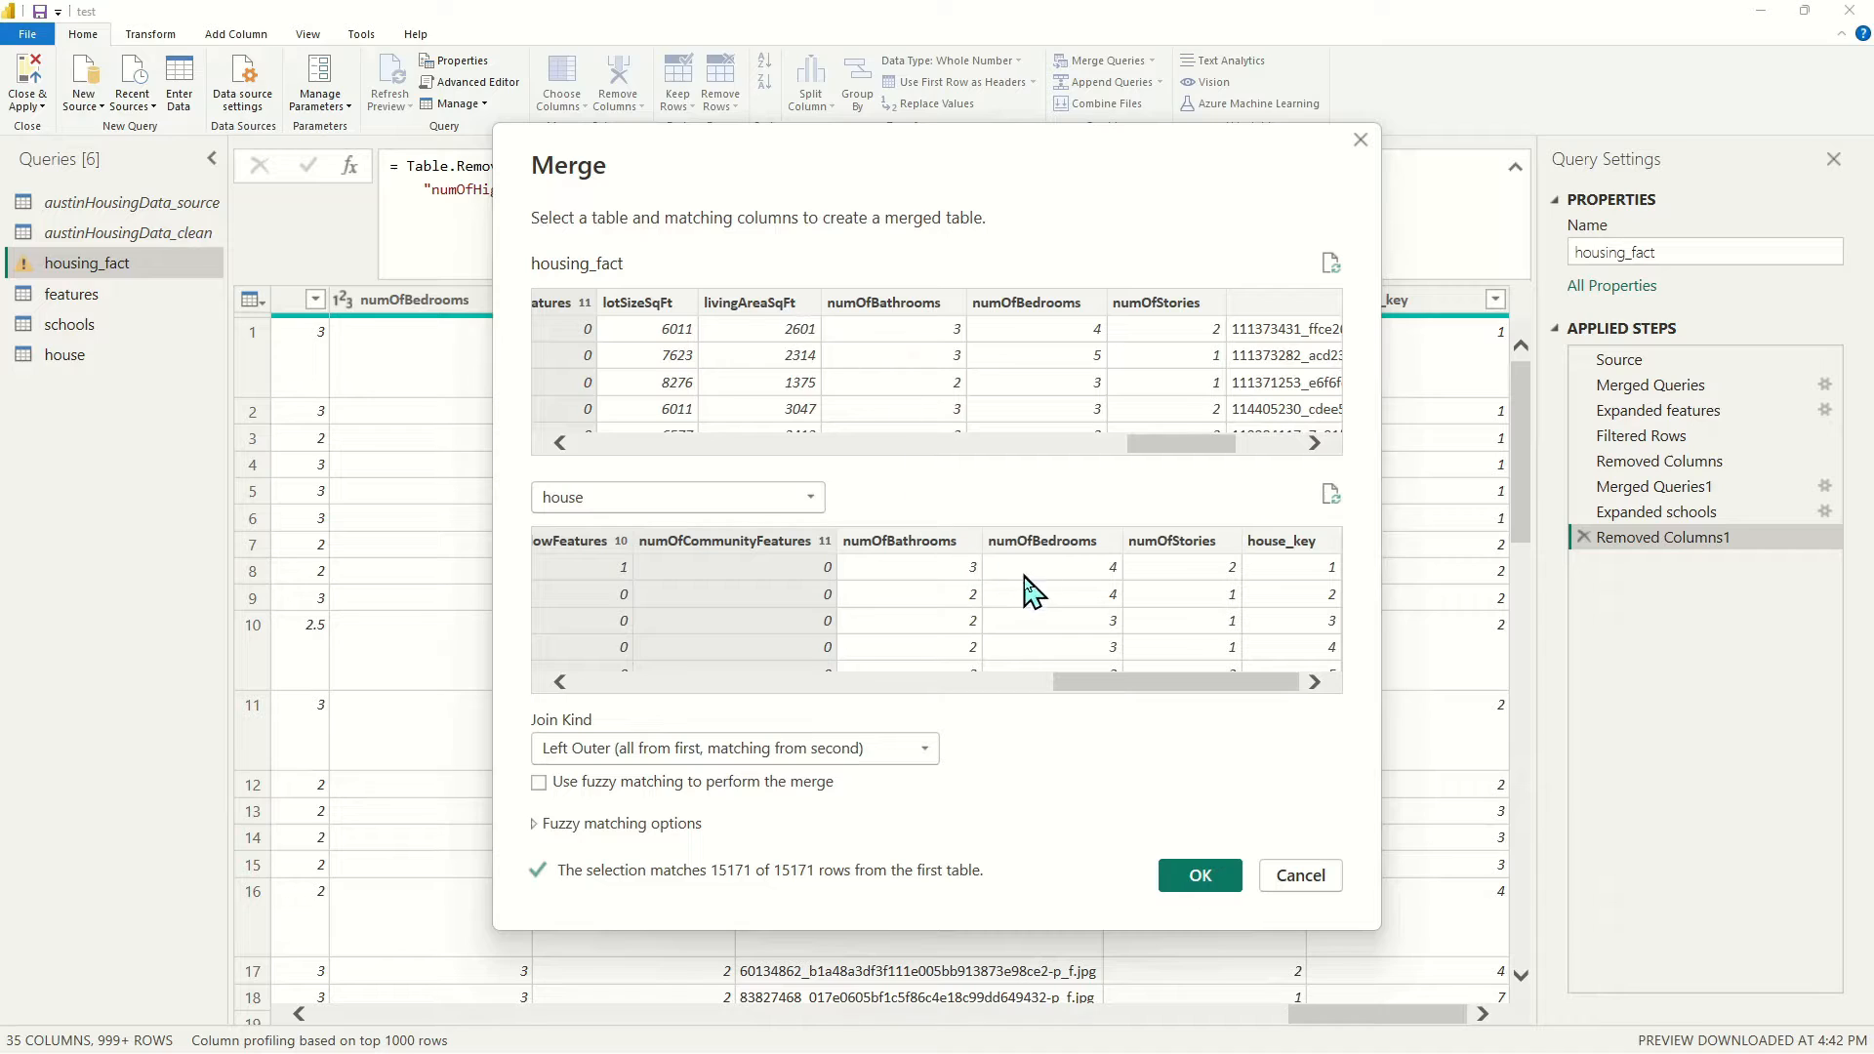
Match numOfBathrooms, numOfBedrooms and numOfStories too, then confirm the merge
{"action": "left_click", "coordinate": [891, 305], "text": "ctrl"}
{"action": "left_click", "coordinate": [923, 543], "text": "ctrl"}
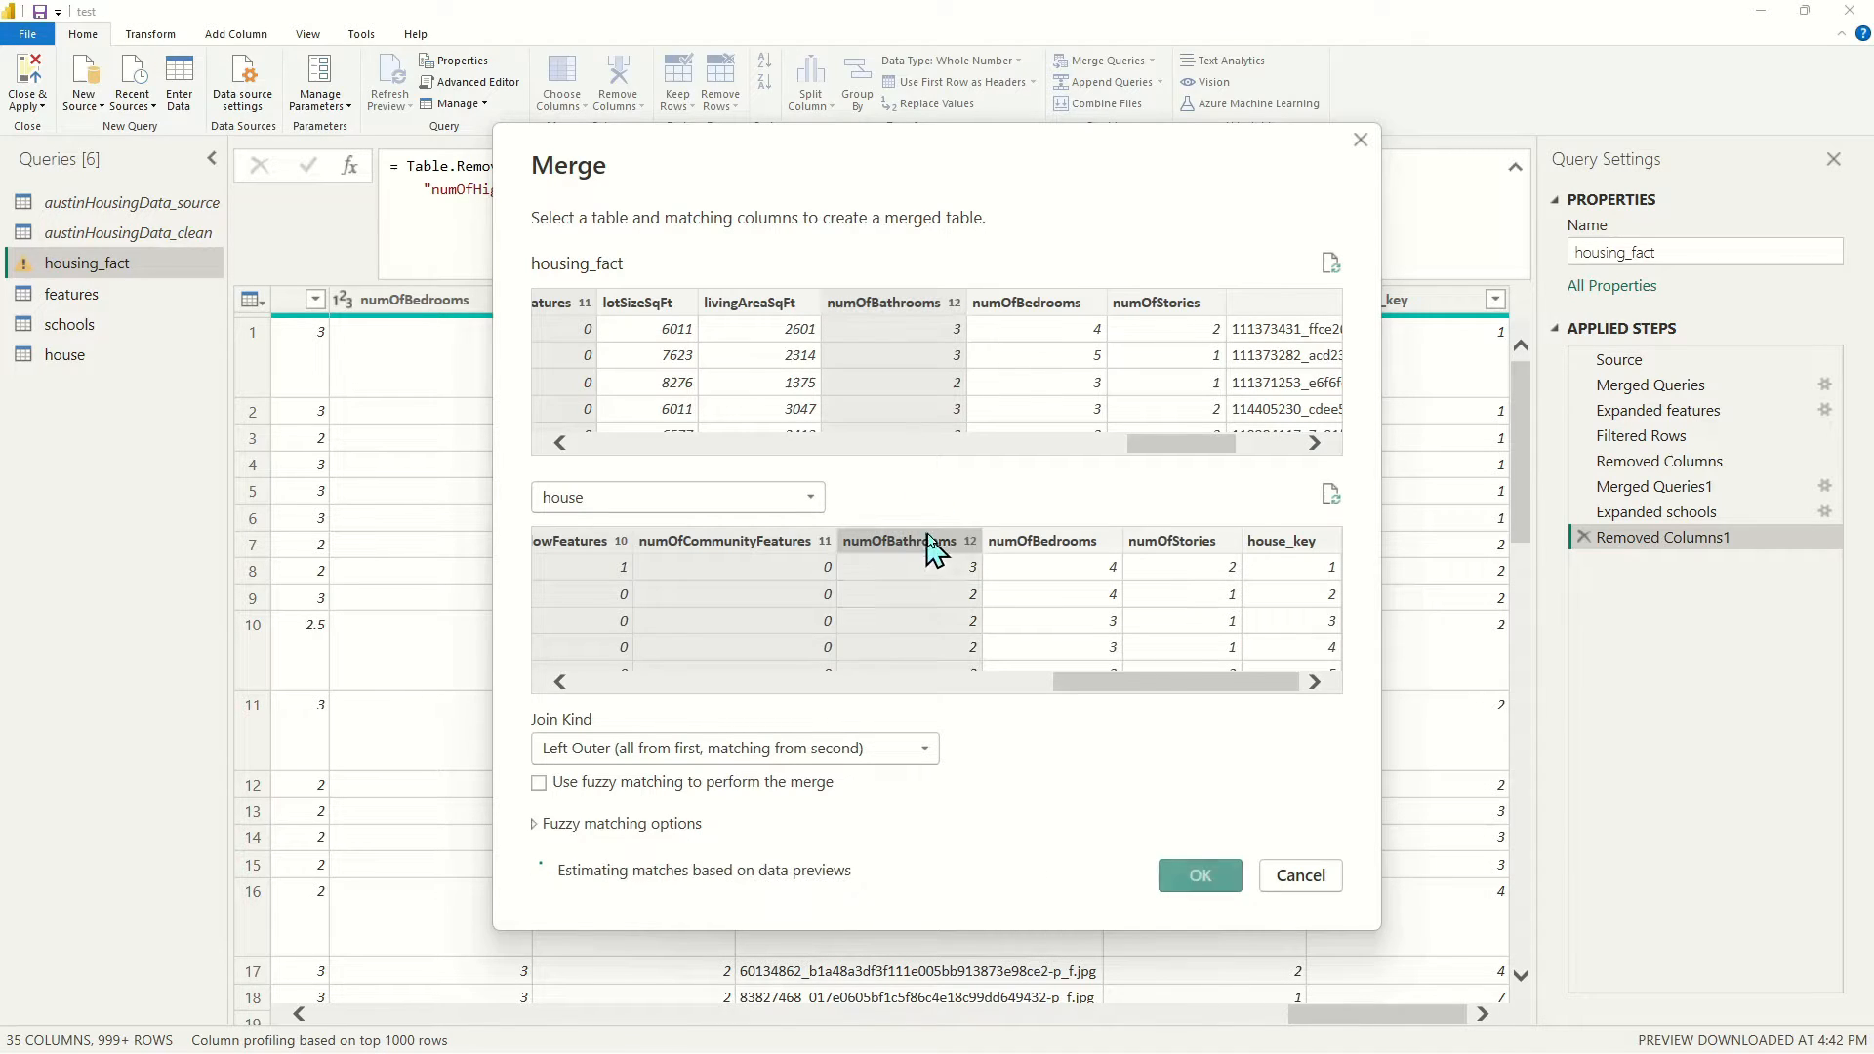
{"action": "left_click", "coordinate": [1040, 303], "text": "ctrl"}
{"action": "left_click", "coordinate": [1059, 551], "text": "ctrl"}
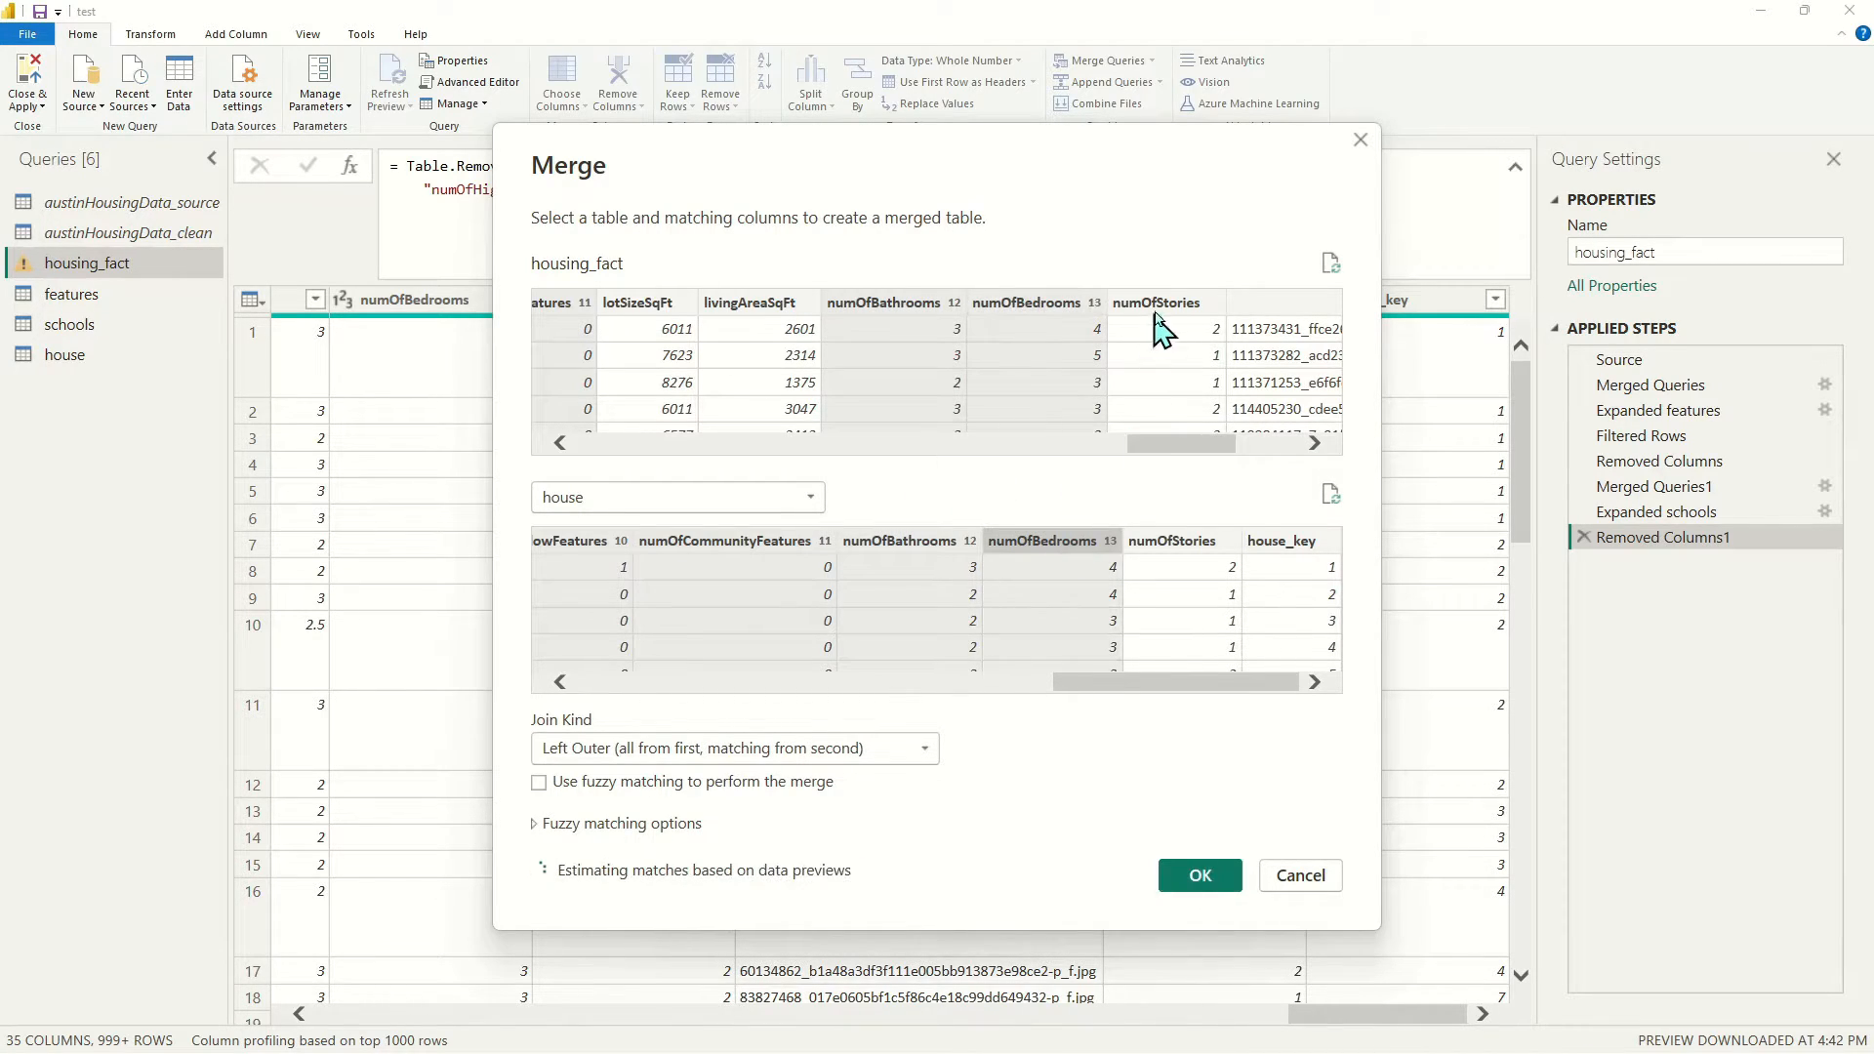
{"action": "left_click", "coordinate": [1157, 308], "text": "ctrl"}
{"action": "left_click", "coordinate": [1157, 539], "text": "ctrl"}
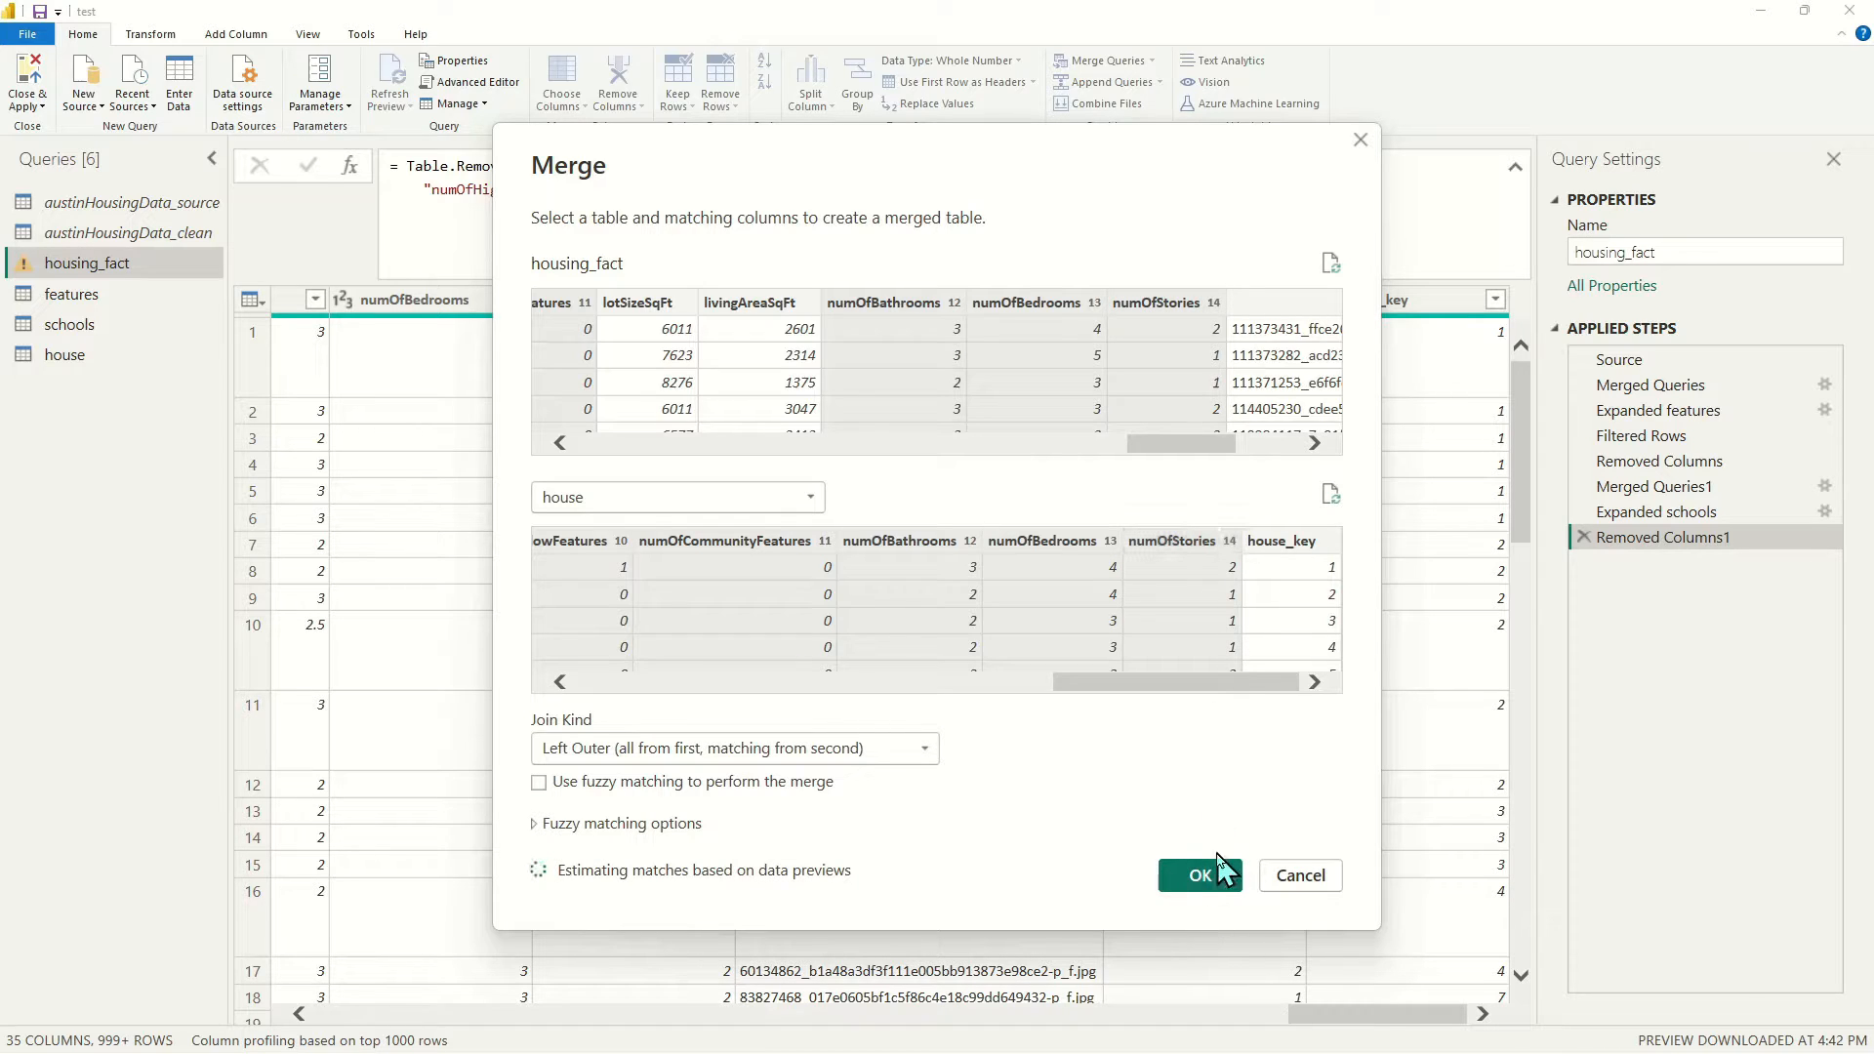
{"action": "left_click", "coordinate": [1207, 878]}
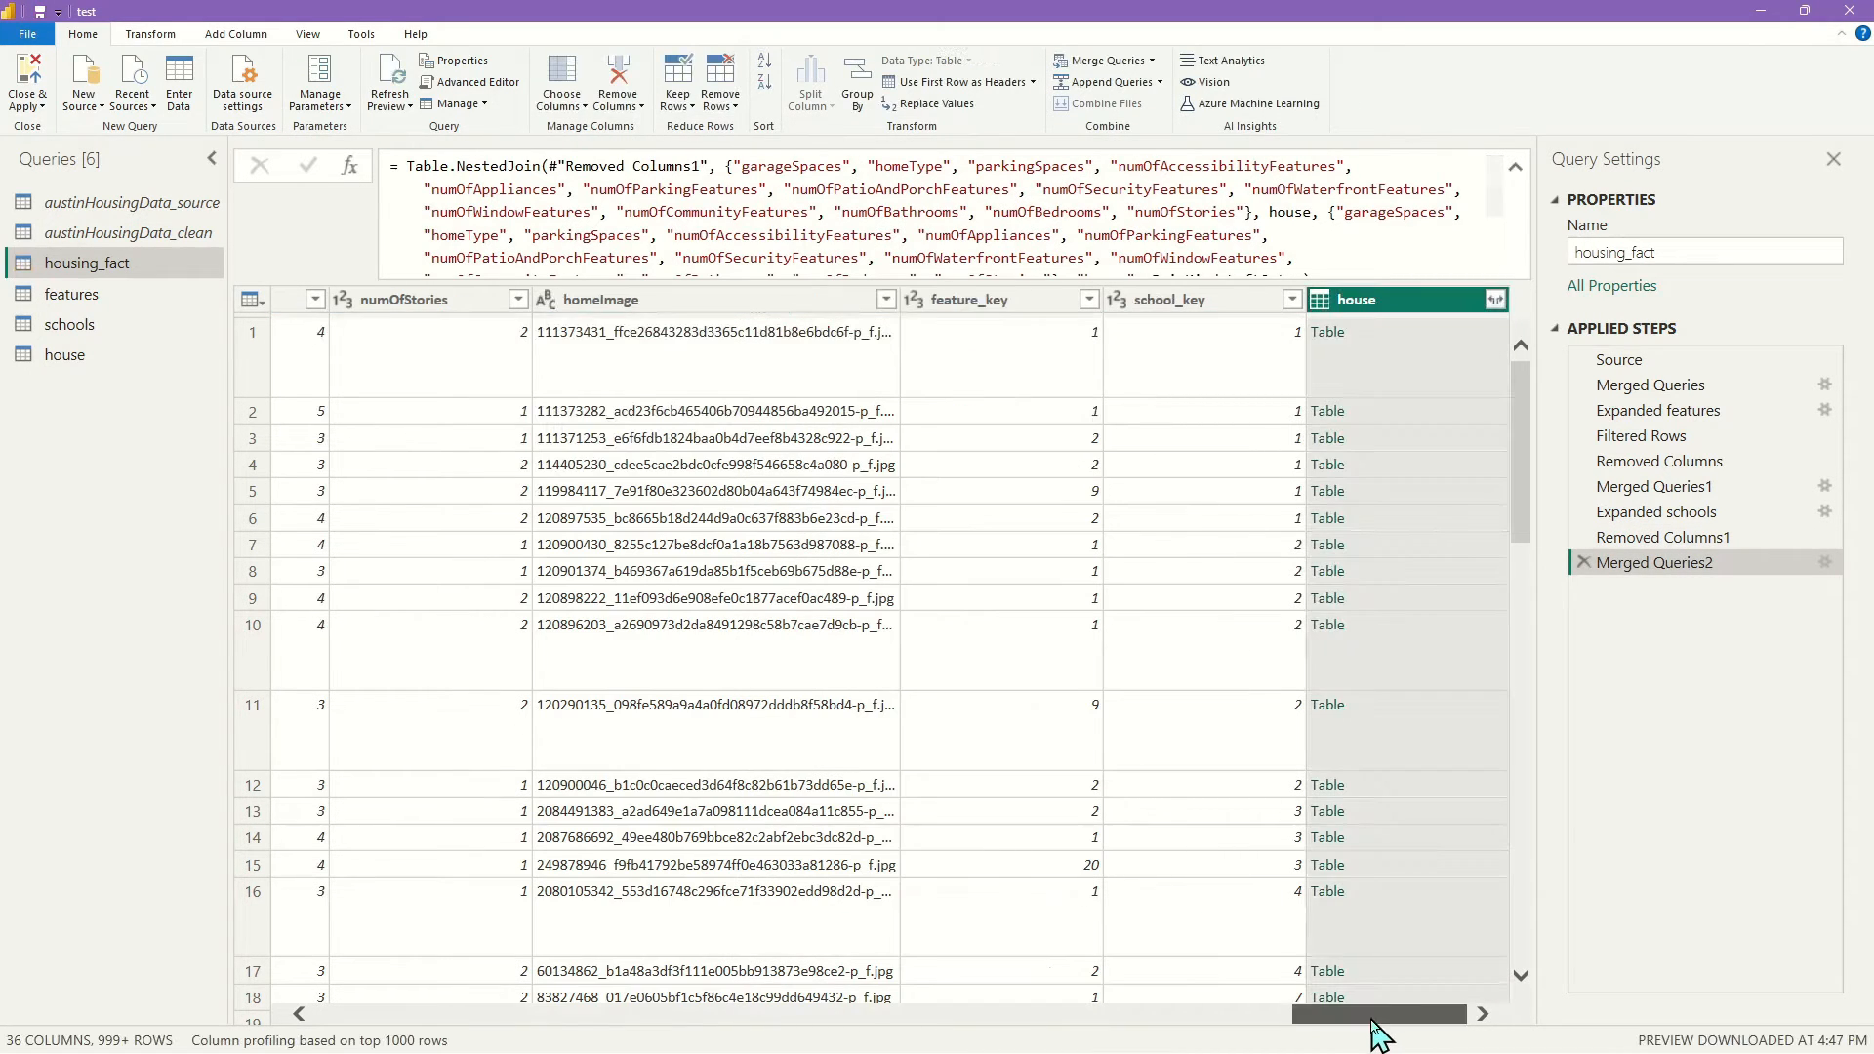
Expand the nested house column to only its house_key field
{"action": "left_click", "coordinate": [1495, 300]}
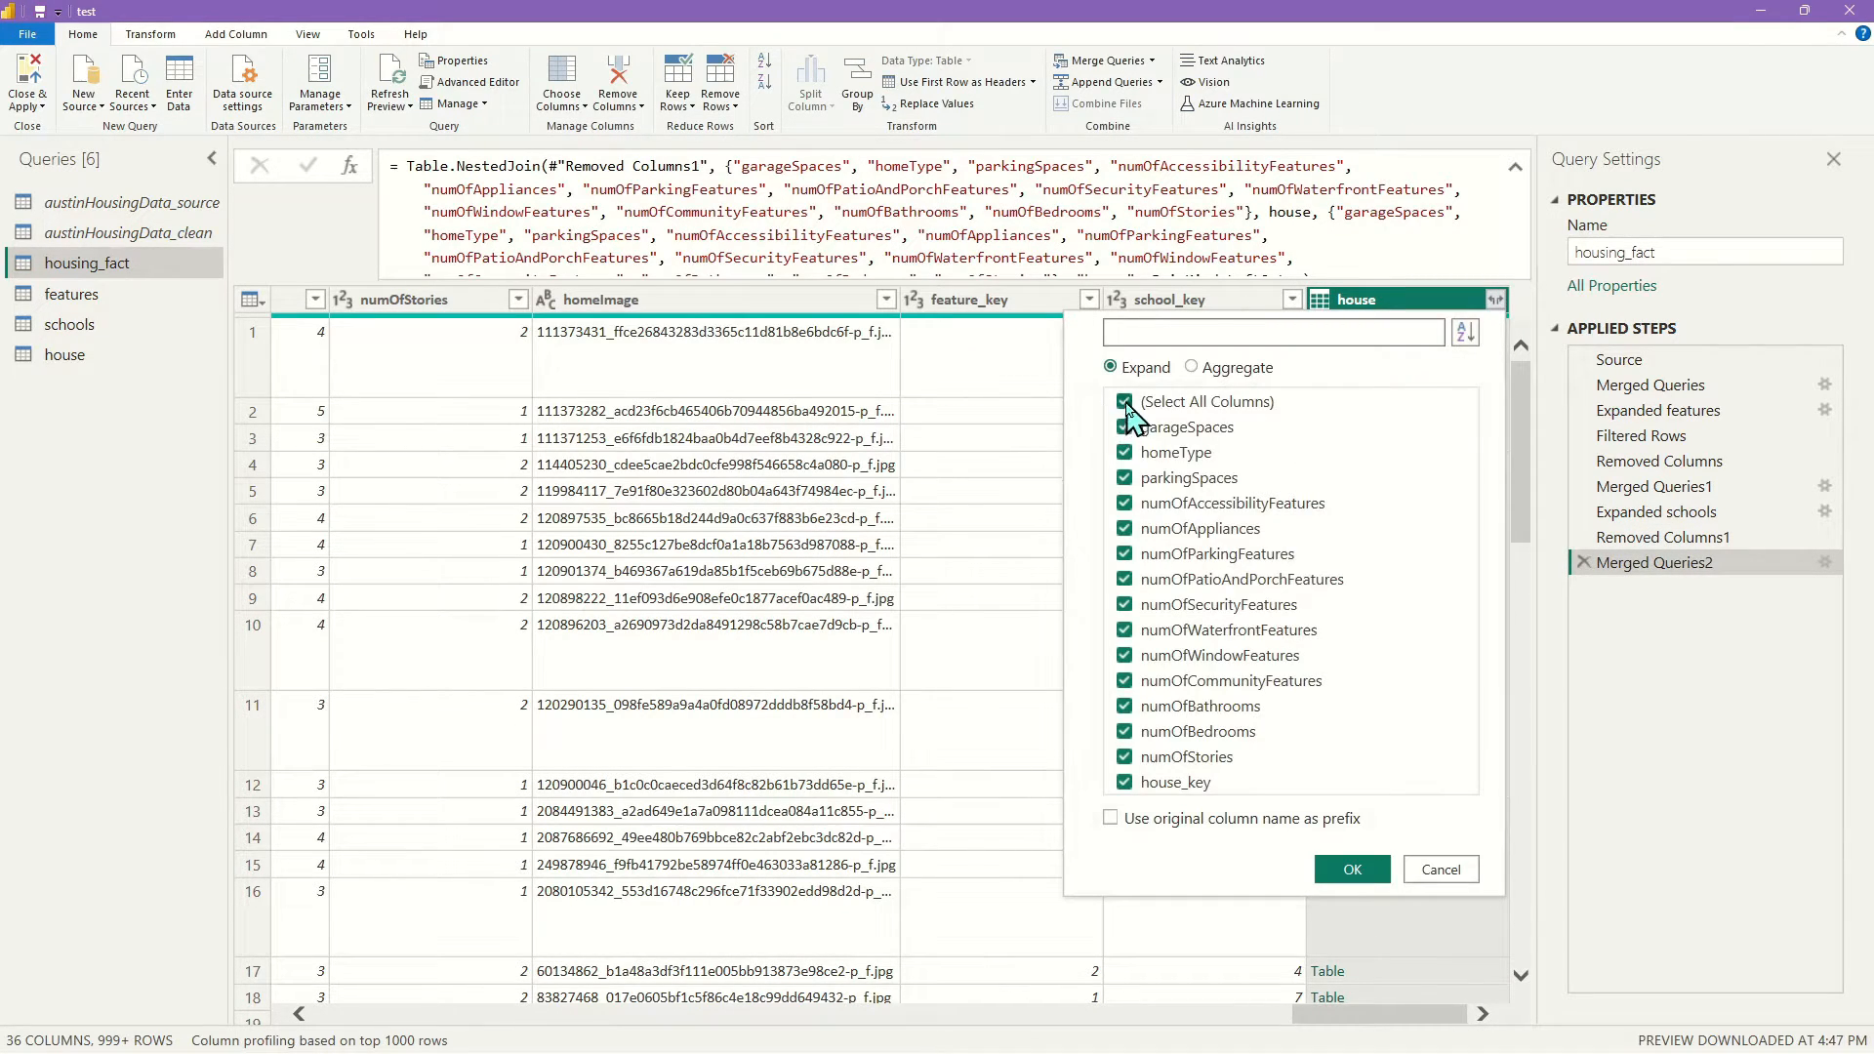
{"action": "left_click", "coordinate": [1125, 401]}
{"action": "left_click", "coordinate": [1124, 782]}
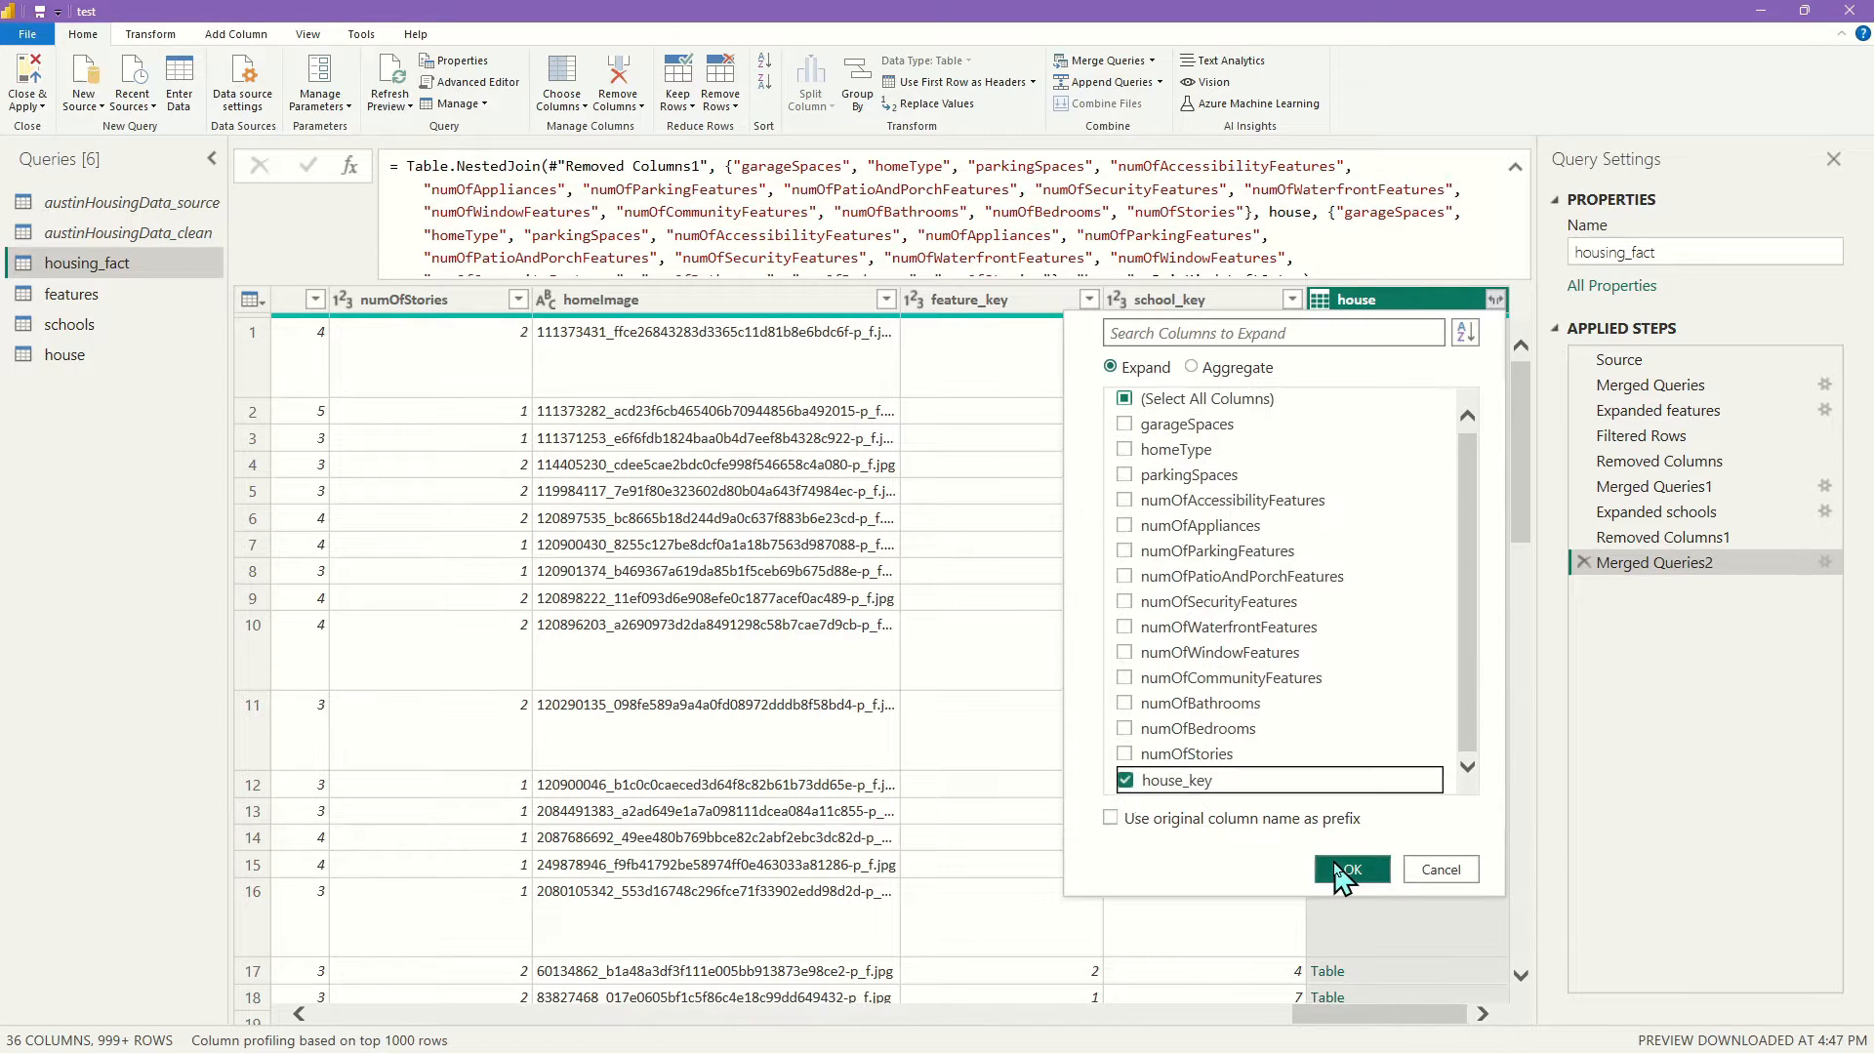
{"action": "left_click", "coordinate": [1352, 869]}
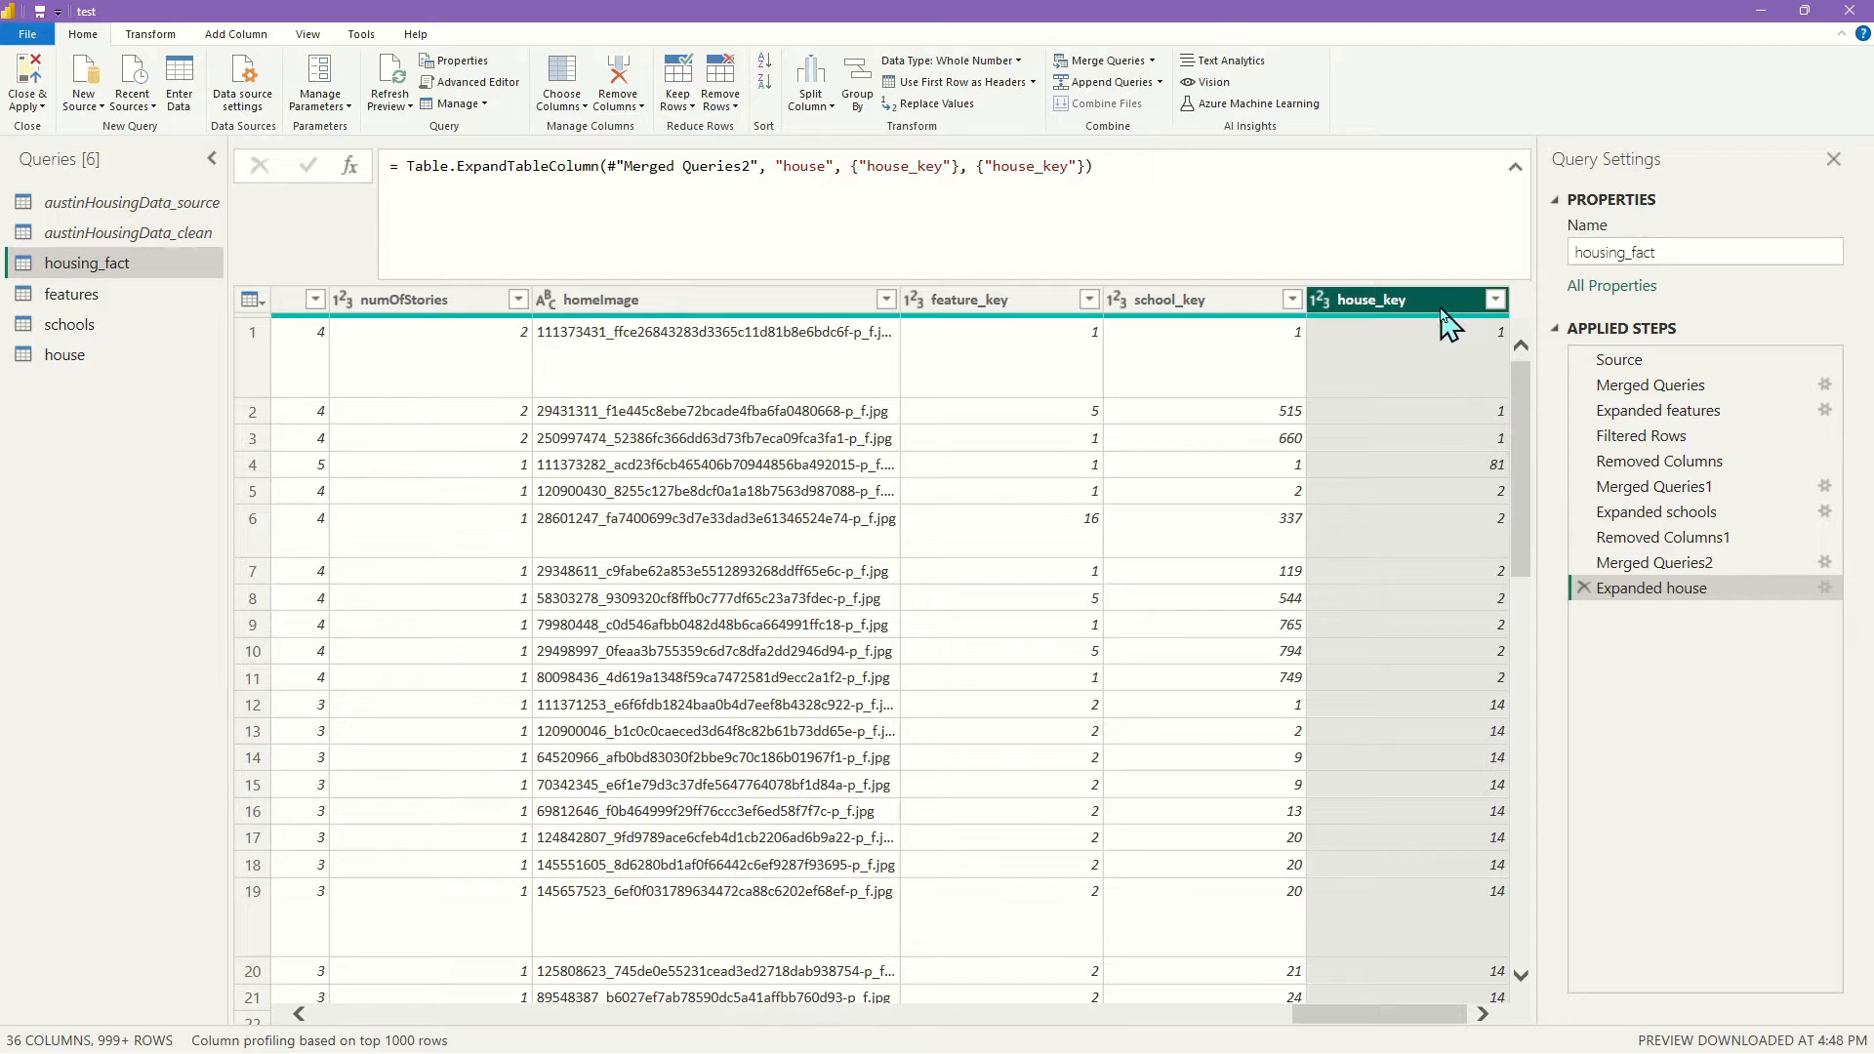
{"action": "left_click_drag", "start_coordinate": [1357, 1021], "coordinate": [572, 1015]}
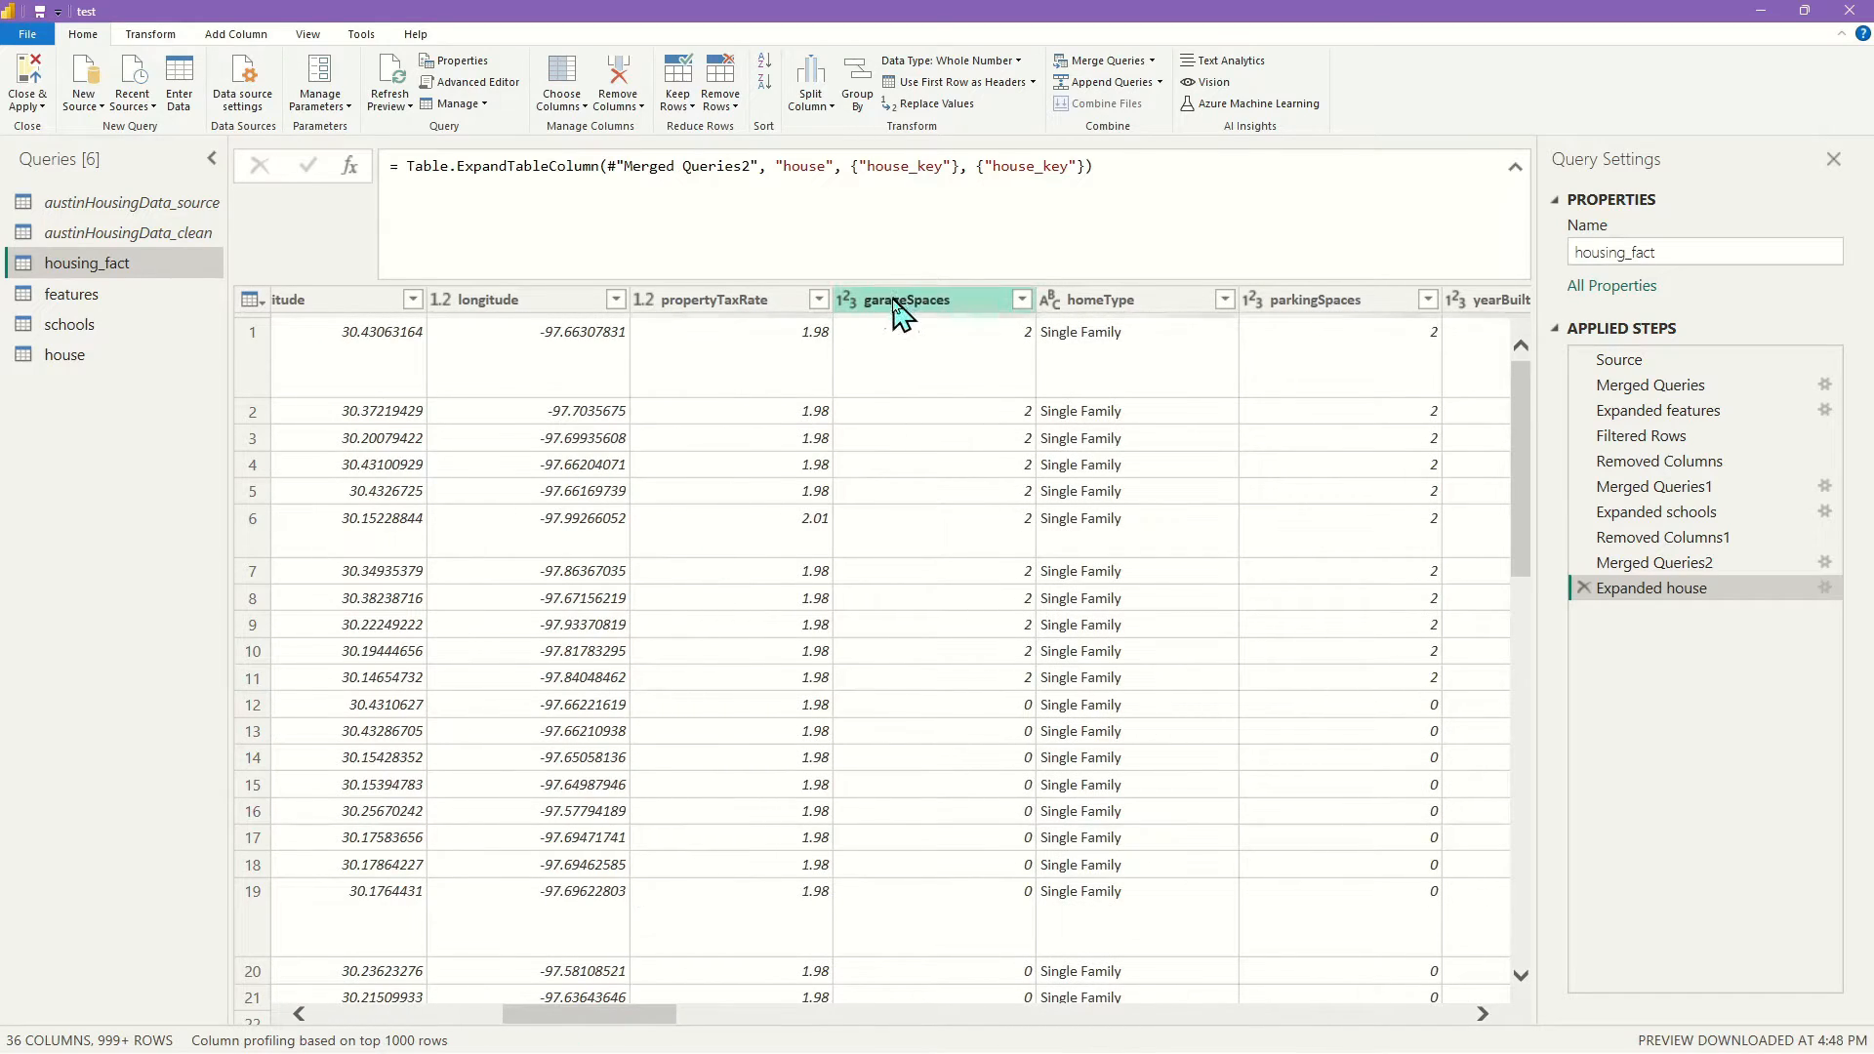
Remove the garageSpaces, homeType and parkingSpaces columns from housing_fact
{"action": "left_click", "coordinate": [928, 301]}
{"action": "left_click", "coordinate": [1193, 303], "text": "shift"}
{"action": "left_click", "coordinate": [1254, 300], "text": "shift"}
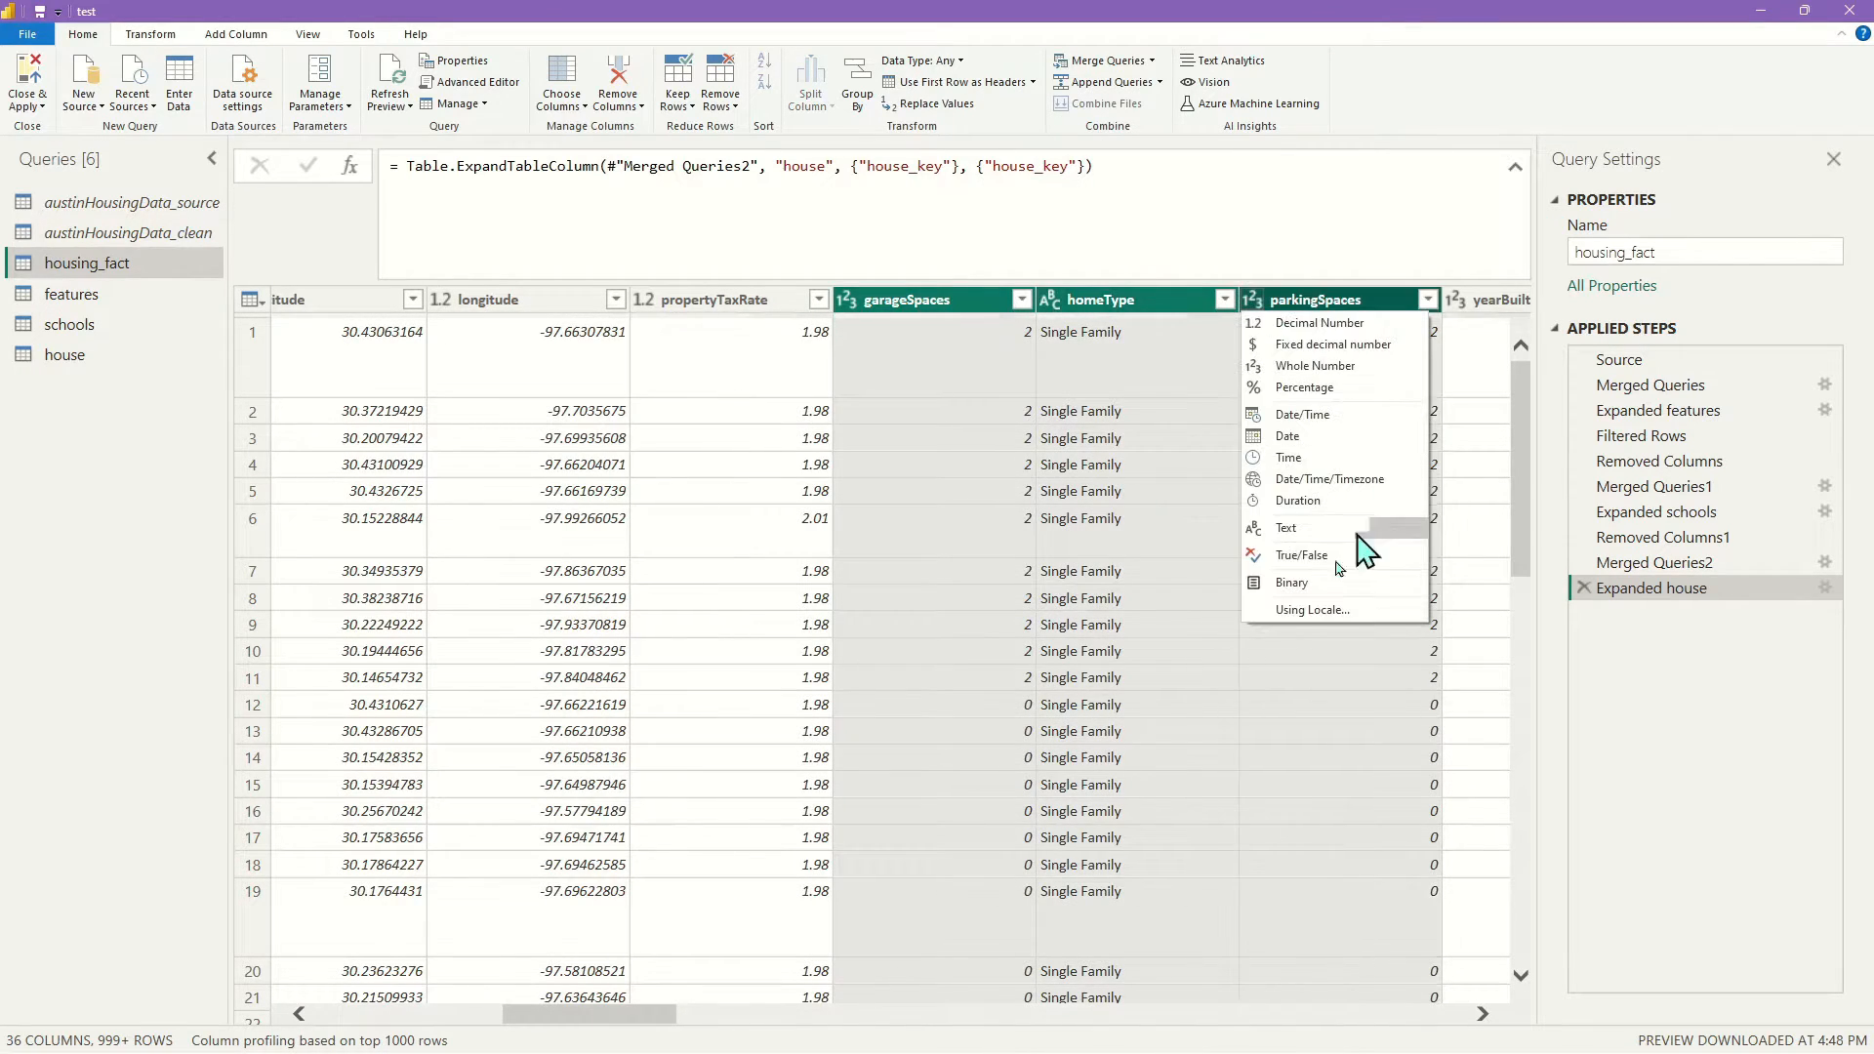
{"action": "left_click", "coordinate": [1347, 303]}
{"action": "left_click", "coordinate": [1347, 302]}
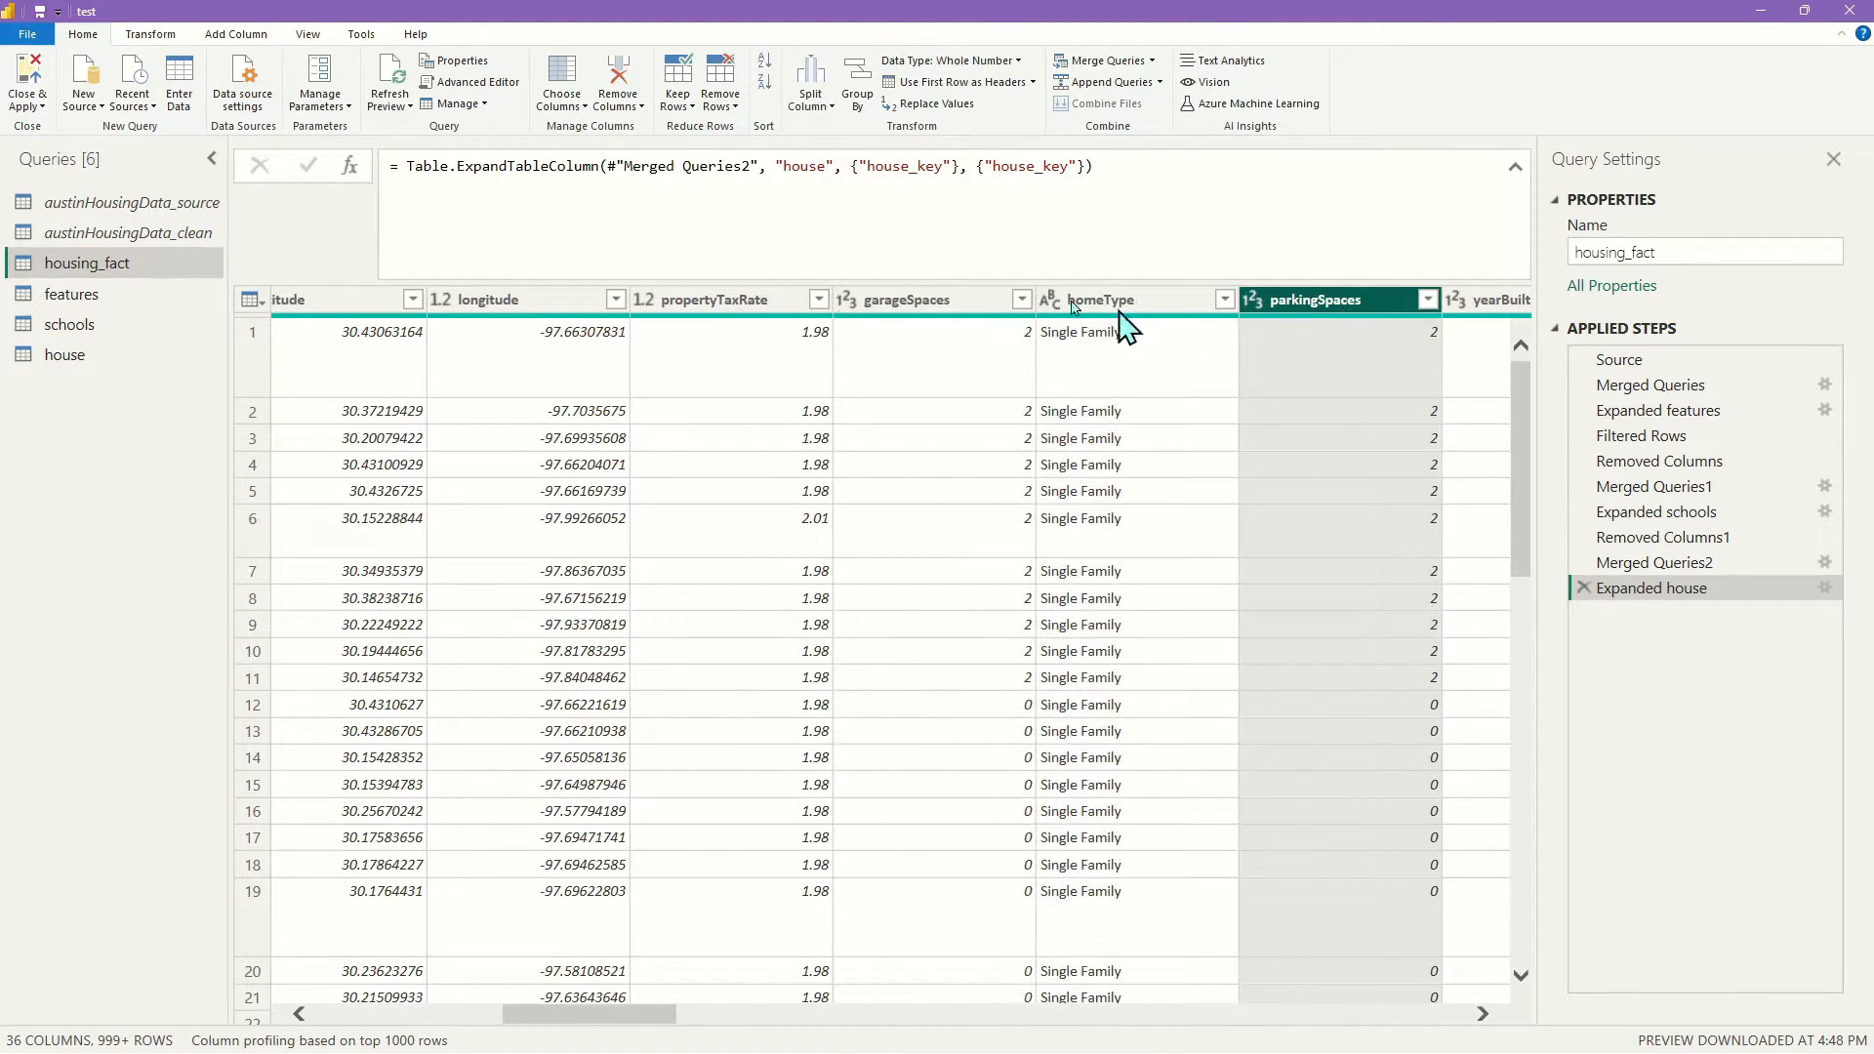
{"action": "left_click", "coordinate": [947, 302], "text": "shift"}
{"action": "right_click", "coordinate": [947, 302]}
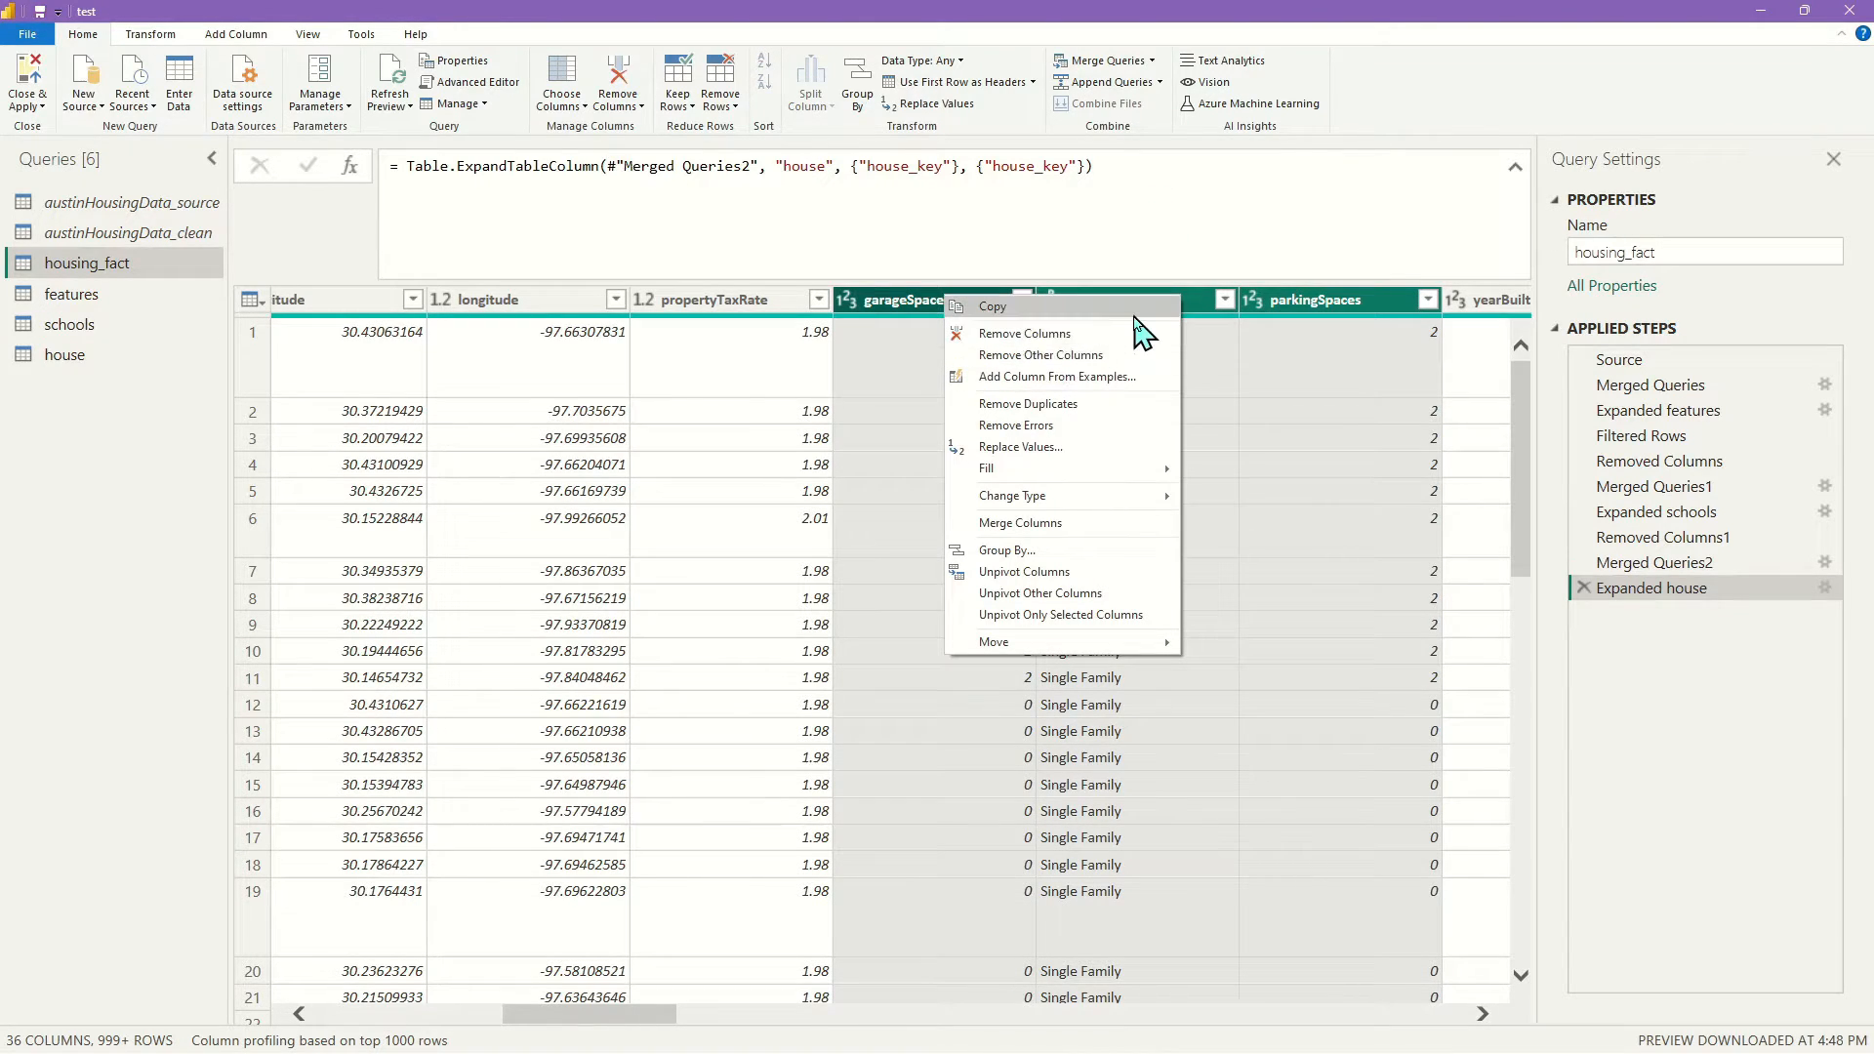
{"action": "left_click", "coordinate": [1070, 336]}
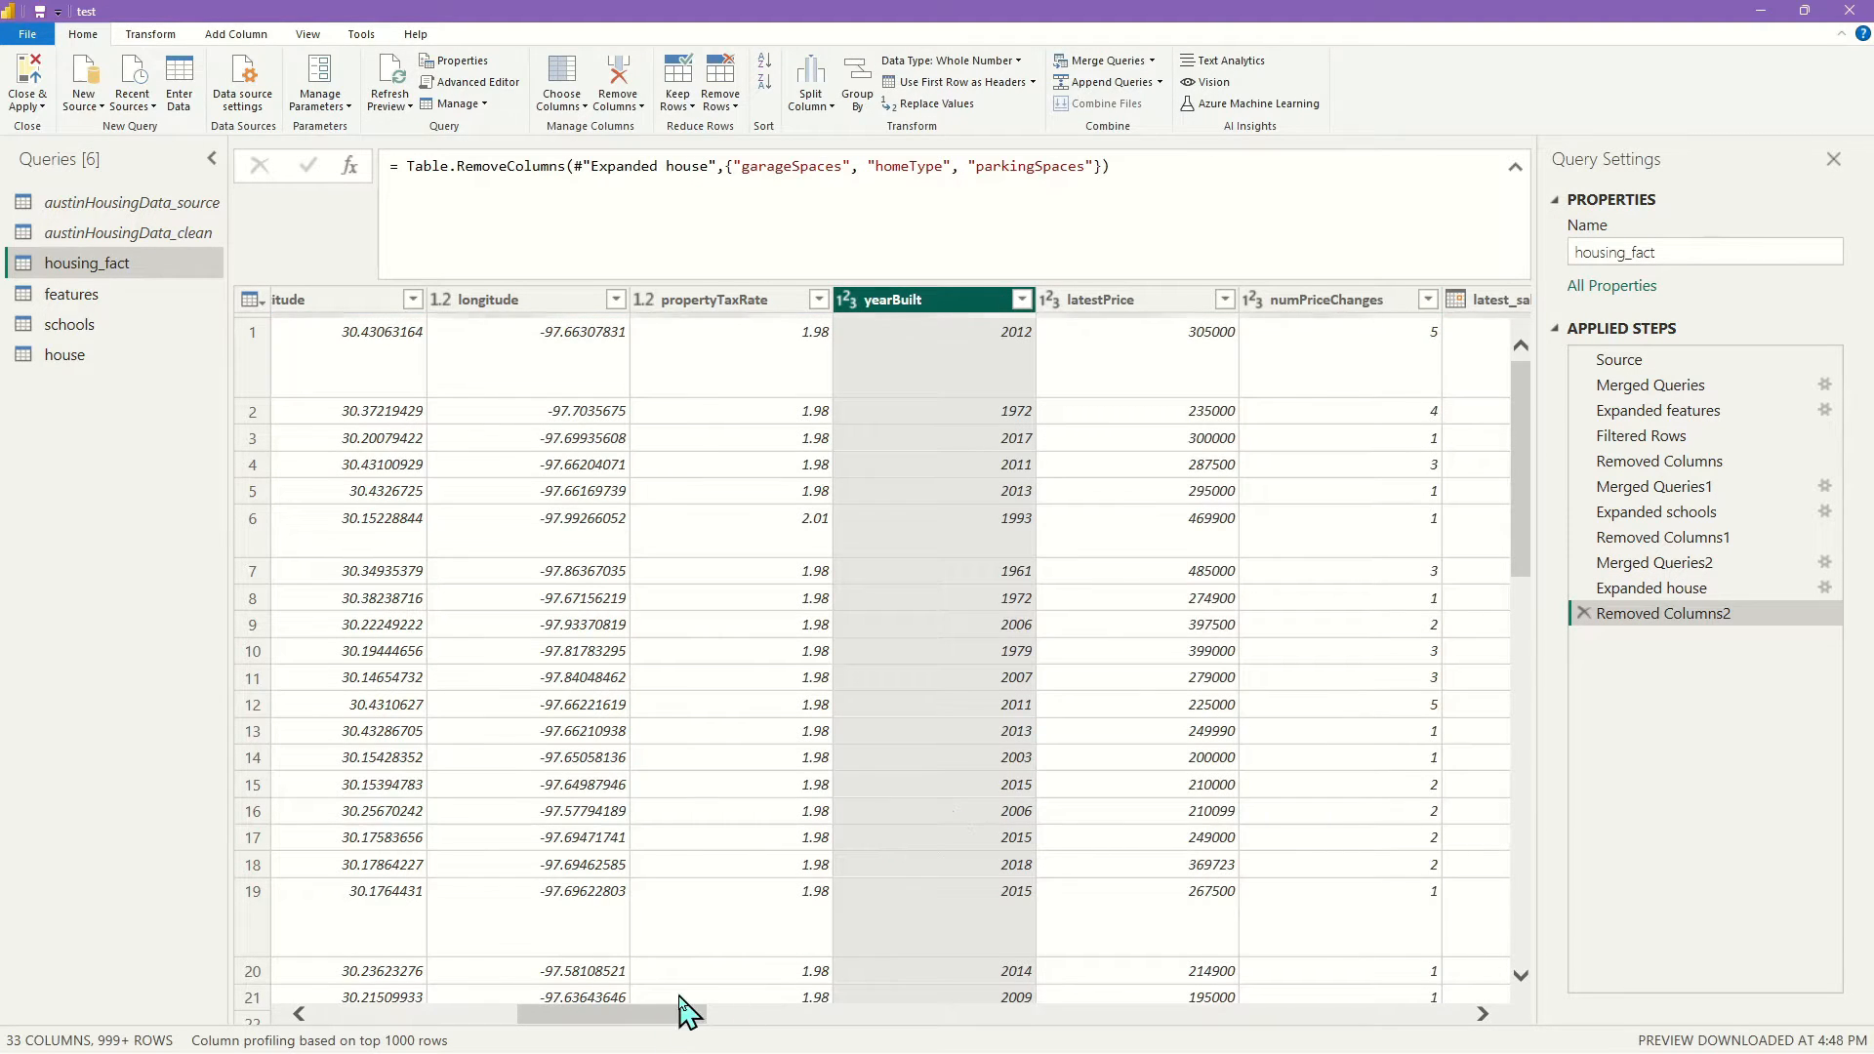
Remove the feature count columns from numOfAccessibilityFeatures through numOfCommunityFeatures
{"action": "left_click_drag", "start_coordinate": [681, 1022], "coordinate": [996, 1050]}
{"action": "left_click", "coordinate": [765, 310]}
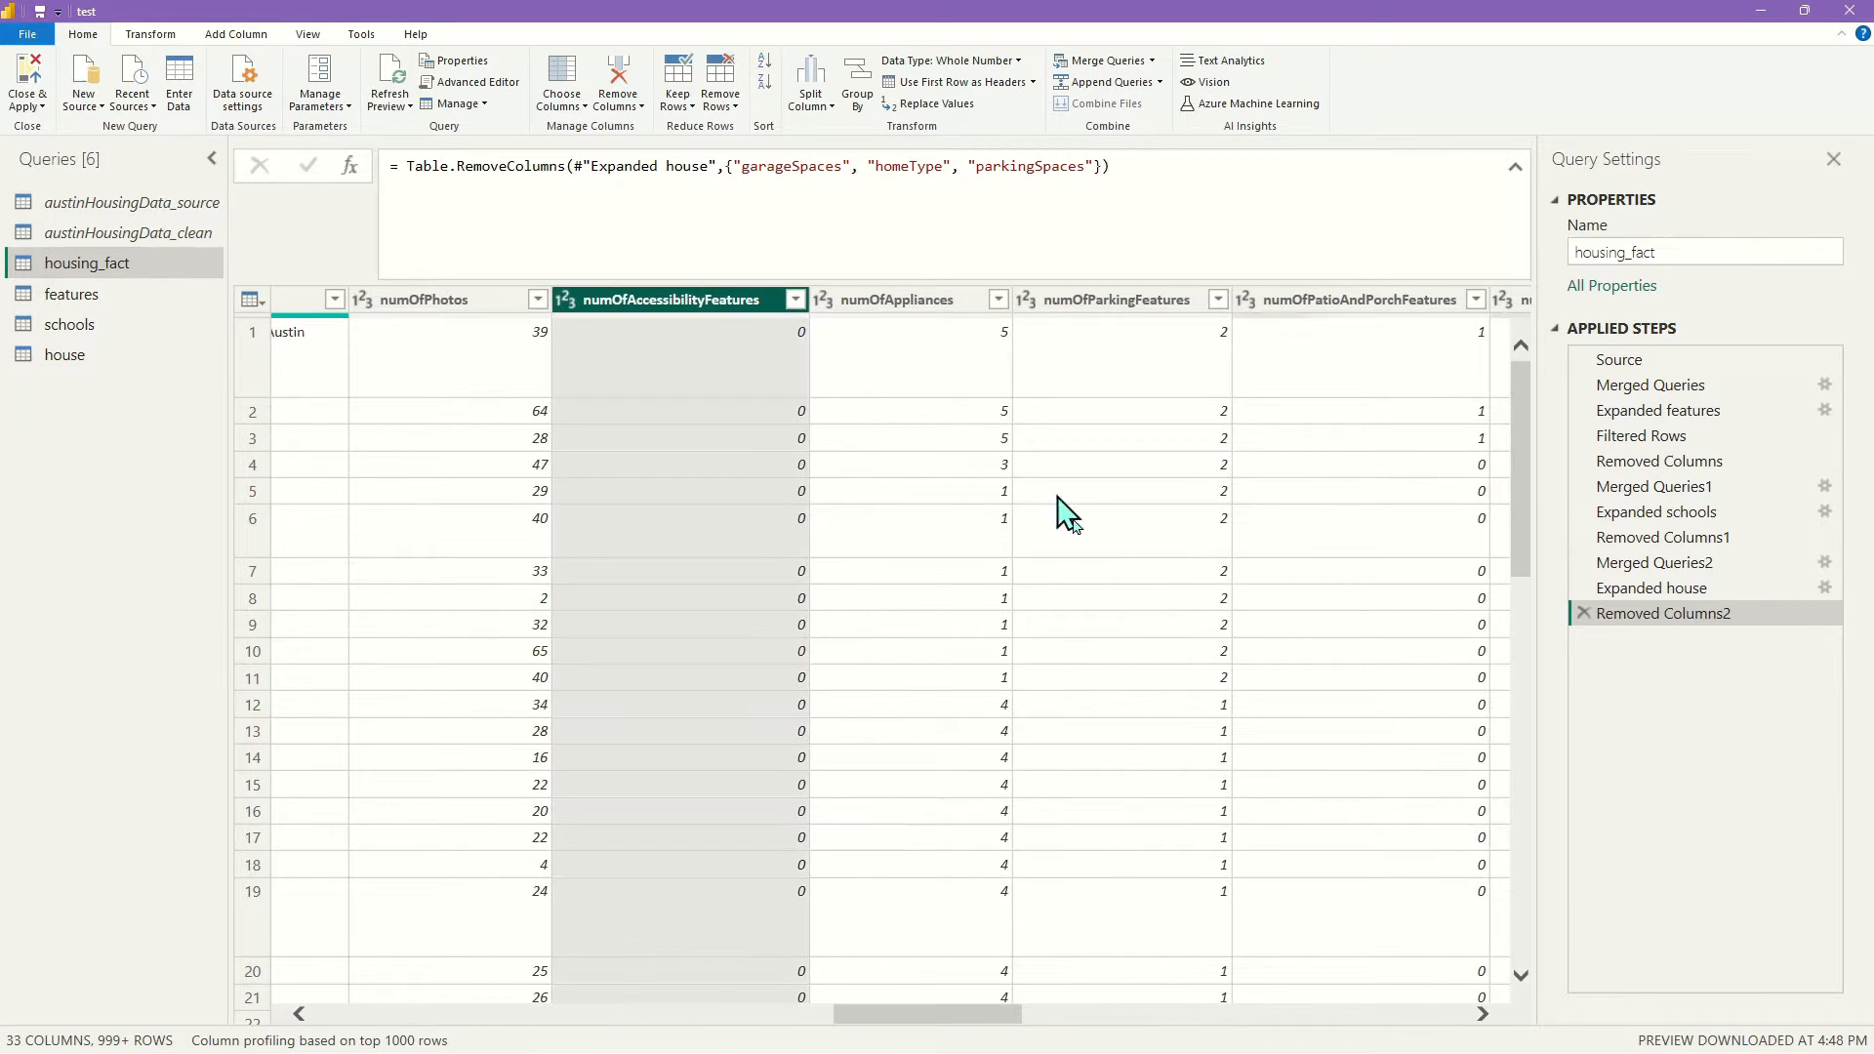
{"action": "left_click", "coordinate": [1000, 1001]}
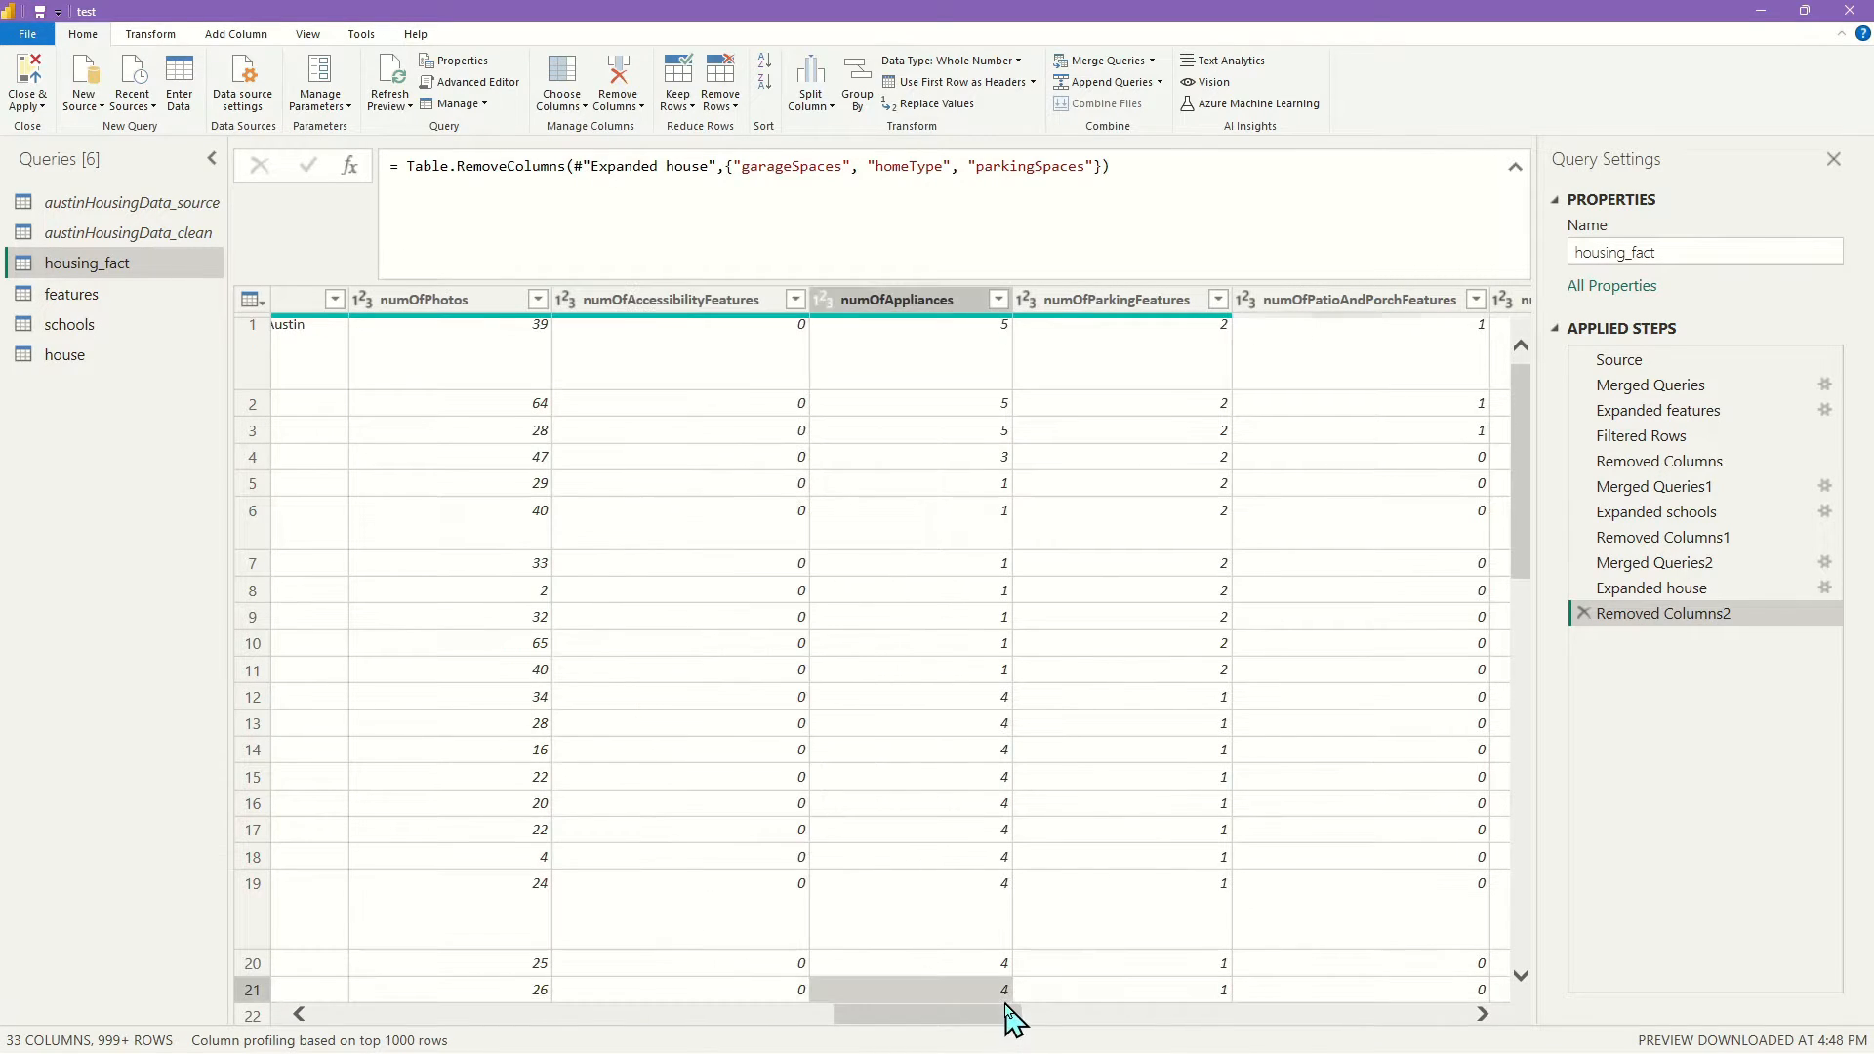
{"action": "left_click", "coordinate": [622, 293]}
{"action": "left_click_drag", "start_coordinate": [967, 1025], "coordinate": [1145, 1030]}
{"action": "left_click", "coordinate": [1157, 305], "text": "shift"}
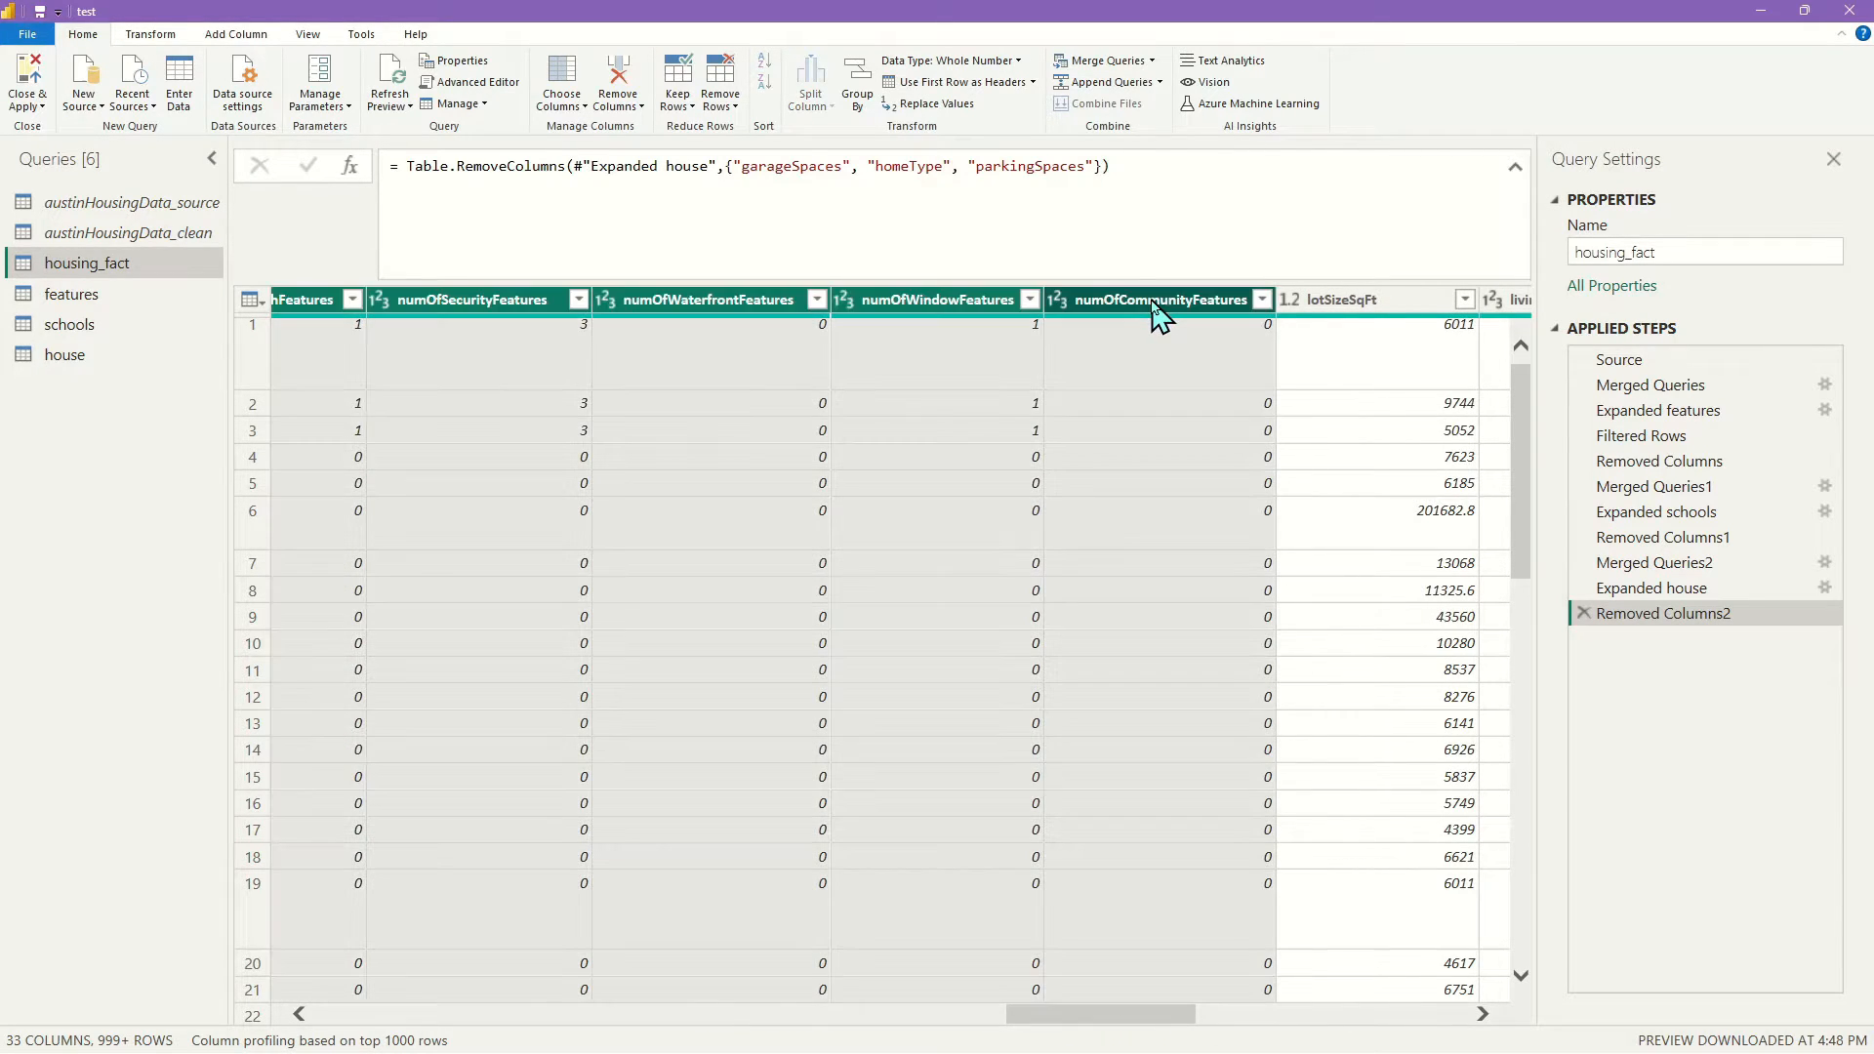
{"action": "right_click", "coordinate": [1155, 305]}
{"action": "left_click", "coordinate": [1269, 337]}
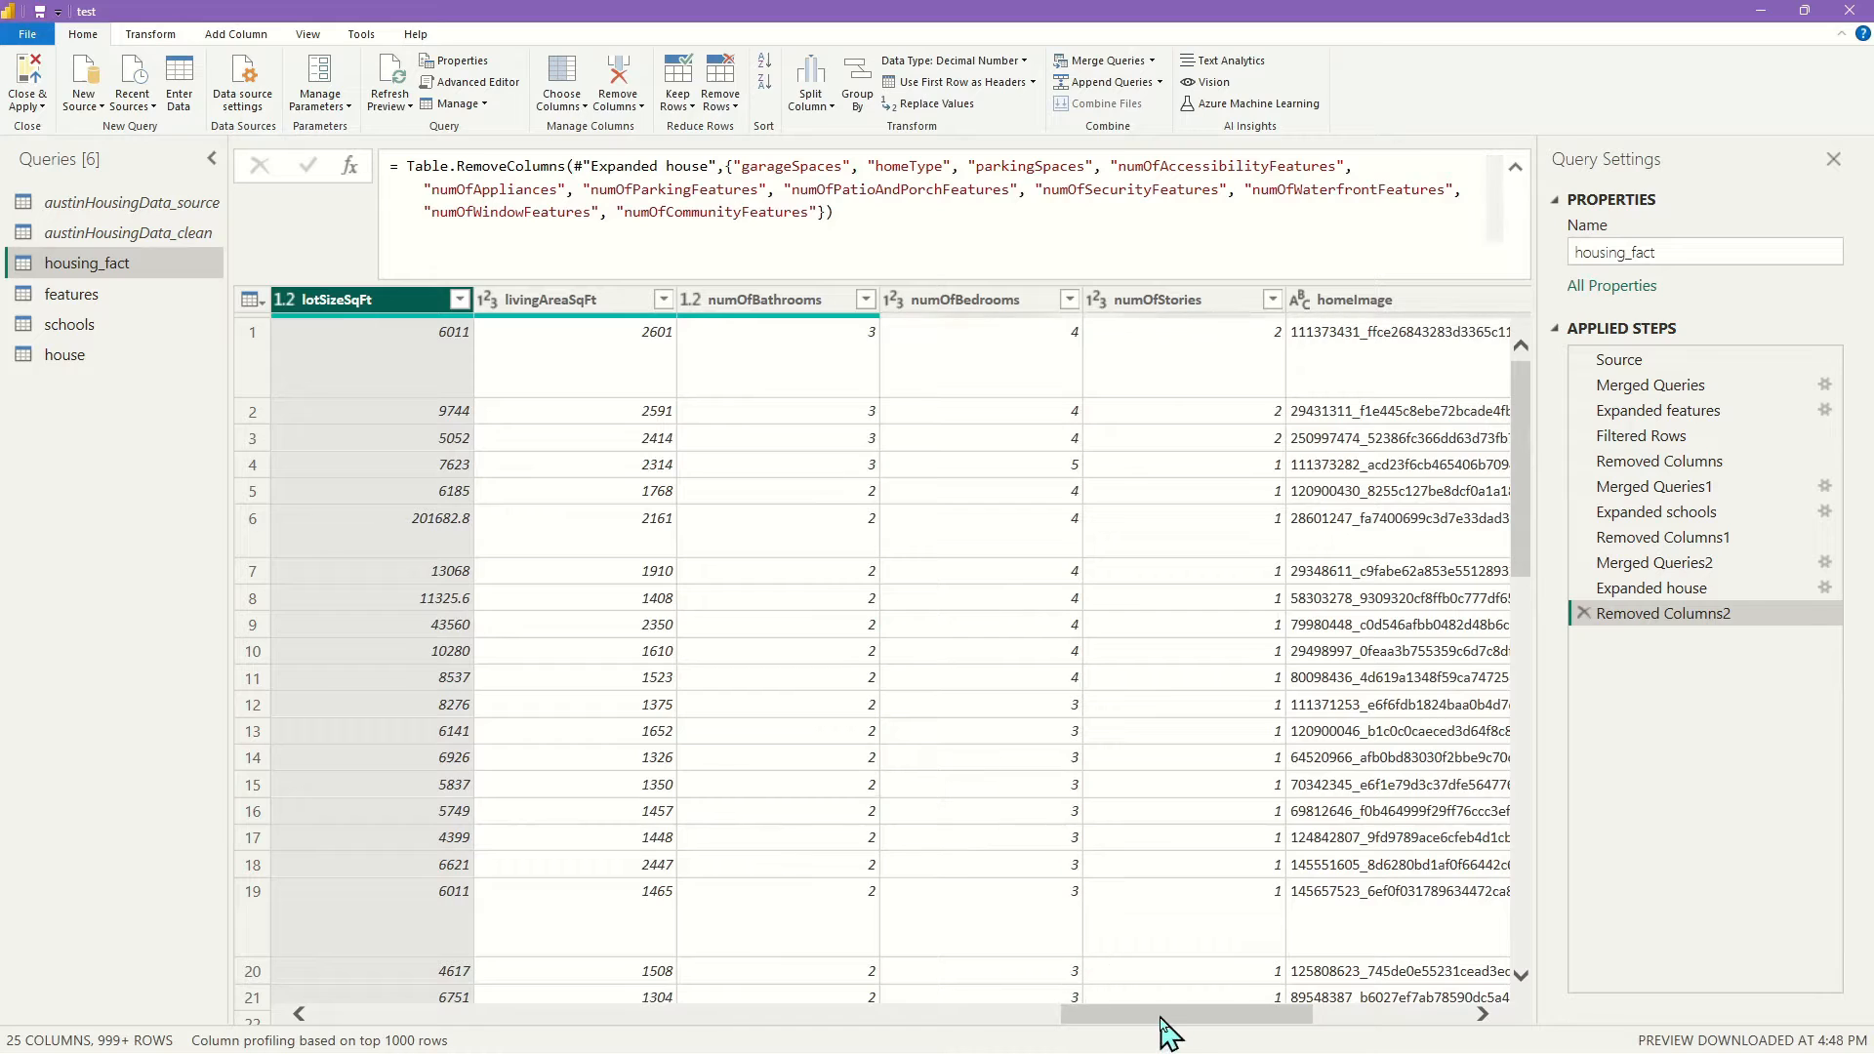
Remove numOfBathrooms, numOfBedrooms and numOfStories, then check the removal step's formula
{"action": "left_click", "coordinate": [765, 302]}
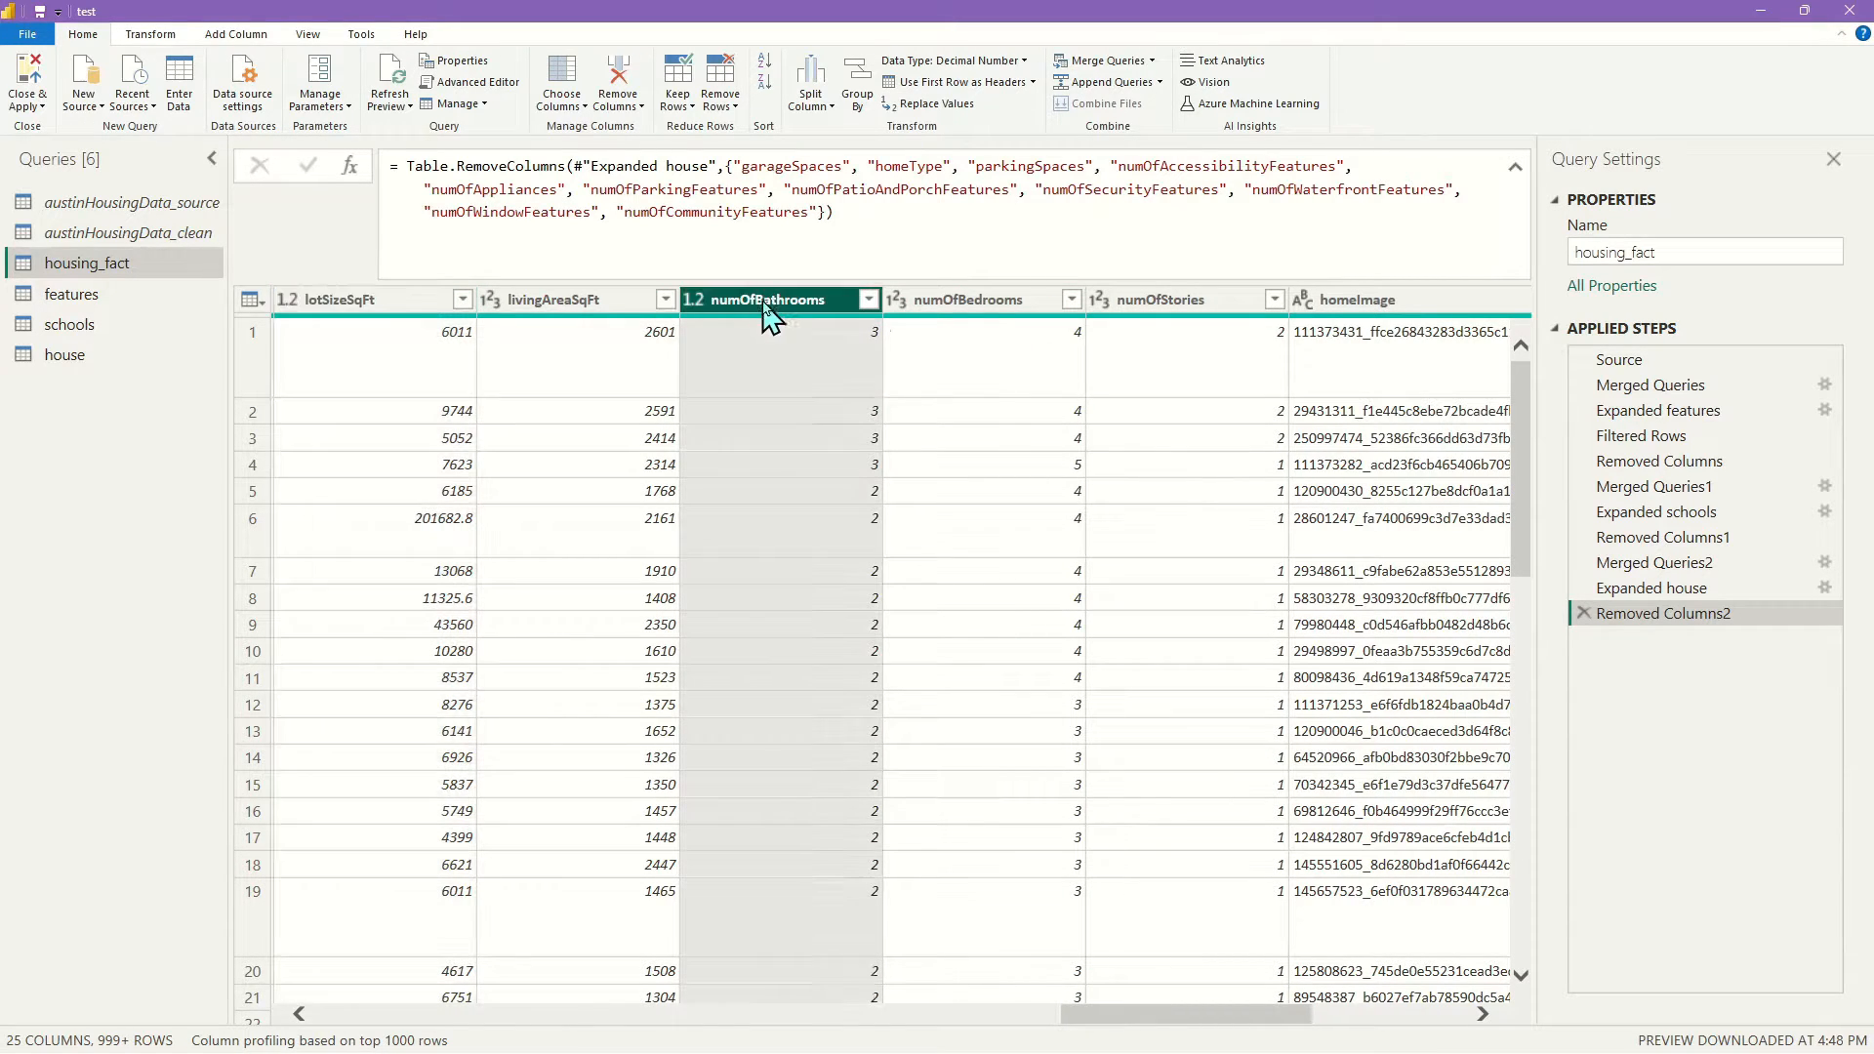
{"action": "left_click", "coordinate": [1113, 305], "text": "shift"}
{"action": "right_click", "coordinate": [1206, 305]}
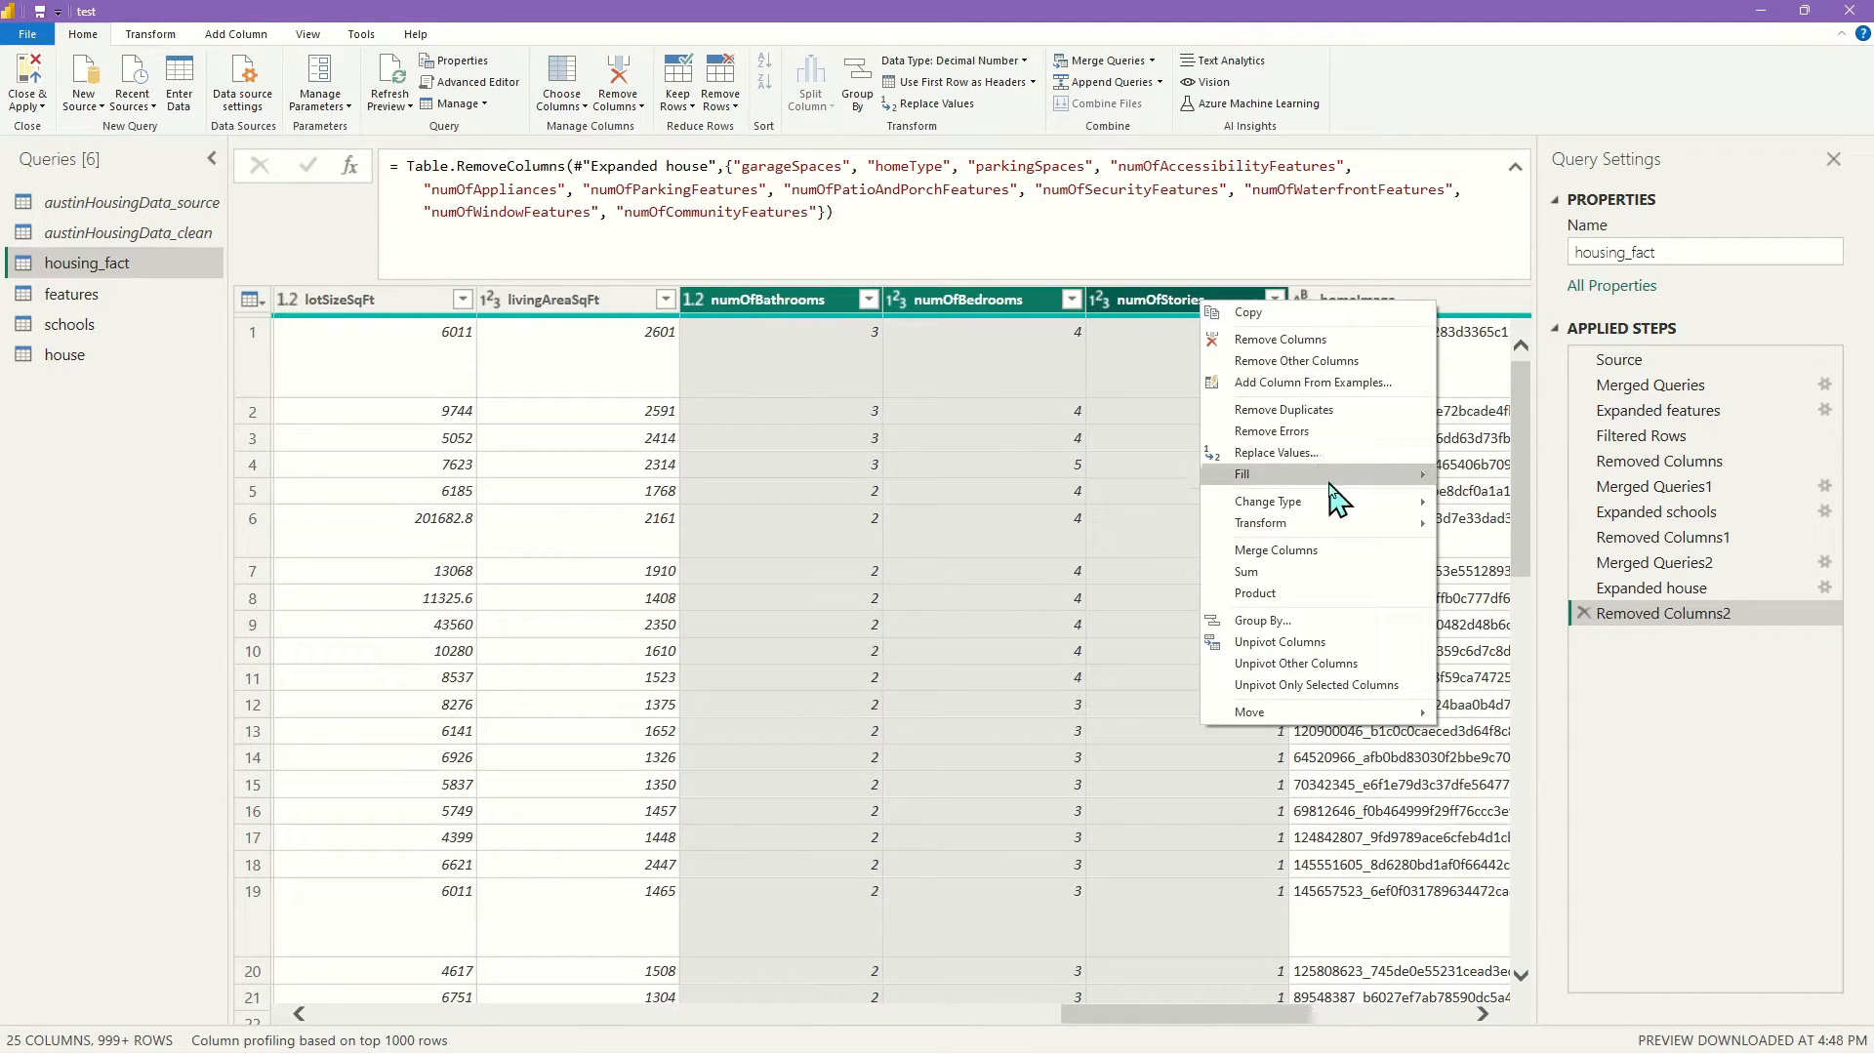
{"action": "left_click", "coordinate": [1287, 340]}
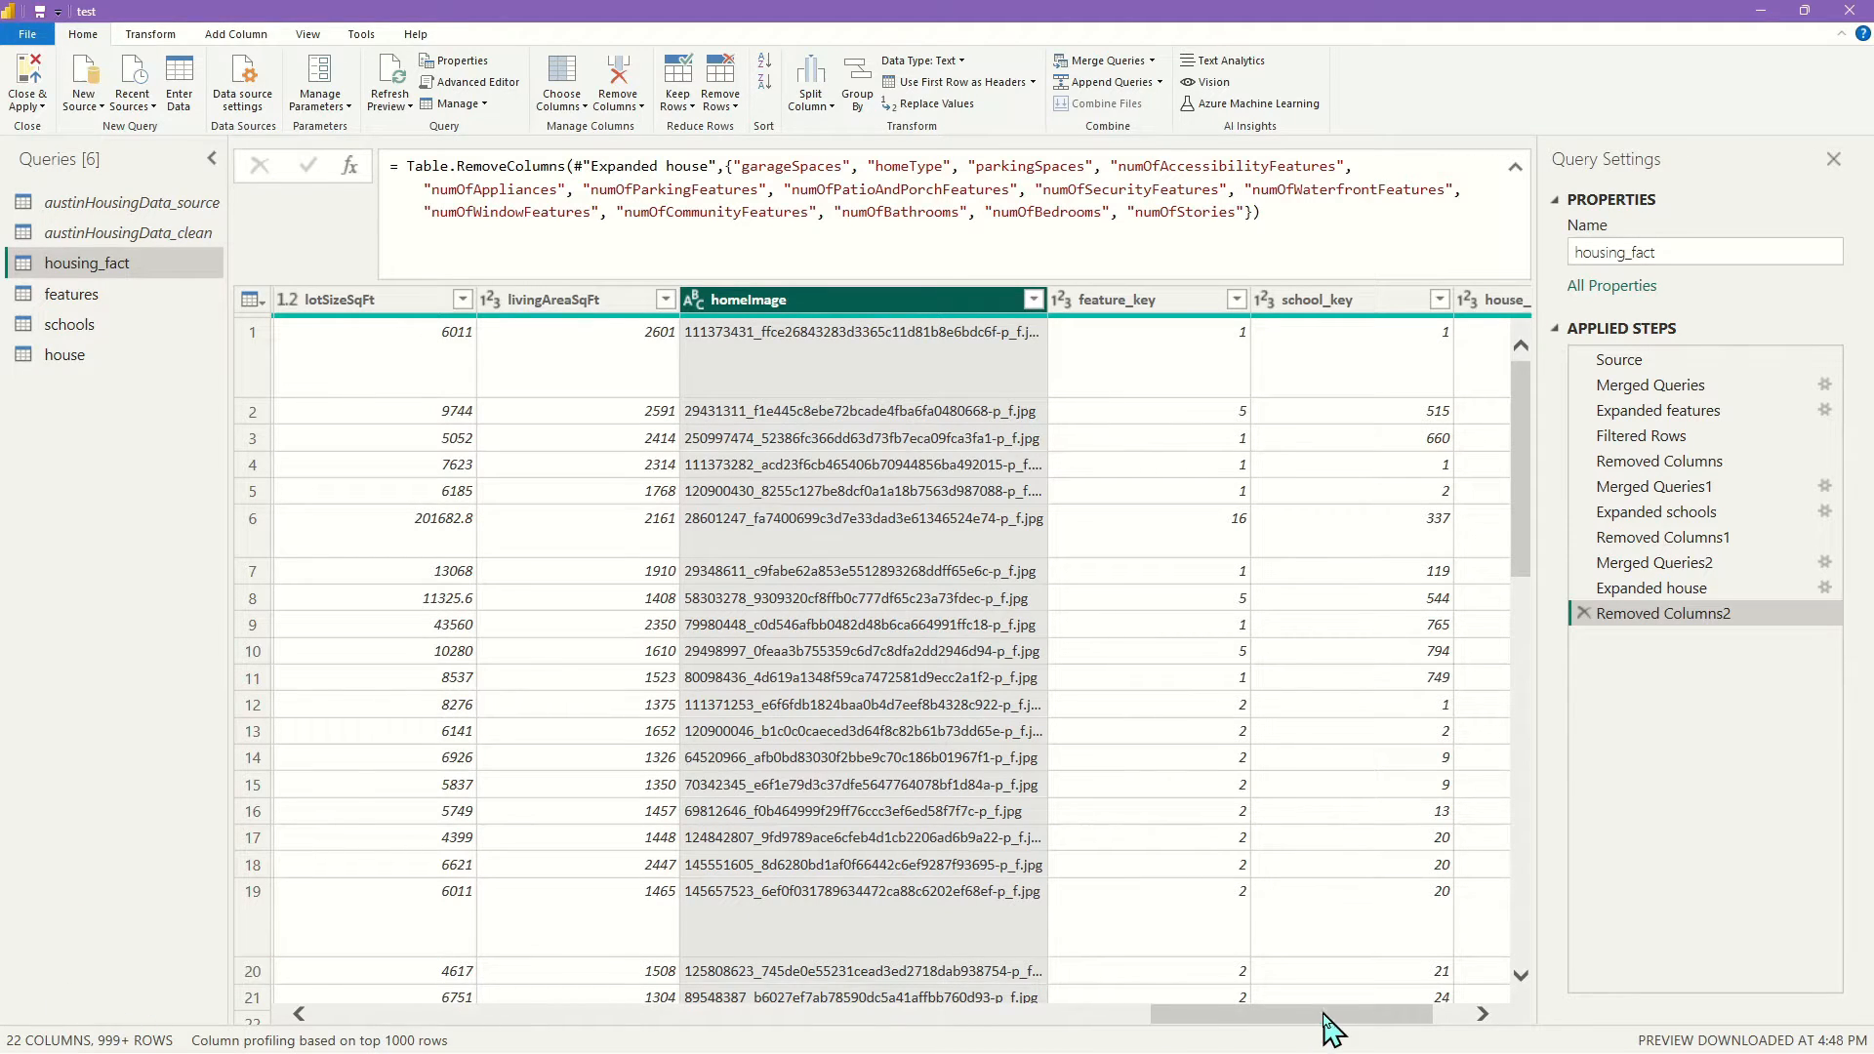
{"action": "scroll", "coordinate": [1330, 1021], "scroll_direction": "right", "scroll_amount": 3}
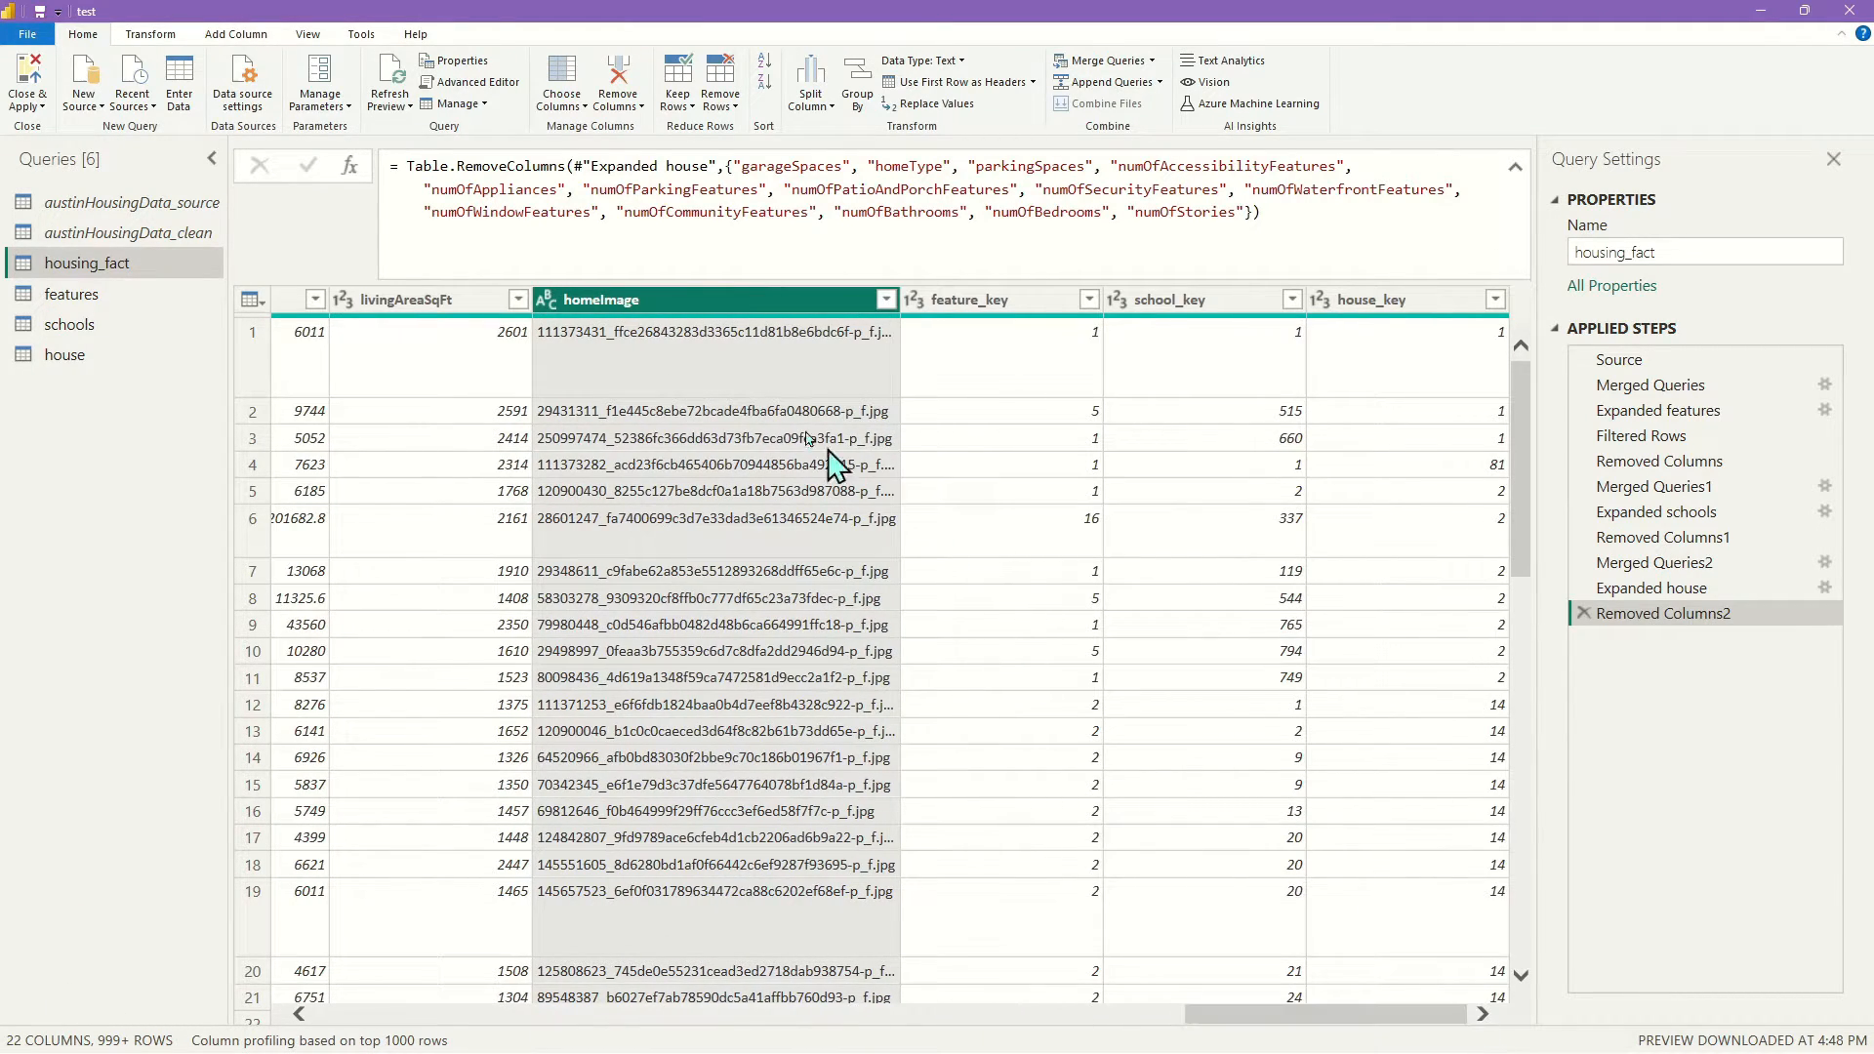
{"action": "left_click", "coordinate": [699, 212]}
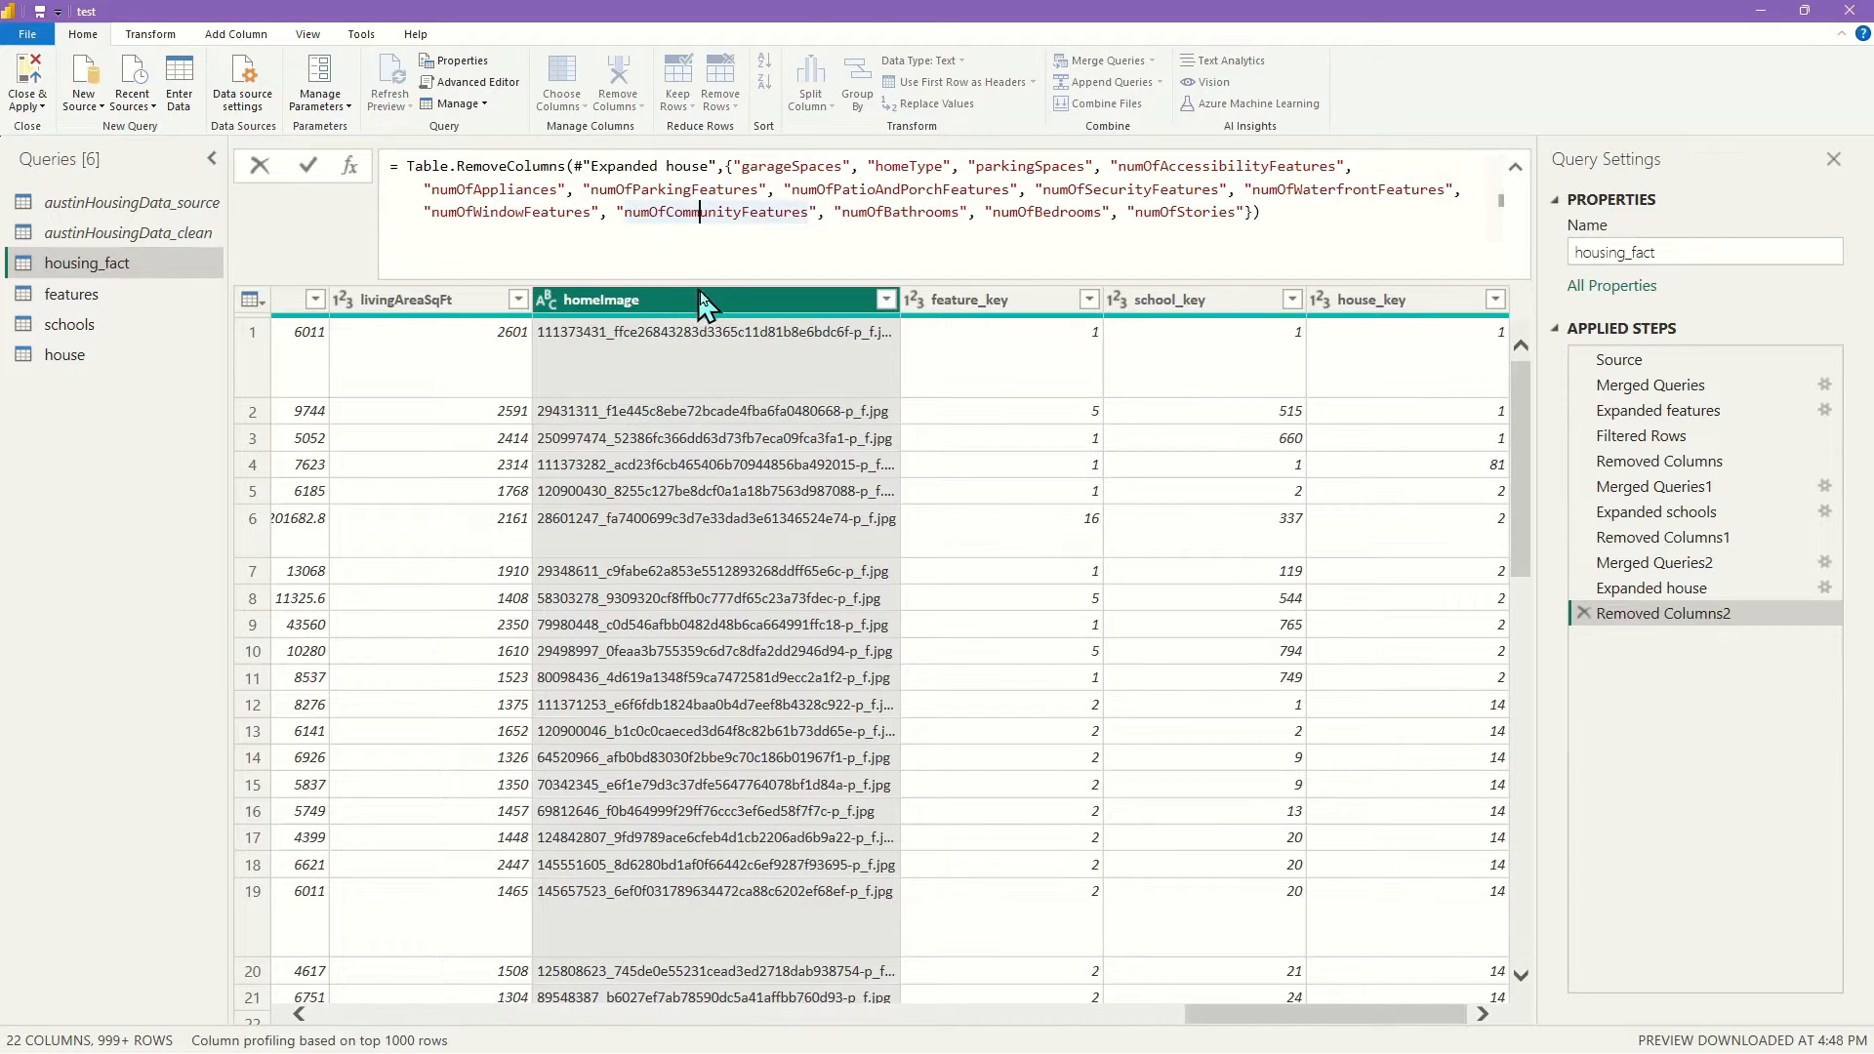
{"action": "key", "text": "End"}
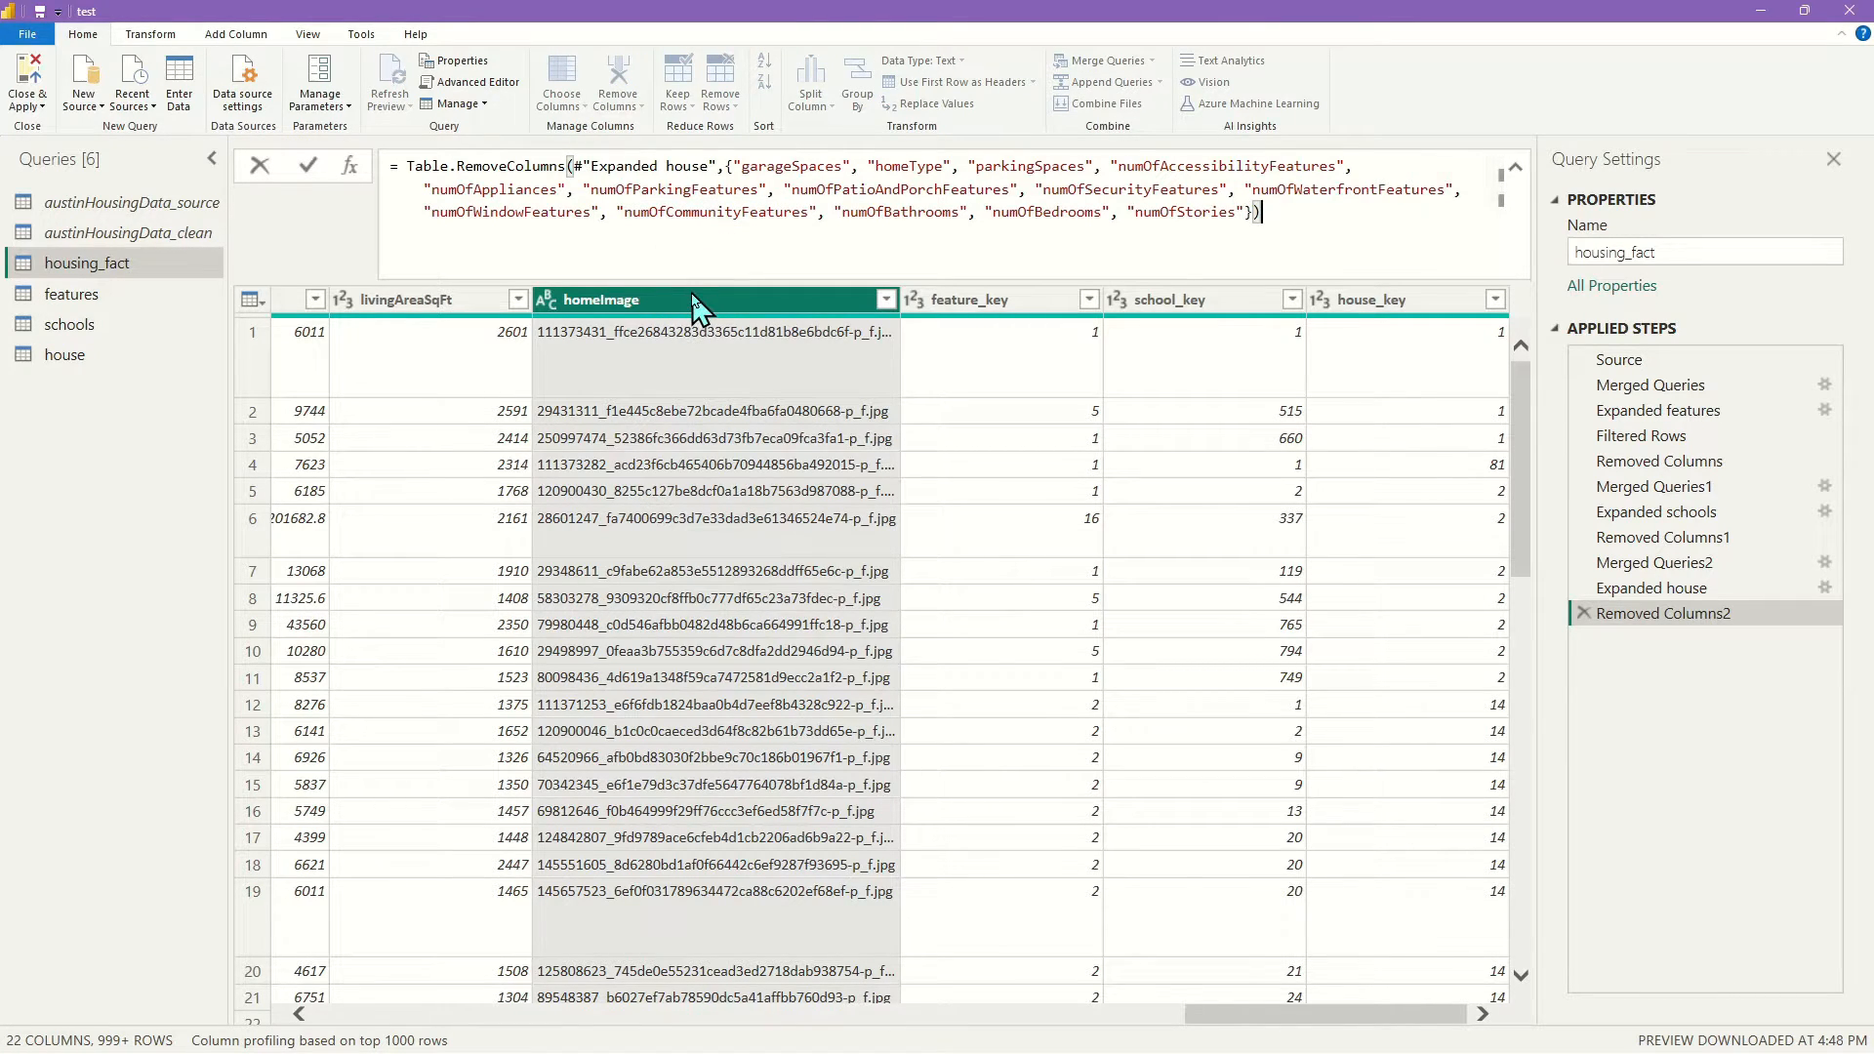
Remove the homeImage and numOfPhotos columns
{"action": "right_click", "coordinate": [690, 317]}
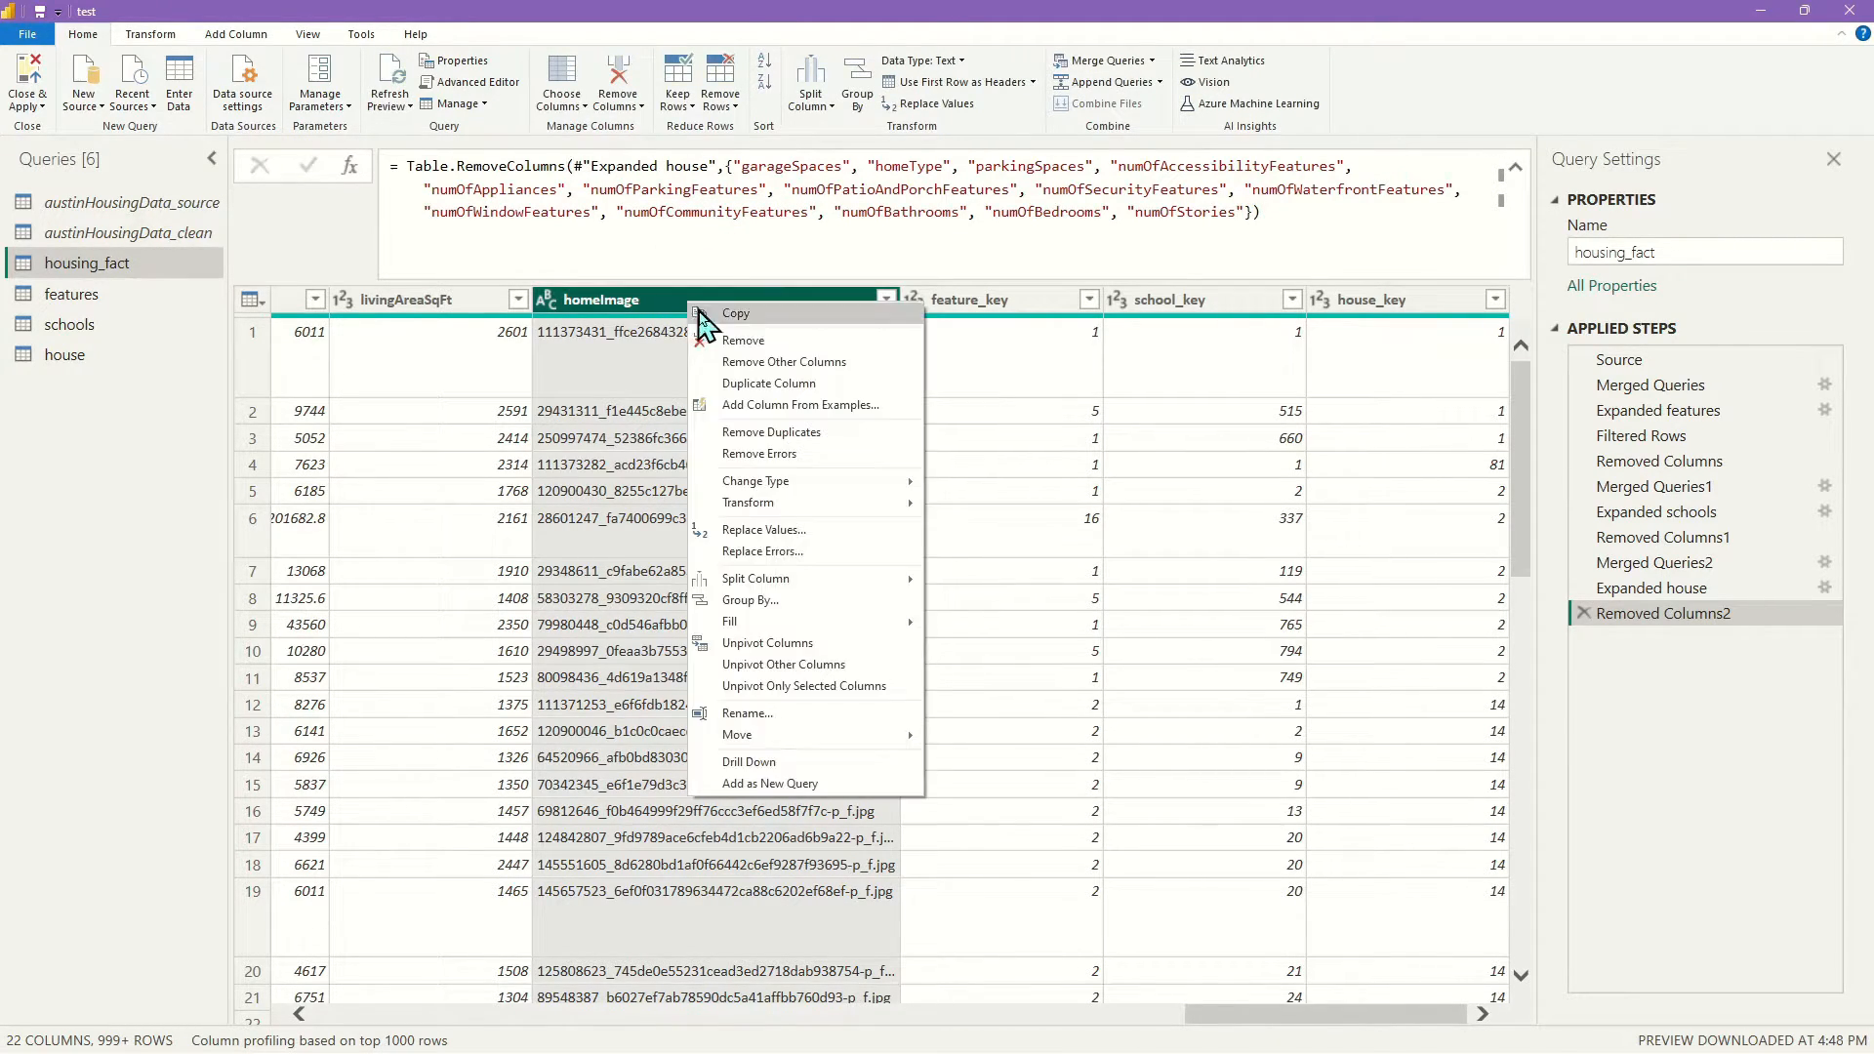
{"action": "left_click", "coordinate": [748, 361]}
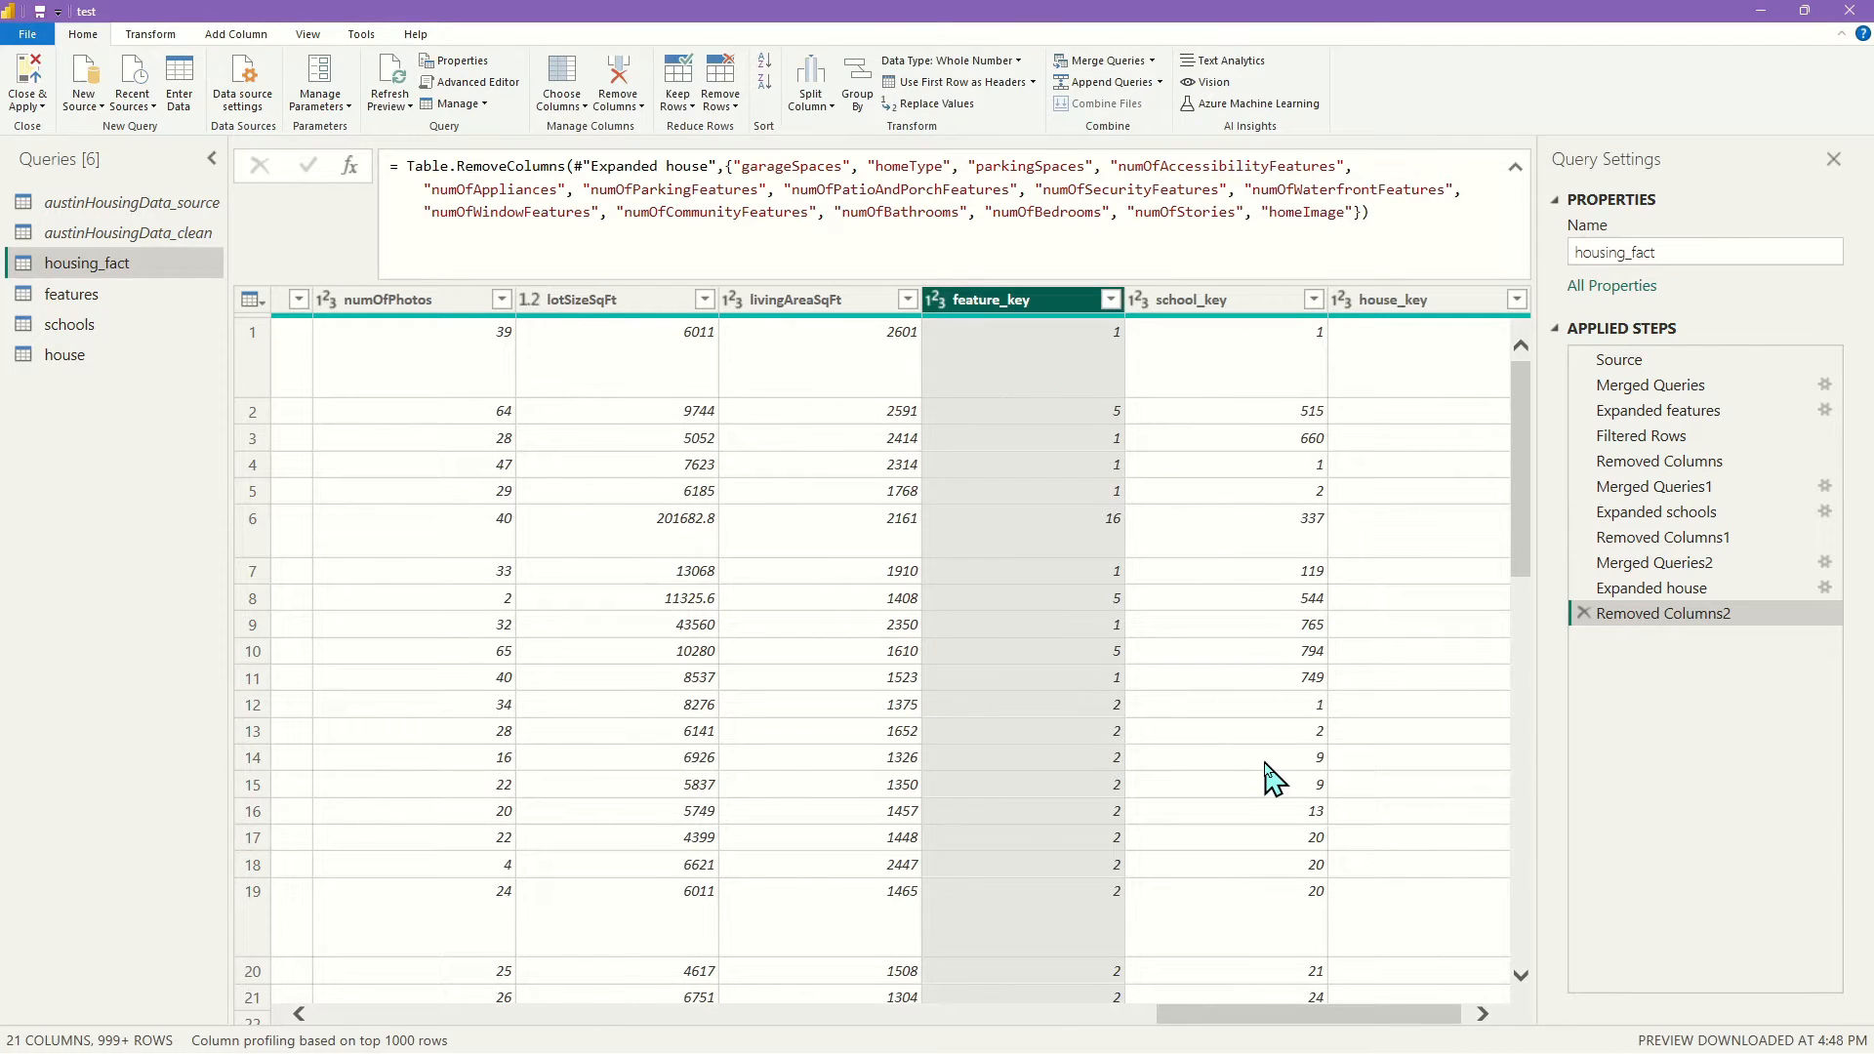
{"action": "left_click_drag", "start_coordinate": [1269, 1016], "coordinate": [1169, 1016]}
{"action": "right_click", "coordinate": [828, 302]}
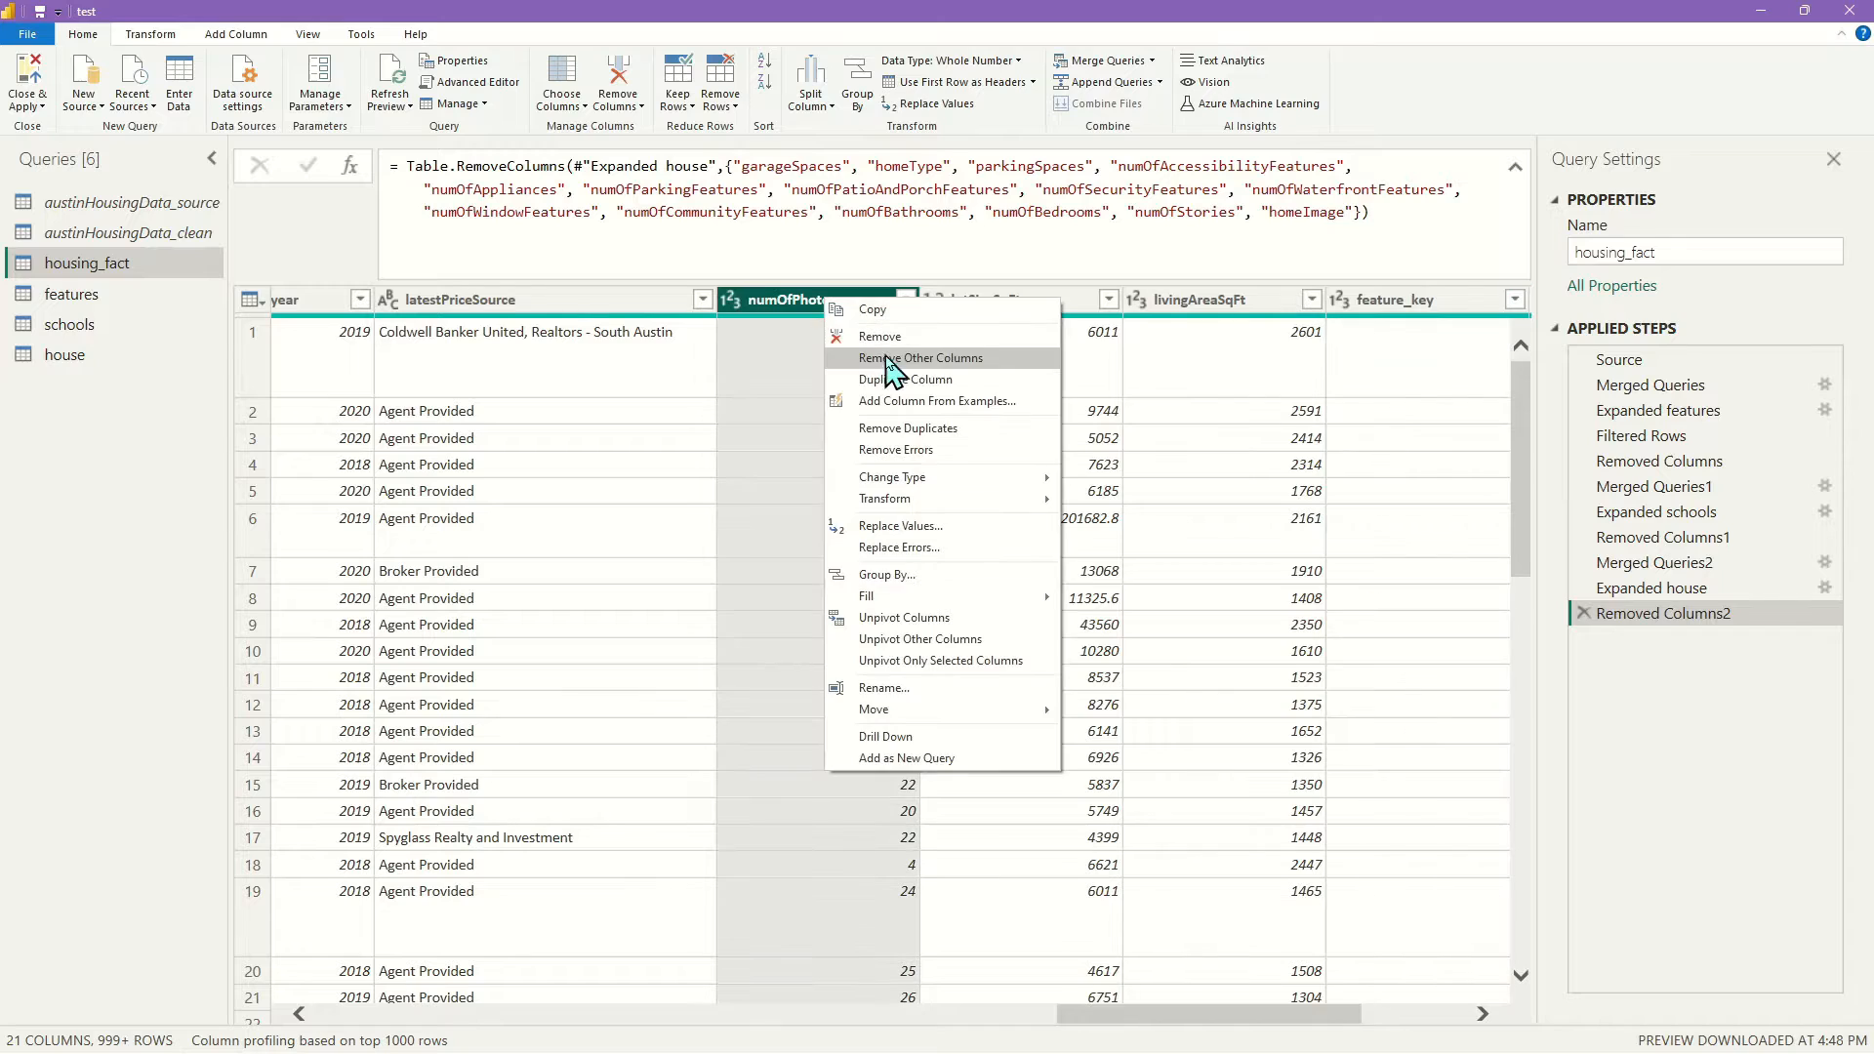
{"action": "left_click", "coordinate": [893, 337]}
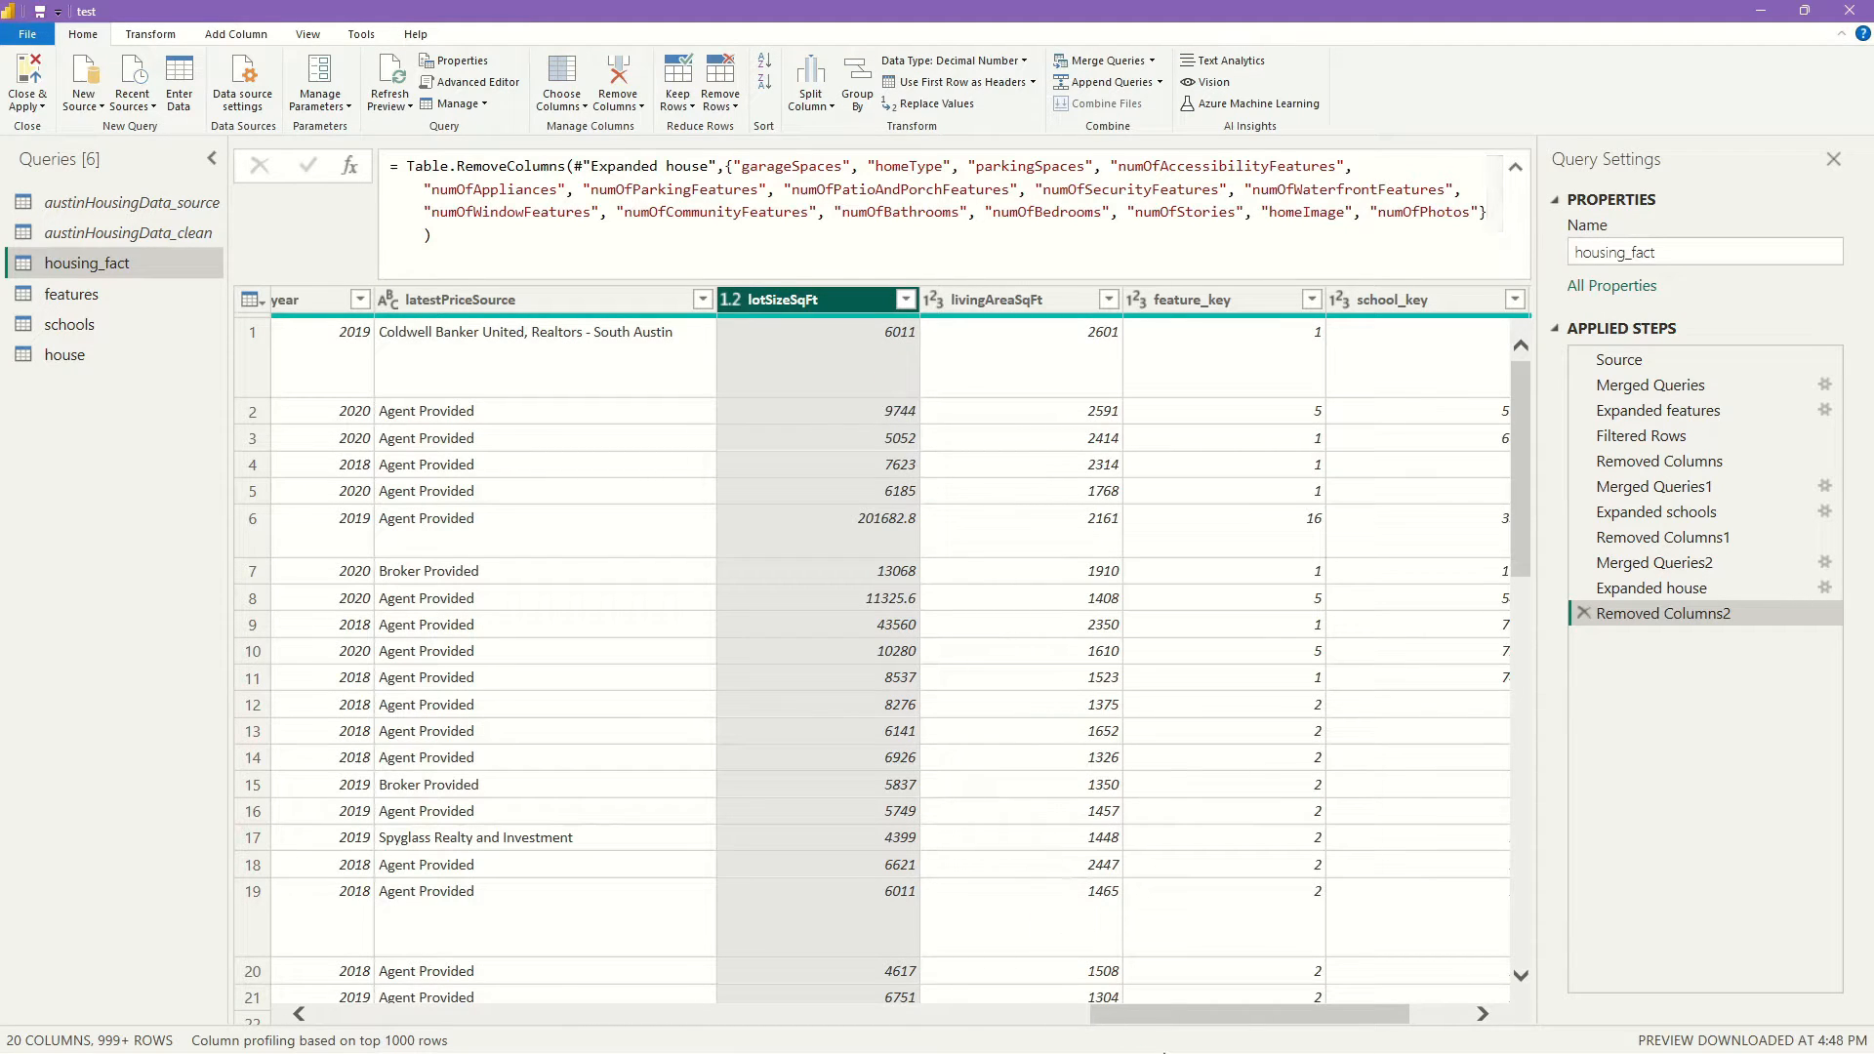
{"action": "left_click_drag", "start_coordinate": [1192, 1017], "coordinate": [679, 1052]}
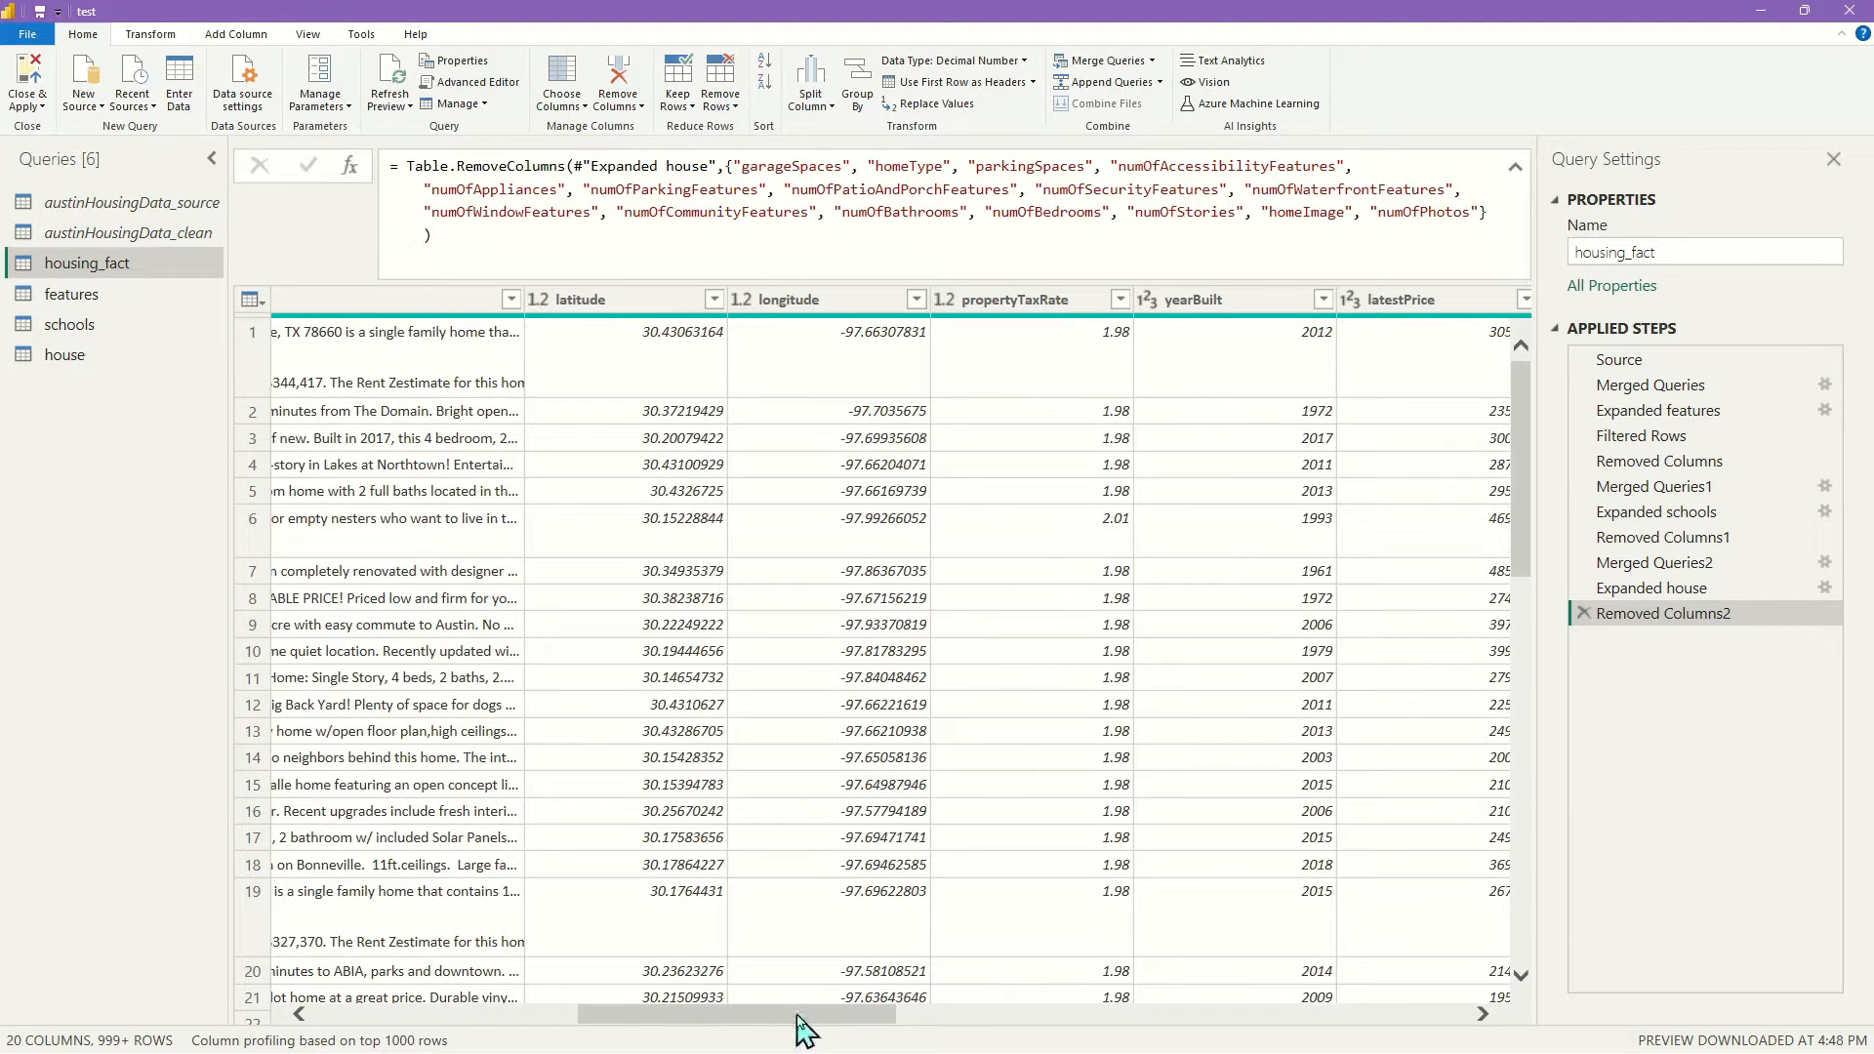
{"action": "left_click_drag", "start_coordinate": [797, 1014], "coordinate": [489, 1026]}
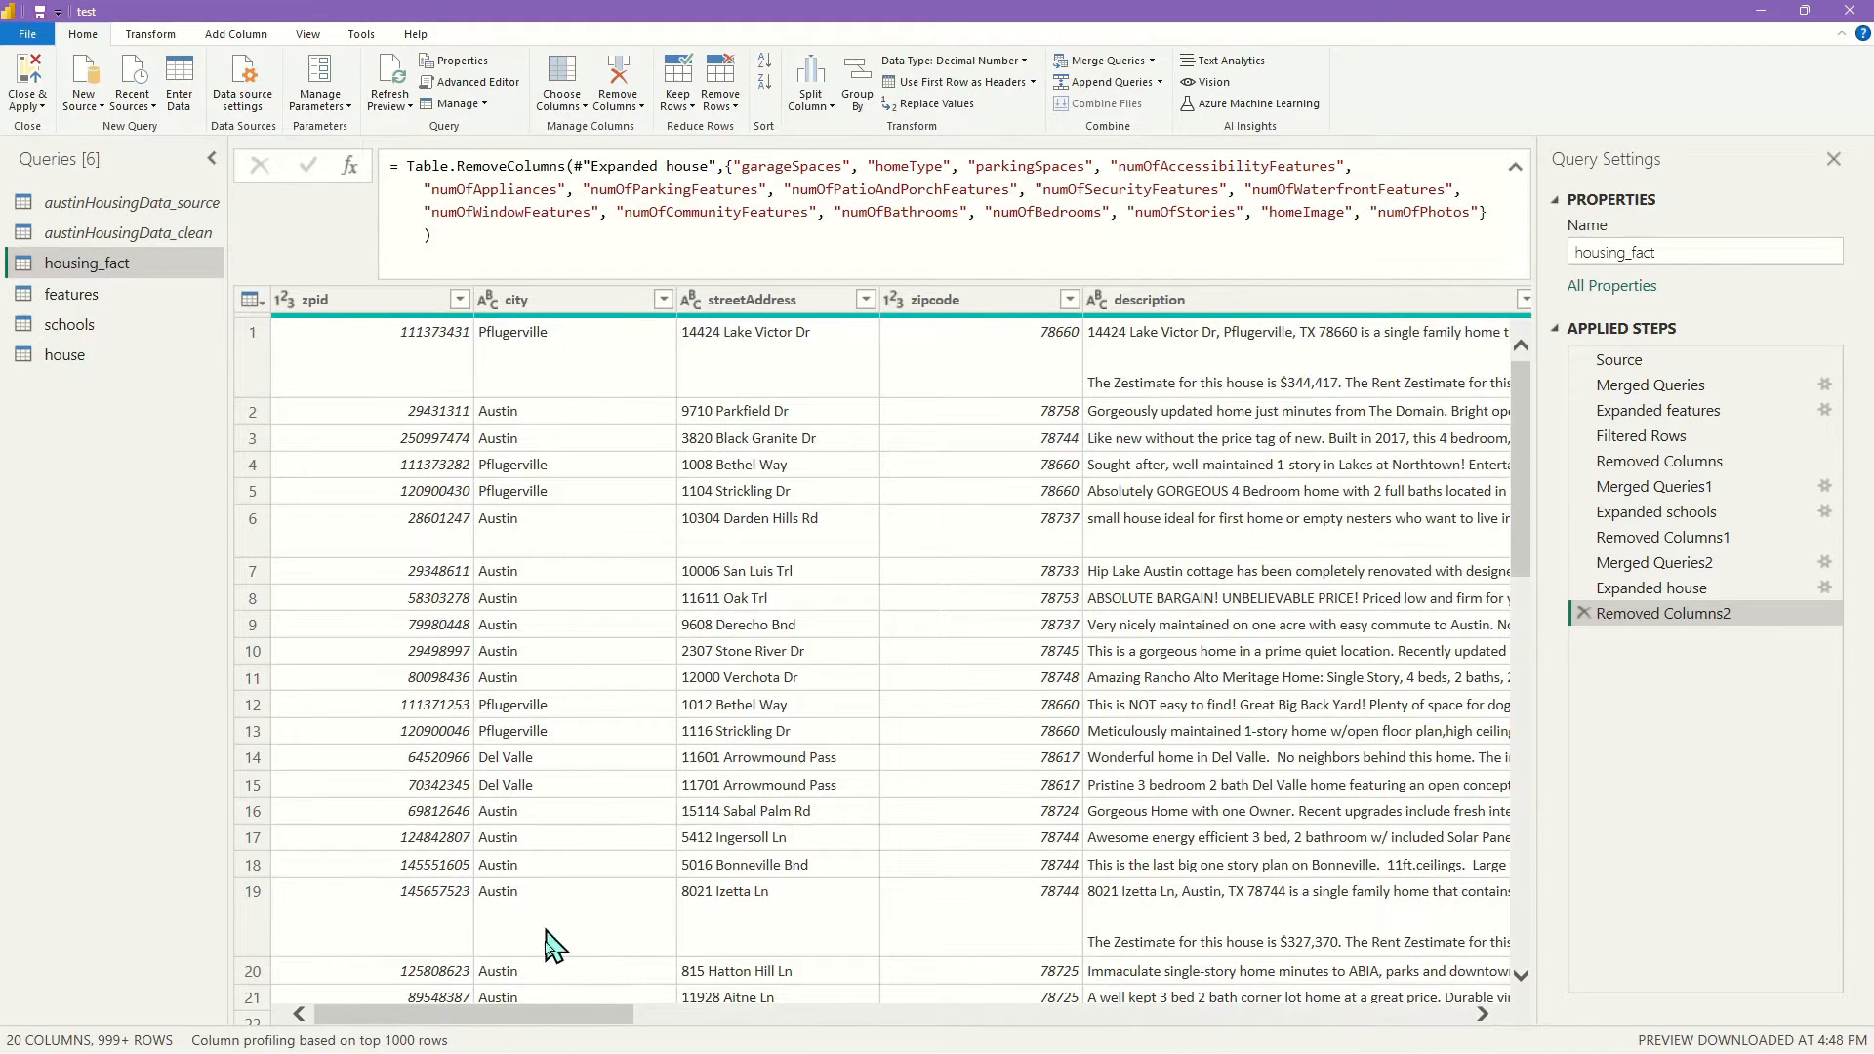
{"action": "left_click_drag", "start_coordinate": [550, 1034], "coordinate": [239, 1017]}
Create a query referencing austinHousingData_clean and name it location
{"action": "left_click", "coordinate": [127, 234]}
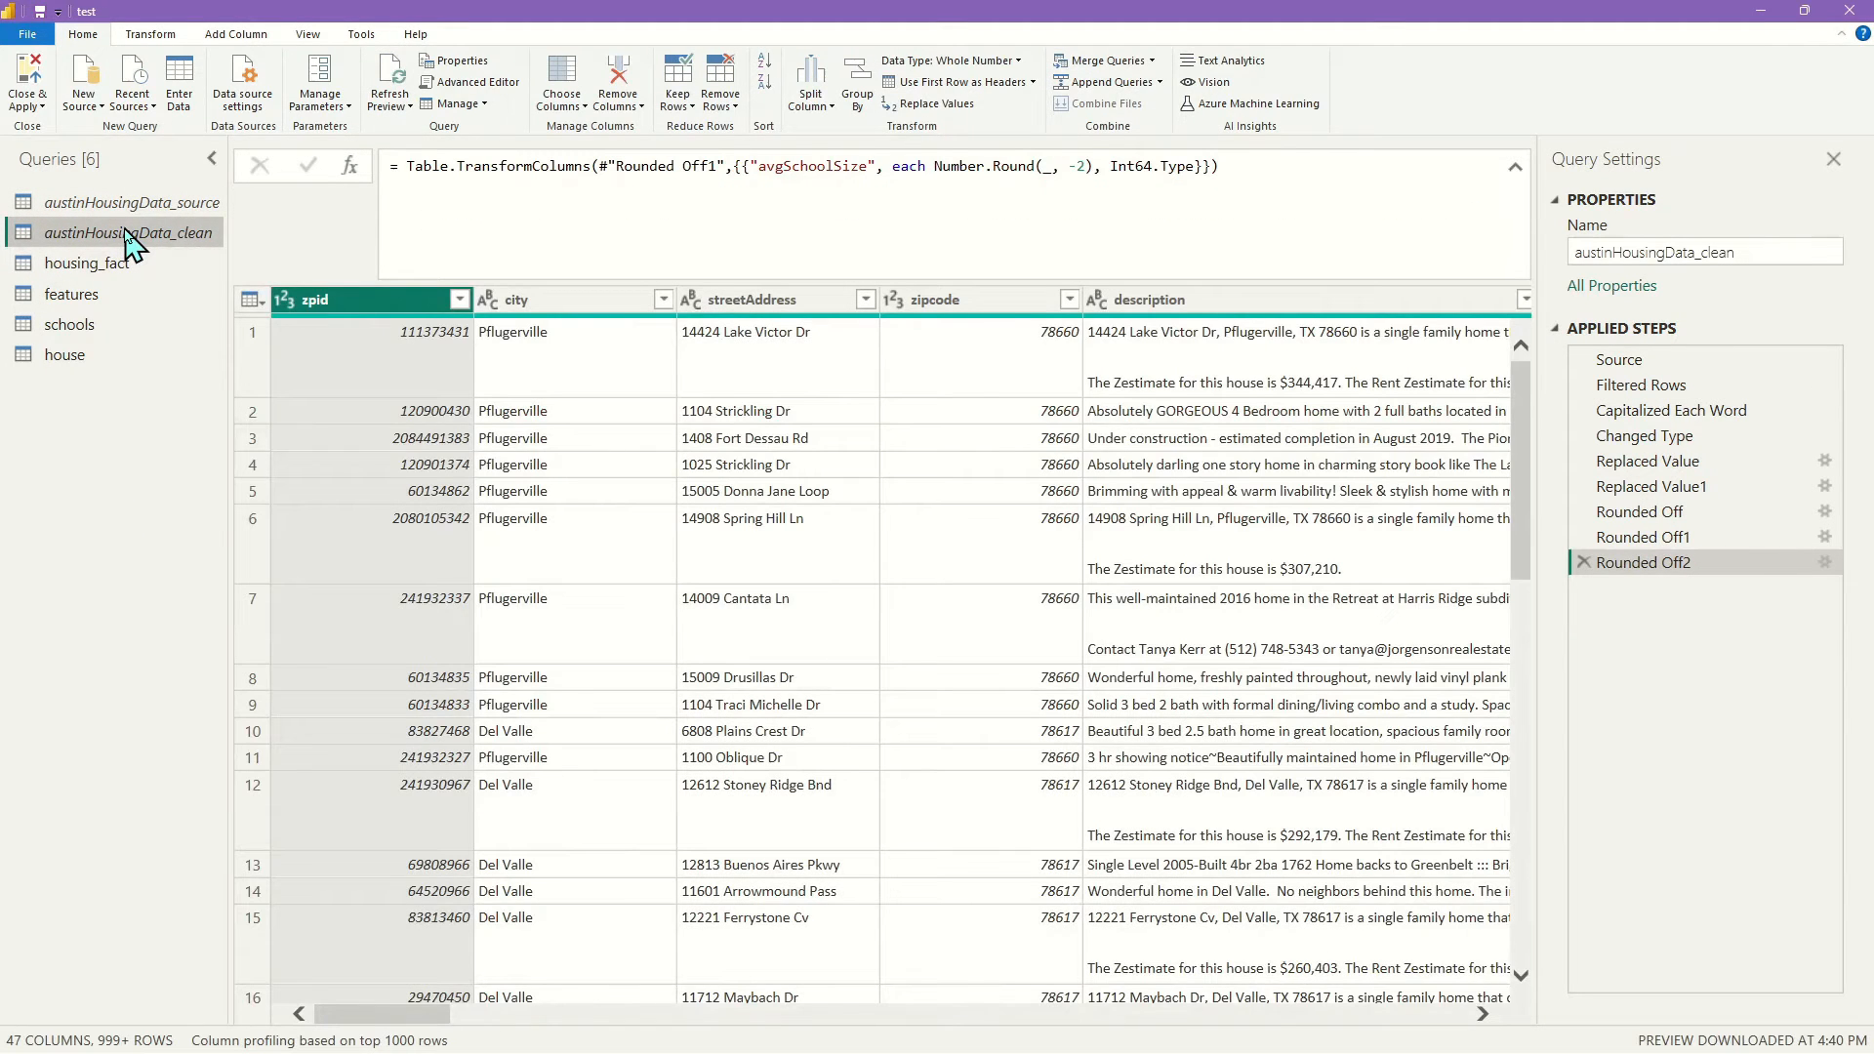
{"action": "right_click", "coordinate": [125, 239]}
{"action": "left_click", "coordinate": [222, 410]}
{"action": "double_click", "coordinate": [124, 384]}
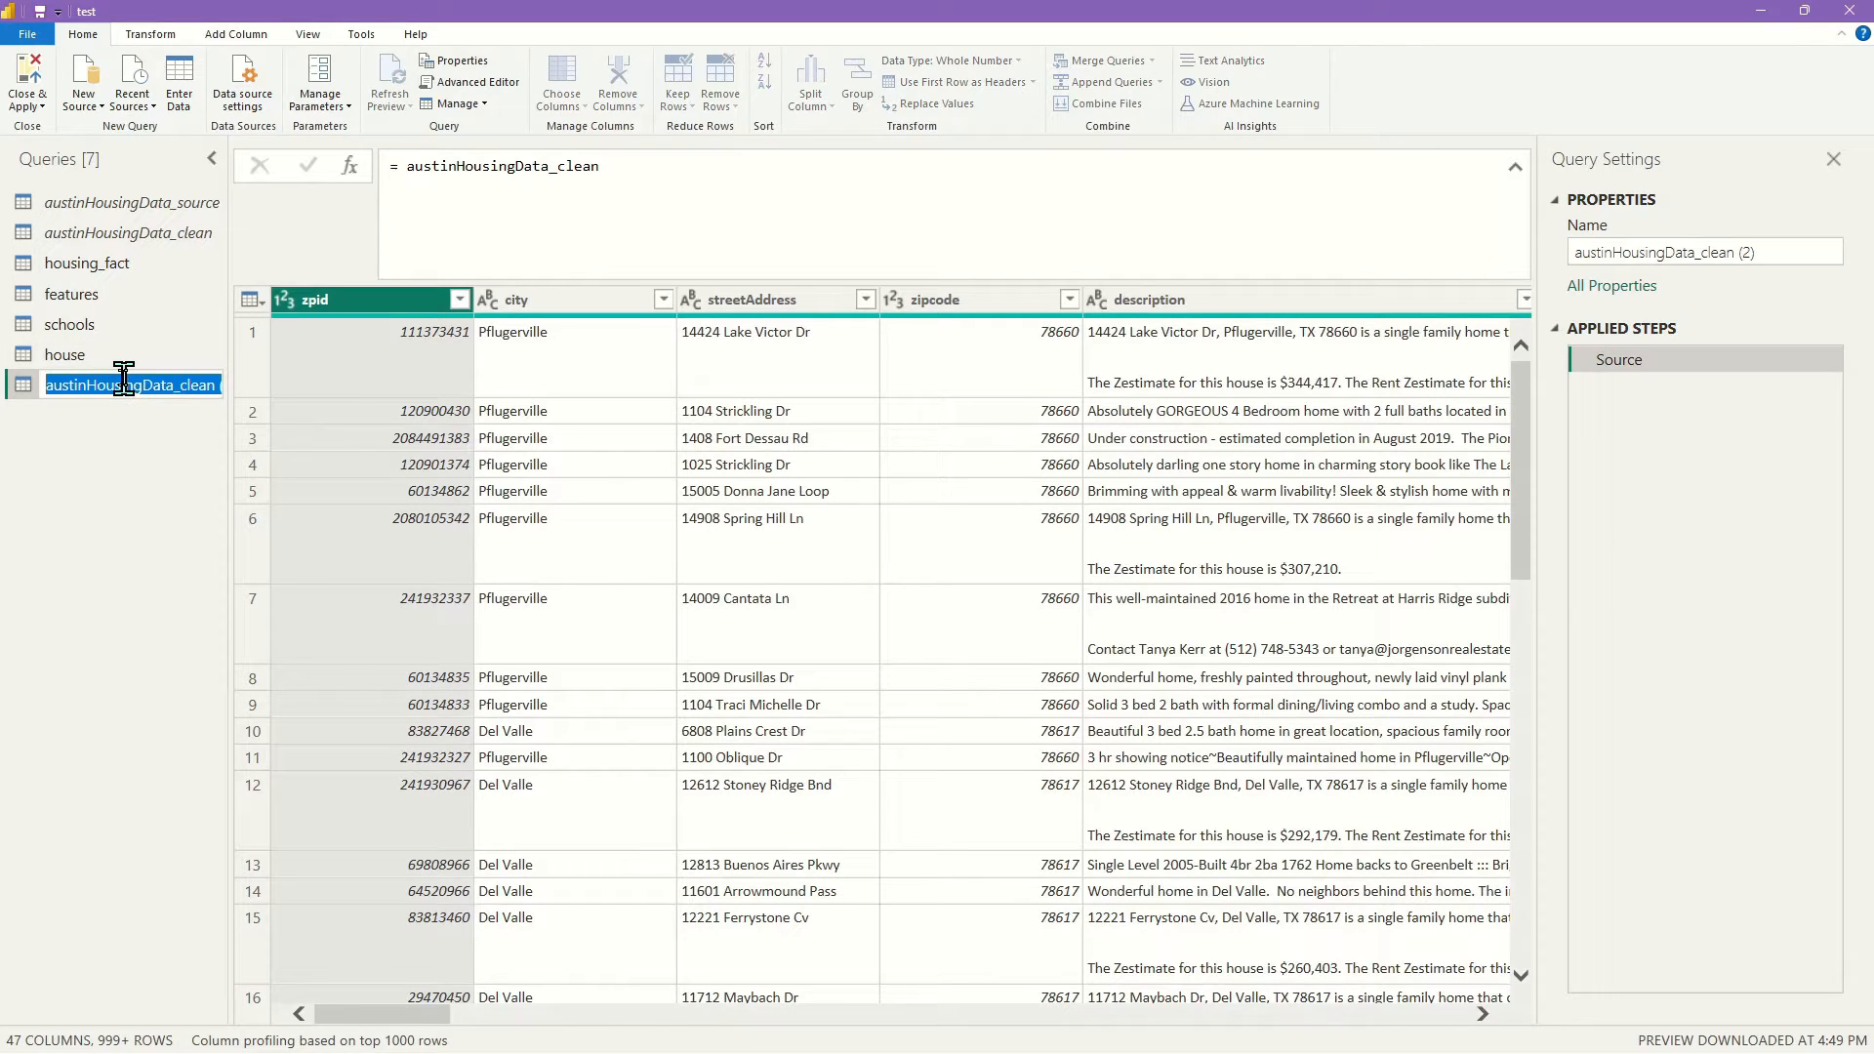
{"action": "type", "text": "location"}
{"action": "key", "text": "Return"}
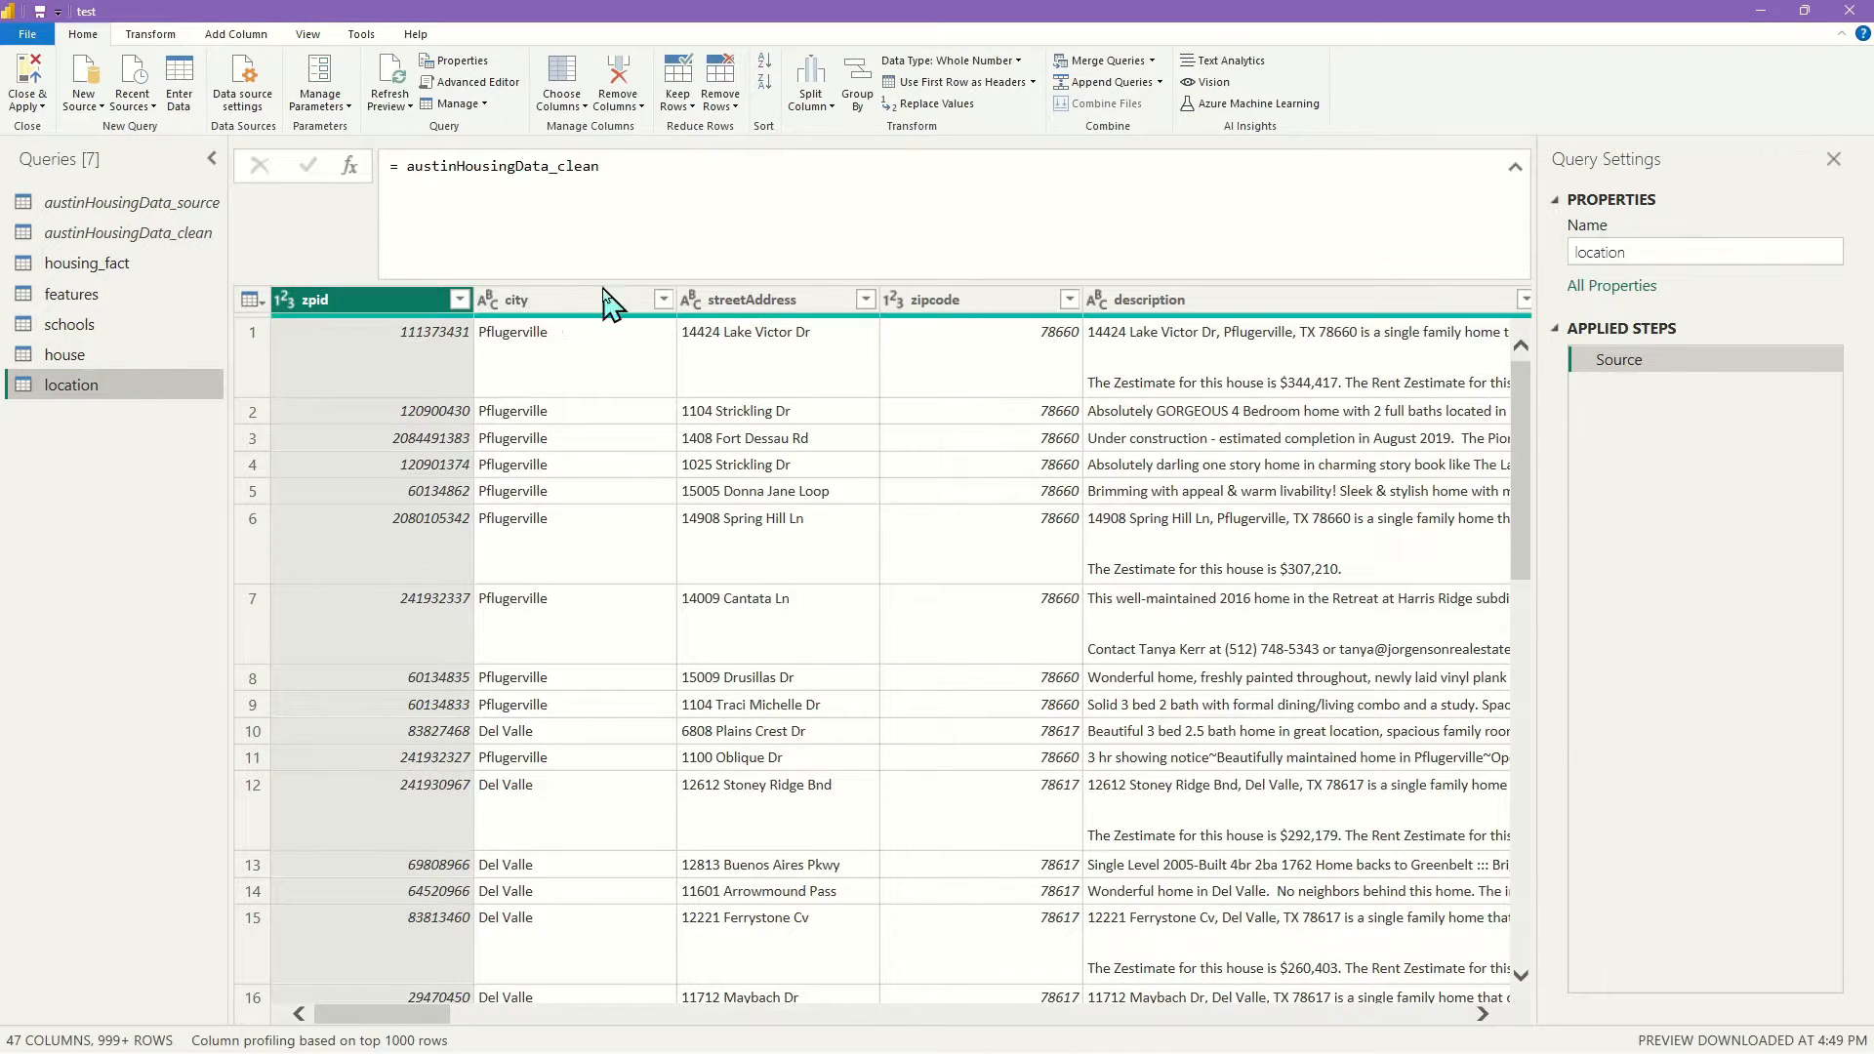
Keep only zpid, city, streetAddress, zipcode, latitude and longitude in location
{"action": "left_click", "coordinate": [952, 311], "text": "shift"}
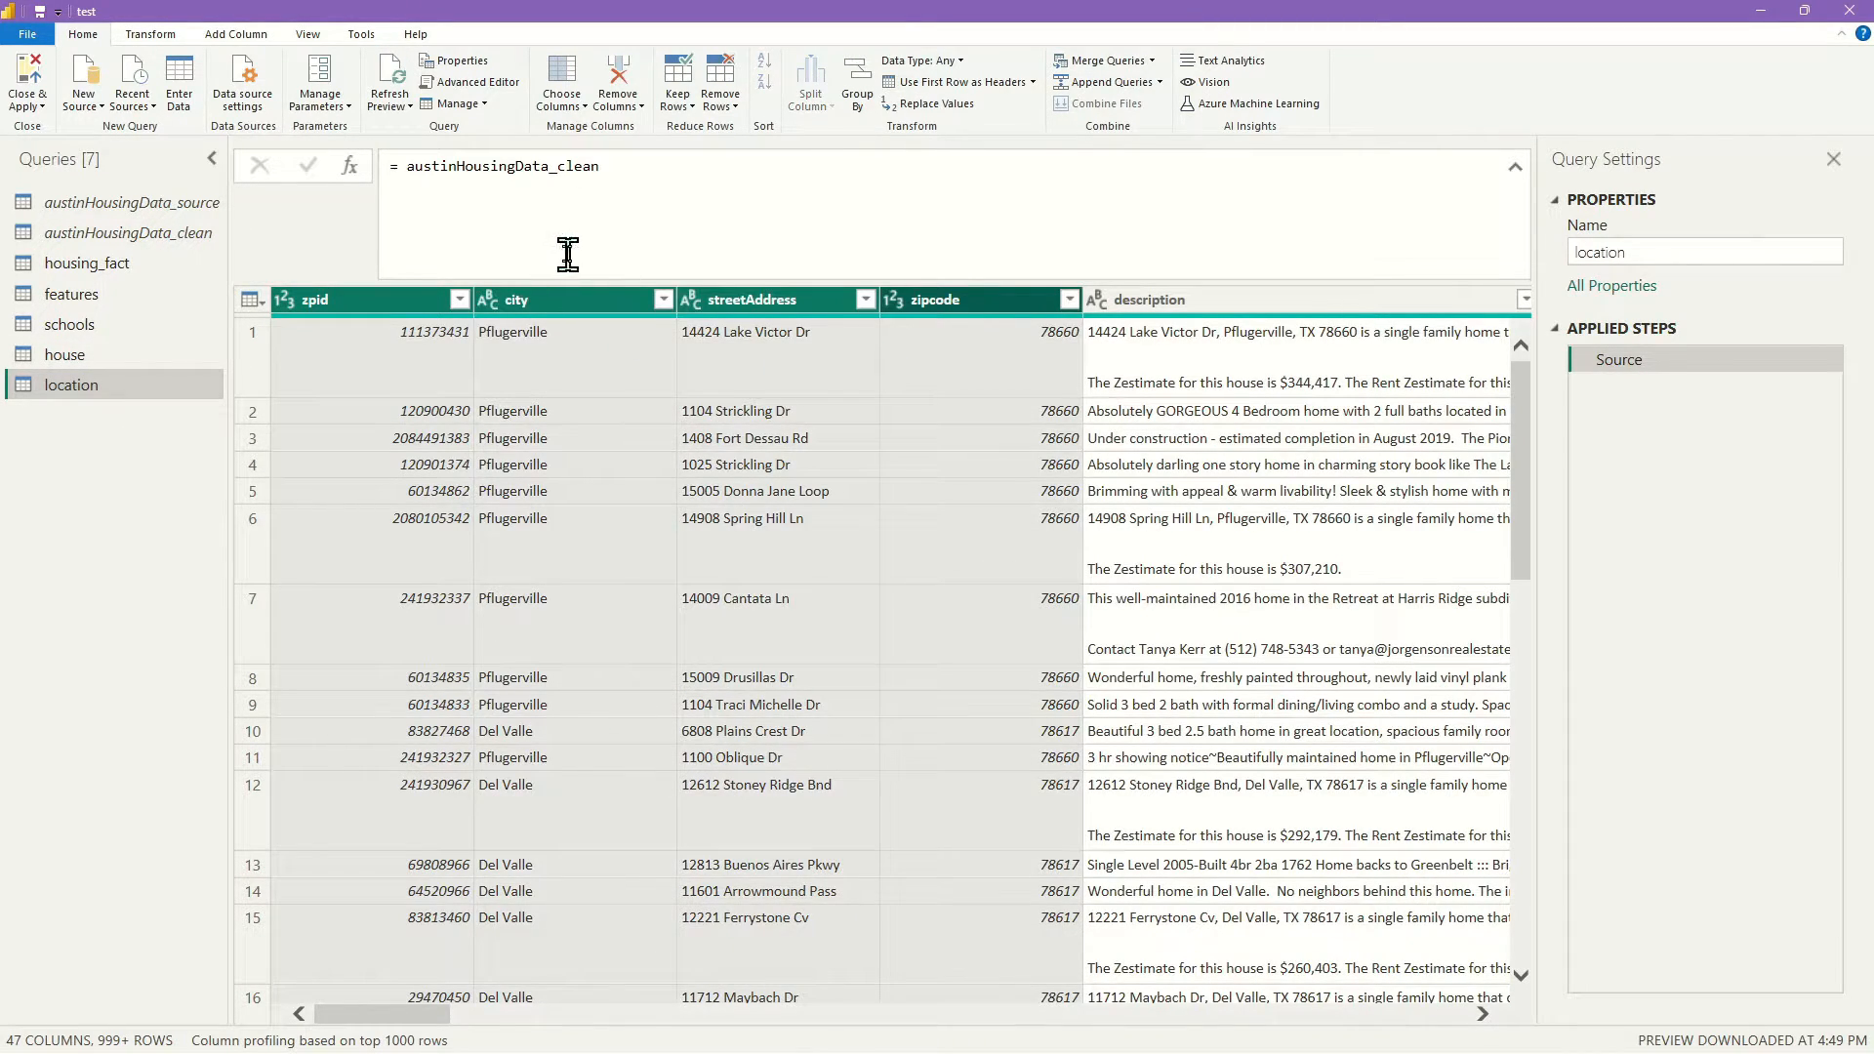
{"action": "left_click_drag", "start_coordinate": [420, 1015], "coordinate": [527, 1015]}
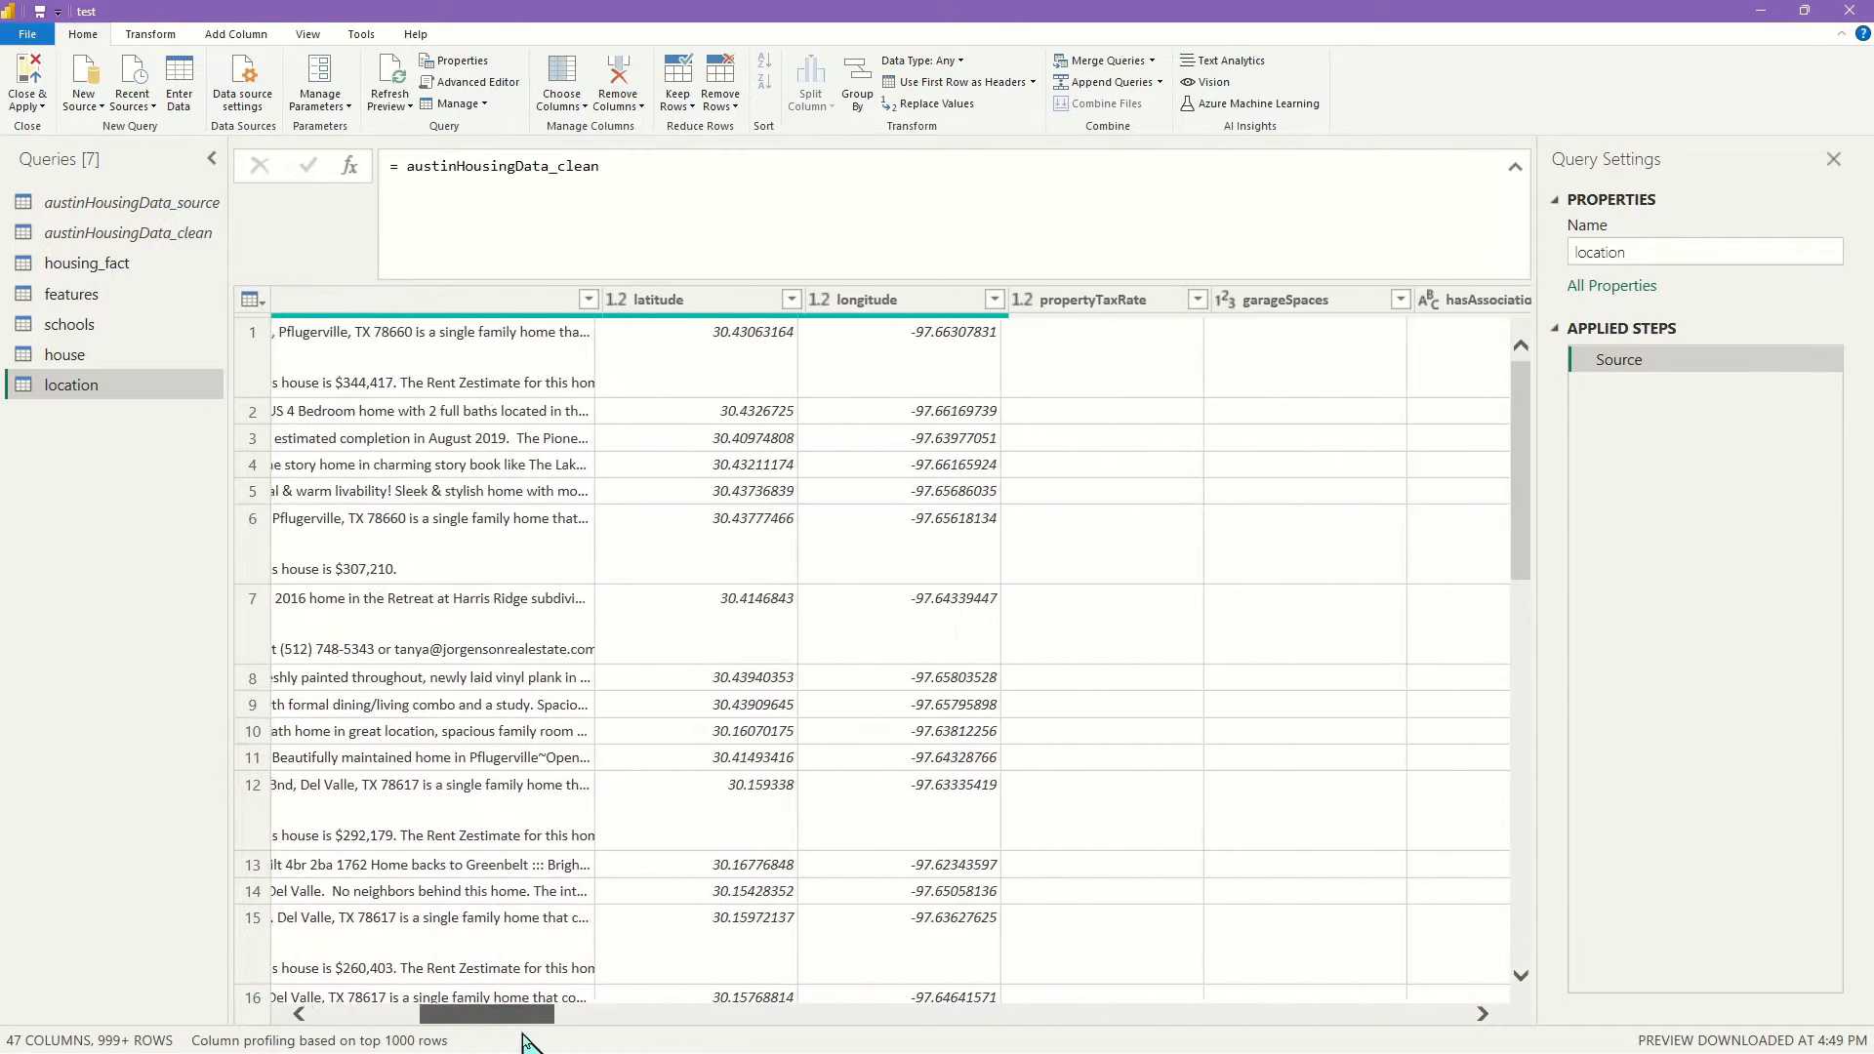
{"action": "left_click", "coordinate": [654, 311]}
{"action": "left_click", "coordinate": [849, 310], "text": "shift"}
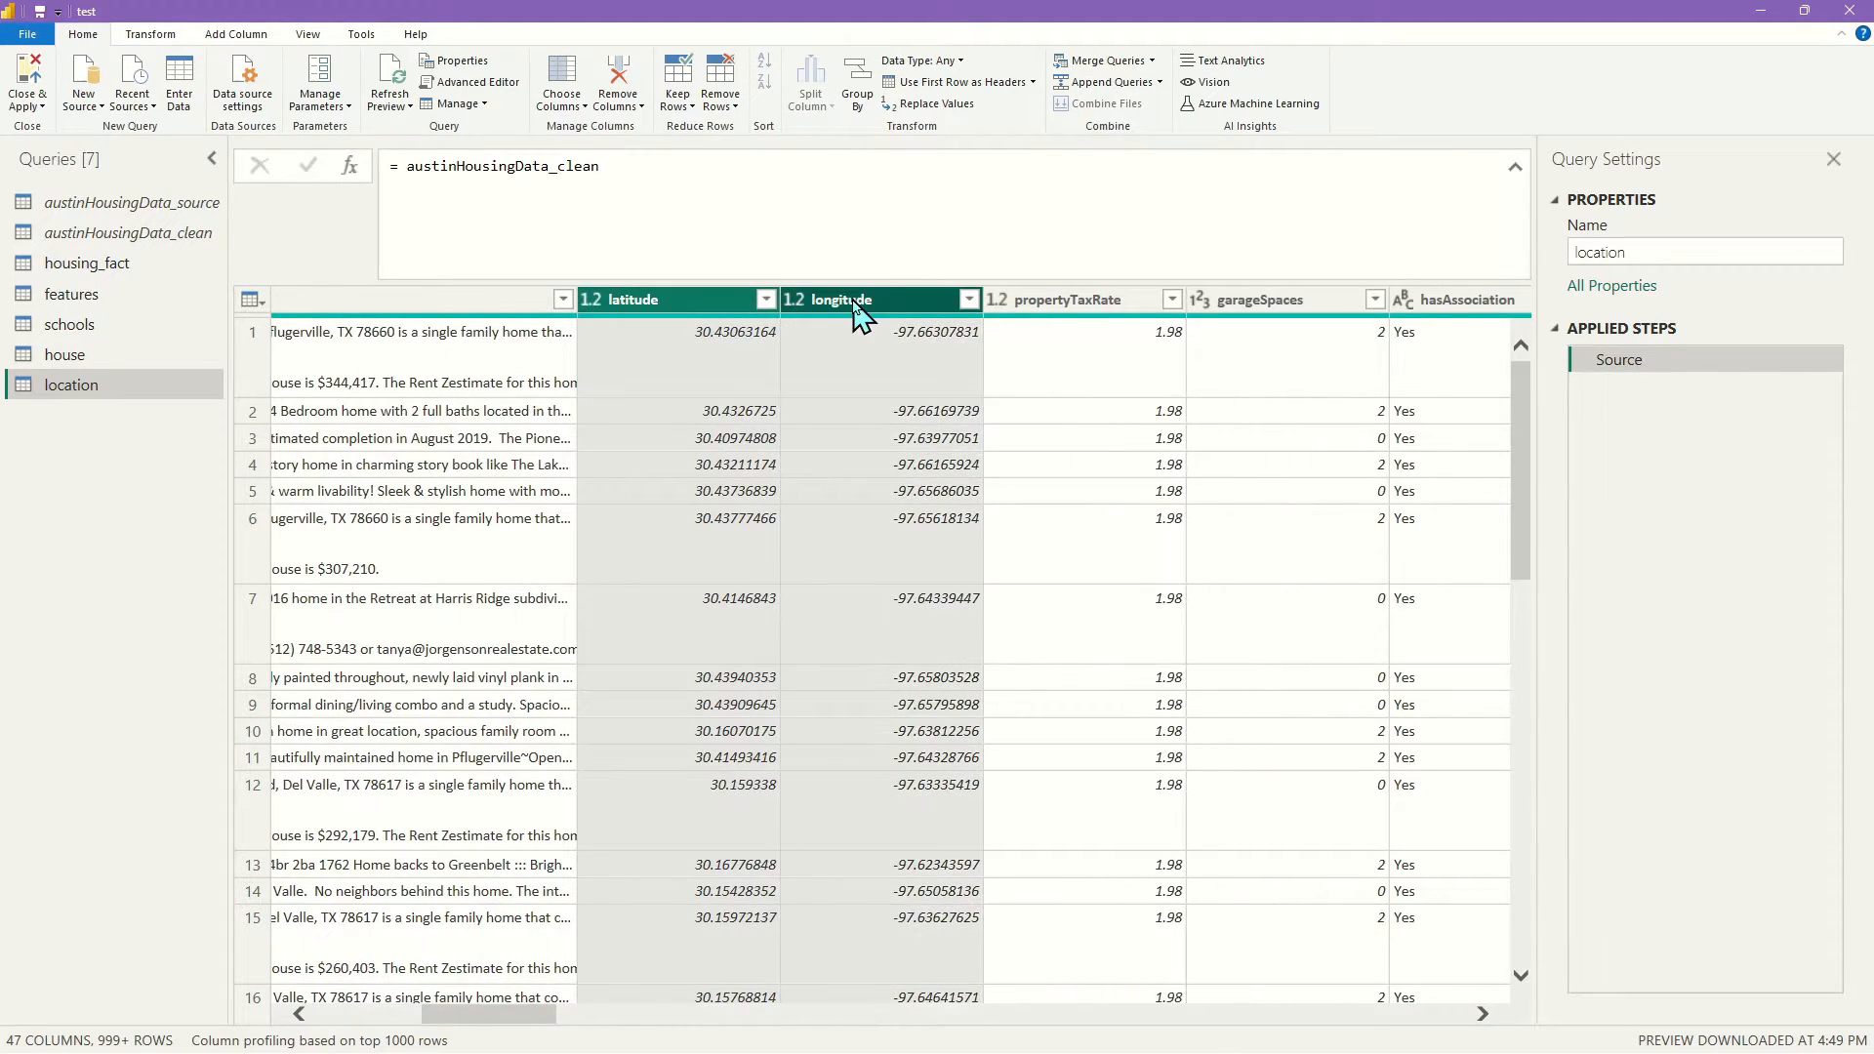
{"action": "right_click", "coordinate": [856, 311]}
{"action": "left_click", "coordinate": [1014, 360]}
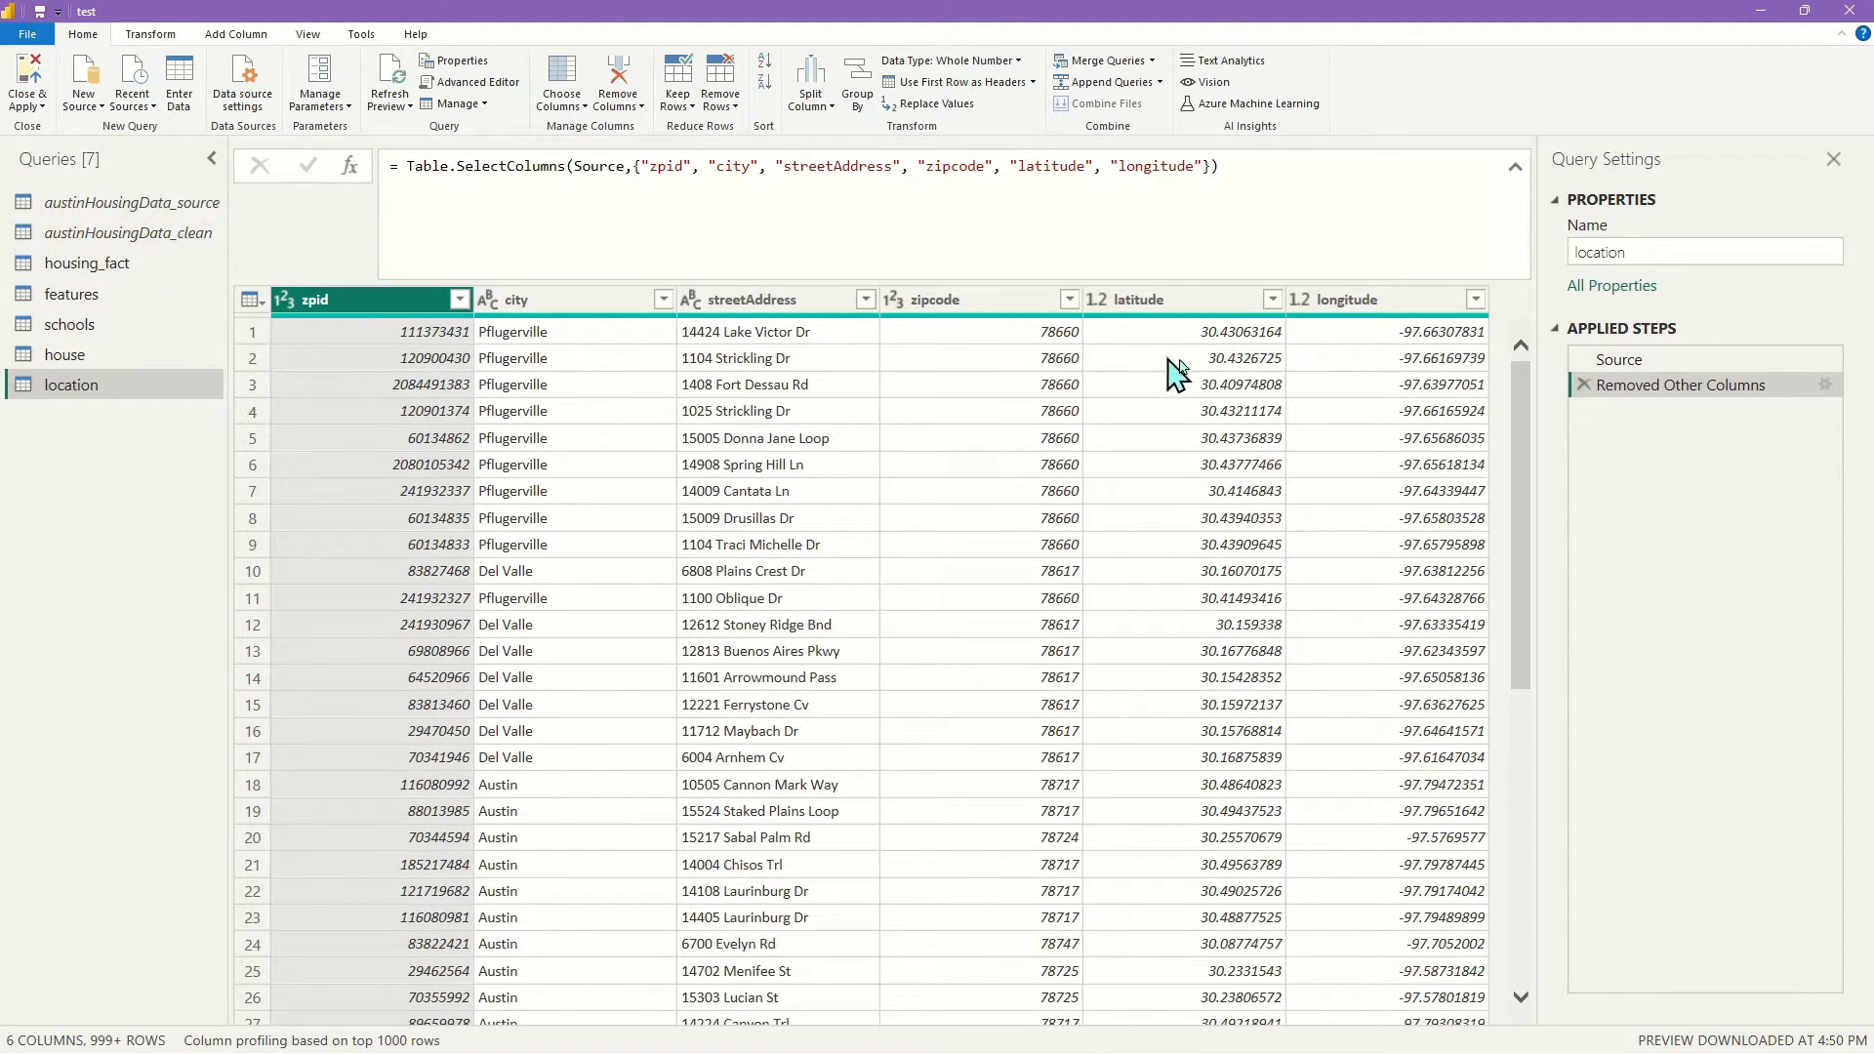
Delete city, streetAddress, zipcode, latitude and longitude from housing_fact, then Close & Apply
{"action": "left_click", "coordinate": [130, 265]}
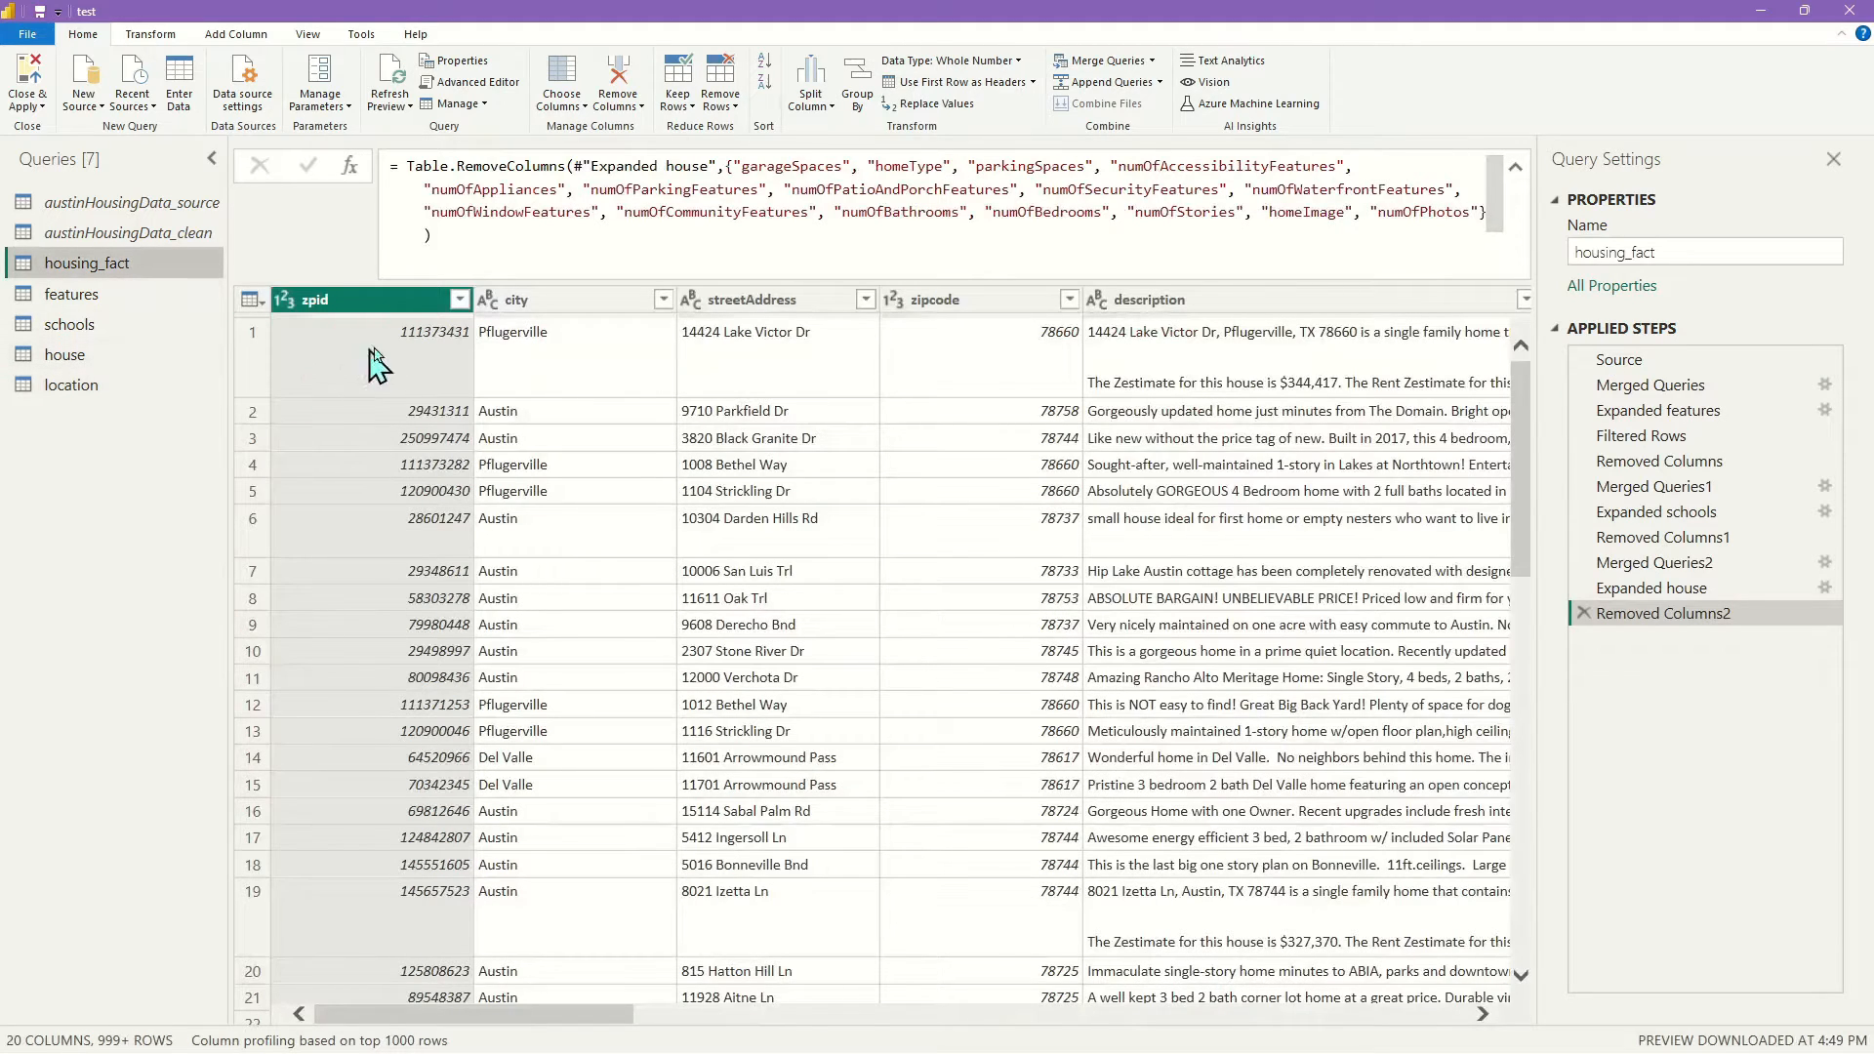
{"action": "left_click", "coordinate": [539, 305]}
{"action": "left_click", "coordinate": [752, 300], "text": "ctrl"}
{"action": "left_click", "coordinate": [933, 303], "text": "ctrl"}
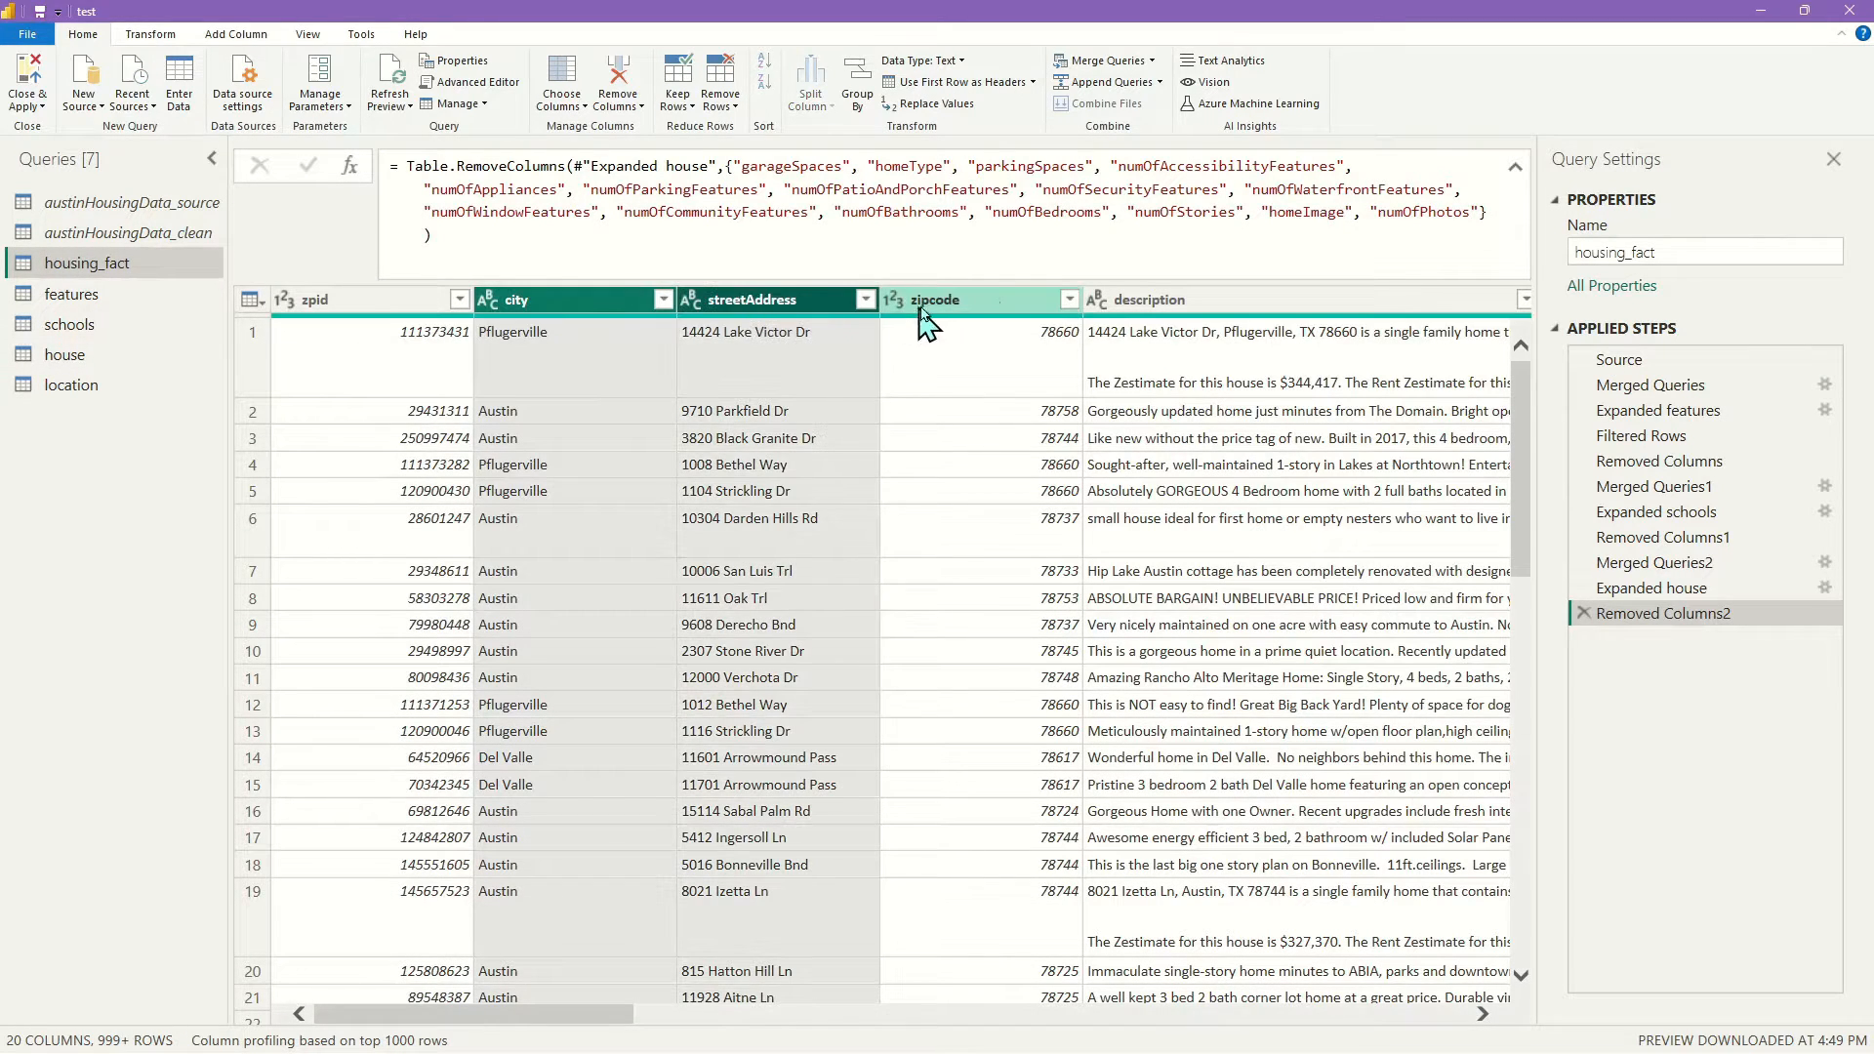
{"action": "left_click_drag", "start_coordinate": [555, 1027], "coordinate": [708, 1025]}
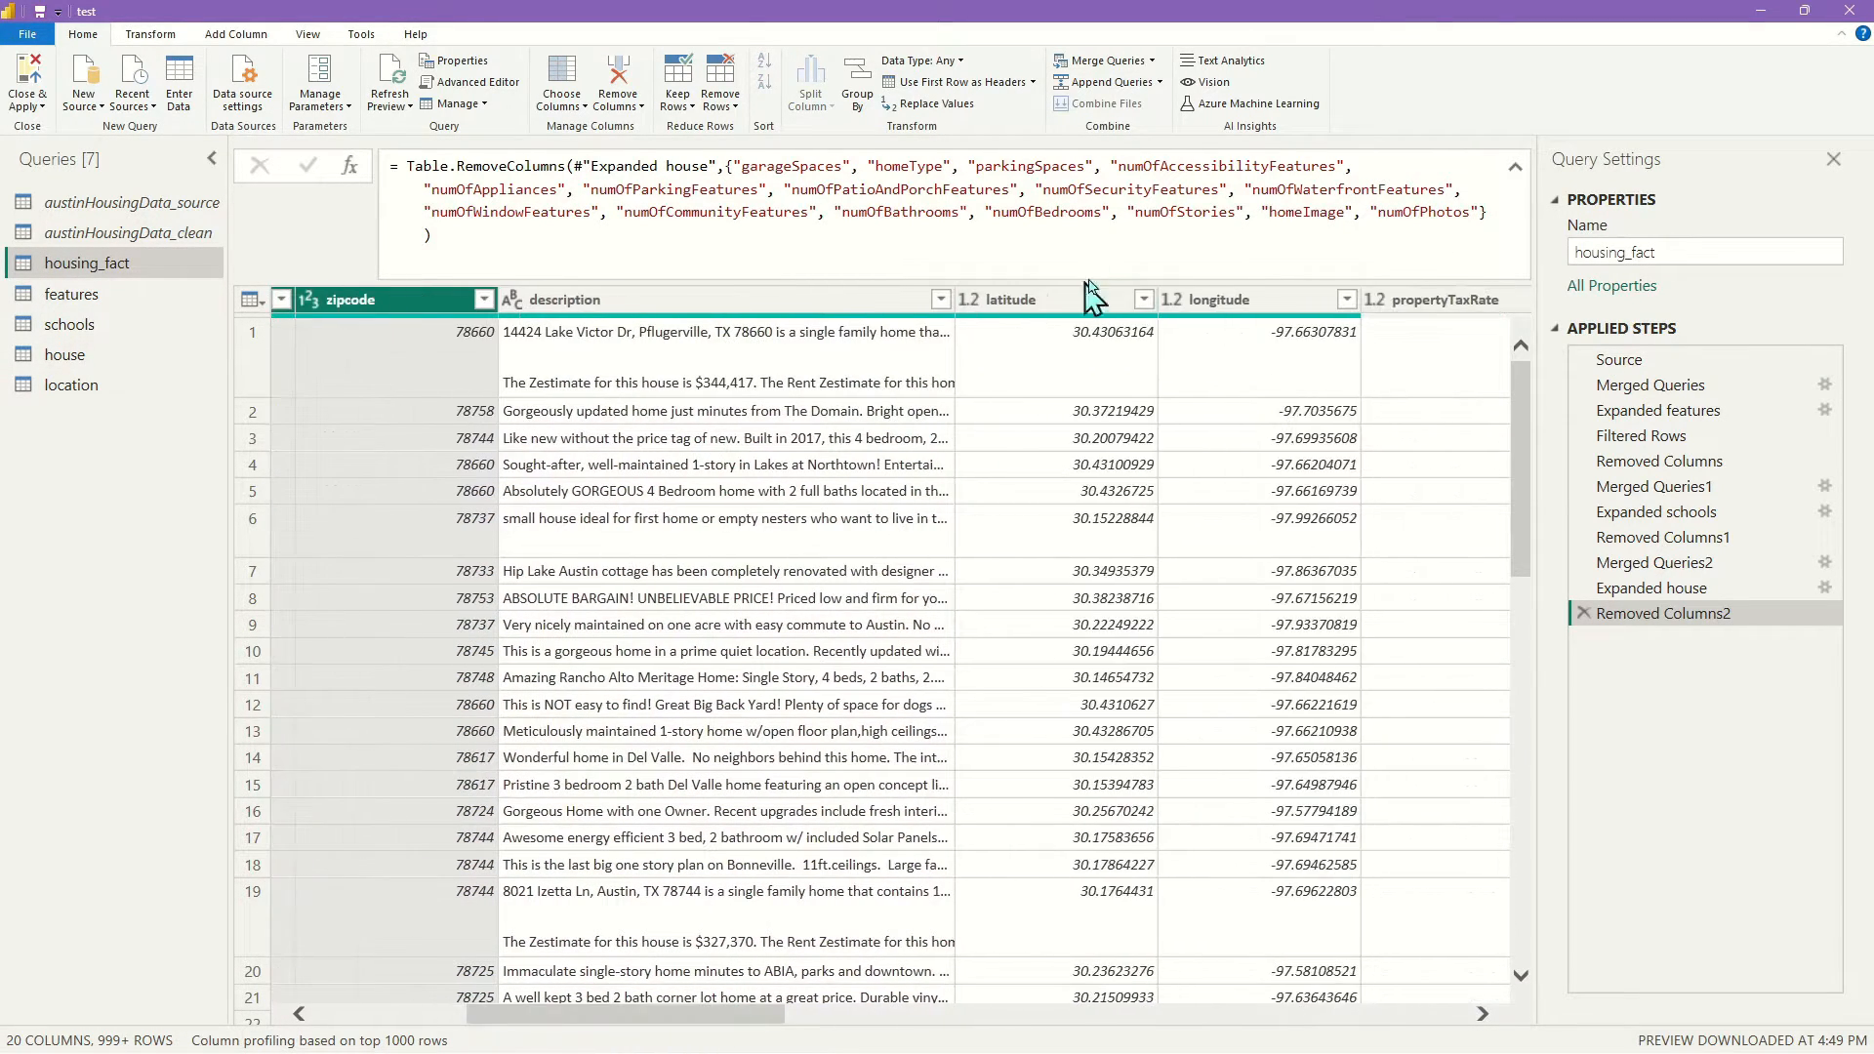
{"action": "left_click", "coordinate": [1084, 301], "text": "ctrl"}
{"action": "left_click", "coordinate": [1238, 310], "text": "ctrl"}
{"action": "right_click", "coordinate": [1238, 308]}
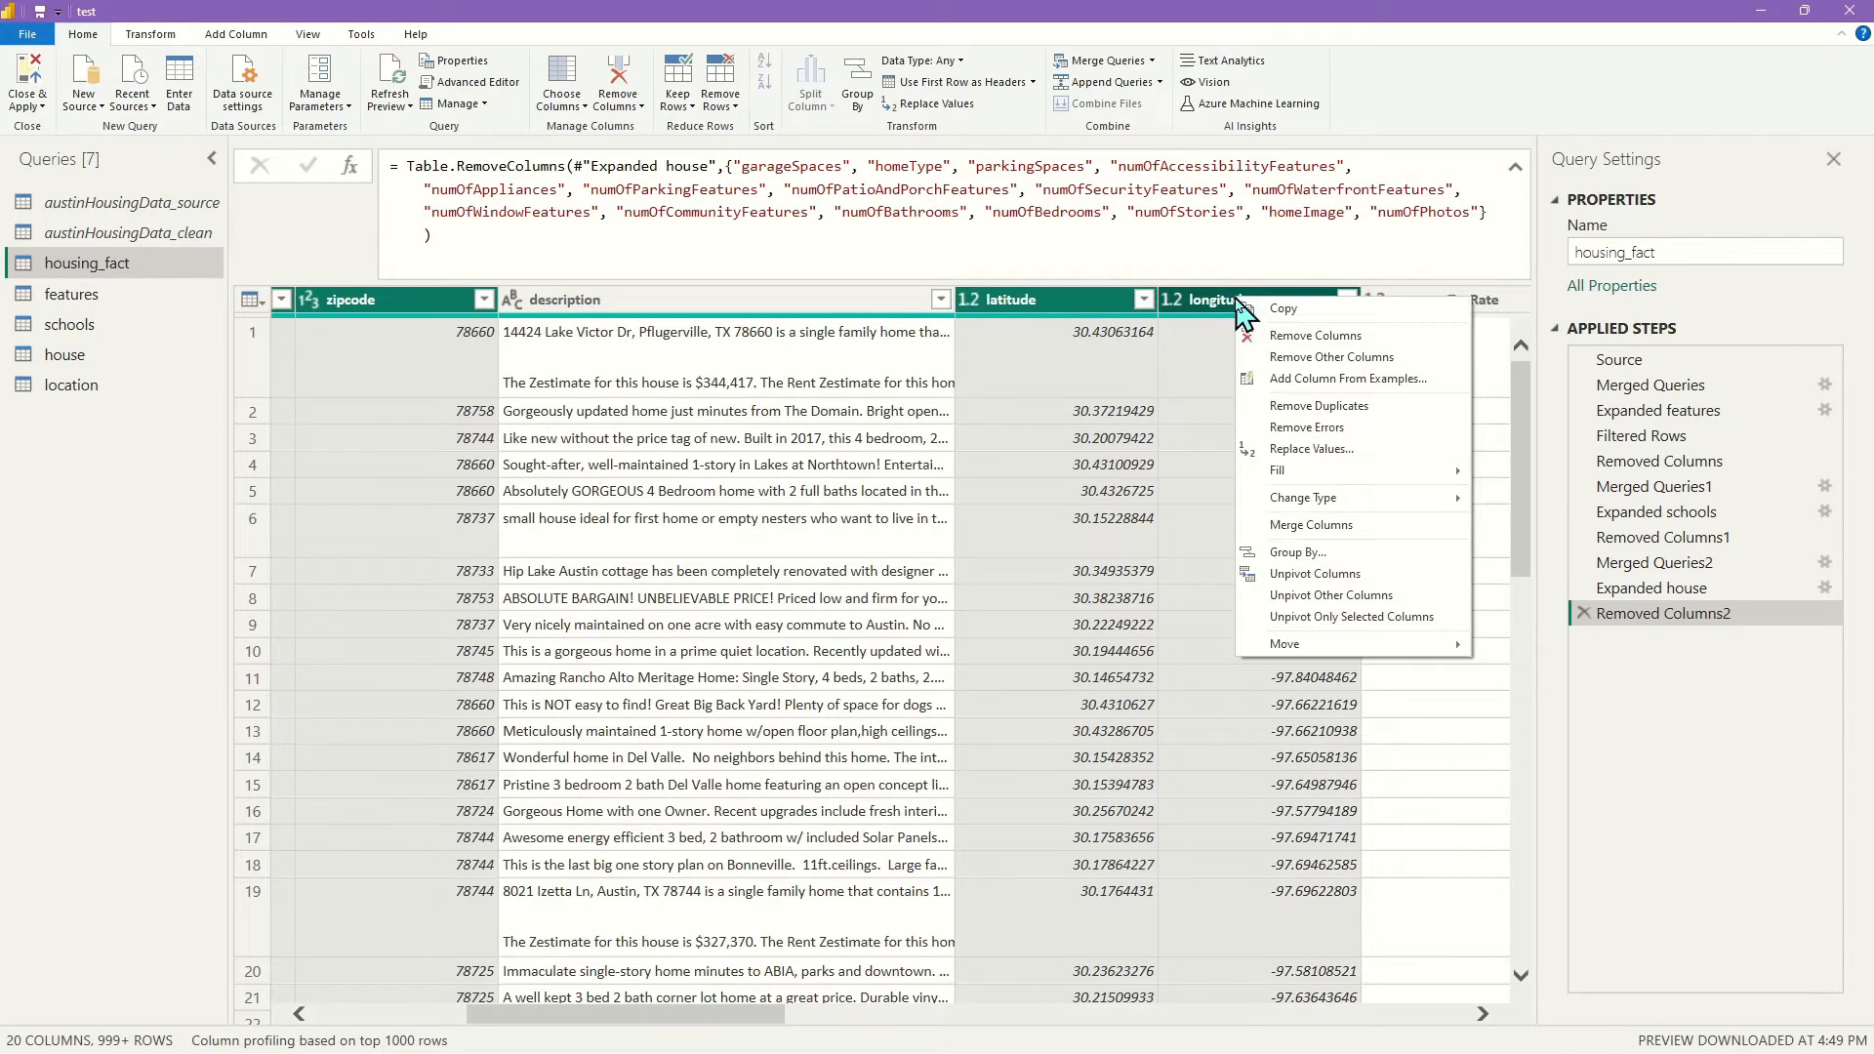
{"action": "left_click", "coordinate": [1389, 334]}
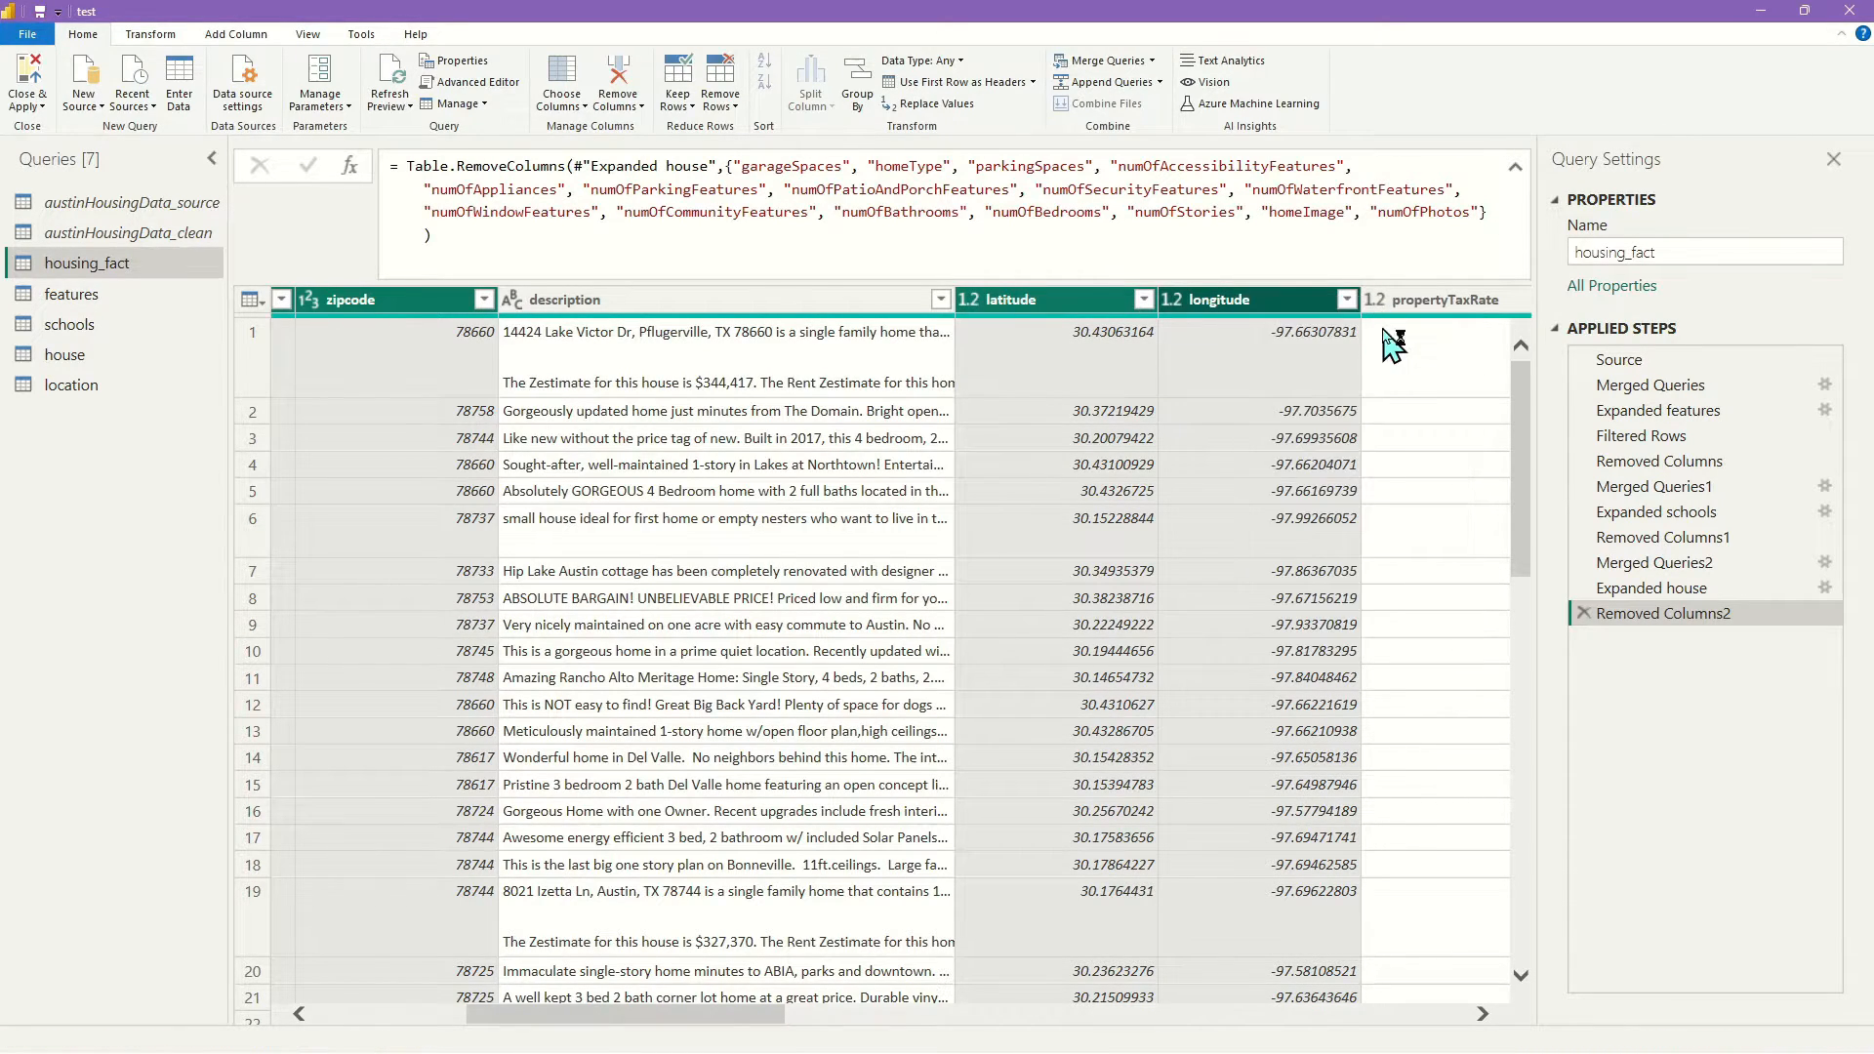
{"action": "left_click_drag", "start_coordinate": [661, 1027], "coordinate": [43, 1035]}
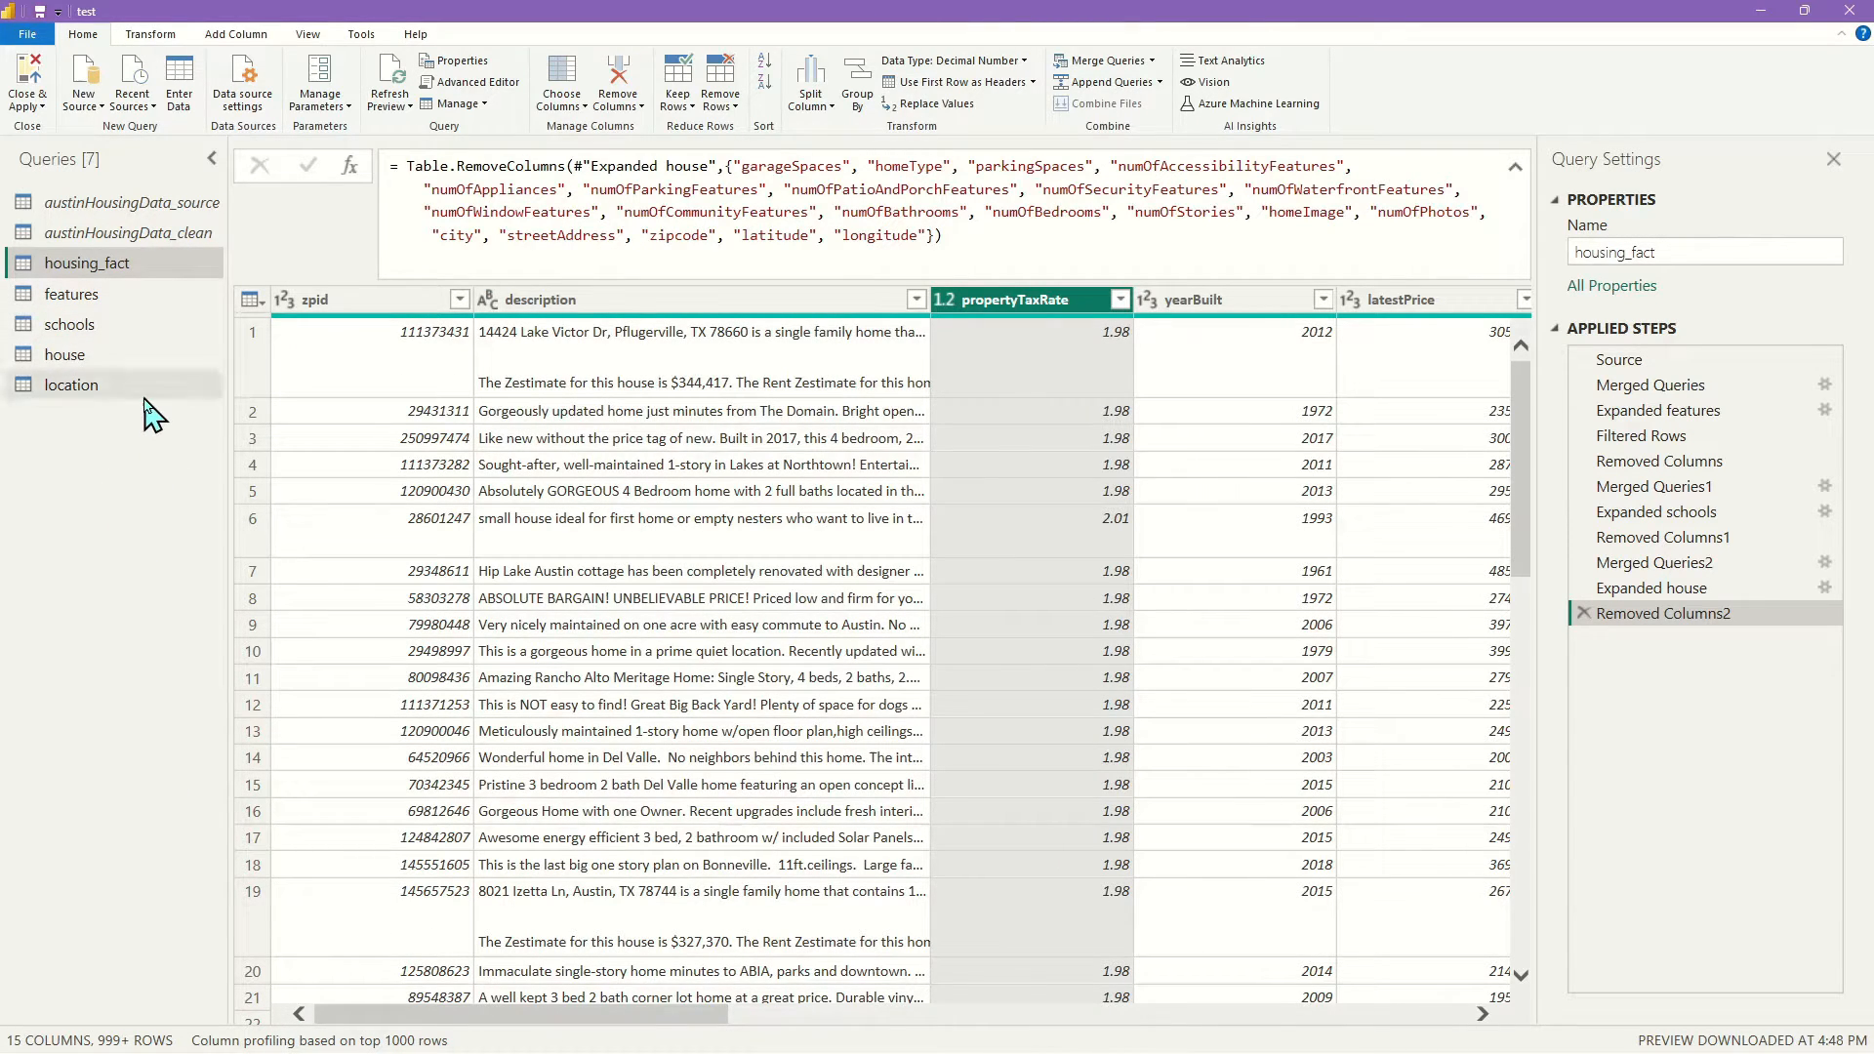
{"action": "left_click", "coordinate": [32, 80]}
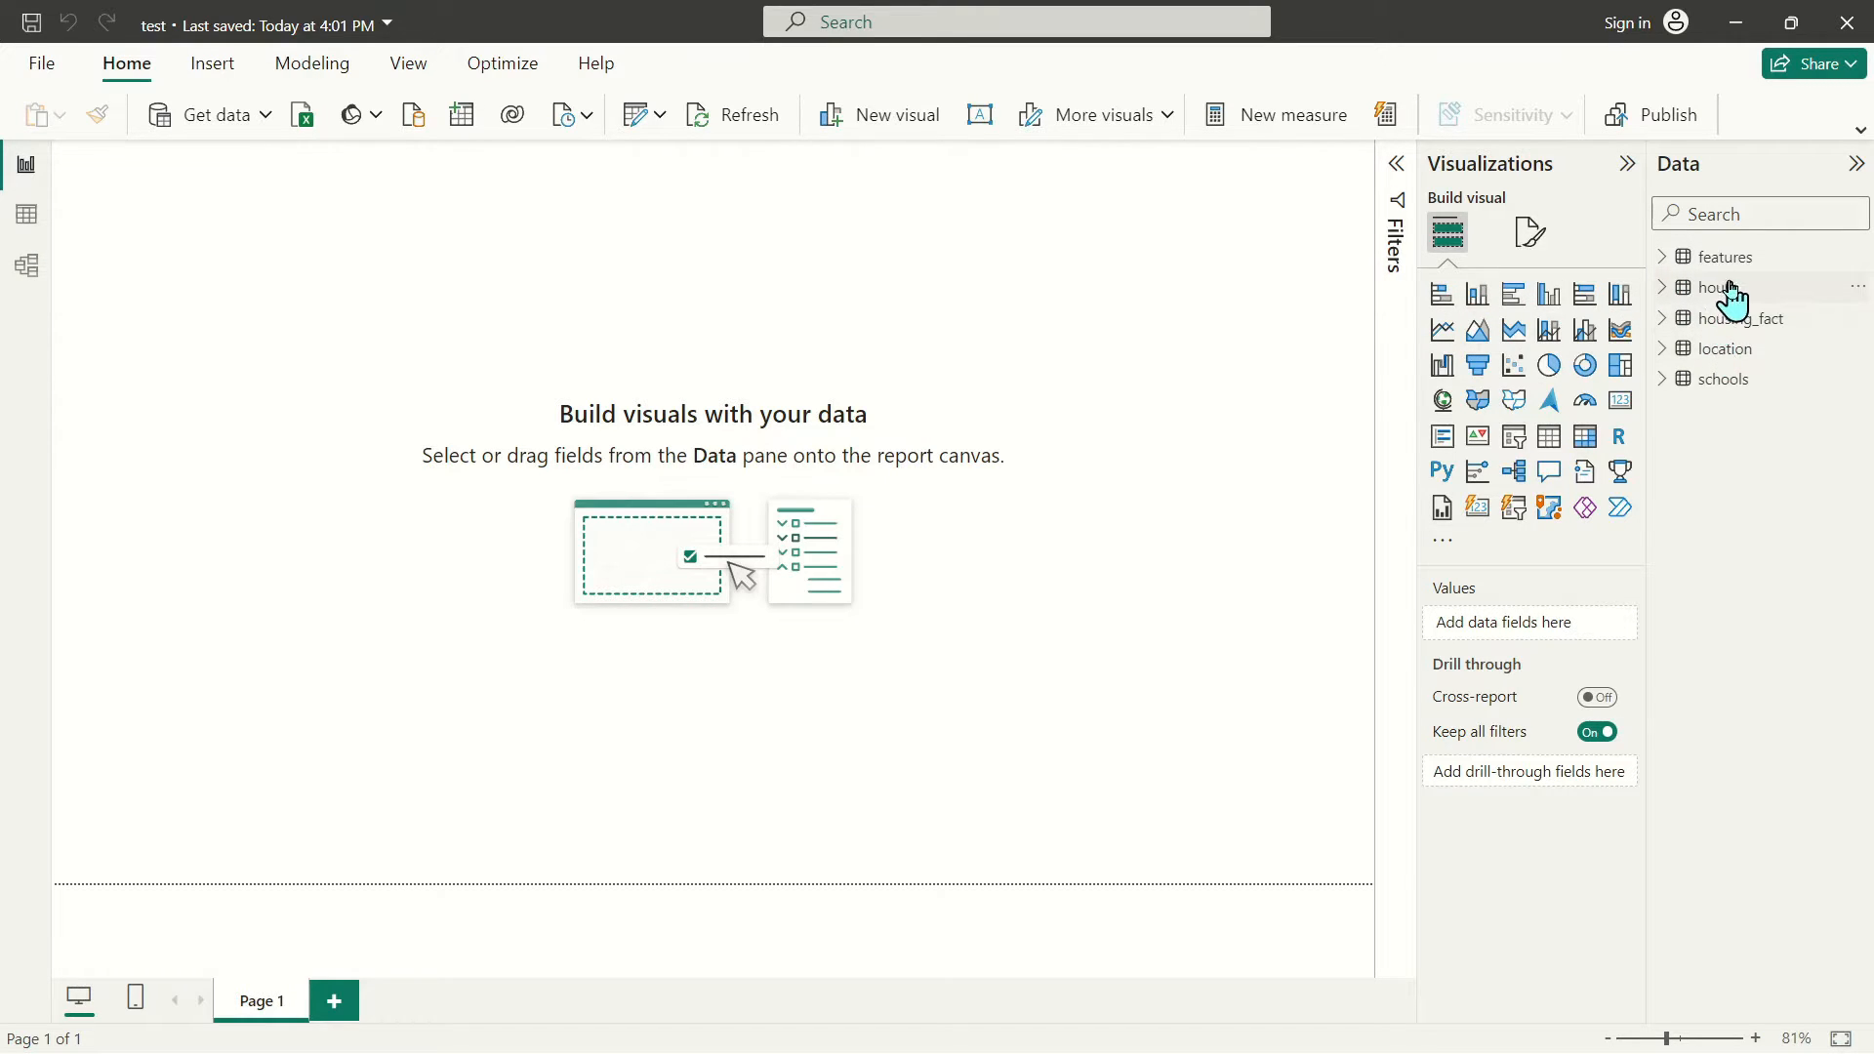
In Model view, move housing_fact to the top-left with house beside it, and shift features
{"action": "left_click", "coordinate": [27, 264]}
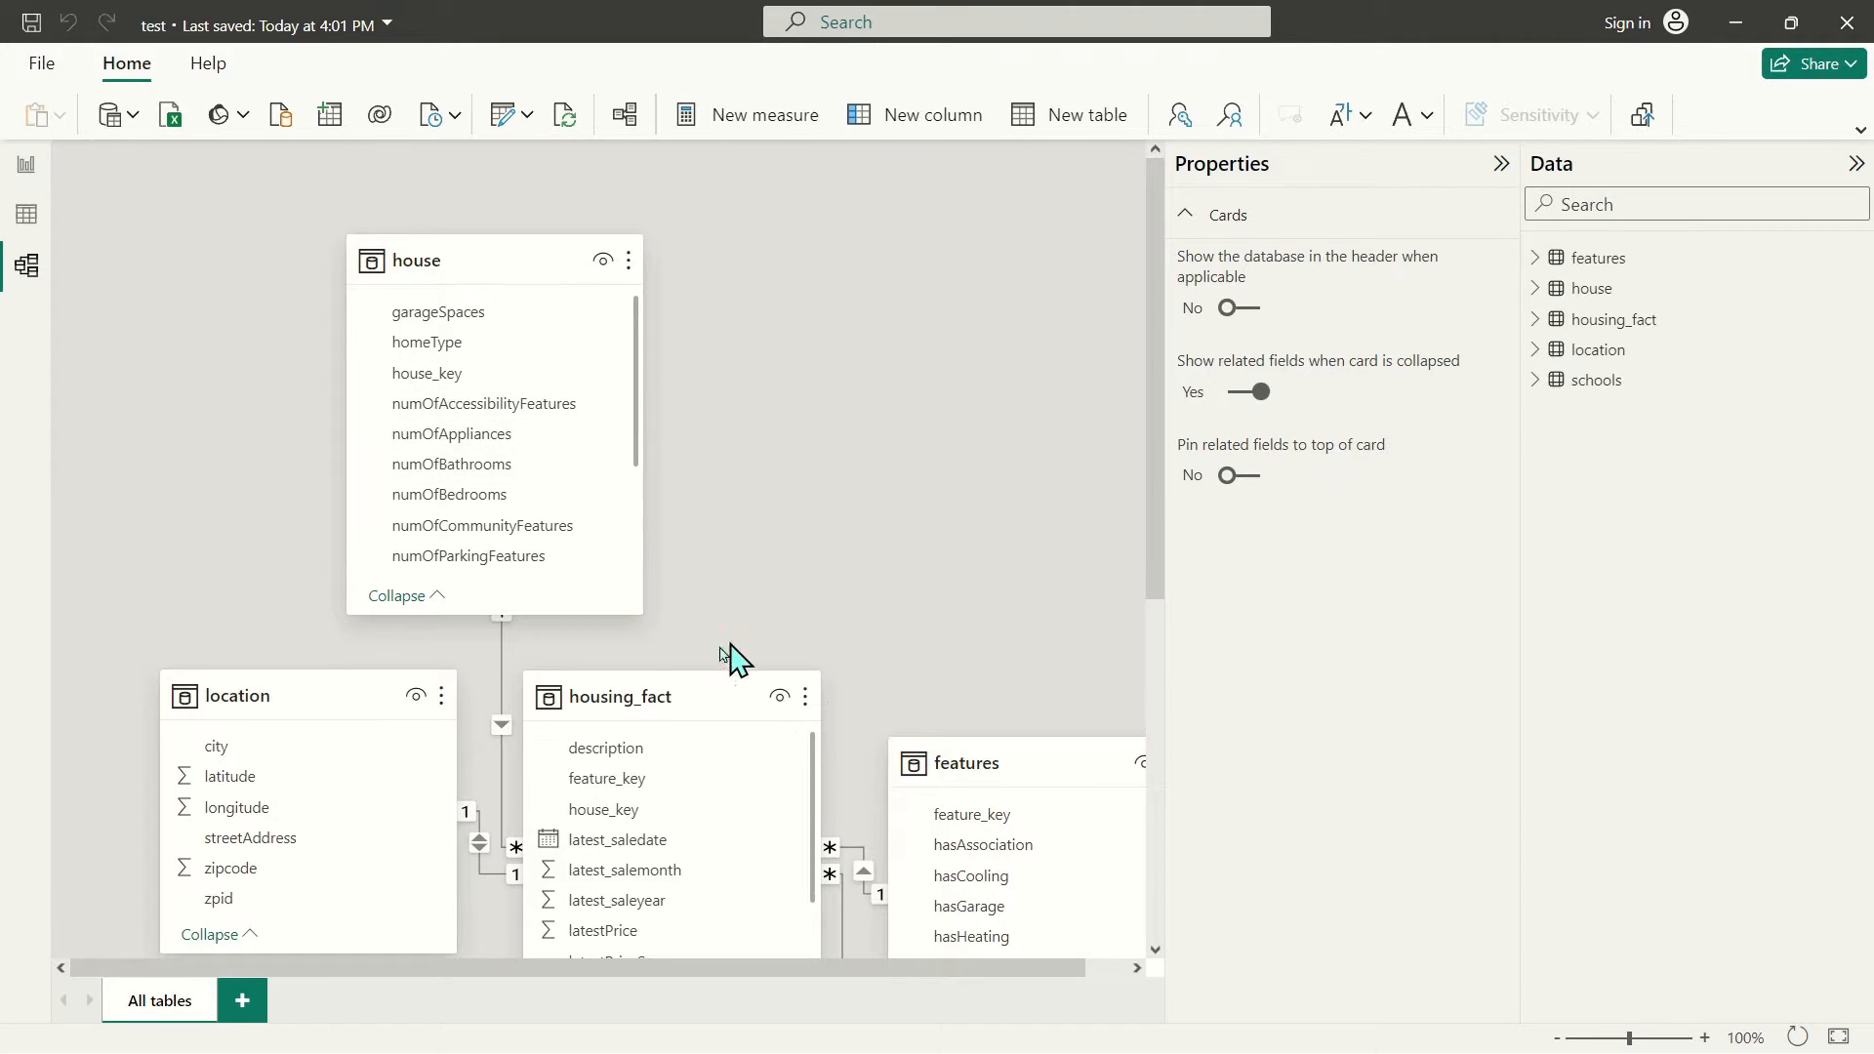
{"action": "left_click_drag", "start_coordinate": [486, 254], "coordinate": [848, 278]}
{"action": "left_click", "coordinate": [692, 703]}
{"action": "left_click_drag", "start_coordinate": [691, 703], "coordinate": [315, 268]}
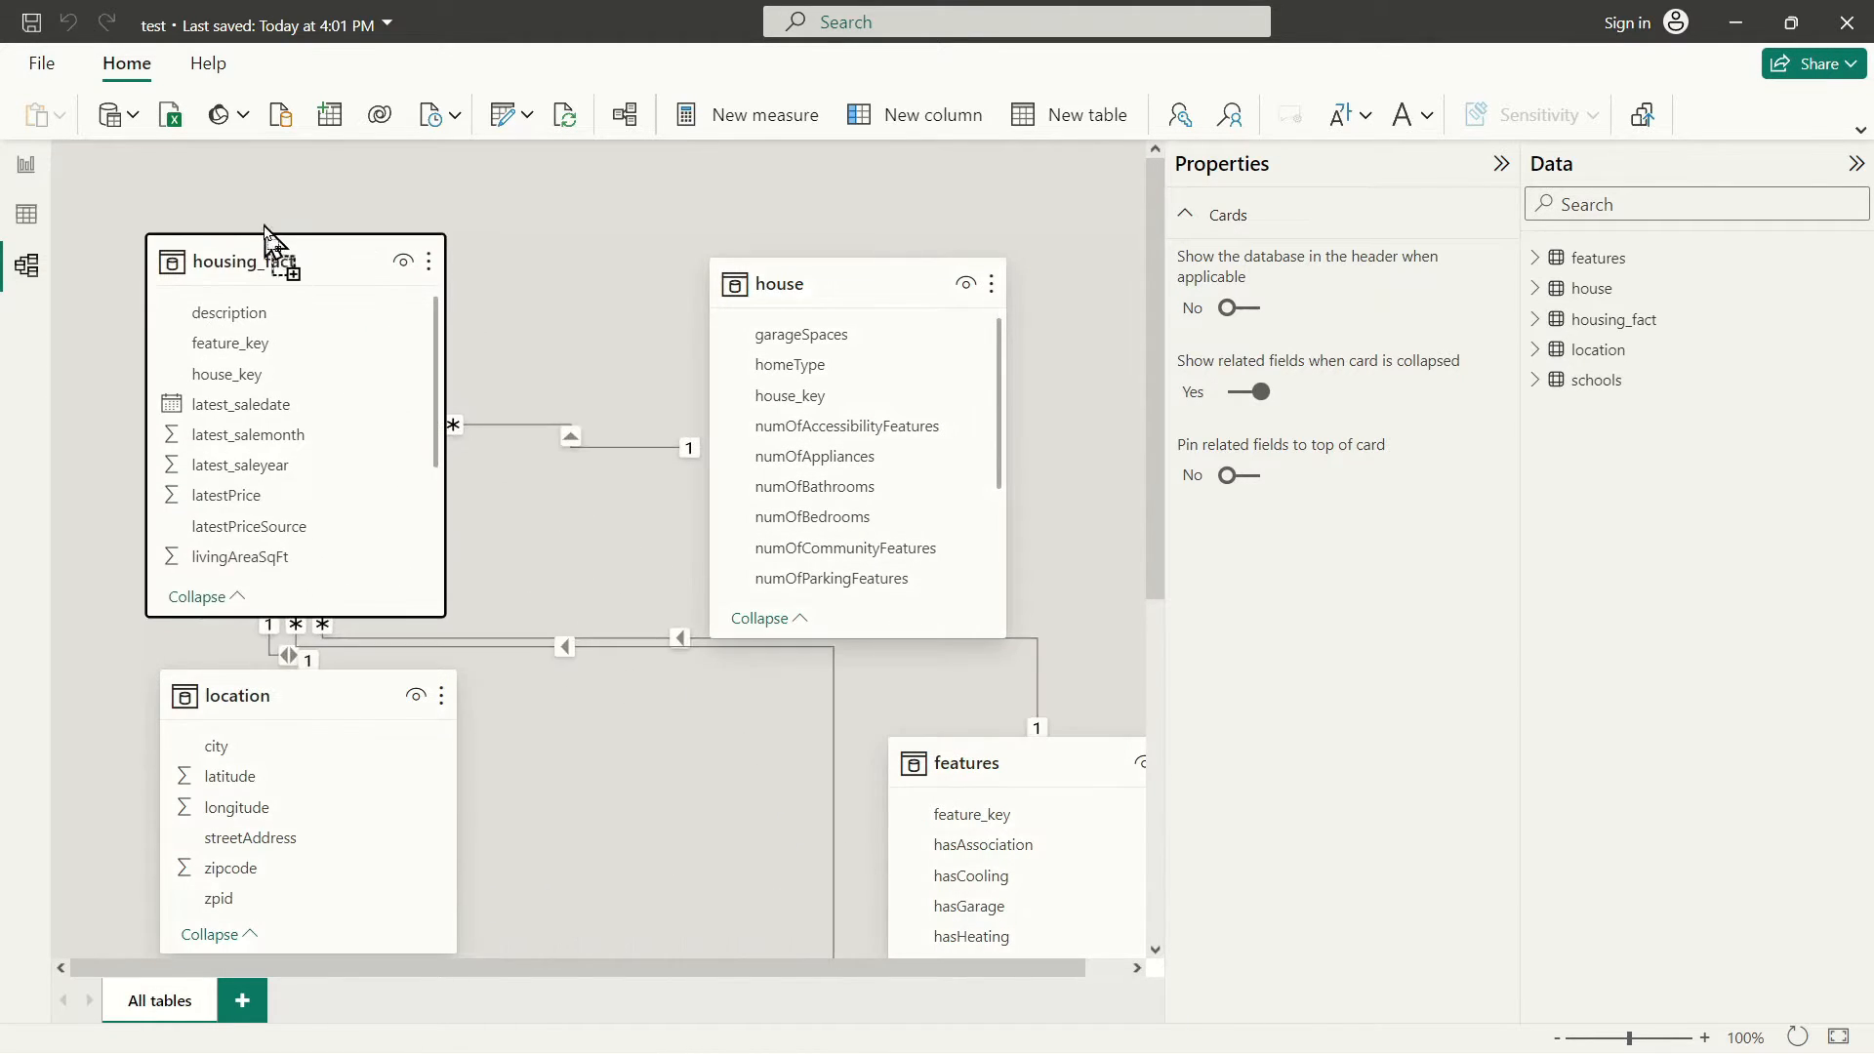
{"action": "left_click_drag", "start_coordinate": [302, 699], "coordinate": [576, 770]}
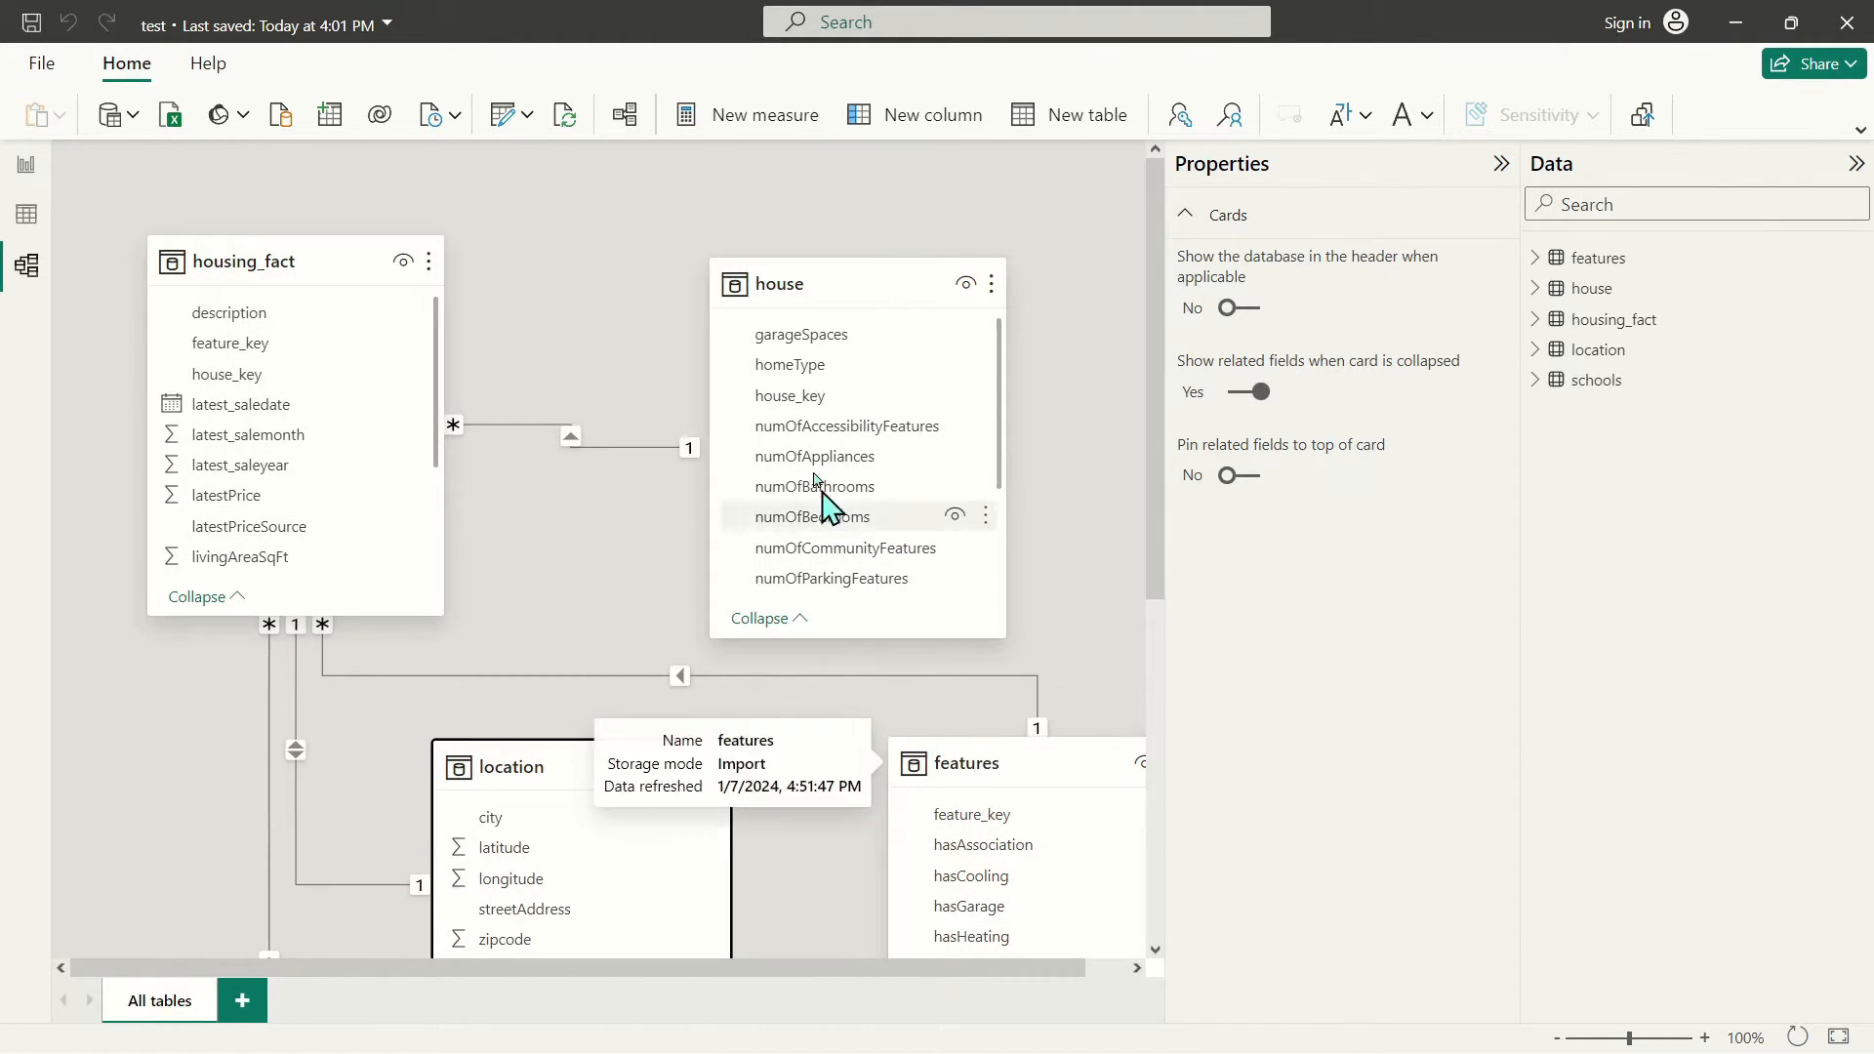
{"action": "left_click_drag", "start_coordinate": [756, 283], "coordinate": [713, 259]}
{"action": "left_click_drag", "start_coordinate": [998, 759], "coordinate": [937, 745]}
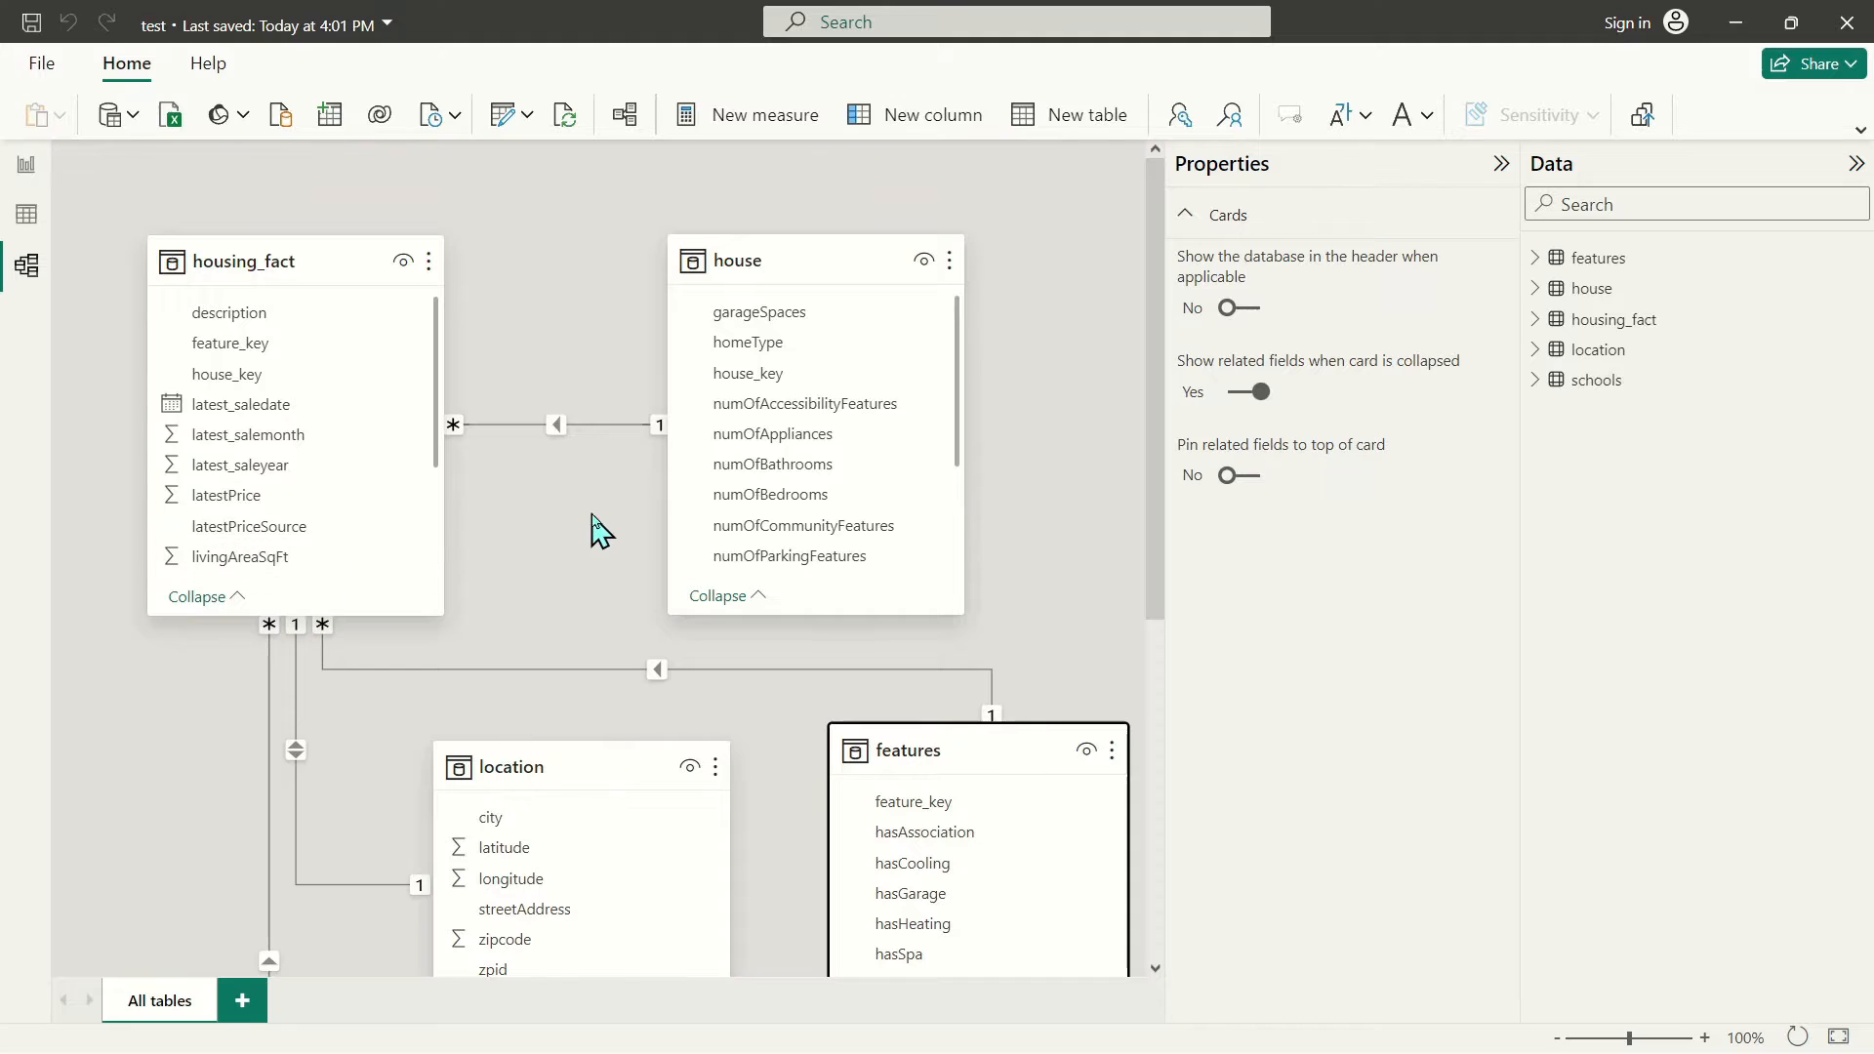
Place schools at the top right and location directly beneath housing_fact
{"action": "scroll", "coordinate": [598, 536], "scroll_direction": "down", "scroll_amount": 4}
{"action": "scroll", "coordinate": [599, 585], "scroll_direction": "up", "scroll_amount": 4}
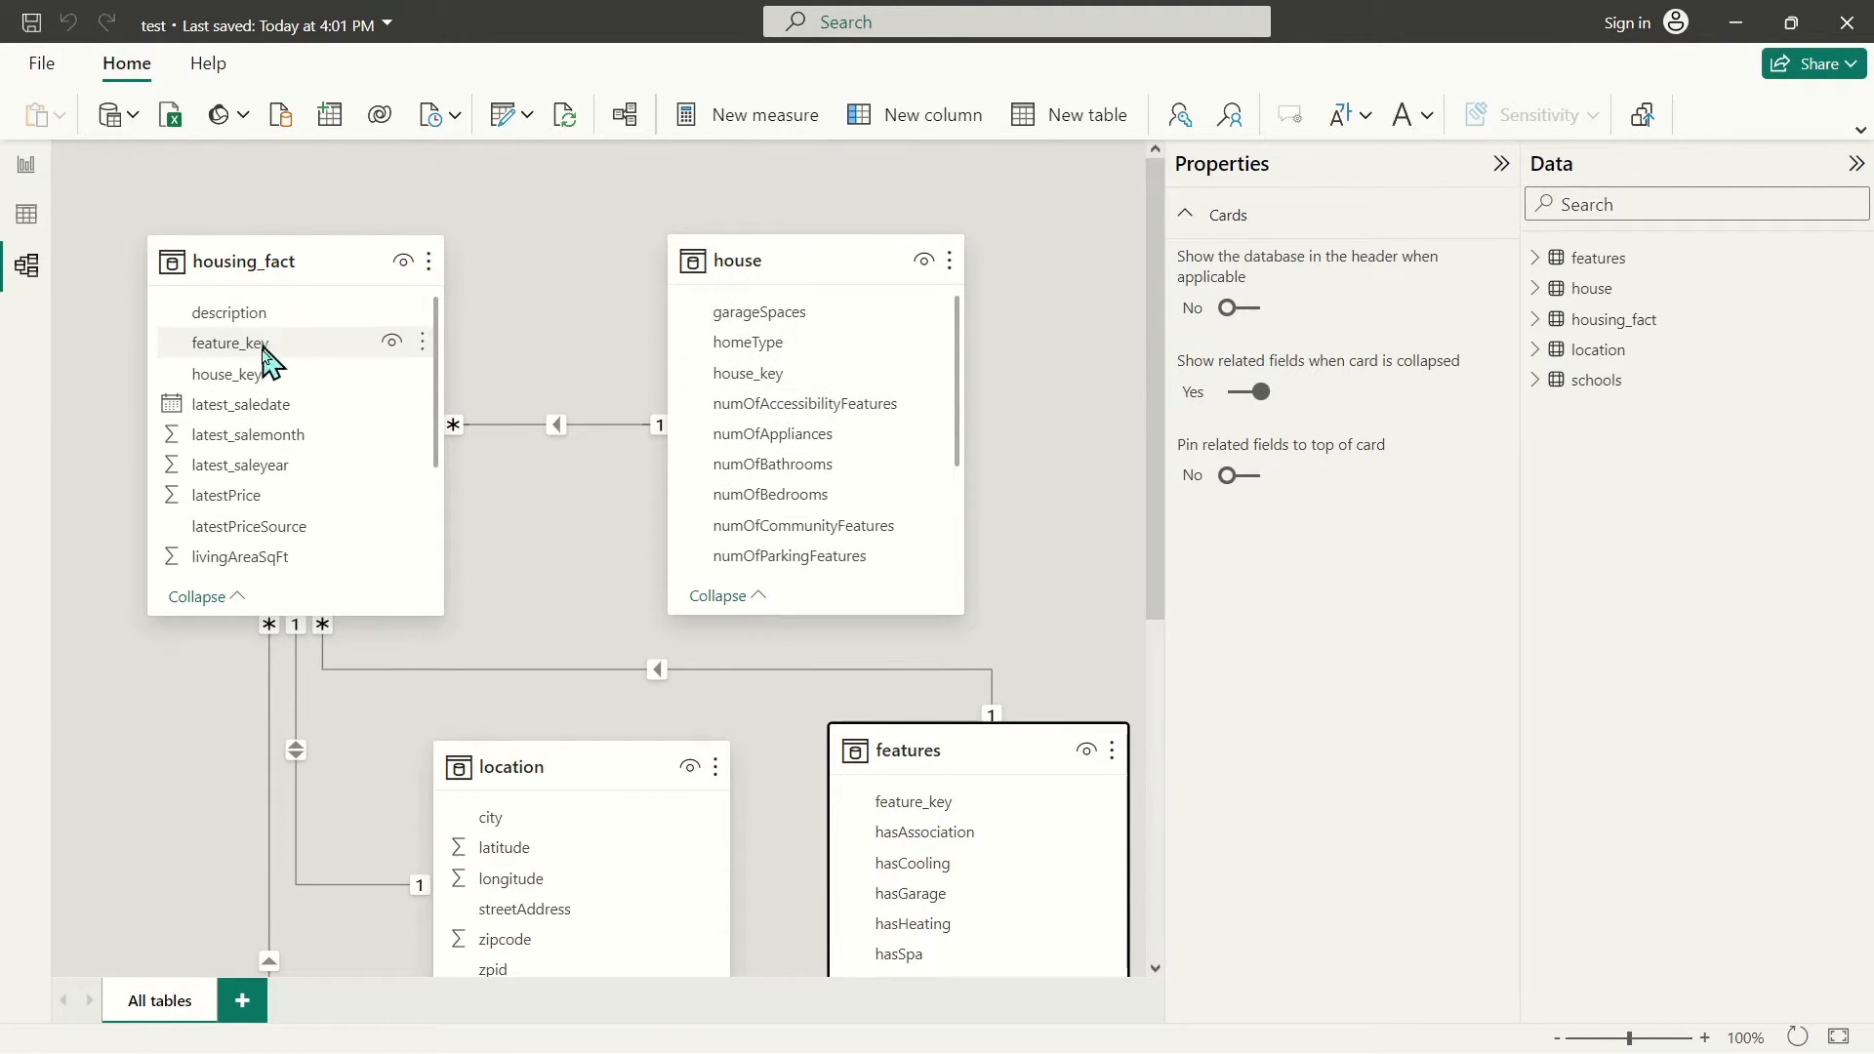
{"action": "scroll", "coordinate": [306, 459], "scroll_direction": "down", "scroll_amount": 3}
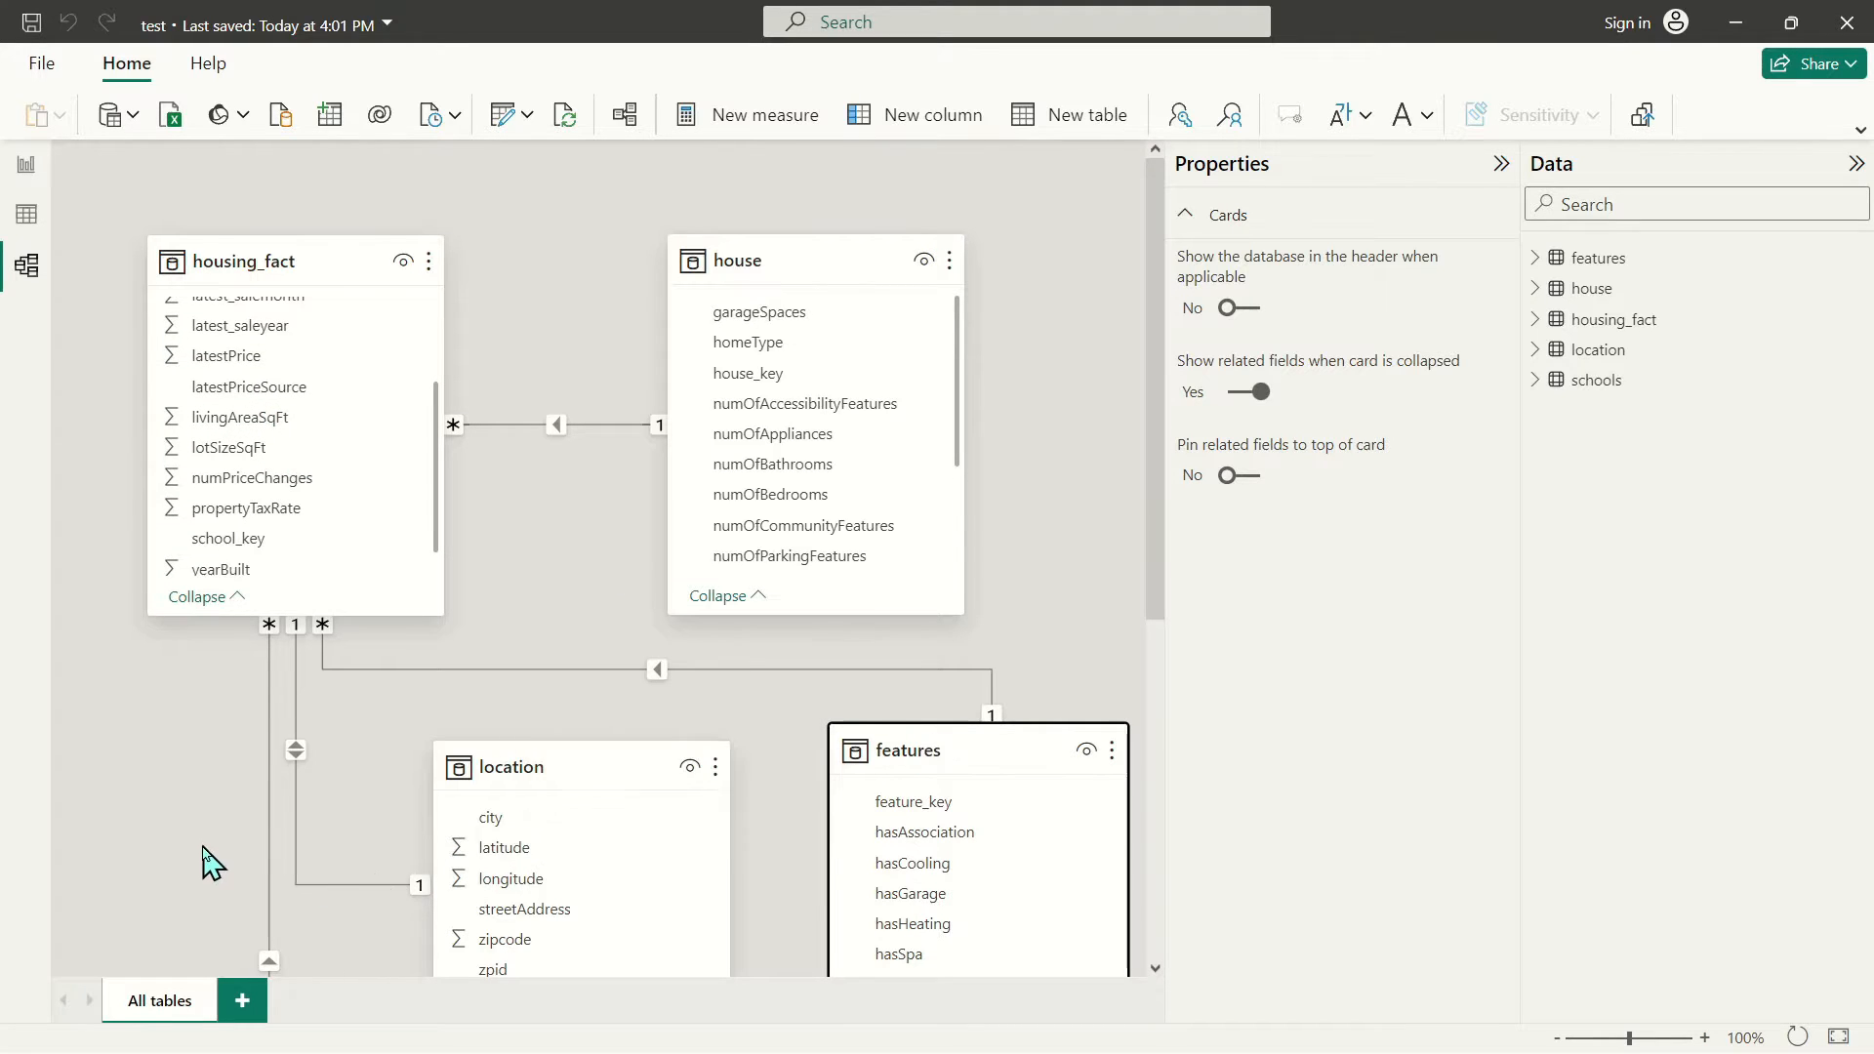
{"action": "scroll", "coordinate": [244, 869], "scroll_direction": "down", "scroll_amount": 6}
{"action": "left_click_drag", "start_coordinate": [797, 535], "coordinate": [1118, 183]}
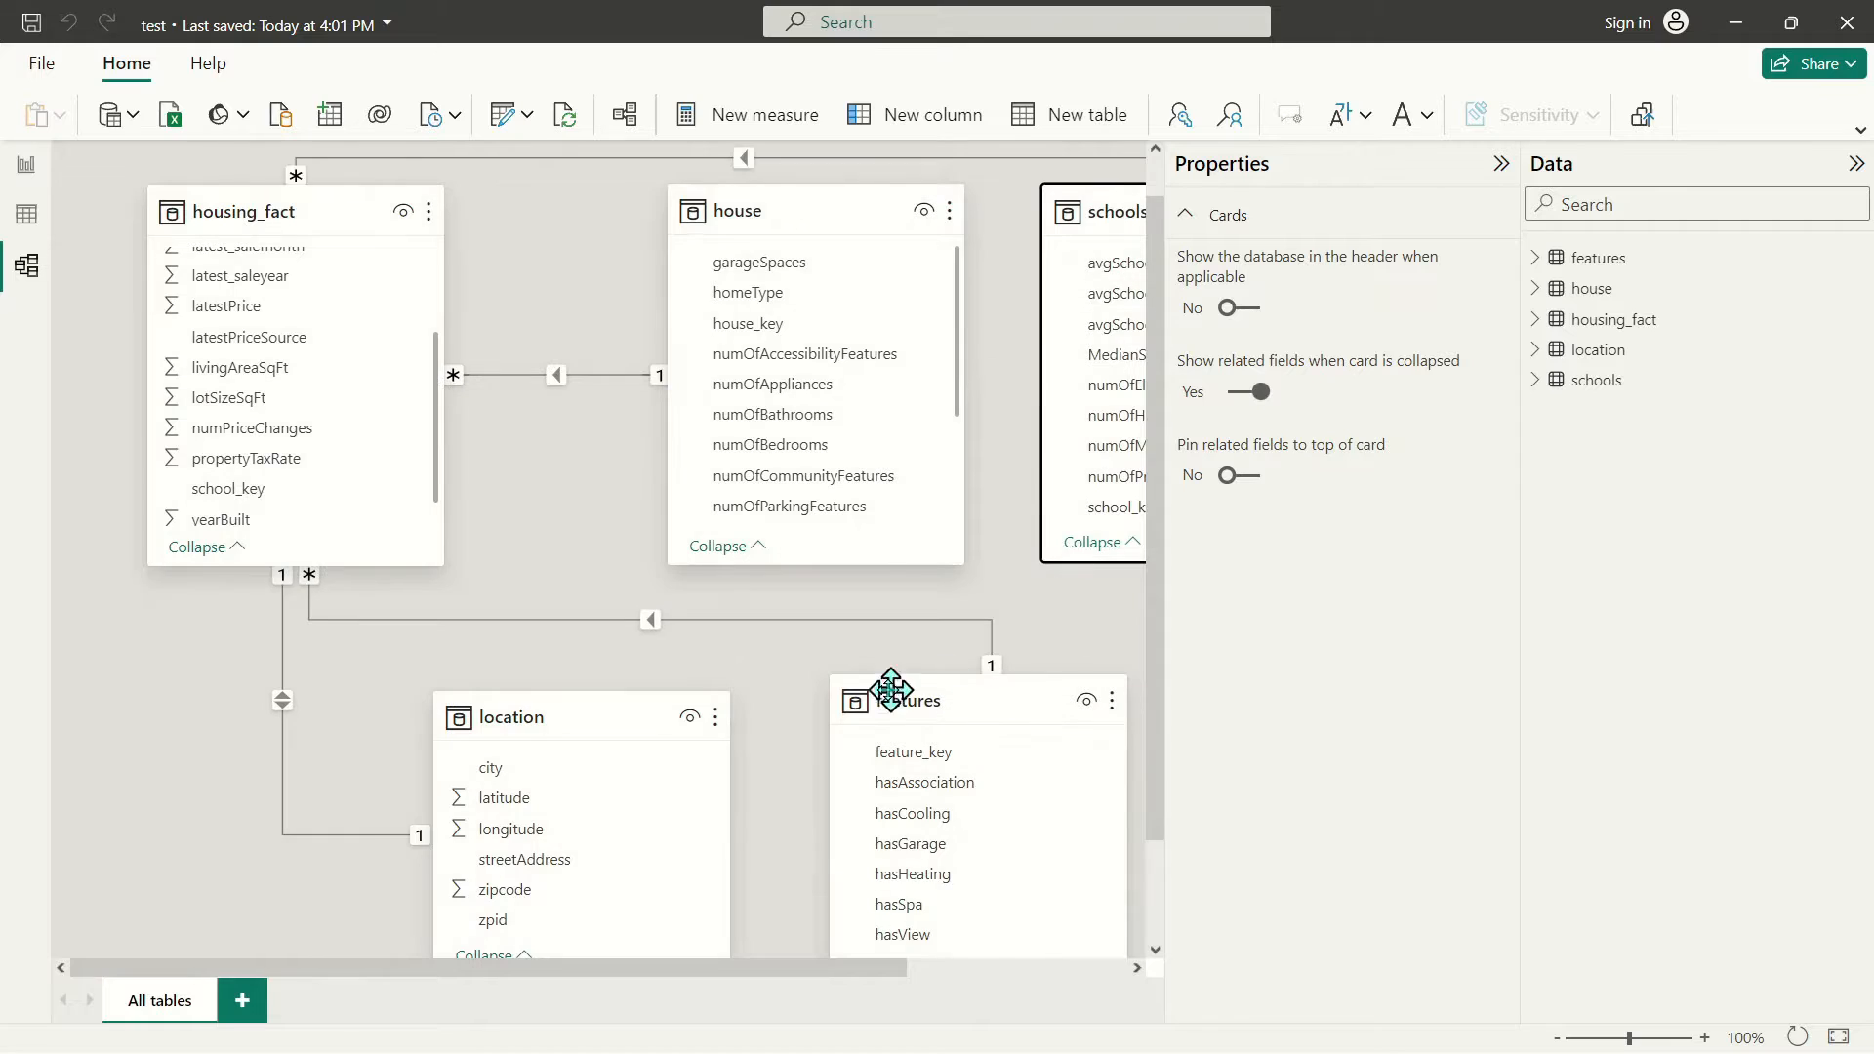
{"action": "left_click_drag", "start_coordinate": [888, 682], "coordinate": [1247, 244]}
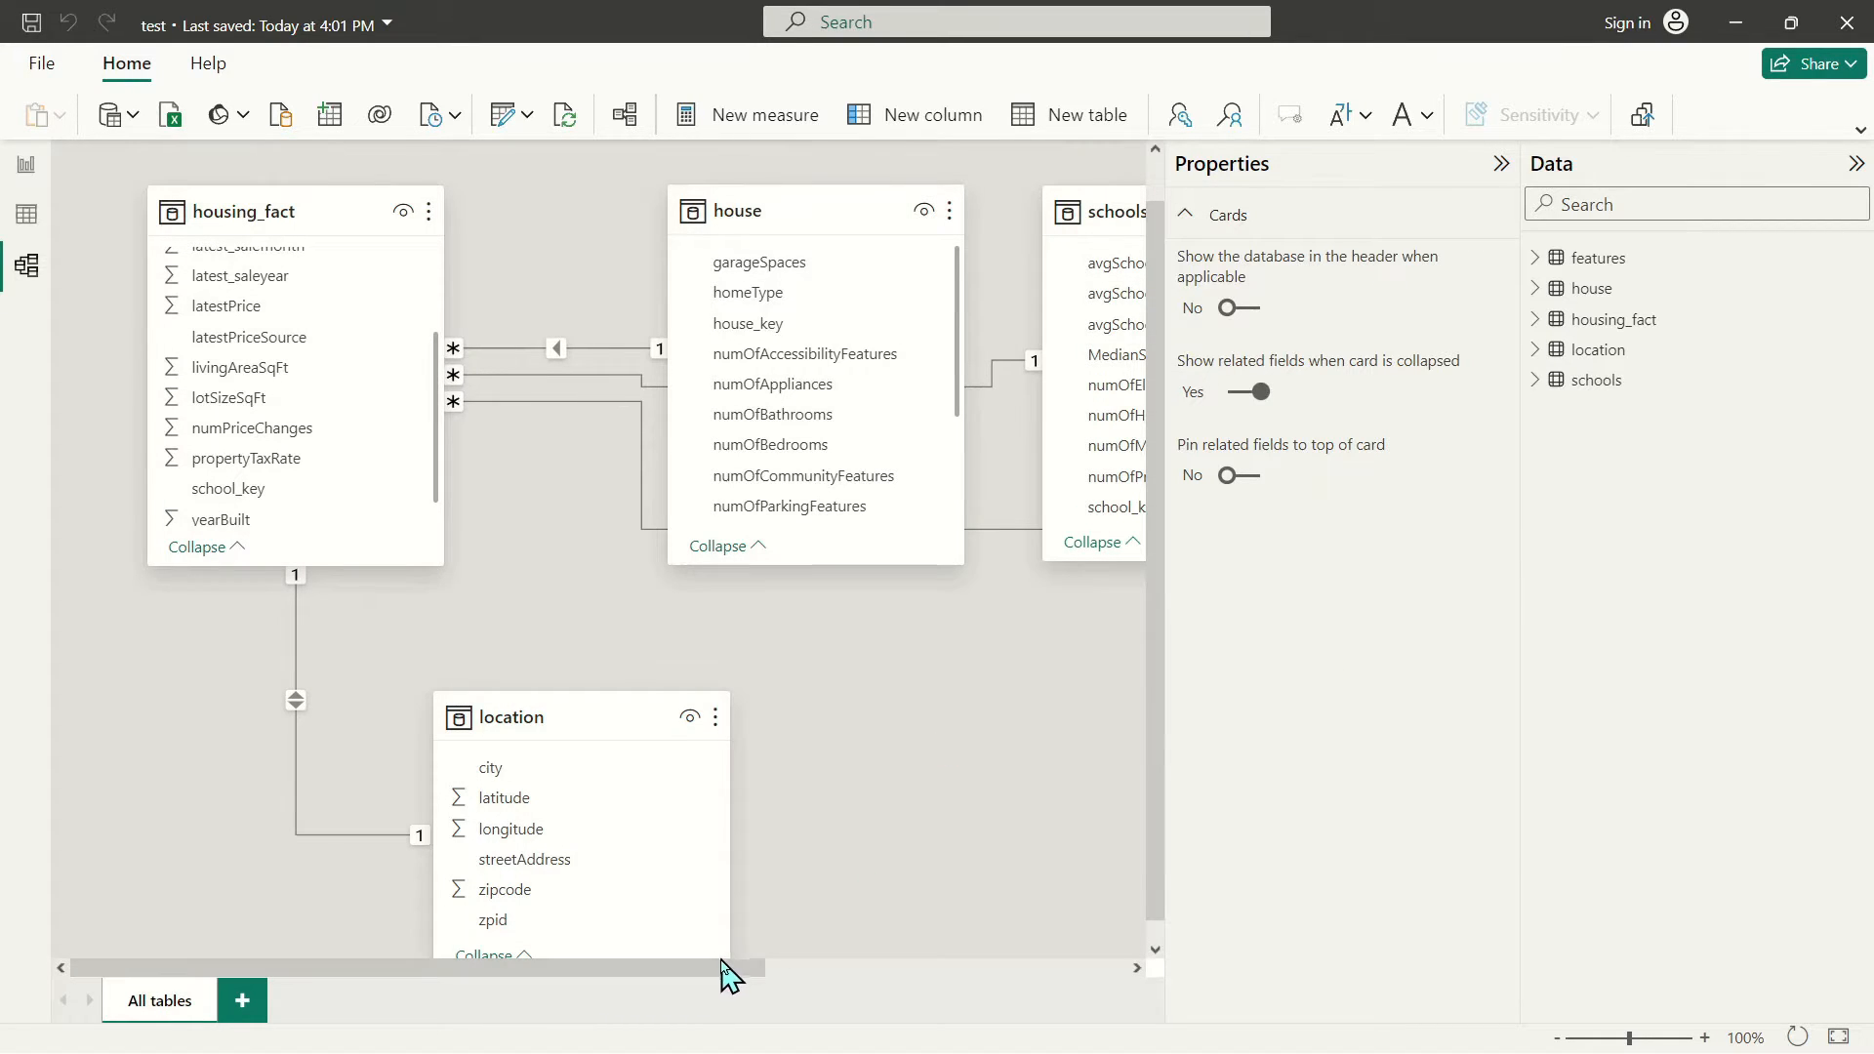
{"action": "left_click_drag", "start_coordinate": [728, 971], "coordinate": [1093, 996]}
{"action": "left_click", "coordinate": [882, 229]}
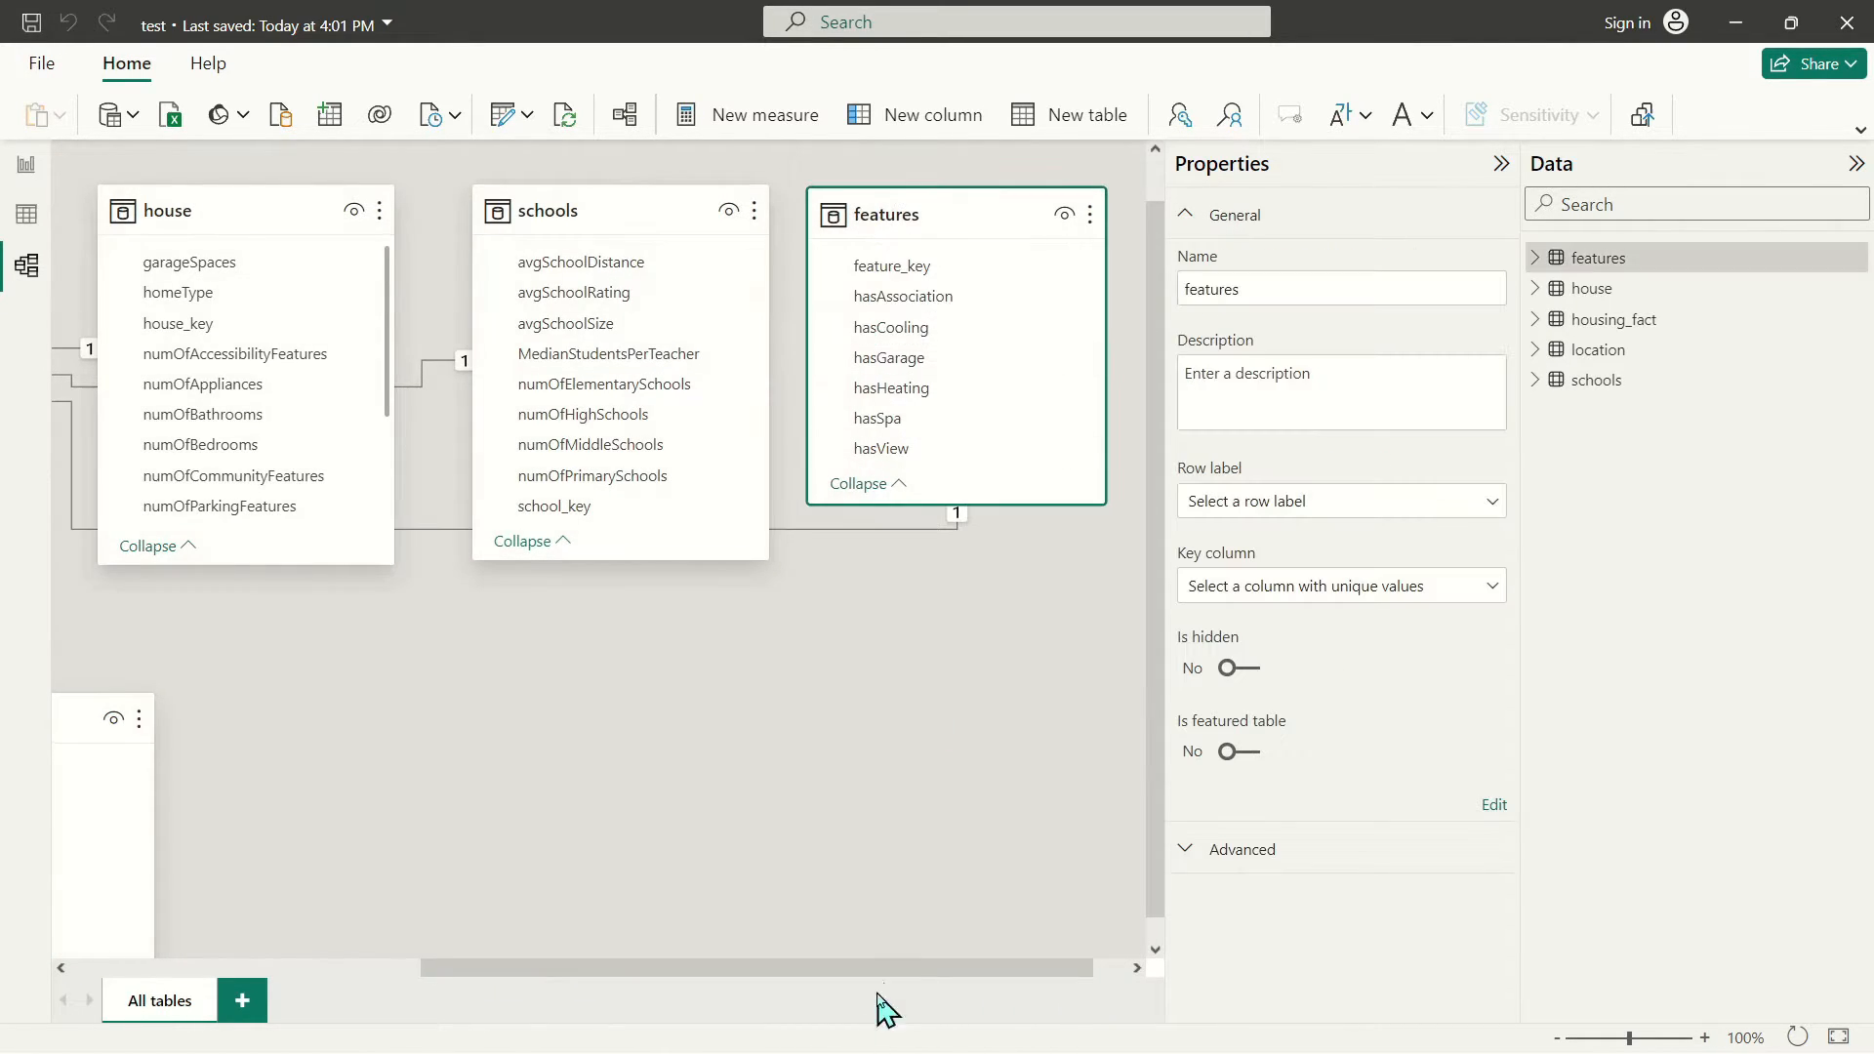
{"action": "left_click_drag", "start_coordinate": [877, 971], "coordinate": [527, 972]}
{"action": "left_click_drag", "start_coordinate": [503, 728], "coordinate": [511, 687]}
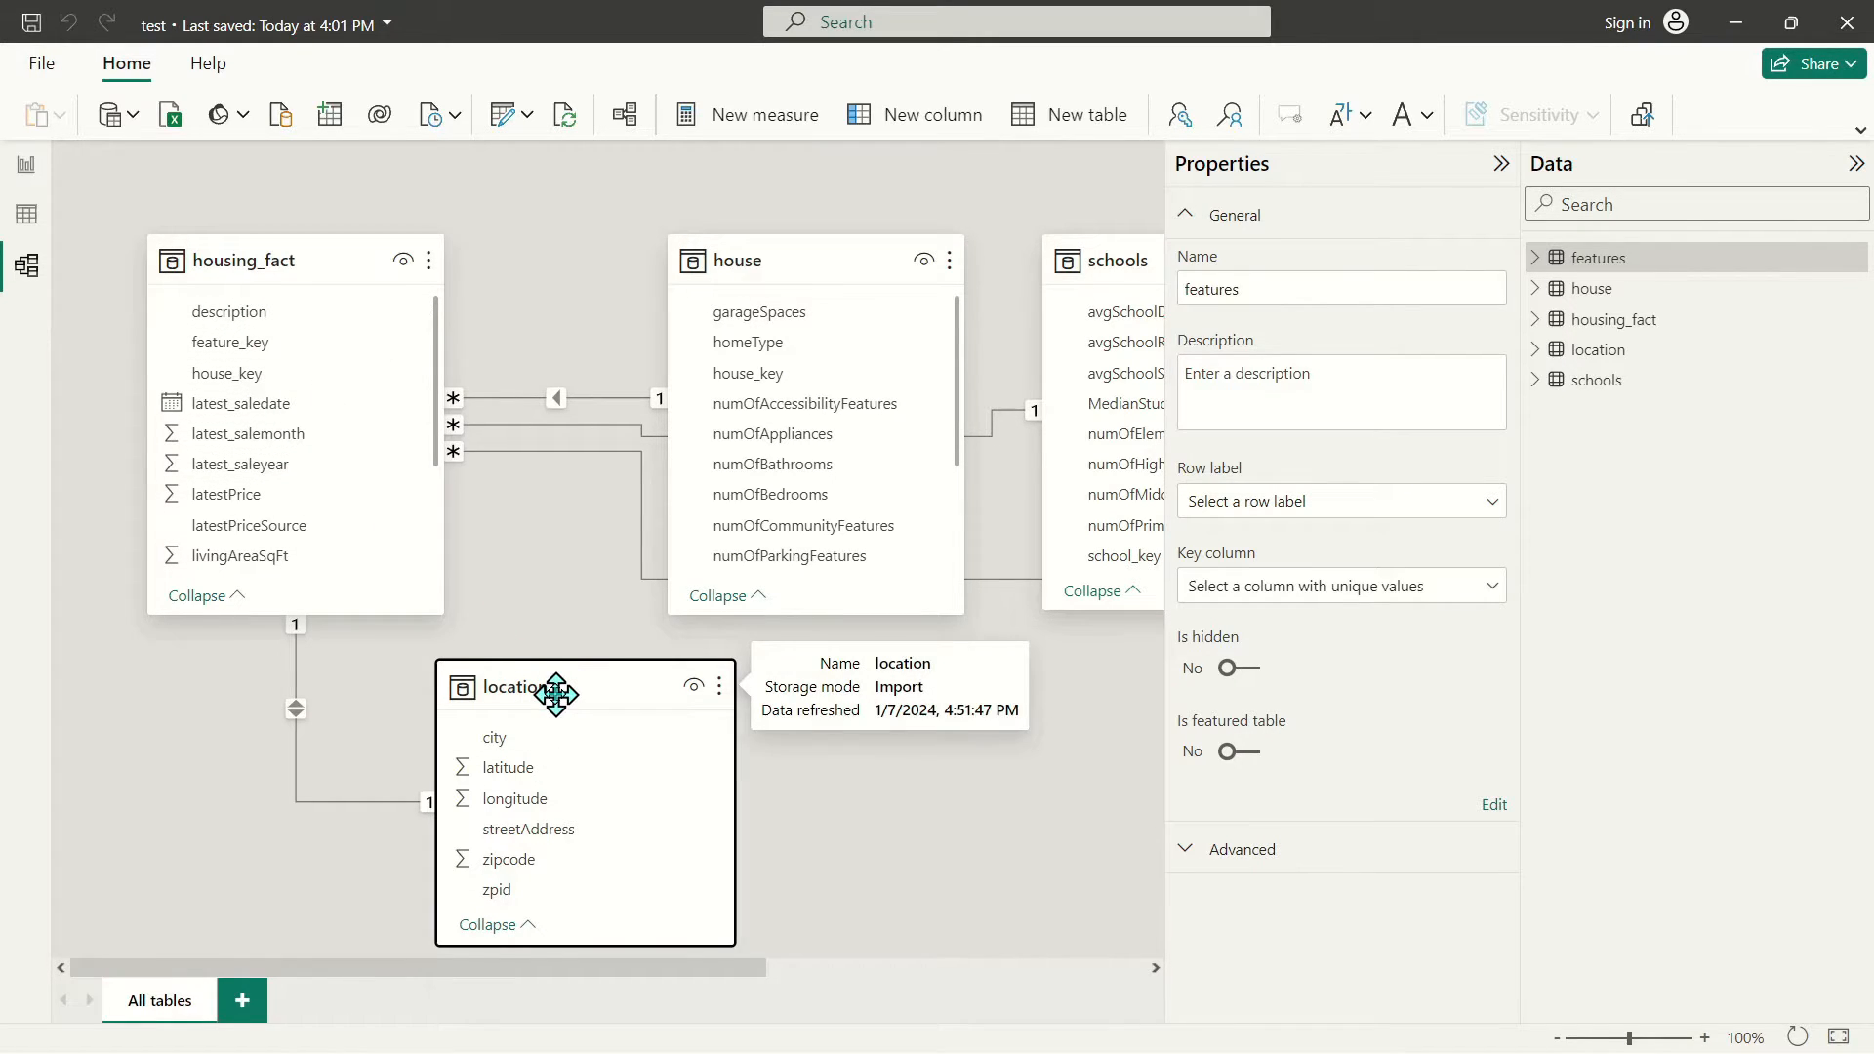
{"action": "left_click", "coordinate": [1687, 322]}
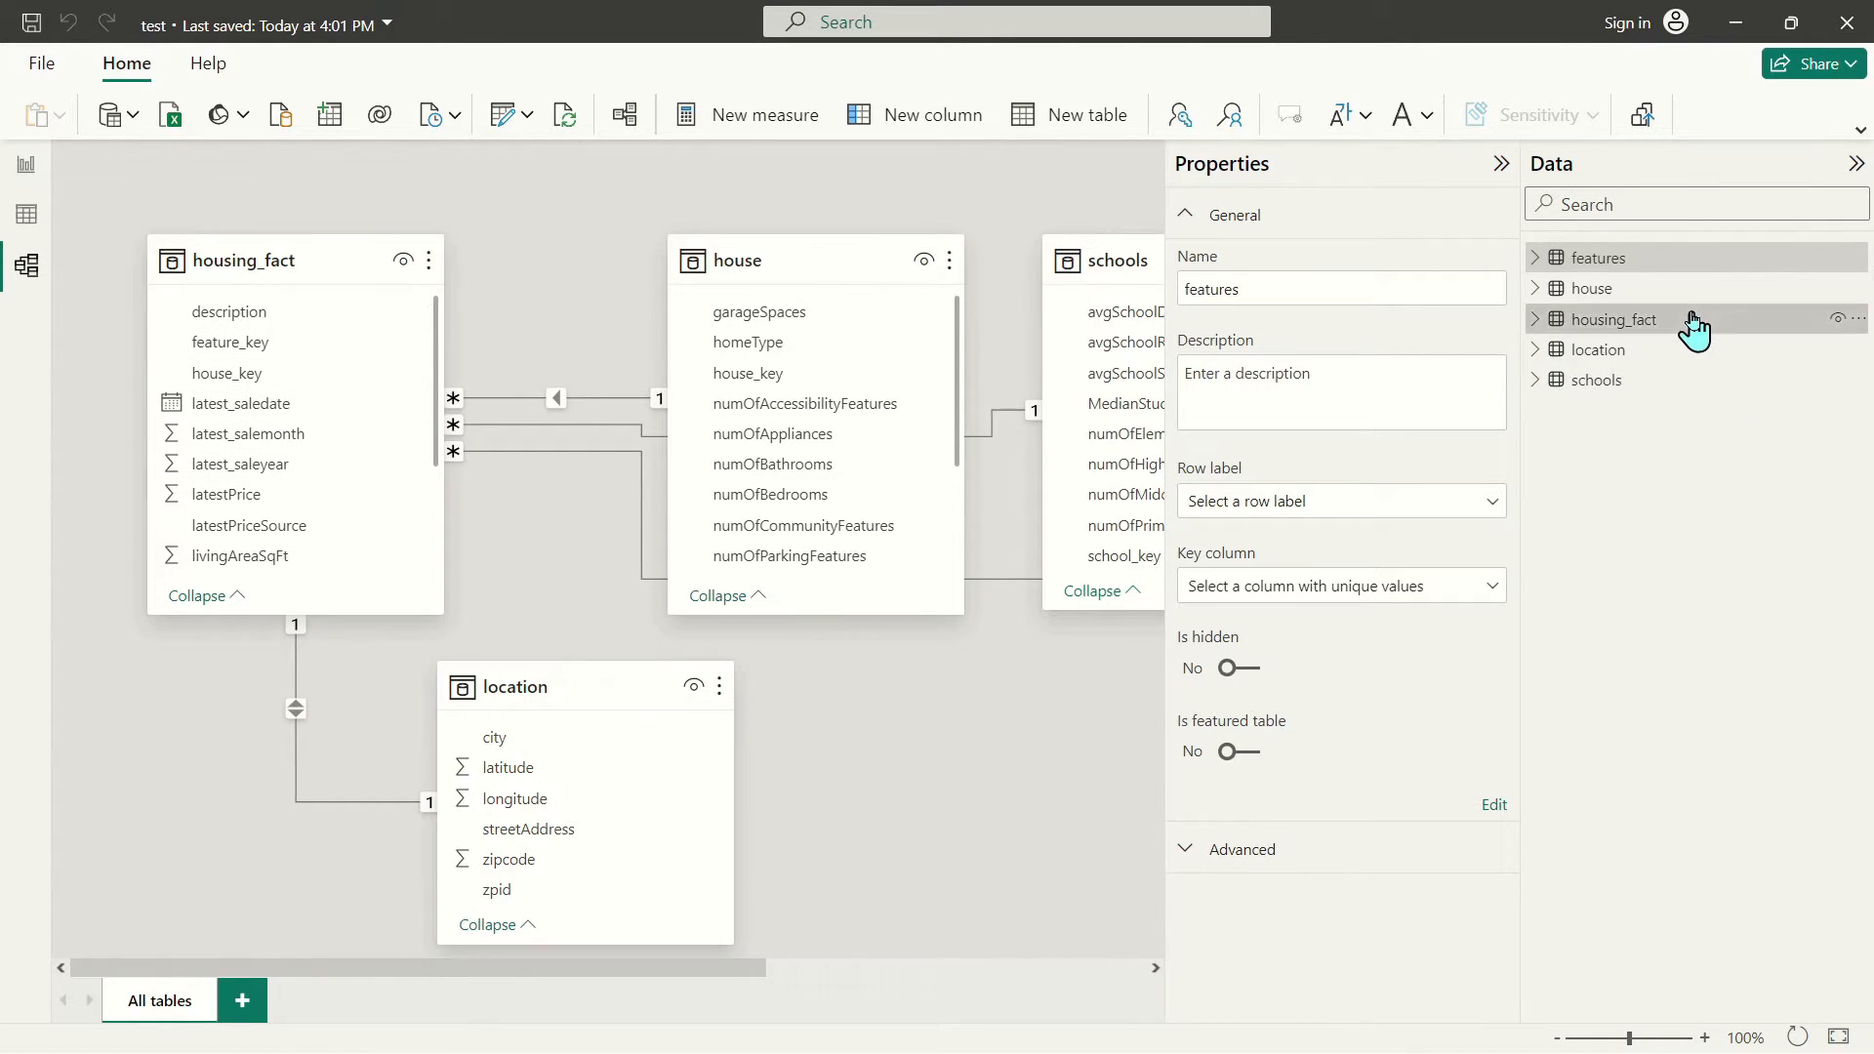
Review the housing_fact and location tables' rows in Table view
{"action": "left_click", "coordinate": [23, 217]}
{"action": "left_click", "coordinate": [1621, 322]}
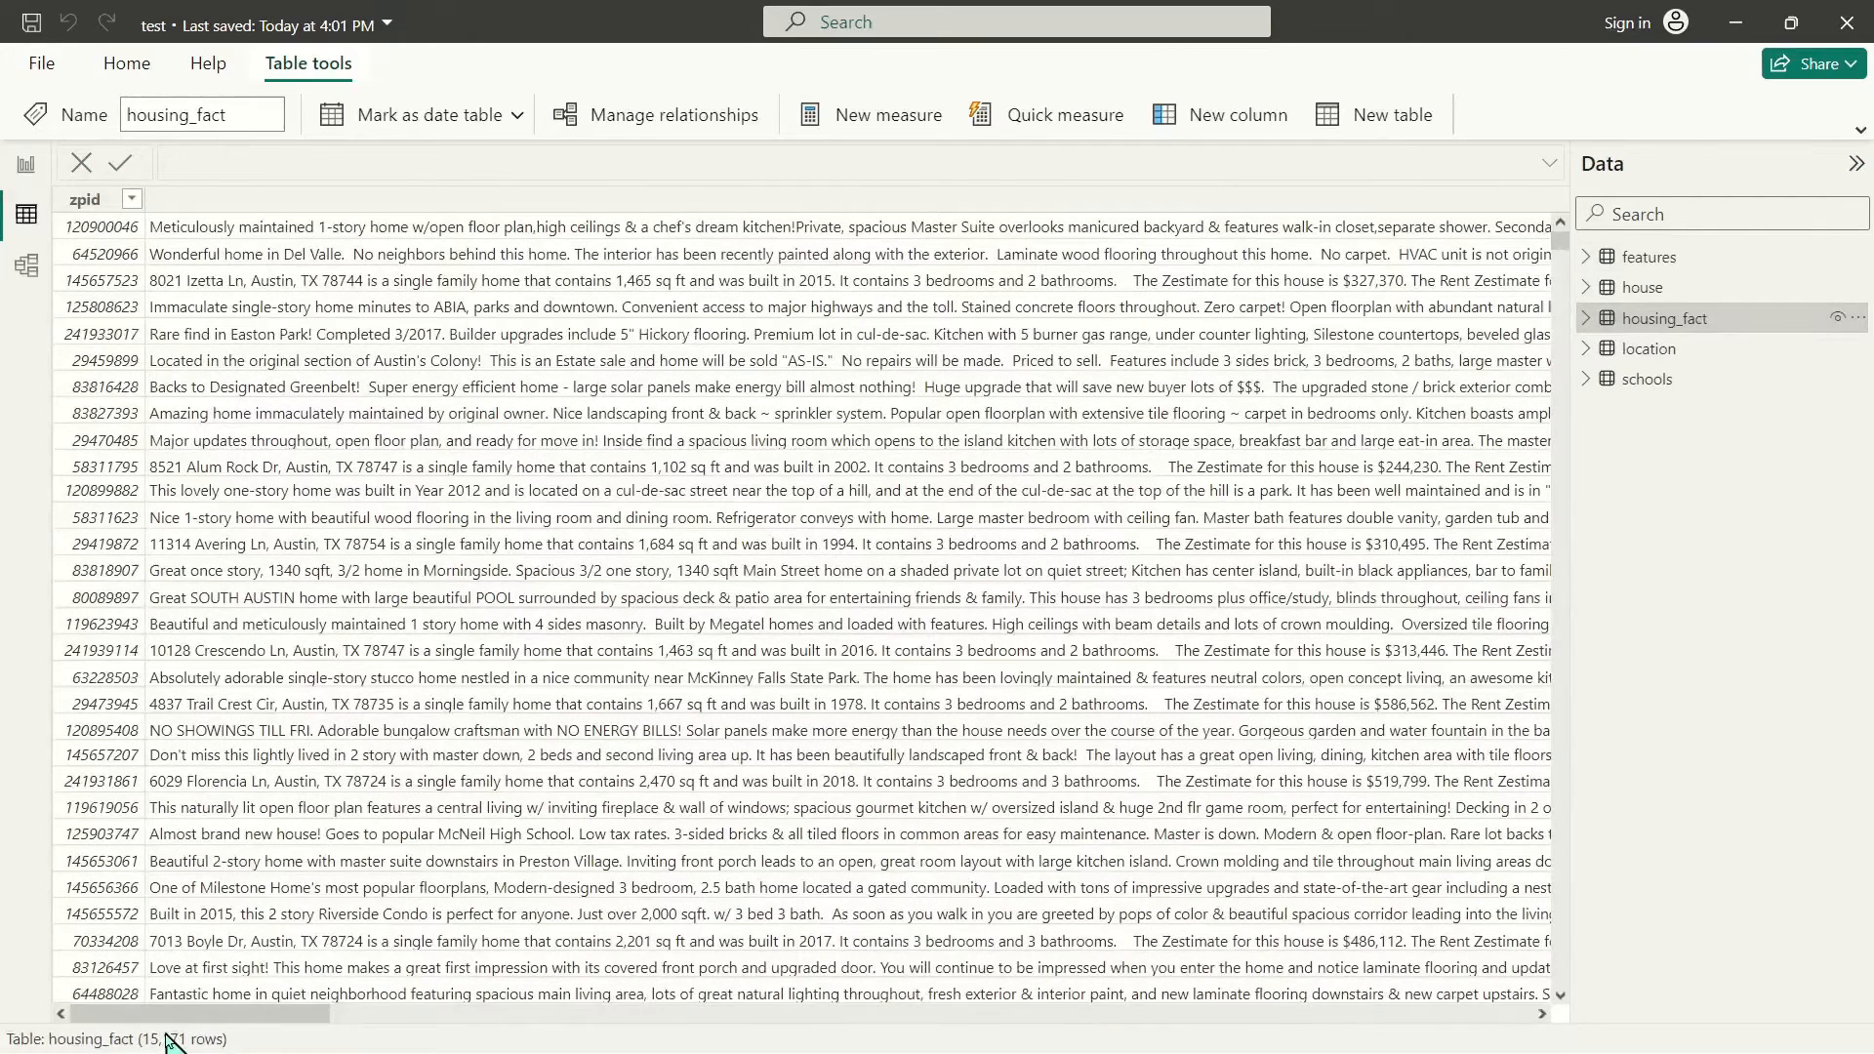
{"action": "left_click", "coordinate": [1650, 352]}
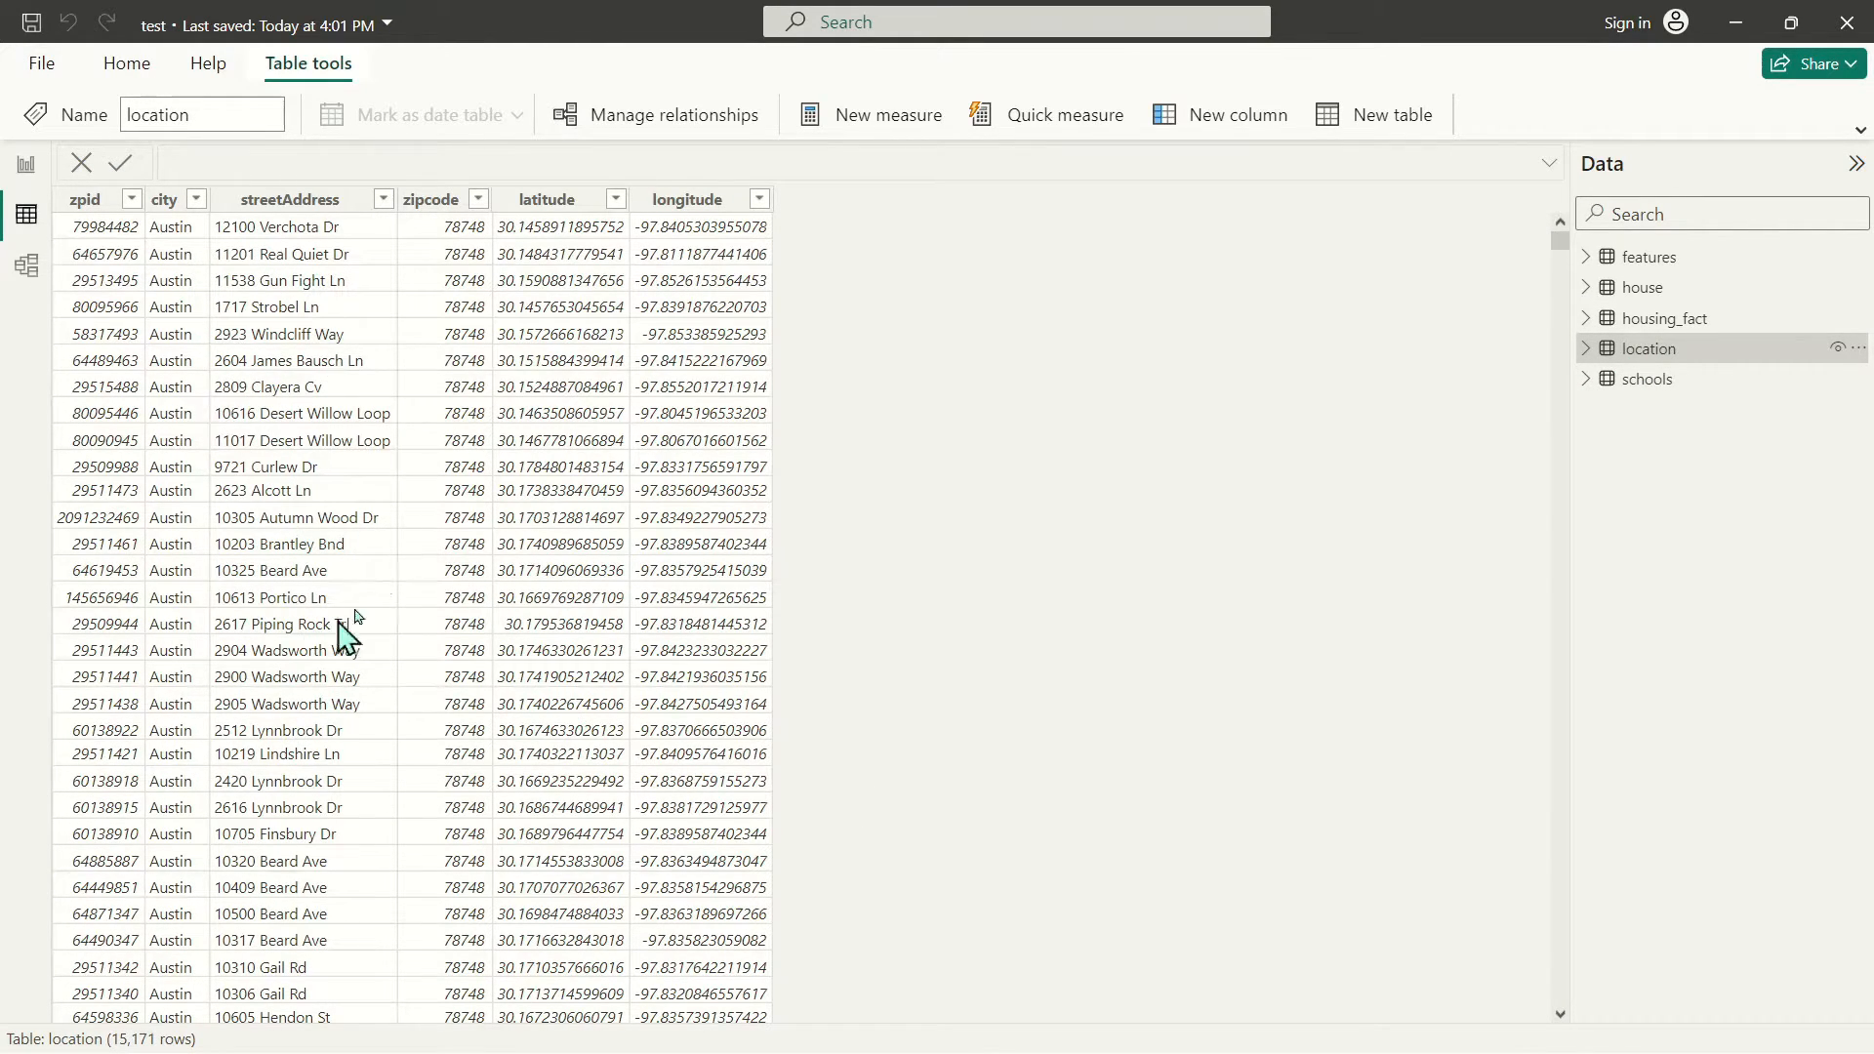
Save the report to this device as housing_data_tutorial
{"action": "left_click", "coordinate": [26, 166]}
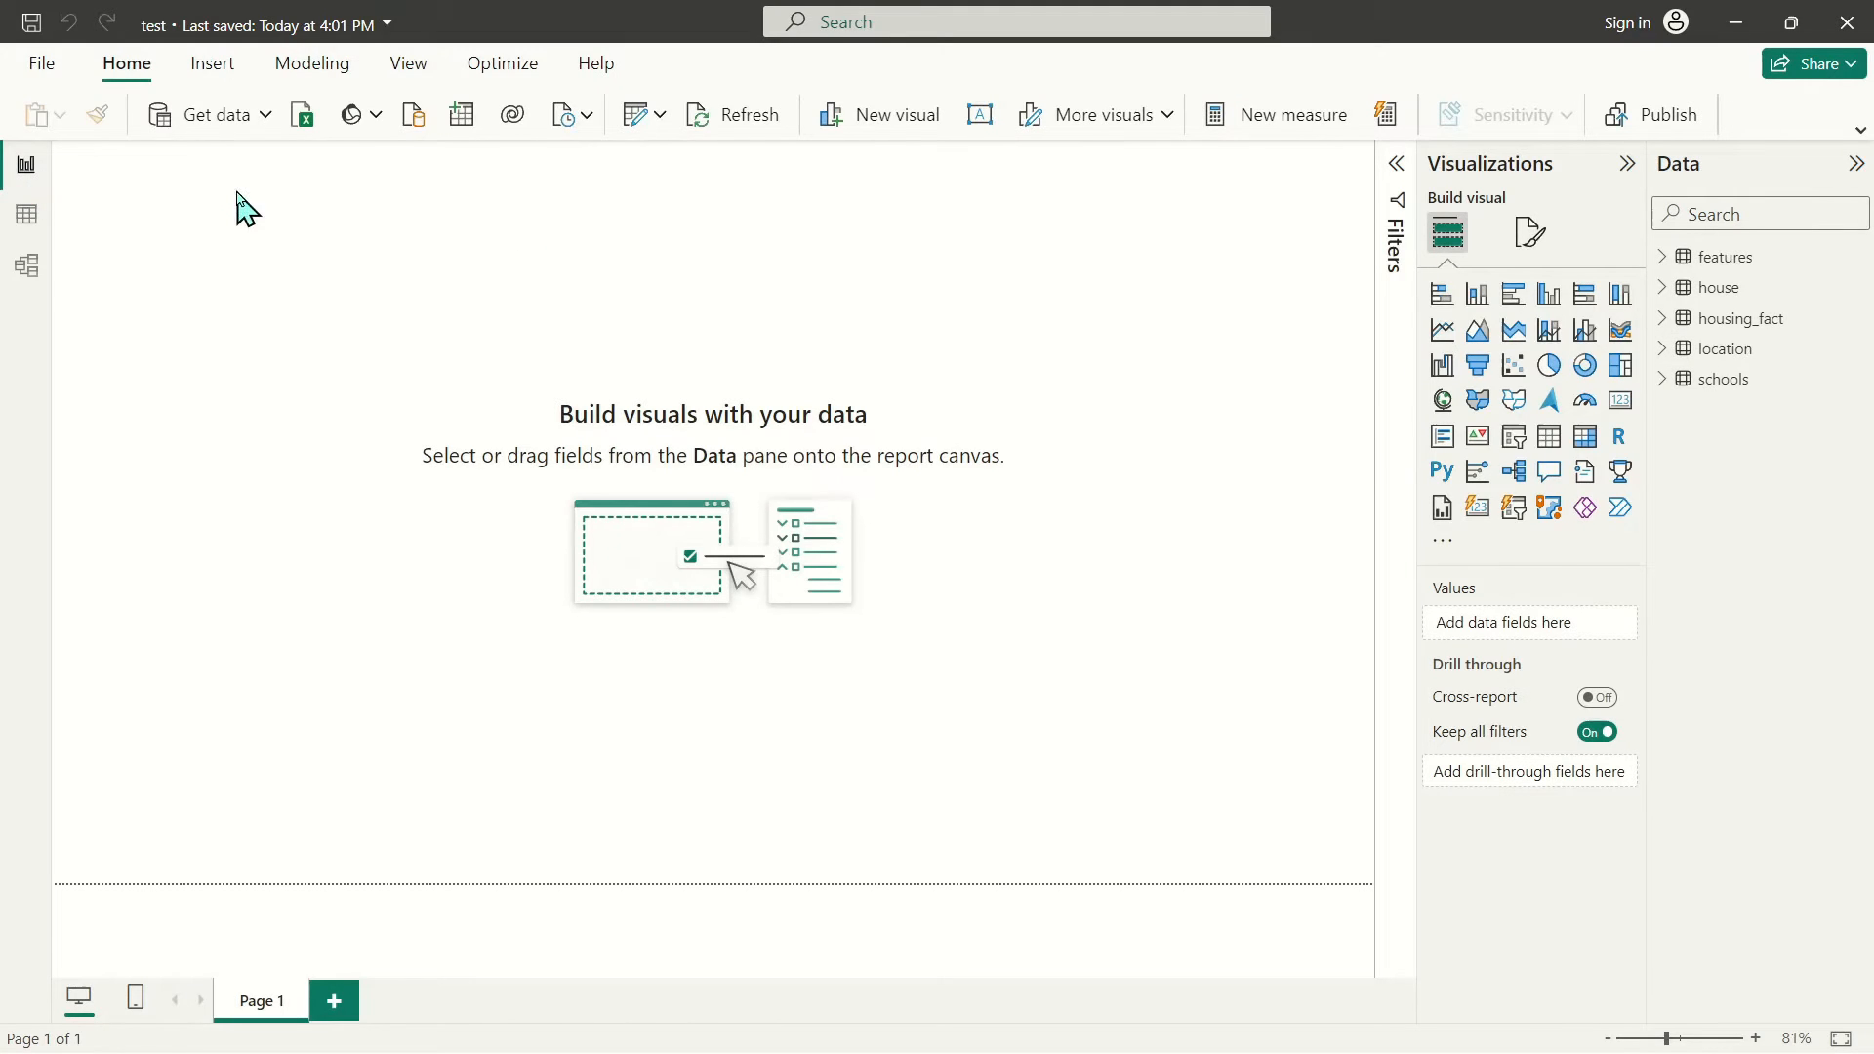
{"action": "left_click", "coordinate": [41, 64]}
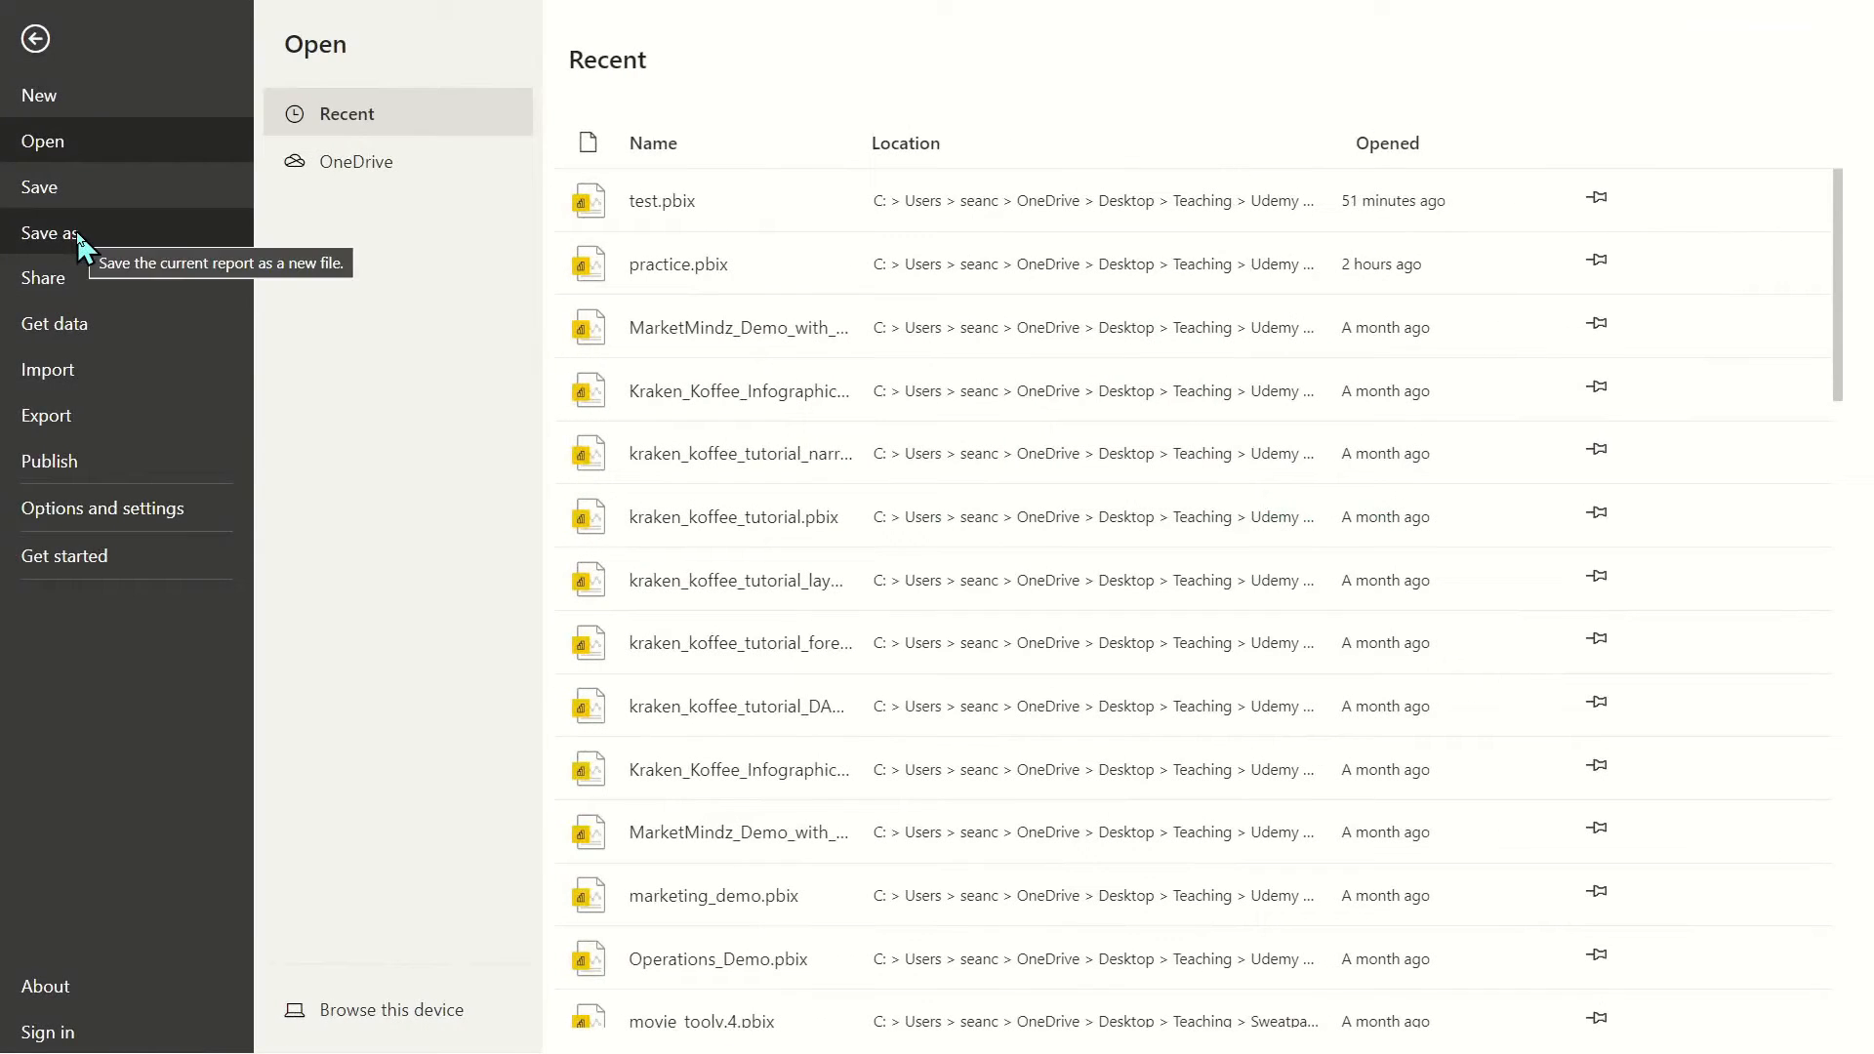
{"action": "left_click", "coordinate": [69, 236]}
{"action": "left_click", "coordinate": [389, 1009]}
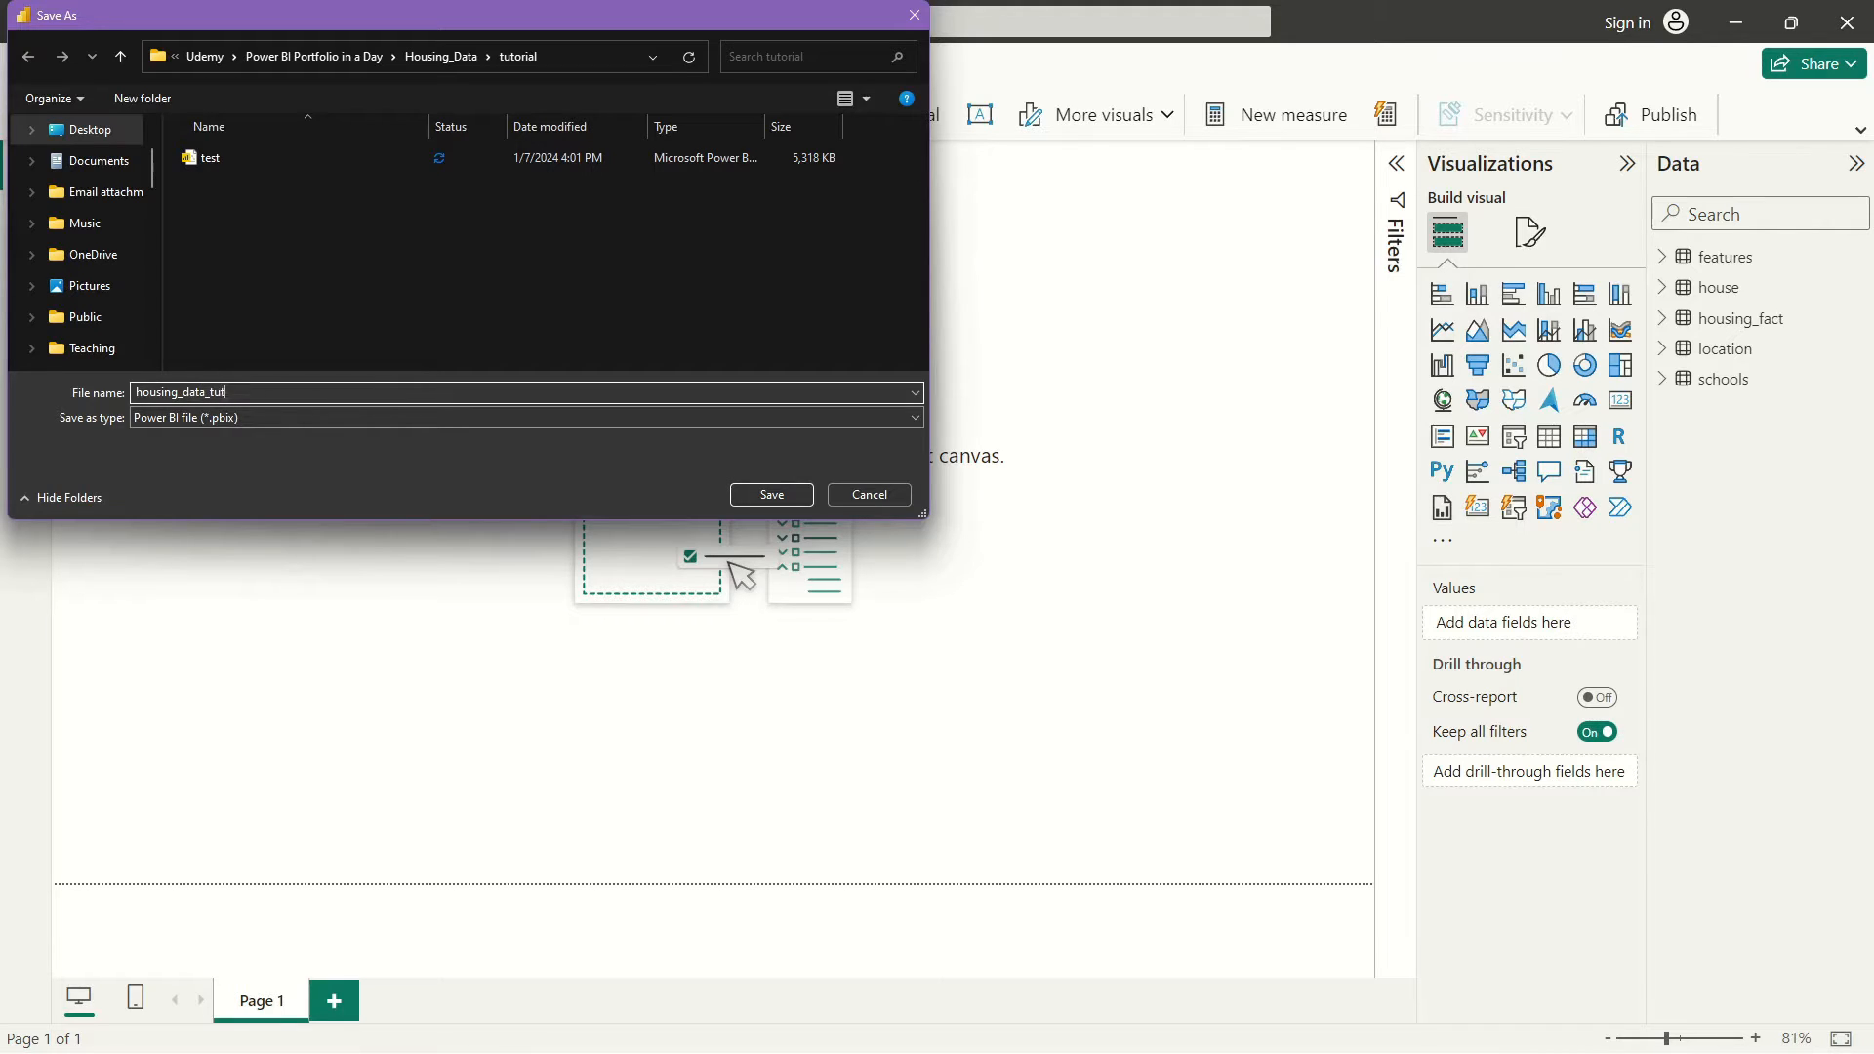
{"action": "key", "text": "Return"}
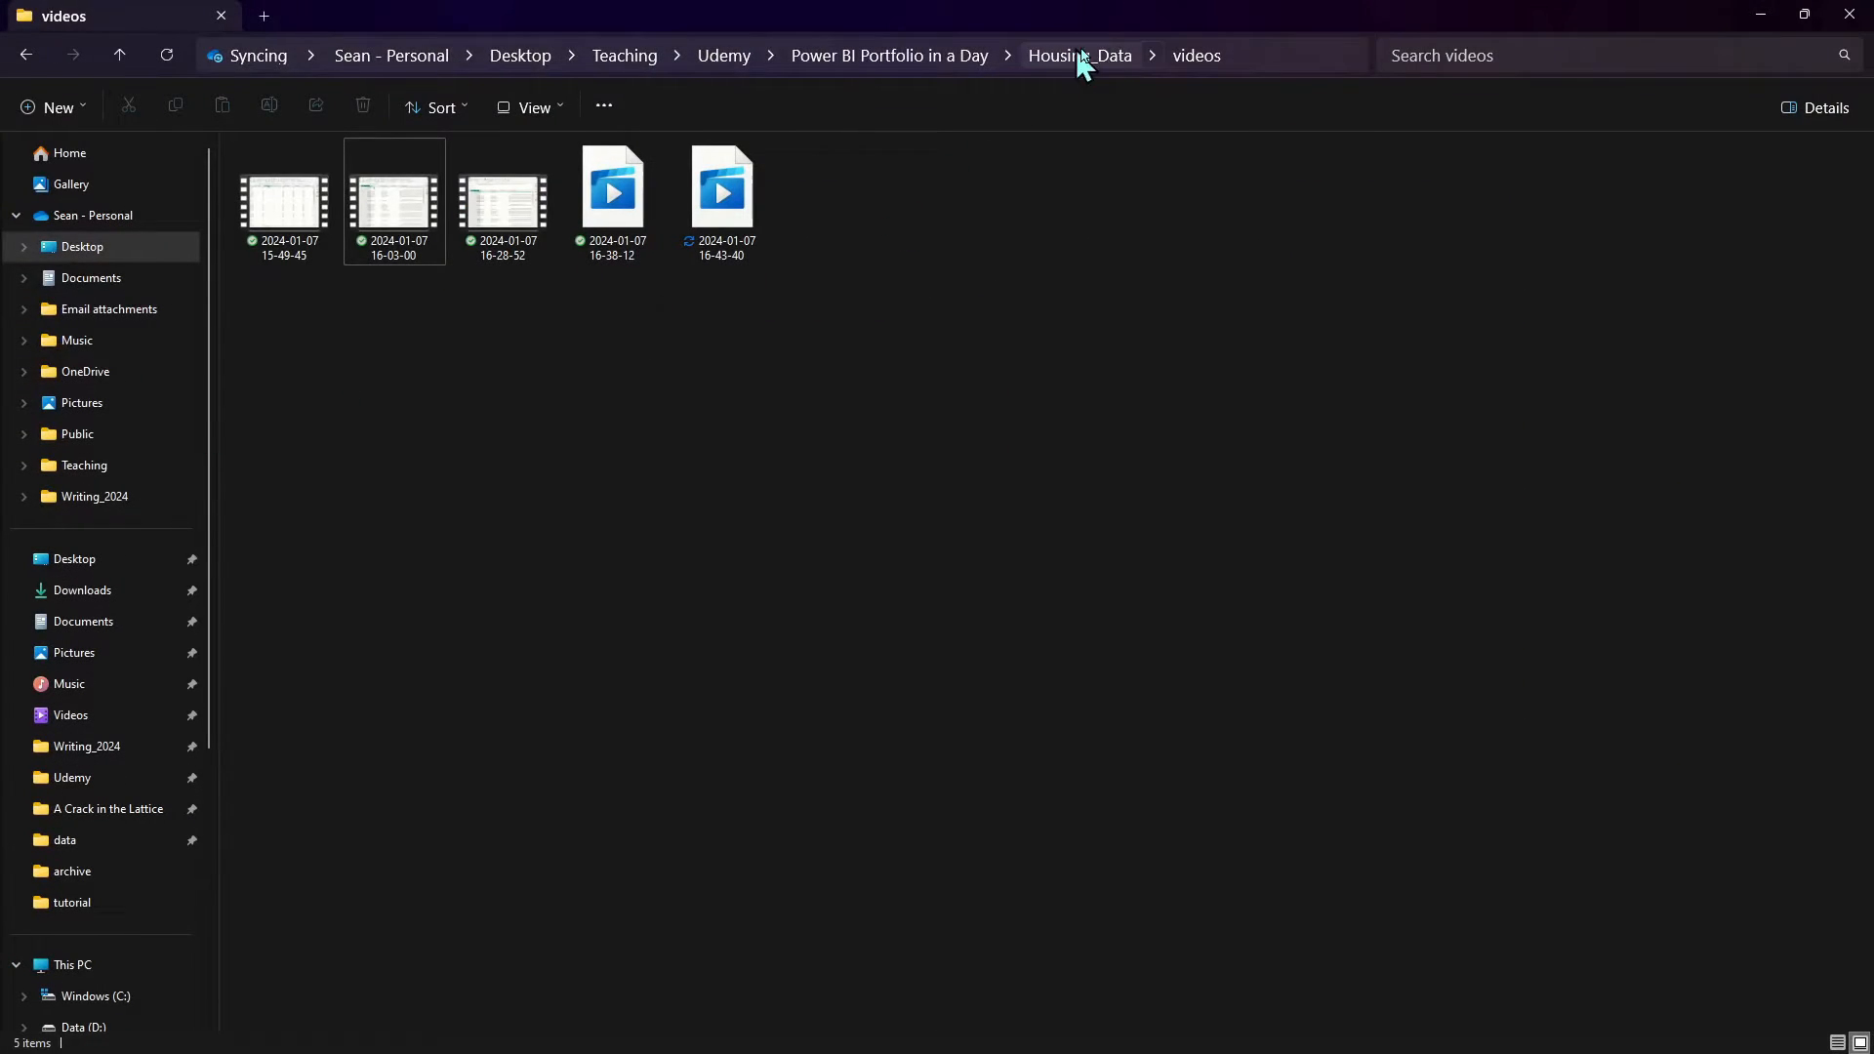
Go to Housing_Data > tutorial and widen the Size column to compare file sizes
{"action": "left_click", "coordinate": [1080, 61]}
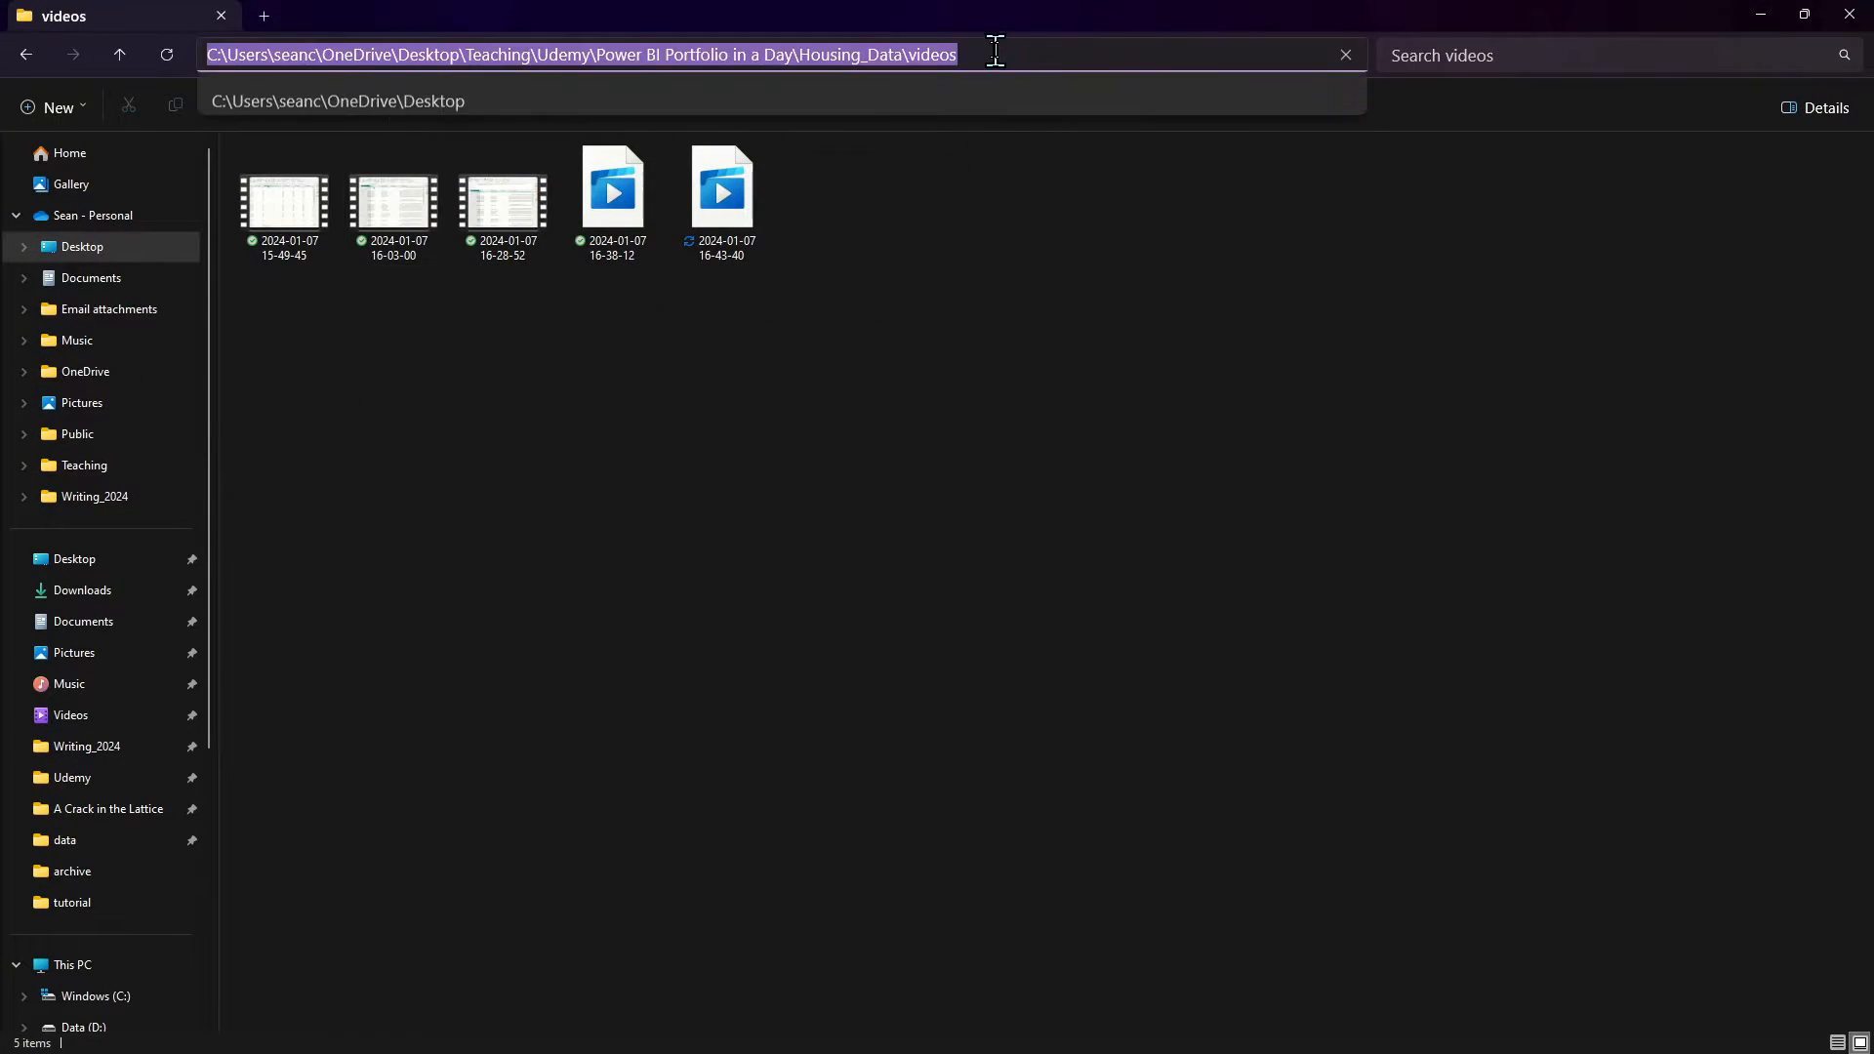
{"action": "key", "text": "Return"}
{"action": "left_click", "coordinate": [1064, 59]}
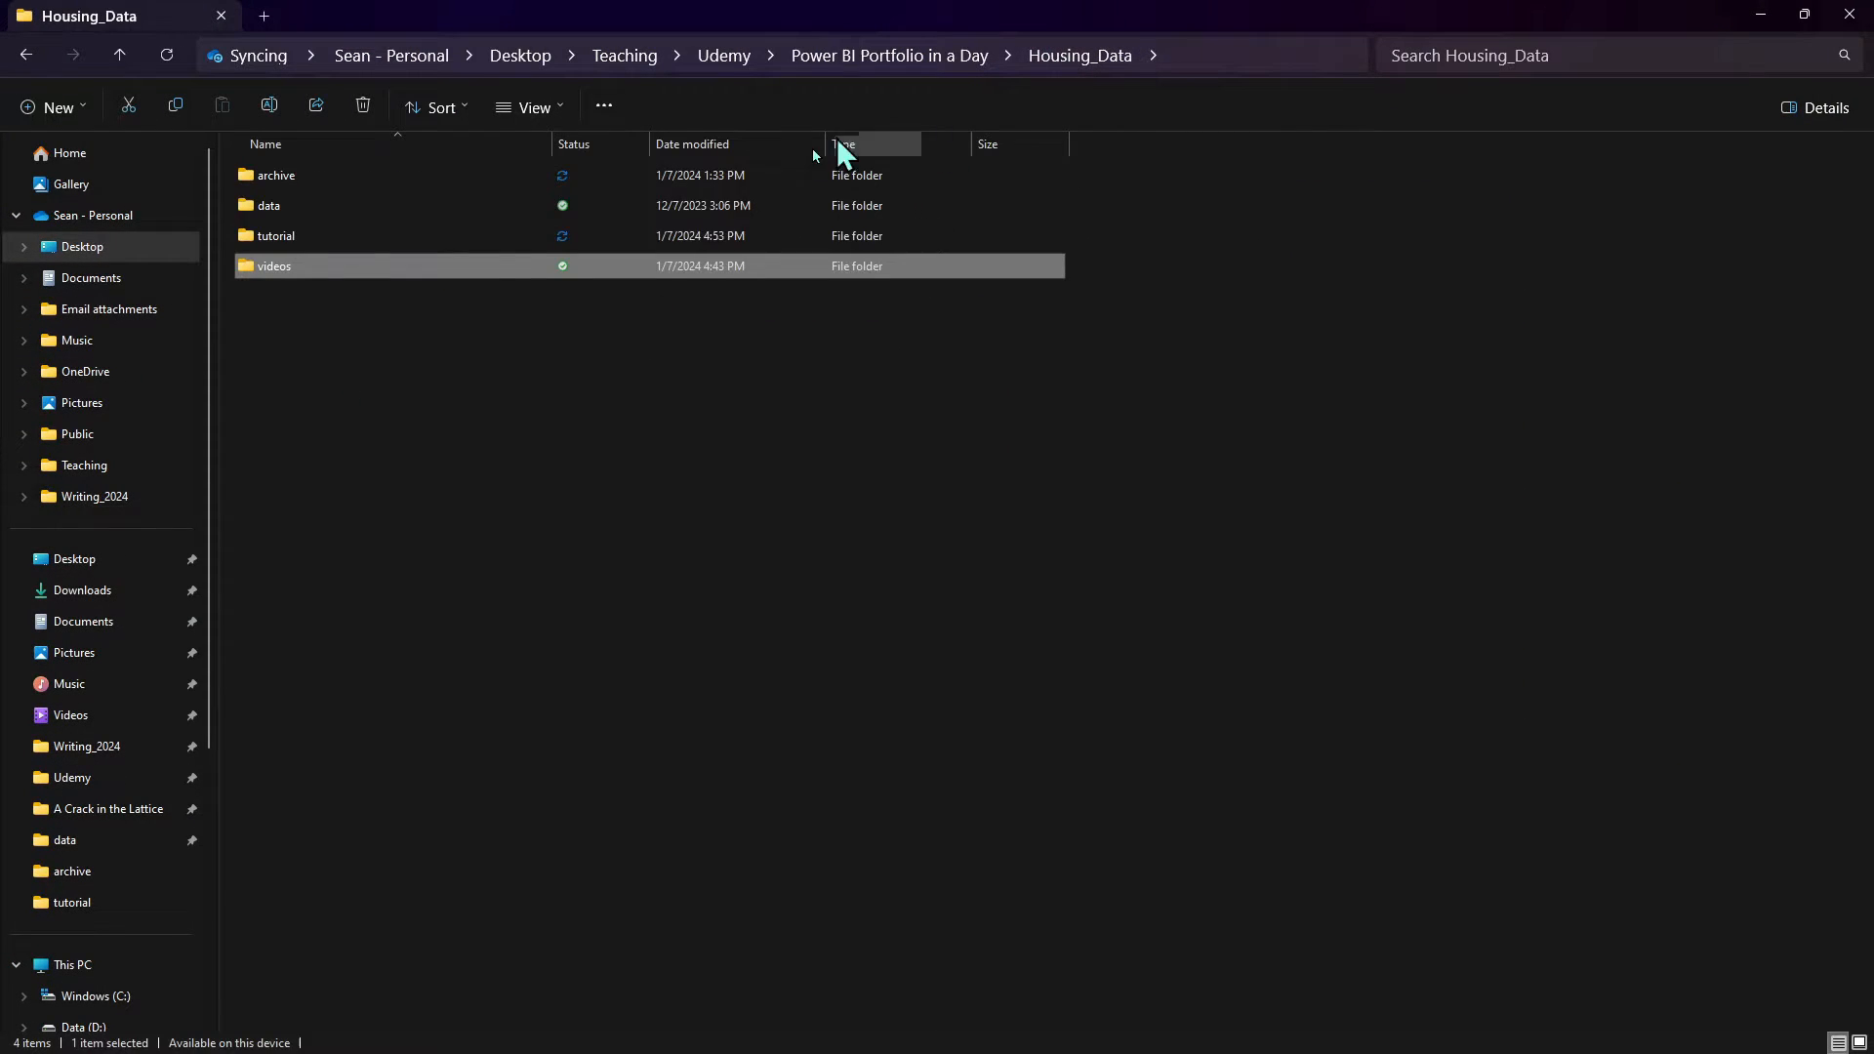
{"action": "double_click", "coordinate": [358, 244]}
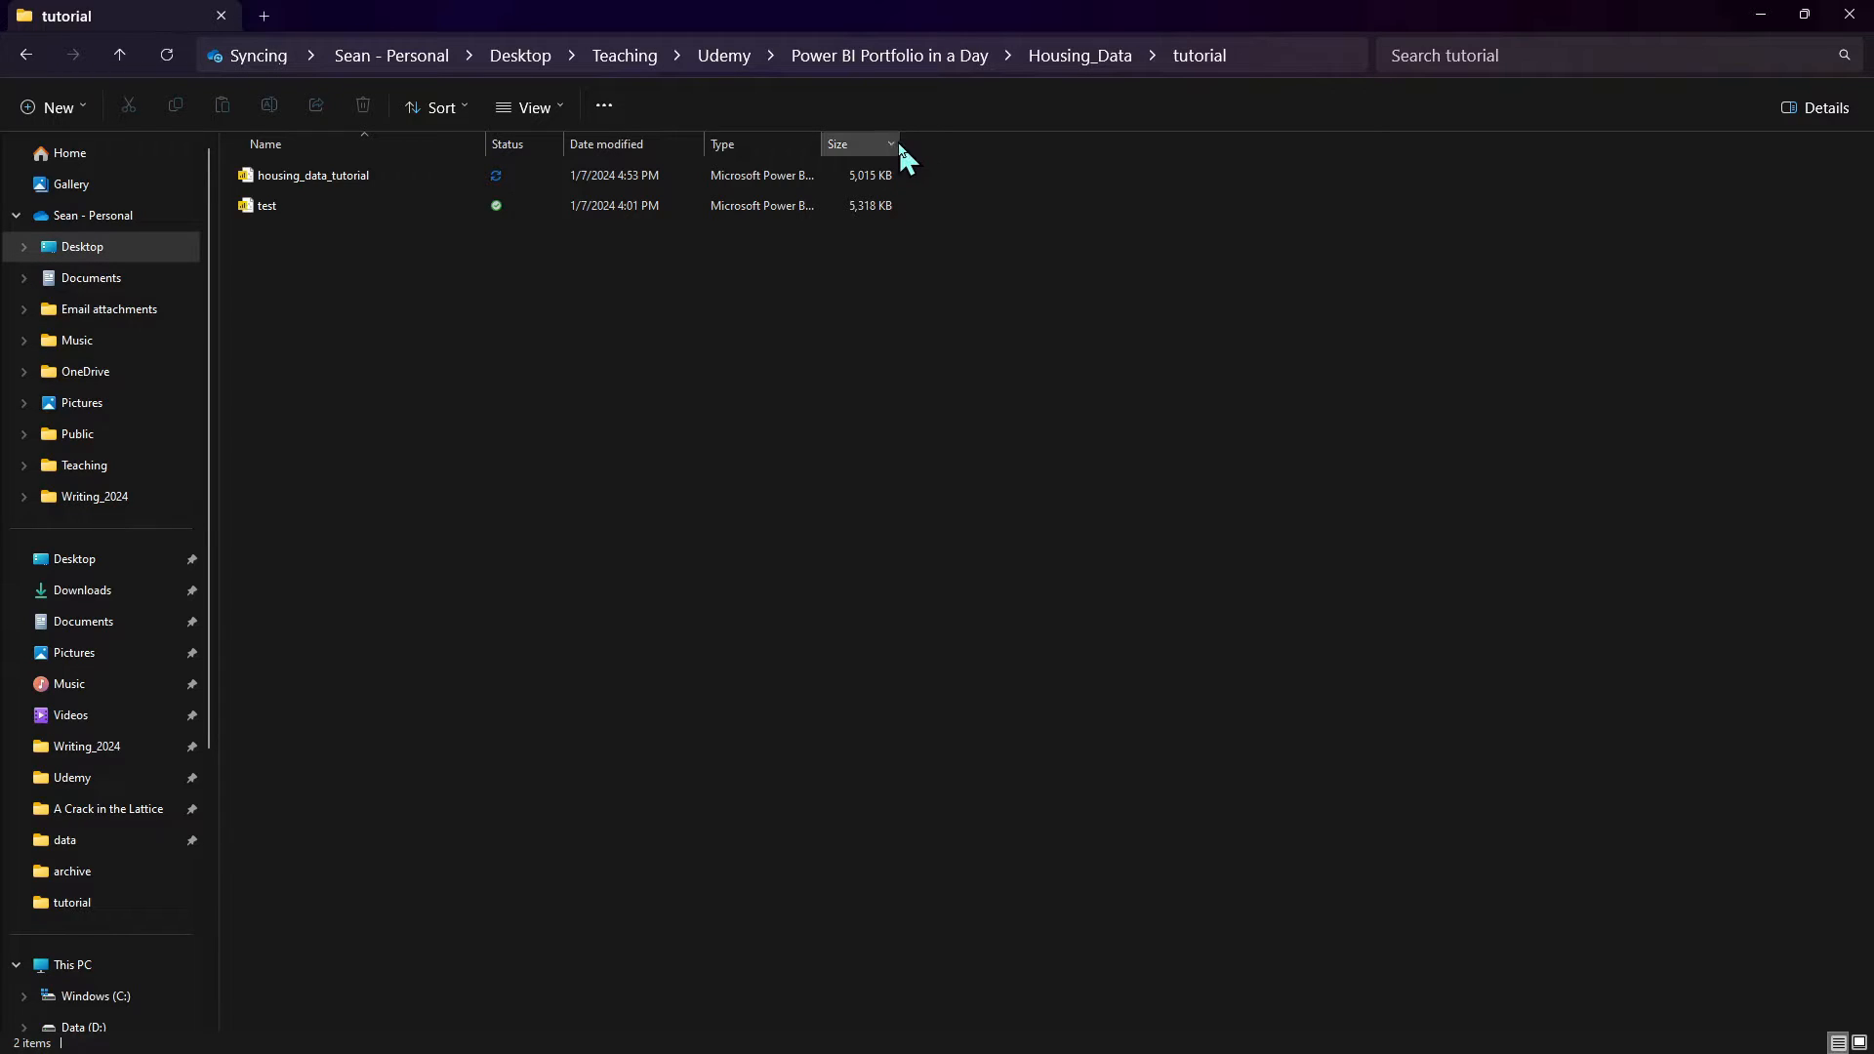
{"action": "left_click_drag", "start_coordinate": [898, 143], "coordinate": [1020, 142]}
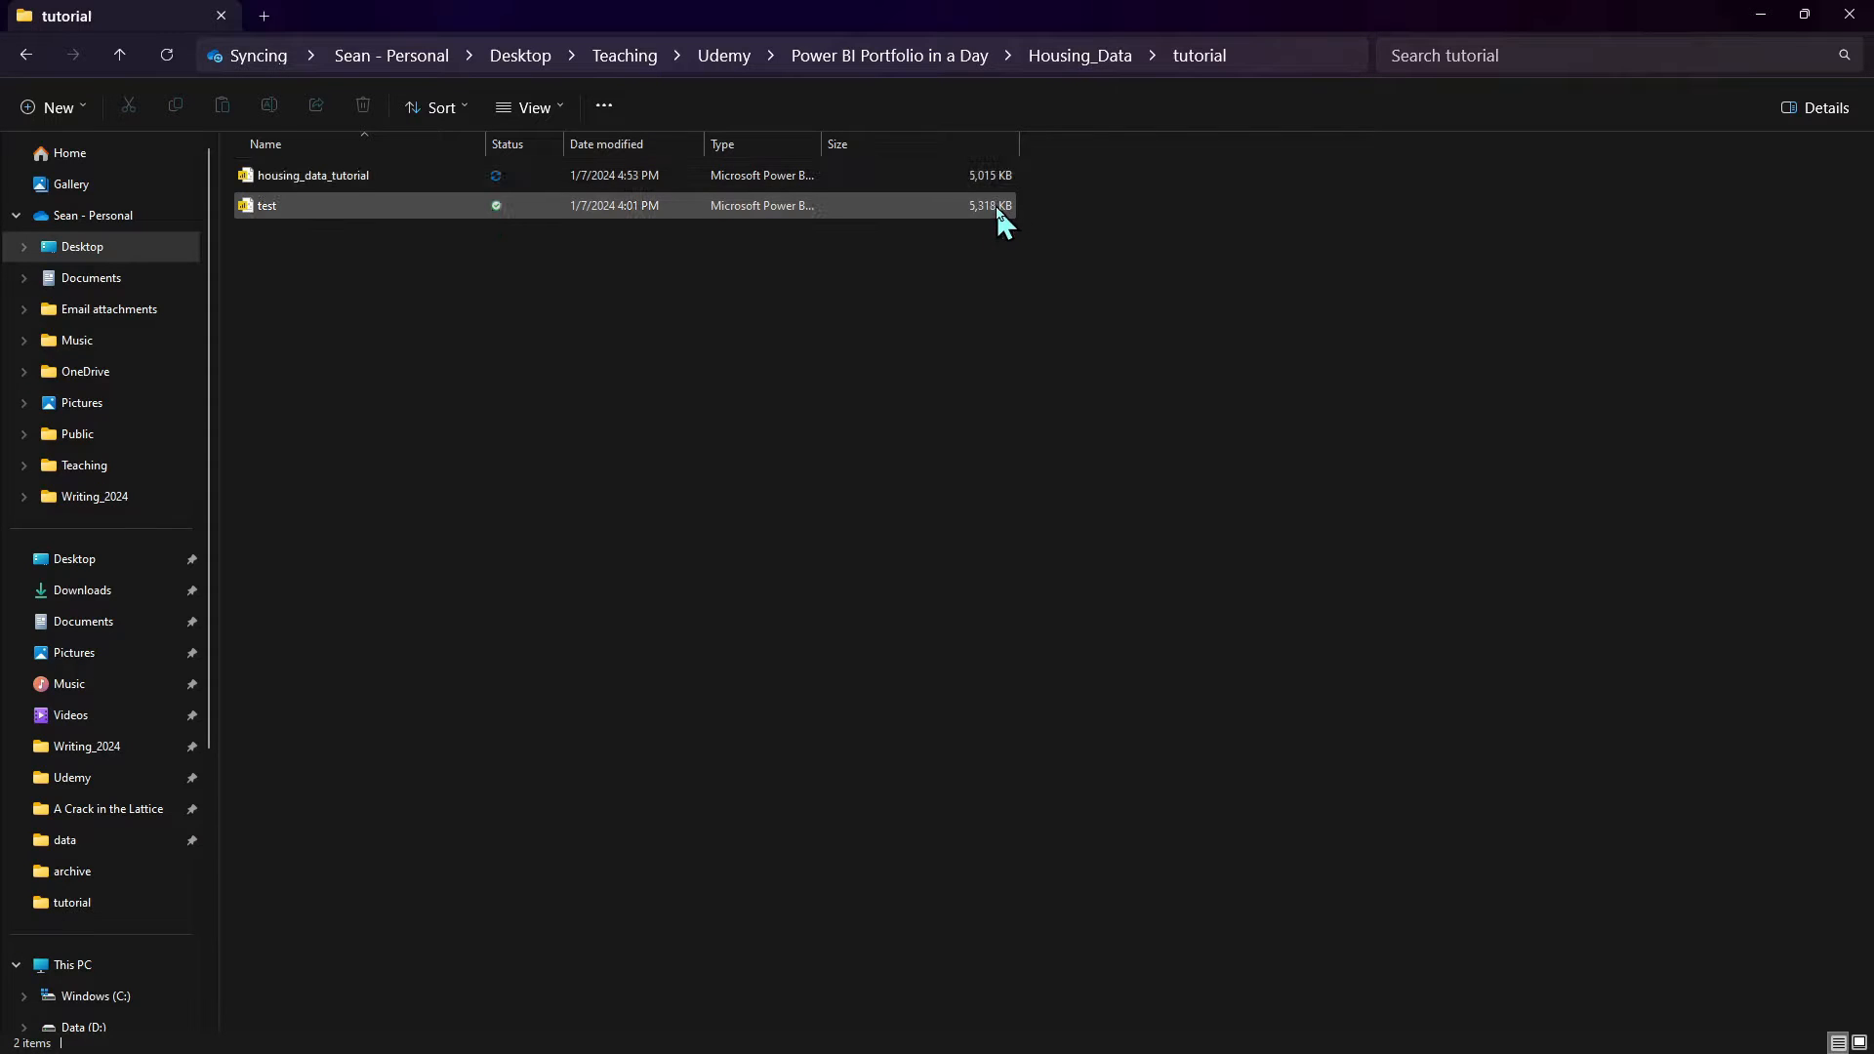
Return to Power BI and show the housing_fact table's rows in Table view
{"action": "left_click", "coordinate": [1760, 13]}
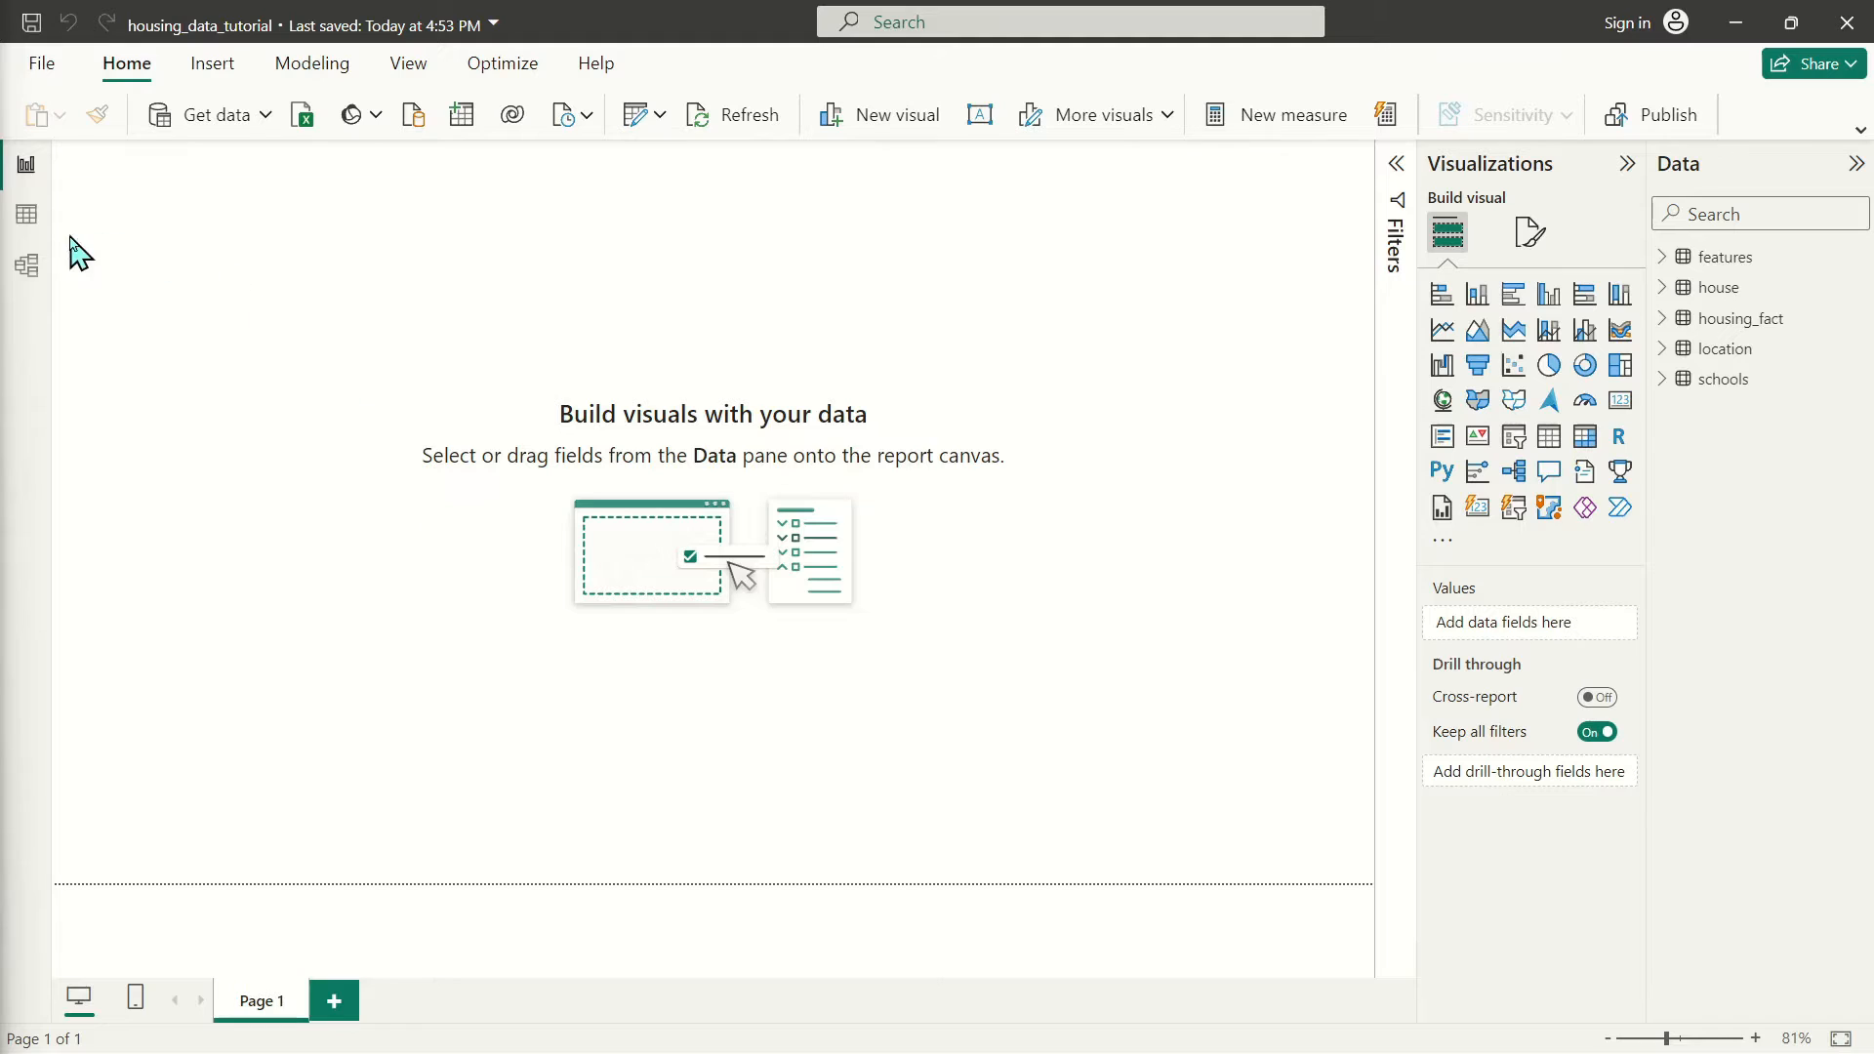
{"action": "left_click", "coordinate": [29, 216]}
{"action": "left_click", "coordinate": [1739, 326]}
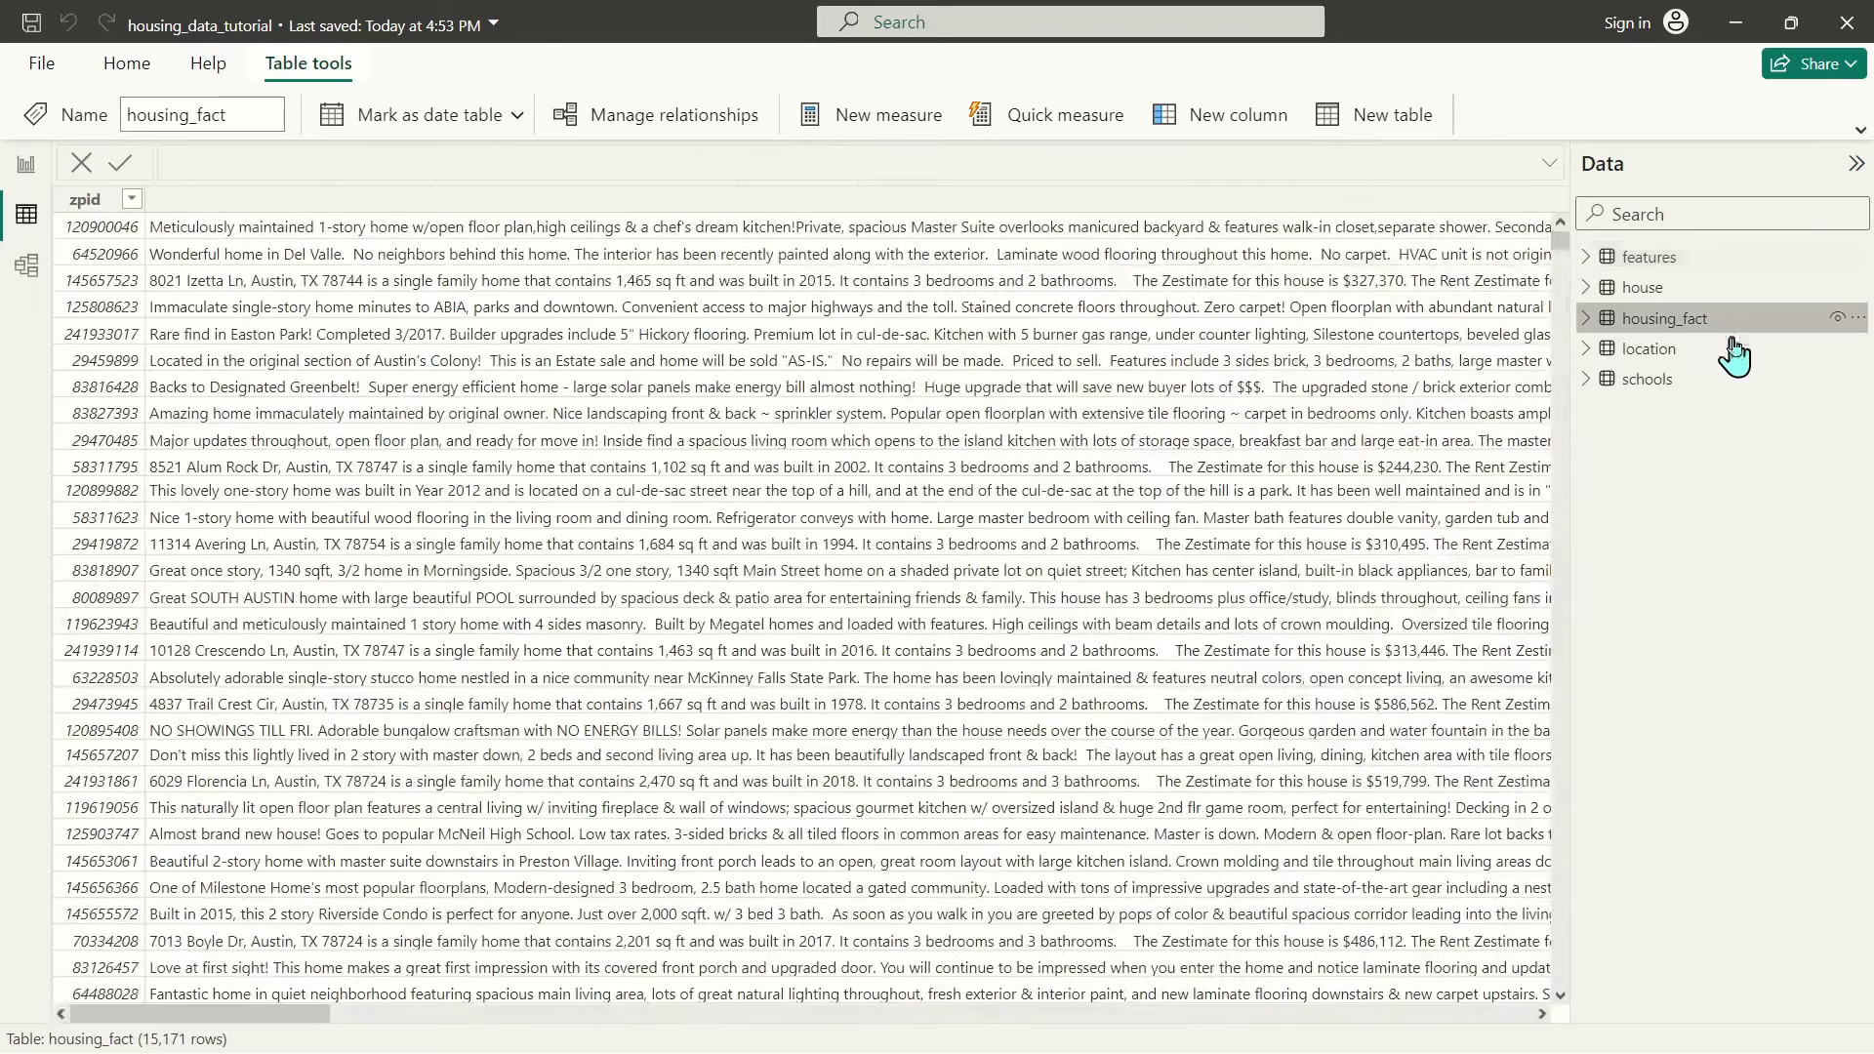
Select the description column and scroll through the house descriptions
{"action": "left_click", "coordinate": [594, 200]}
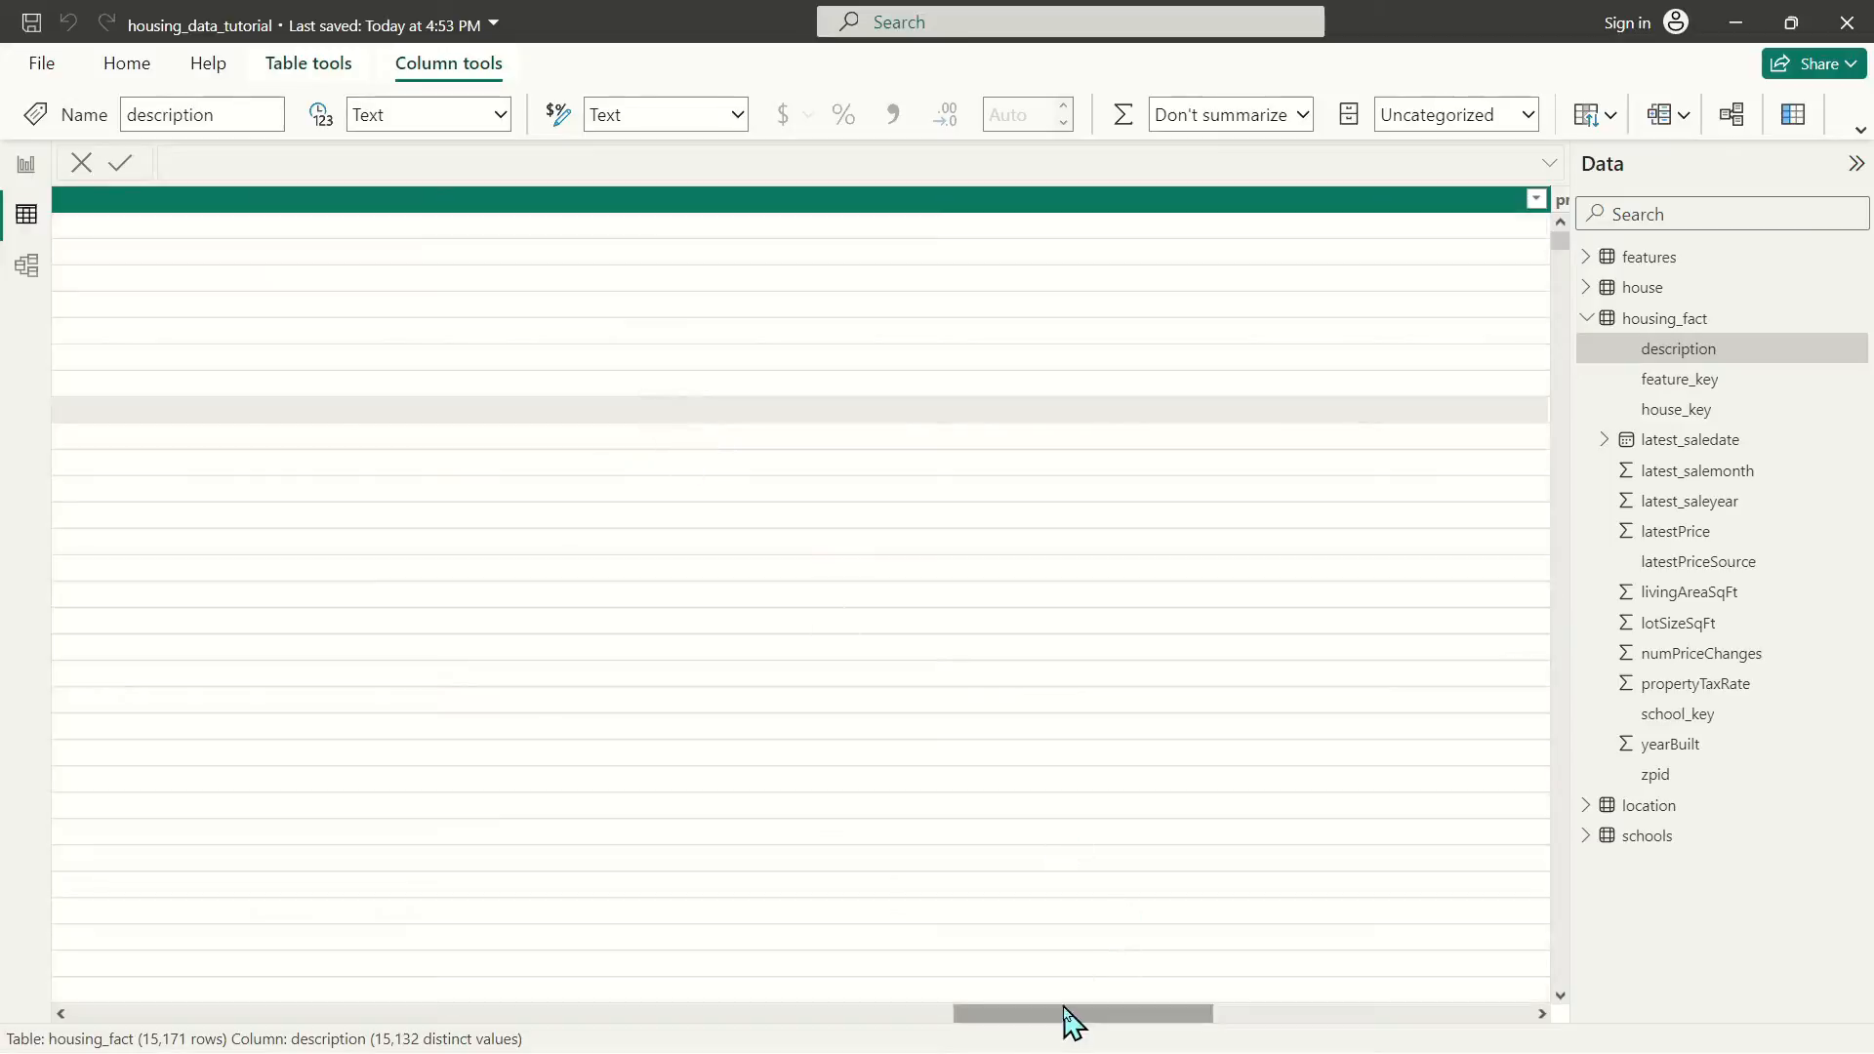
{"action": "left_click_drag", "start_coordinate": [1071, 1022], "coordinate": [126, 1014]}
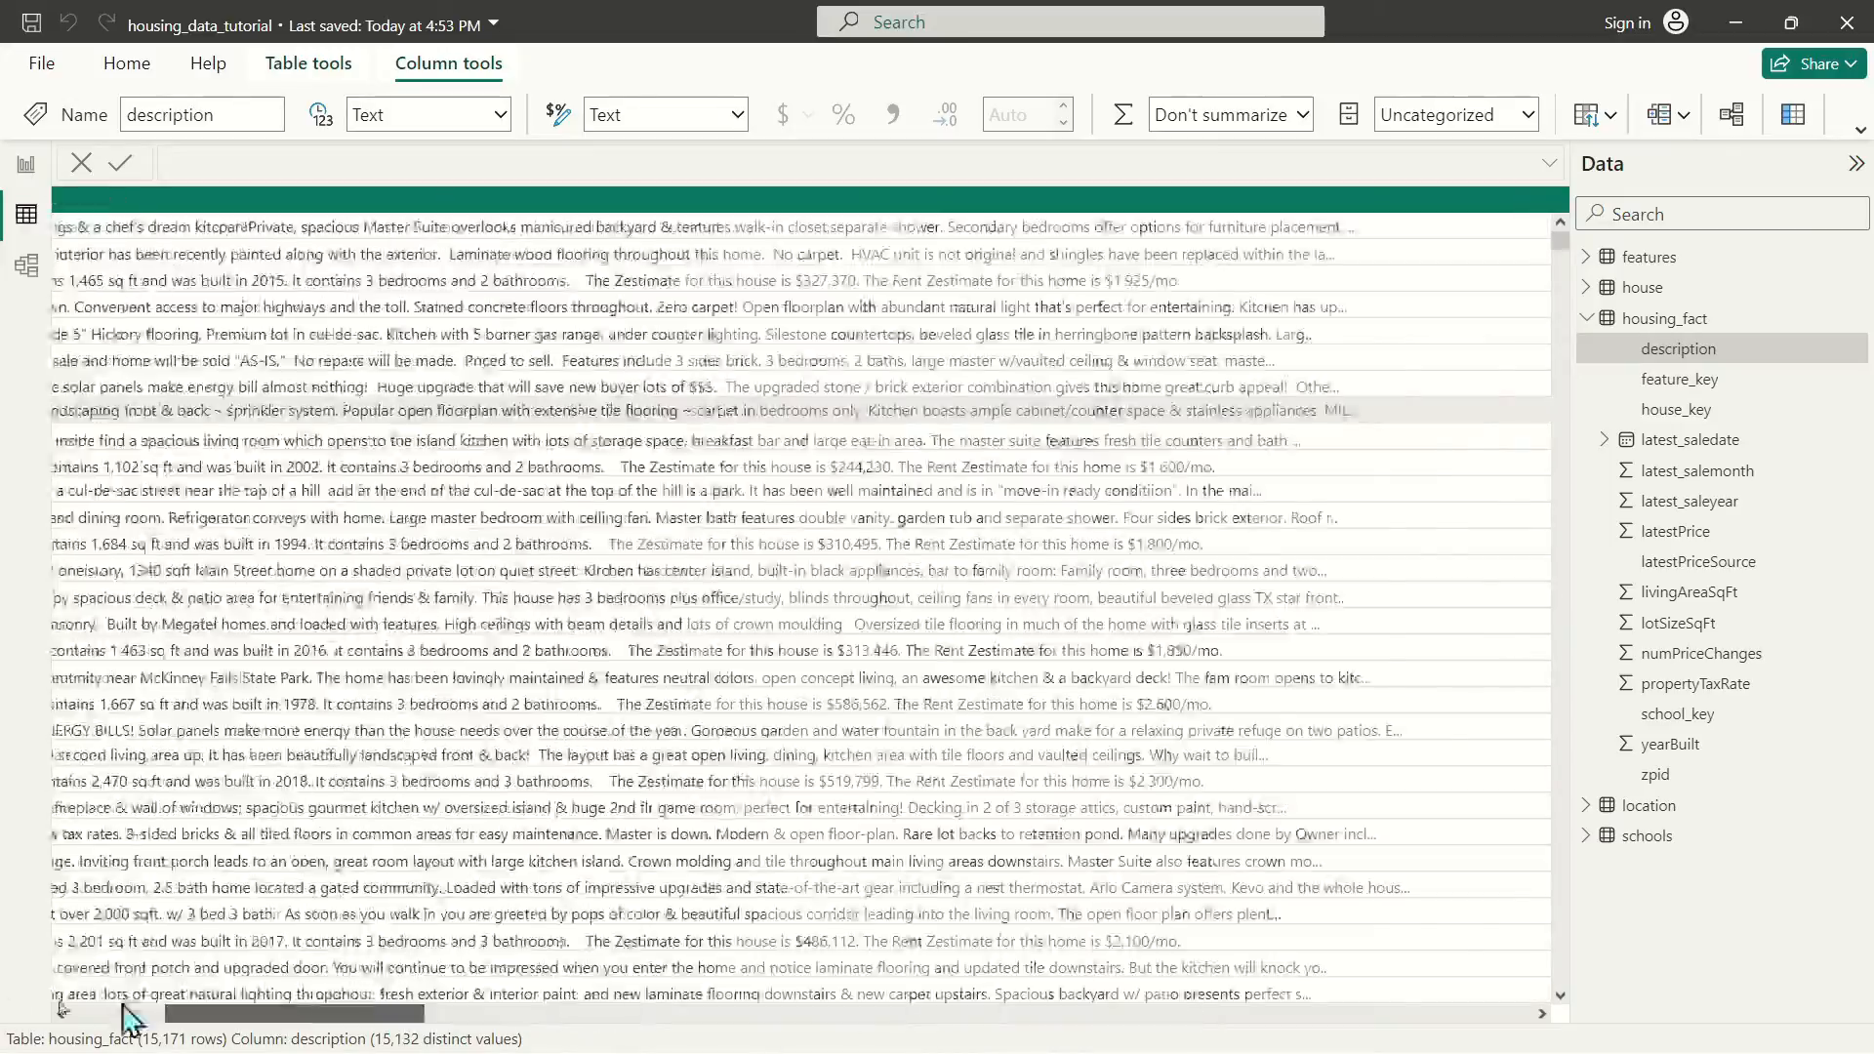
{"action": "scroll", "coordinate": [451, 562], "scroll_direction": "down", "scroll_amount": 5}
{"action": "scroll", "coordinate": [510, 639], "scroll_direction": "down", "scroll_amount": 15}
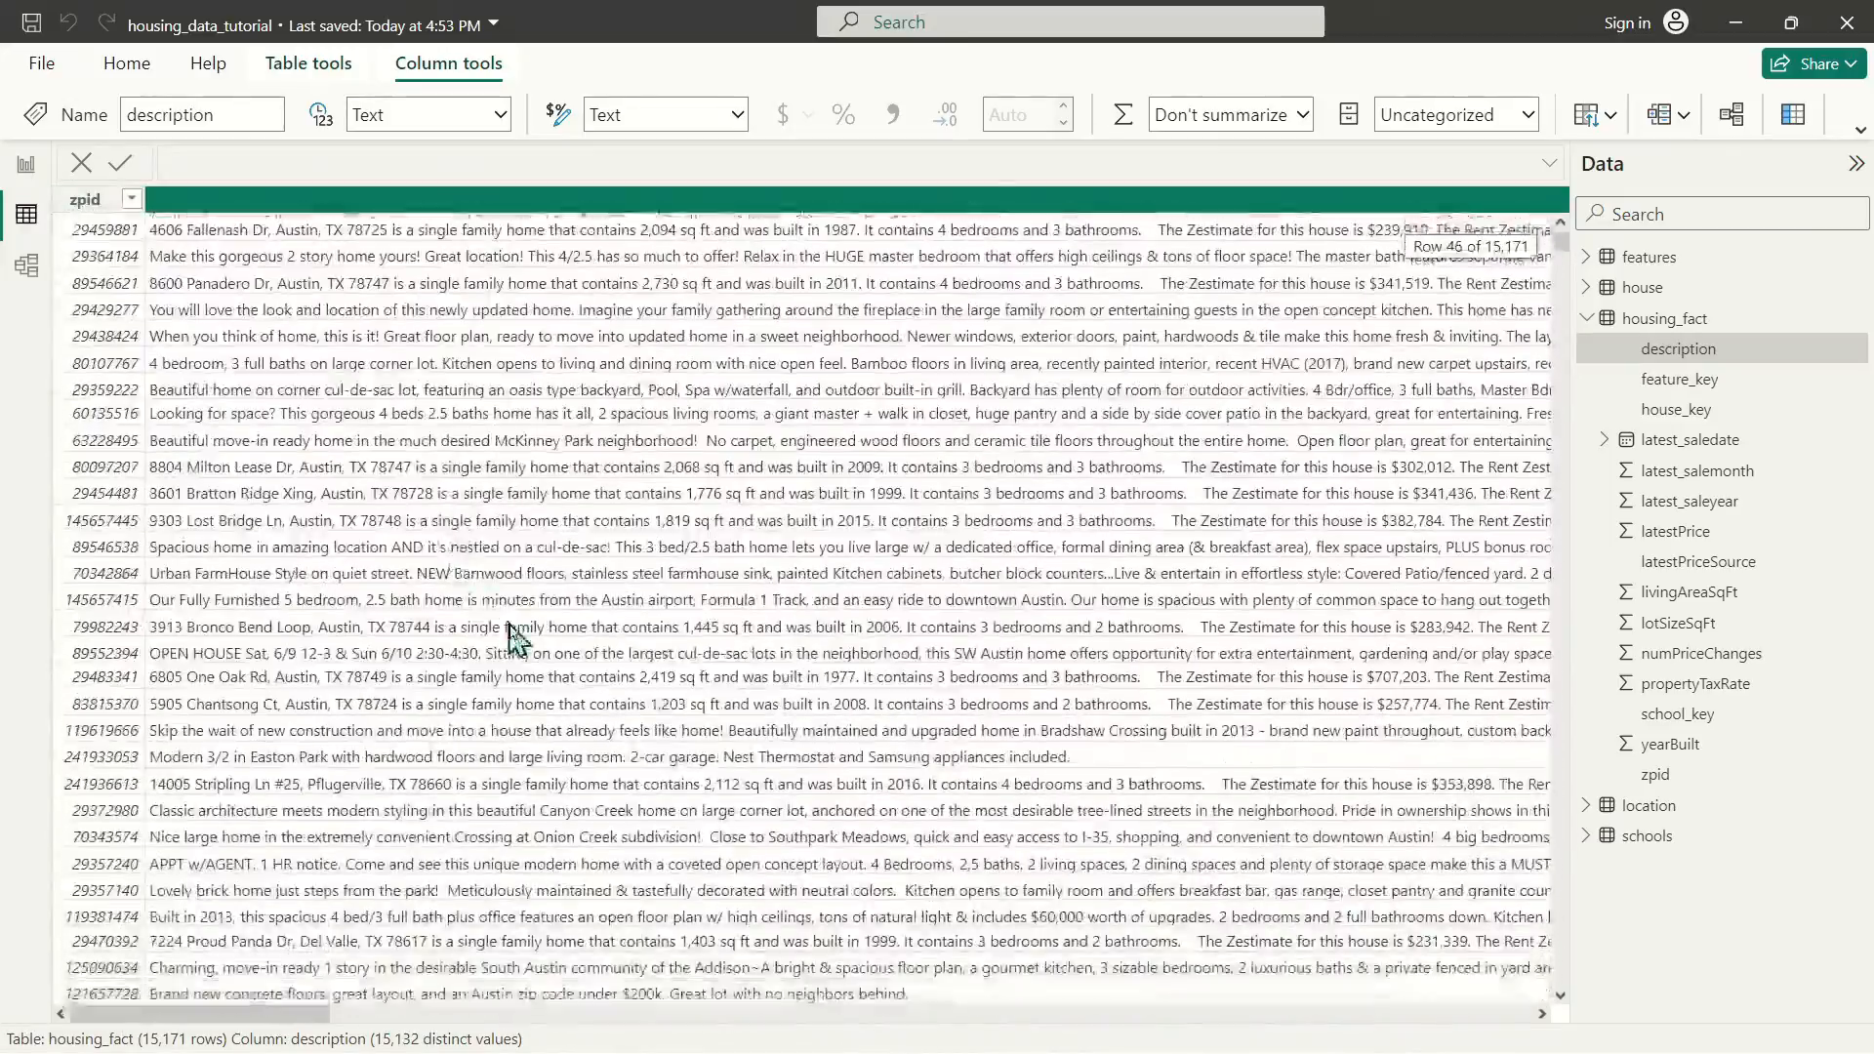
{"action": "scroll", "coordinate": [510, 640], "scroll_direction": "up", "scroll_amount": 15}
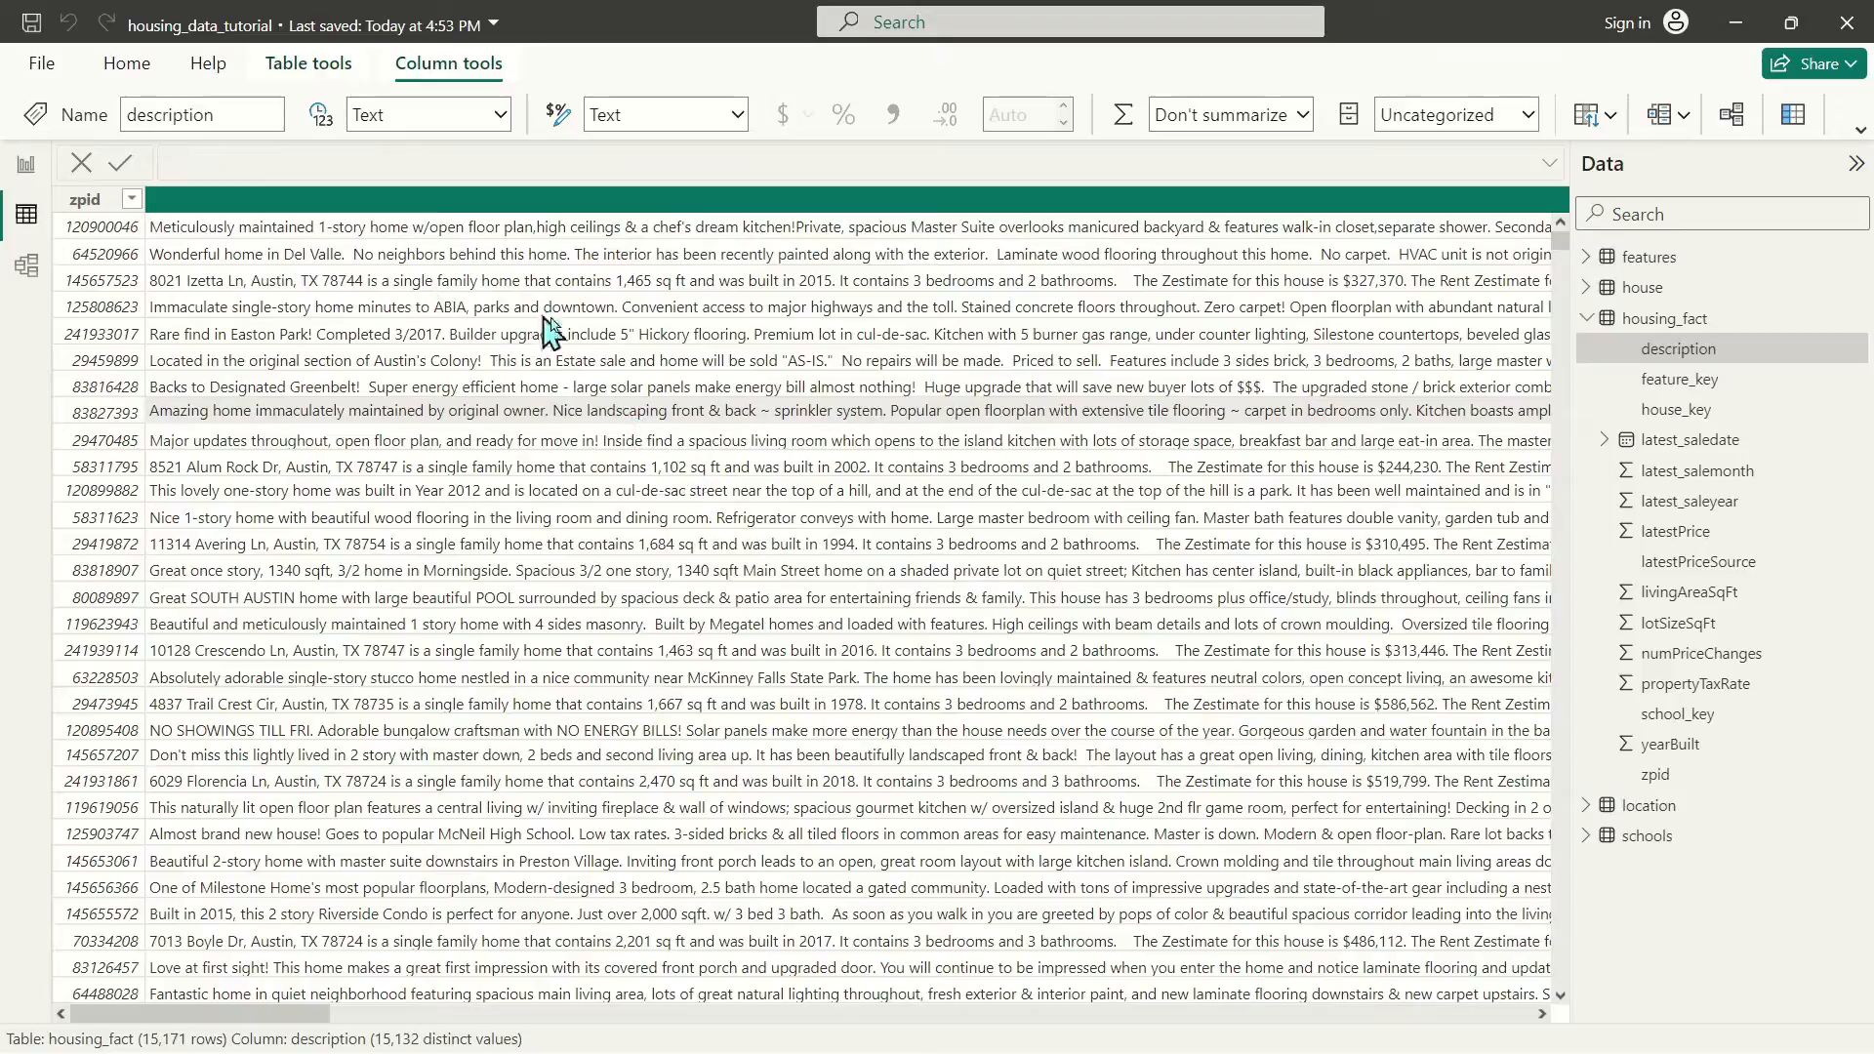
{"action": "scroll", "coordinate": [644, 590], "scroll_direction": "down", "scroll_amount": 7}
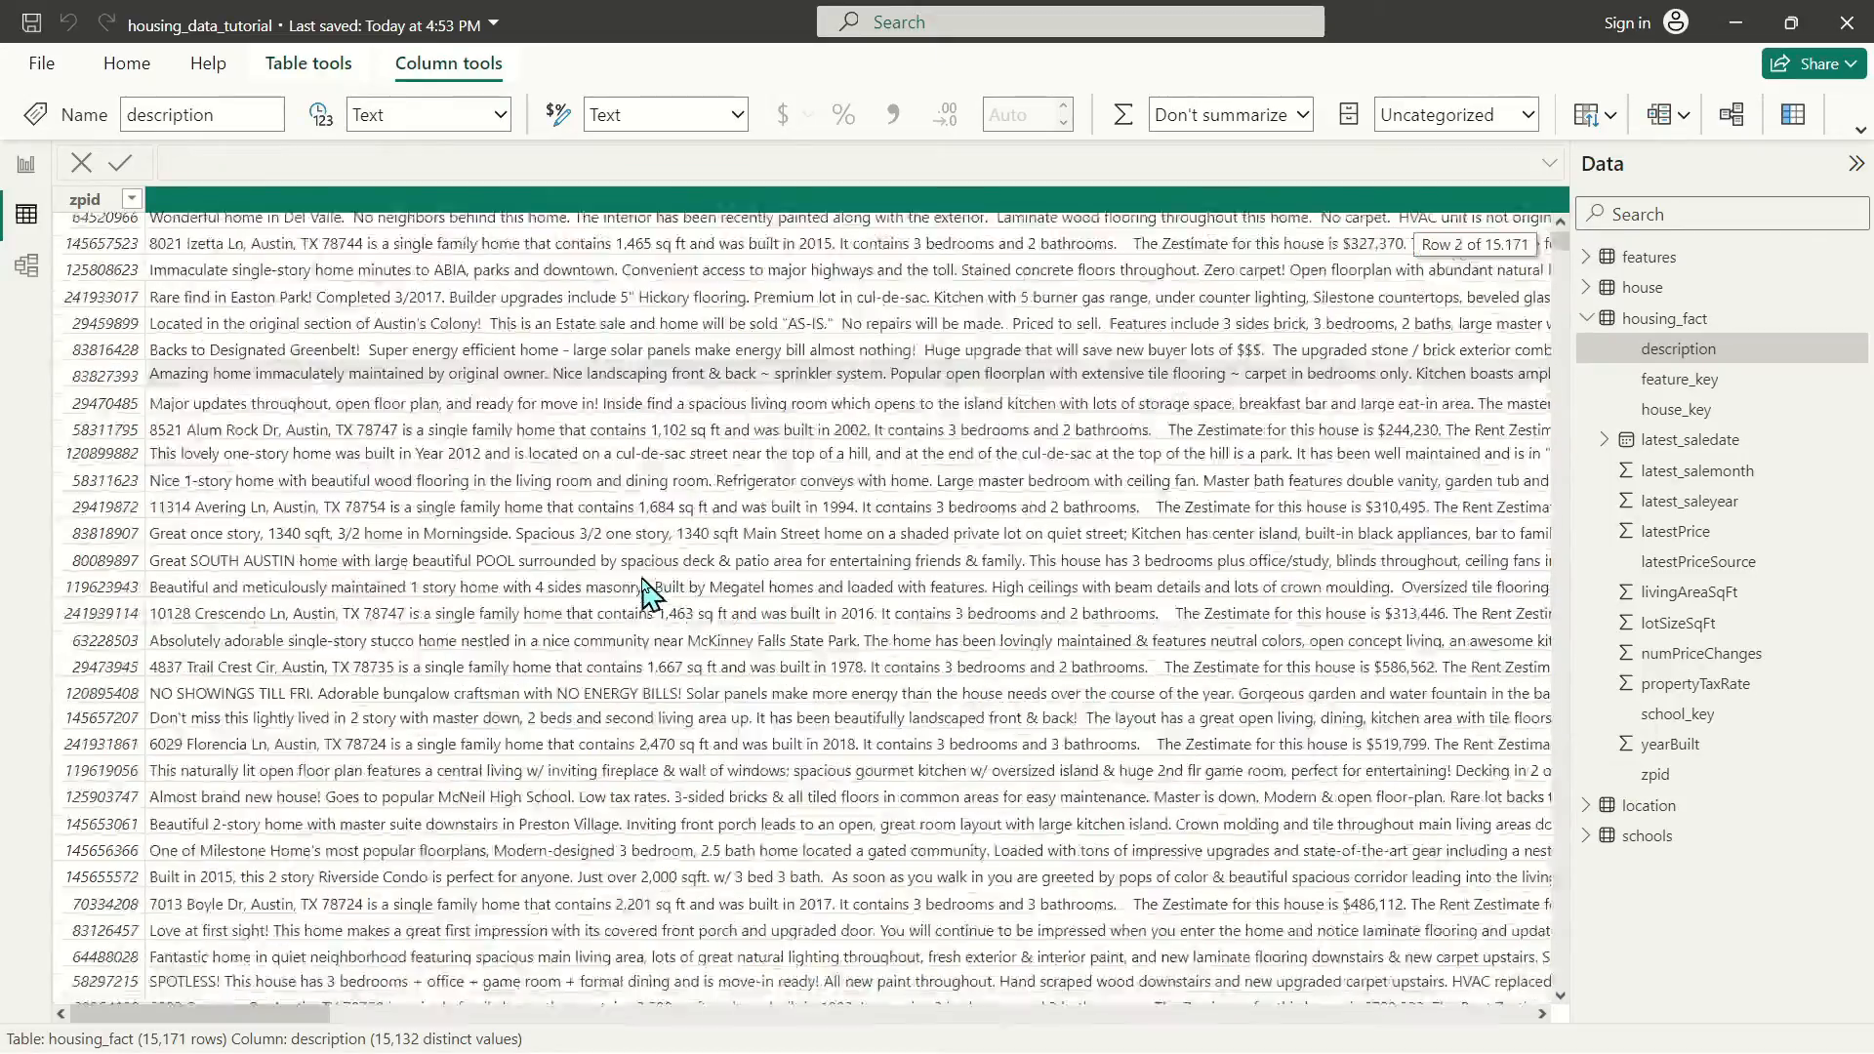
{"action": "scroll", "coordinate": [644, 590], "scroll_direction": "up", "scroll_amount": 7}
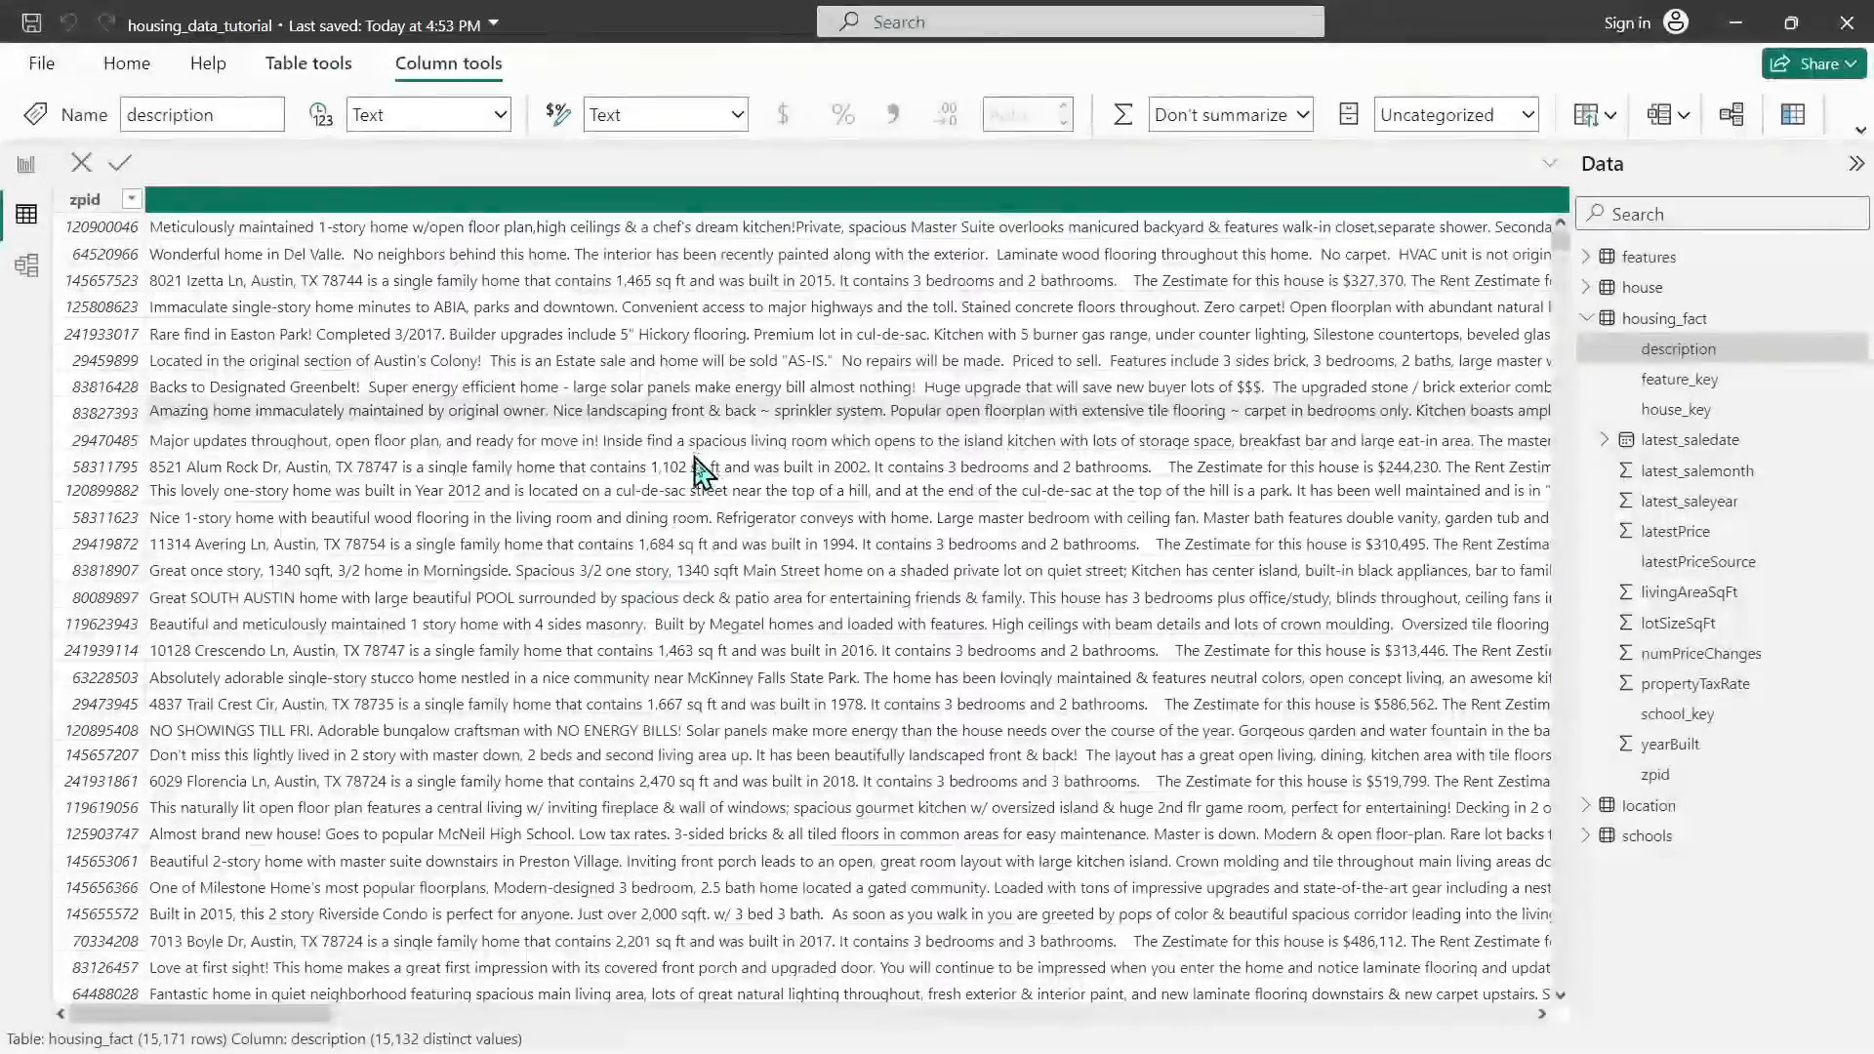
{"action": "scroll", "coordinate": [683, 645], "scroll_direction": "down", "scroll_amount": 5}
{"action": "scroll", "coordinate": [684, 639], "scroll_direction": "up", "scroll_amount": 5}
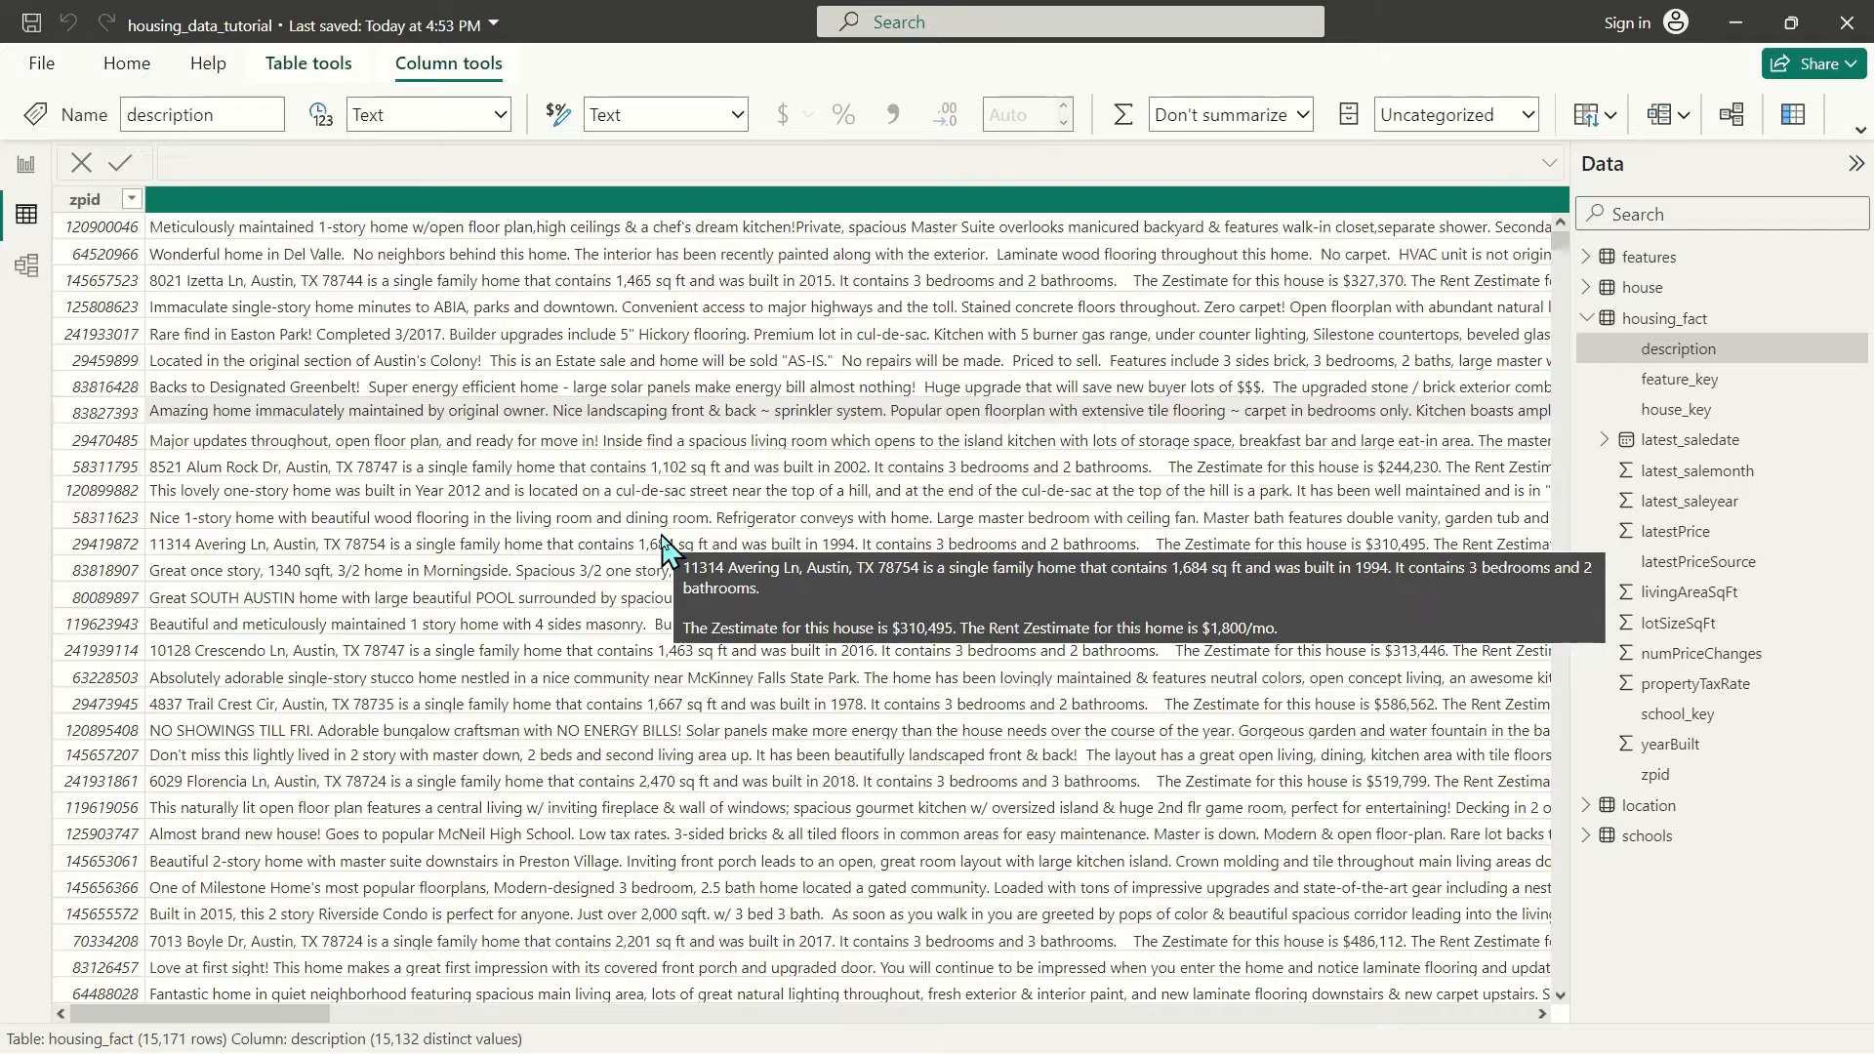
Create a reference query from austinHousingData_clean and select its zpid and description columns
{"action": "left_click", "coordinate": [127, 62]}
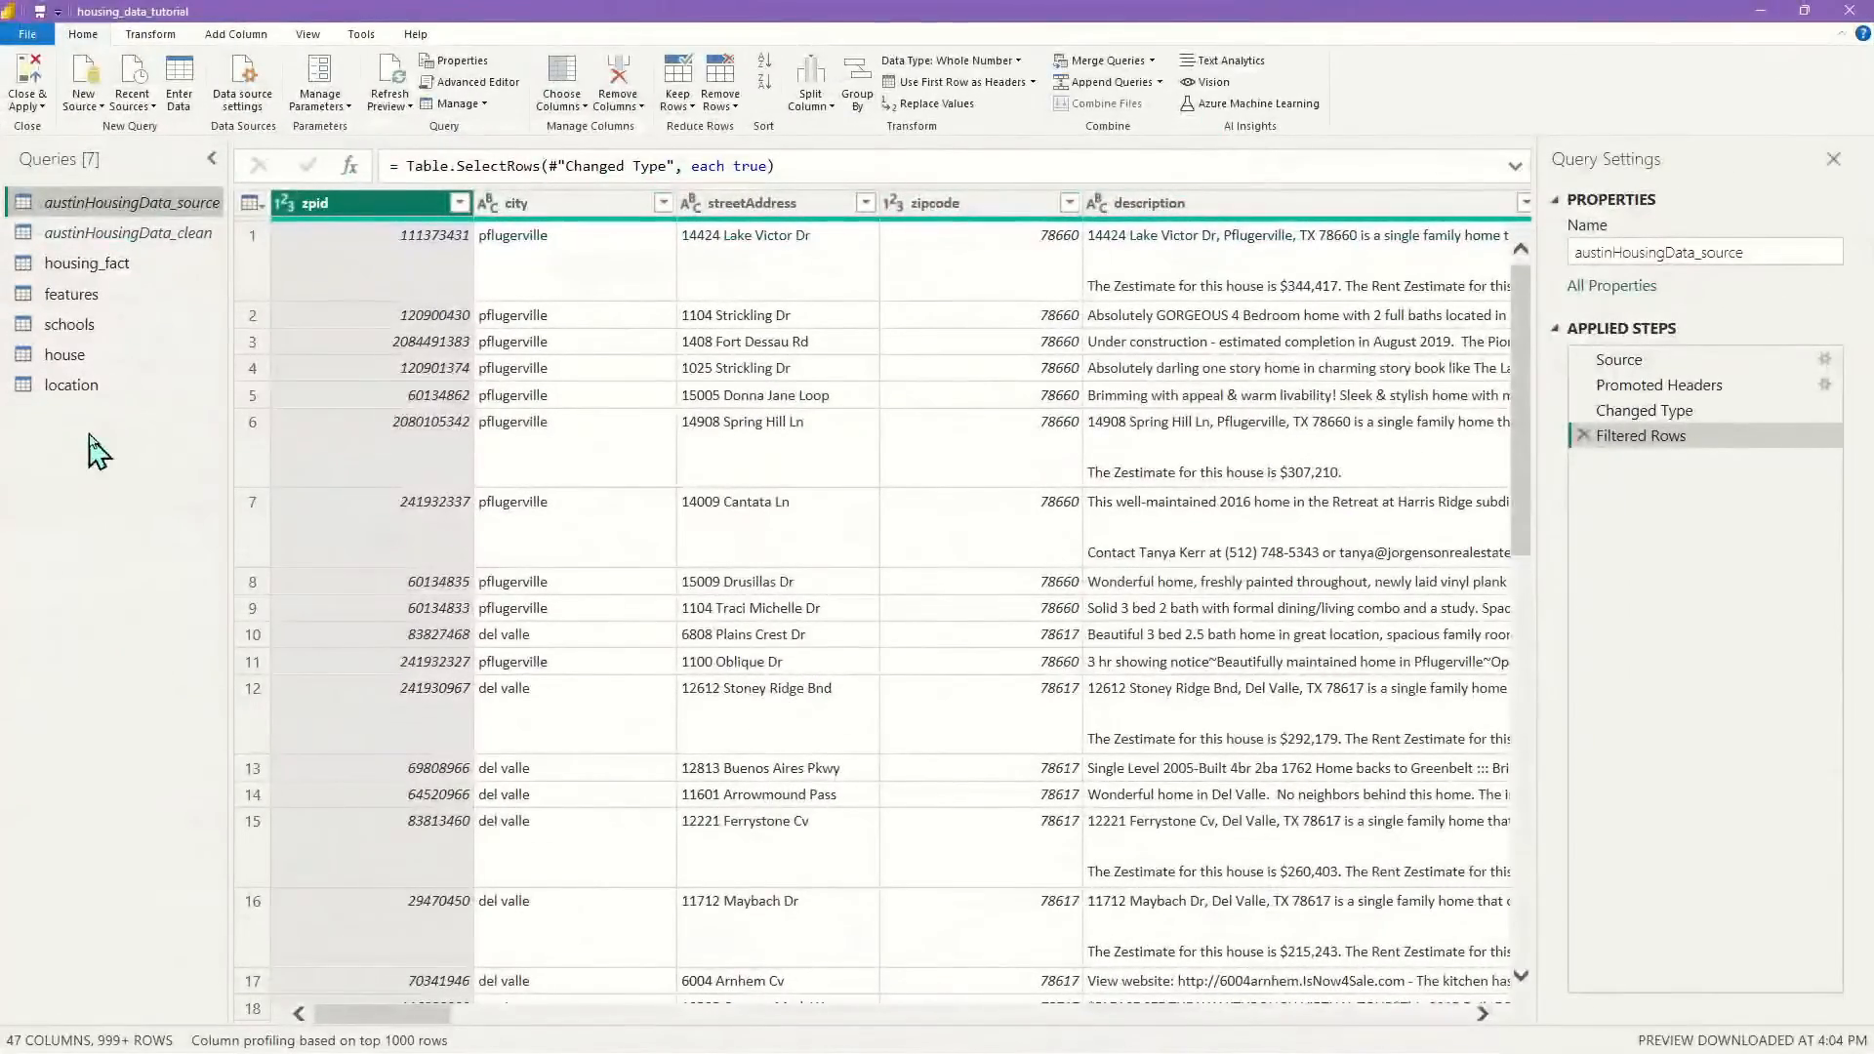
{"action": "left_click", "coordinate": [114, 239]}
{"action": "right_click", "coordinate": [114, 240]}
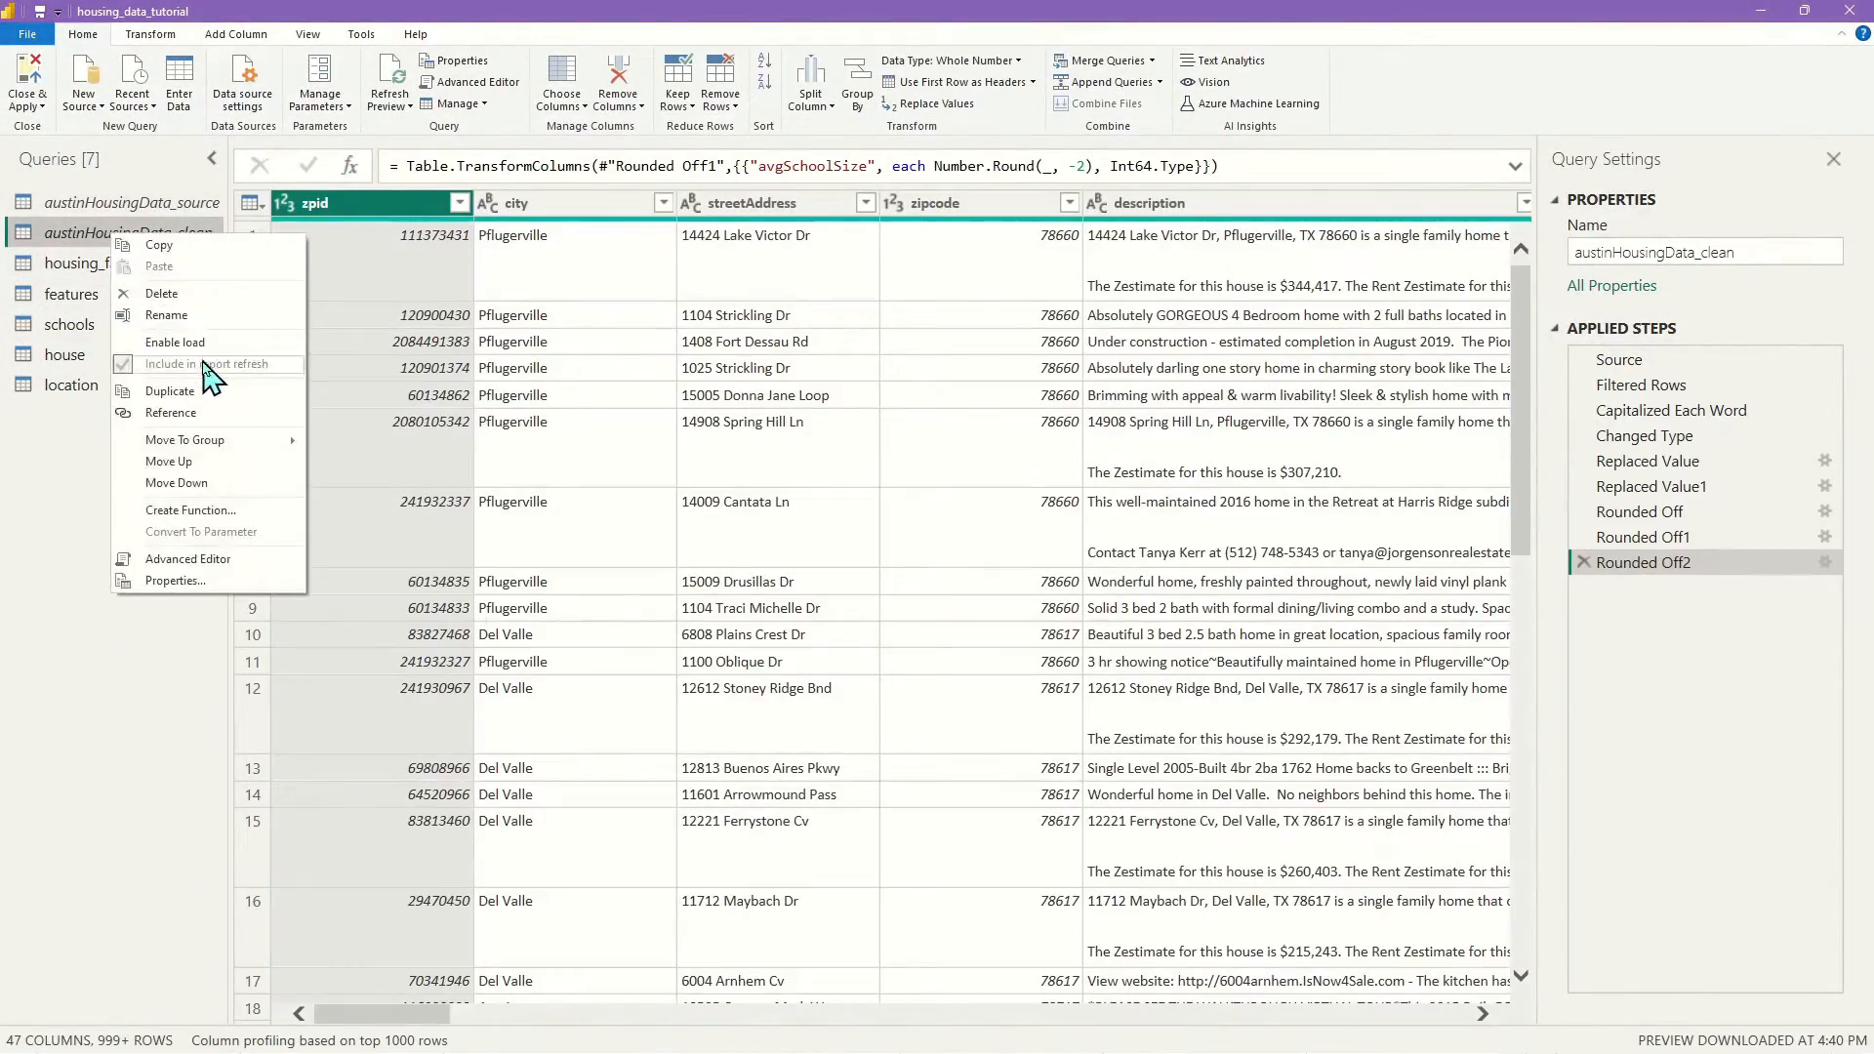
{"action": "left_click", "coordinate": [180, 416]}
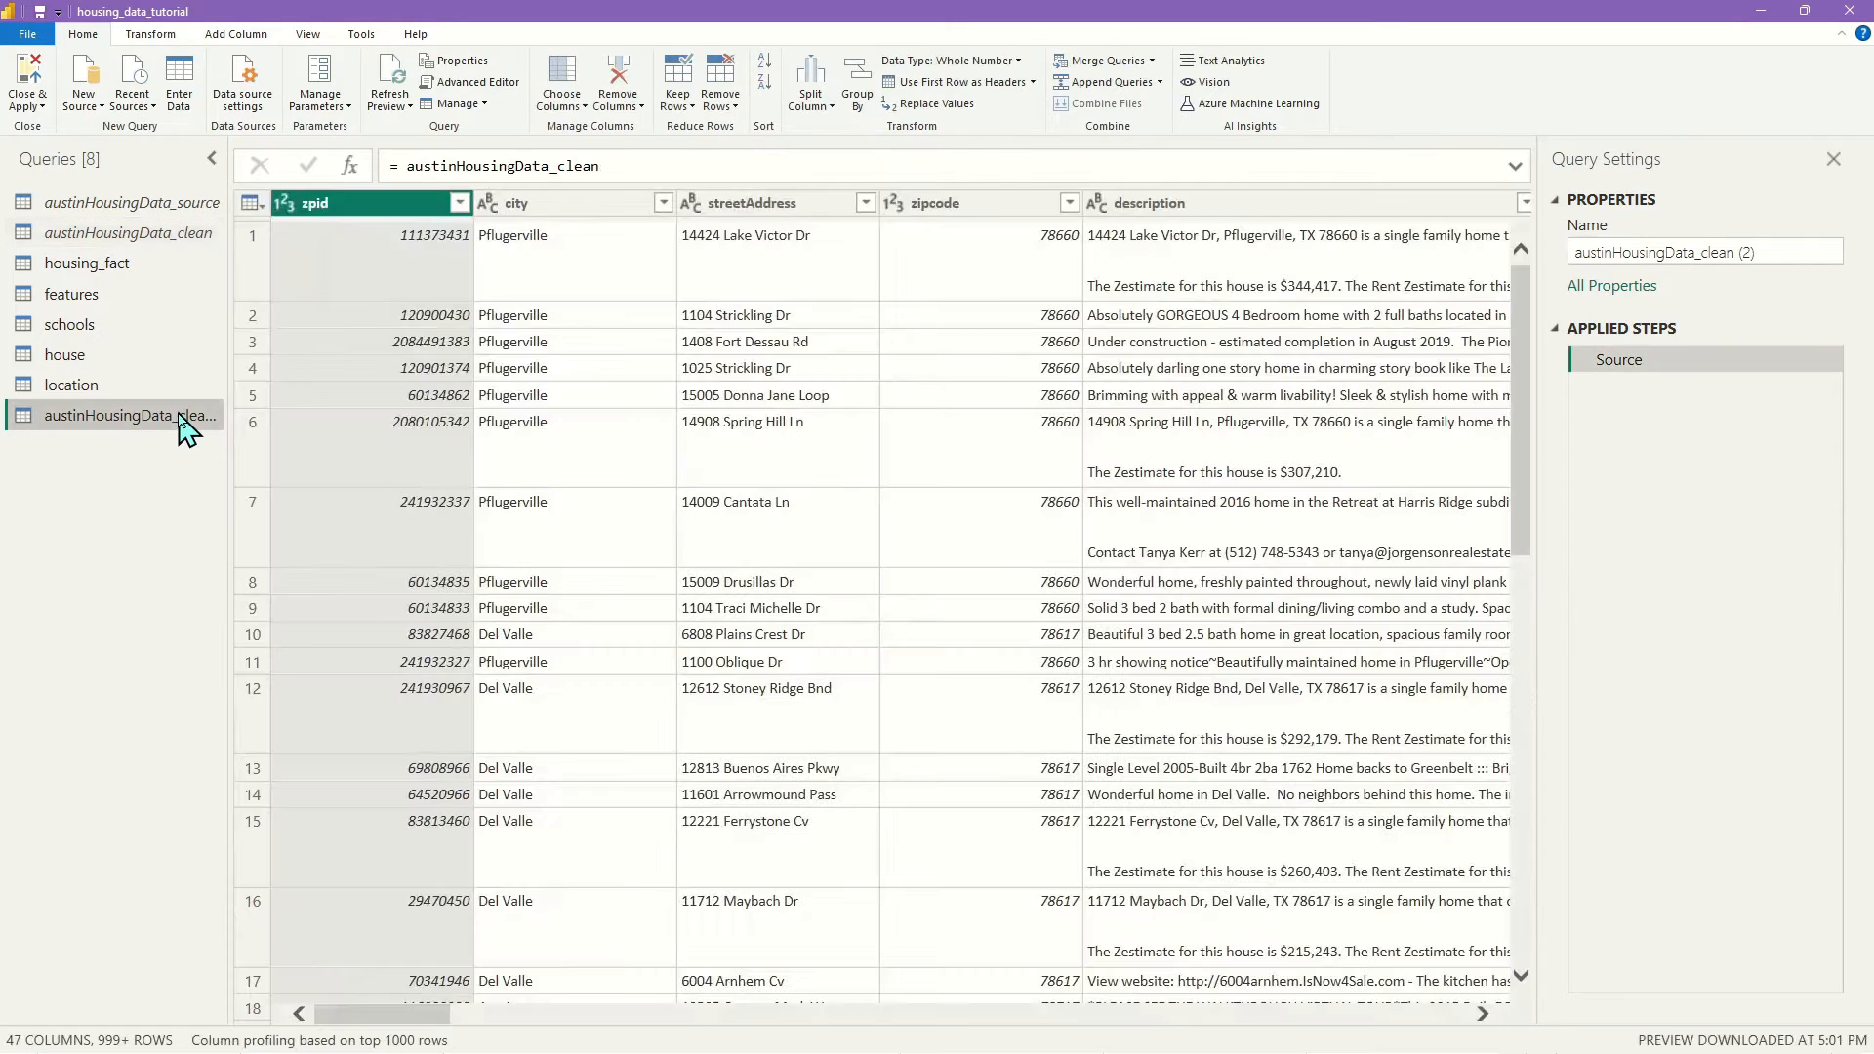
{"action": "left_click", "coordinate": [1159, 207], "text": "ctrl"}
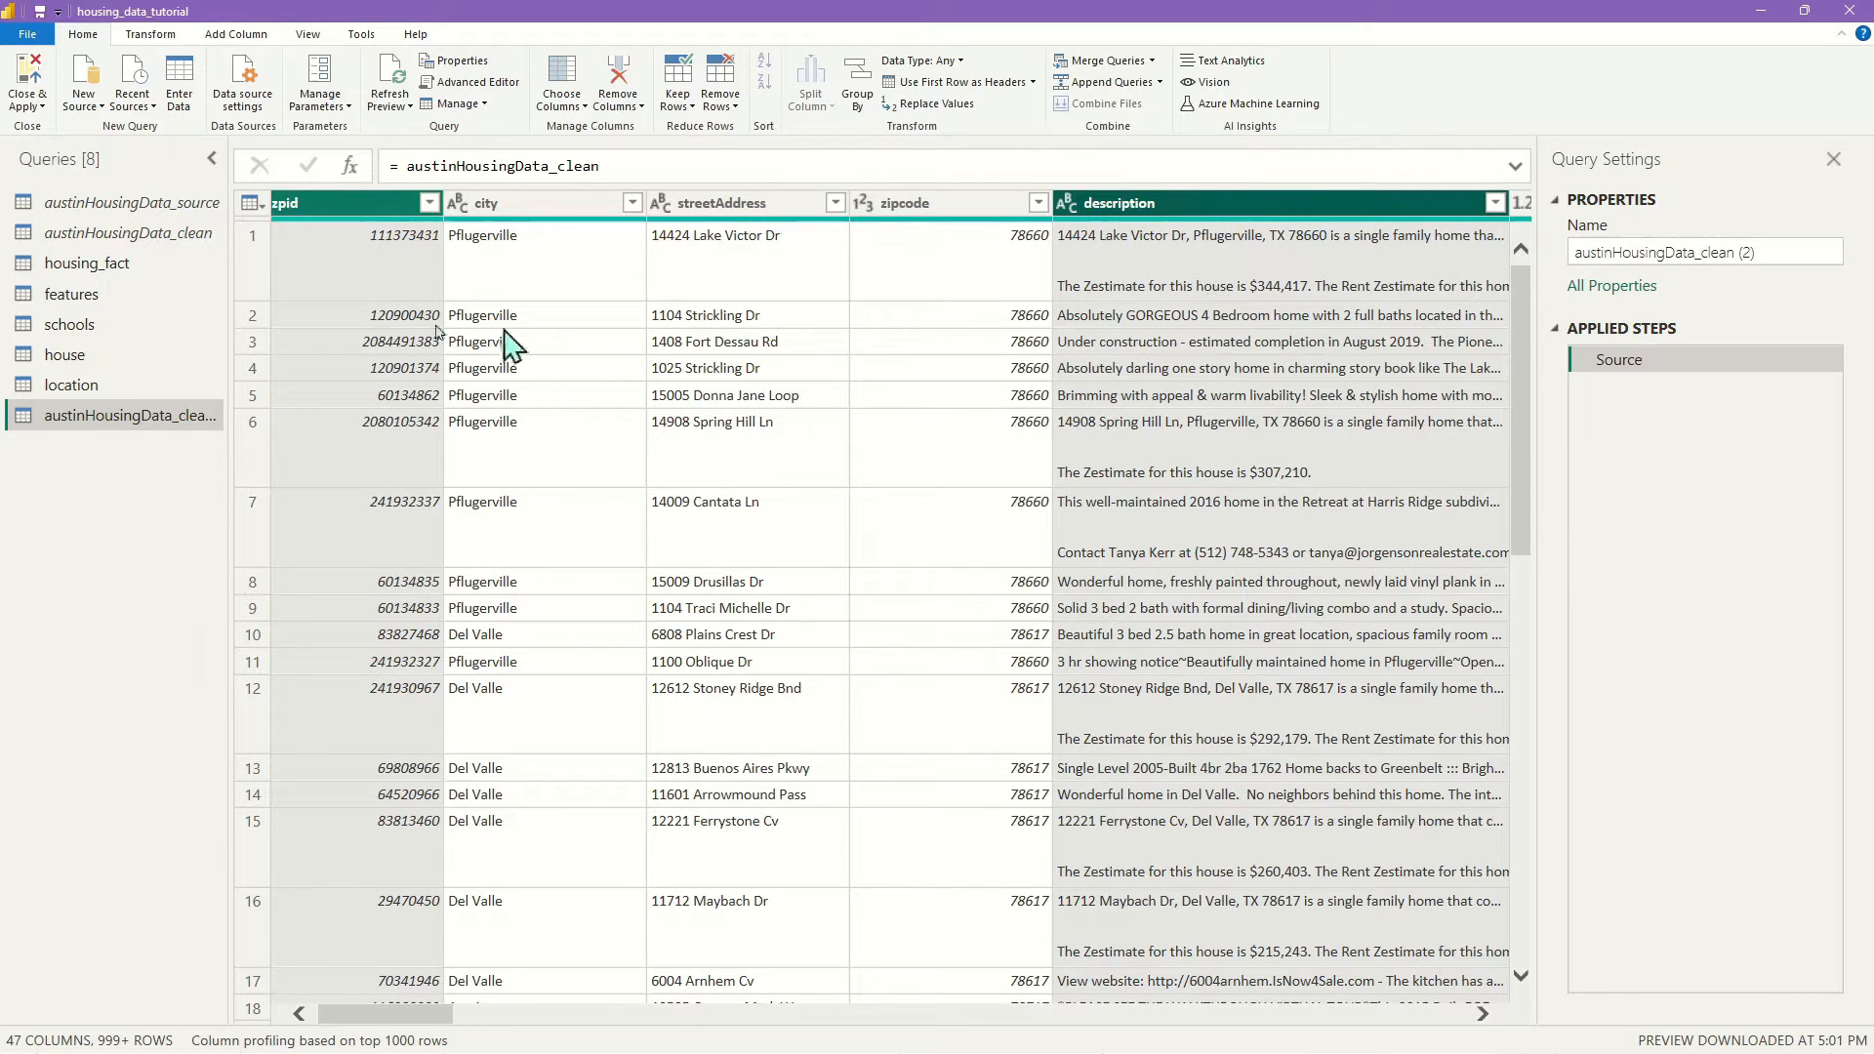
{"action": "right_click", "coordinate": [1153, 203]}
Remove all columns except zpid and description, then split description by Space at each occurrence
{"action": "left_click", "coordinate": [1252, 256]}
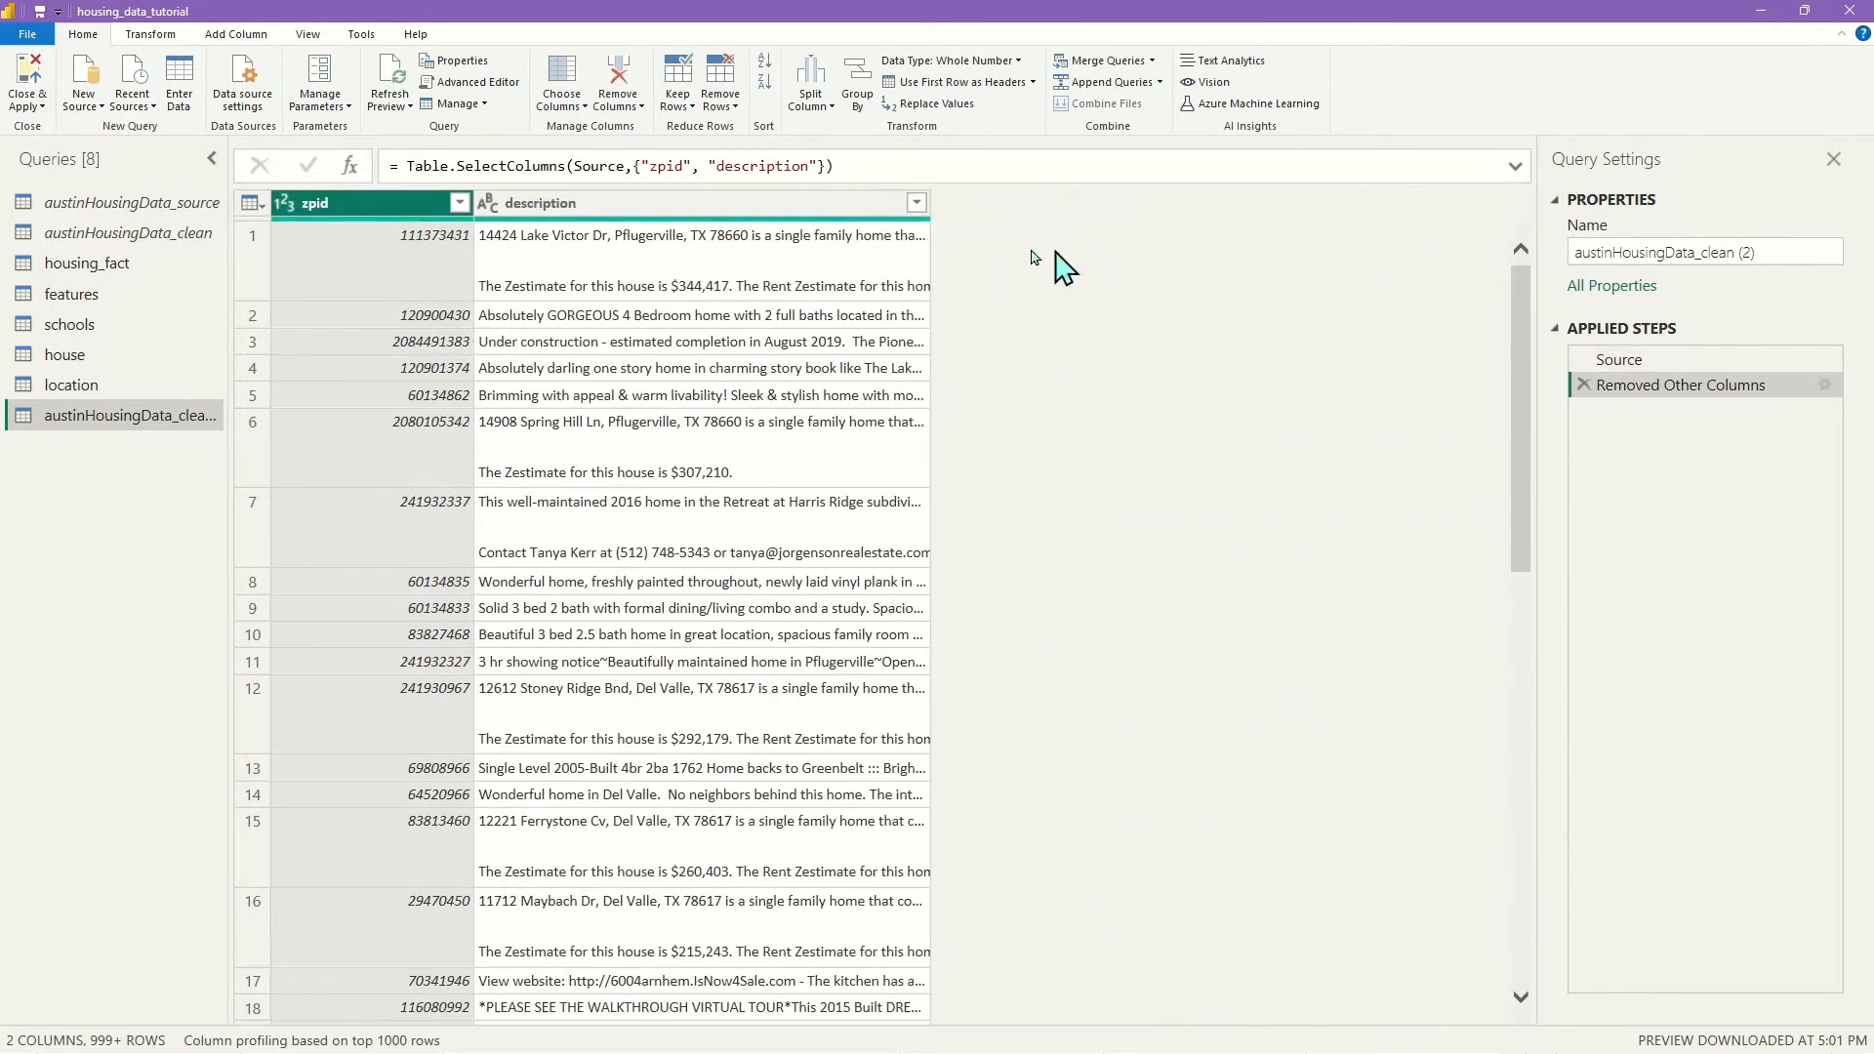
{"action": "left_click", "coordinate": [651, 204]}
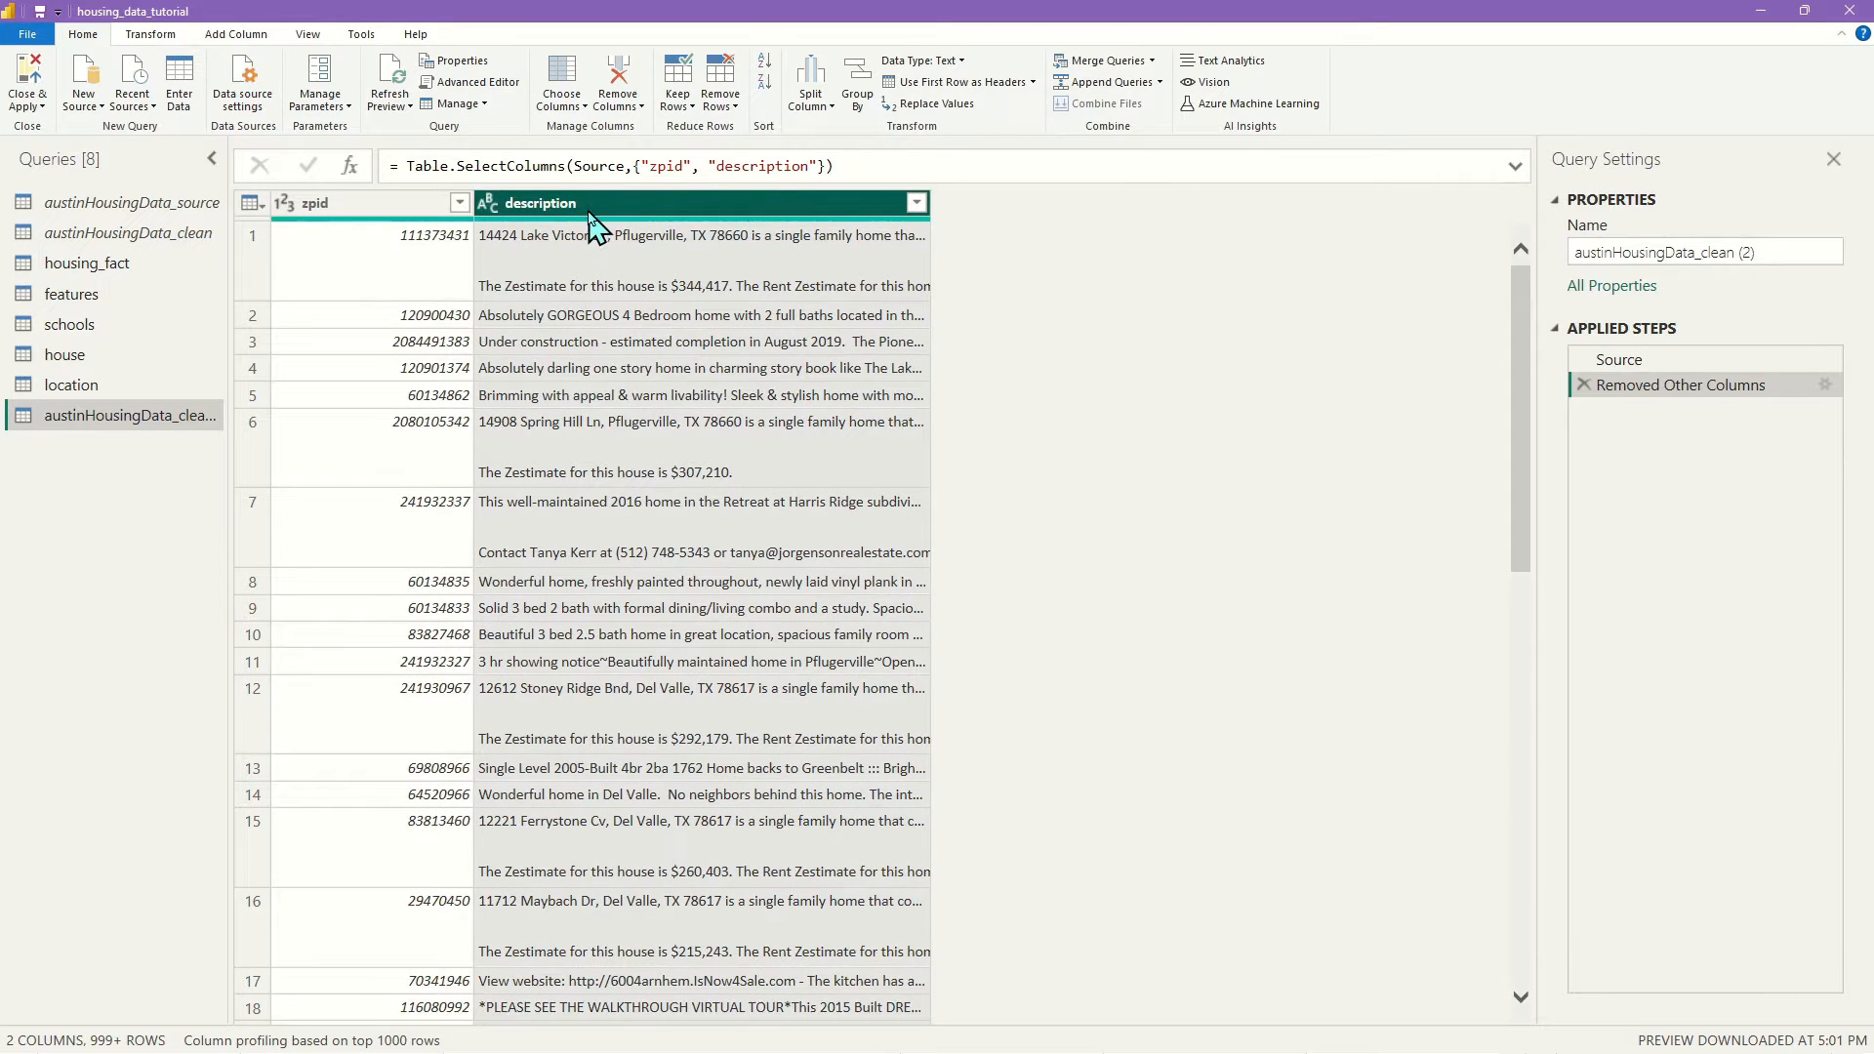
{"action": "left_click", "coordinate": [810, 98]}
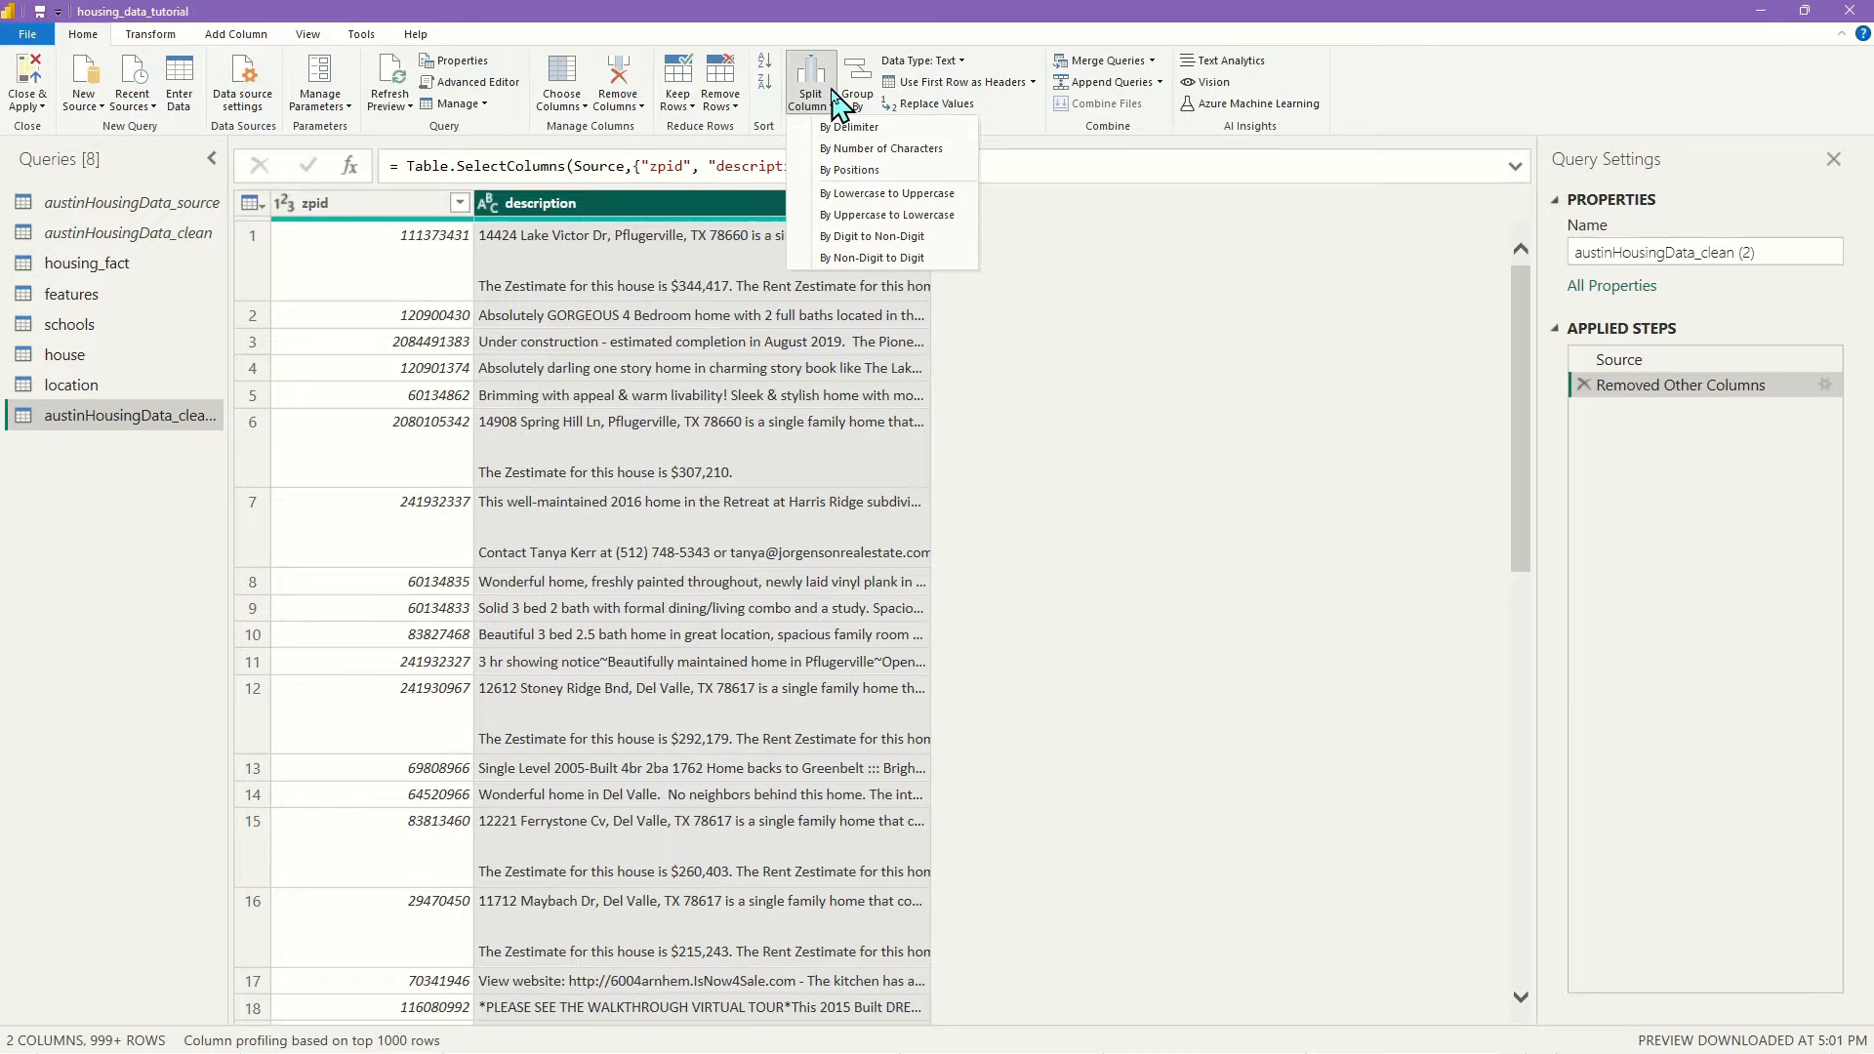
{"action": "left_click", "coordinate": [855, 128]}
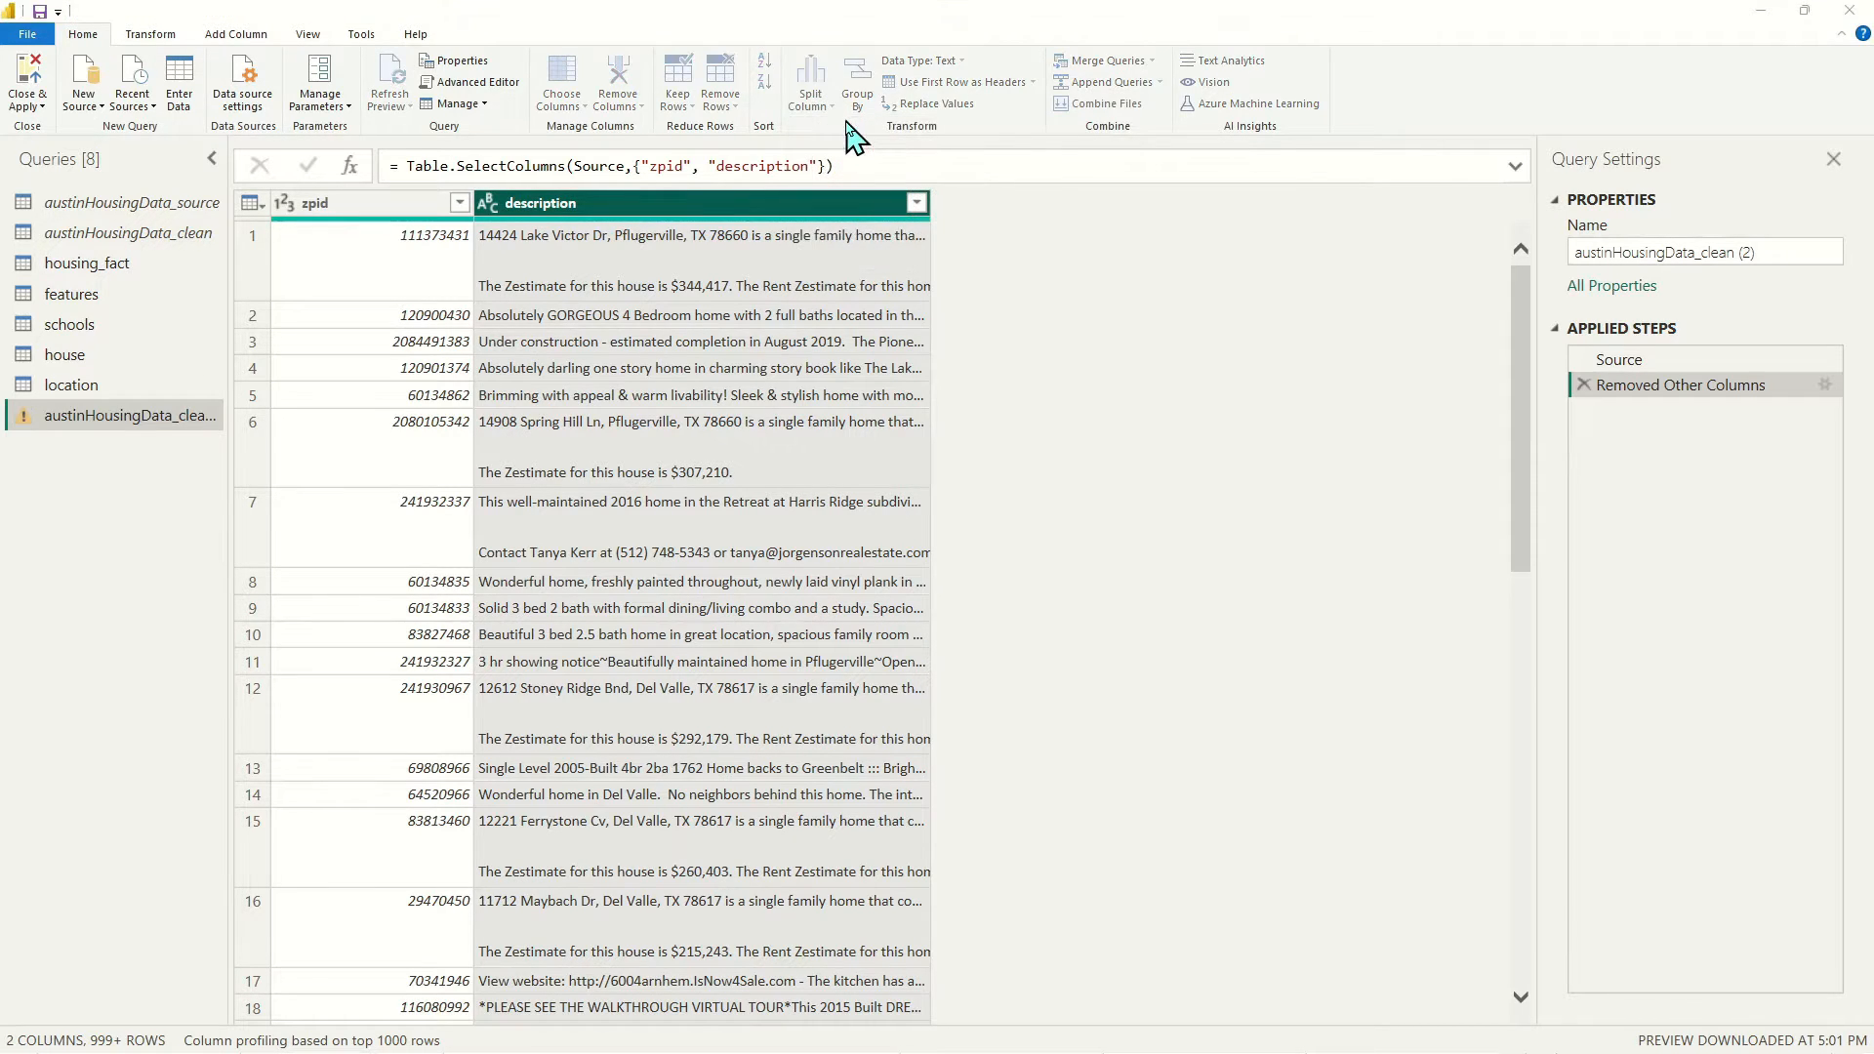
{"action": "left_click", "coordinate": [688, 377]}
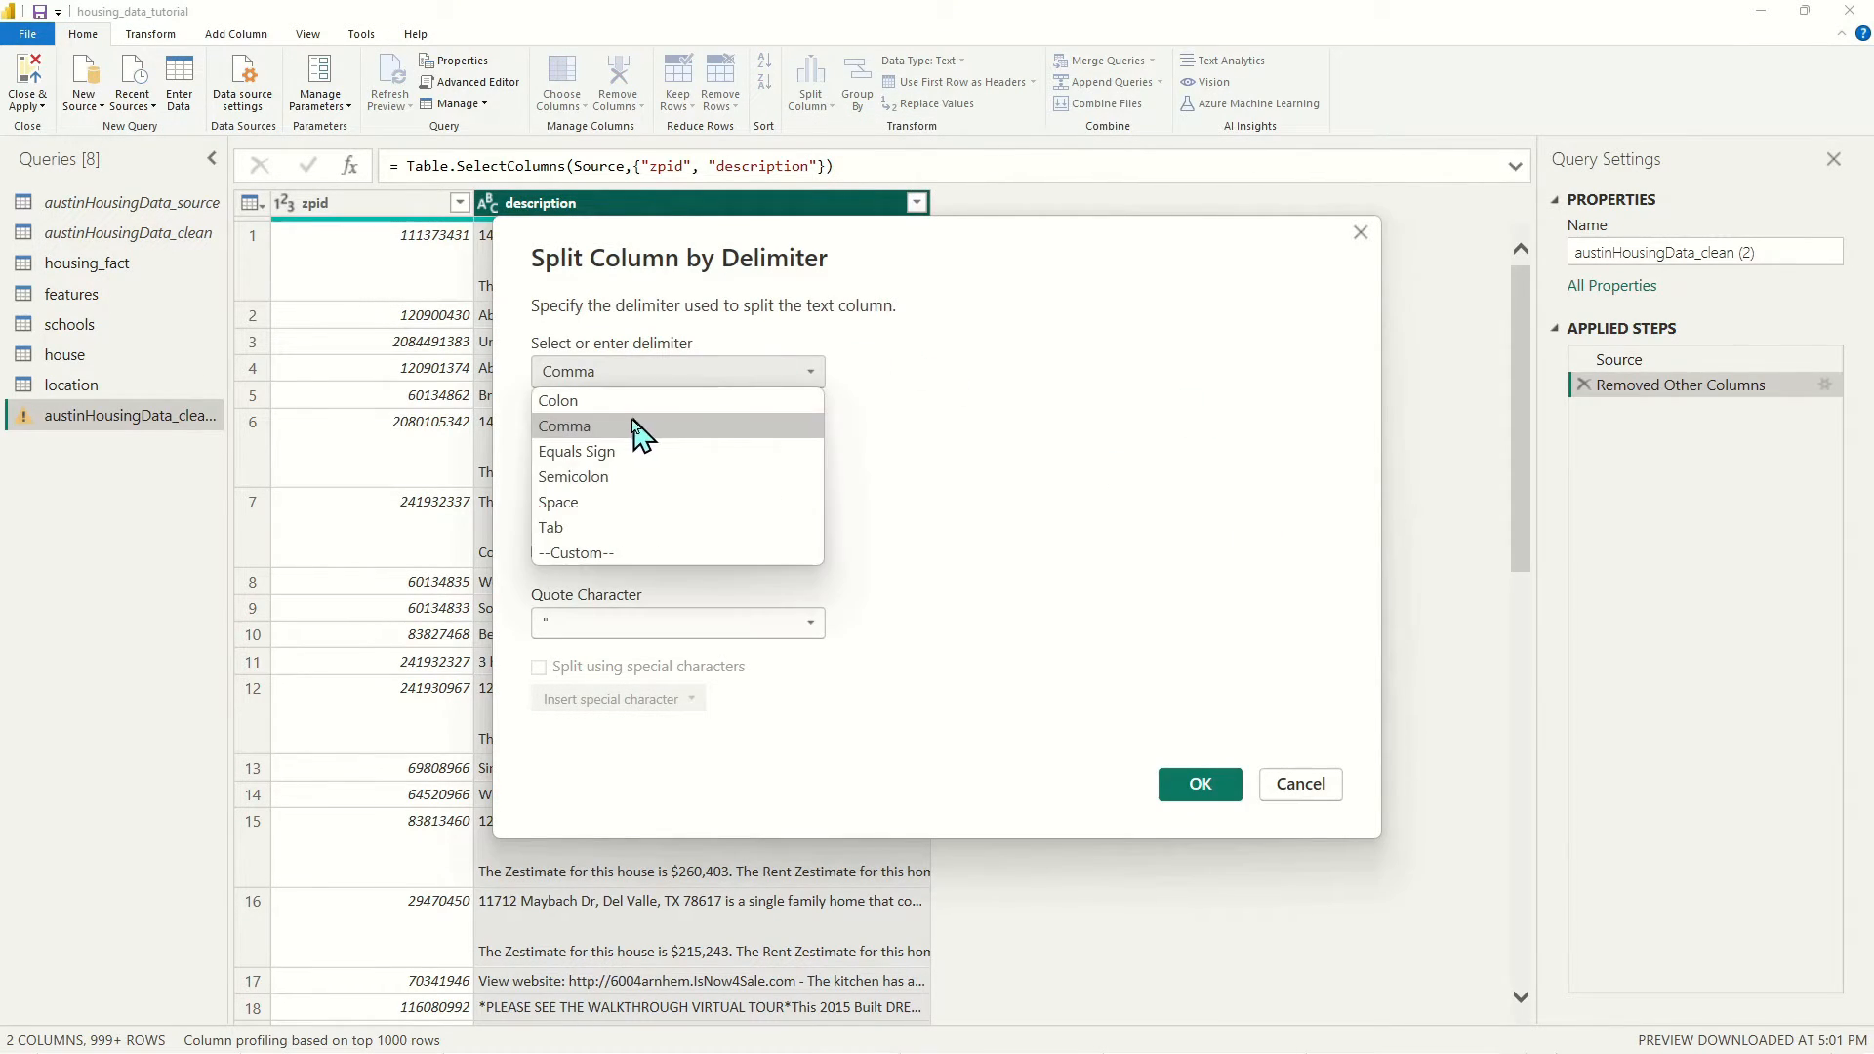
{"action": "left_click", "coordinate": [605, 503]}
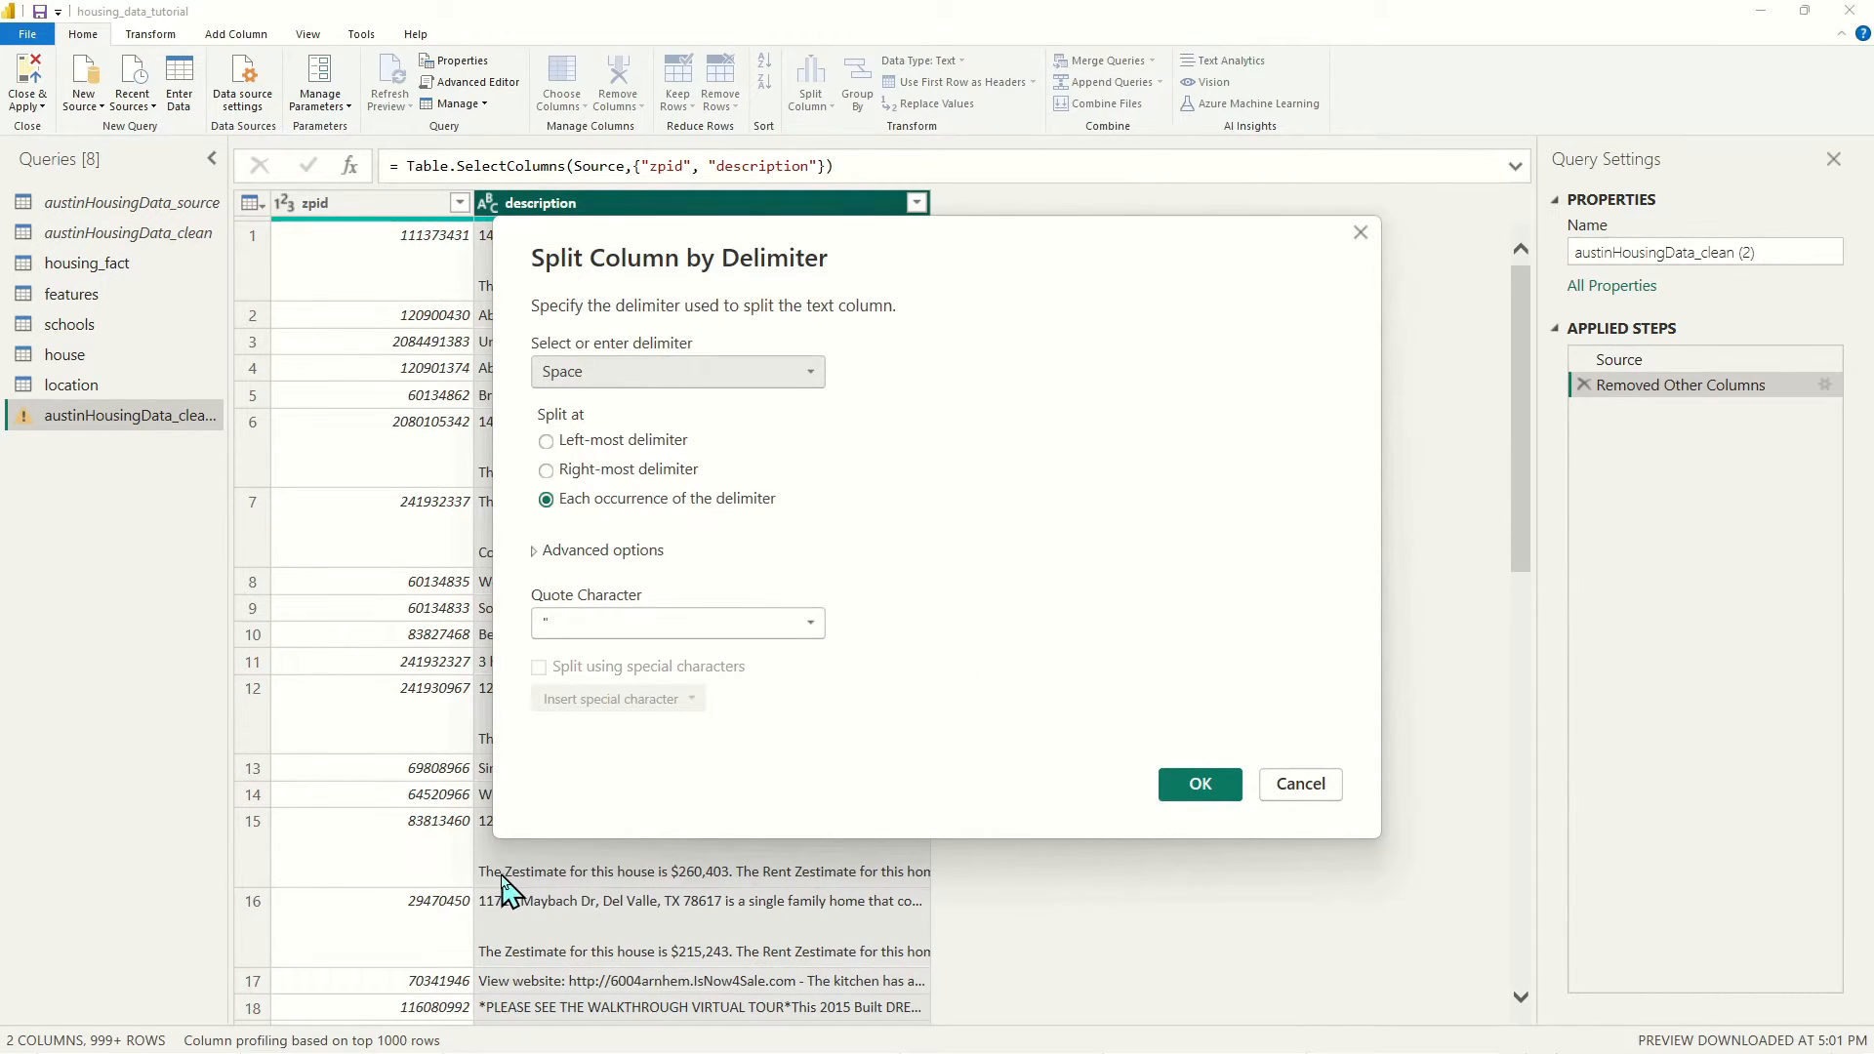
{"action": "left_click", "coordinate": [1199, 790]}
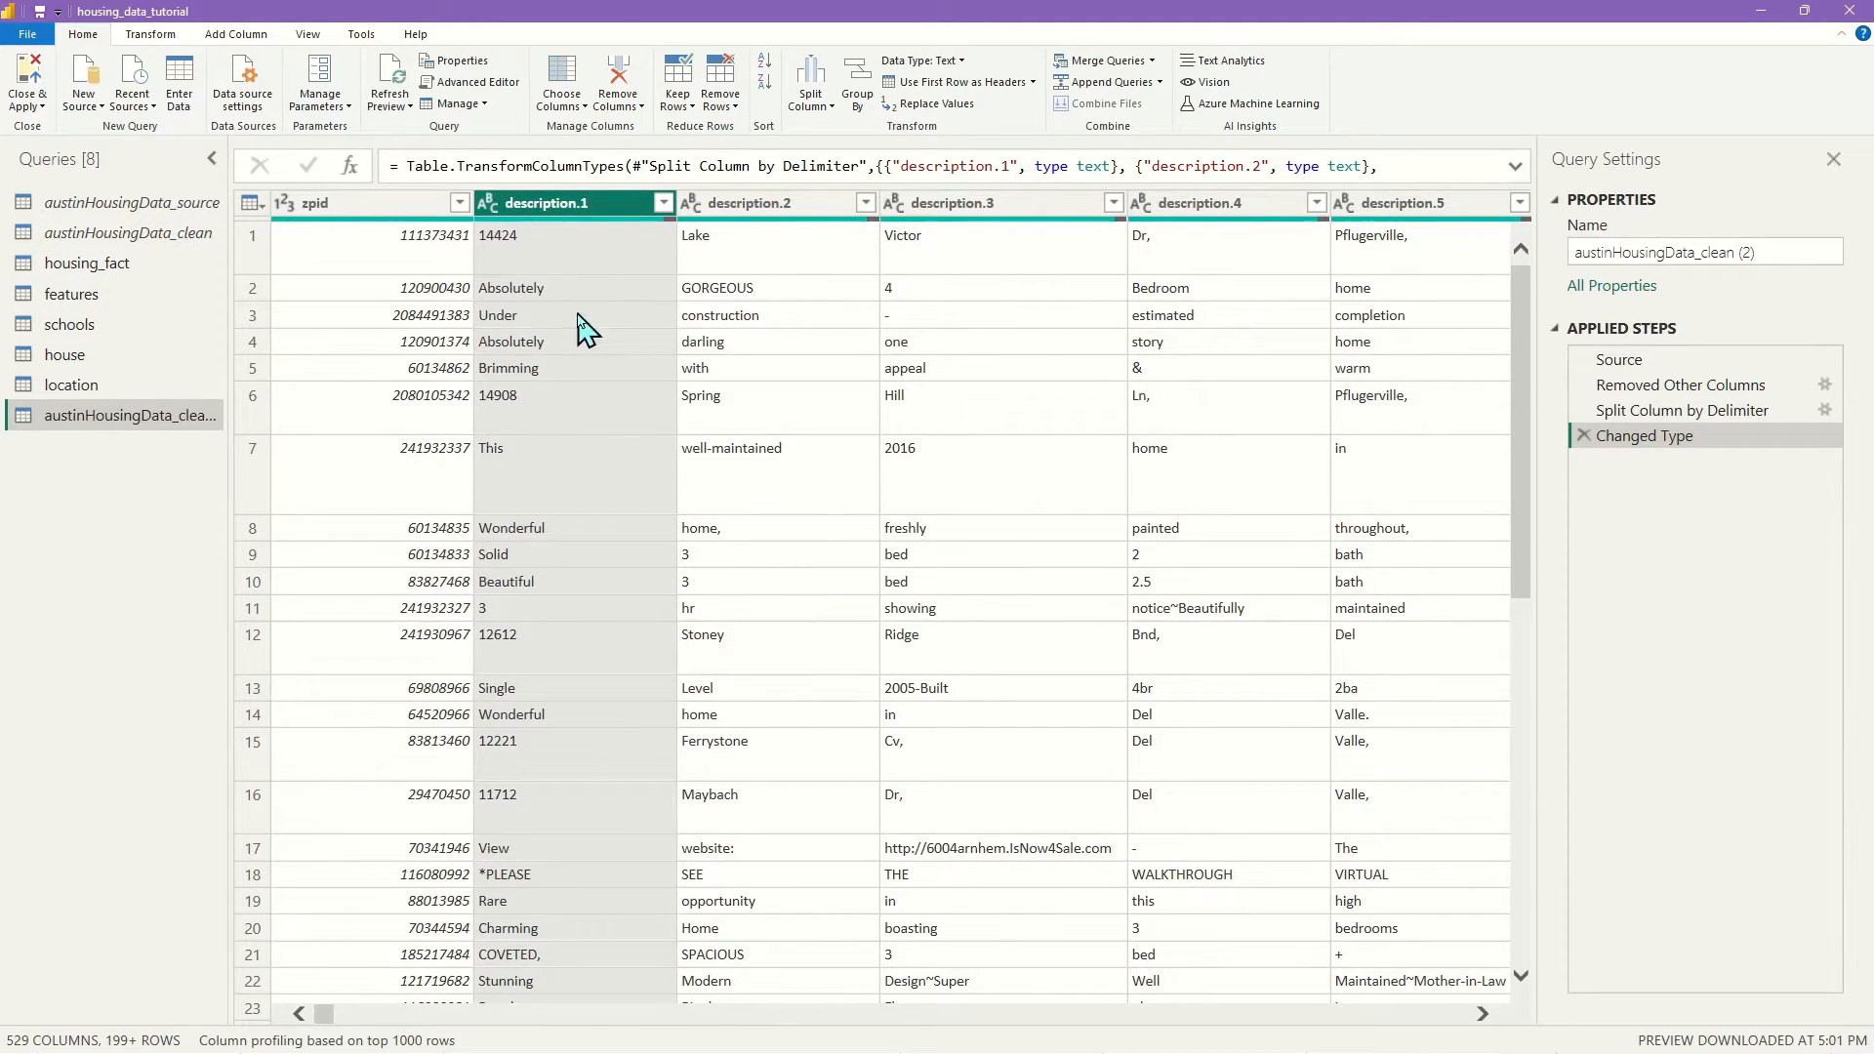
Select the word columns description.1 through description.528 together
{"action": "left_click_drag", "start_coordinate": [313, 1016], "coordinate": [1454, 1040]}
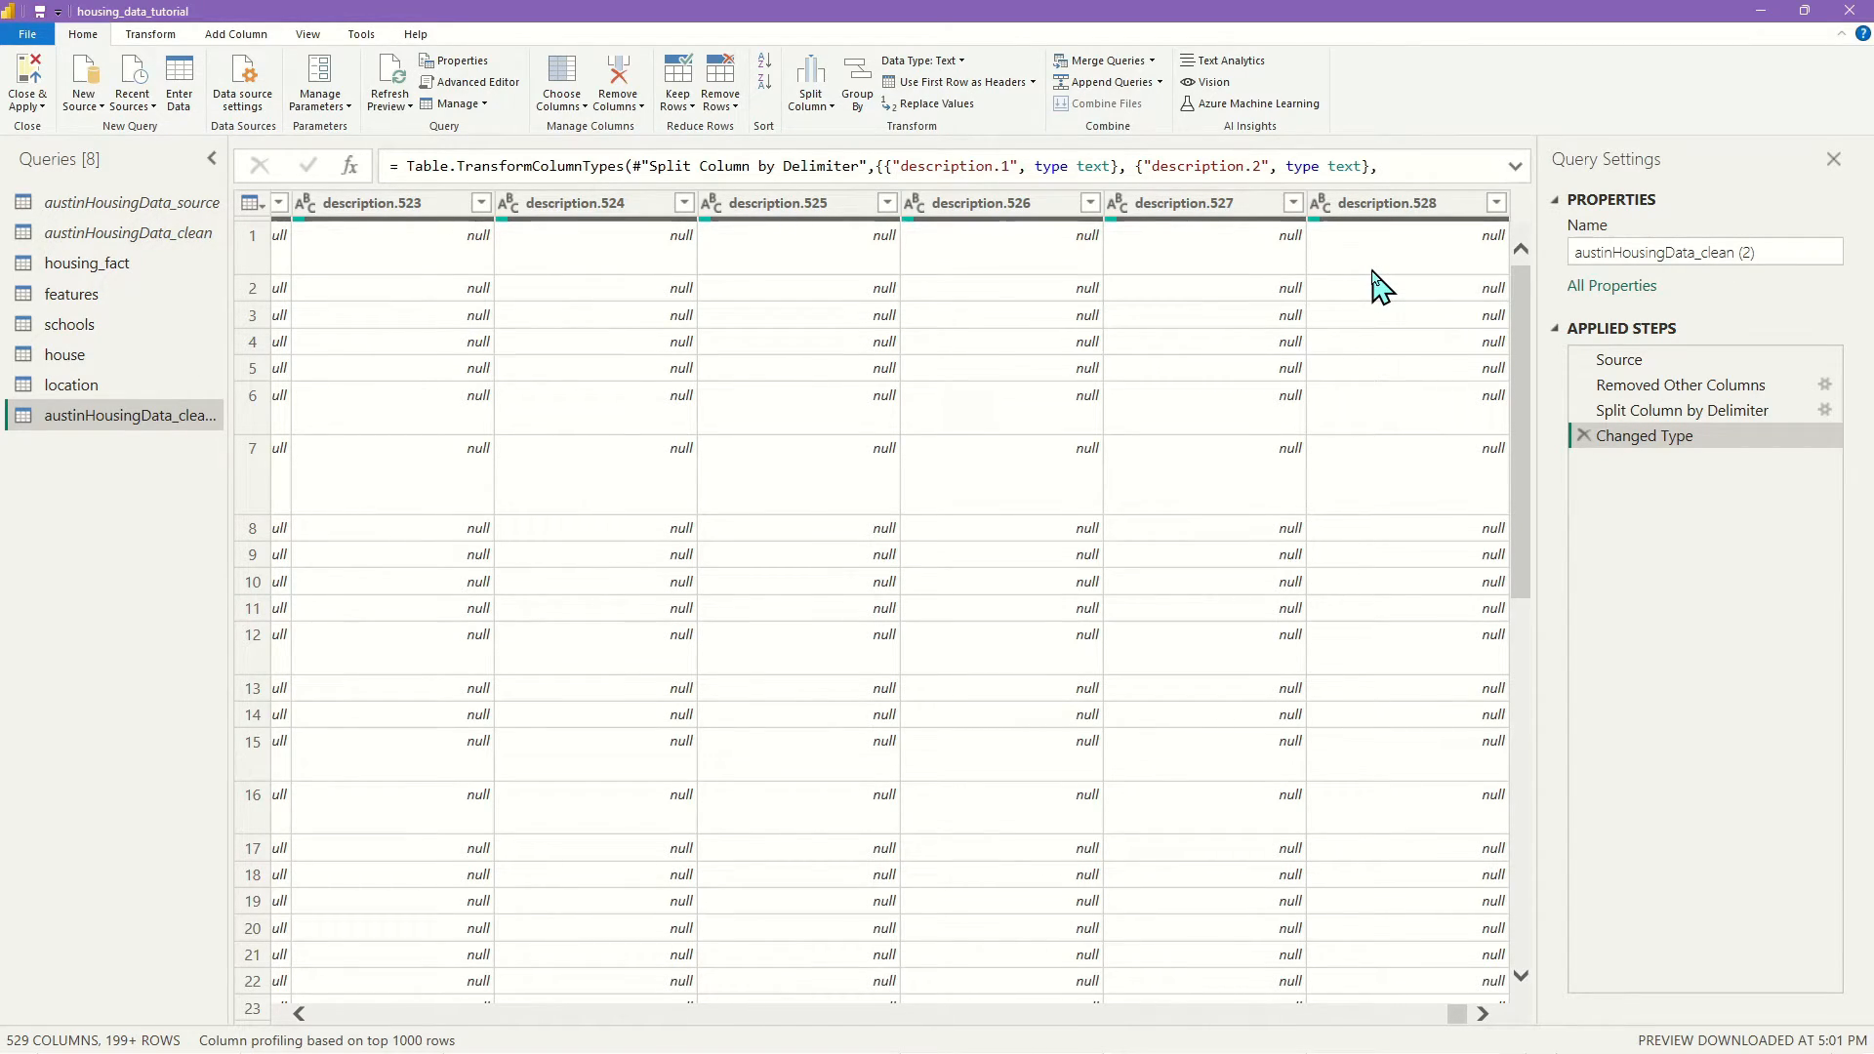
{"action": "left_click", "coordinate": [1396, 203]}
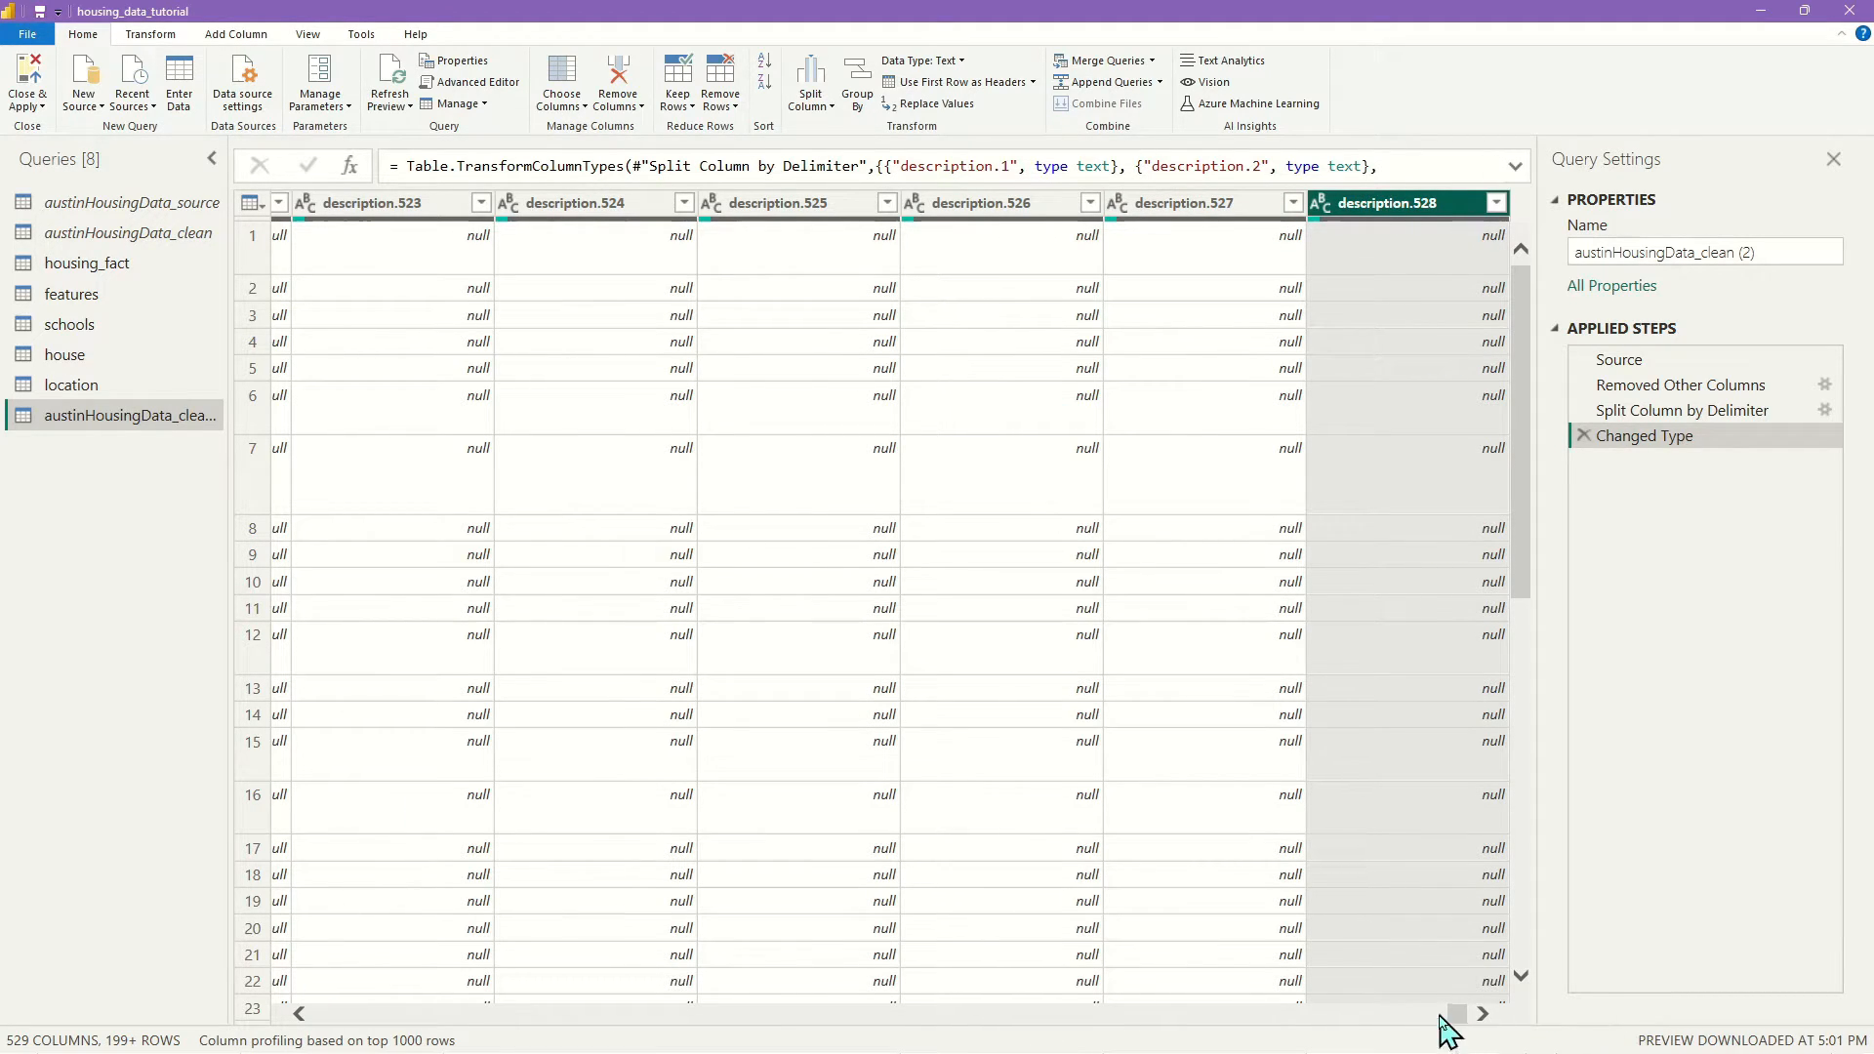
{"action": "left_click_drag", "start_coordinate": [1454, 1013], "coordinate": [293, 1011]}
{"action": "left_click", "coordinate": [554, 205]}
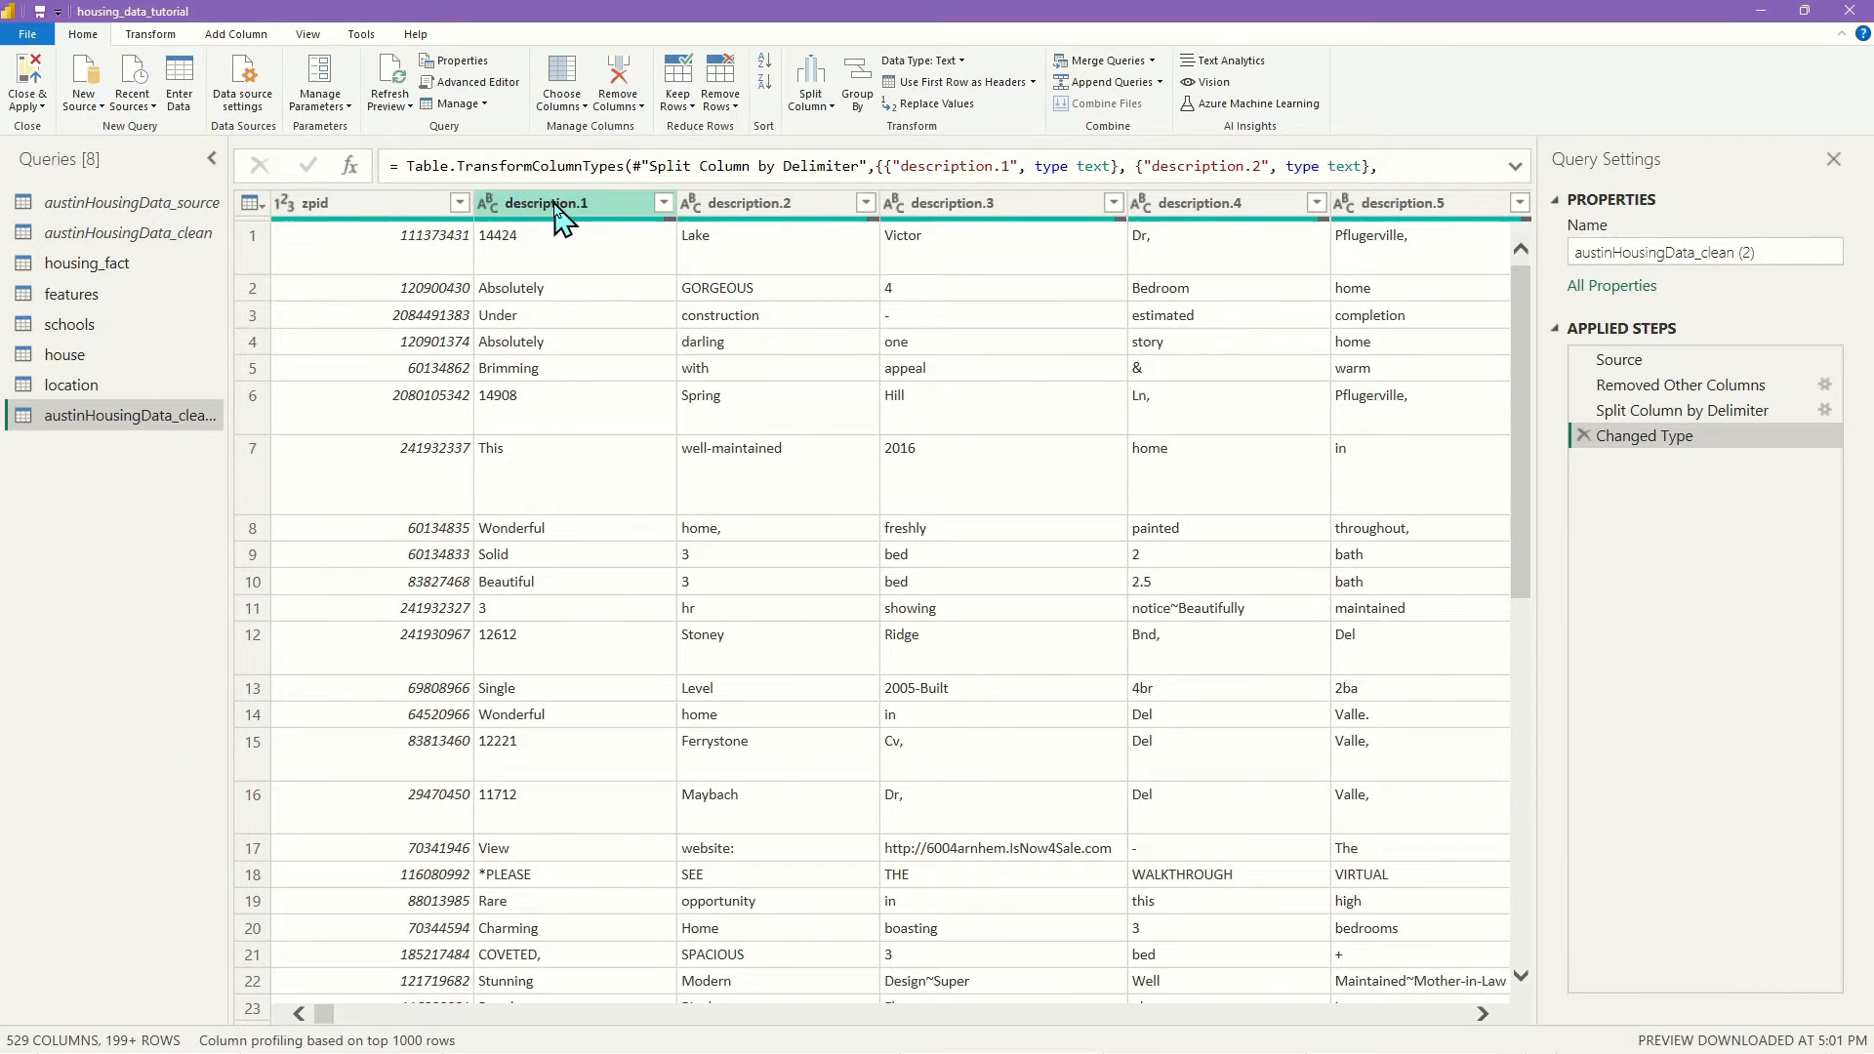
{"action": "left_click", "coordinate": [557, 205]}
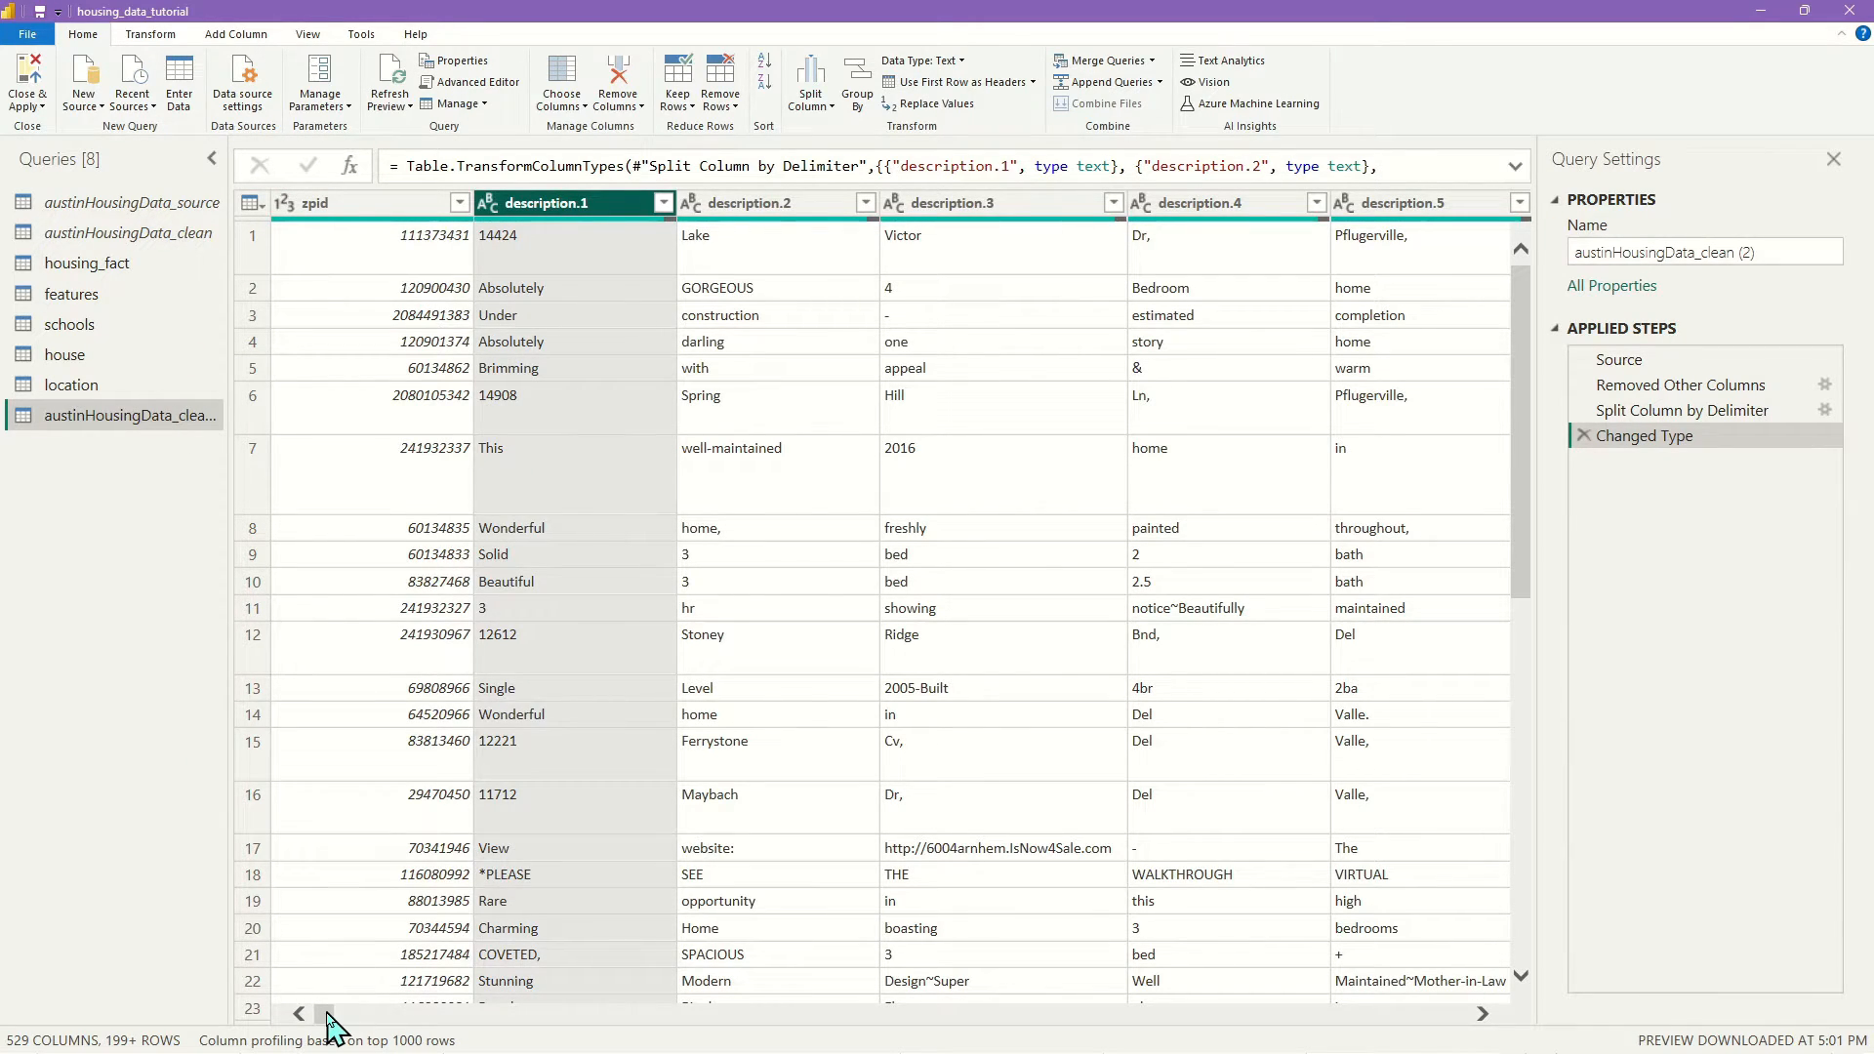
{"action": "left_click_drag", "start_coordinate": [330, 1017], "coordinate": [1513, 1025]}
{"action": "left_click", "coordinate": [1396, 205]}
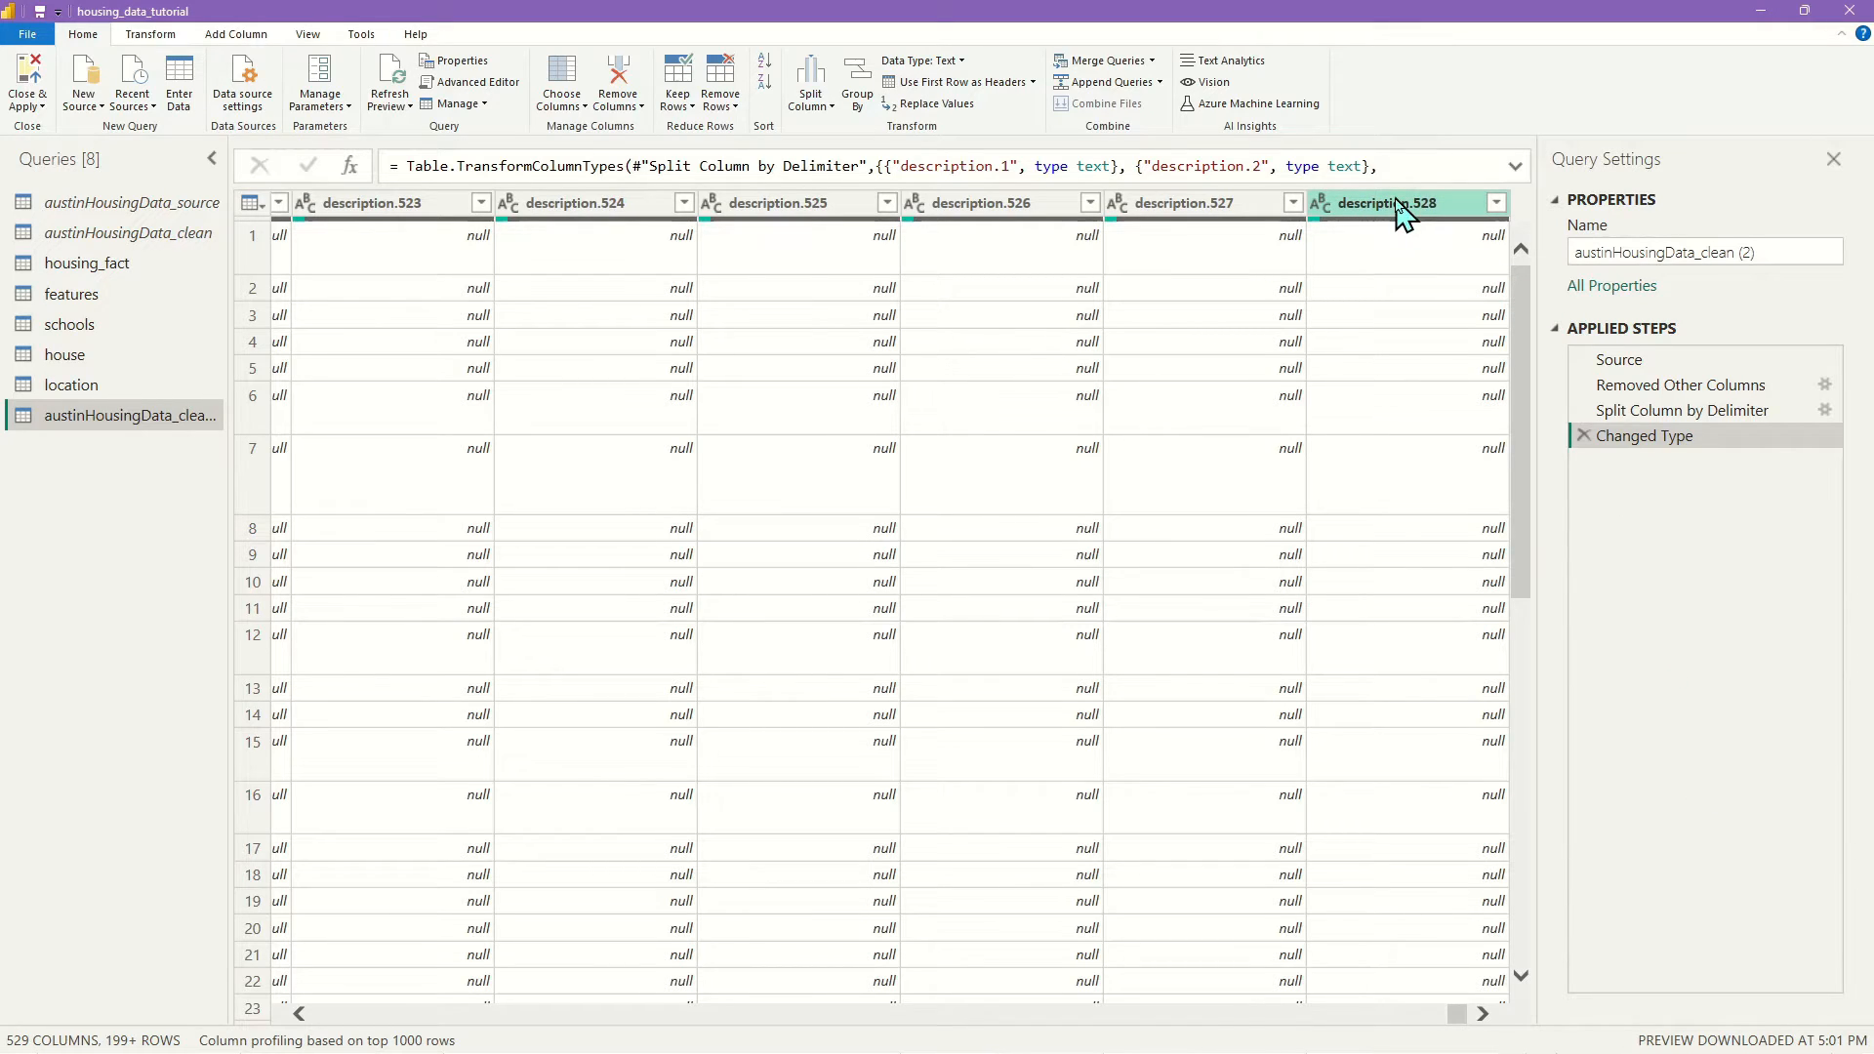
{"action": "left_click", "coordinate": [1398, 207], "text": "shift"}
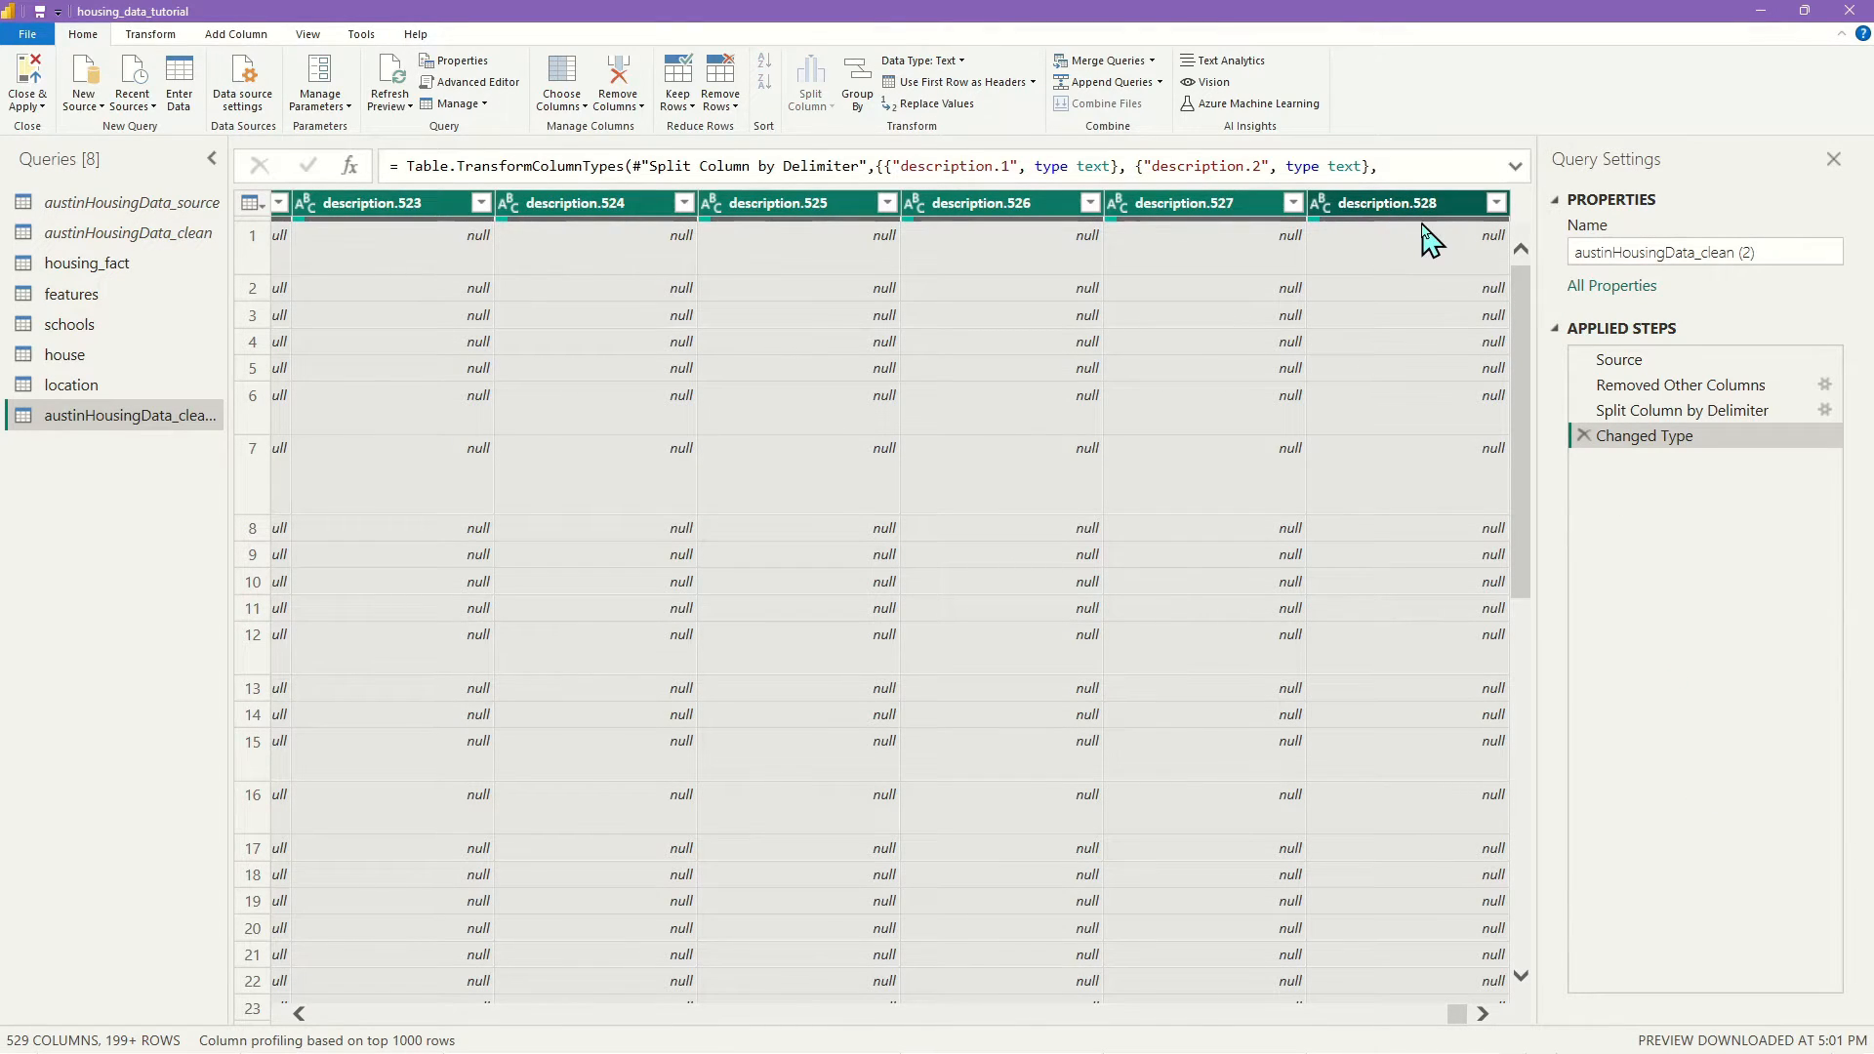
{"action": "left_click", "coordinate": [157, 39]}
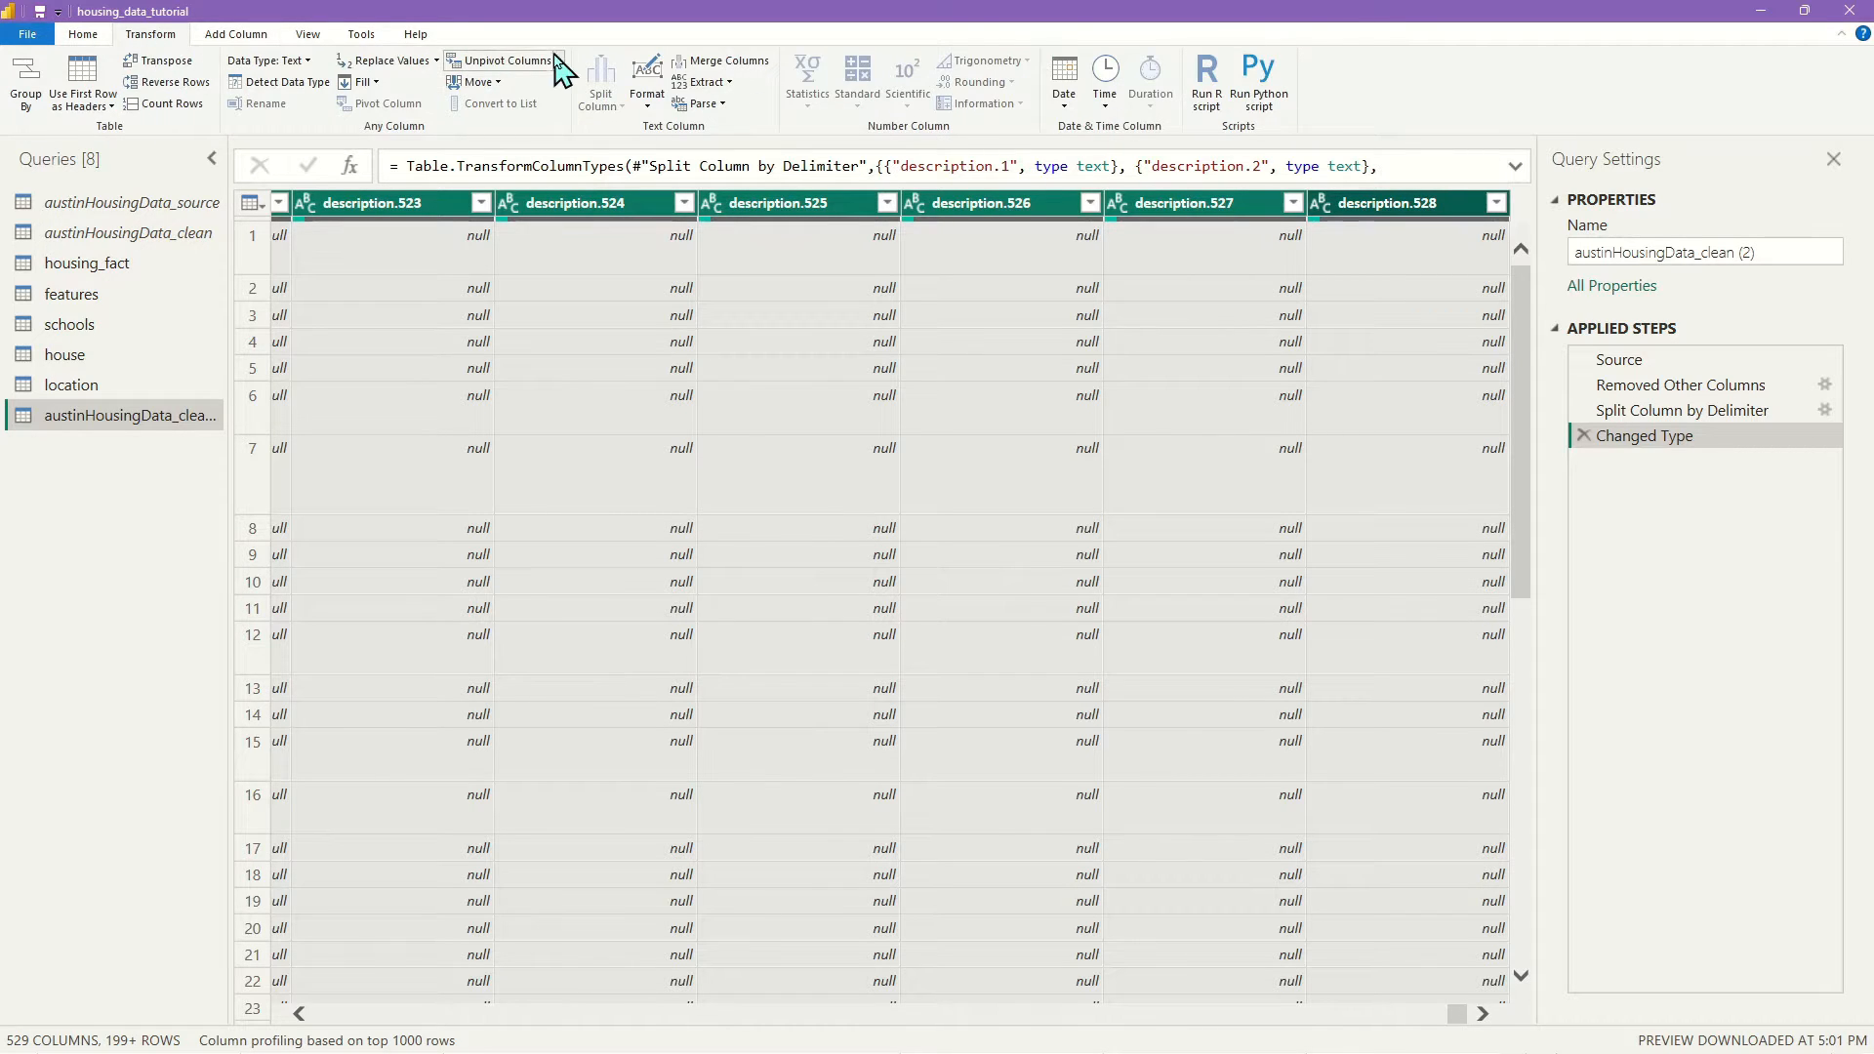
Unpivot the selected word columns into rows and remove the Attribute column
{"action": "left_click", "coordinate": [518, 67]}
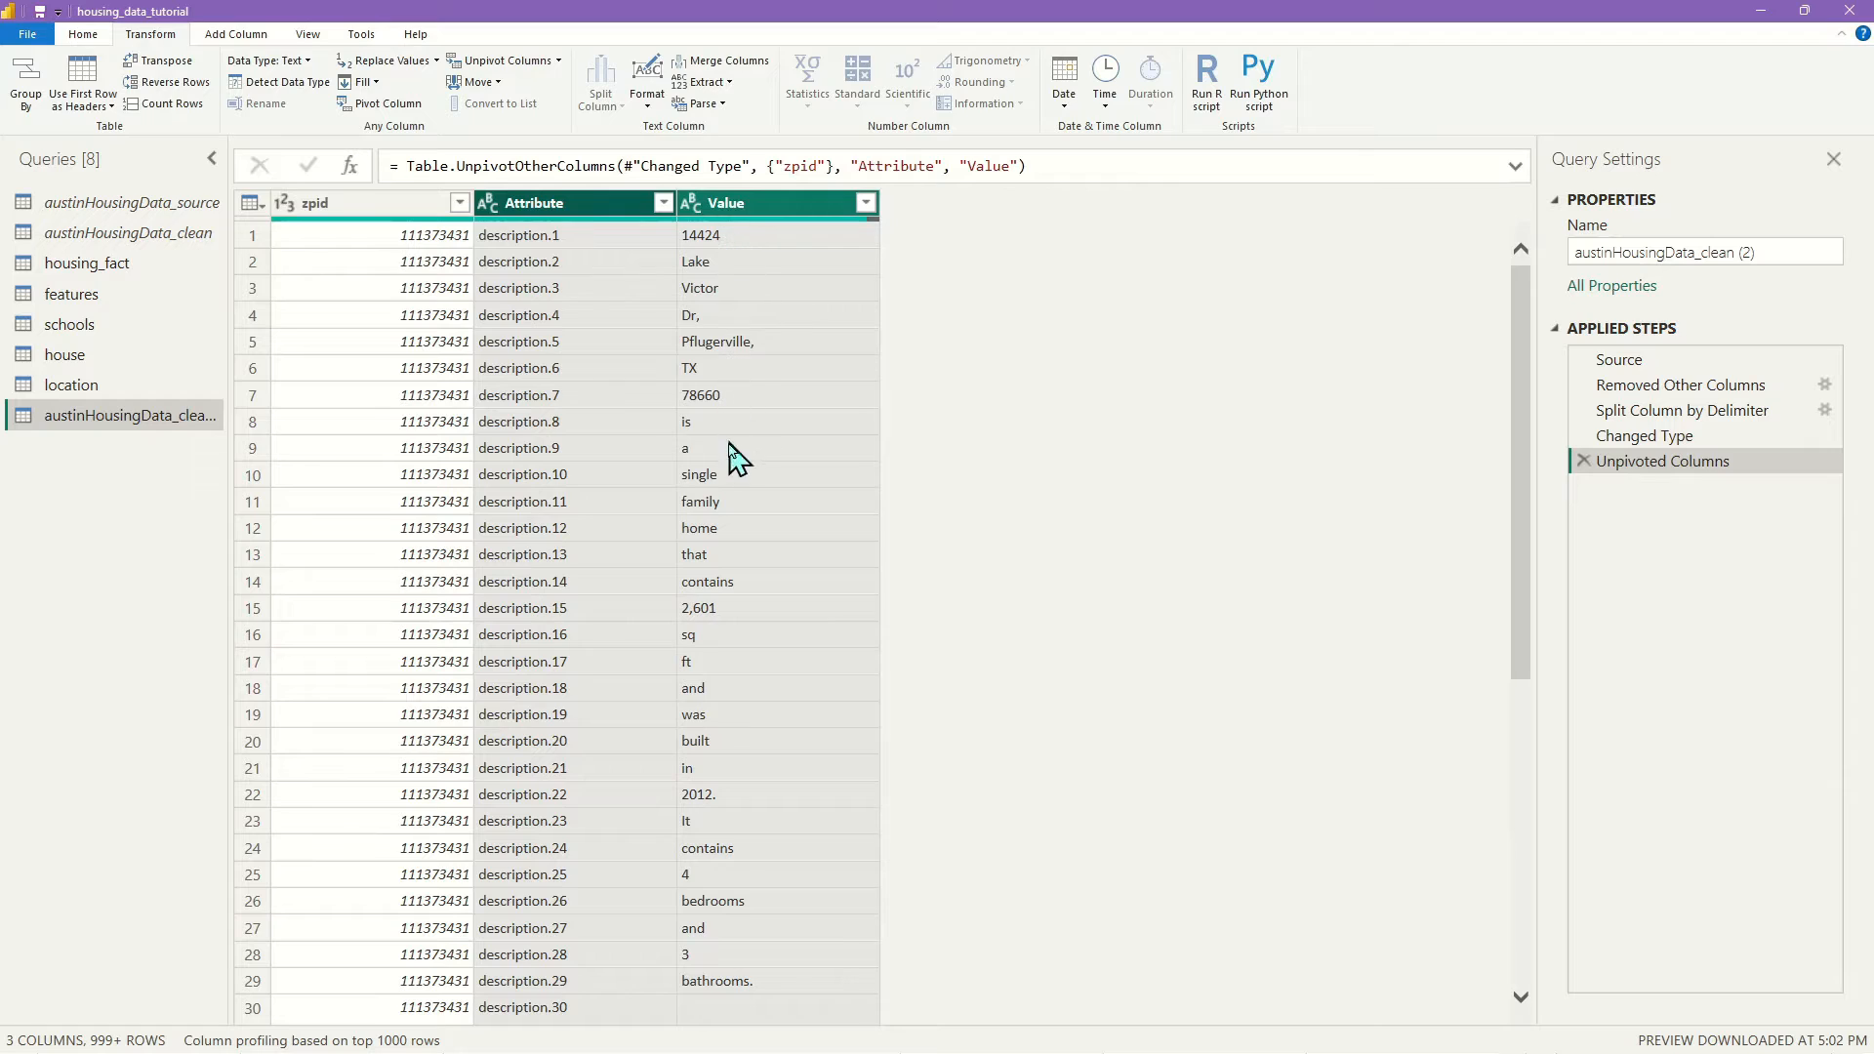
{"action": "left_click", "coordinate": [571, 205]}
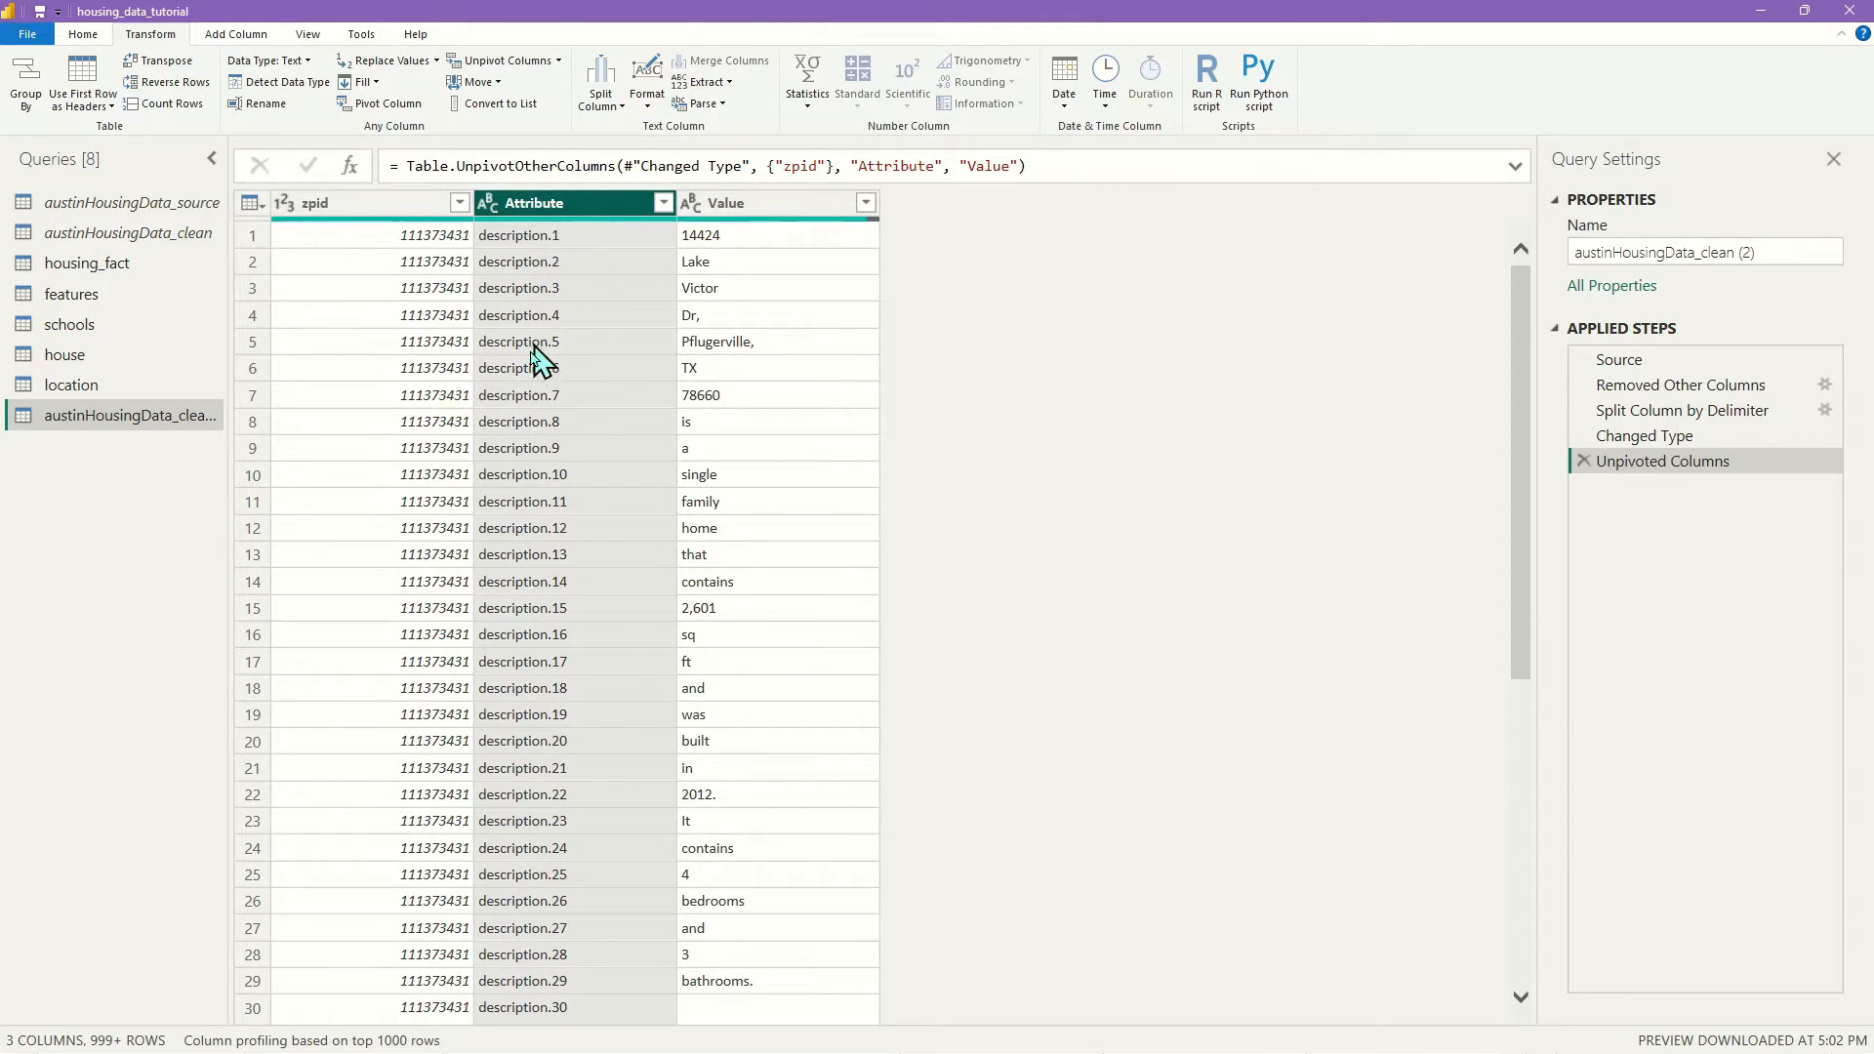
{"action": "right_click", "coordinate": [588, 217]}
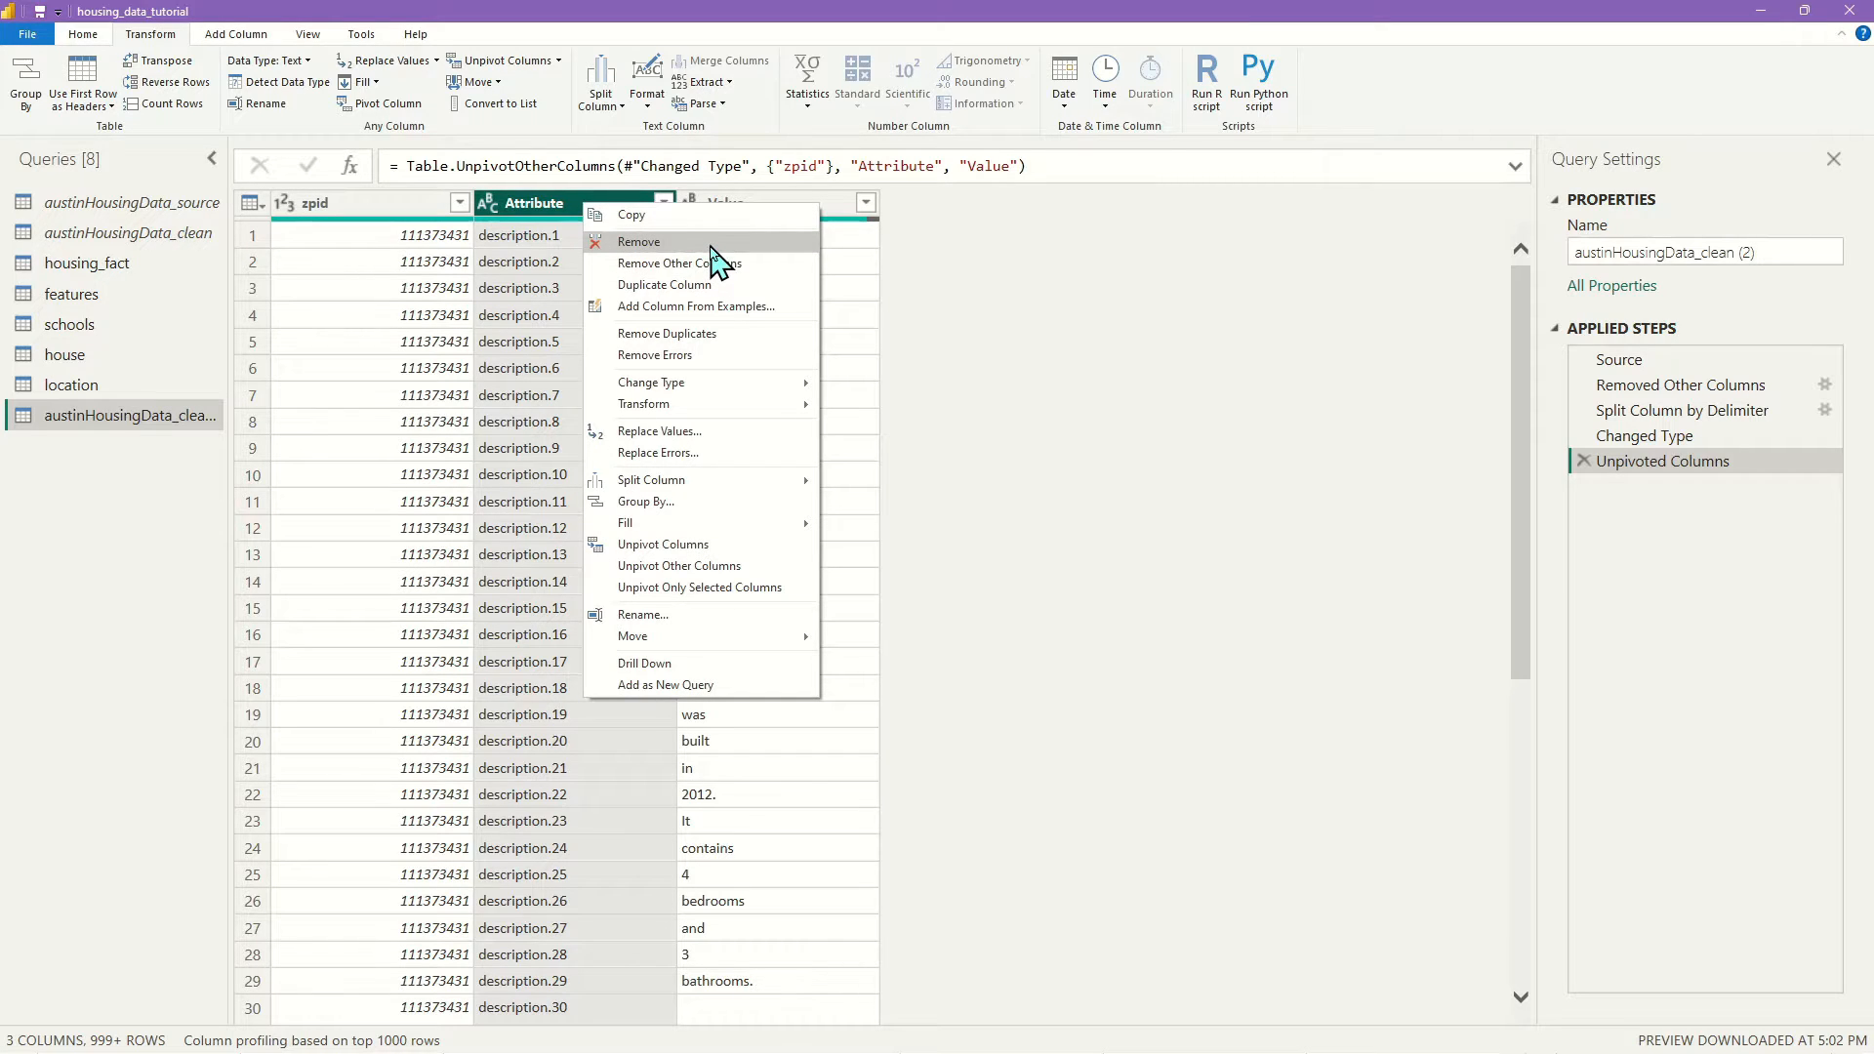
{"action": "left_click", "coordinate": [711, 247]}
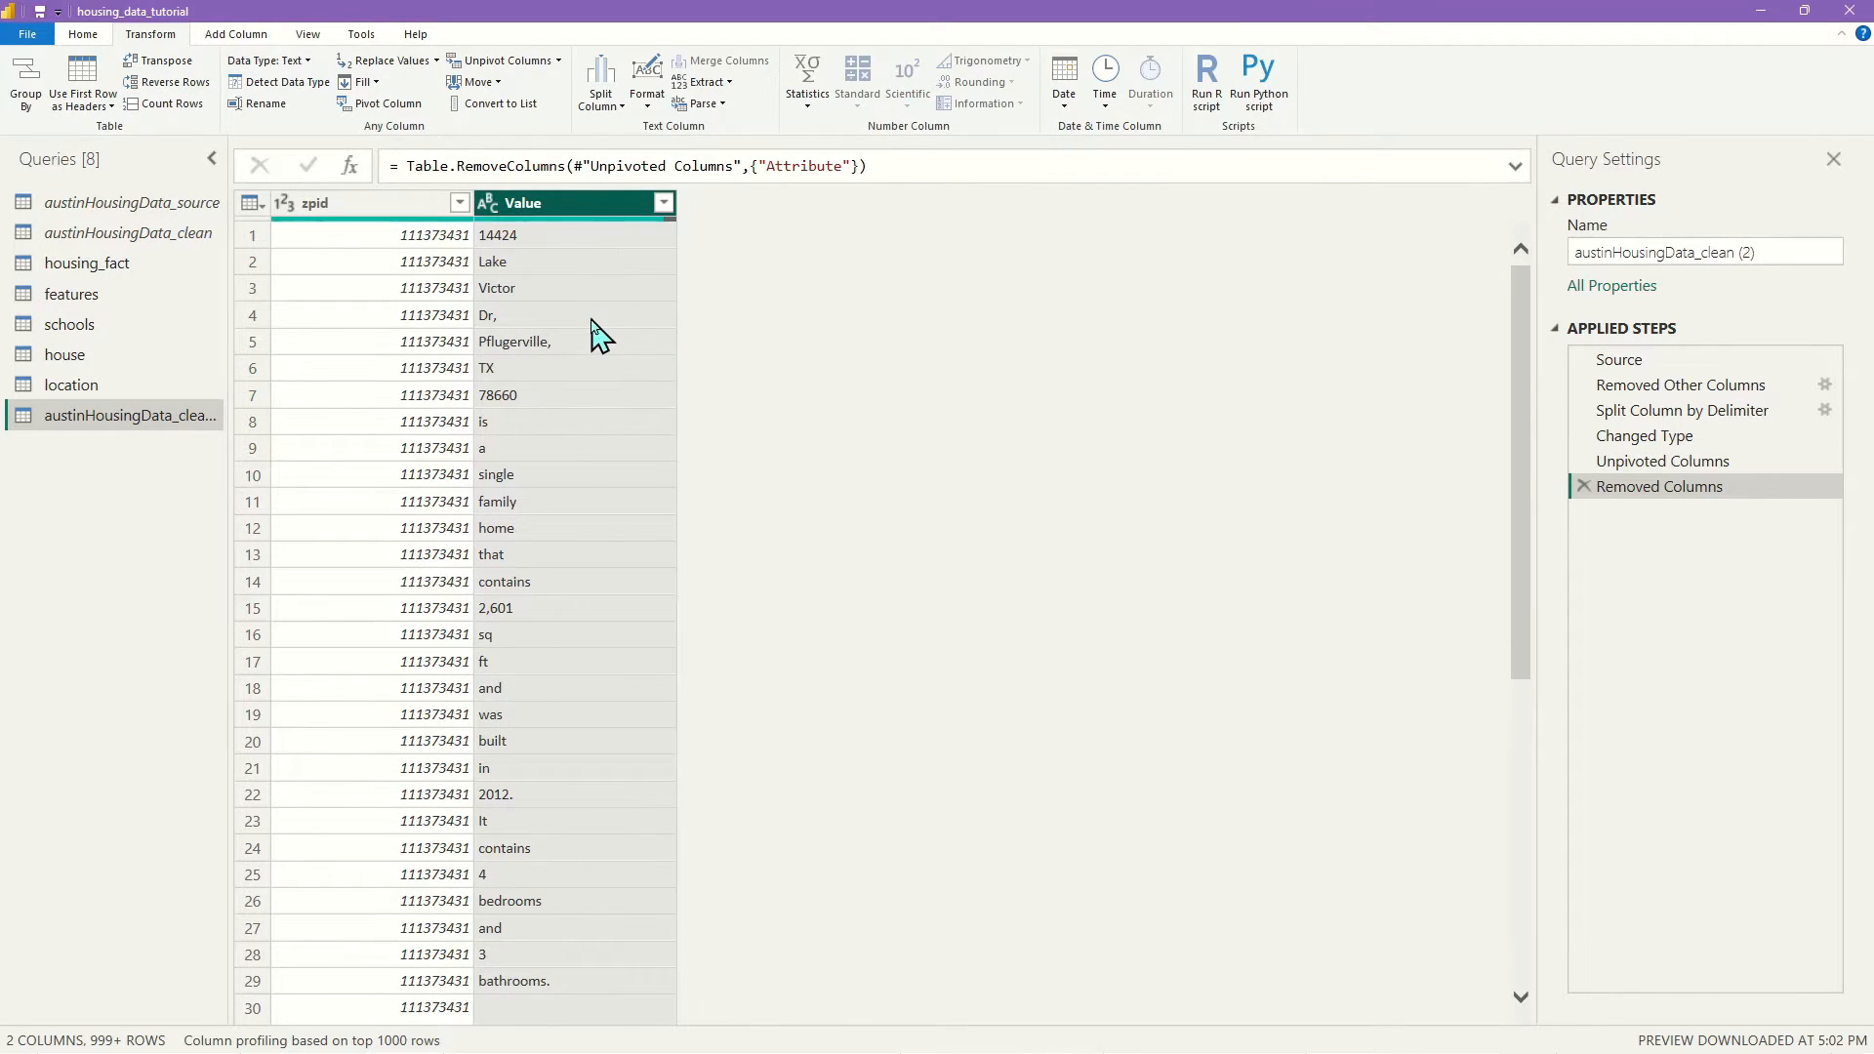
Scroll the zpid and Value results to check where the second house's words begin
{"action": "scroll", "coordinate": [608, 444], "scroll_direction": "down", "scroll_amount": 15}
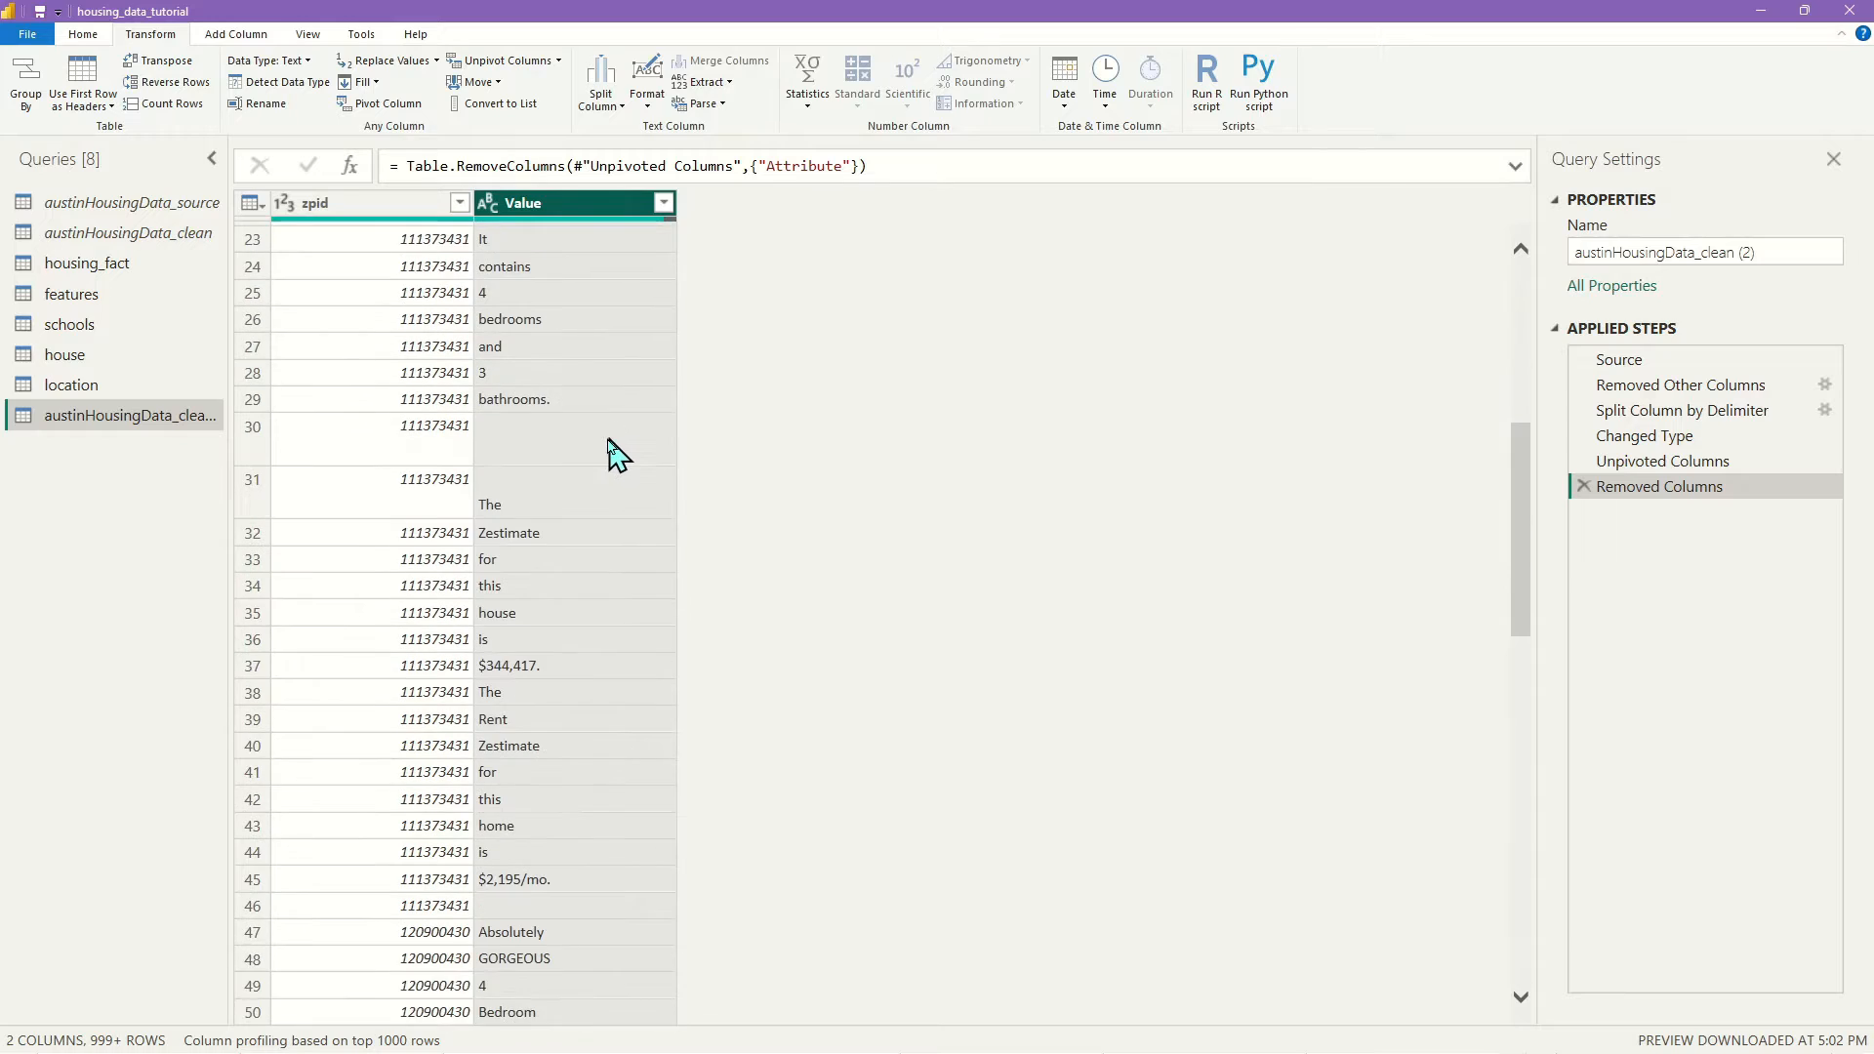
{"action": "scroll", "coordinate": [610, 456], "scroll_direction": "up", "scroll_amount": 5}
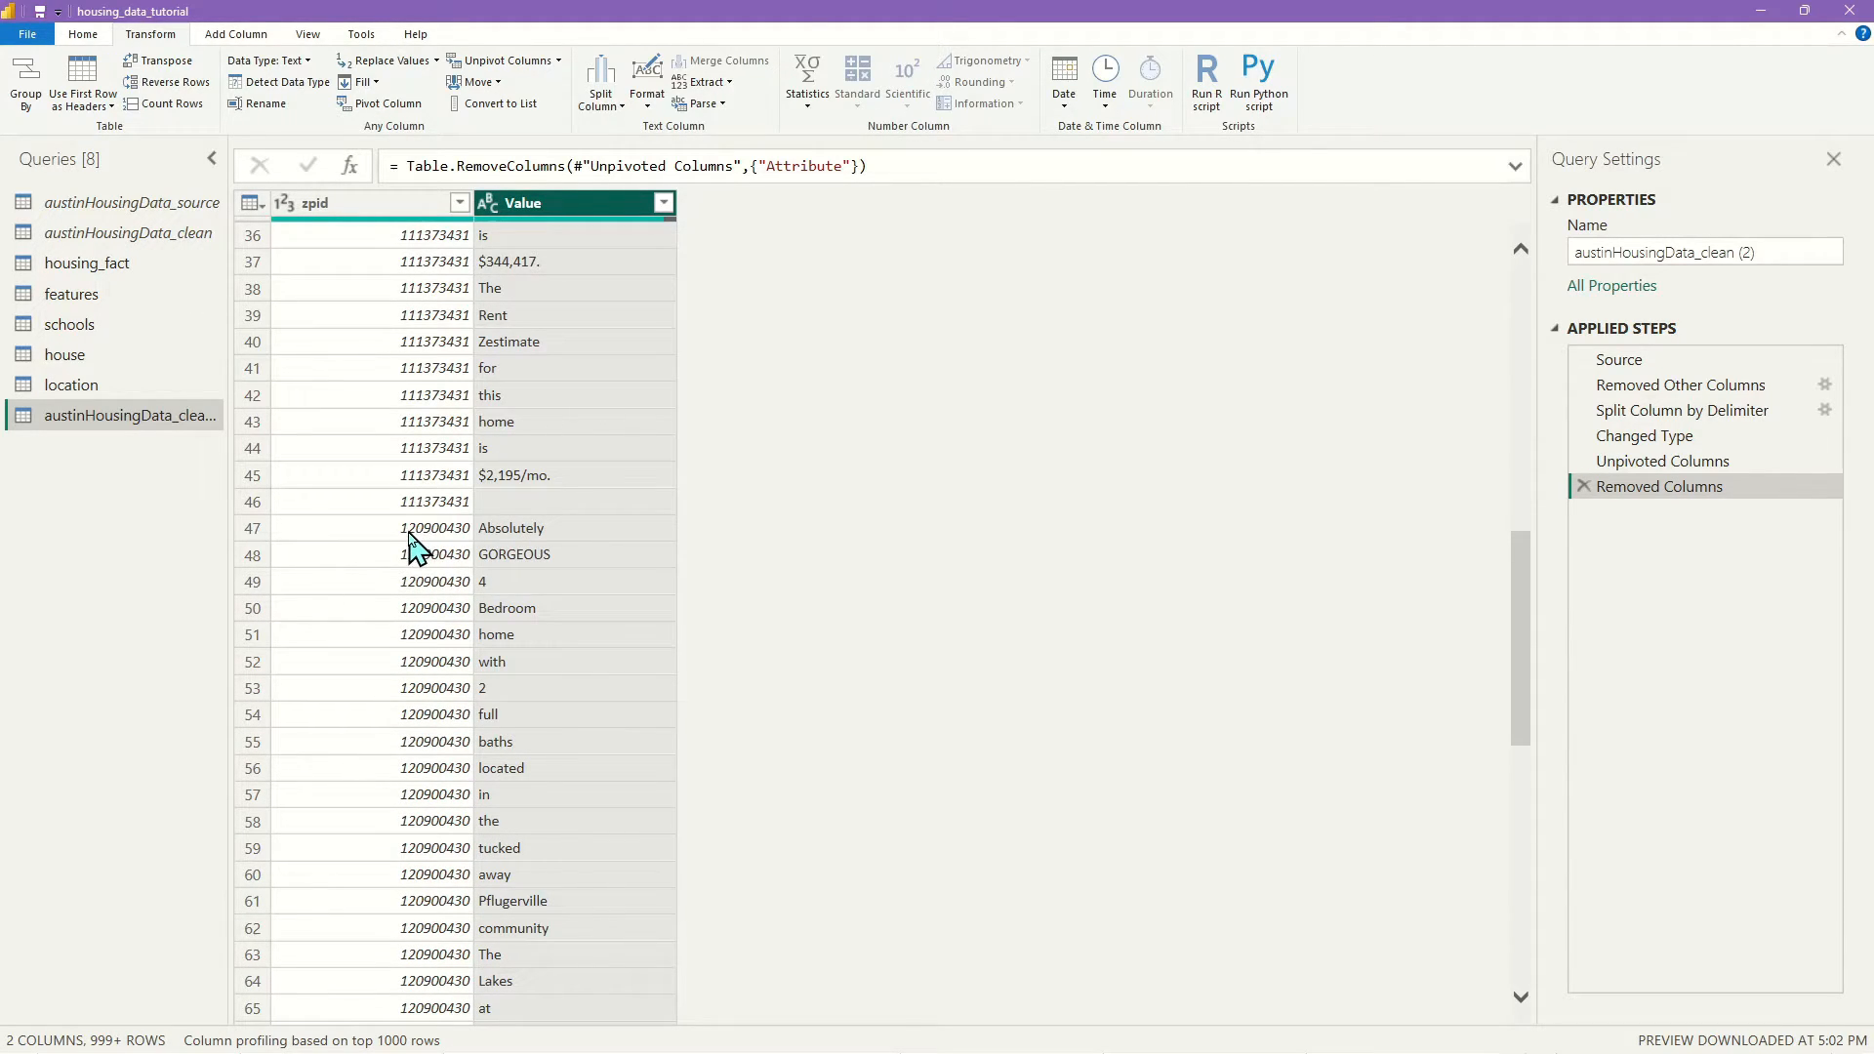
{"action": "left_click", "coordinate": [265, 528]}
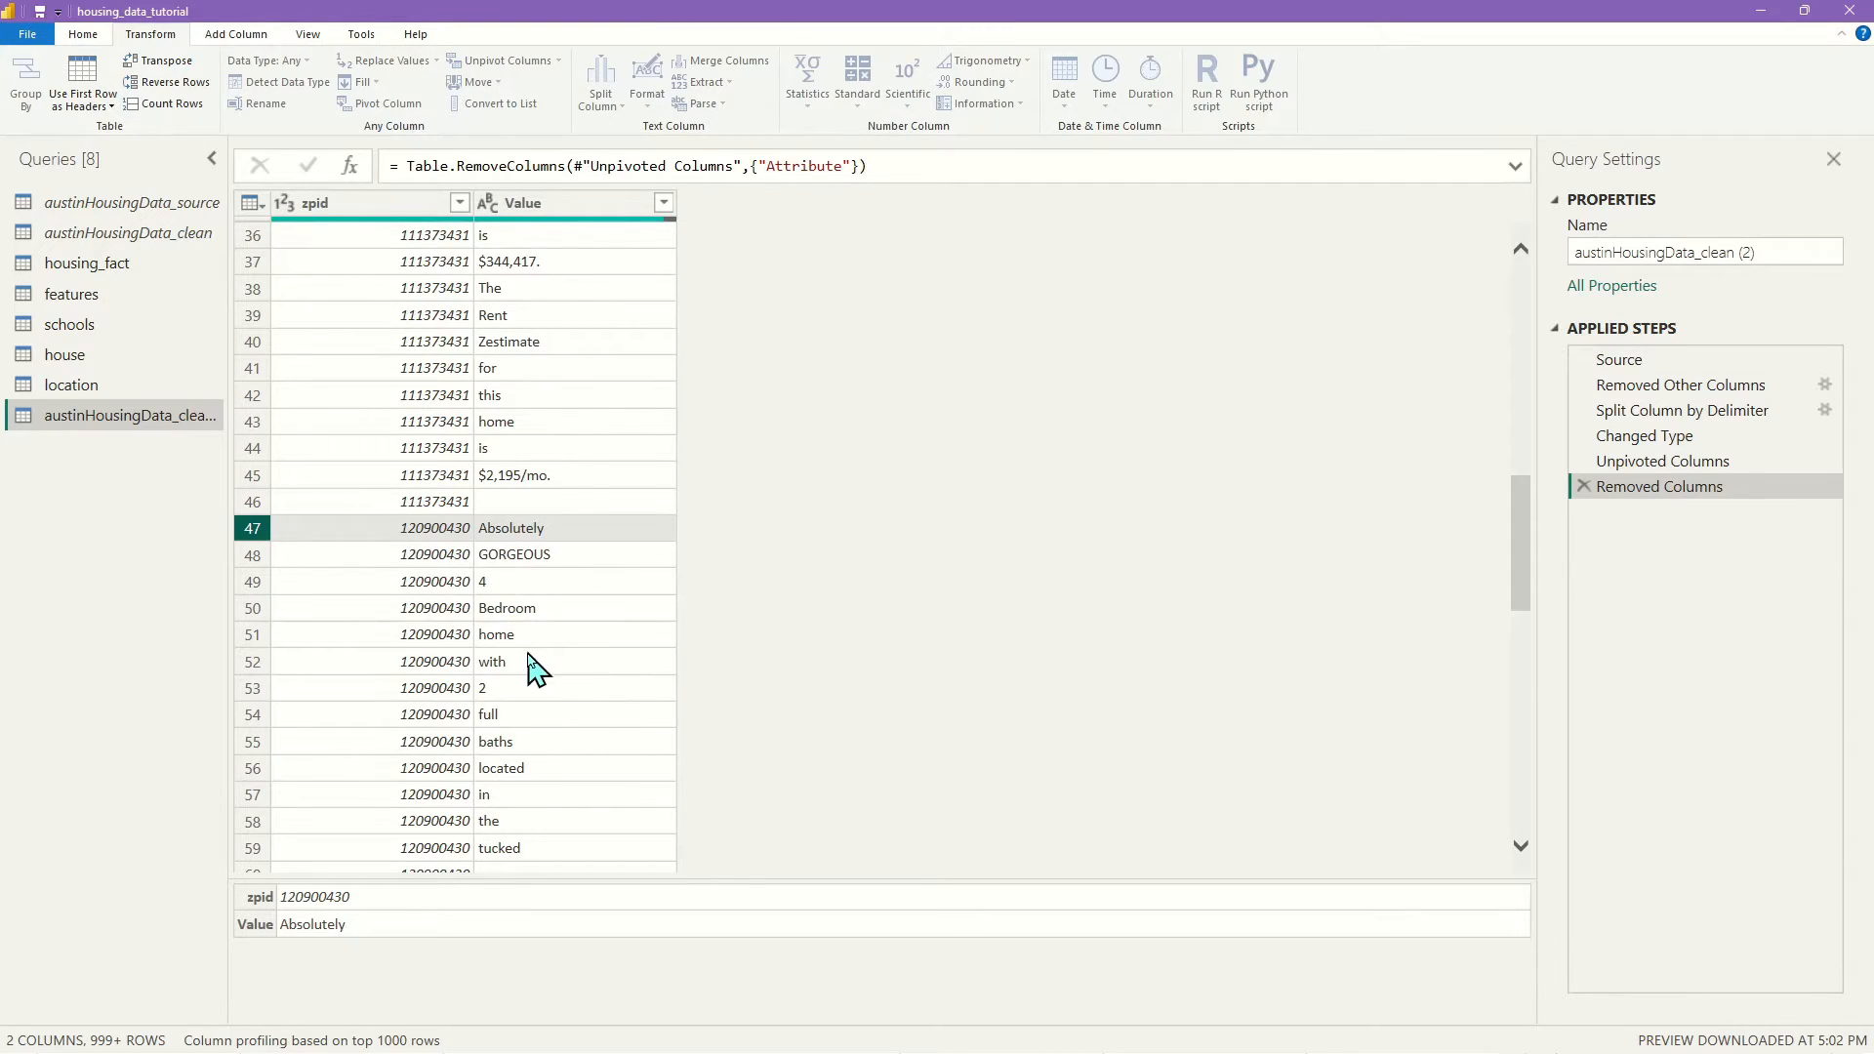
{"action": "scroll", "coordinate": [586, 711], "scroll_direction": "down", "scroll_amount": 4}
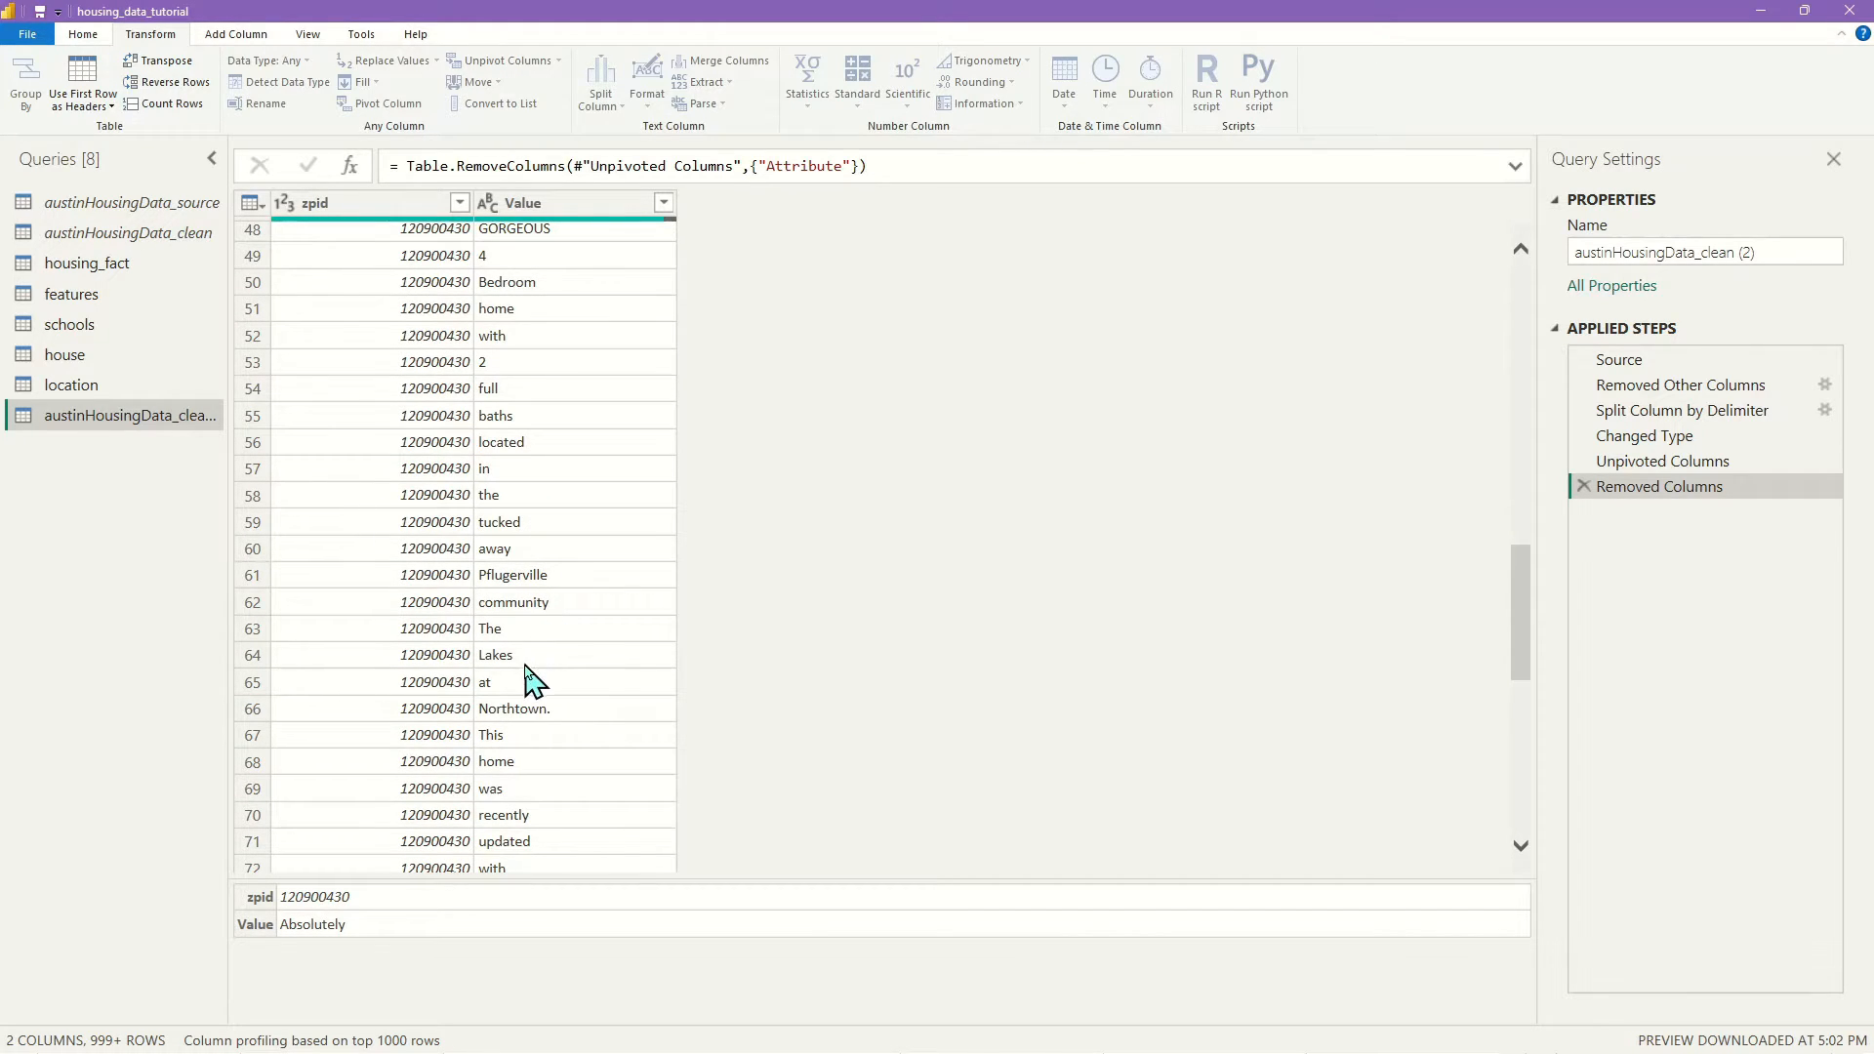
{"action": "scroll", "coordinate": [524, 776], "scroll_direction": "down", "scroll_amount": 4}
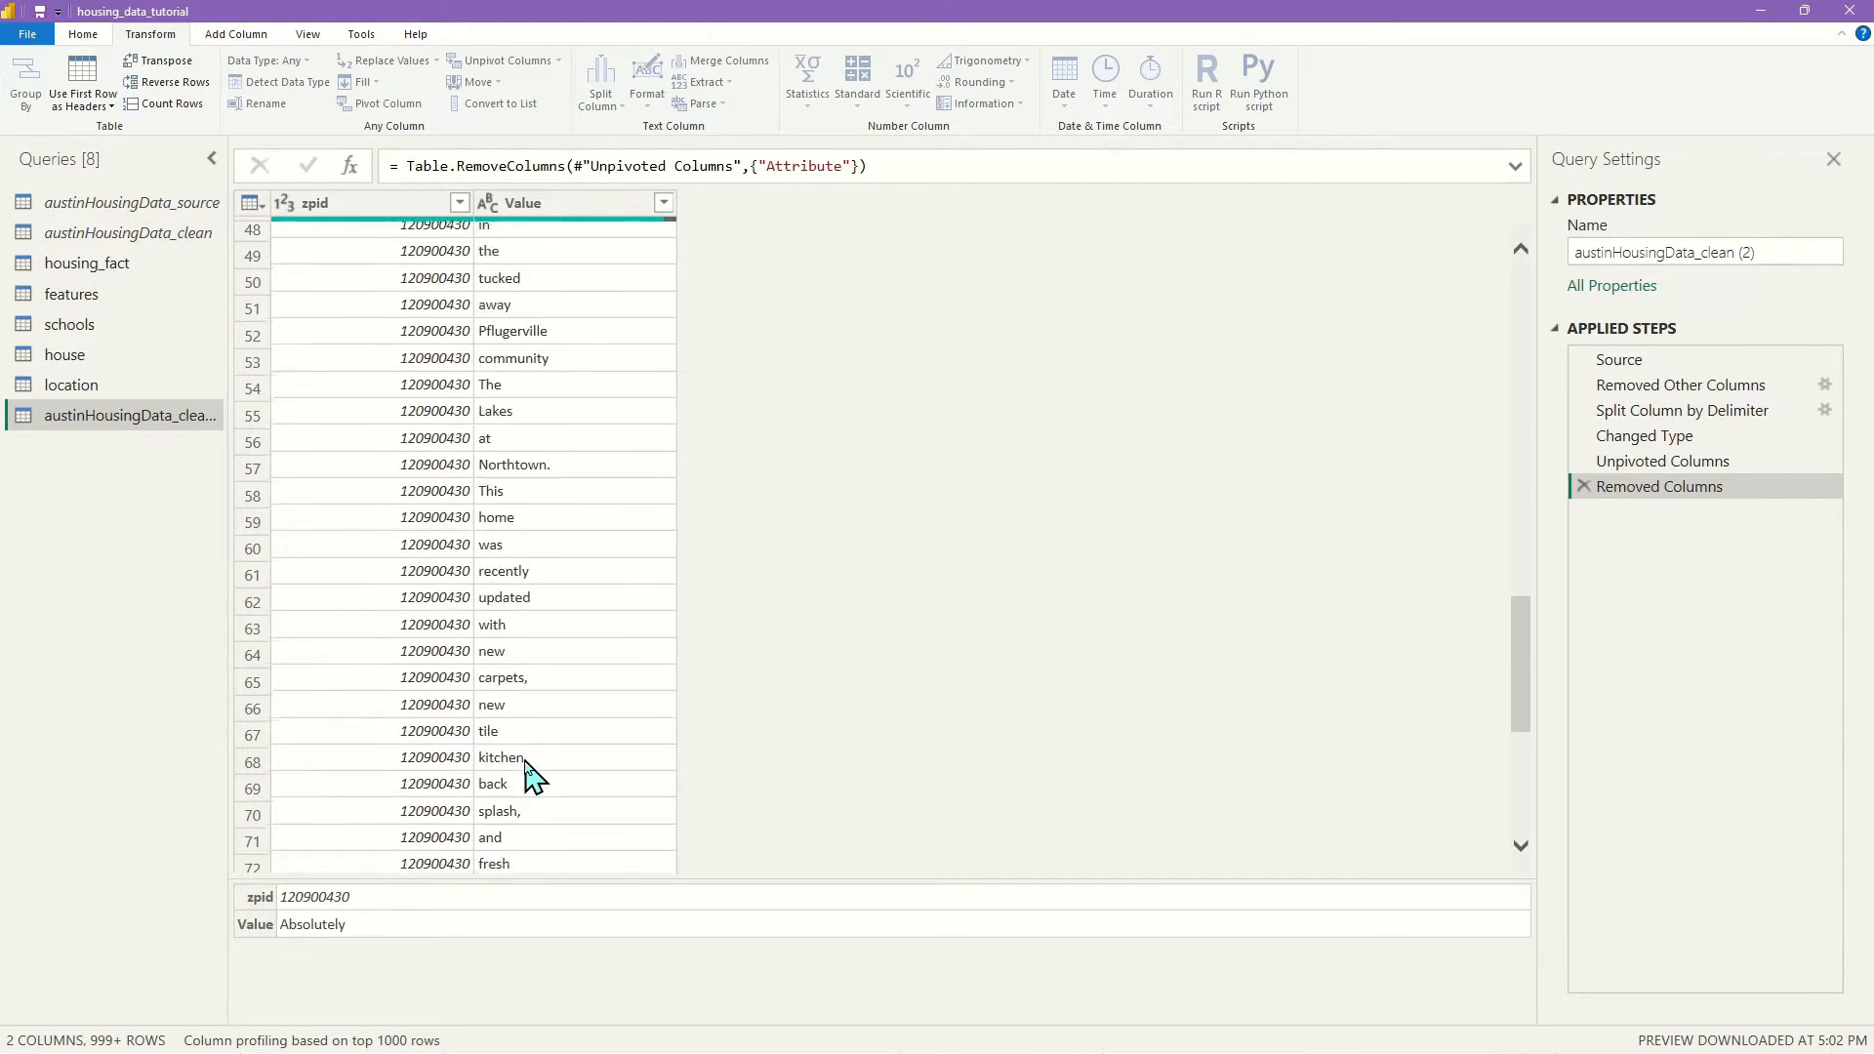
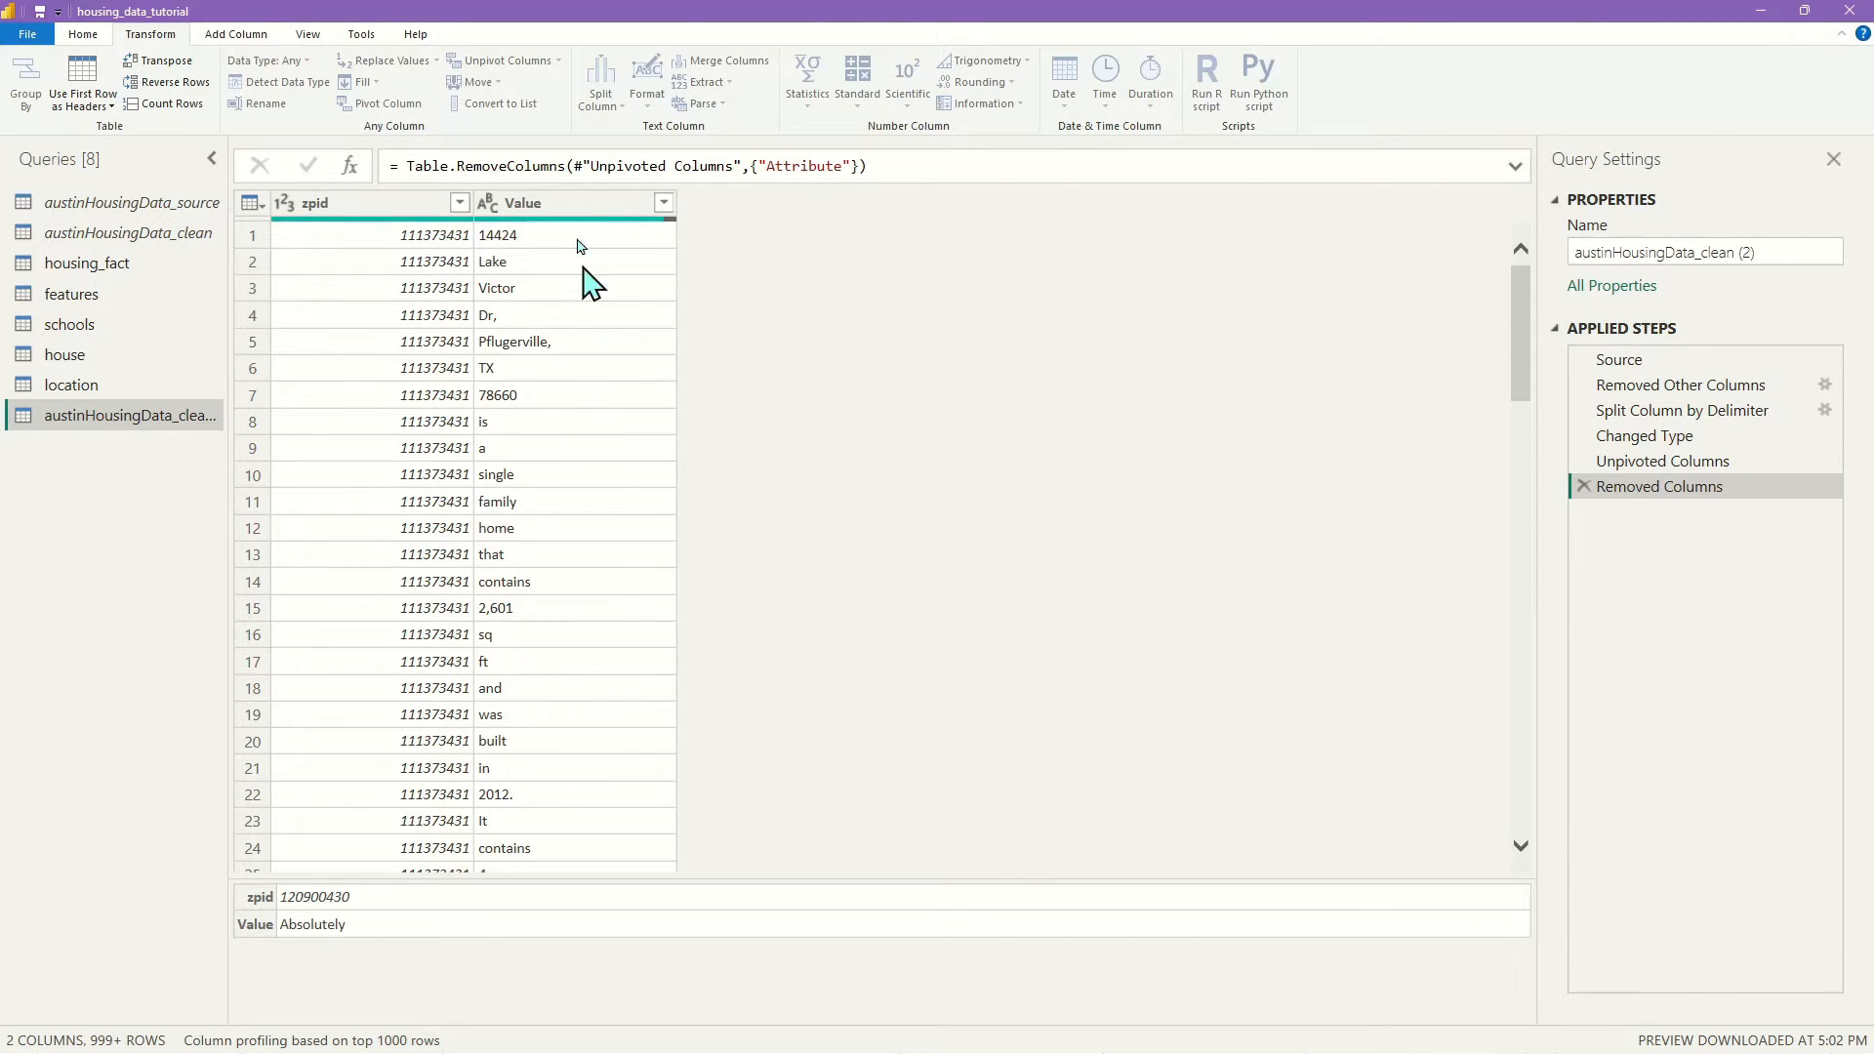
Select the Value column of the word-per-row table
{"action": "left_click", "coordinate": [582, 207]}
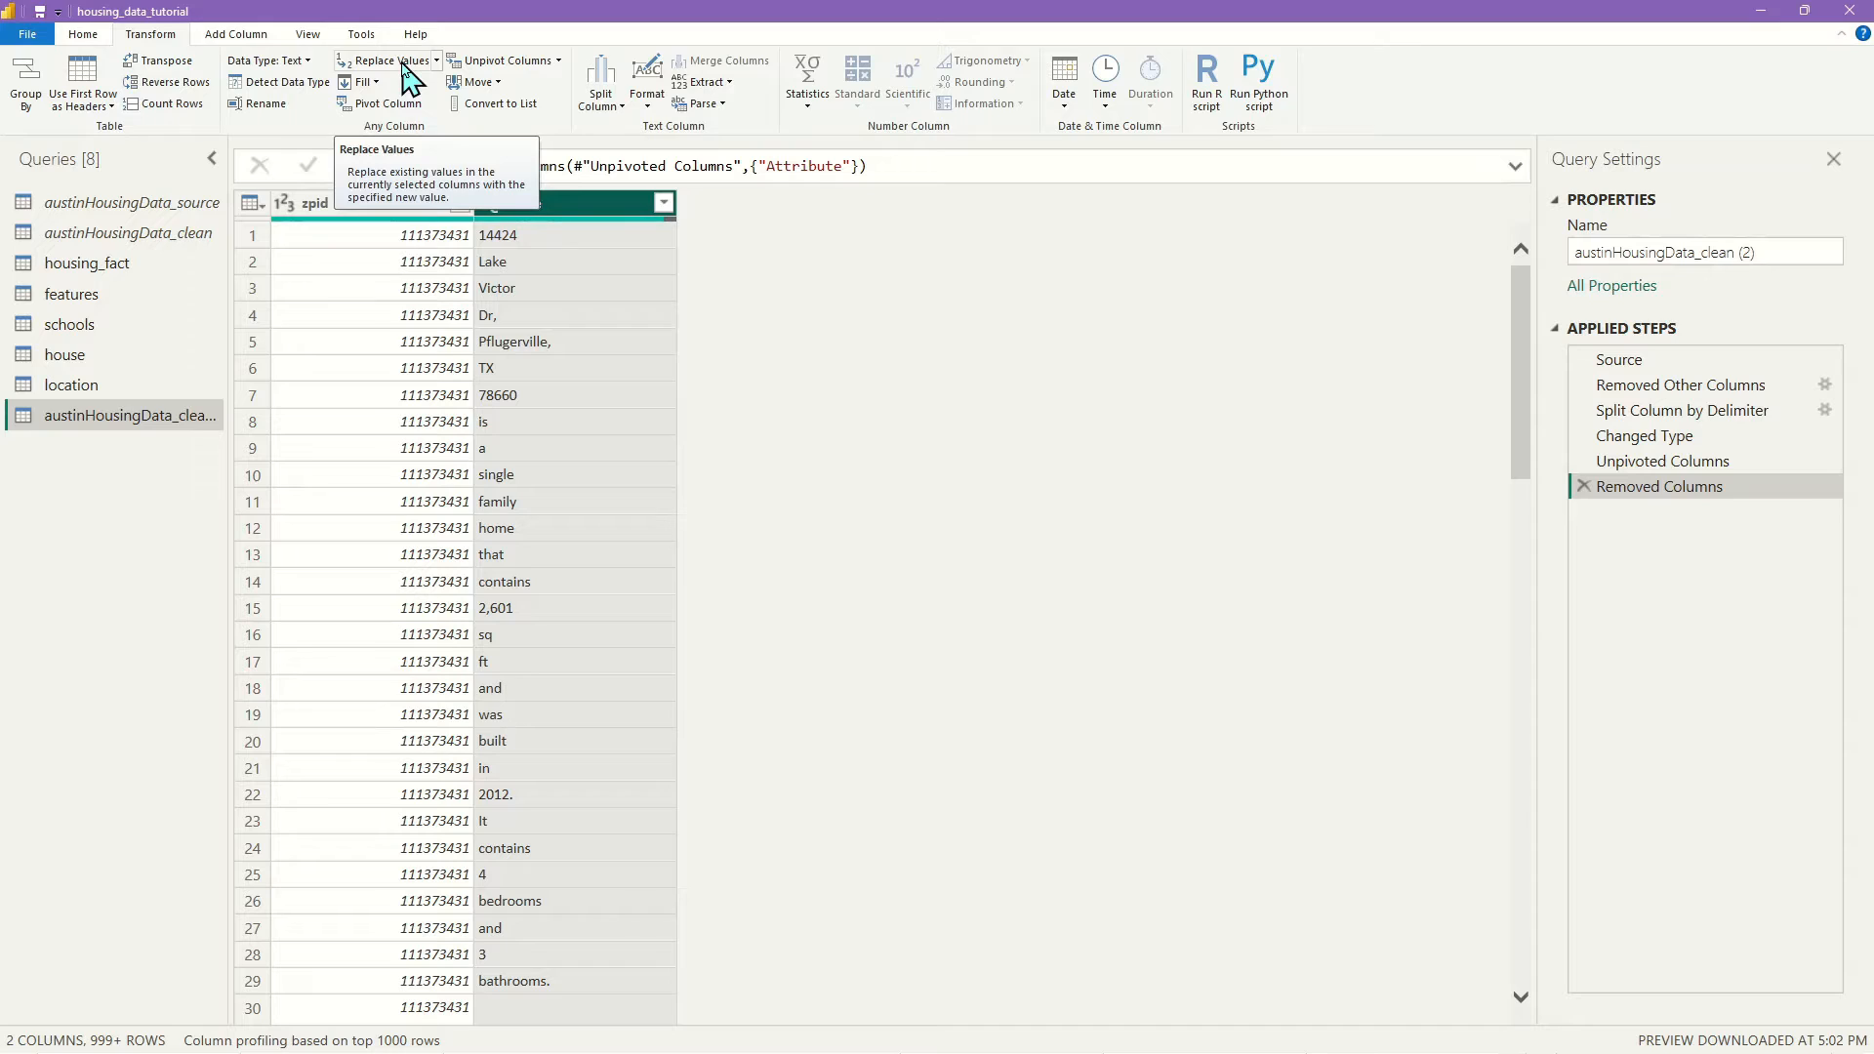
Strip commas, periods, exclamation marks, question marks and # signs from the Value words
{"action": "left_click", "coordinate": [395, 62]}
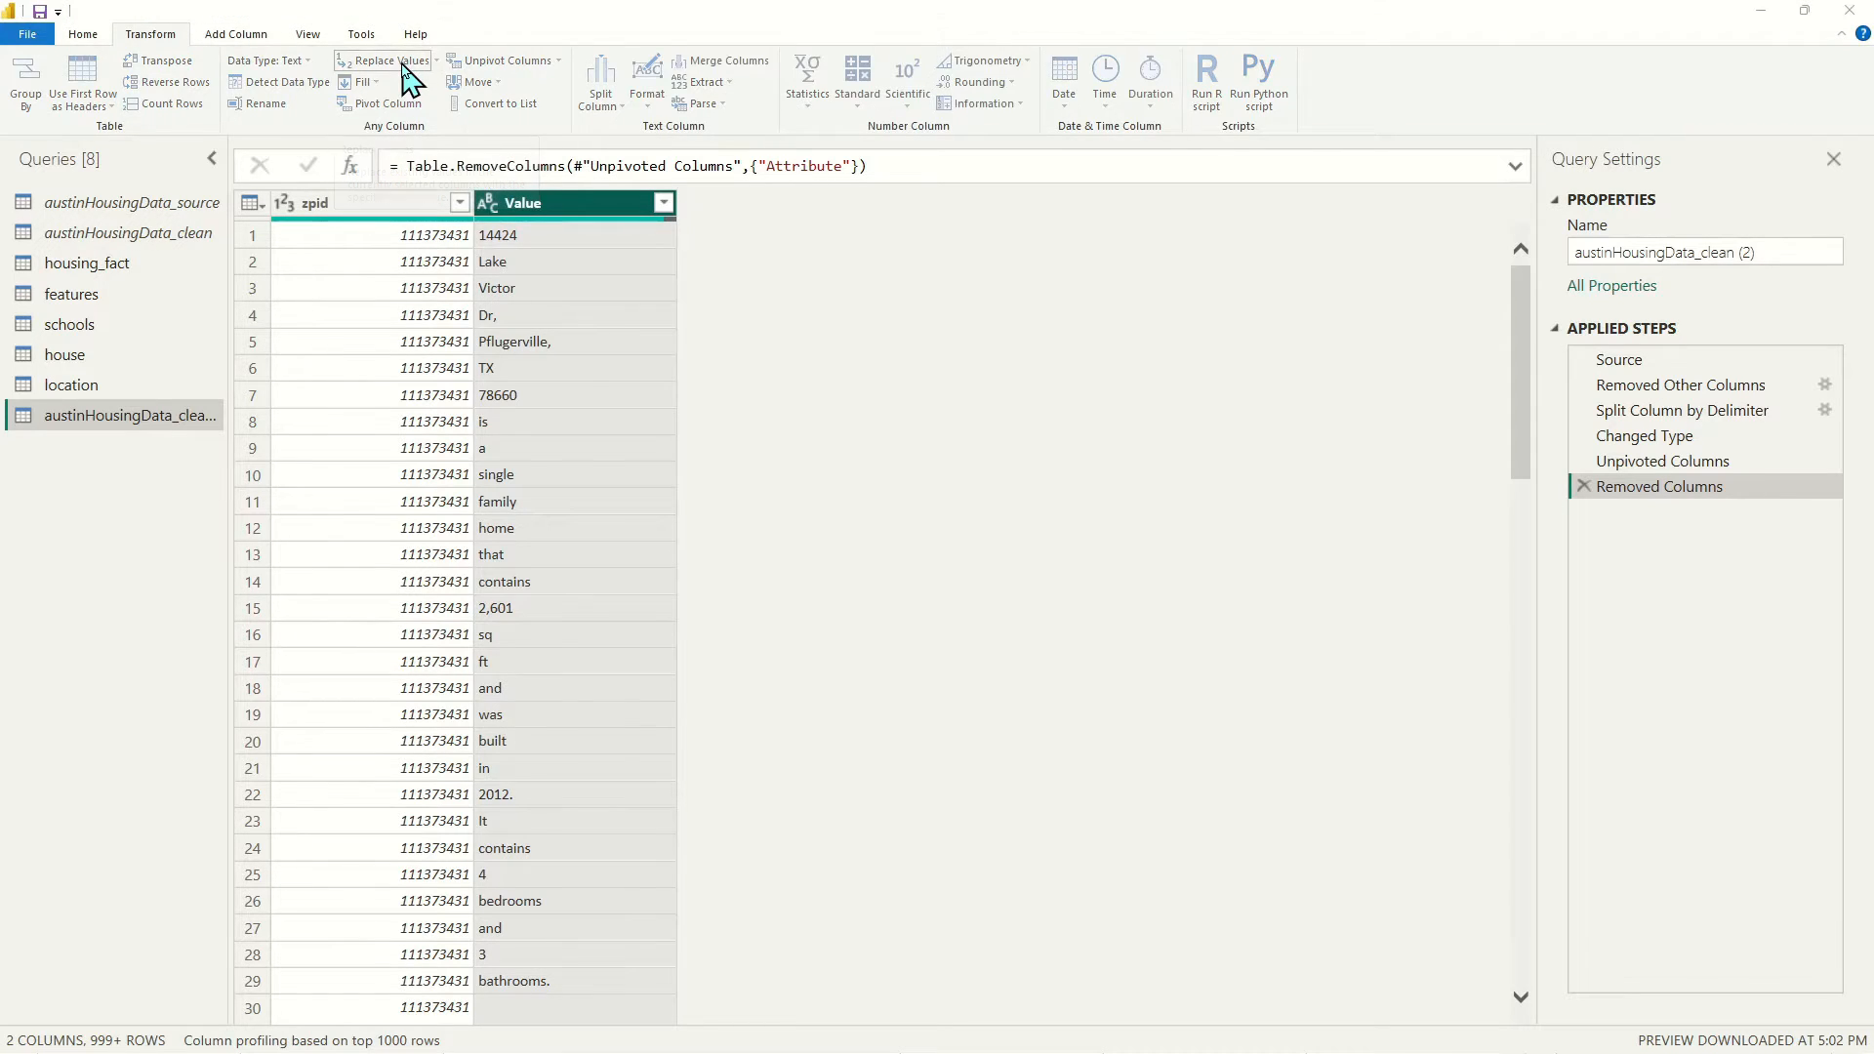
{"action": "left_click", "coordinate": [644, 493]}
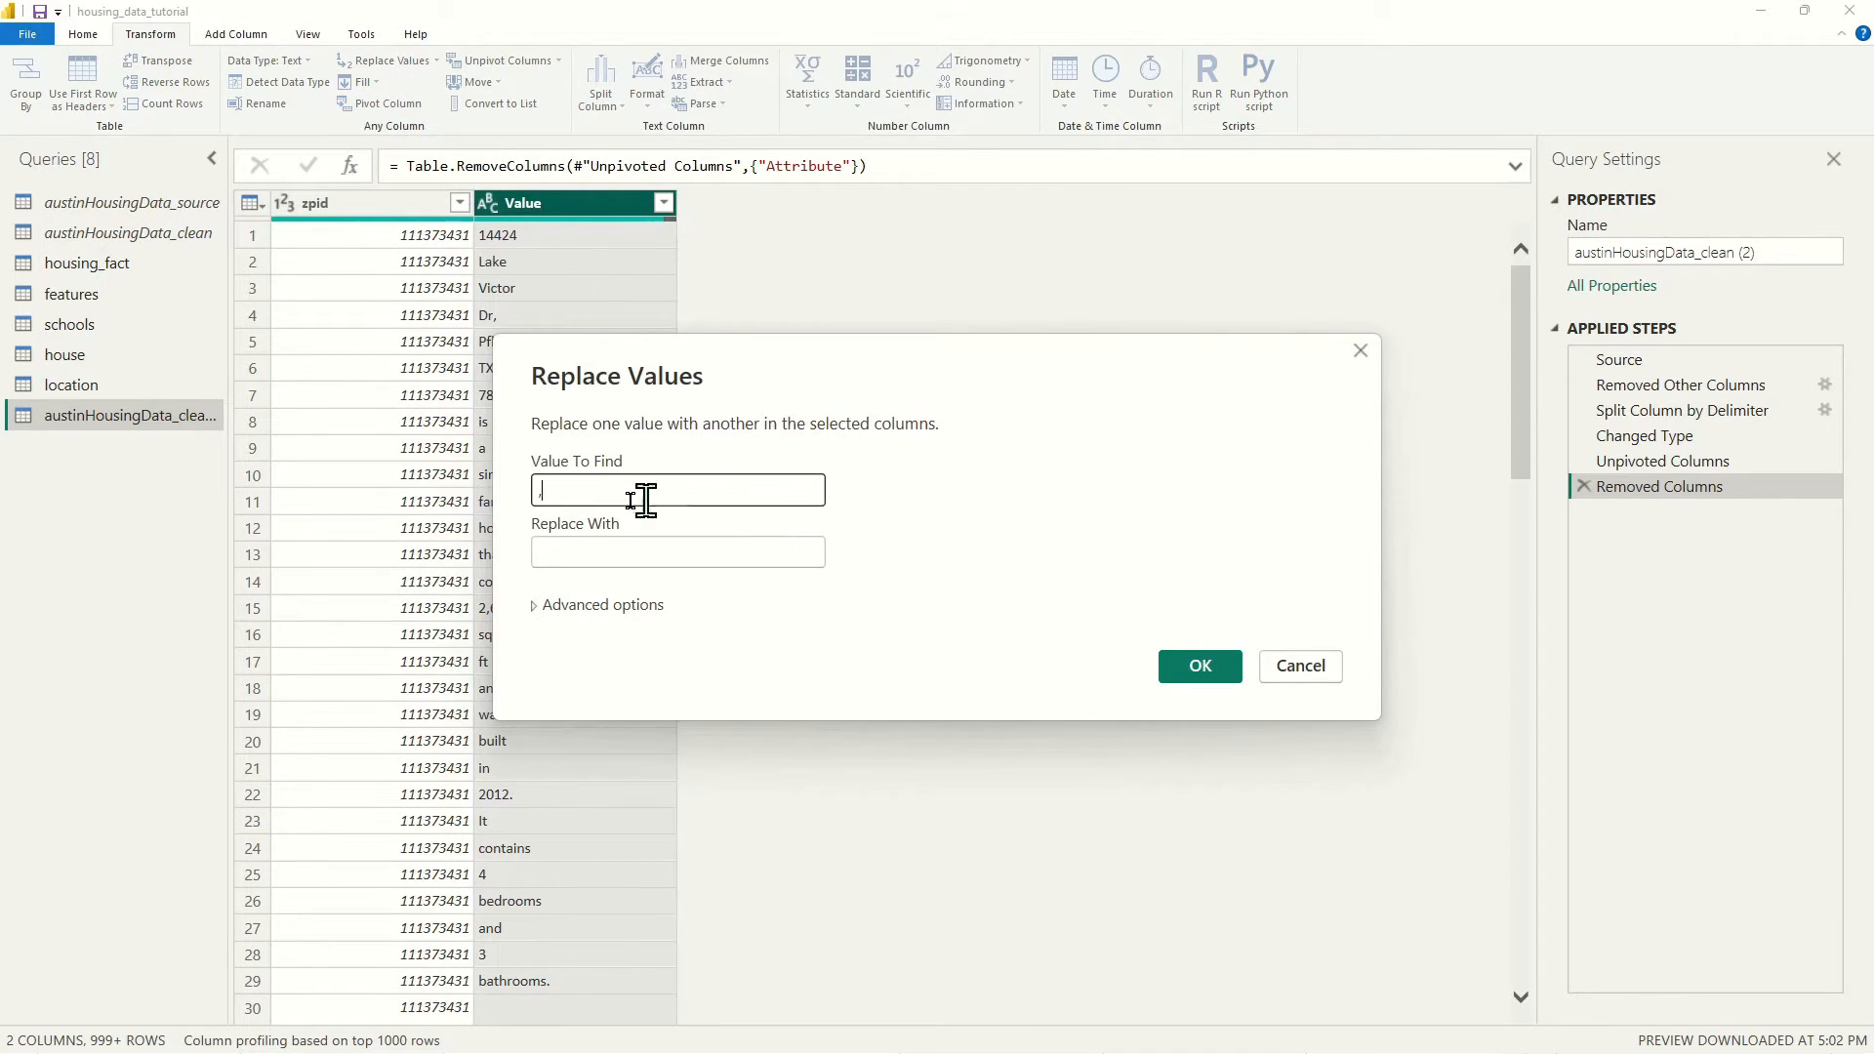
{"action": "type", "text": ","}
{"action": "left_click", "coordinate": [1214, 674]}
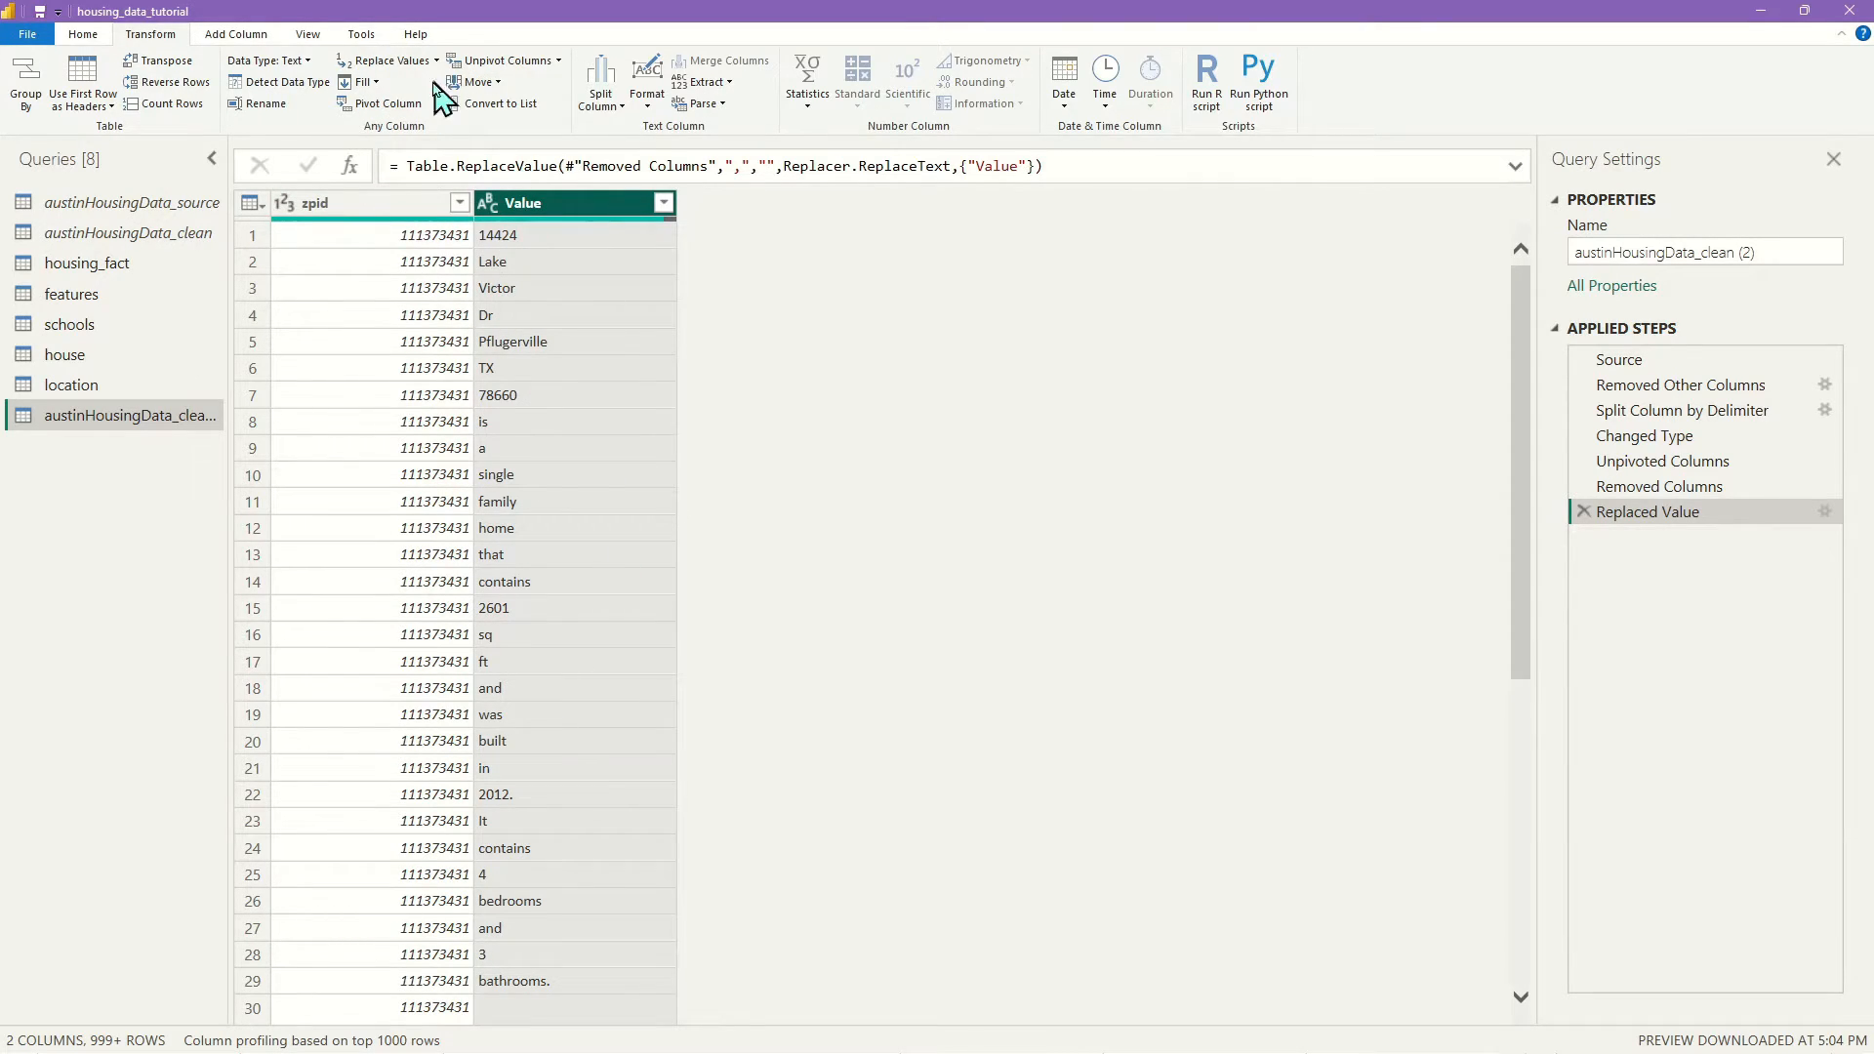
{"action": "left_click", "coordinate": [398, 64]}
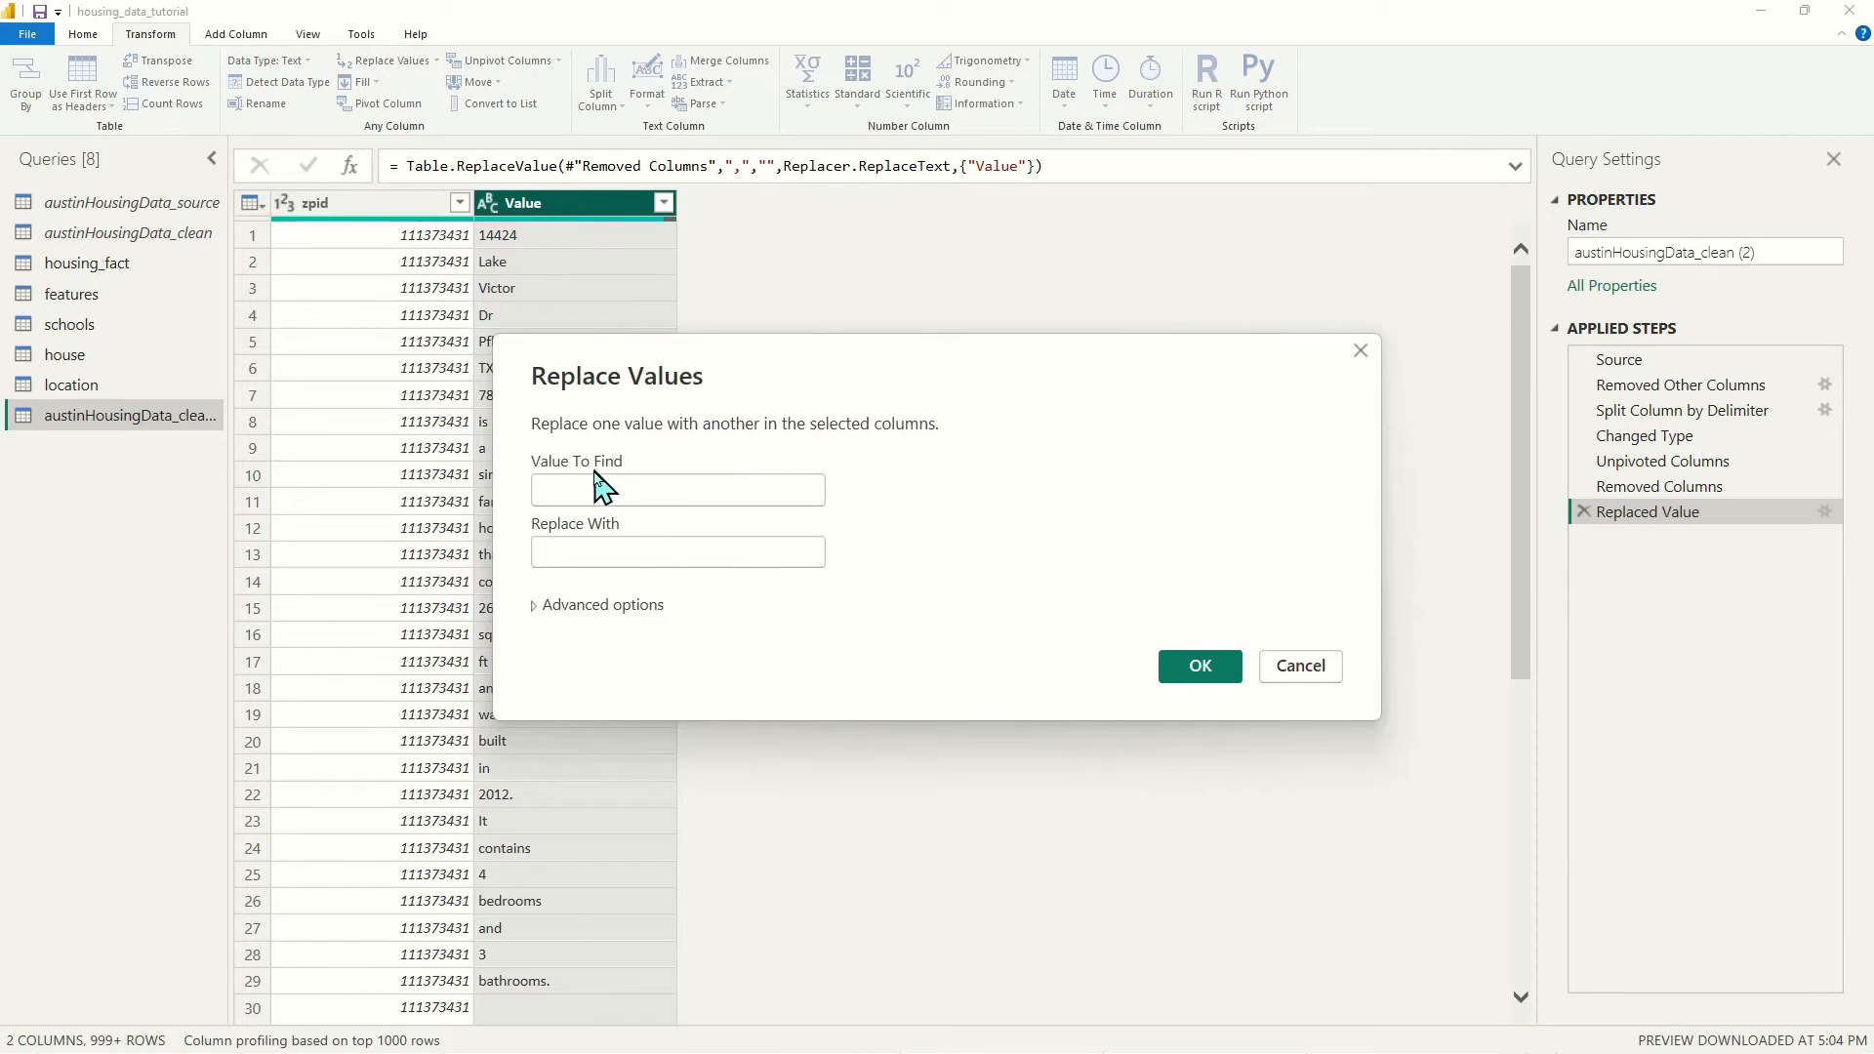
{"action": "left_click", "coordinate": [628, 501]}
{"action": "type", "text": "."}
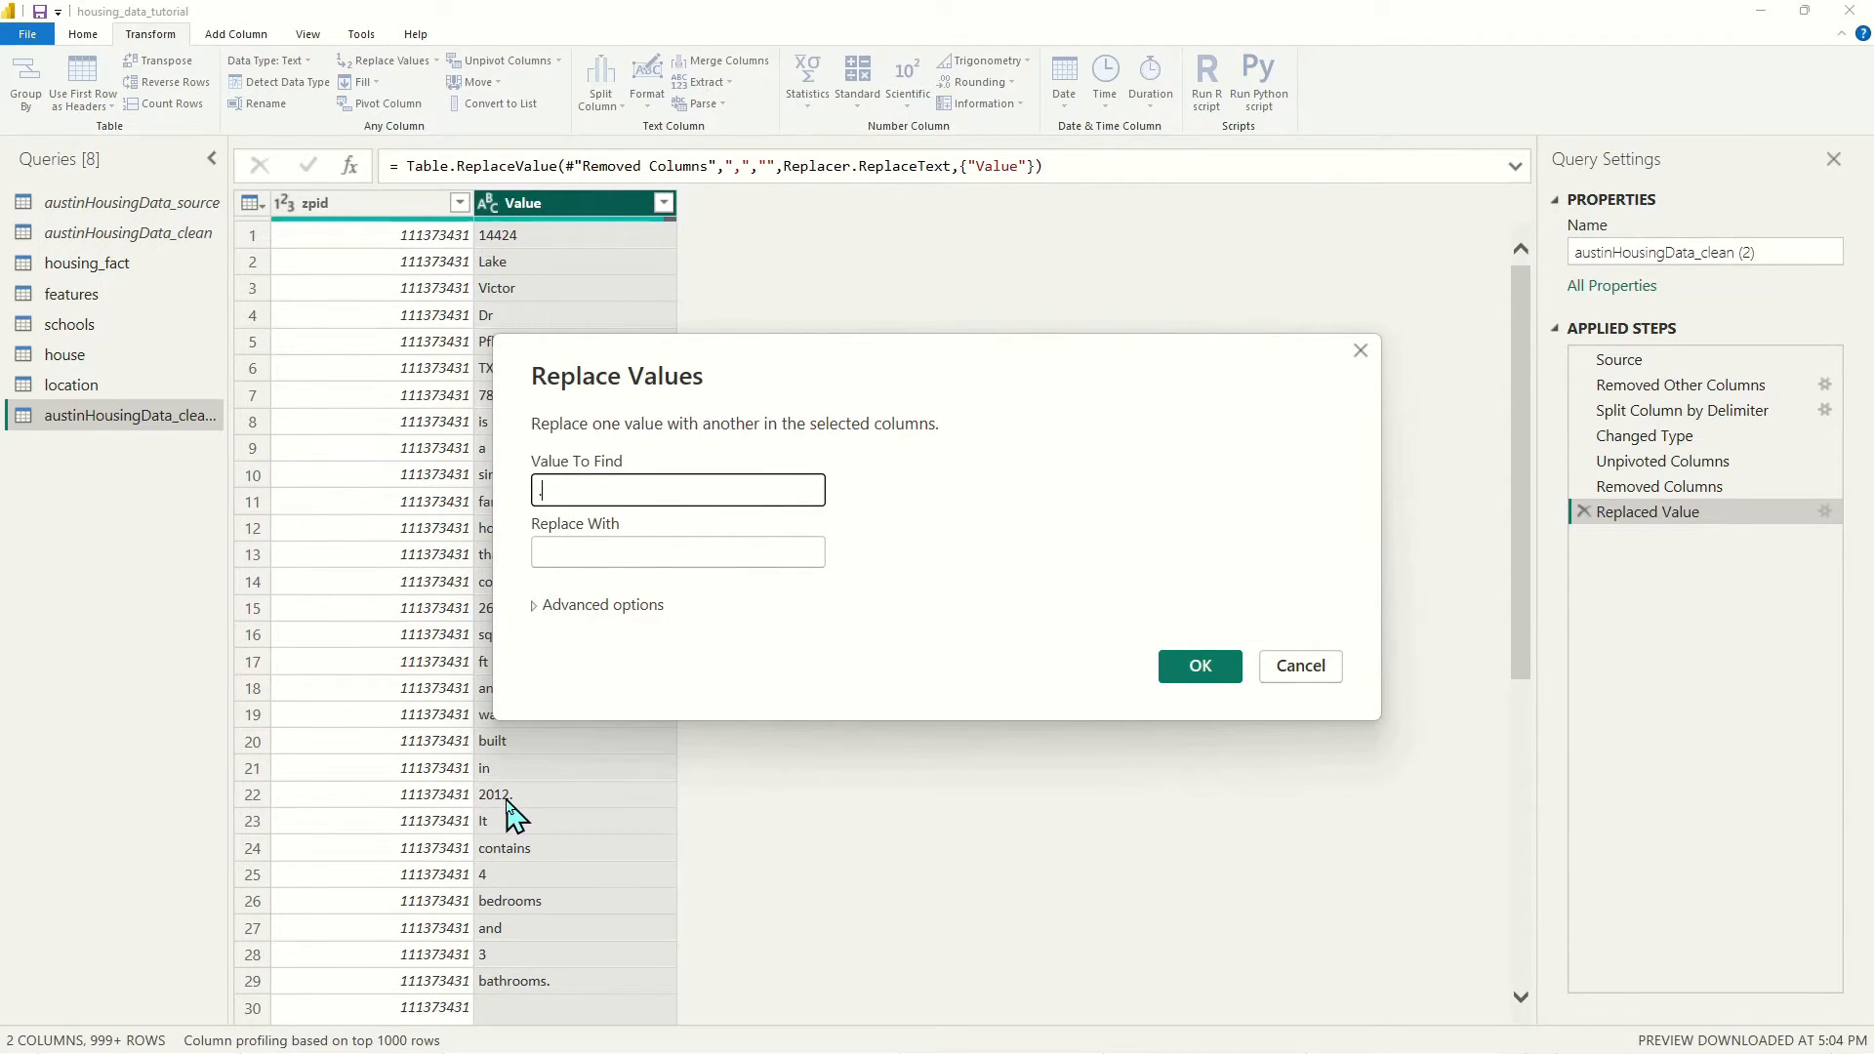
{"action": "left_click", "coordinate": [1200, 671]}
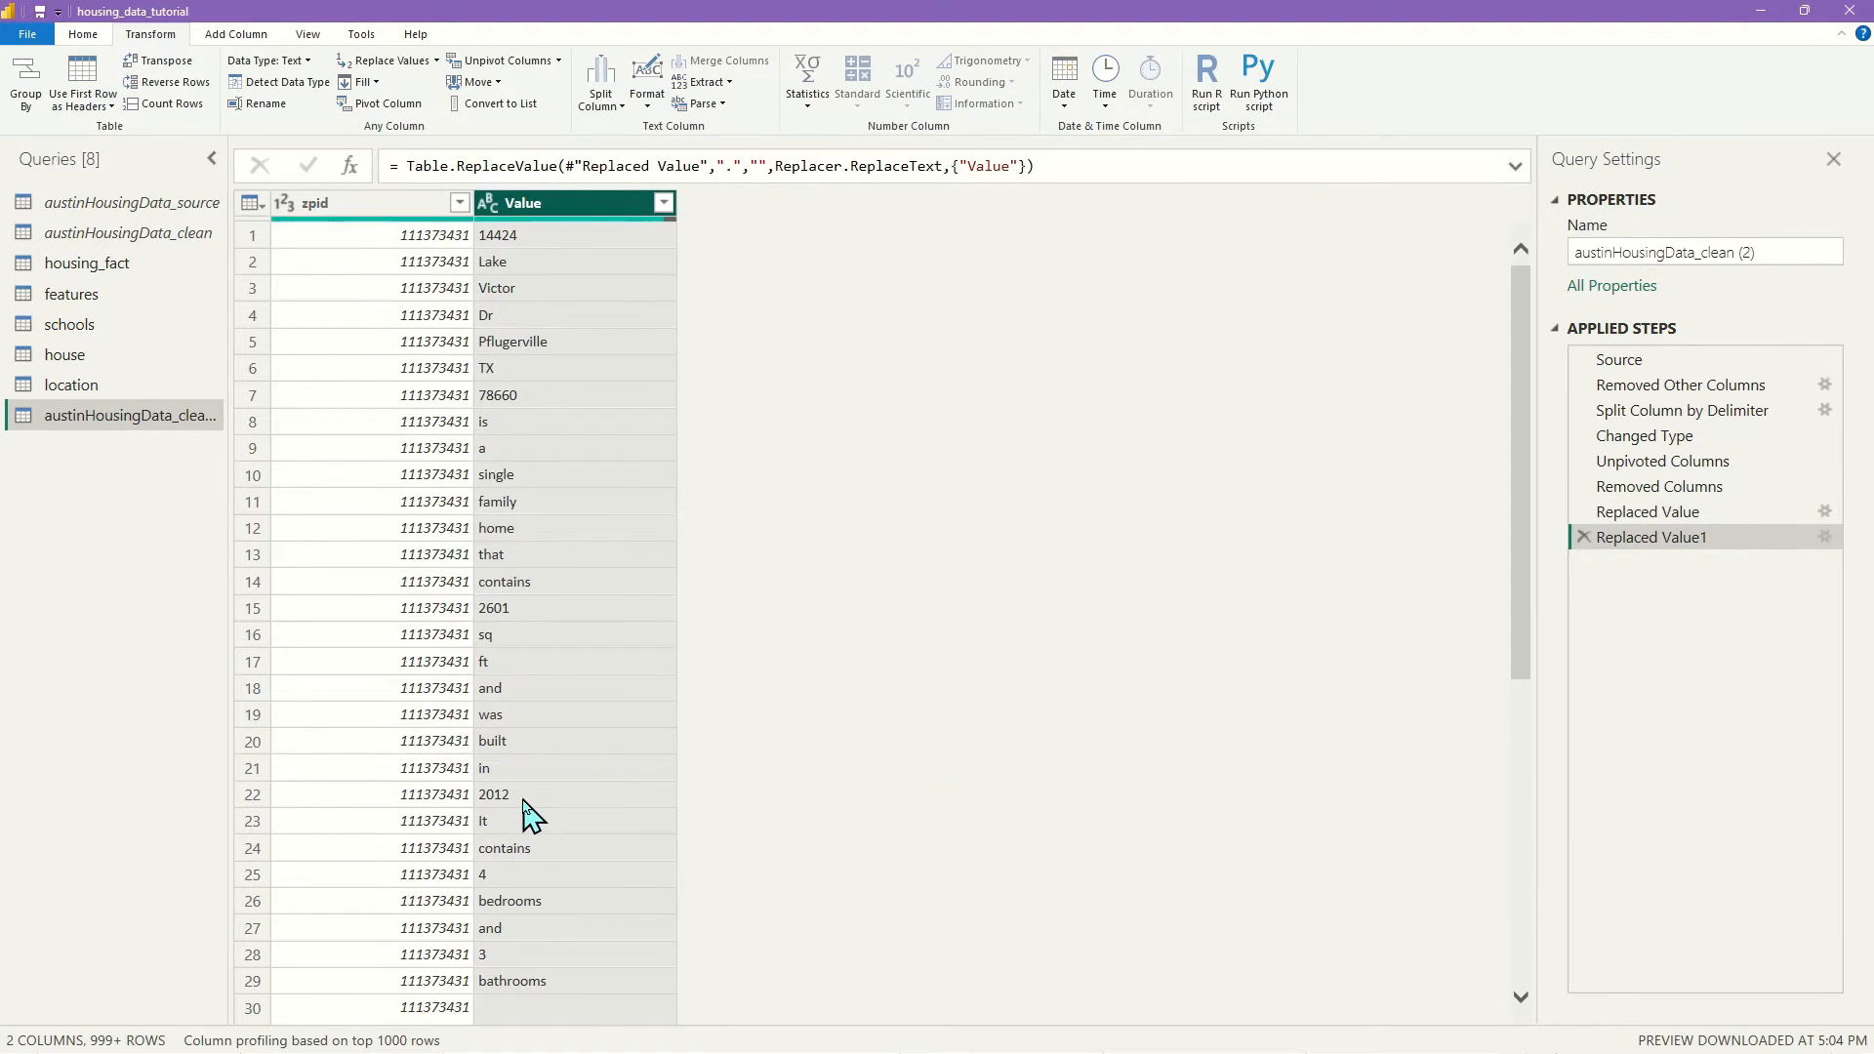
{"action": "left_click", "coordinate": [388, 61]}
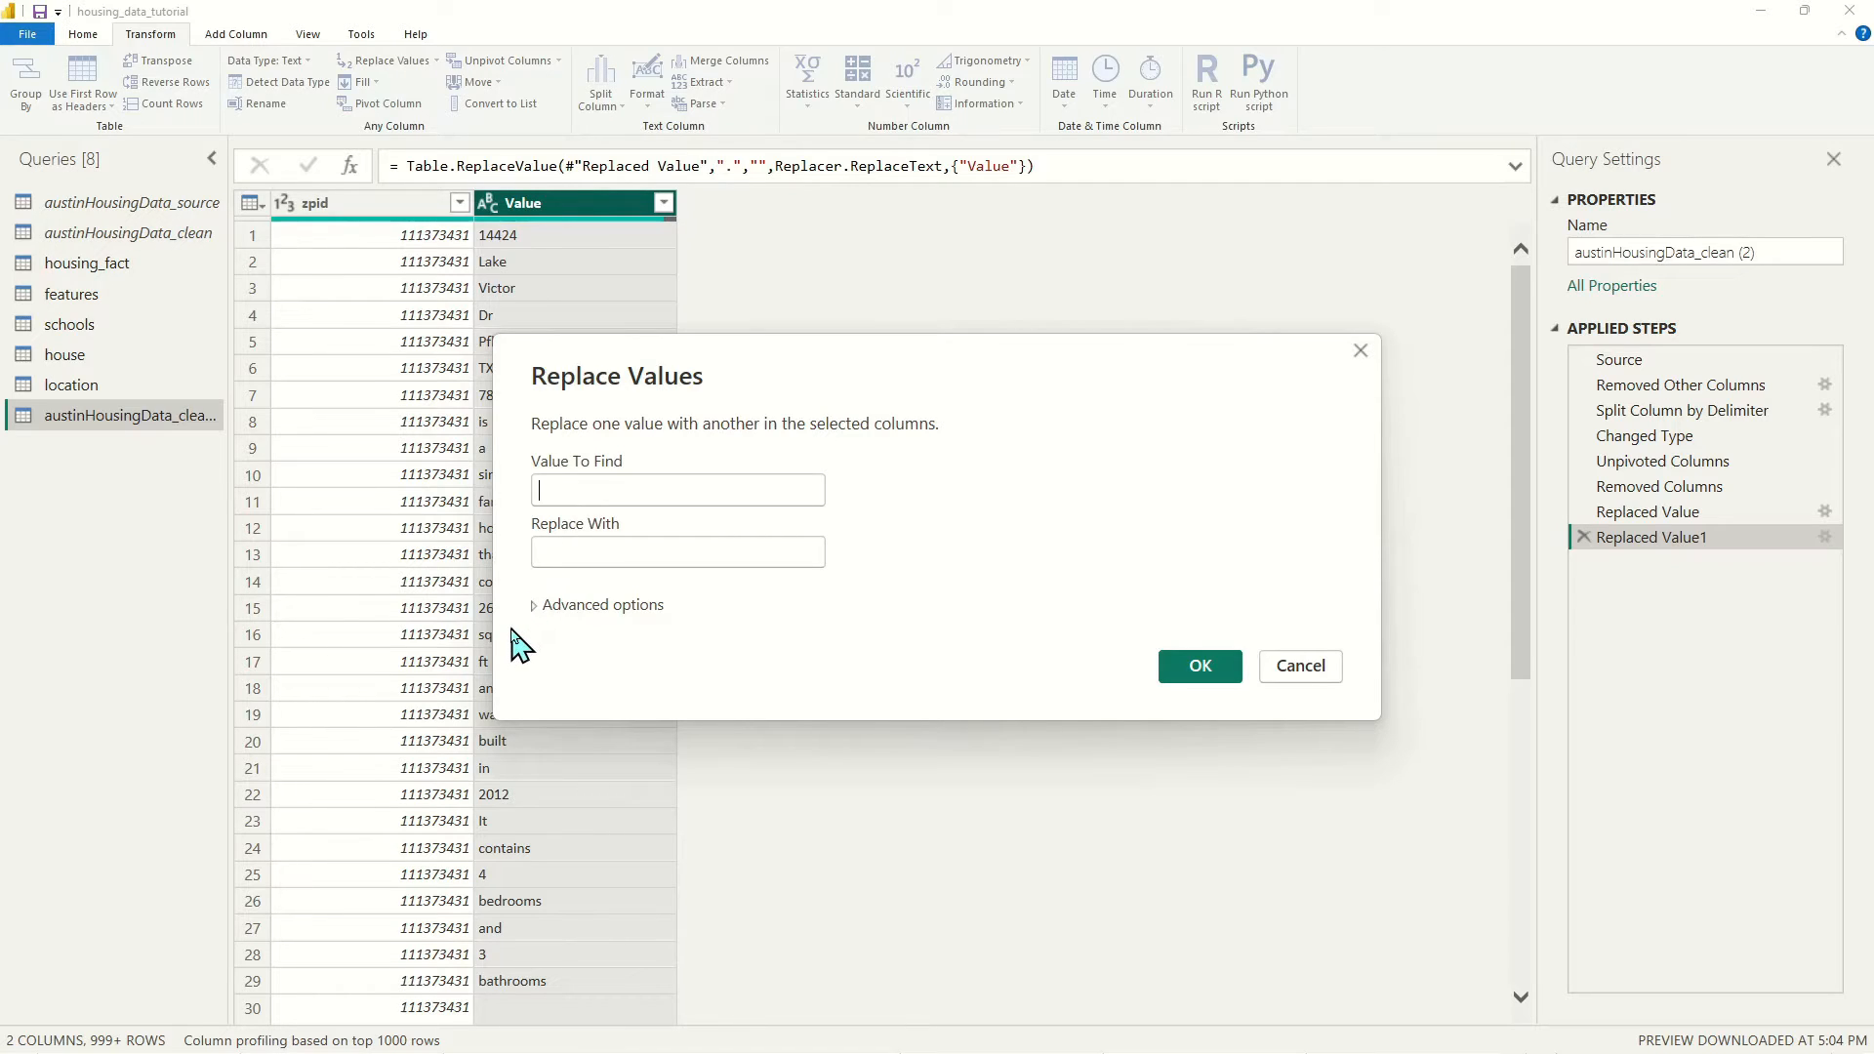
{"action": "type", "text": "!"}
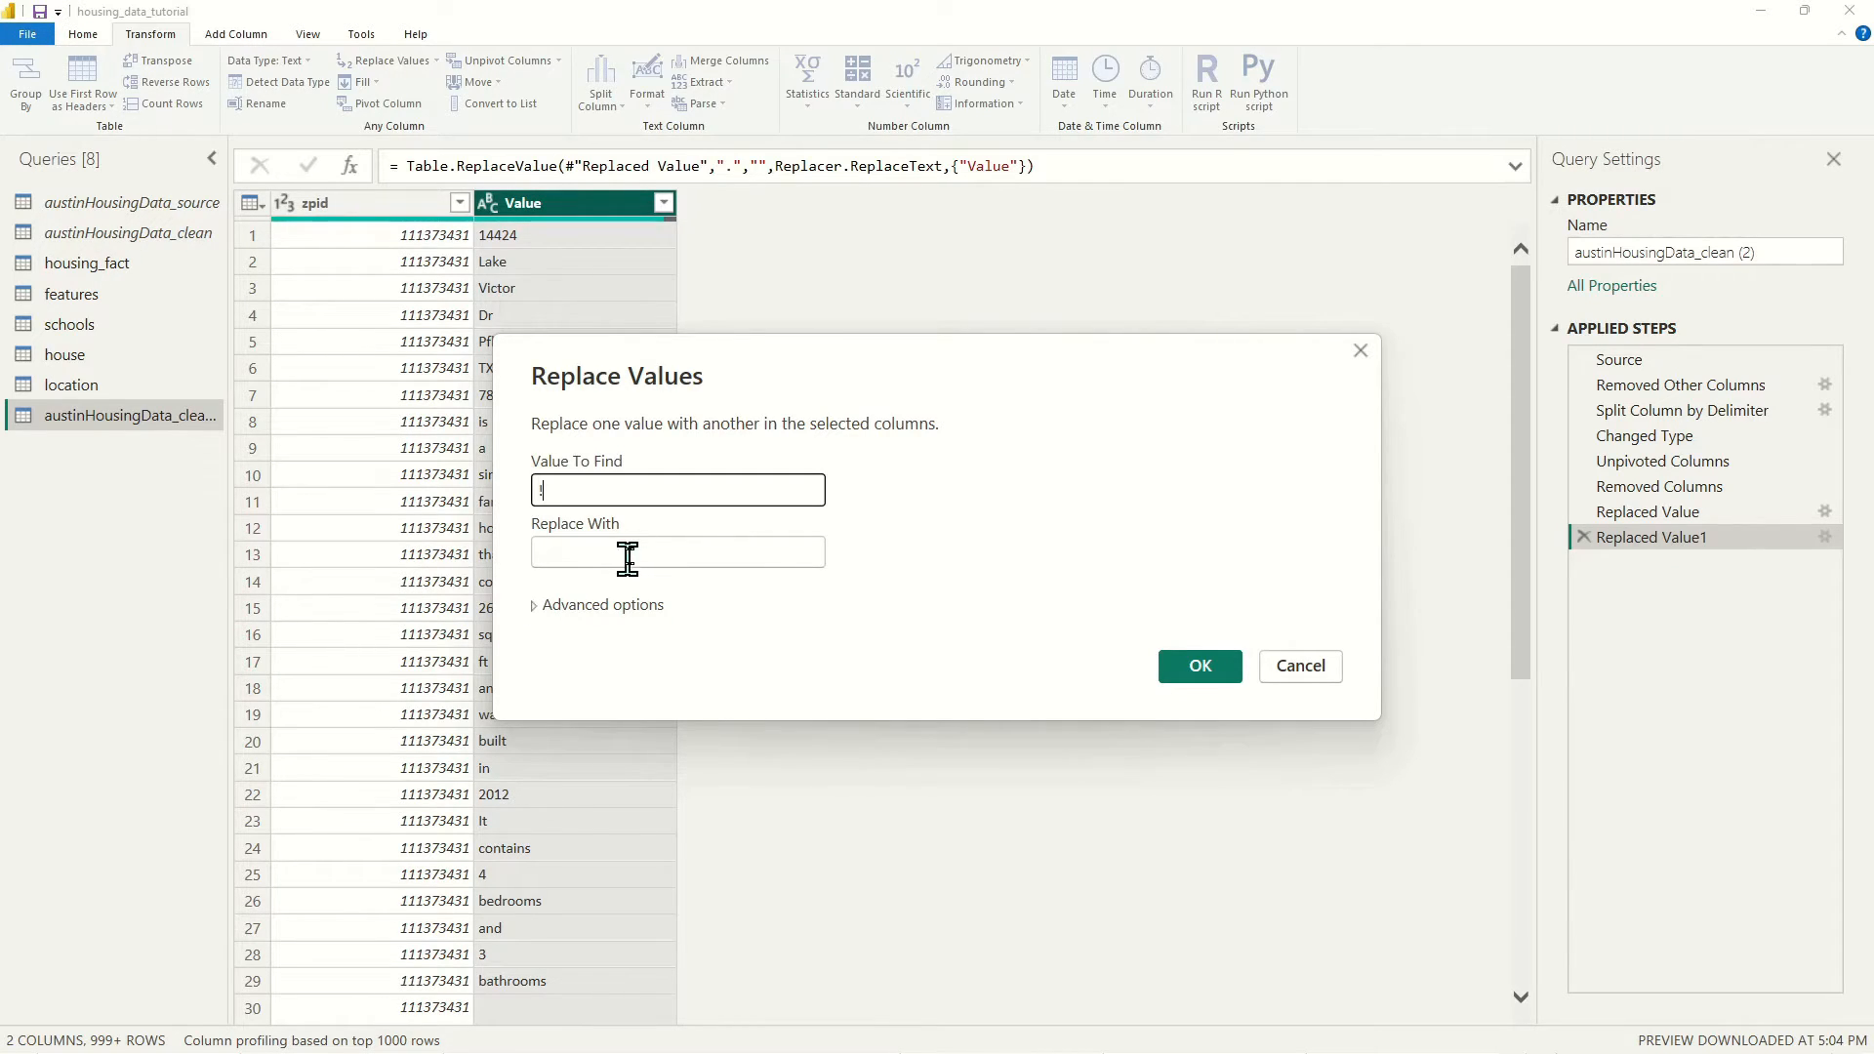
{"action": "left_click", "coordinate": [1203, 668]}
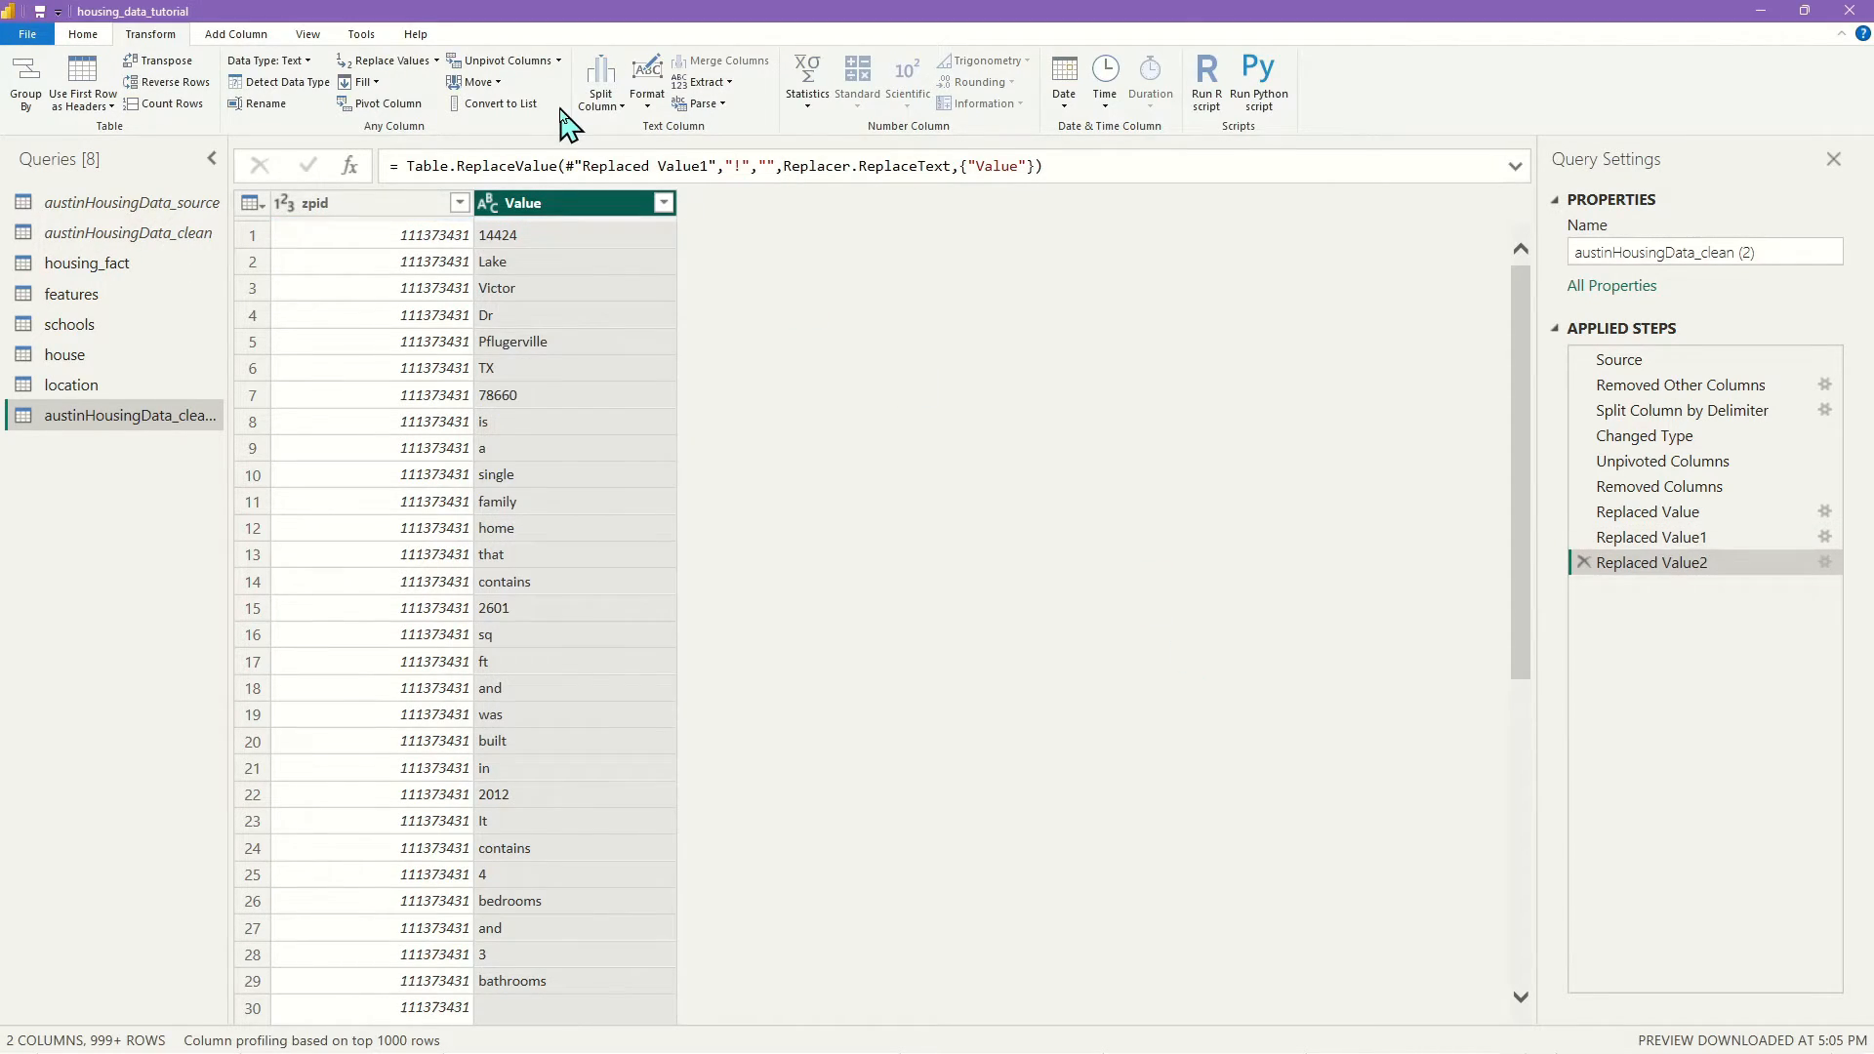
{"action": "left_click", "coordinate": [391, 70]}
{"action": "left_click", "coordinate": [598, 491]}
{"action": "type", "text": "?"}
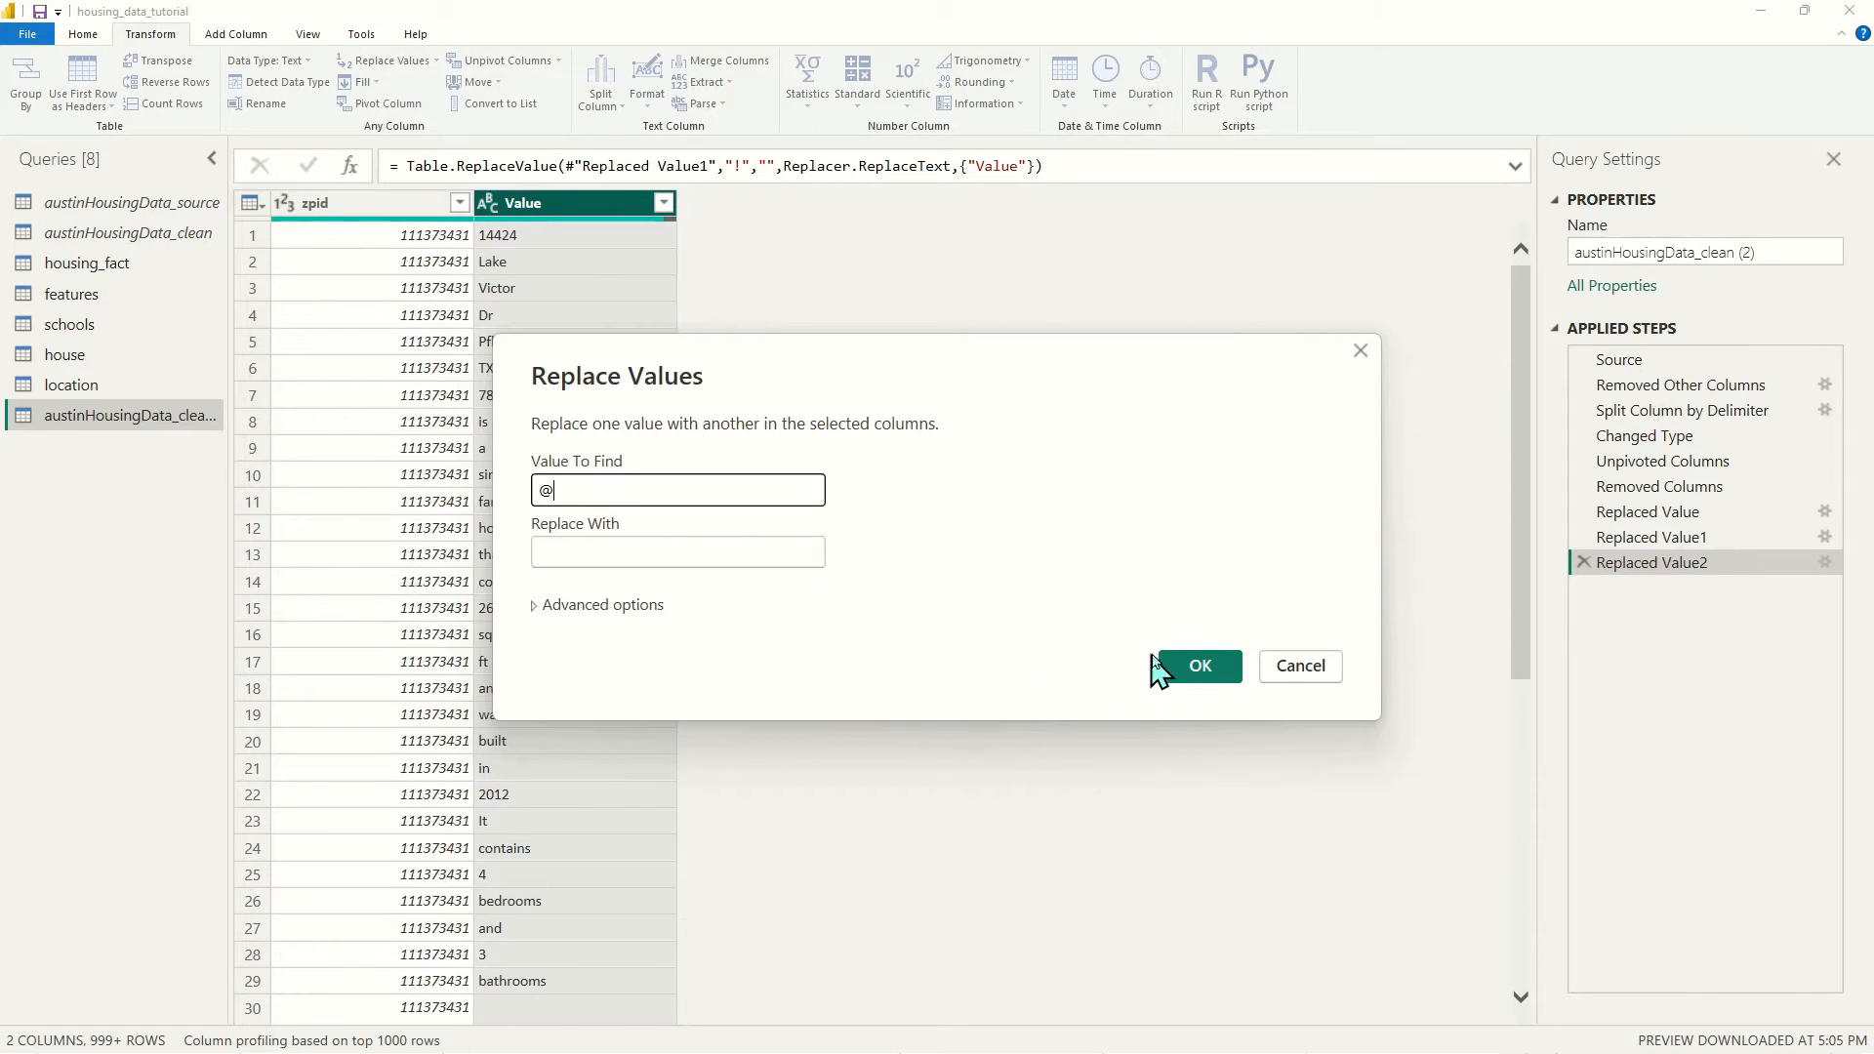
{"action": "left_click", "coordinate": [1162, 668]}
{"action": "left_click", "coordinate": [394, 70]}
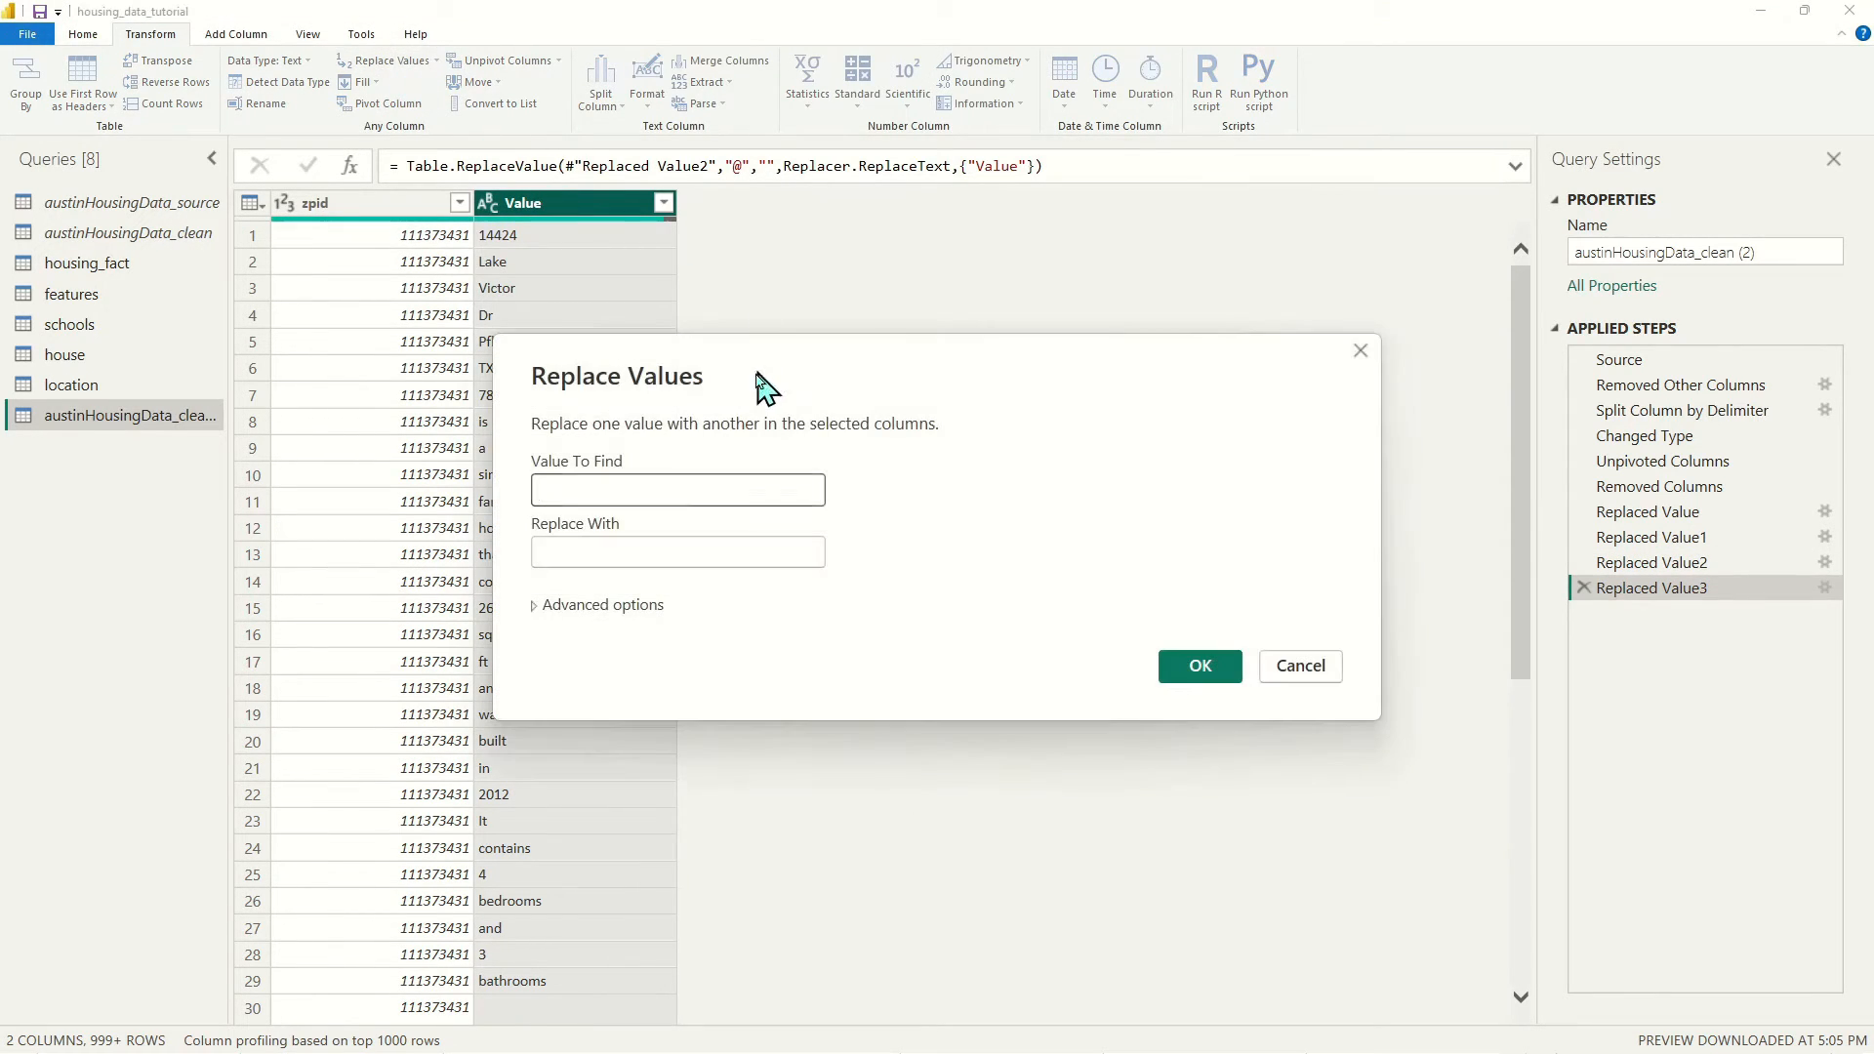
{"action": "type", "text": "#"}
{"action": "left_click", "coordinate": [1210, 673]}
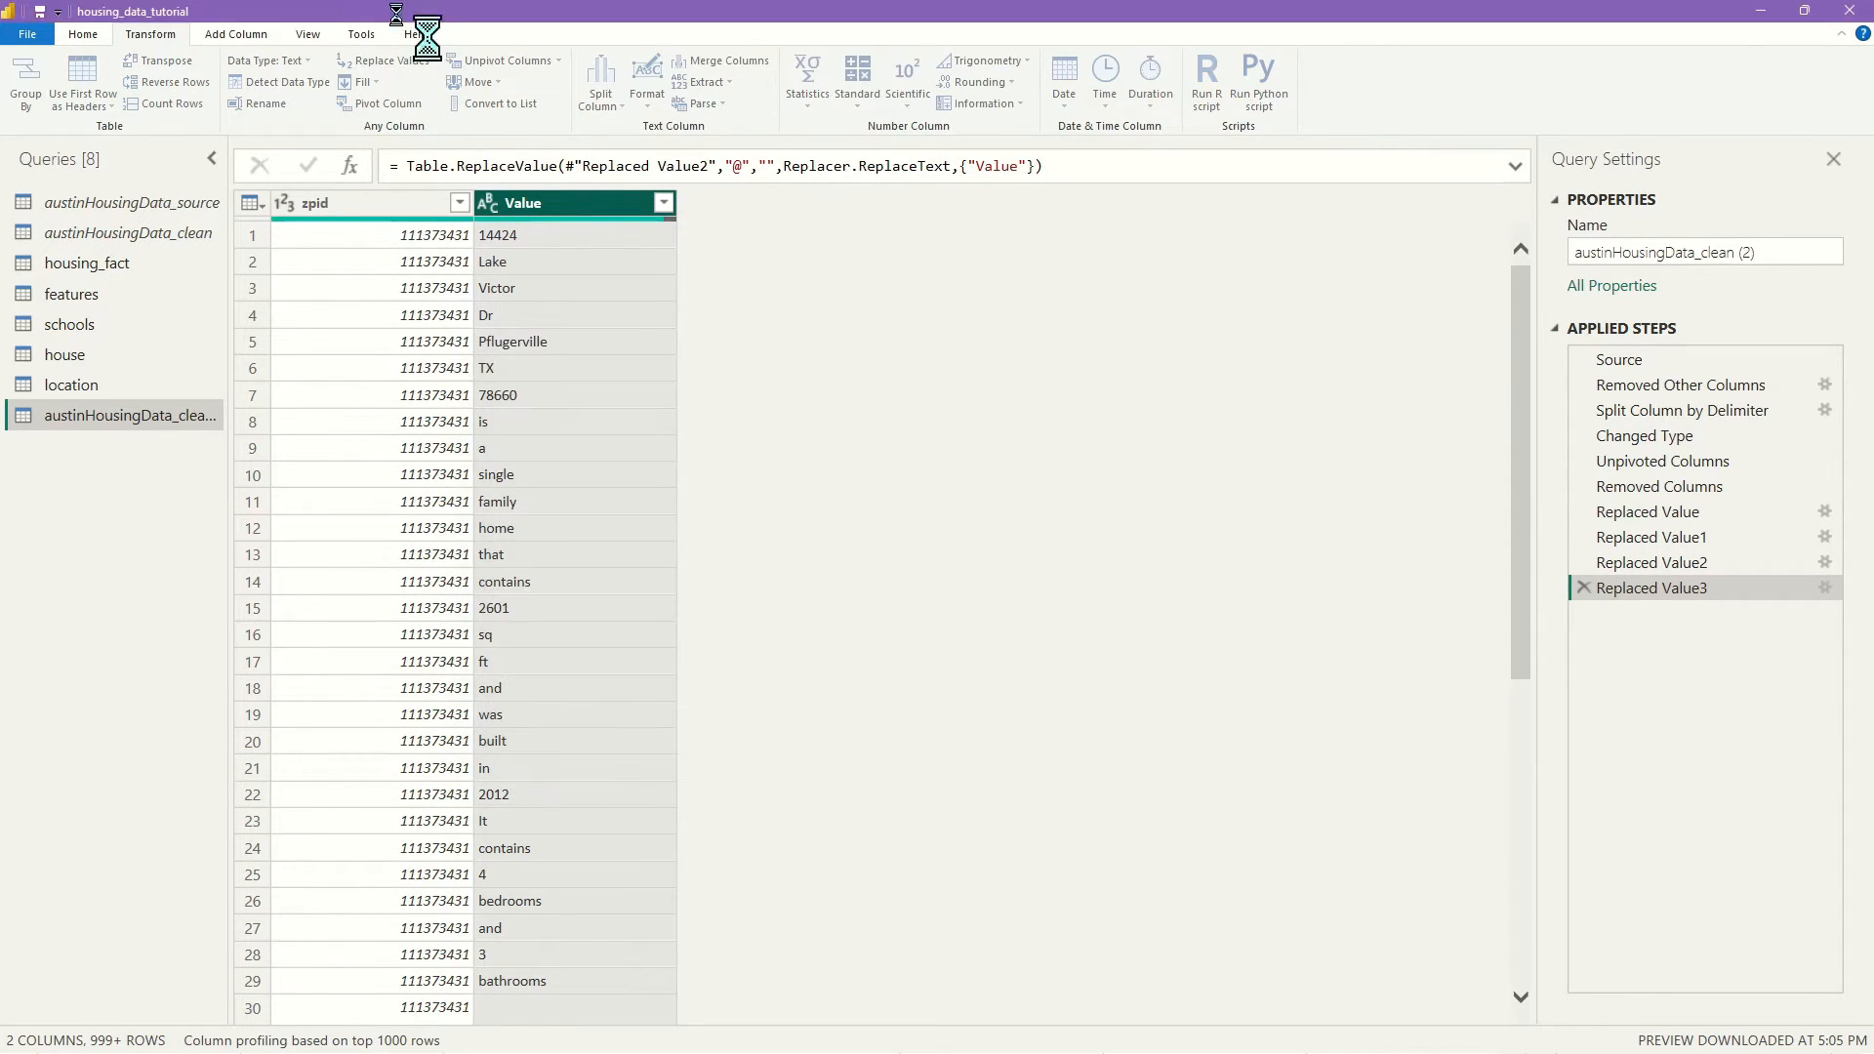
Replace $, %, ^, & and apostrophe characters in the Value words with nothing
{"action": "left_click", "coordinate": [385, 64]}
{"action": "type", "text": "$"}
{"action": "left_click", "coordinate": [1172, 668]}
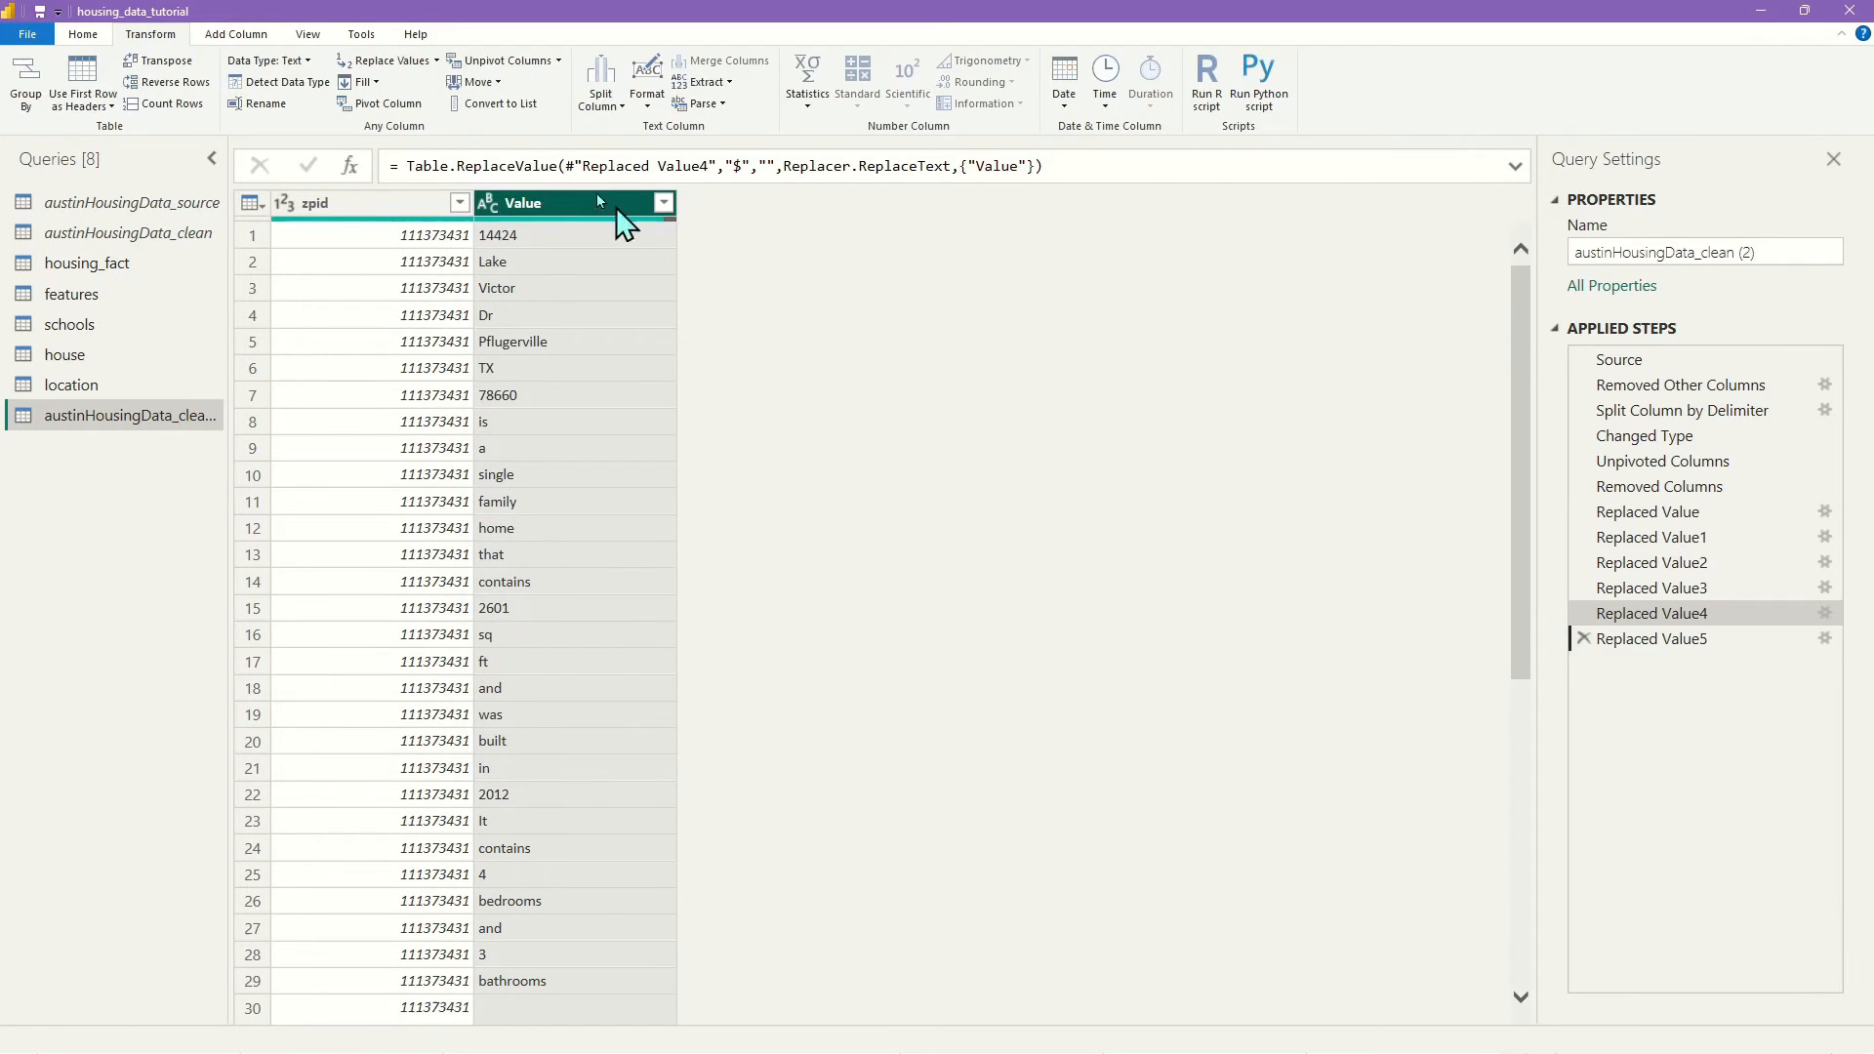
{"action": "left_click", "coordinate": [386, 62]}
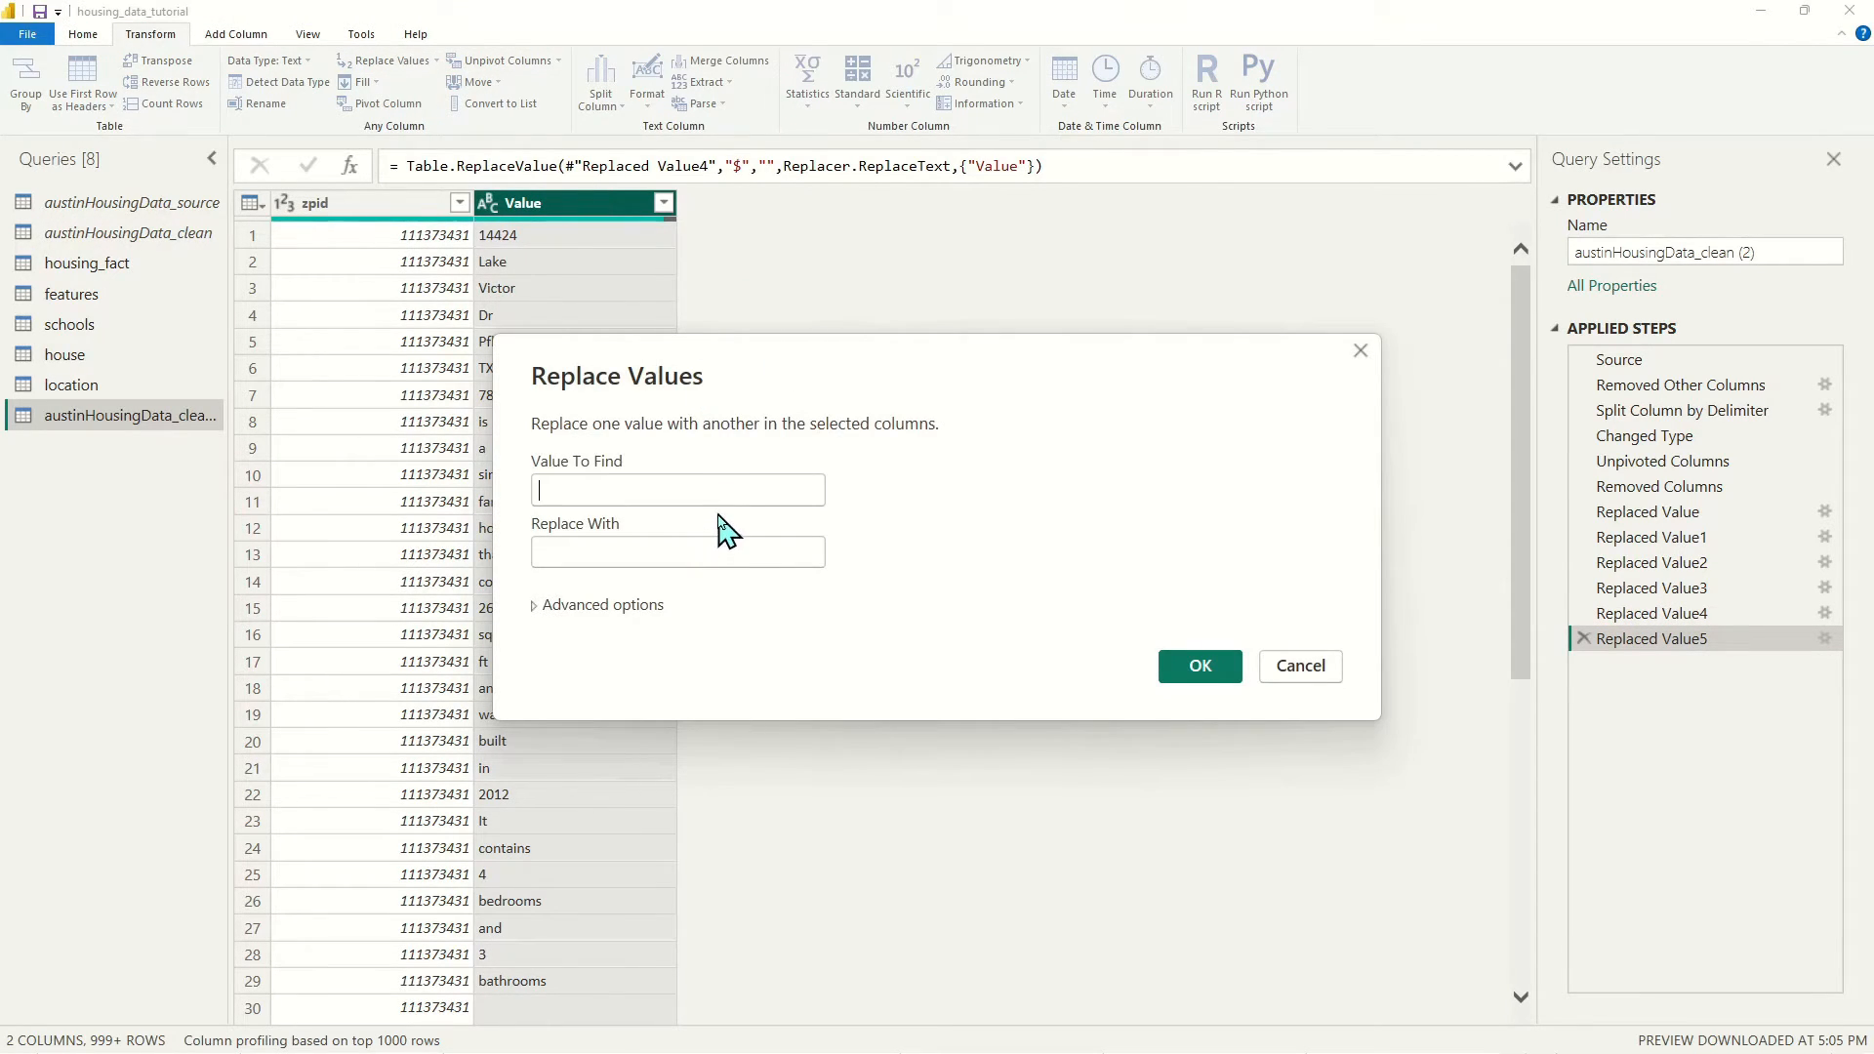
{"action": "type", "text": "%"}
{"action": "left_click", "coordinate": [1172, 671]}
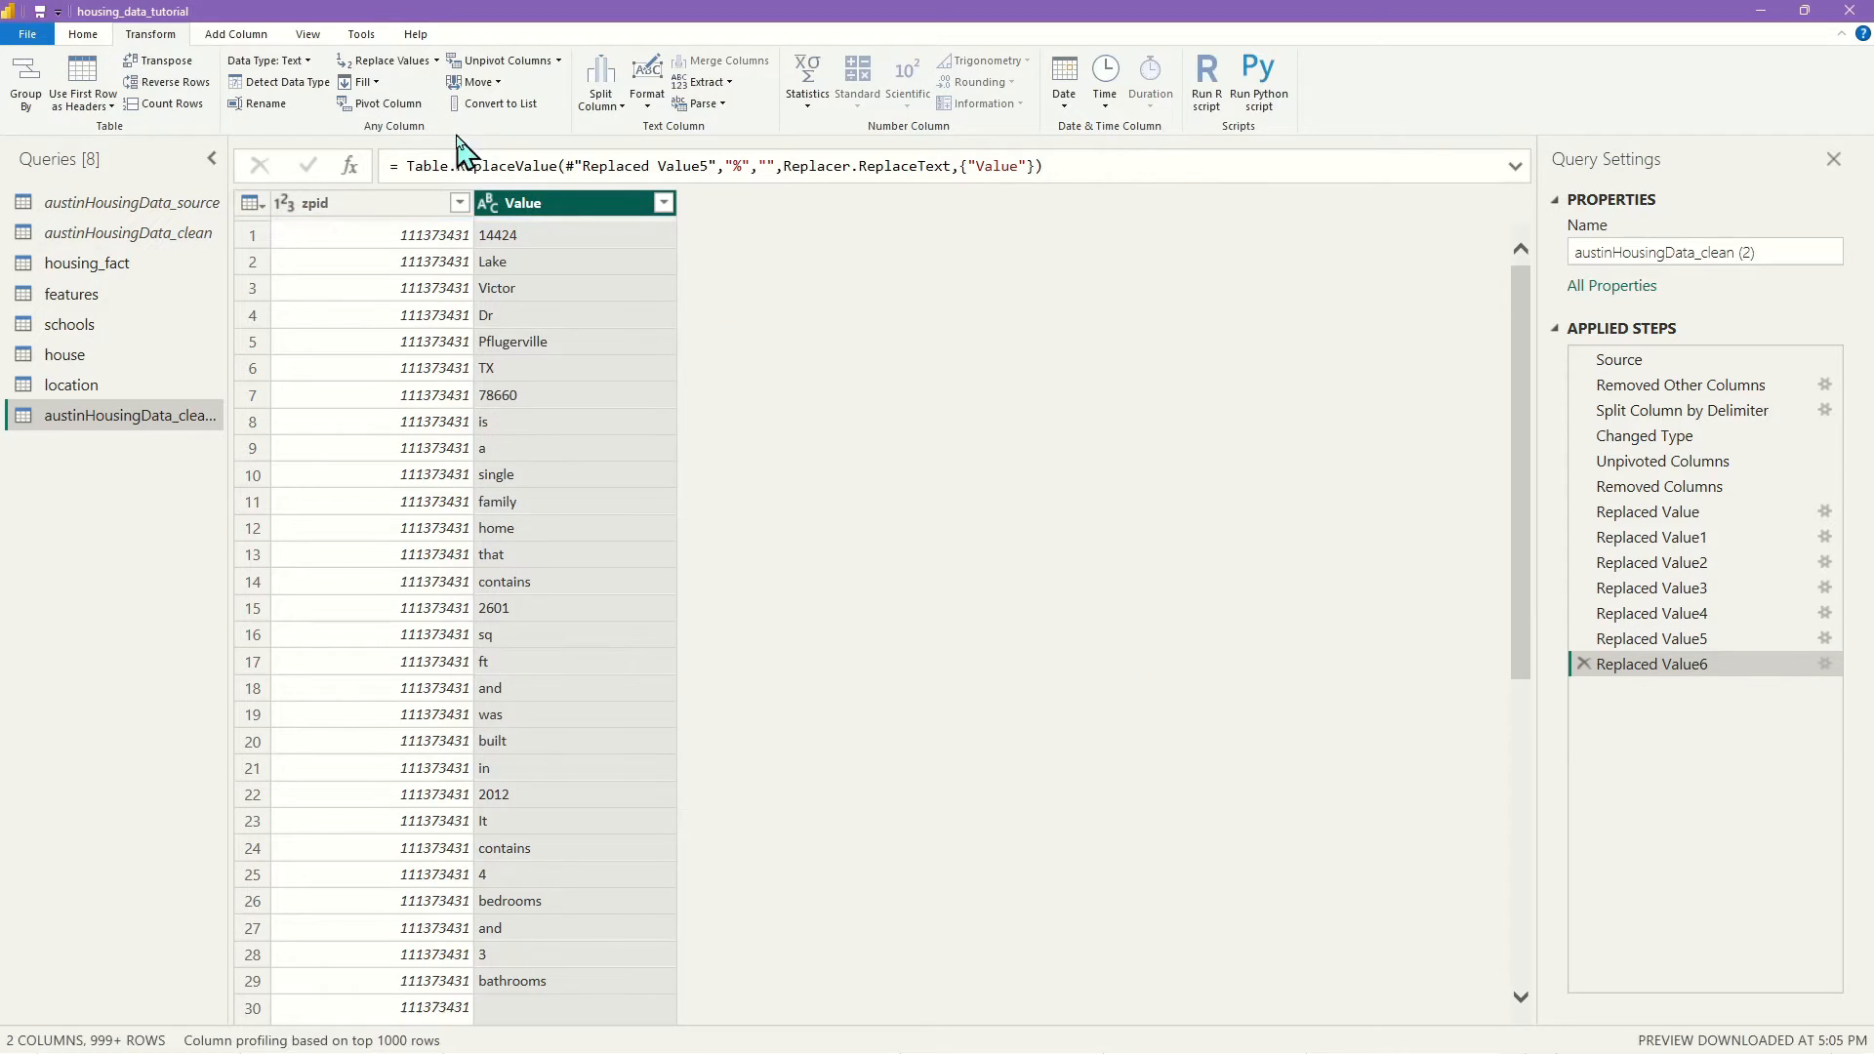
{"action": "left_click", "coordinate": [393, 63]}
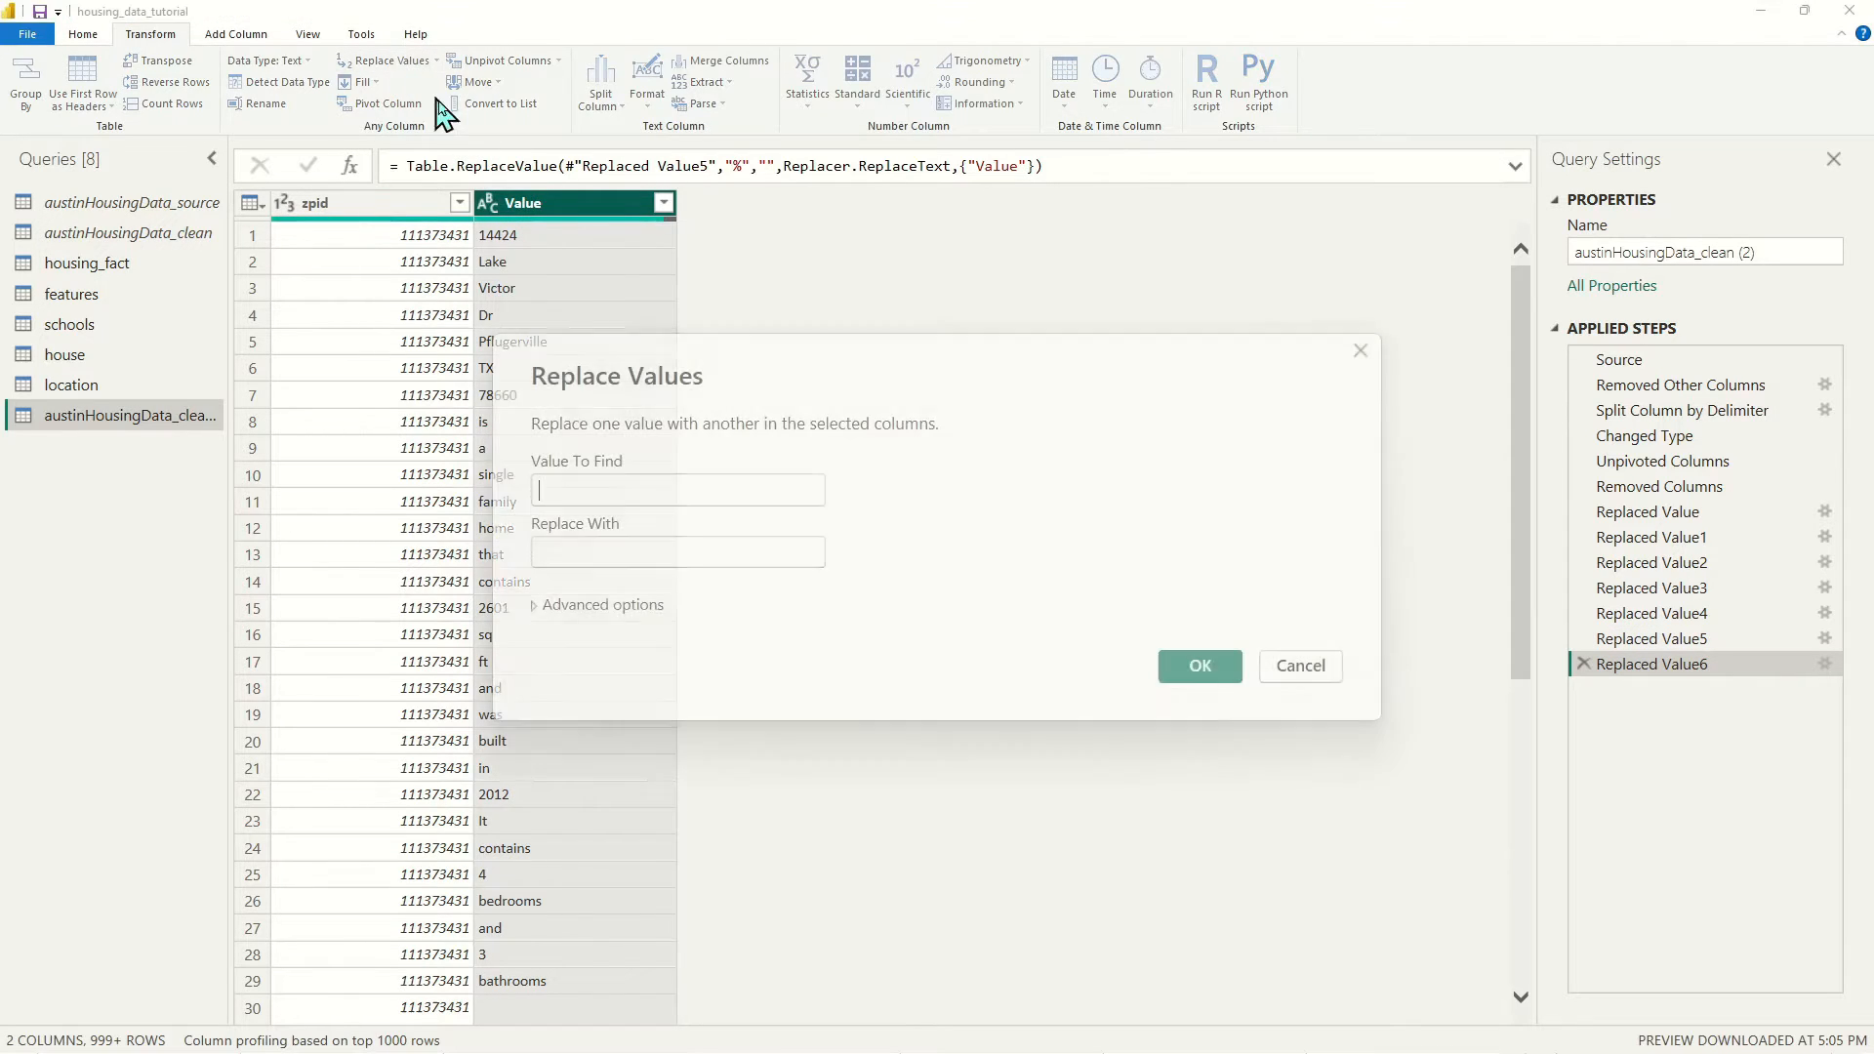
{"action": "left_click", "coordinate": [667, 495]}
{"action": "type", "text": "^"}
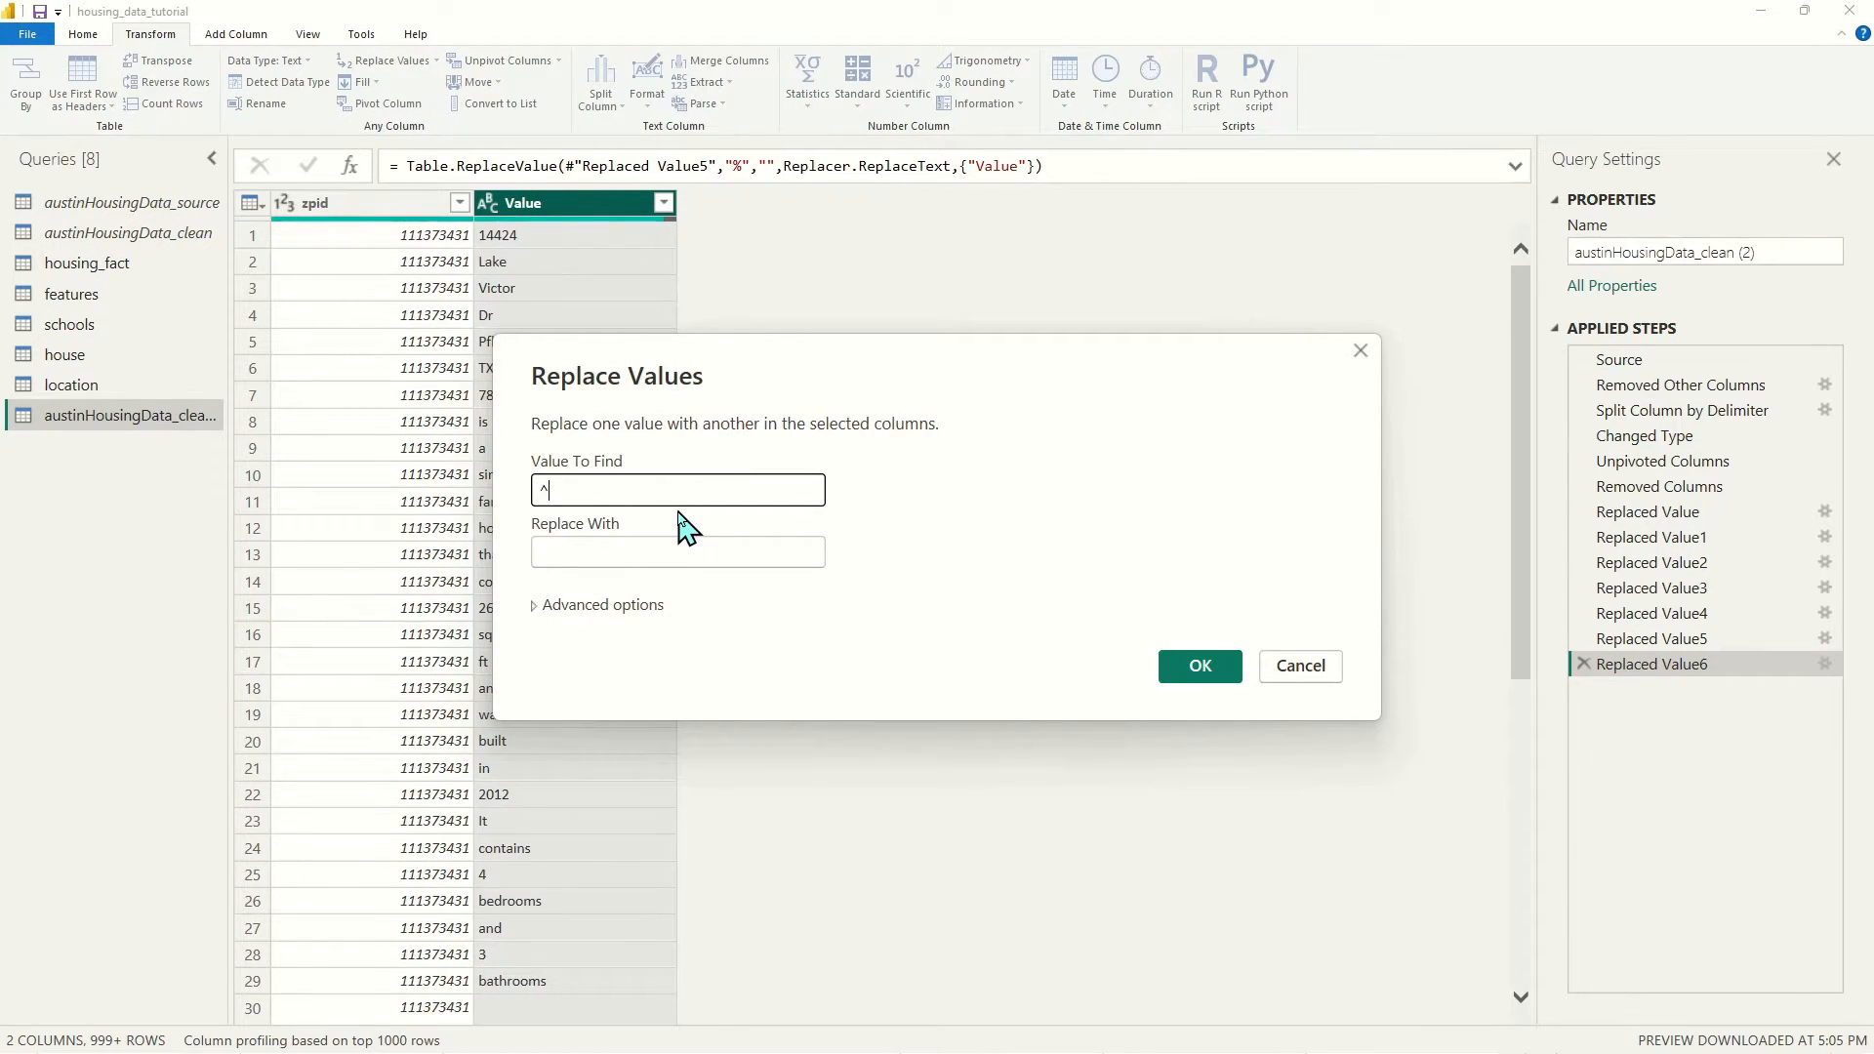
{"action": "left_click", "coordinate": [1201, 667]}
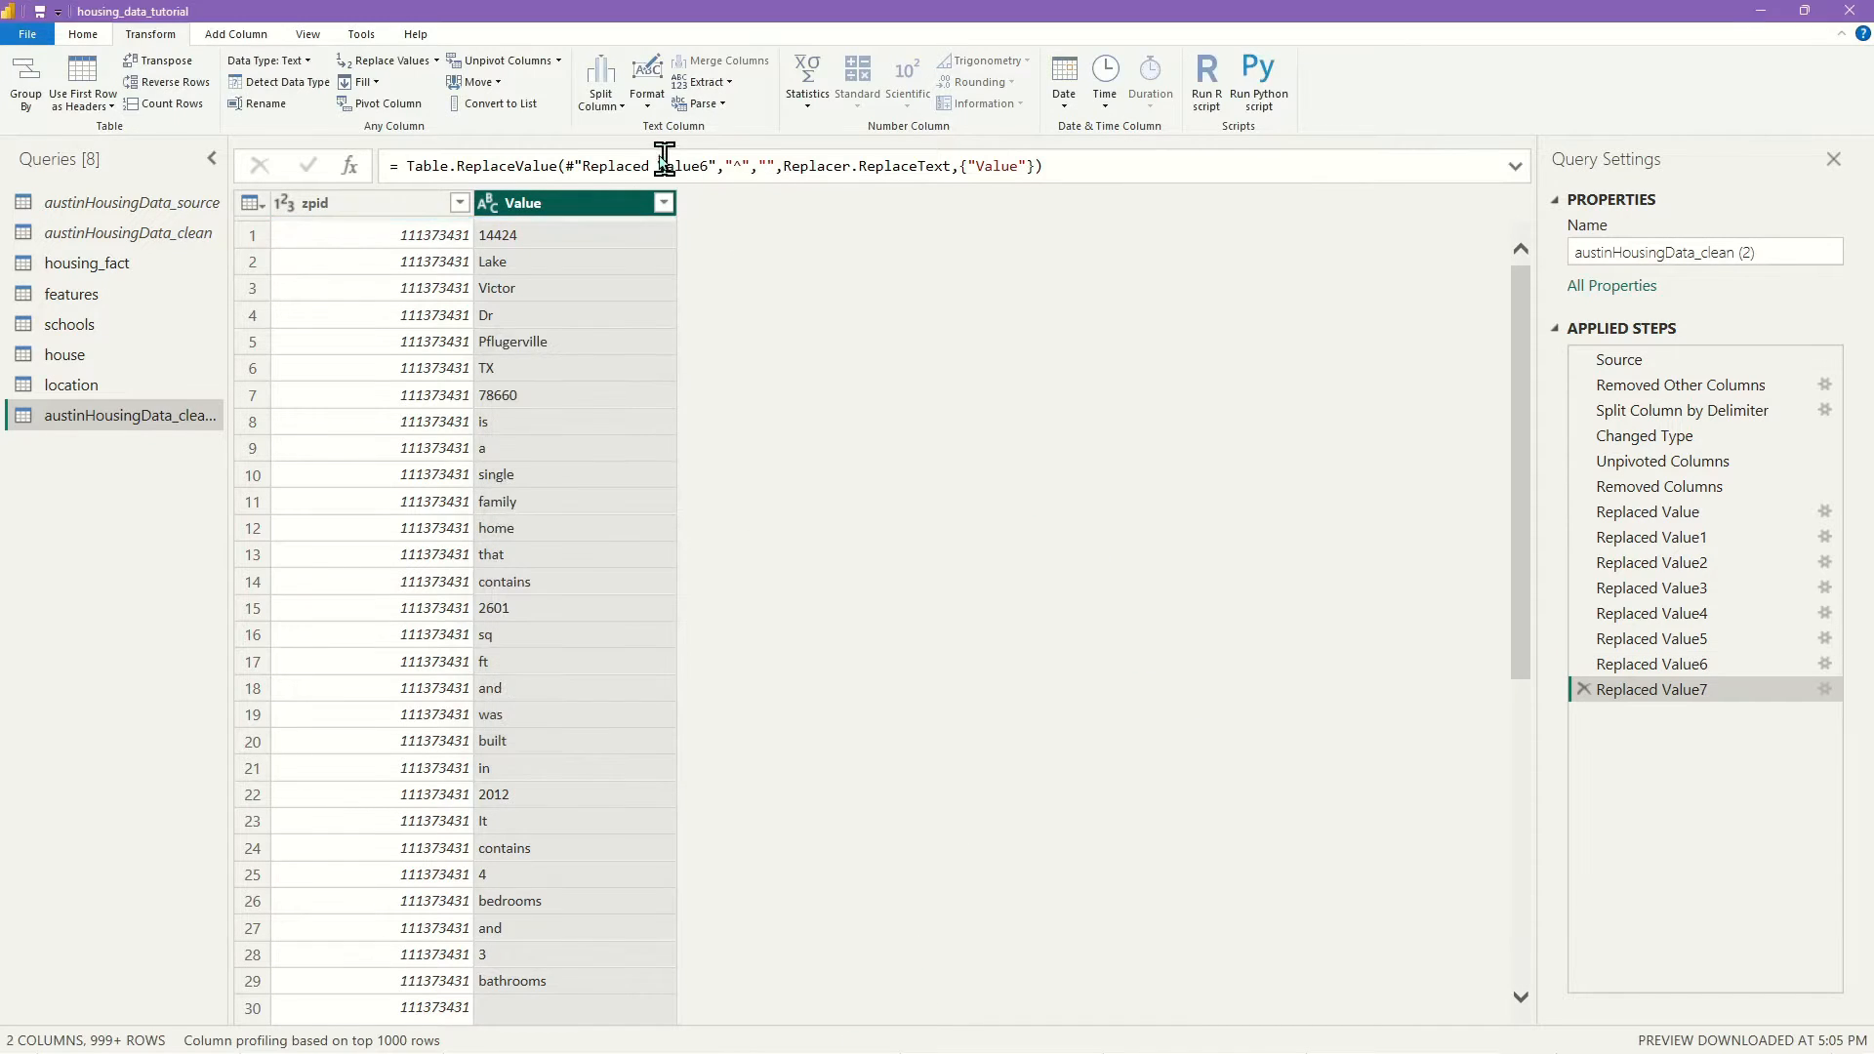
{"action": "left_click", "coordinate": [386, 63]}
{"action": "left_click", "coordinate": [667, 488]}
{"action": "type", "text": "&"}
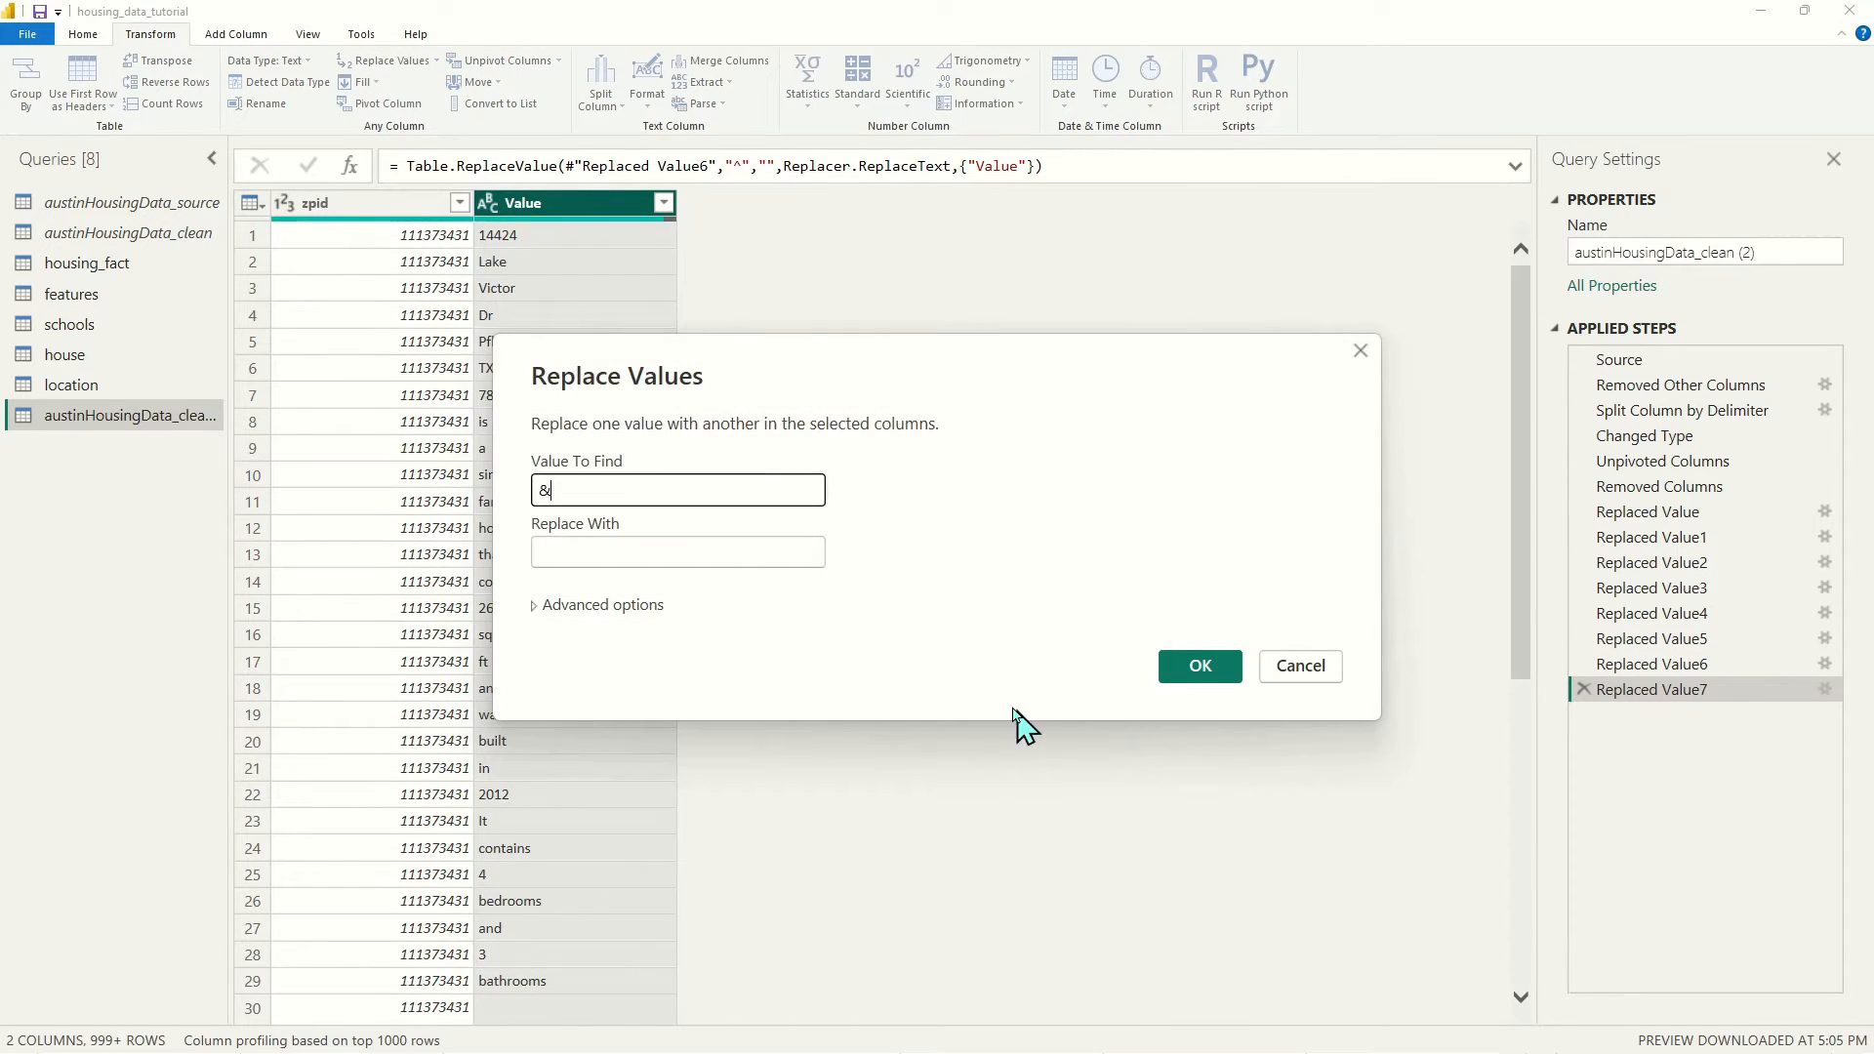
{"action": "left_click", "coordinate": [1203, 668]}
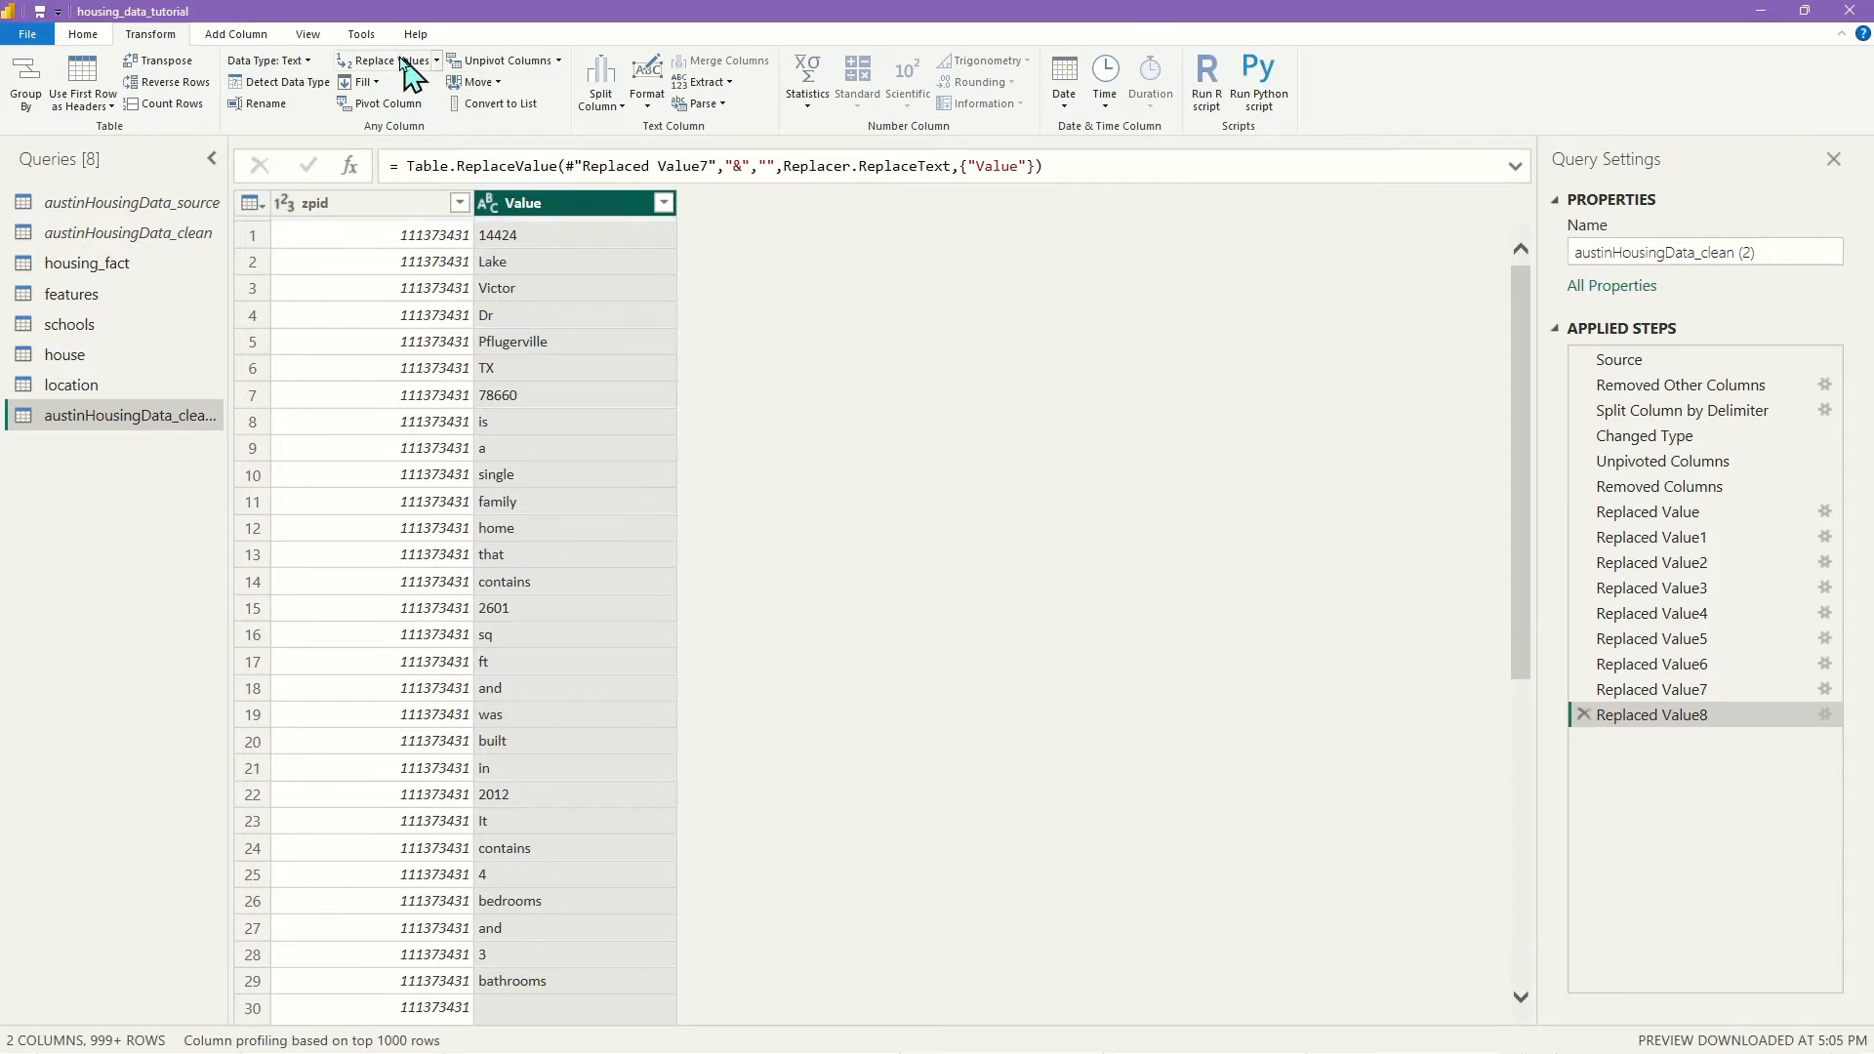
{"action": "left_click", "coordinate": [402, 60]}
{"action": "type", "text": "'"}
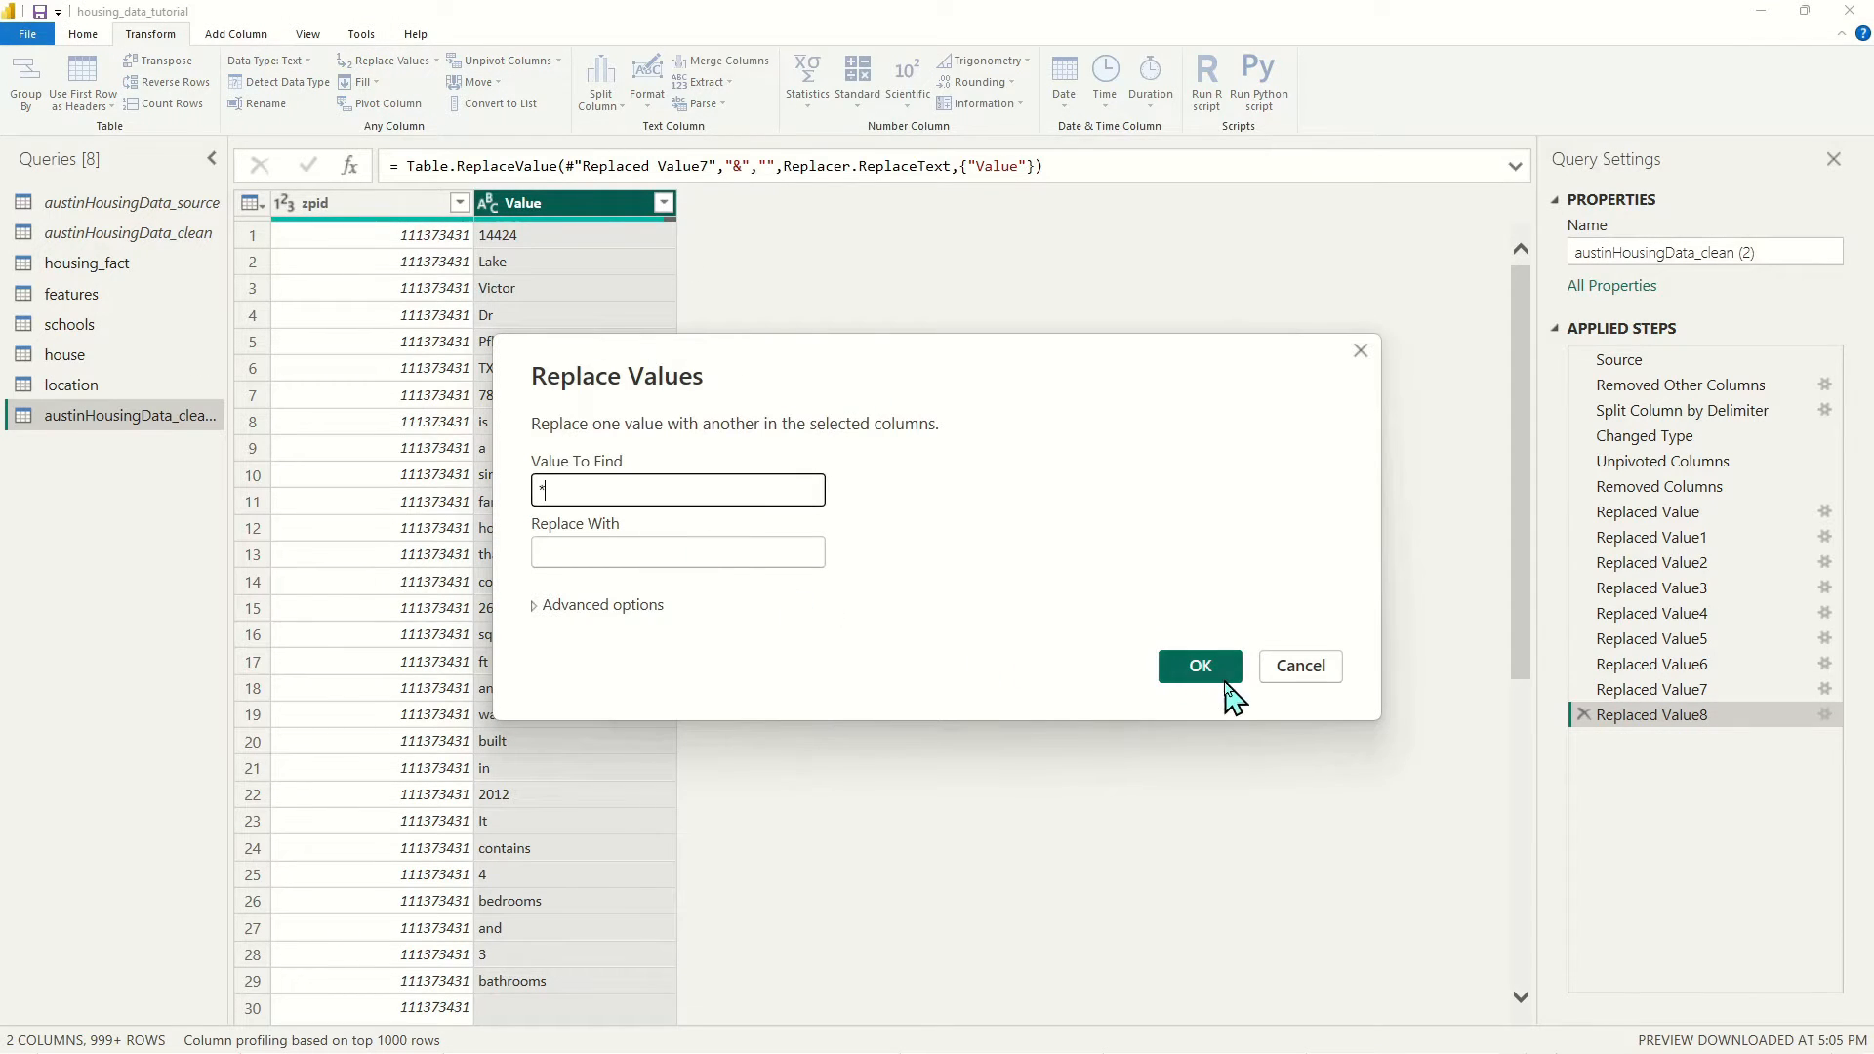
{"action": "left_click", "coordinate": [1211, 674]}
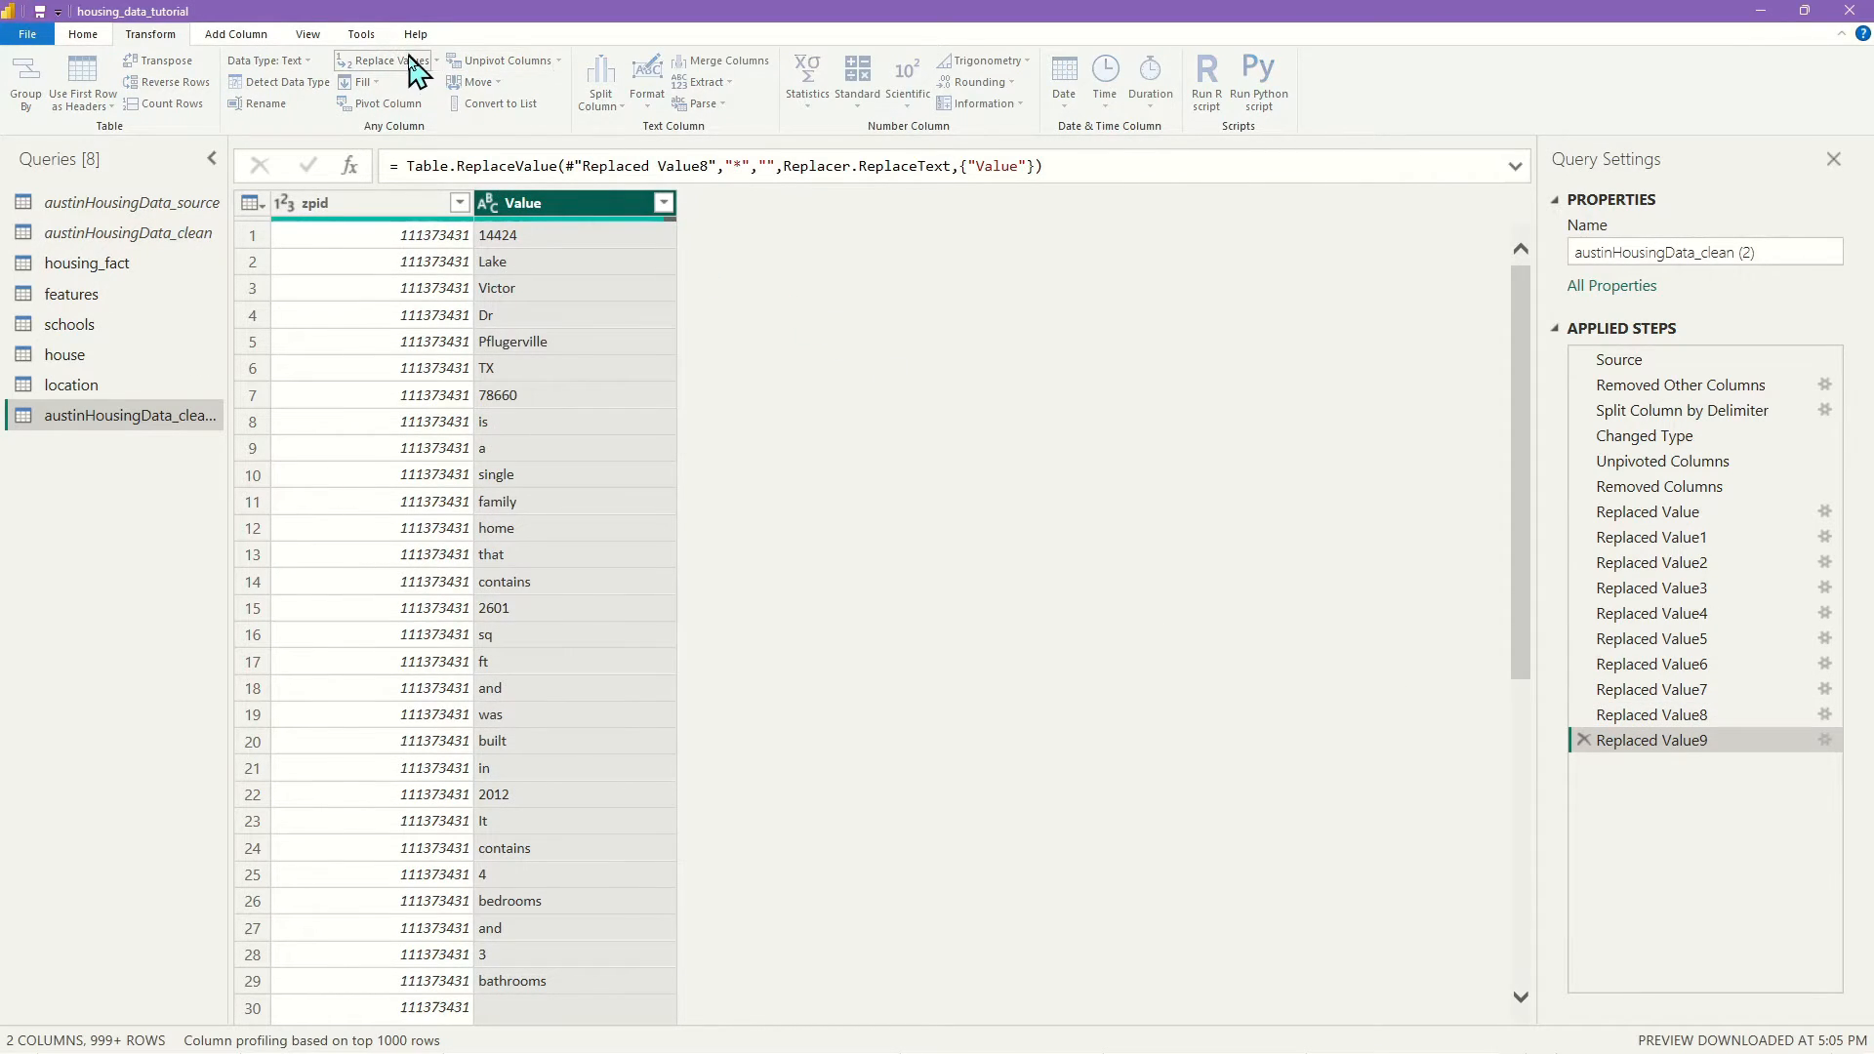
Remove parentheses, square brackets and hyphens from the Value words
{"action": "left_click", "coordinate": [391, 60]}
{"action": "type", "text": "("}
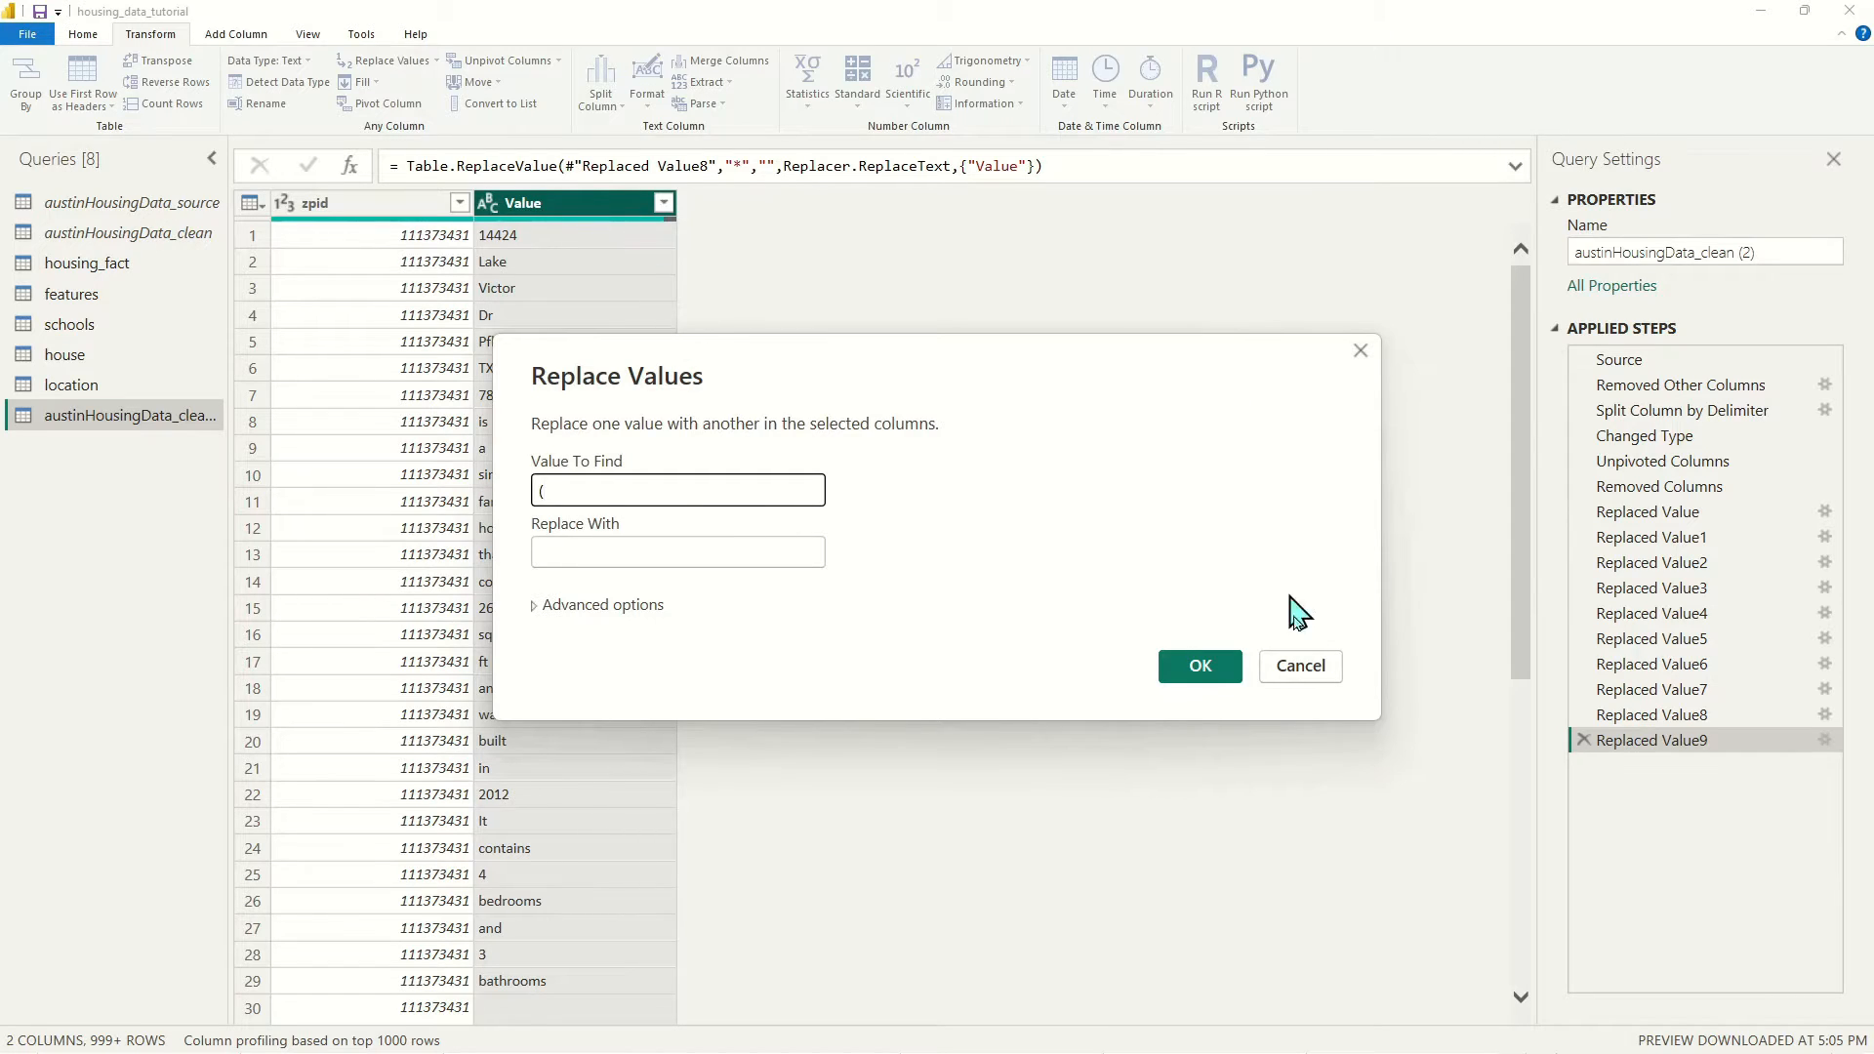
{"action": "left_click", "coordinate": [1201, 667]}
{"action": "left_click", "coordinate": [402, 67]}
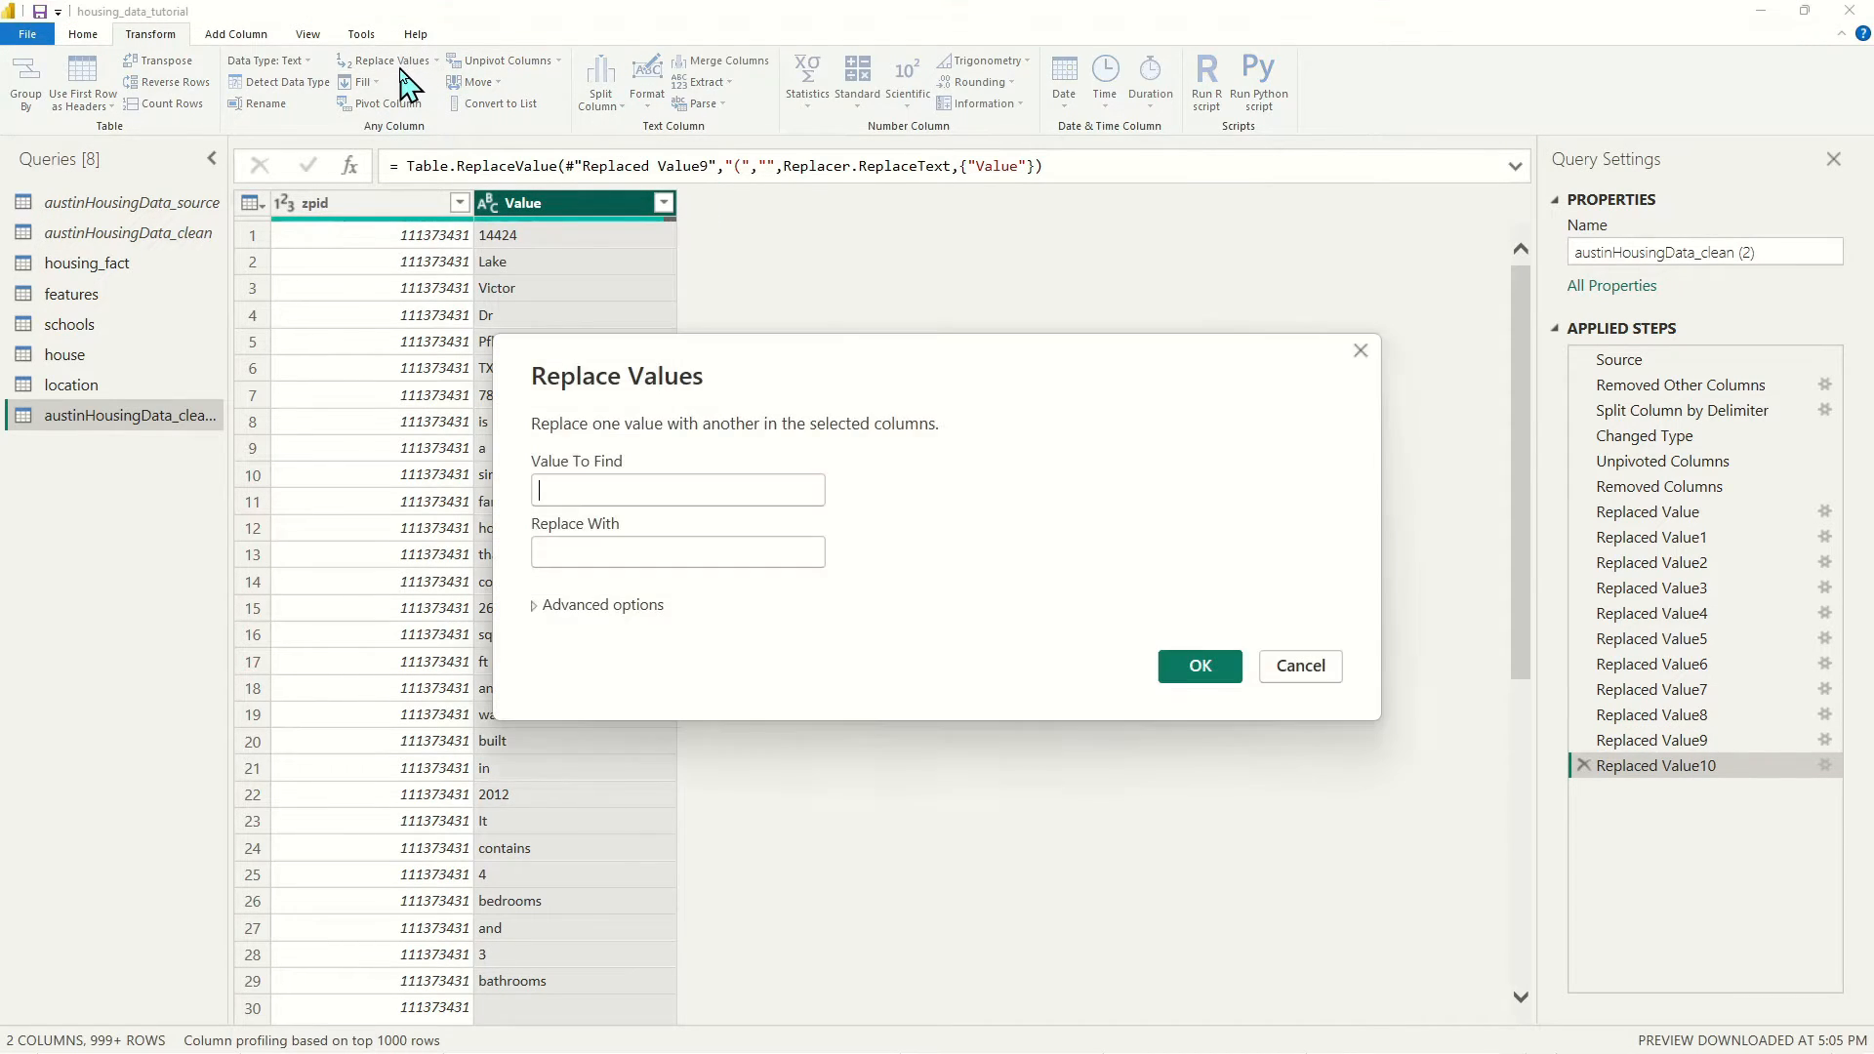
{"action": "type", "text": ")"}
{"action": "key", "text": "Return"}
{"action": "left_click", "coordinate": [402, 68]}
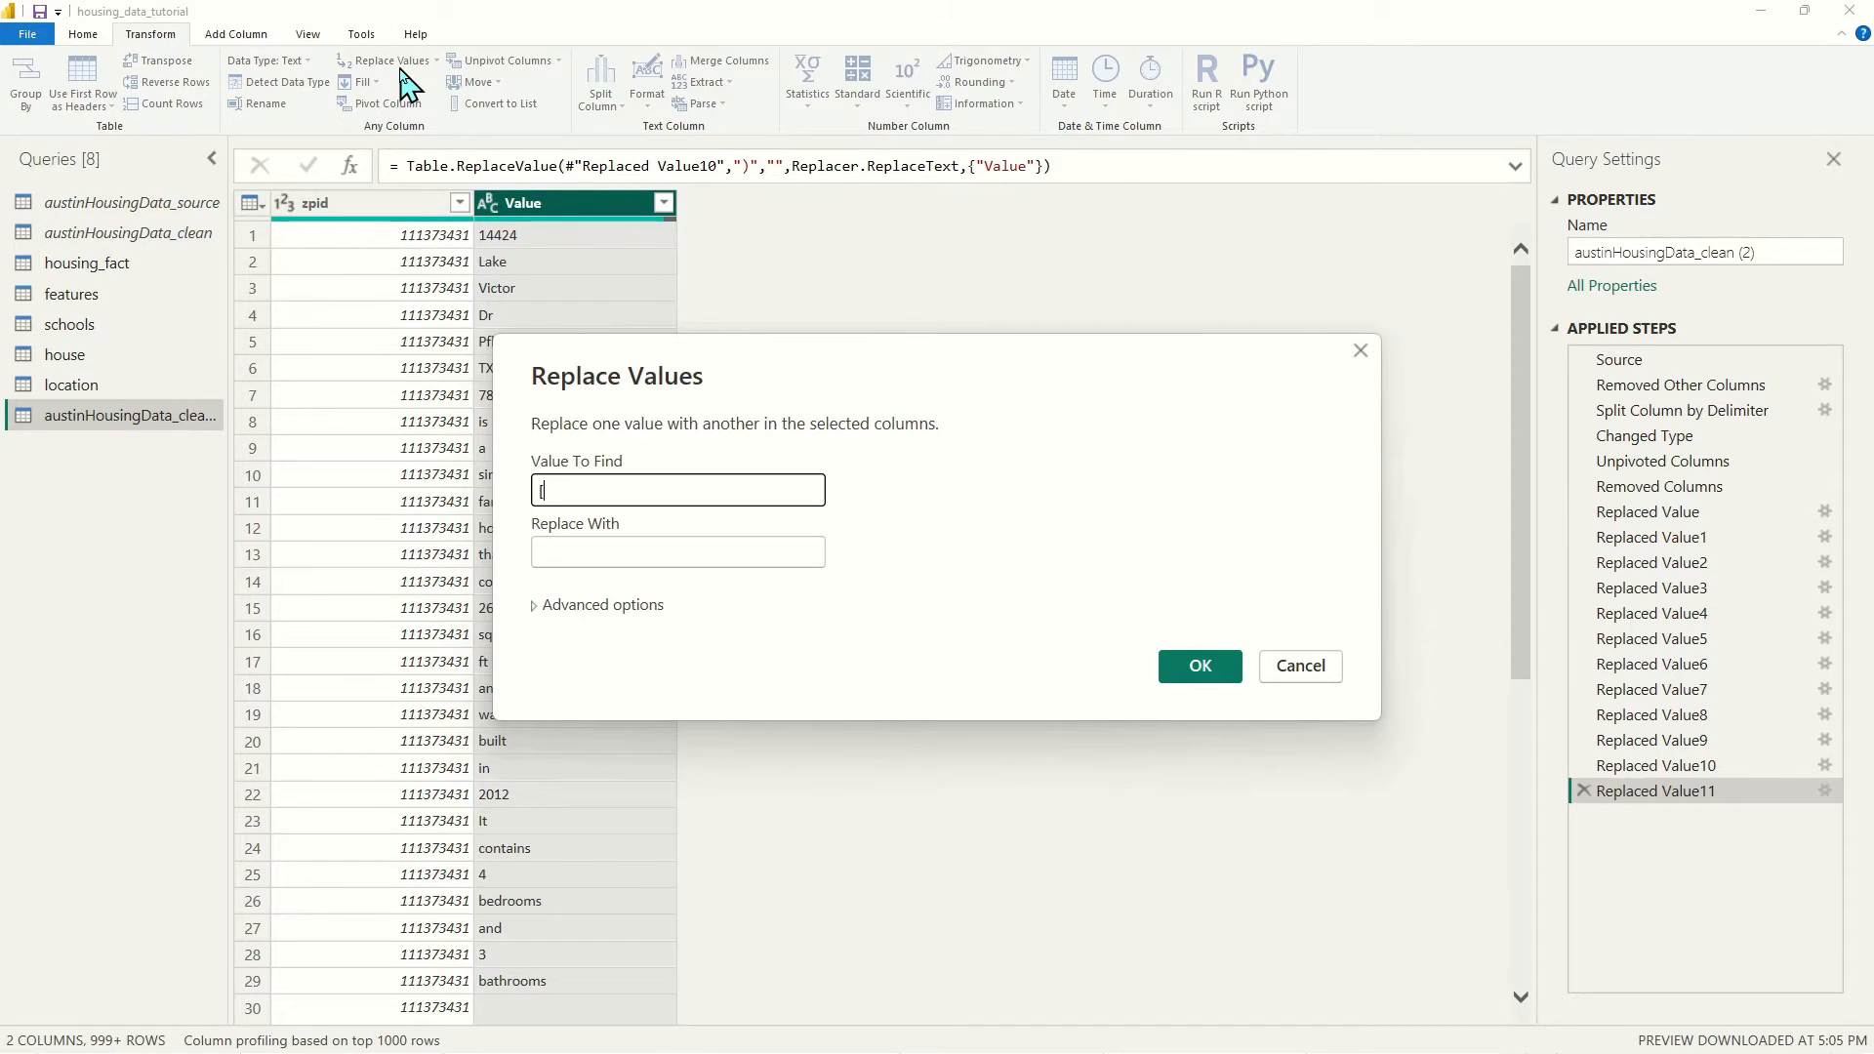
{"action": "type", "text": "["}
{"action": "left_click", "coordinate": [1211, 673]}
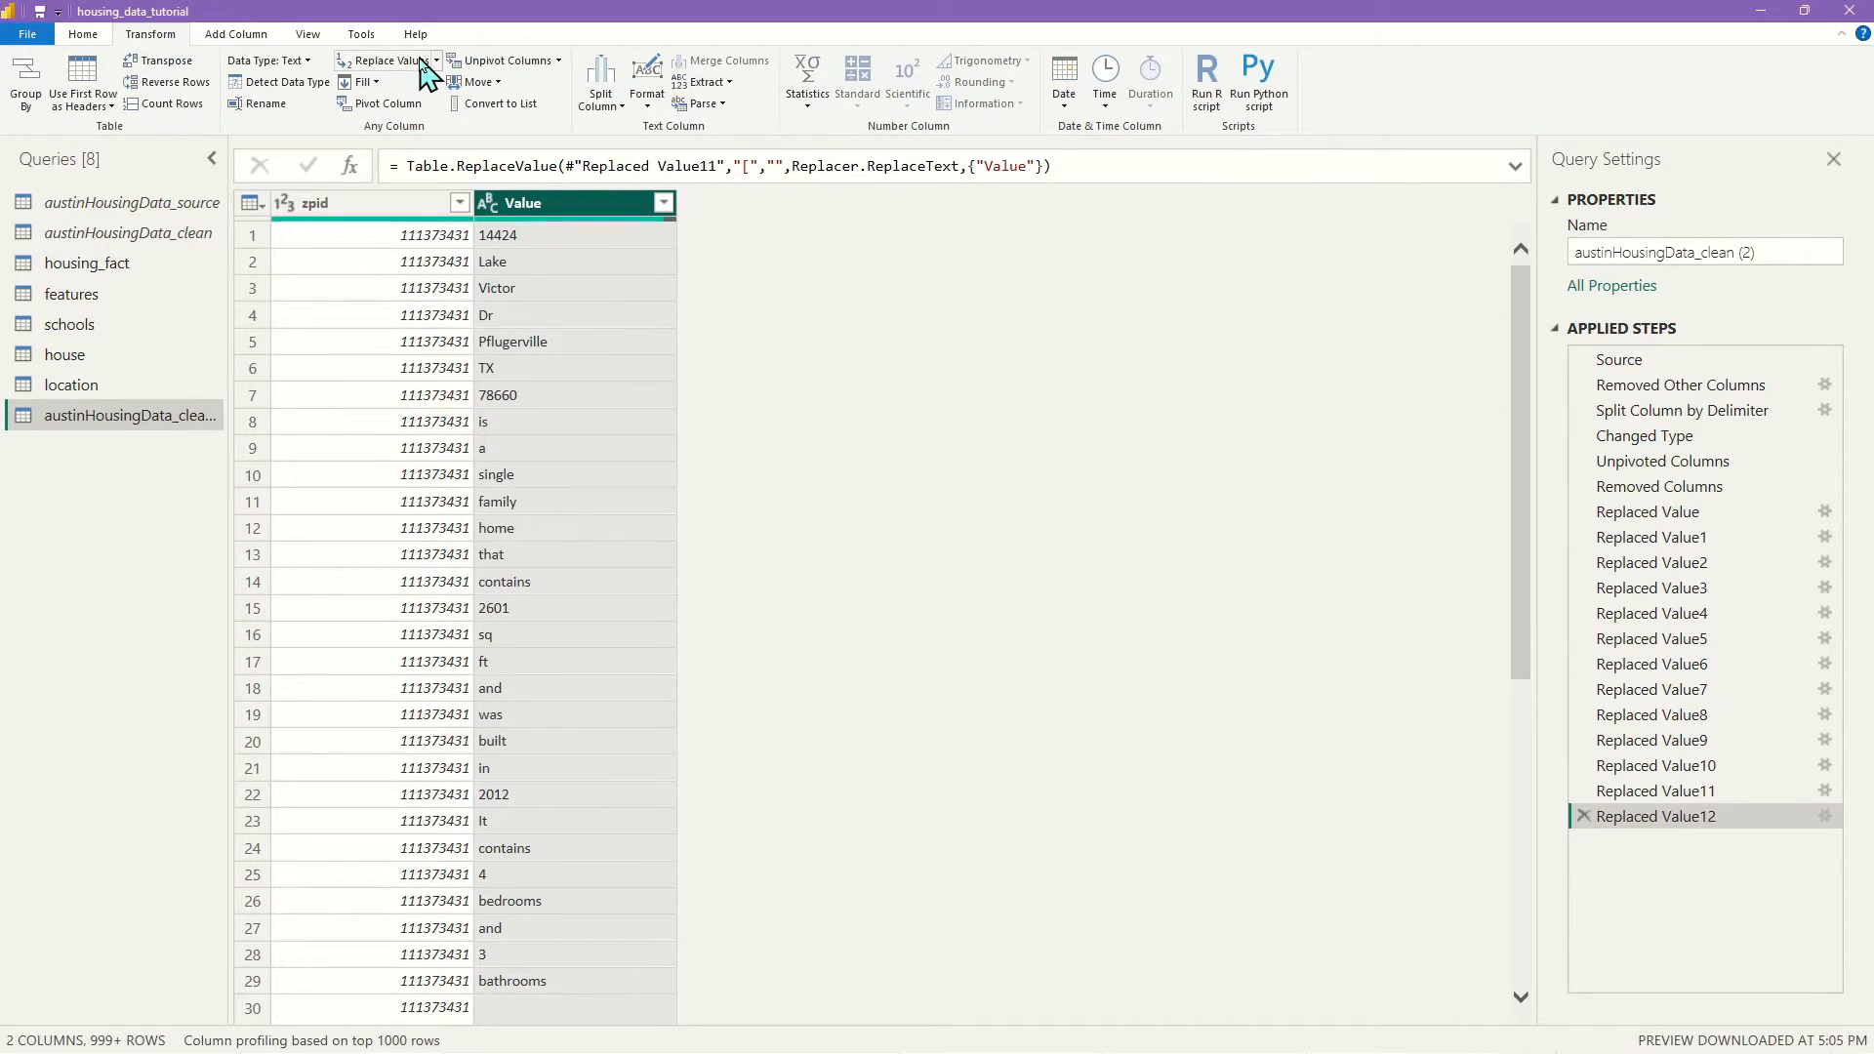
{"action": "left_click", "coordinate": [420, 69]}
{"action": "type", "text": "]"}
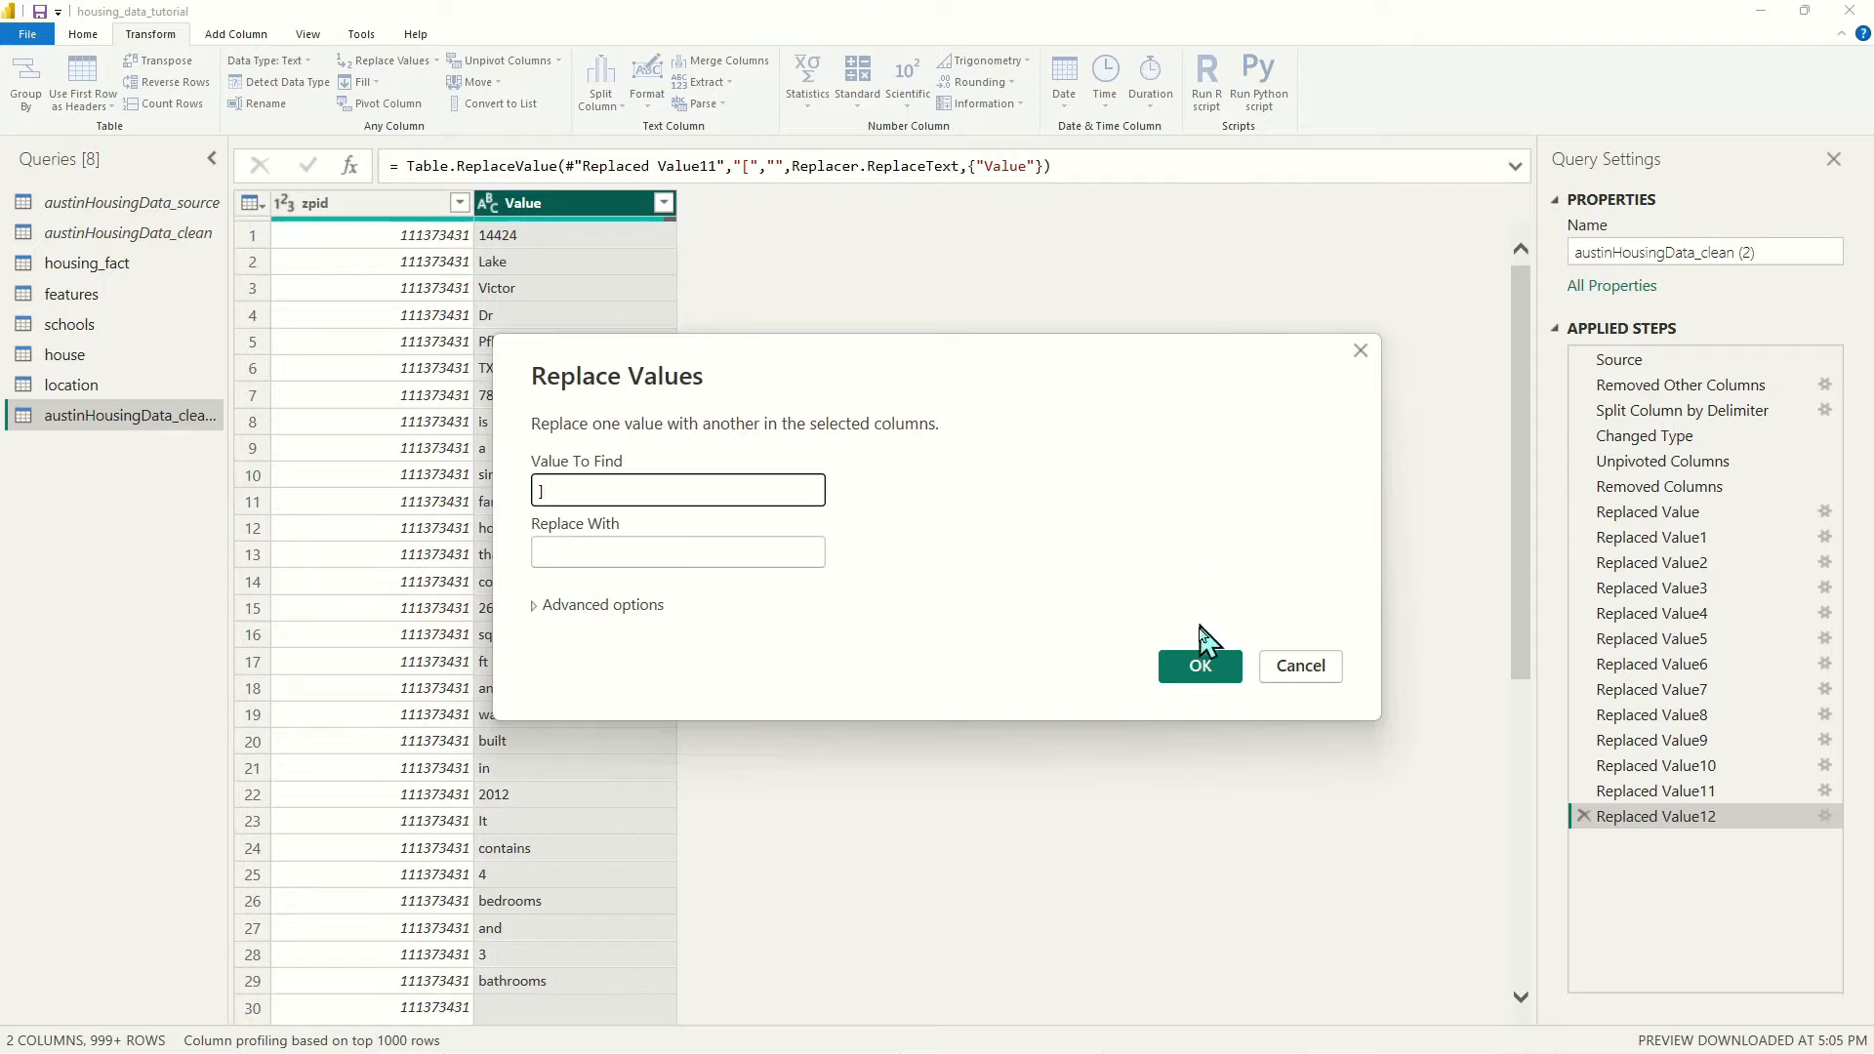
{"action": "left_click", "coordinate": [1201, 673]}
{"action": "left_click", "coordinate": [386, 61]}
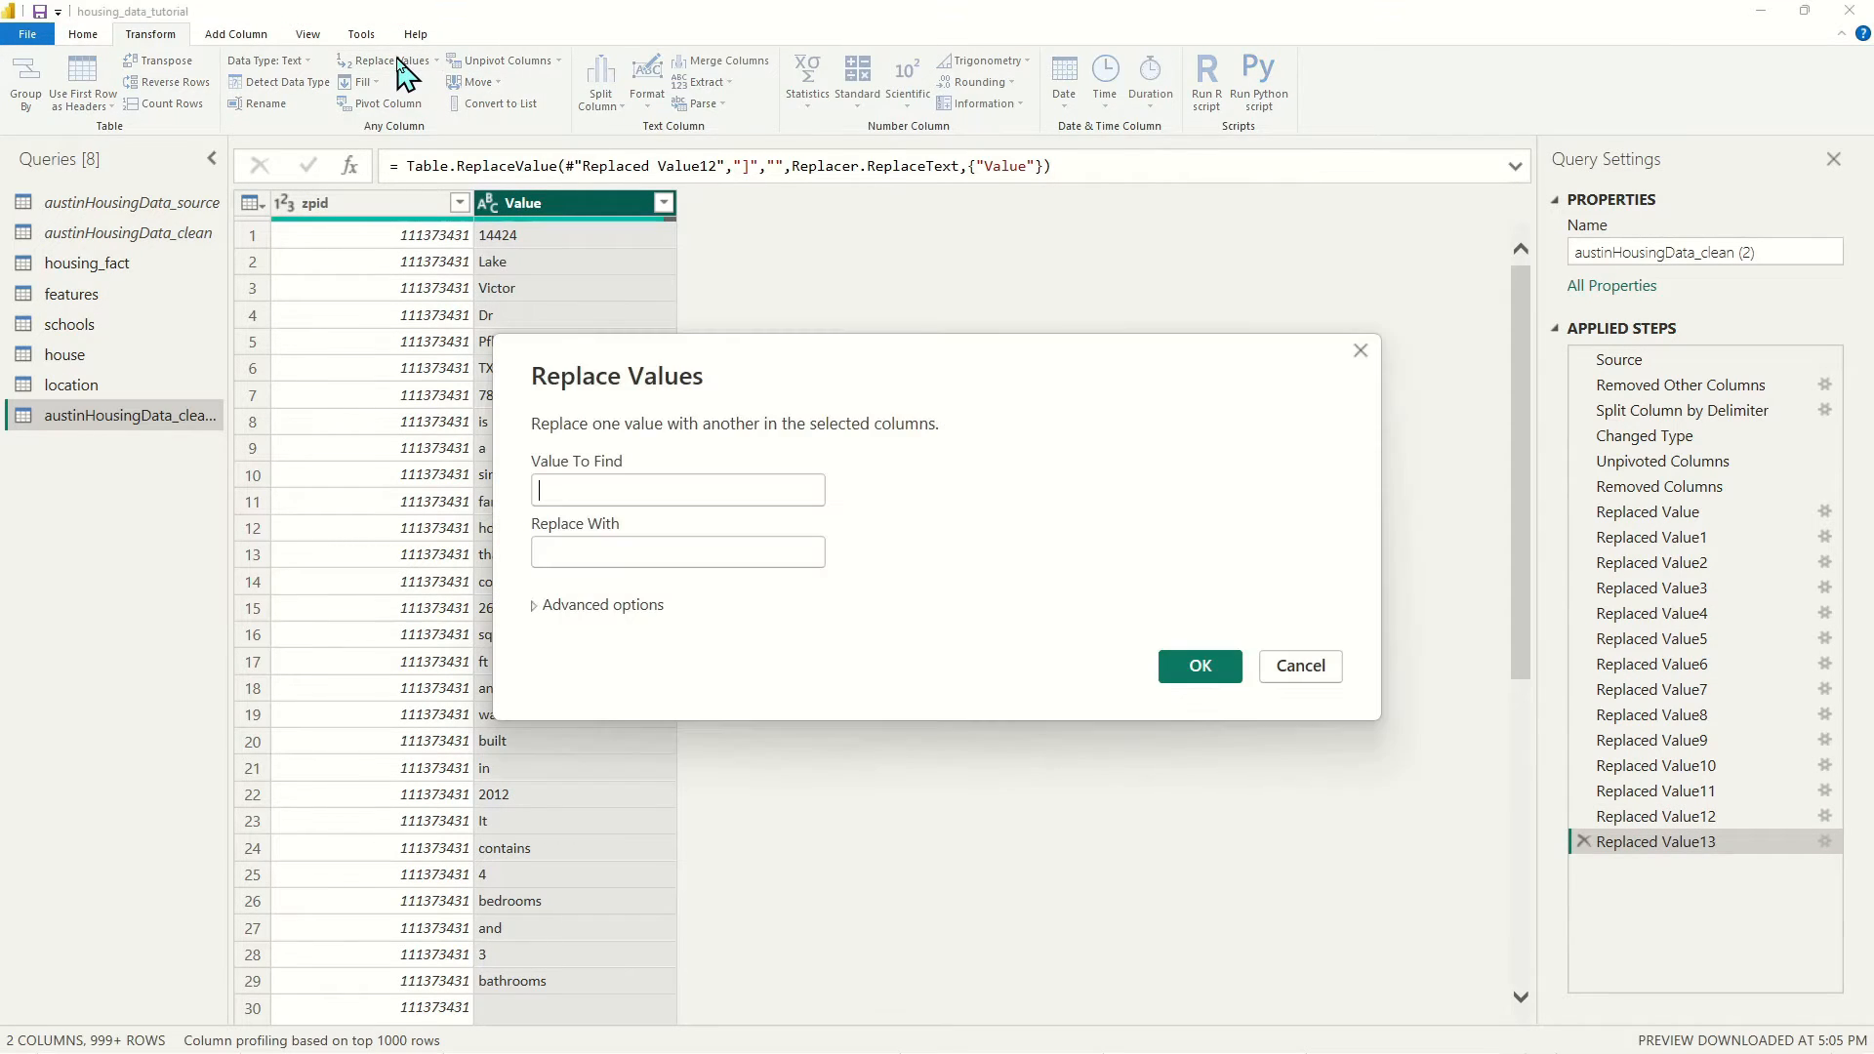
{"action": "type", "text": "-"}
{"action": "left_click", "coordinate": [1209, 671]}
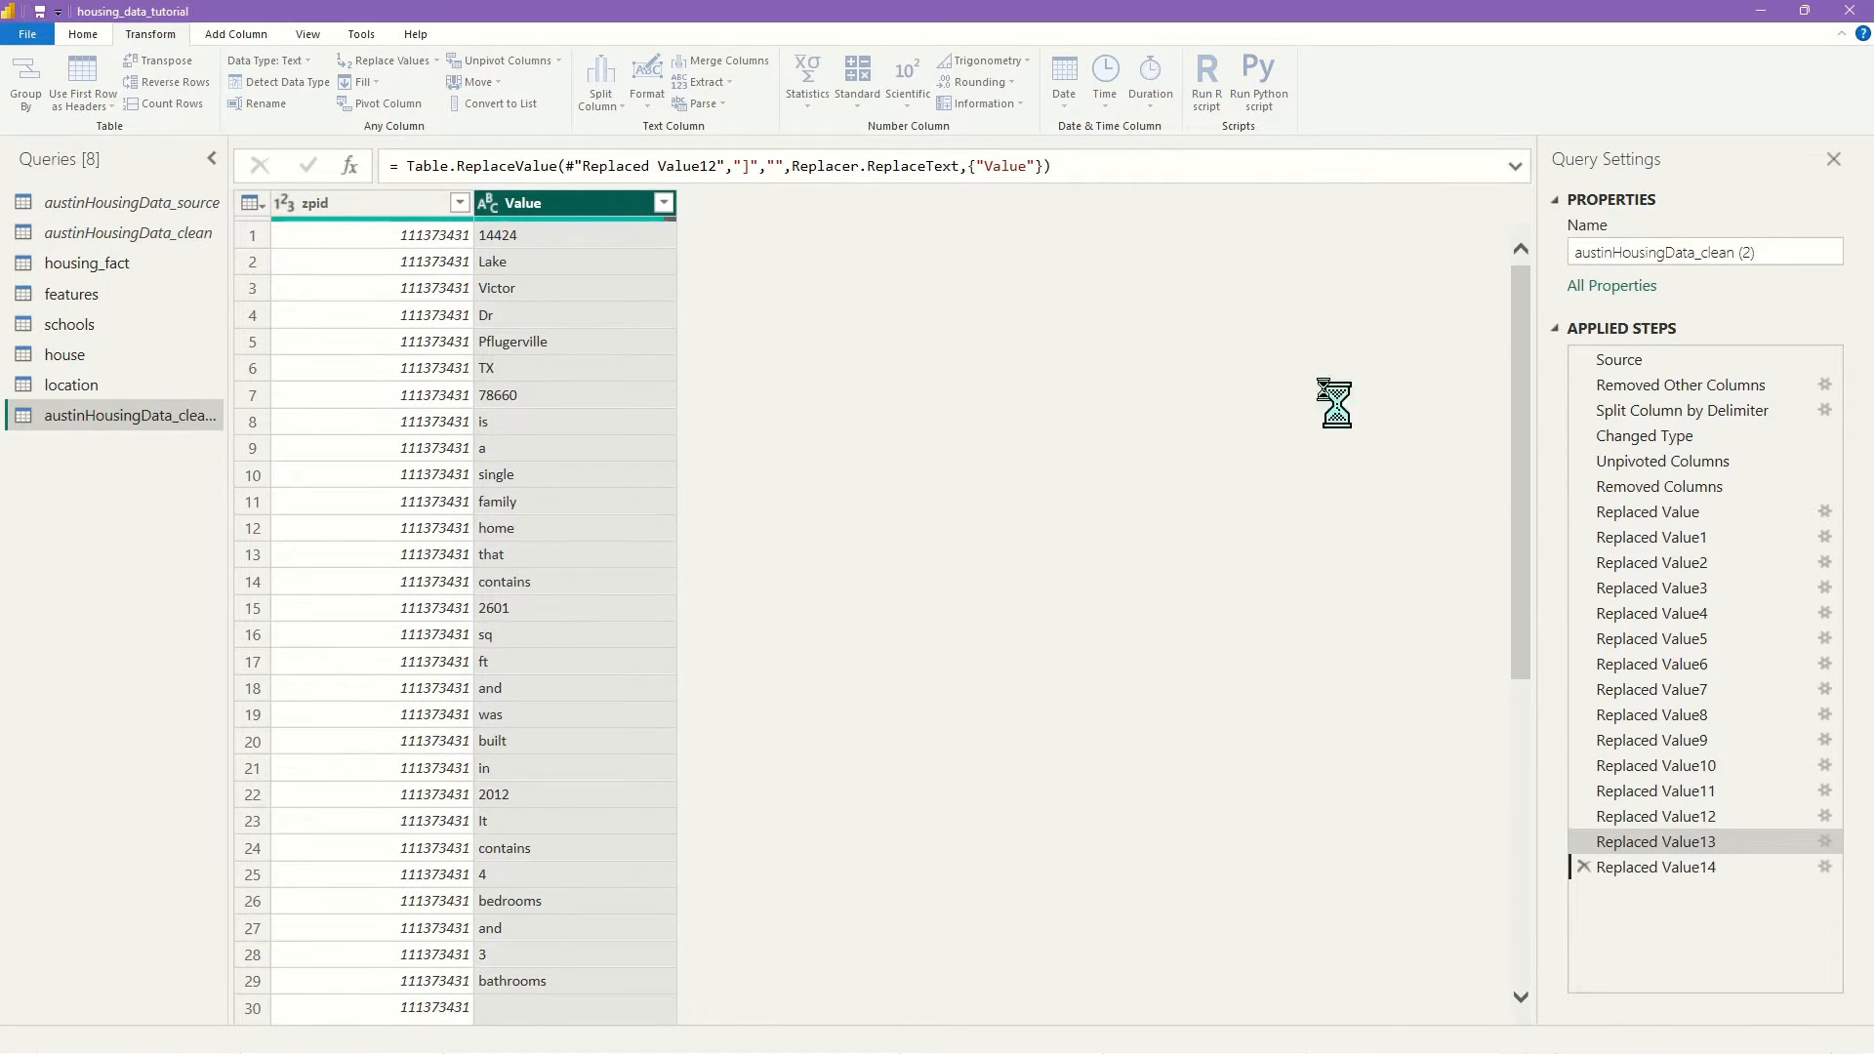
{"action": "left_click", "coordinate": [664, 203]}
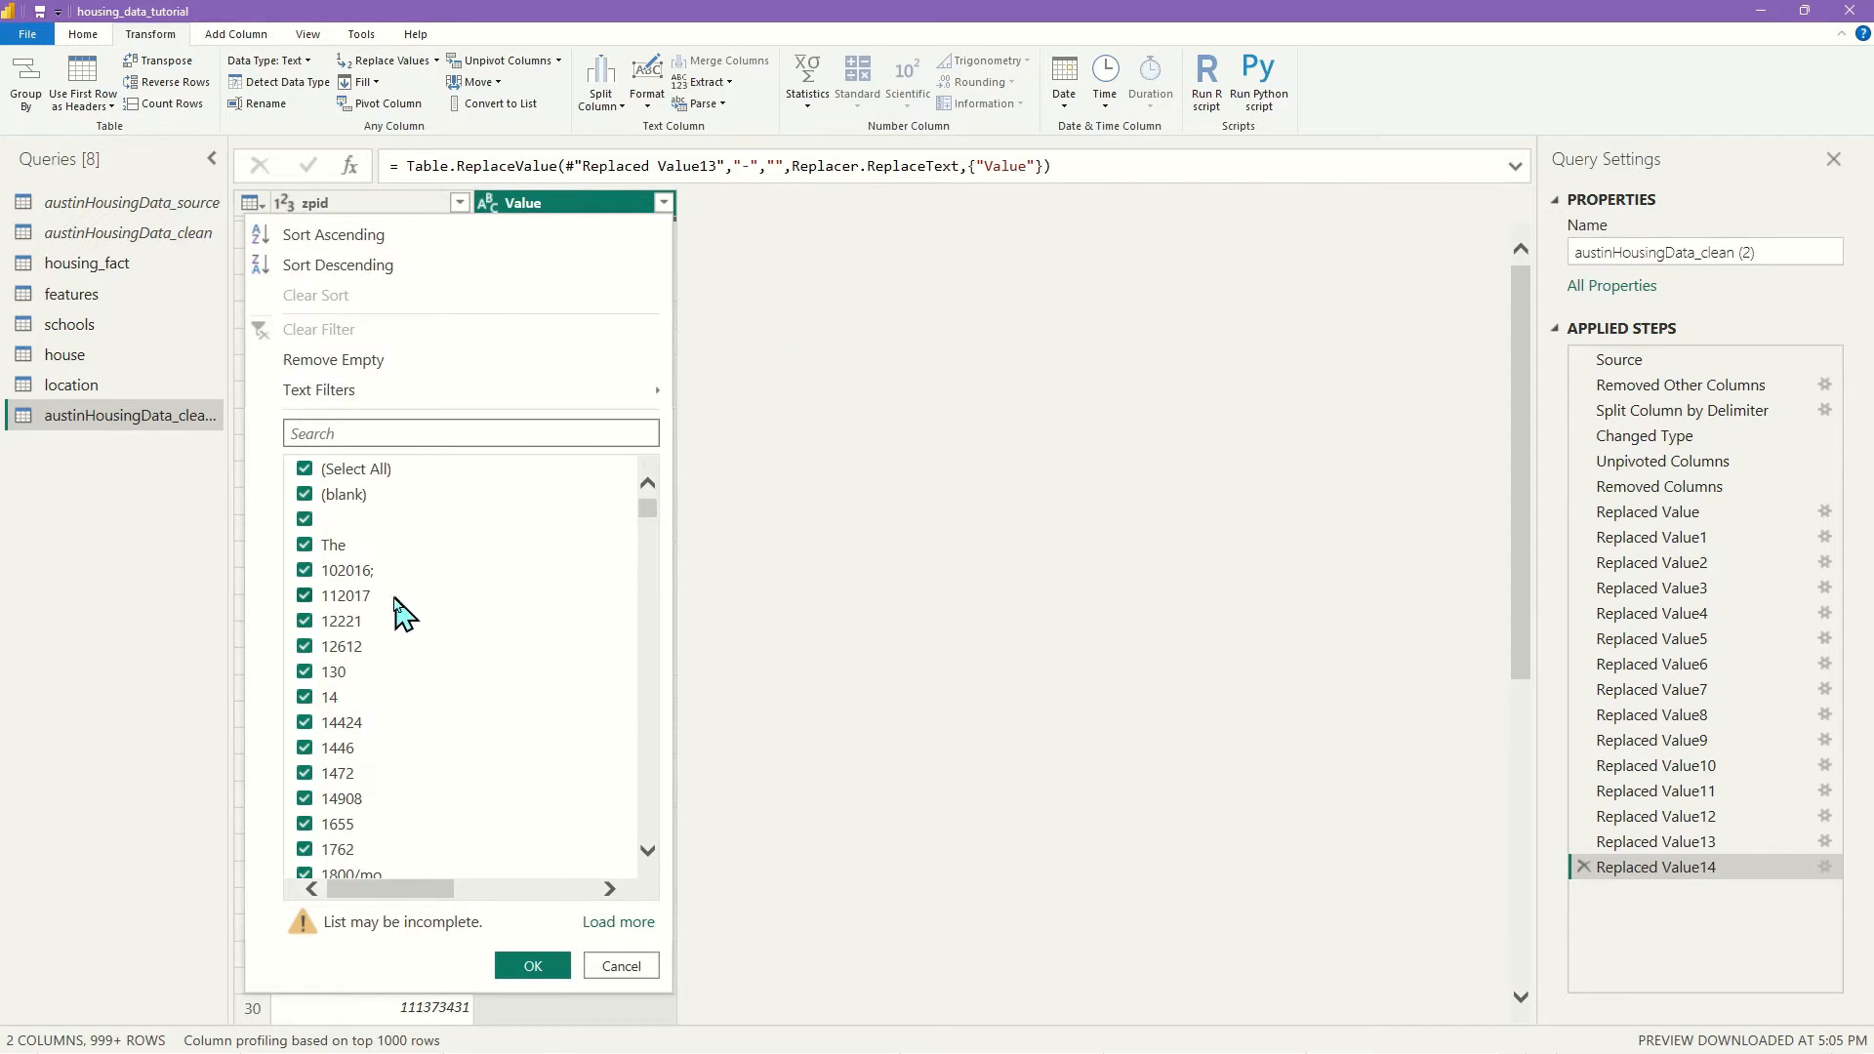
{"action": "scroll", "coordinate": [396, 615], "scroll_direction": "down", "scroll_amount": 6}
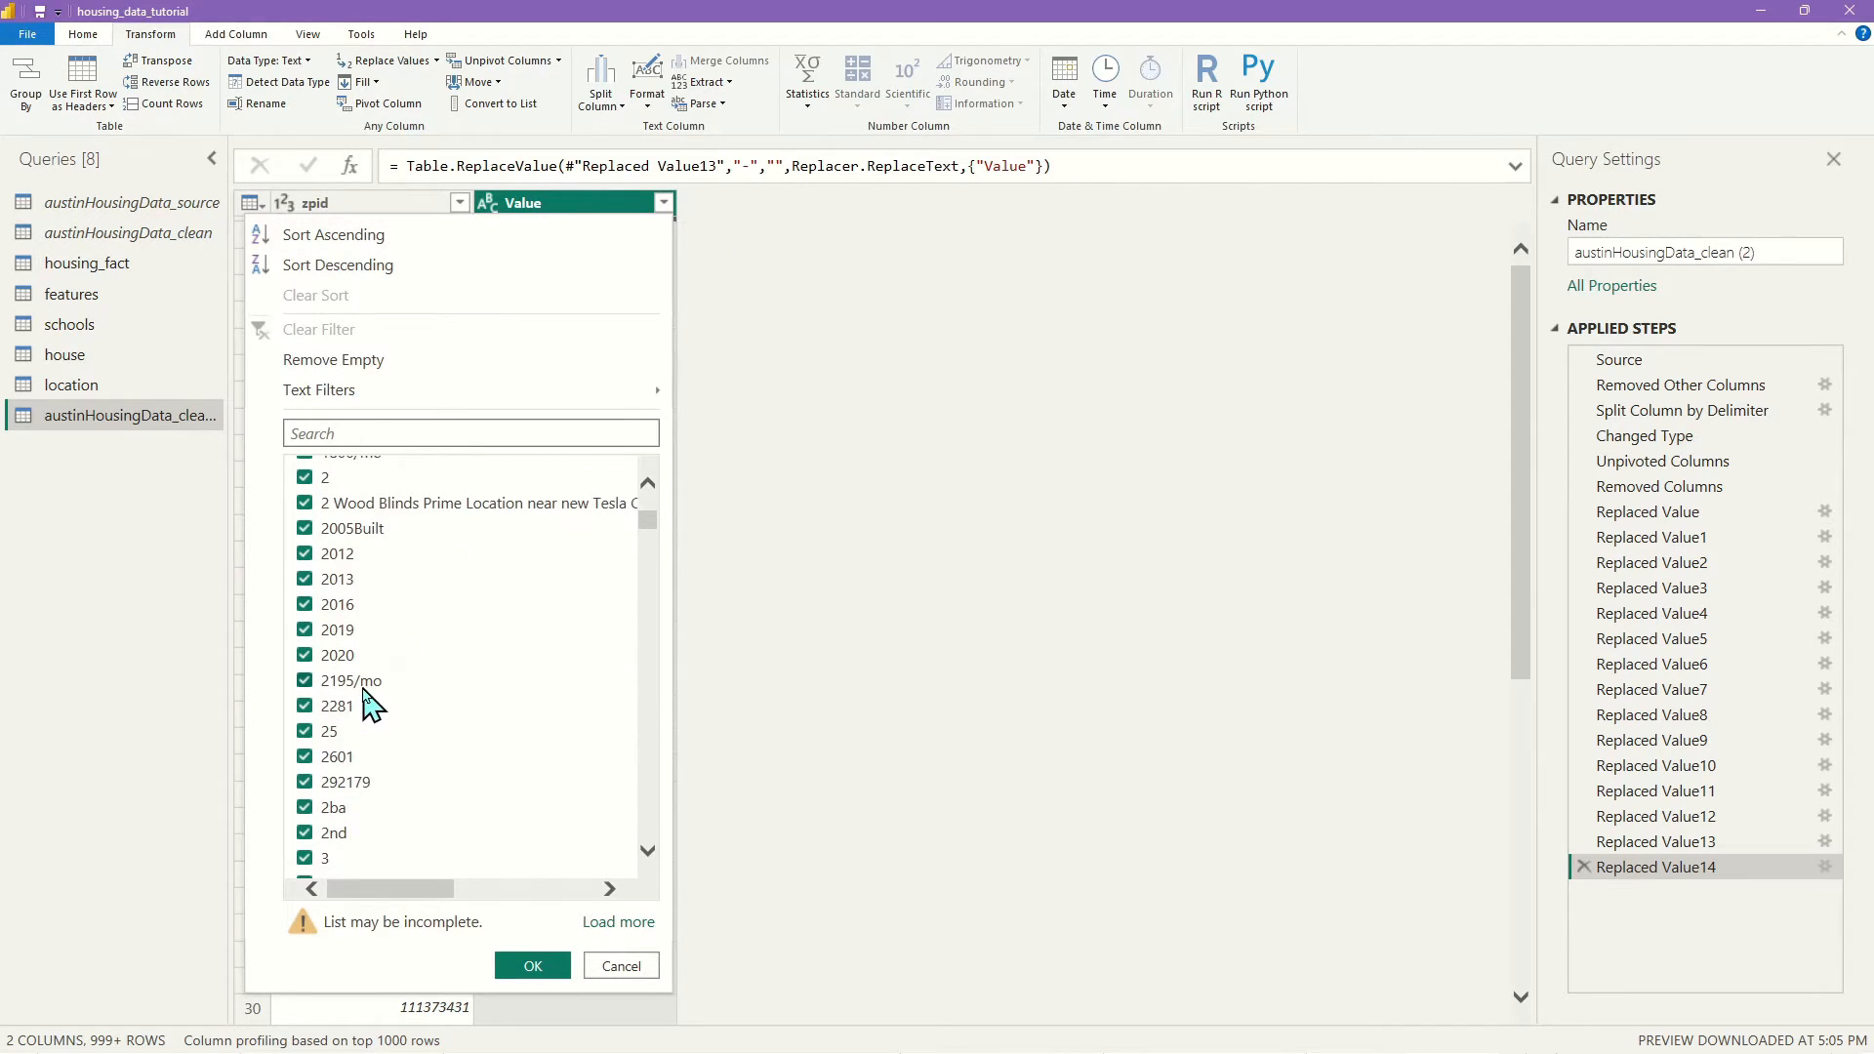
{"action": "scroll", "coordinate": [397, 691], "scroll_direction": "down", "scroll_amount": 5}
{"action": "scroll", "coordinate": [398, 693], "scroll_direction": "up", "scroll_amount": 5}
{"action": "left_click", "coordinate": [1304, 654]}
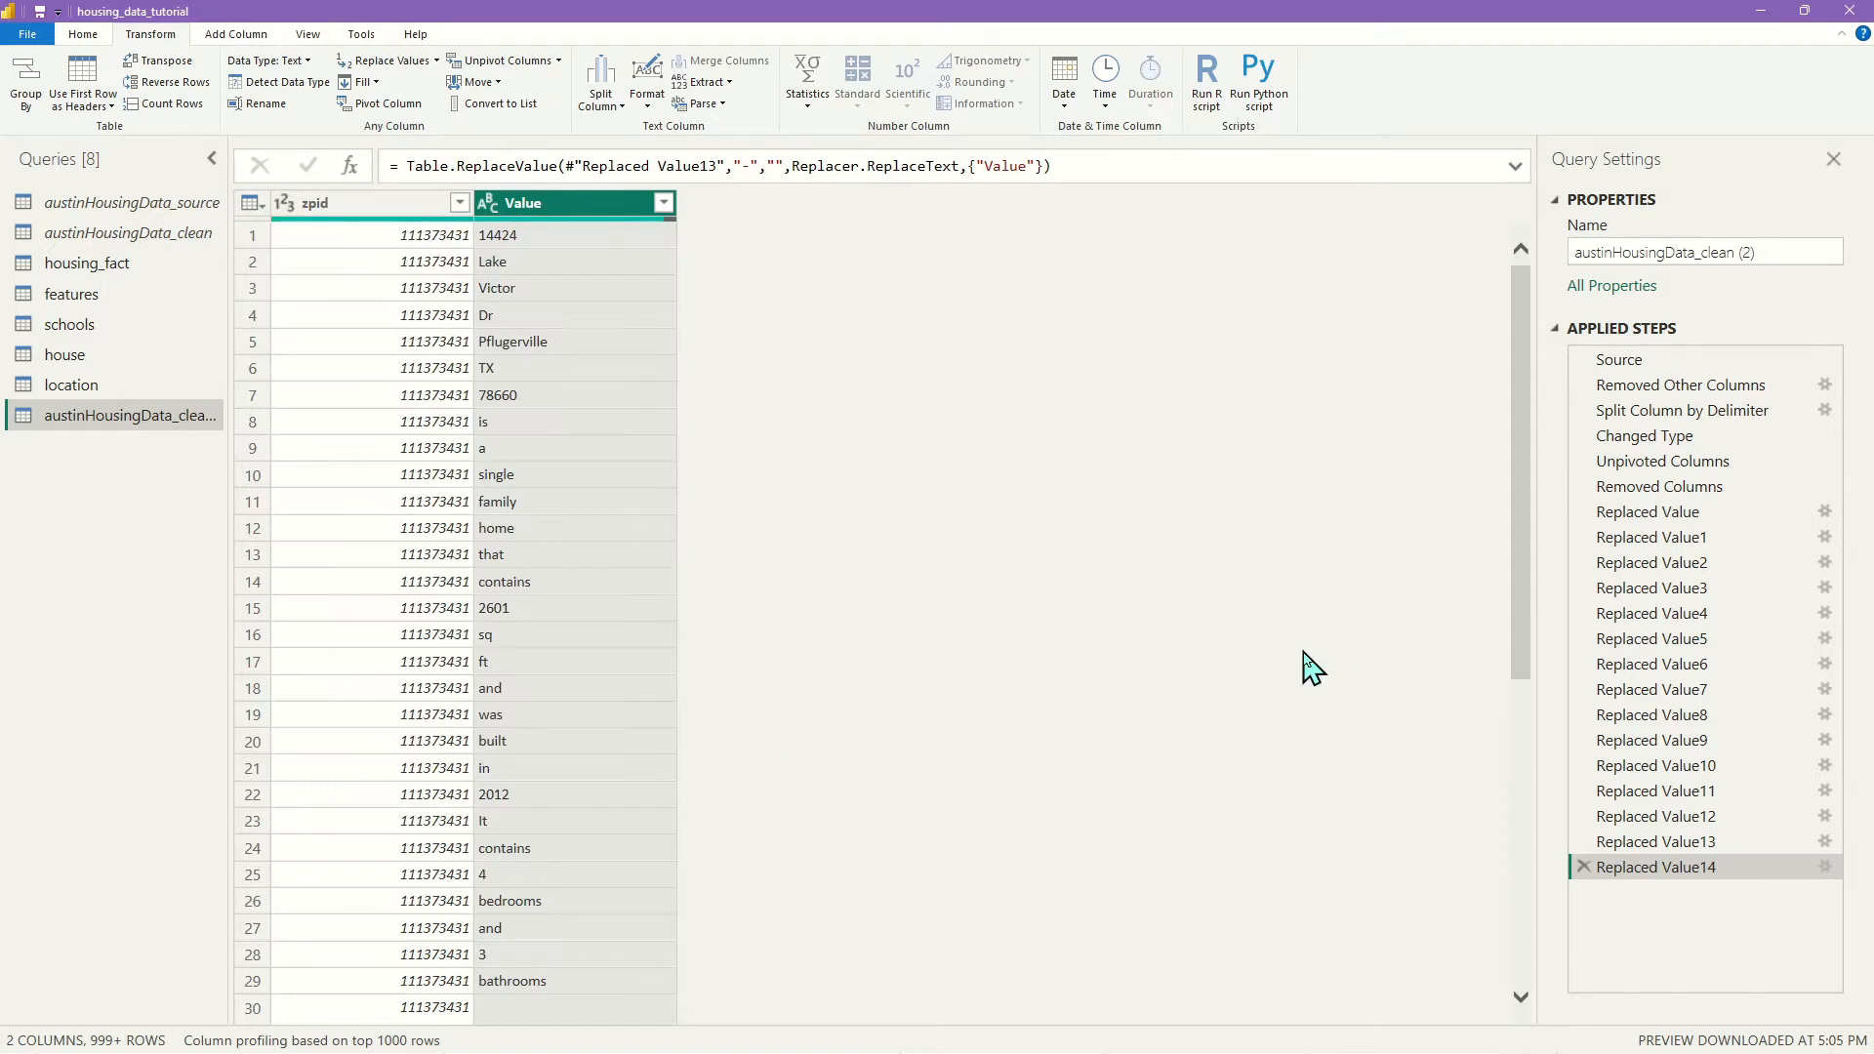
{"action": "left_click", "coordinate": [1722, 486]}
{"action": "left_click", "coordinate": [664, 204]}
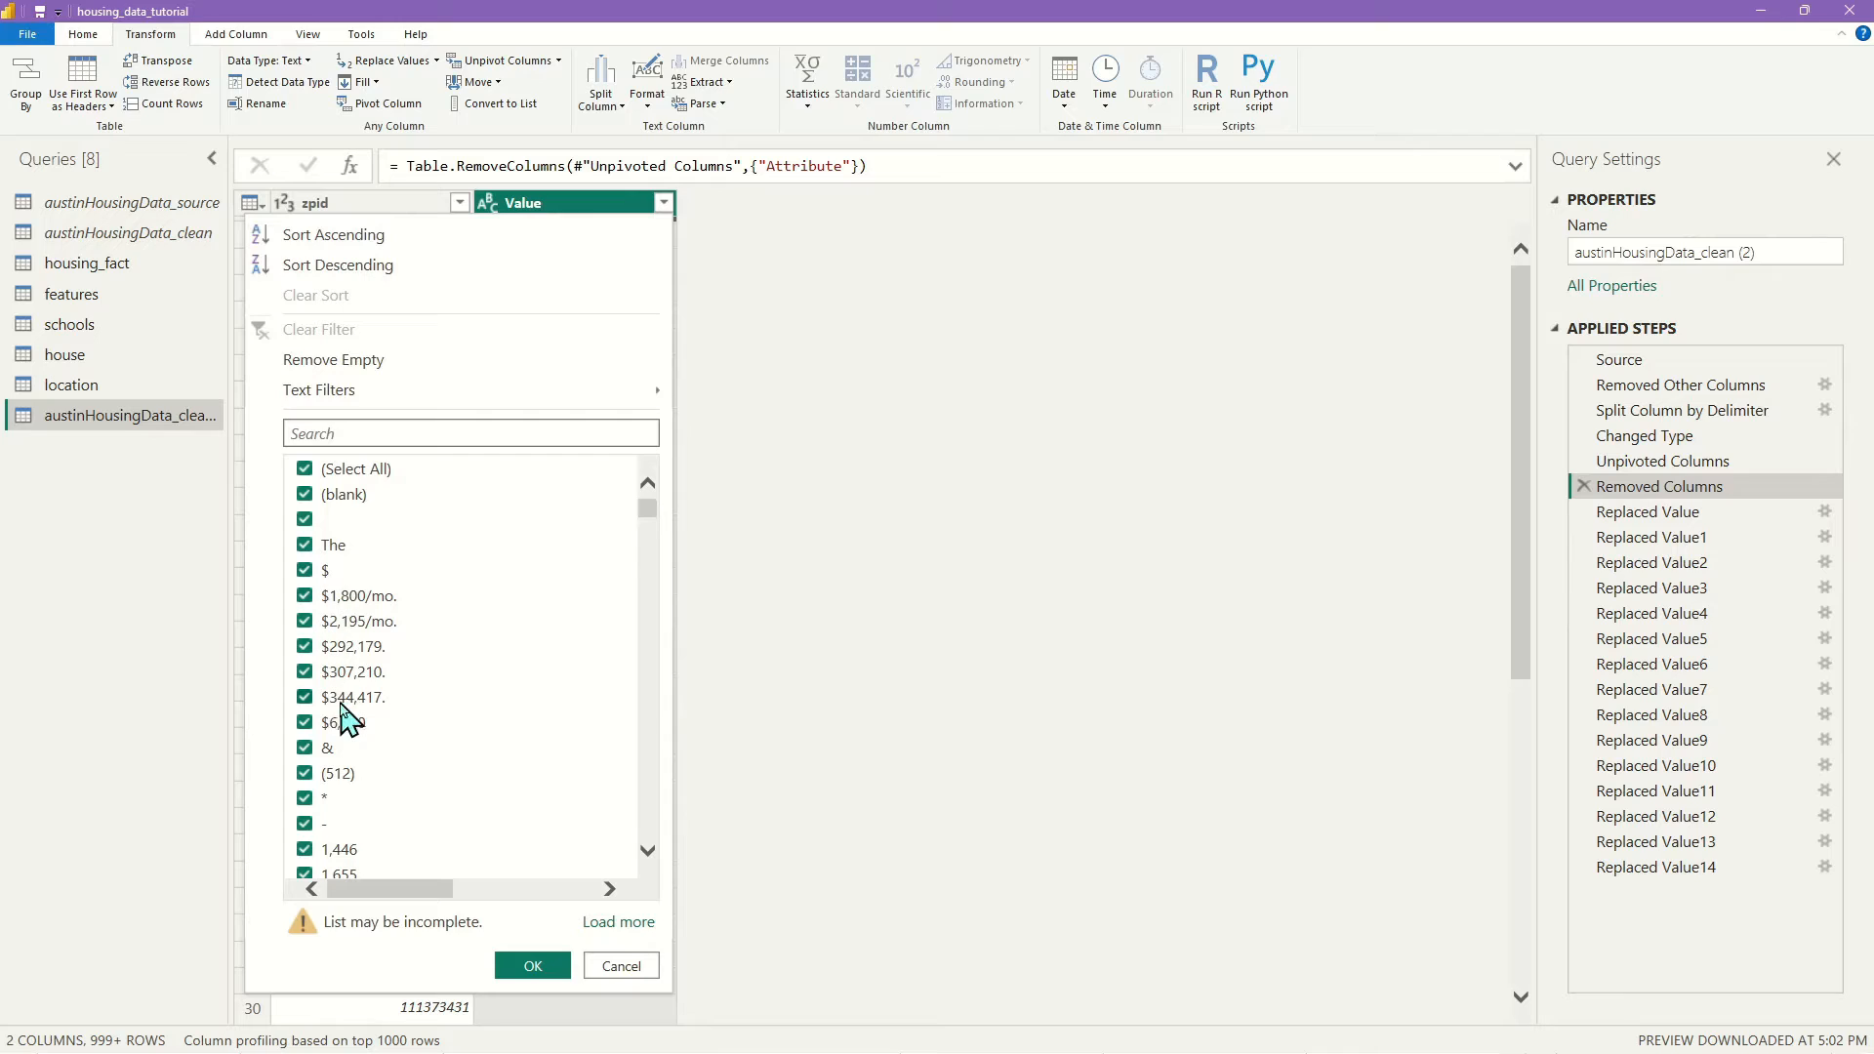
{"action": "scroll", "coordinate": [331, 810], "scroll_direction": "down", "scroll_amount": 3}
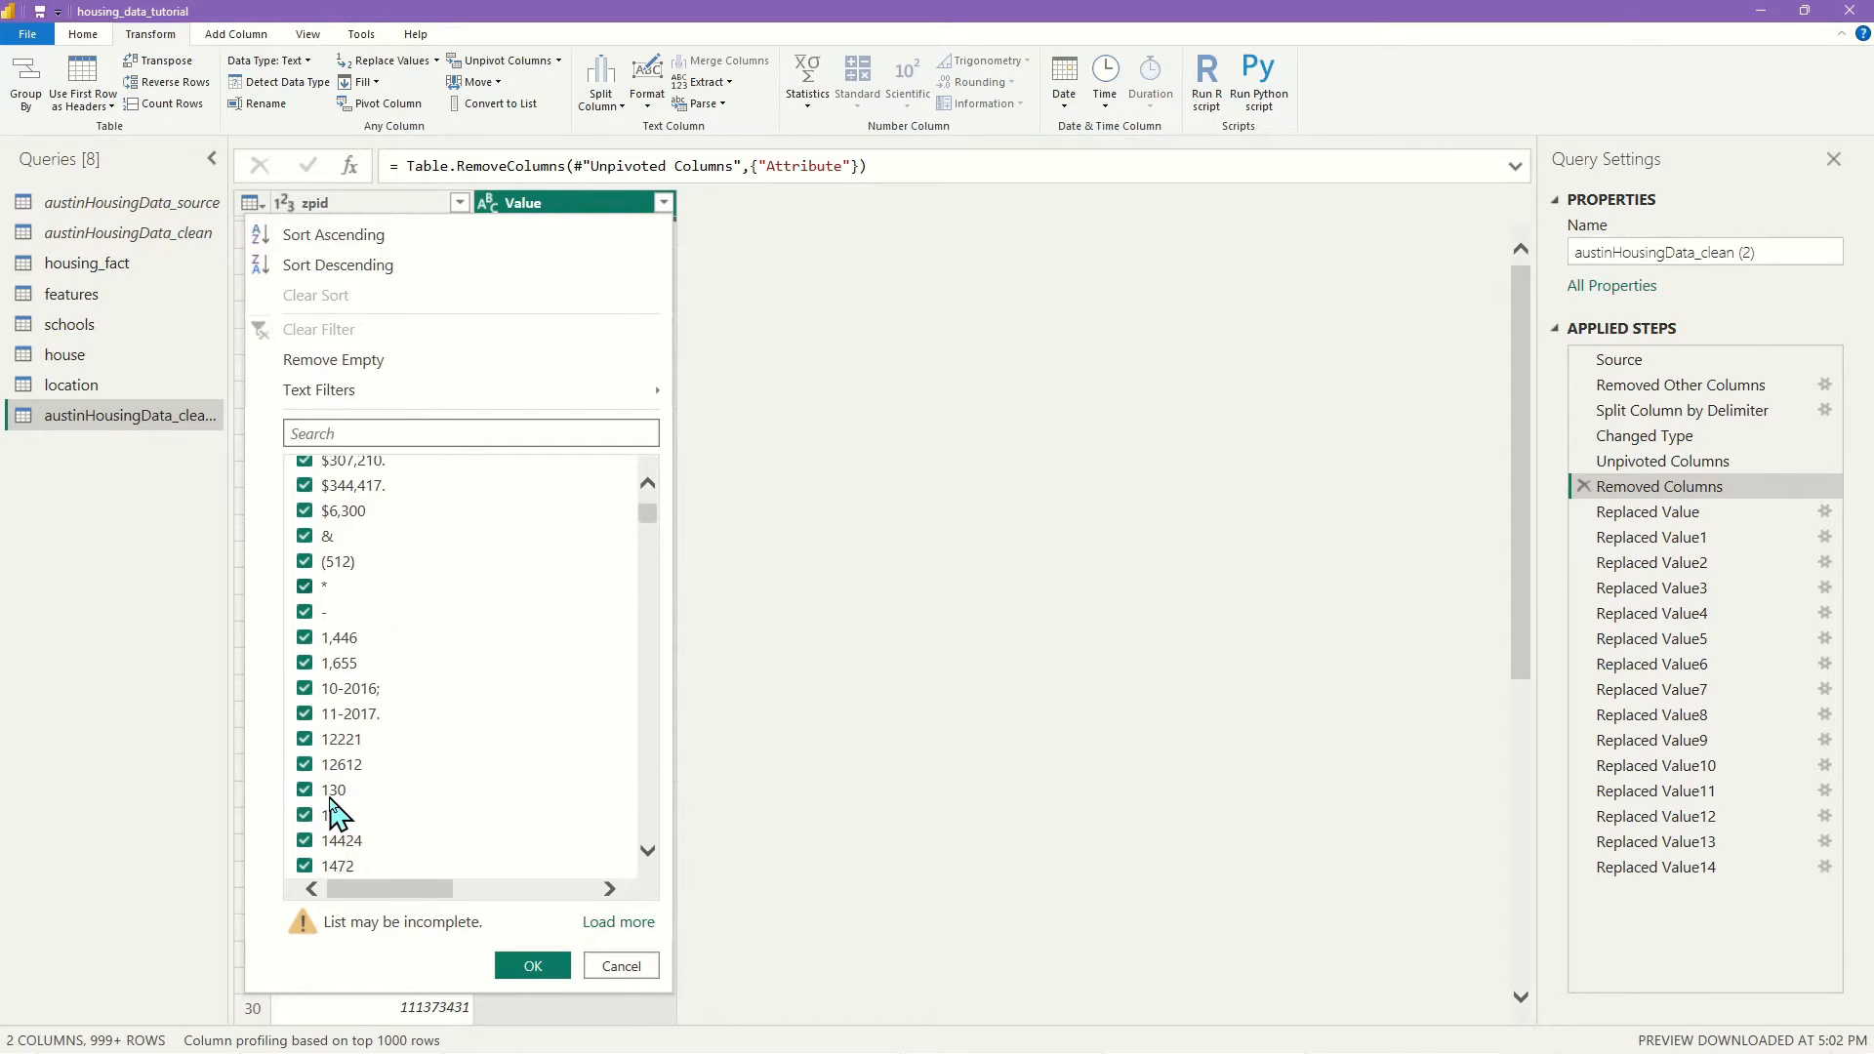
{"action": "scroll", "coordinate": [317, 532], "scroll_direction": "down", "scroll_amount": 3}
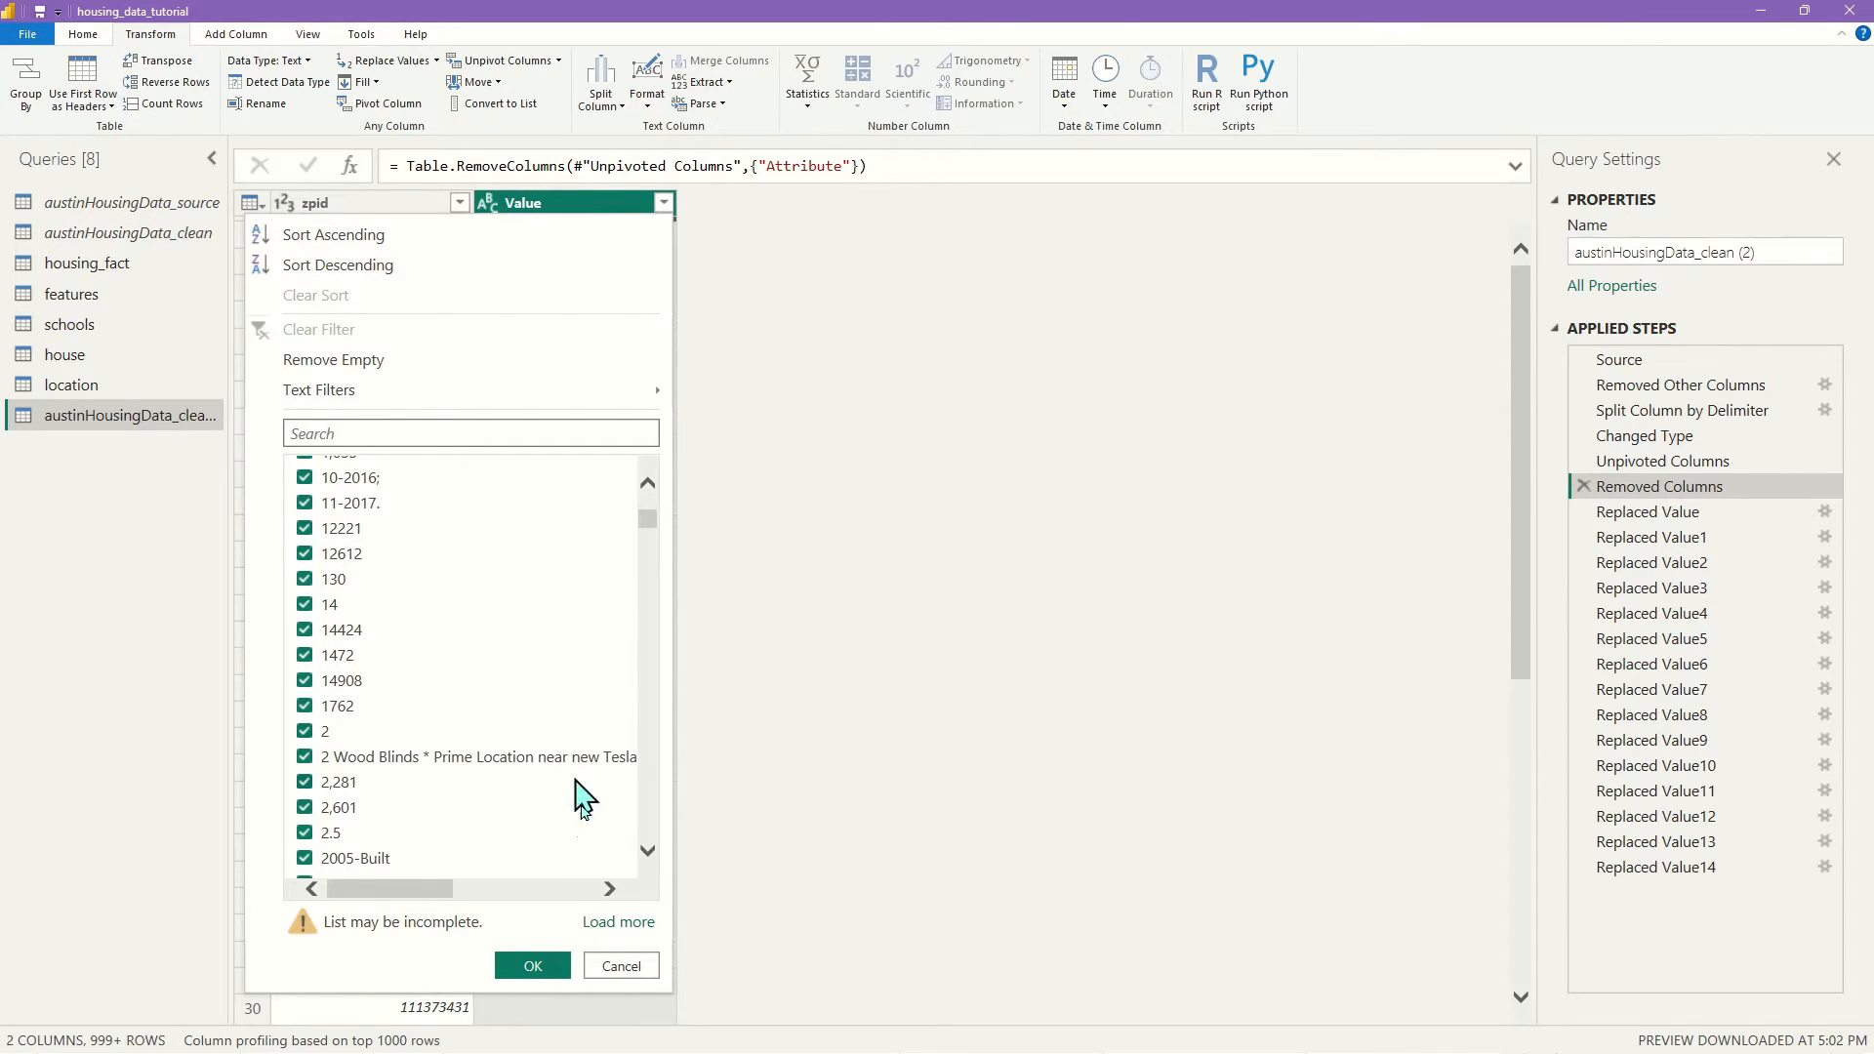
{"action": "left_click", "coordinate": [624, 967]}
{"action": "left_click", "coordinate": [1710, 869]}
{"action": "left_click", "coordinate": [664, 203]}
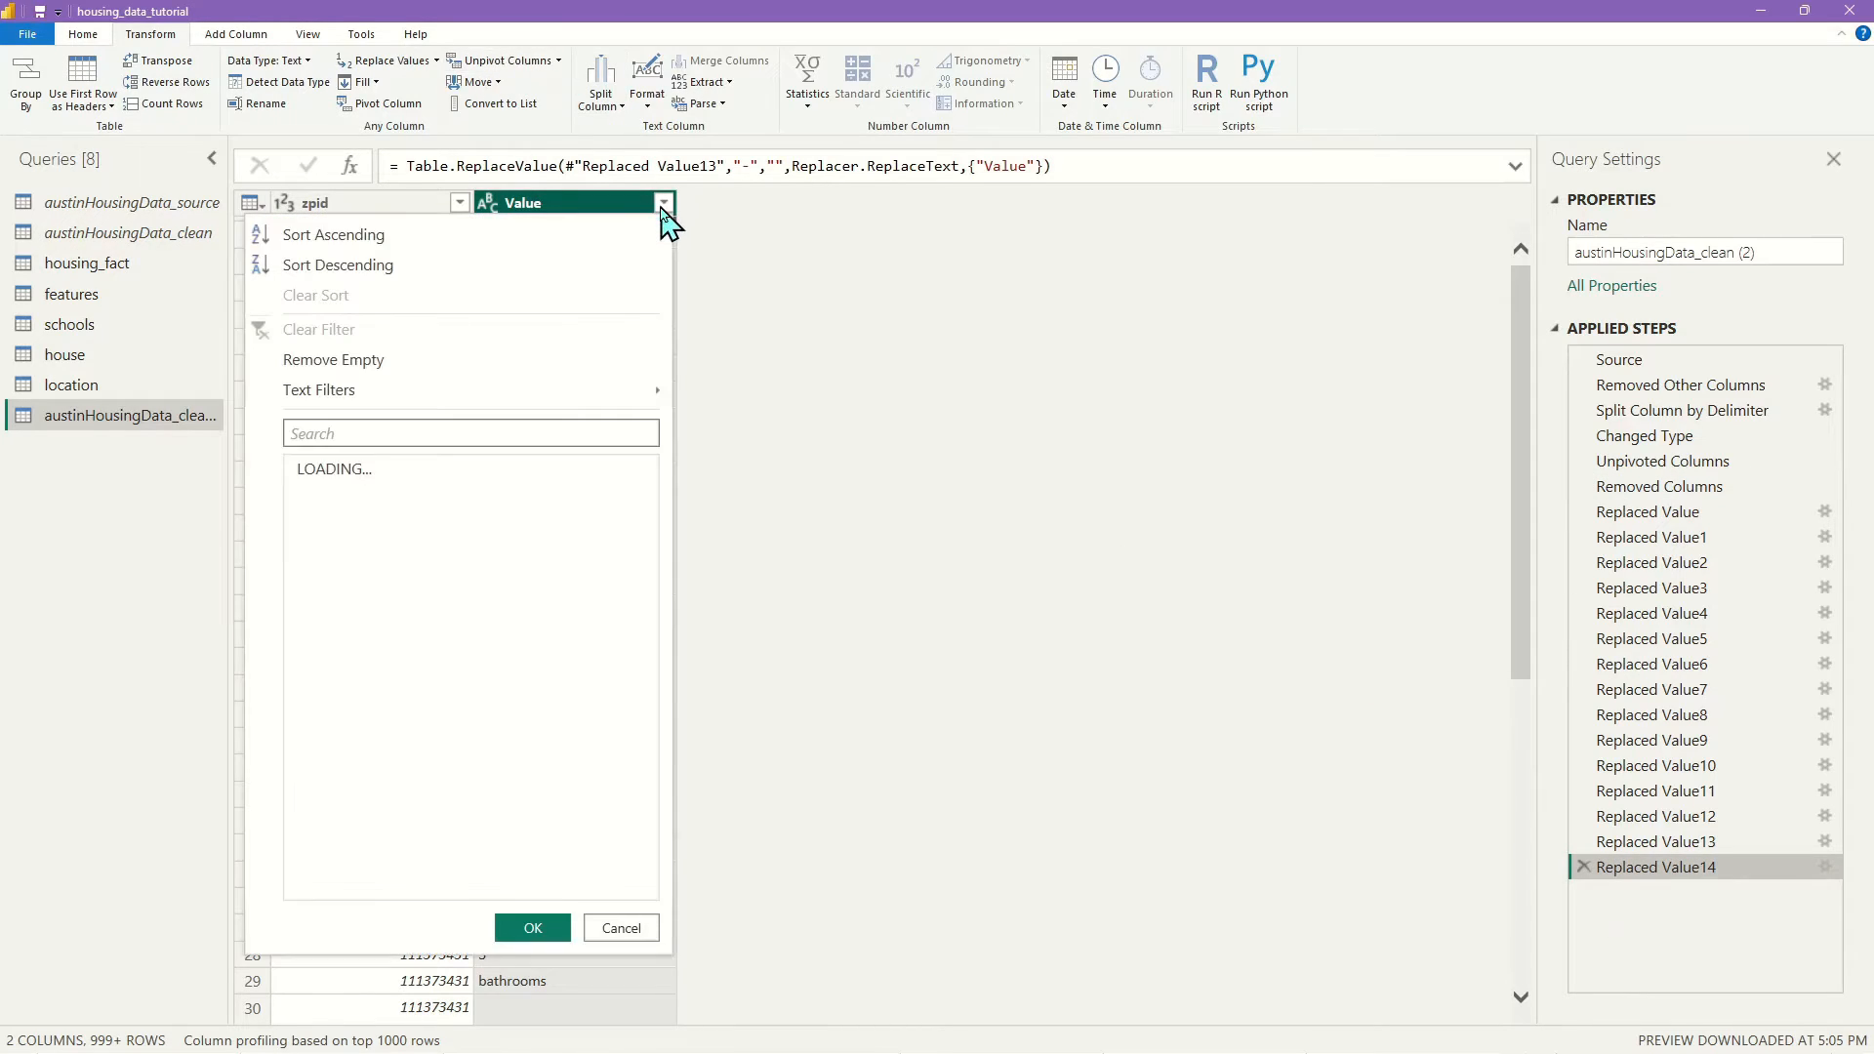
{"action": "scroll", "coordinate": [454, 581], "scroll_direction": "down", "scroll_amount": 5}
{"action": "scroll", "coordinate": [430, 615], "scroll_direction": "up", "scroll_amount": 5}
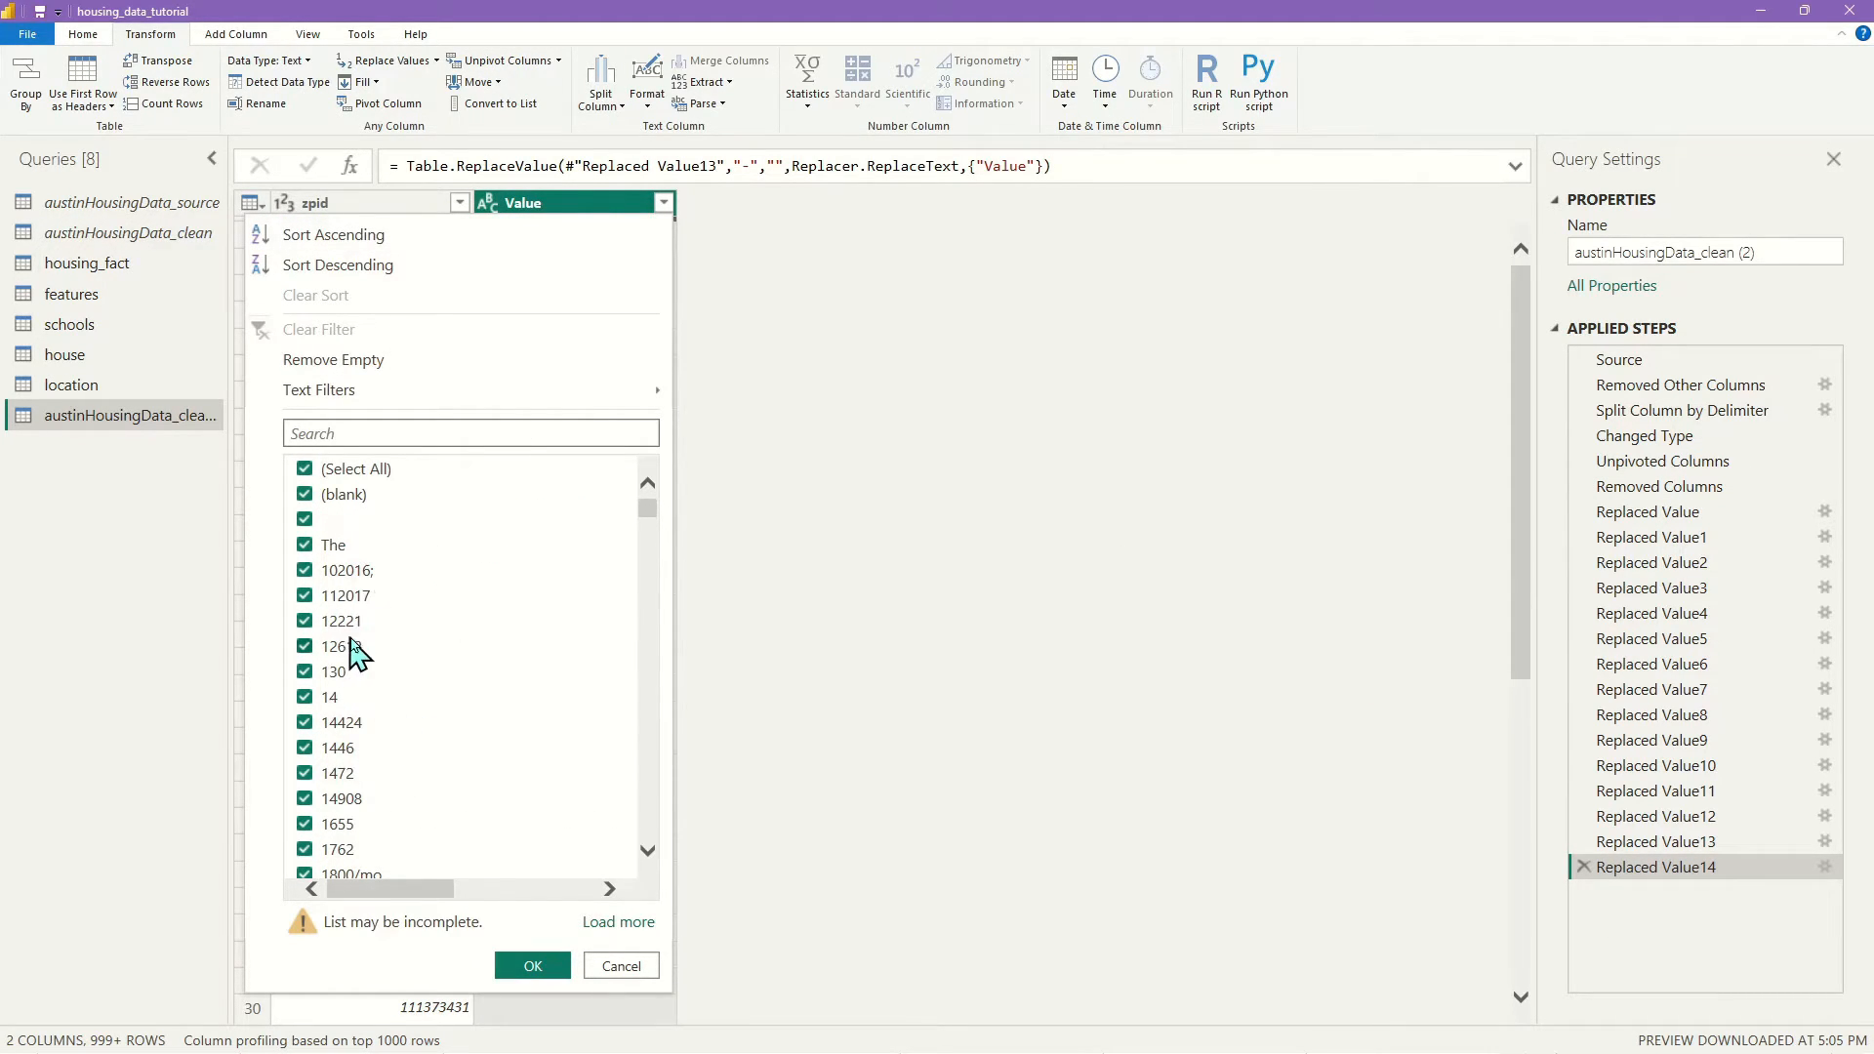
{"action": "scroll", "coordinate": [357, 652], "scroll_direction": "down", "scroll_amount": 4}
{"action": "scroll", "coordinate": [508, 830], "scroll_direction": "down", "scroll_amount": 6}
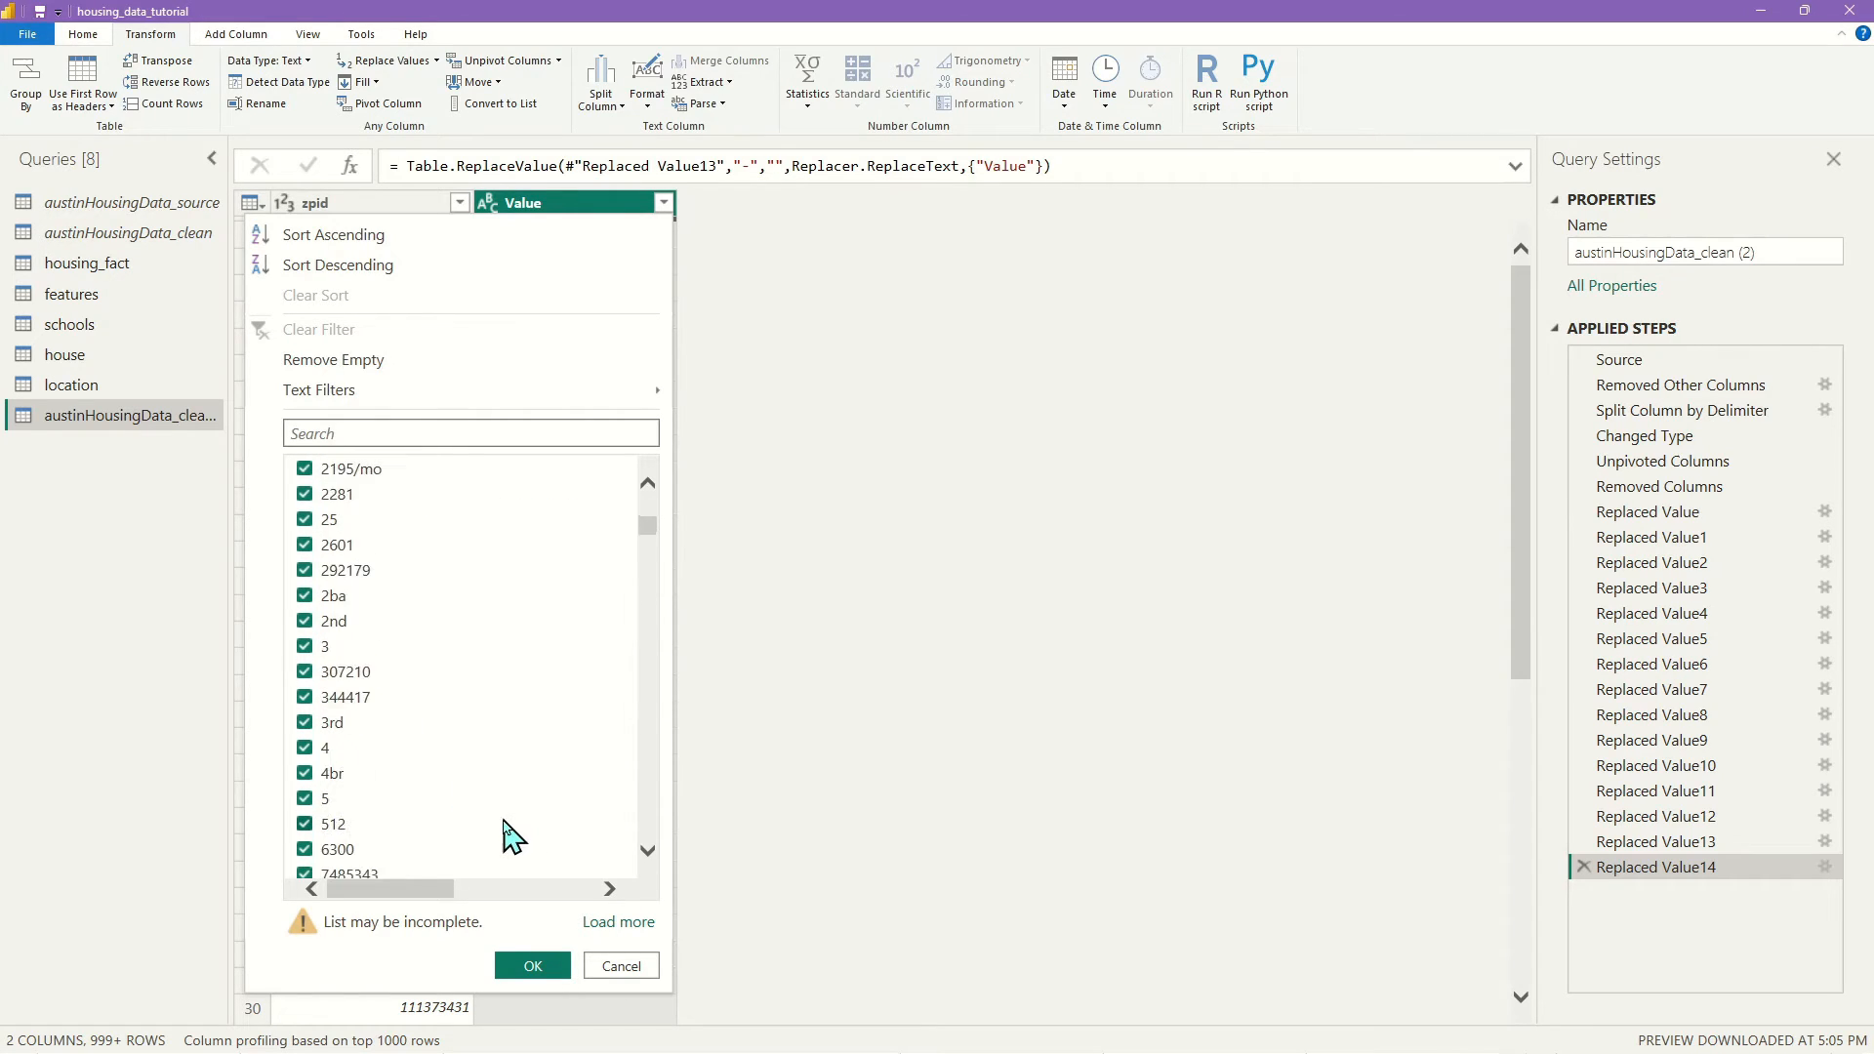
{"action": "scroll", "coordinate": [510, 825], "scroll_direction": "up", "scroll_amount": 4}
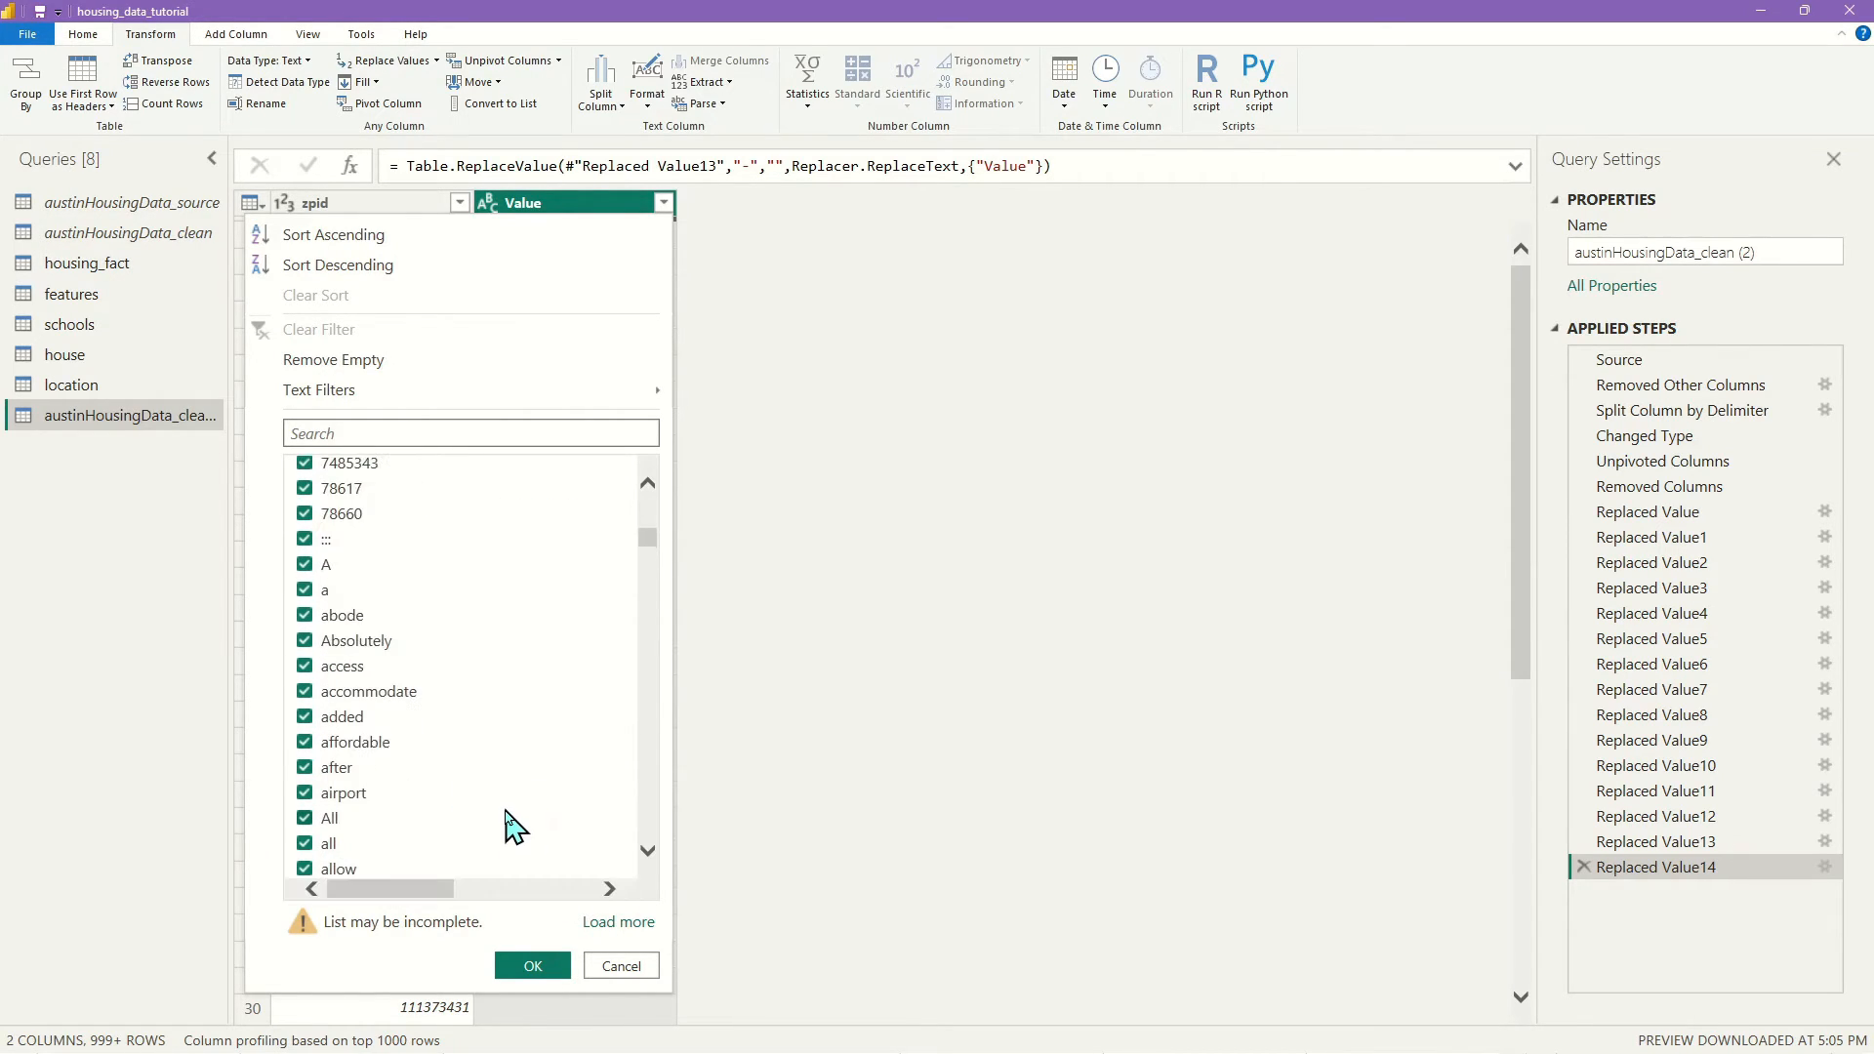
{"action": "scroll", "coordinate": [460, 787], "scroll_direction": "down", "scroll_amount": 15}
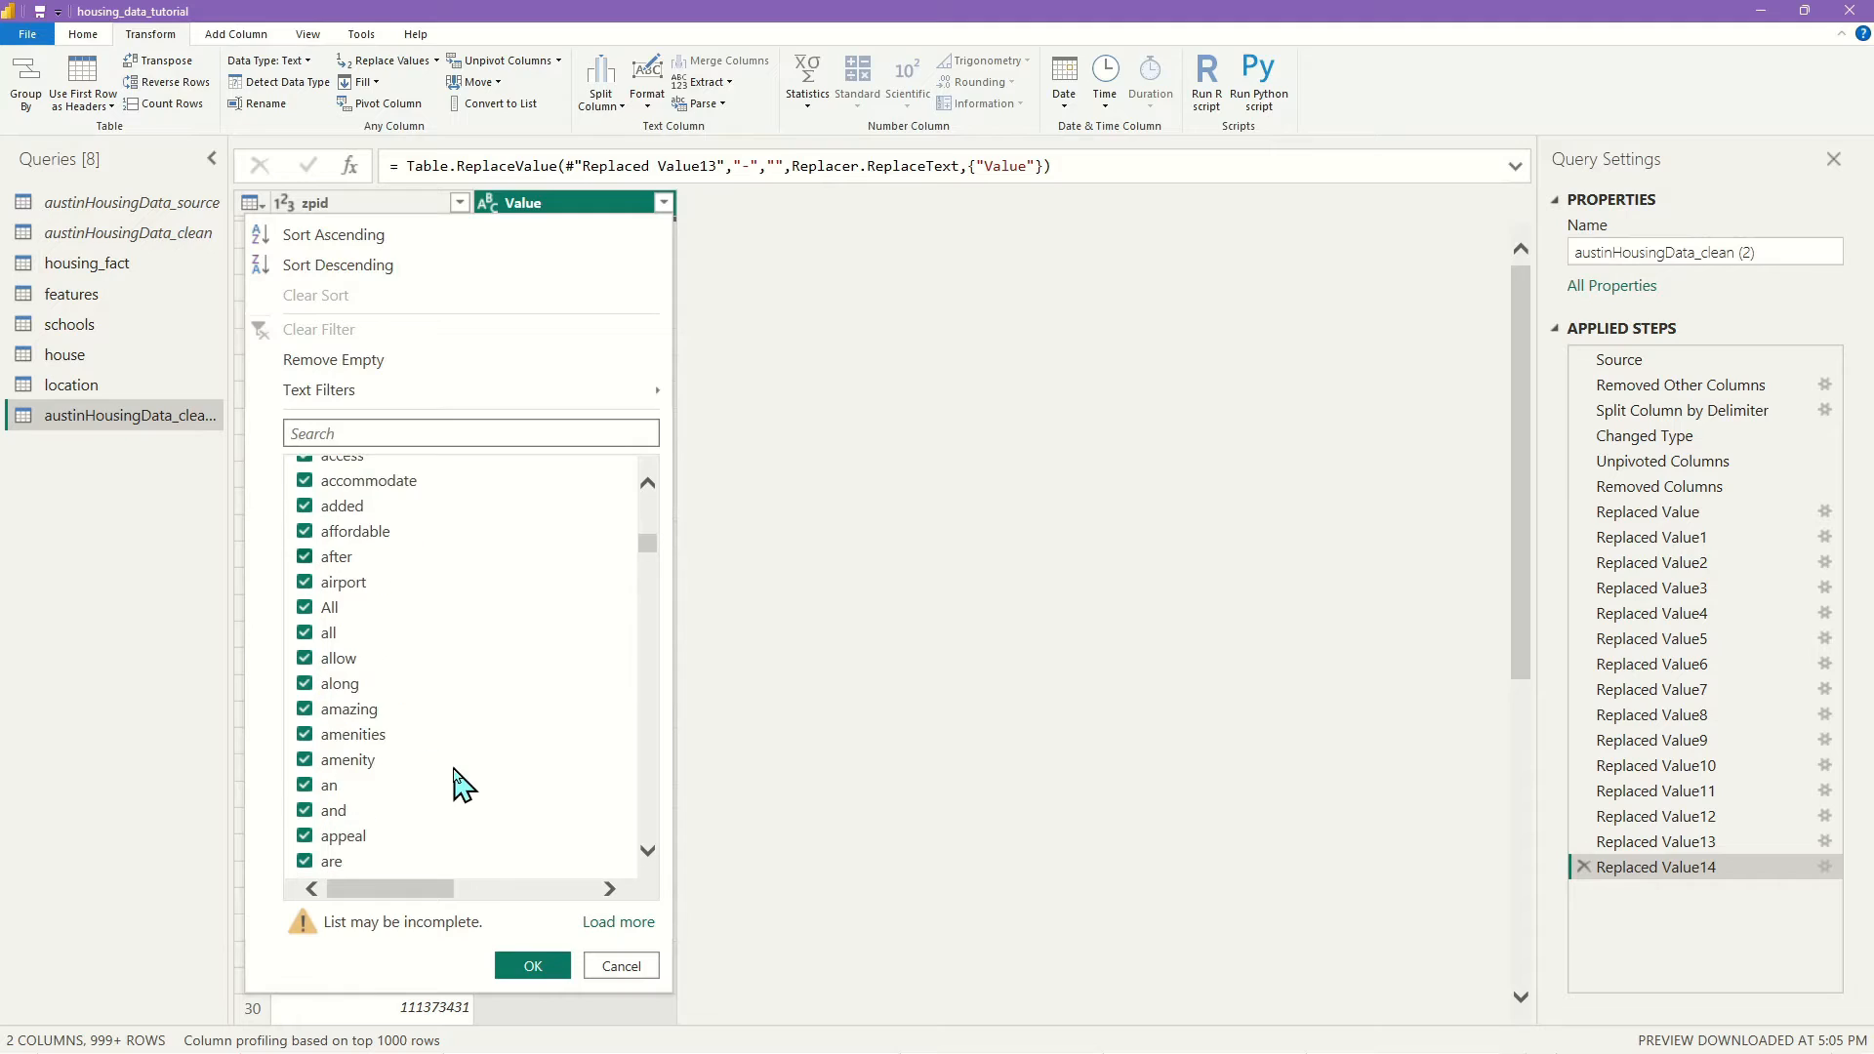
{"action": "left_click", "coordinate": [648, 967]}
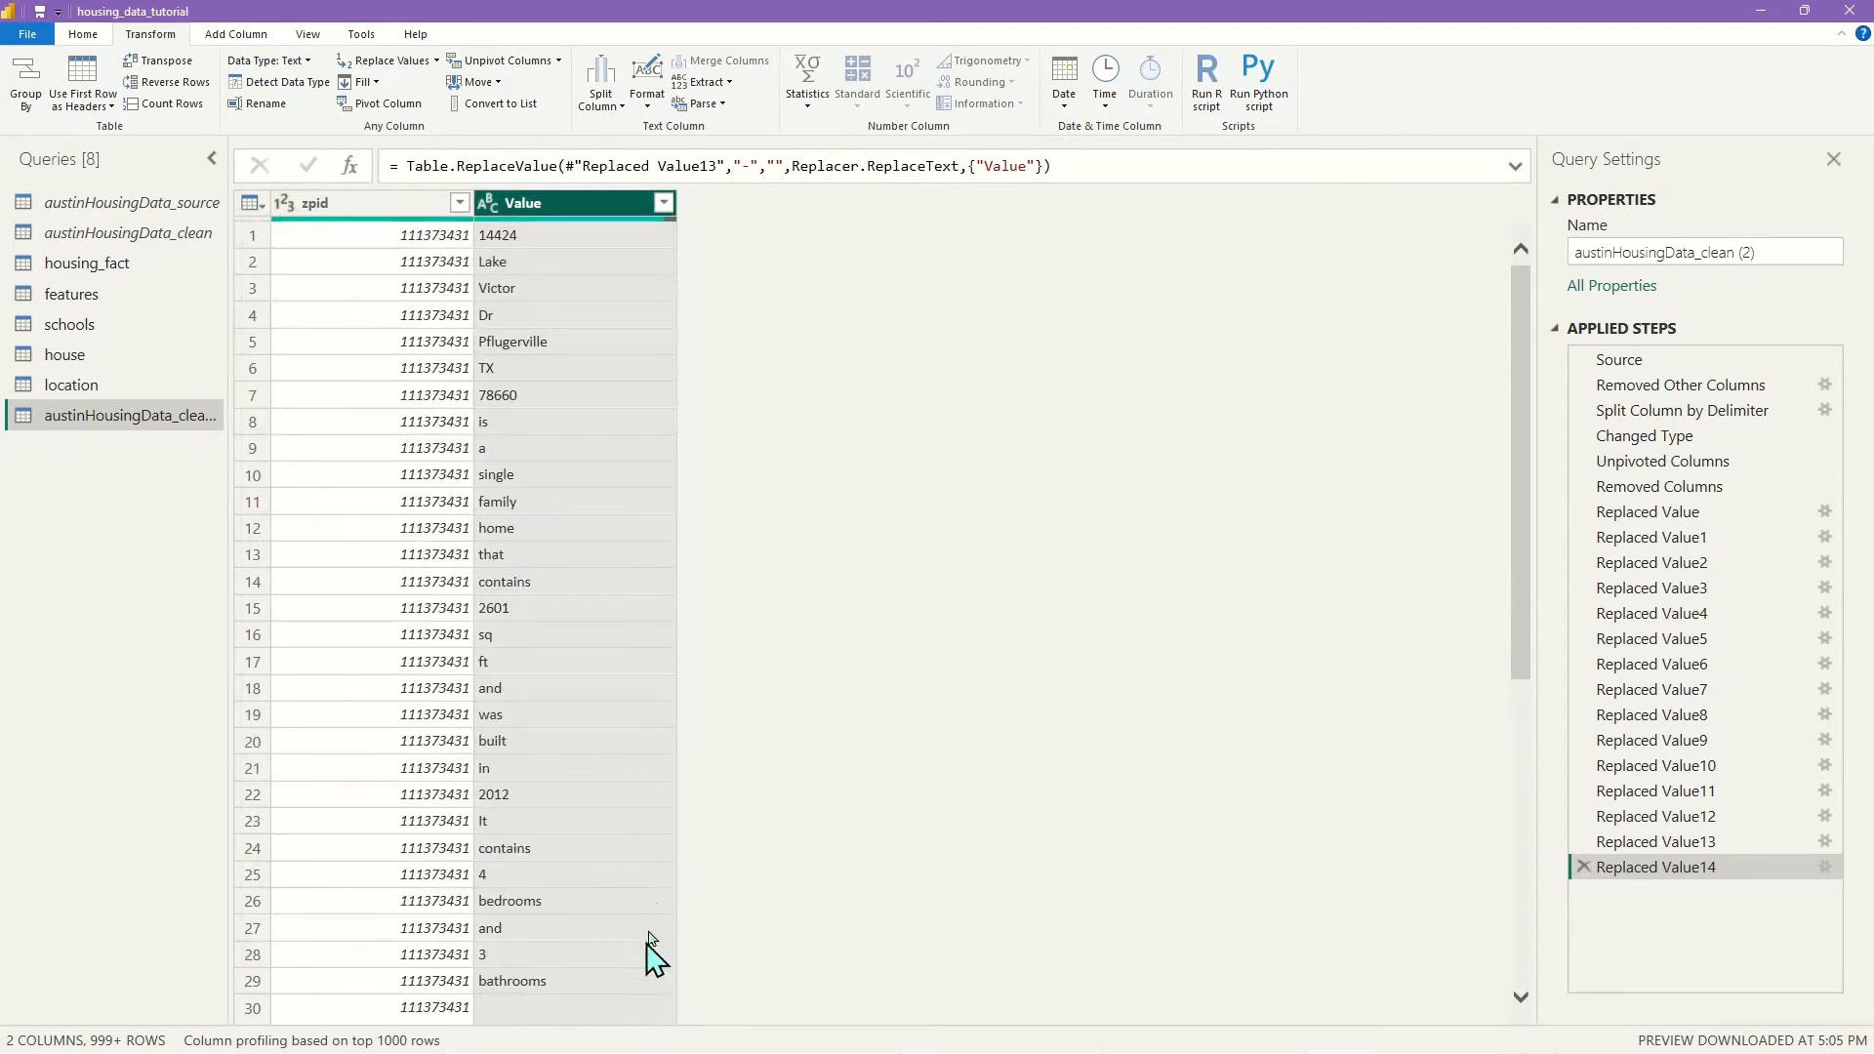
Add three Replace Values steps replacing /, : and ; in Value with nothing
{"action": "left_click", "coordinate": [398, 62]}
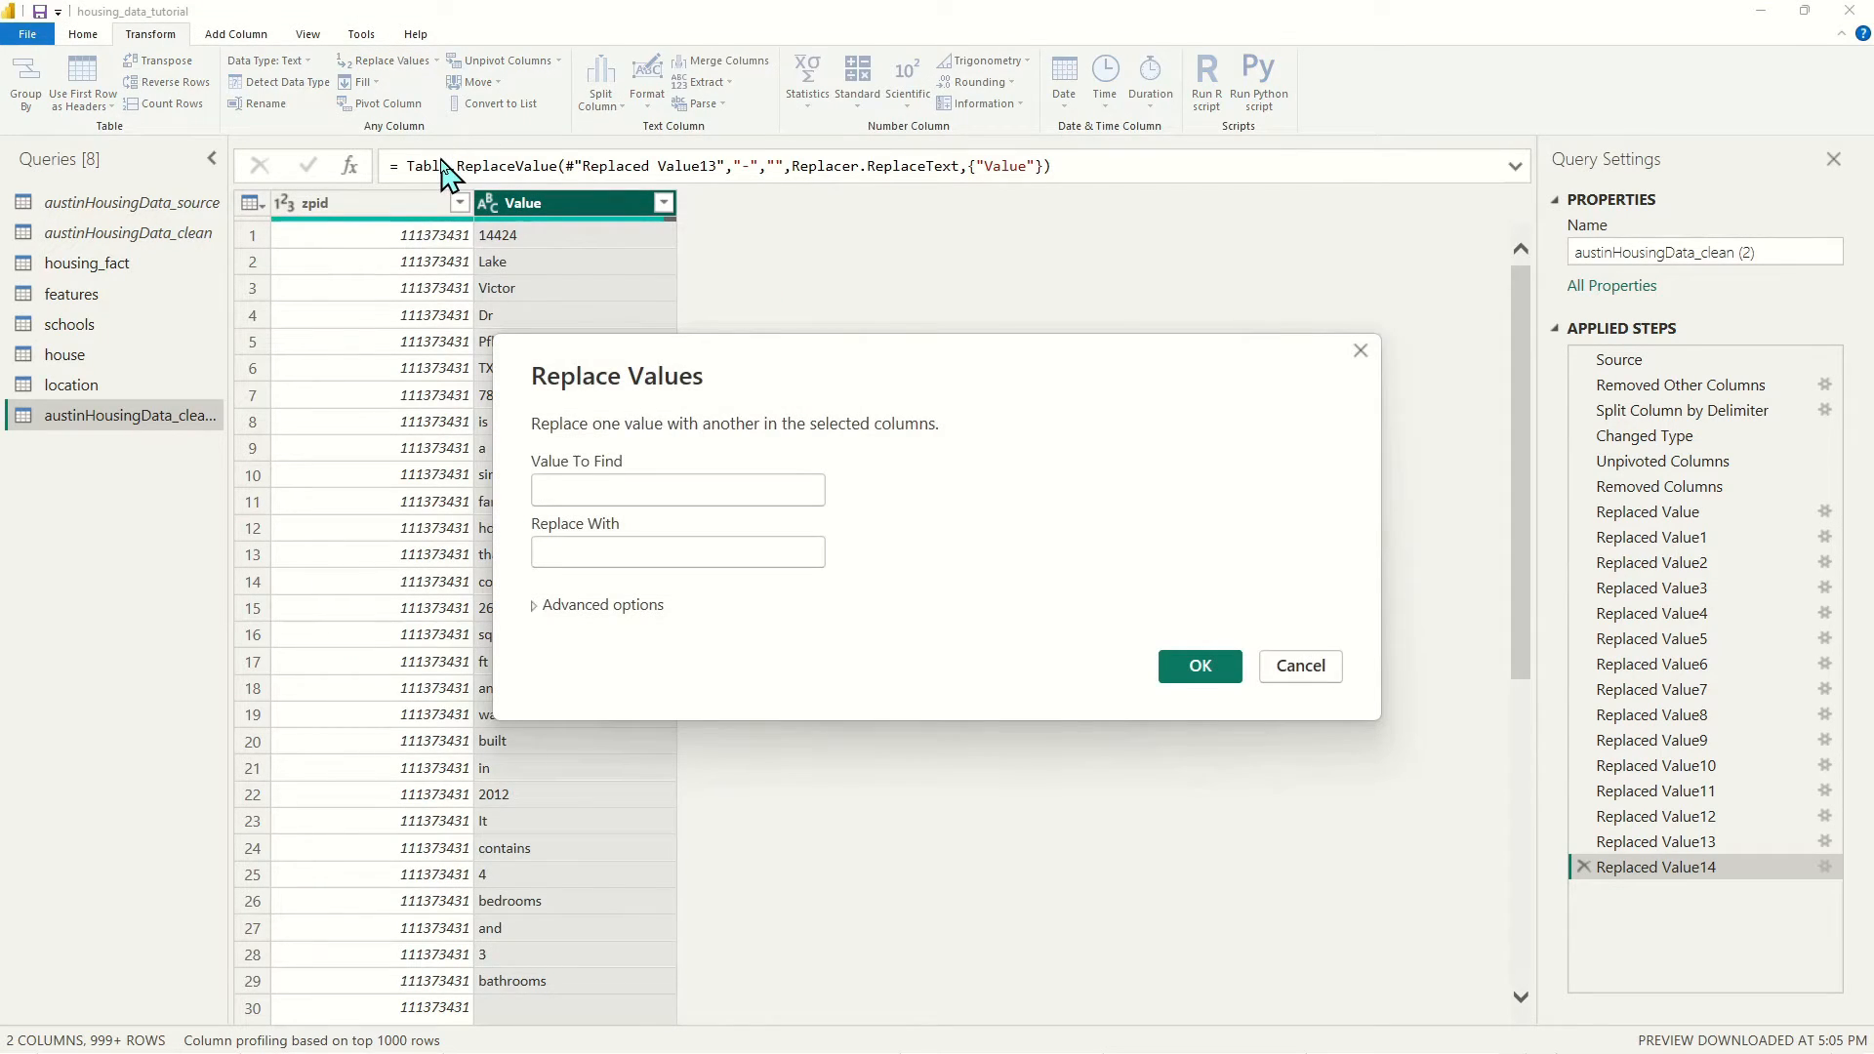
{"action": "type", "text": "/"}
{"action": "left_click", "coordinate": [1203, 668]}
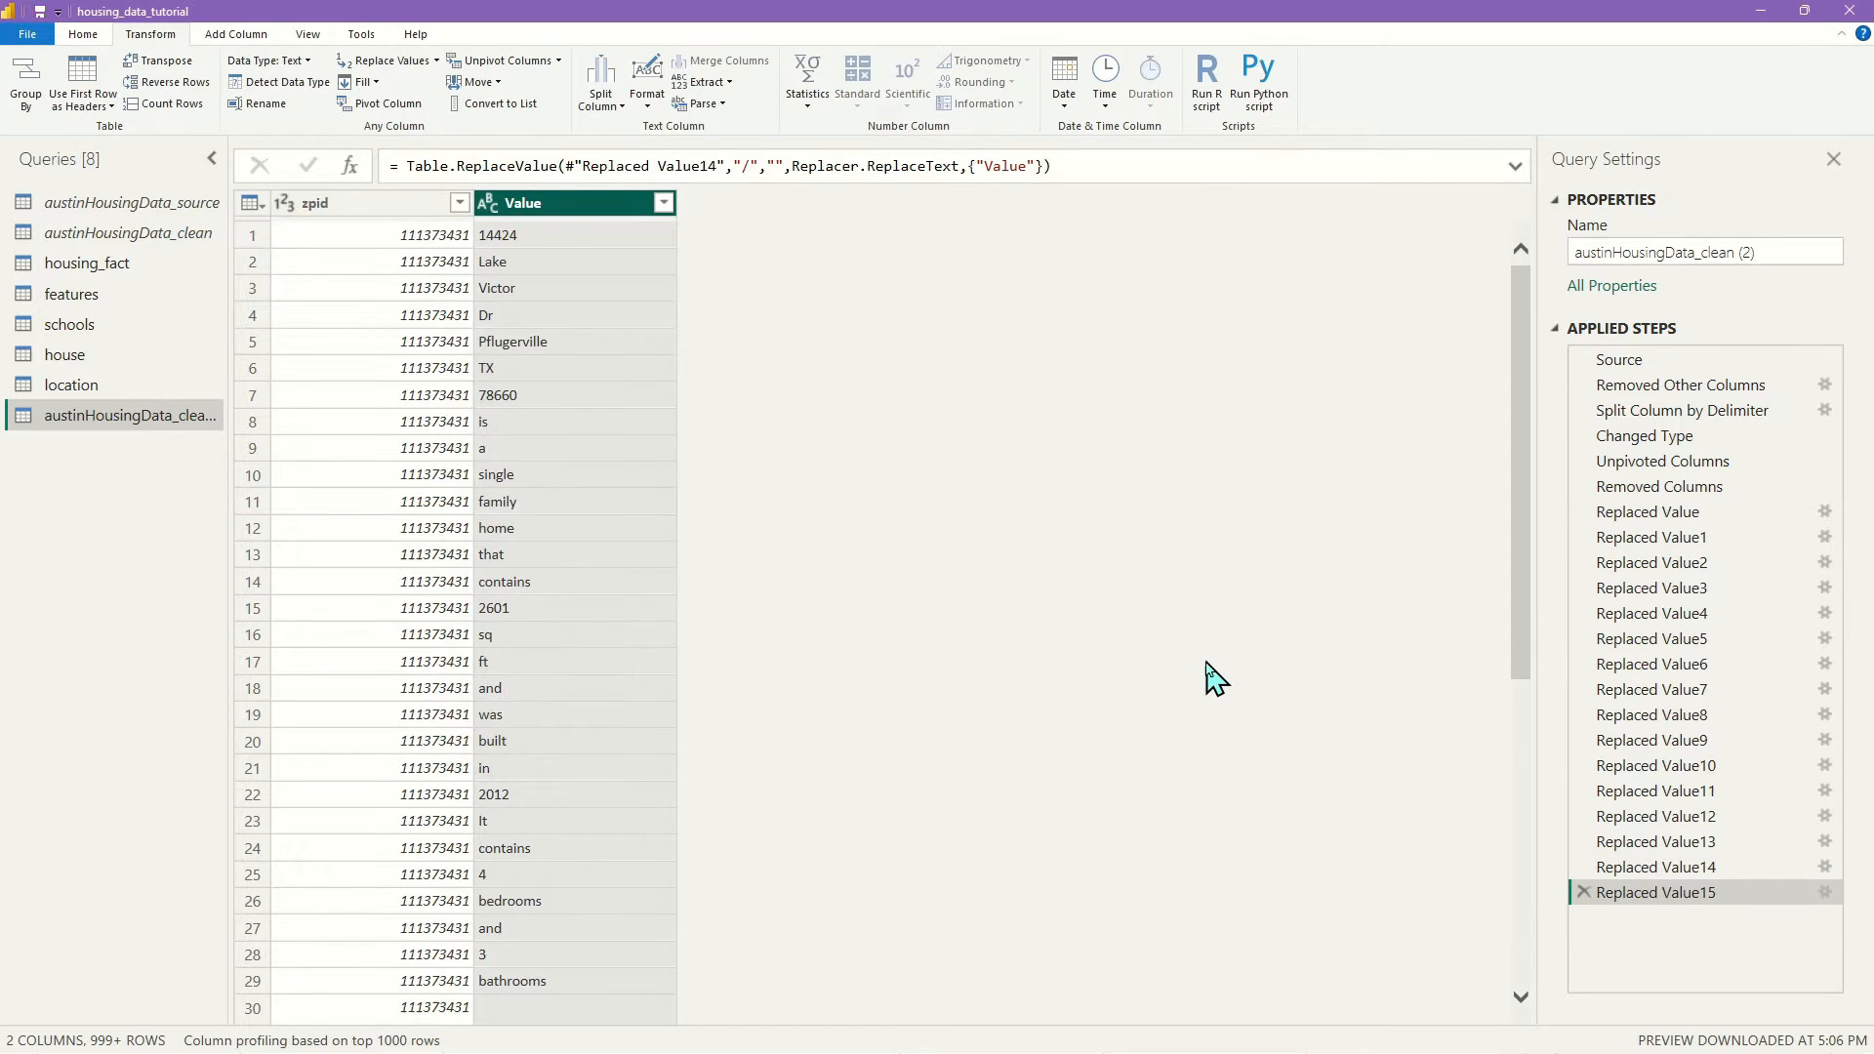
{"action": "left_click", "coordinate": [371, 68]}
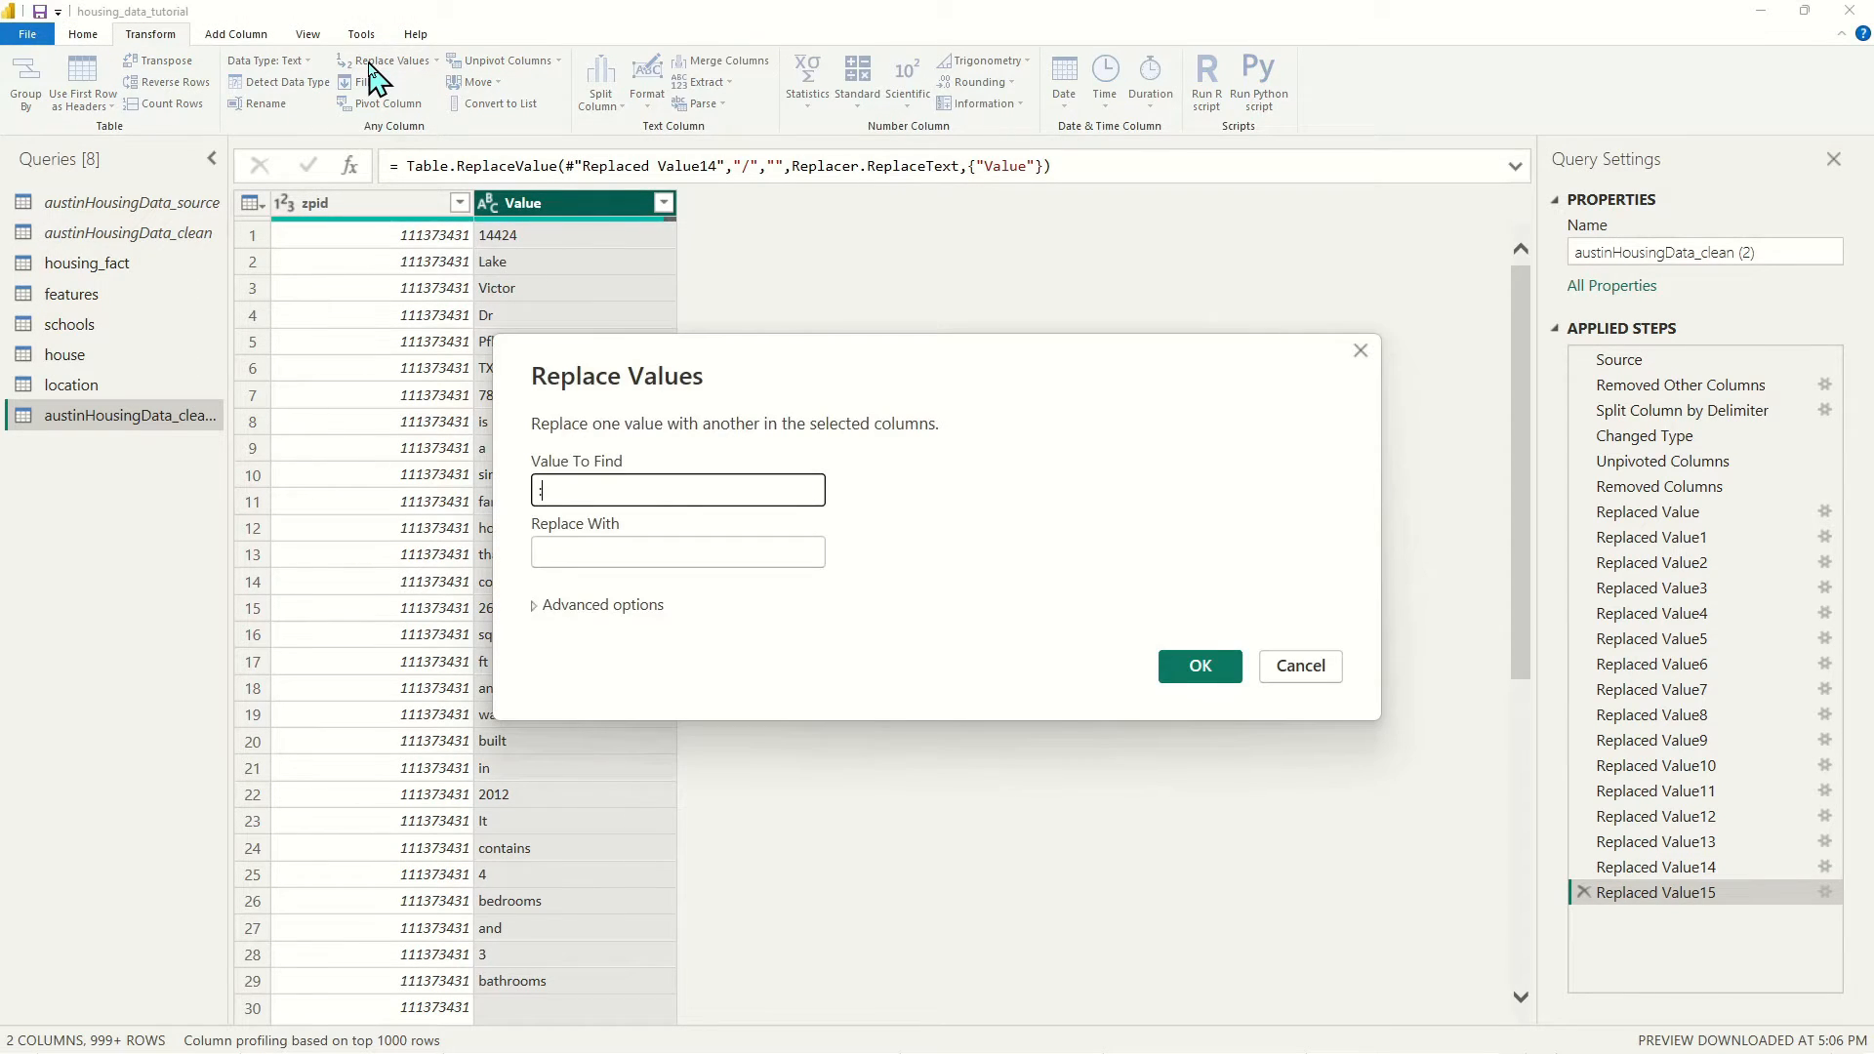
{"action": "type", "text": ":"}
{"action": "key", "text": "Return"}
{"action": "left_click", "coordinate": [362, 64]}
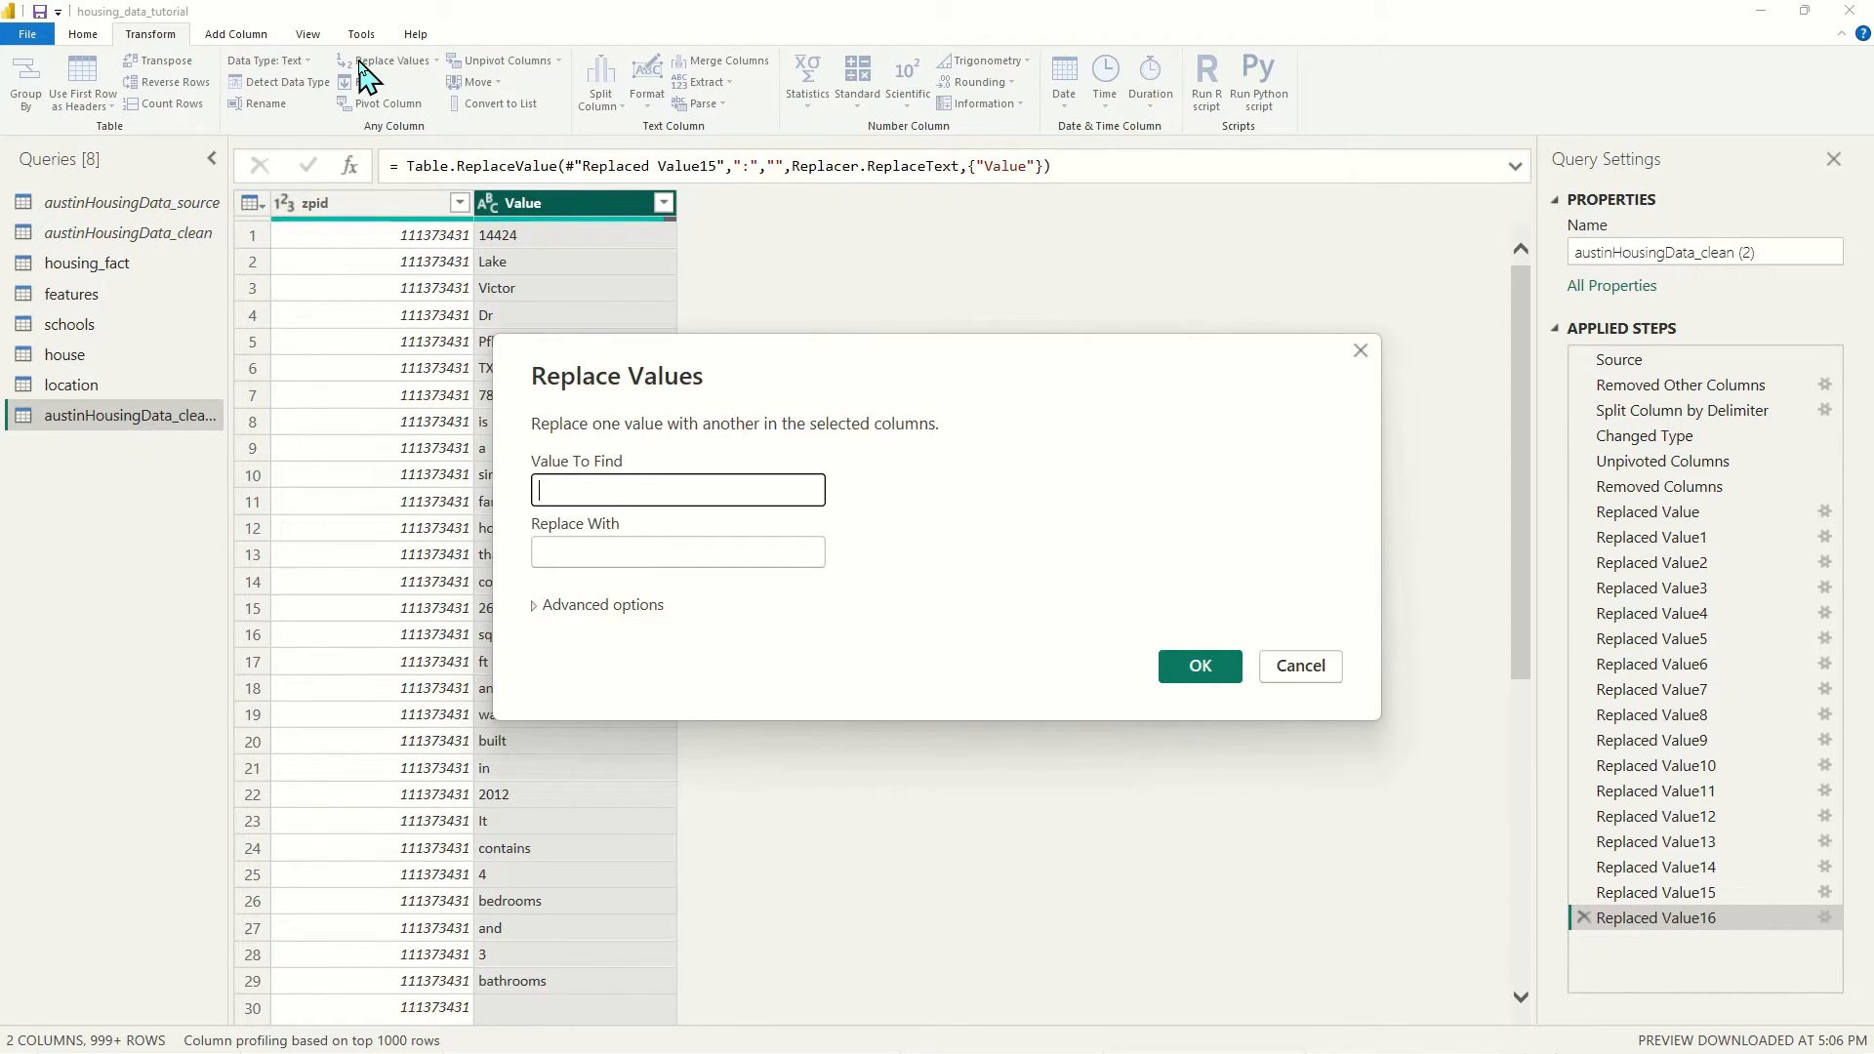
{"action": "type", "text": ";"}
{"action": "left_click", "coordinate": [1149, 668]}
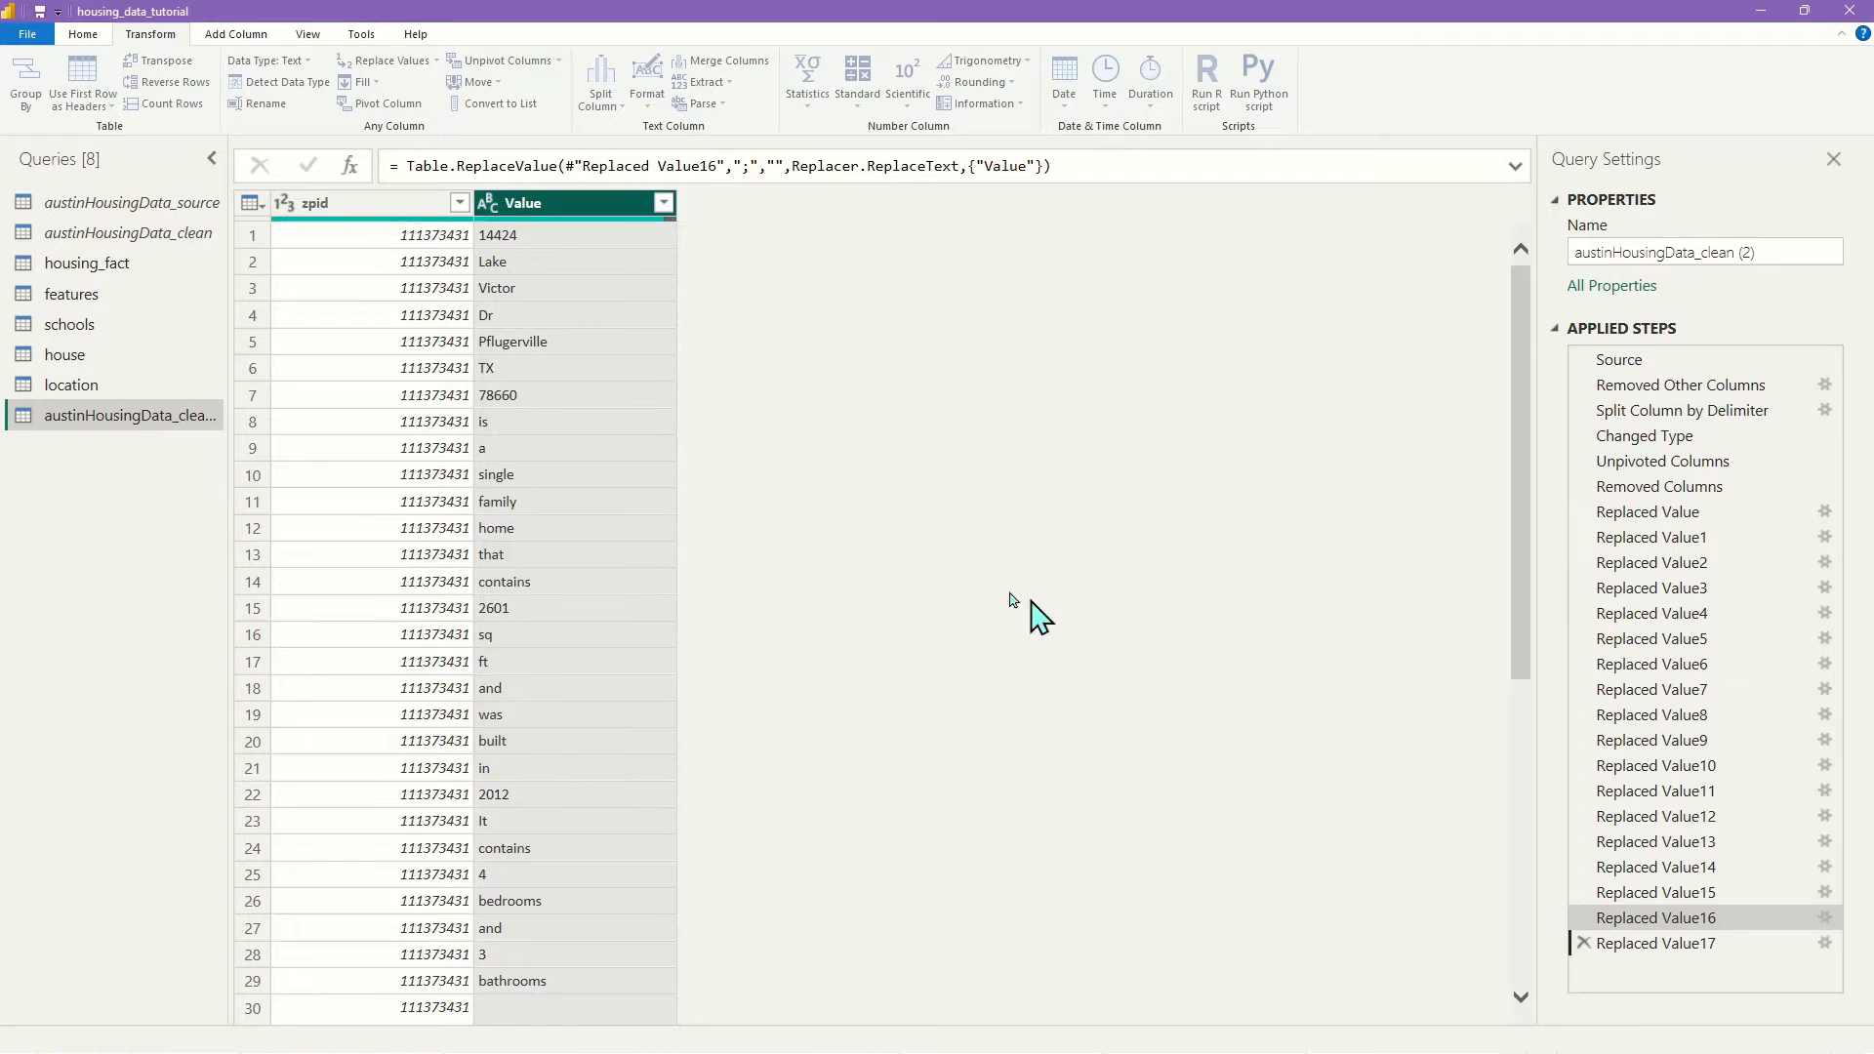
Uncheck (blank) and the empty-text entry in the Value filter and apply it
{"action": "left_click", "coordinate": [666, 204]}
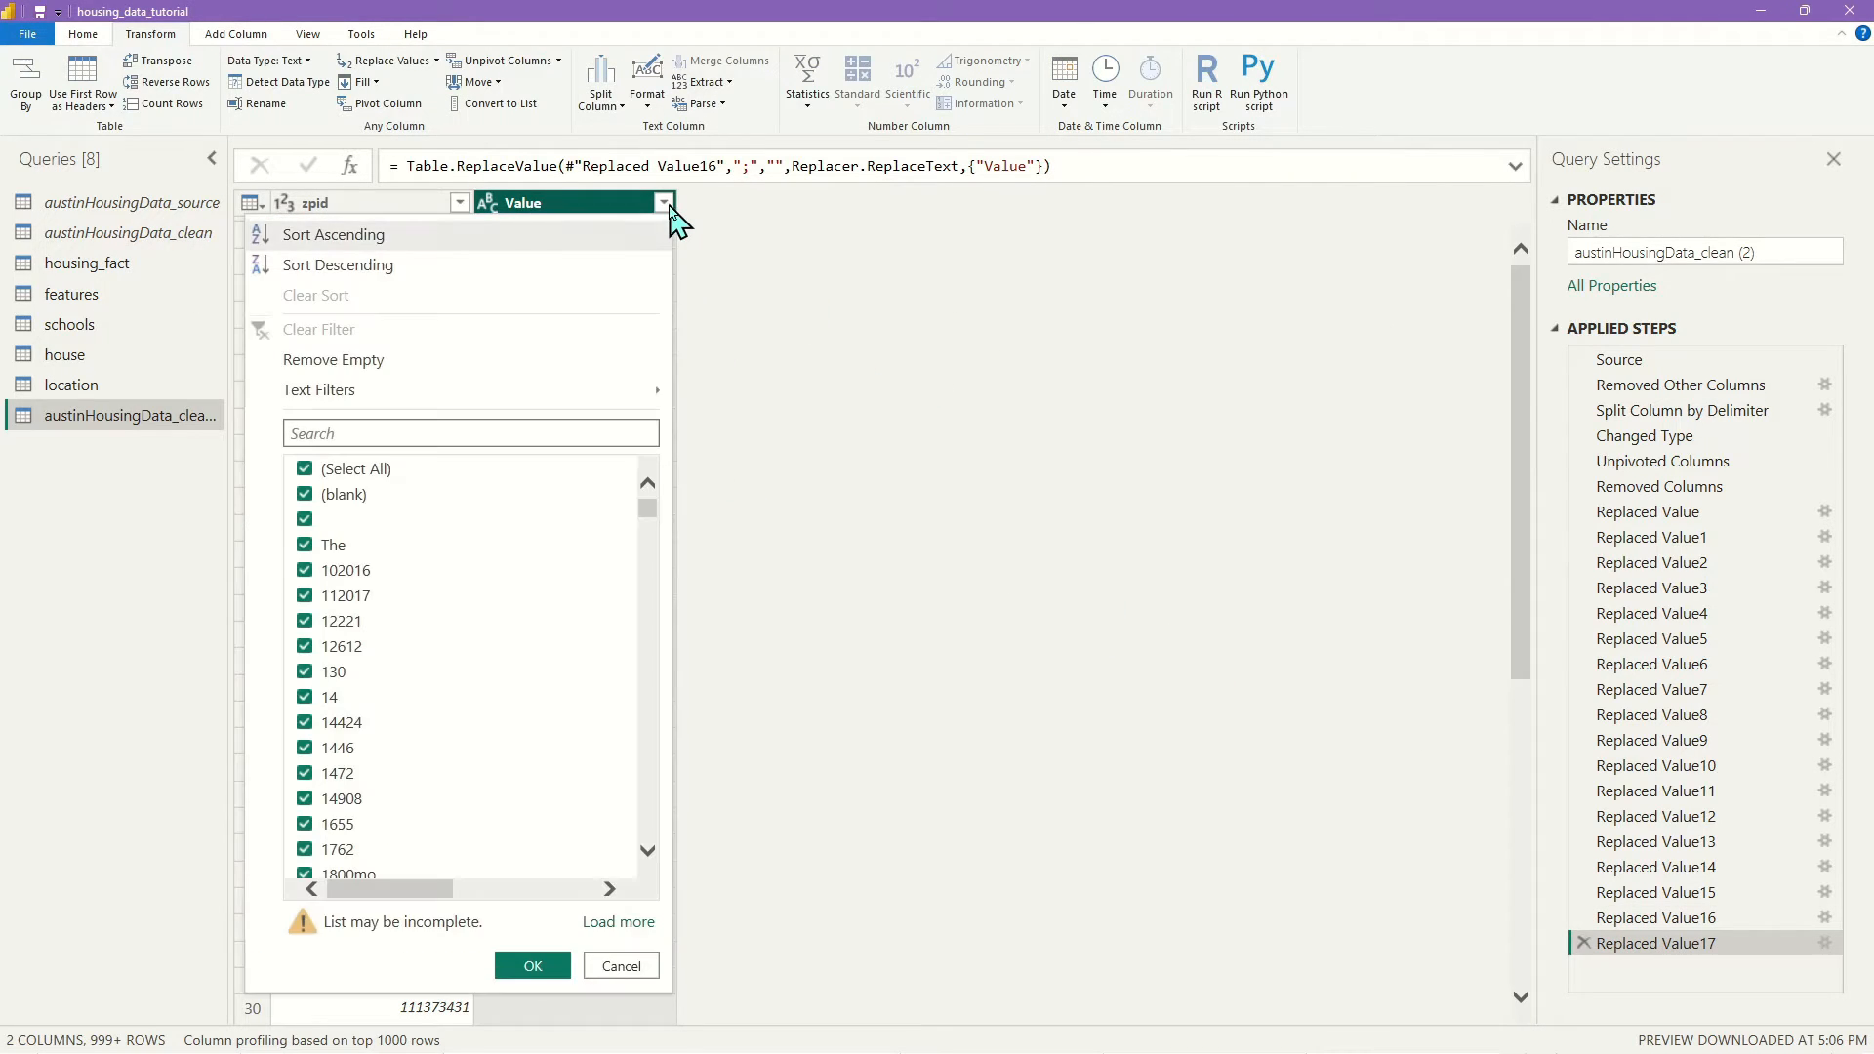
{"action": "left_click", "coordinate": [306, 496]}
{"action": "left_click", "coordinate": [305, 521]}
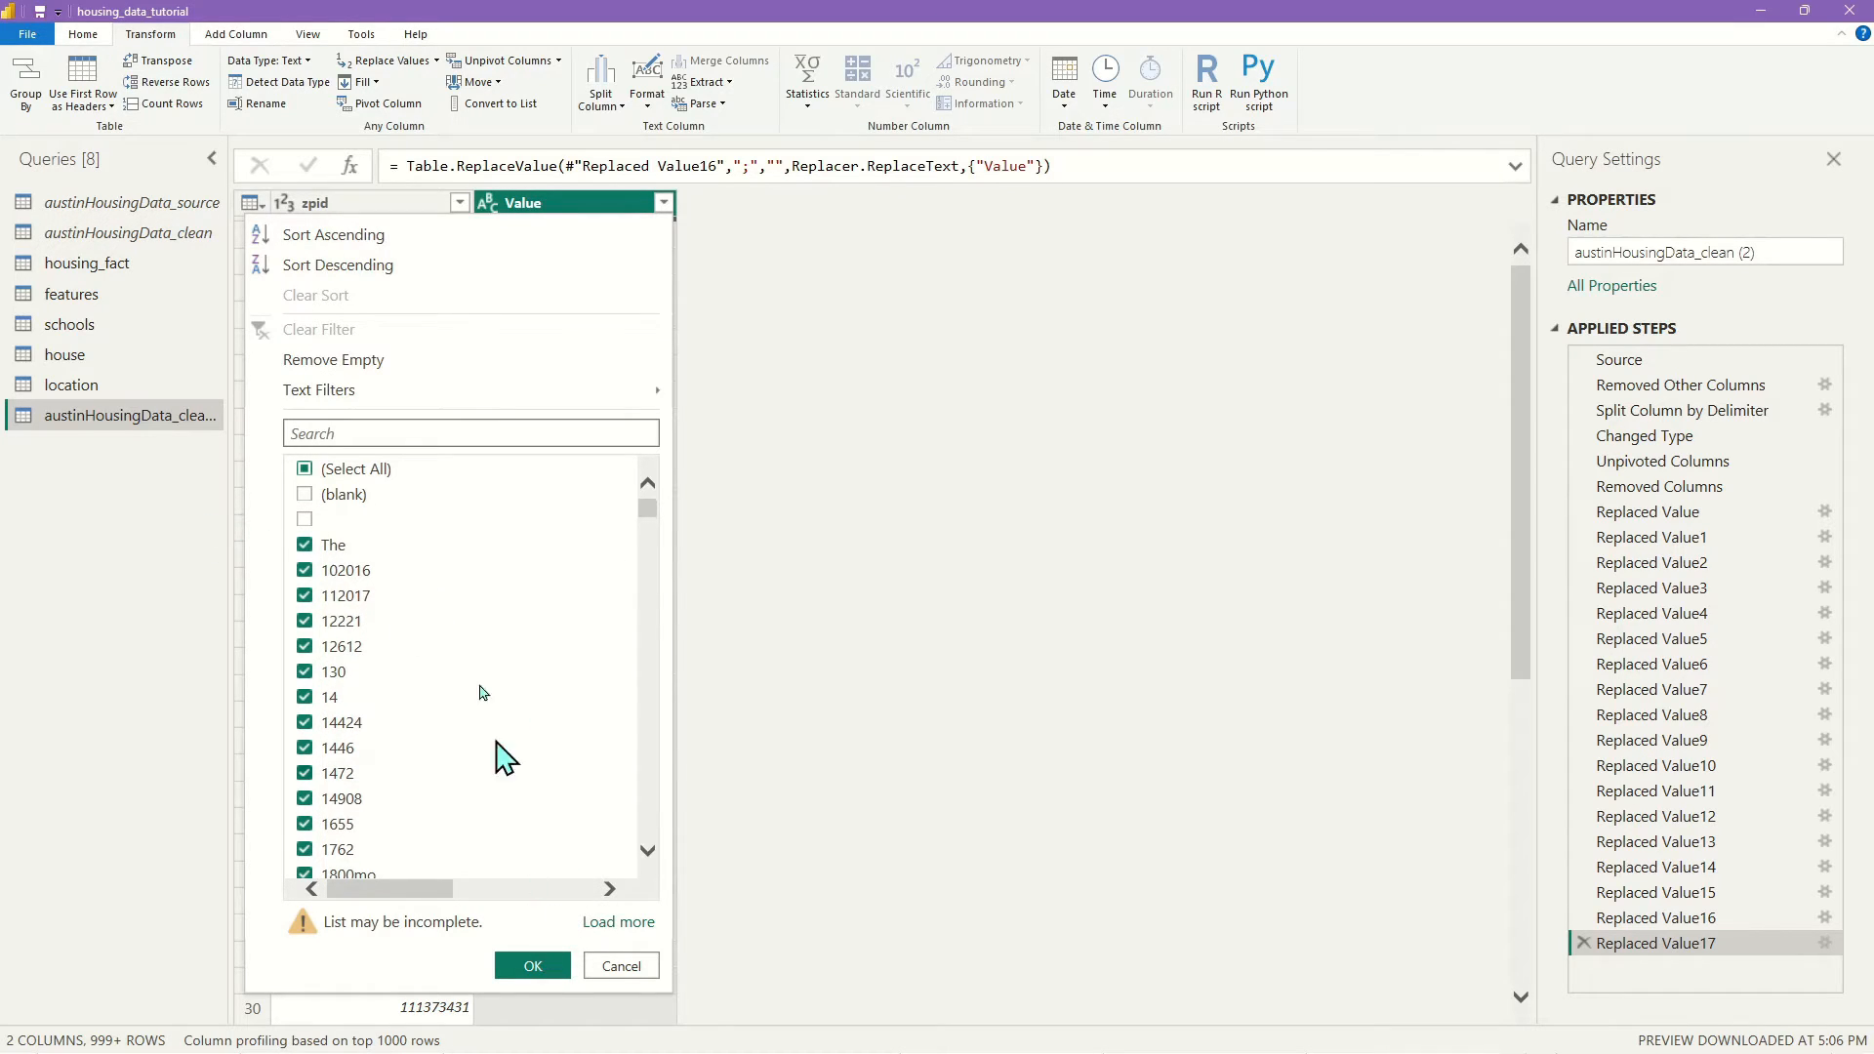
{"action": "scroll", "coordinate": [493, 742], "scroll_direction": "down", "scroll_amount": 3}
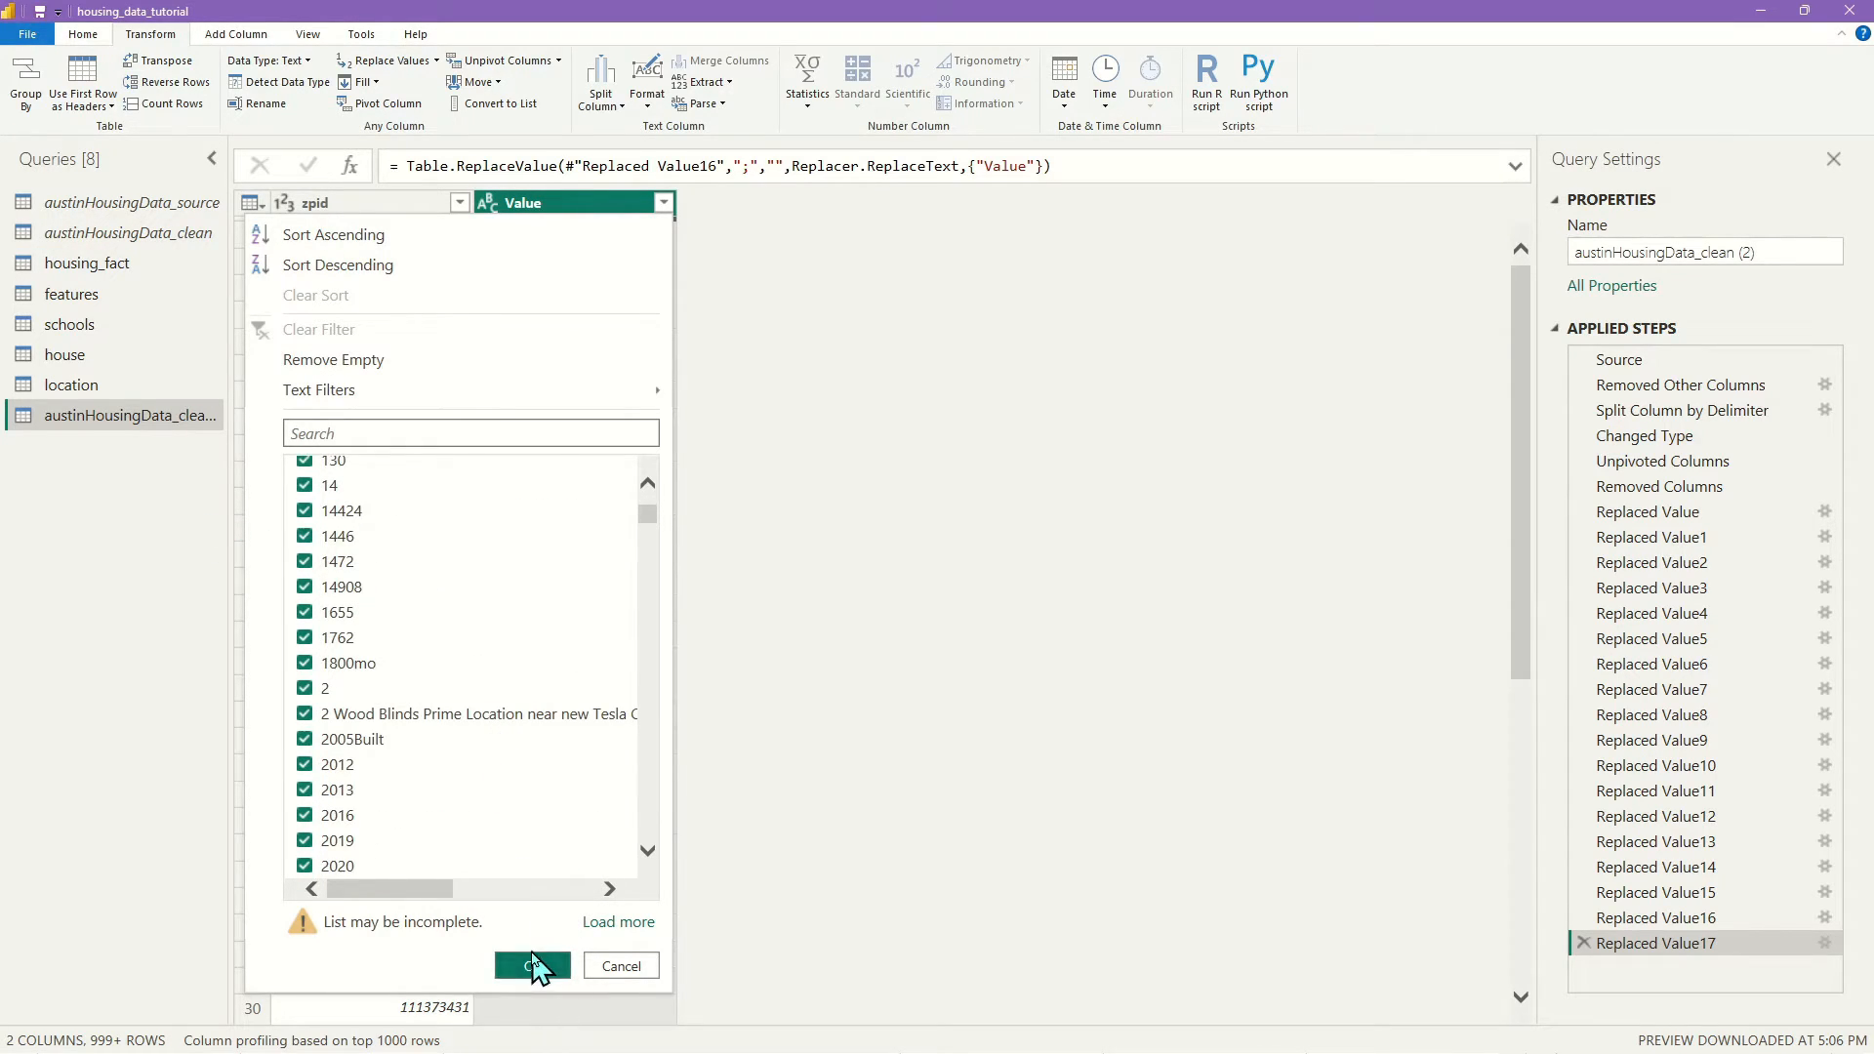
{"action": "left_click", "coordinate": [529, 966]}
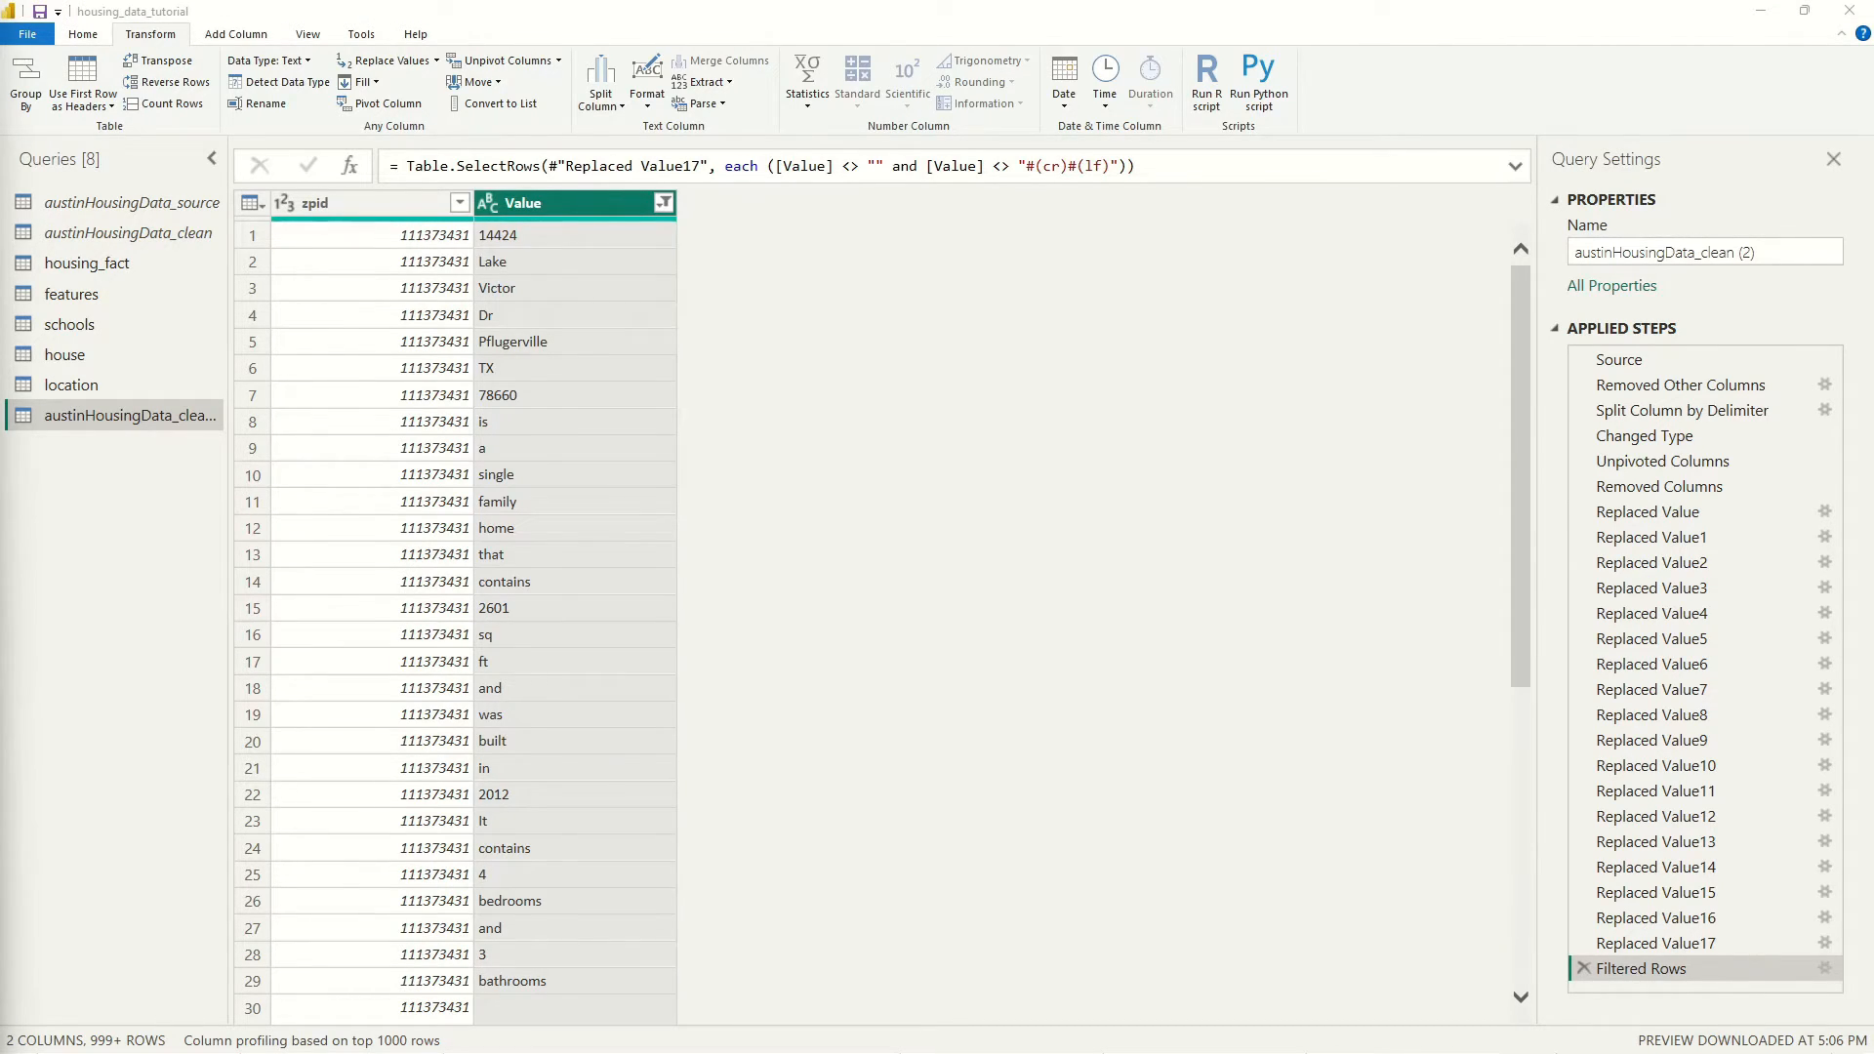
Reopen the Value filter list to verify the exclusions, then close it unchanged
{"action": "left_click", "coordinate": [876, 994]}
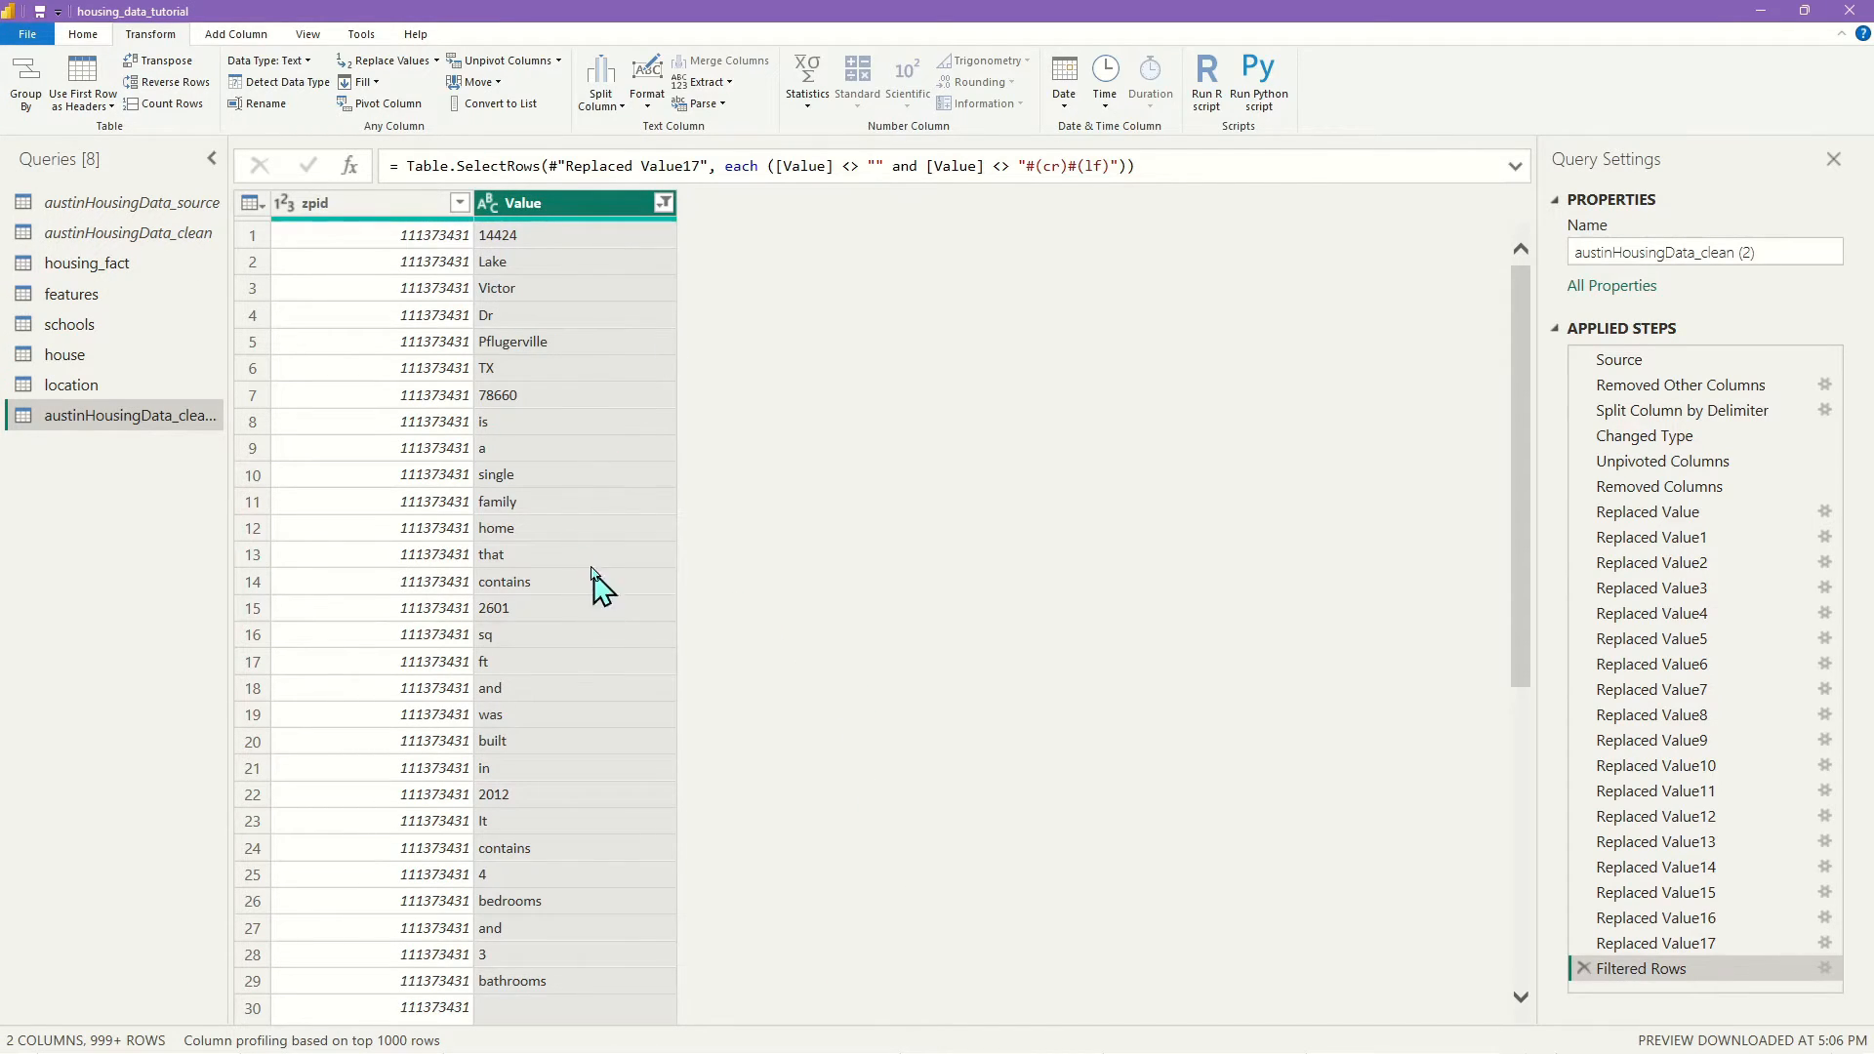
{"action": "left_click", "coordinate": [666, 203]}
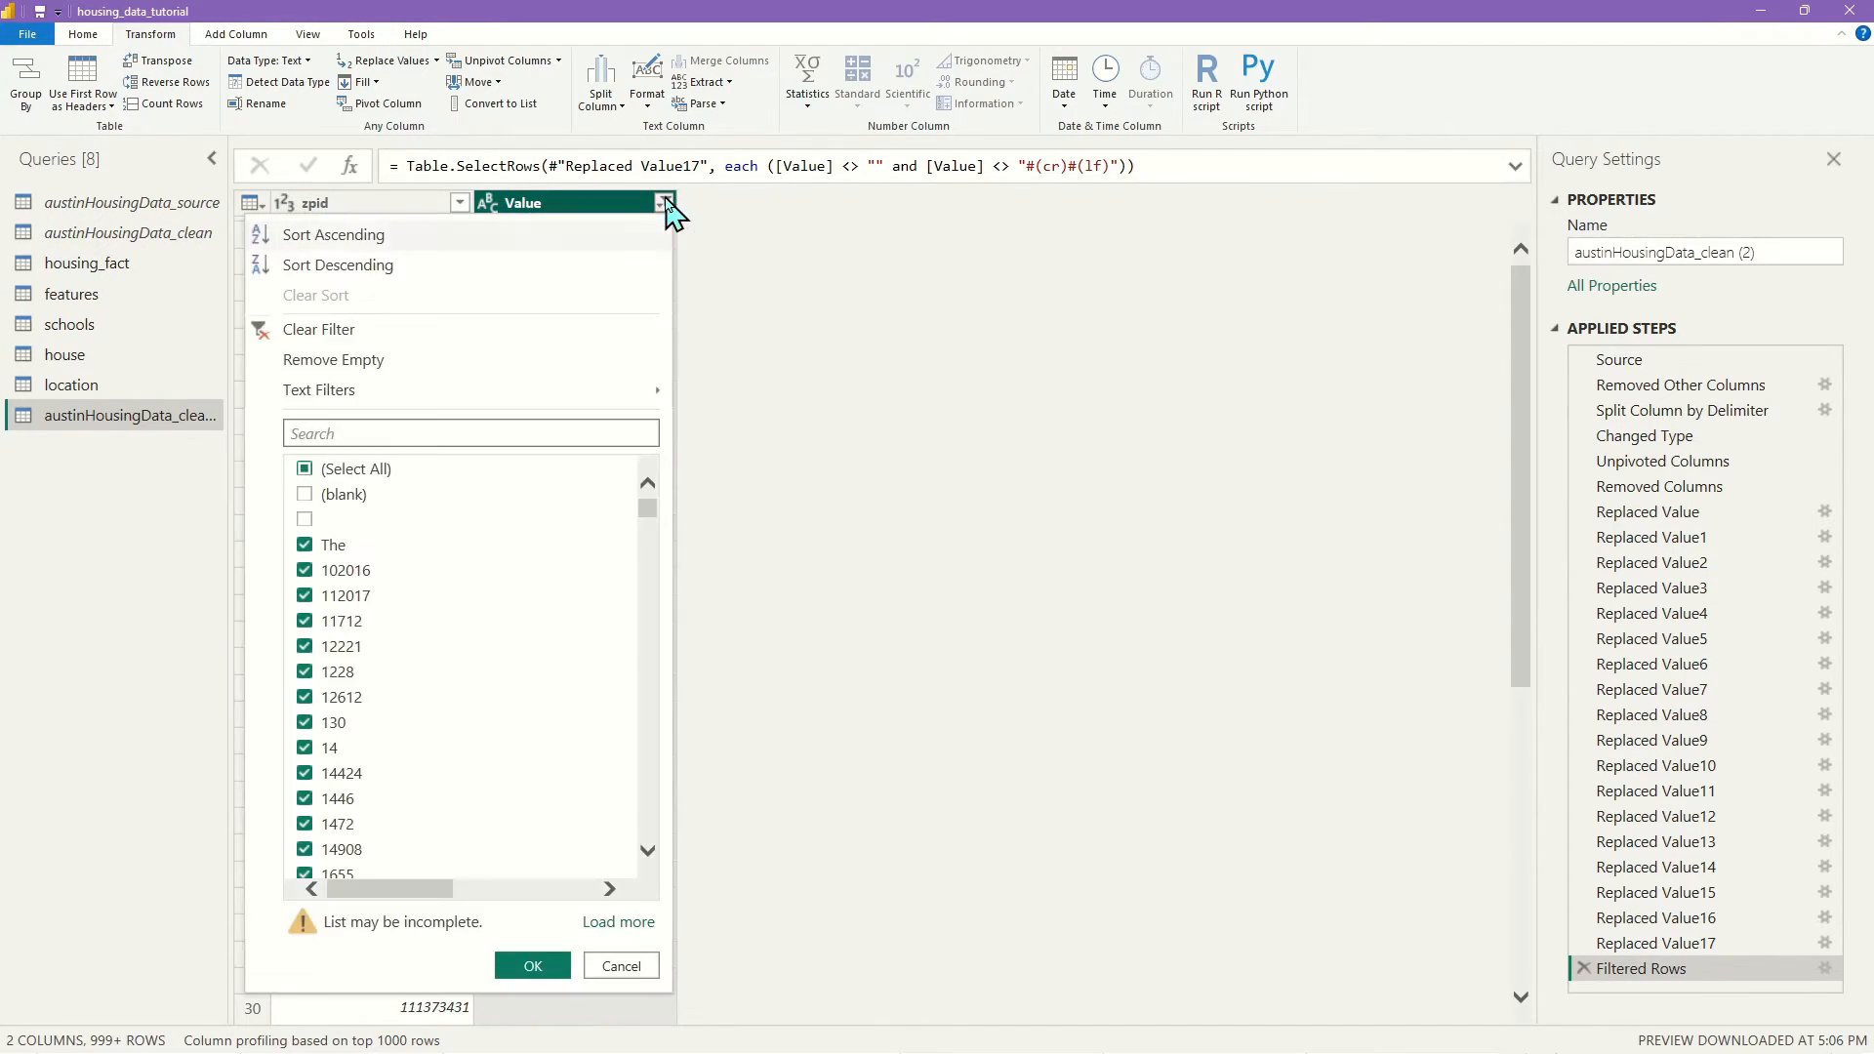
{"action": "scroll", "coordinate": [420, 703], "scroll_direction": "down", "scroll_amount": 5}
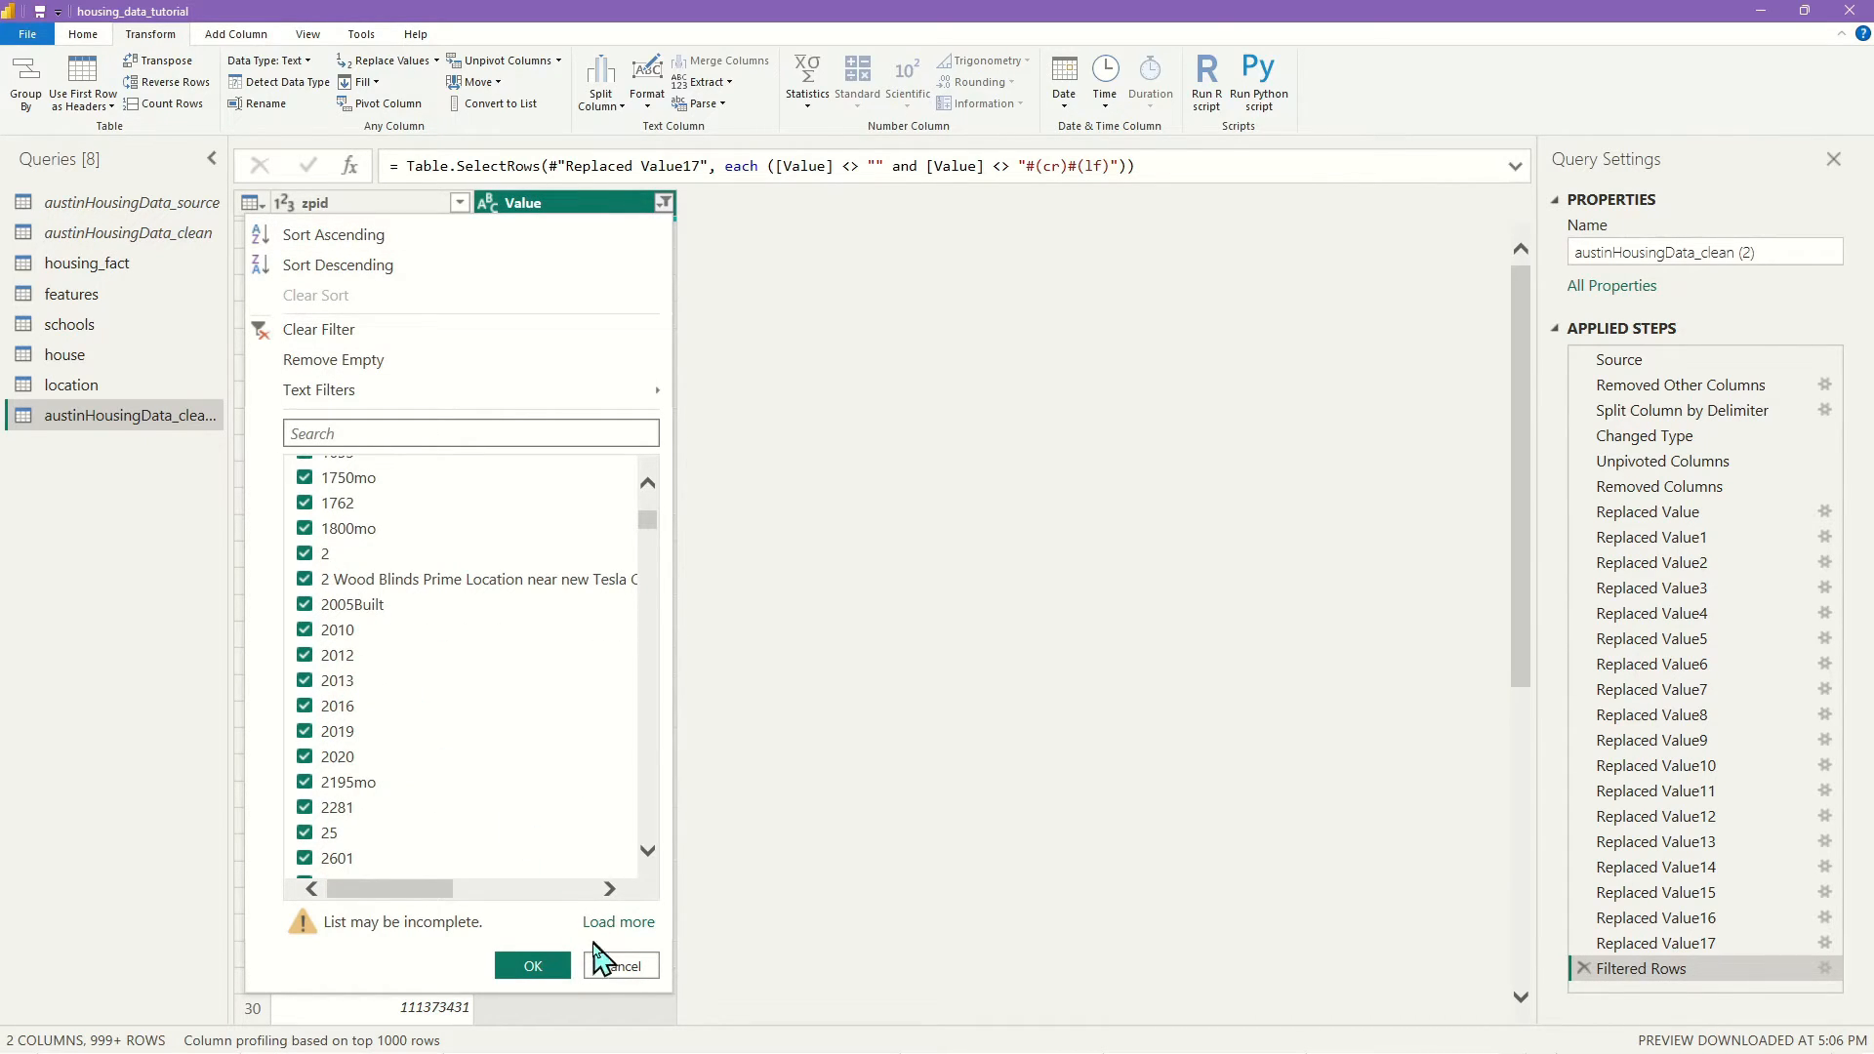
{"action": "left_click", "coordinate": [623, 966]}
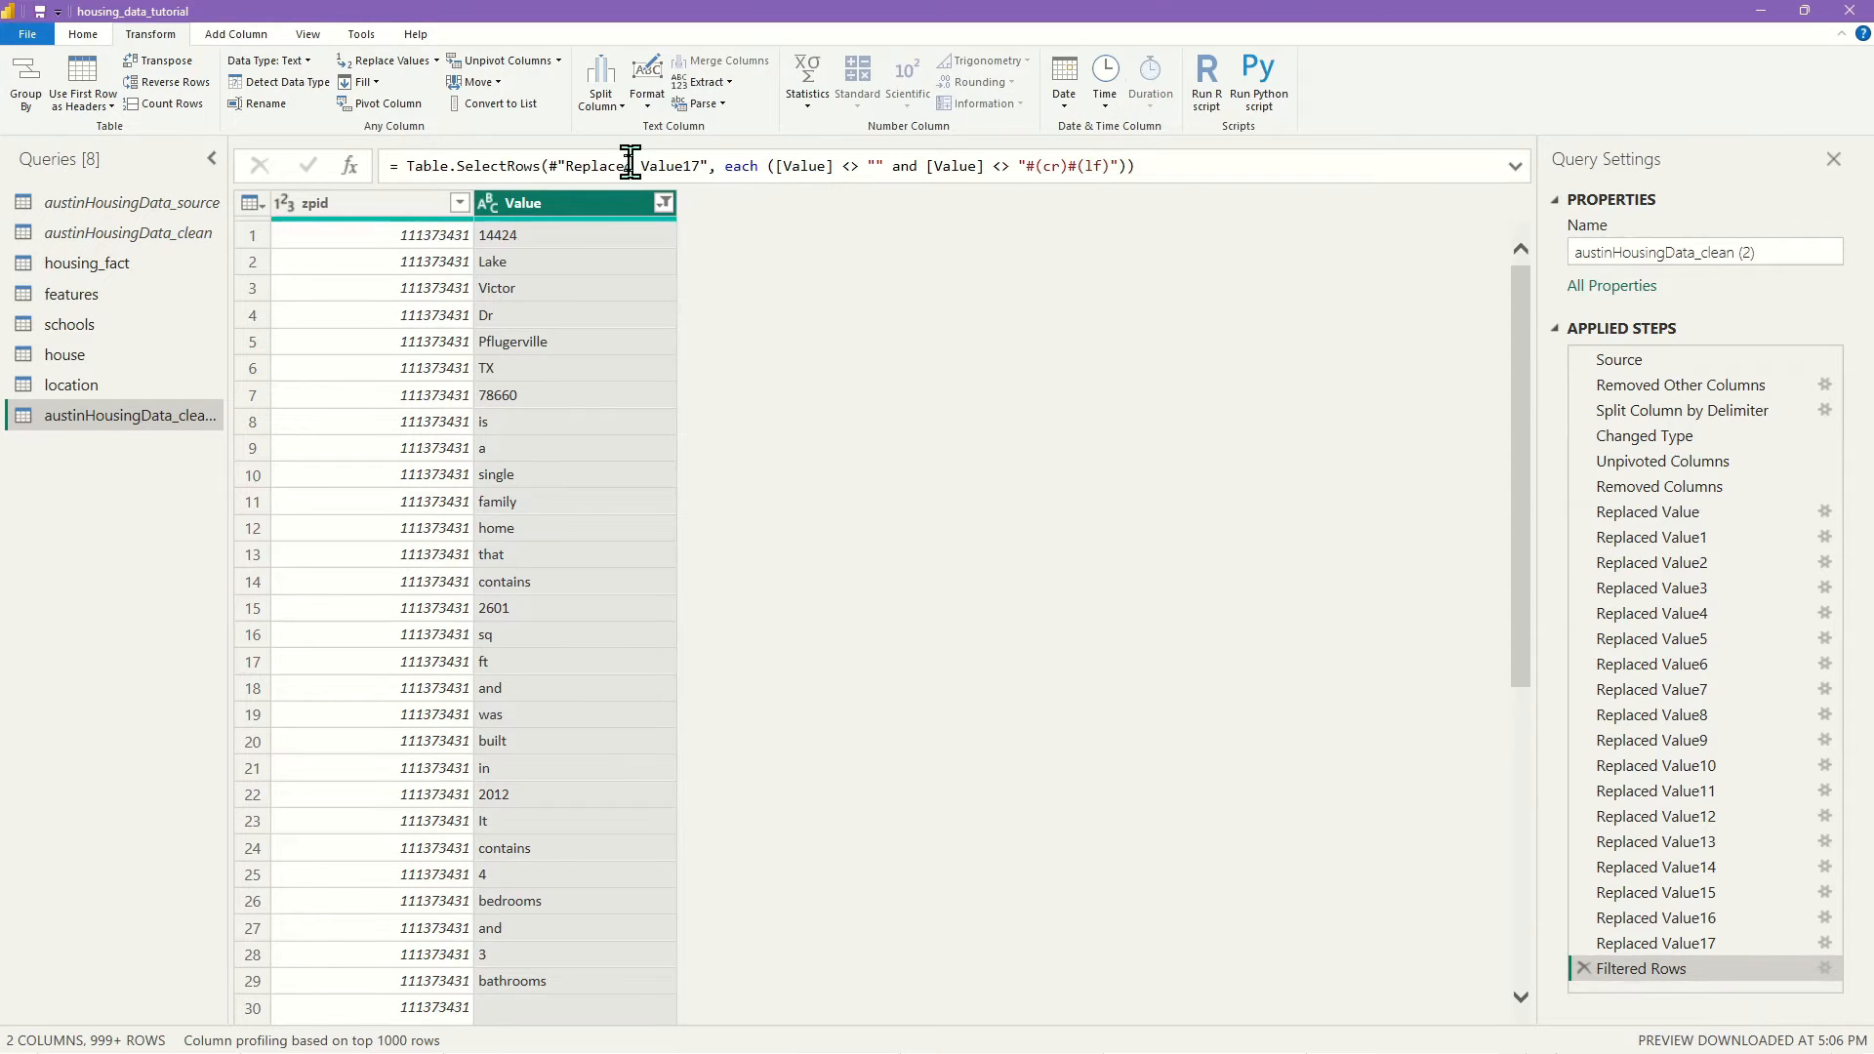
Add a Custom column using Value.Is(Value.FromText([Value]), type number)
{"action": "left_click", "coordinate": [205, 35]}
{"action": "left_click", "coordinate": [98, 83]}
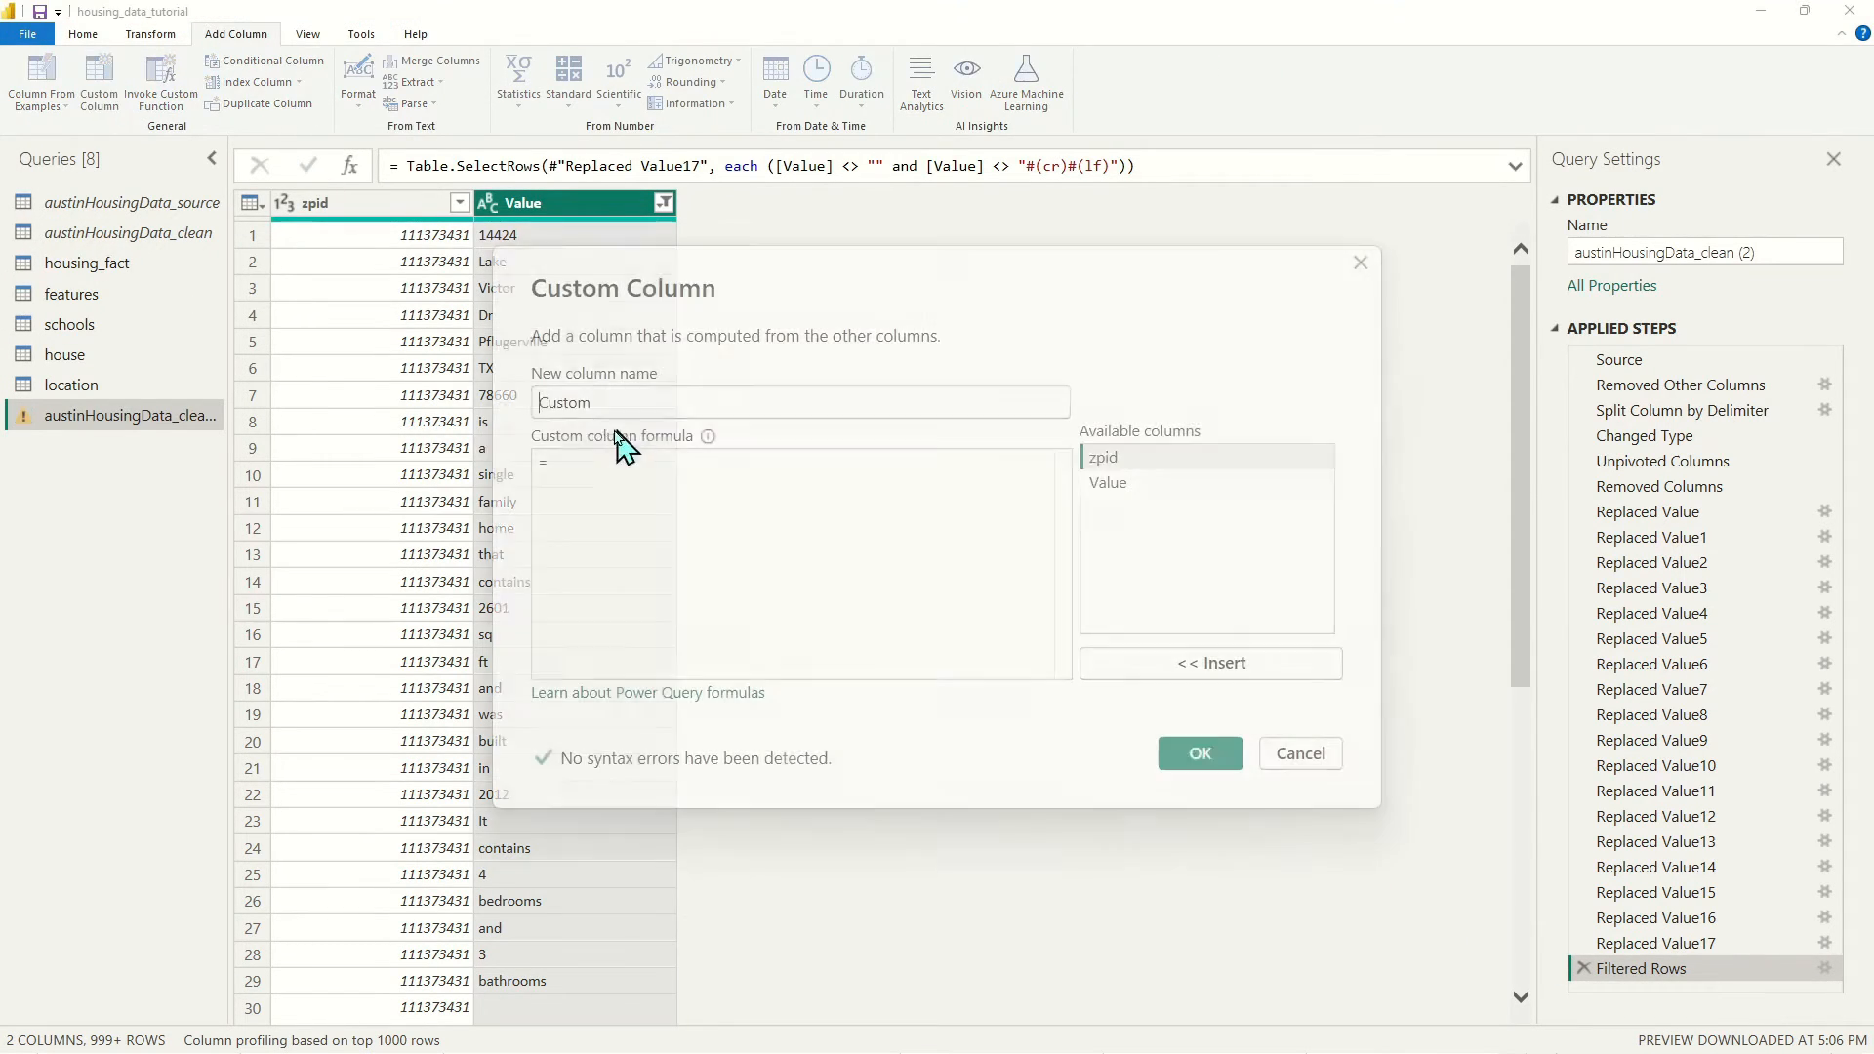
{"action": "key", "text": "ctrl+v"}
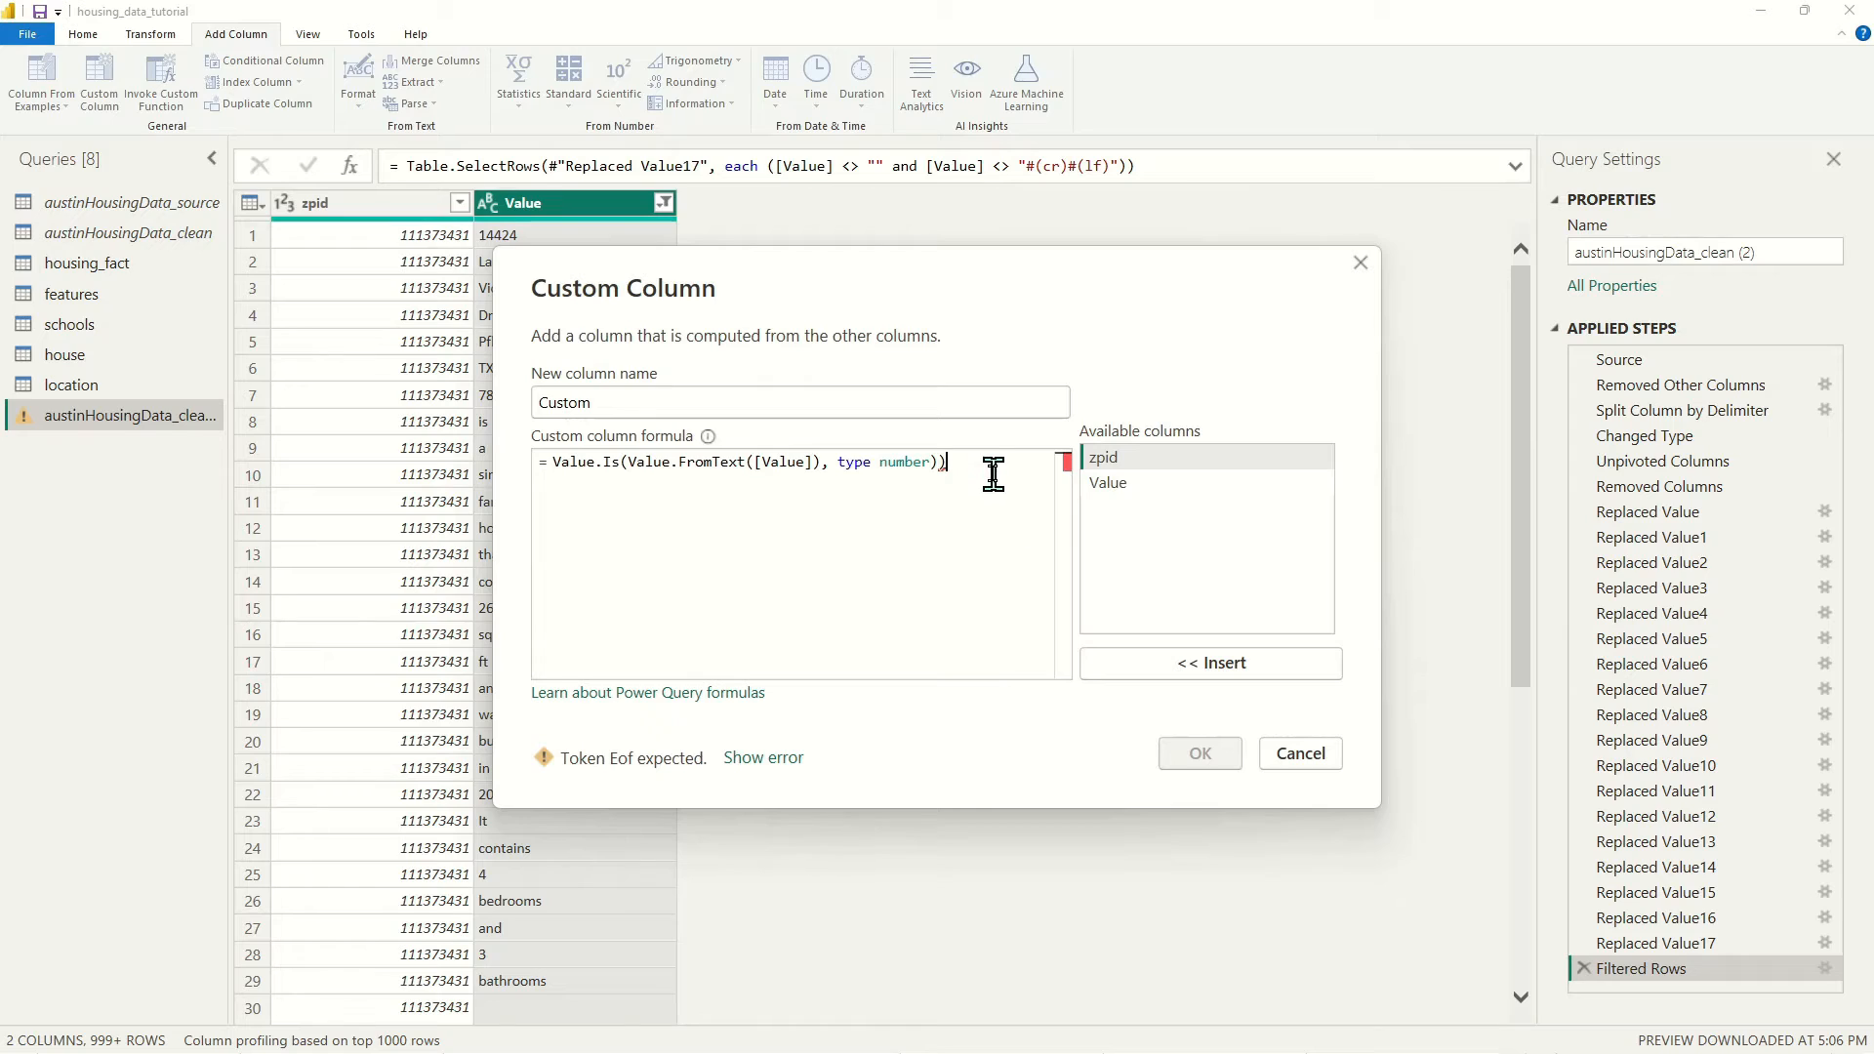
{"action": "key", "text": "BackSpace"}
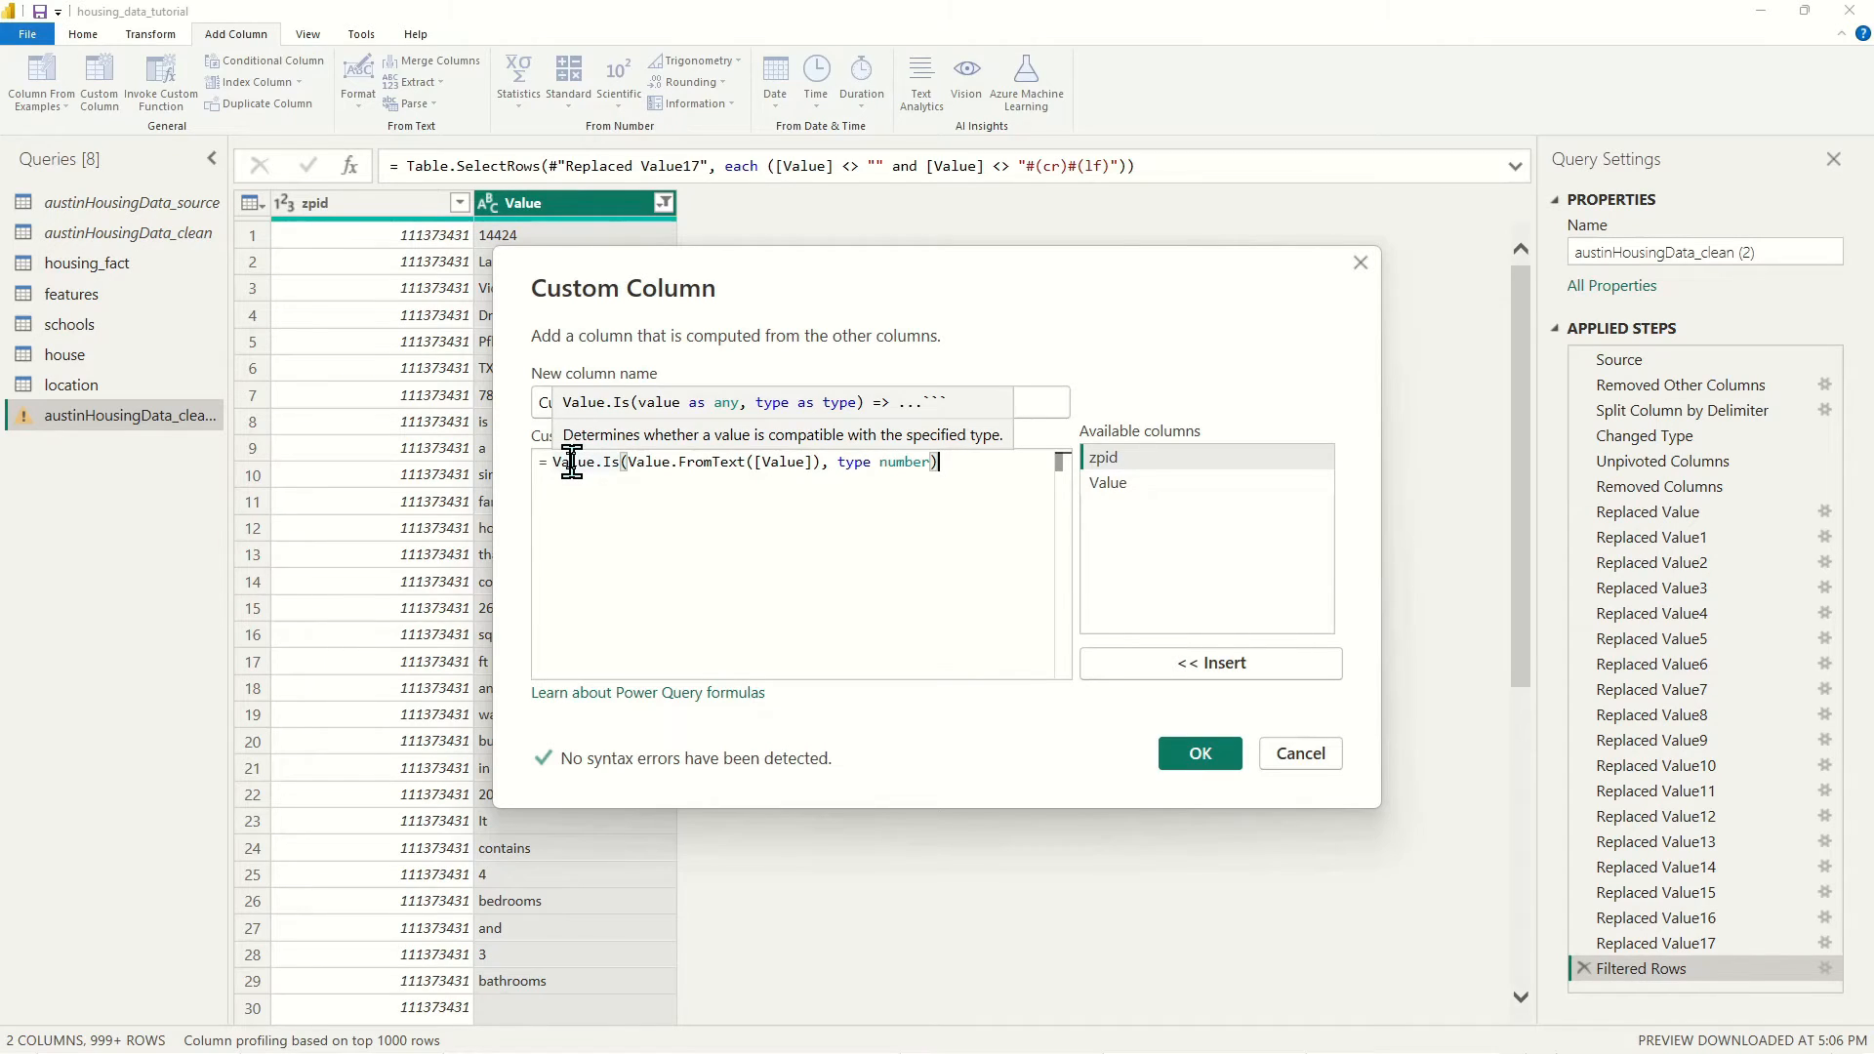
{"action": "left_click", "coordinate": [650, 464]}
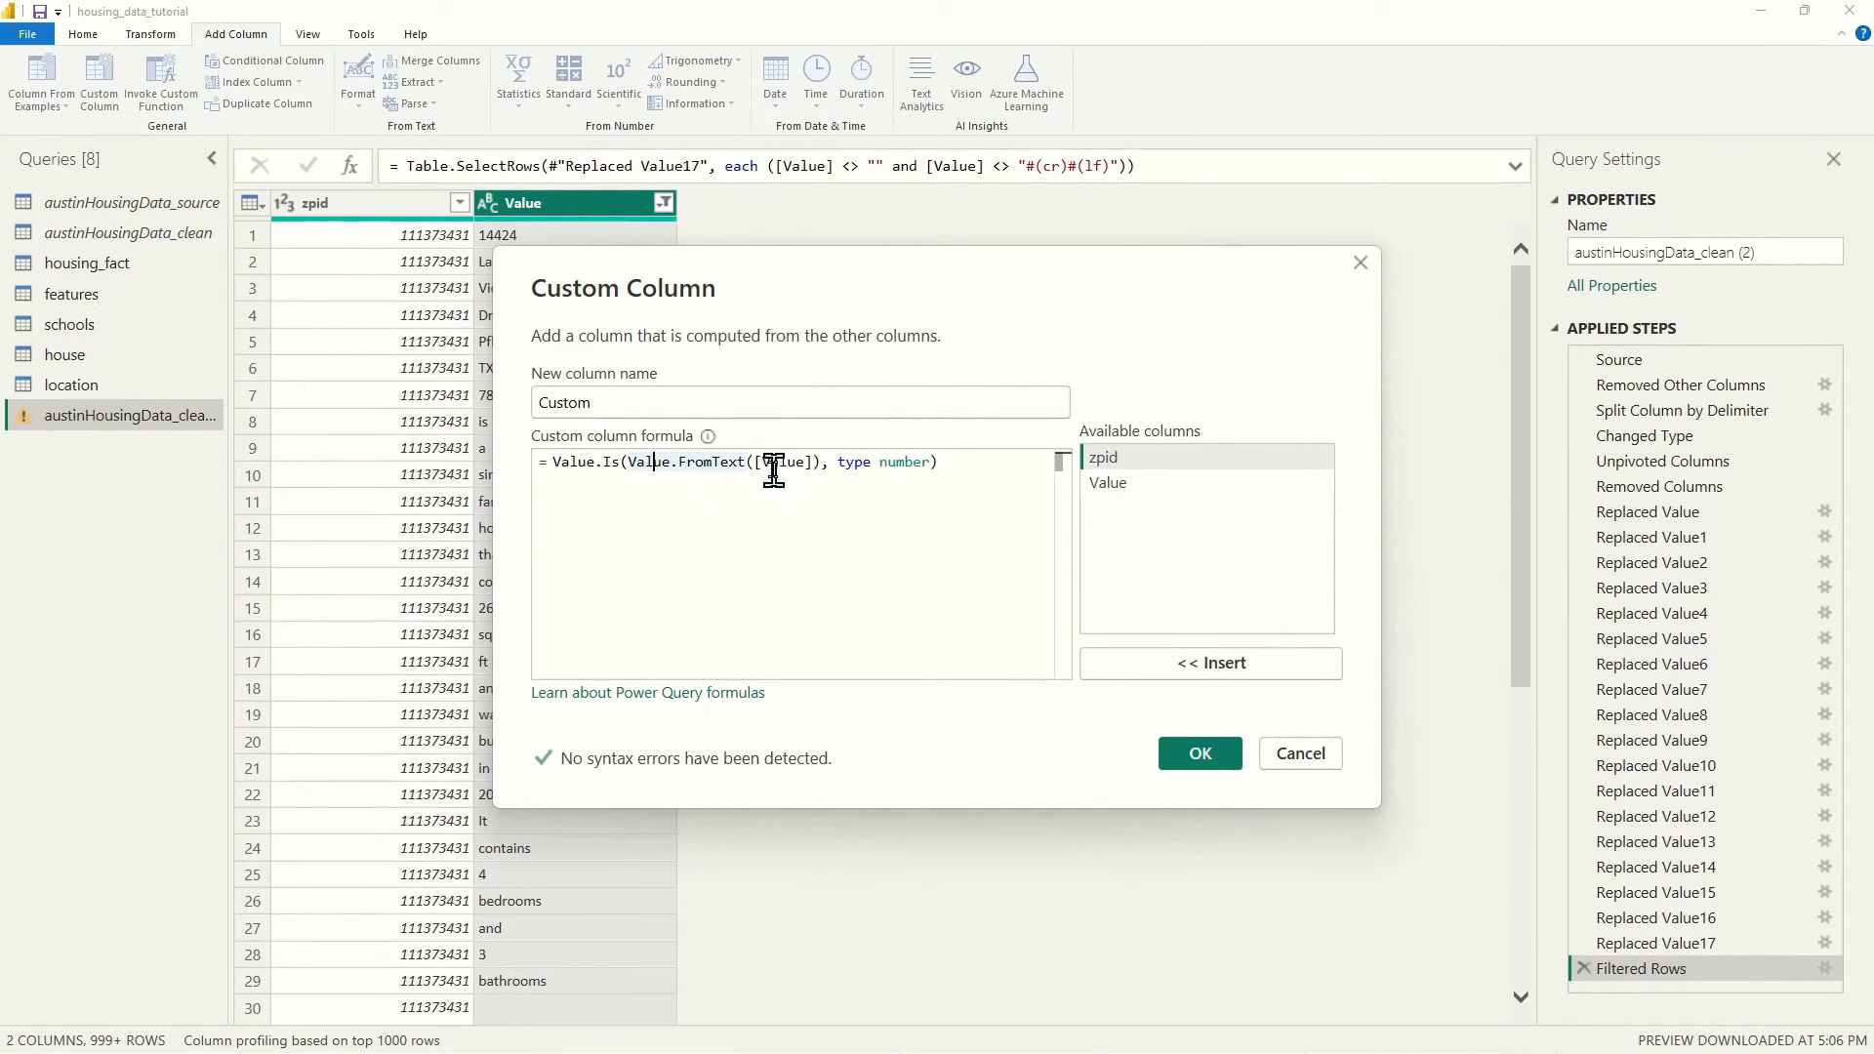
{"action": "left_click", "coordinate": [784, 462]}
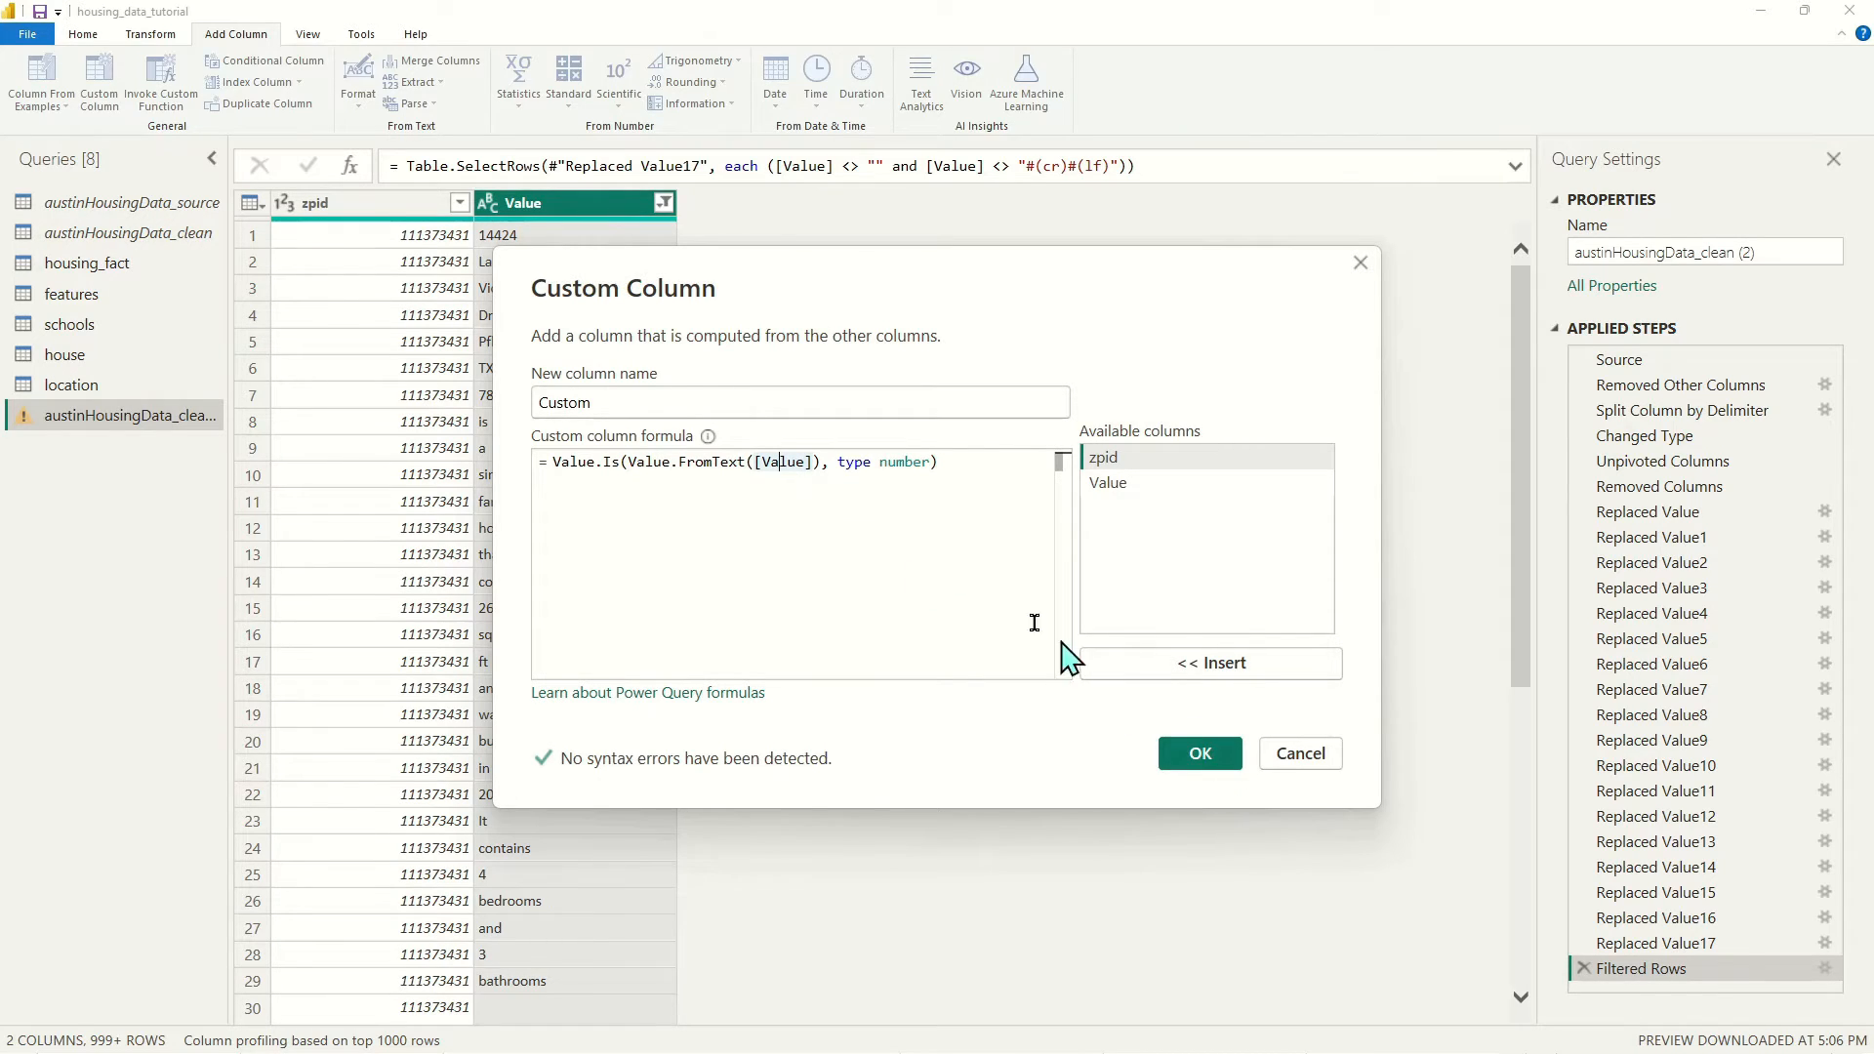
{"action": "left_click_drag", "start_coordinate": [753, 462], "coordinate": [805, 460]}
{"action": "left_click", "coordinate": [1199, 754]}
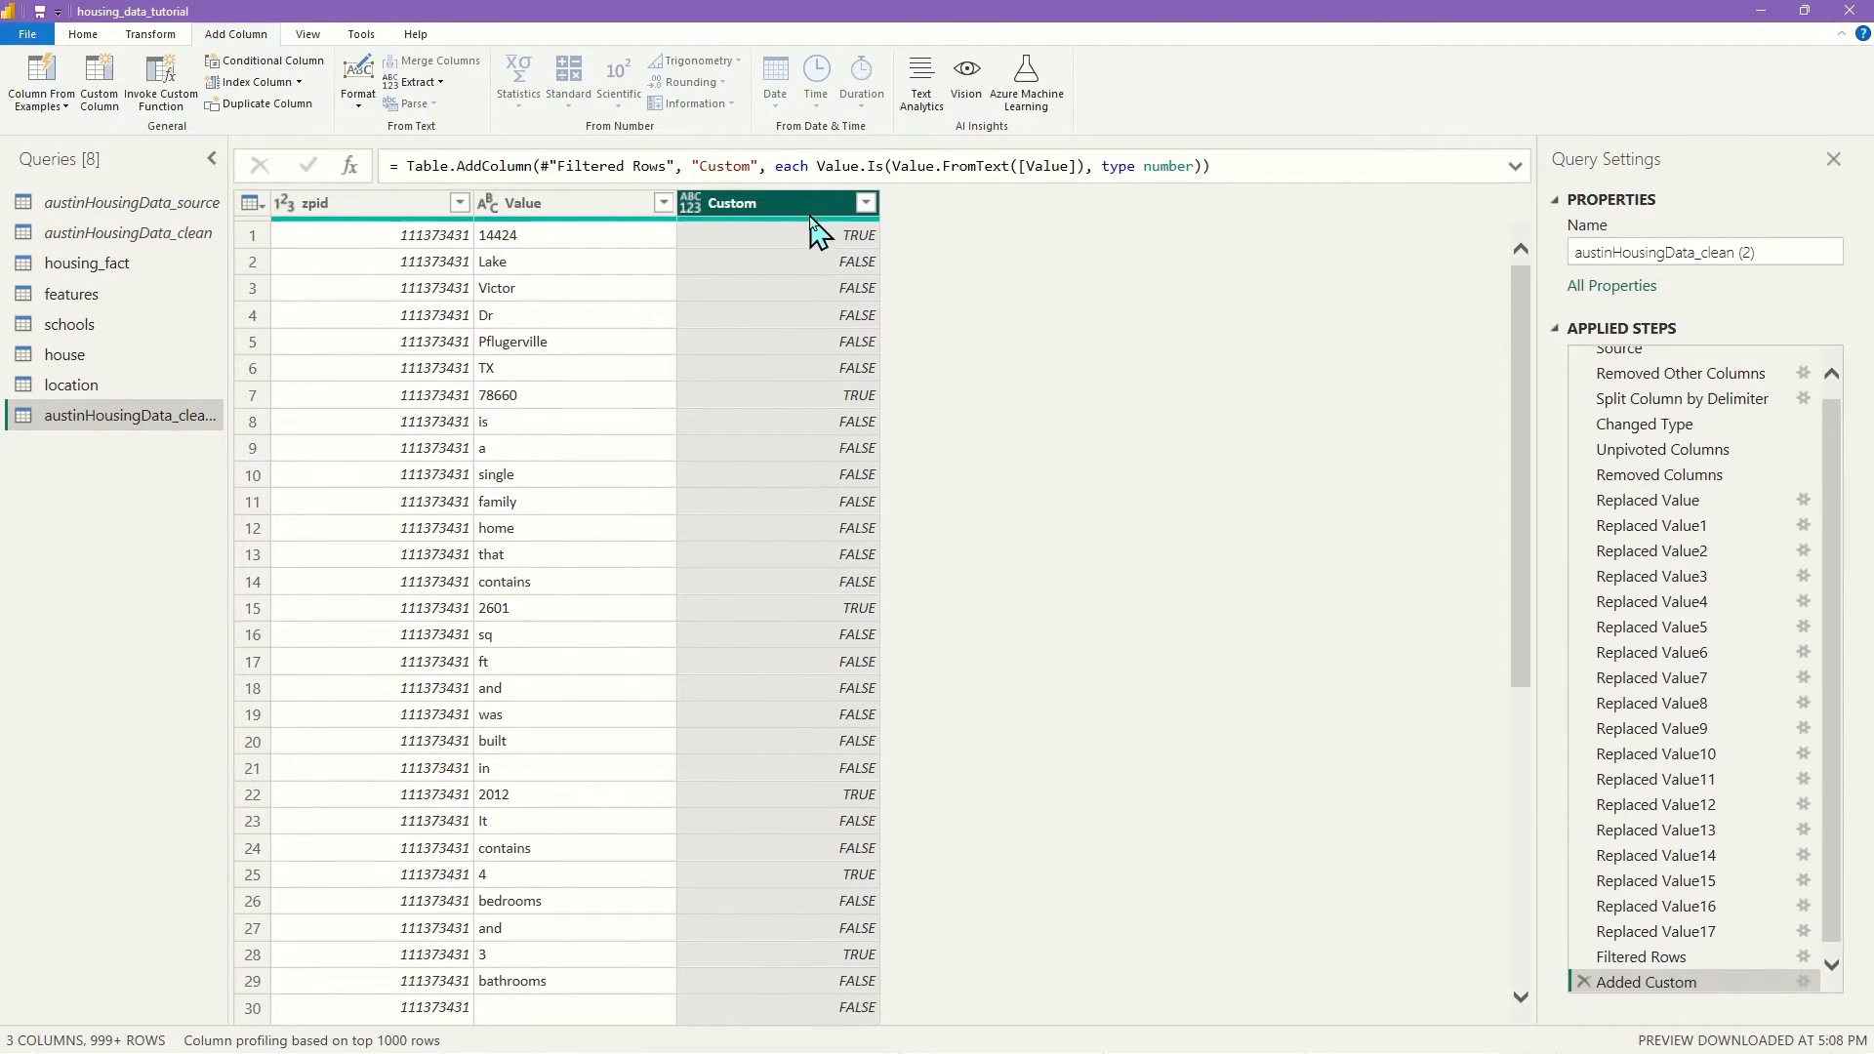
Filter the Custom column to FALSE only, then remove the Custom column
{"action": "left_click", "coordinate": [867, 204]}
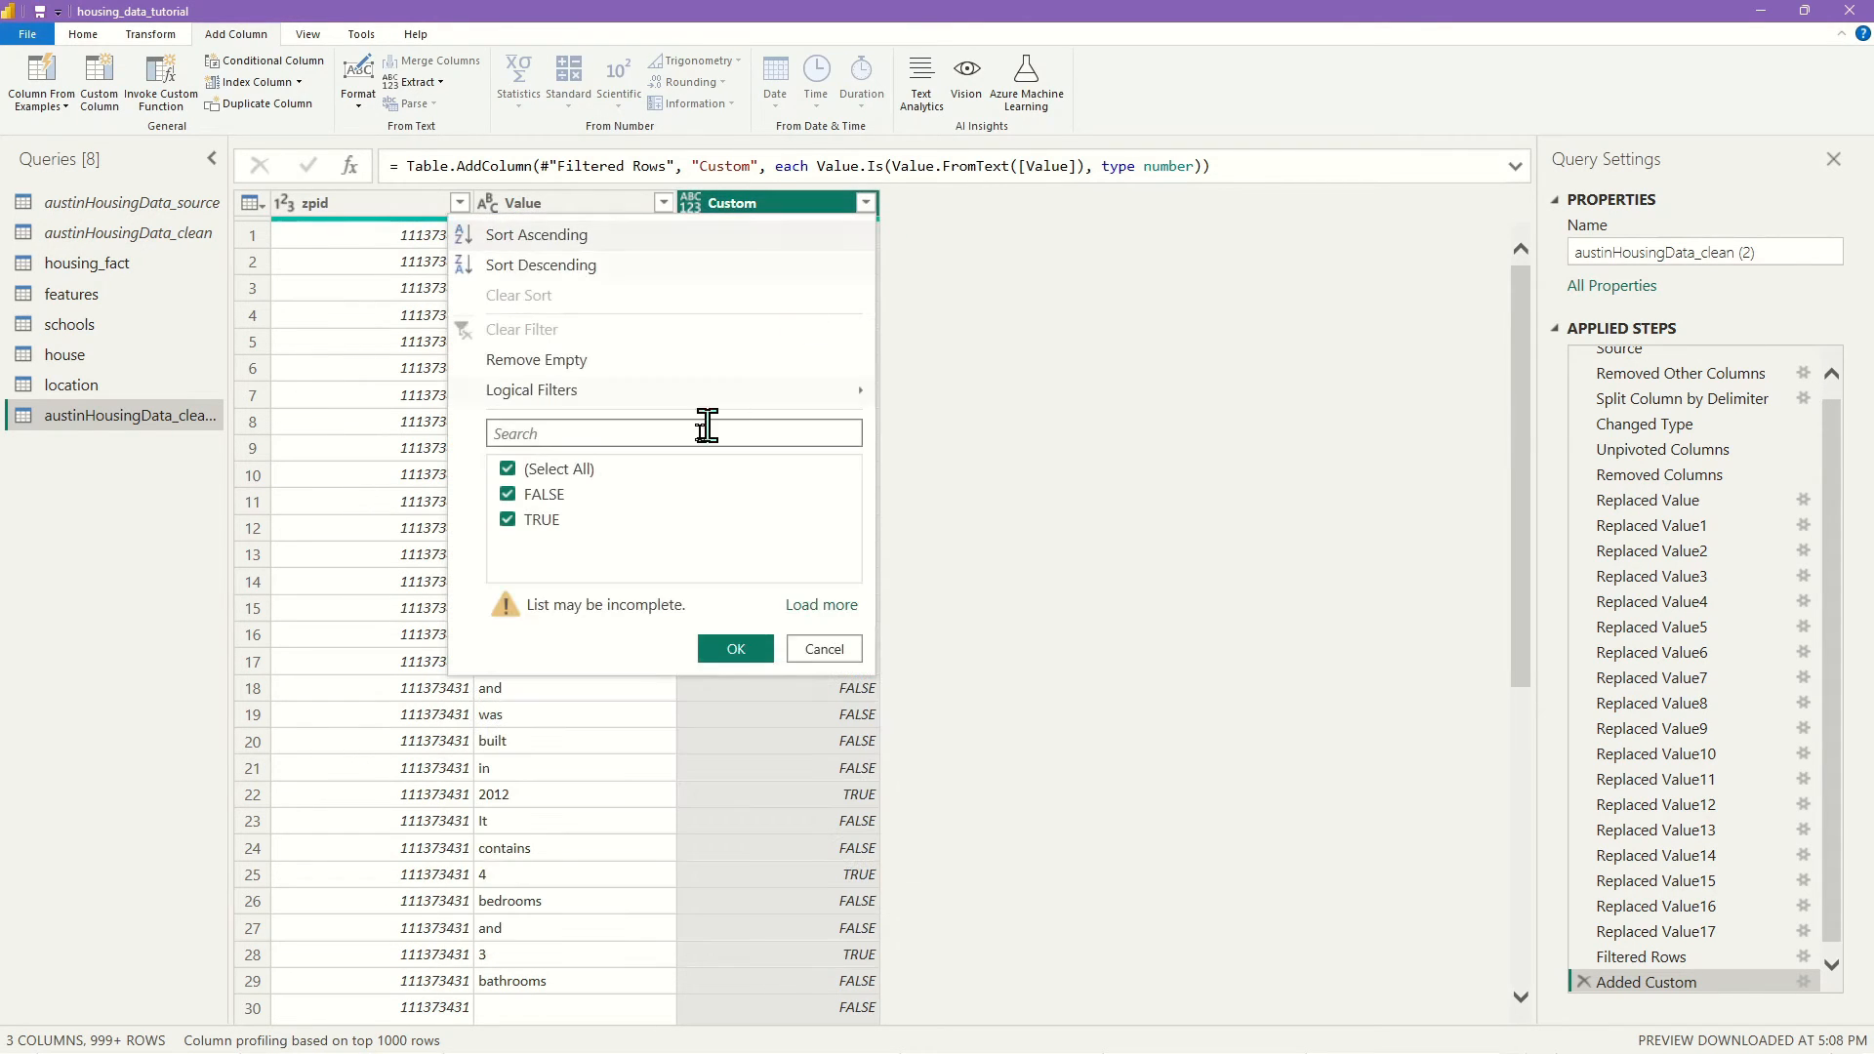
{"action": "left_click", "coordinate": [507, 519]}
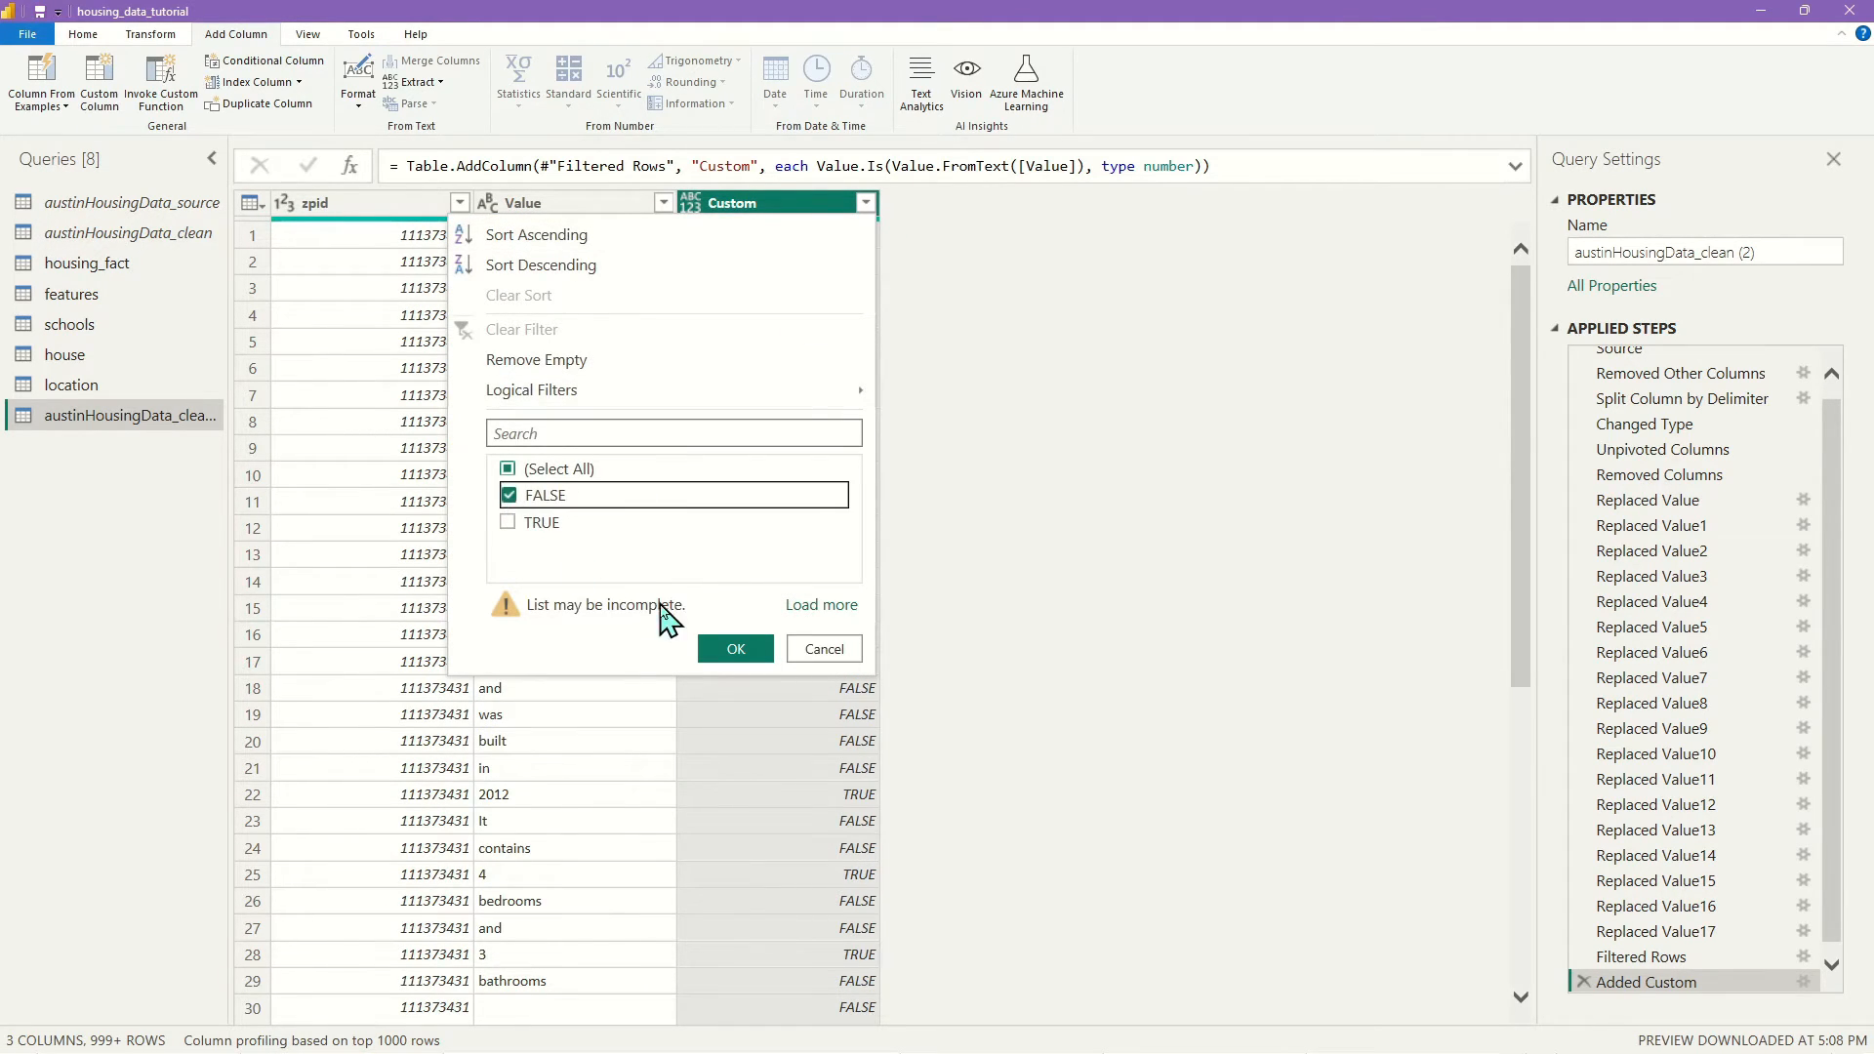
{"action": "left_click", "coordinate": [736, 649]}
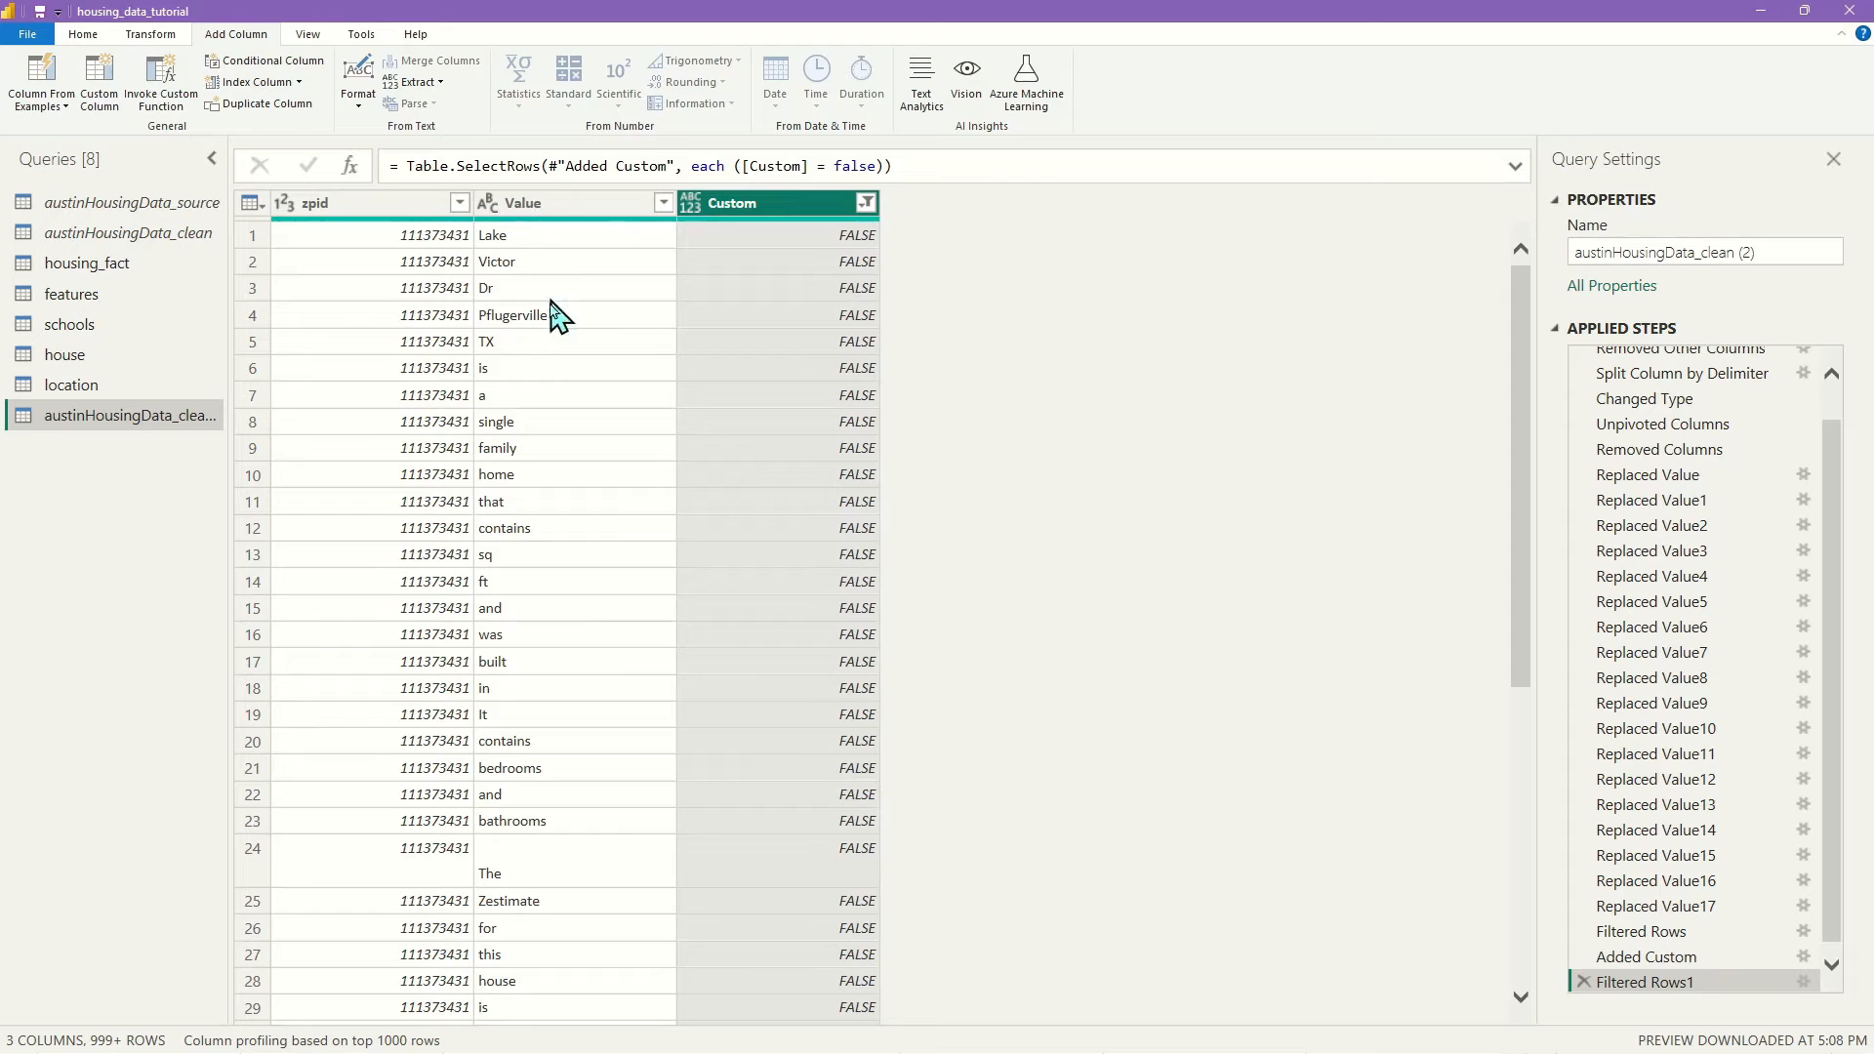
{"action": "right_click", "coordinate": [828, 210]}
{"action": "left_click", "coordinate": [930, 242]}
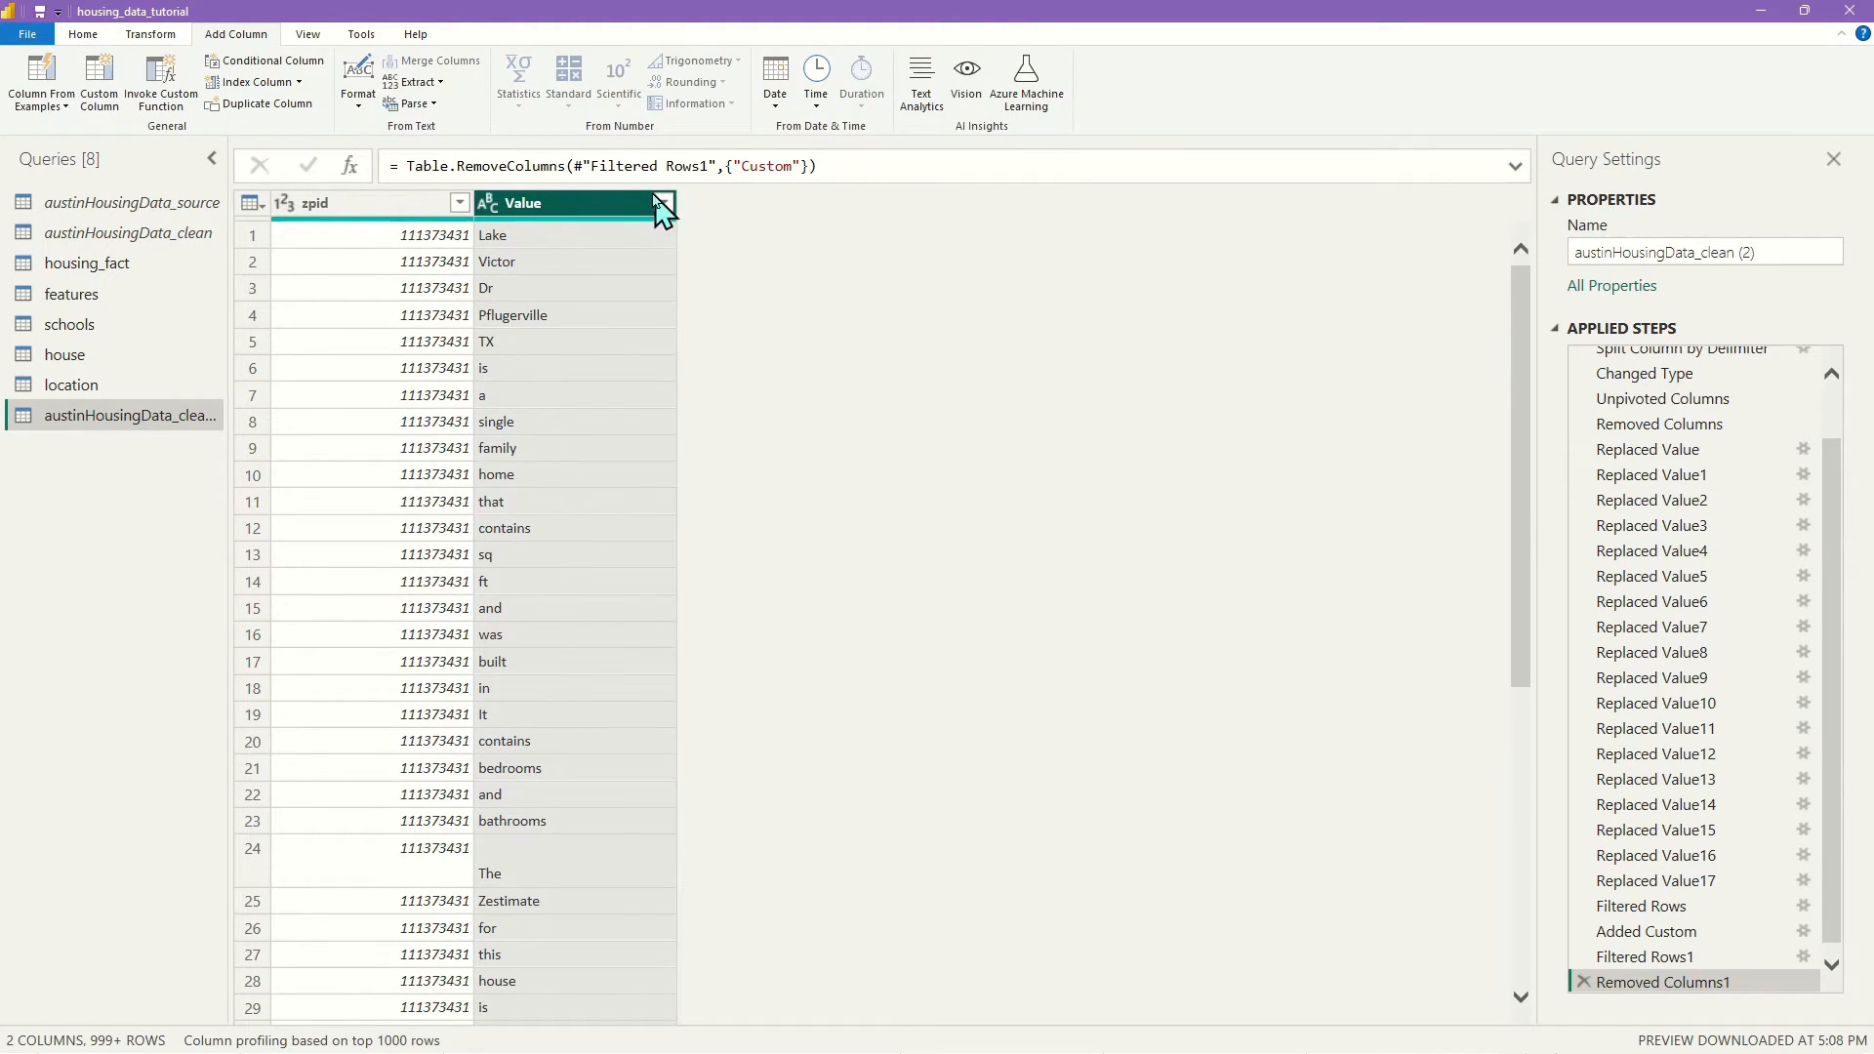
Add a Length column, filter out lengths 1 and 2, then remove the Length column
{"action": "left_click", "coordinate": [418, 82]}
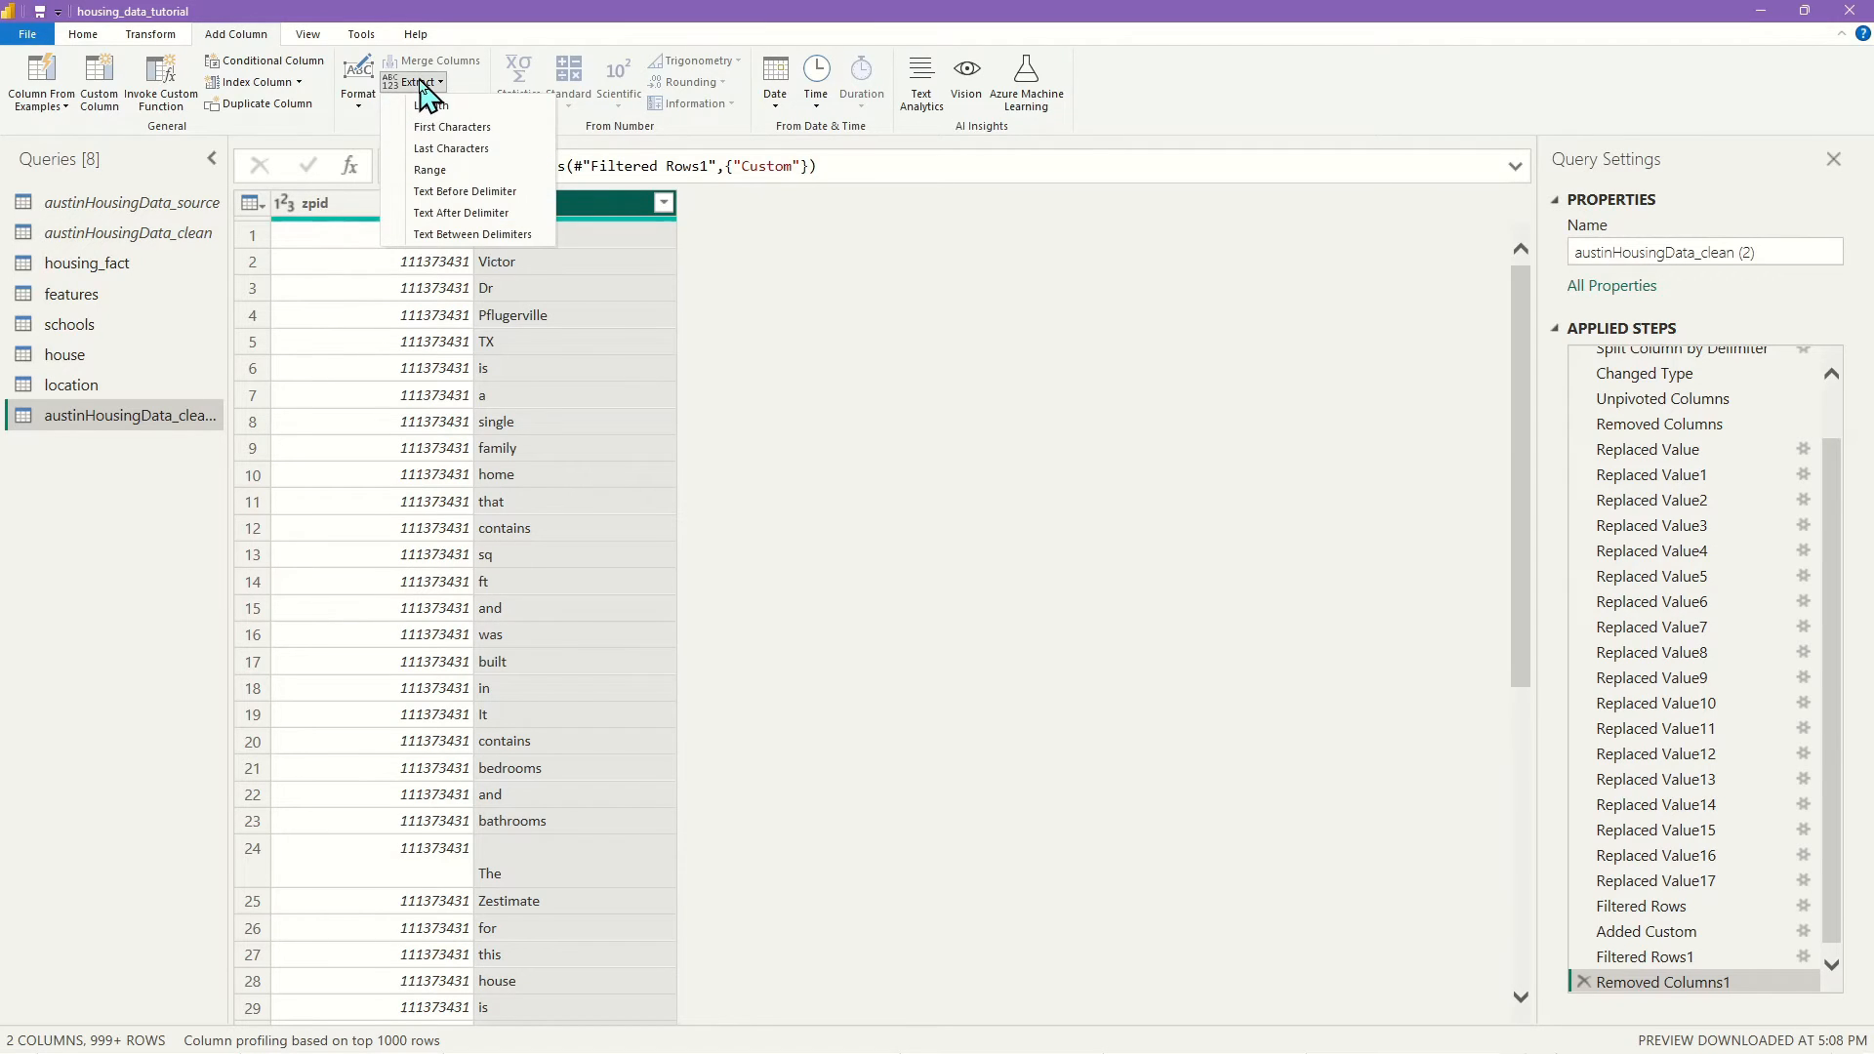
{"action": "left_click", "coordinate": [455, 115]}
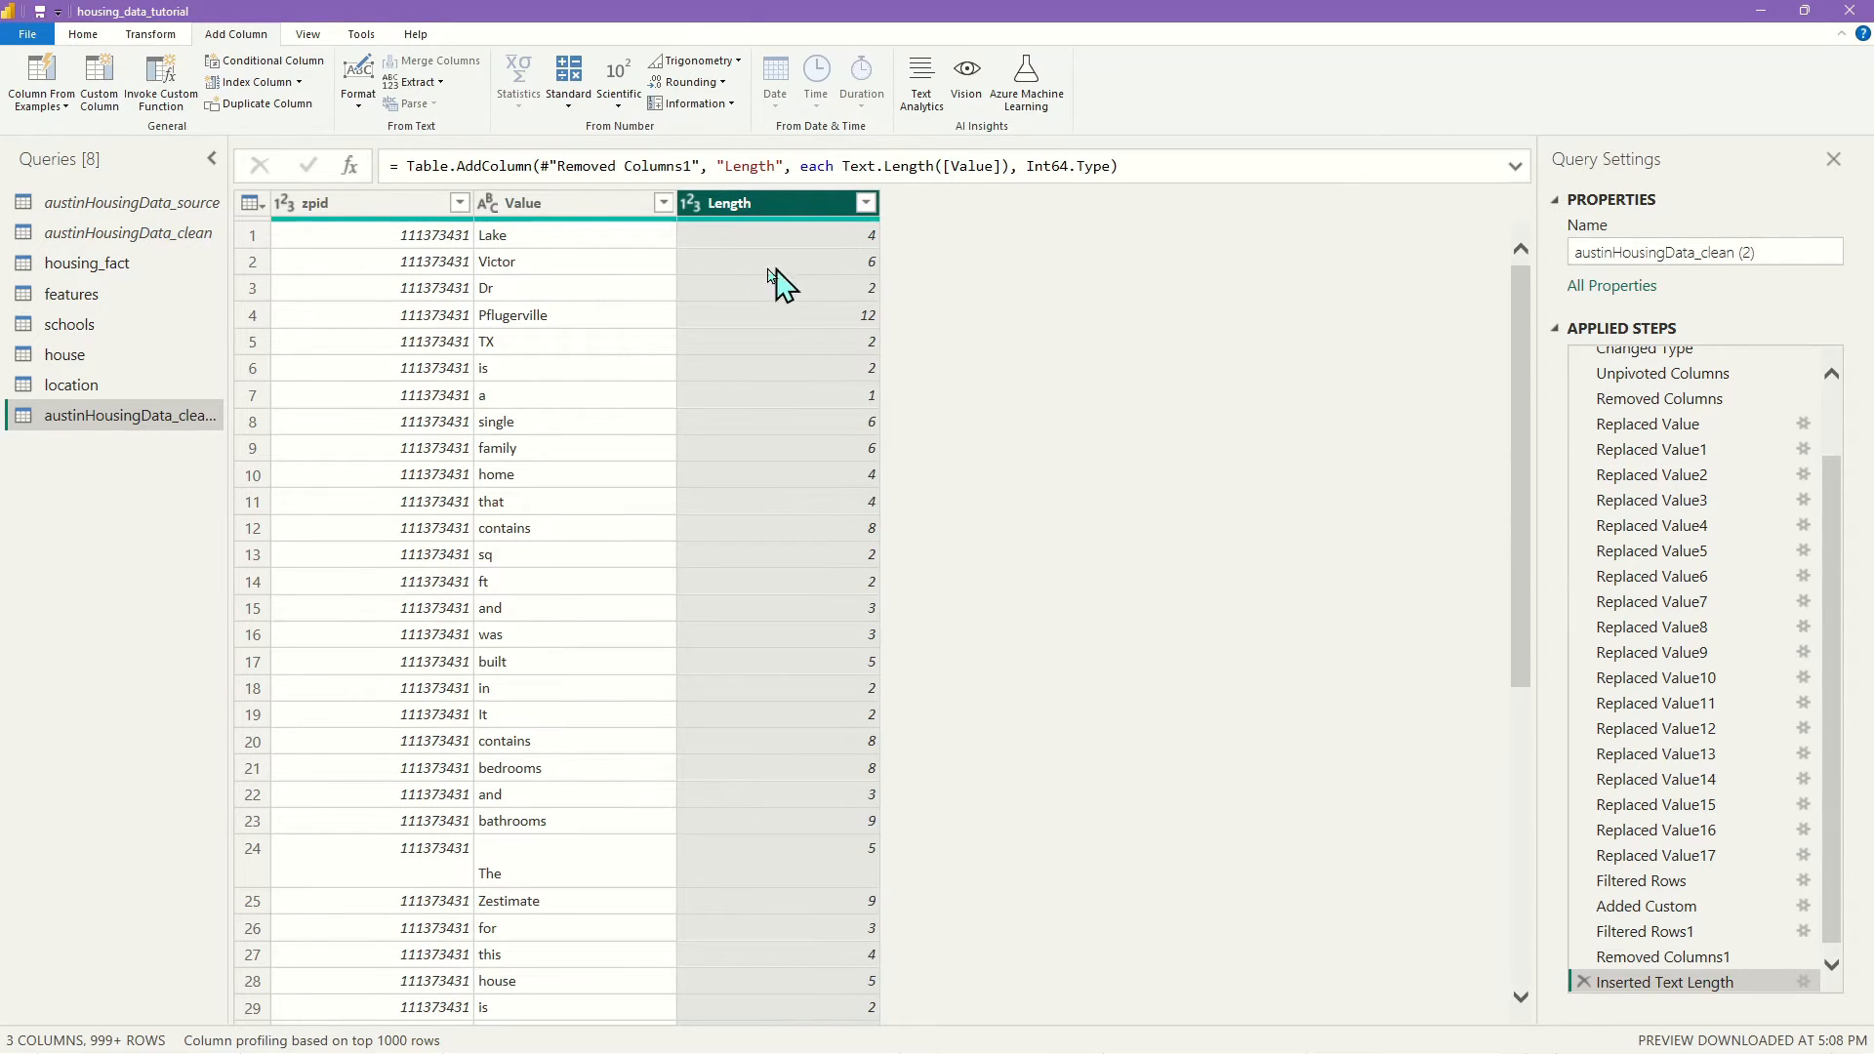
{"action": "left_click", "coordinate": [865, 203]}
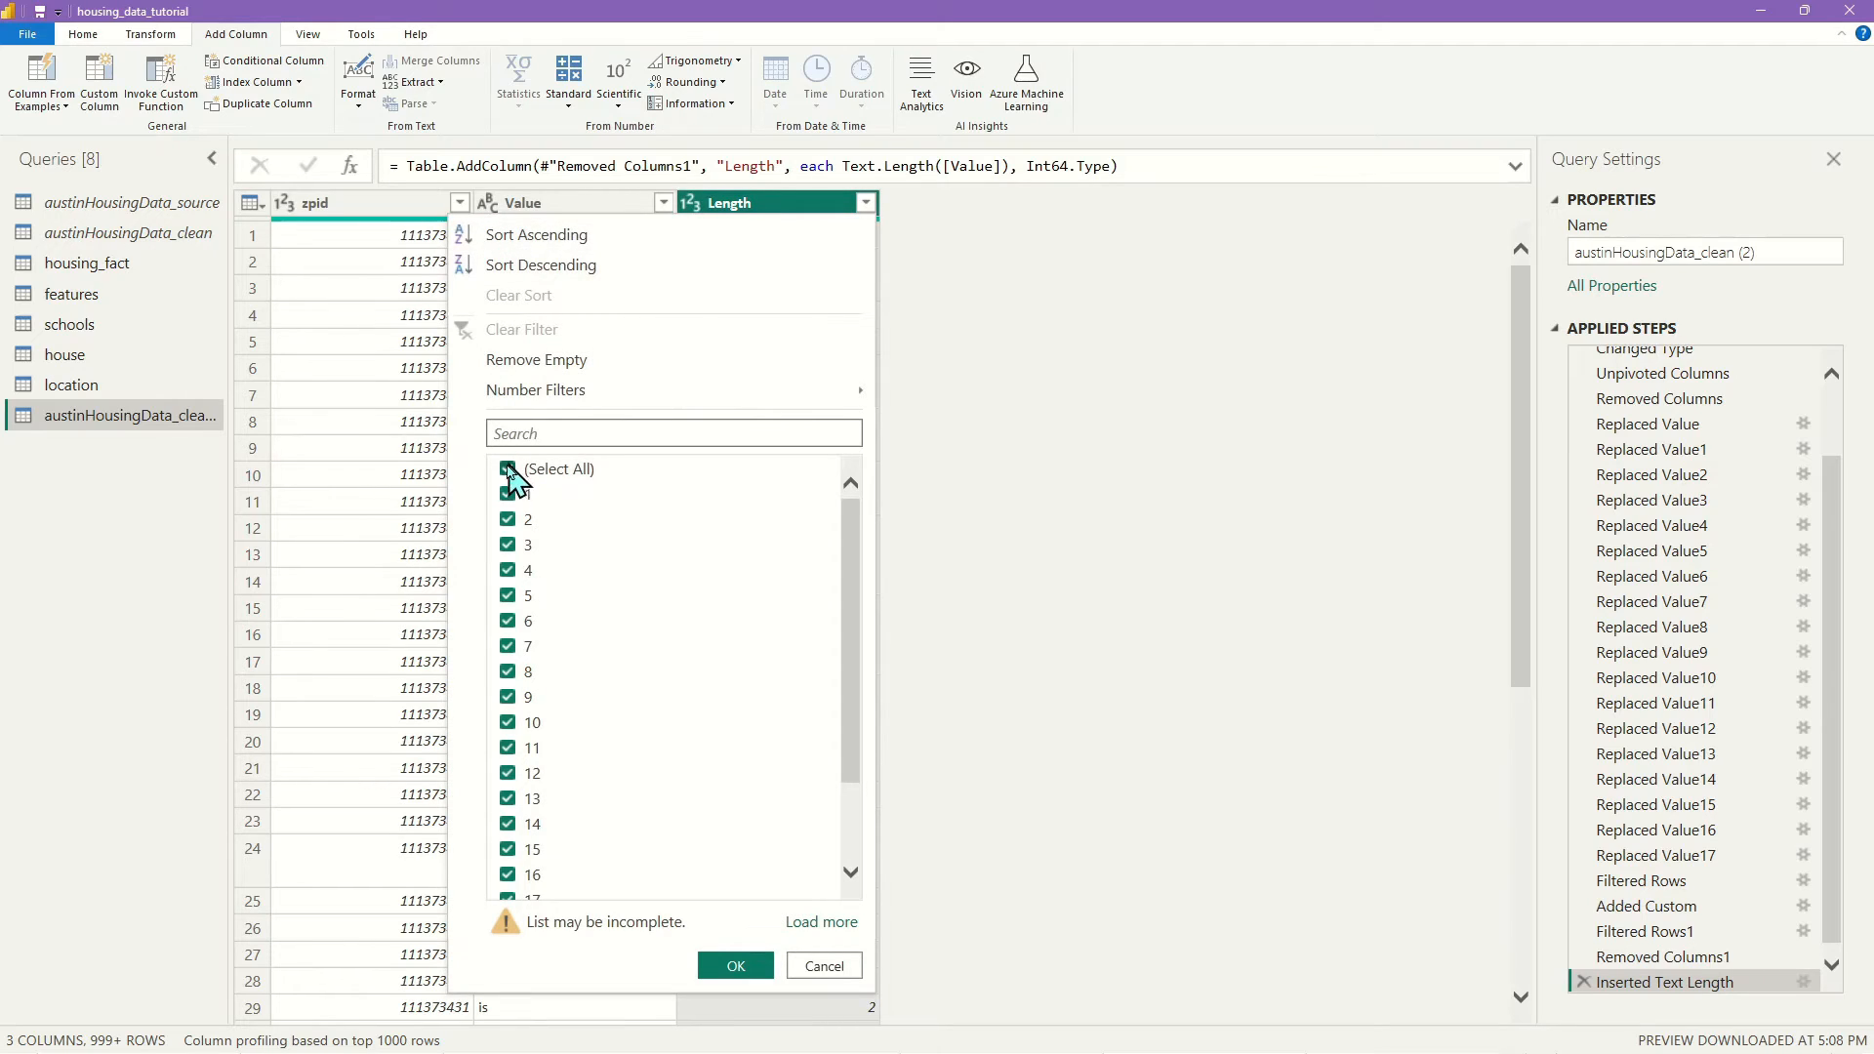
{"action": "left_click", "coordinate": [508, 495]}
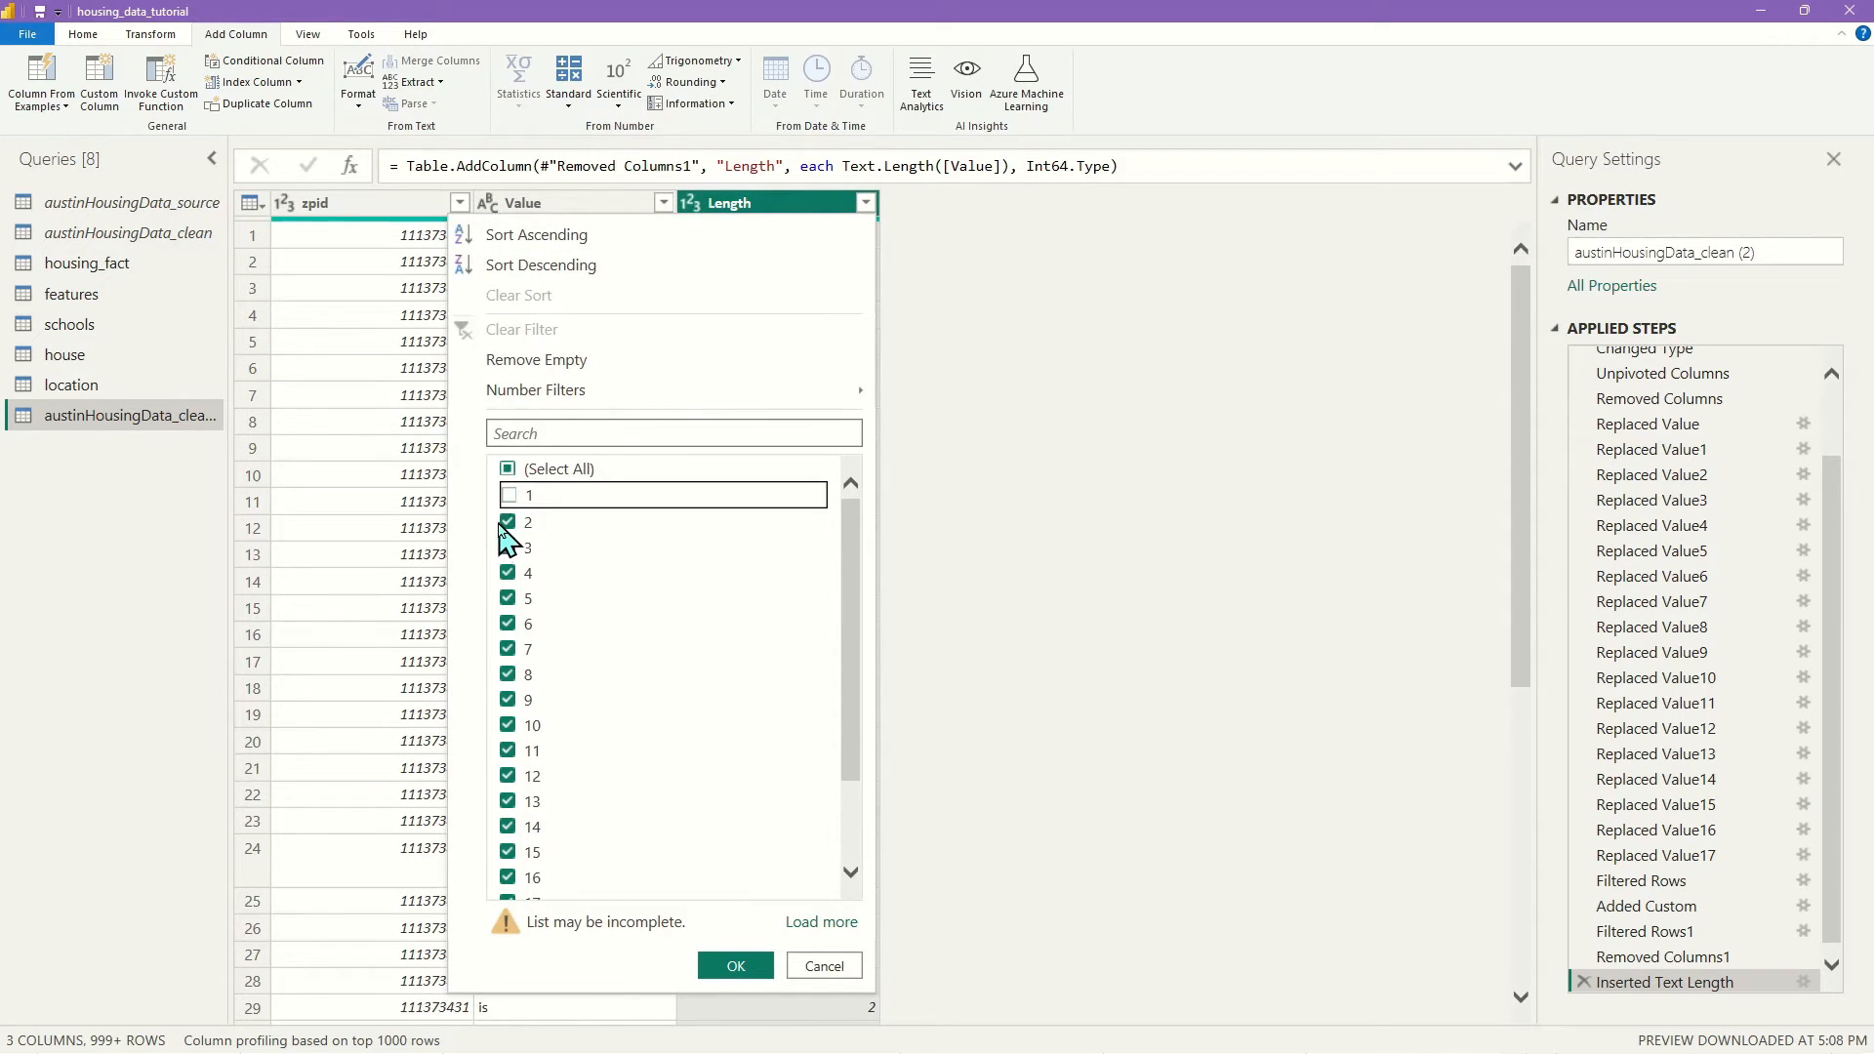
{"action": "left_click", "coordinate": [507, 522]}
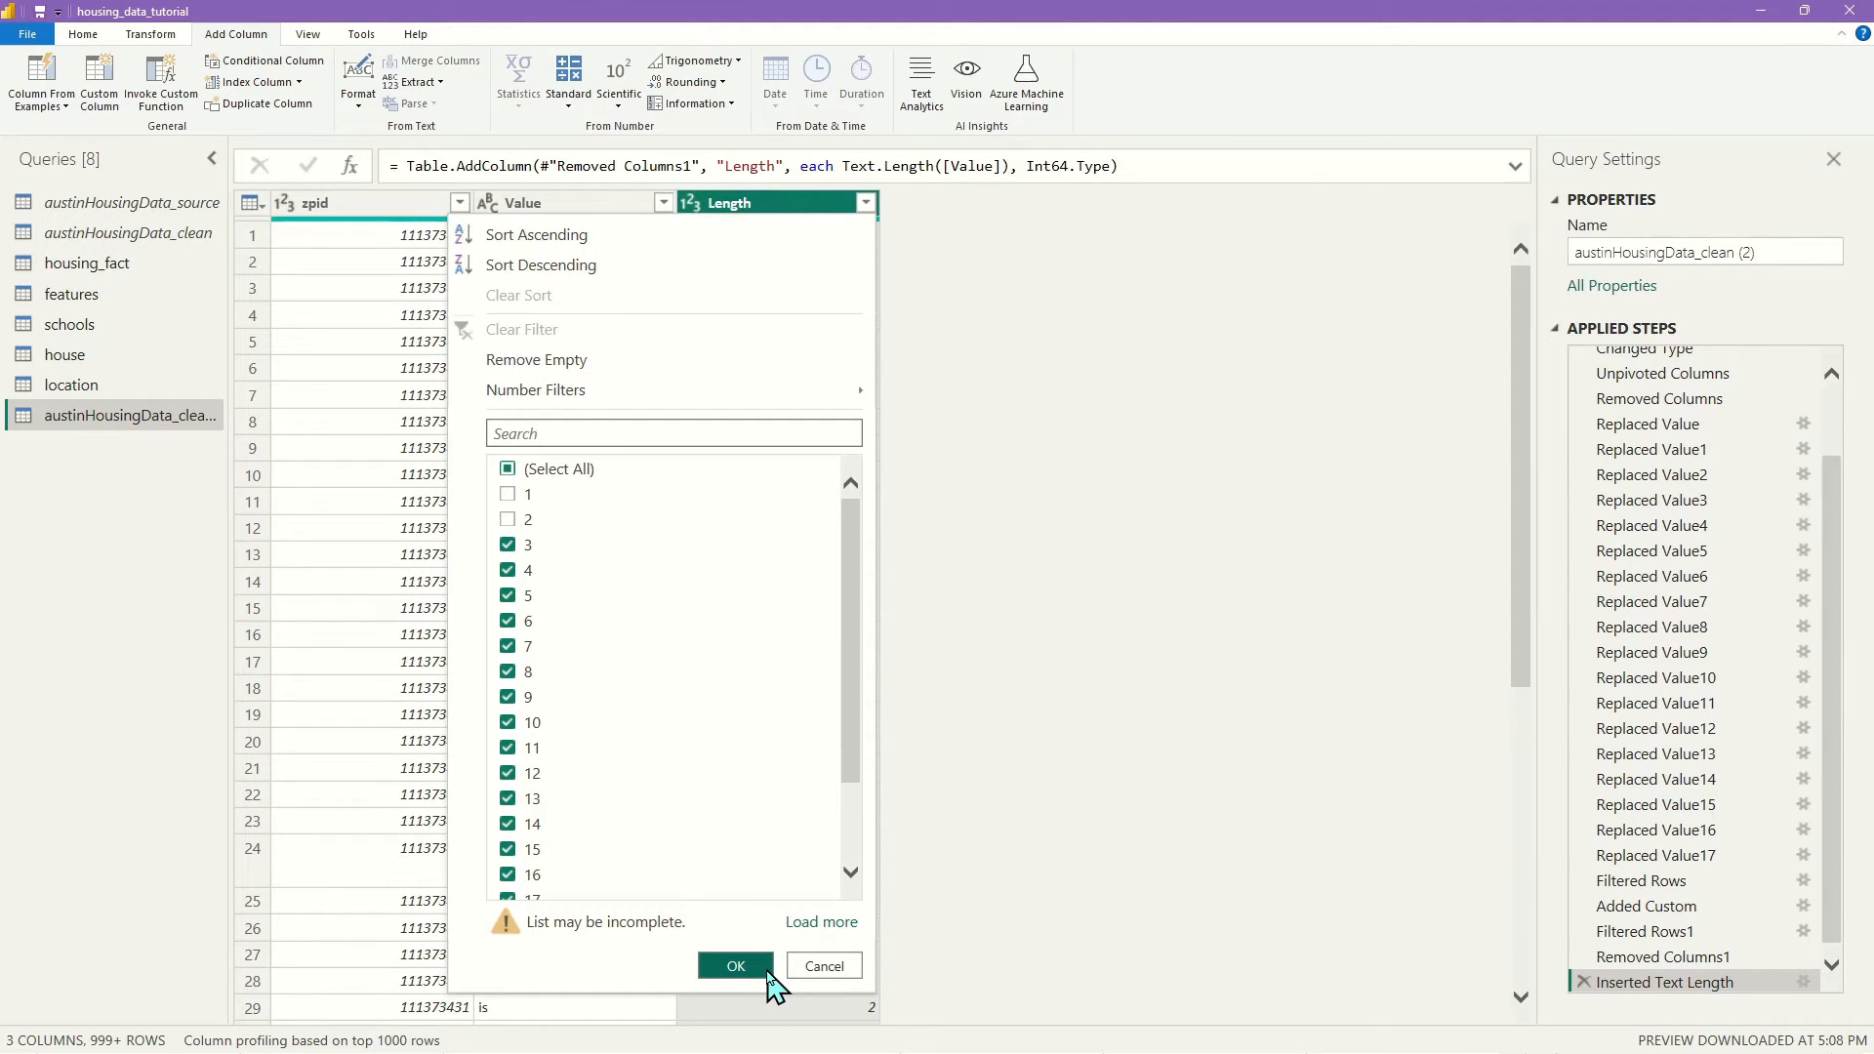
{"action": "left_click", "coordinate": [735, 967]}
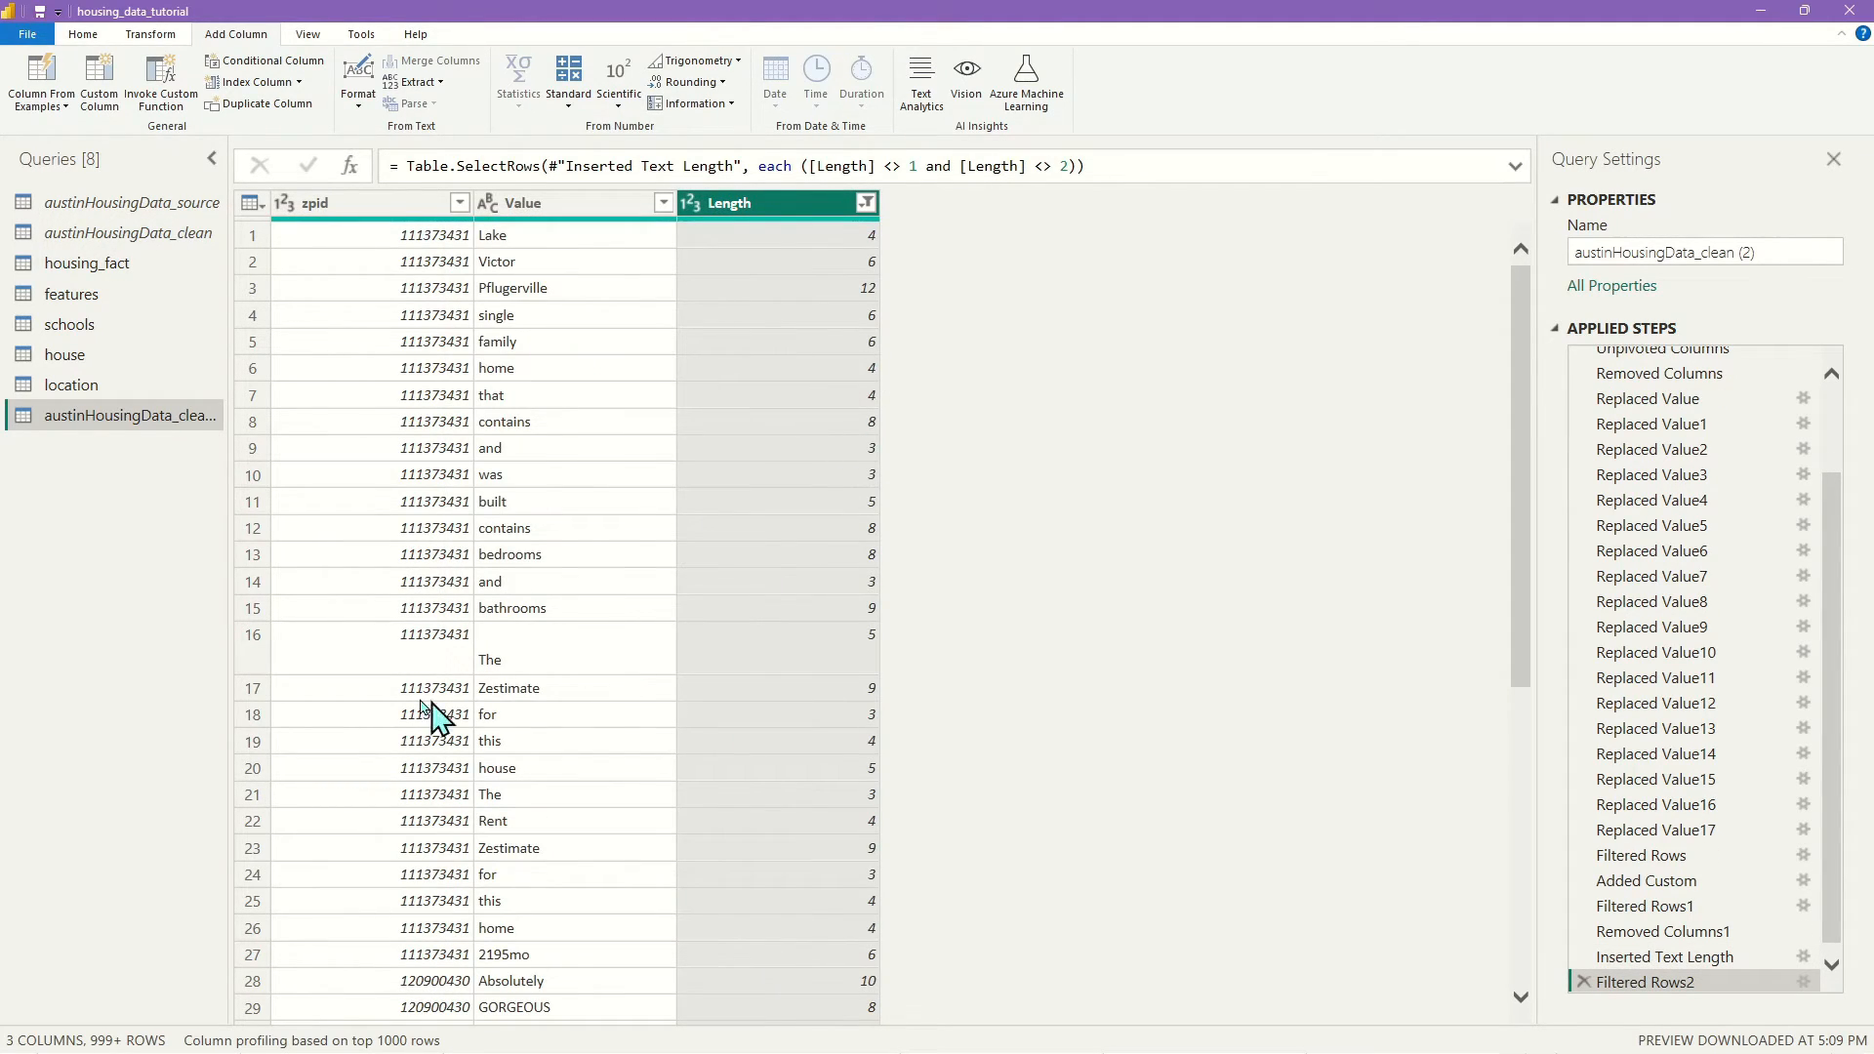
{"action": "right_click", "coordinate": [789, 216]}
{"action": "left_click", "coordinate": [889, 240]}
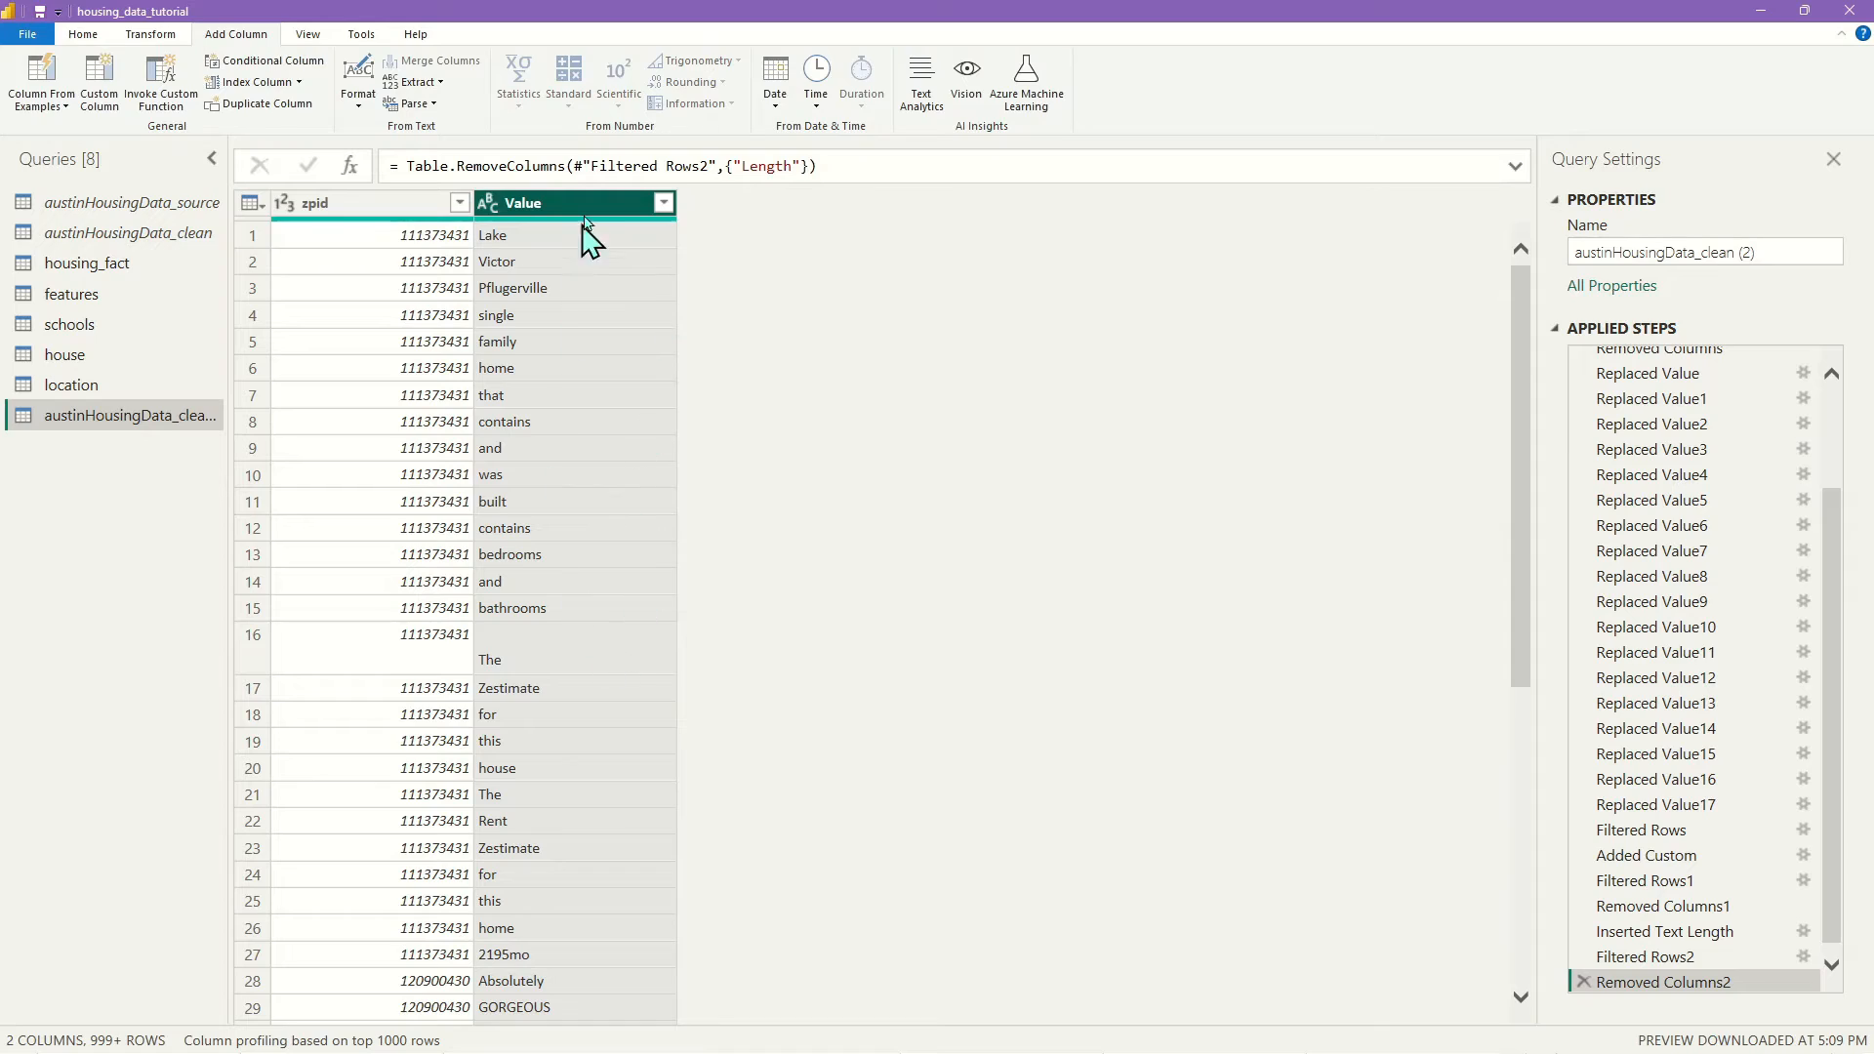
Apply Transform > Capitalize Each Word to the Value column
{"action": "right_click", "coordinate": [602, 208]}
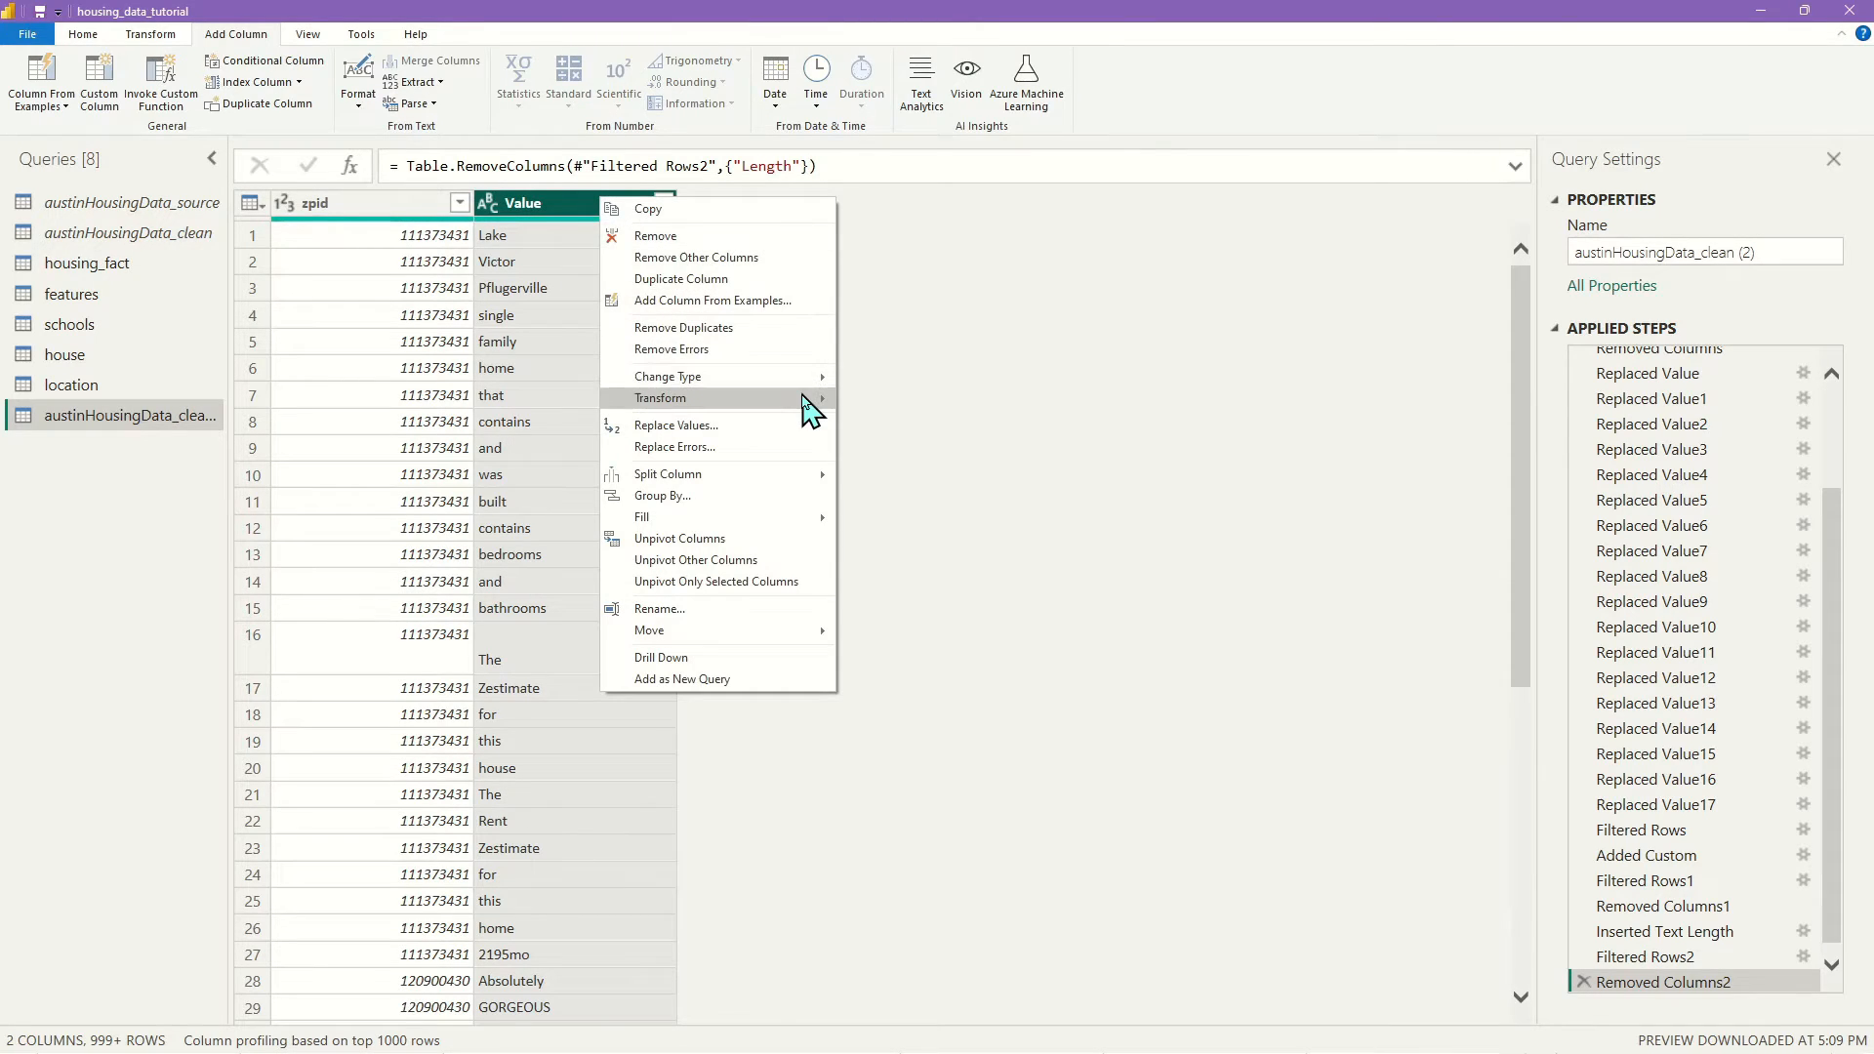
{"action": "mouse_move", "coordinate": [803, 401]}
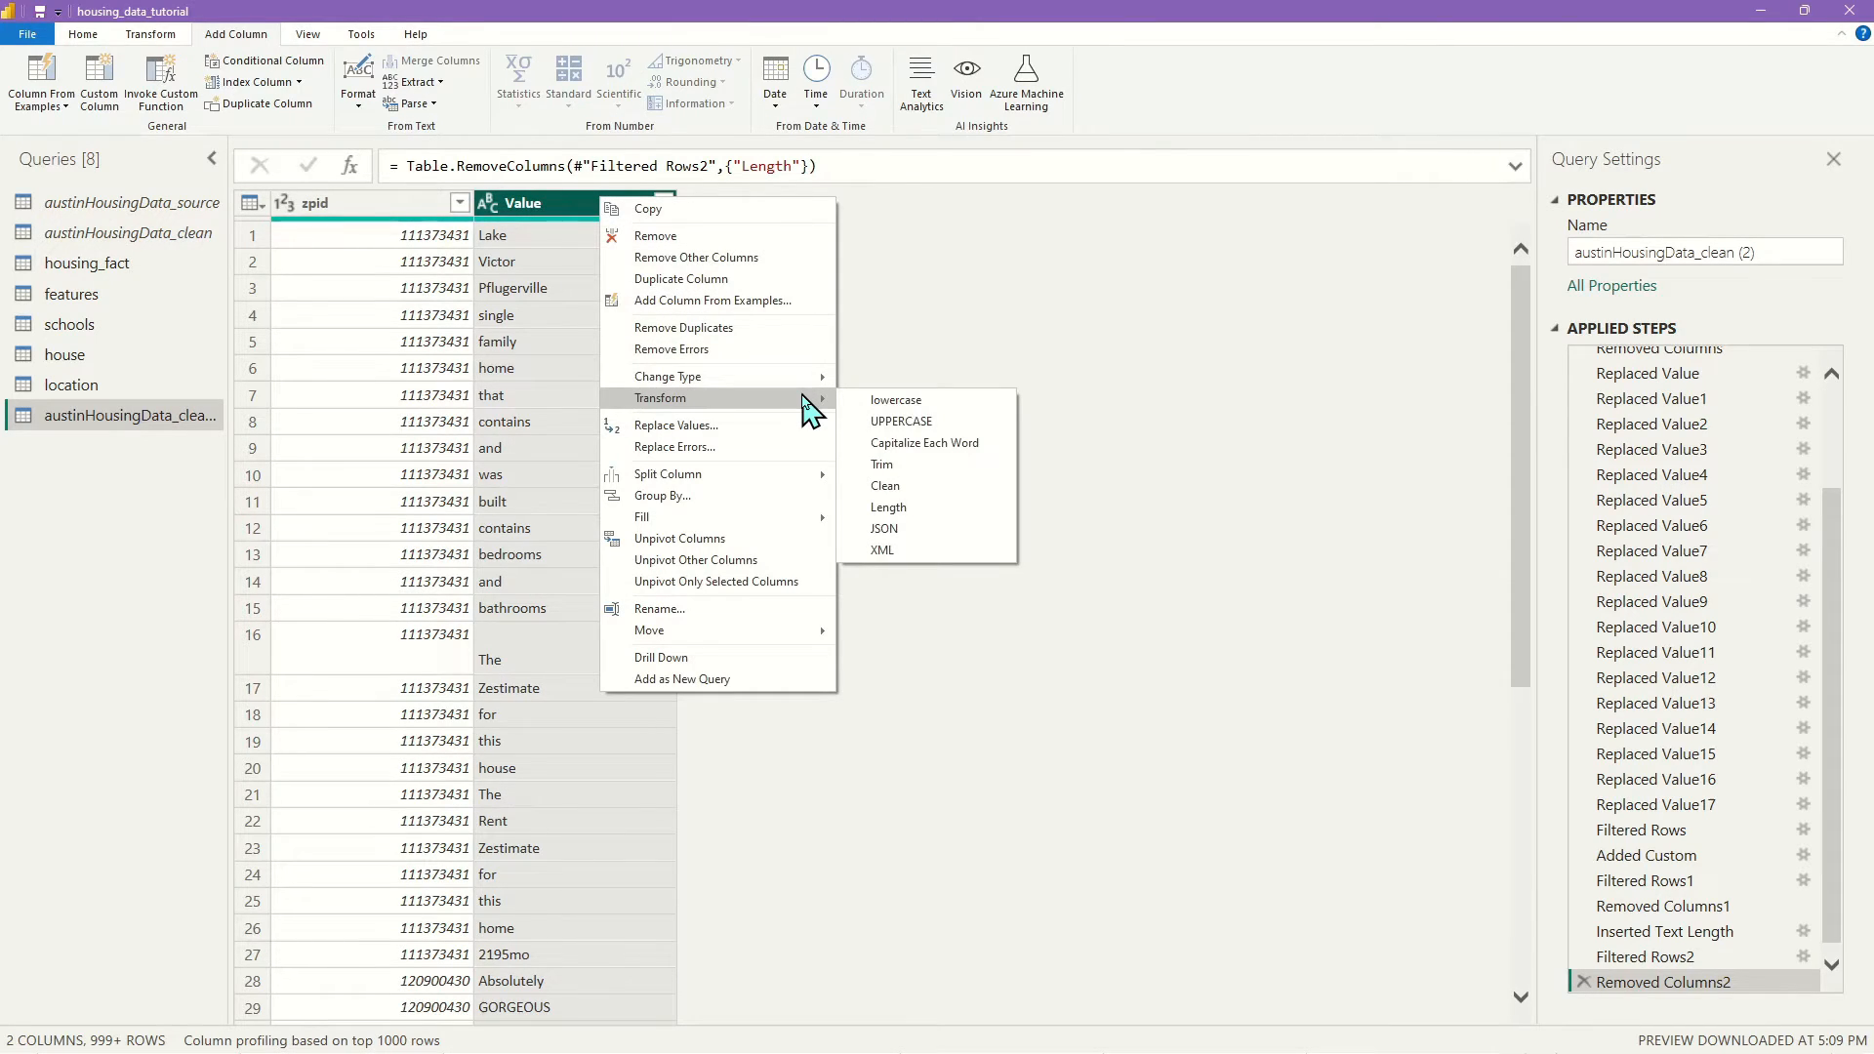
{"action": "left_click", "coordinate": [907, 451]}
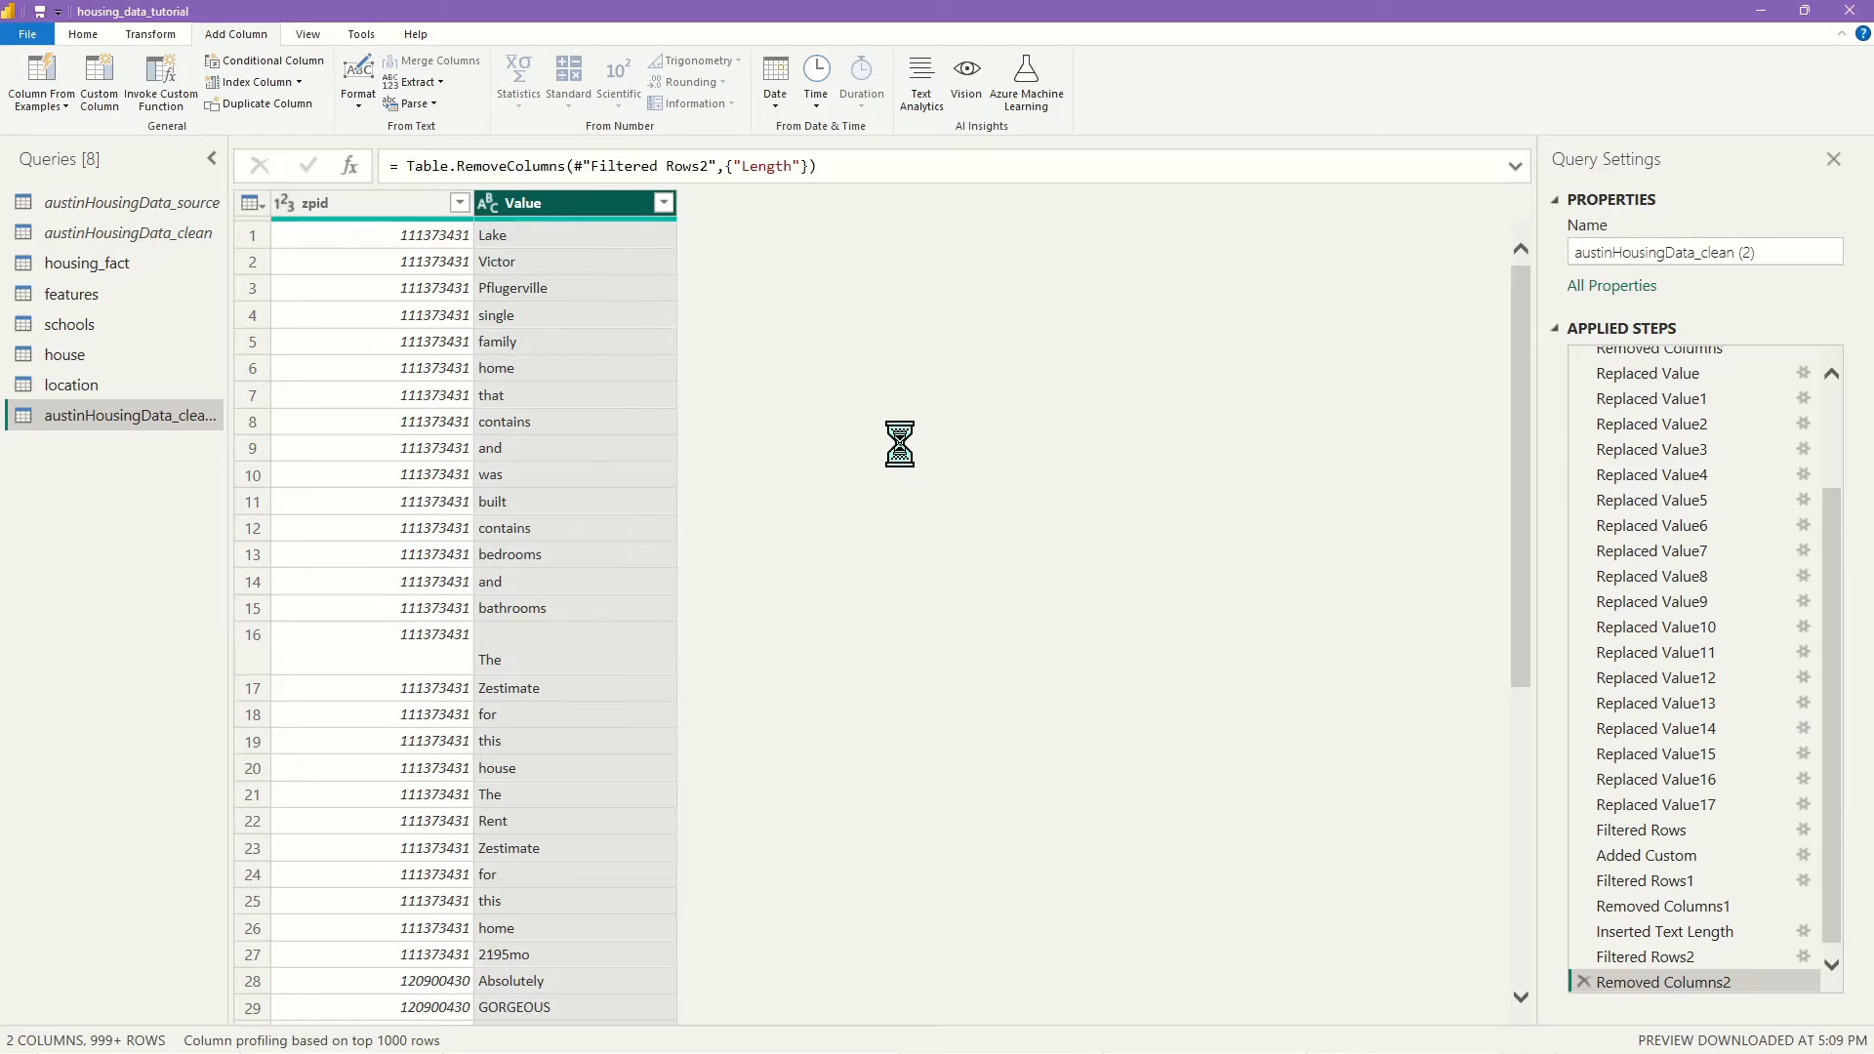
{"action": "left_click", "coordinate": [664, 203]}
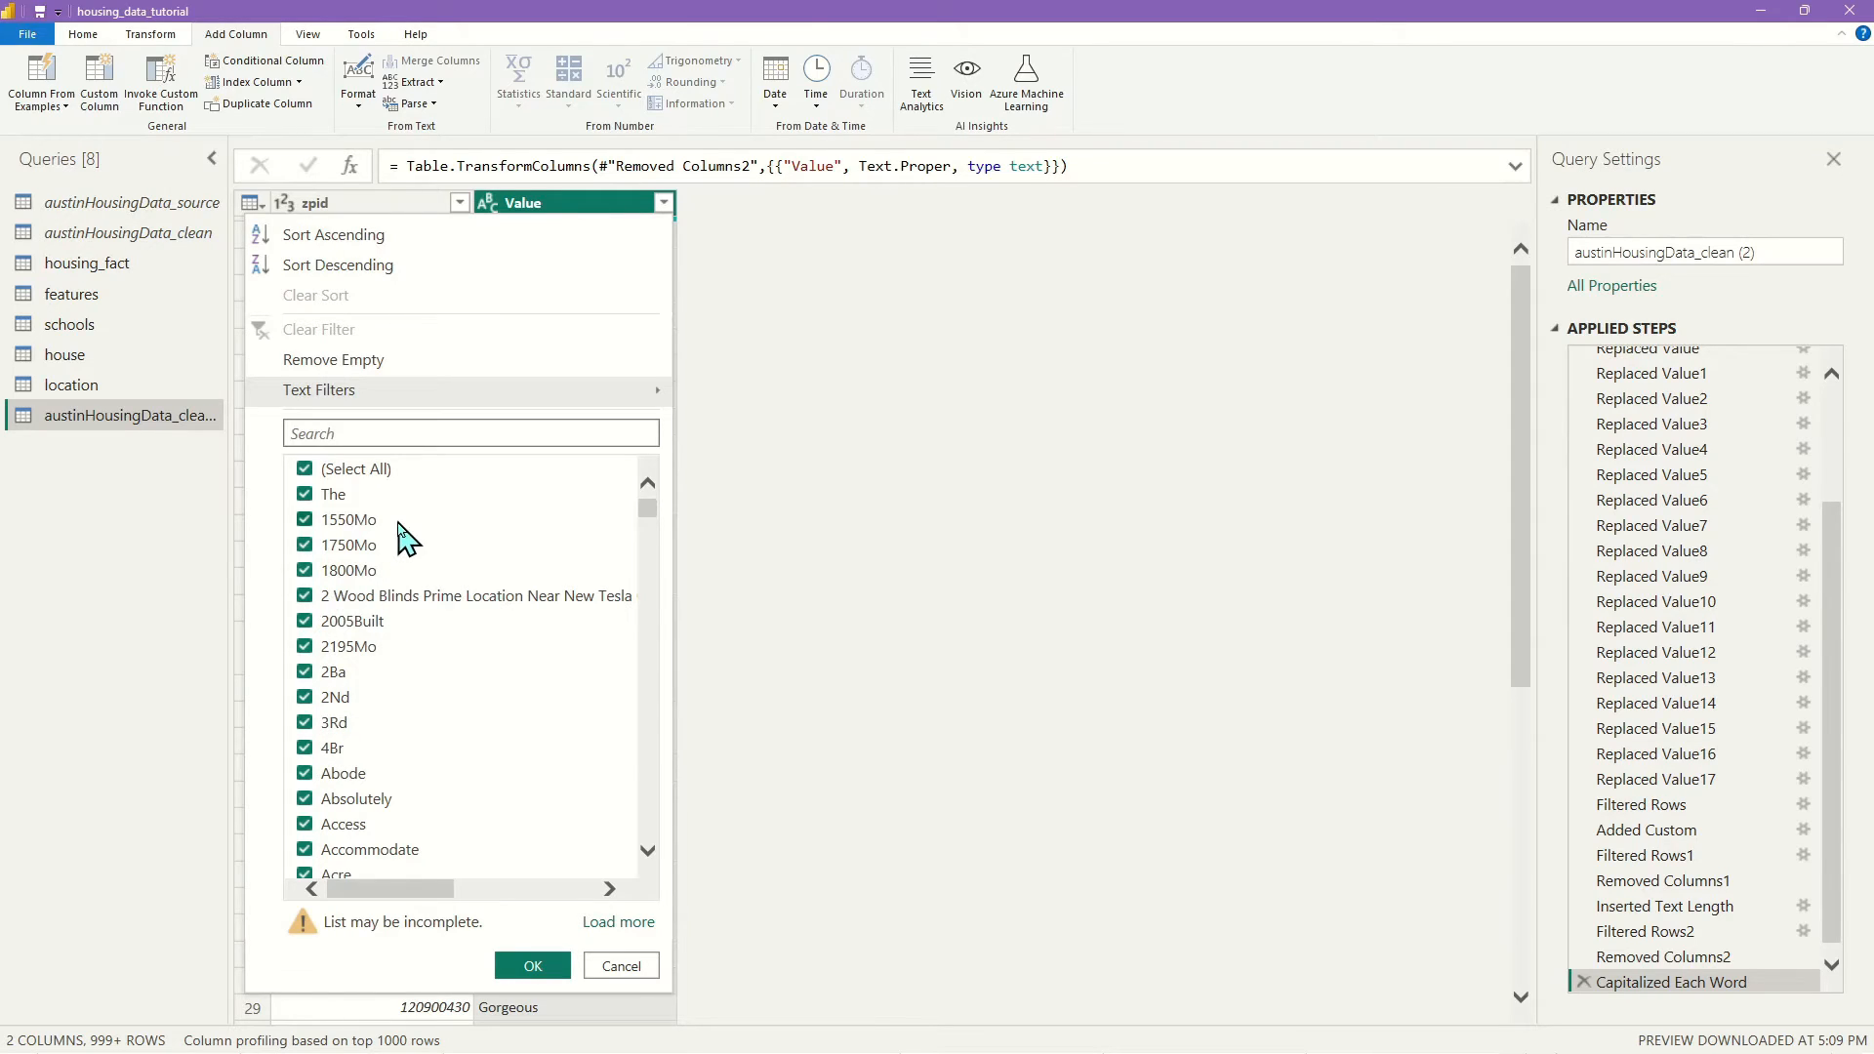
{"action": "left_click", "coordinate": [305, 470]}
{"action": "left_click", "coordinate": [305, 519]}
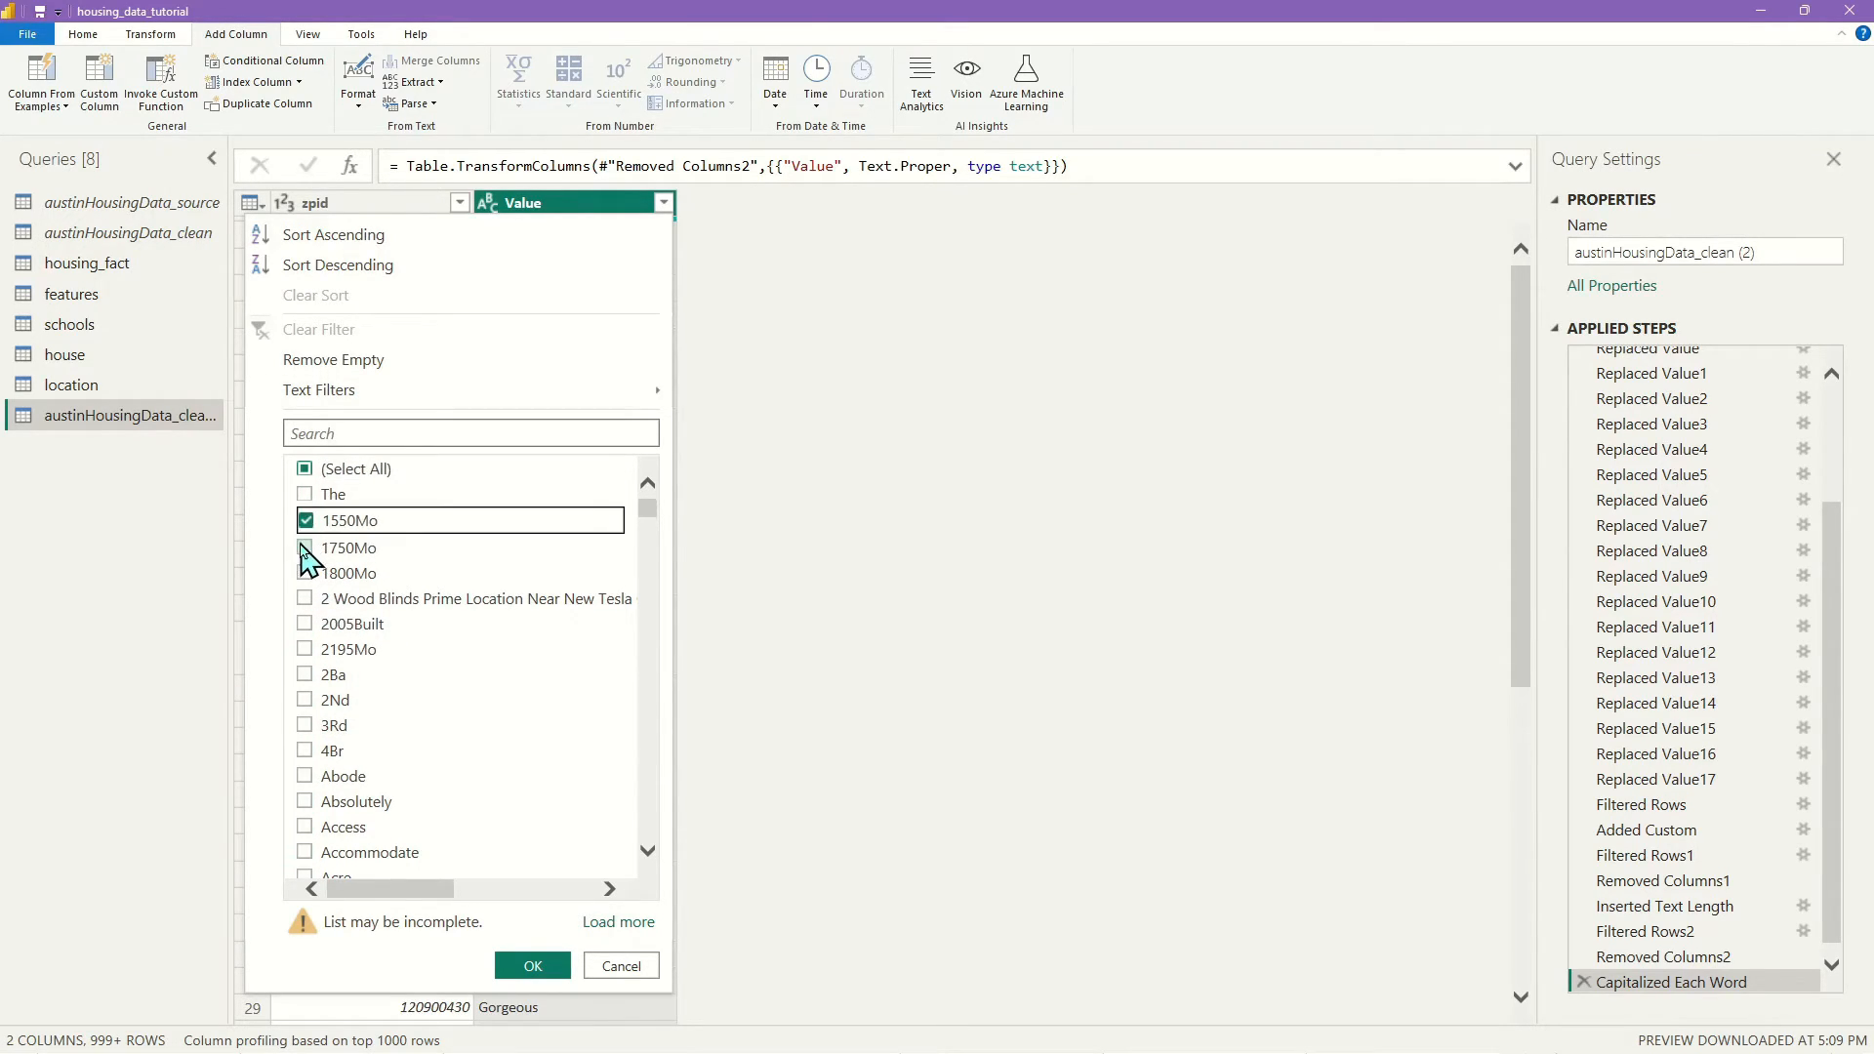
{"action": "left_click", "coordinate": [305, 544]}
{"action": "left_click", "coordinate": [304, 571]}
{"action": "left_click", "coordinate": [304, 598]}
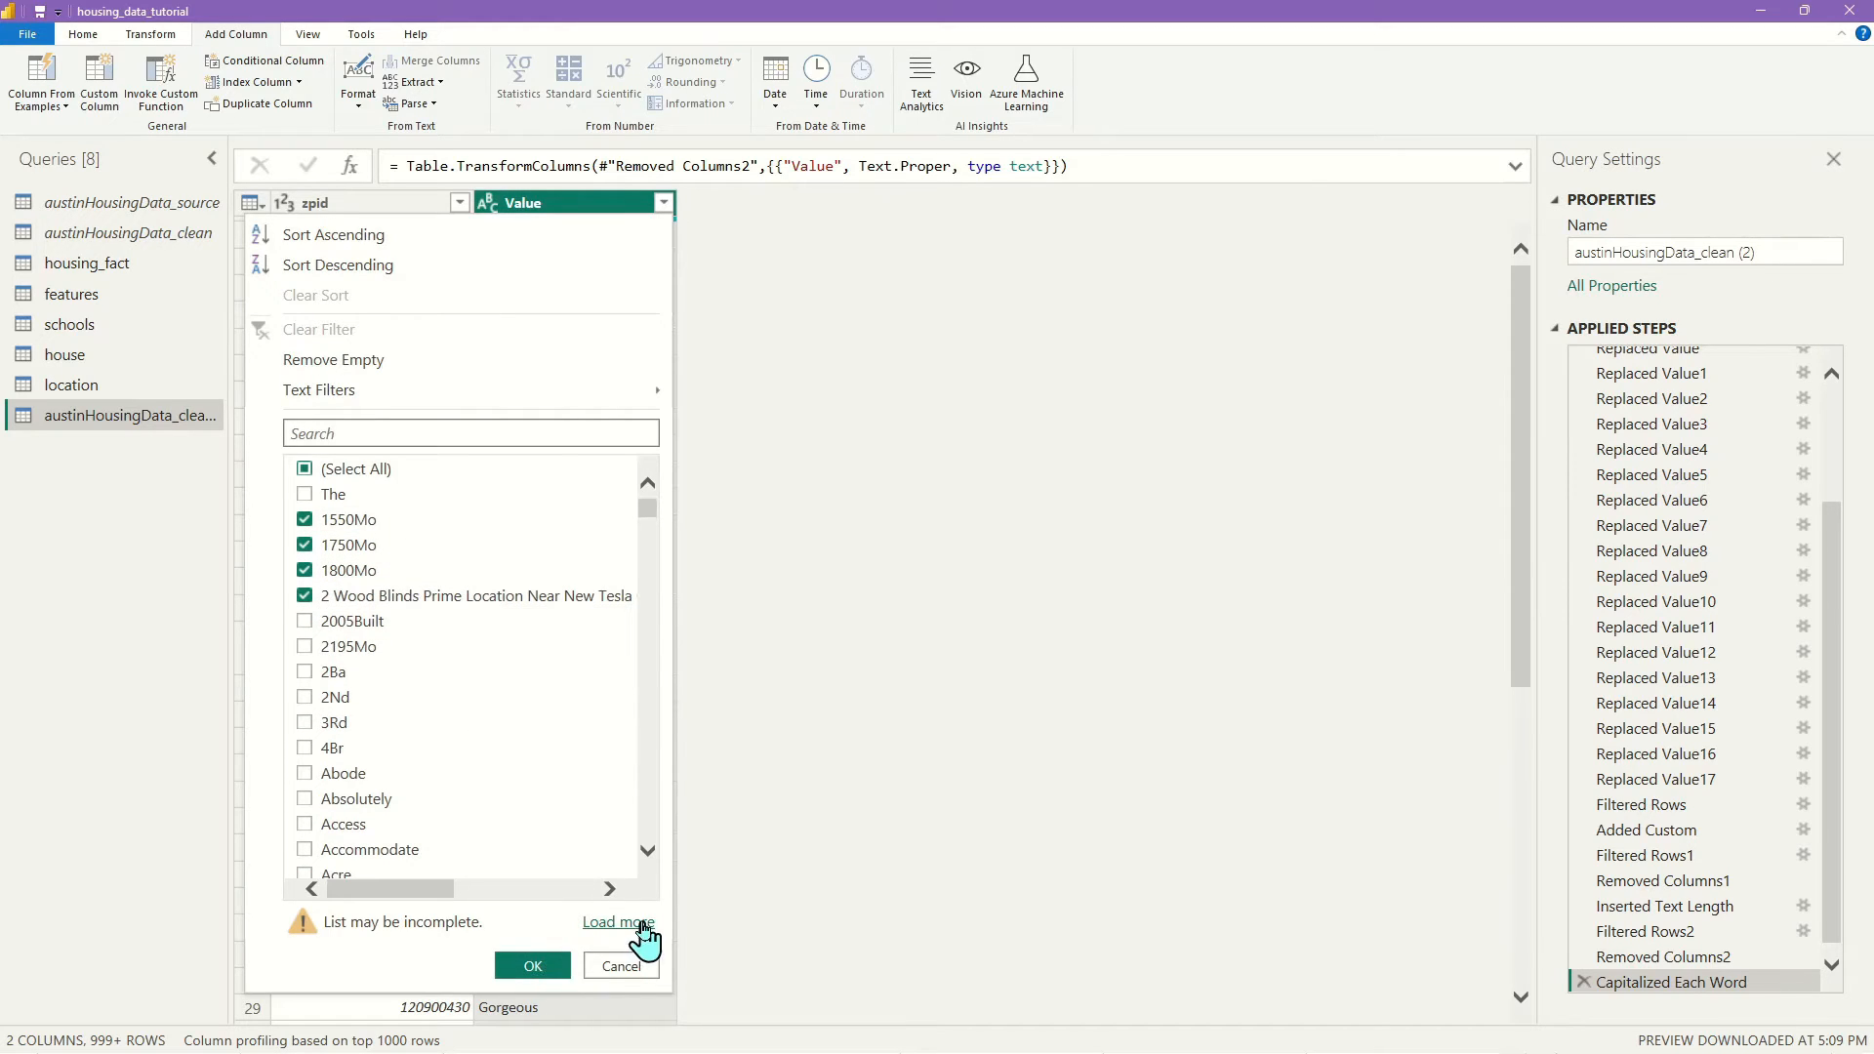
{"action": "left_click", "coordinate": [532, 967]}
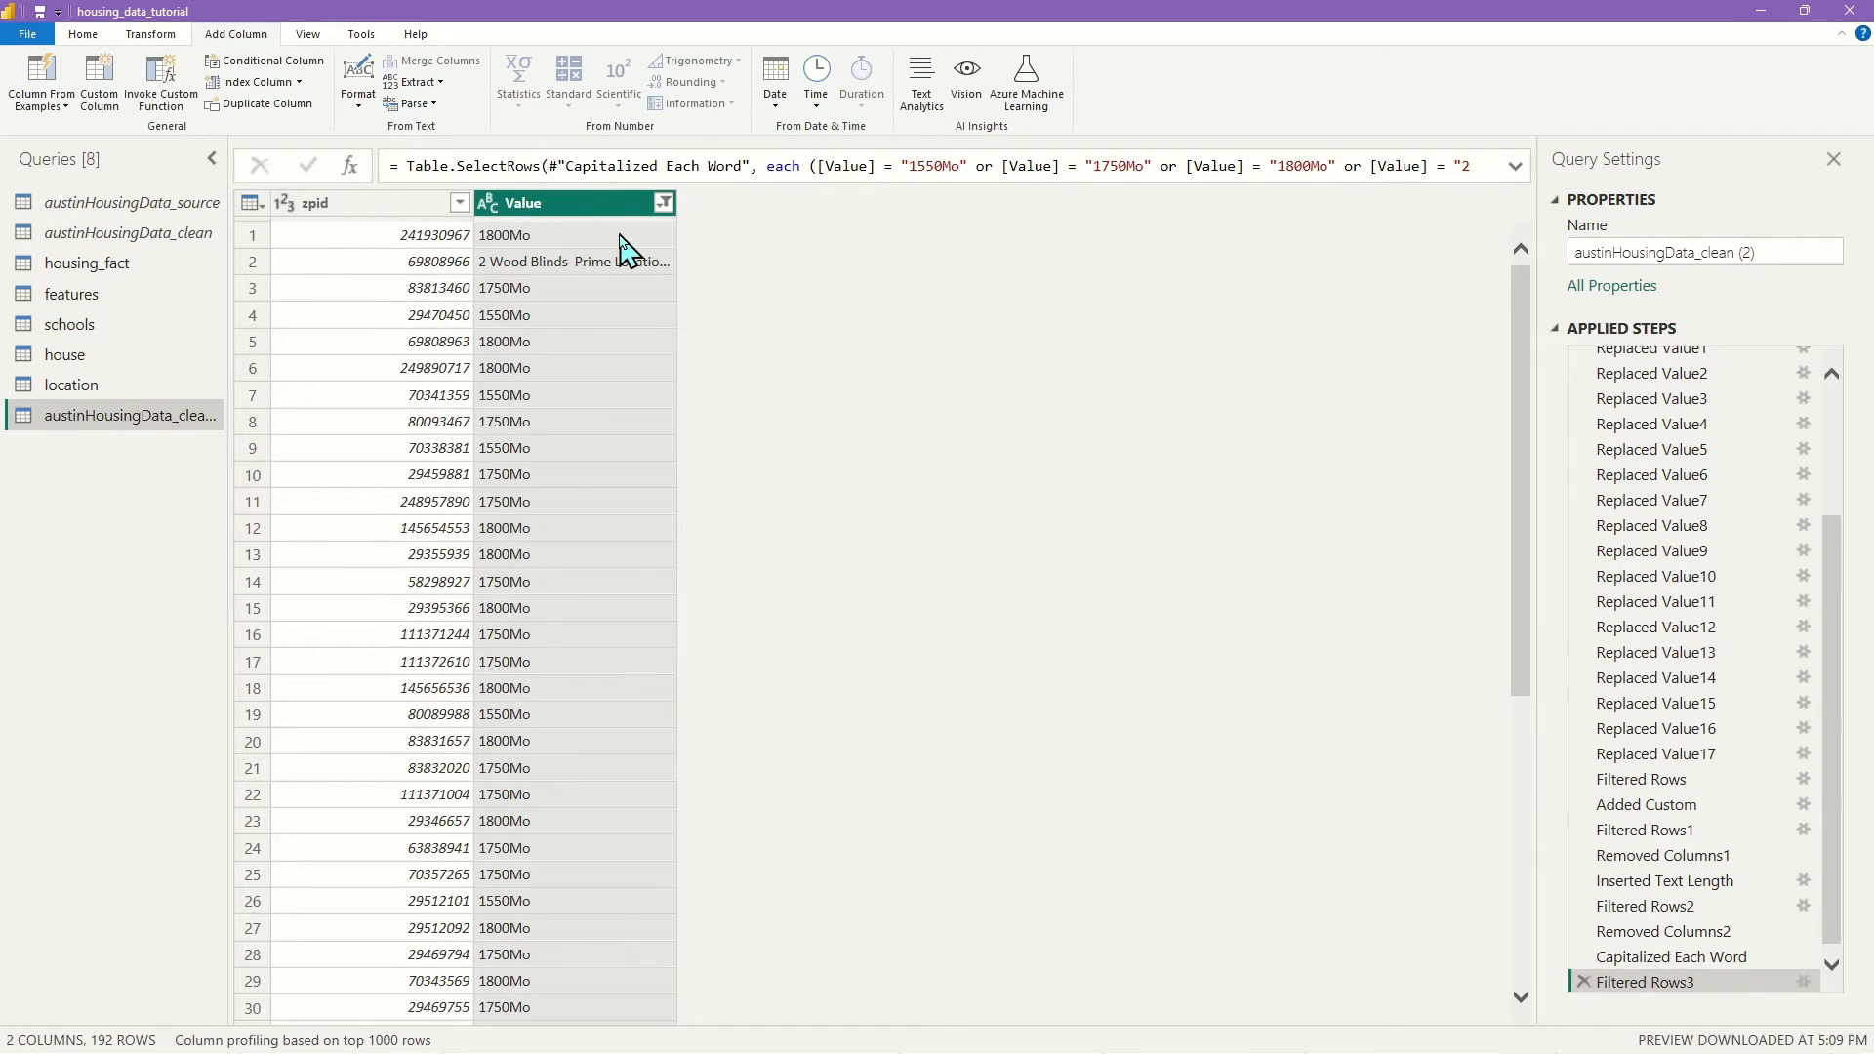
{"action": "scroll", "coordinate": [574, 471], "scroll_direction": "down", "scroll_amount": 7}
{"action": "scroll", "coordinate": [574, 471], "scroll_direction": "down", "scroll_amount": 20}
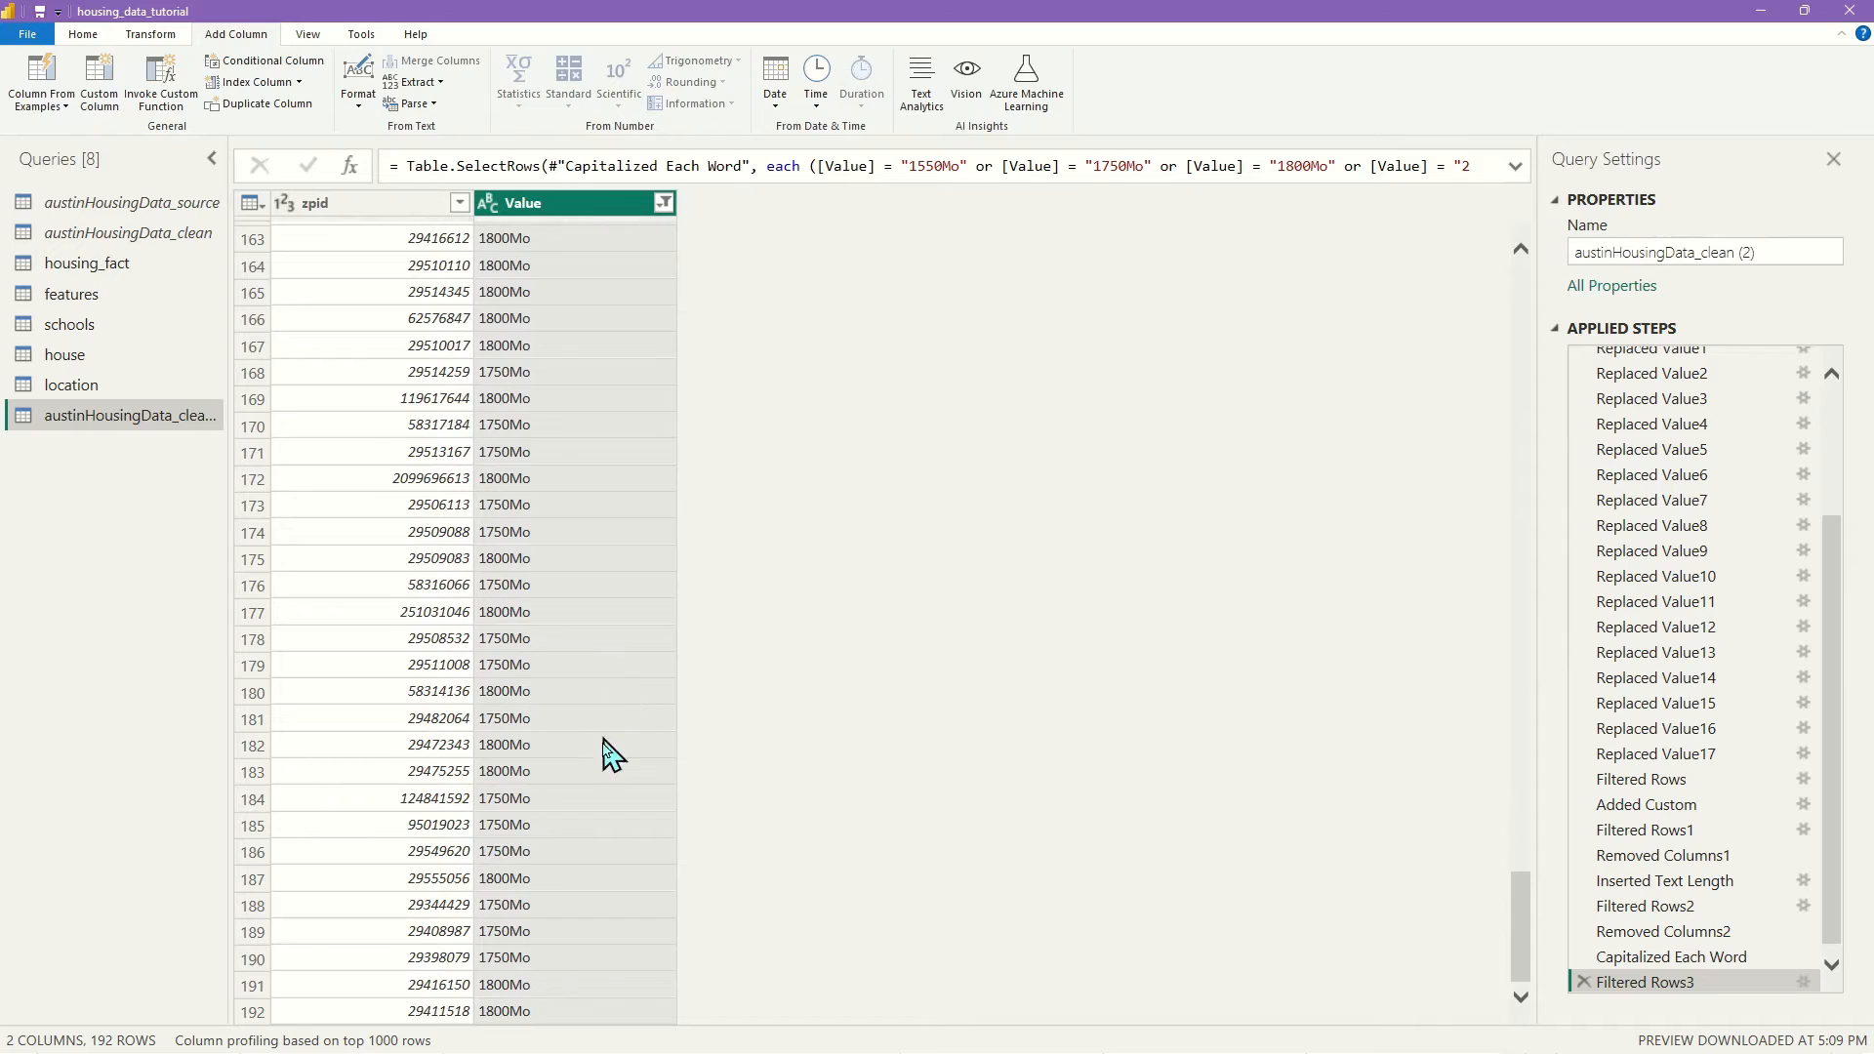
{"action": "scroll", "coordinate": [615, 771], "scroll_direction": "up", "scroll_amount": 15}
{"action": "scroll", "coordinate": [625, 781], "scroll_direction": "up", "scroll_amount": 20}
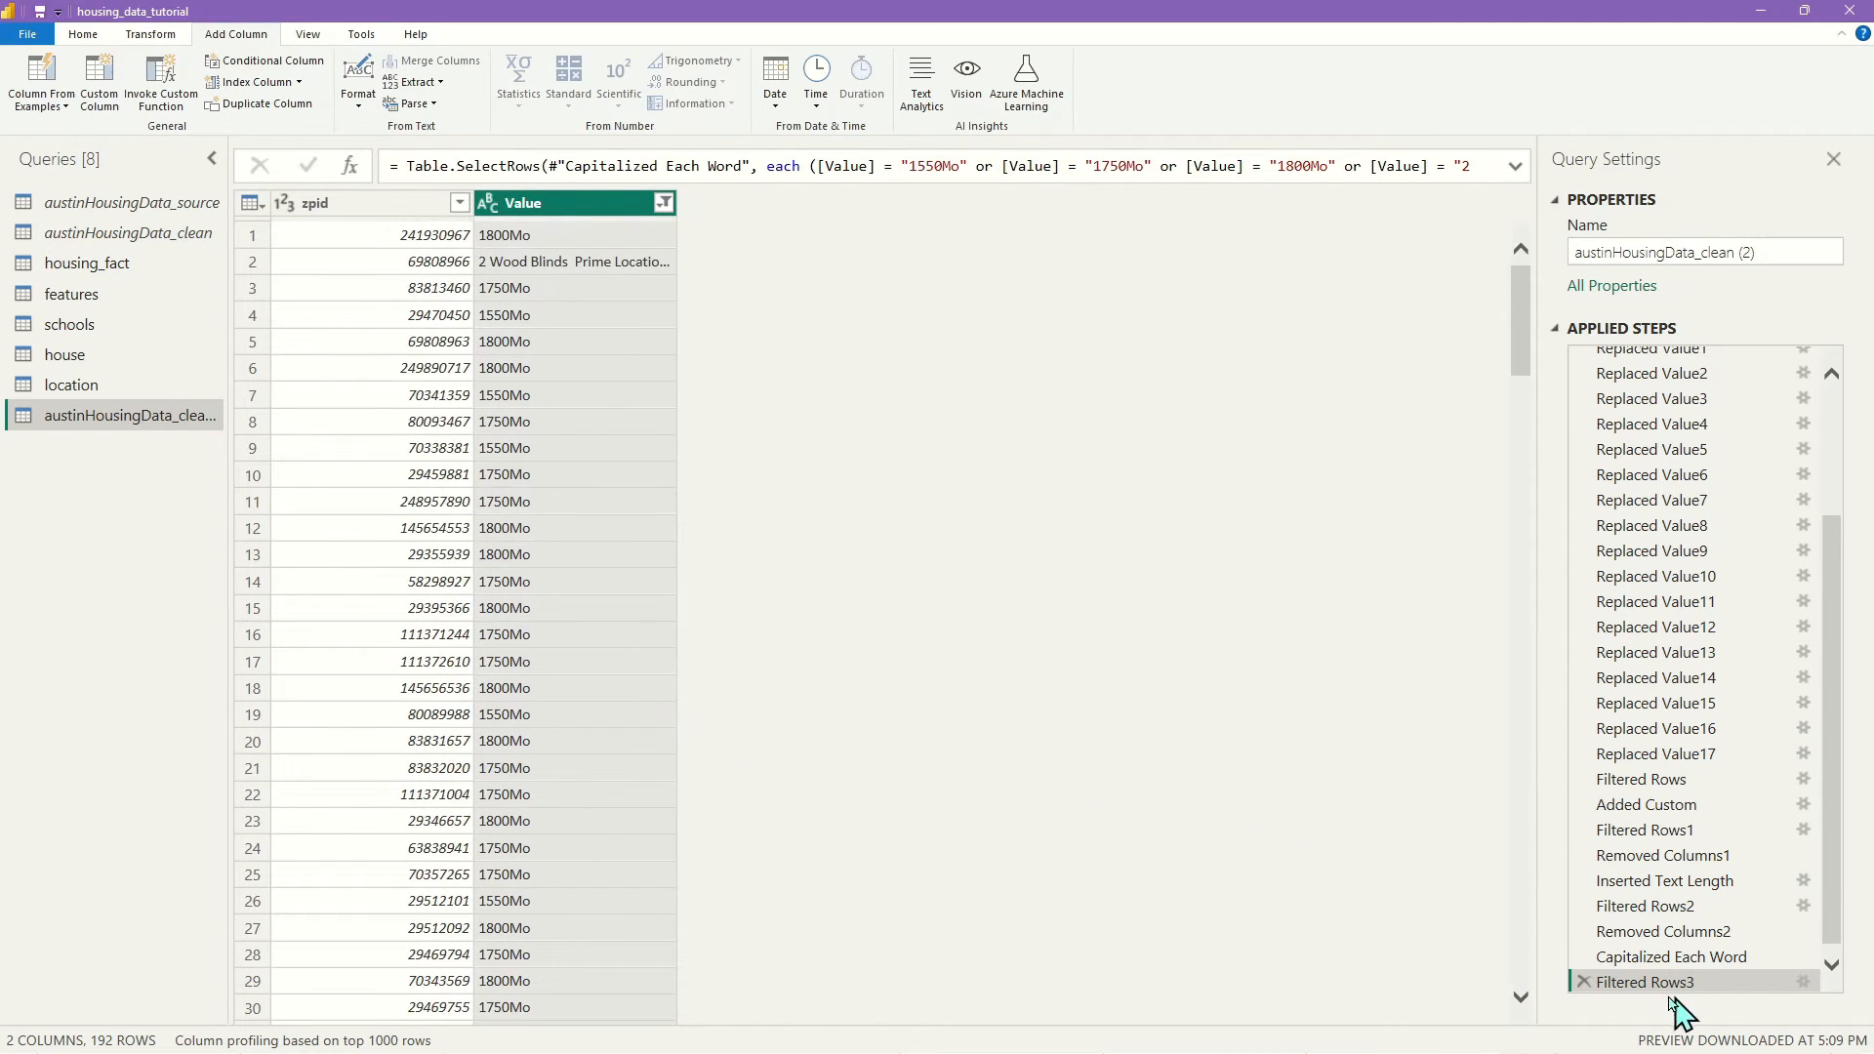
{"action": "left_click", "coordinate": [1583, 982]}
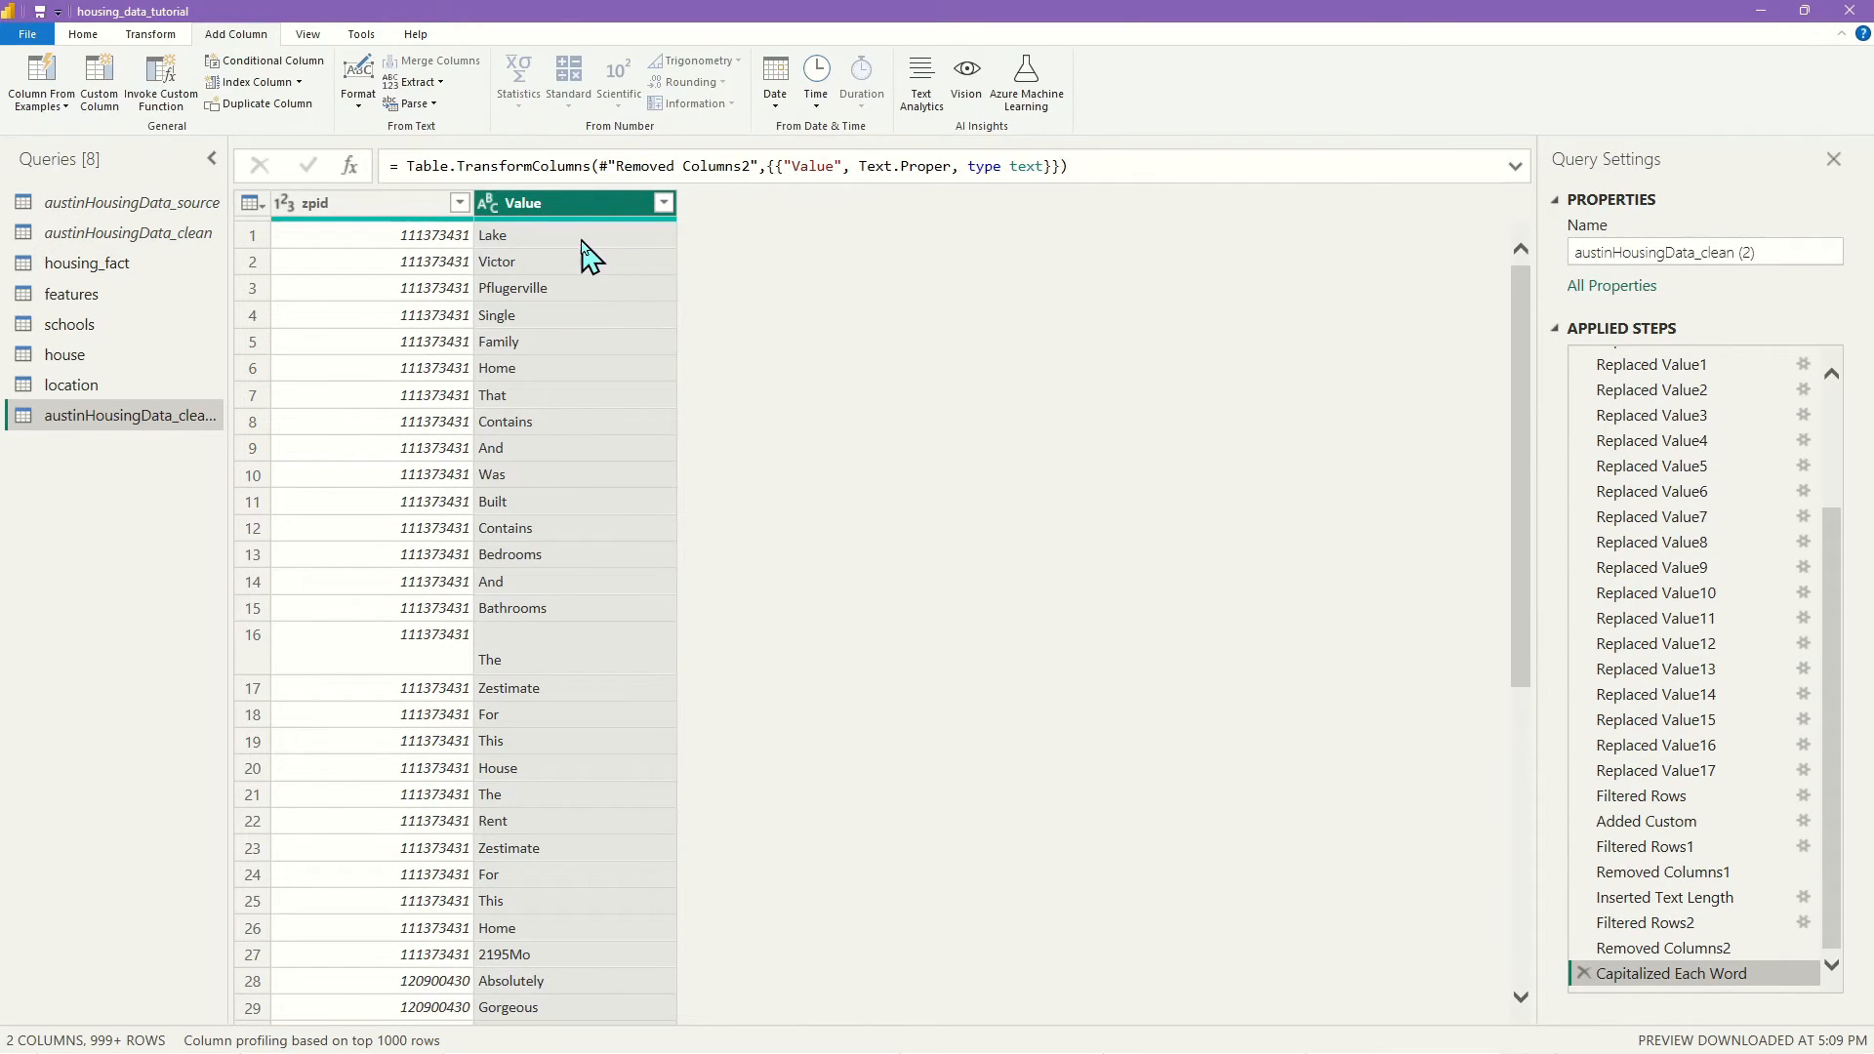
In the Value filter list, uncheck All, And, Has and Have
{"action": "left_click", "coordinate": [665, 203]}
{"action": "scroll", "coordinate": [581, 585], "scroll_direction": "down", "scroll_amount": 2}
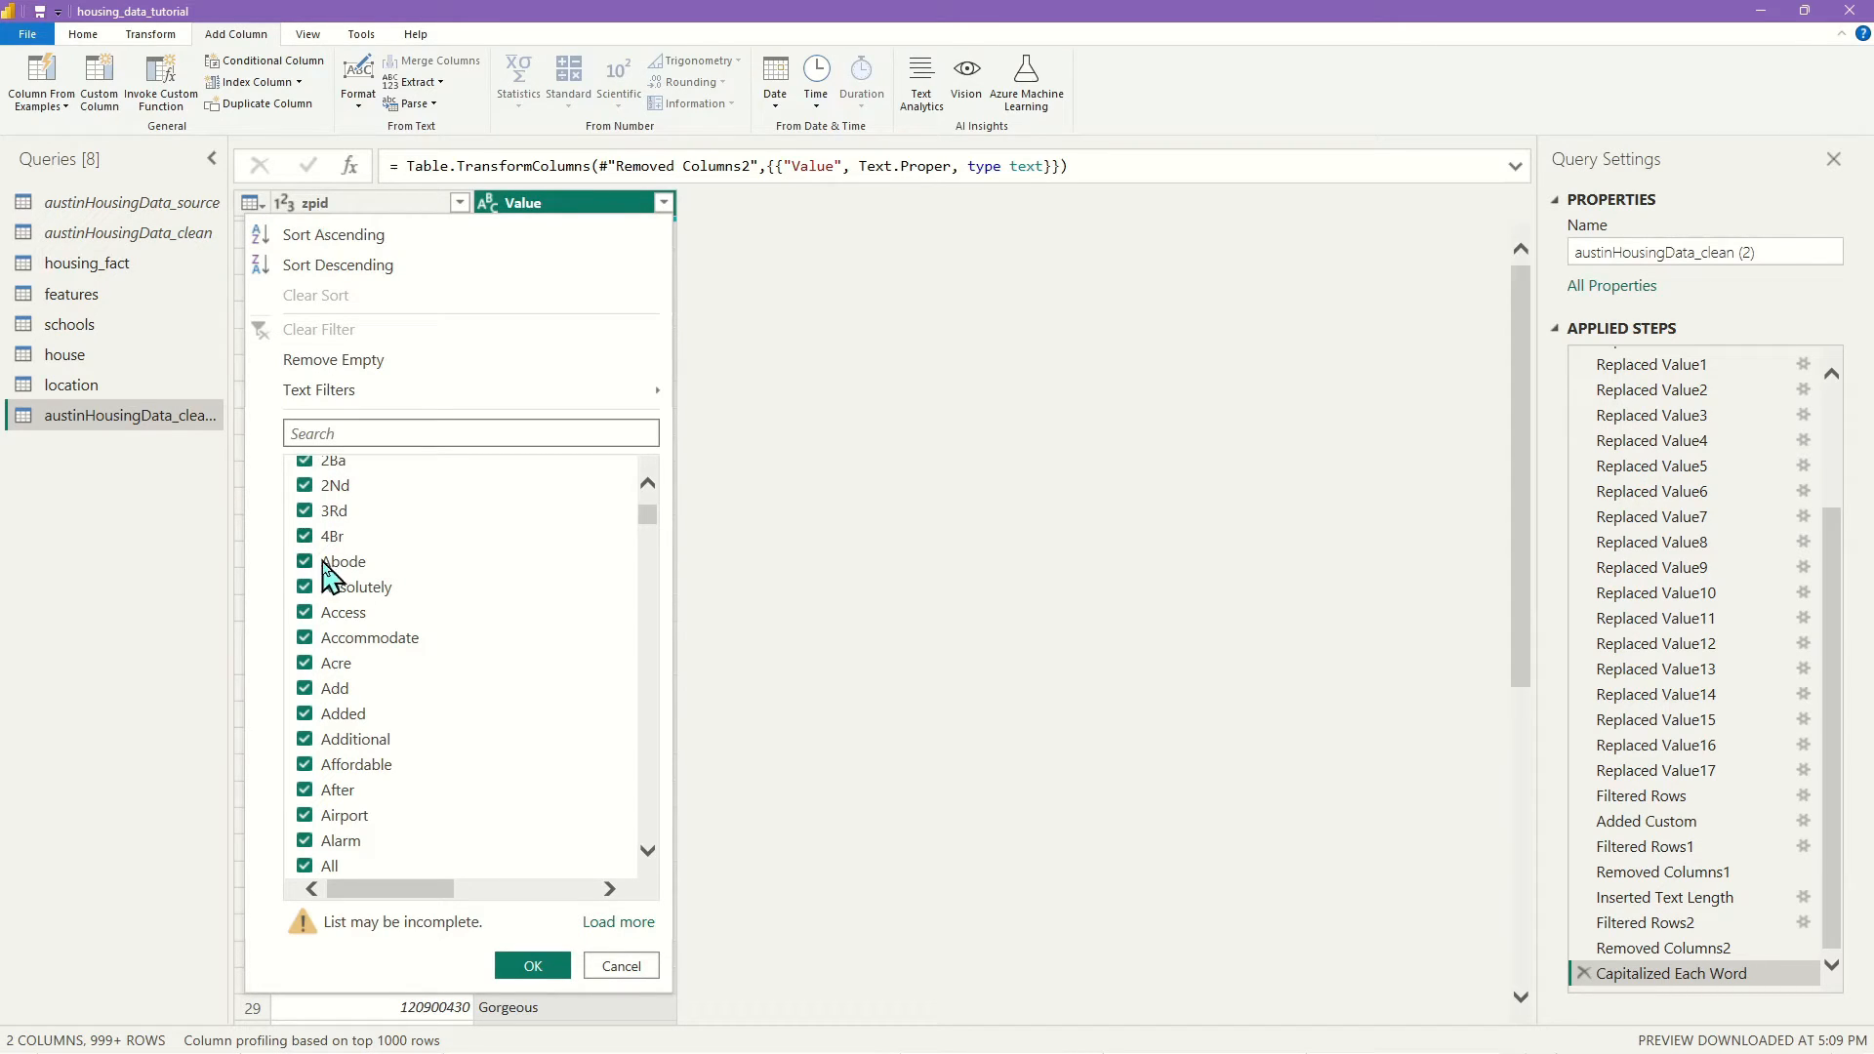
{"action": "scroll", "coordinate": [460, 724], "scroll_direction": "up", "scroll_amount": 3}
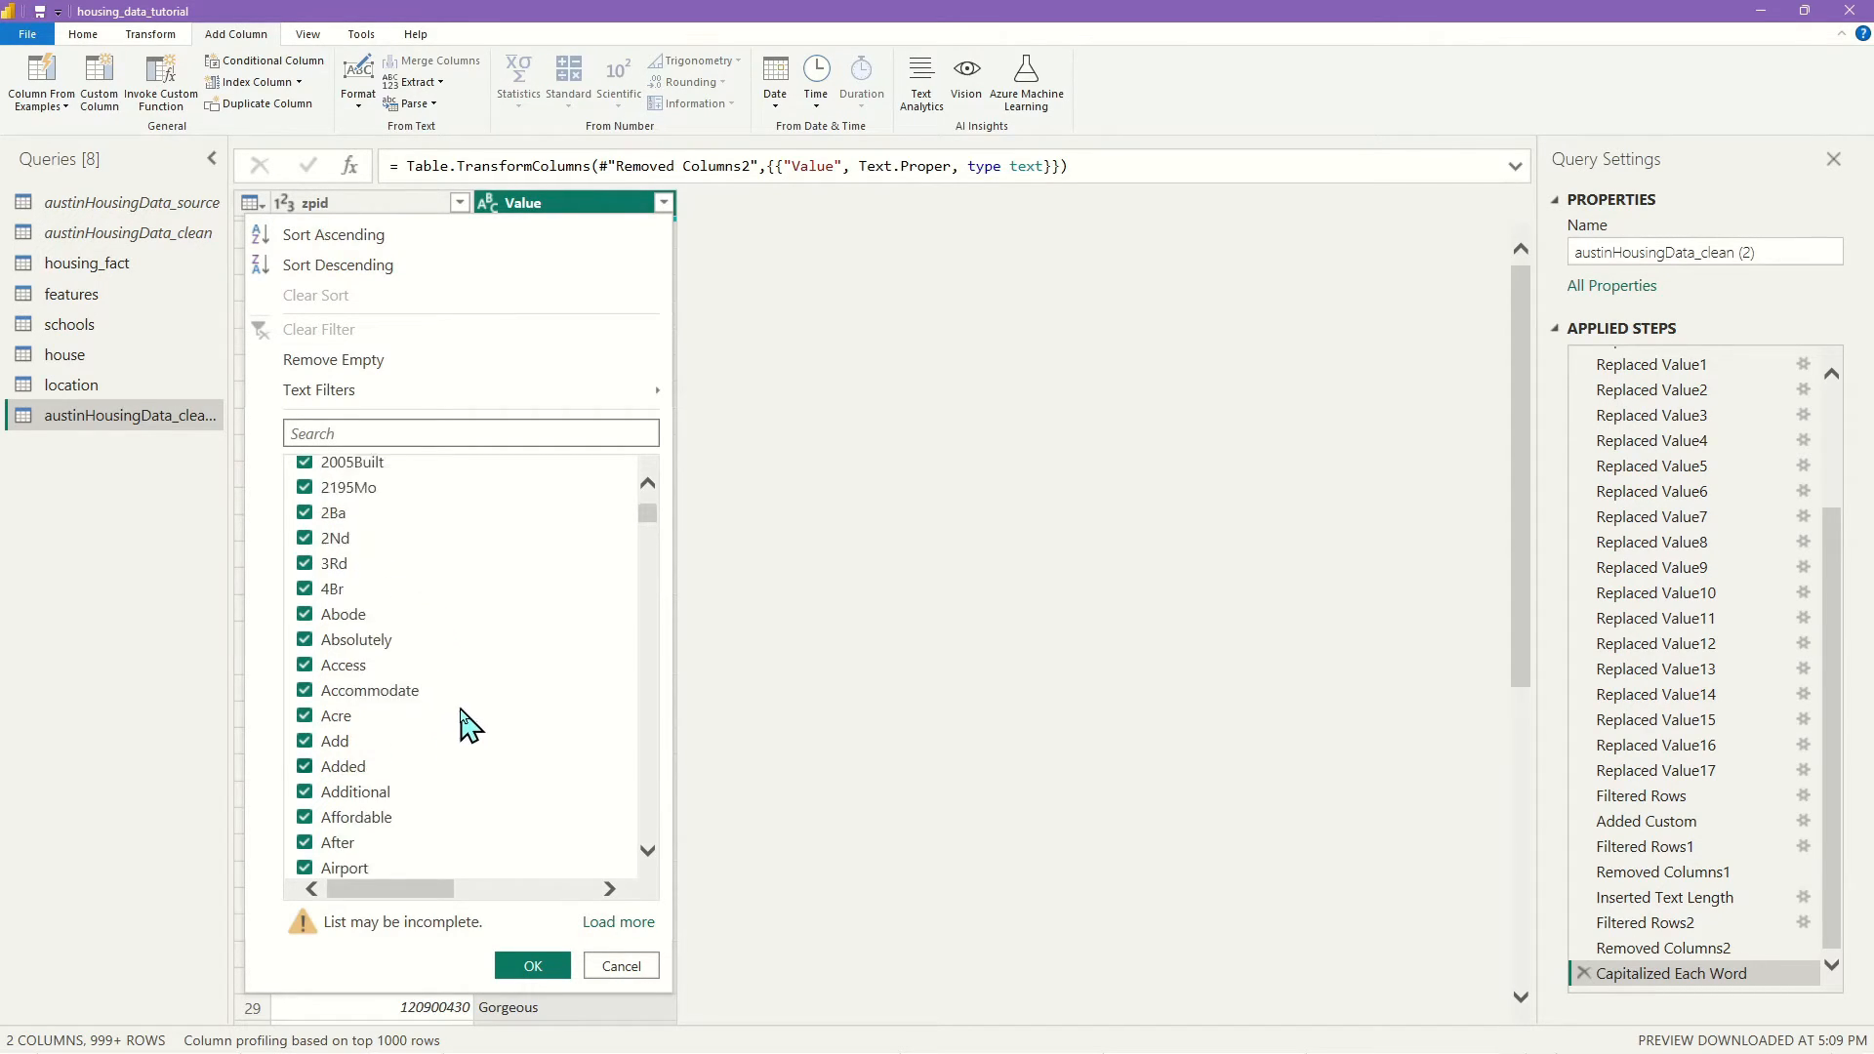
{"action": "scroll", "coordinate": [481, 715], "scroll_direction": "down", "scroll_amount": 3}
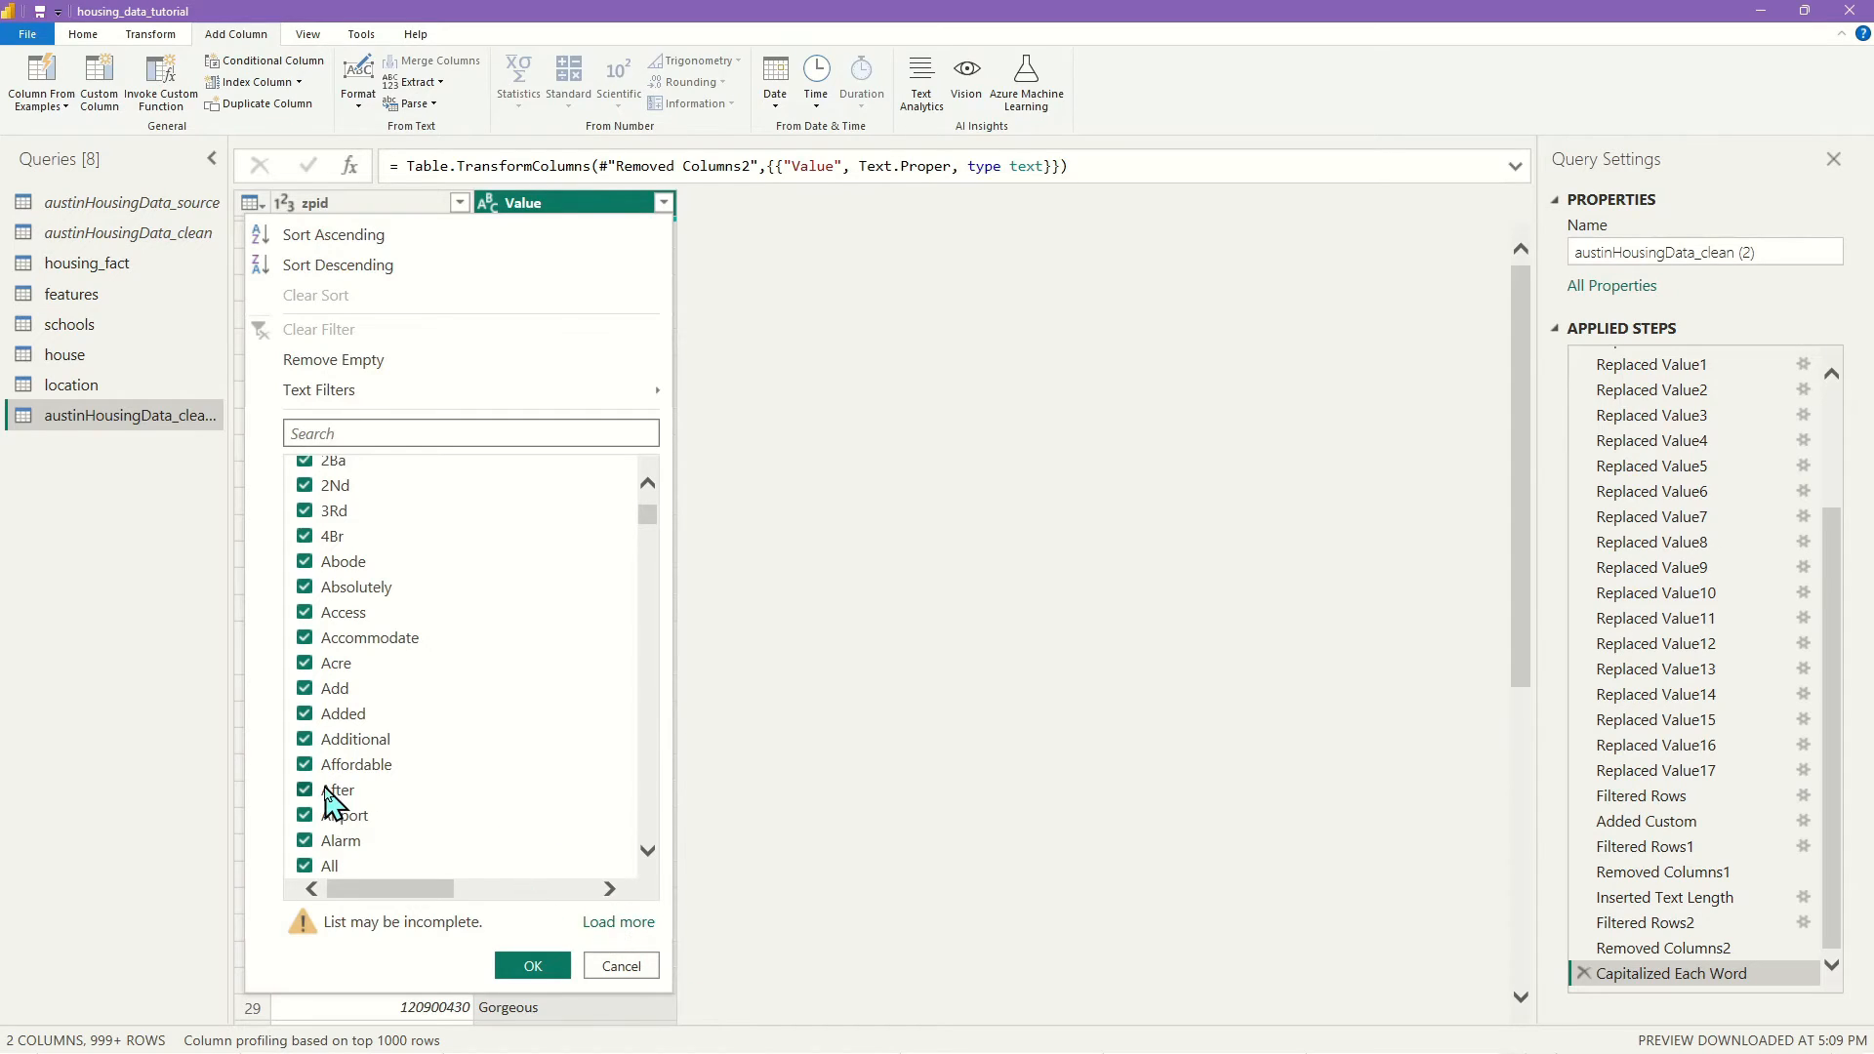
{"action": "scroll", "coordinate": [506, 781], "scroll_direction": "down", "scroll_amount": 3}
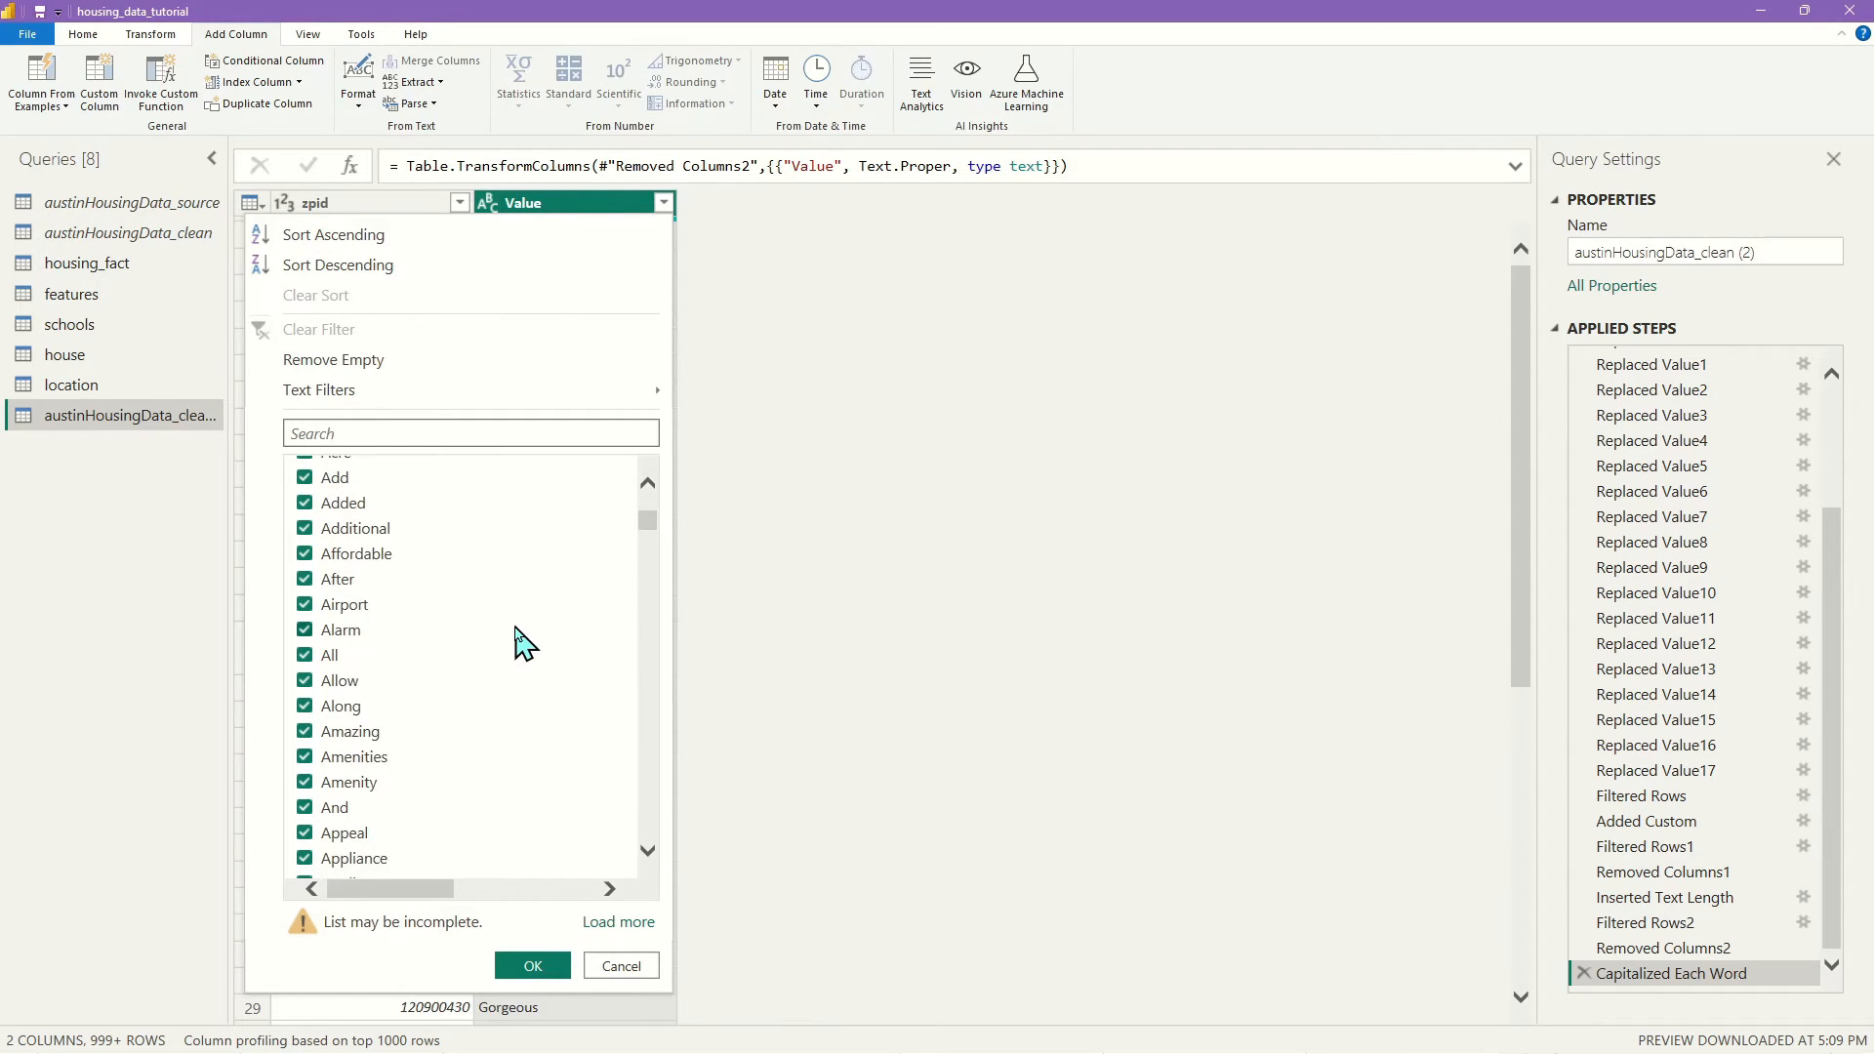
{"action": "left_click", "coordinate": [304, 656]}
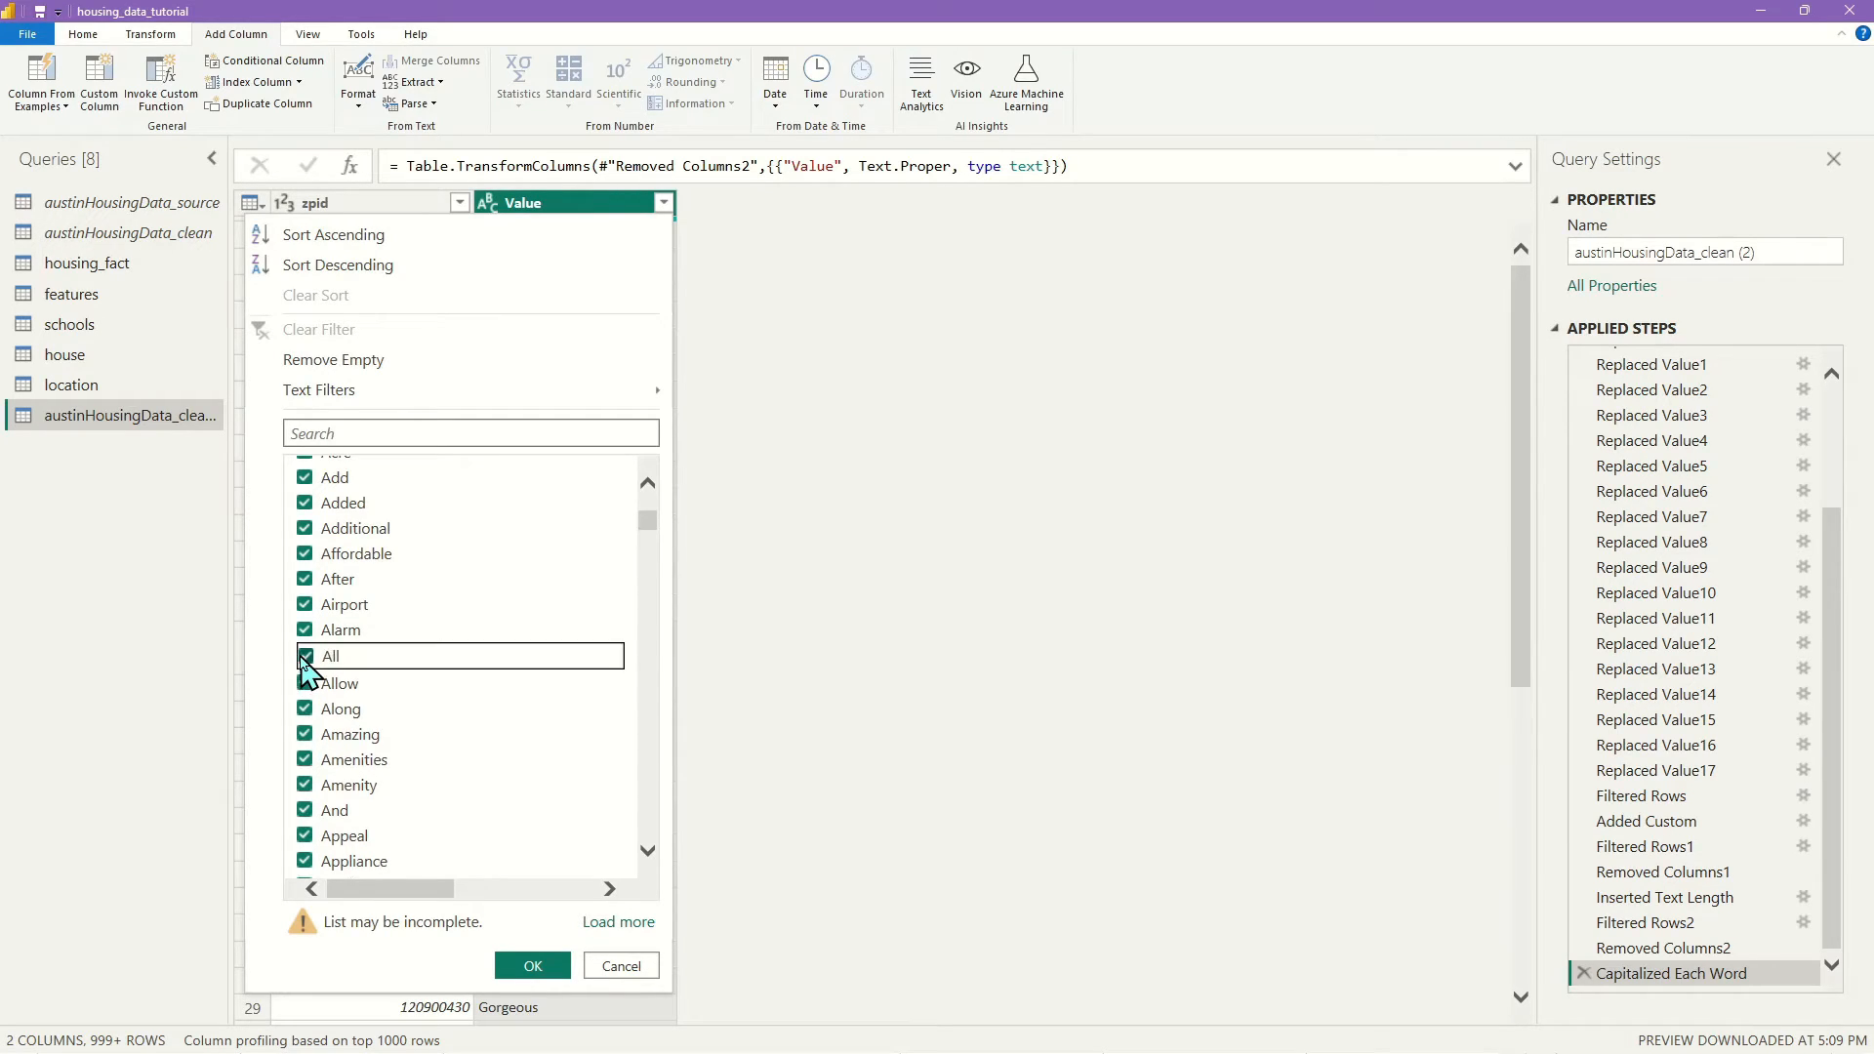
{"action": "left_click", "coordinate": [304, 820]}
{"action": "scroll", "coordinate": [418, 767], "scroll_direction": "down", "scroll_amount": 6}
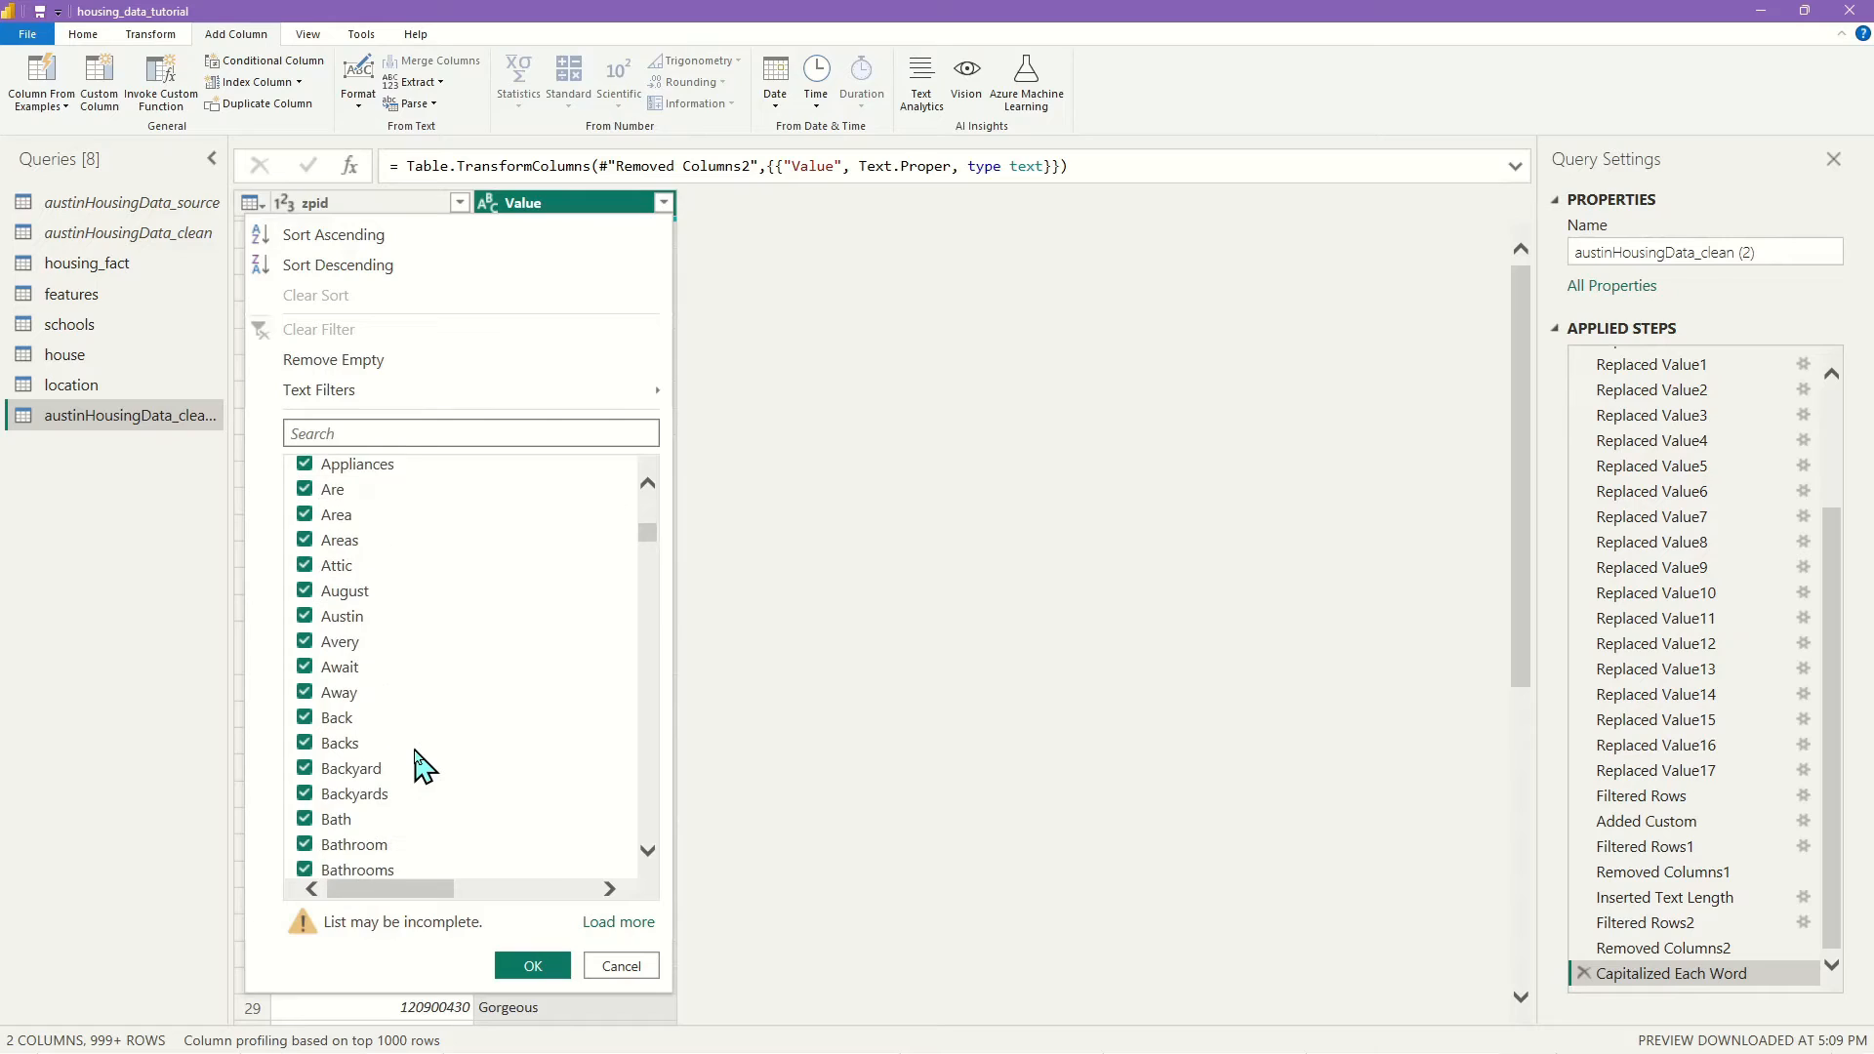
{"action": "scroll", "coordinate": [419, 766], "scroll_direction": "down", "scroll_amount": 6}
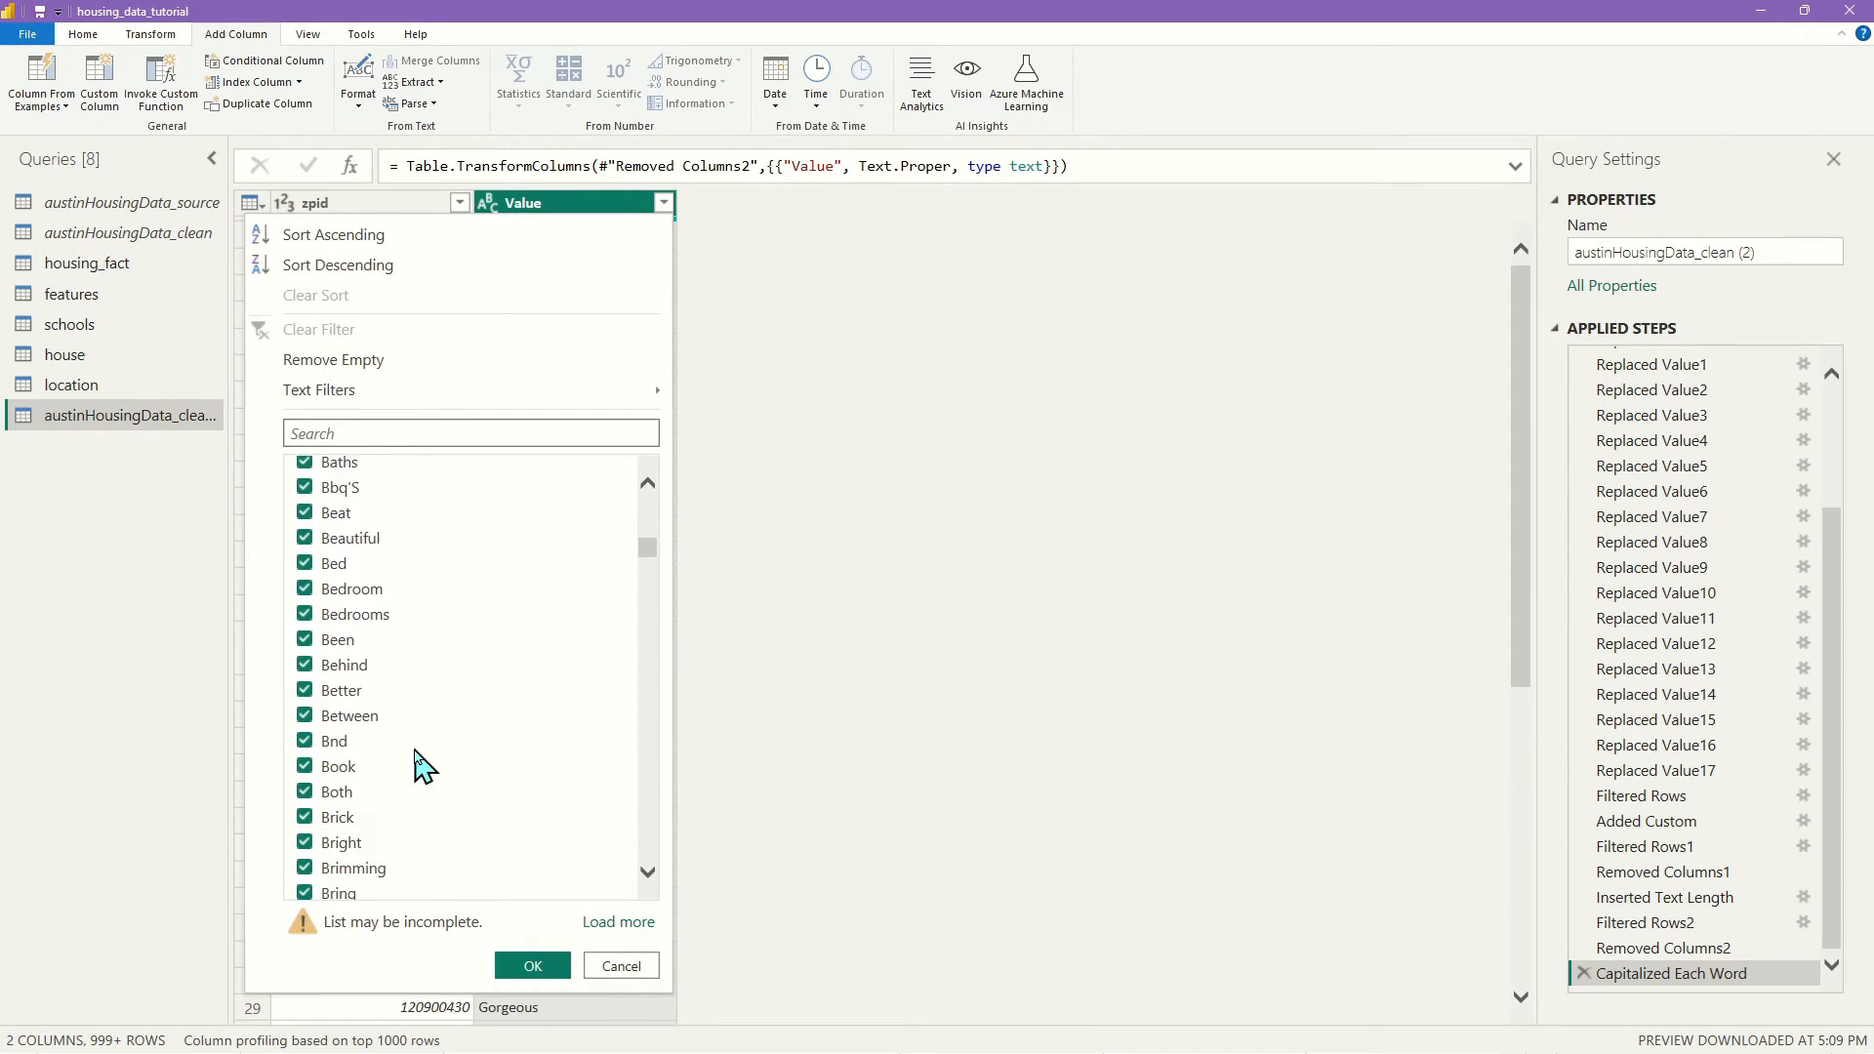
{"action": "scroll", "coordinate": [527, 837], "scroll_direction": "down", "scroll_amount": 12}
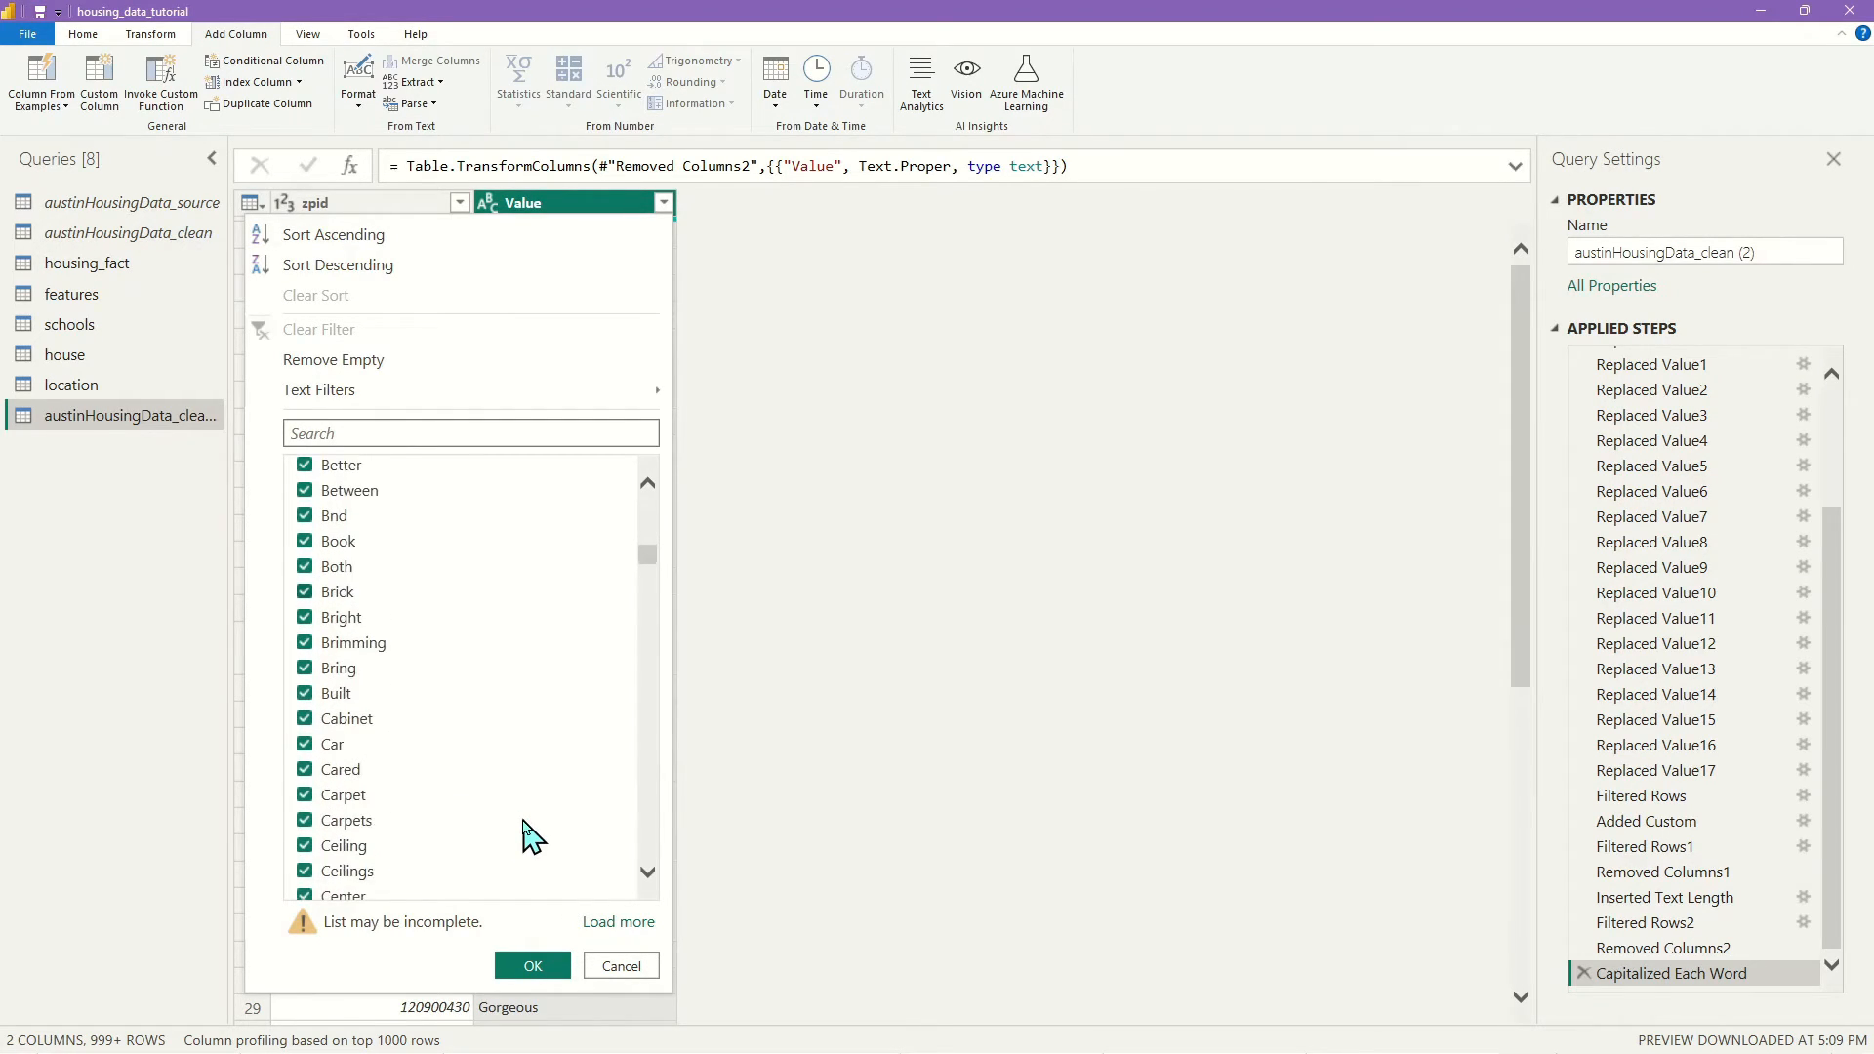
{"action": "scroll", "coordinate": [475, 786], "scroll_direction": "down", "scroll_amount": 3}
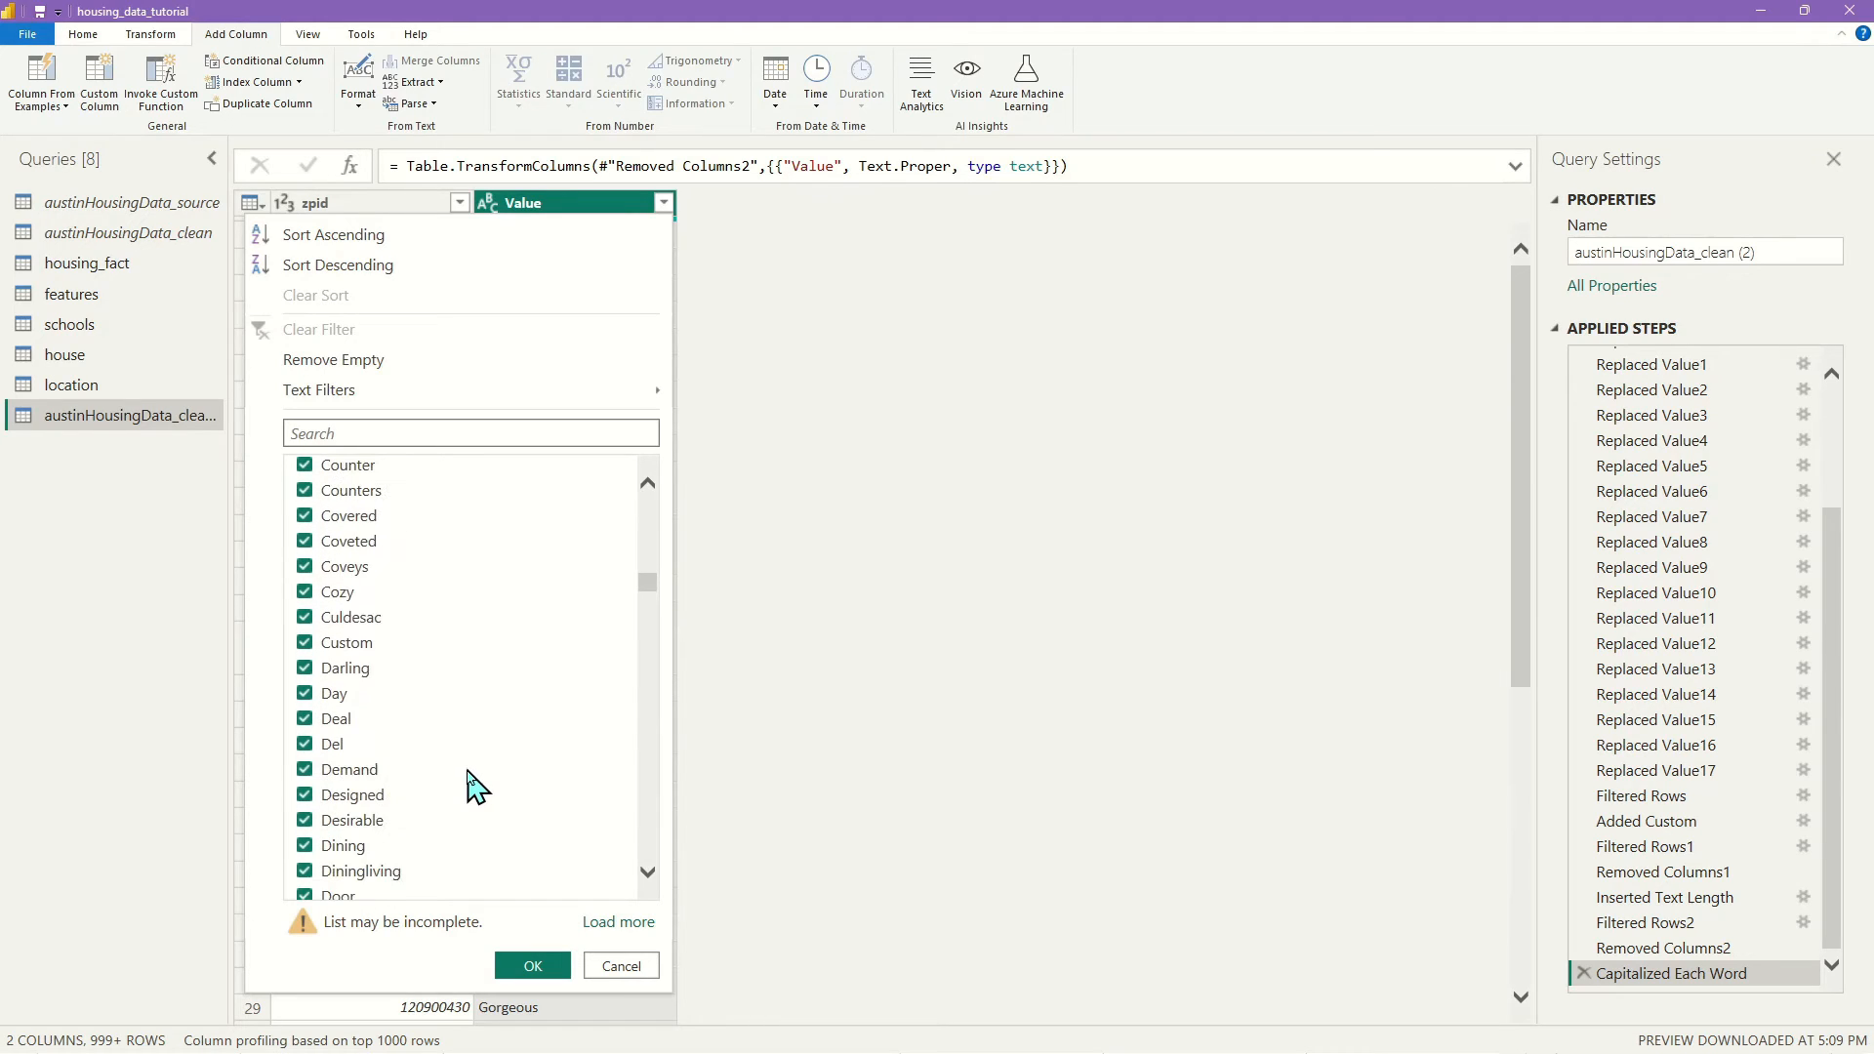
{"action": "scroll", "coordinate": [475, 786], "scroll_direction": "down", "scroll_amount": 15}
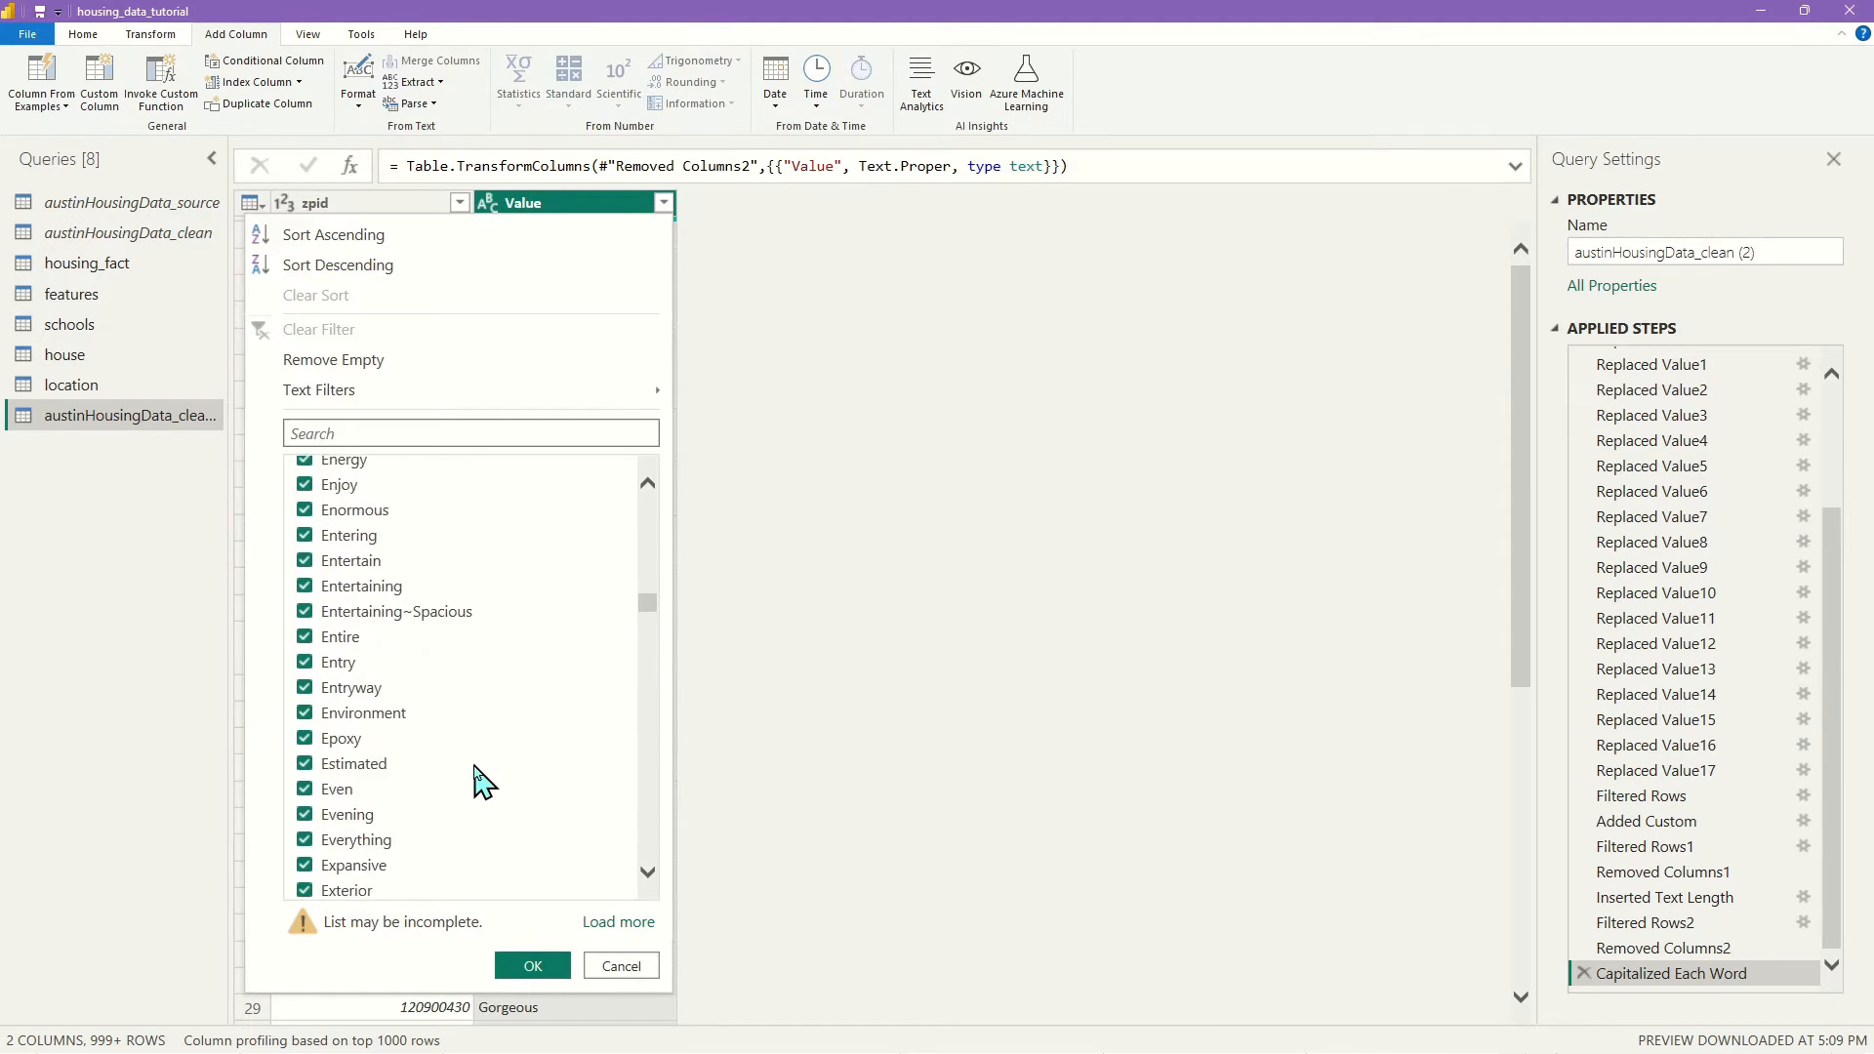
{"action": "scroll", "coordinate": [478, 781], "scroll_direction": "down", "scroll_amount": 12}
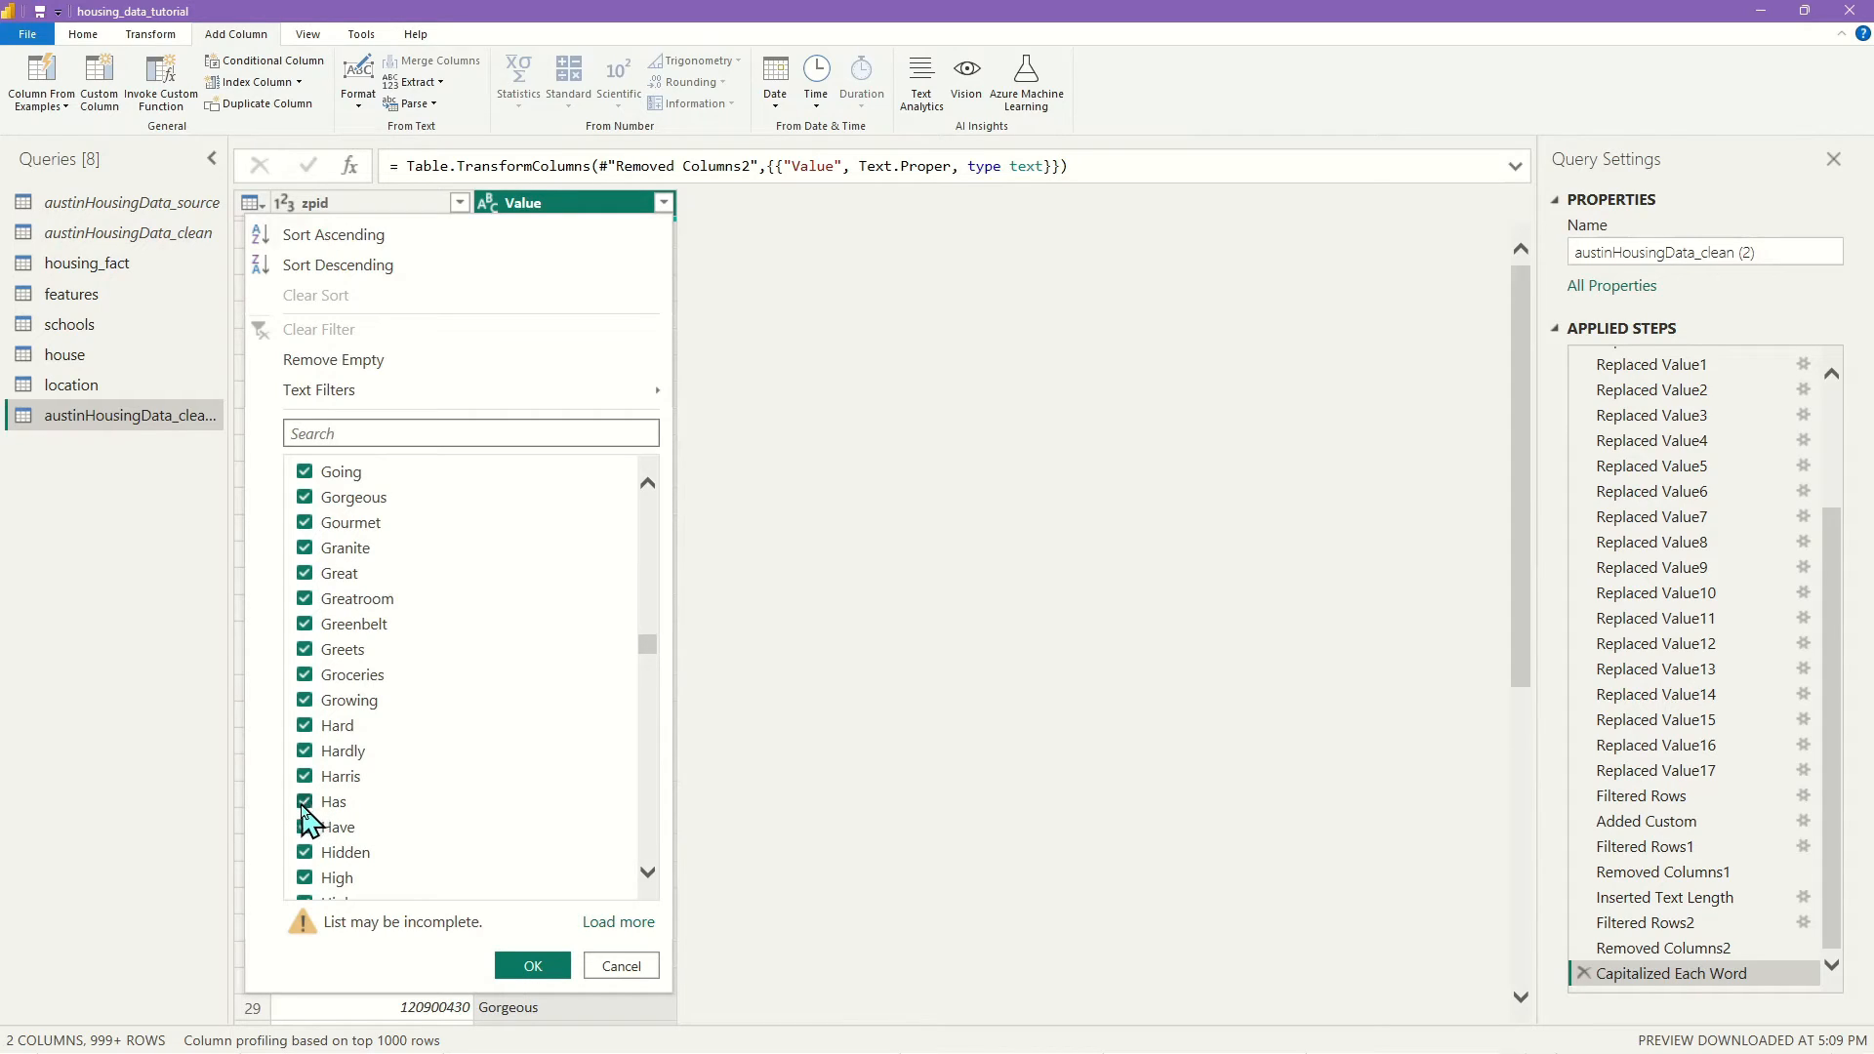
{"action": "left_click", "coordinate": [304, 803]}
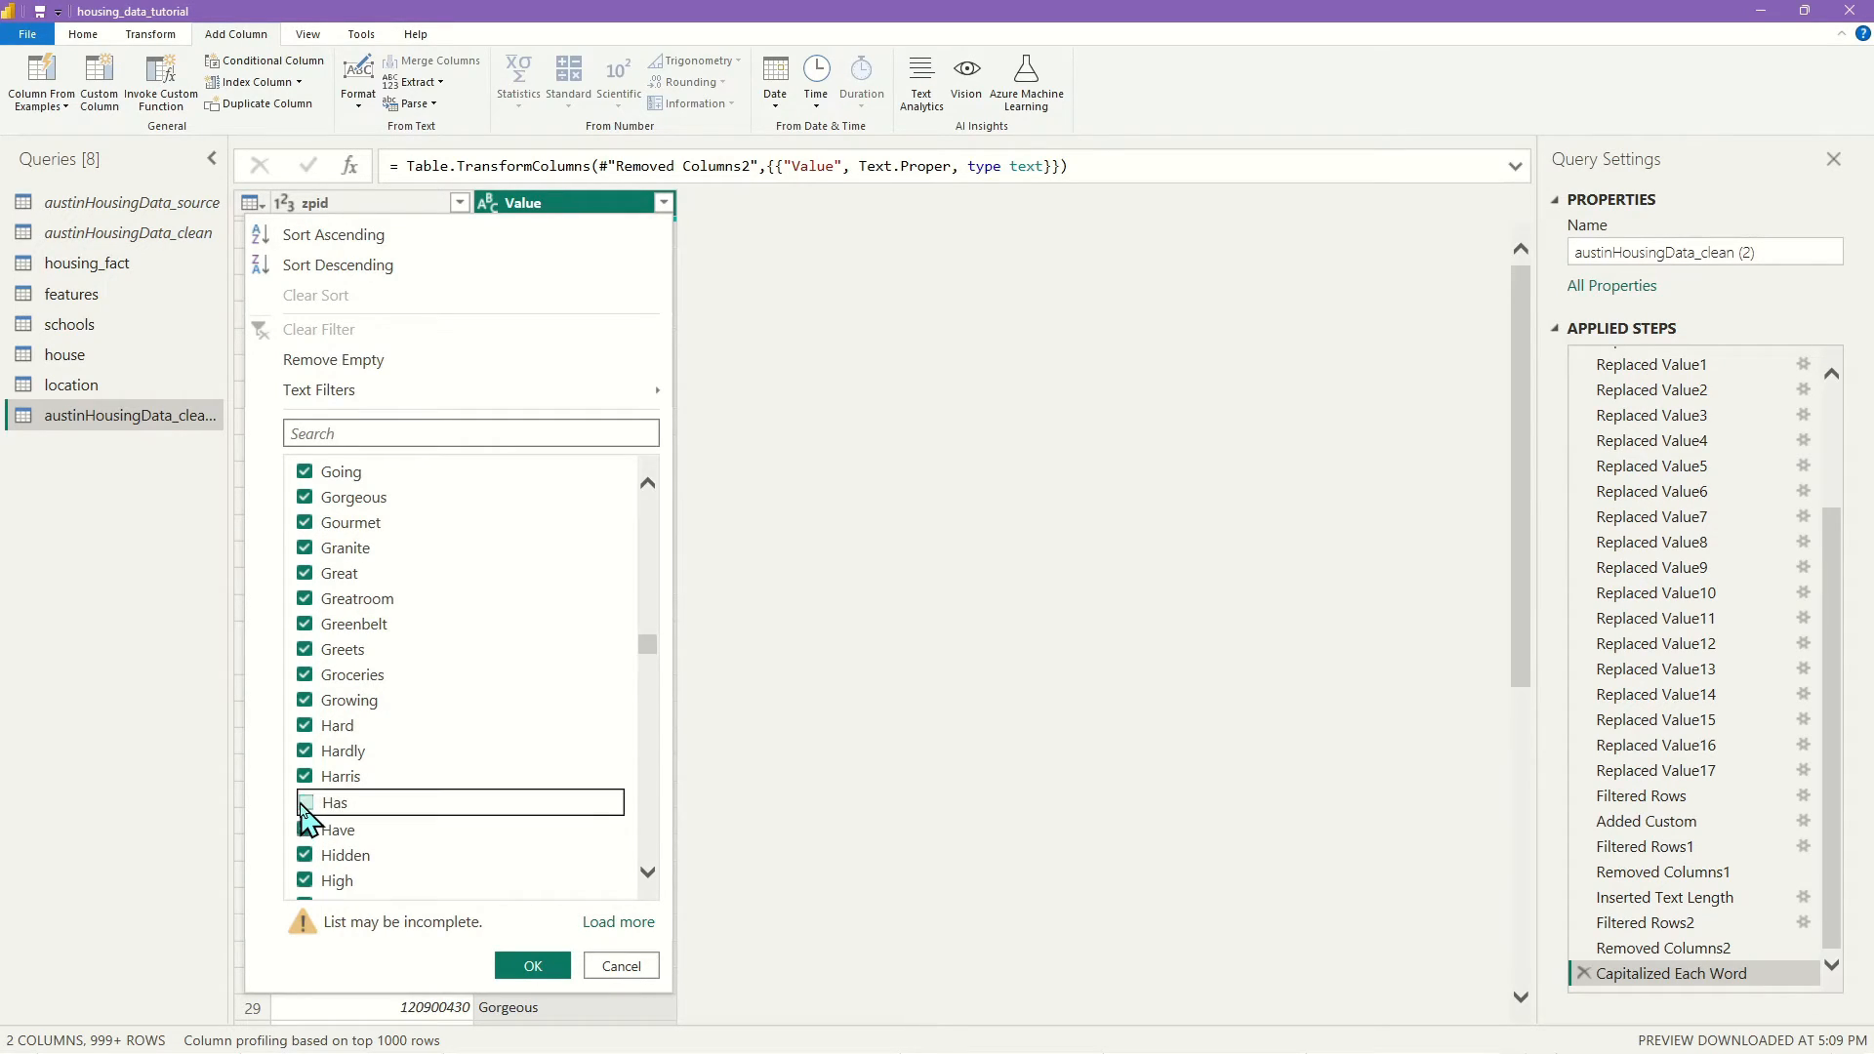
{"action": "left_click", "coordinate": [305, 830]}
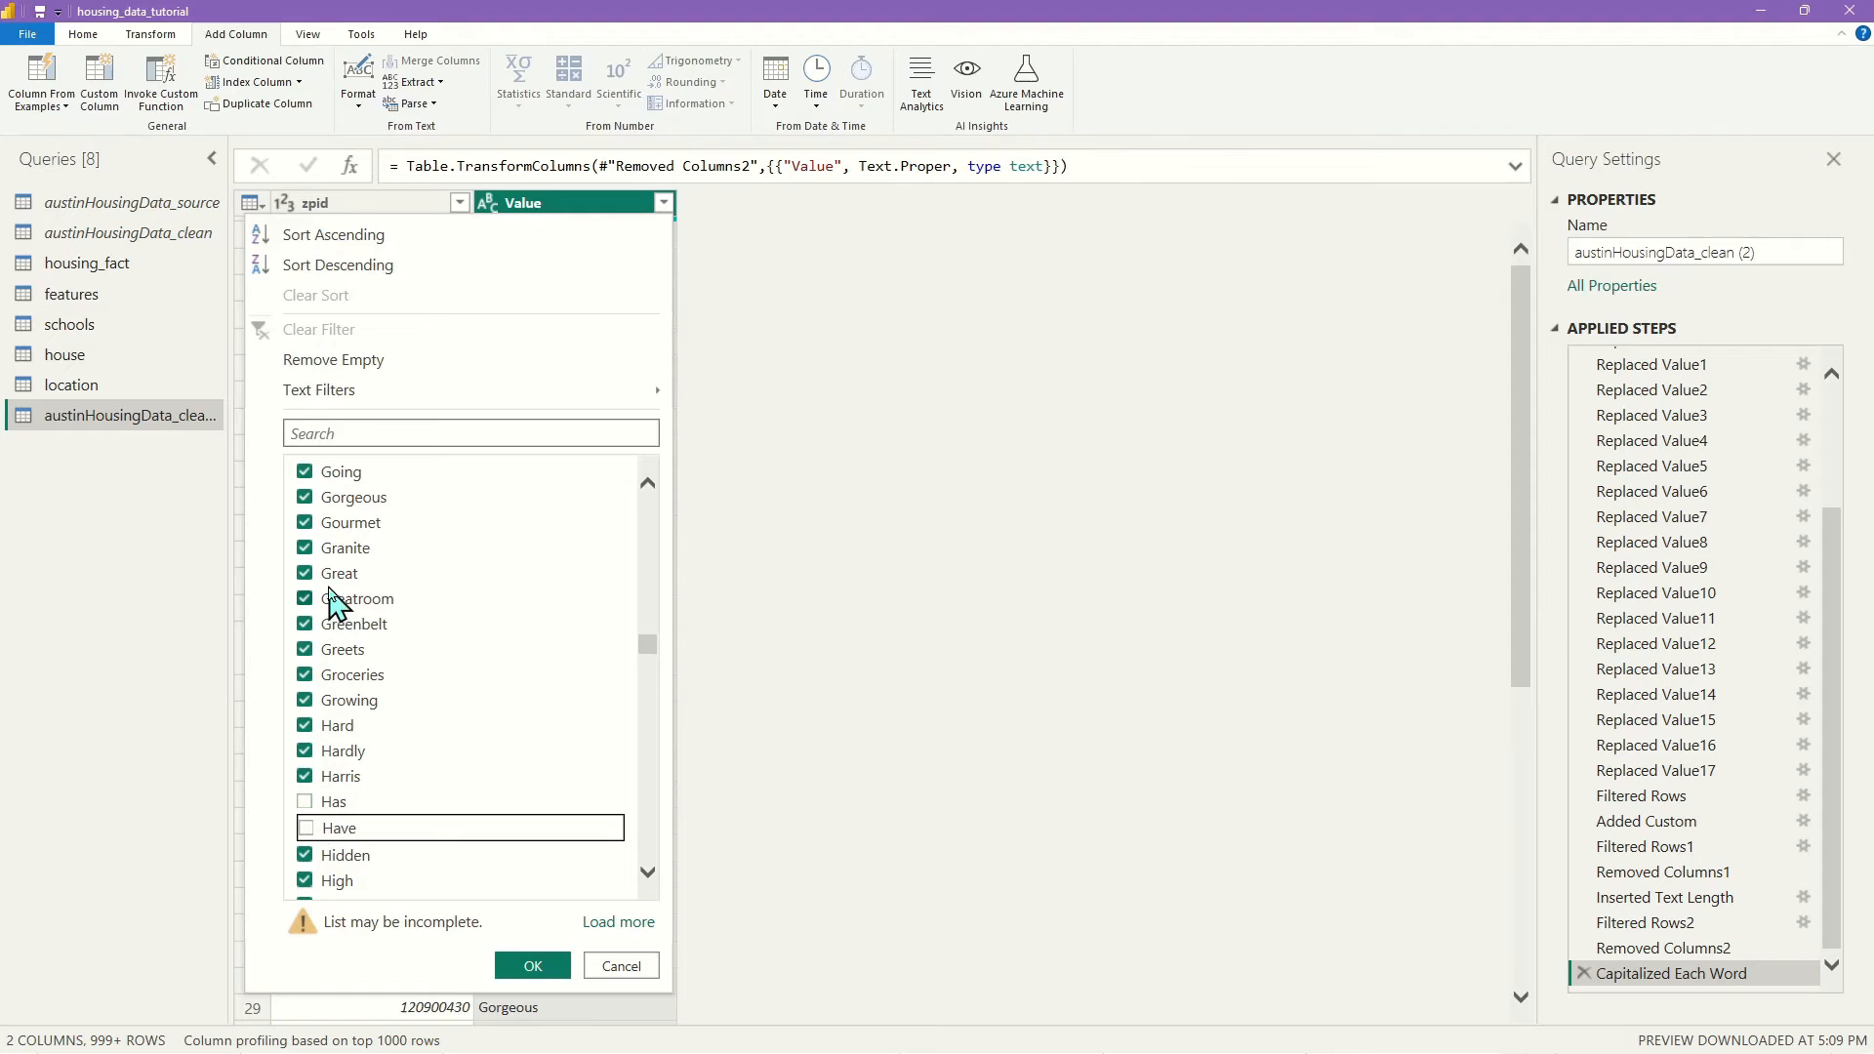
Also uncheck the web-address entry, Into, Not, Must, Only and Other
{"action": "scroll", "coordinate": [373, 650], "scroll_direction": "down", "scroll_amount": 3}
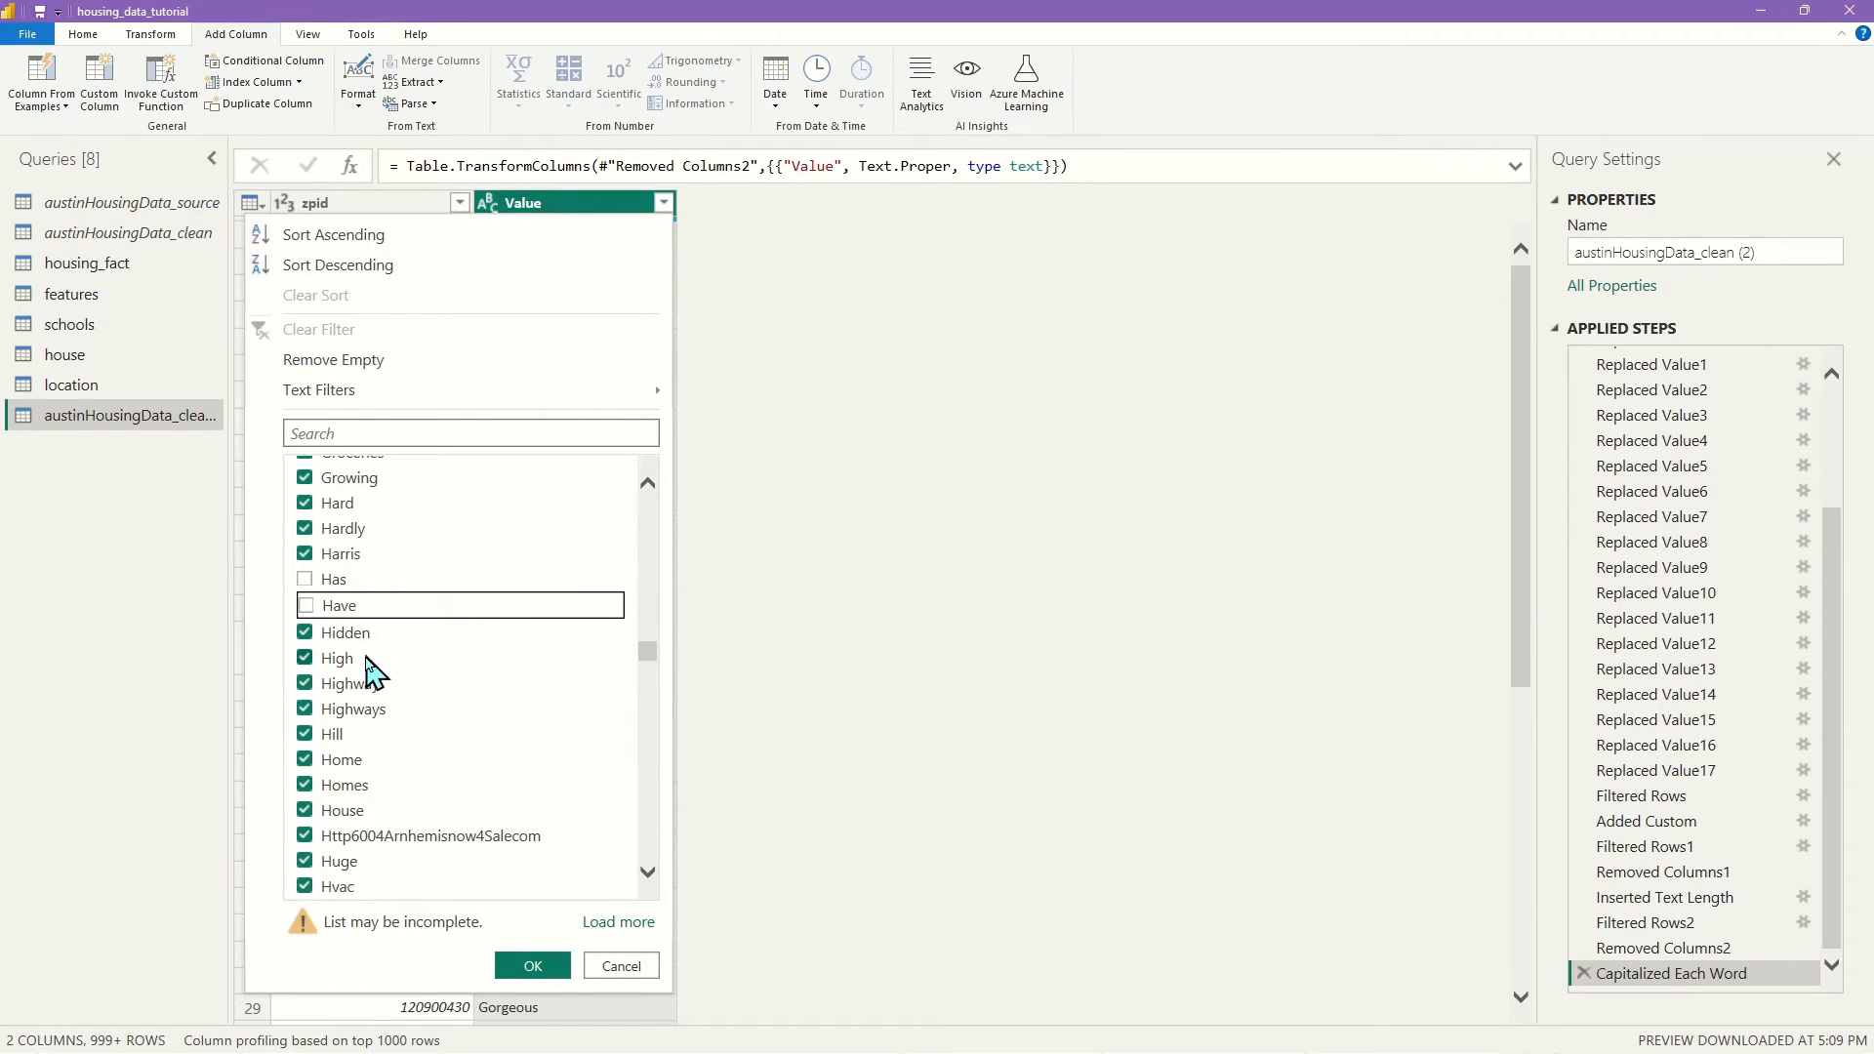
{"action": "scroll", "coordinate": [367, 691], "scroll_direction": "down", "scroll_amount": 3}
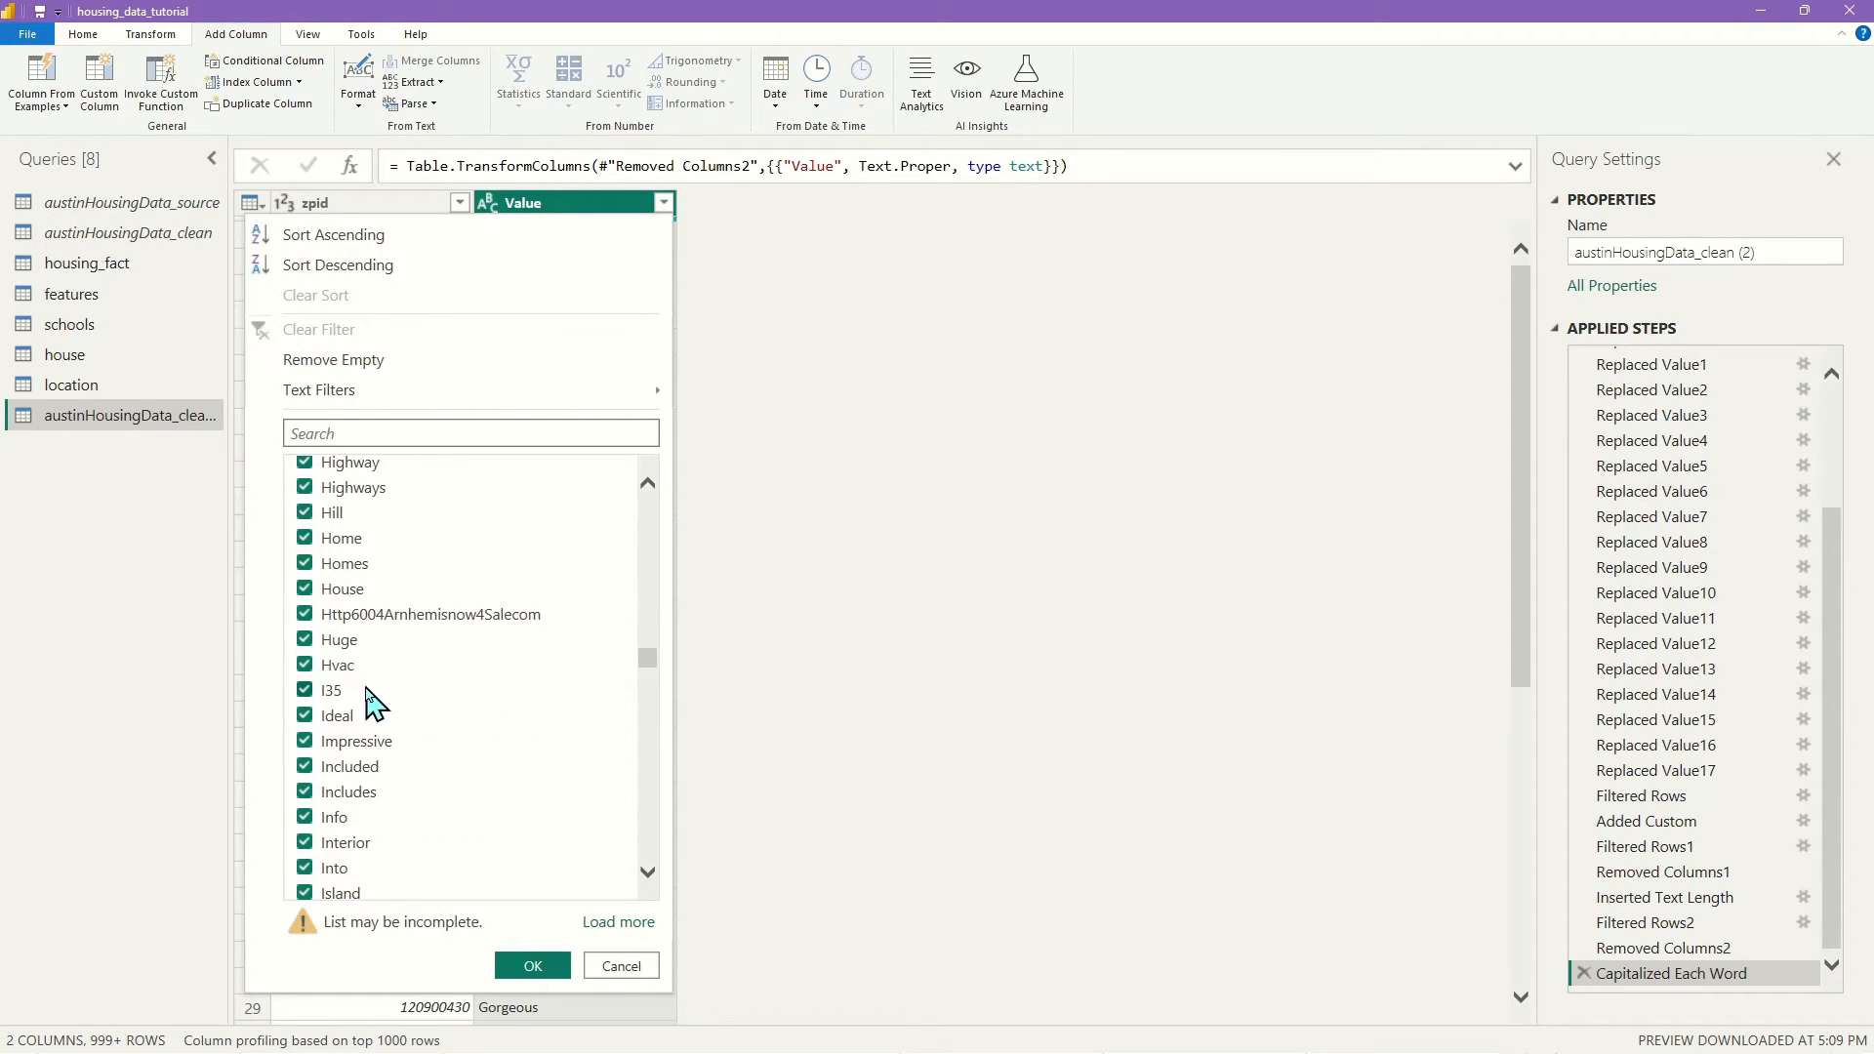
{"action": "left_click", "coordinate": [305, 615]}
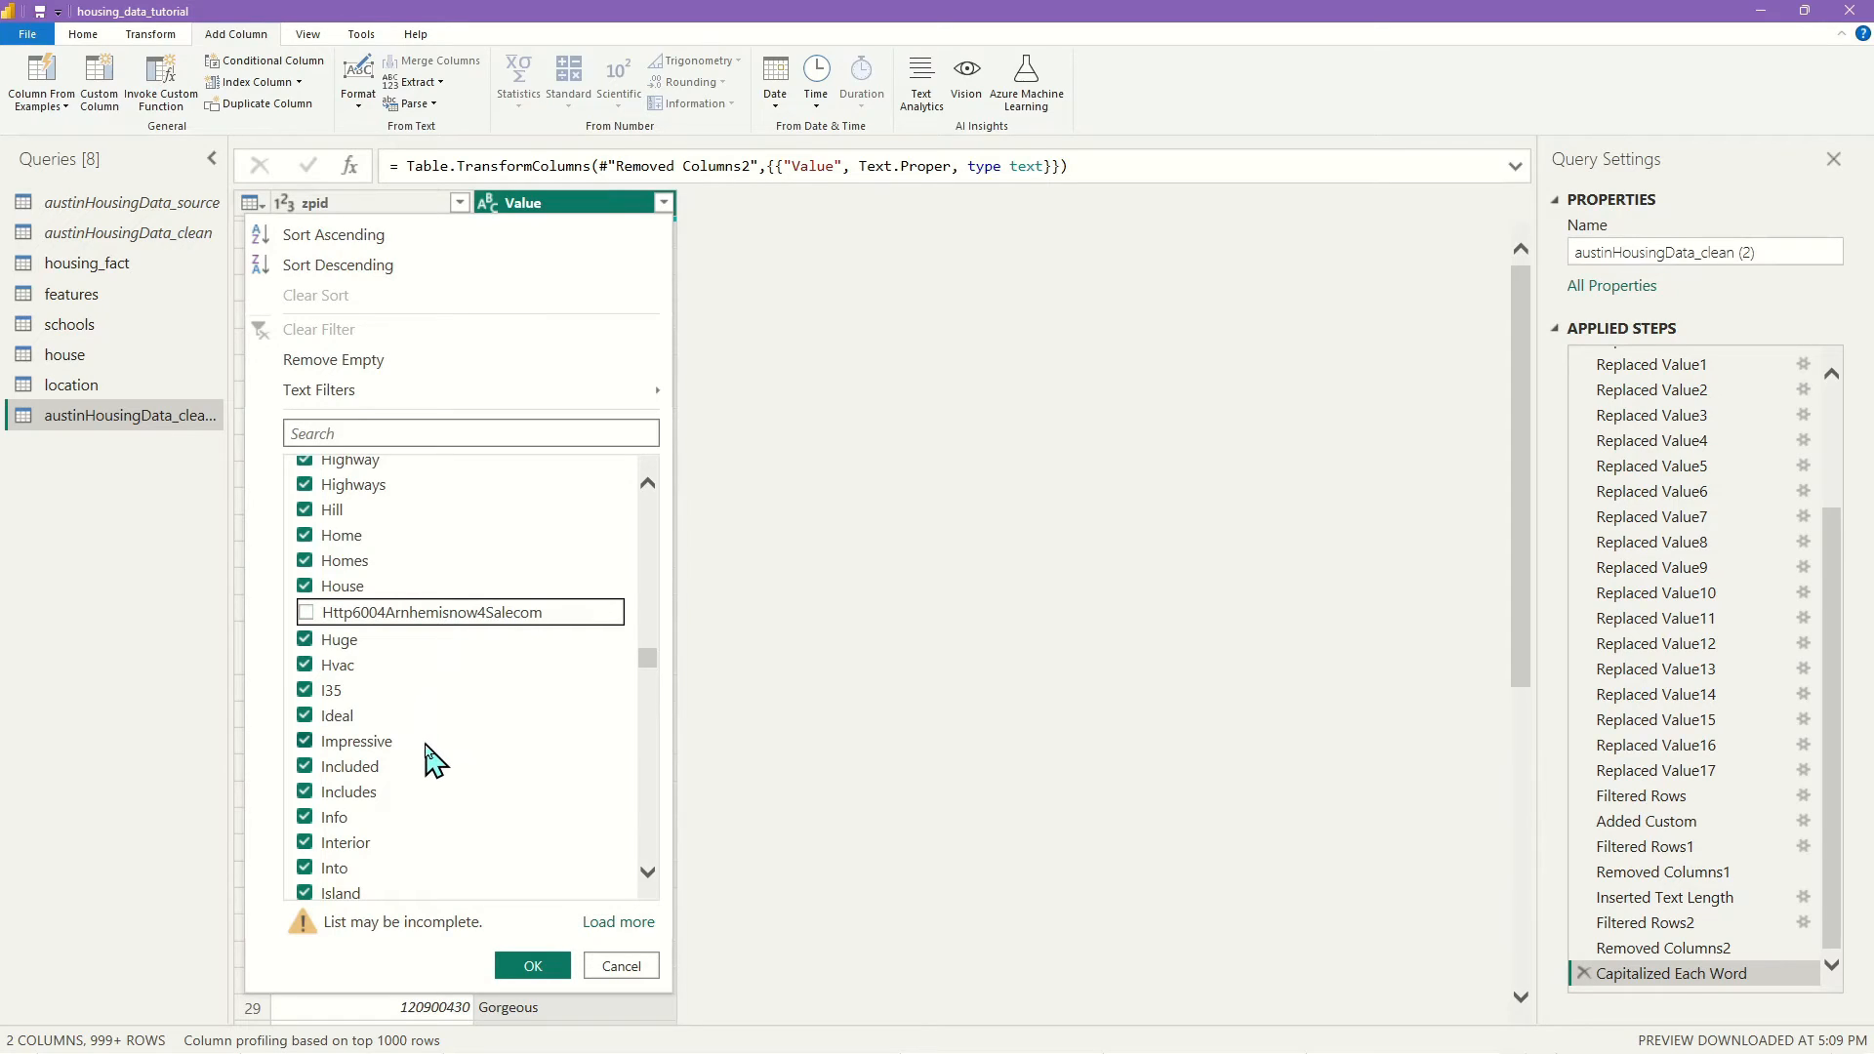
{"action": "scroll", "coordinate": [433, 761], "scroll_direction": "down", "scroll_amount": 3}
{"action": "scroll", "coordinate": [432, 756], "scroll_direction": "down", "scroll_amount": 3}
{"action": "scroll", "coordinate": [415, 747], "scroll_direction": "up", "scroll_amount": 3}
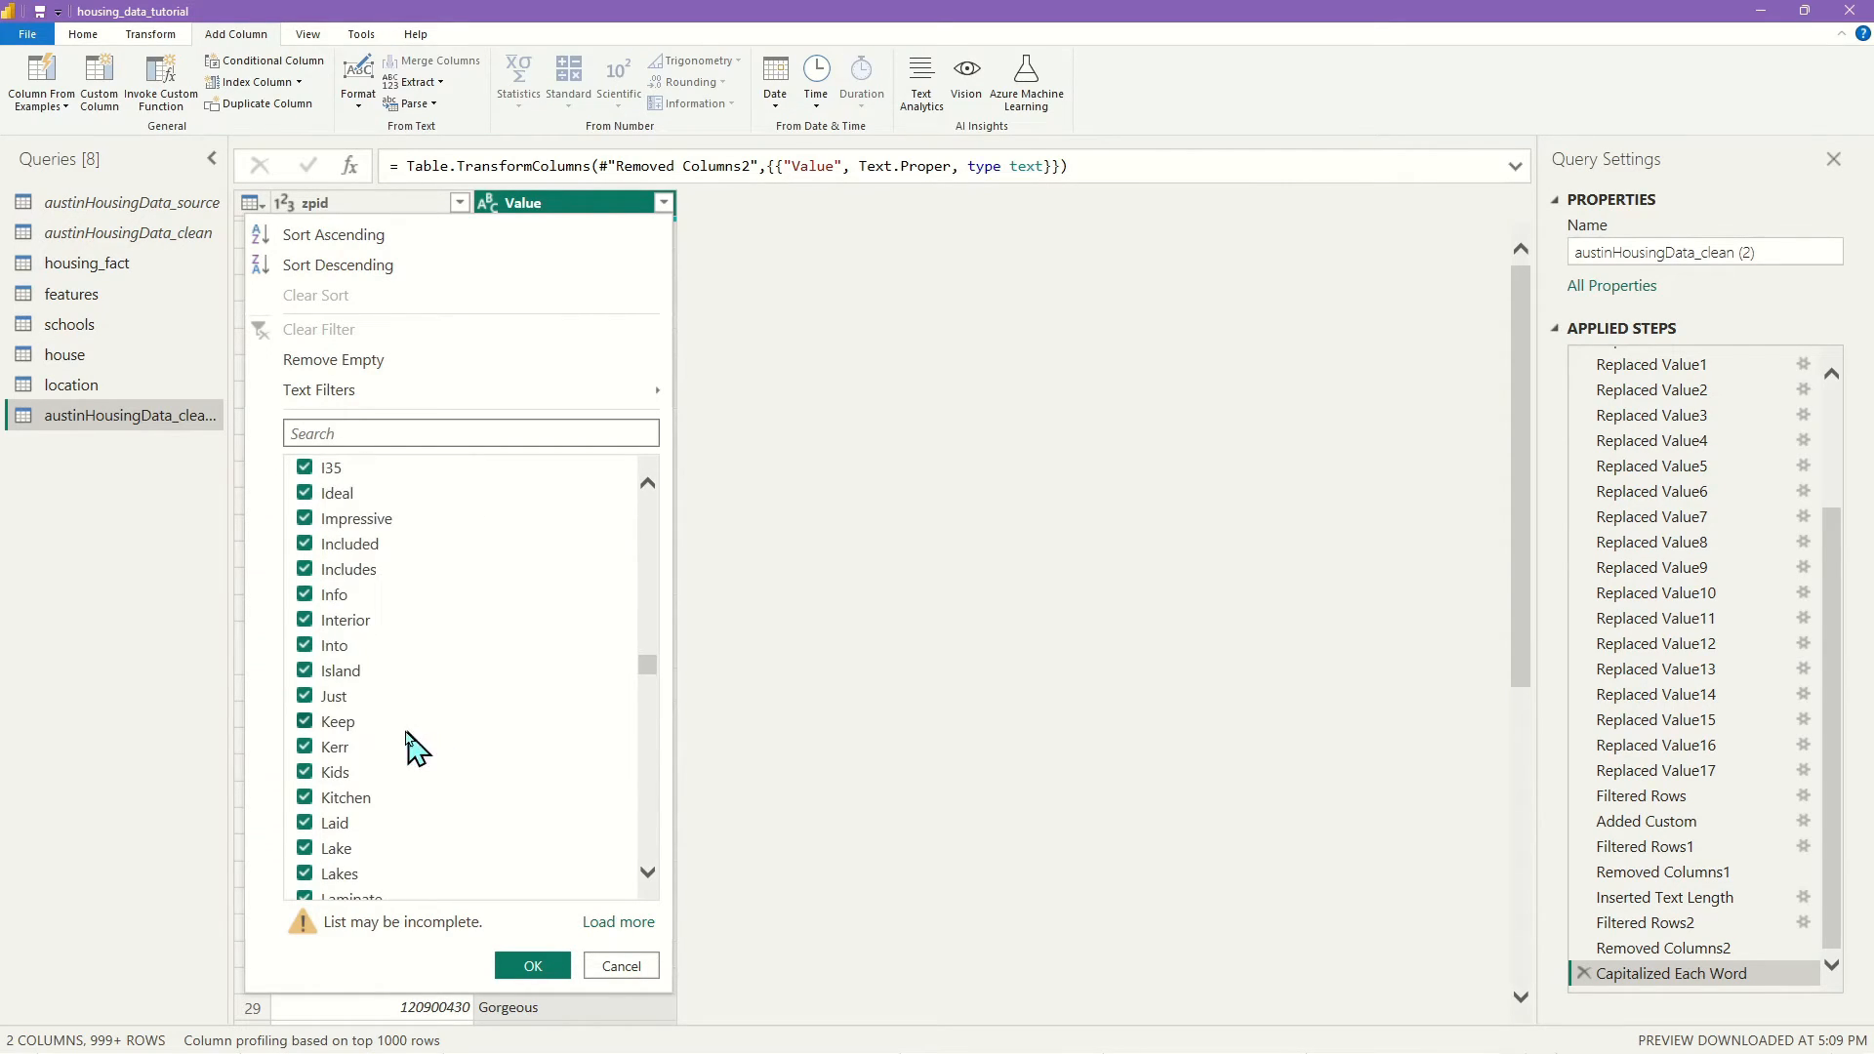
{"action": "left_click", "coordinate": [302, 648]}
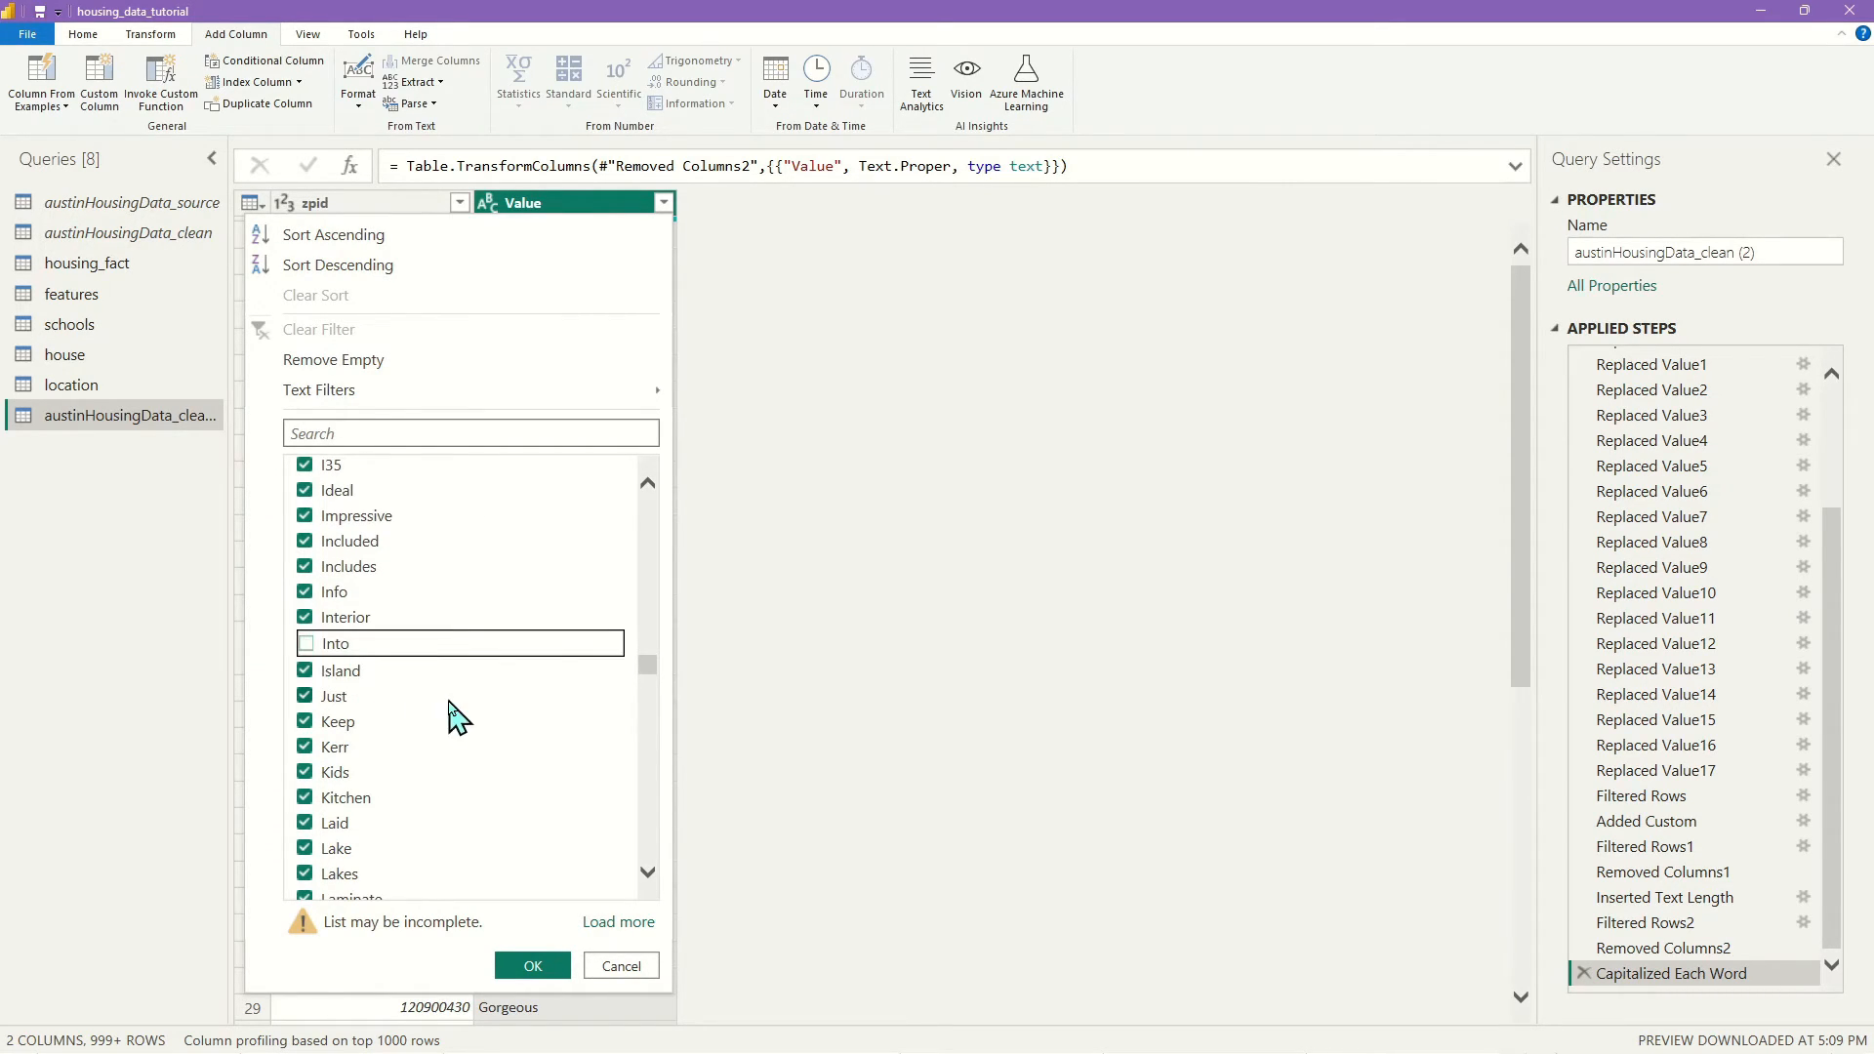
{"action": "scroll", "coordinate": [456, 720], "scroll_direction": "down", "scroll_amount": 3}
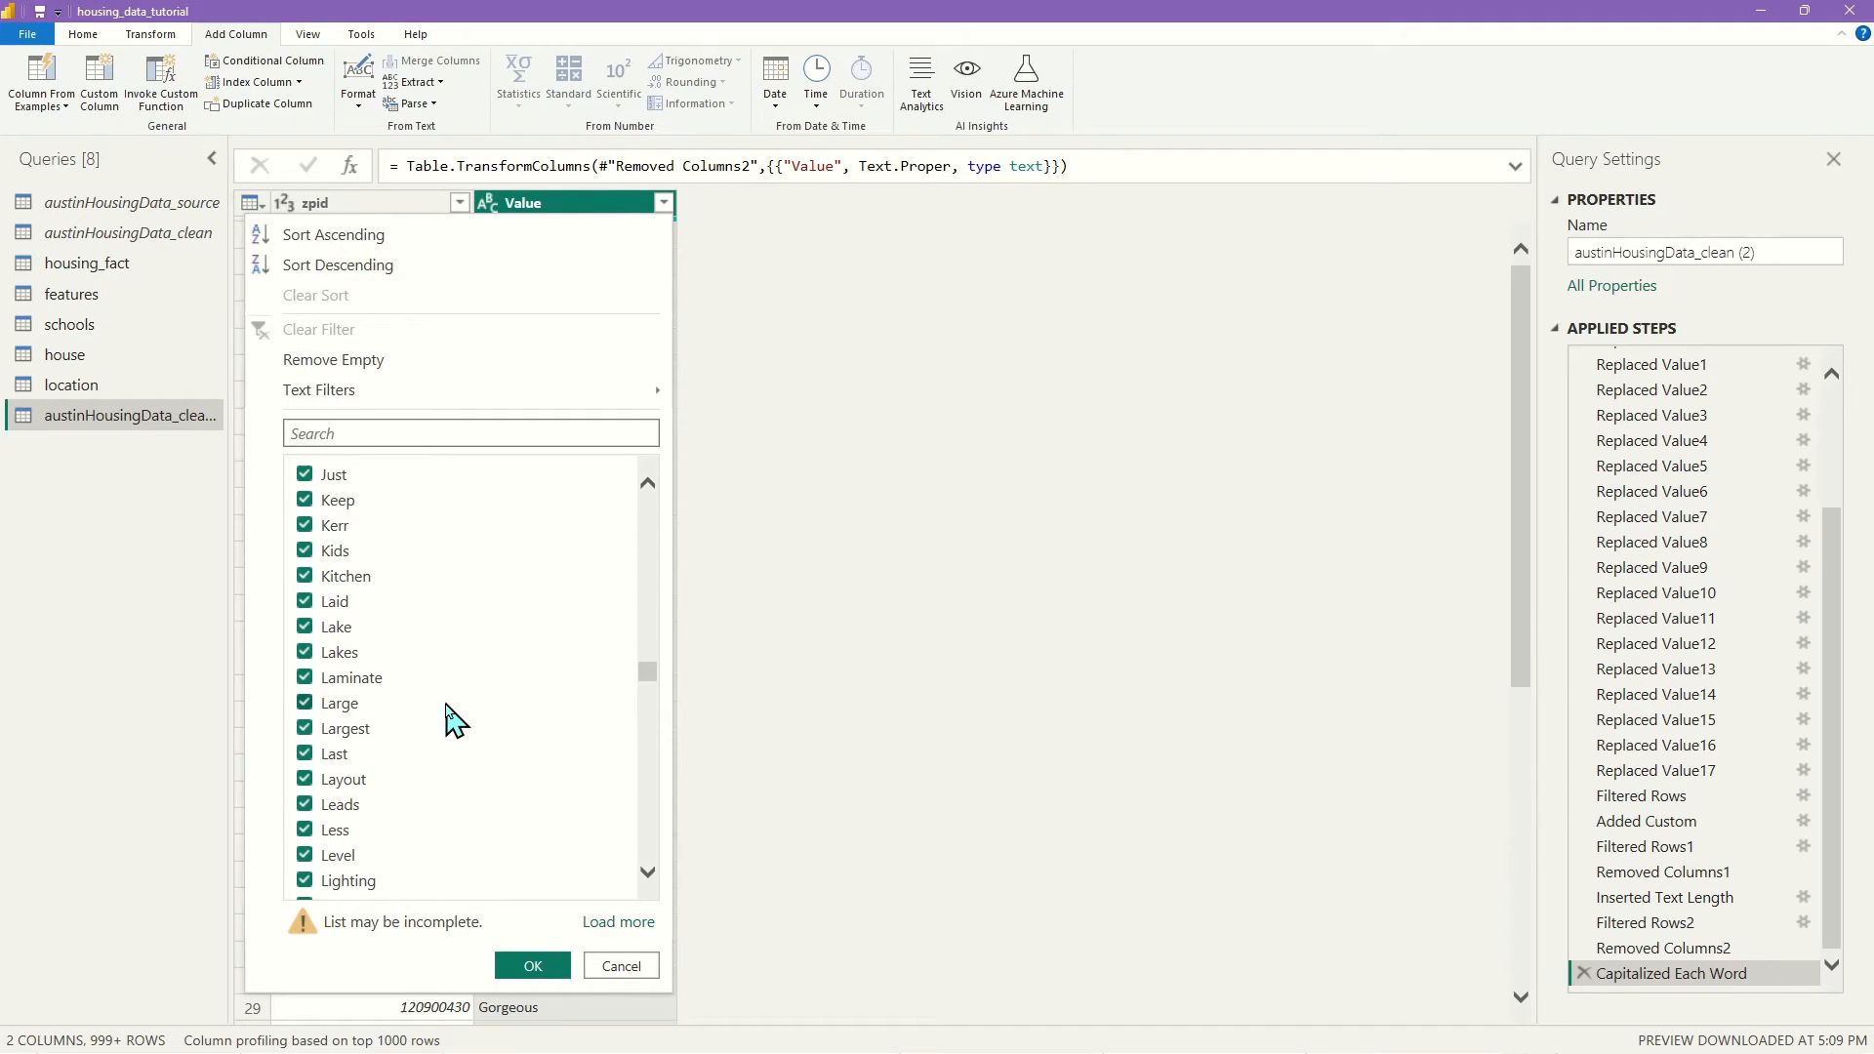
{"action": "scroll", "coordinate": [452, 722], "scroll_direction": "down", "scroll_amount": 6}
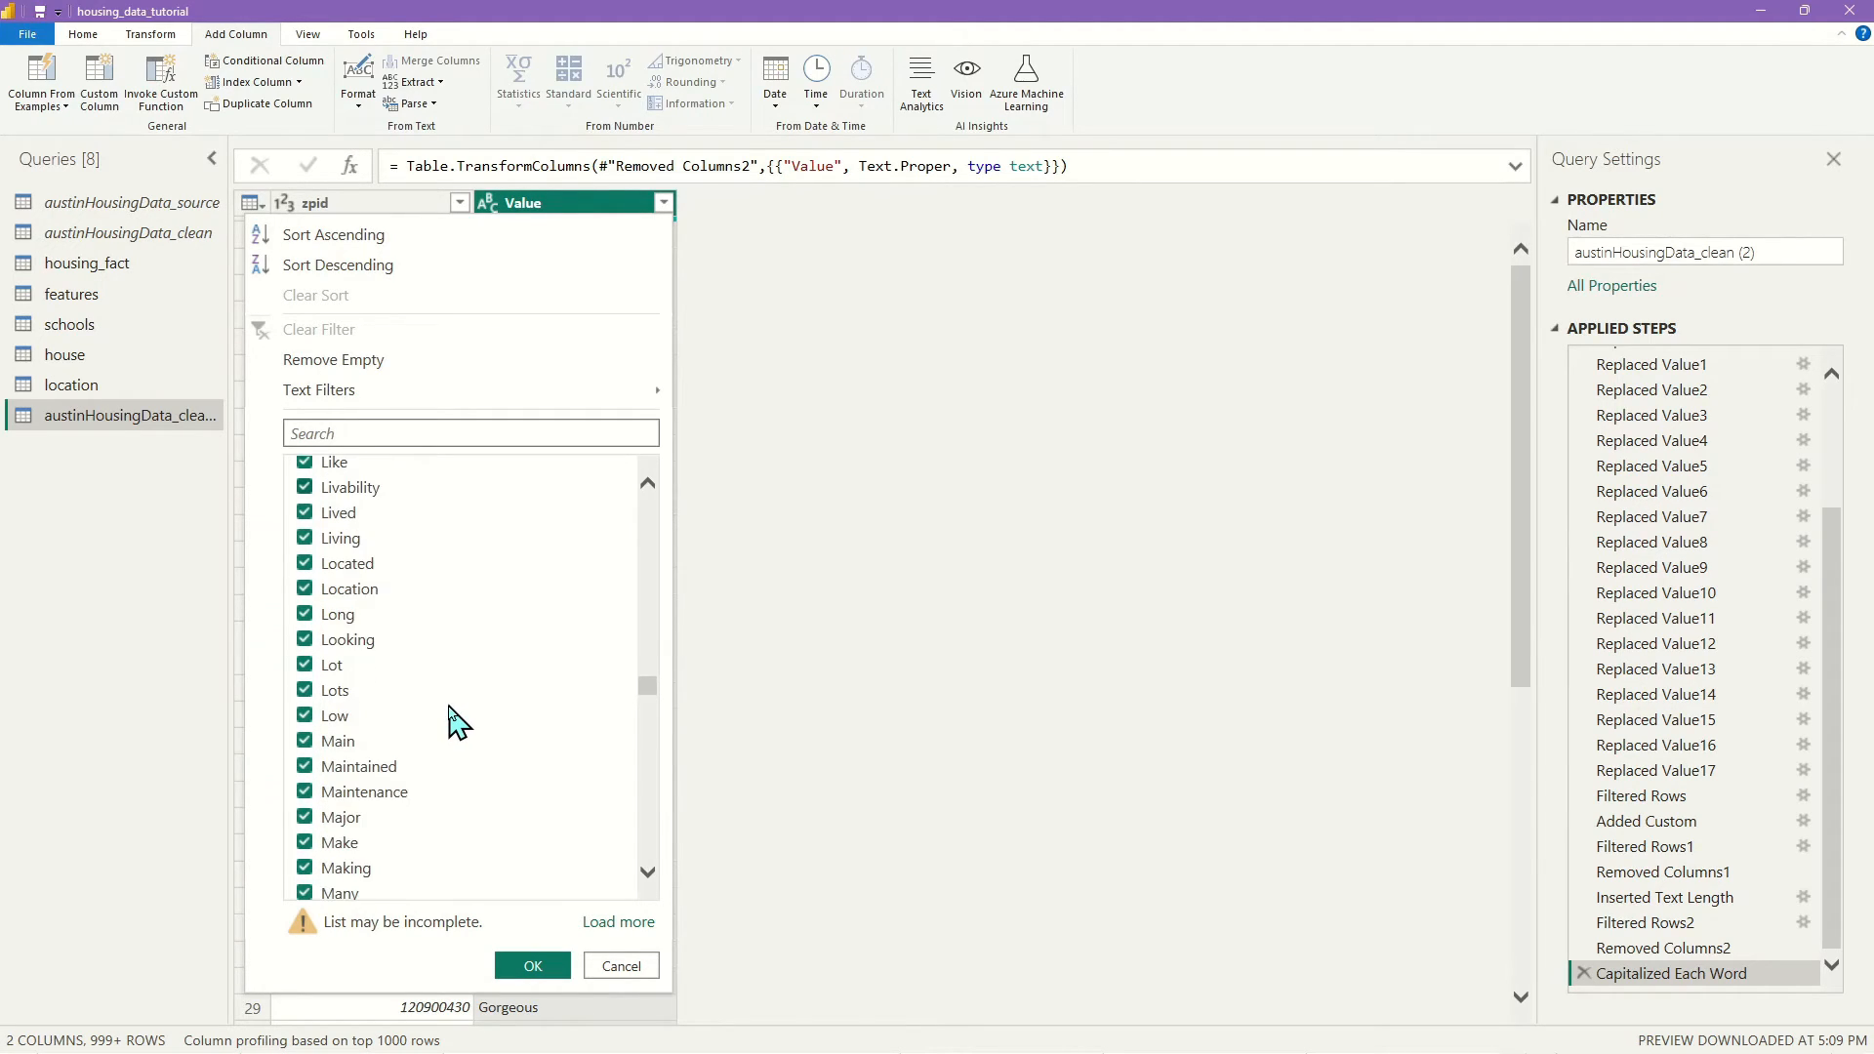
{"action": "scroll", "coordinate": [447, 710], "scroll_direction": "down", "scroll_amount": 3}
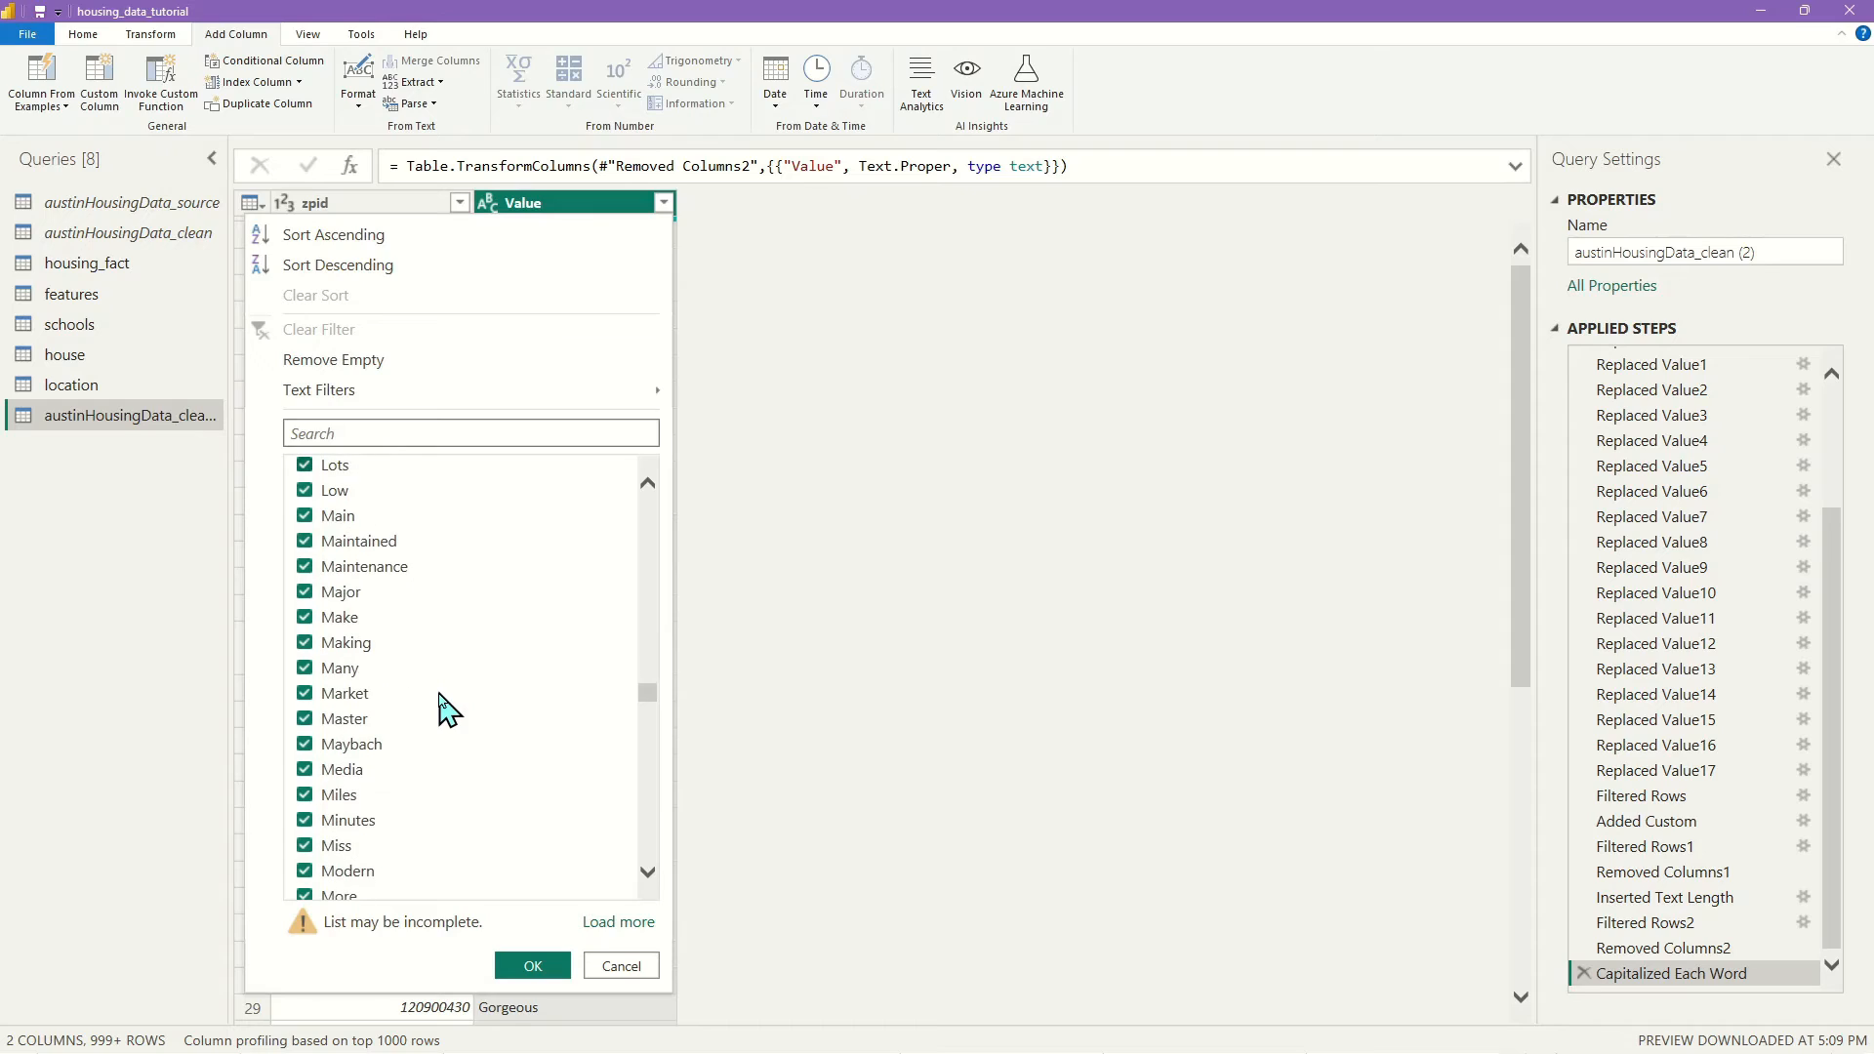
{"action": "scroll", "coordinate": [444, 712], "scroll_direction": "down", "scroll_amount": 6}
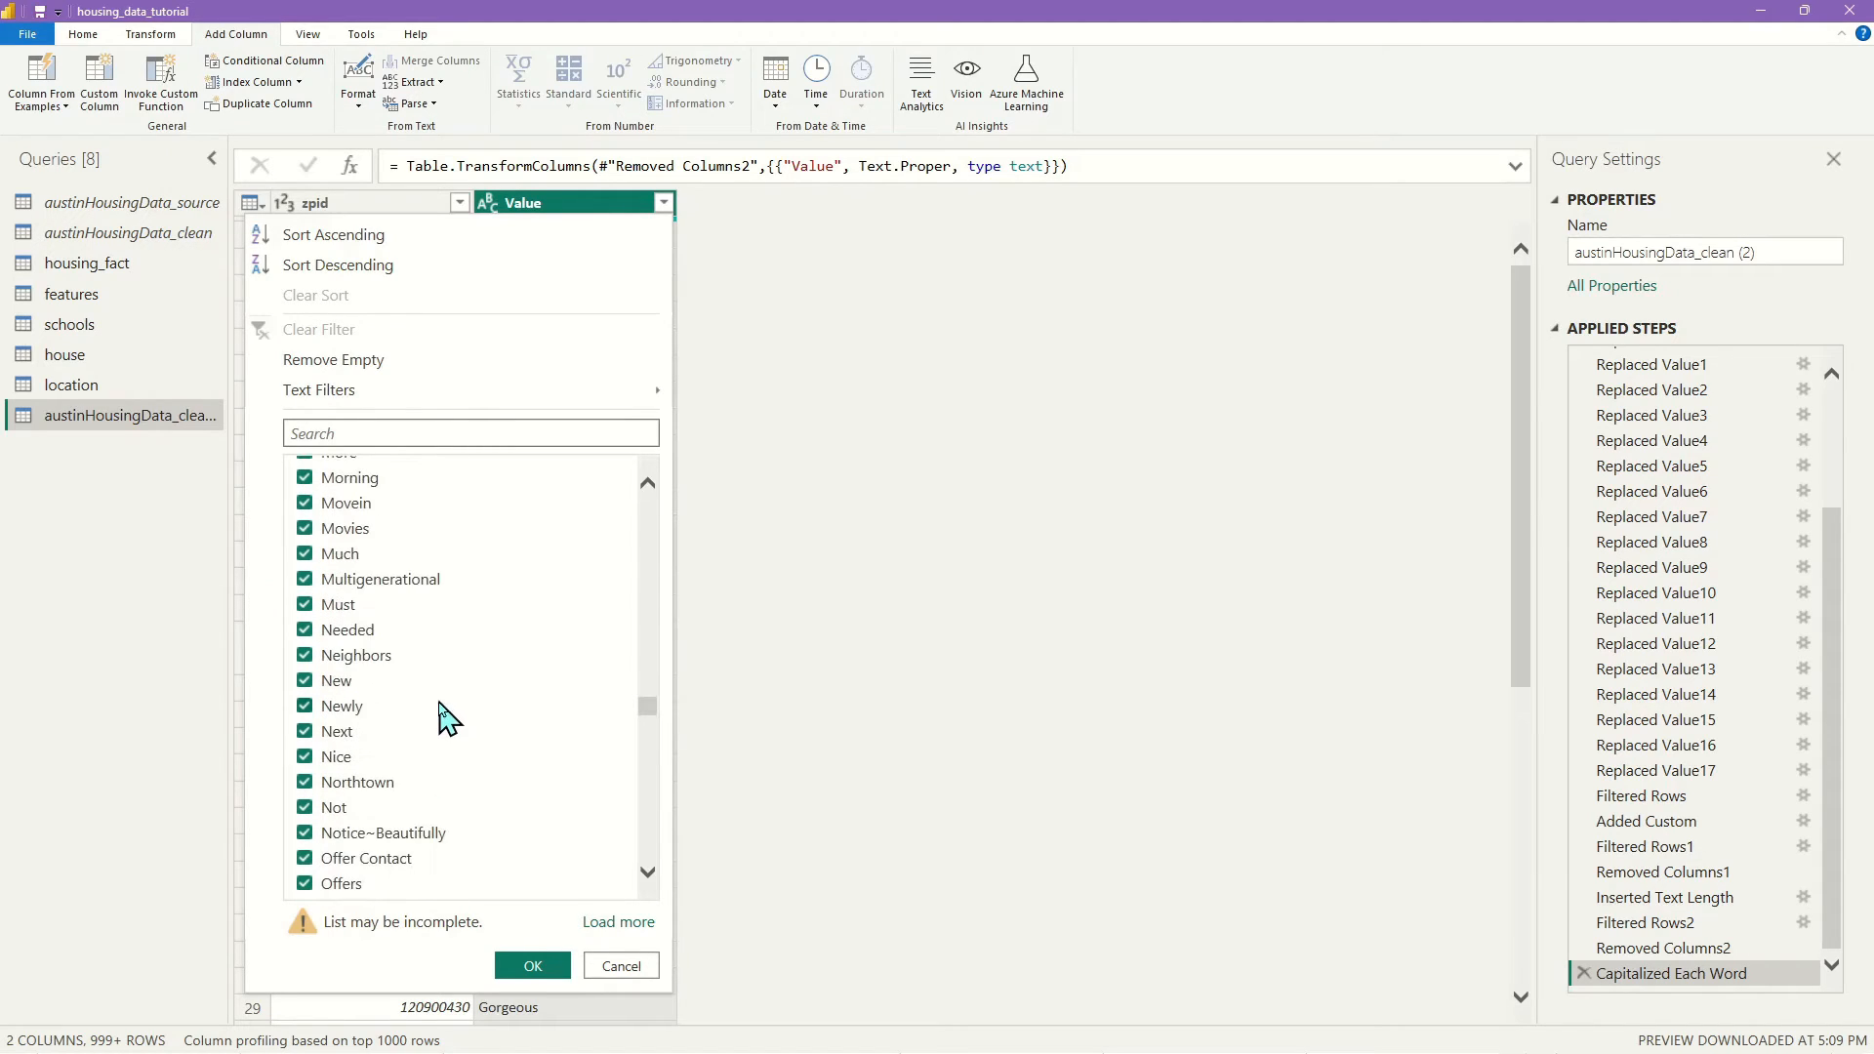
{"action": "left_click", "coordinate": [303, 808]}
{"action": "scroll", "coordinate": [485, 747], "scroll_direction": "down", "scroll_amount": 3}
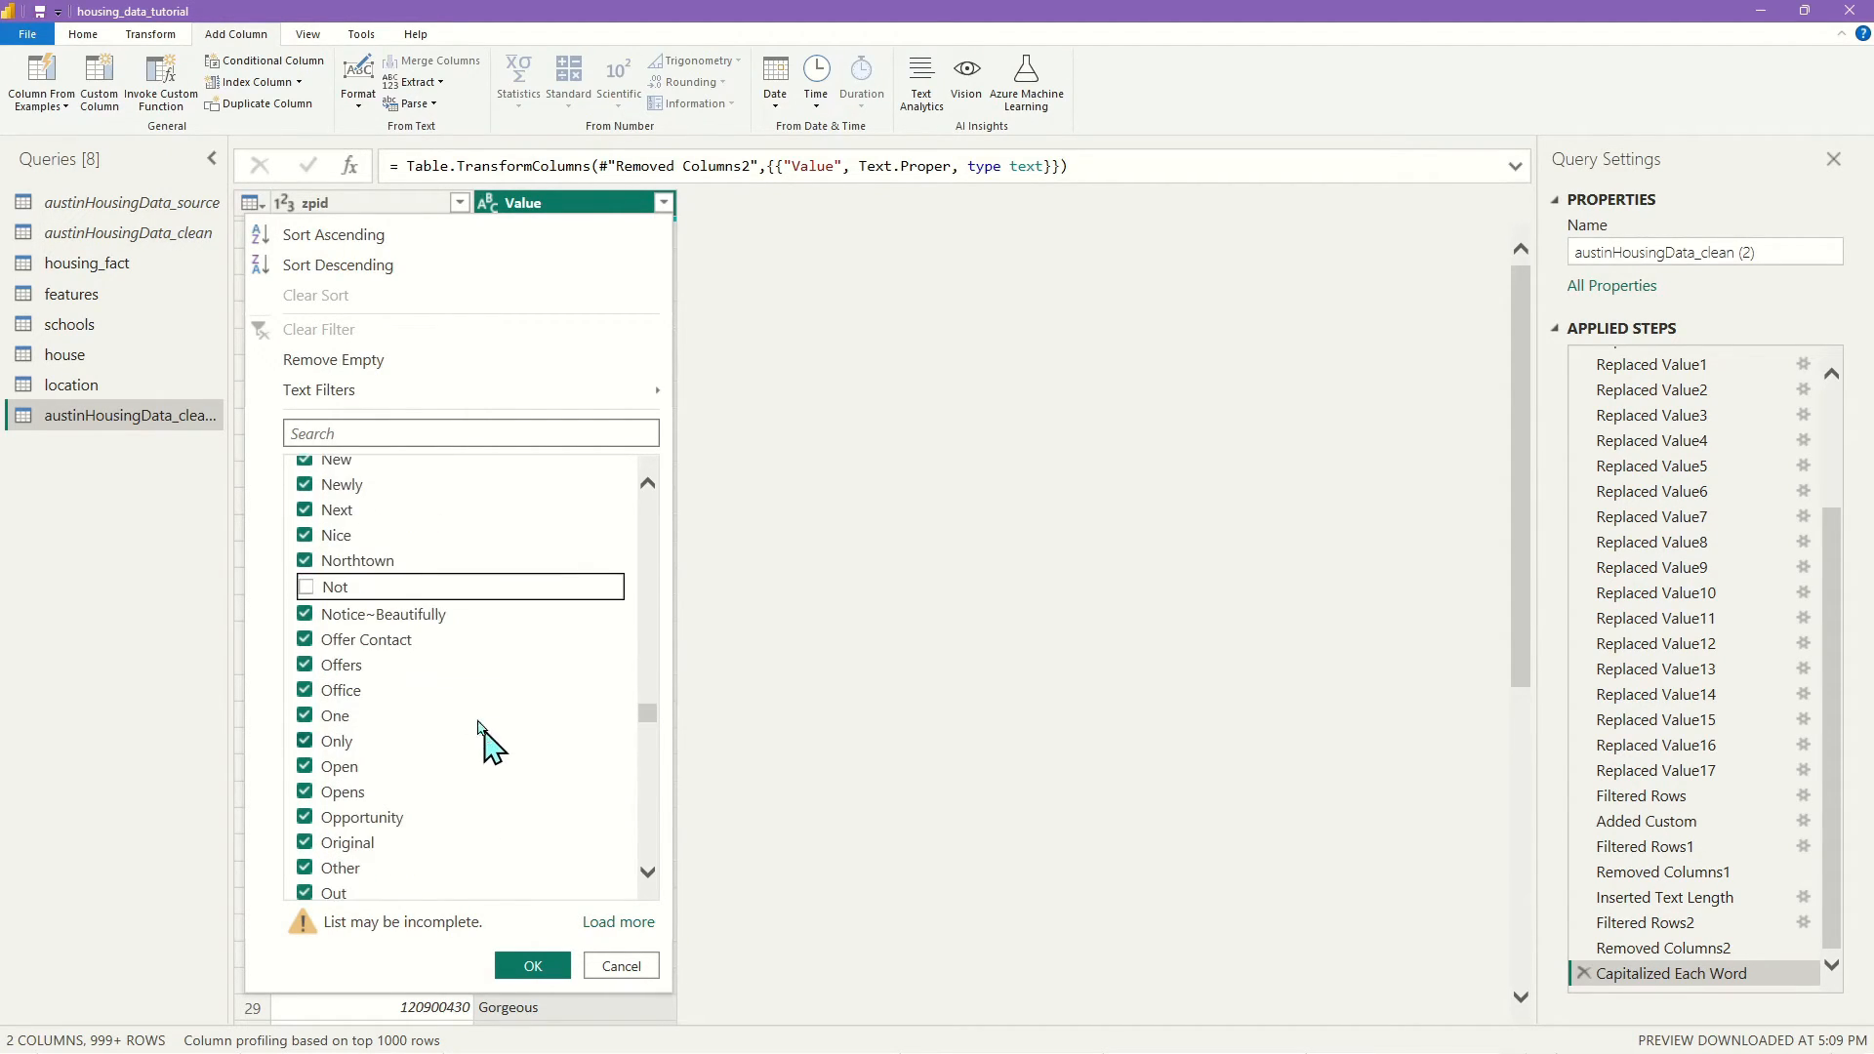
{"action": "scroll", "coordinate": [413, 630], "scroll_direction": "up", "scroll_amount": 3}
{"action": "left_click", "coordinate": [306, 605]}
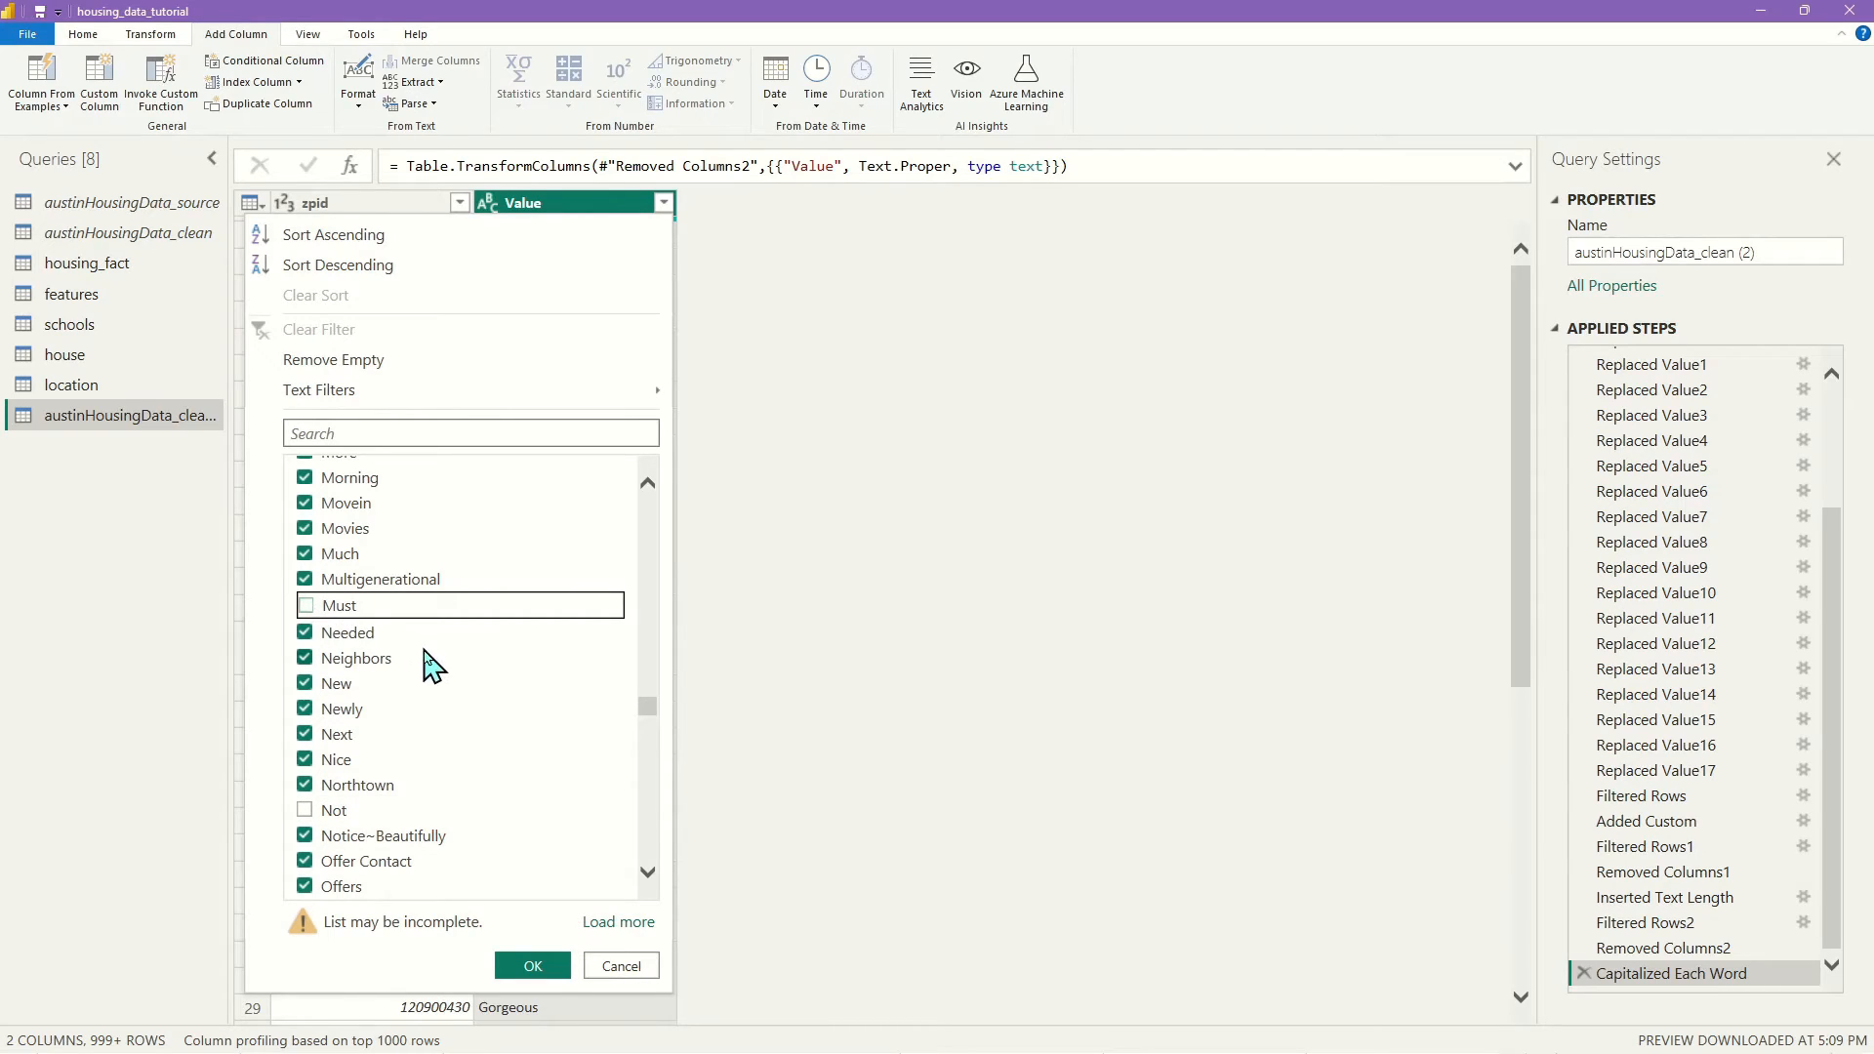
{"action": "scroll", "coordinate": [430, 667], "scroll_direction": "down", "scroll_amount": 3}
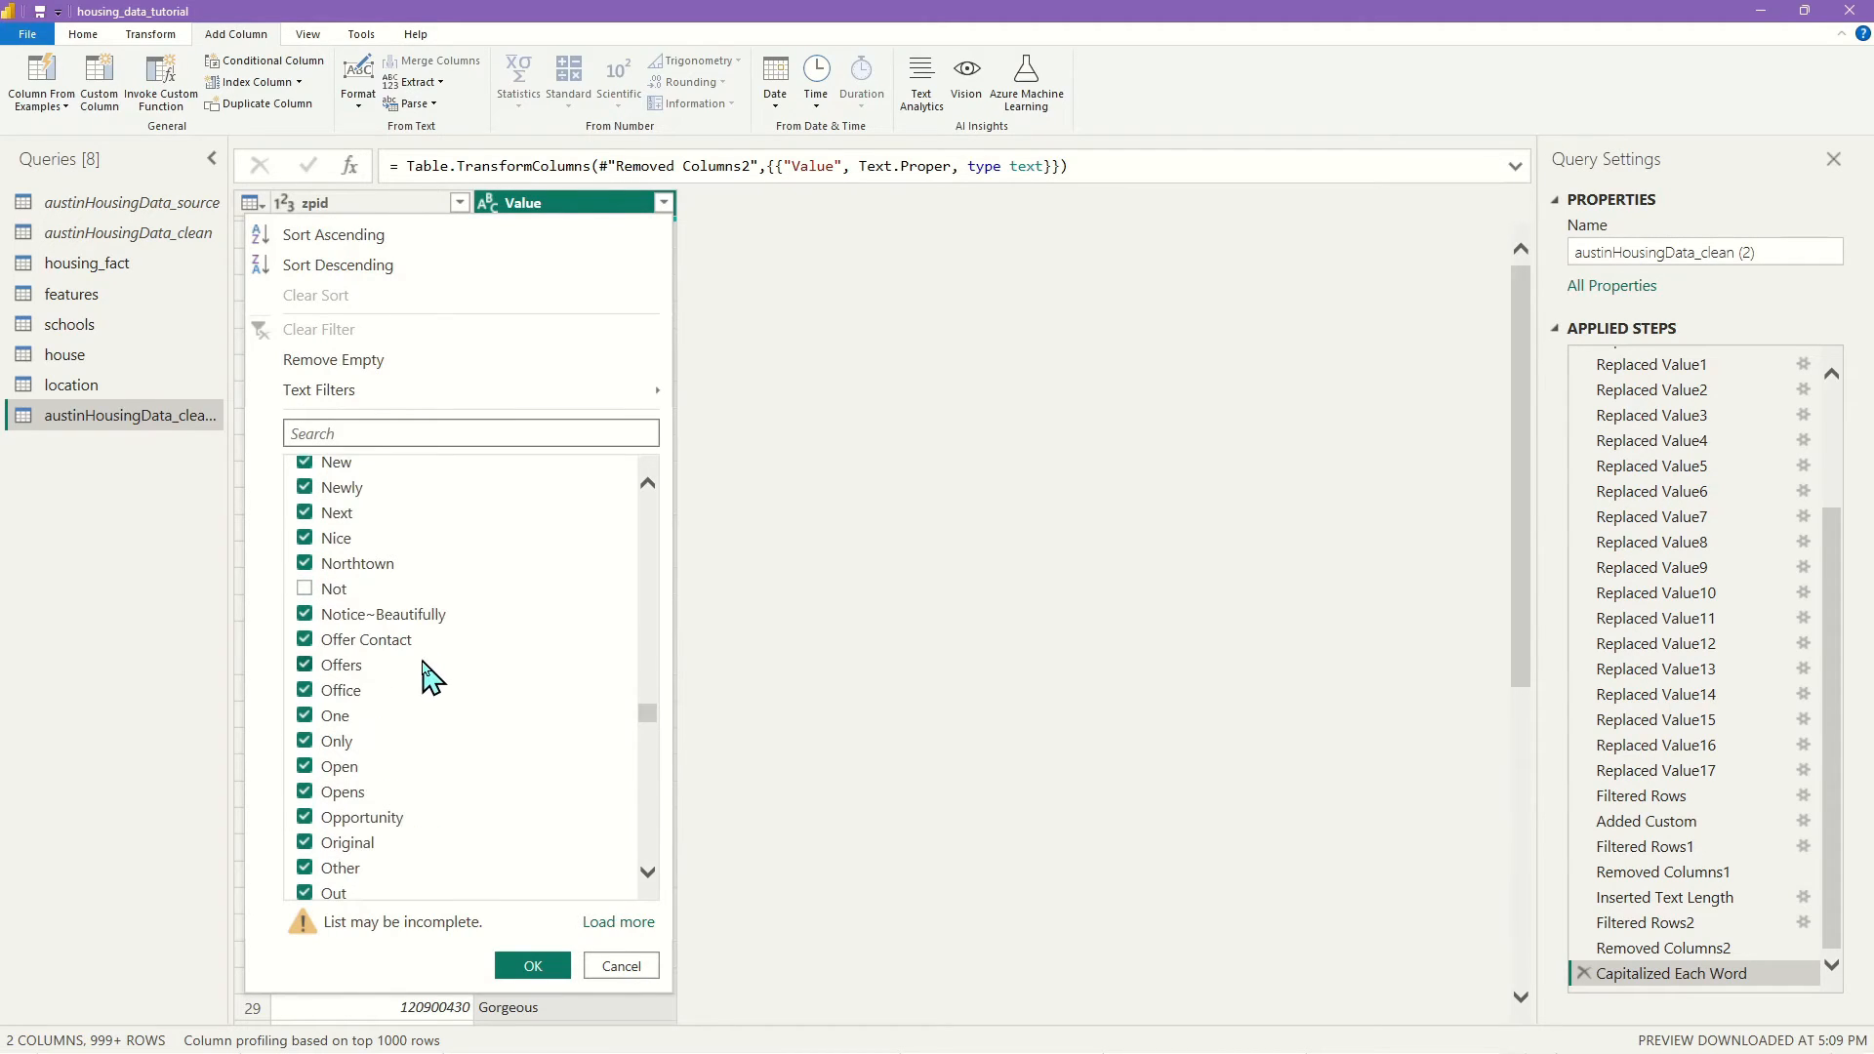
{"action": "left_click", "coordinate": [304, 742]}
{"action": "scroll", "coordinate": [420, 747], "scroll_direction": "down", "scroll_amount": 3}
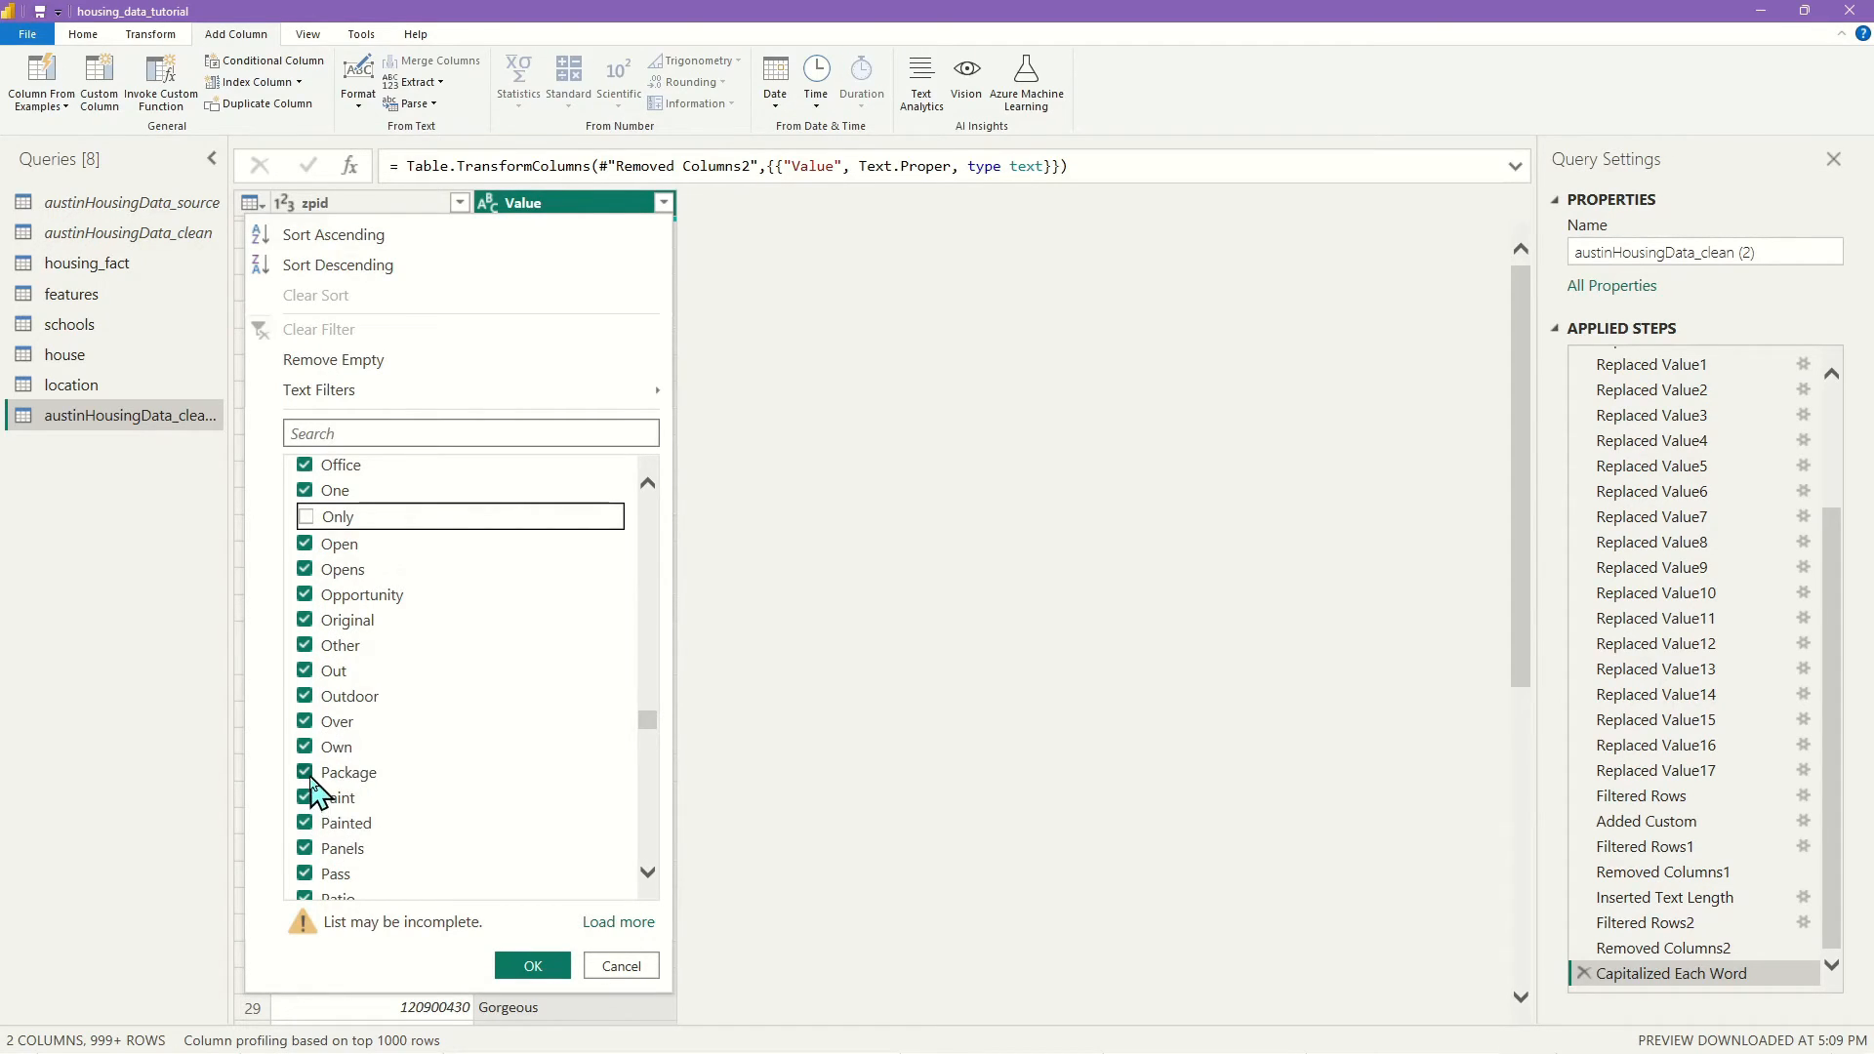
{"action": "left_click", "coordinate": [305, 646]}
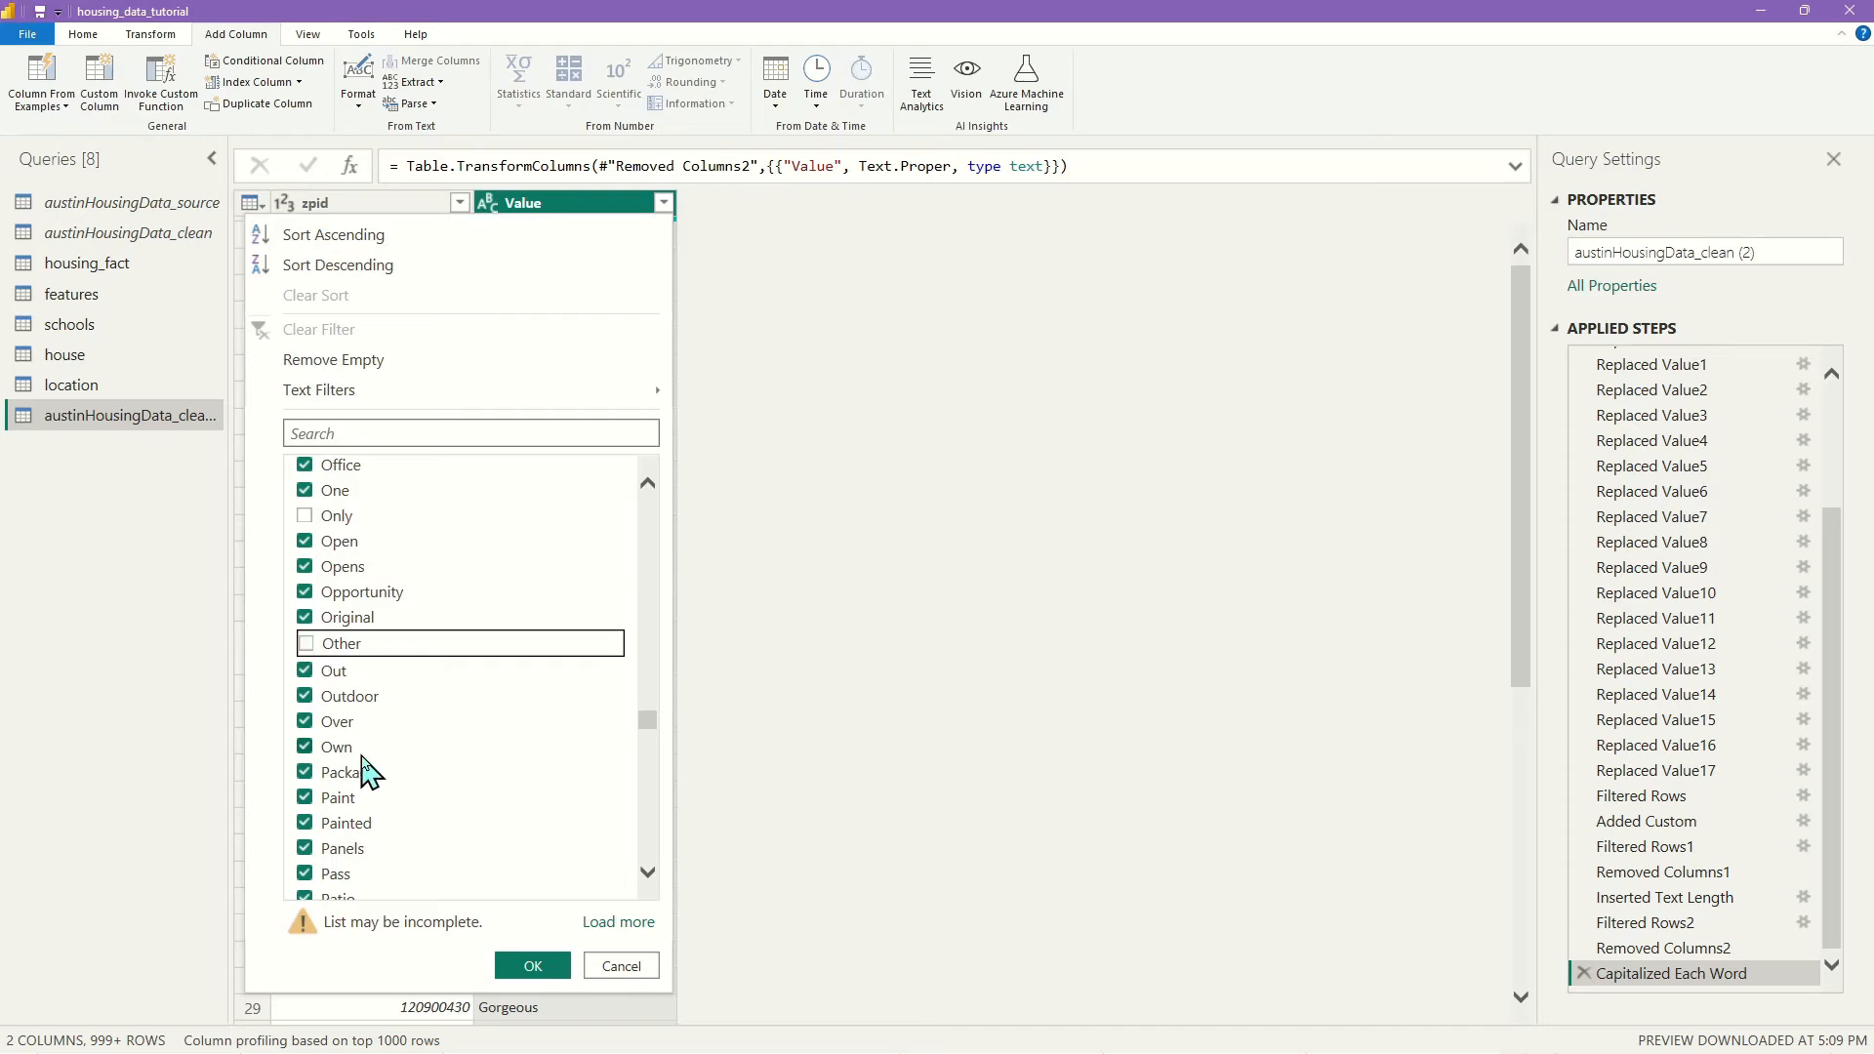
{"action": "scroll", "coordinate": [567, 732], "scroll_direction": "down", "scroll_amount": 3}
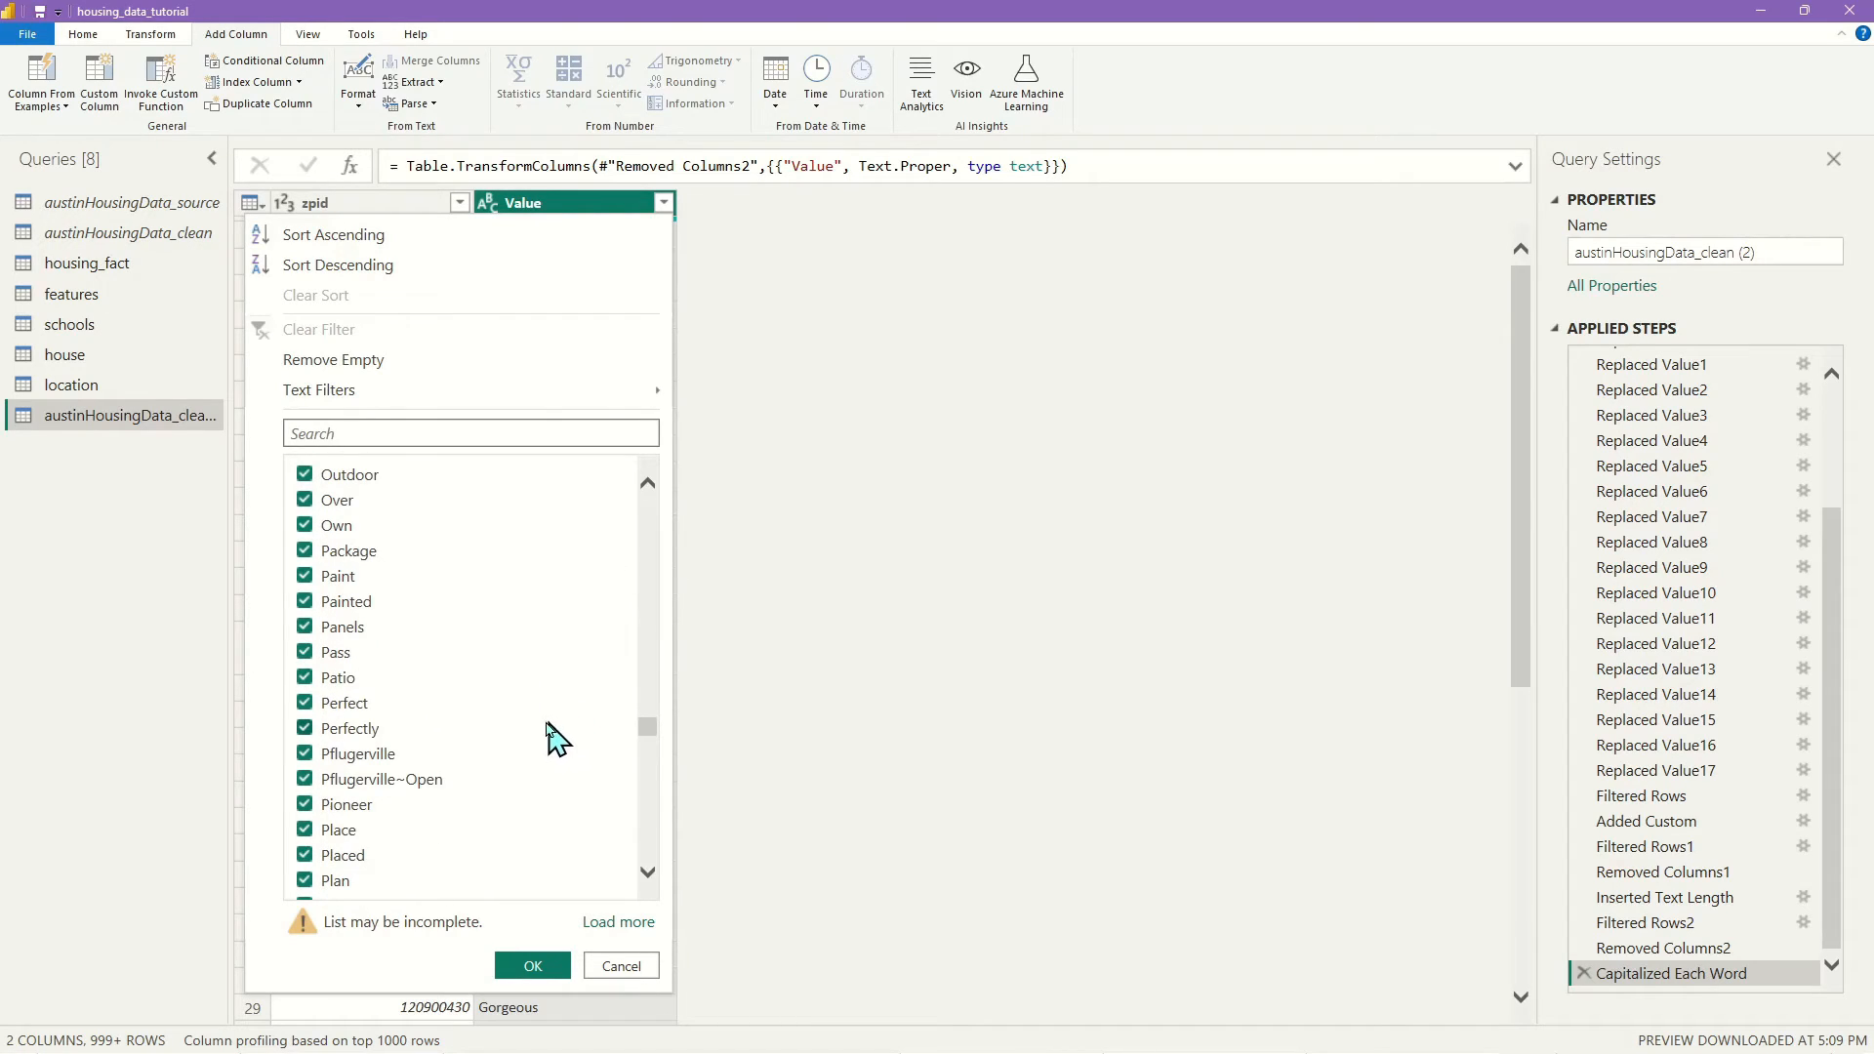
Uncheck Than, That, The, Their, This, Through and Throughout in the Value filter list
{"action": "scroll", "coordinate": [527, 774], "scroll_direction": "down", "scroll_amount": 3}
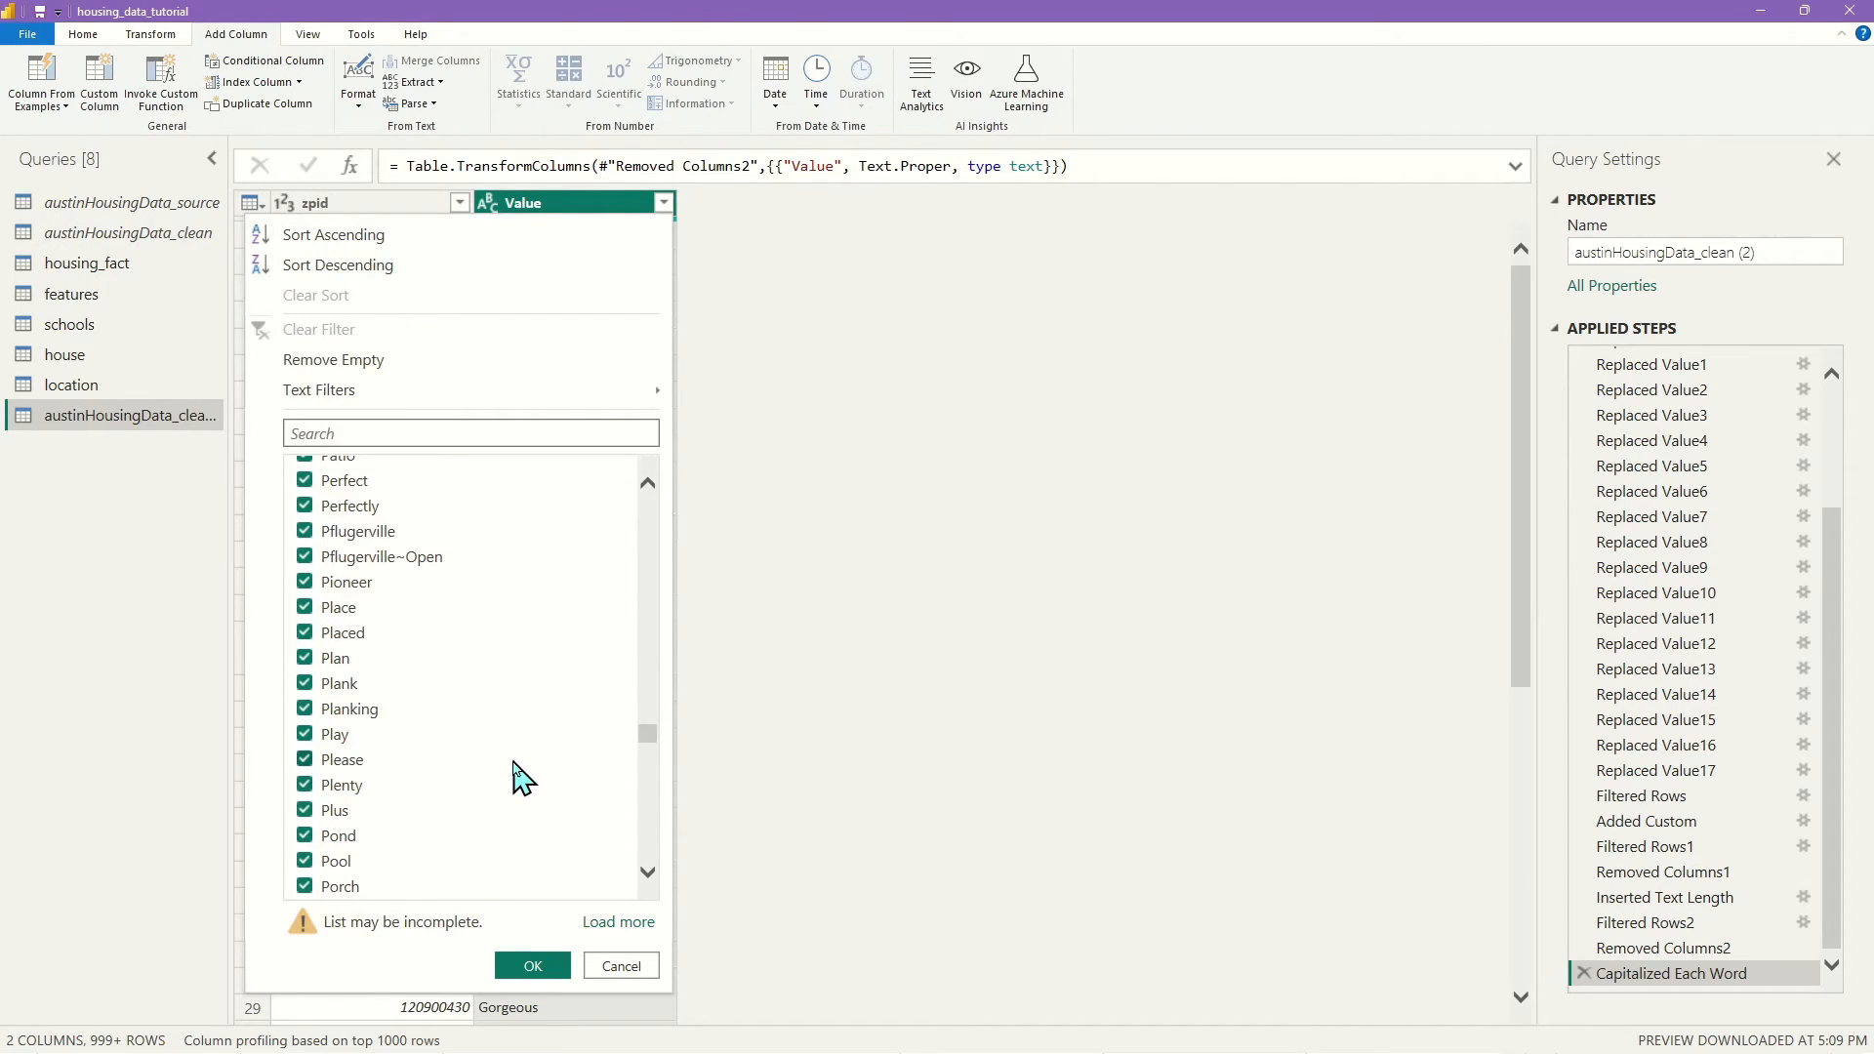
{"action": "scroll", "coordinate": [523, 776], "scroll_direction": "down", "scroll_amount": 10}
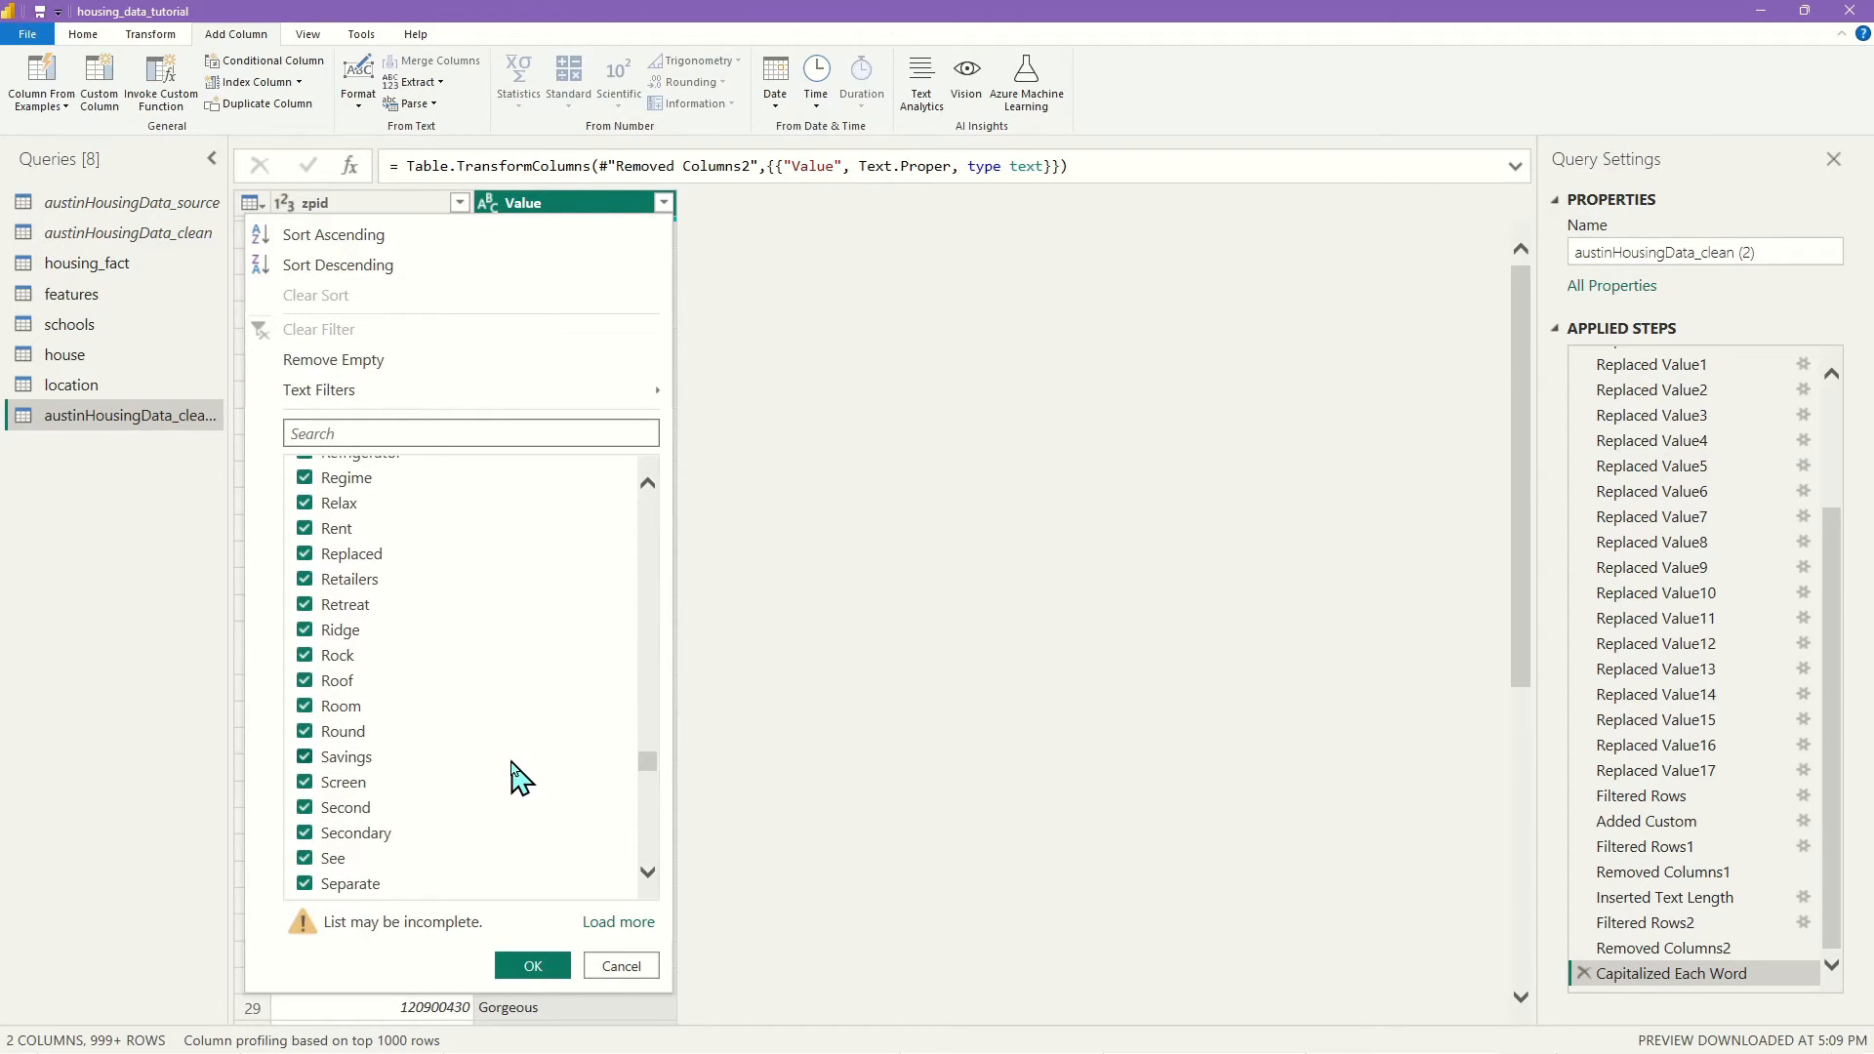
{"action": "scroll", "coordinate": [515, 778], "scroll_direction": "down", "scroll_amount": 10}
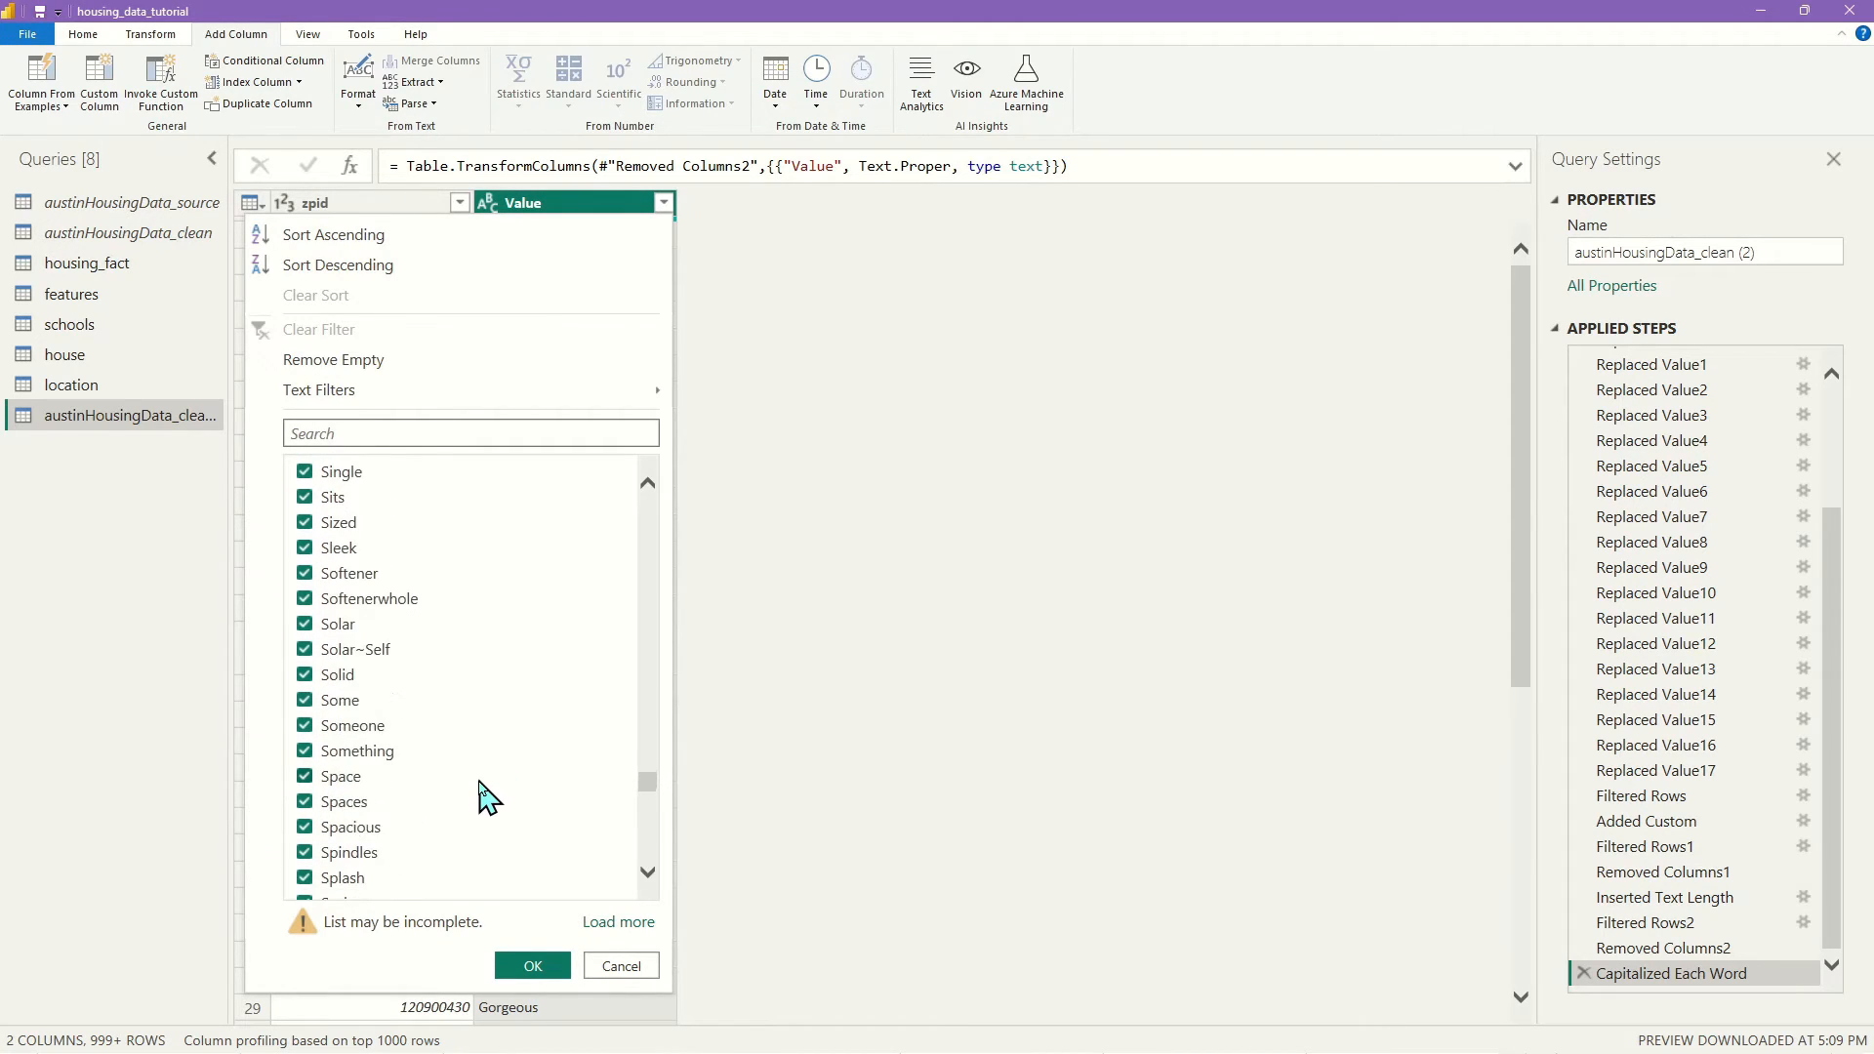
{"action": "scroll", "coordinate": [498, 778], "scroll_direction": "down", "scroll_amount": 4}
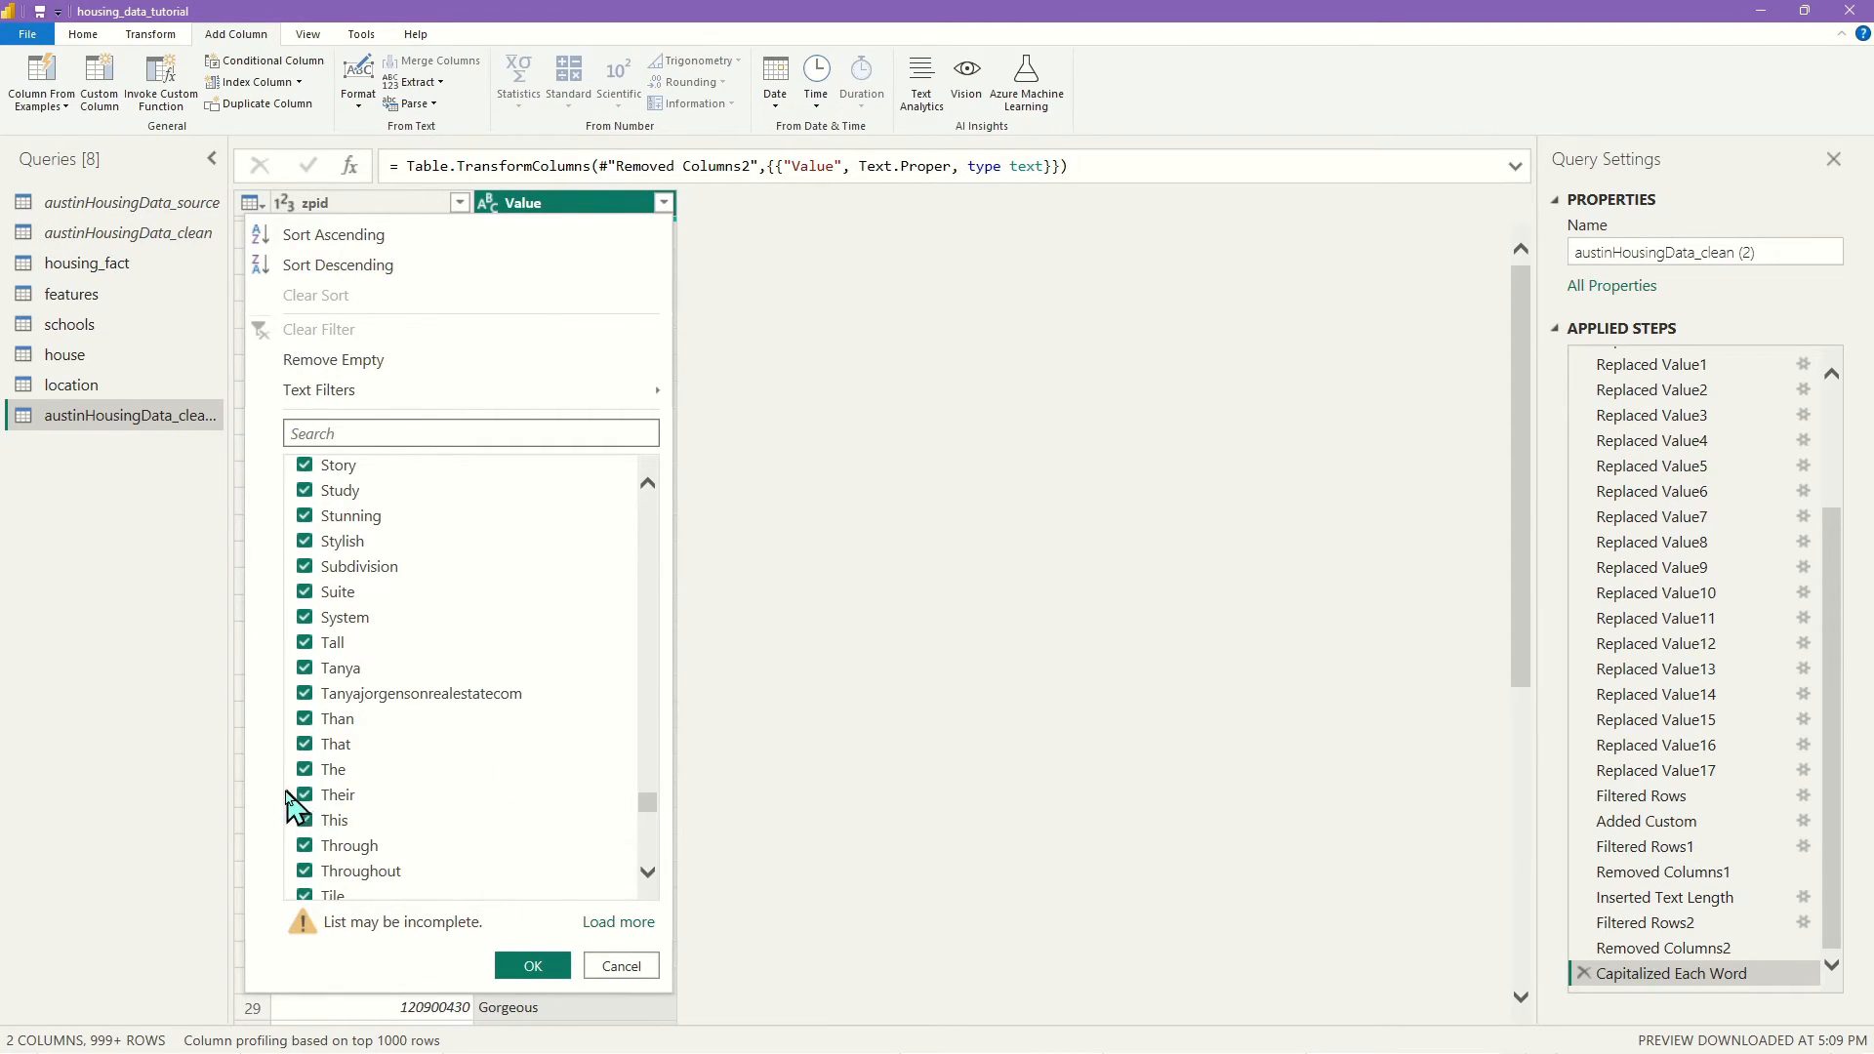
{"action": "left_click", "coordinate": [305, 720]}
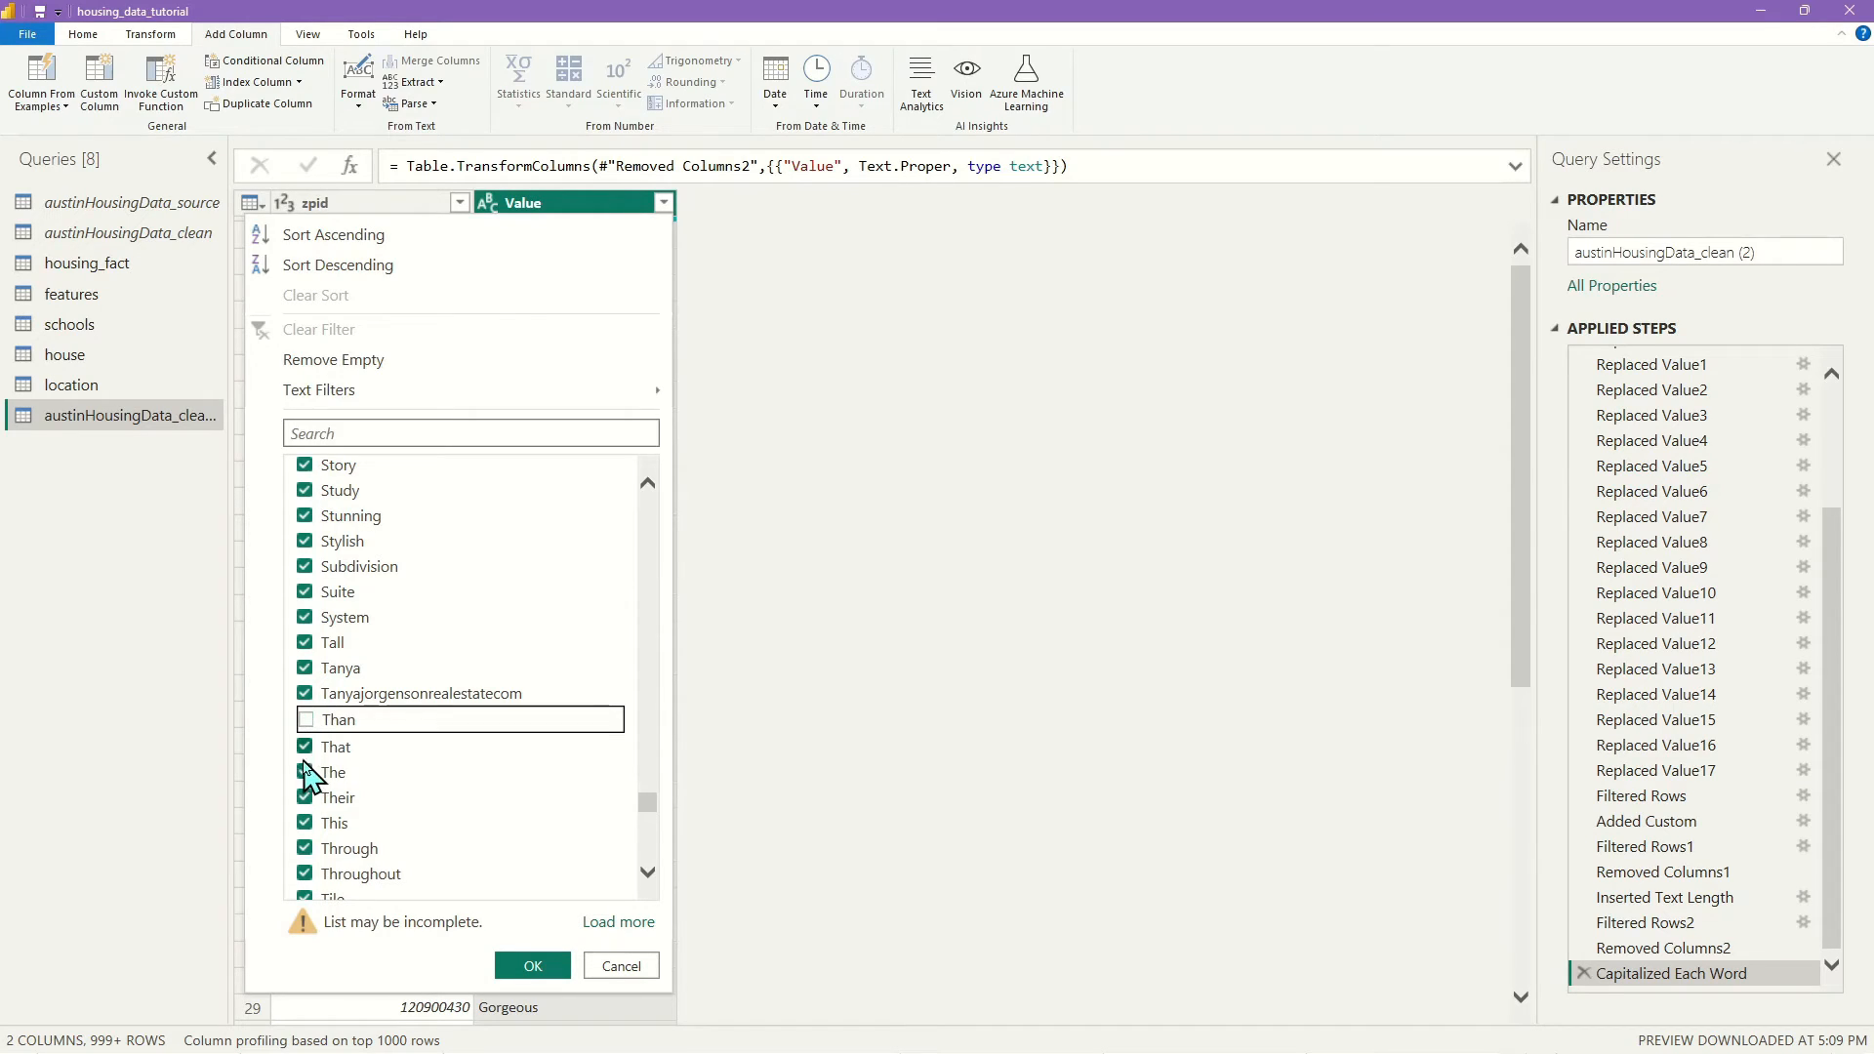
{"action": "left_click", "coordinate": [305, 744]}
{"action": "left_click", "coordinate": [305, 769]}
{"action": "left_click", "coordinate": [305, 794]}
{"action": "left_click", "coordinate": [305, 823]}
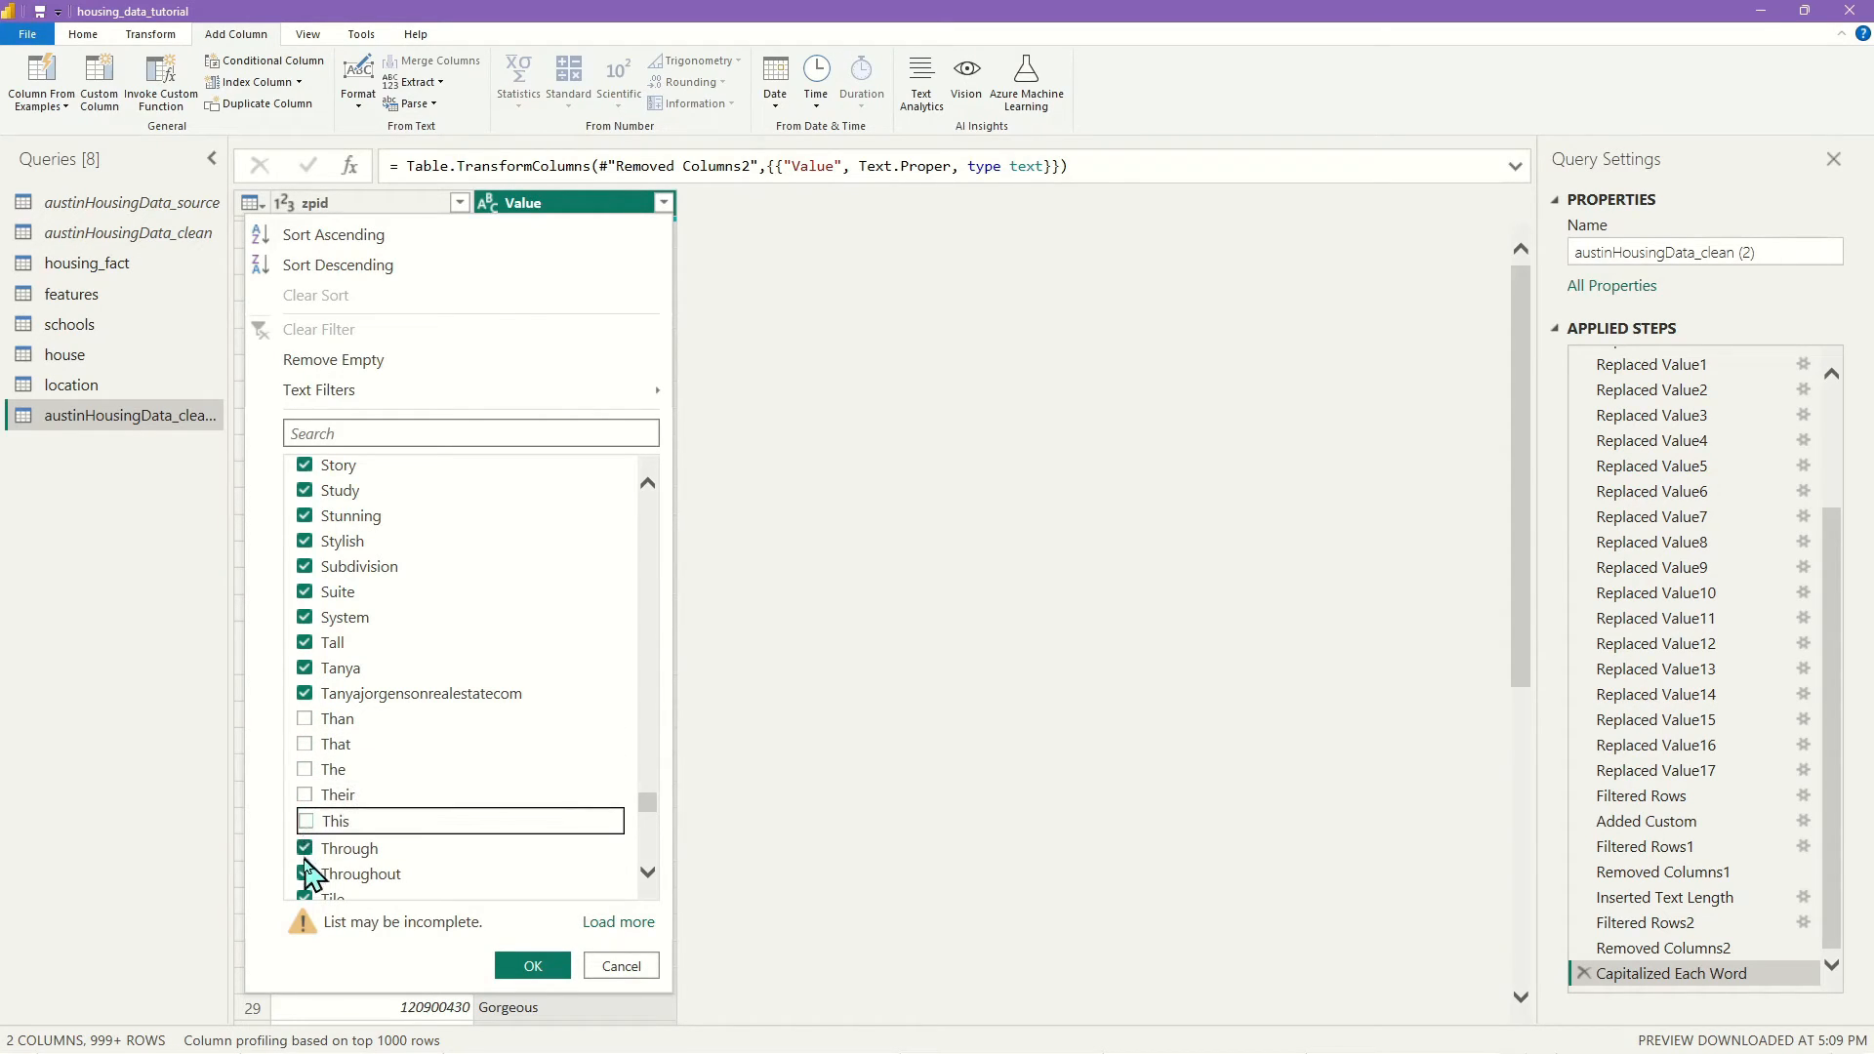
{"action": "left_click", "coordinate": [304, 846]}
{"action": "left_click", "coordinate": [304, 872]}
Also uncheck Under, Upon, Was, You, You'Re, Yourself, Won'T, With, Within and Would
{"action": "scroll", "coordinate": [539, 760], "scroll_direction": "down", "scroll_amount": 3}
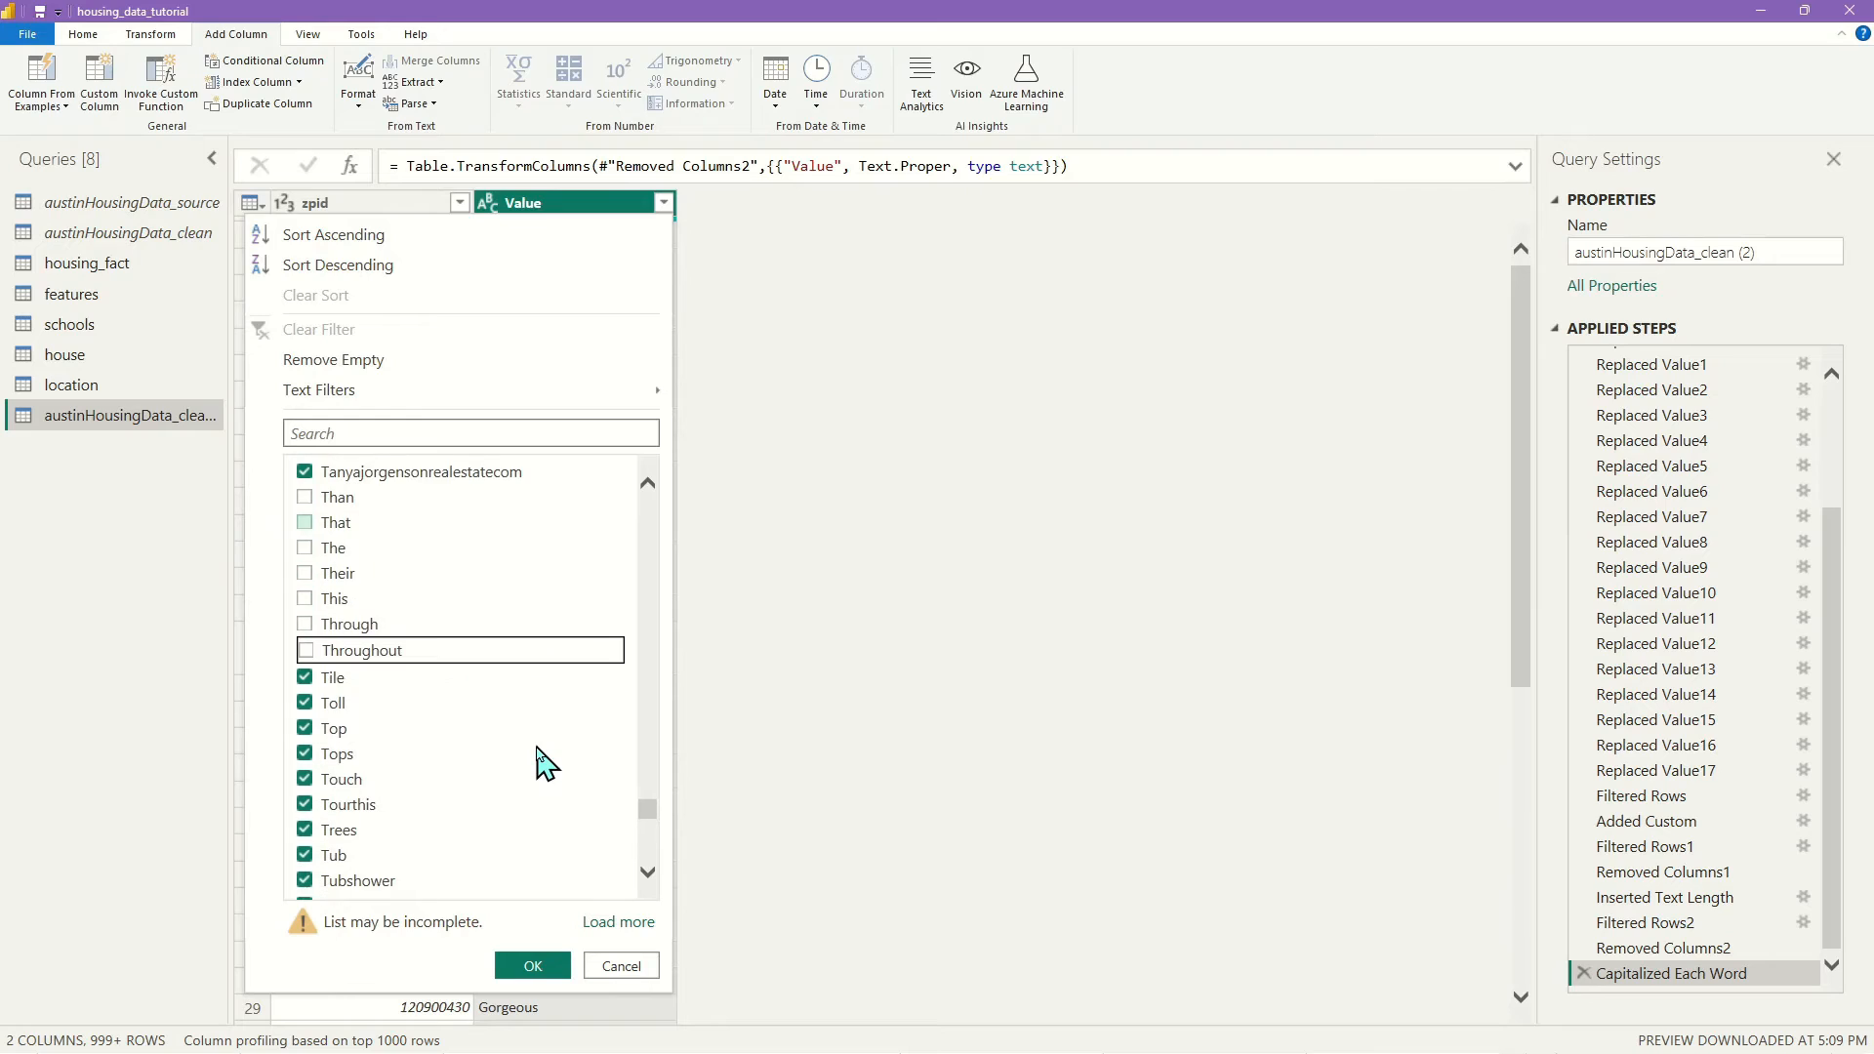
{"action": "scroll", "coordinate": [539, 760], "scroll_direction": "down", "scroll_amount": 3}
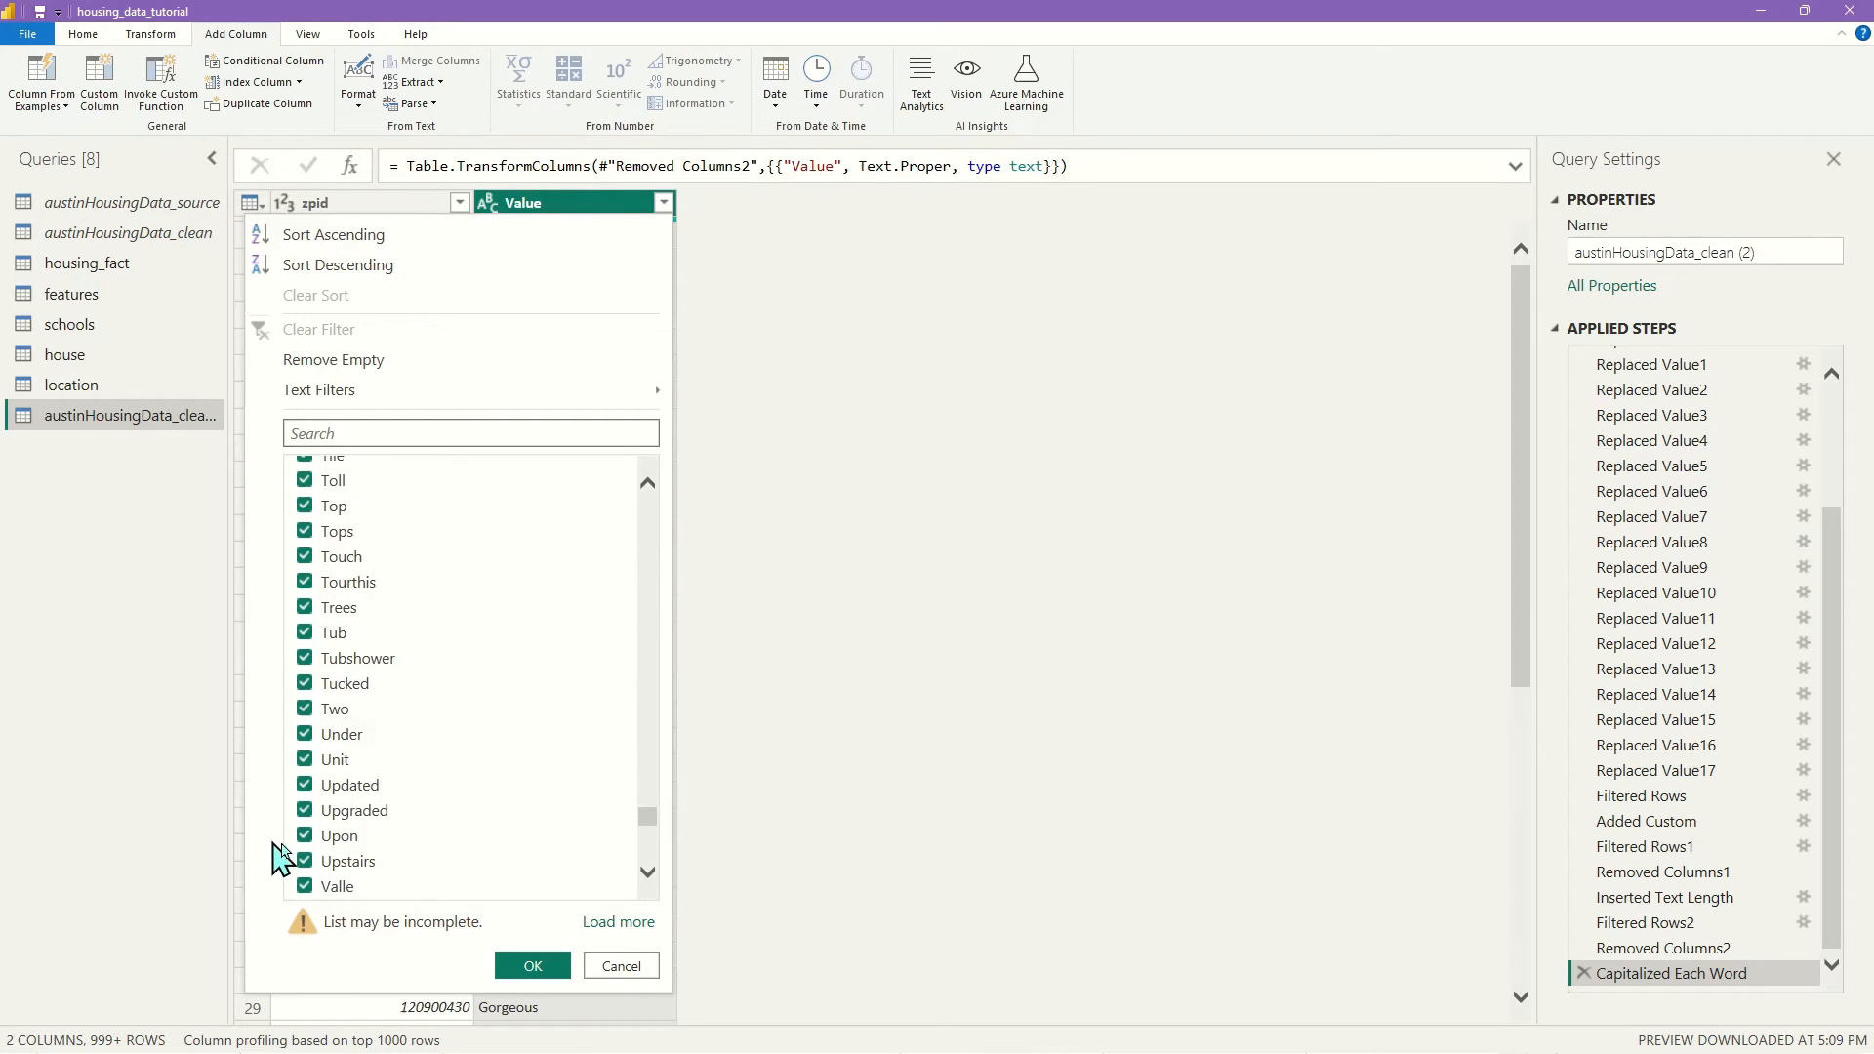
{"action": "left_click", "coordinate": [303, 836]}
{"action": "left_click", "coordinate": [305, 732]}
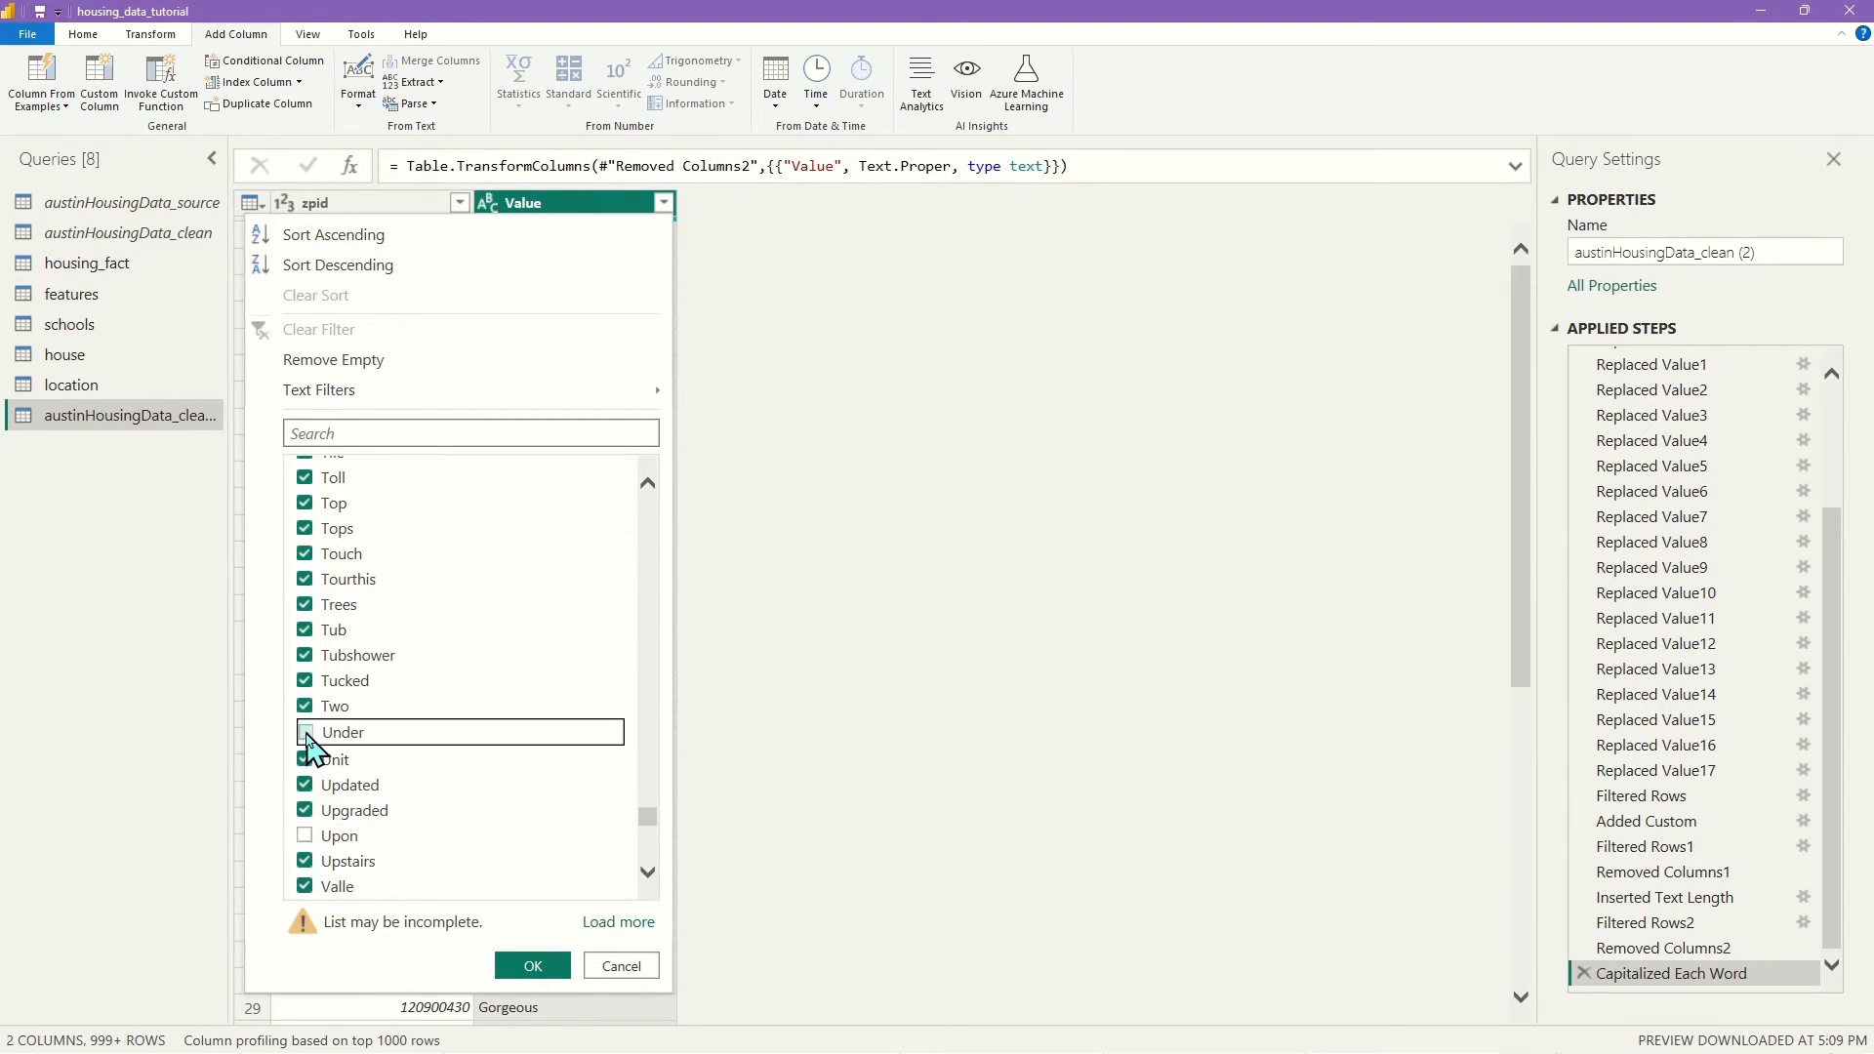
{"action": "scroll", "coordinate": [423, 719], "scroll_direction": "down", "scroll_amount": 5}
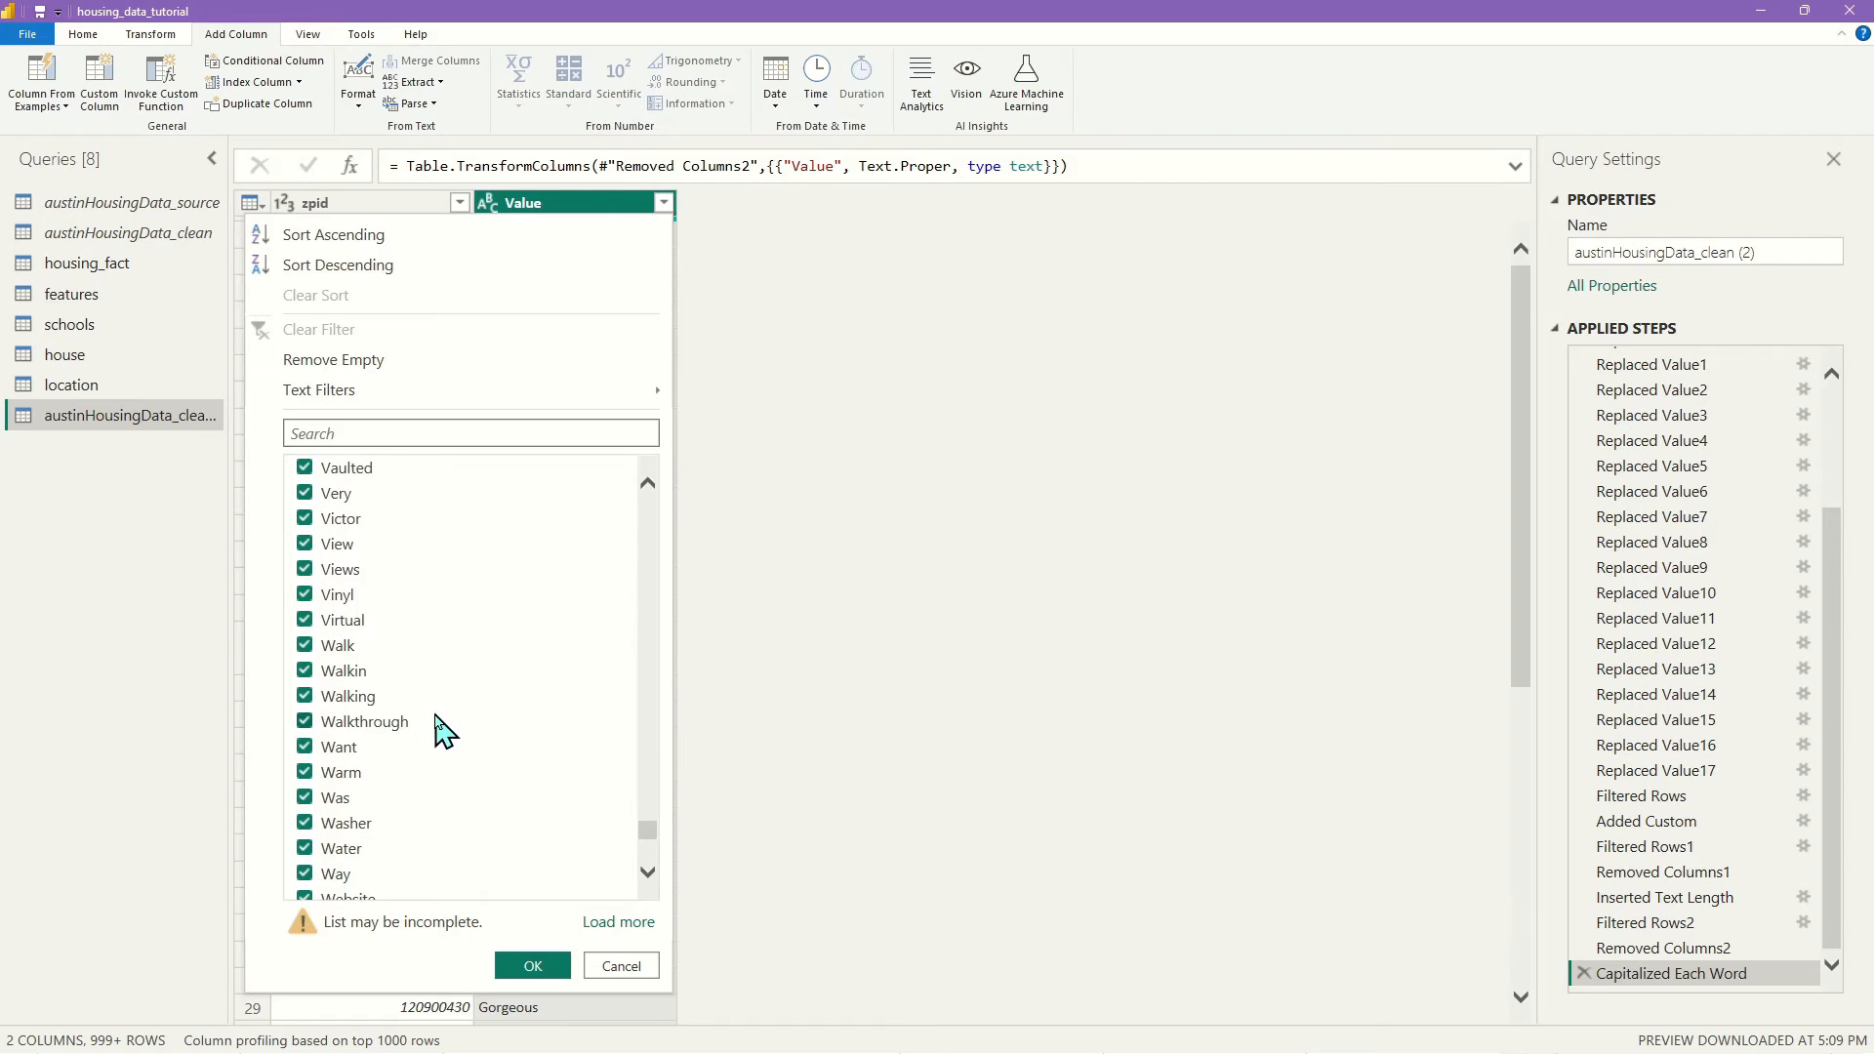
{"action": "left_click", "coordinate": [305, 798]}
{"action": "scroll", "coordinate": [452, 766], "scroll_direction": "down", "scroll_amount": 3}
{"action": "scroll", "coordinate": [592, 830], "scroll_direction": "down", "scroll_amount": 5}
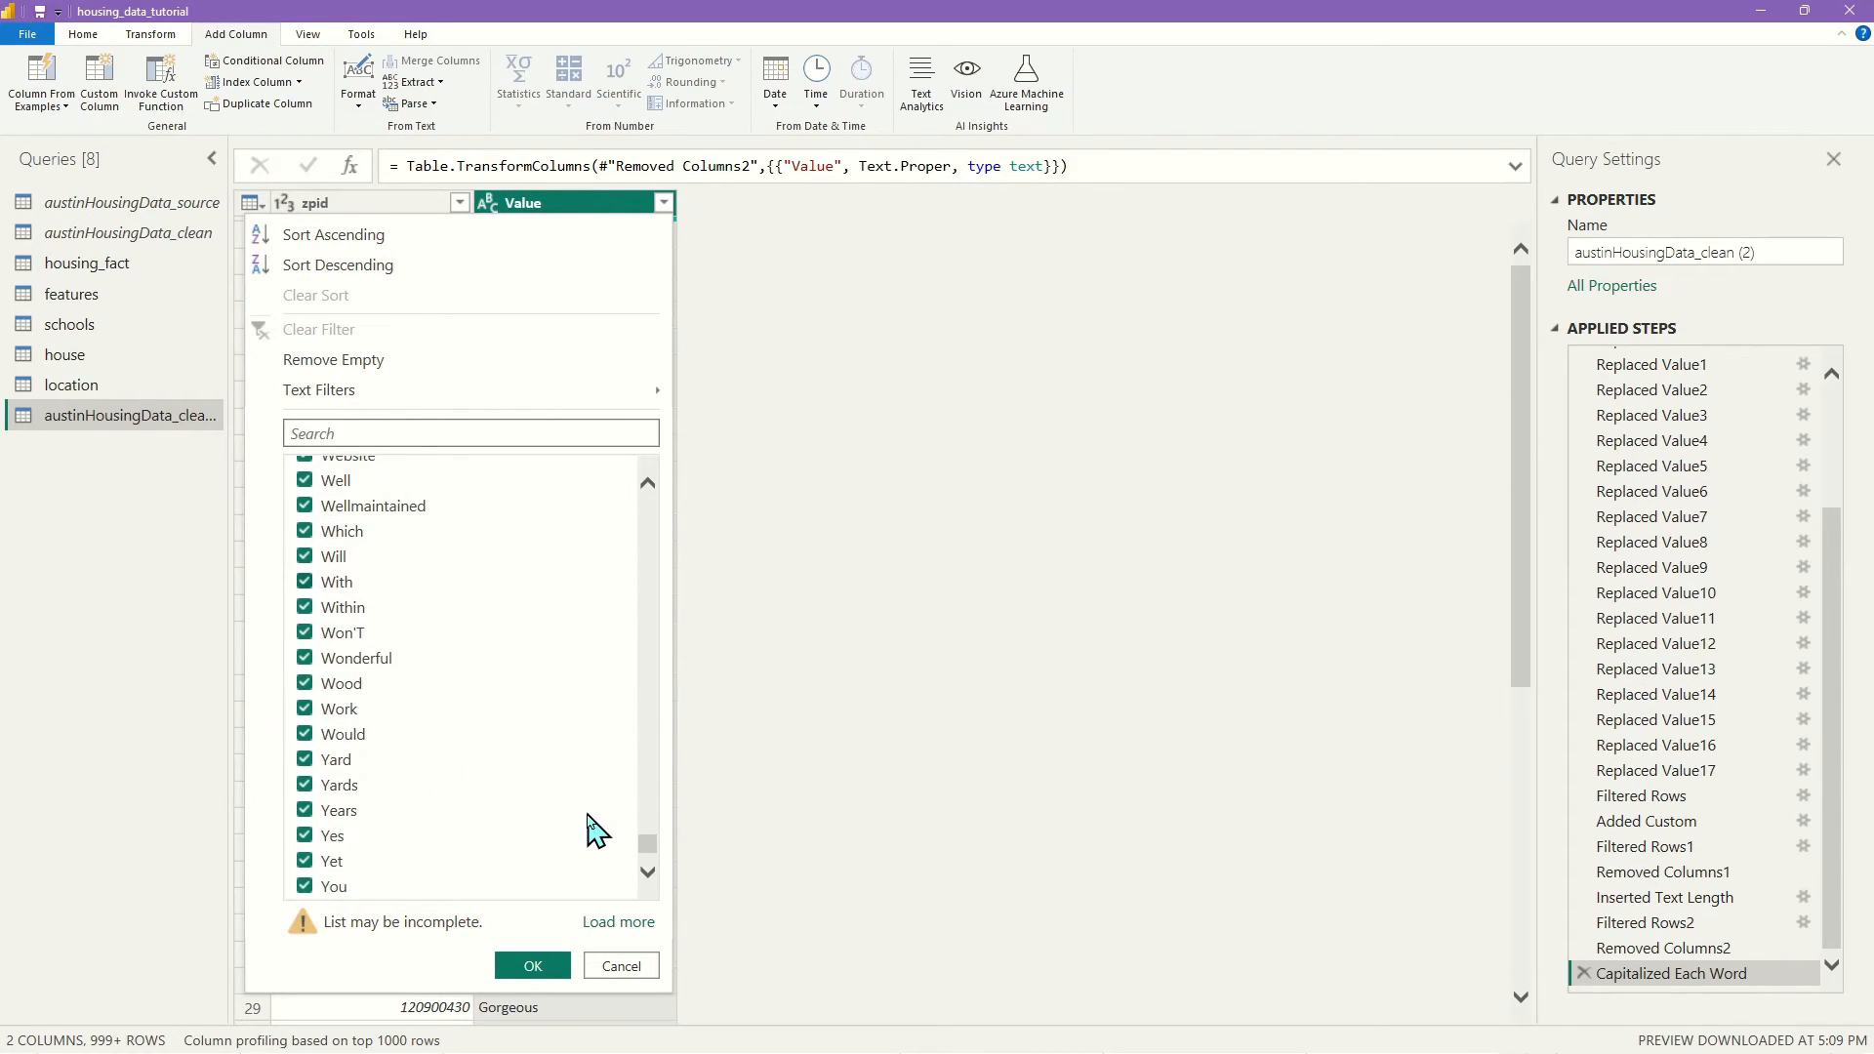
{"action": "left_click", "coordinate": [305, 786]}
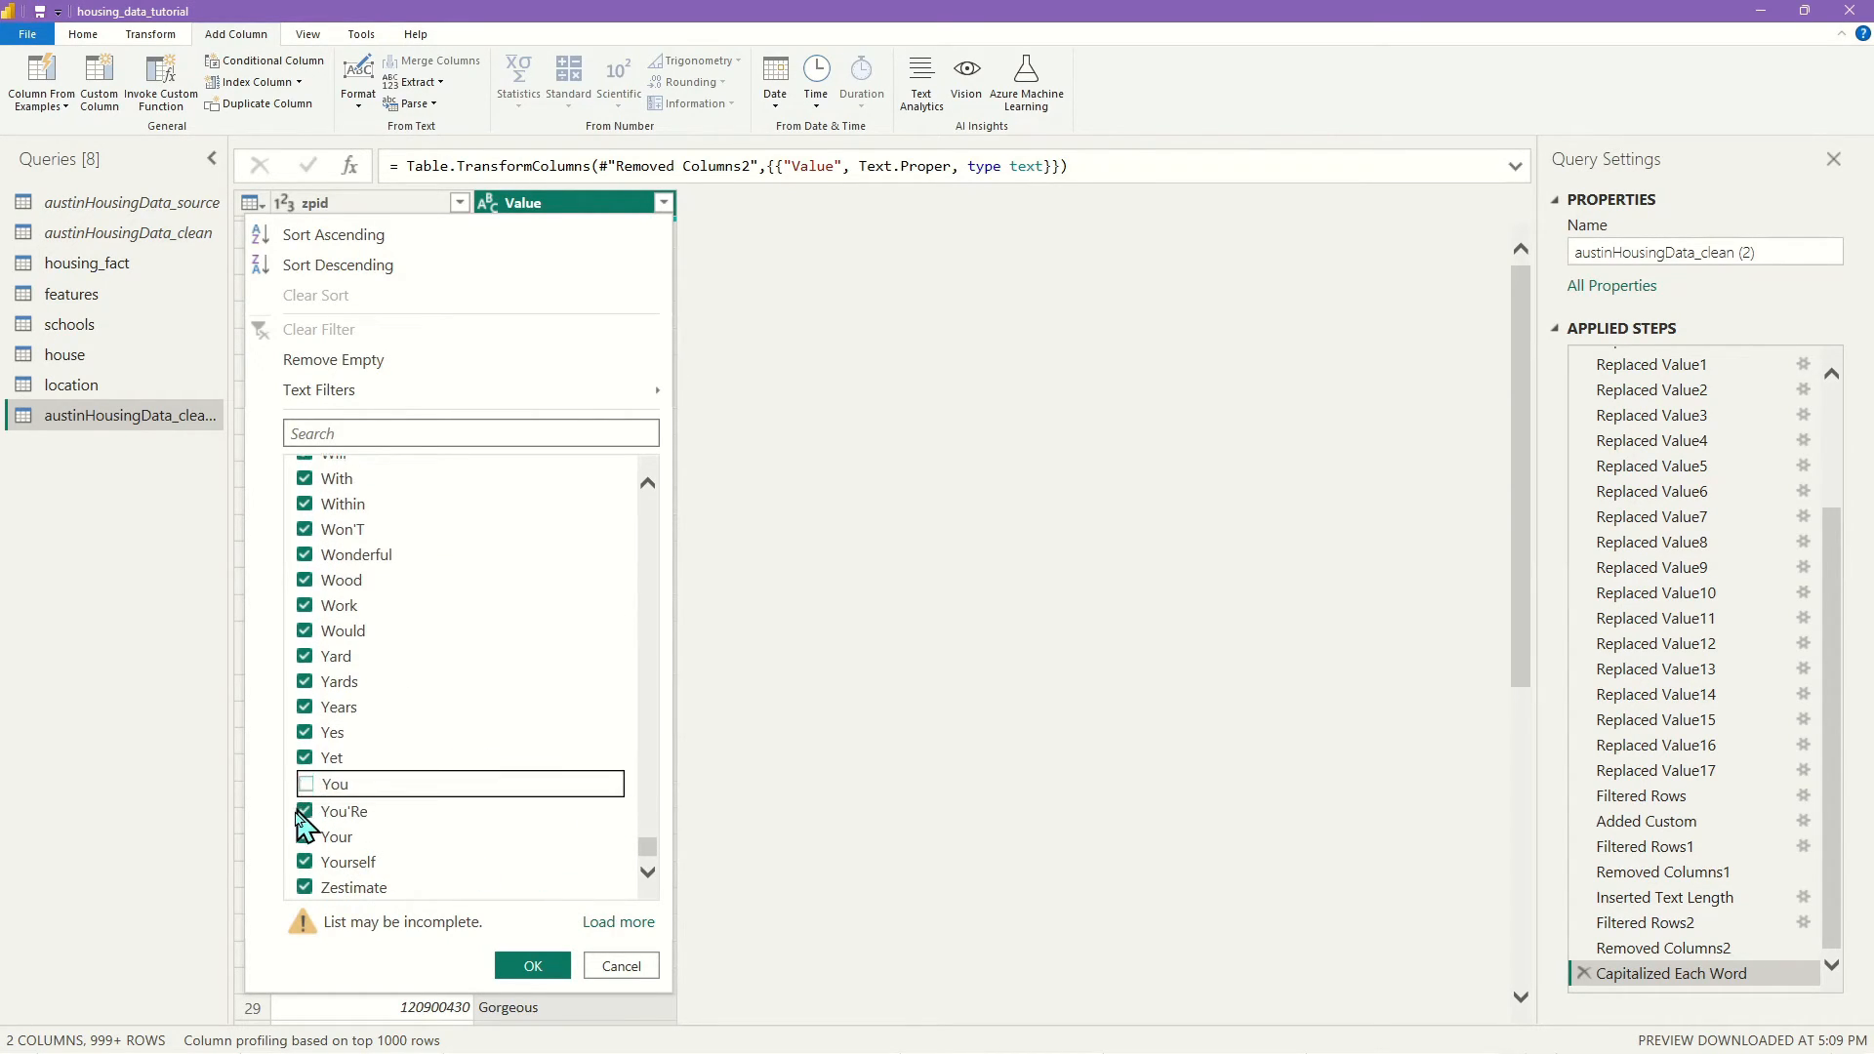
{"action": "left_click", "coordinate": [305, 811]}
{"action": "left_click", "coordinate": [305, 863]}
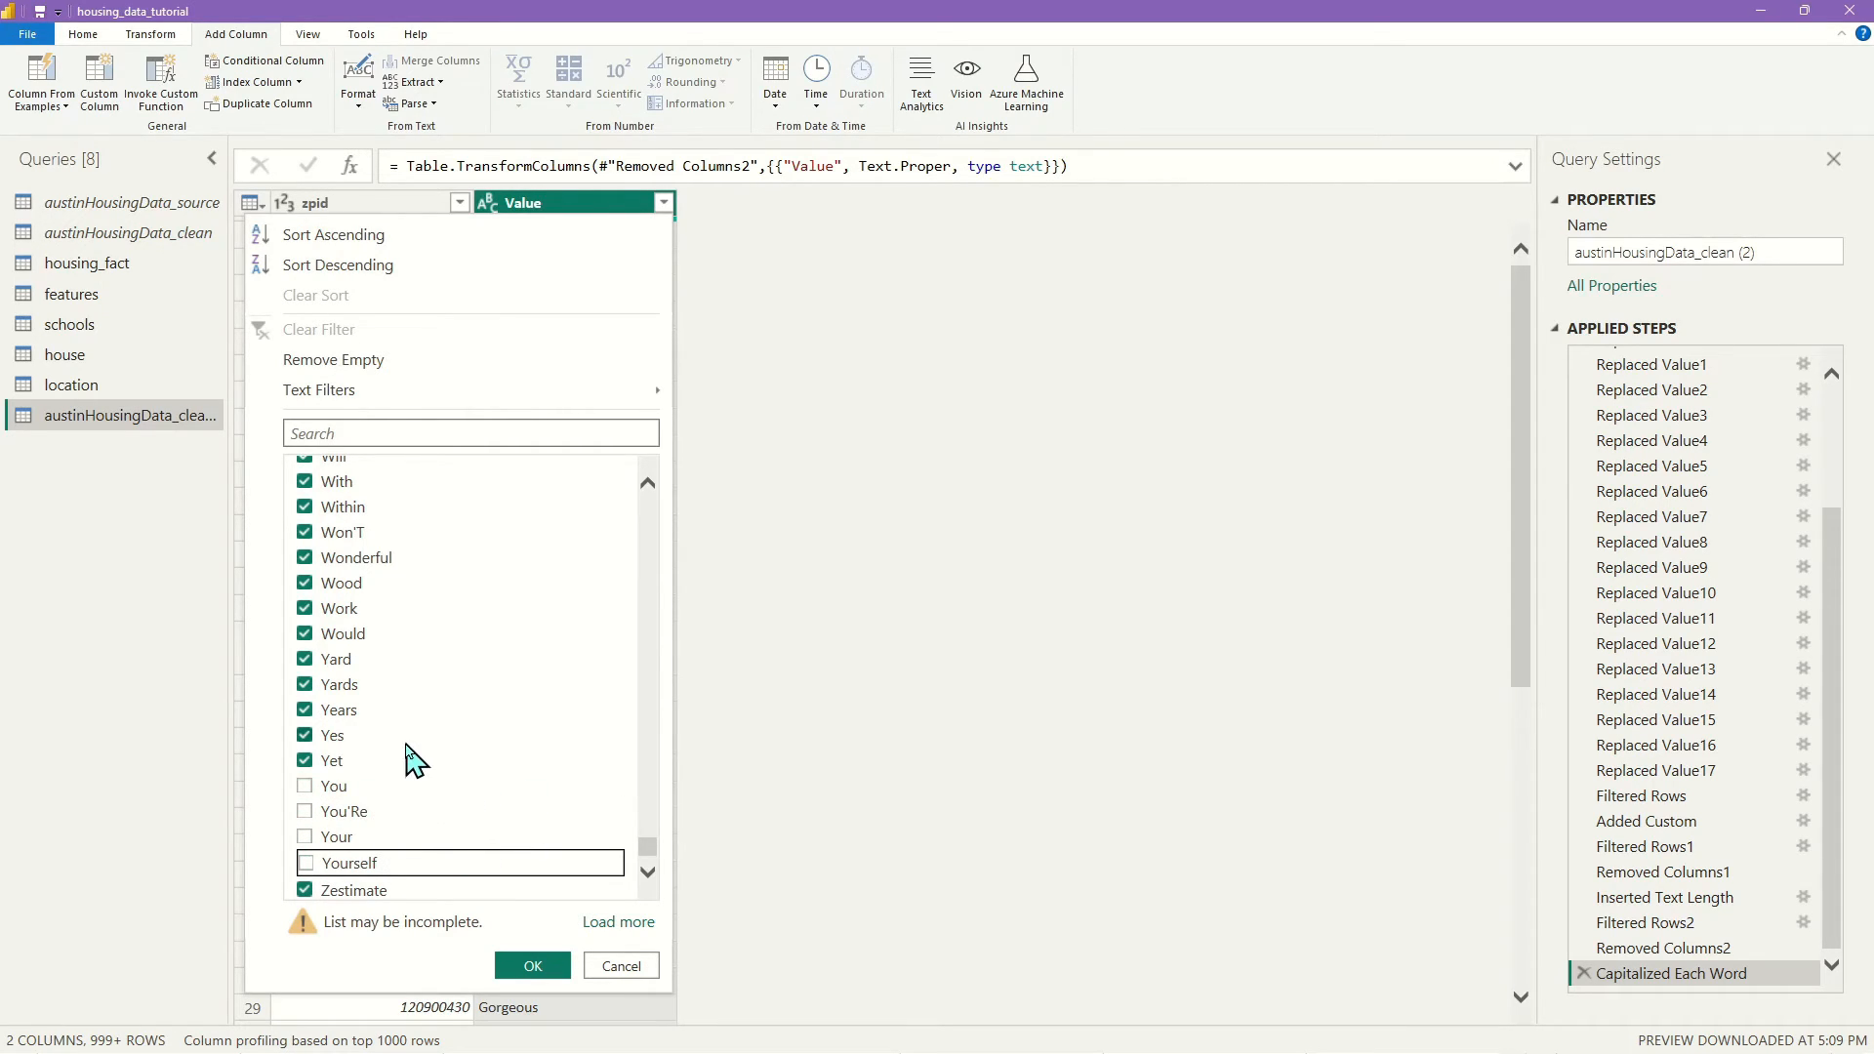
{"action": "left_click", "coordinate": [304, 532]}
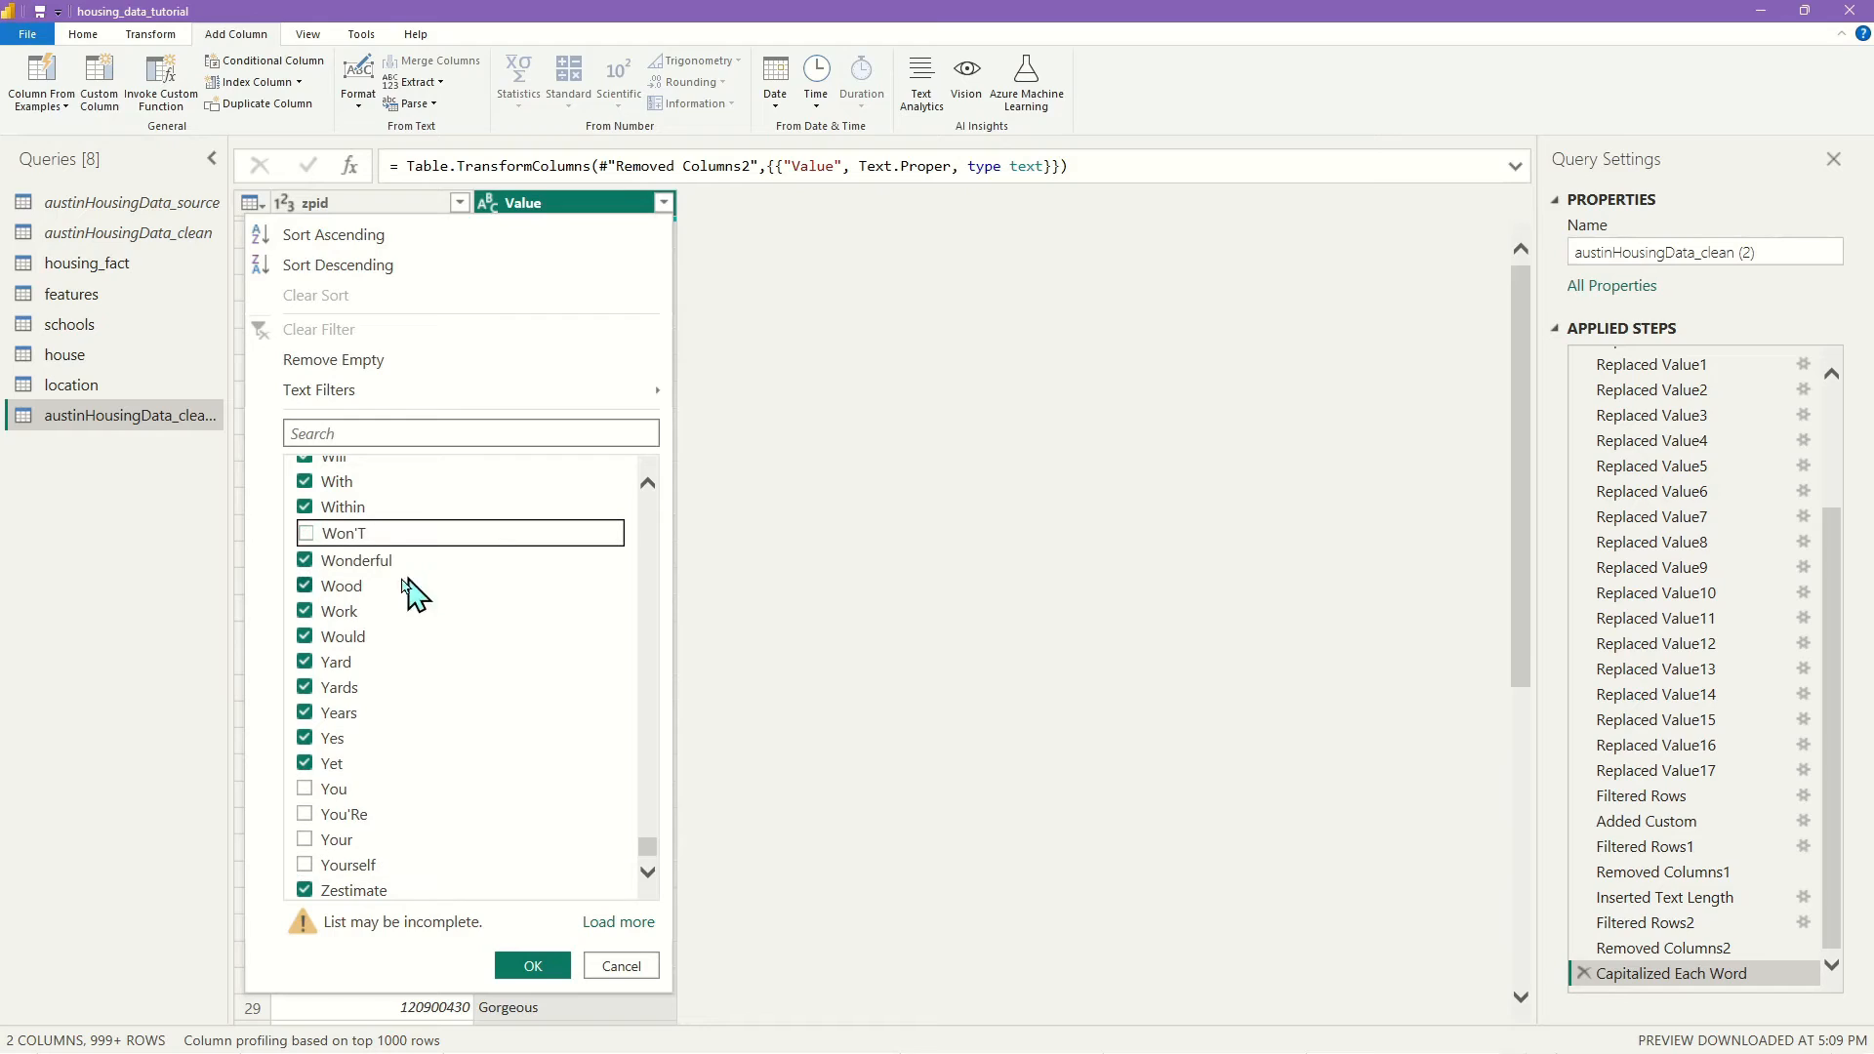
{"action": "left_click", "coordinate": [305, 482]}
{"action": "left_click", "coordinate": [305, 507]}
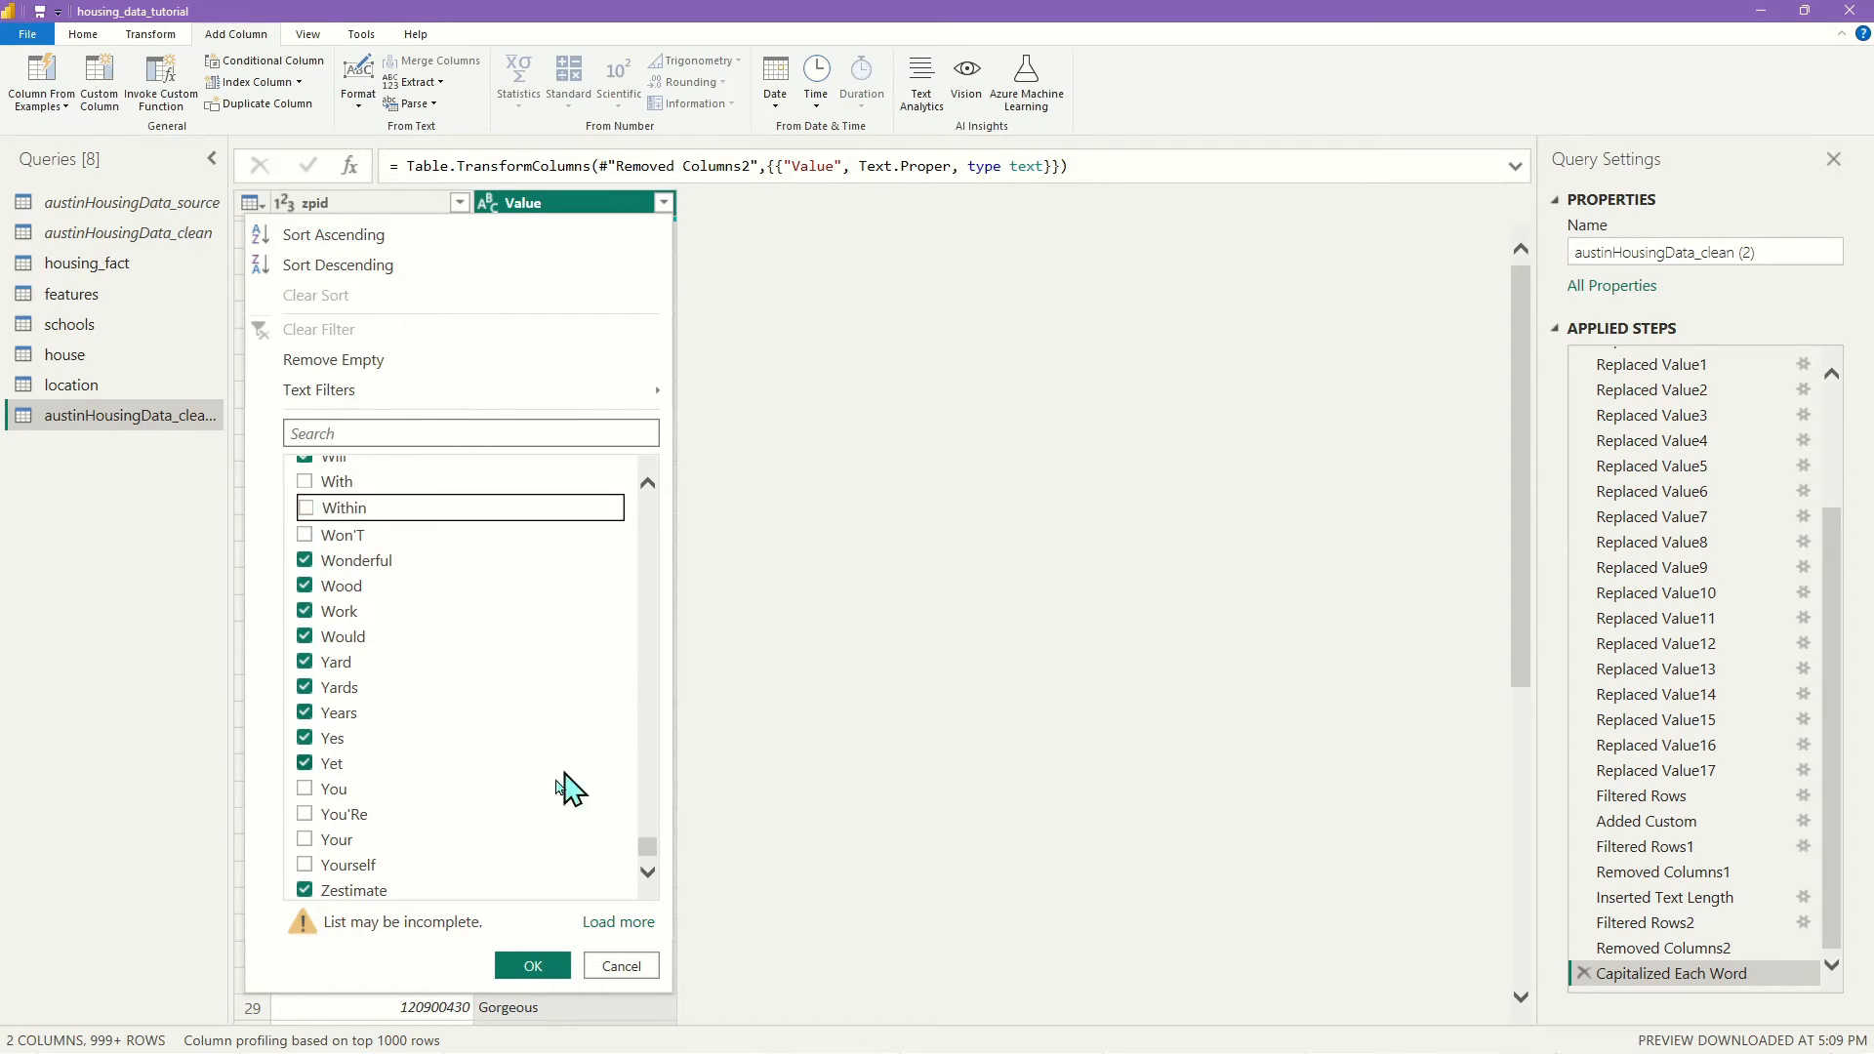
{"action": "left_click", "coordinate": [305, 637]}
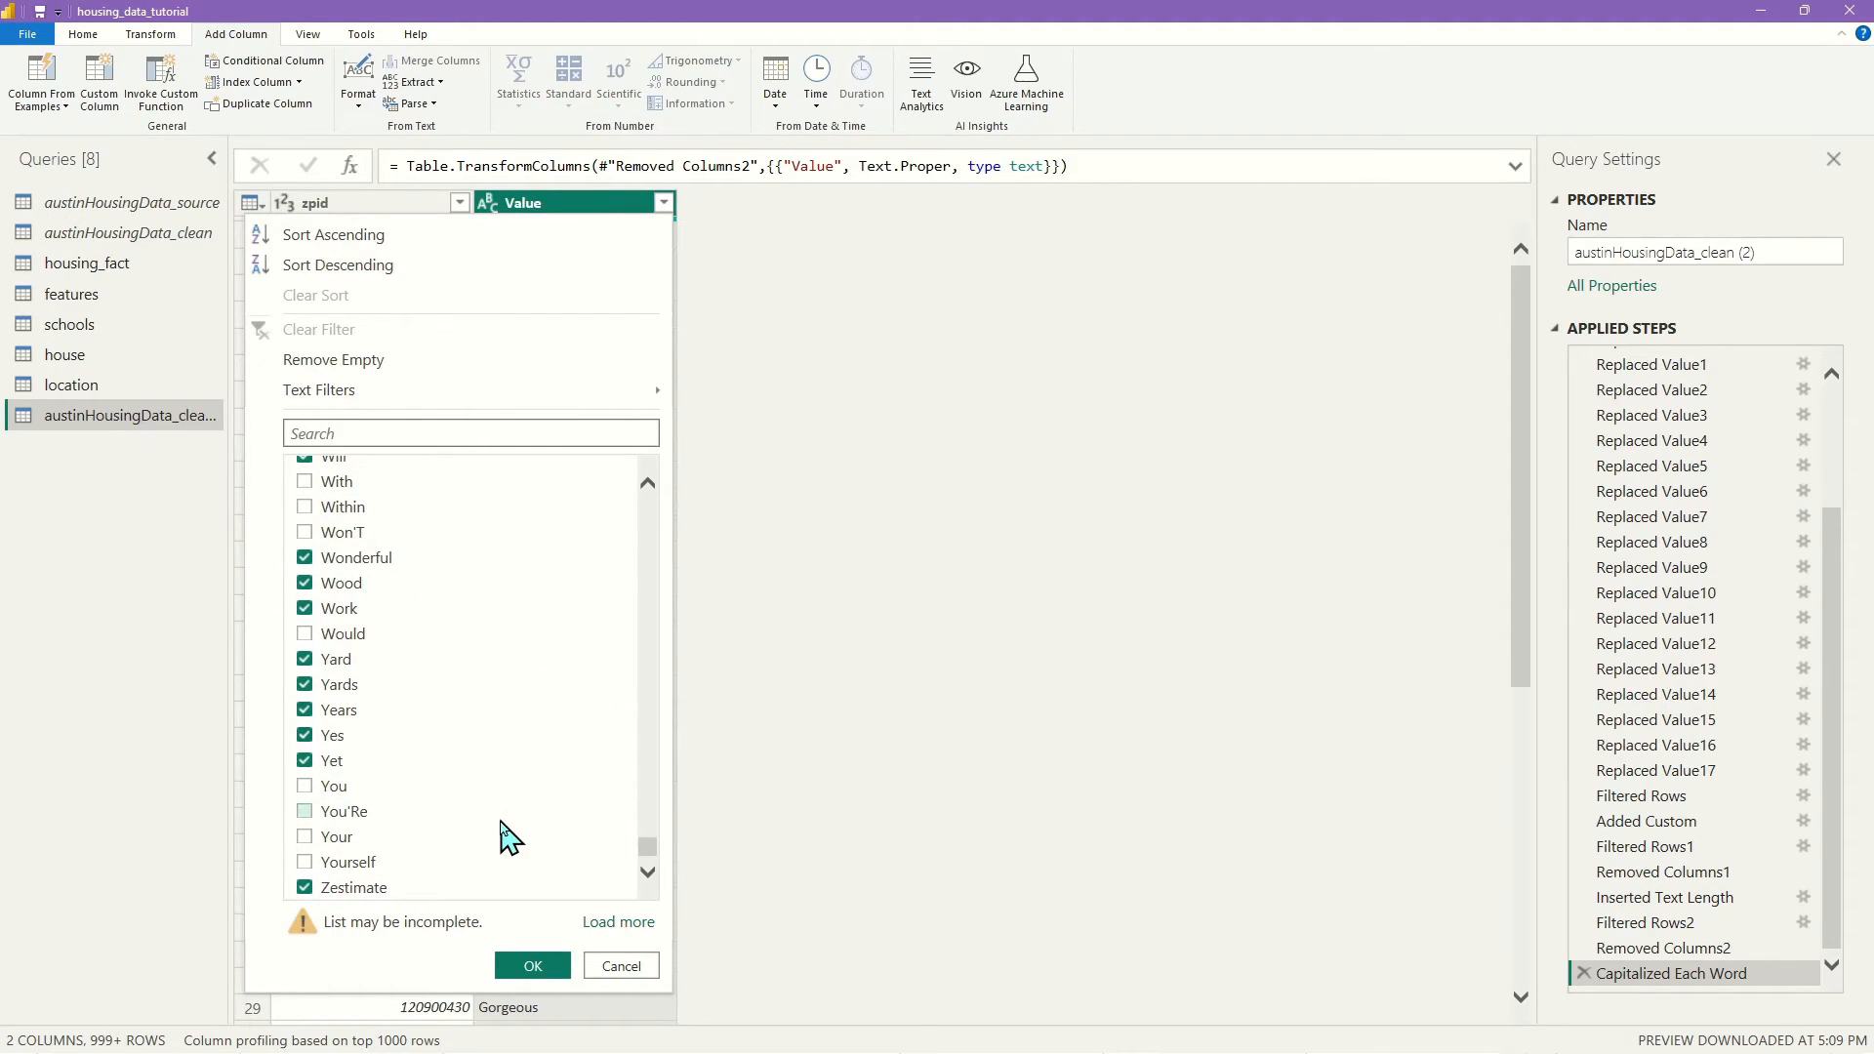
{"action": "scroll", "coordinate": [500, 839], "scroll_direction": "up", "scroll_amount": 6}
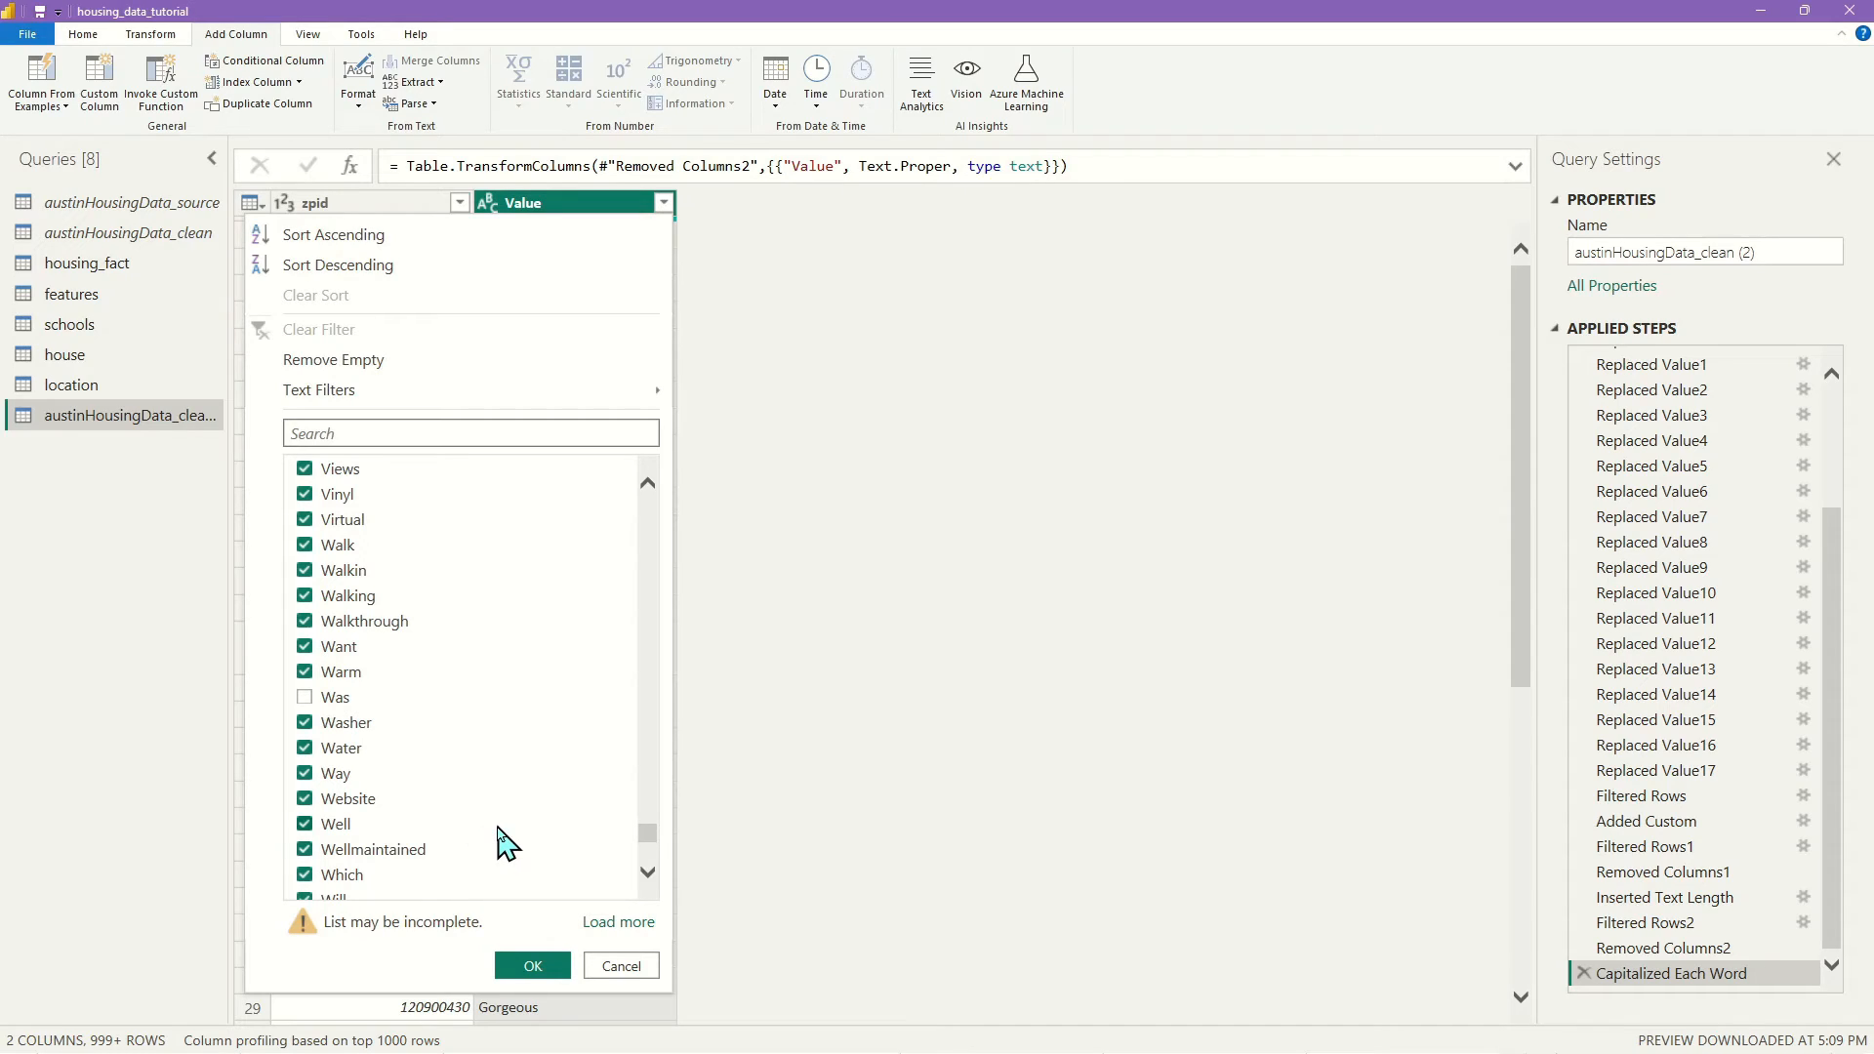
{"action": "scroll", "coordinate": [500, 840], "scroll_direction": "up", "scroll_amount": 3}
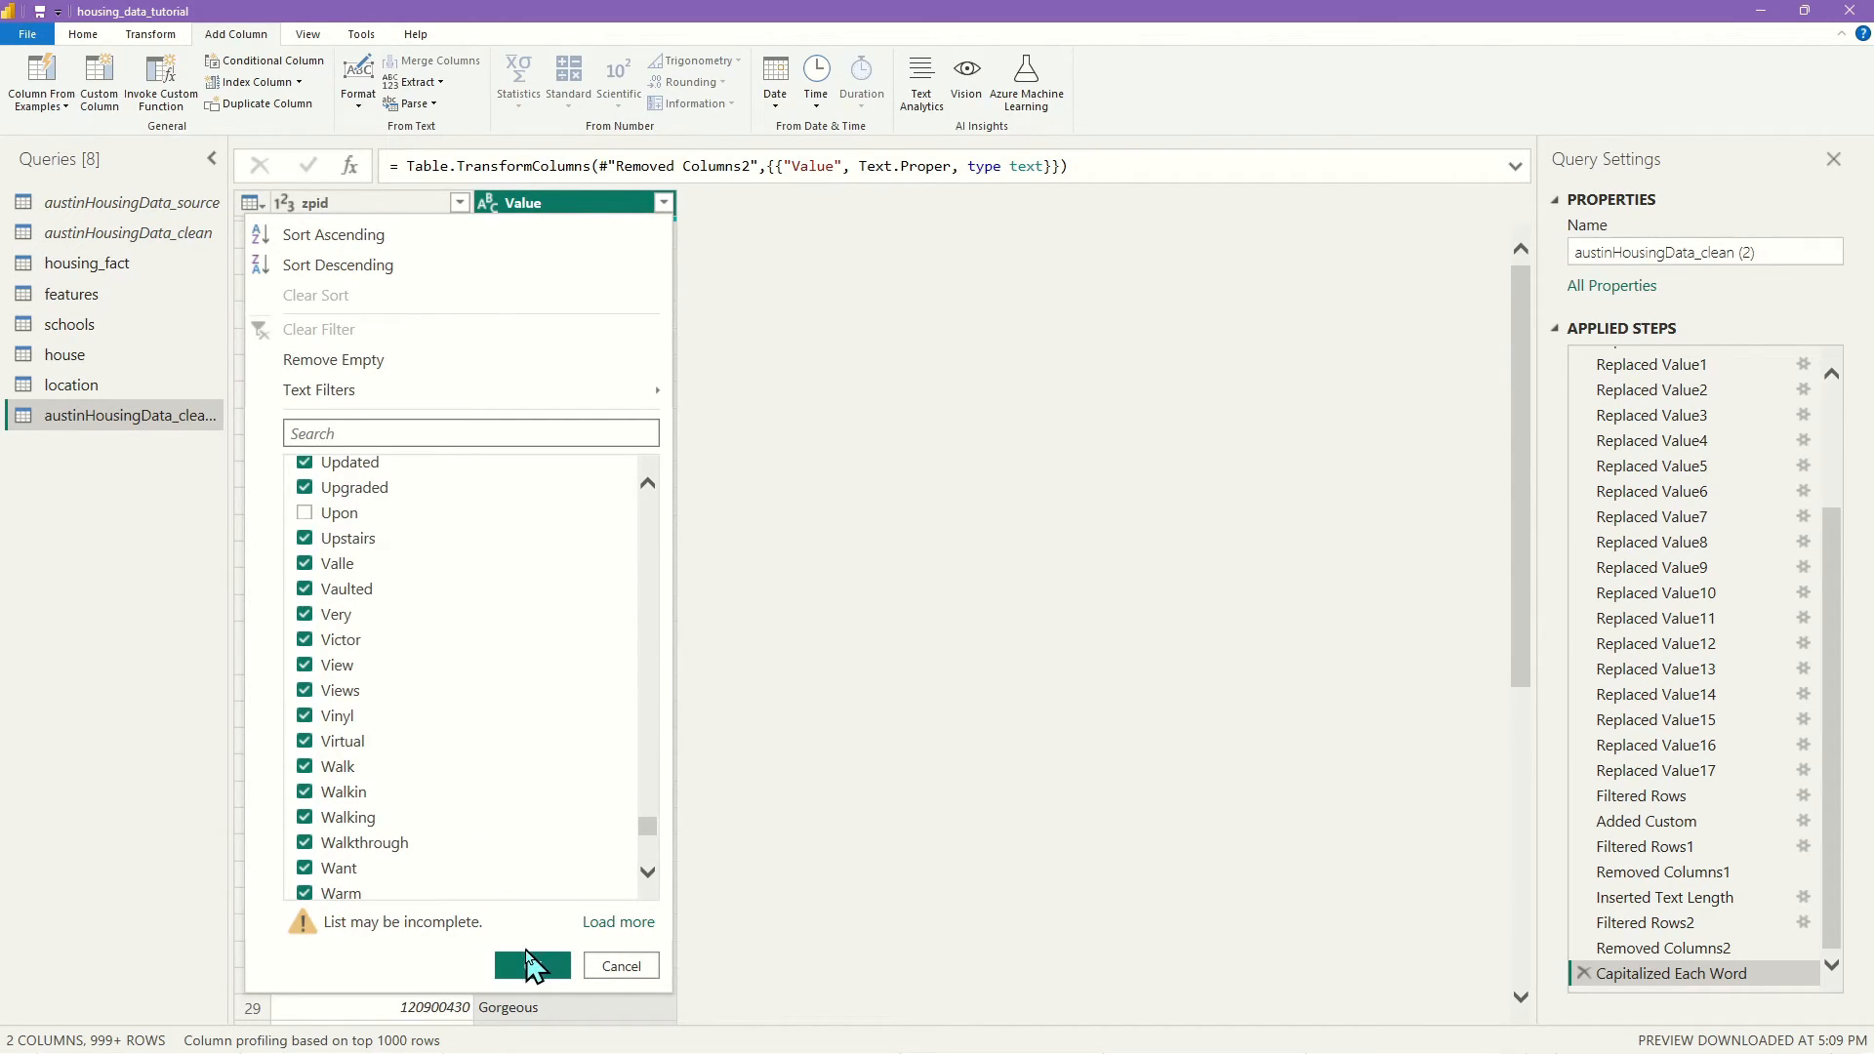
Apply the word filter, rename the query to 'description', and Close & Apply it into the model
{"action": "left_click", "coordinate": [532, 966]}
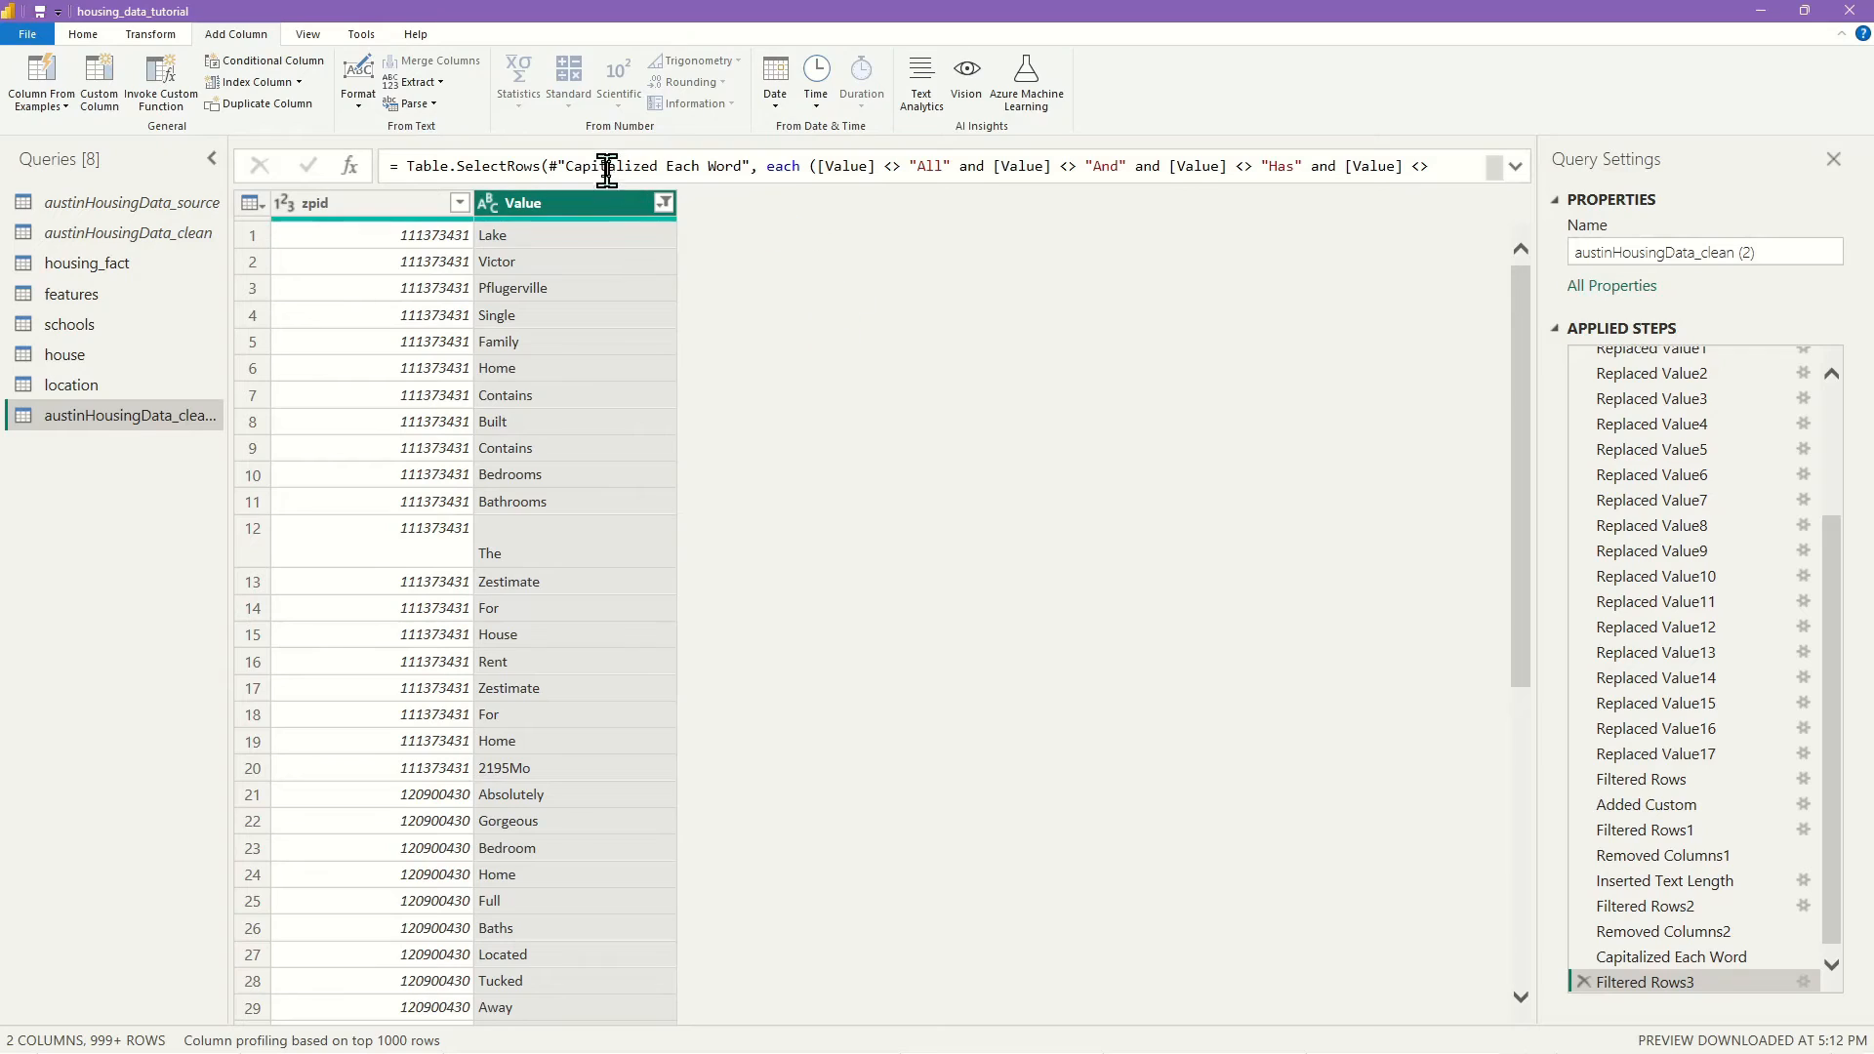
{"action": "left_click", "coordinate": [83, 35]}
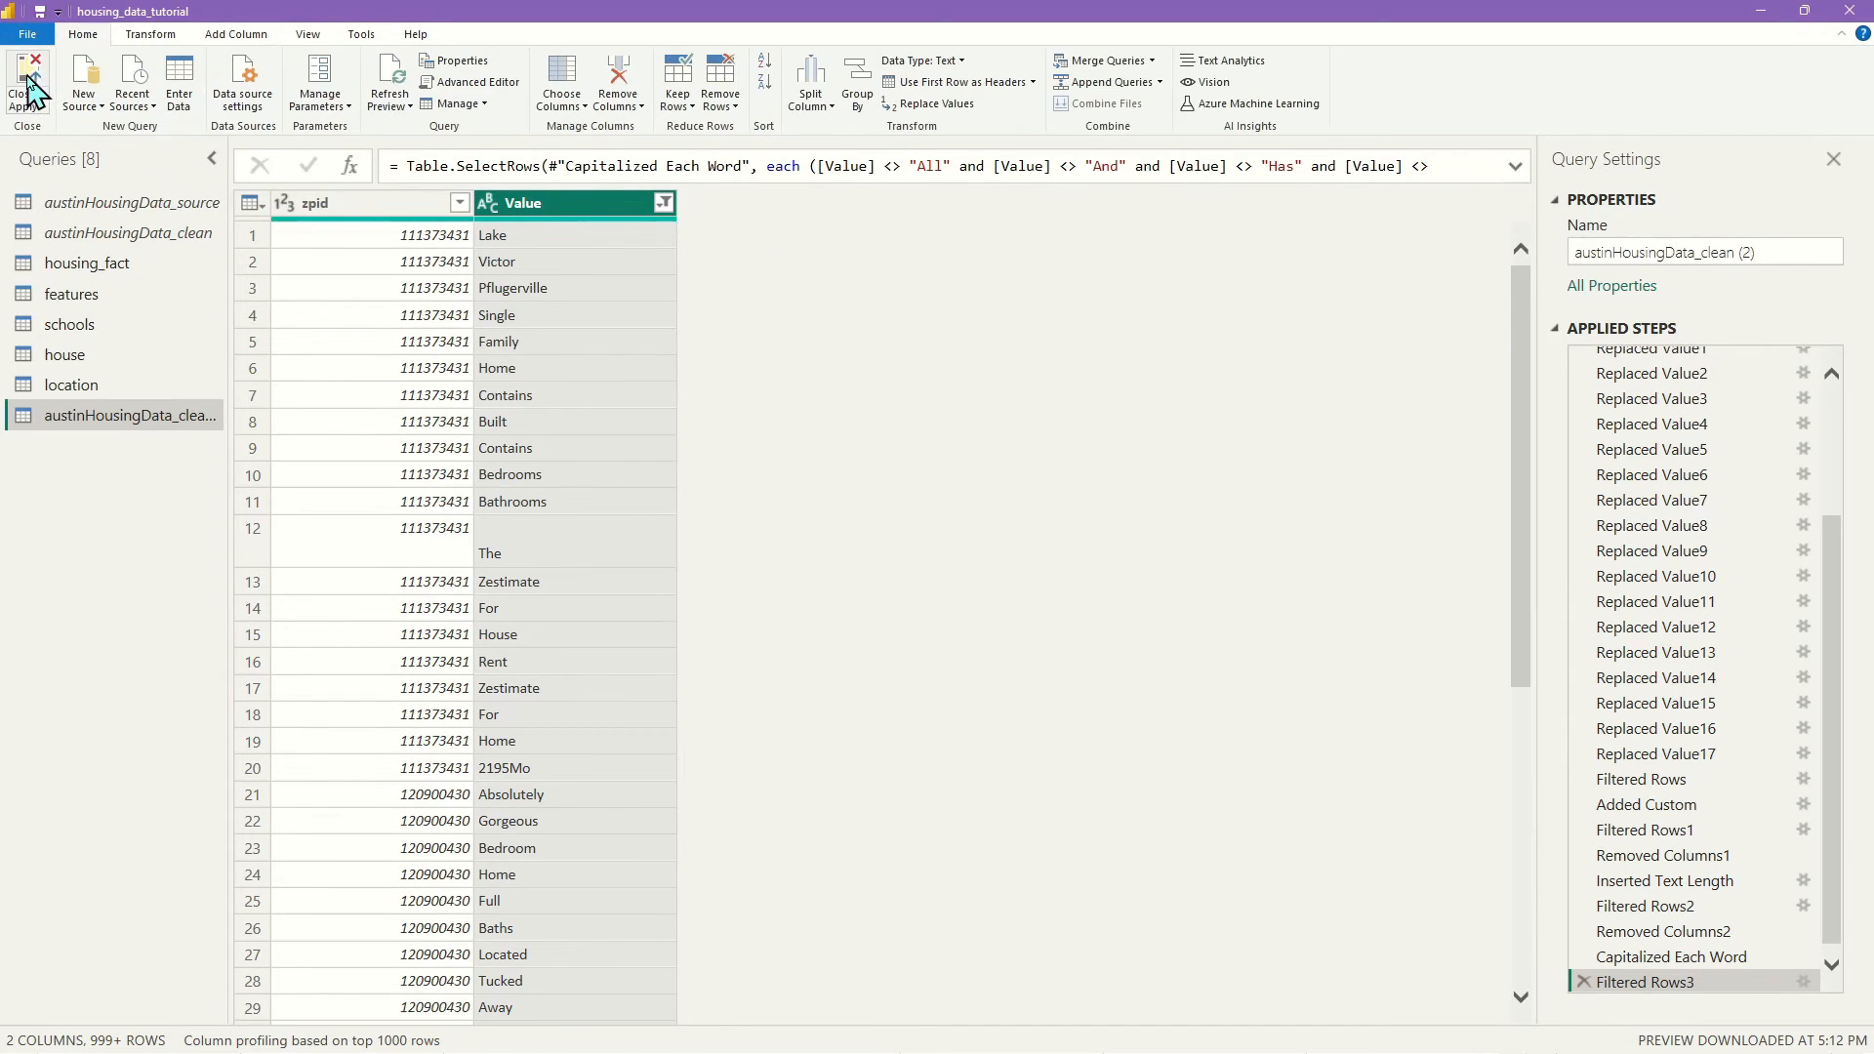
{"action": "double_click", "coordinate": [122, 417]}
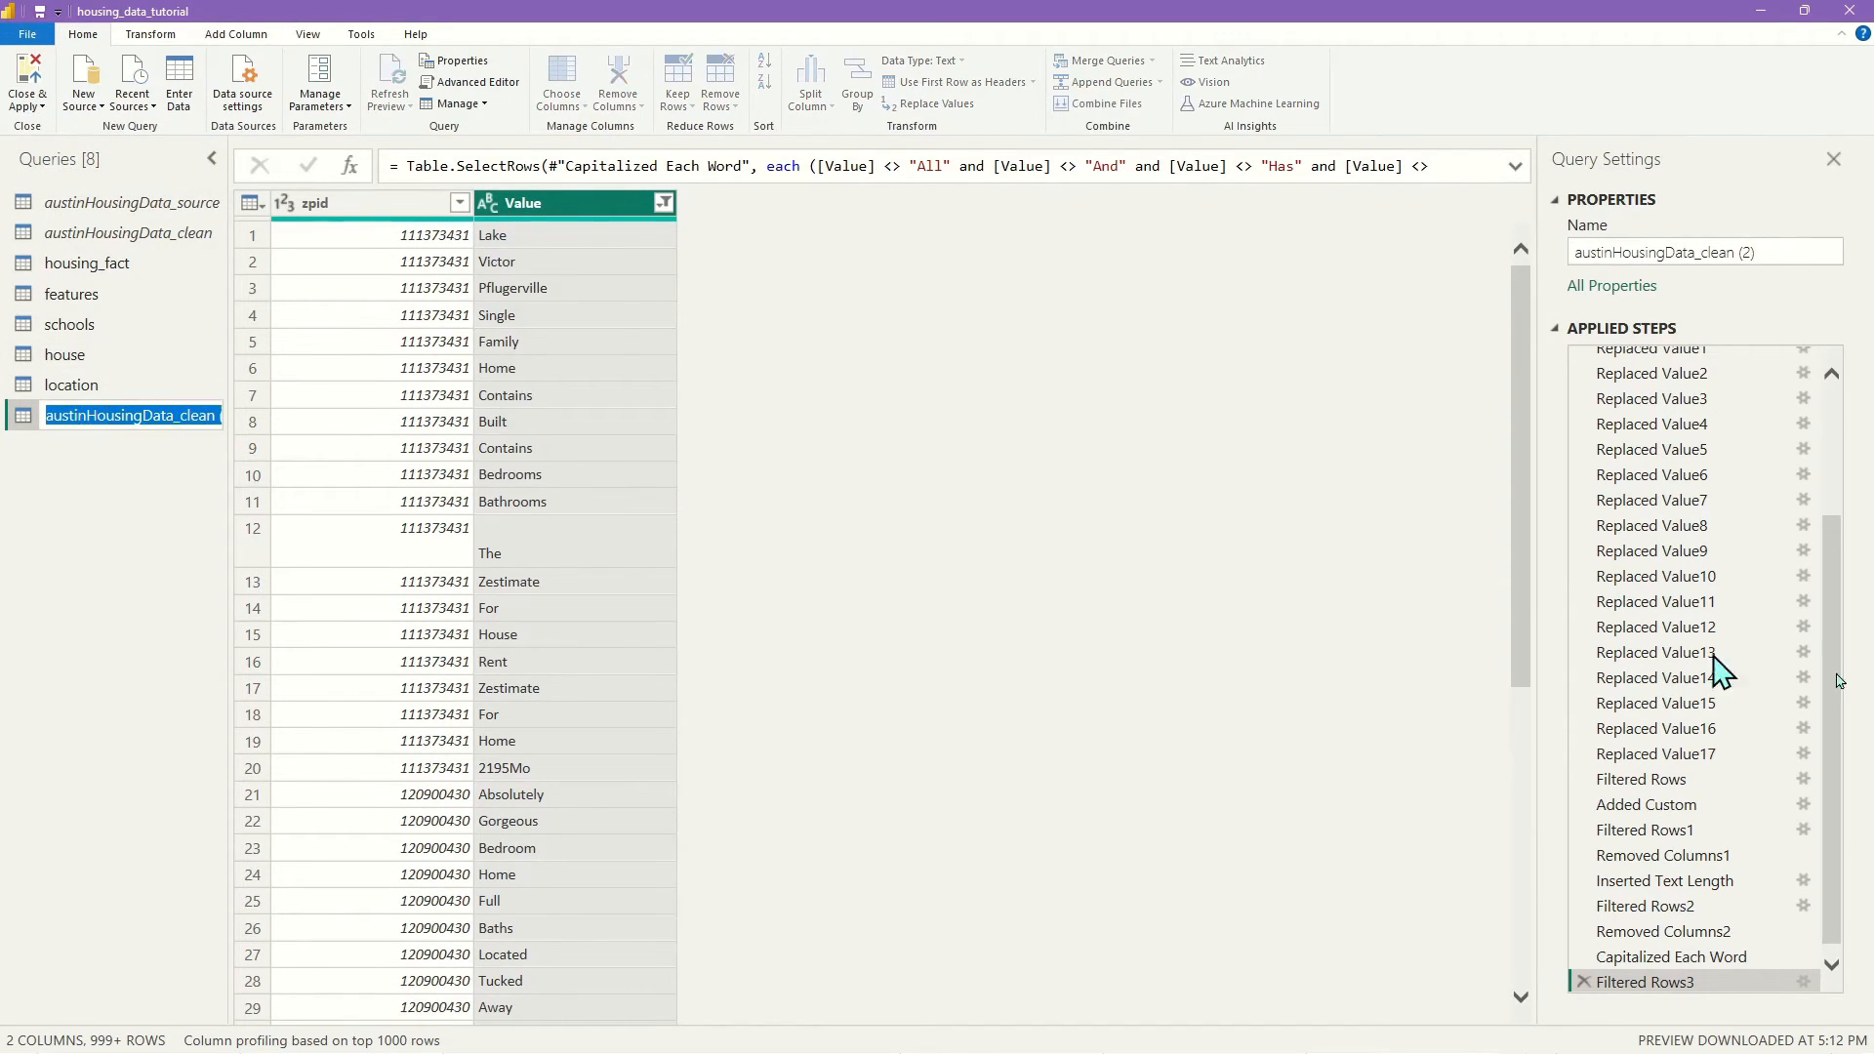
{"action": "type", "text": "description"}
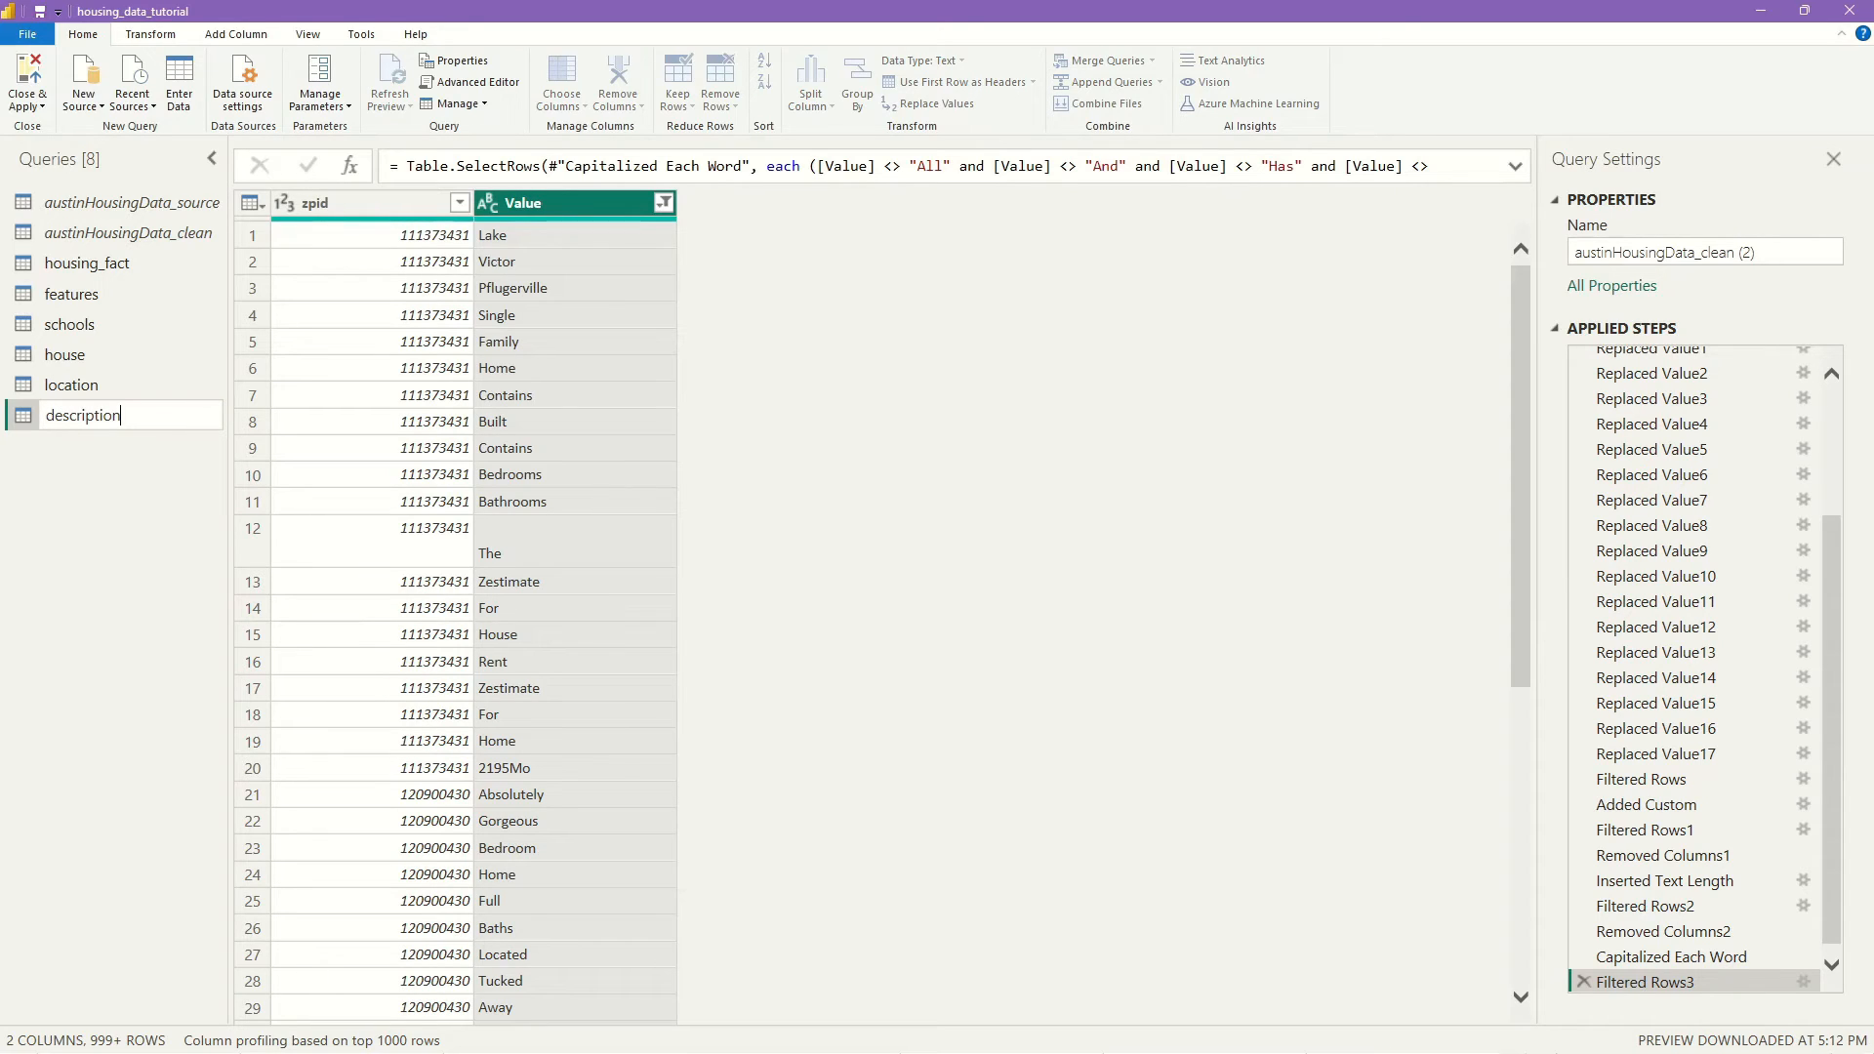
{"action": "key", "text": "Return"}
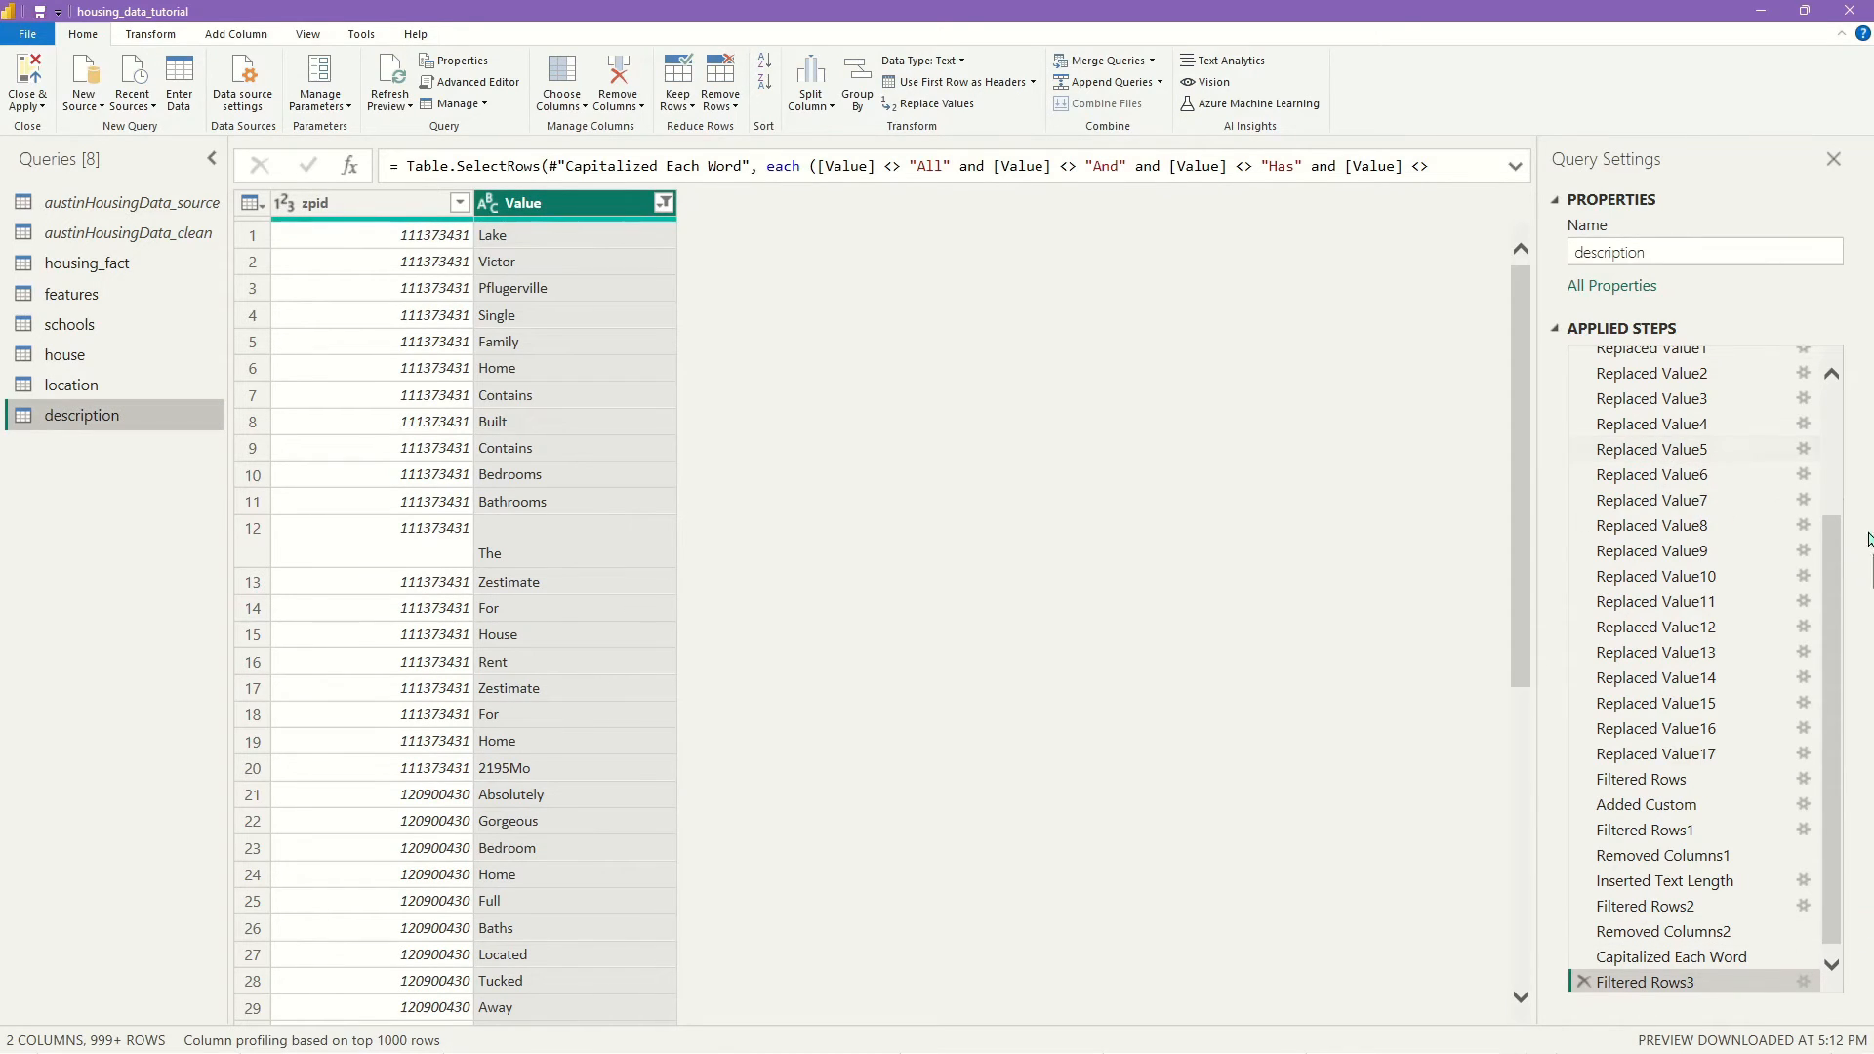
{"action": "left_click", "coordinate": [29, 76]}
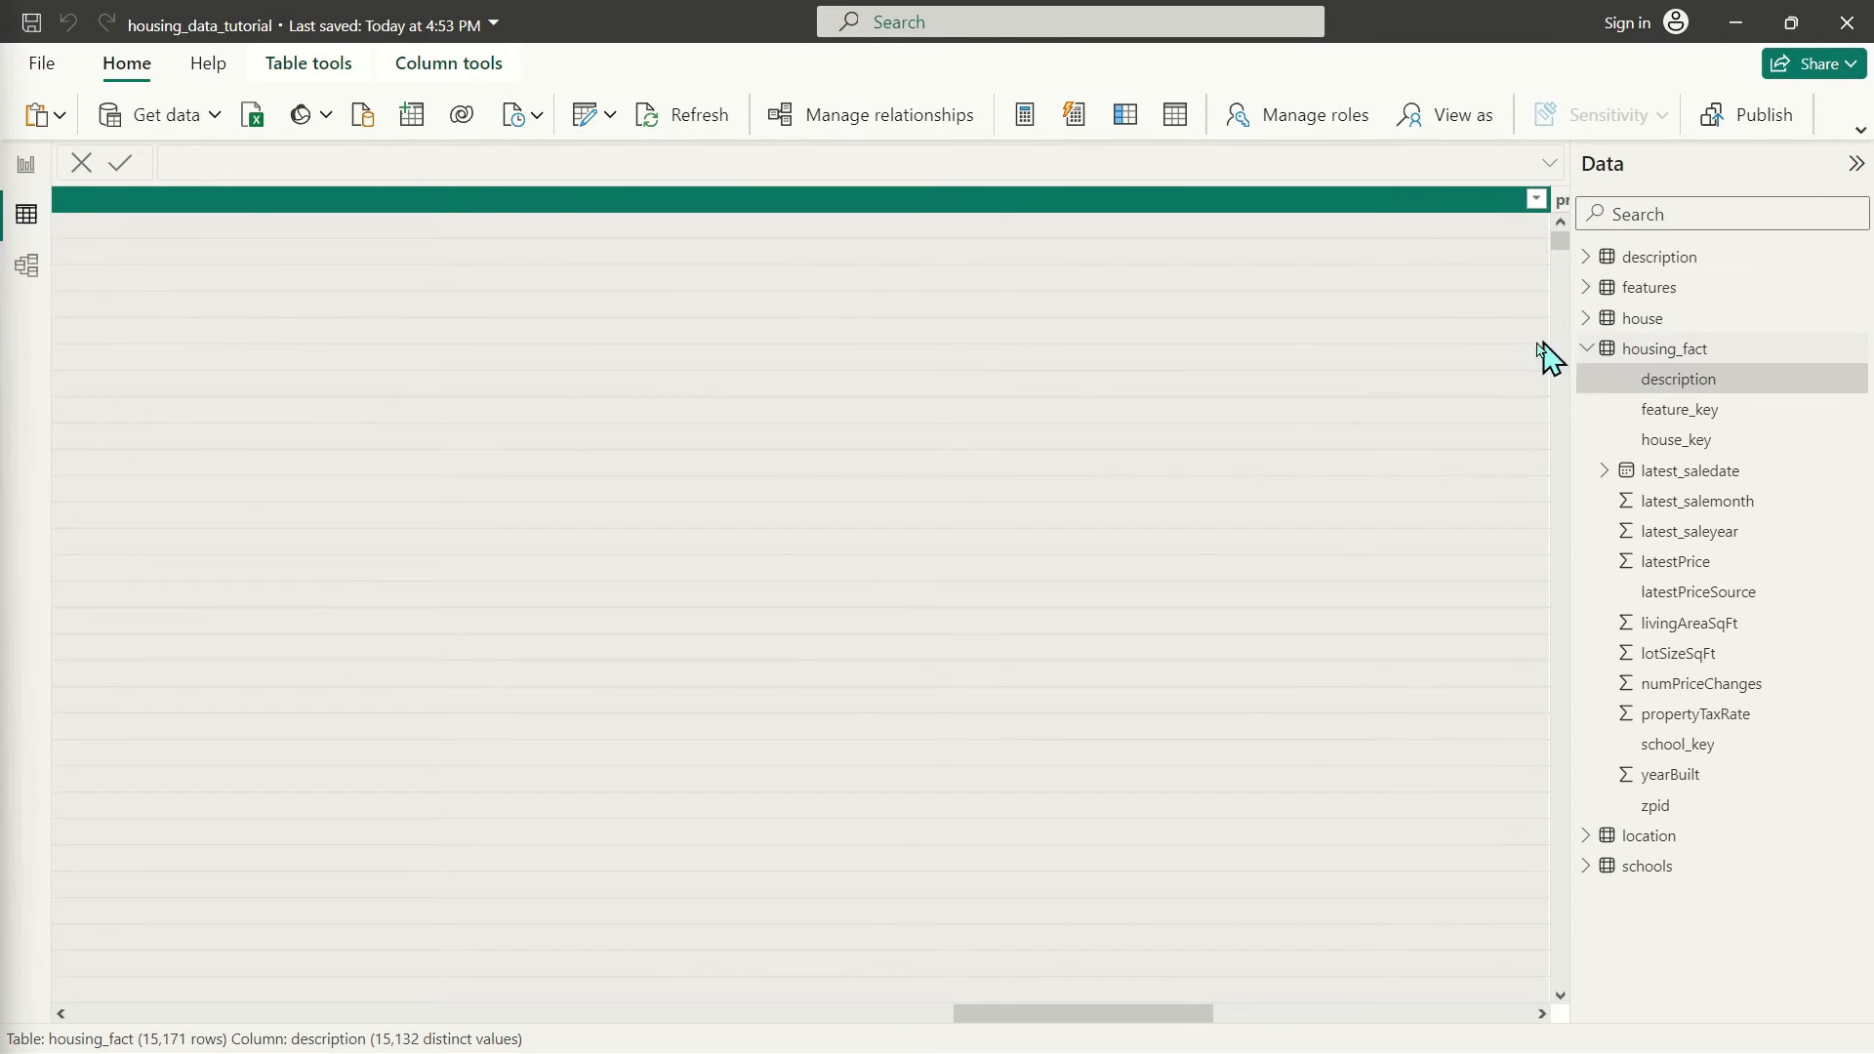
Inspect the new description table's rows in Table view
{"action": "left_click", "coordinate": [1595, 351]}
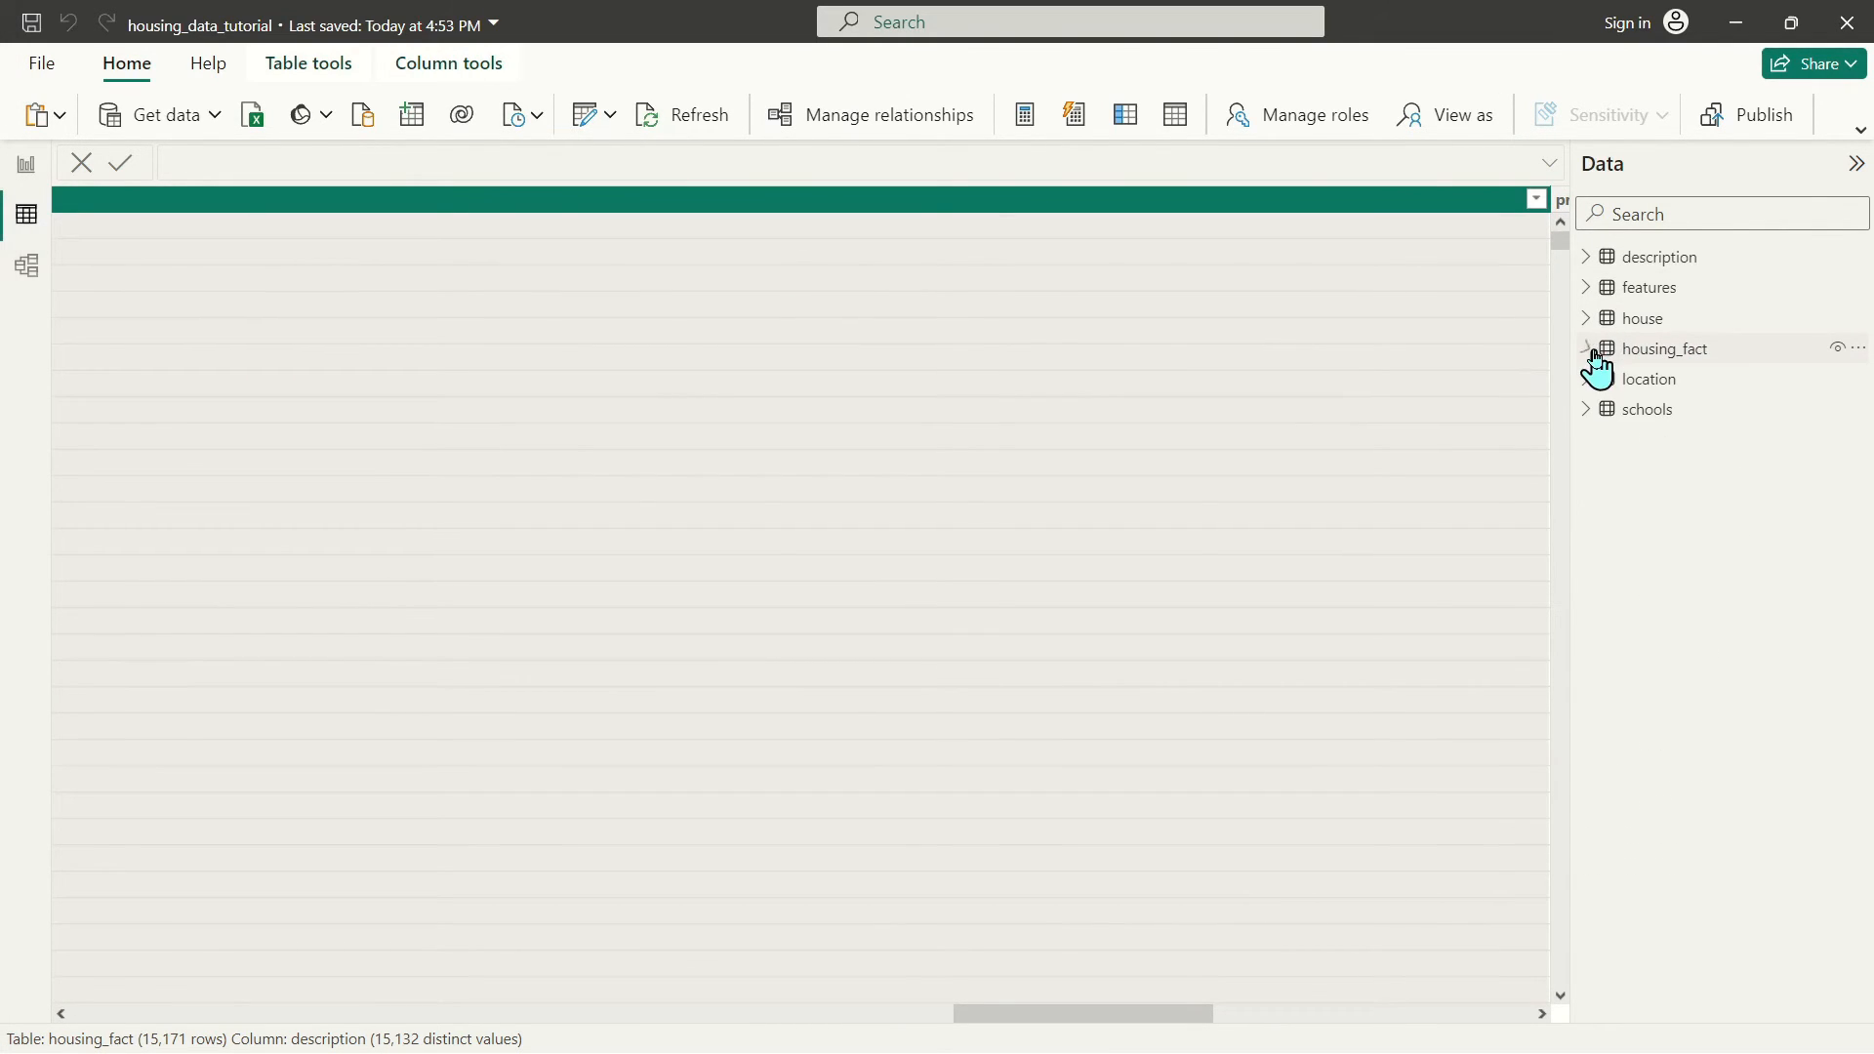
{"action": "left_click", "coordinate": [1650, 259]}
{"action": "scroll", "coordinate": [146, 459], "scroll_direction": "down", "scroll_amount": 20}
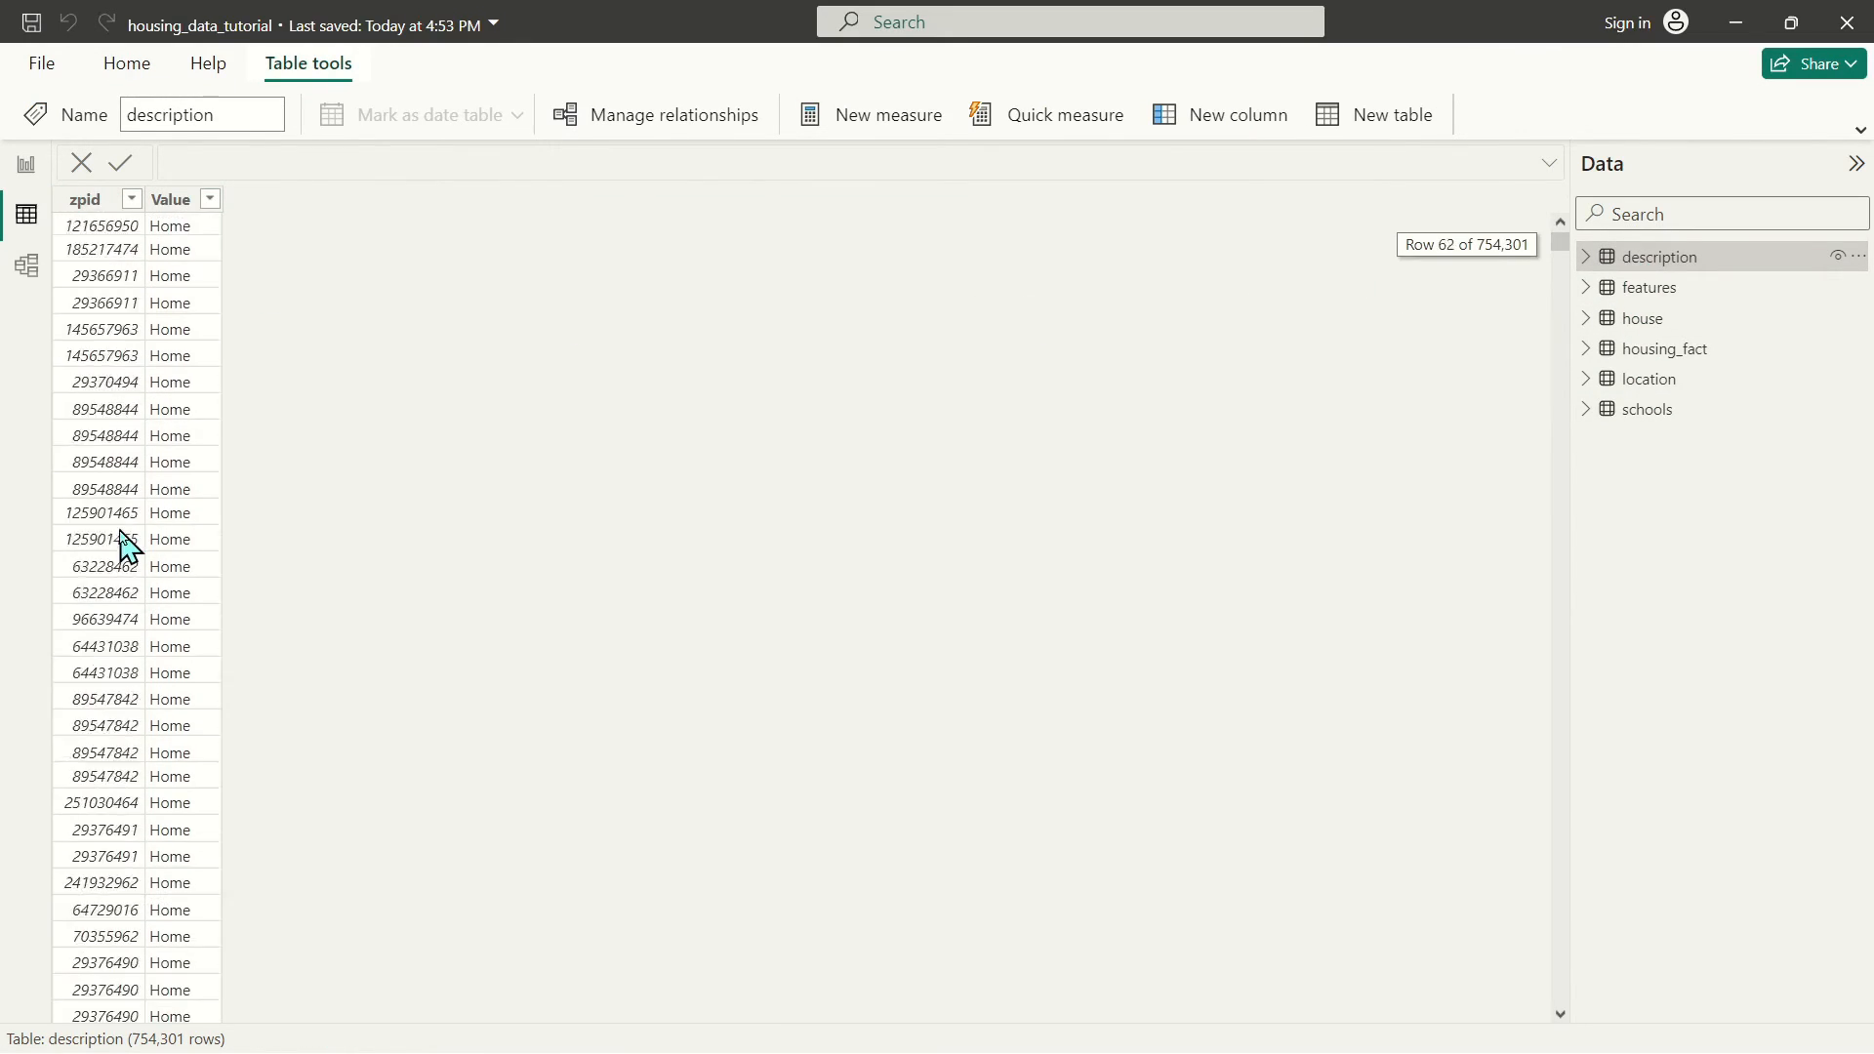
{"action": "scroll", "coordinate": [147, 572], "scroll_direction": "up", "scroll_amount": 20}
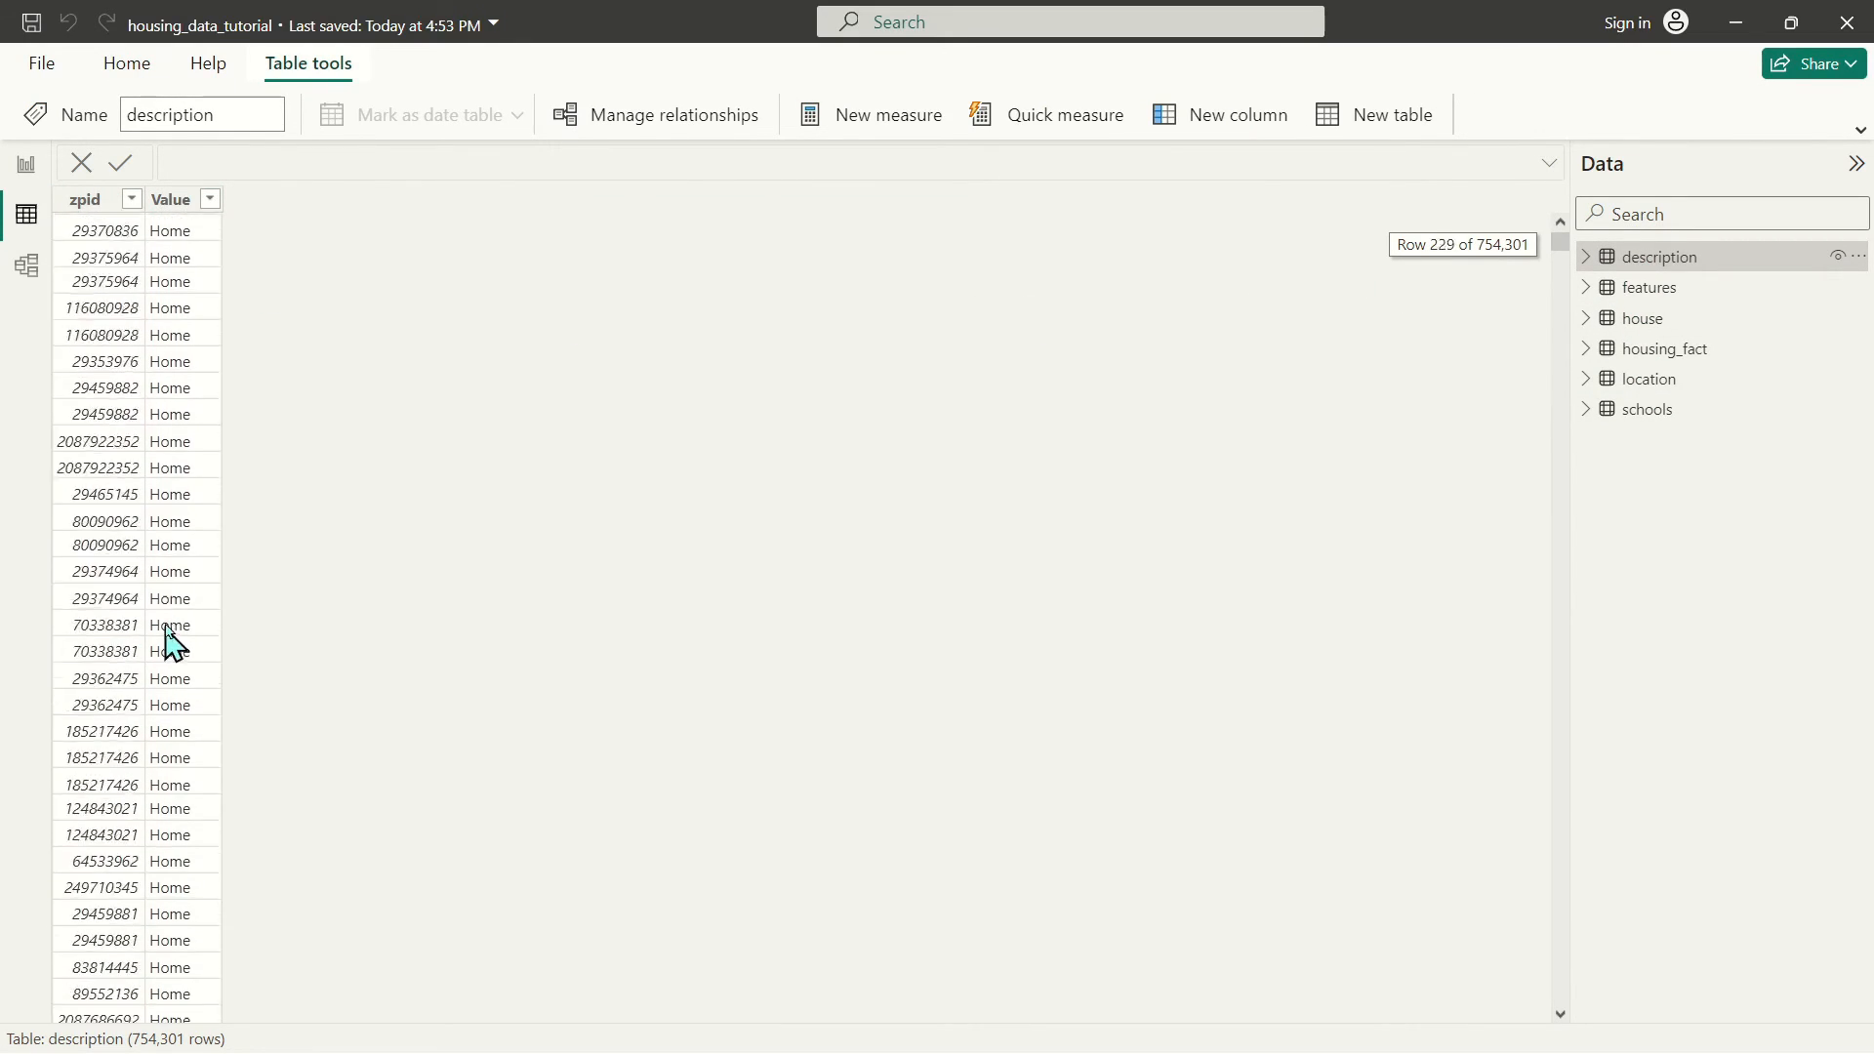
Remove the description column from the housing_fact query and reload the model
{"action": "left_click", "coordinate": [27, 164]}
{"action": "left_click", "coordinate": [633, 117]}
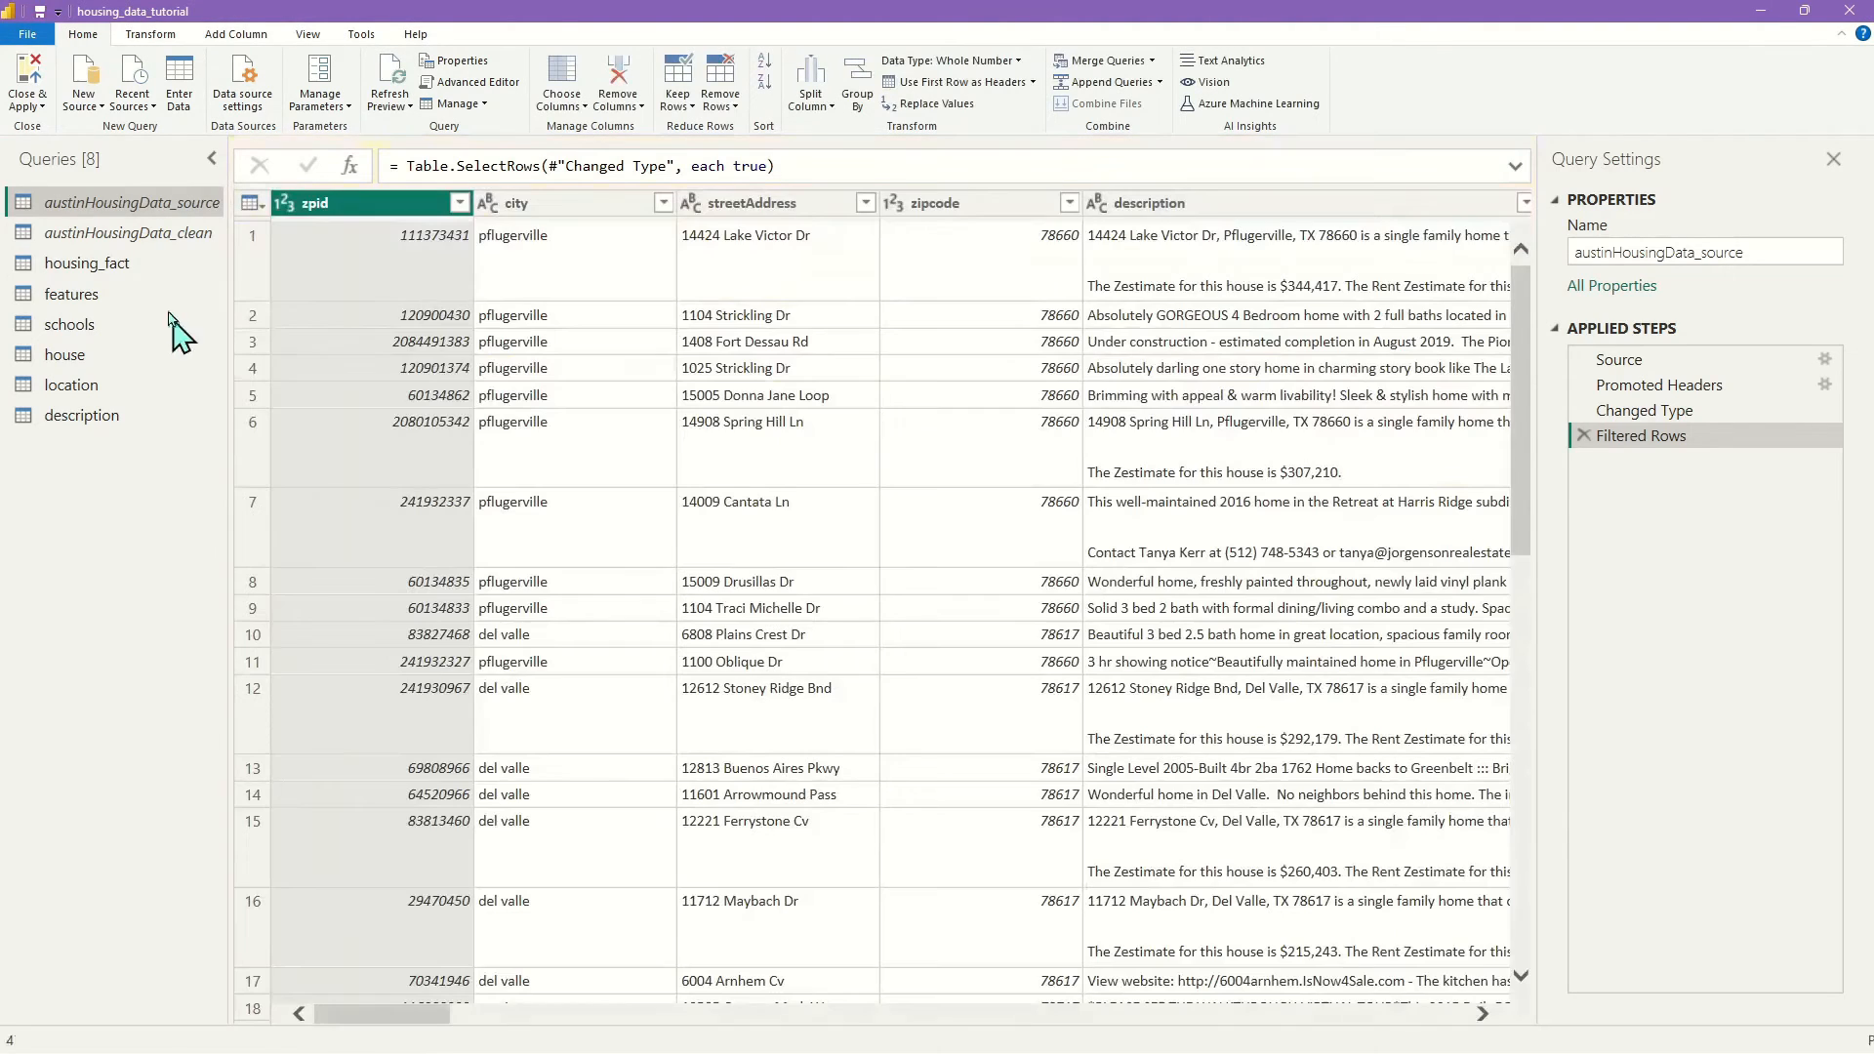
{"action": "left_click", "coordinate": [119, 264]}
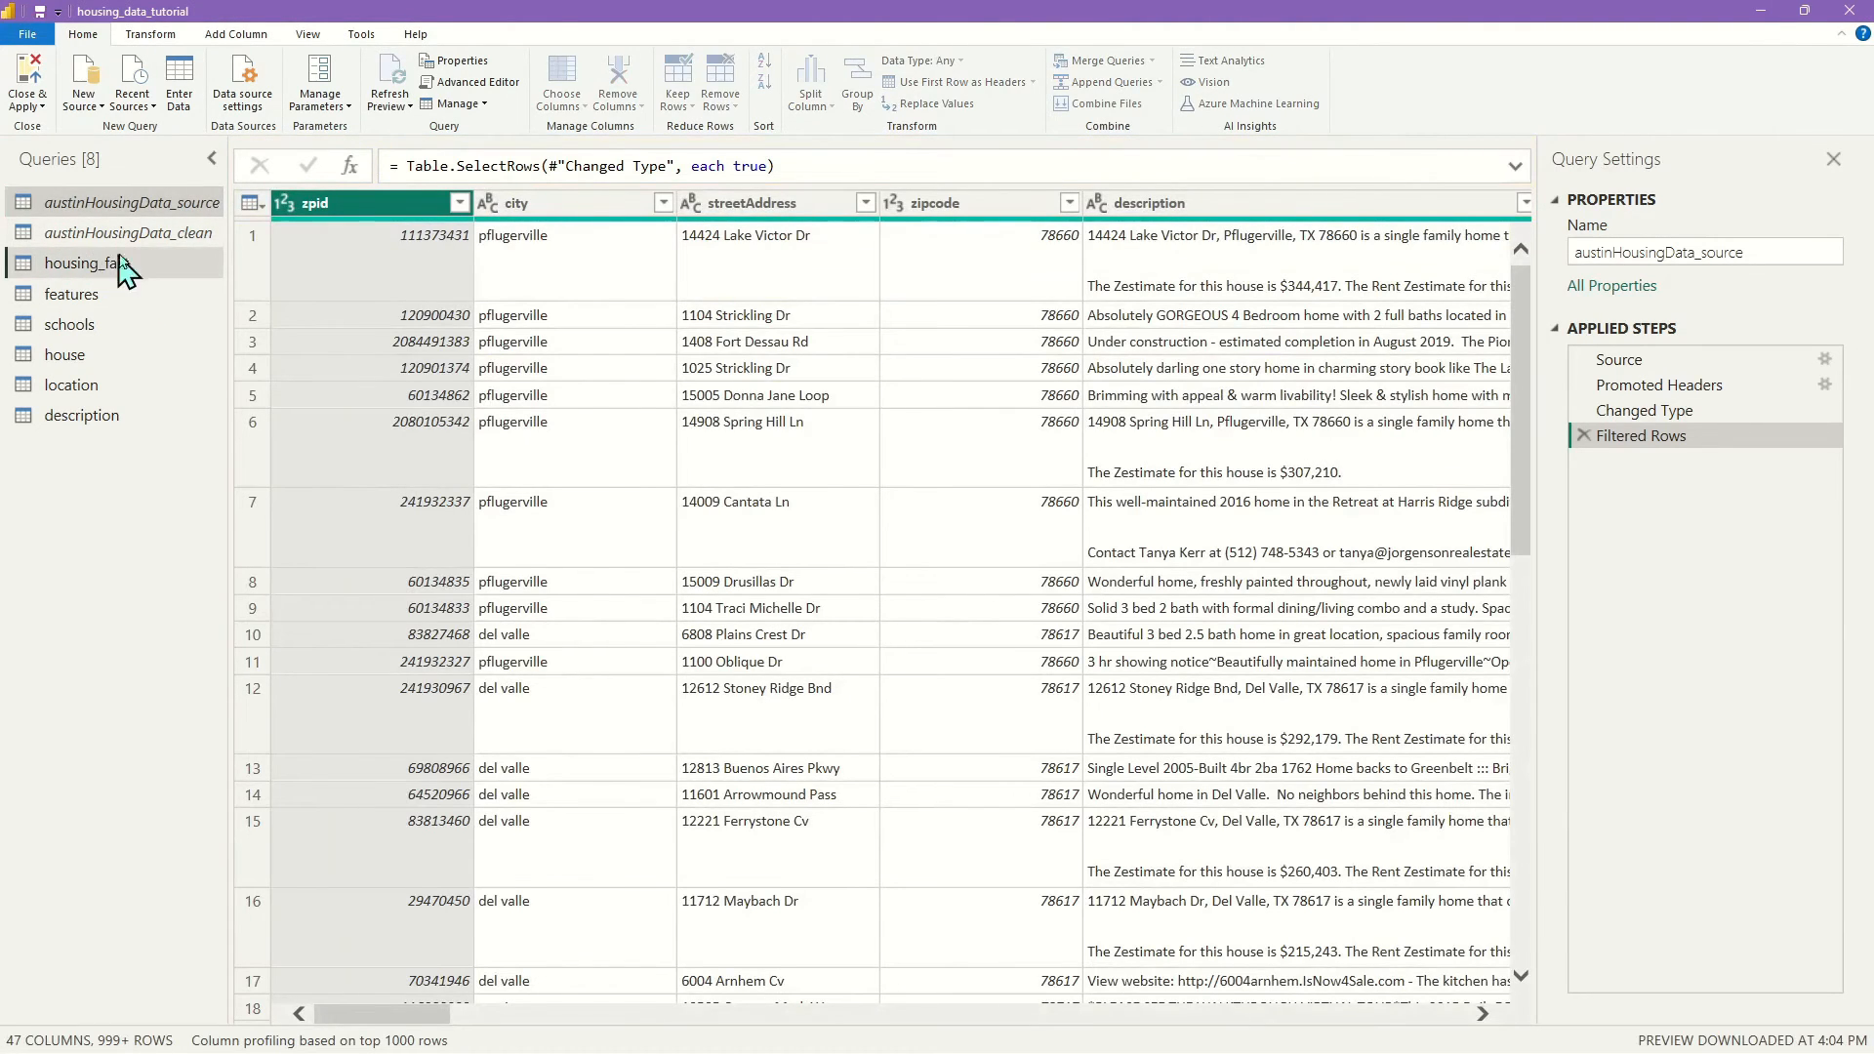
{"action": "right_click", "coordinate": [653, 204]}
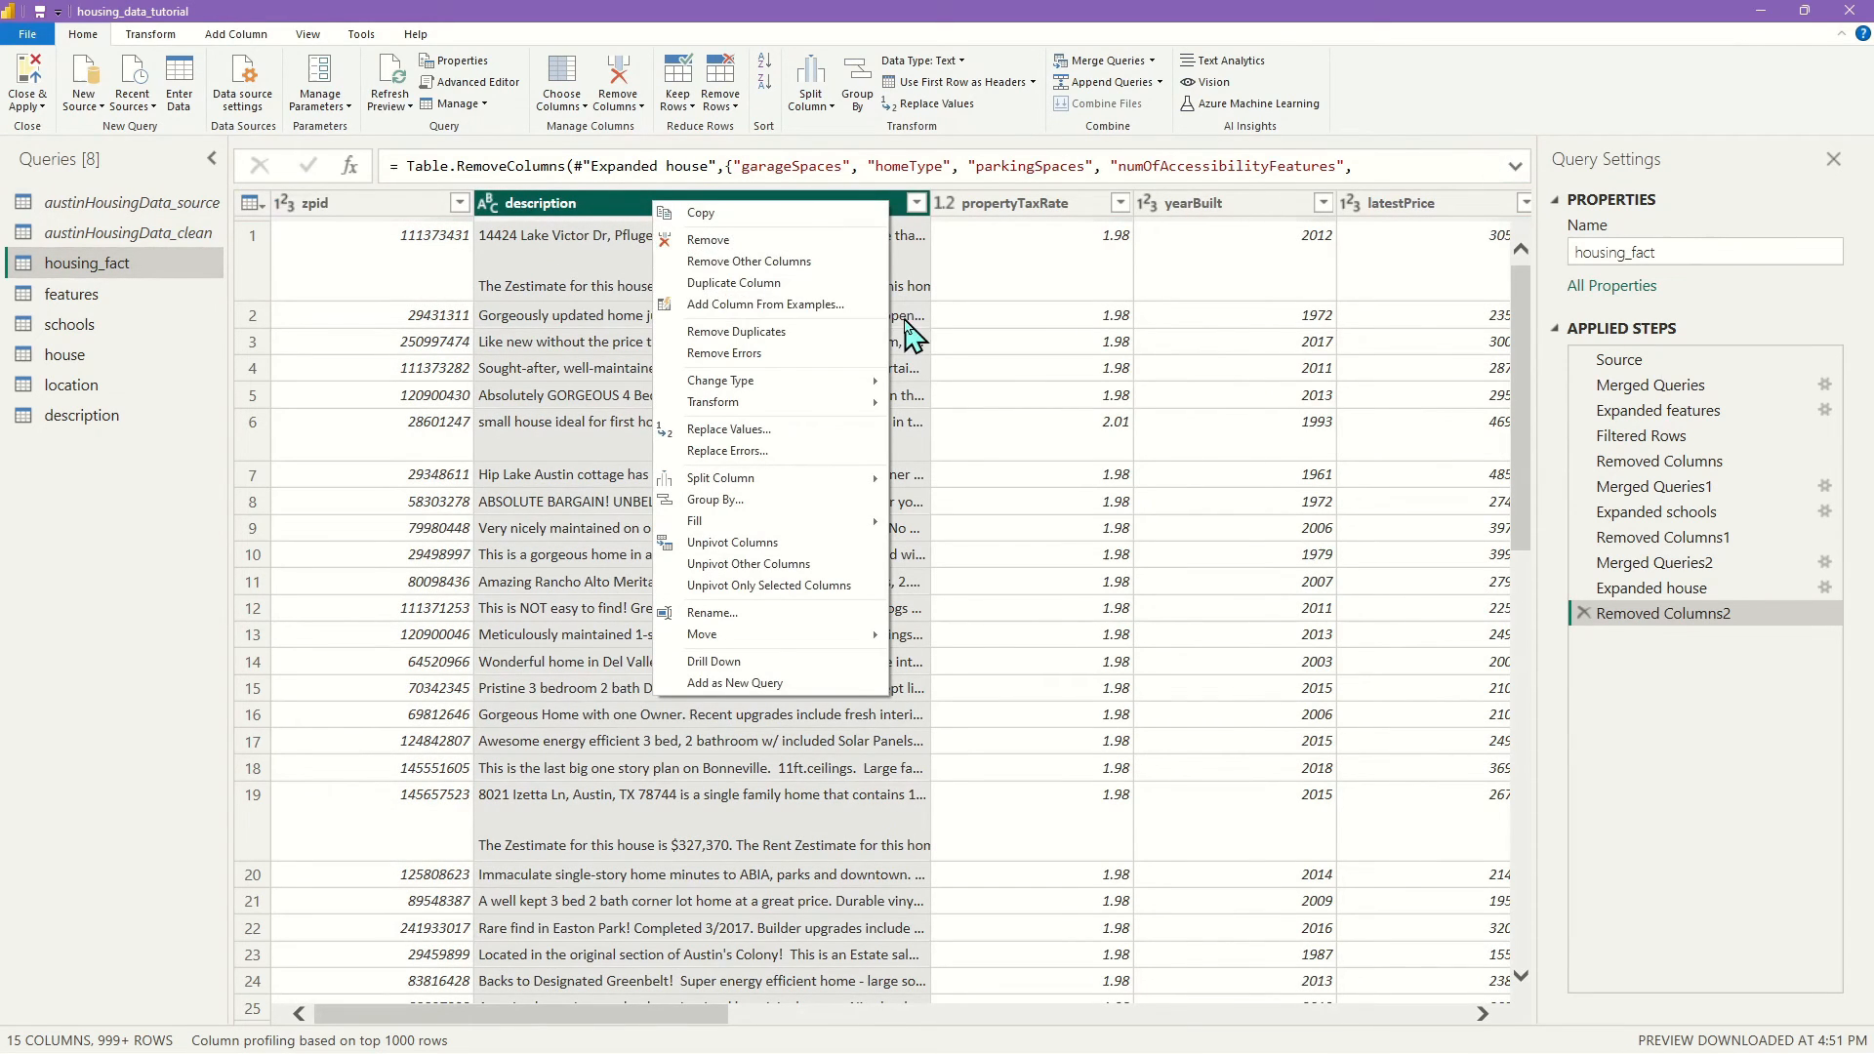
{"action": "left_click", "coordinate": [765, 240]}
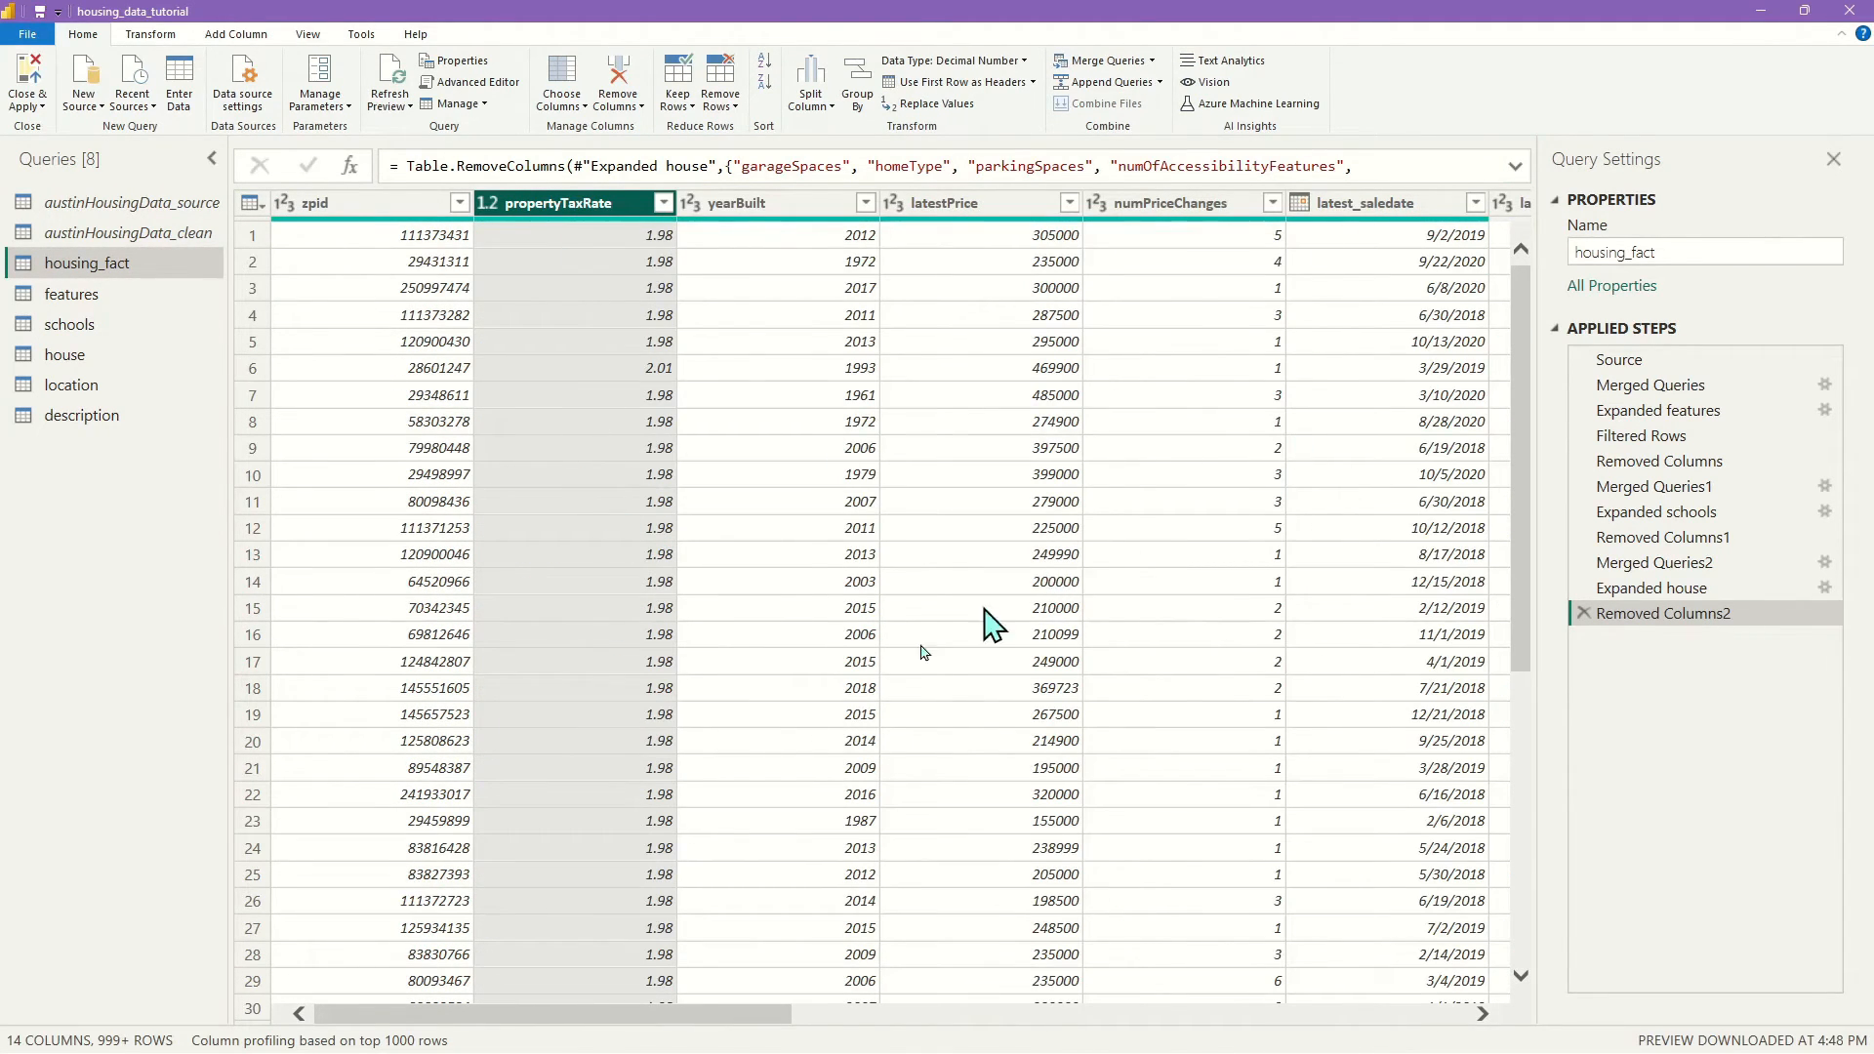
{"action": "left_click", "coordinate": [27, 78]}
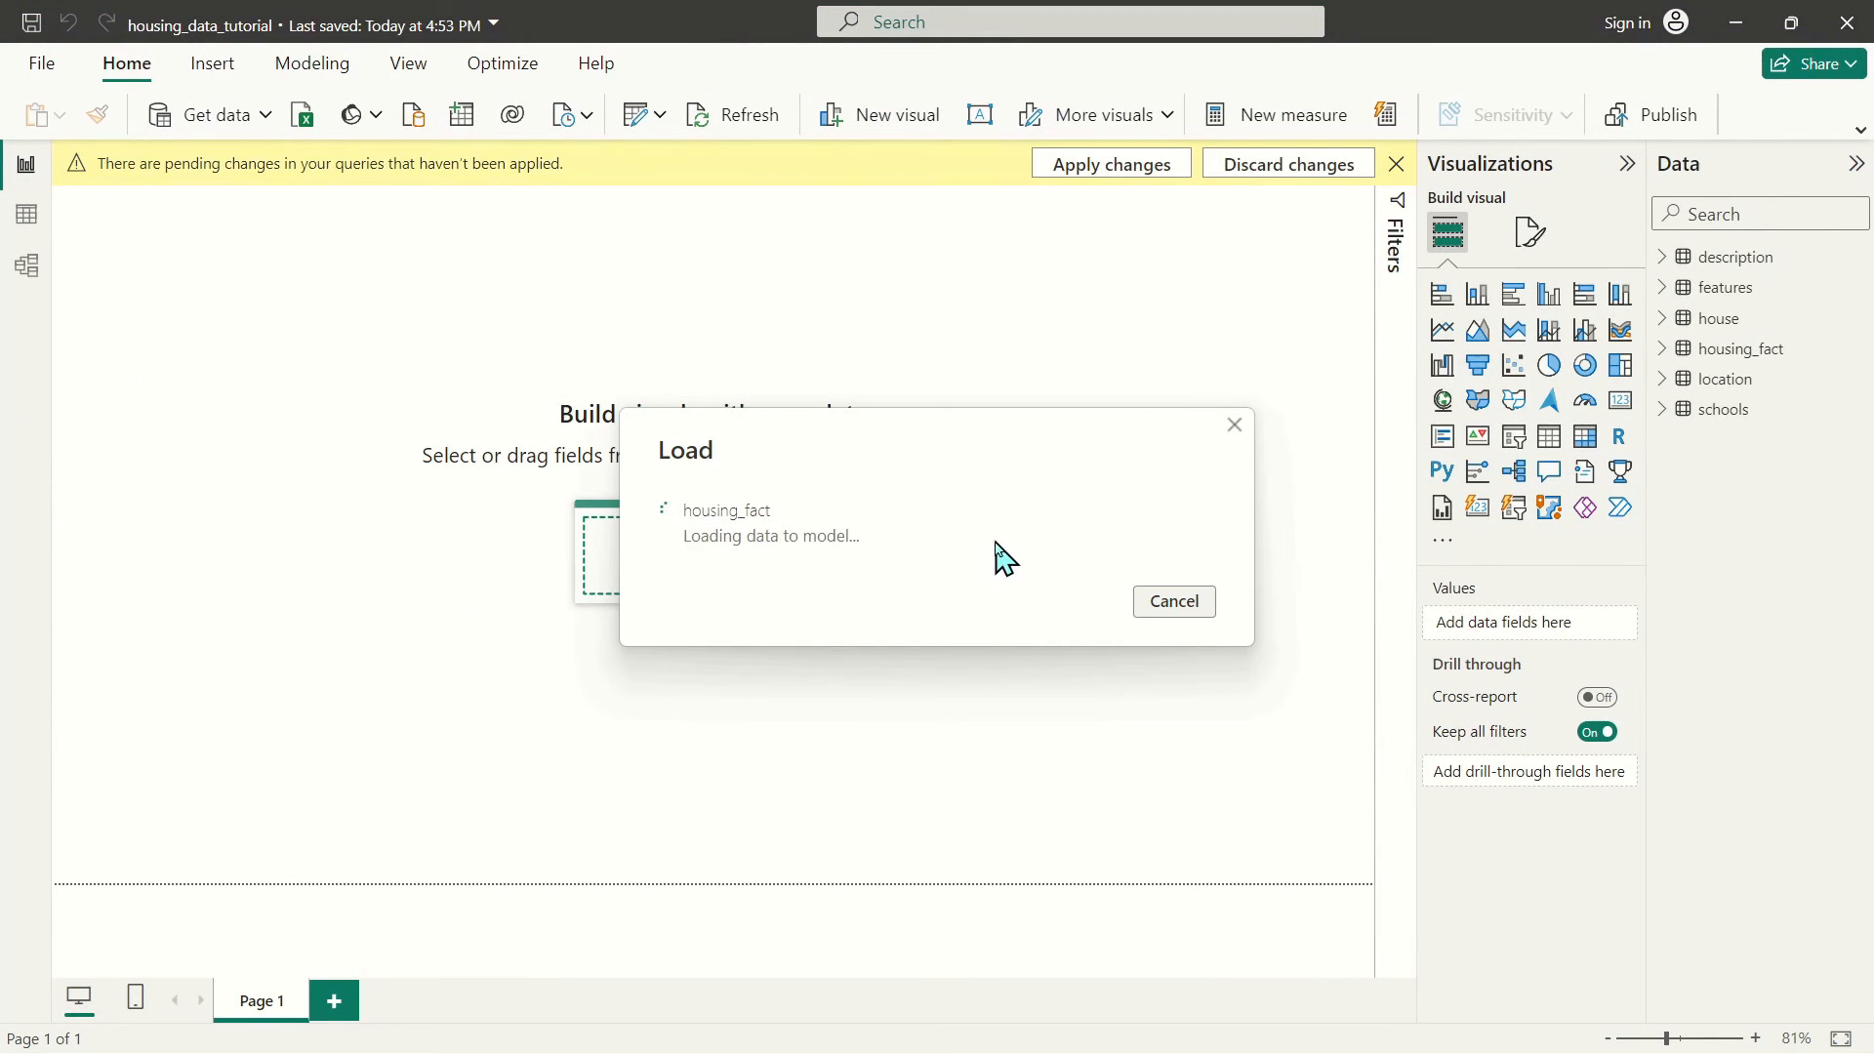
In Model view, move the location card aside and place description under housing_fact
{"action": "left_click", "coordinate": [26, 265]}
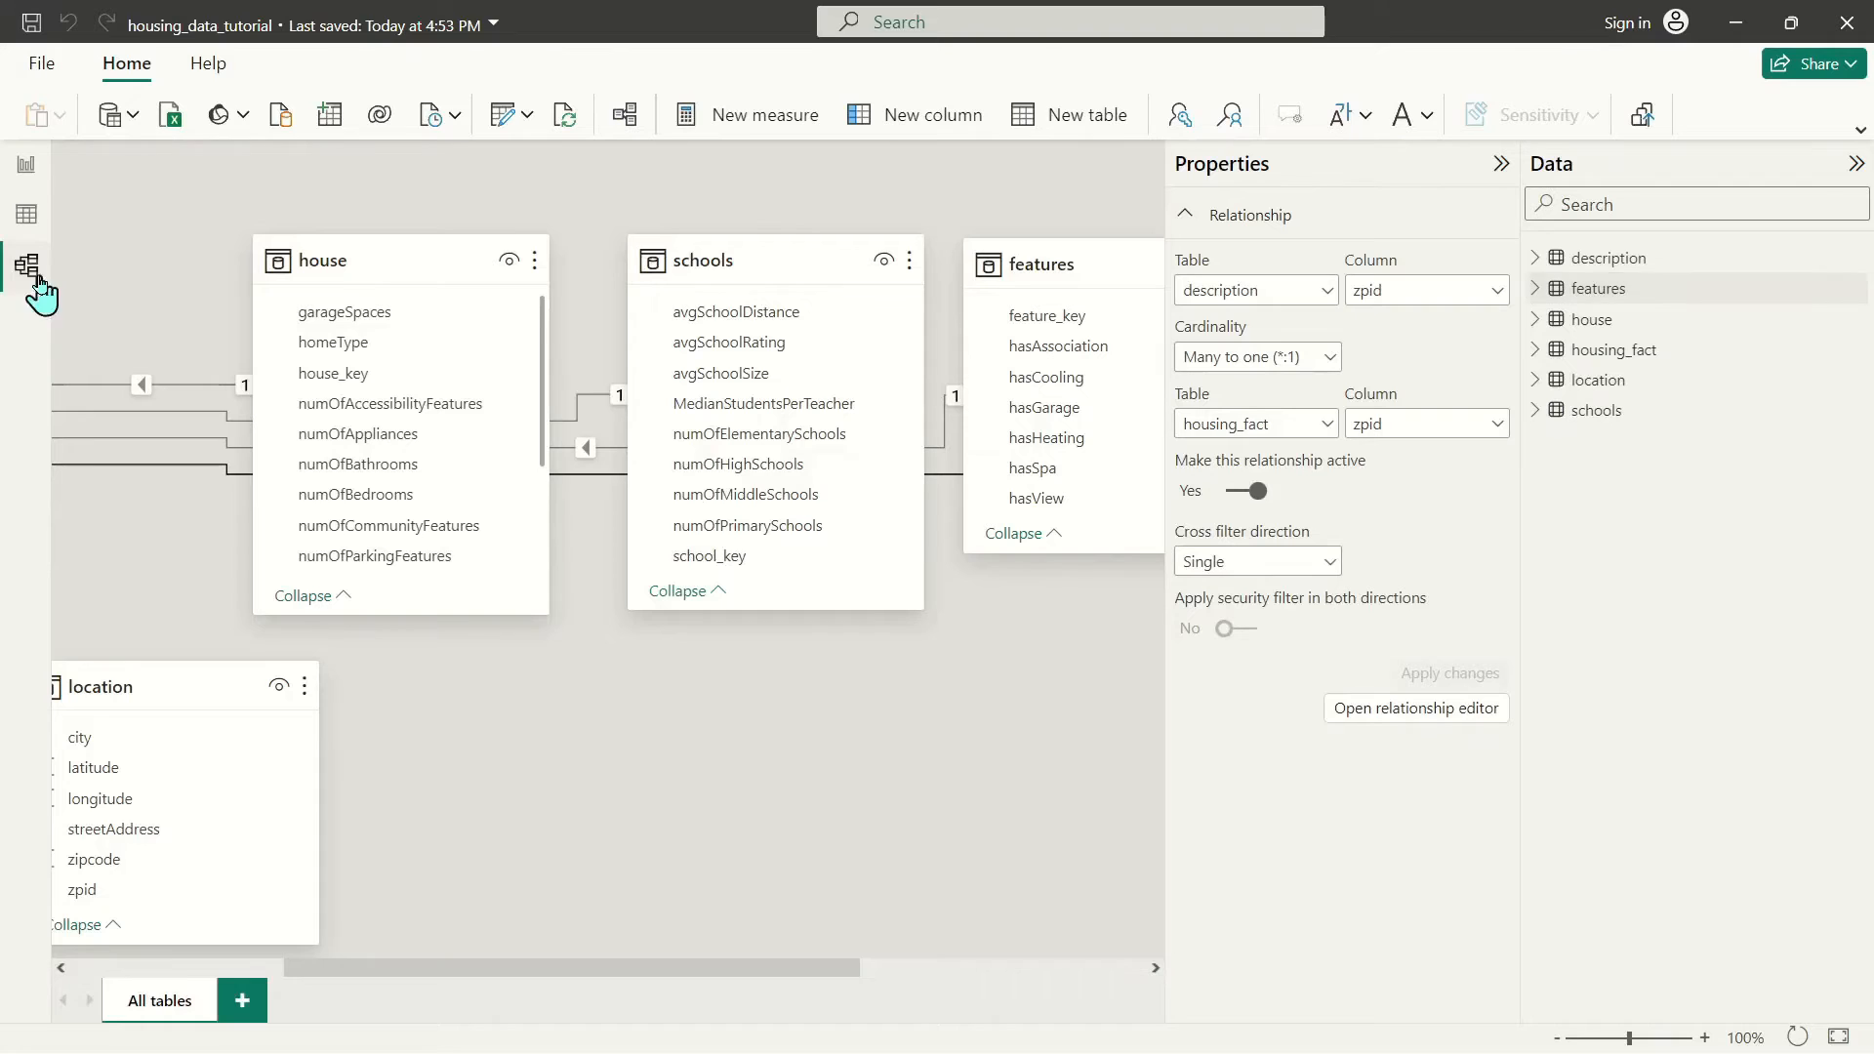
{"action": "left_click_drag", "start_coordinate": [560, 968], "coordinate": [347, 967]}
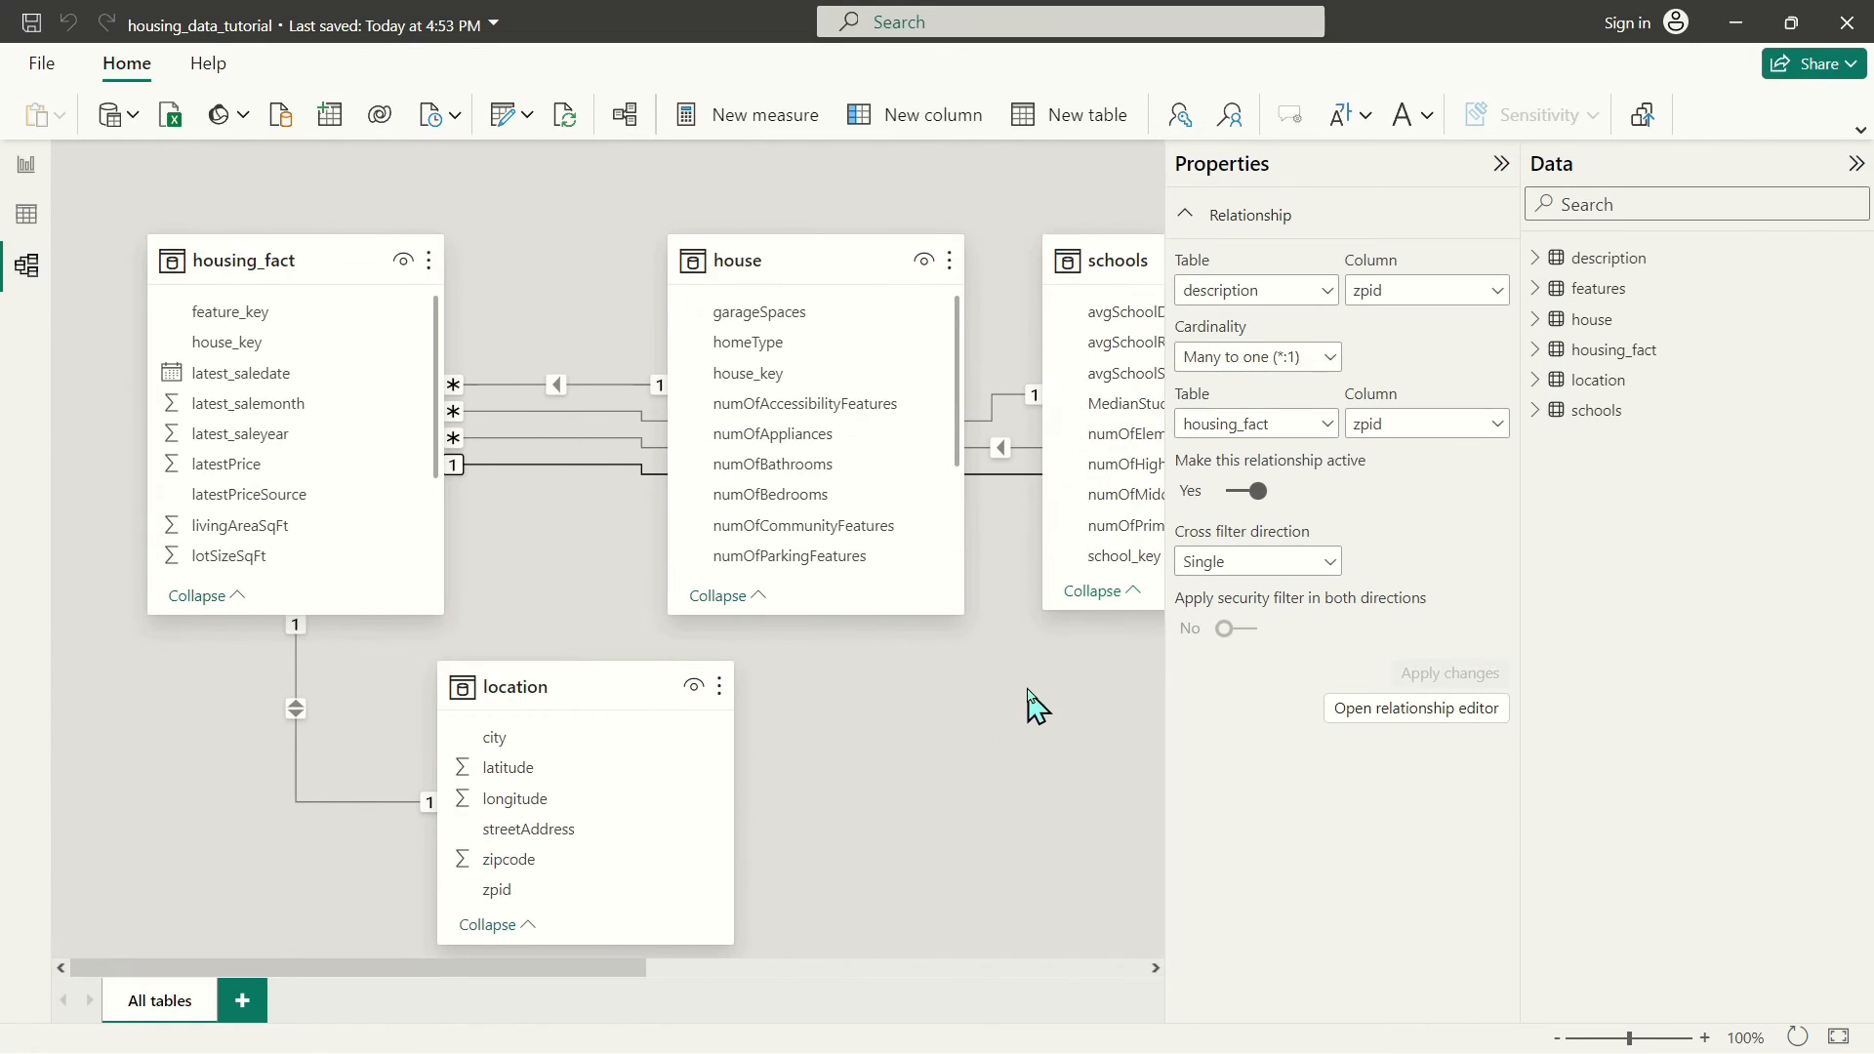
{"action": "left_click_drag", "start_coordinate": [512, 967], "coordinate": [1111, 1006]}
{"action": "left_click_drag", "start_coordinate": [858, 536], "coordinate": [389, 660]}
{"action": "left_click_drag", "start_coordinate": [540, 970], "coordinate": [201, 971]}
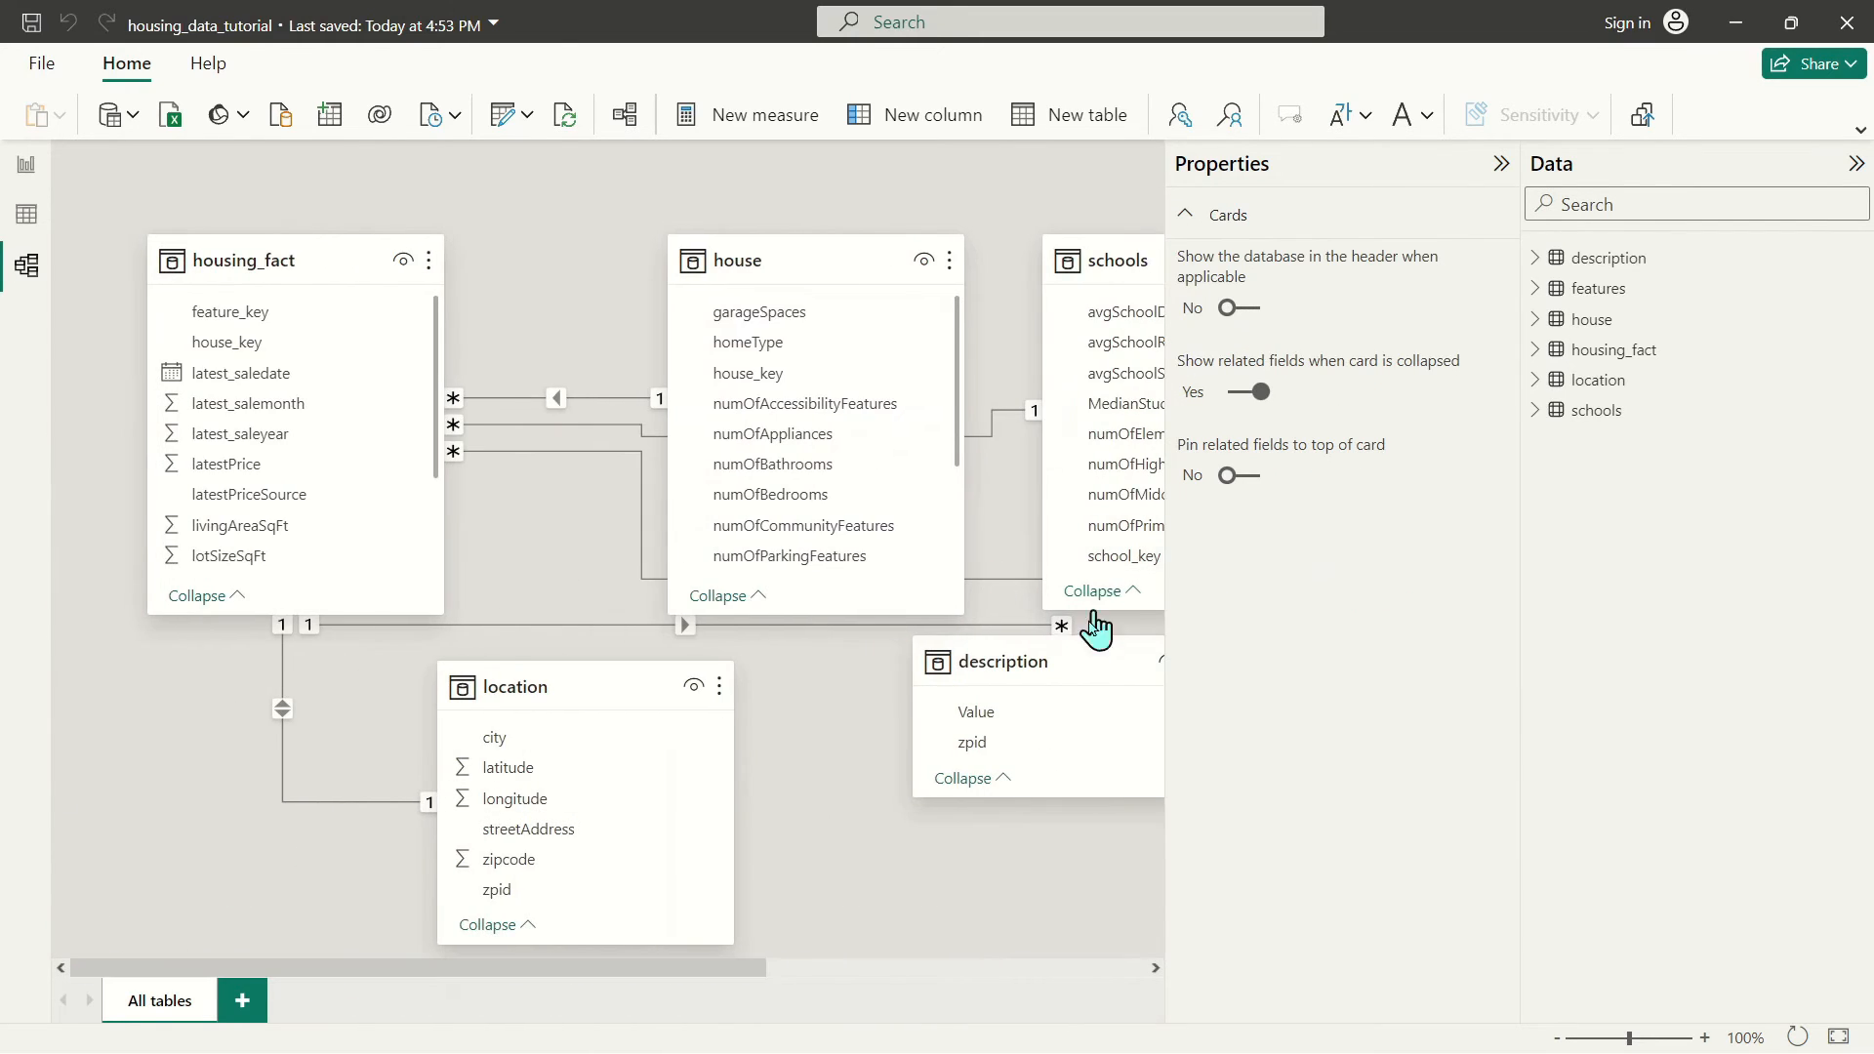
{"action": "left_click_drag", "start_coordinate": [1020, 657], "coordinate": [106, 750]}
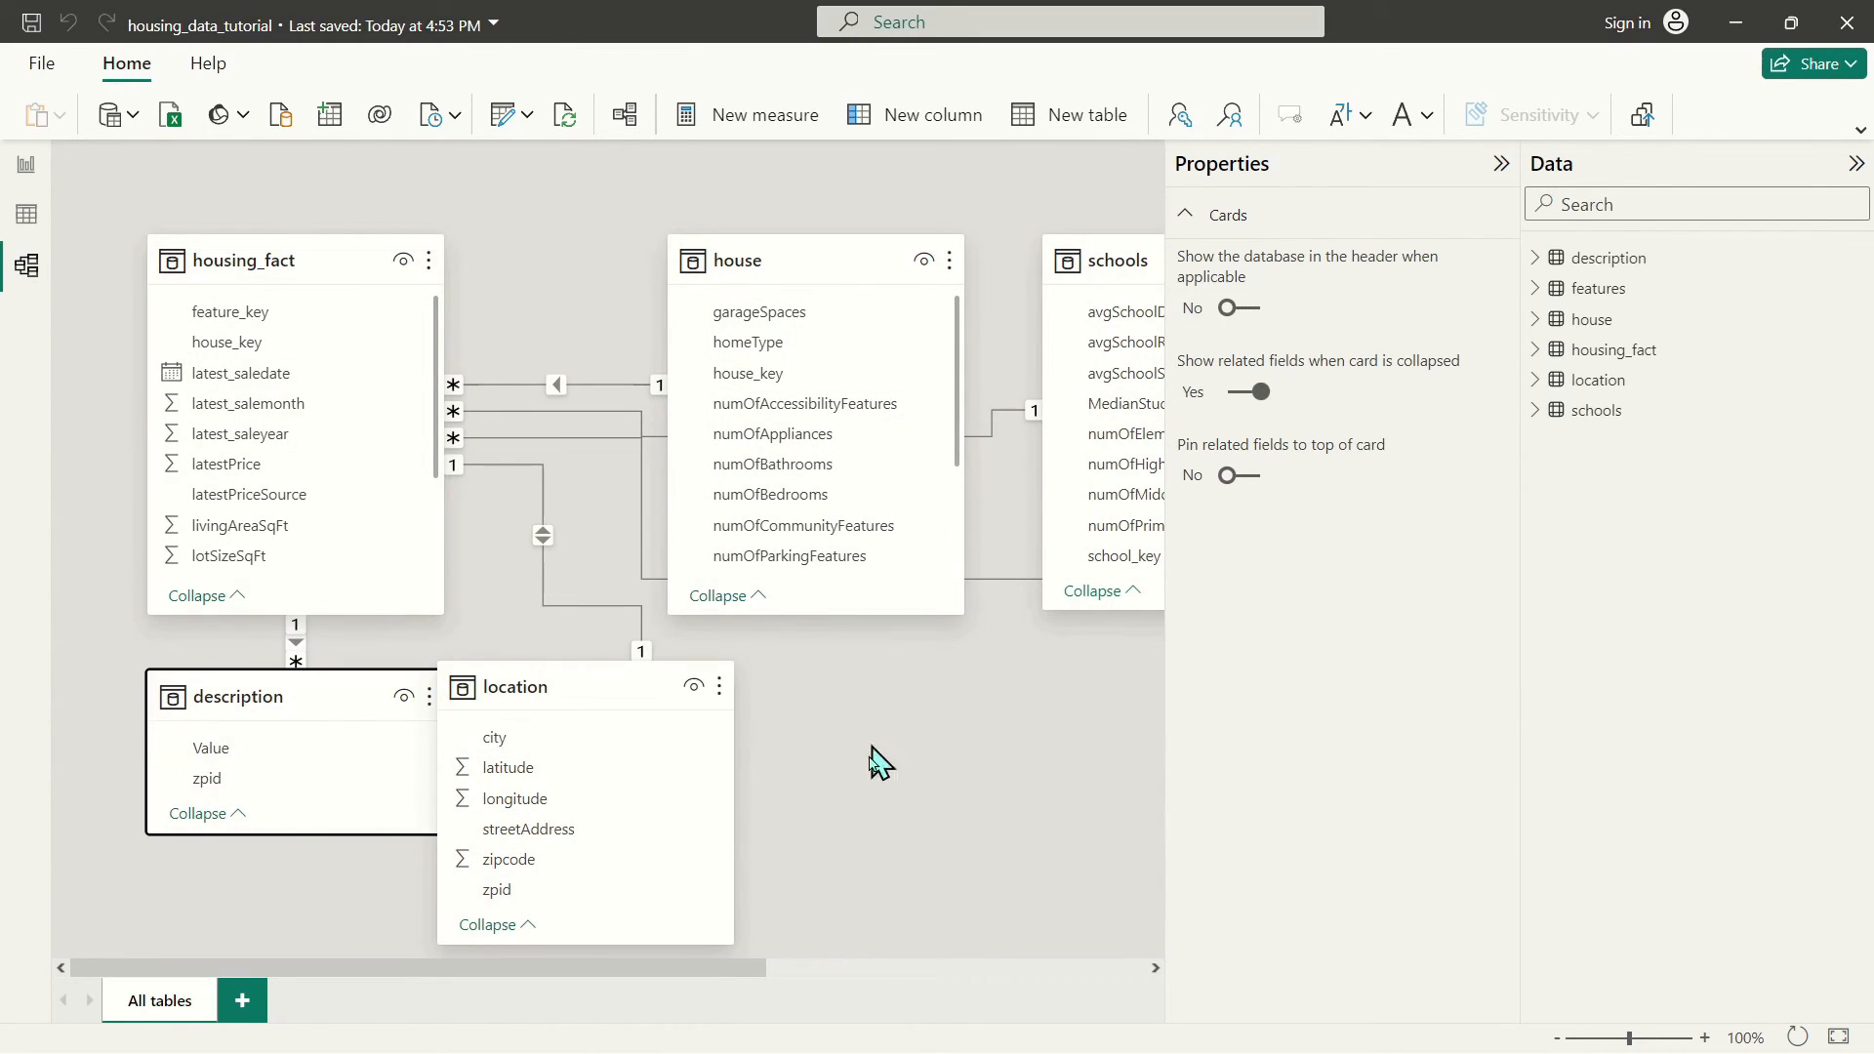
{"action": "left_click_drag", "start_coordinate": [551, 687], "coordinate": [690, 715]}
{"action": "left_click", "coordinate": [196, 694]}
{"action": "left_click_drag", "start_coordinate": [196, 694], "coordinate": [196, 753]}
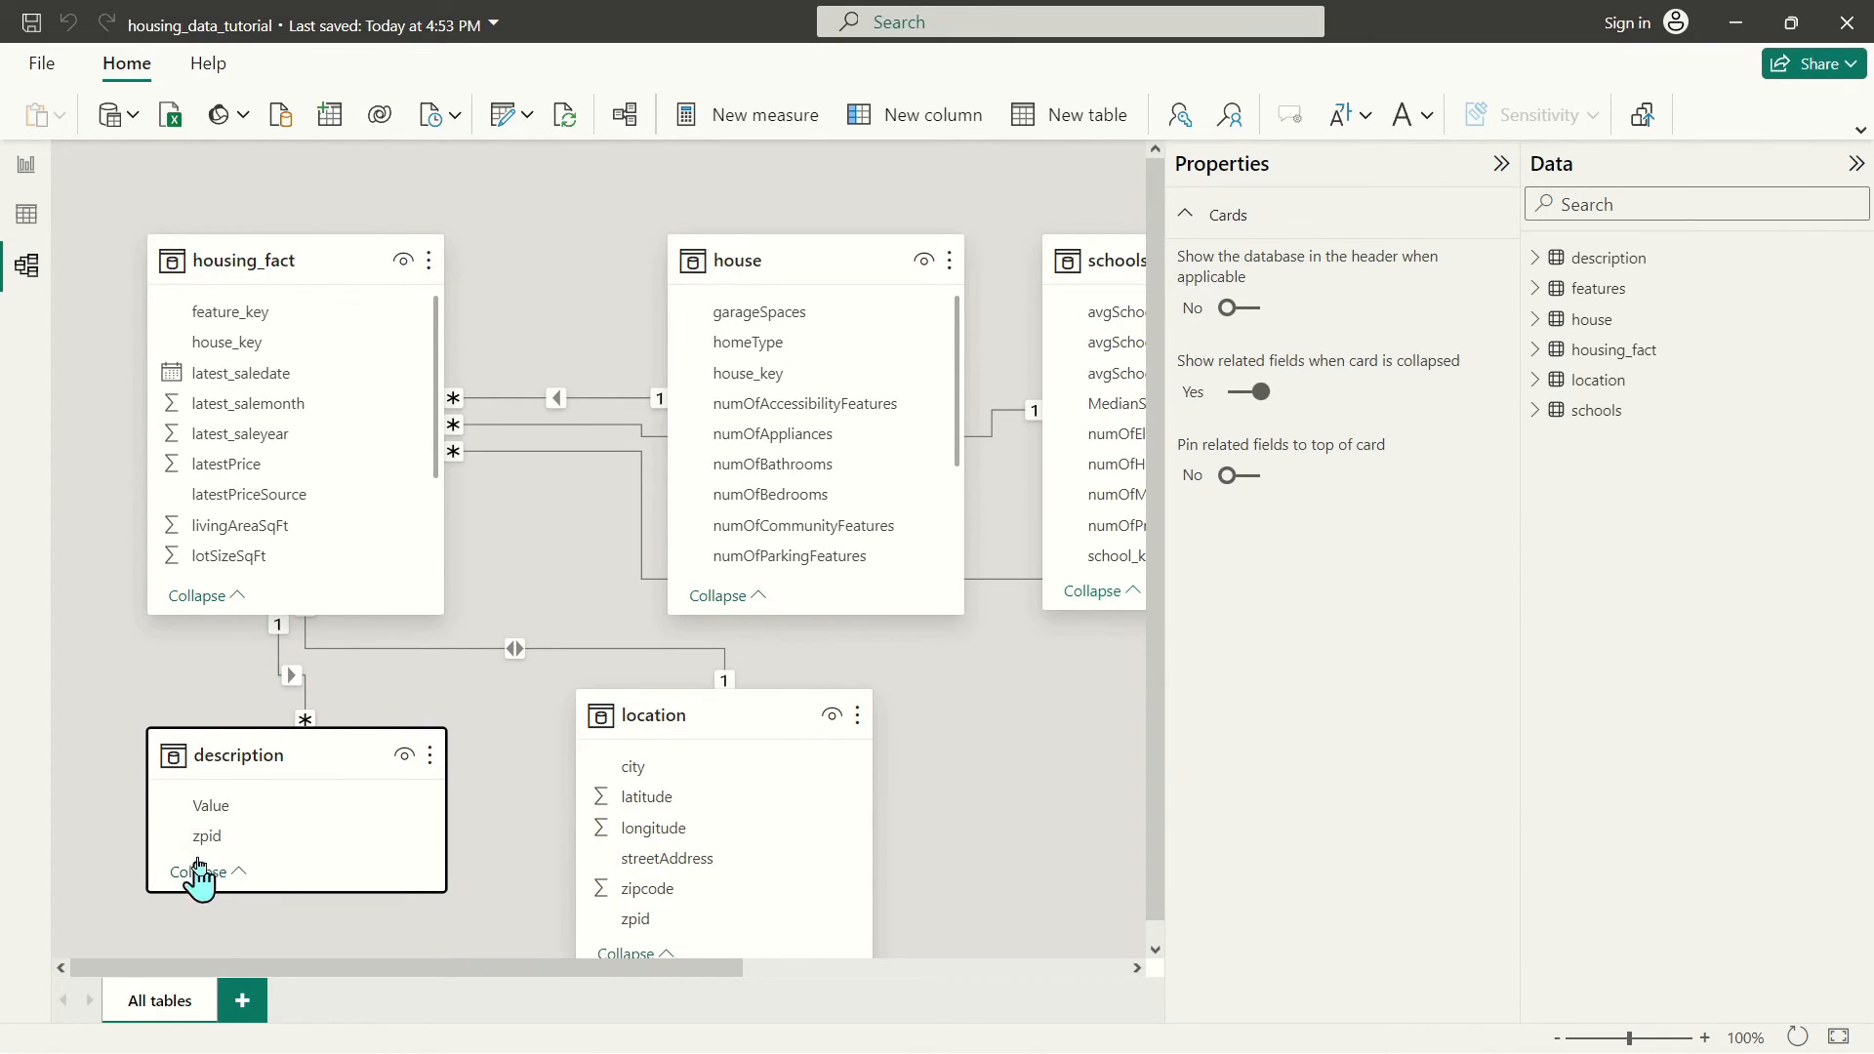
Check the description table's rows, return to the report page, and save with Ctrl+S
{"action": "left_click", "coordinate": [25, 165]}
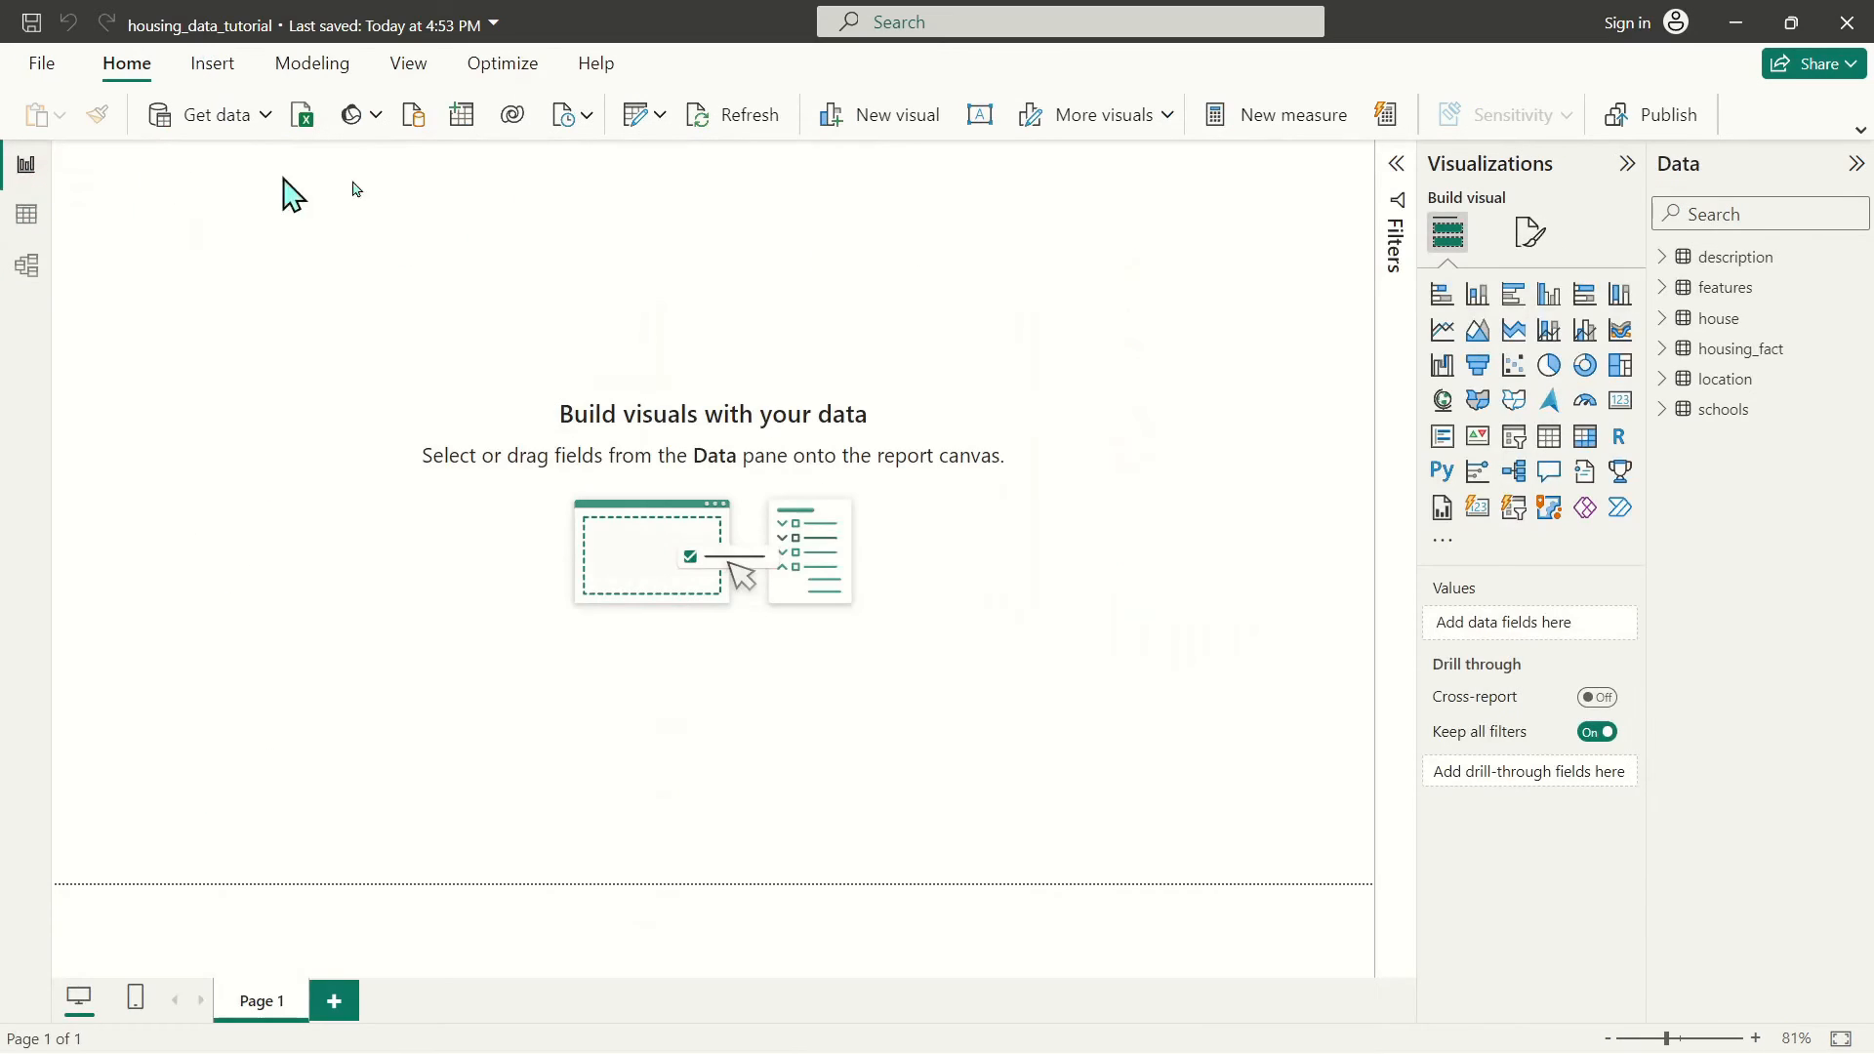
{"action": "left_click", "coordinate": [26, 213]}
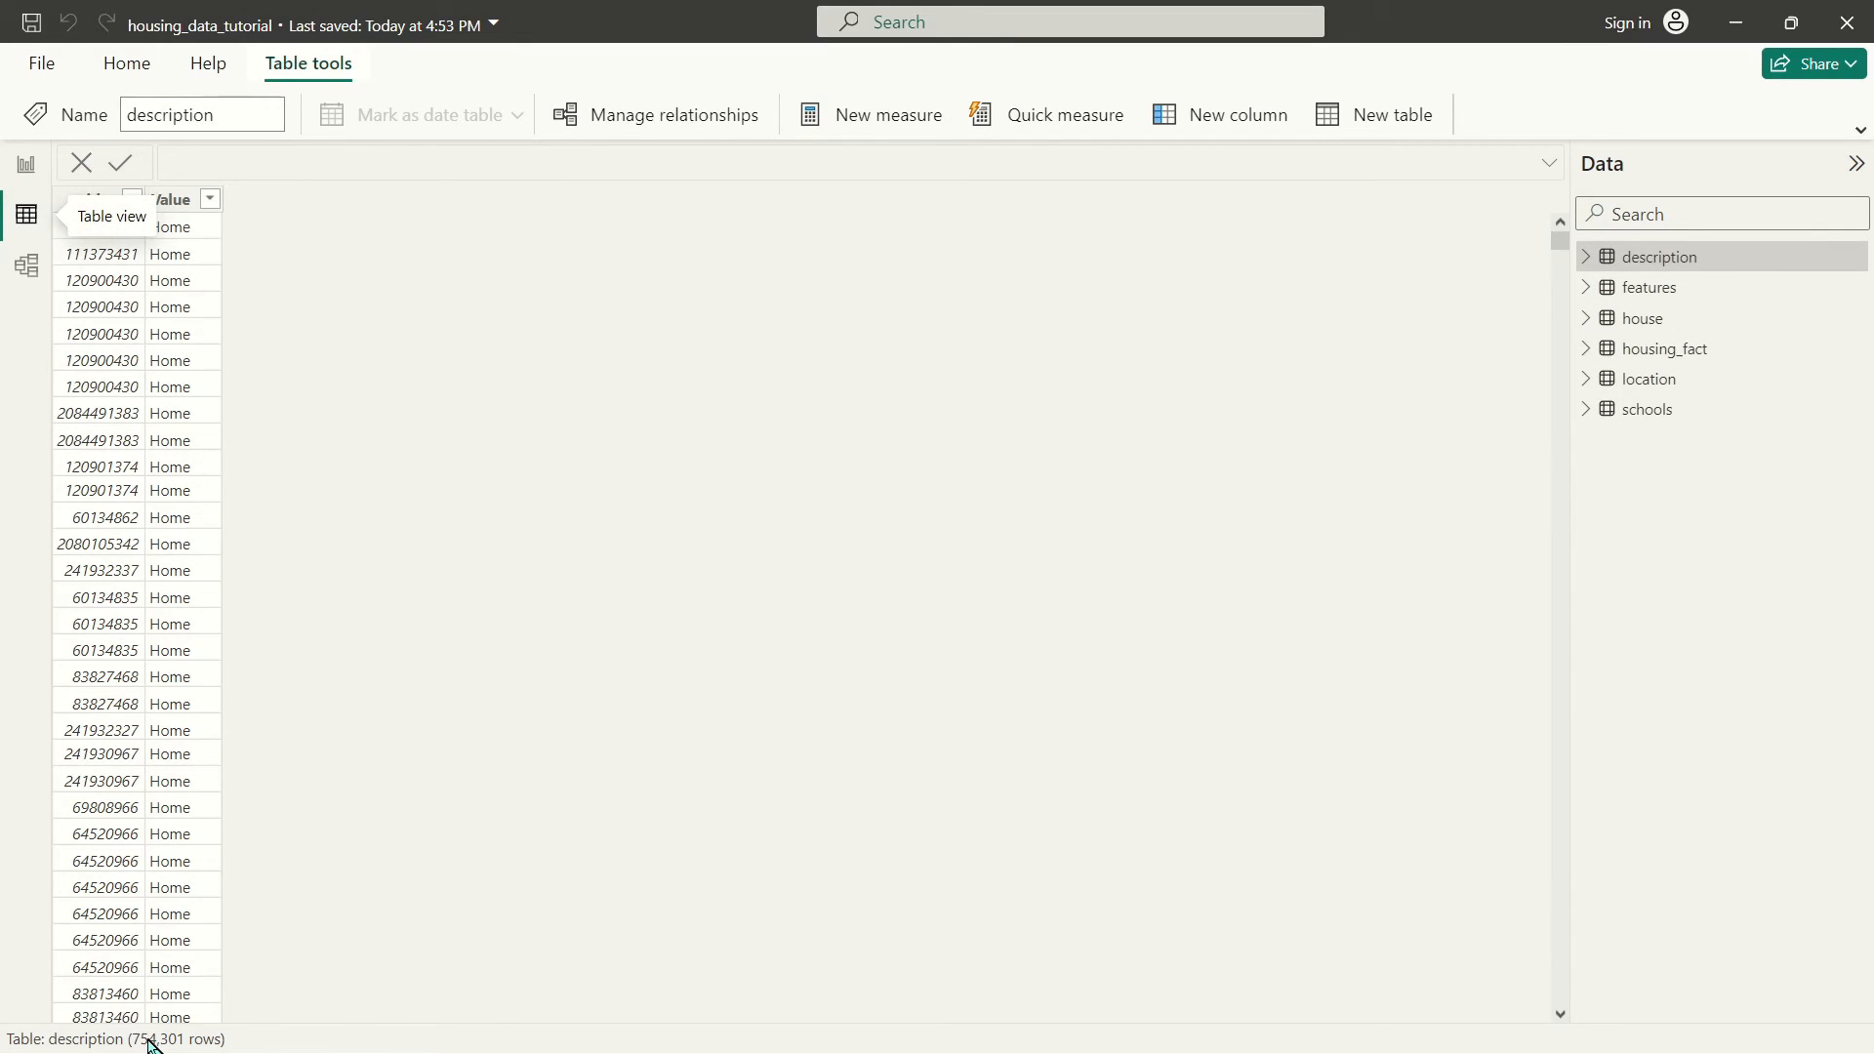
{"action": "left_click", "coordinate": [26, 164]}
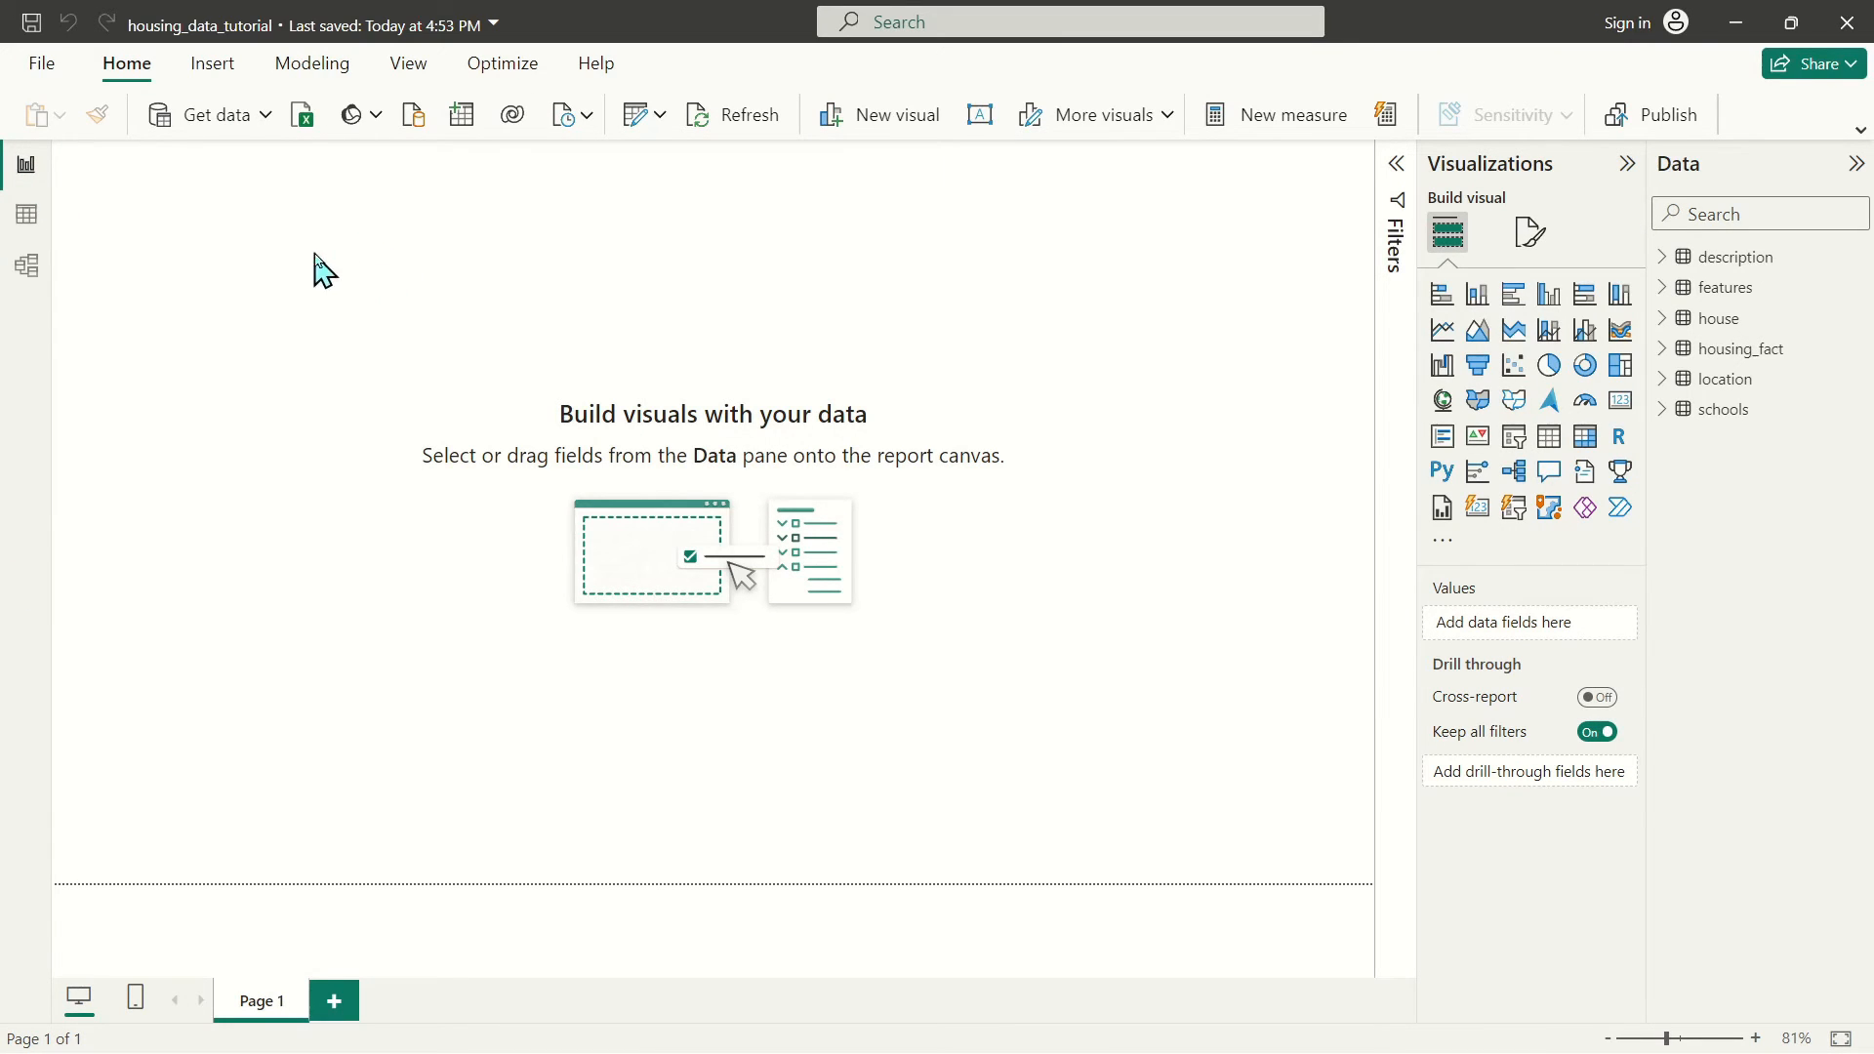
{"action": "key", "text": "ctrl+s"}
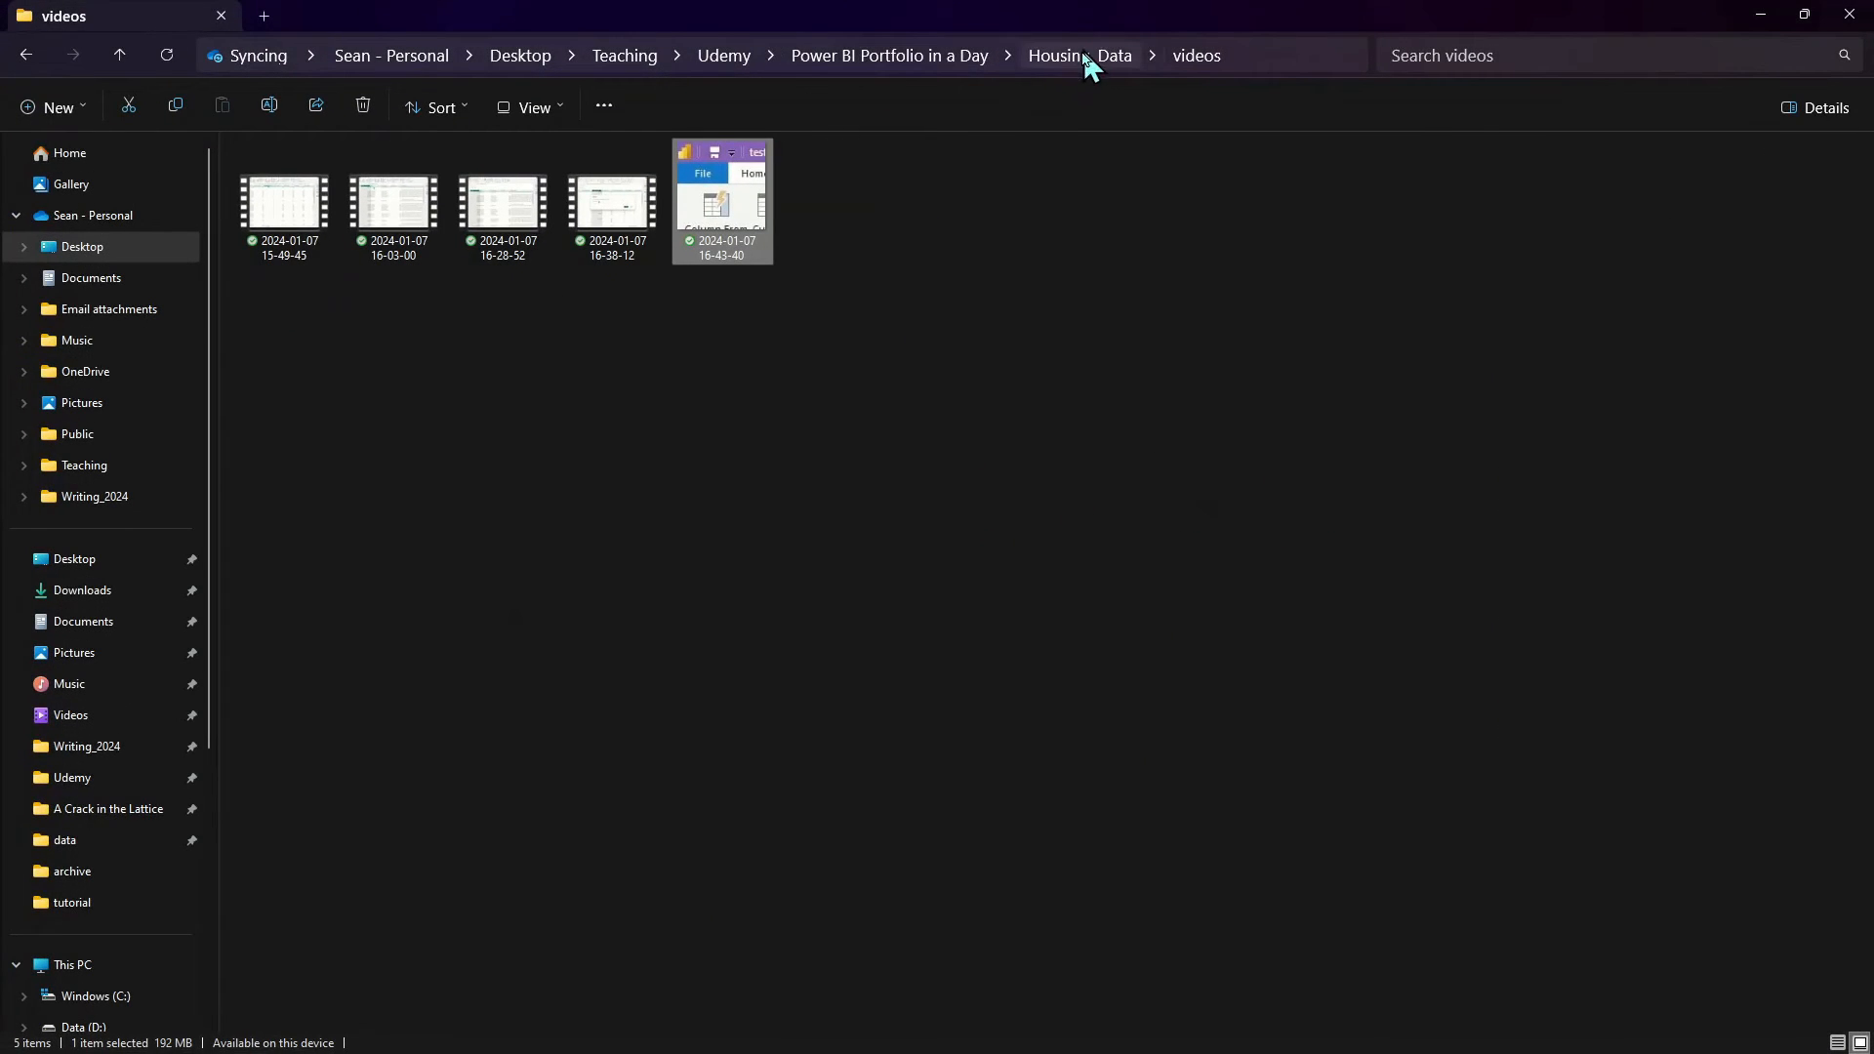
Compare housing_data_tutorial (3,002 KB) with test (5,318 KB) in the tutorial folder, then minimize Explorer
{"action": "left_click", "coordinate": [1083, 55]}
{"action": "double_click", "coordinate": [322, 239]}
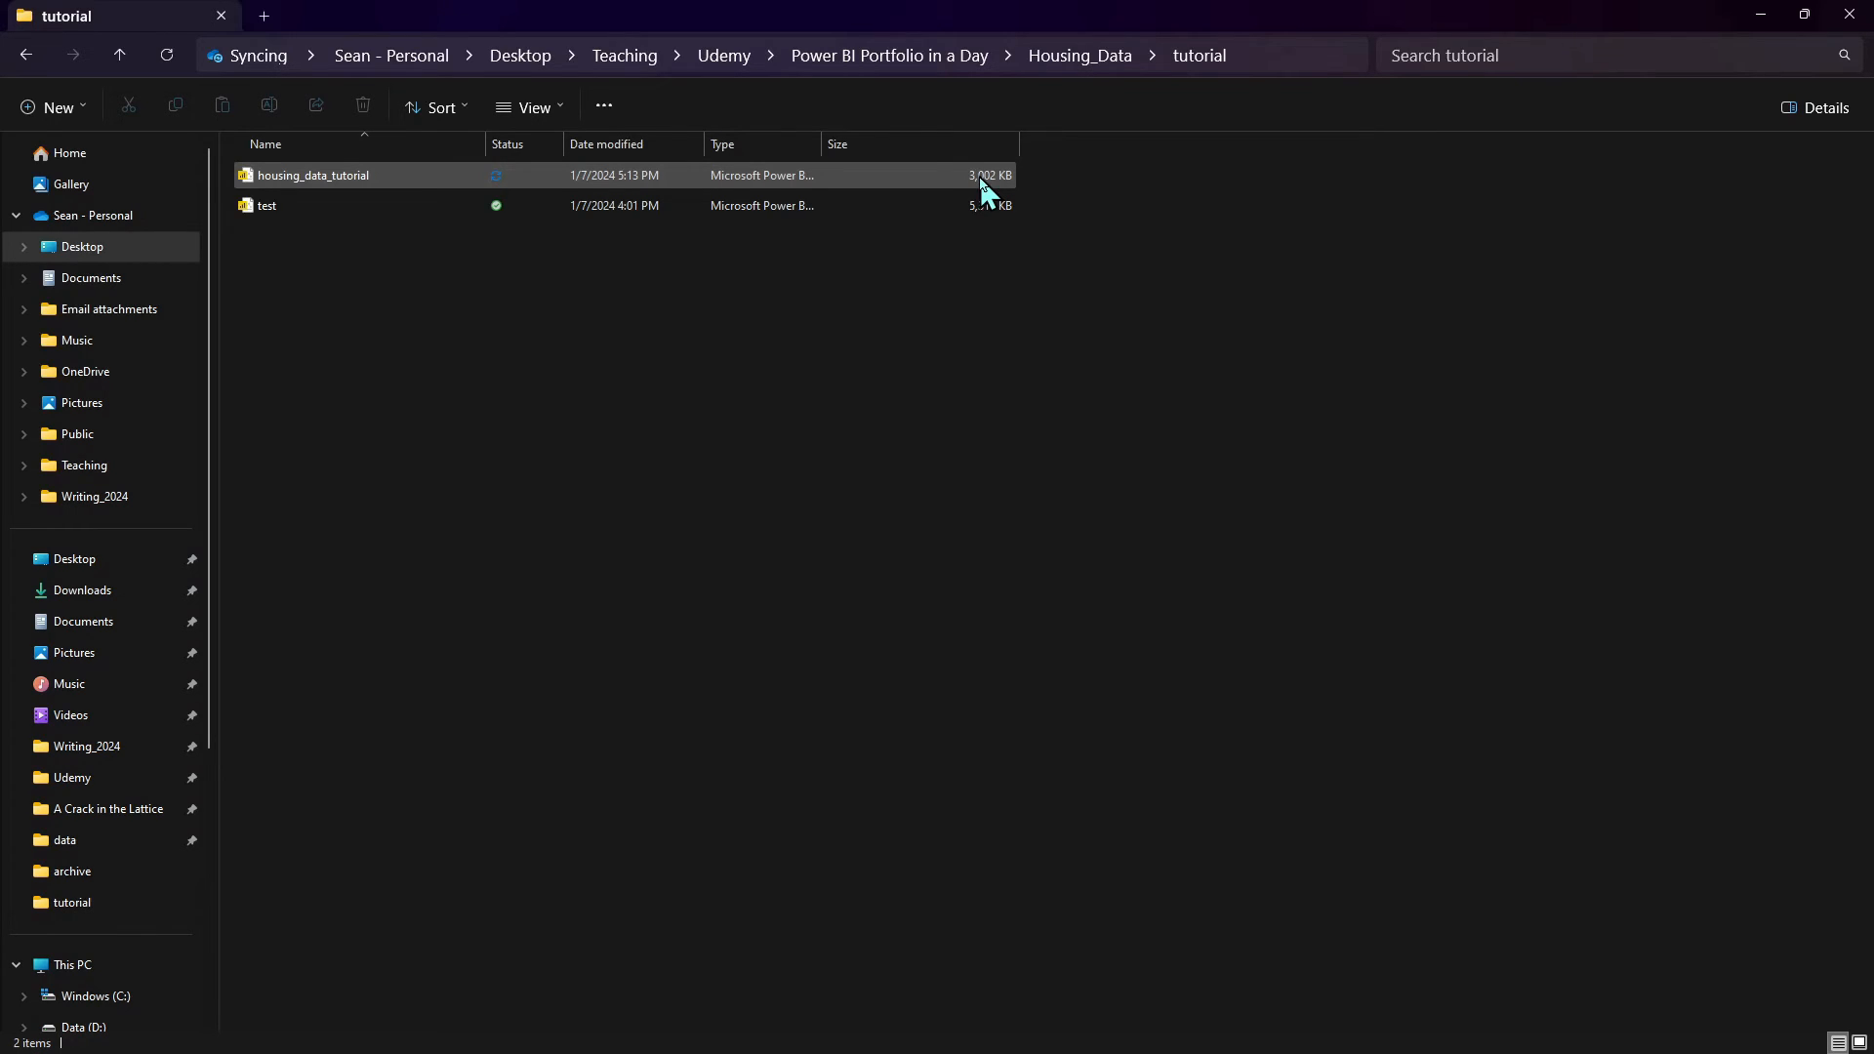
{"action": "left_click", "coordinate": [1760, 16]}
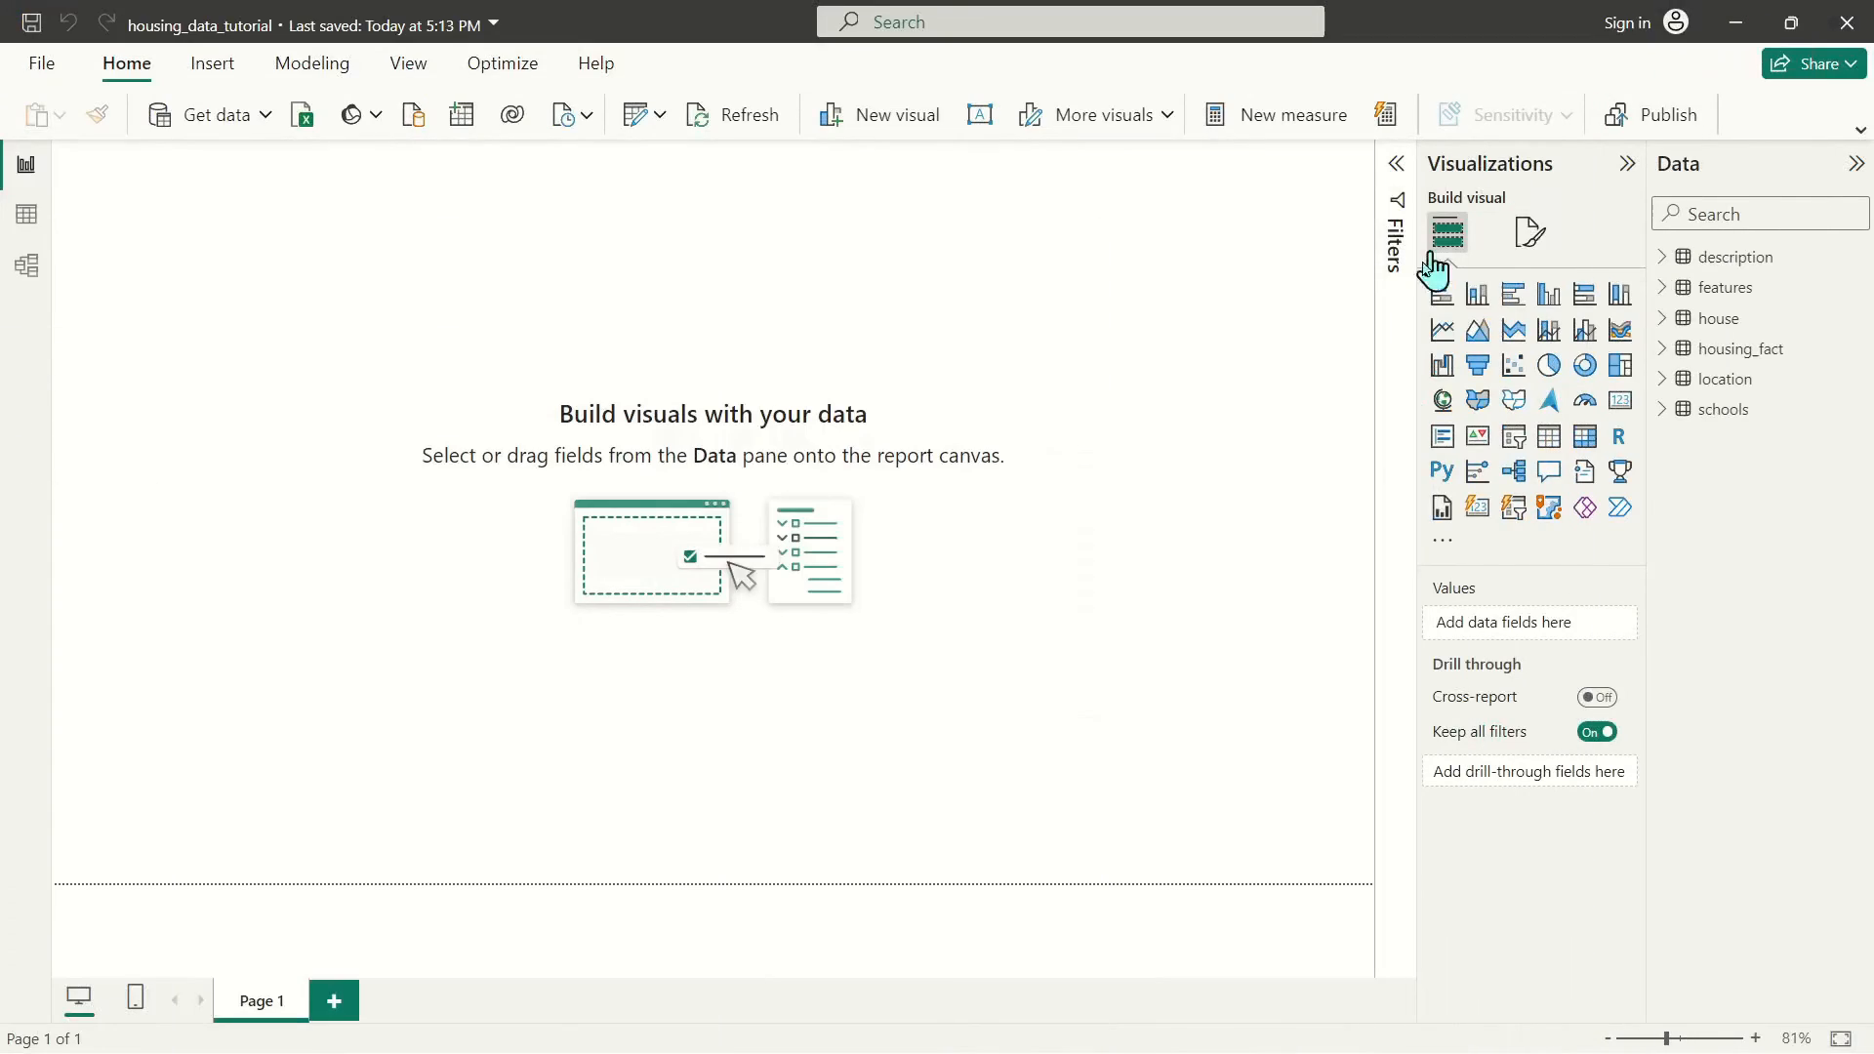
{"action": "left_click", "coordinate": [26, 213]}
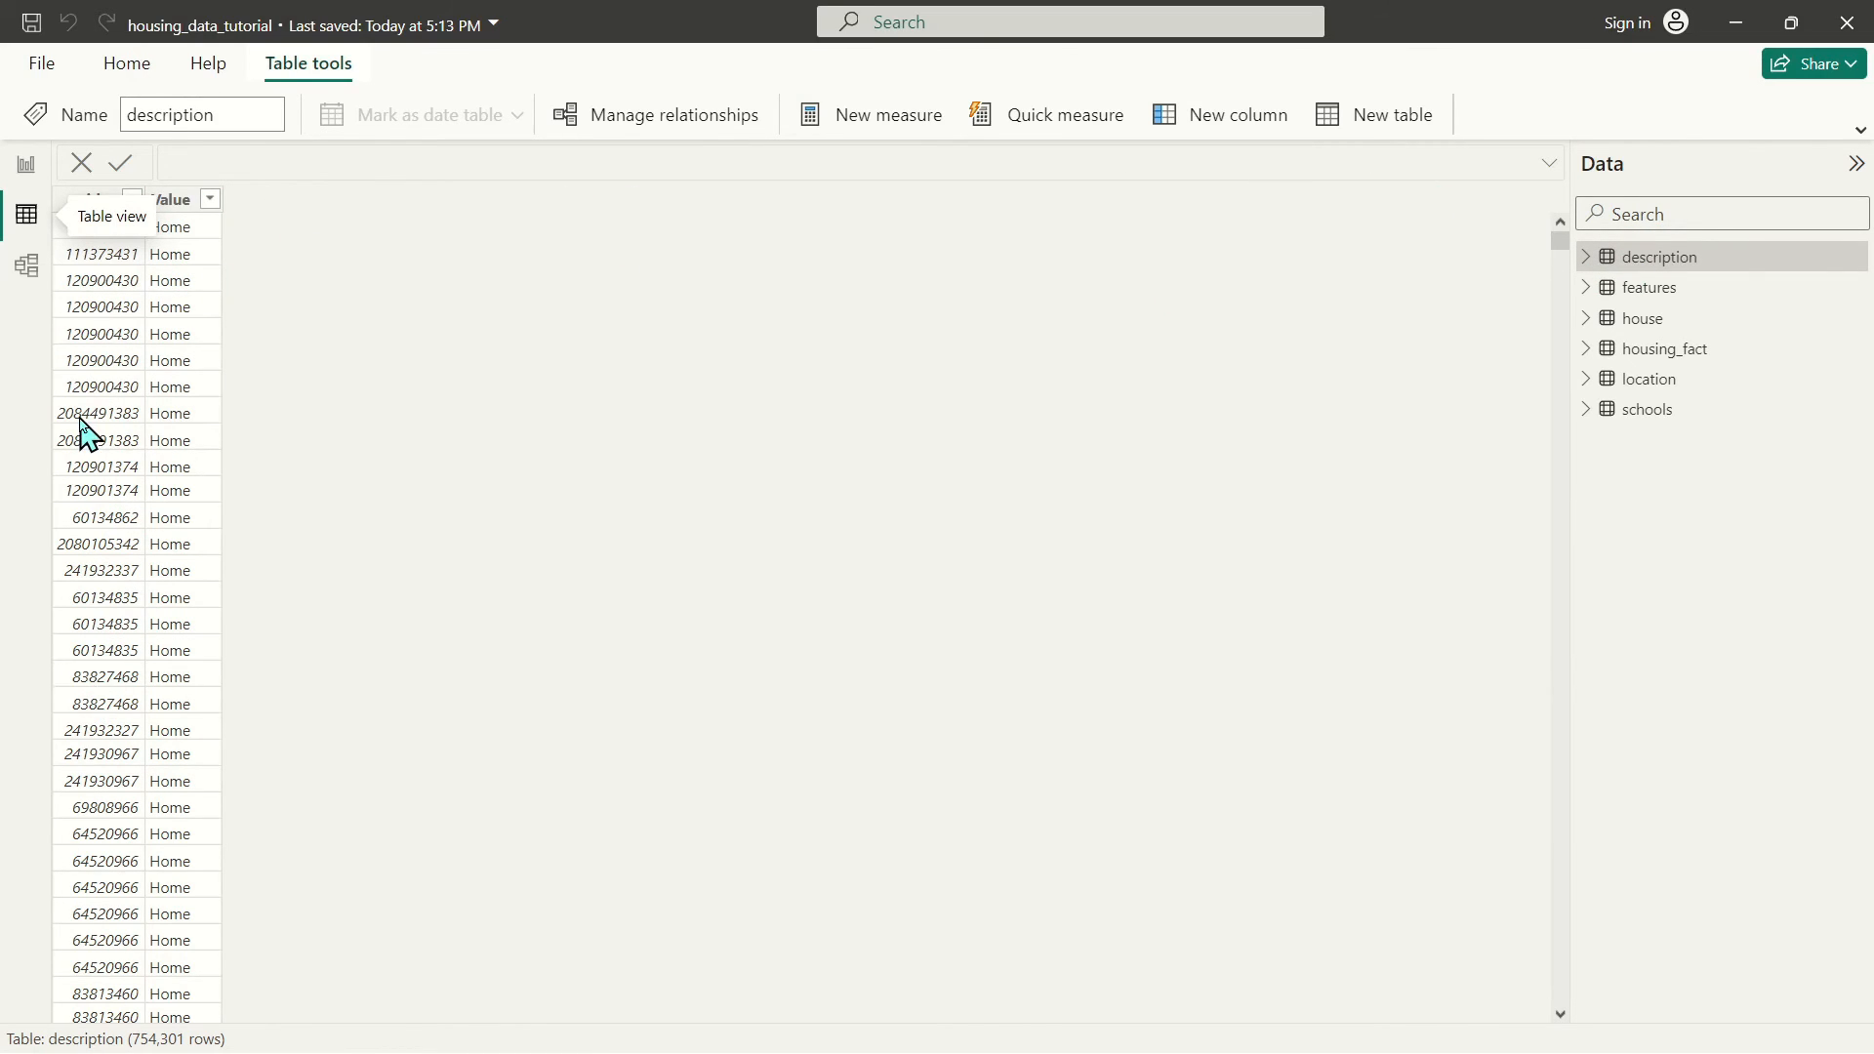
{"action": "left_click", "coordinate": [197, 232]}
{"action": "scroll", "coordinate": [163, 474], "scroll_direction": "up", "scroll_amount": 10}
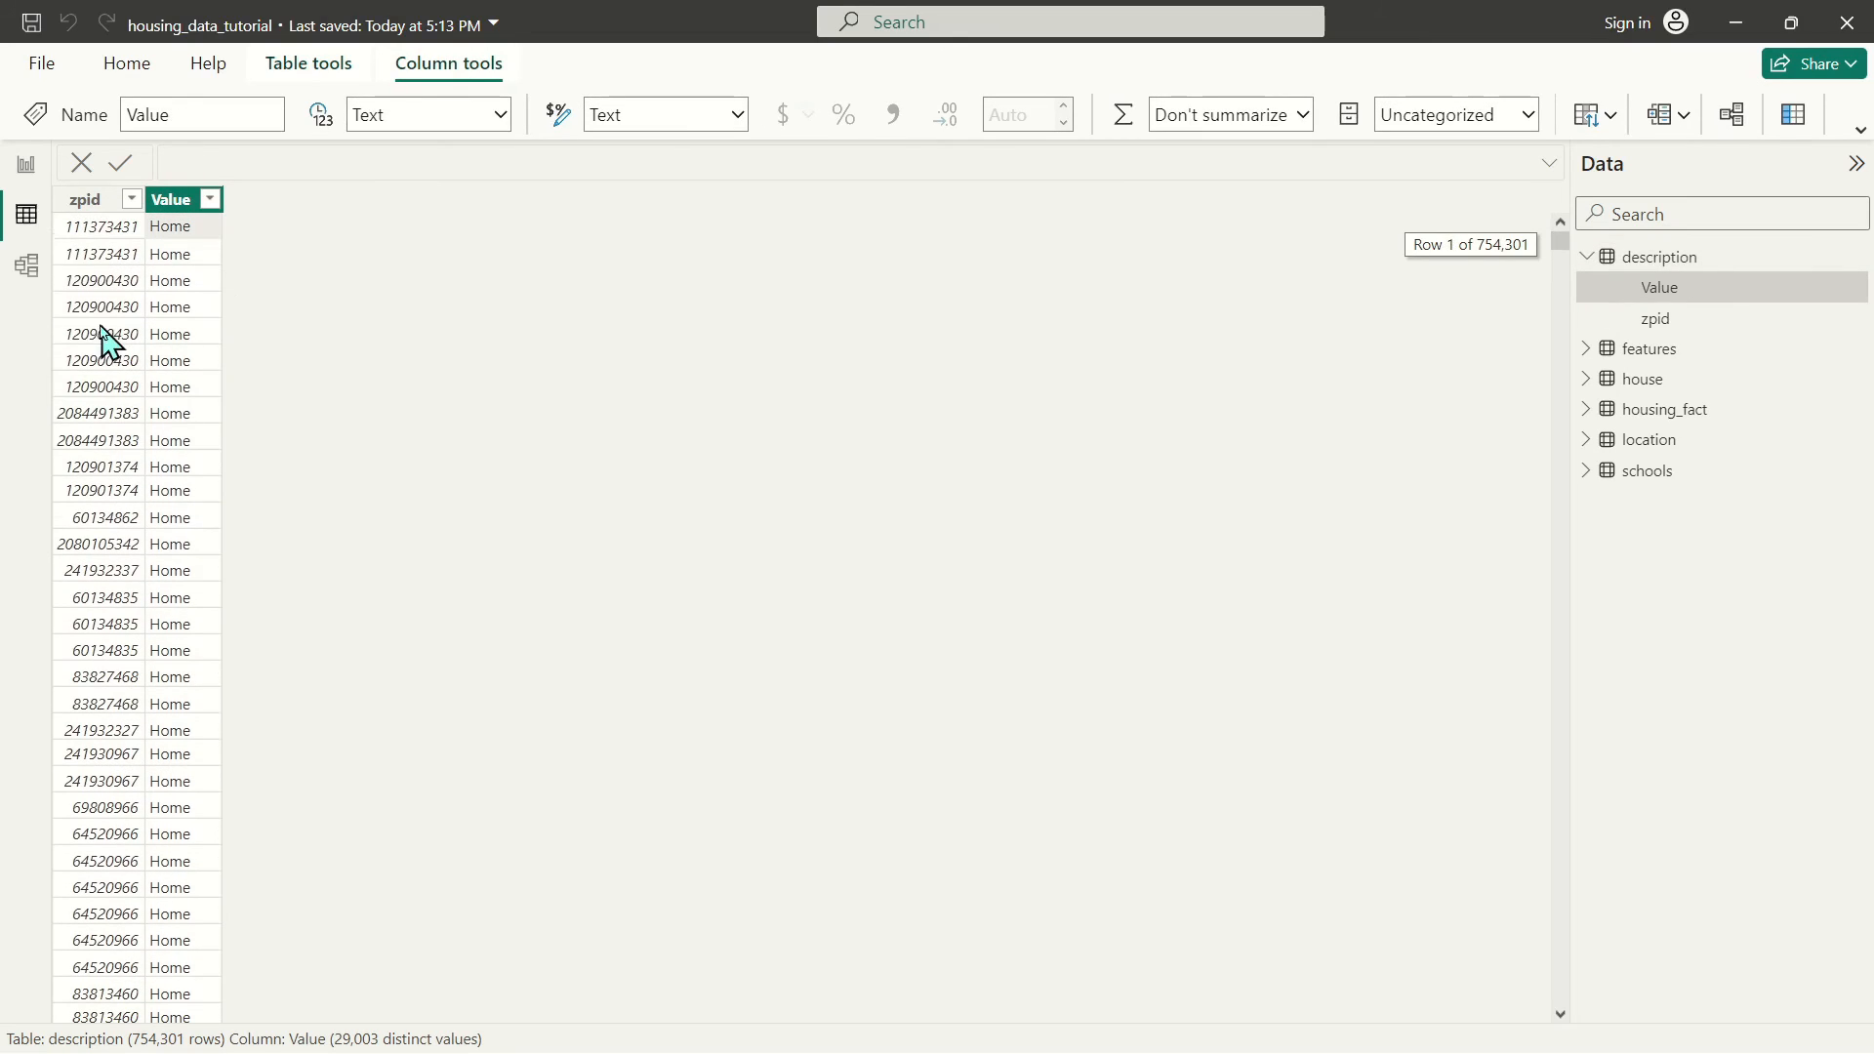
{"action": "left_click", "coordinate": [25, 166]}
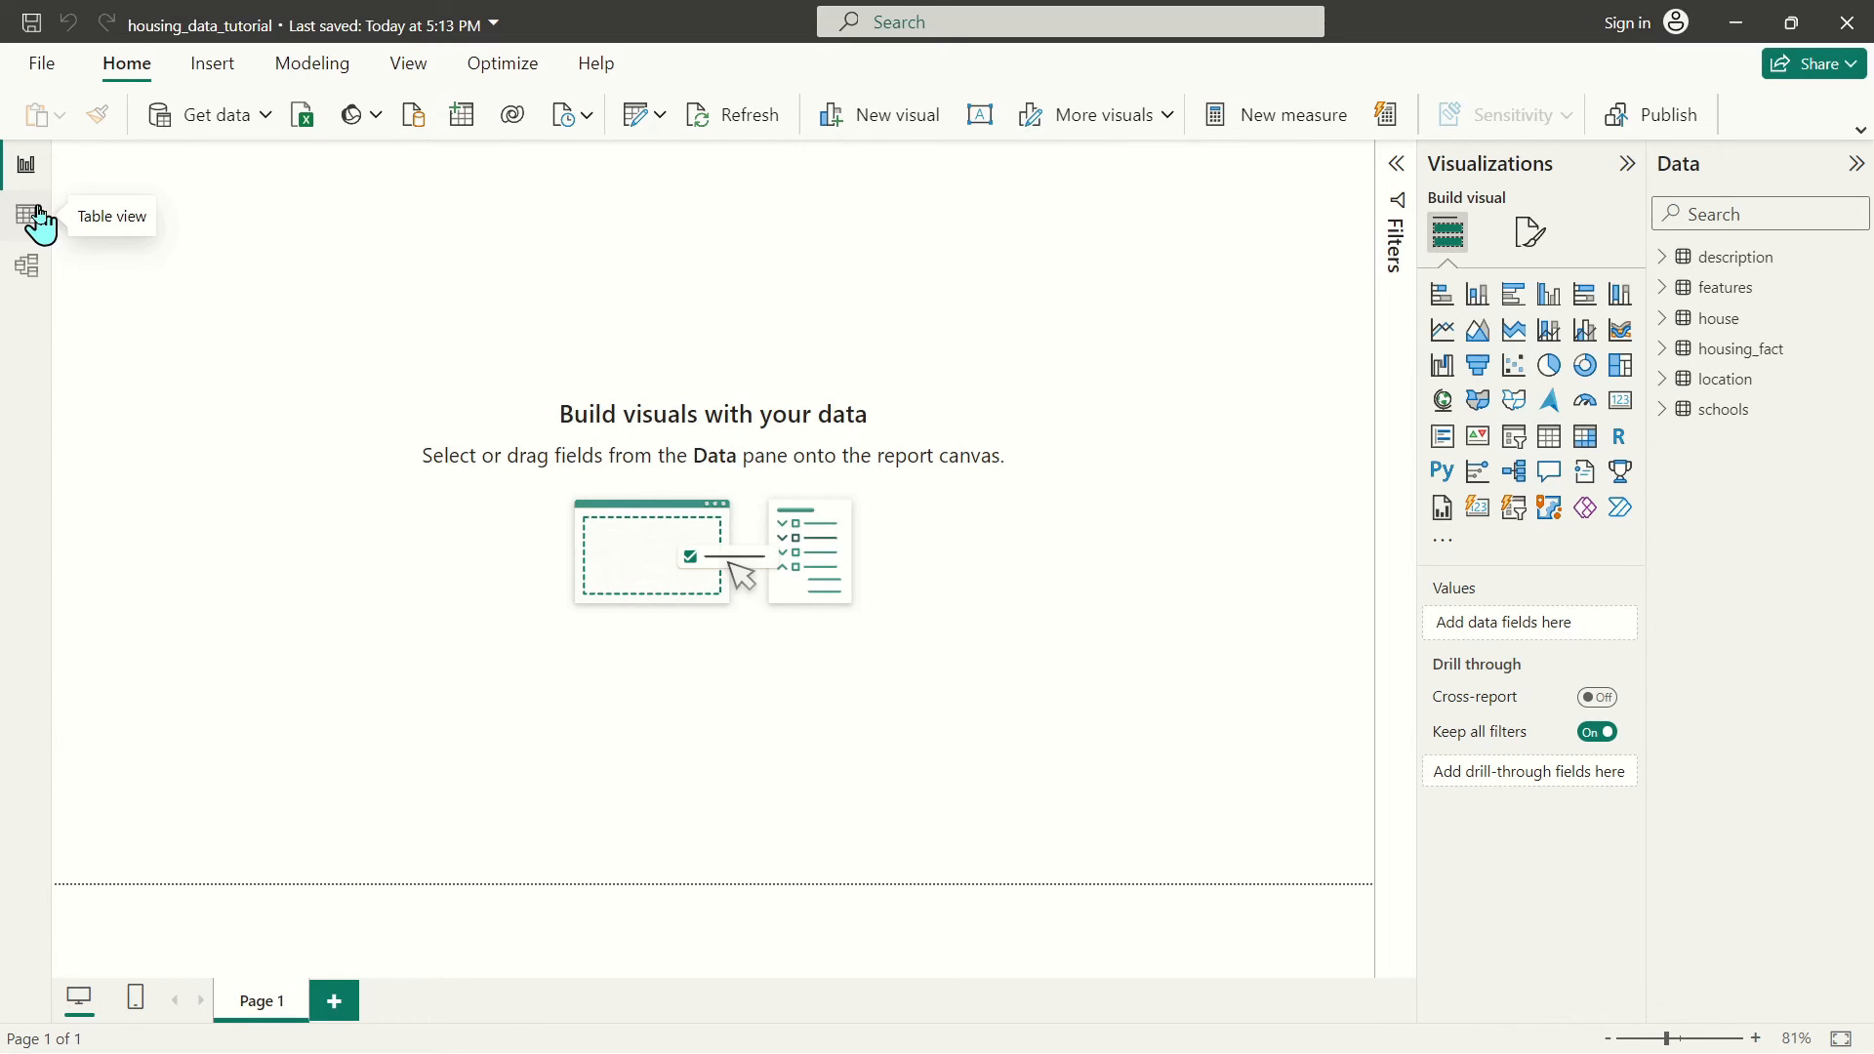
{"action": "left_click", "coordinate": [1662, 260]}
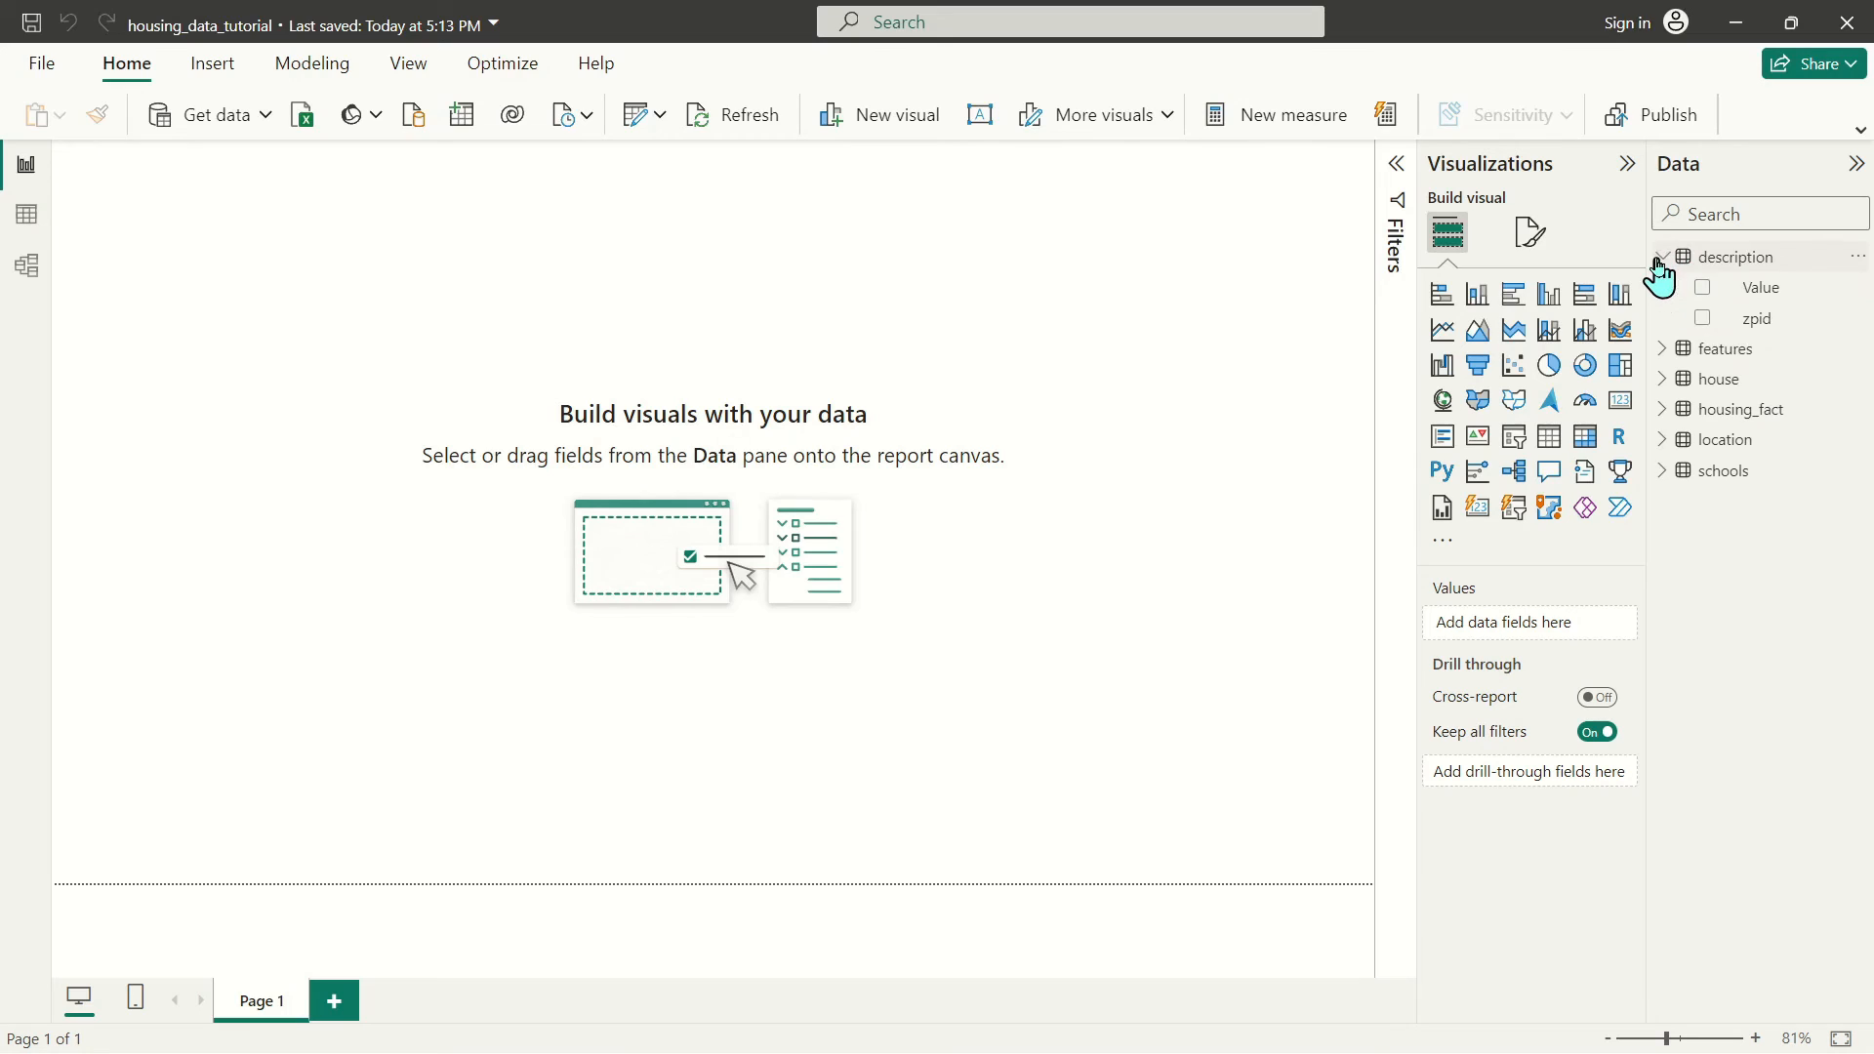
{"action": "left_click_drag", "start_coordinate": [1763, 291], "coordinate": [479, 291]}
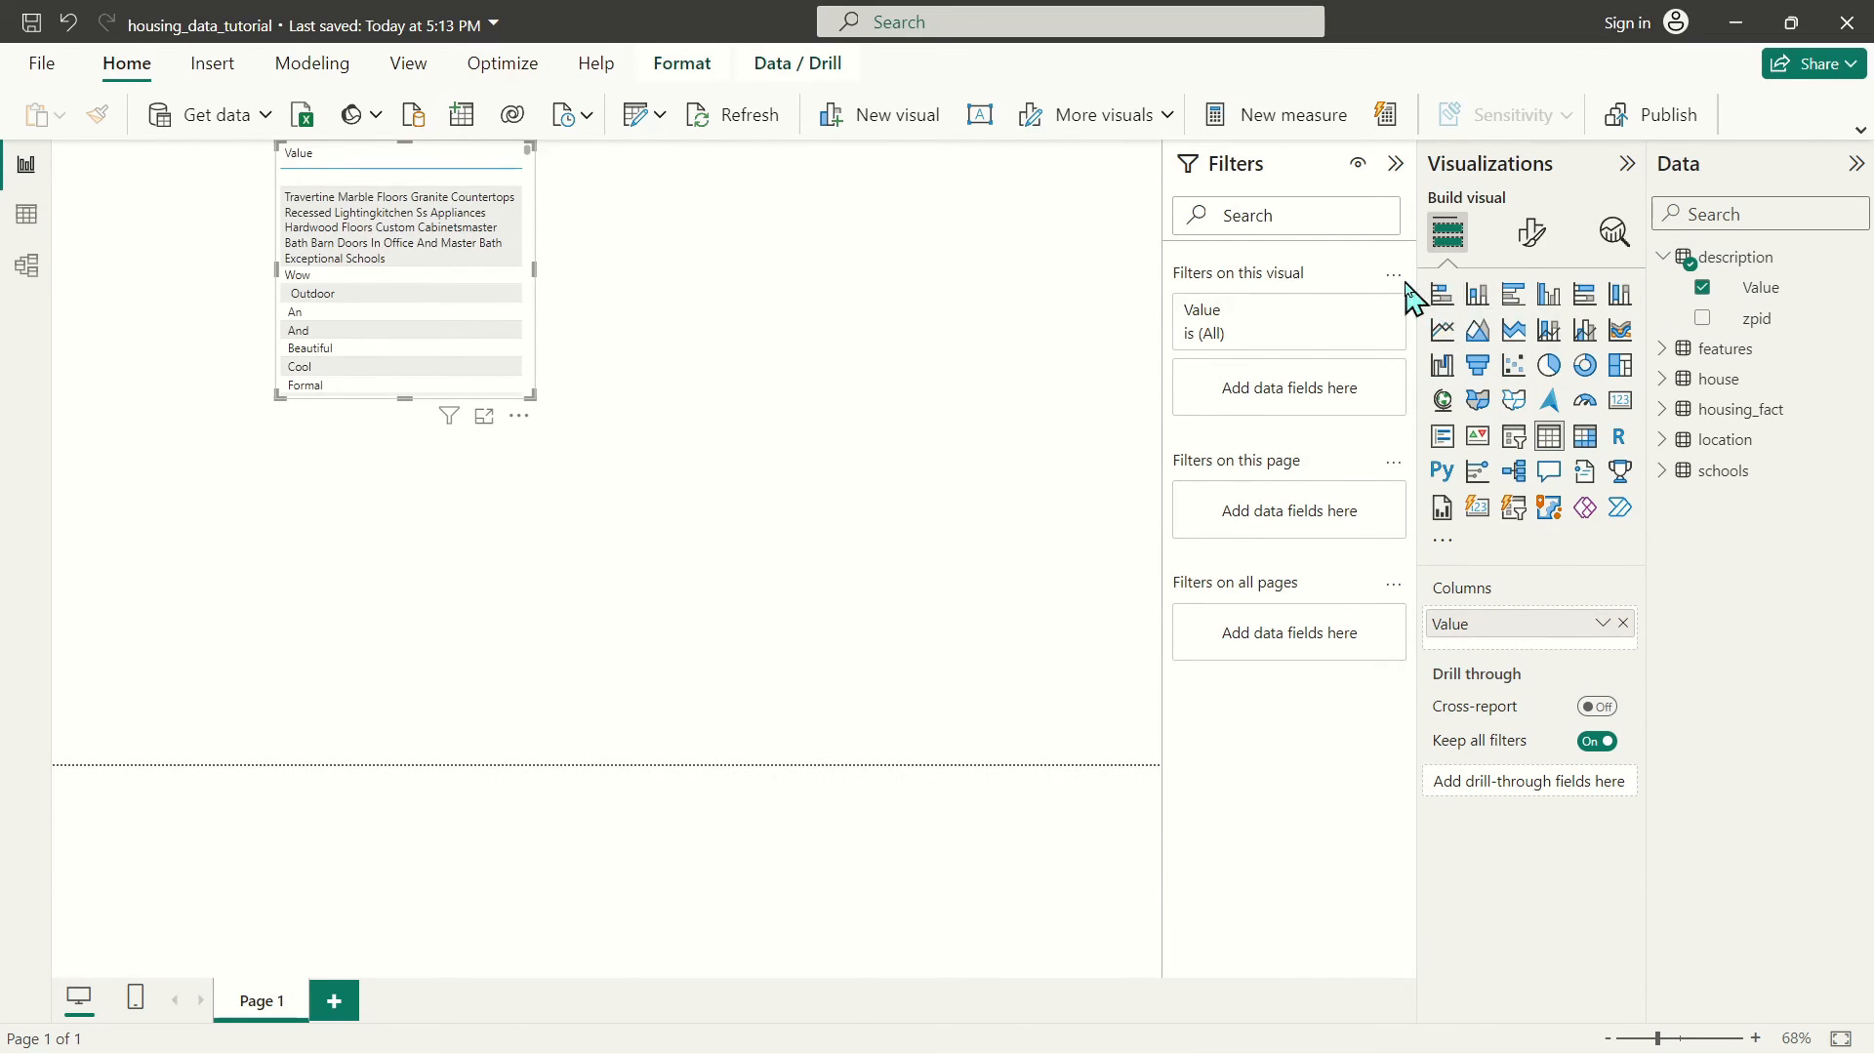
{"action": "left_click", "coordinate": [1443, 294]}
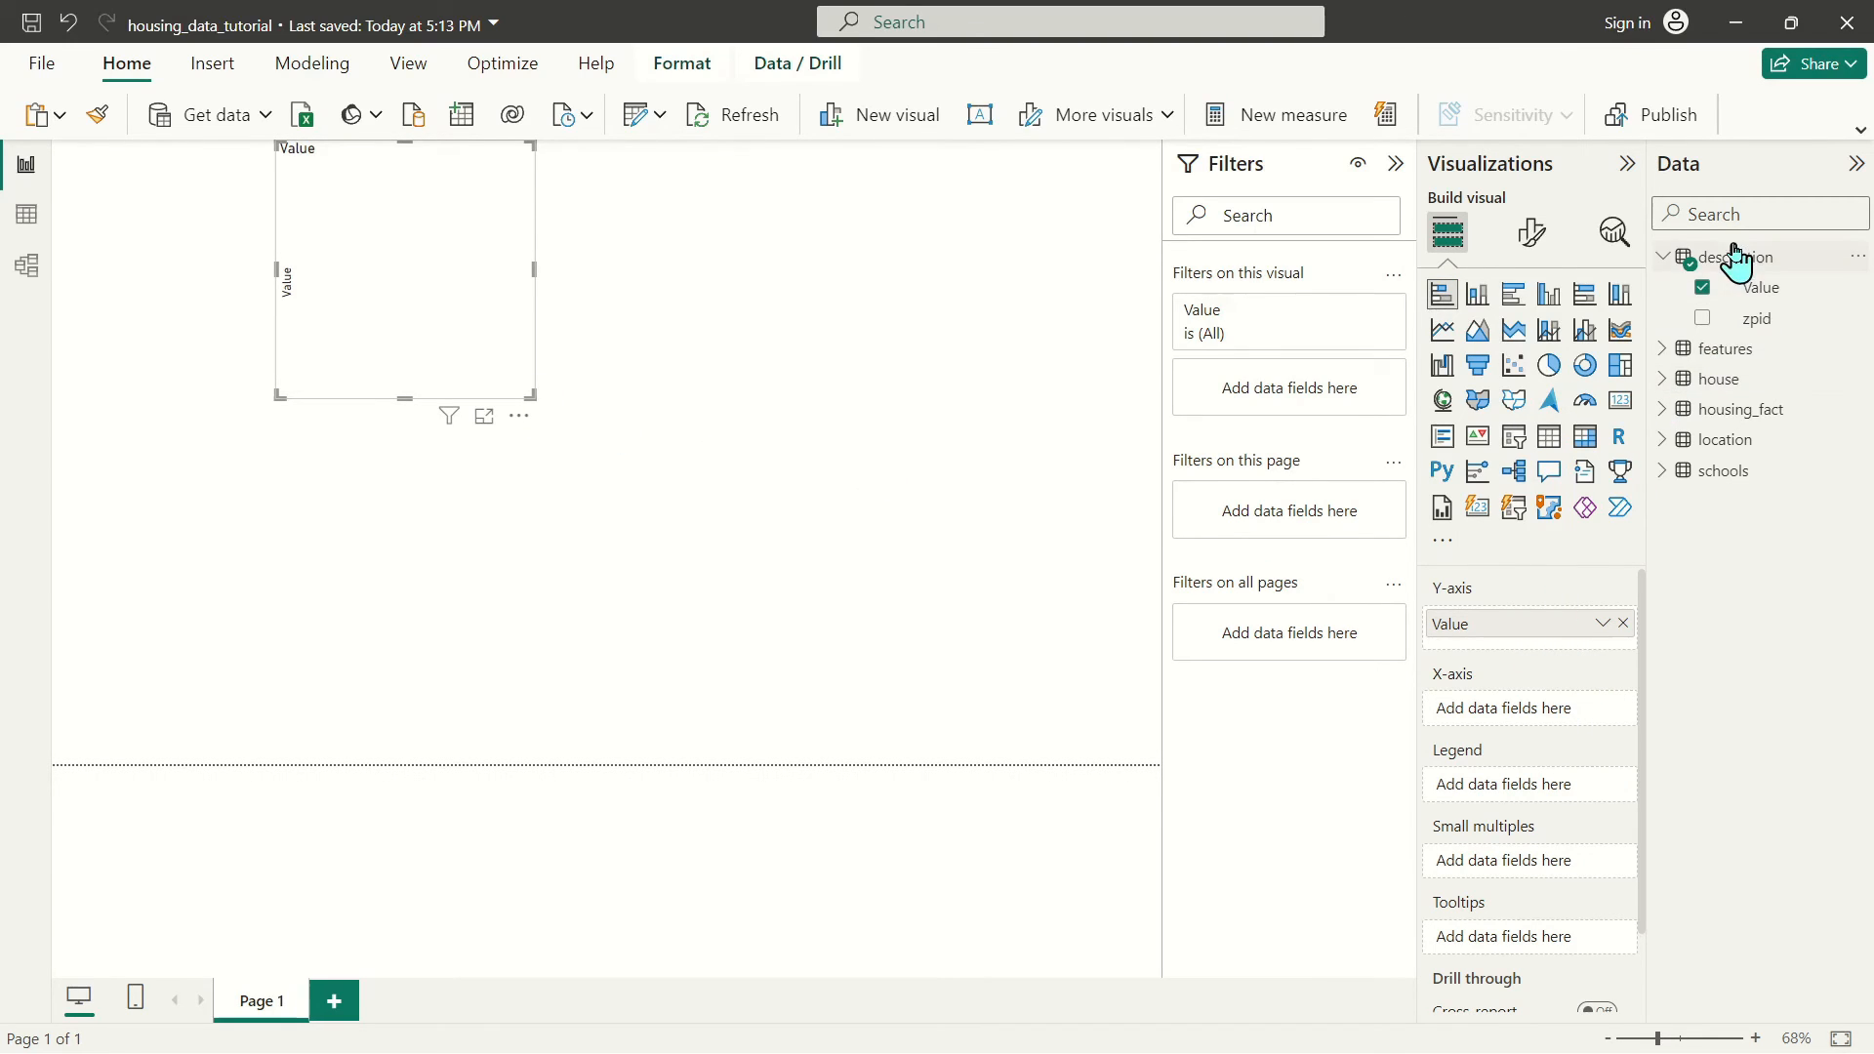
{"action": "left_click_drag", "start_coordinate": [1757, 319], "coordinate": [1602, 724]}
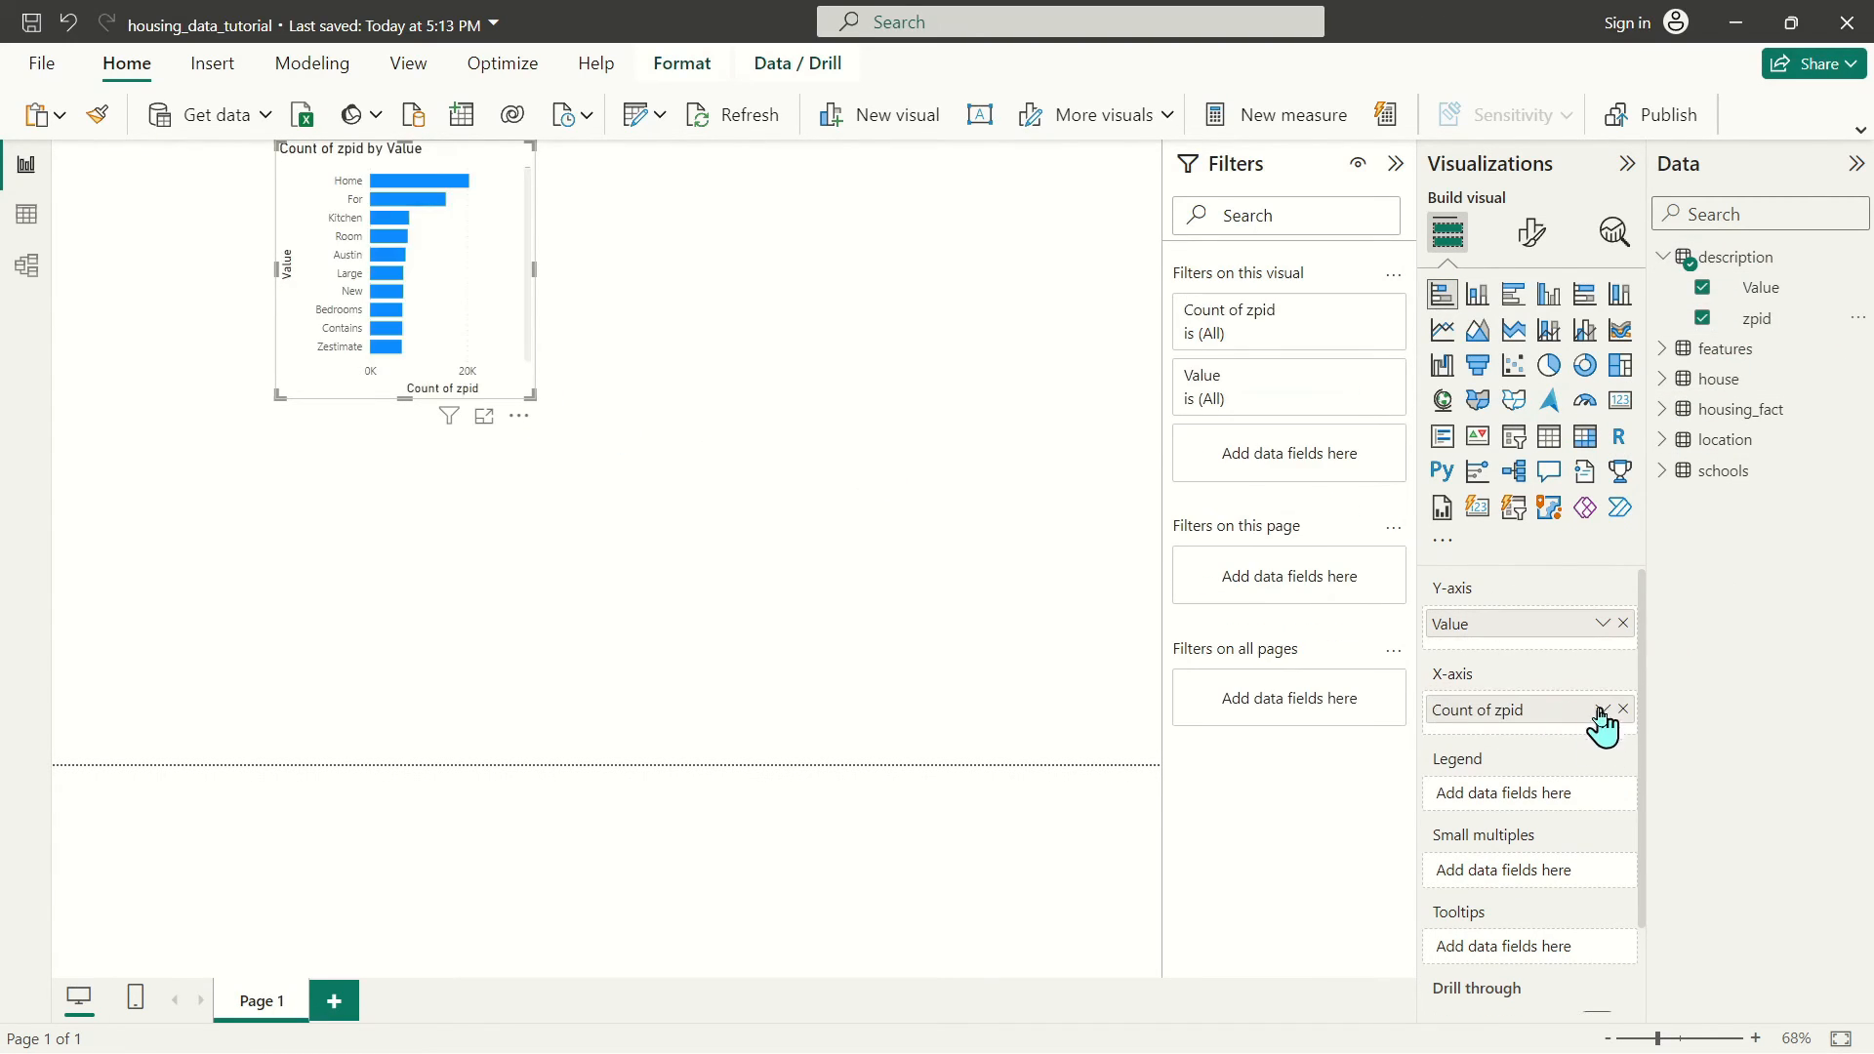
{"action": "left_click", "coordinate": [1601, 710]}
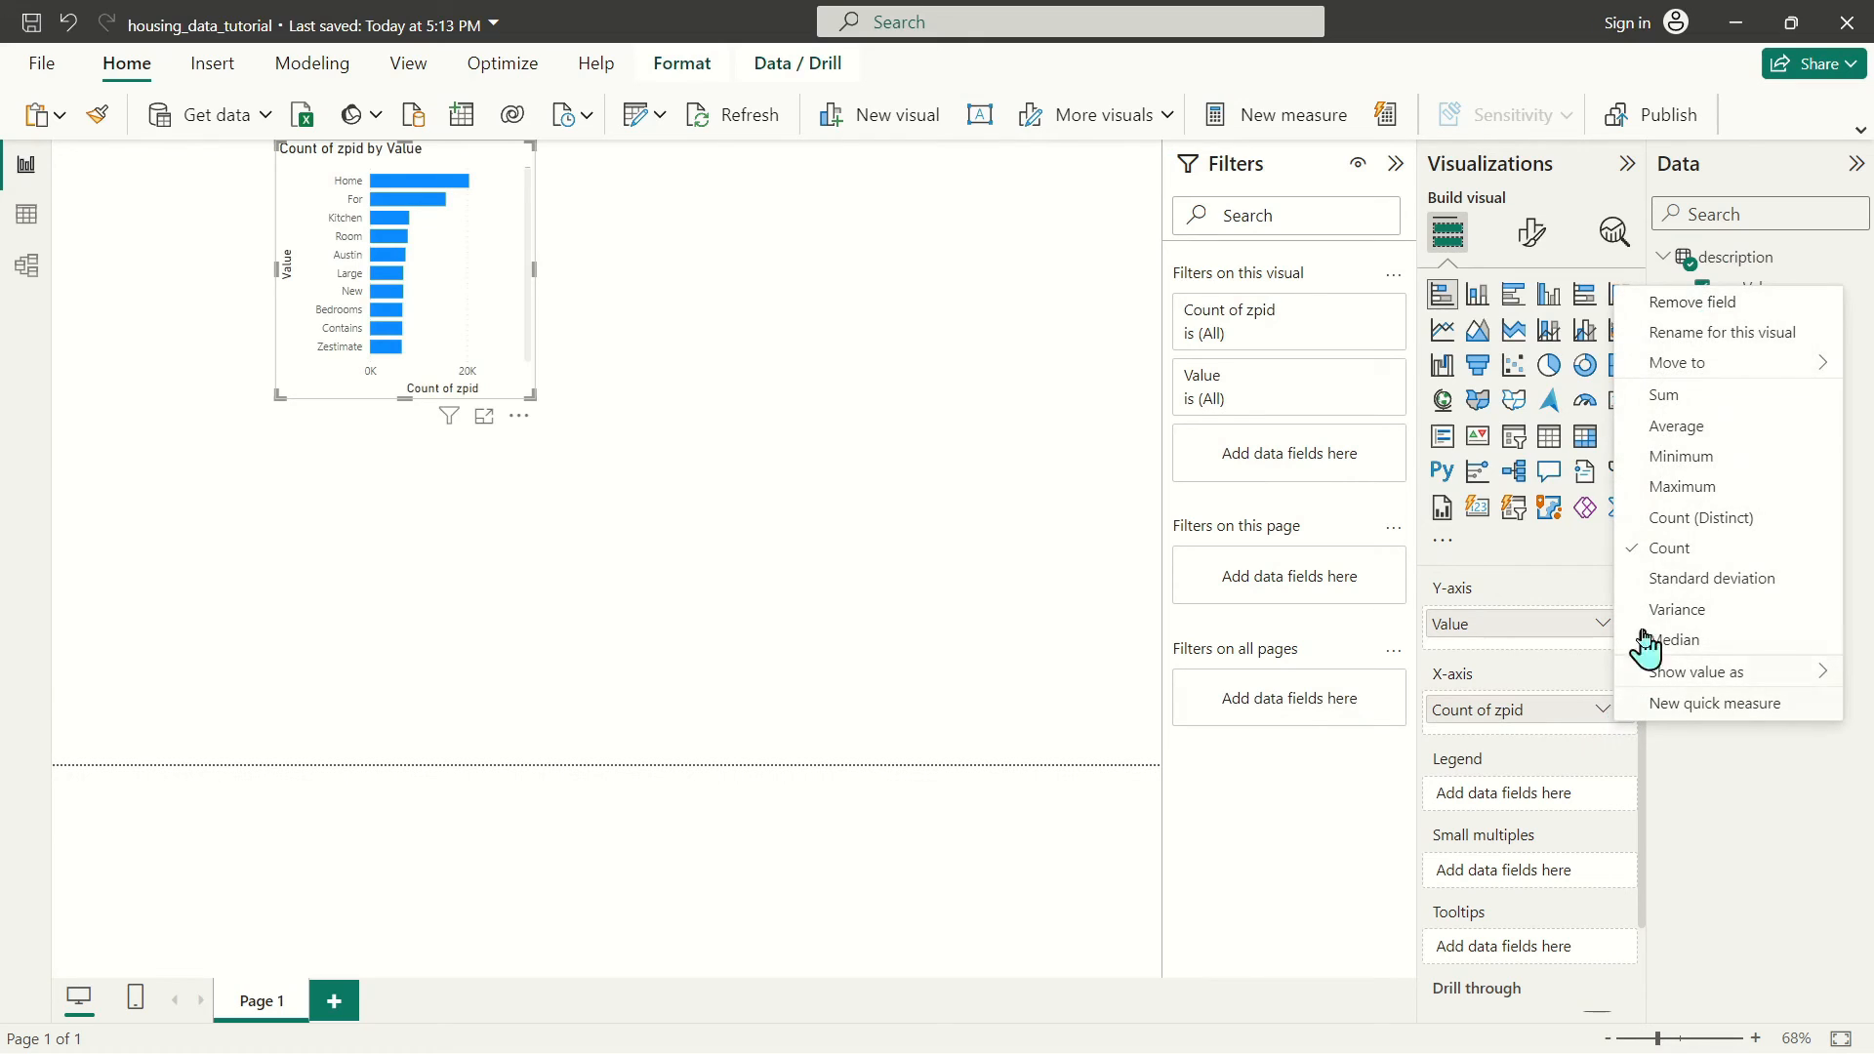
{"action": "left_click", "coordinate": [576, 388]}
{"action": "left_click_drag", "start_coordinate": [531, 396], "coordinate": [994, 500]}
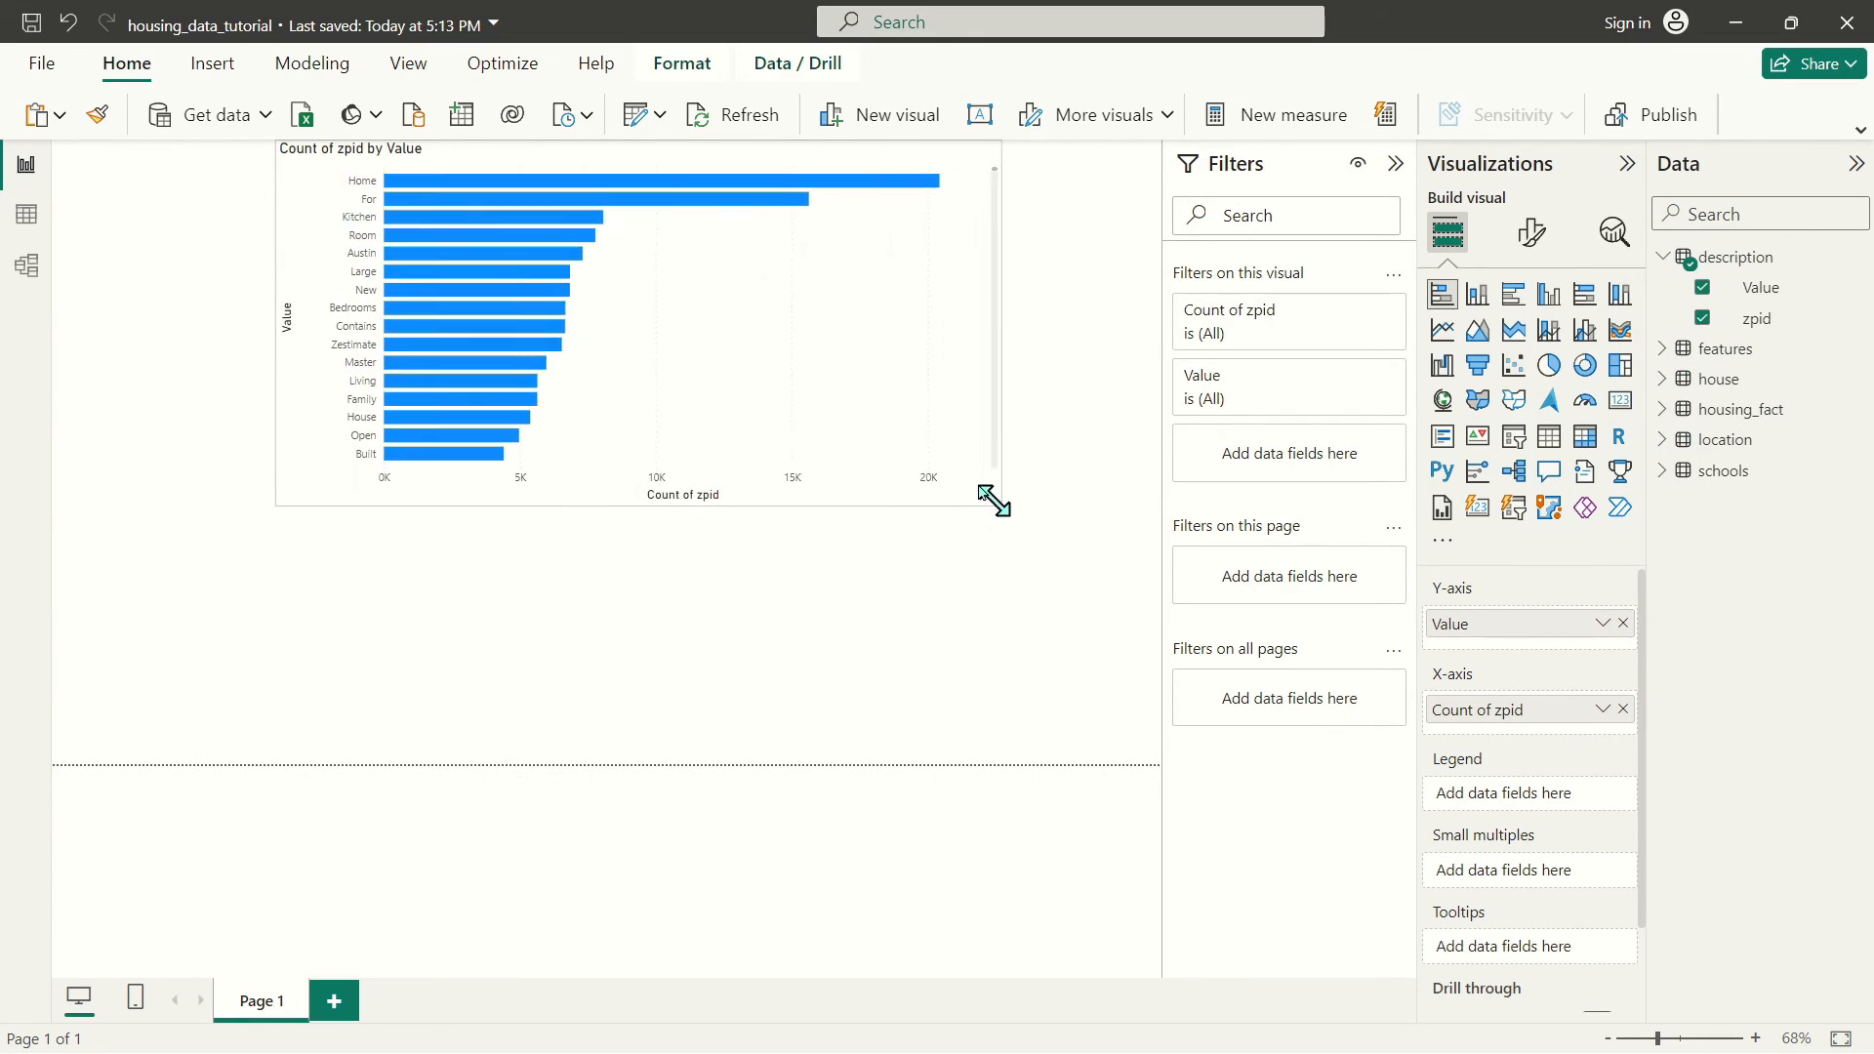
{"action": "left_click_drag", "start_coordinate": [682, 180], "coordinate": [712, 372]}
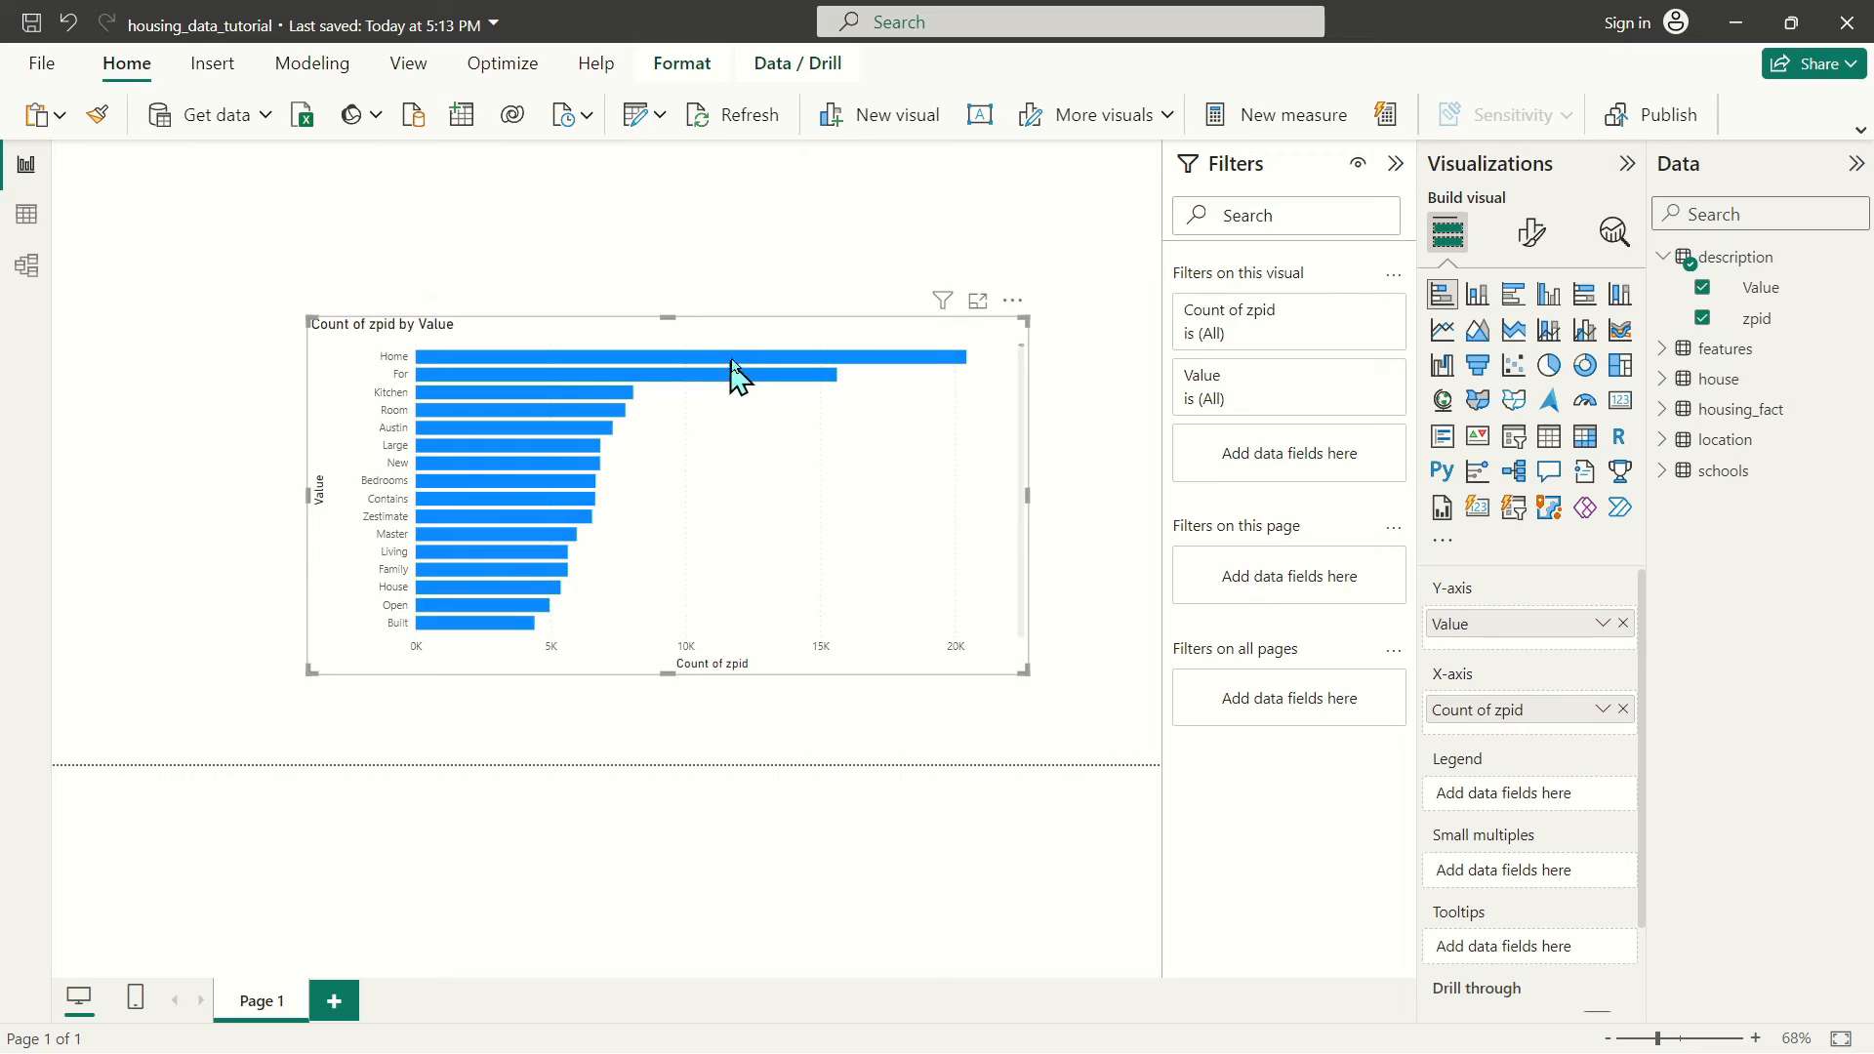
{"action": "mouse_move", "coordinate": [619, 408]}
{"action": "mouse_move", "coordinate": [485, 371]}
{"action": "mouse_move", "coordinate": [534, 392]}
{"action": "key", "text": "Delete"}
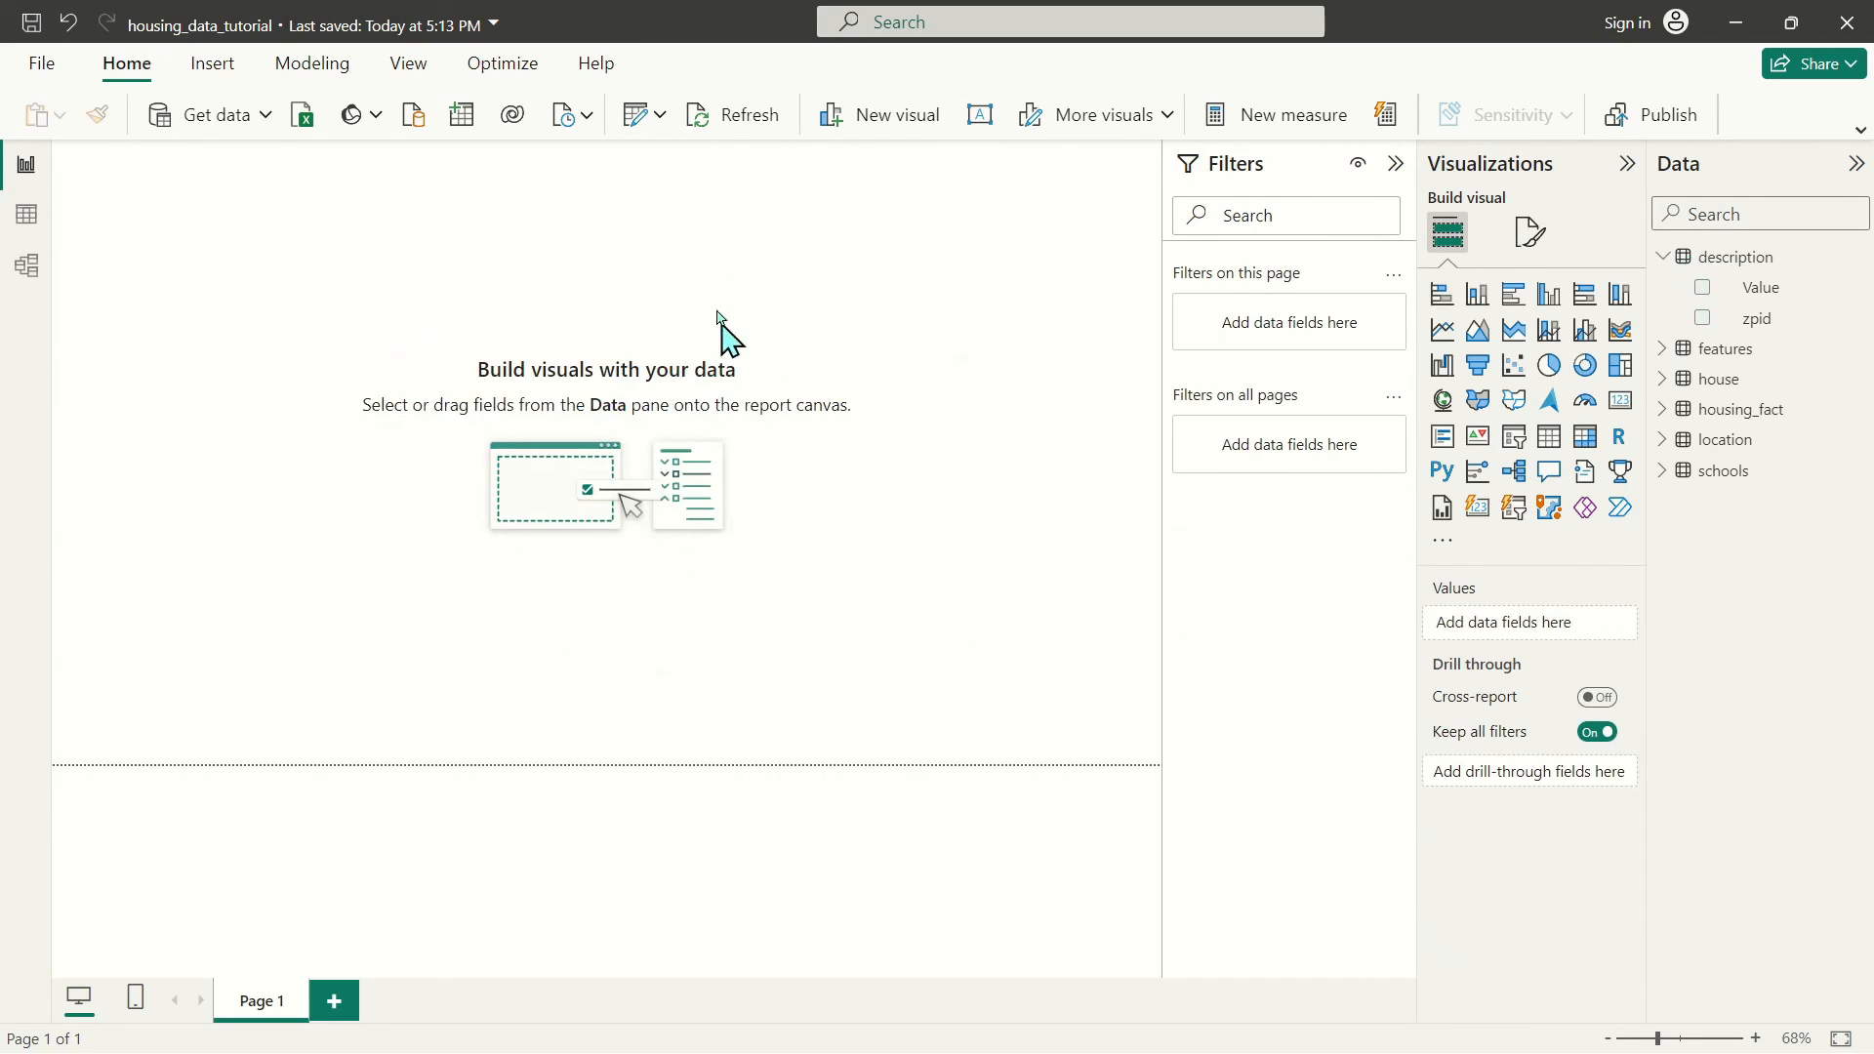
Uncheck For in the description query's Value filter, then Close & Apply
{"action": "left_click", "coordinate": [636, 114]}
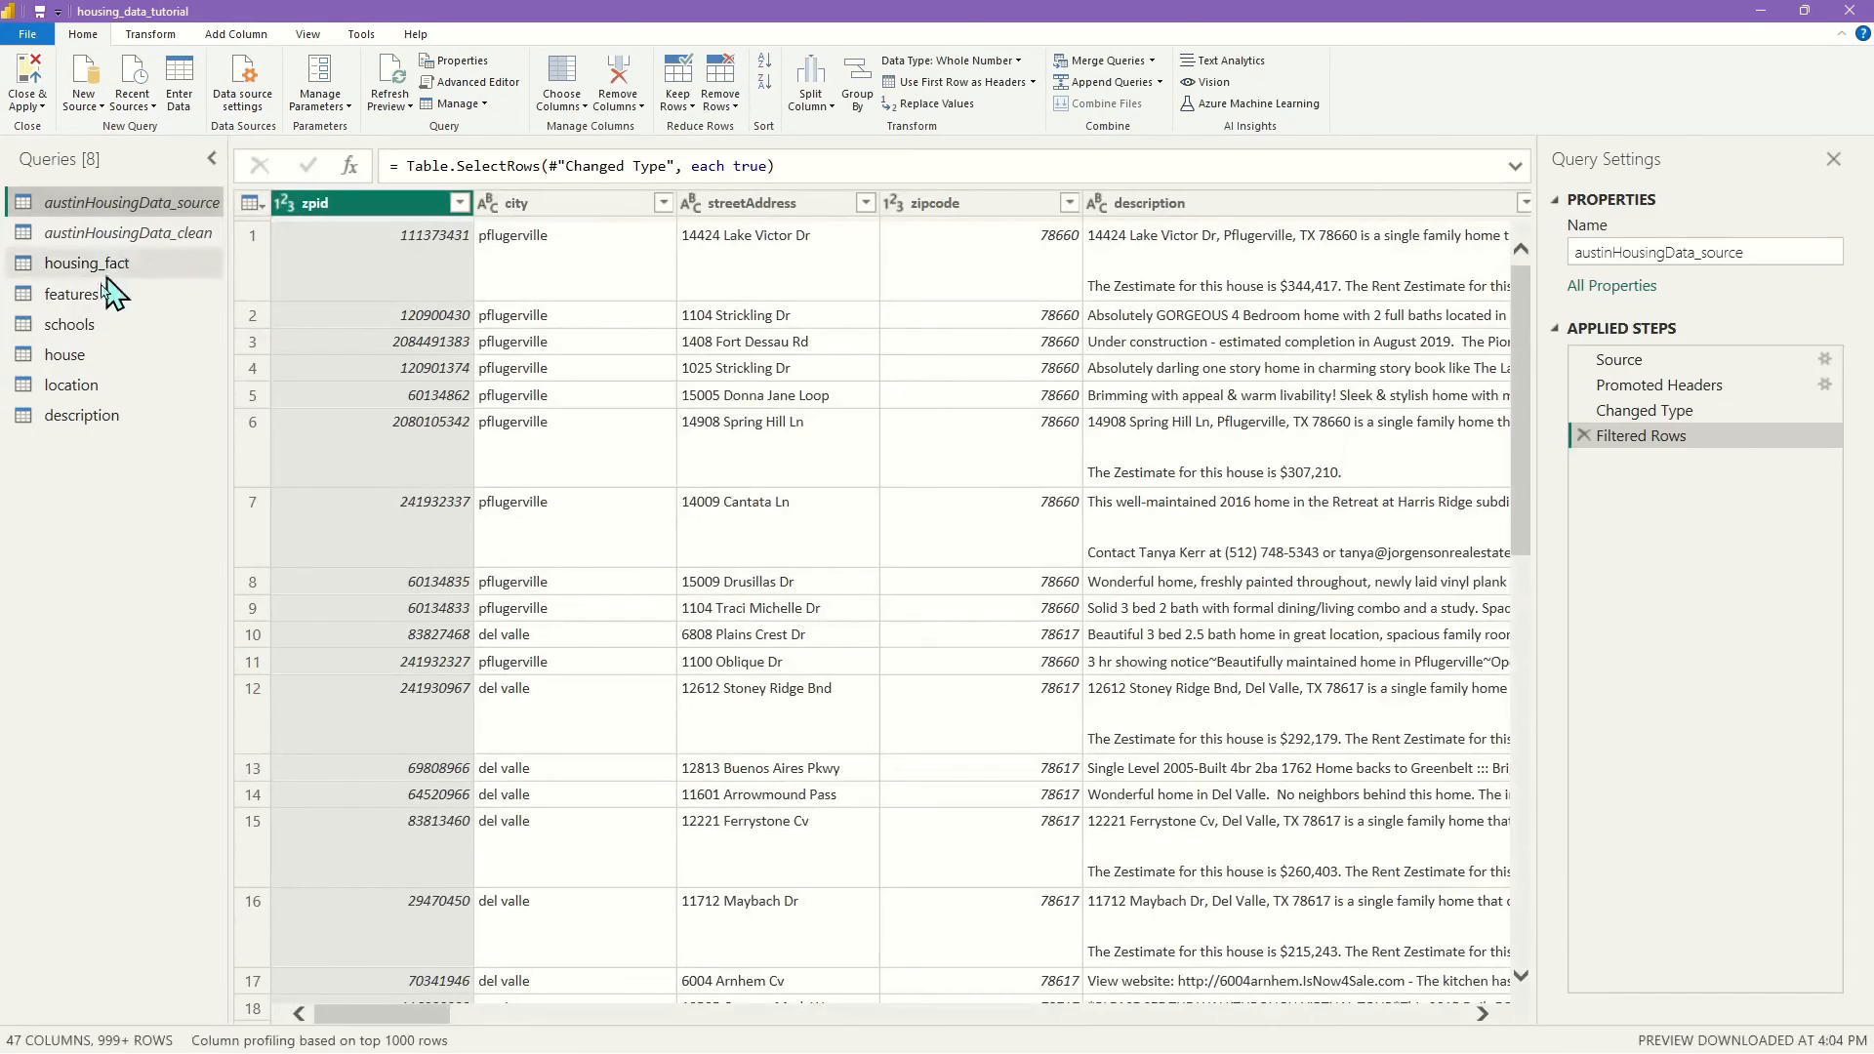
{"action": "left_click", "coordinate": [98, 418]}
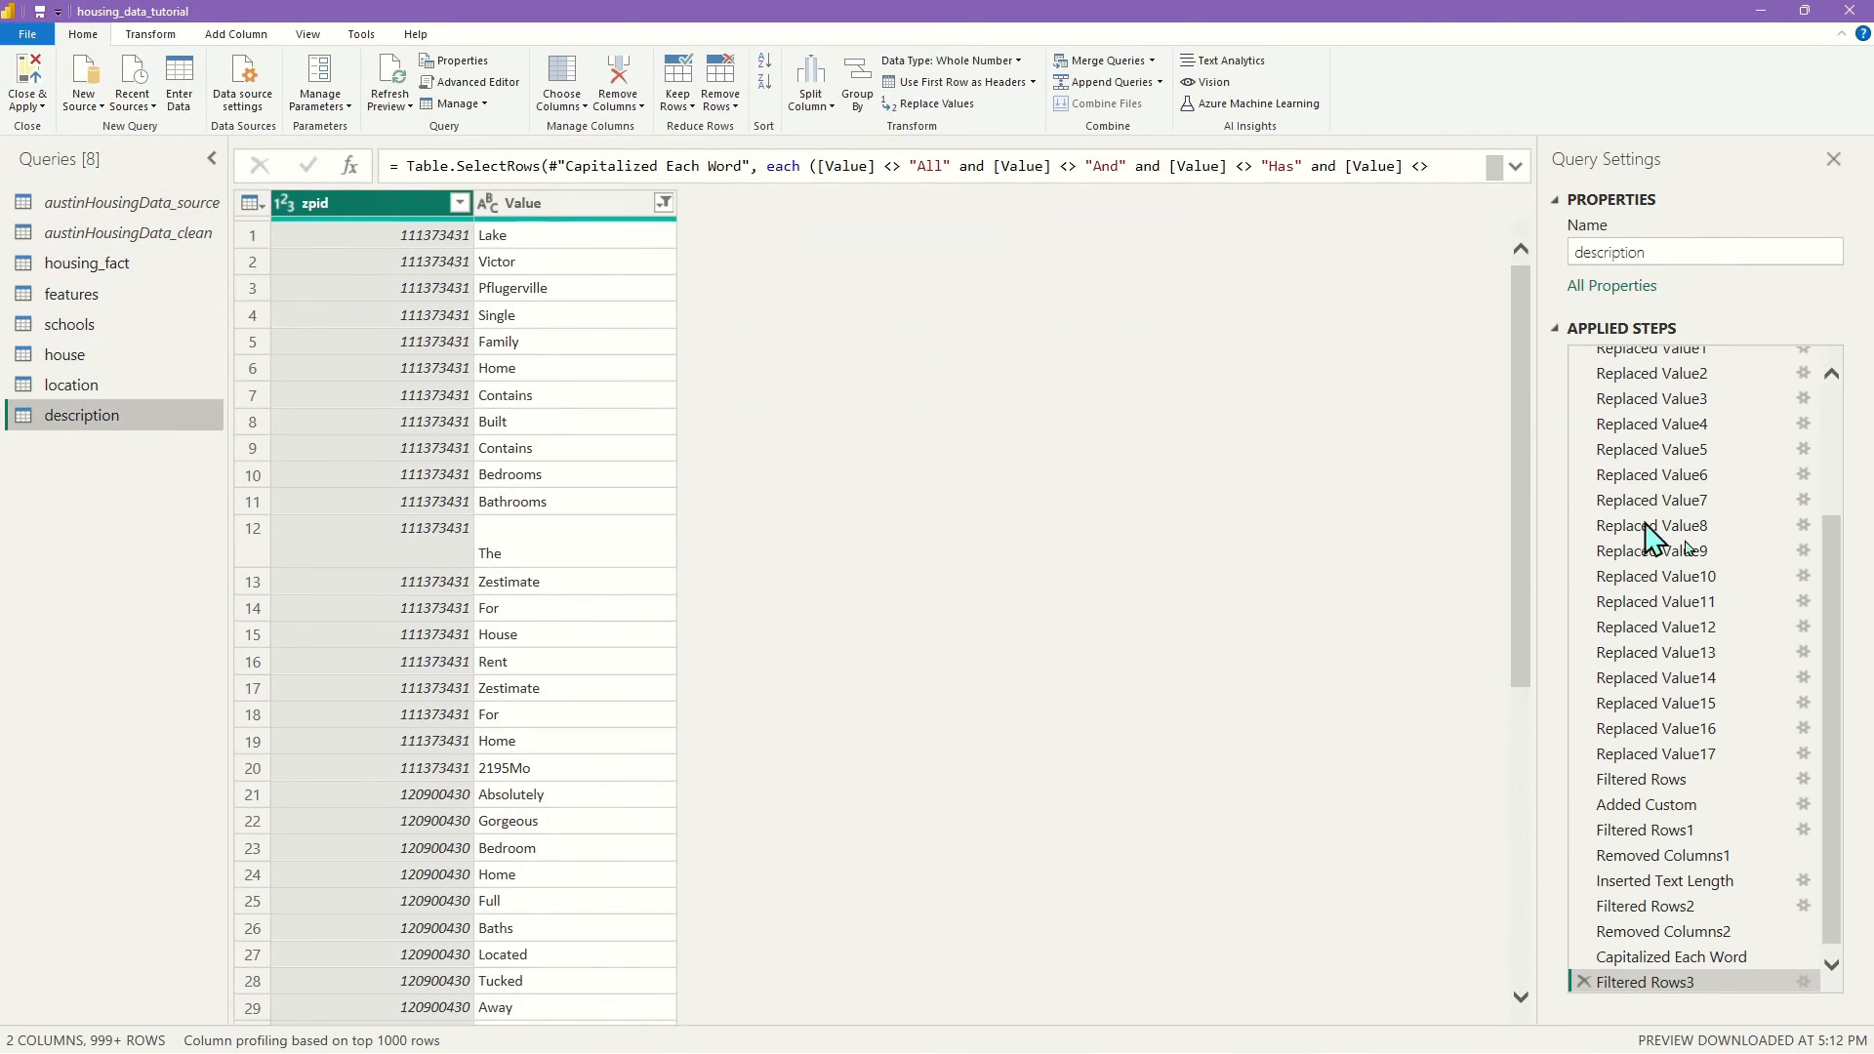
{"action": "left_click", "coordinate": [664, 202]}
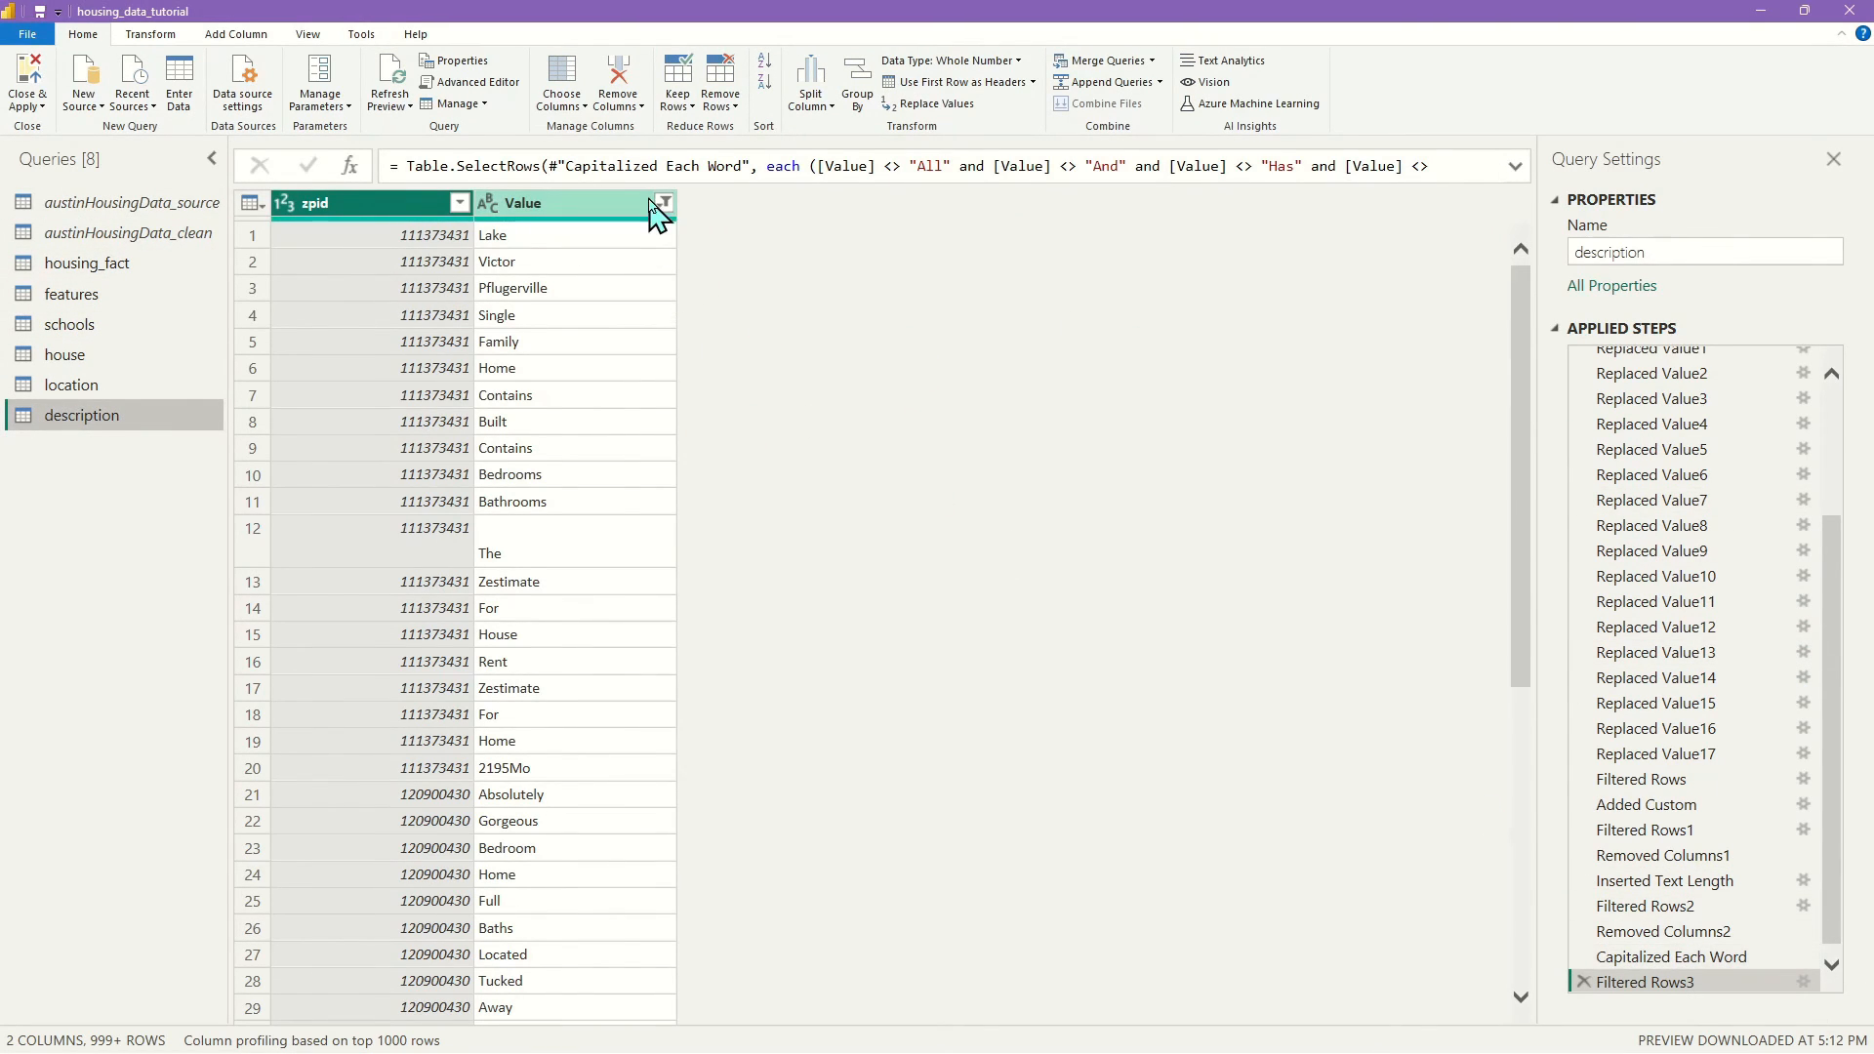
{"action": "left_click_drag", "start_coordinate": [649, 517], "coordinate": [656, 605]}
{"action": "scroll", "coordinate": [556, 636], "scroll_direction": "up", "scroll_amount": 3}
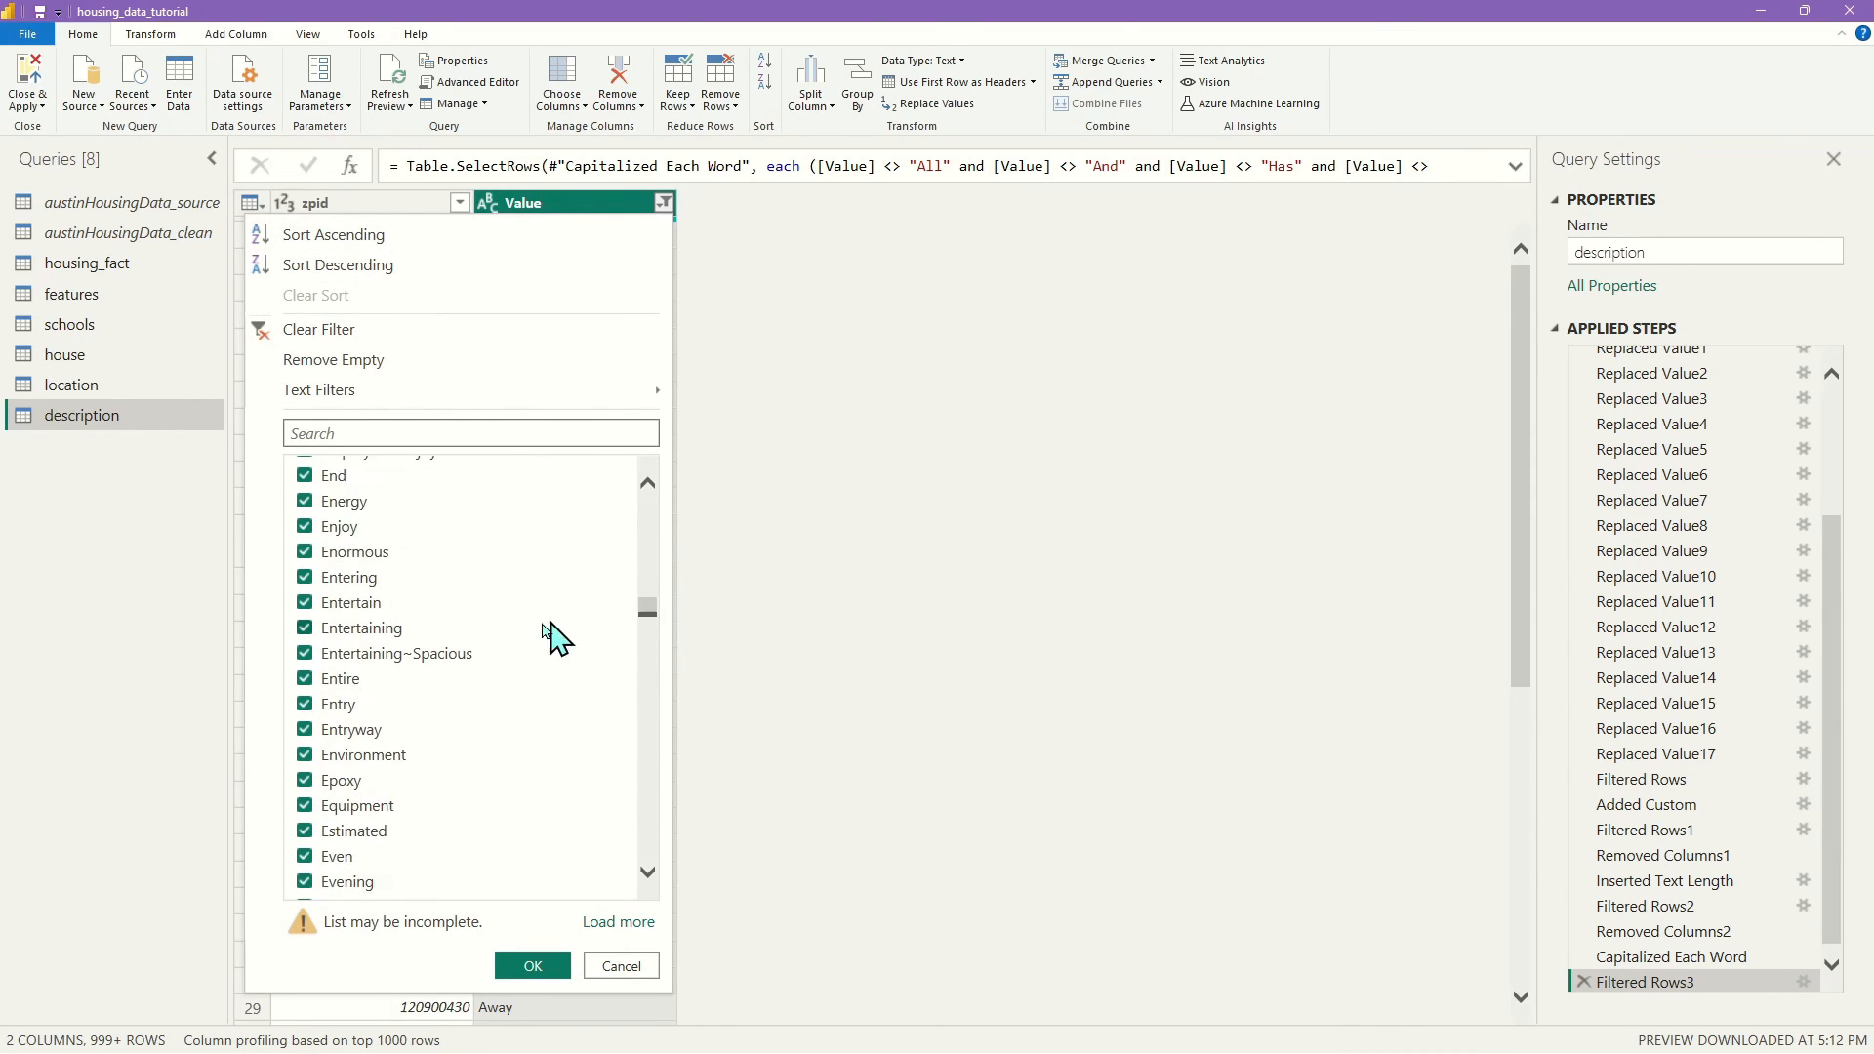
{"action": "scroll", "coordinate": [511, 657], "scroll_direction": "down", "scroll_amount": 8}
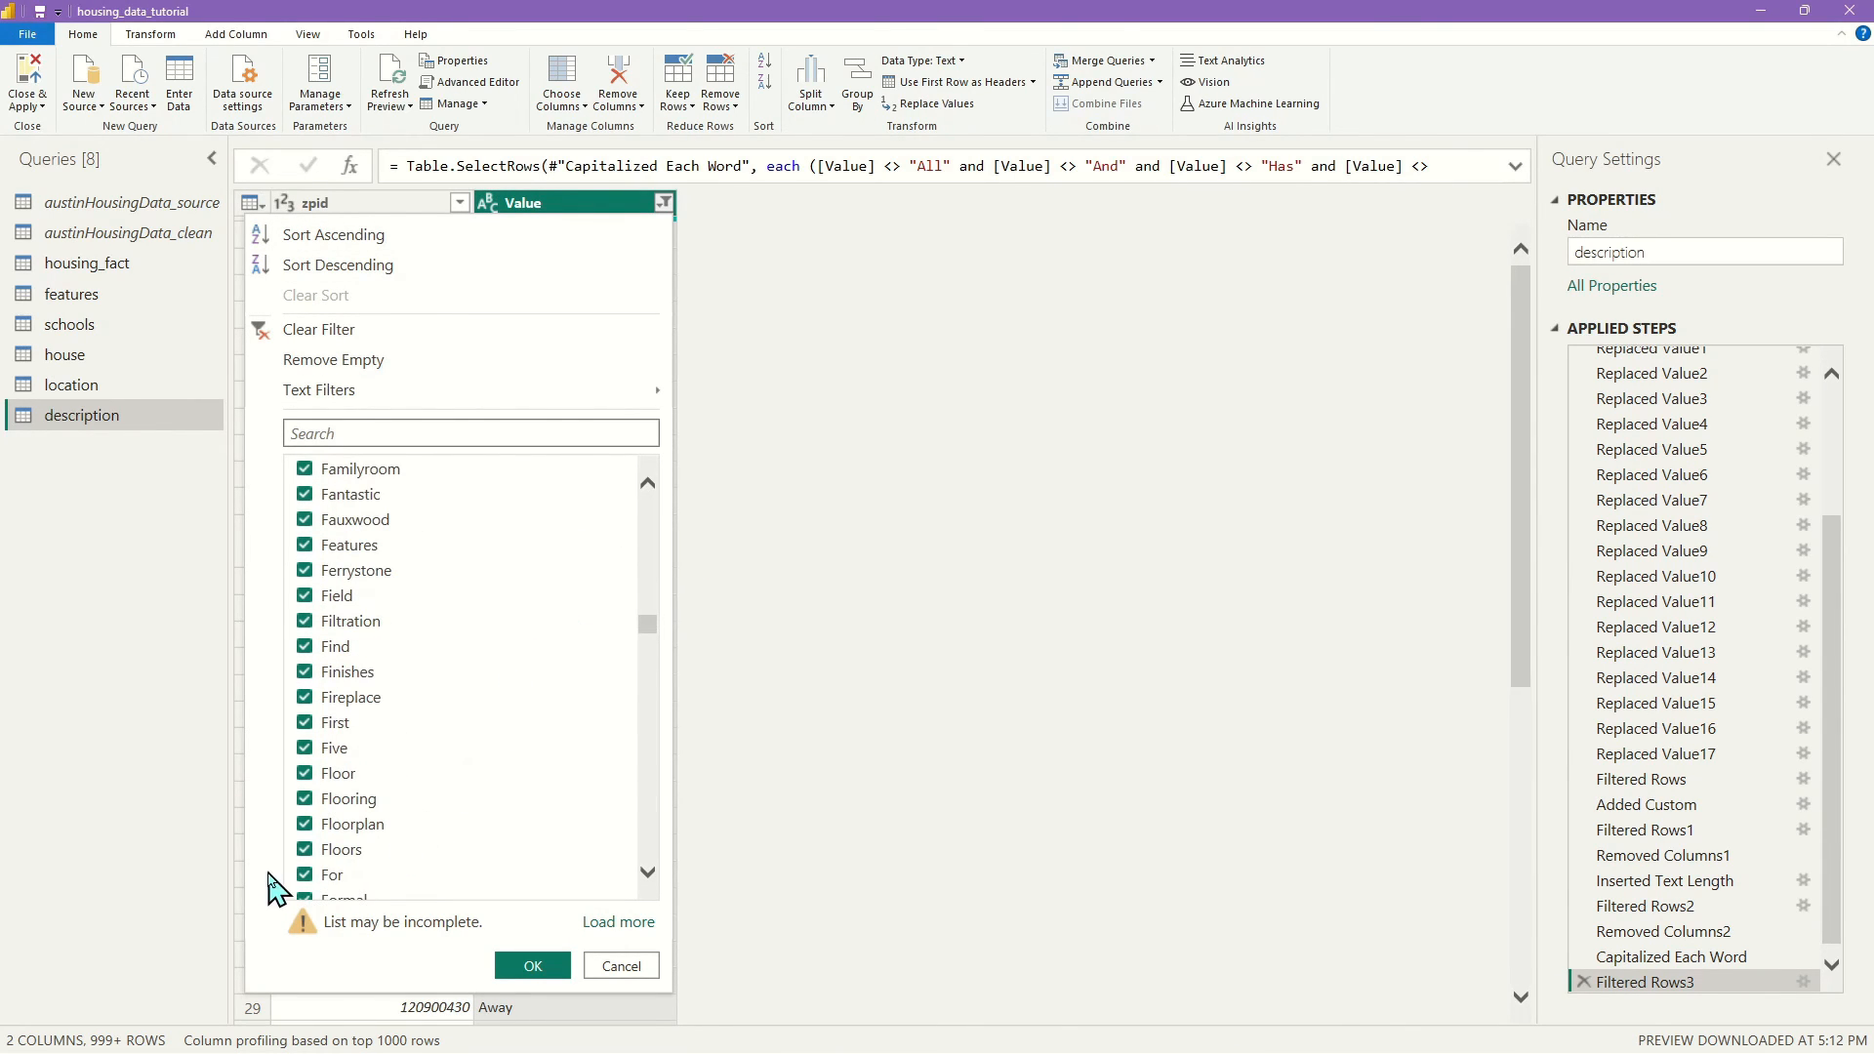
{"action": "left_click", "coordinate": [306, 876]}
{"action": "scroll", "coordinate": [501, 775], "scroll_direction": "down", "scroll_amount": 3}
{"action": "left_click", "coordinate": [532, 964]}
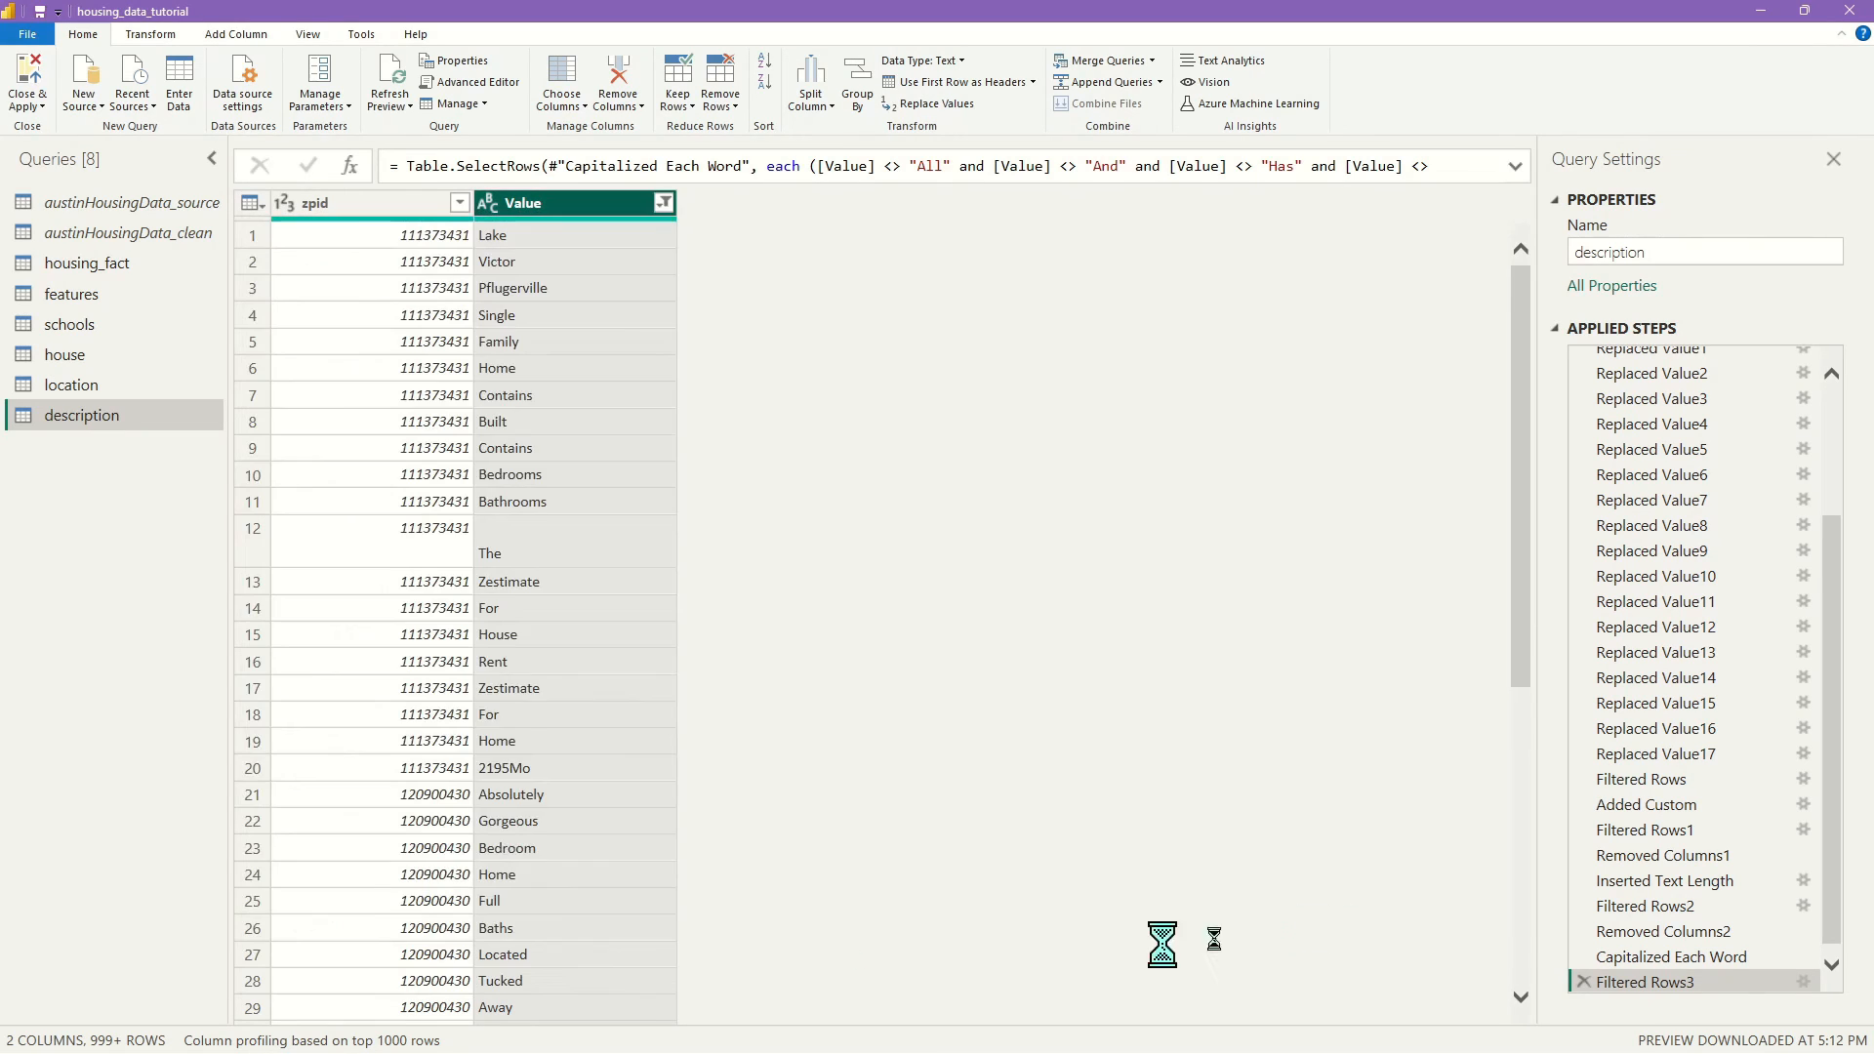
{"action": "left_click", "coordinate": [30, 83]}
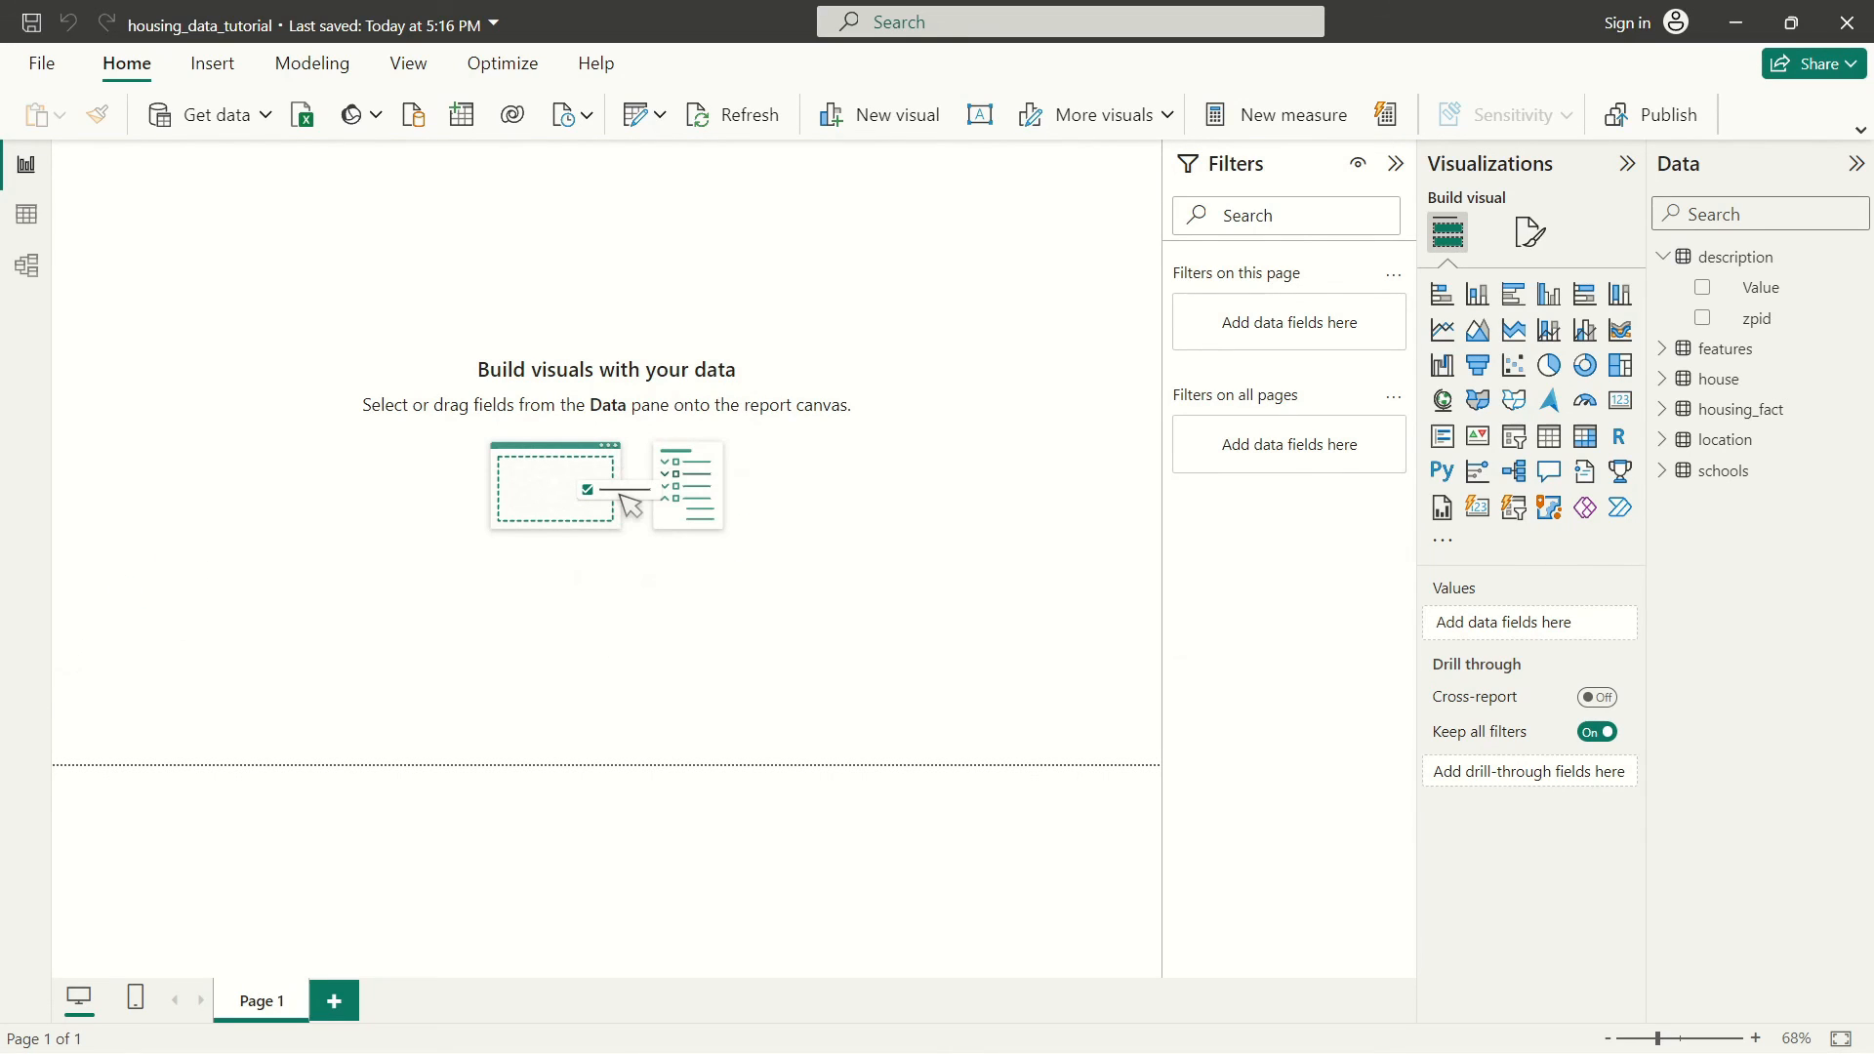
{"action": "key", "text": "alt+Tab"}
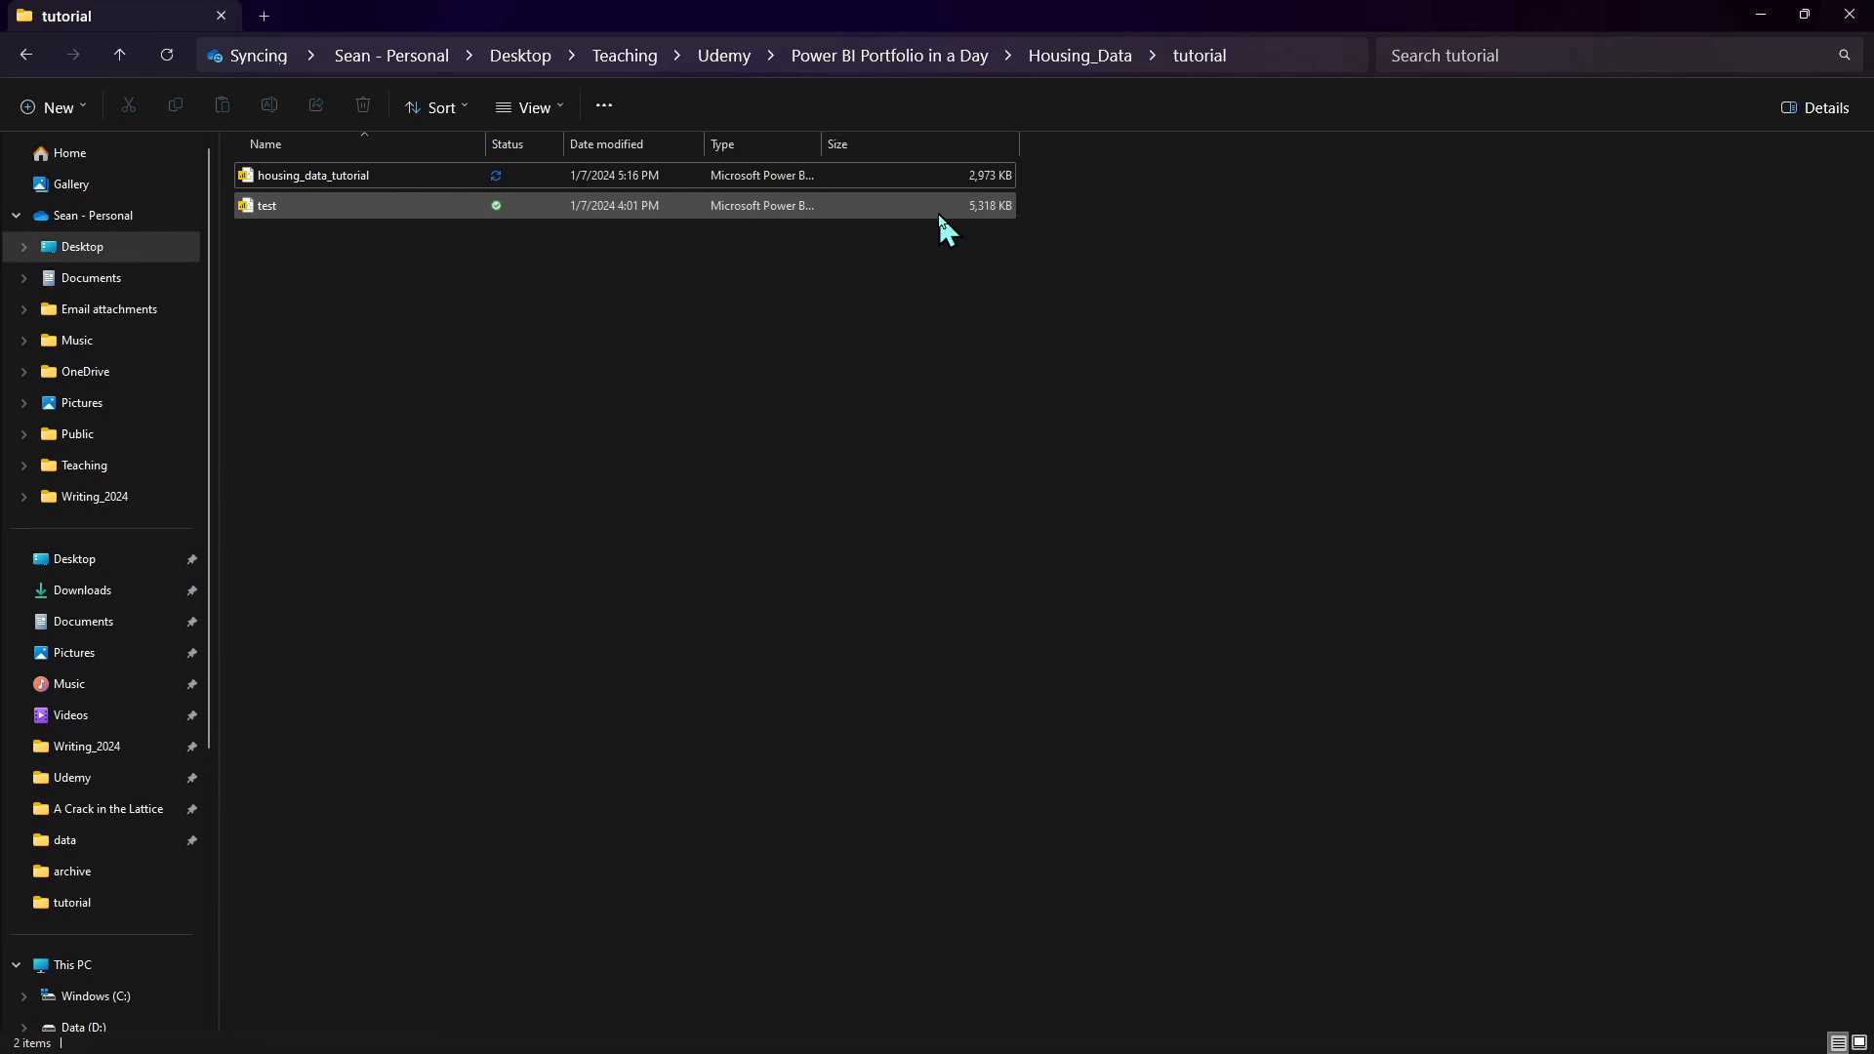
{"action": "left_click", "coordinate": [1760, 14]}
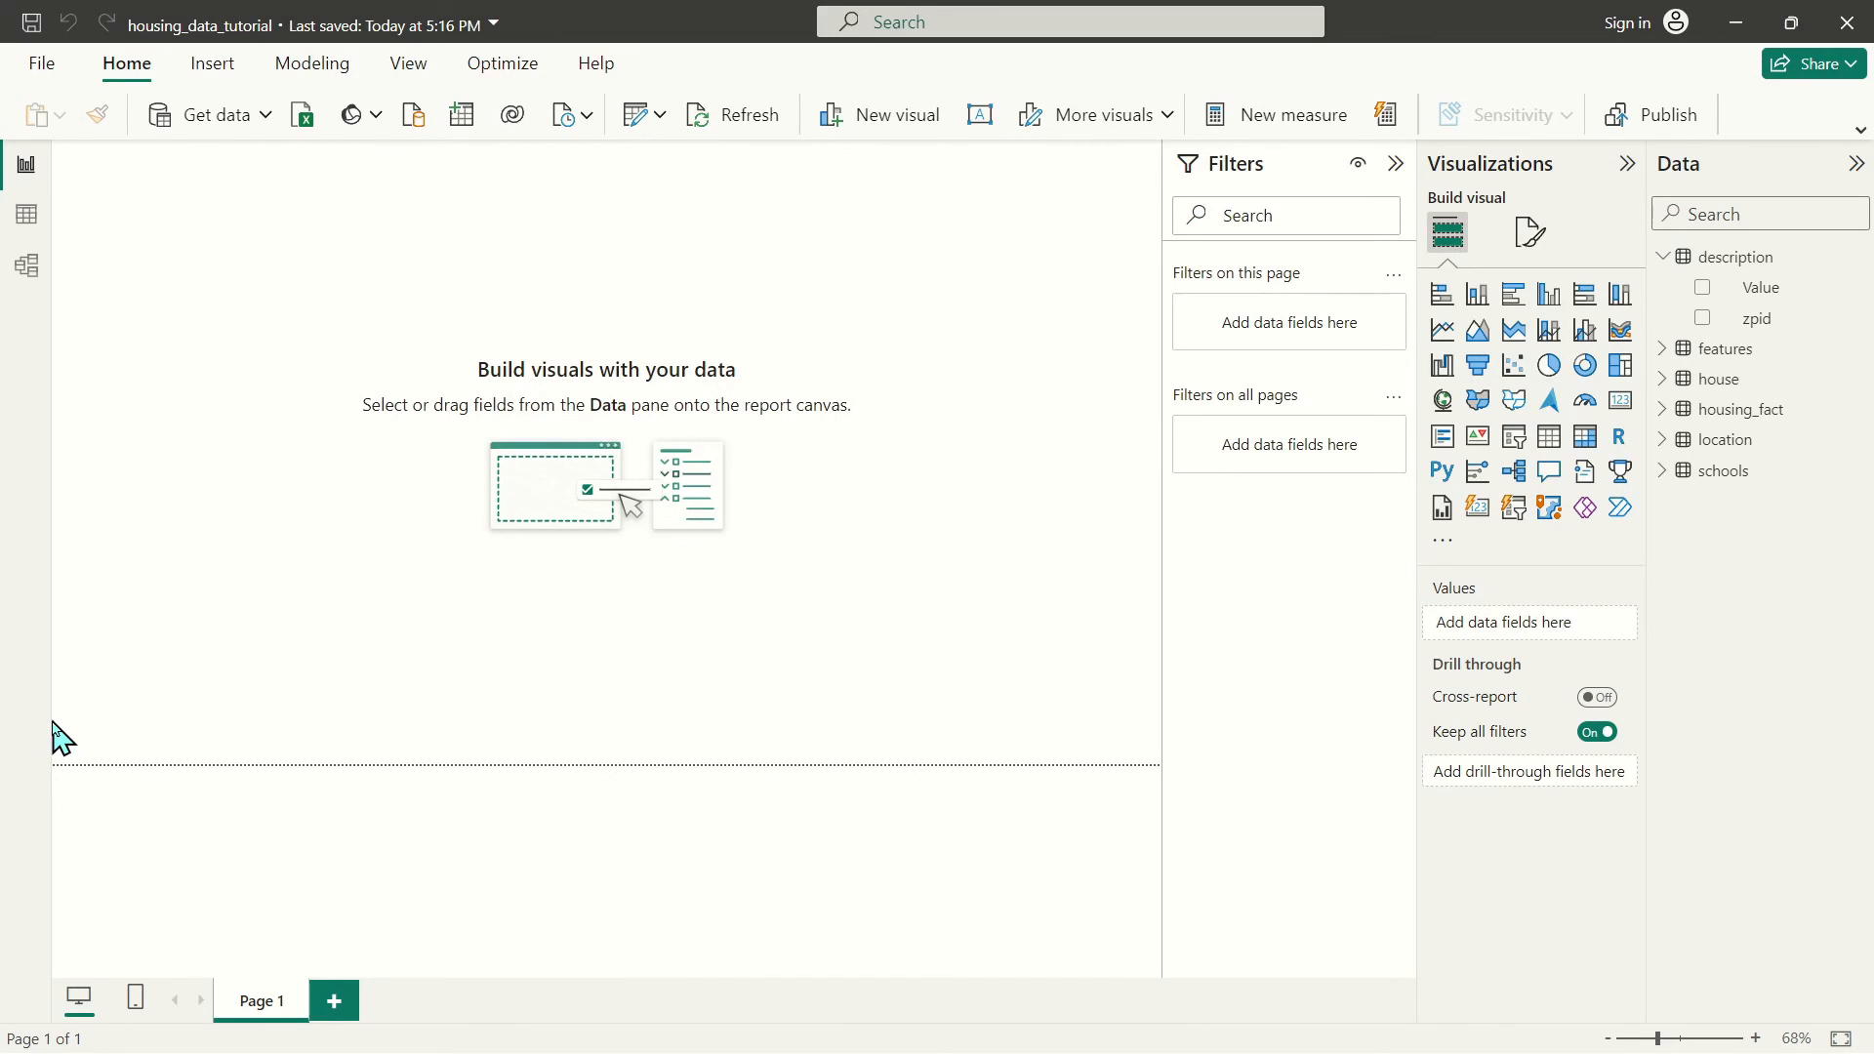